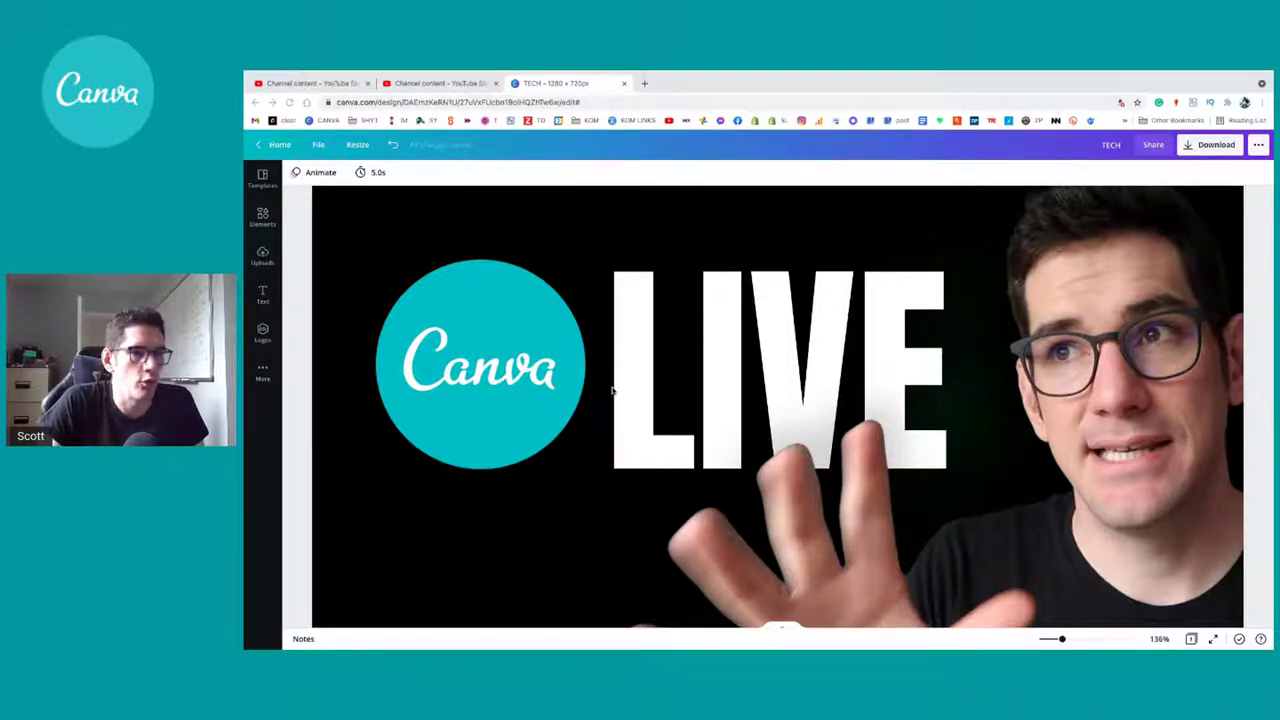
# Step: View the whole LIVE thumbnail design, and switch to the video project in Final Cut Pro
pyautogui.click(719, 427)
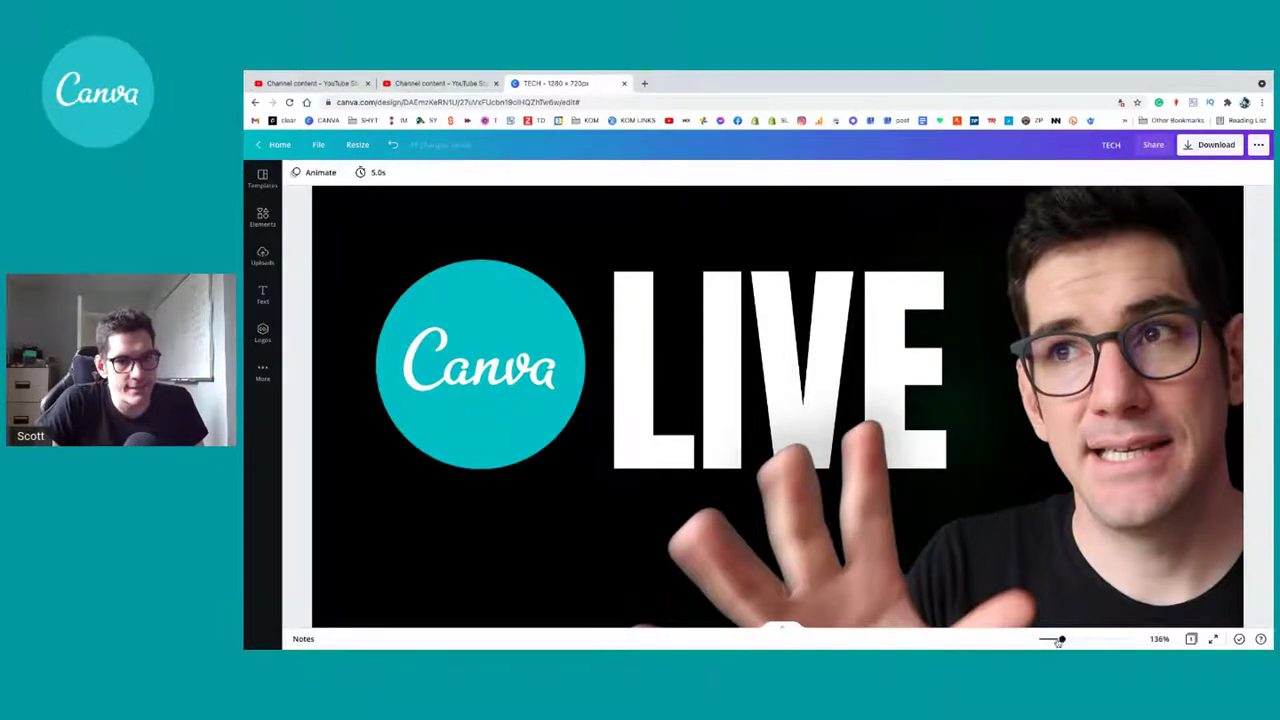
pyautogui.moveTo(1059, 641); pyautogui.dragTo(1050, 640)
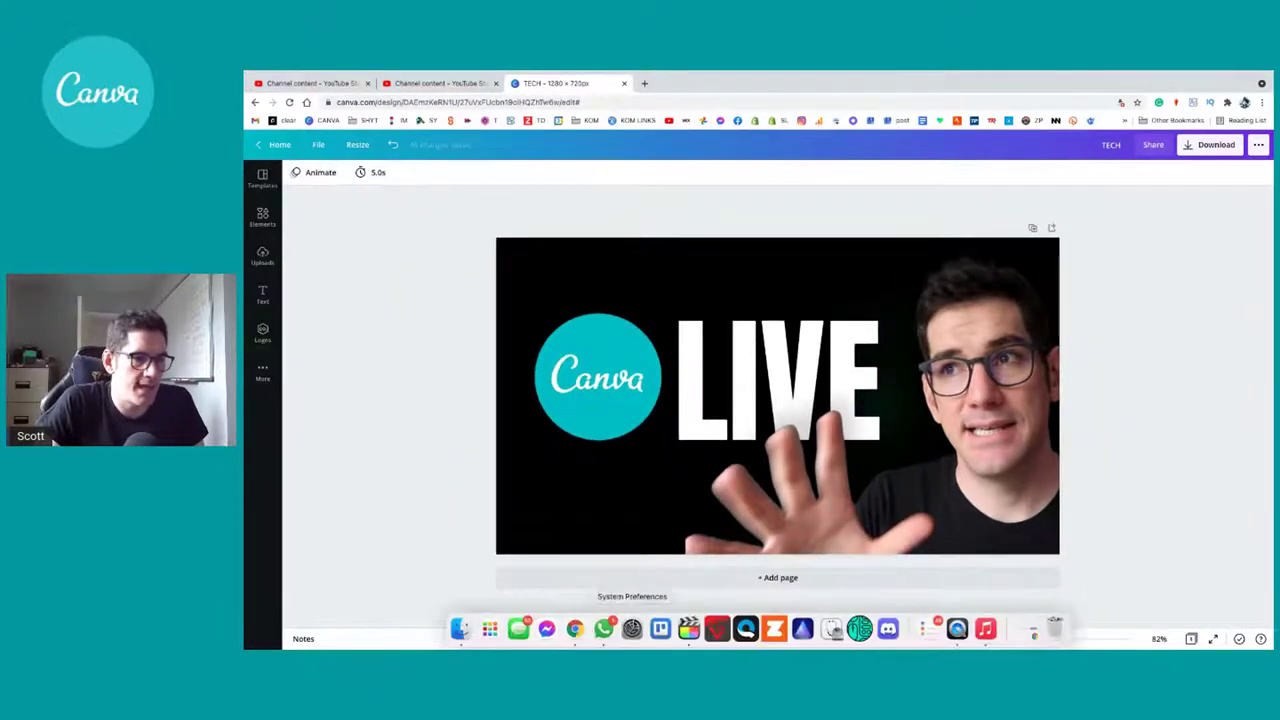
pyautogui.click(688, 627)
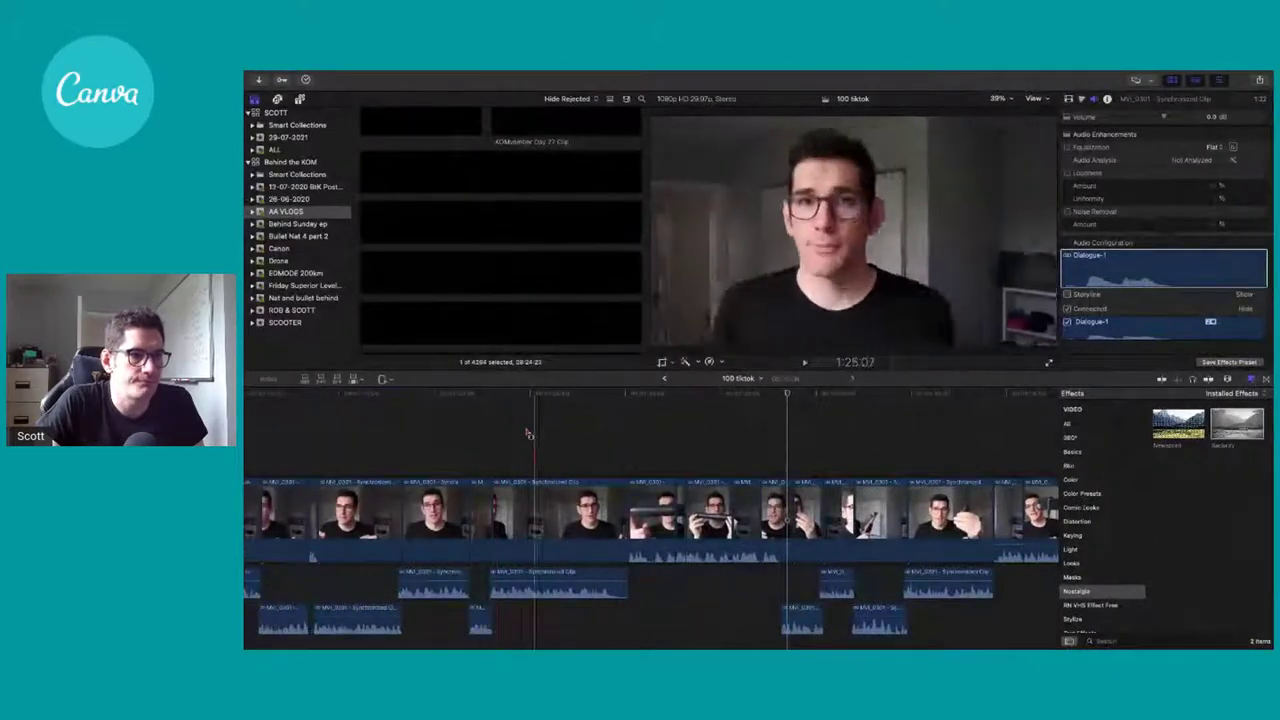
# Step: Skim the 100 tiktok timeline from its beginning onward, examining the clips for expressive frames suited to a thumbnail
pyautogui.hscroll(-10, 414, 434)
pyautogui.hscroll(-5, 638, 458)
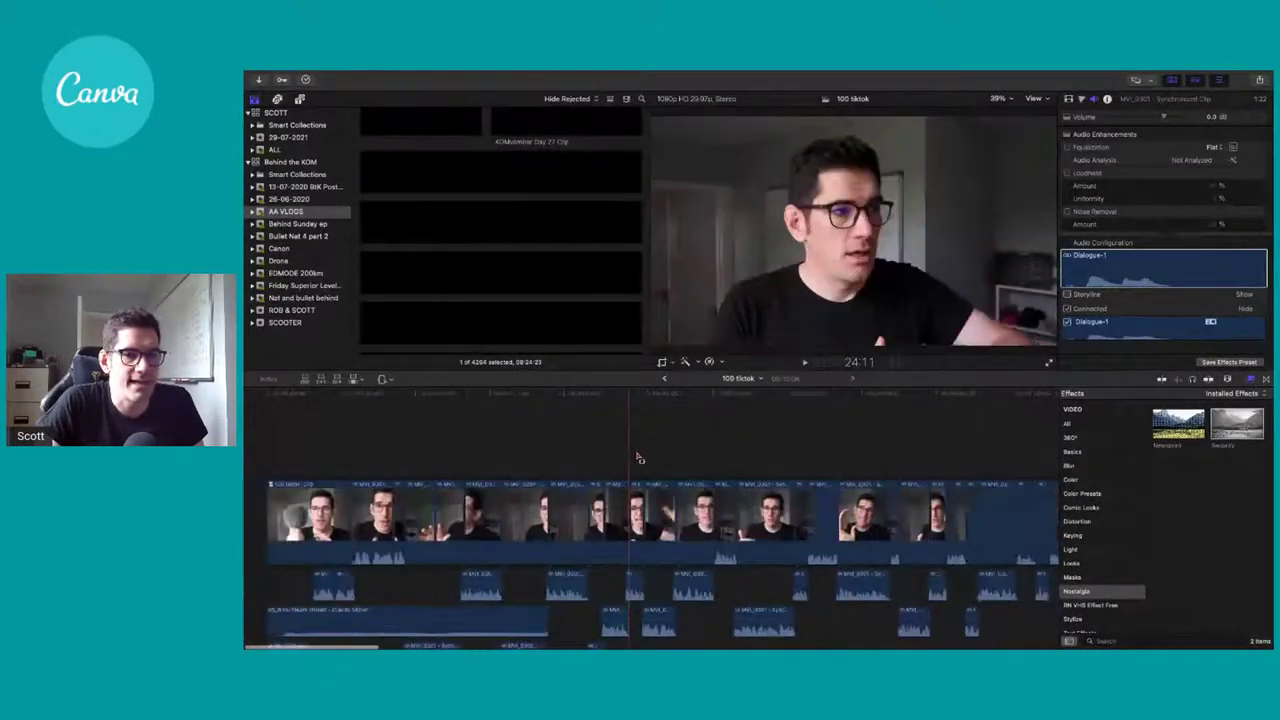
pyautogui.hscroll(-3, 589, 420)
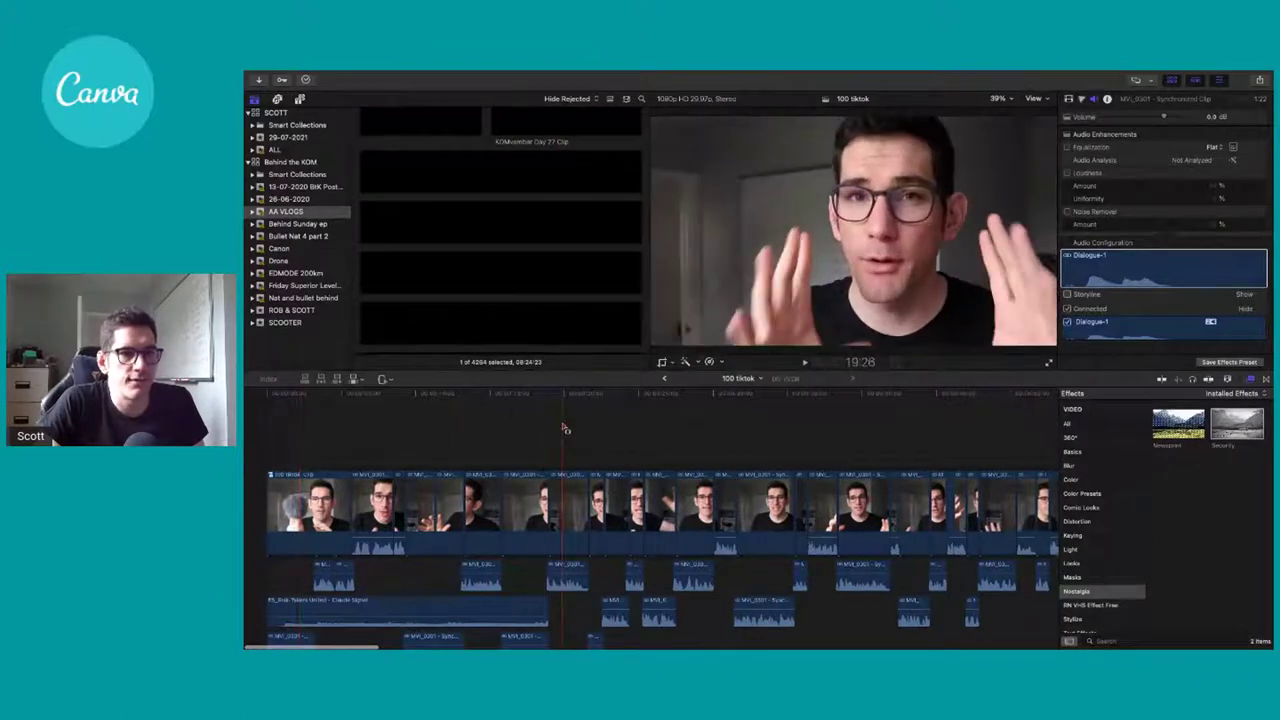
pyautogui.hscroll(5, 564, 428)
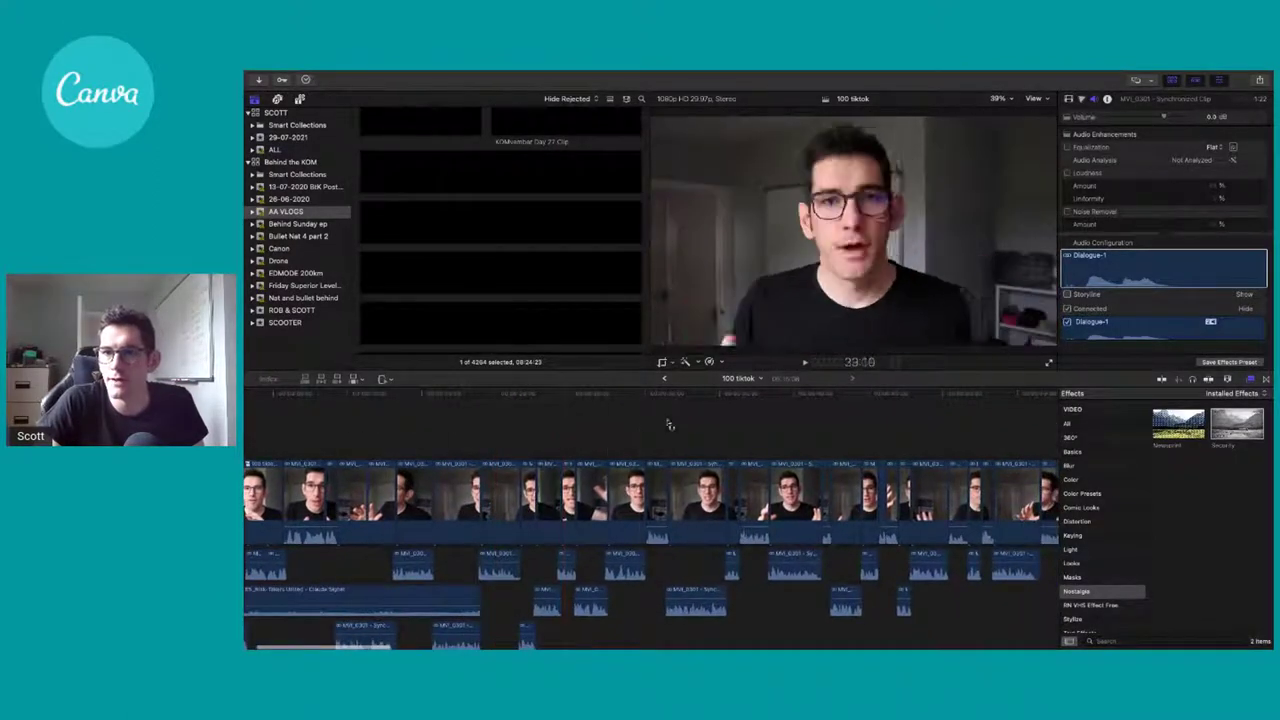
pyautogui.hscroll(3, 692, 421)
pyautogui.hscroll(2, 692, 421)
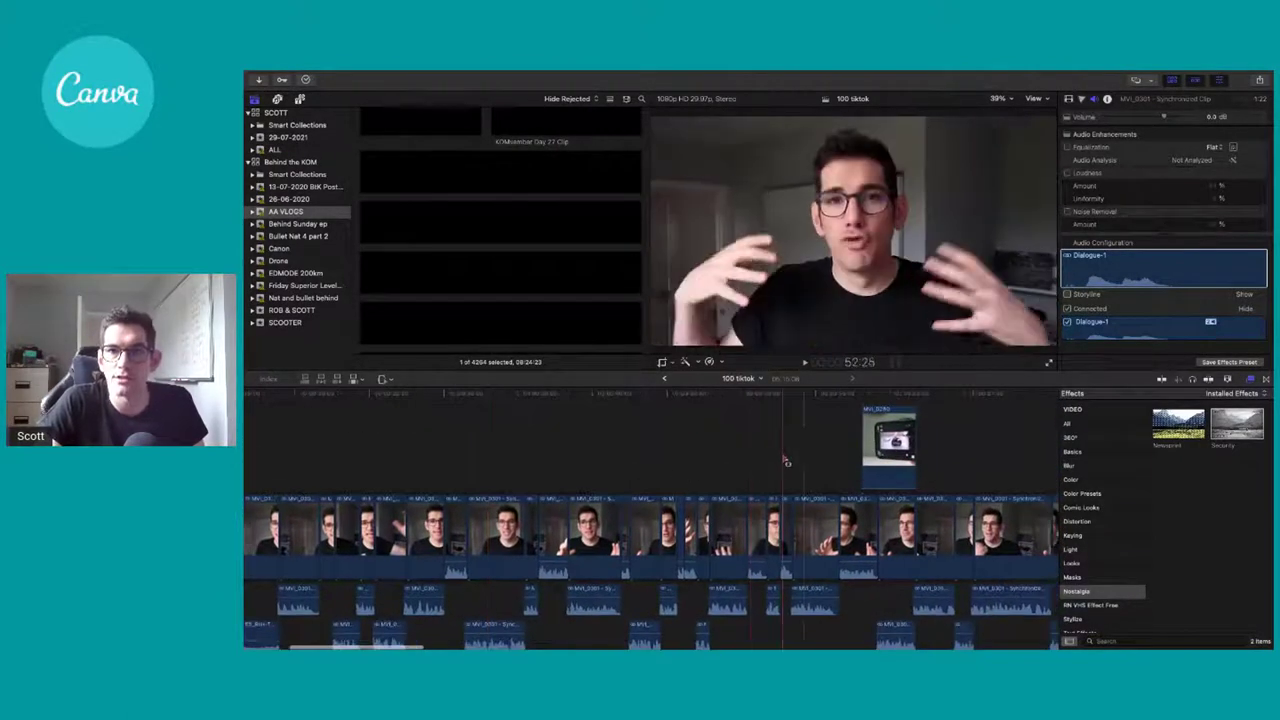
pyautogui.hscroll(4, 898, 445)
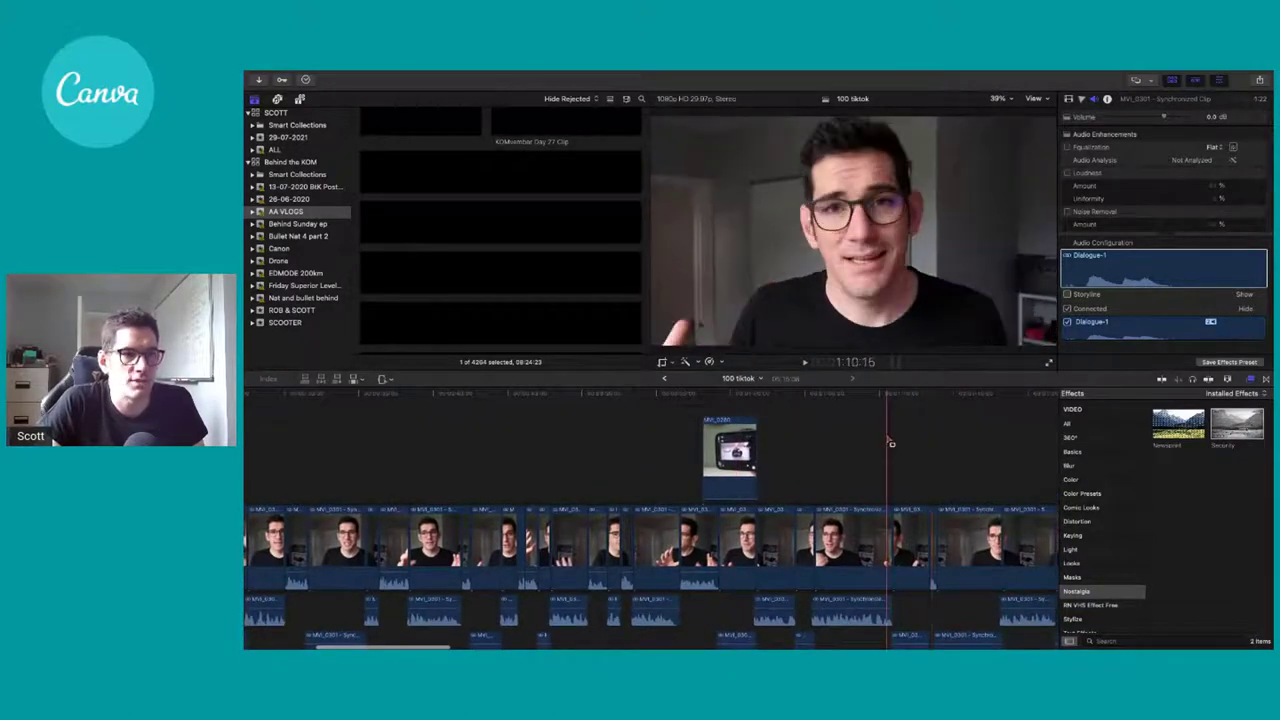
pyautogui.hscroll(4, 934, 425)
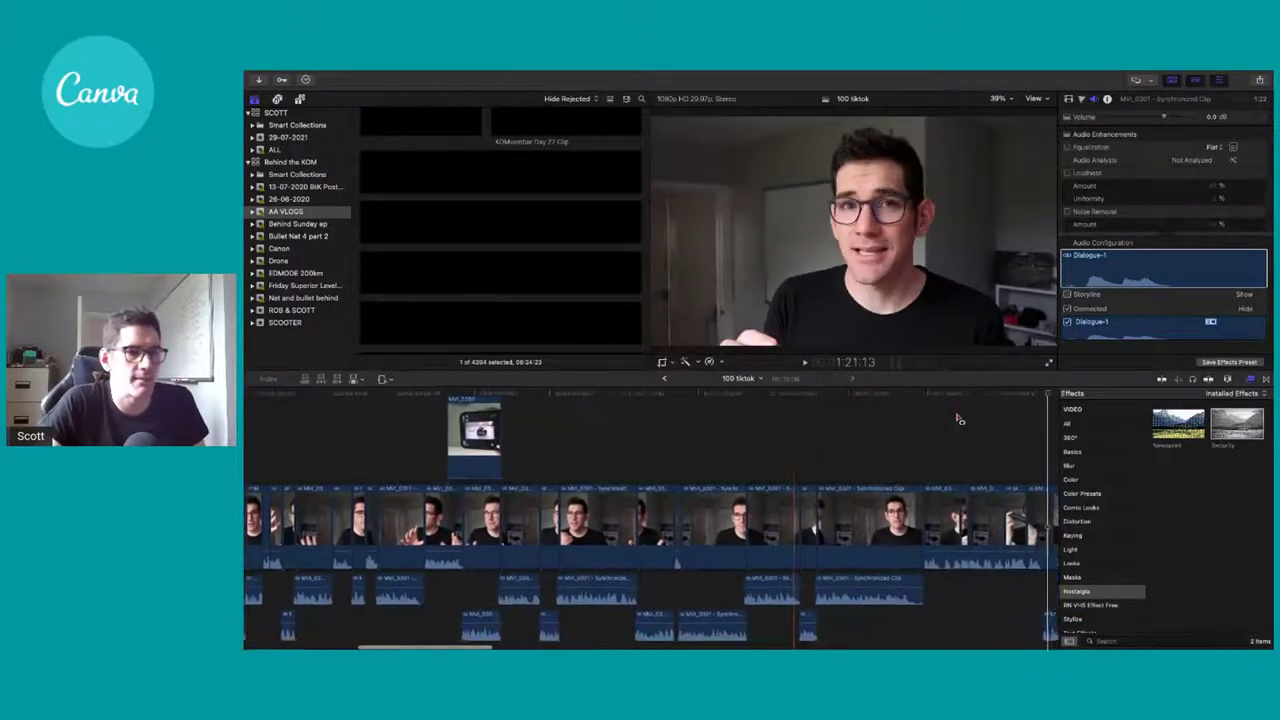
pyautogui.hscroll(5, 920, 420)
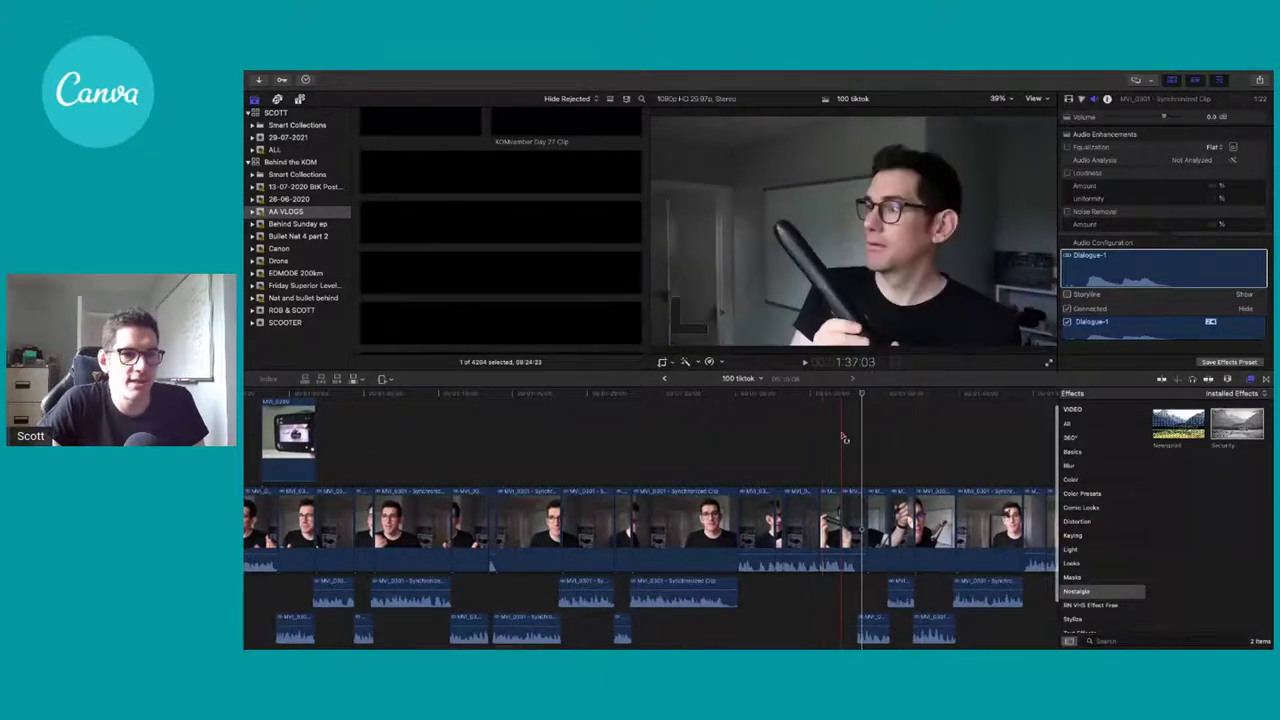
pyautogui.hscroll(1, 844, 438)
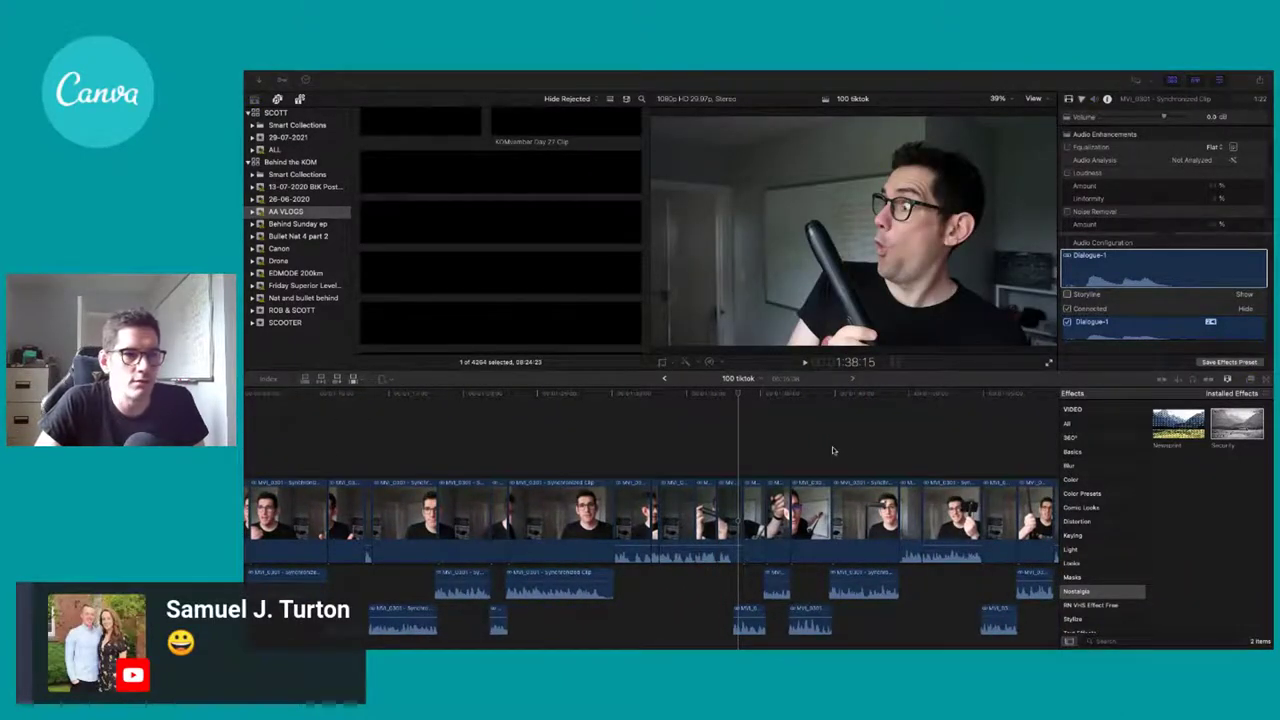
pyautogui.hscroll(8, 832, 446)
pyautogui.hscroll(6, 832, 452)
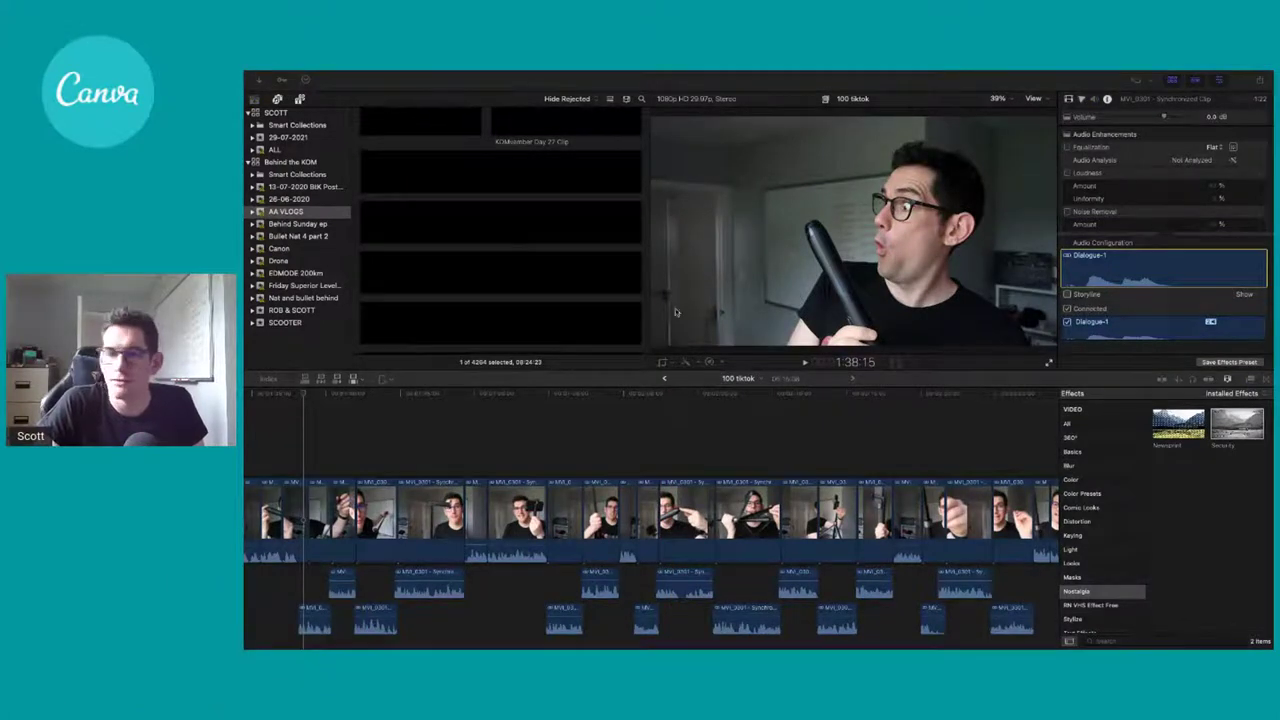
pyautogui.click(568, 451)
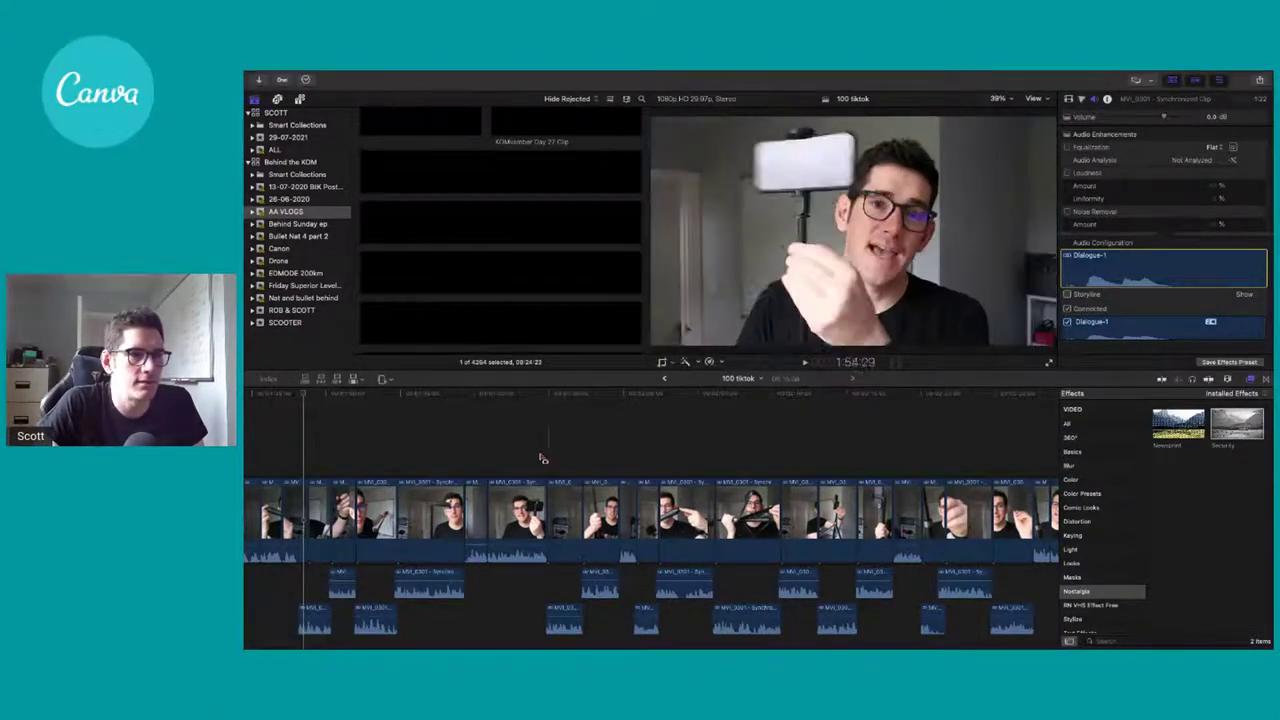
# Step: Go back through the earlier clips of the 100 tiktok timeline and compare their poses and facial expressions
pyautogui.hscroll(-5, 450, 458)
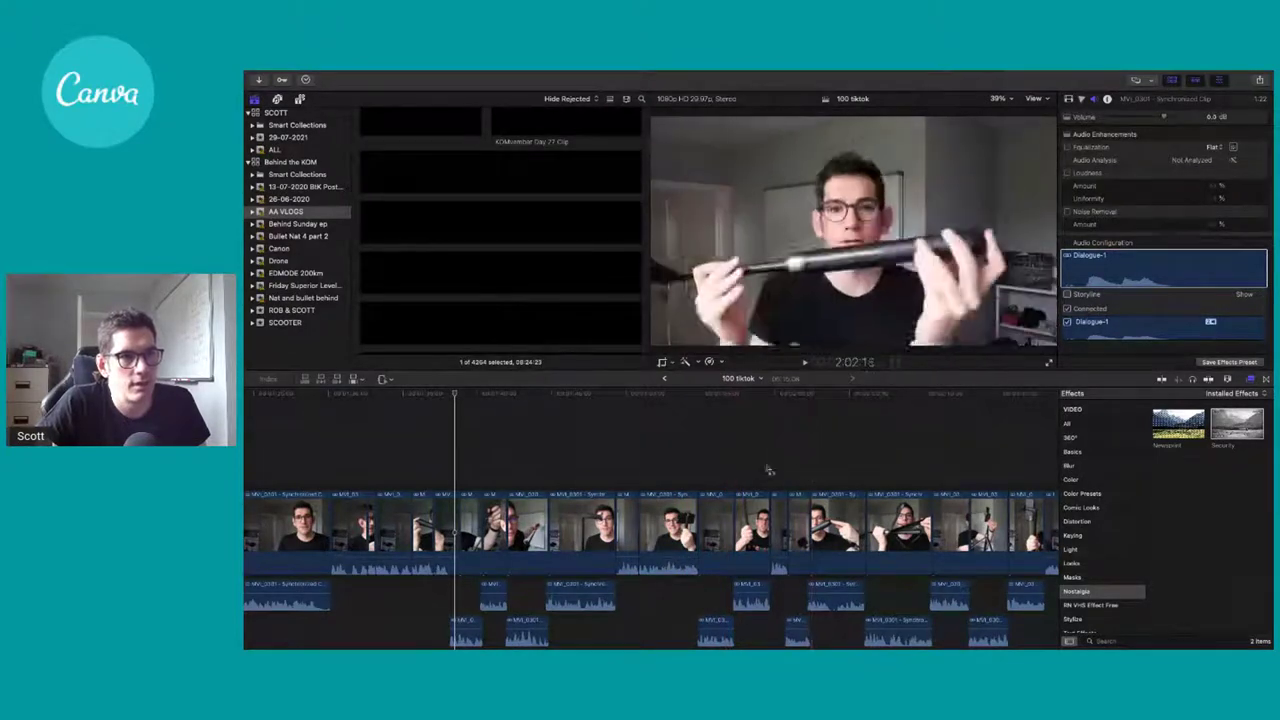
pyautogui.hscroll(-3, 533, 480)
pyautogui.hscroll(-2, 474, 468)
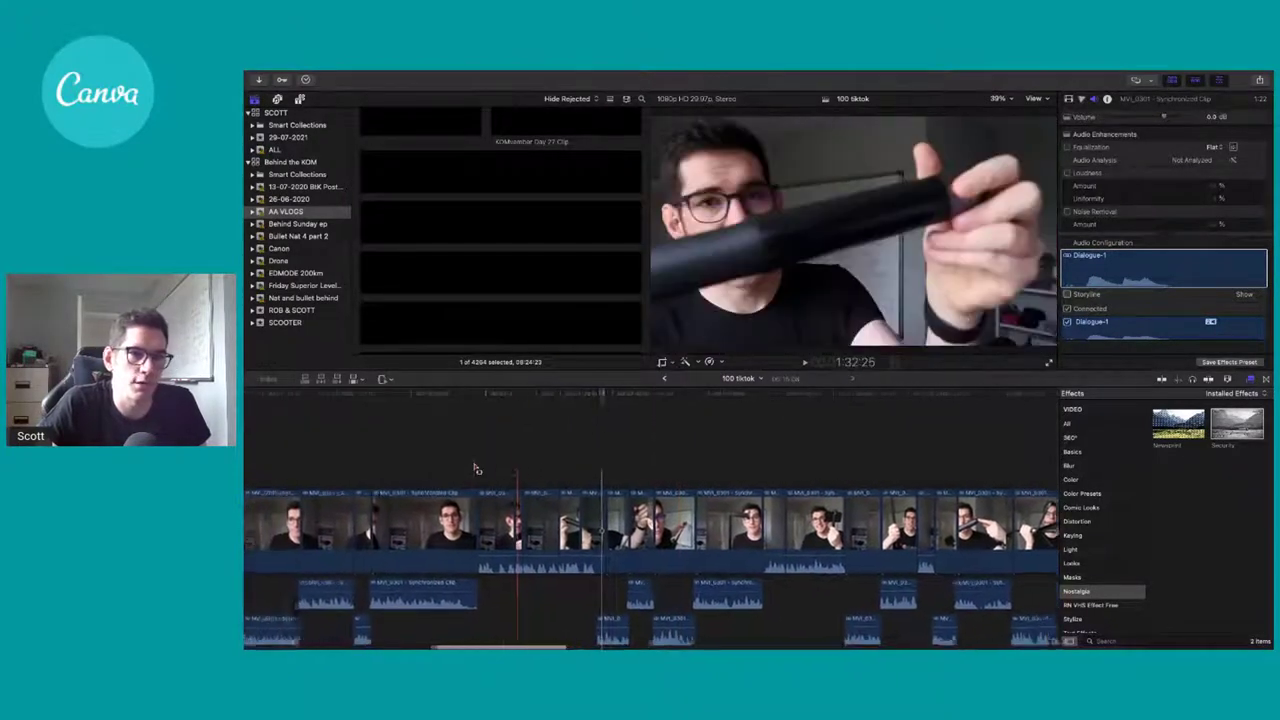
pyautogui.hscroll(-4, 452, 472)
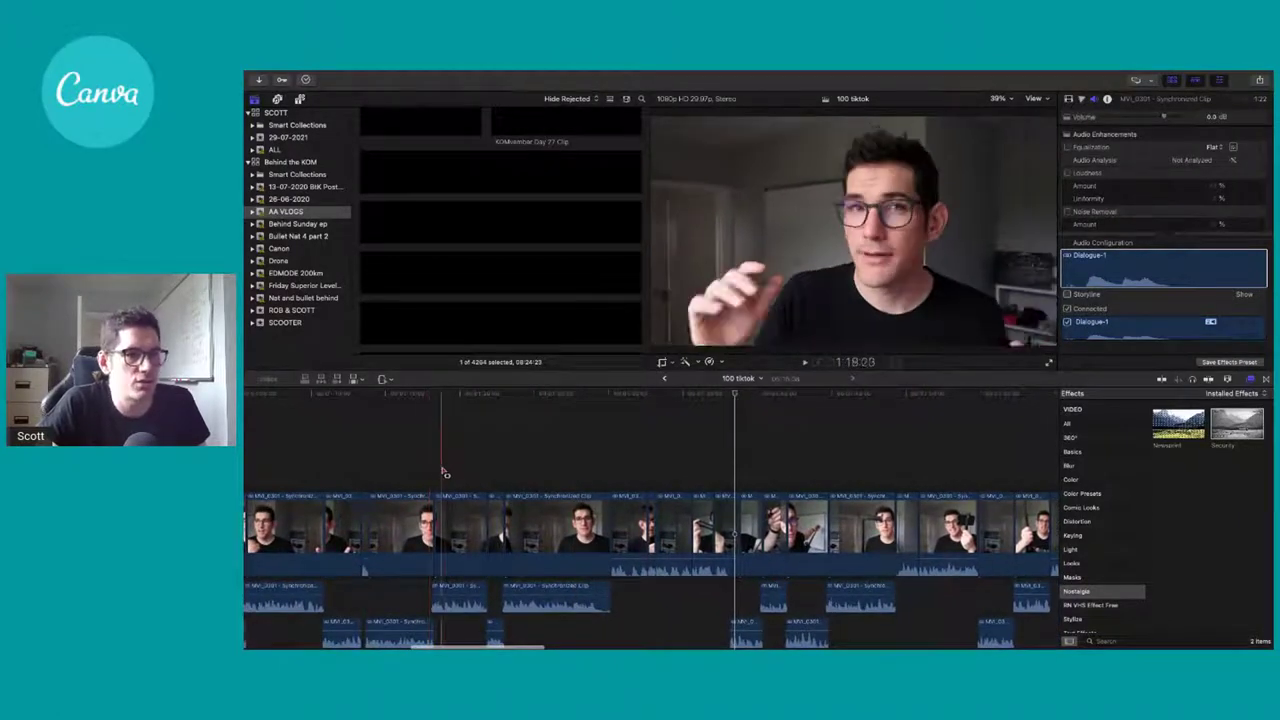
pyautogui.hscroll(-4, 446, 472)
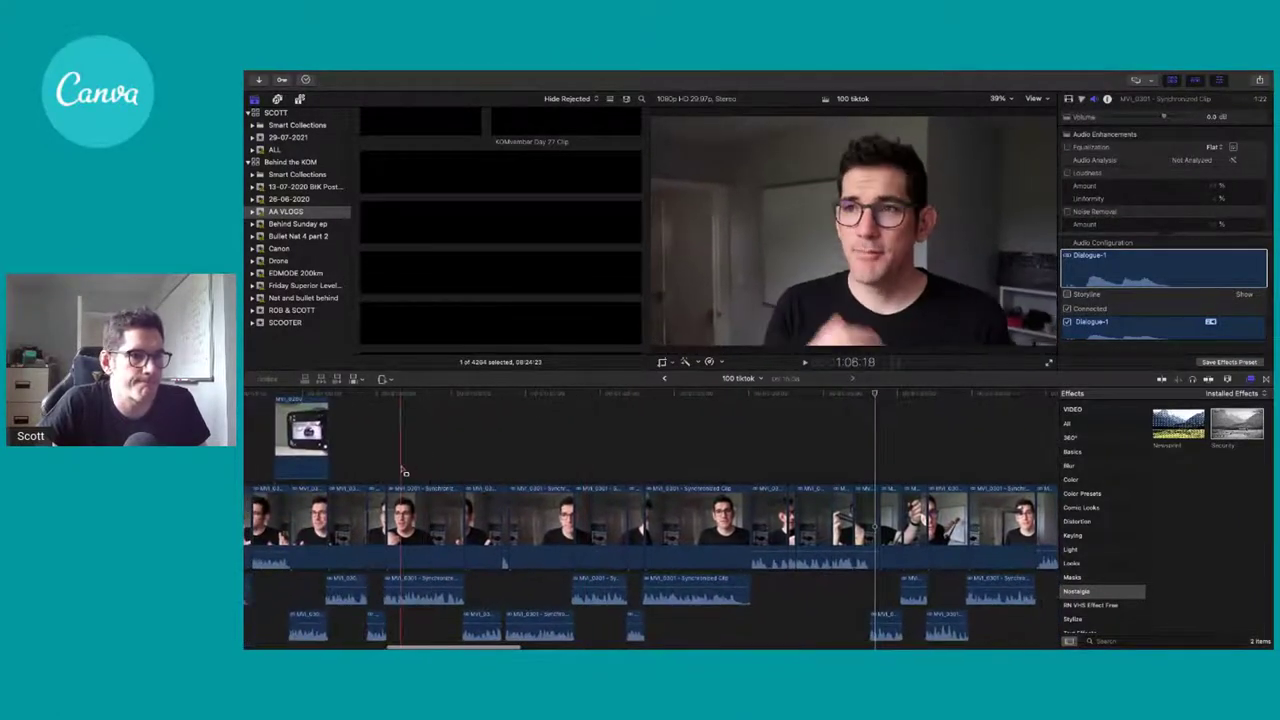
pyautogui.hscroll(-3, 370, 476)
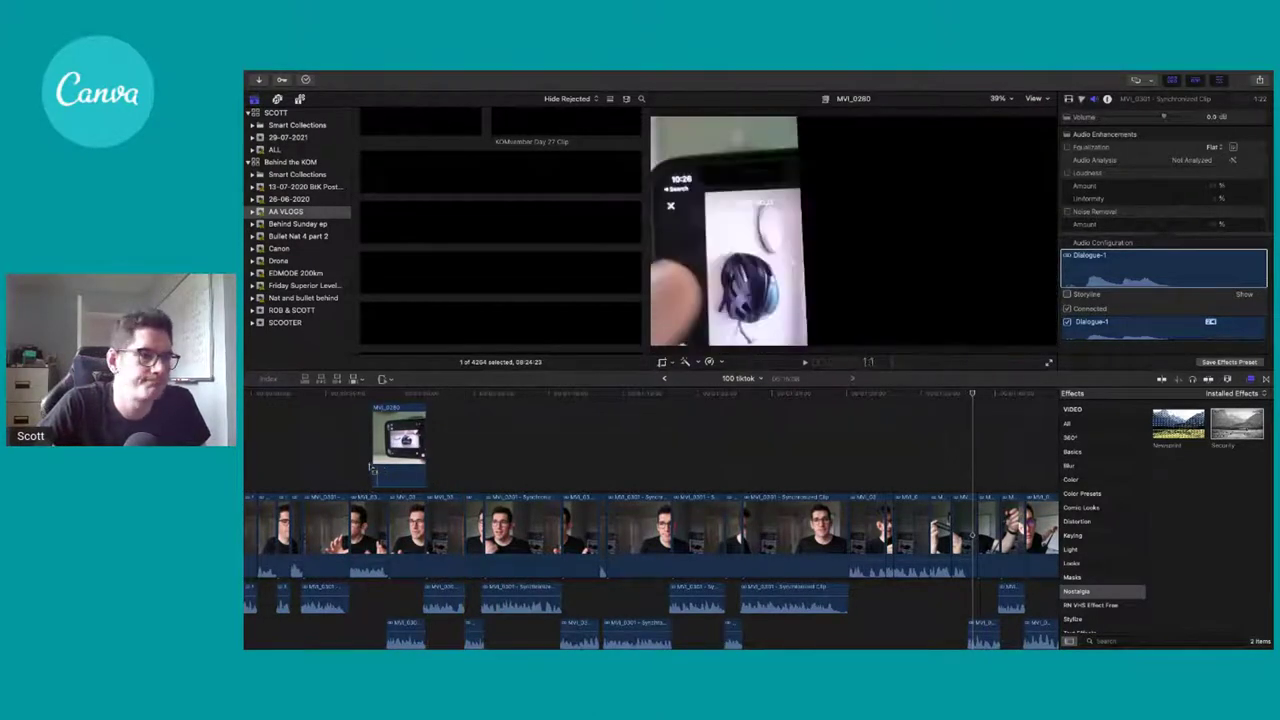
pyautogui.hscroll(-3, 307, 463)
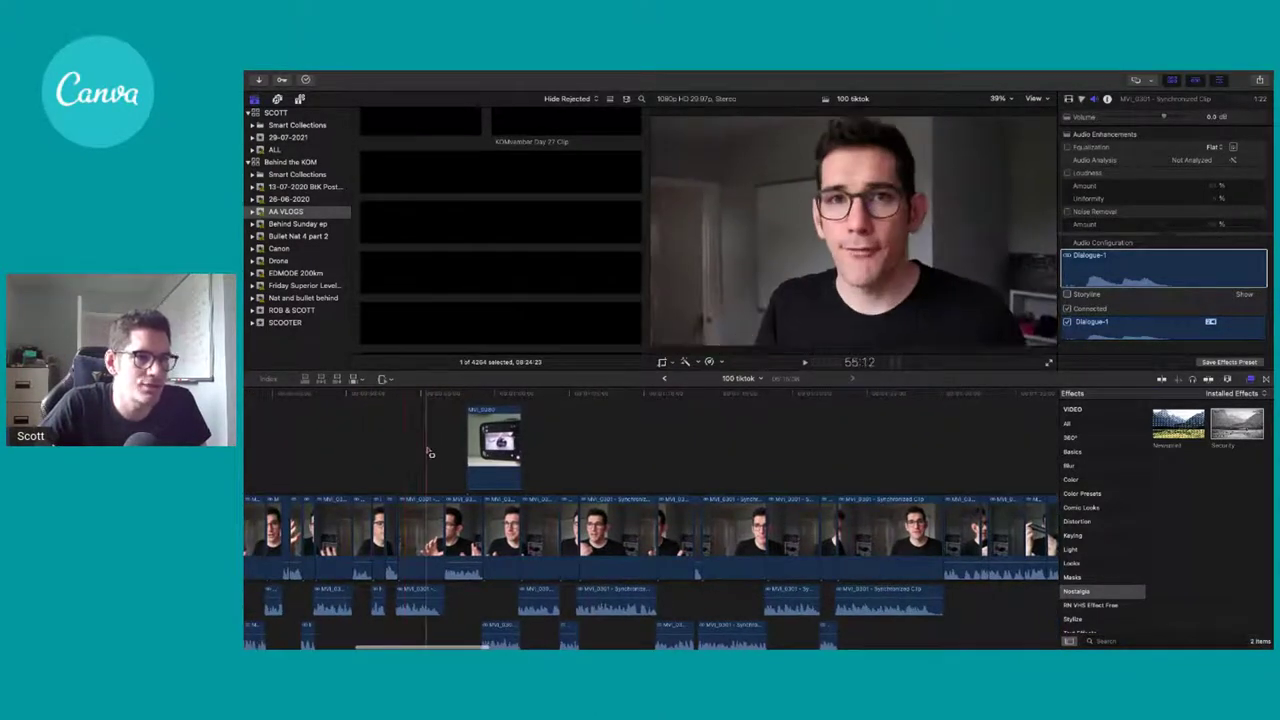
pyautogui.hscroll(-2, 408, 449)
pyautogui.hscroll(-5, 507, 438)
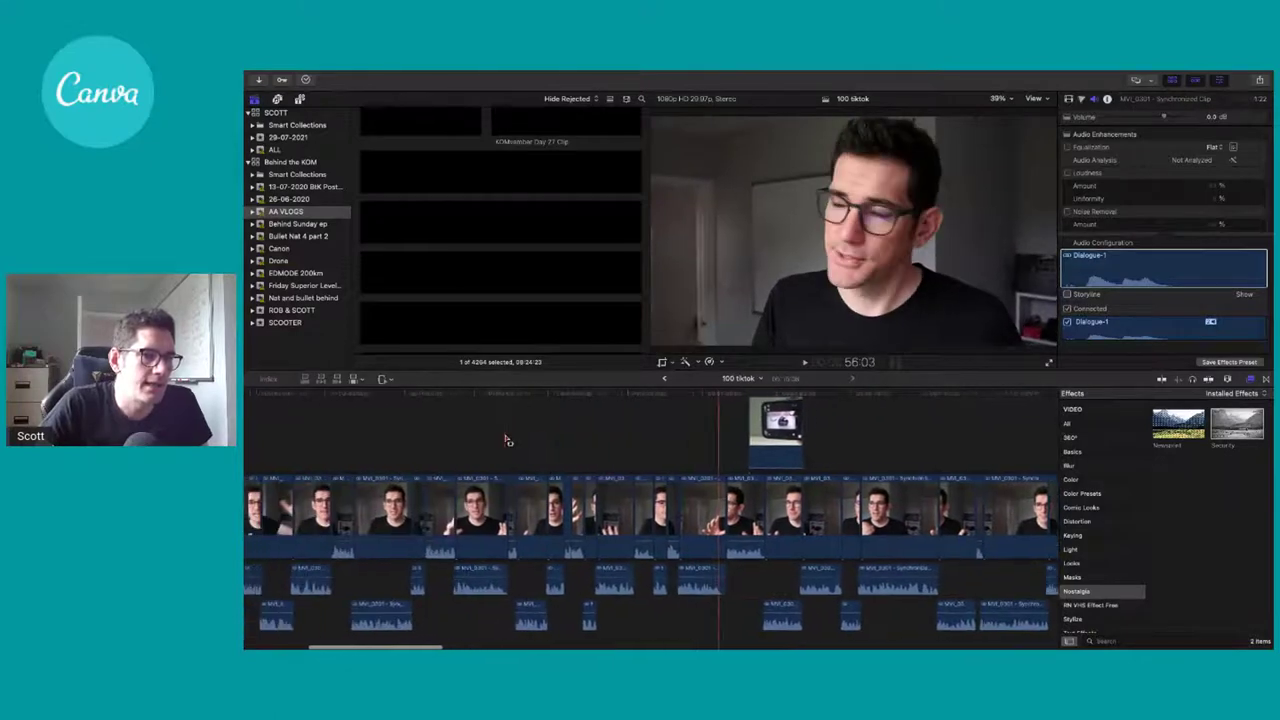
pyautogui.hscroll(-1, 414, 417)
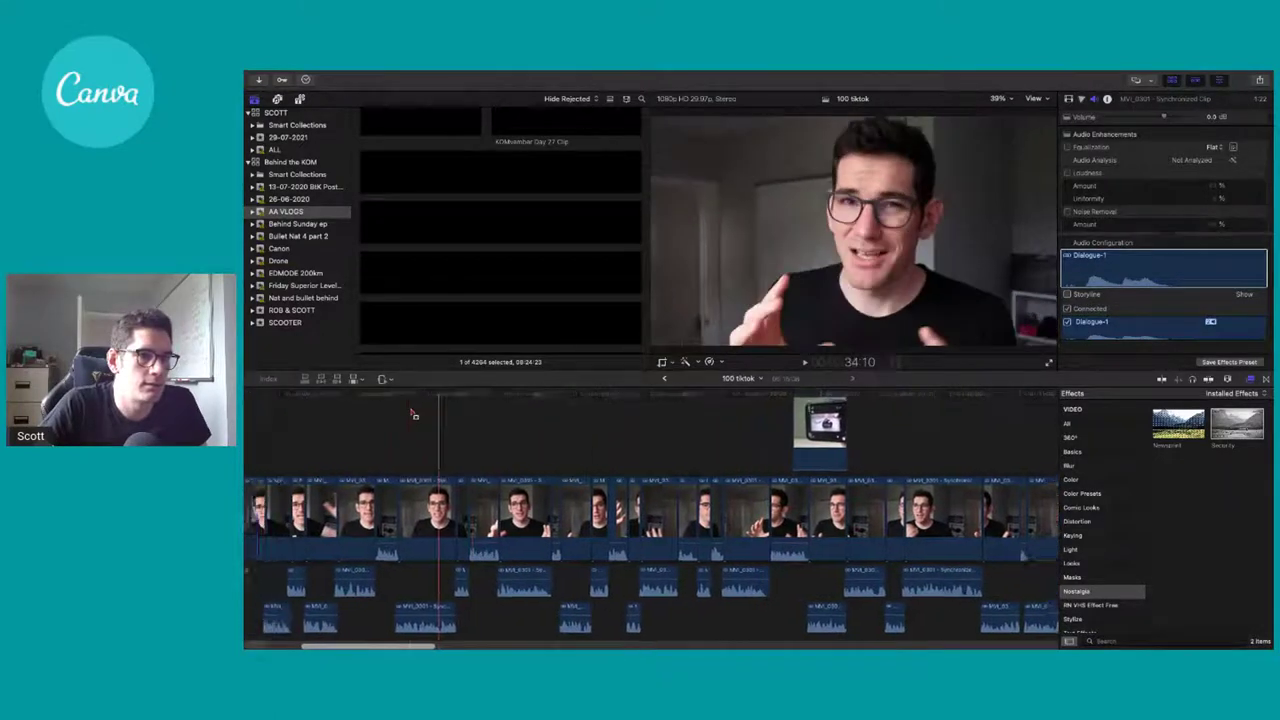
pyautogui.scroll(3, 414, 420)
pyautogui.scroll(-3, 731, 446)
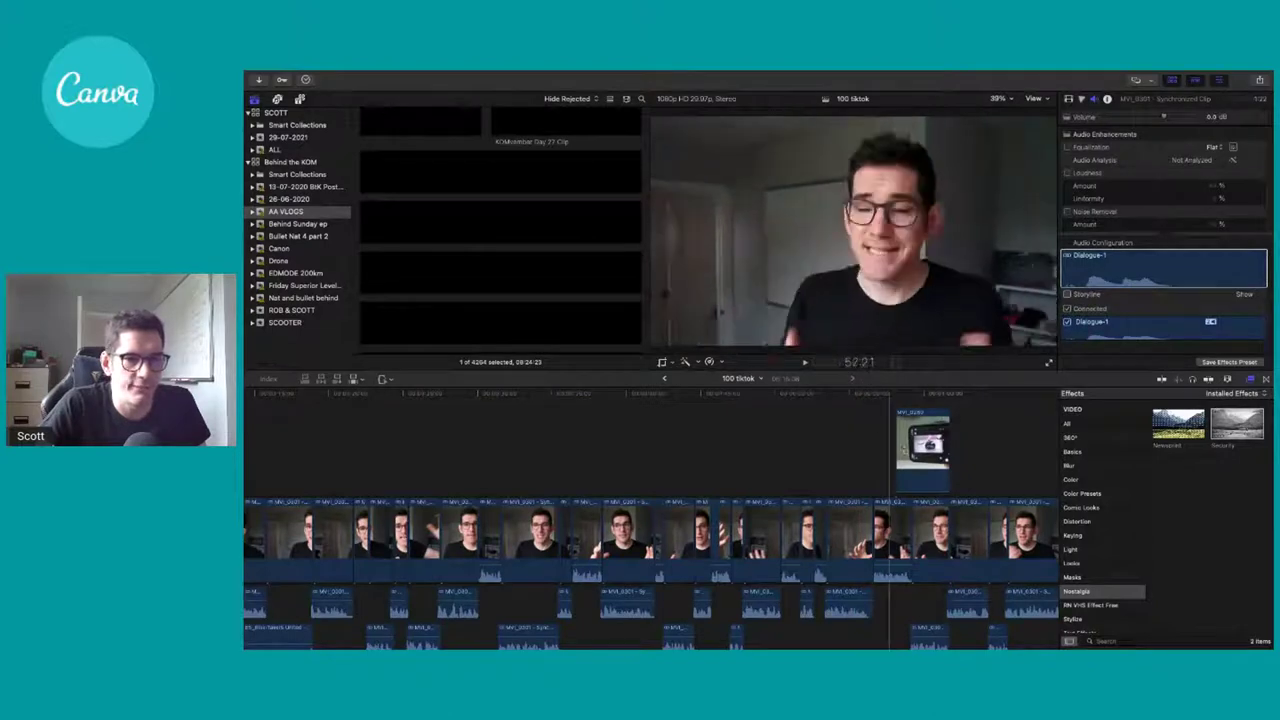
# Step: Play the clip with the raised black tripod and park the playhead on its expressive frame at 1:37:25
pyautogui.hscroll(5, 757, 434)
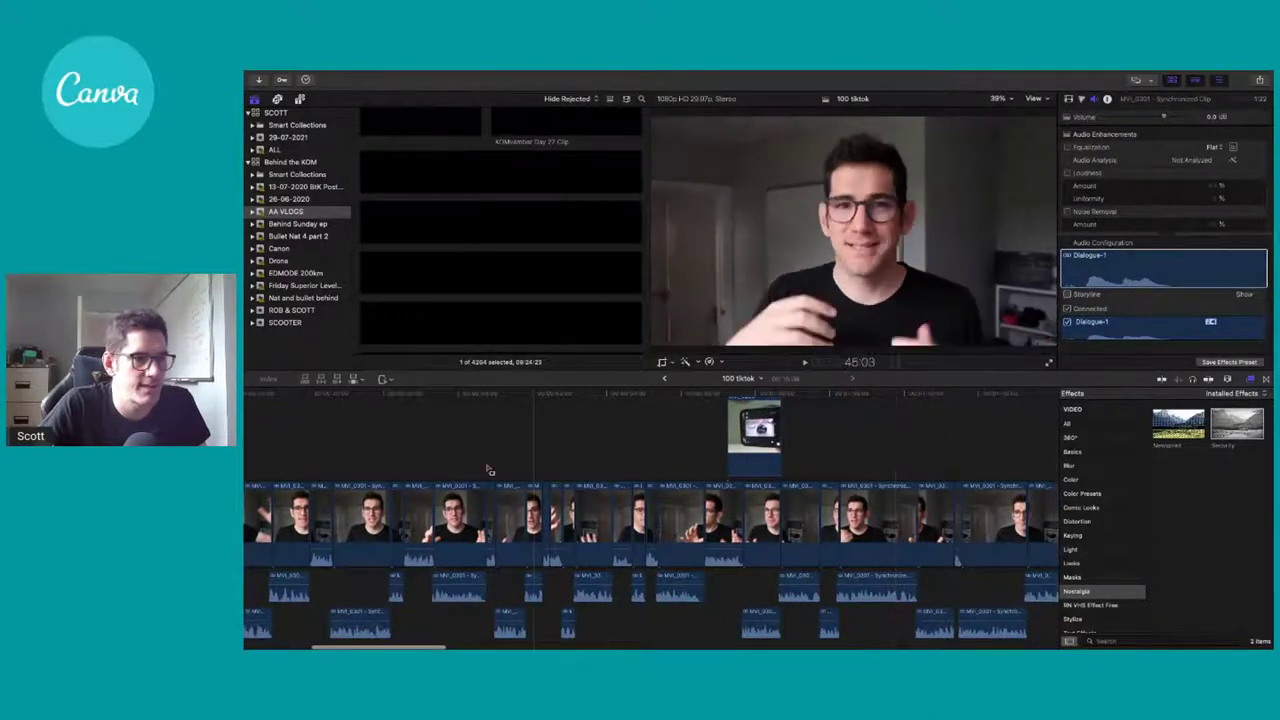
pyautogui.hscroll(5, 770, 447)
pyautogui.hscroll(5, 775, 448)
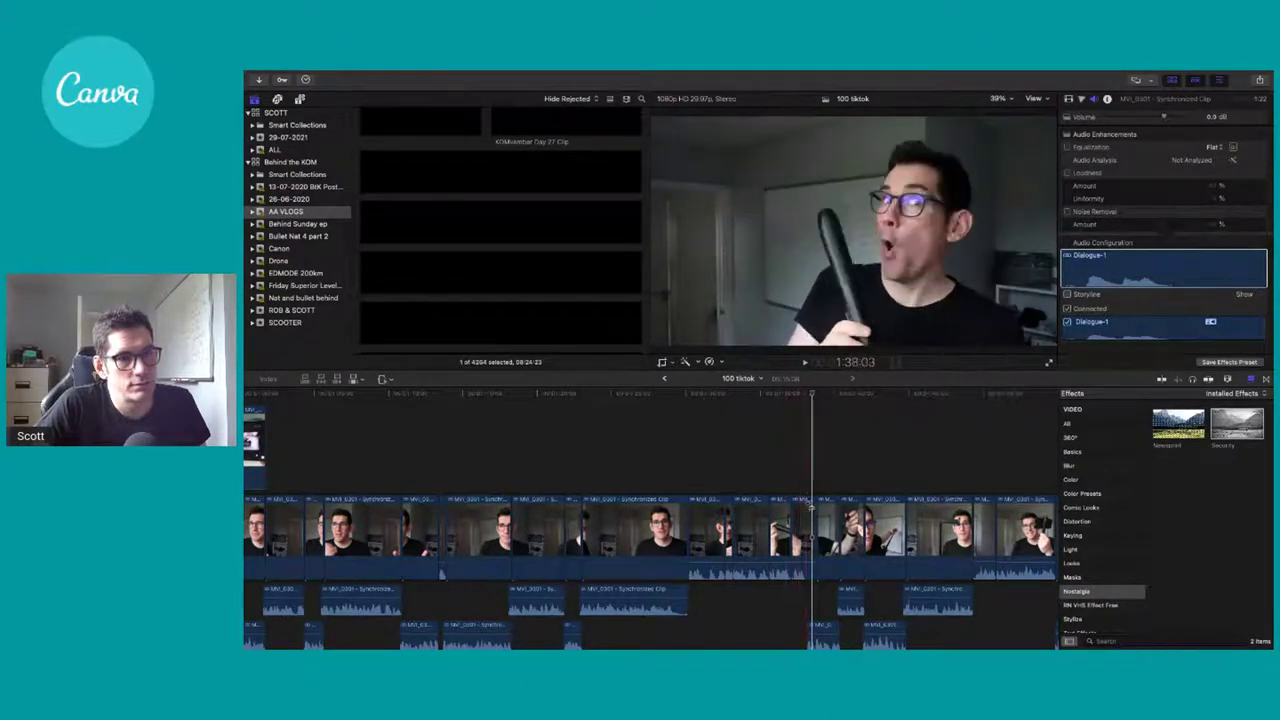
pyautogui.press('super+equal')
pyautogui.click(805, 505)
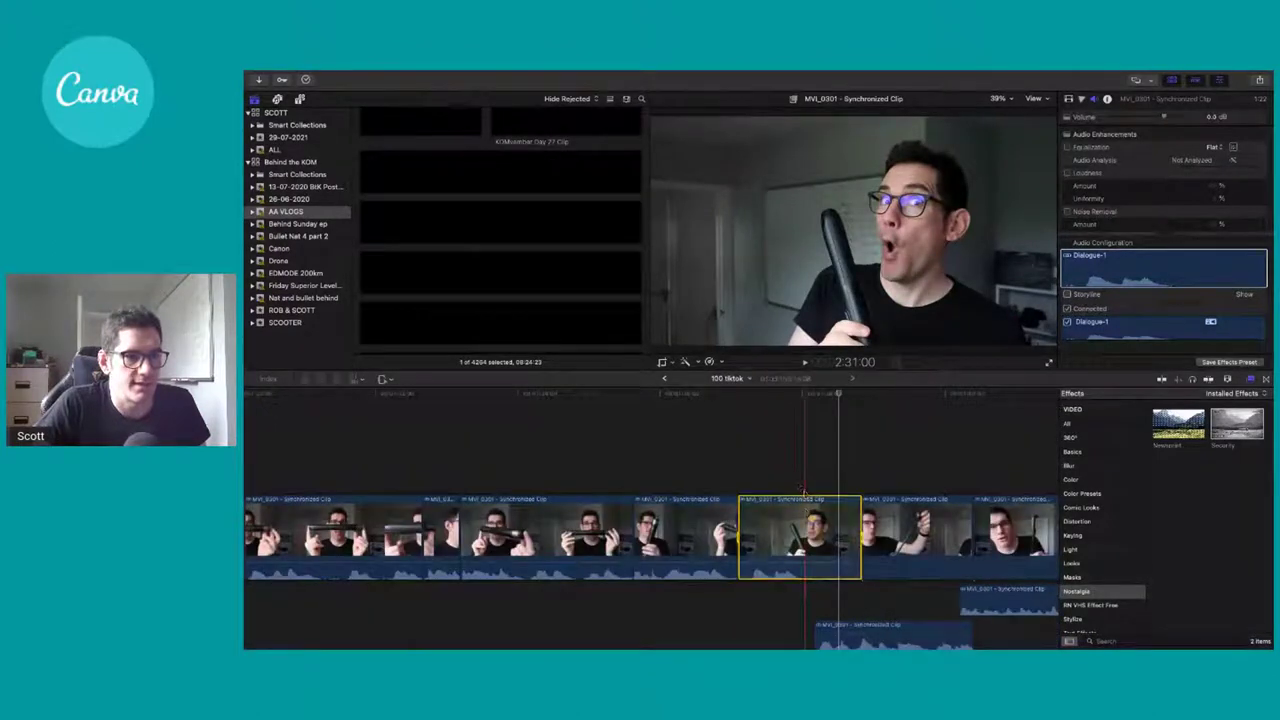
pyautogui.click(748, 487)
pyautogui.press('space')
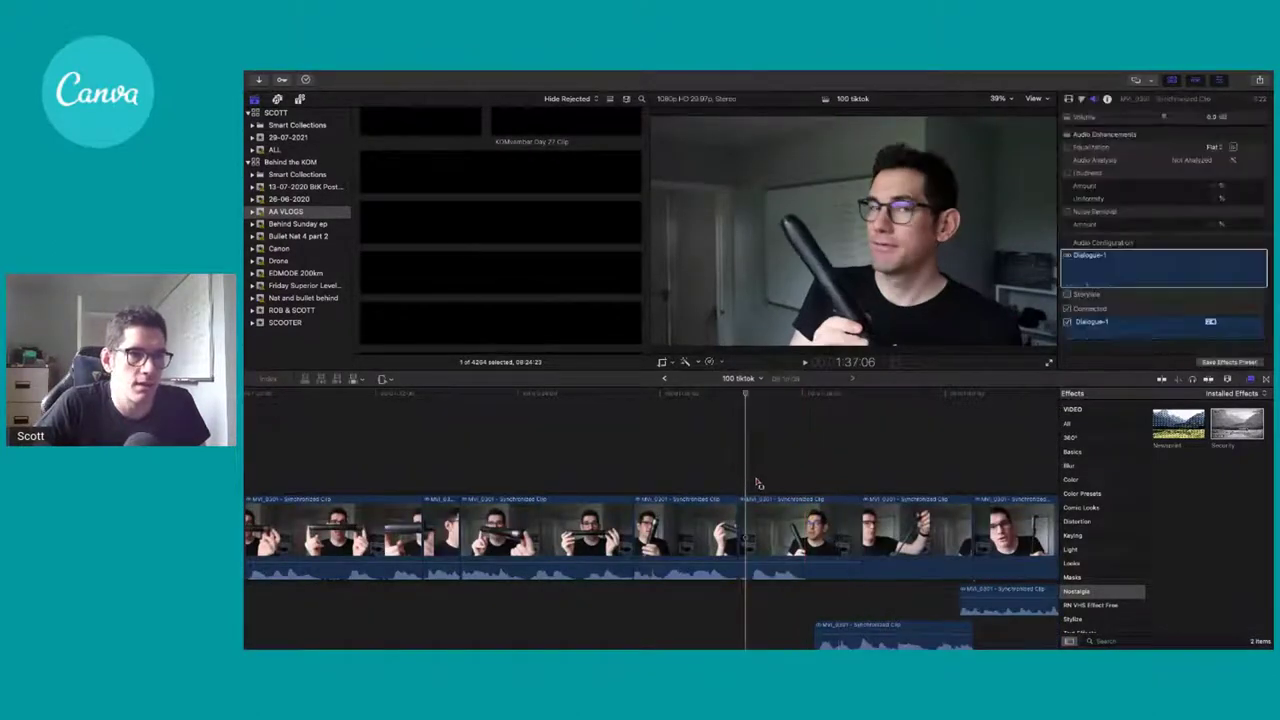
pyautogui.press('space')
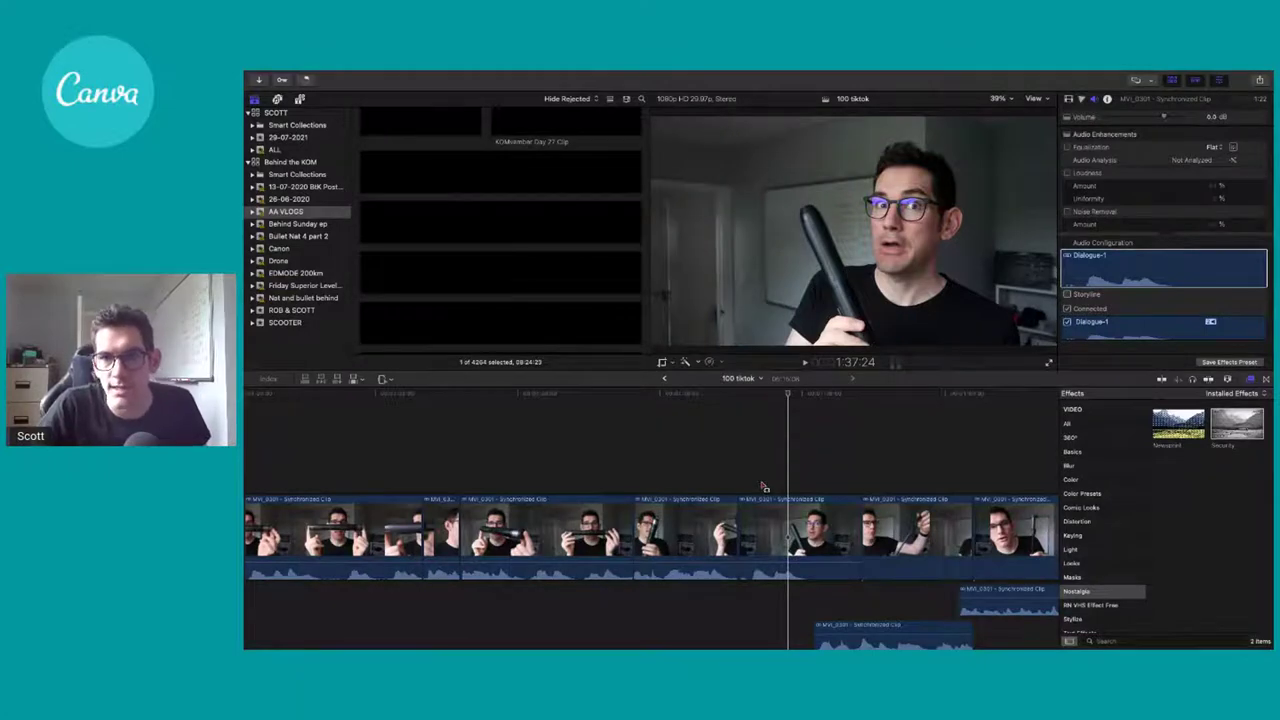
pyautogui.press('Right')
pyautogui.press('Left')
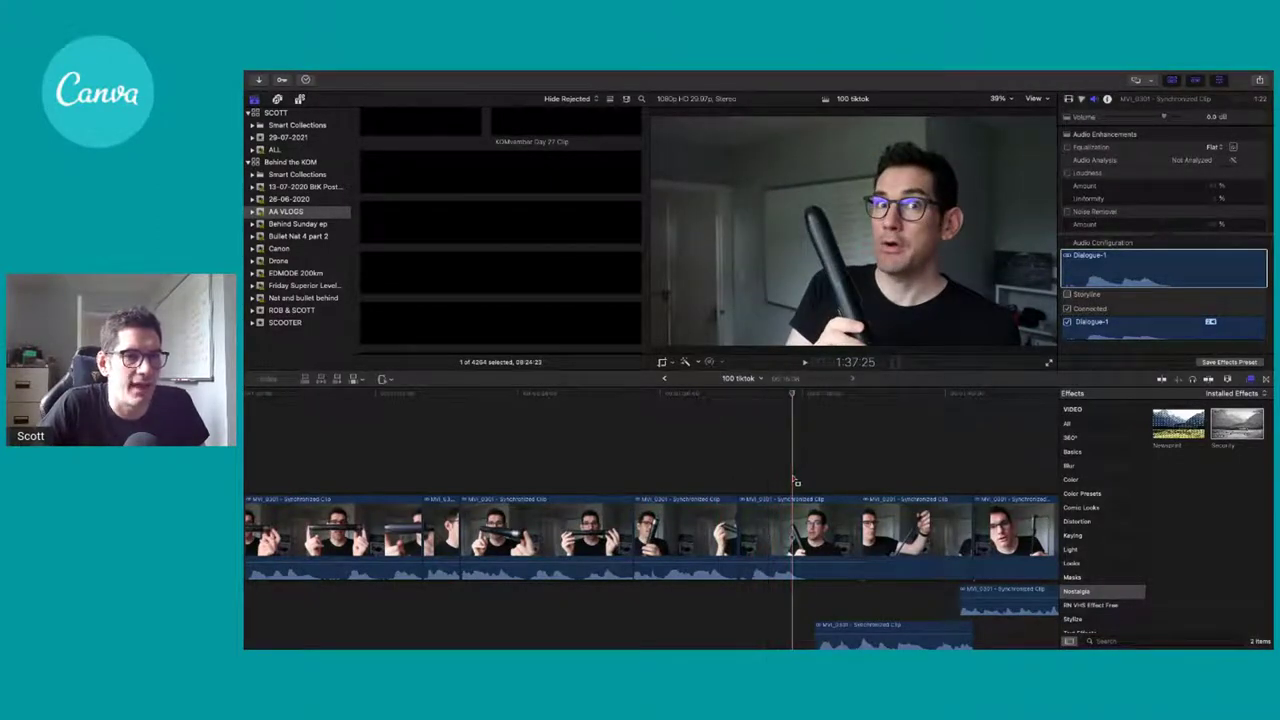
# Step: Export the current frame as a still image named 100 tiktok 1 to the Desktop
pyautogui.click(1259, 80)
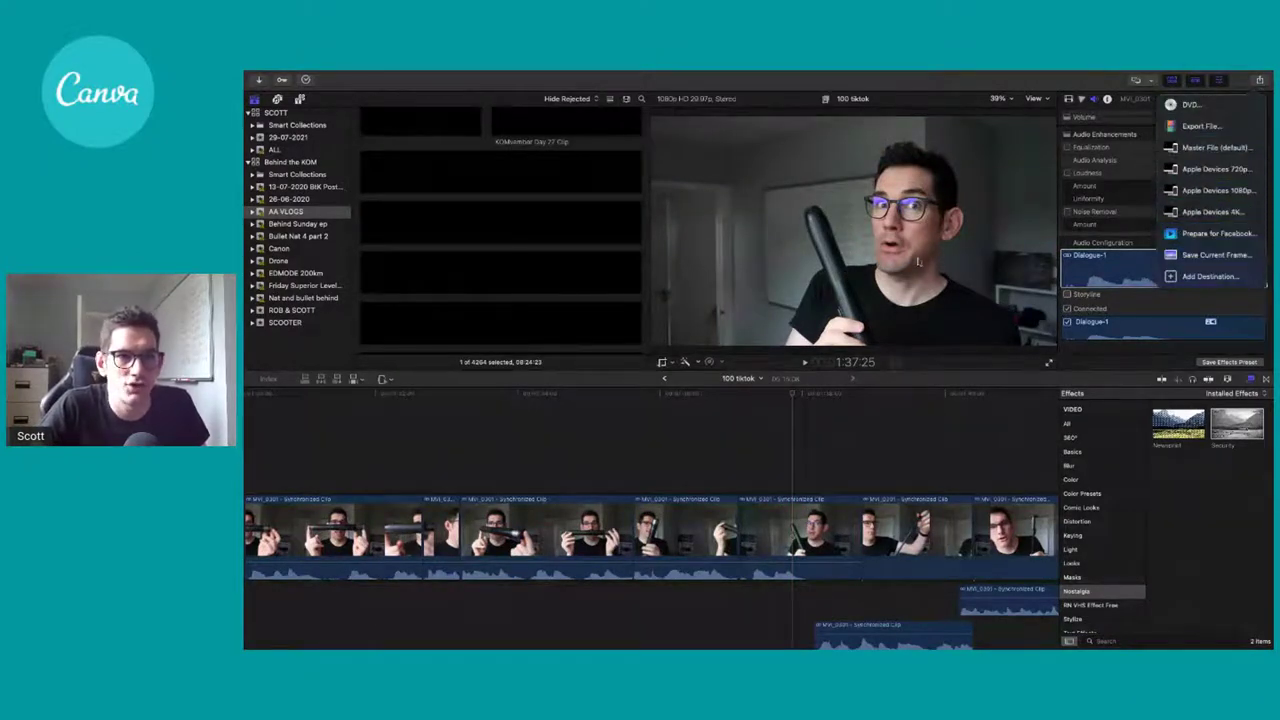
pyautogui.click(1228, 258)
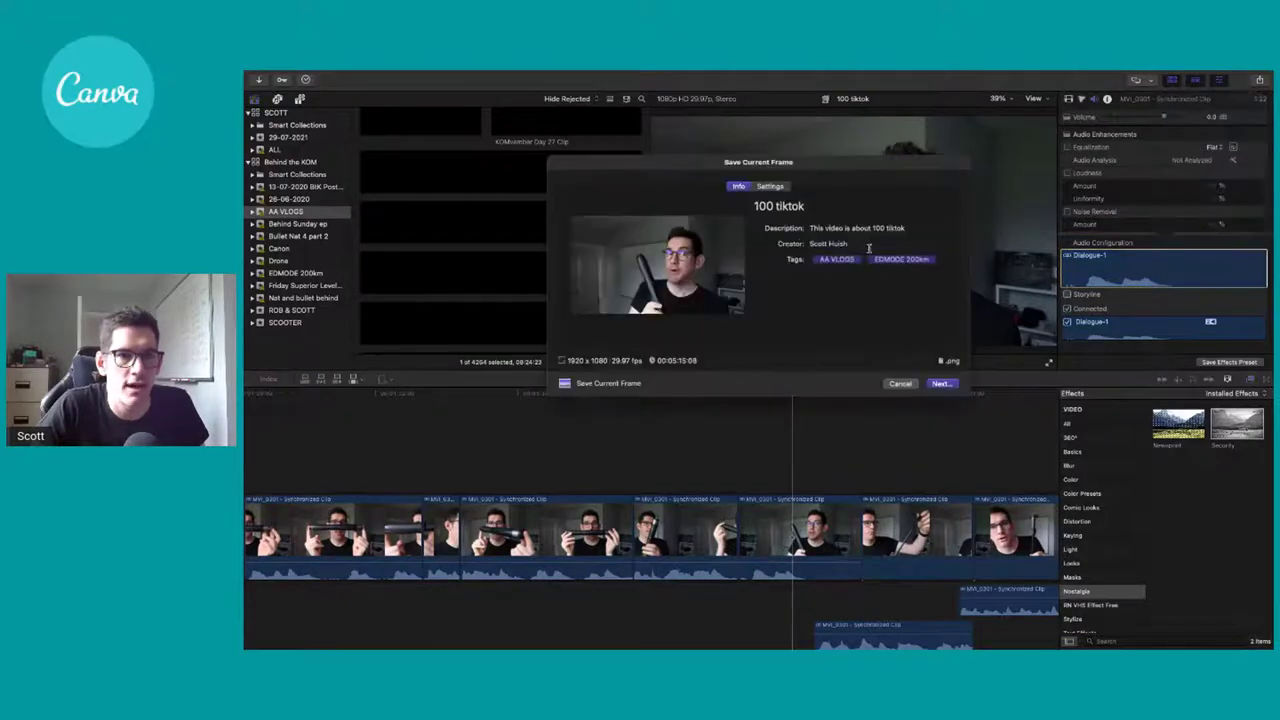
pyautogui.click(815, 206)
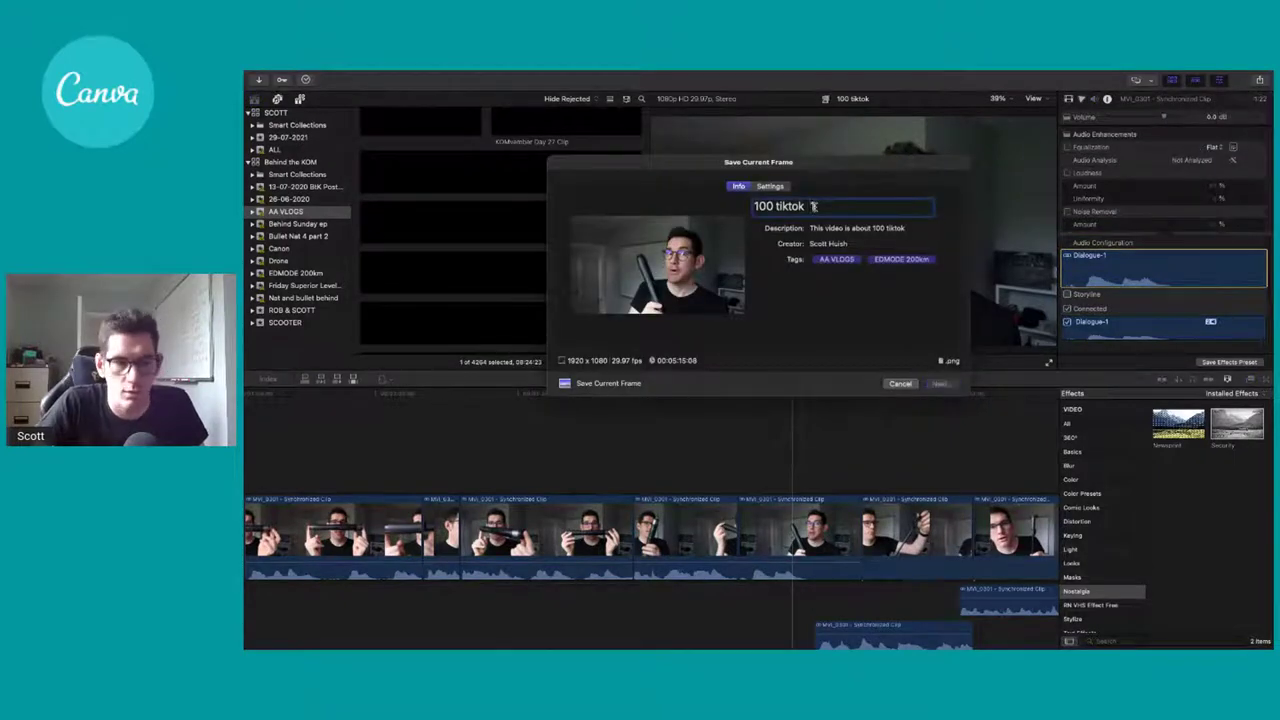
pyautogui.press('Return')
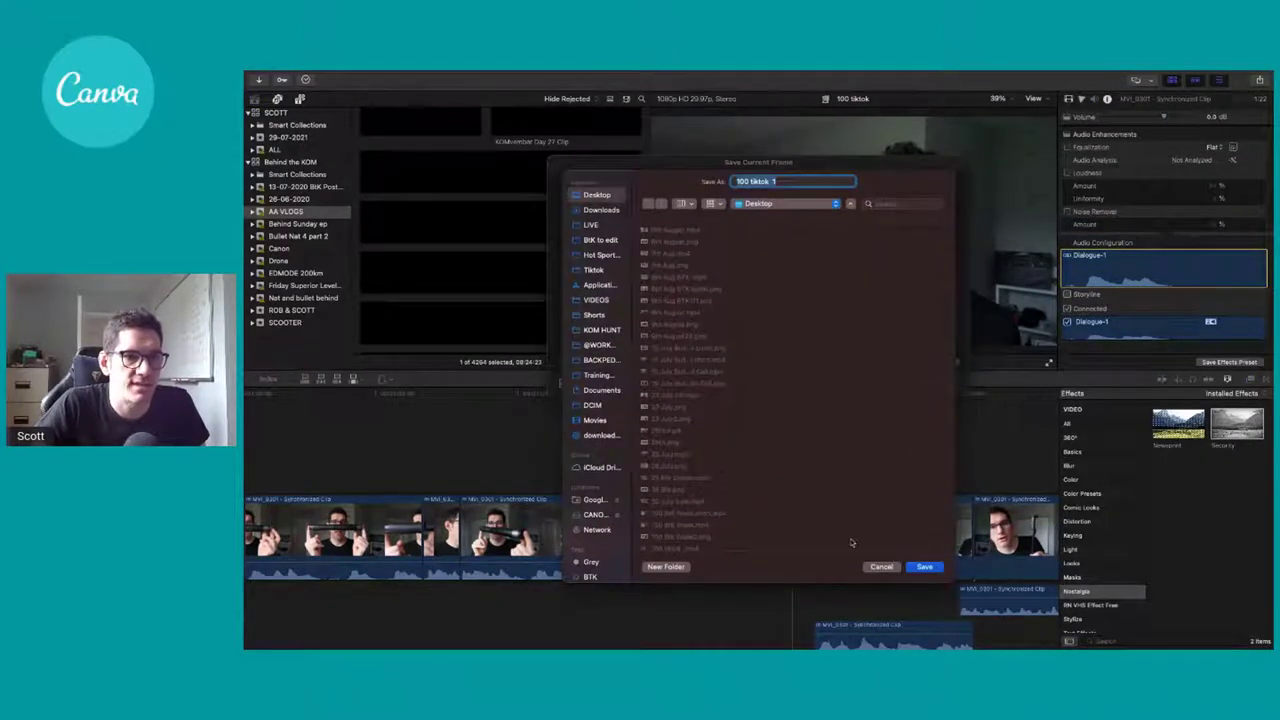
pyautogui.click(926, 567)
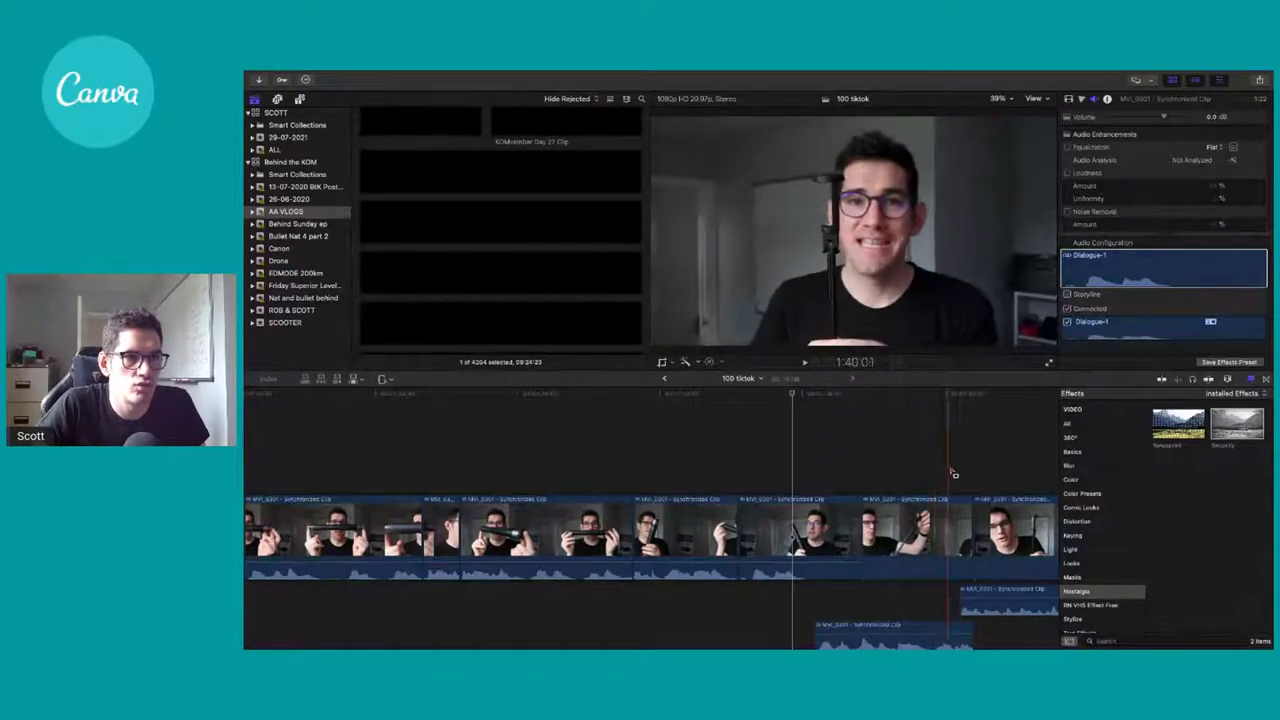
# Step: Export the frame at 1:38:17 to the Desktop as a still image named 100 tiktok 2, and switch to Canva in the browser
pyautogui.click(846, 473)
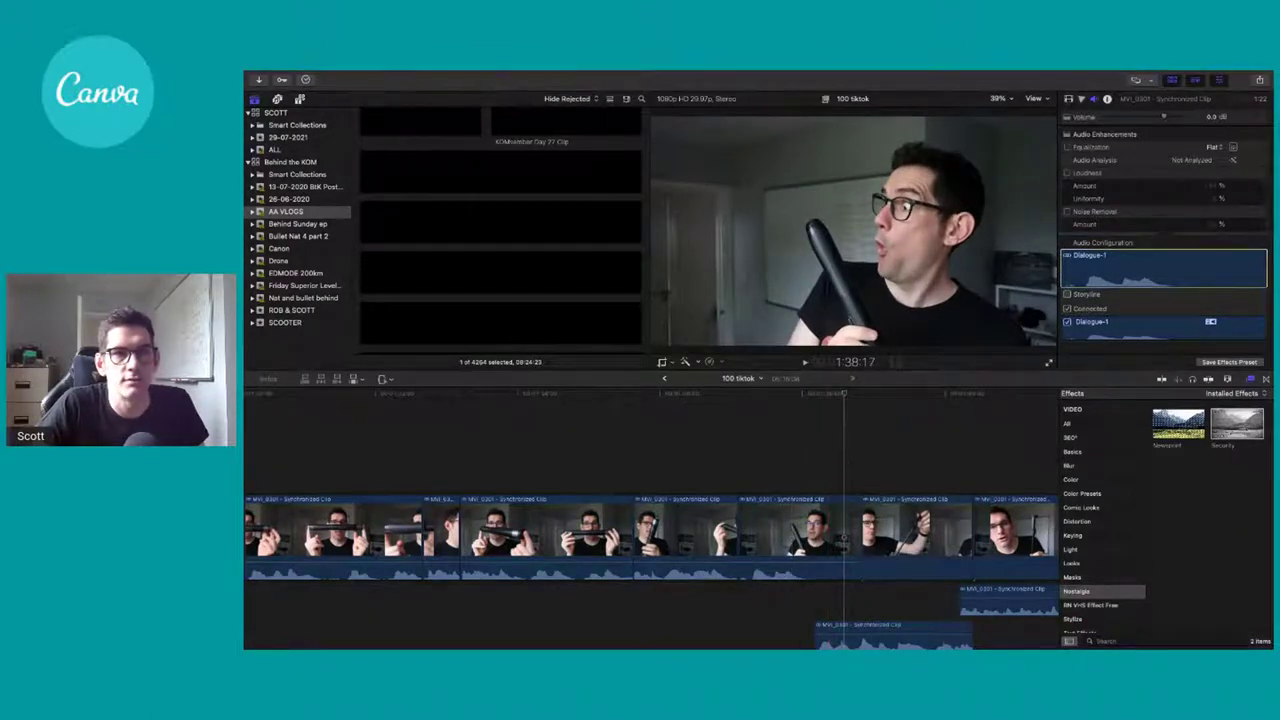
pyautogui.click(1259, 81)
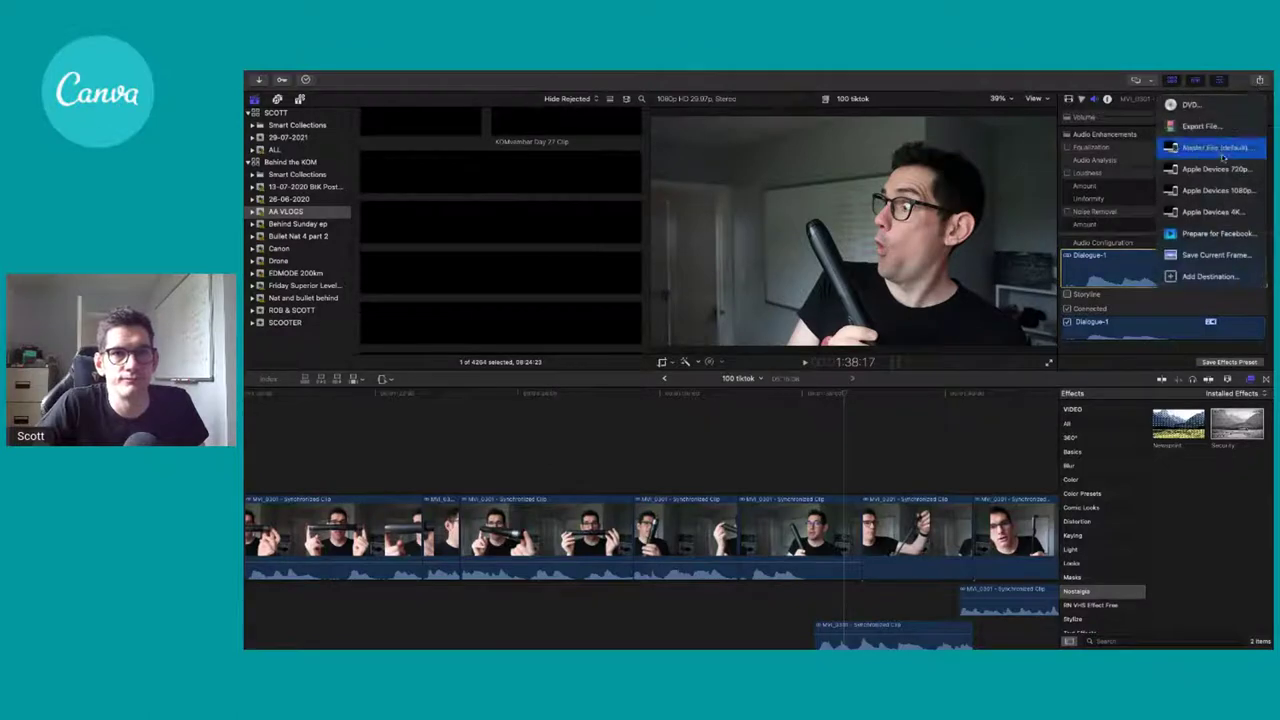
pyautogui.click(1217, 256)
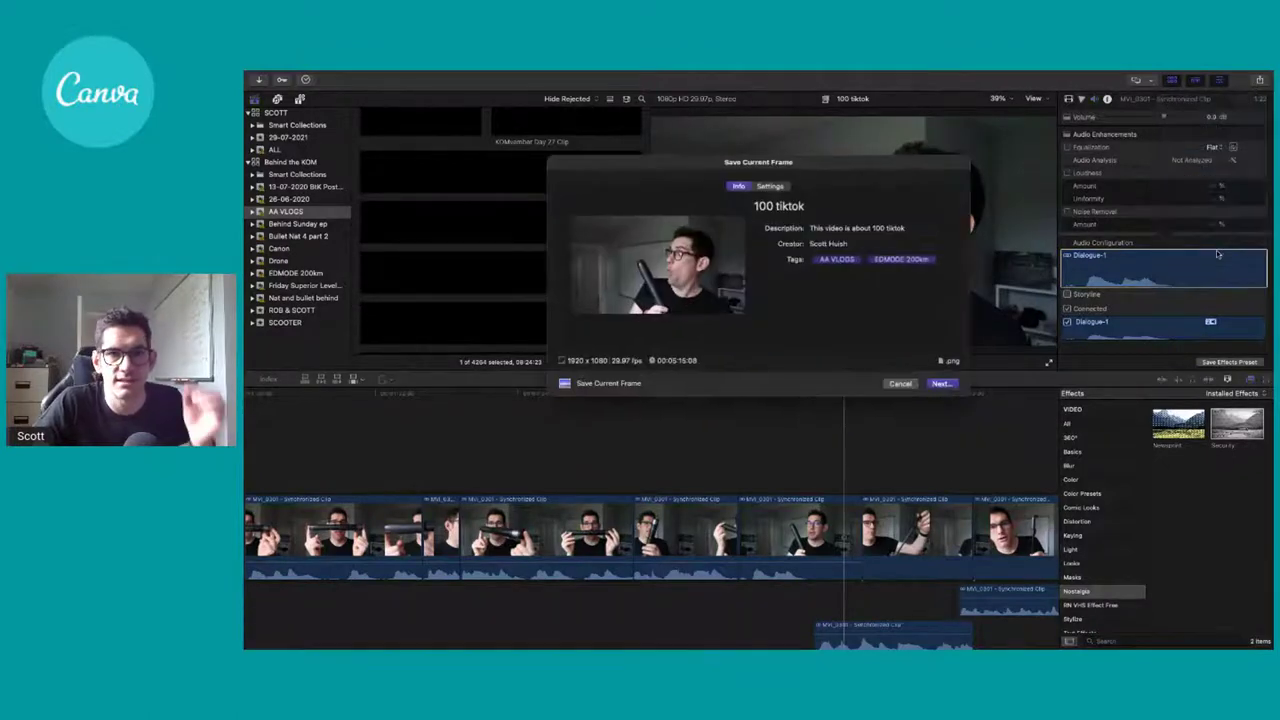
pyautogui.click(950, 382)
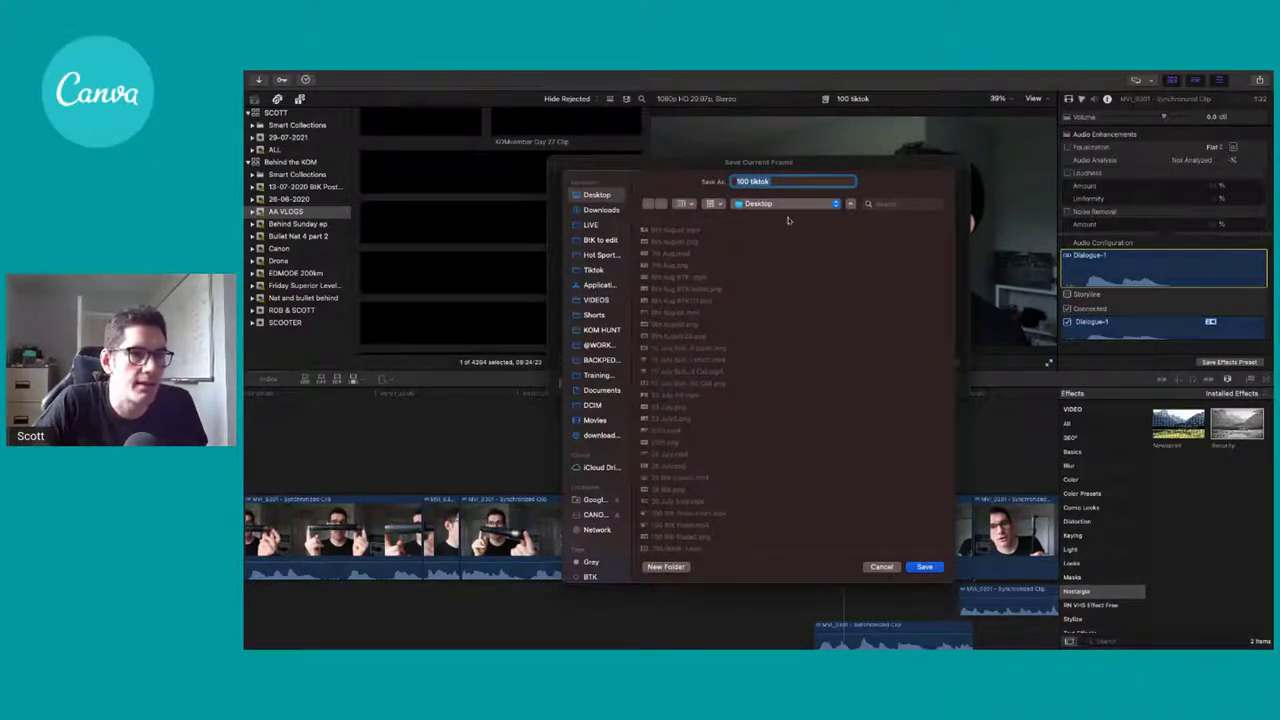
pyautogui.click(771, 180)
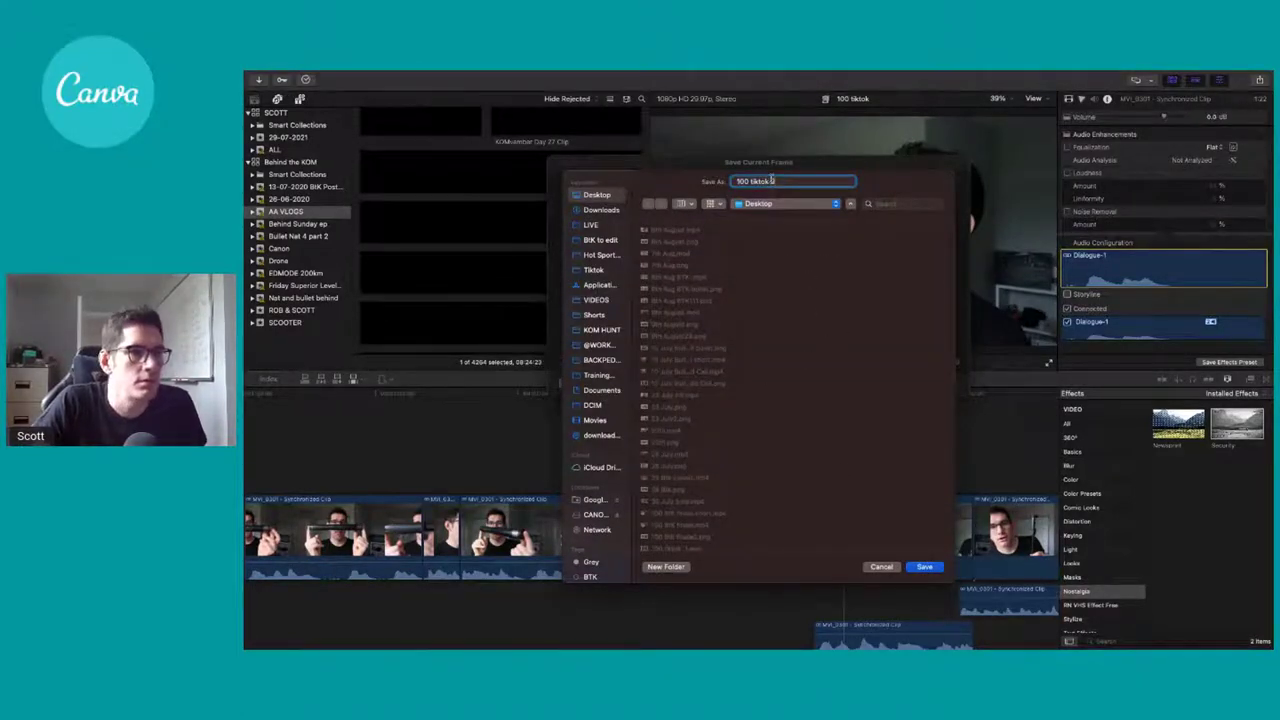
pyautogui.press('Return')
pyautogui.hotkey('ctrl', 'Right')
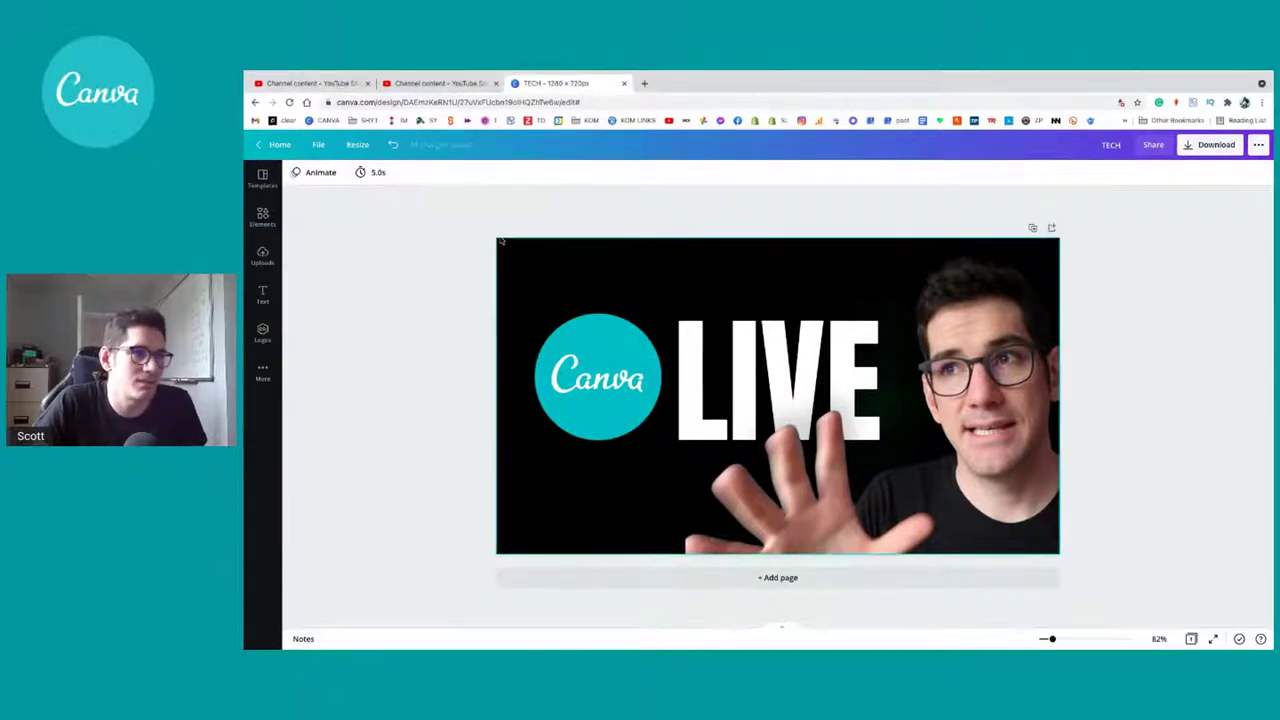
pyautogui.click(270, 148)
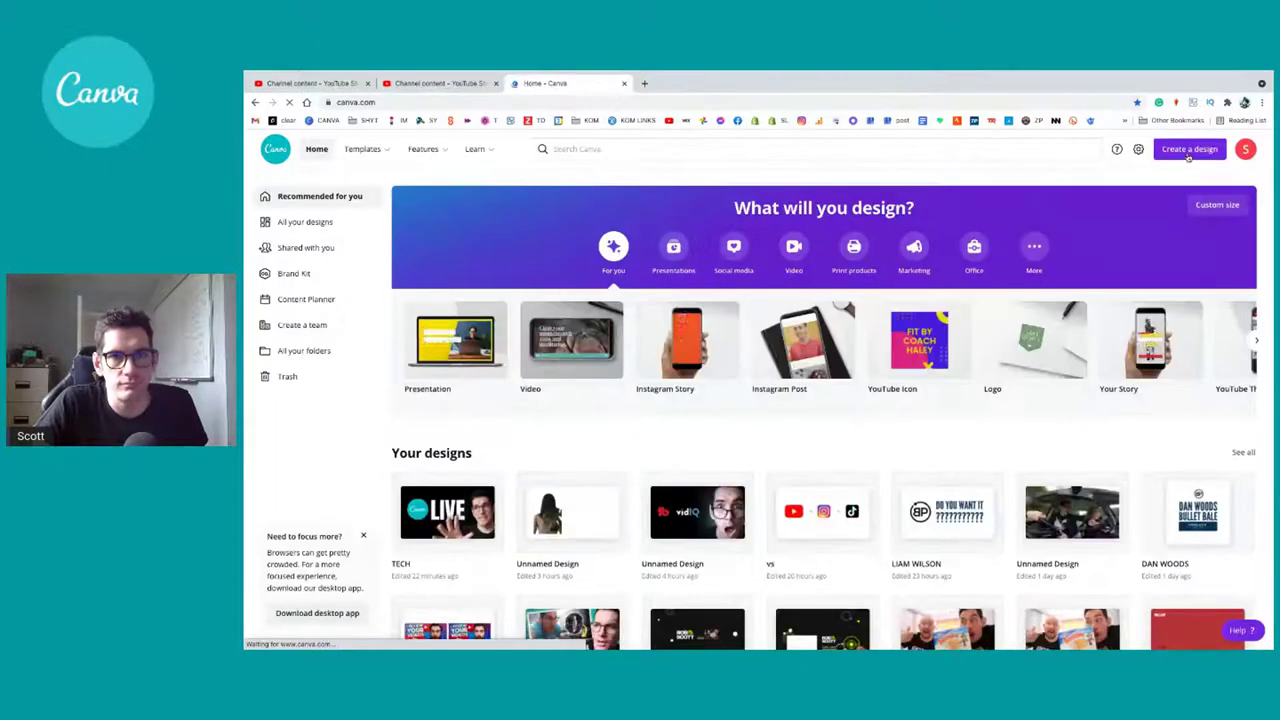
pyautogui.click(1188, 152)
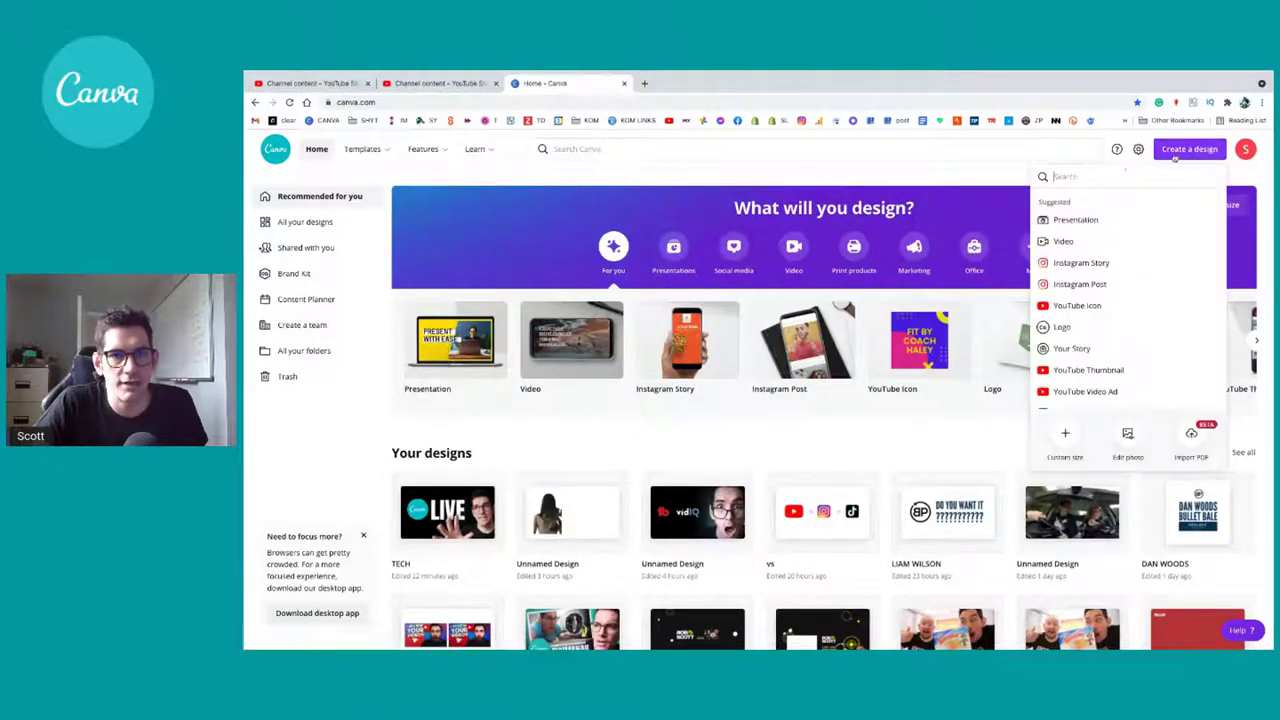
pyautogui.click(1064, 436)
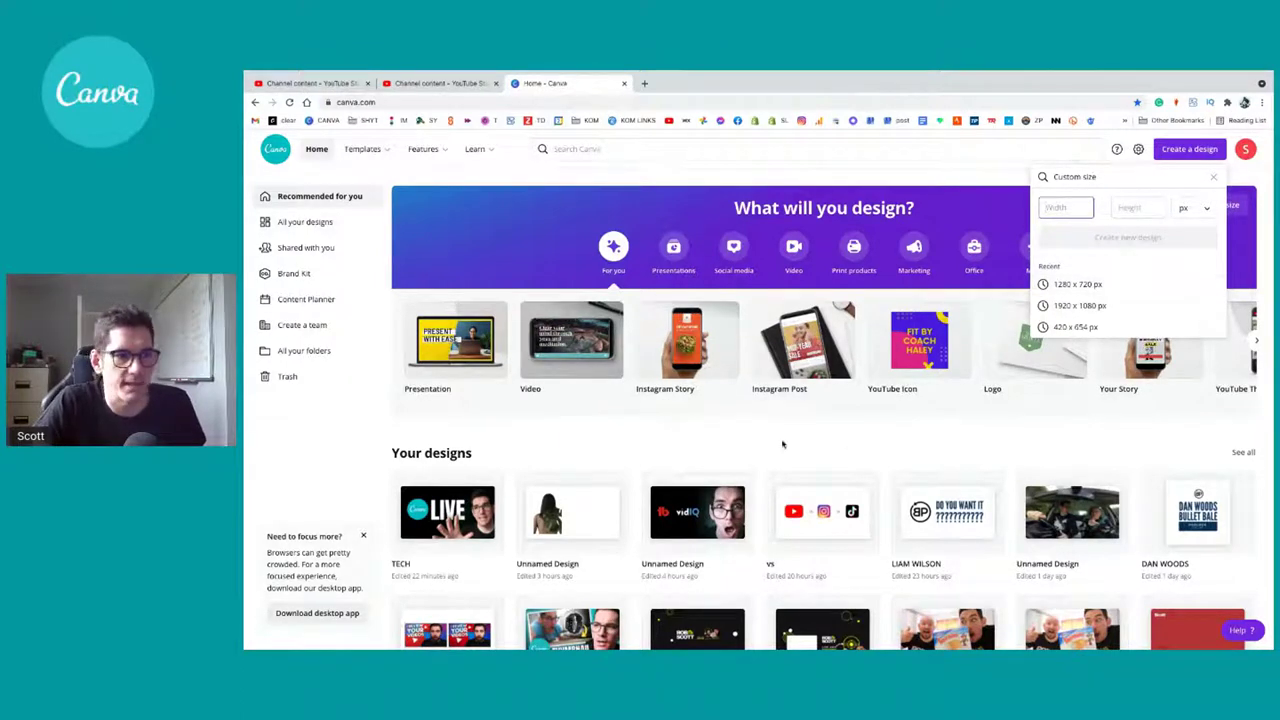
pyautogui.click(440, 515)
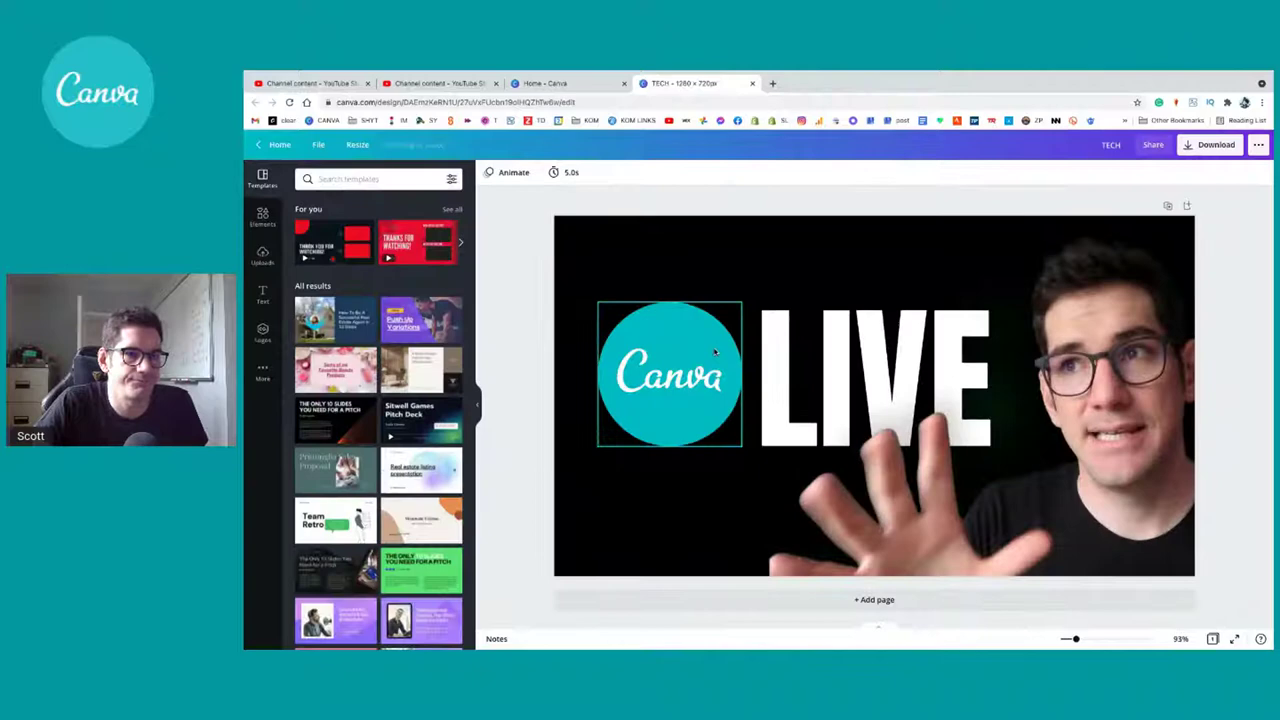
# Step: Add a blank second page after the Canva LIVE thumbnail in the TECH design and show the uploaded images
pyautogui.click(922, 355)
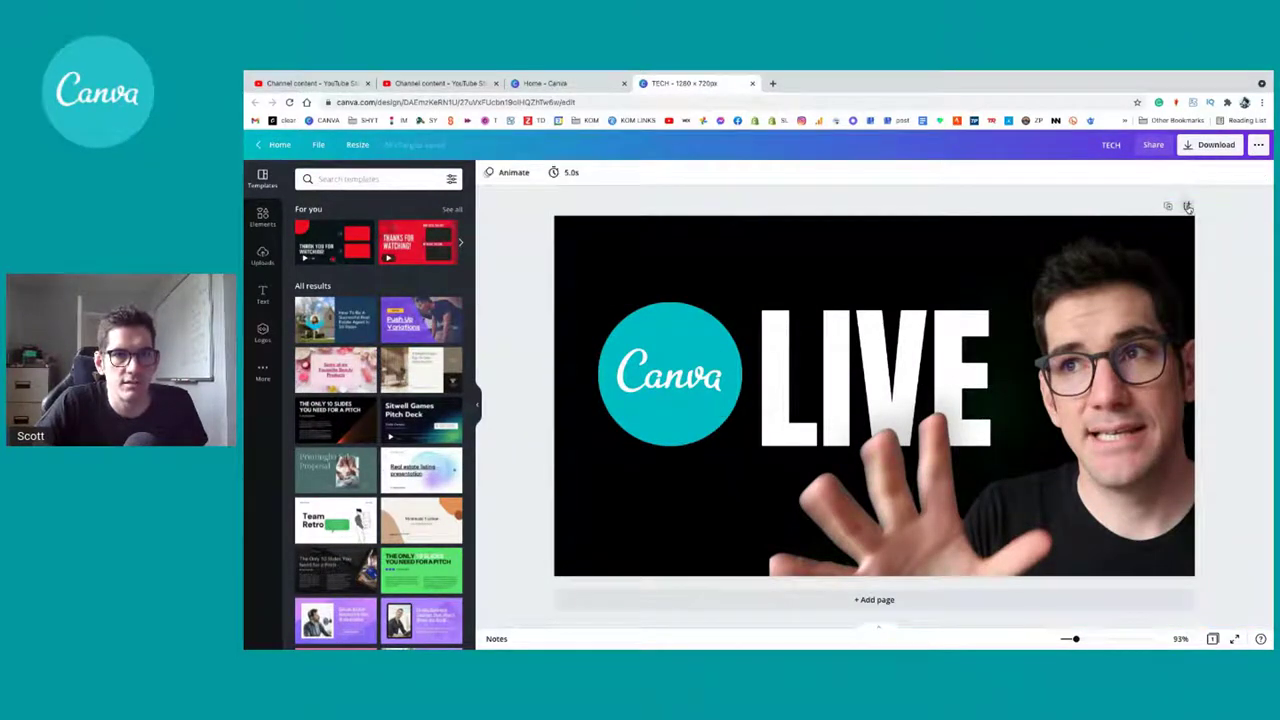
pyautogui.click(1186, 205)
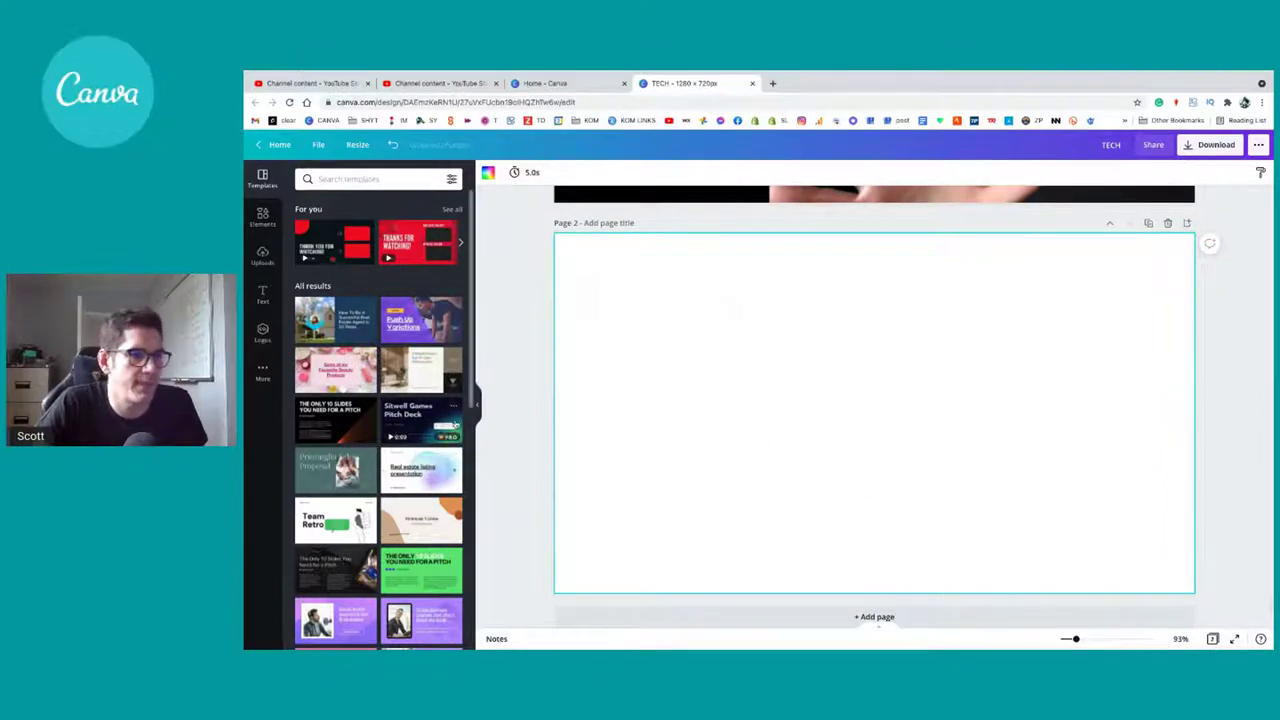
pyautogui.click(264, 256)
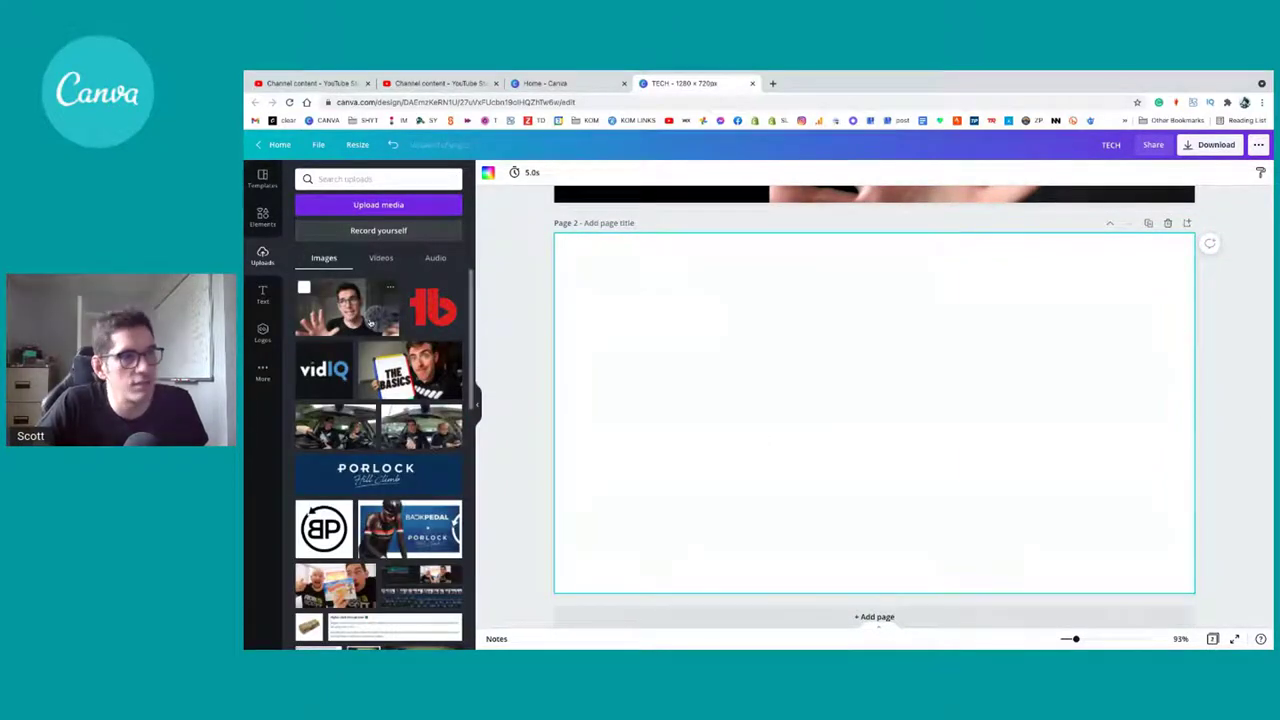
pyautogui.scroll(3, 663, 274)
pyautogui.click(664, 274)
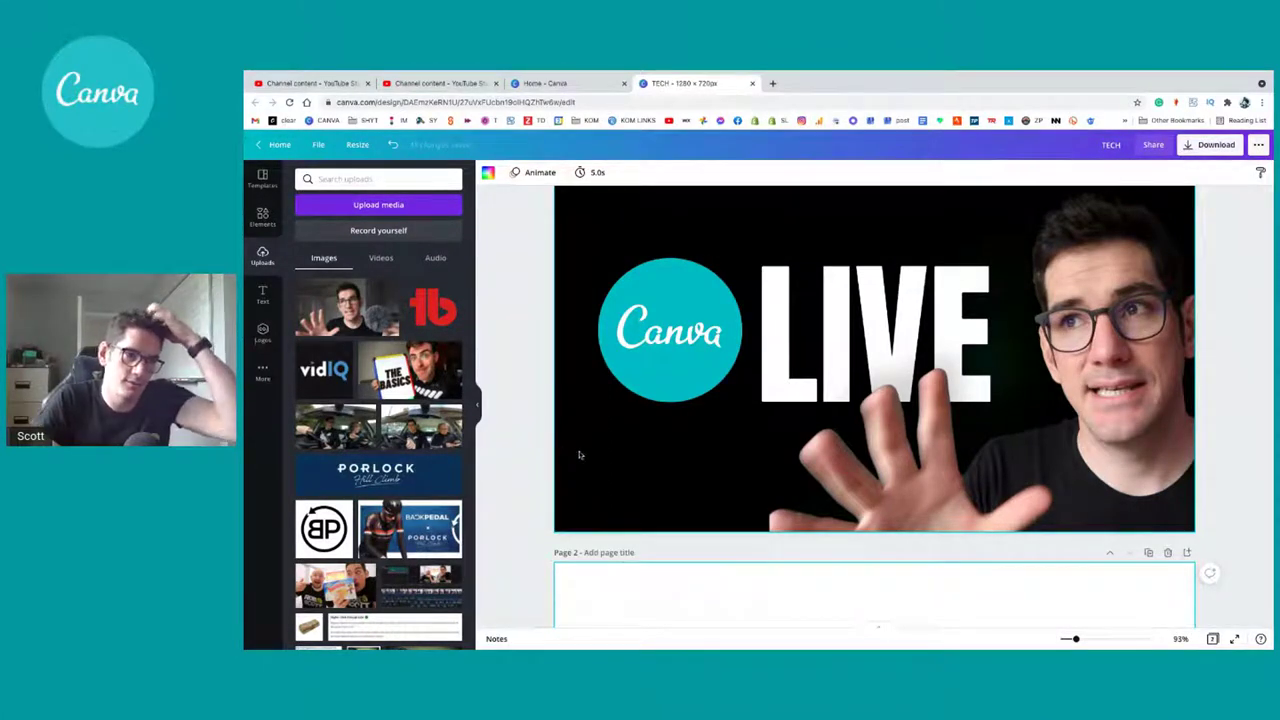
# Step: Upload 100 tiktok 1.png and 100 tiktok 2.png from the Desktop folder of the device
pyautogui.click(348, 206)
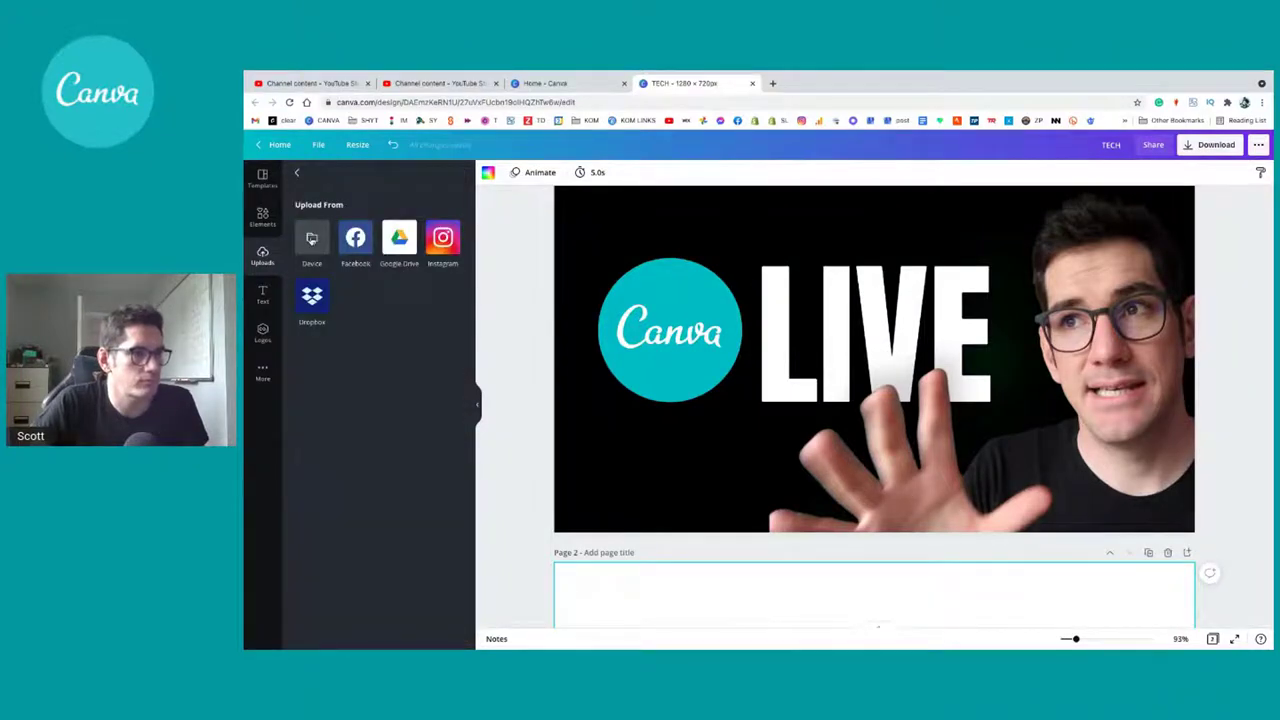
pyautogui.click(311, 237)
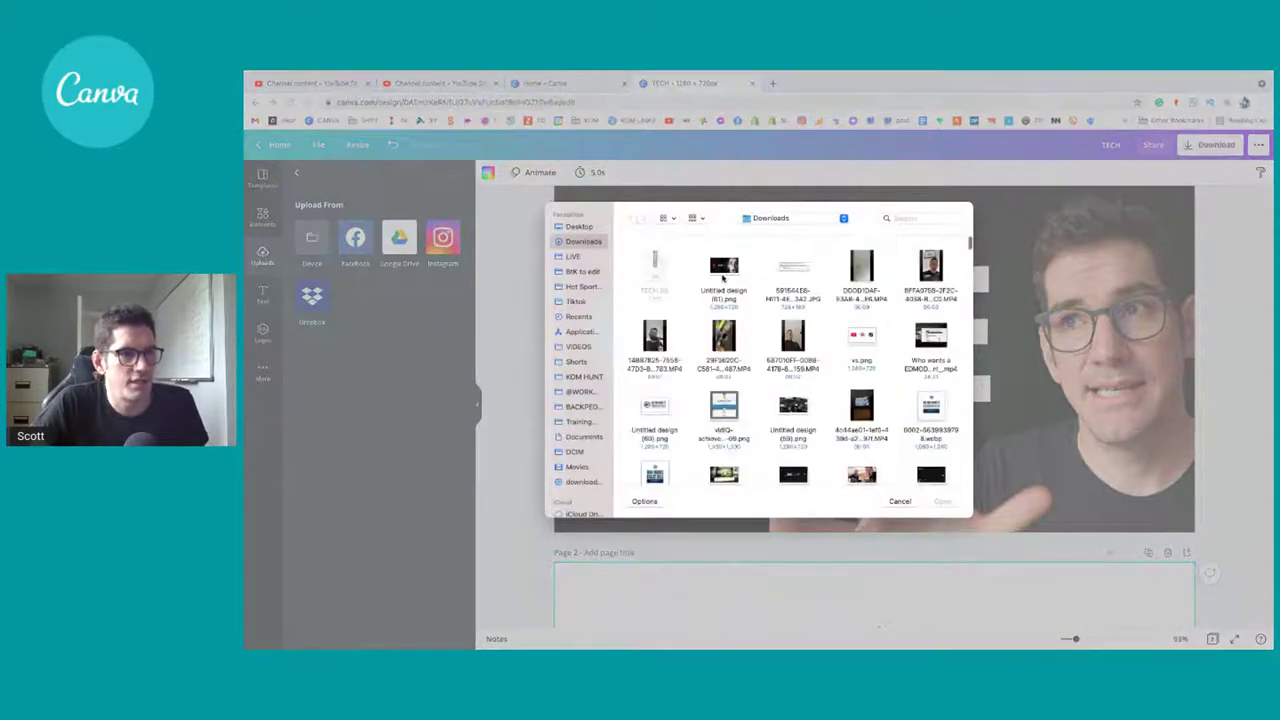
pyautogui.click(579, 227)
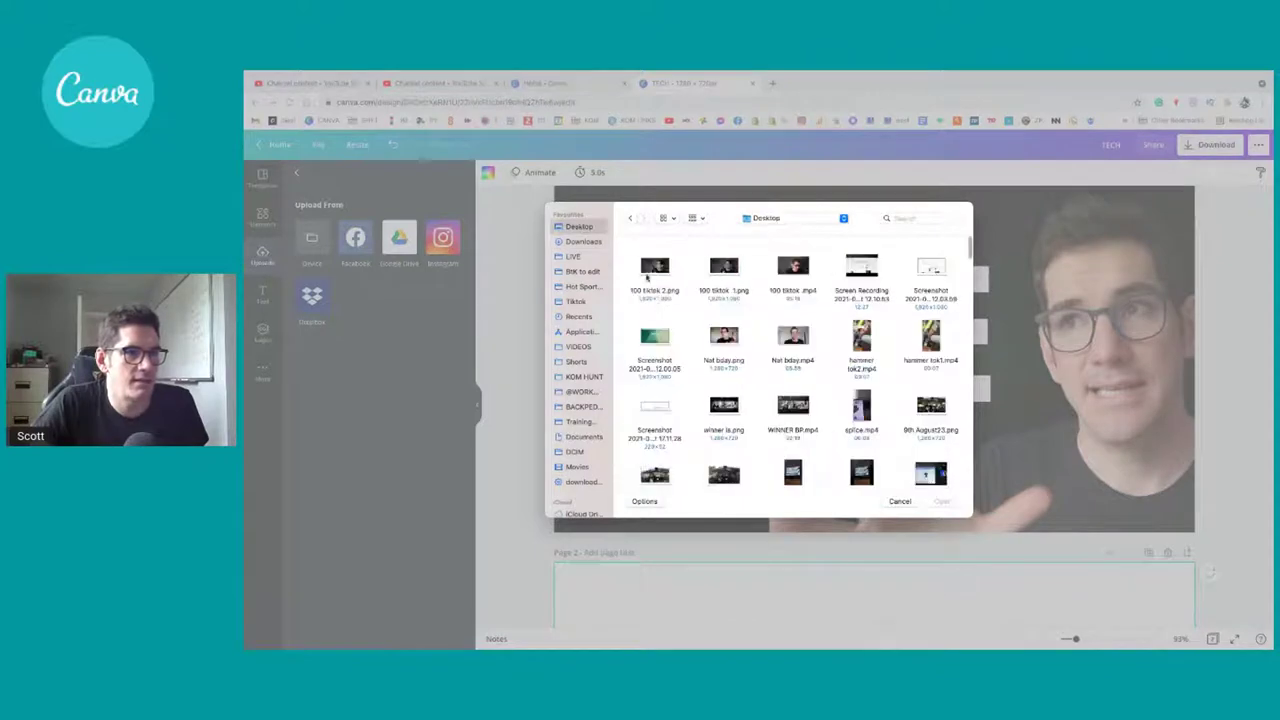
pyautogui.click(654, 268)
pyautogui.keyDown('shift'); pyautogui.click(724, 268); pyautogui.keyUp('shift')
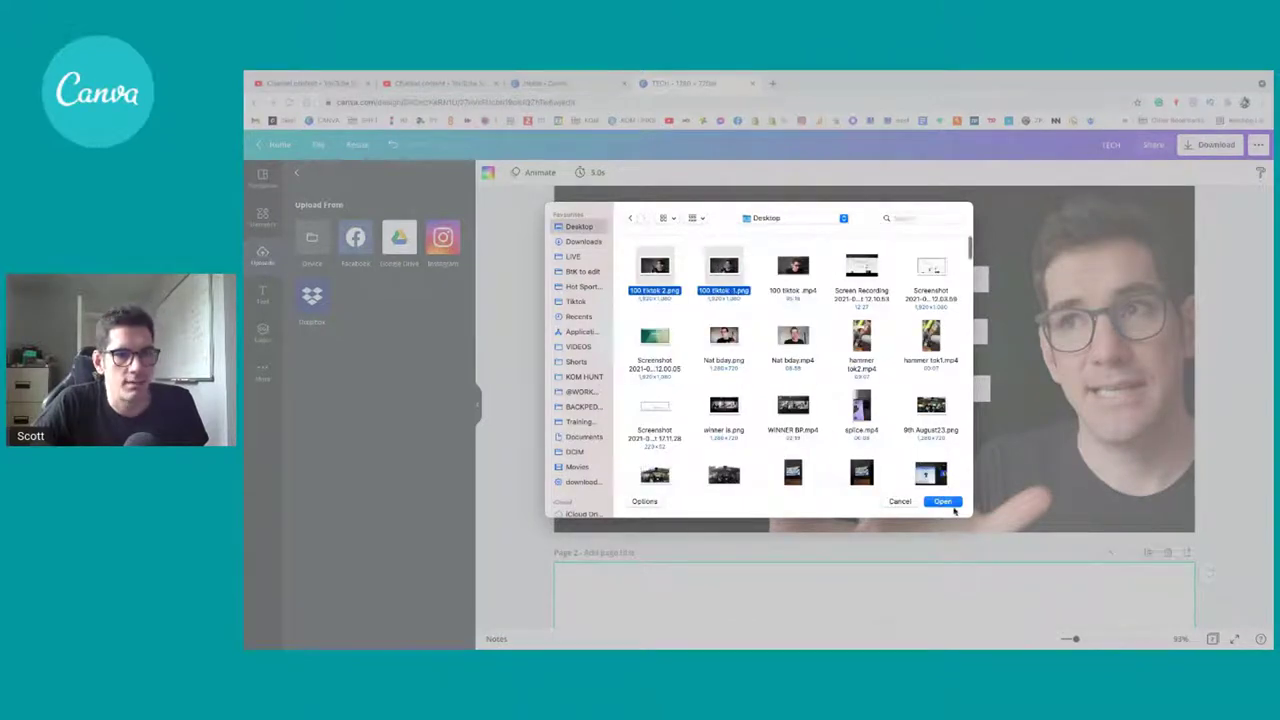
pyautogui.click(943, 502)
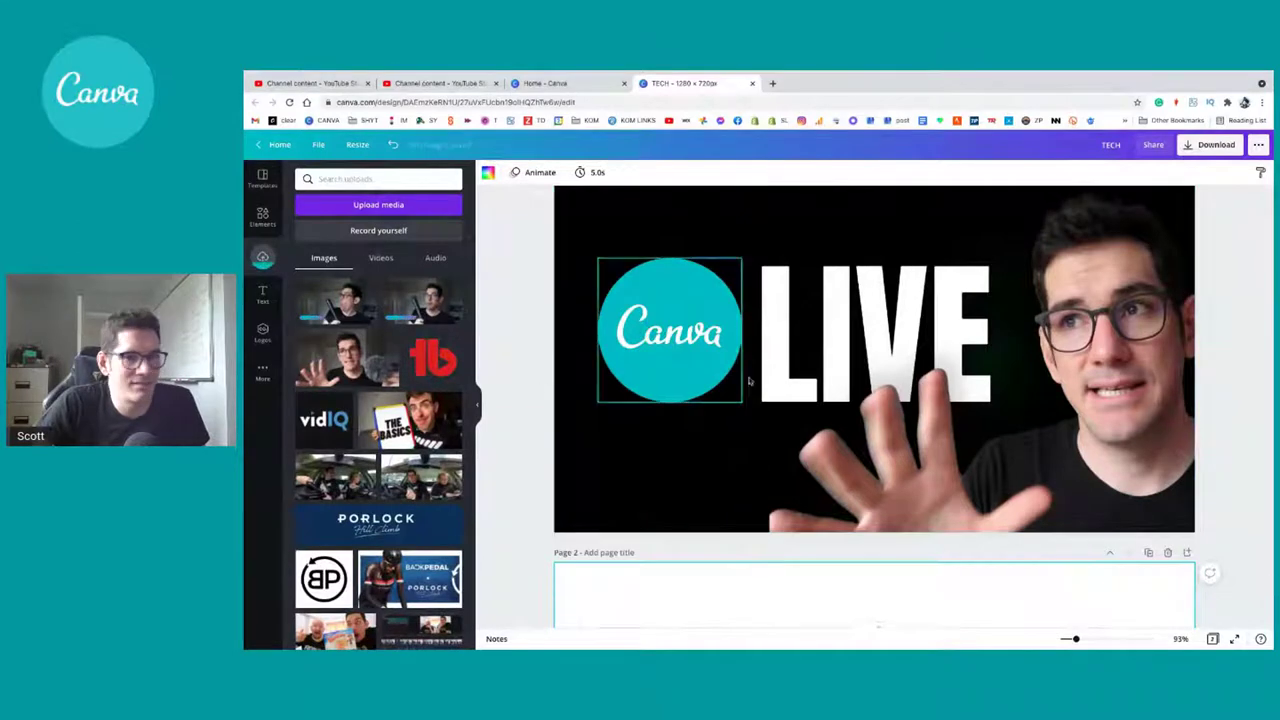
# Step: Place the uploaded still of the man facing the camera on page 2 and inspect its expression up close
pyautogui.scroll(-1, 763, 480)
pyautogui.scroll(-5, 763, 480)
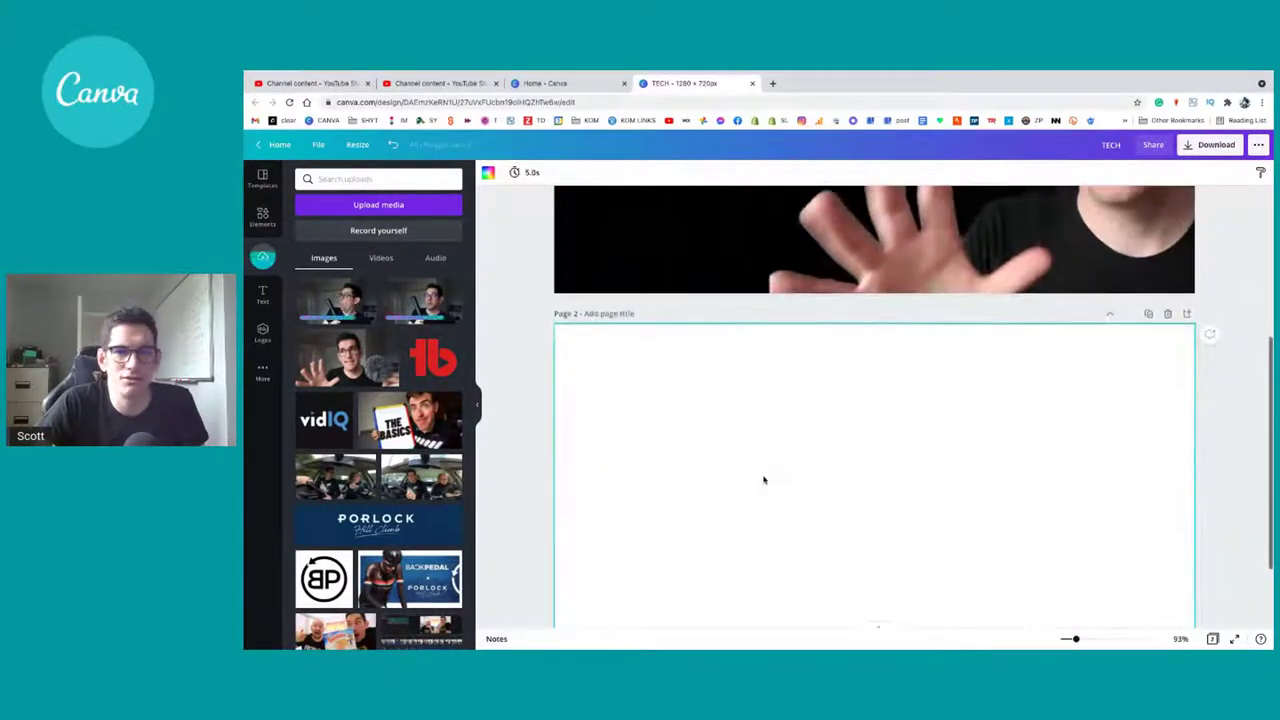
pyautogui.scroll(-1, 763, 480)
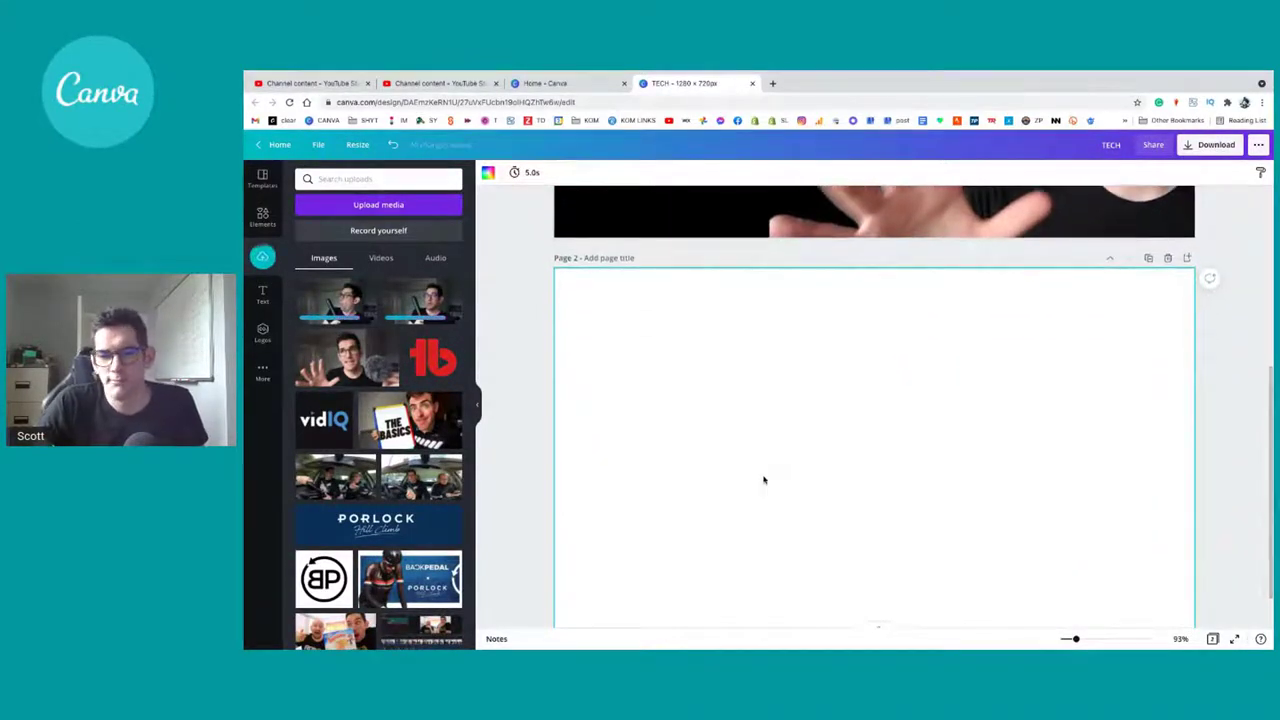
pyautogui.scroll(-1, 763, 480)
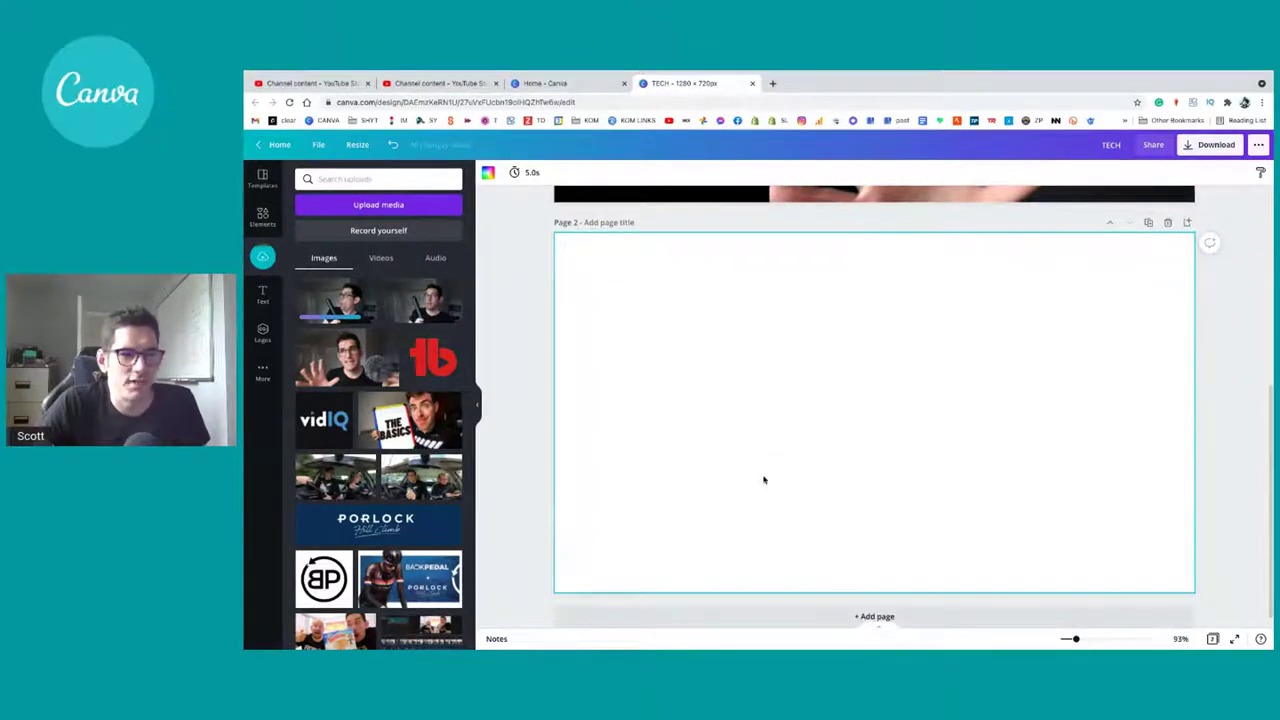
pyautogui.click(537, 340)
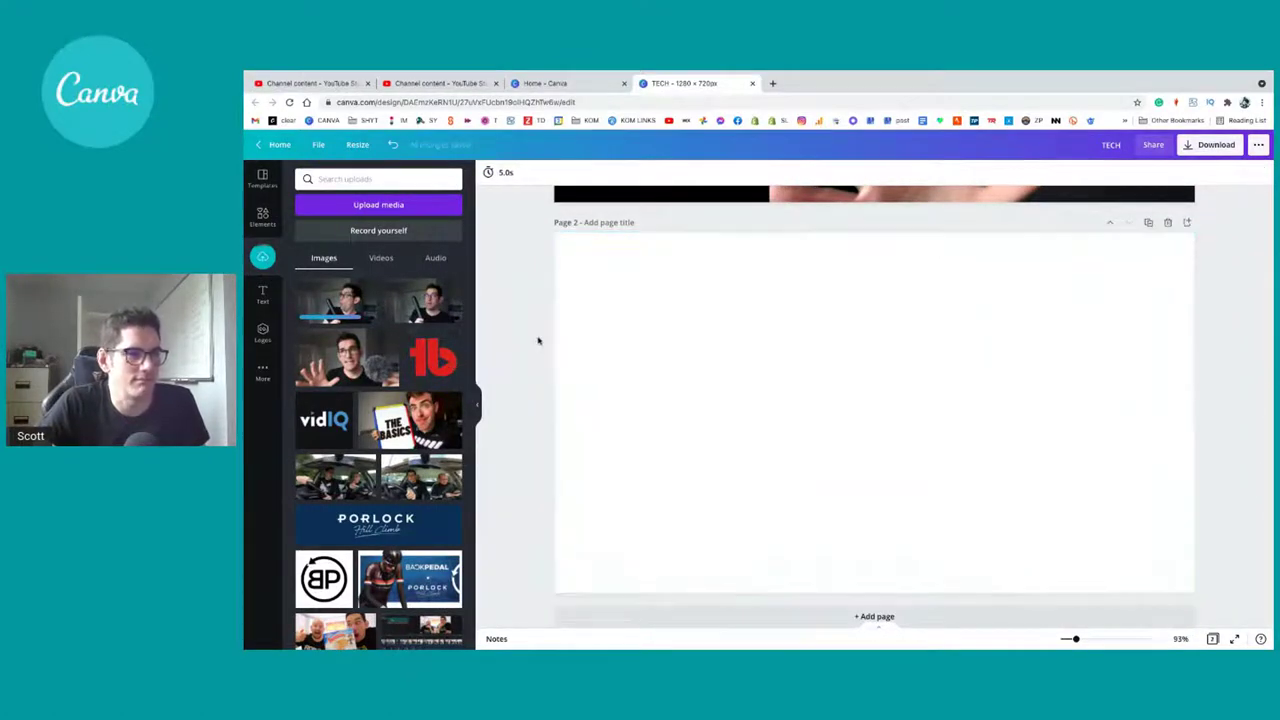
pyautogui.click(438, 306)
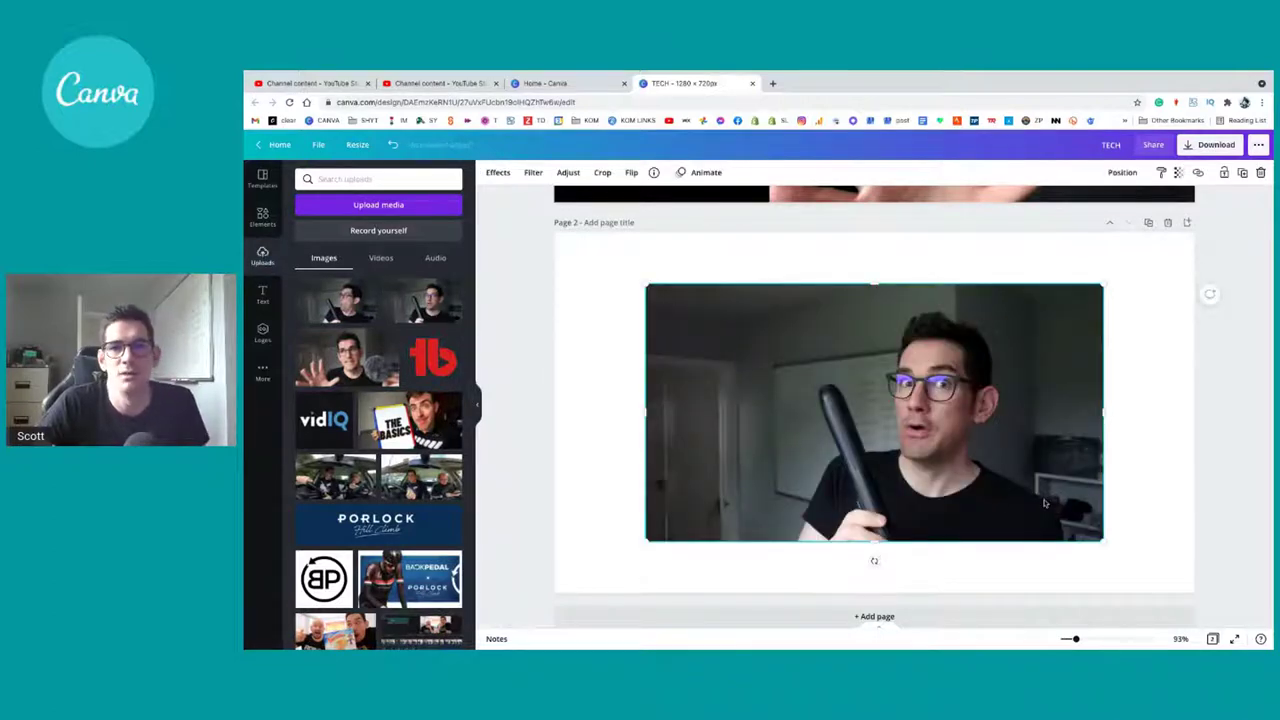
pyautogui.moveTo(940, 467); pyautogui.dragTo(927, 459)
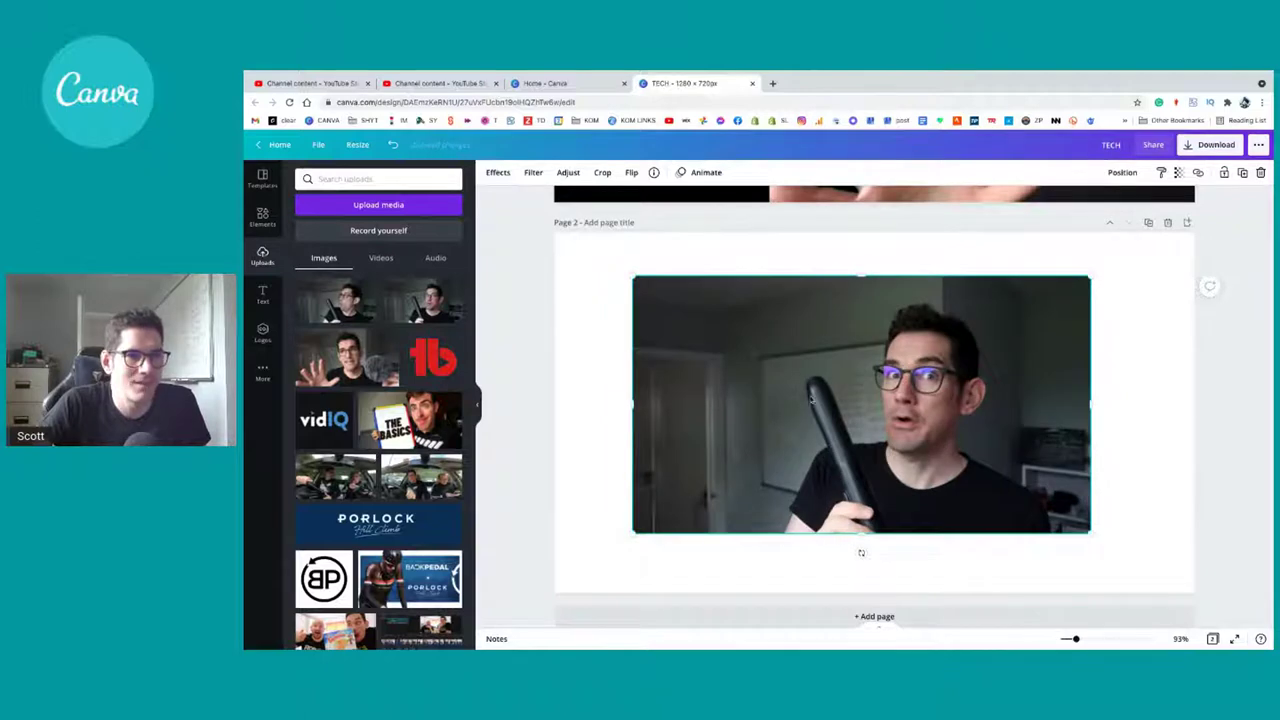
pyautogui.scroll(5, 807, 402)
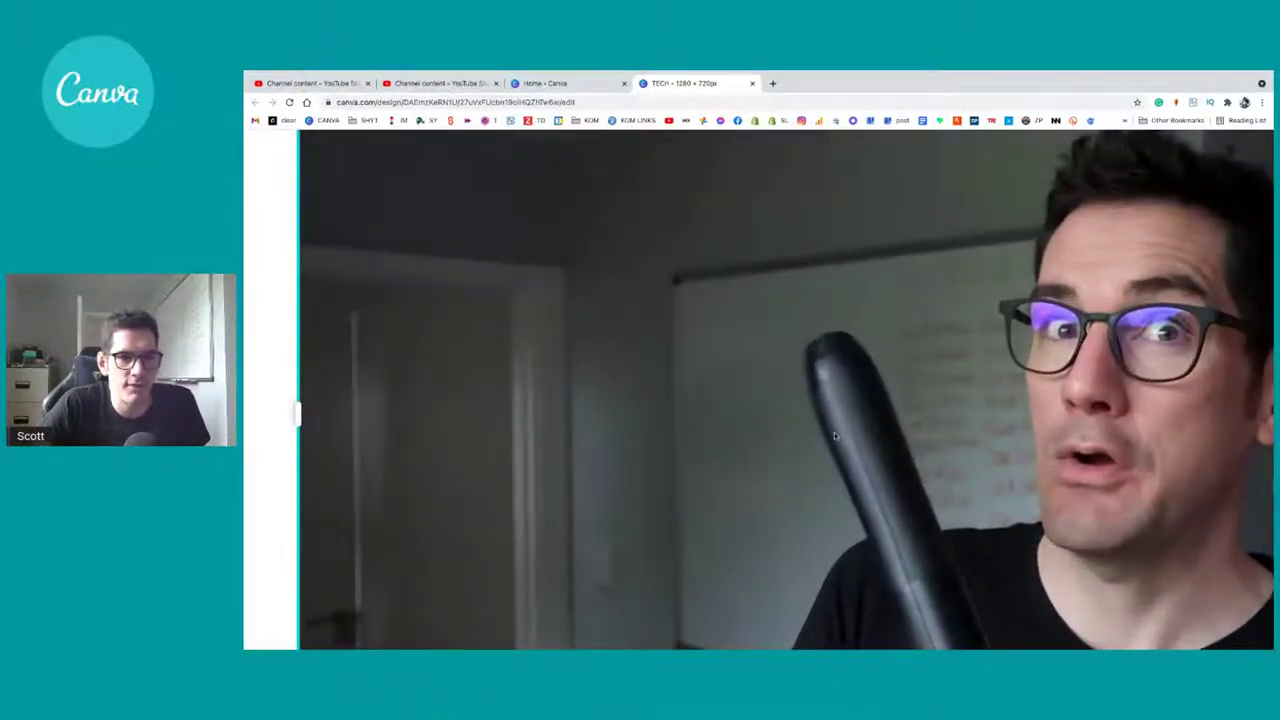
pyautogui.hscroll(3, 834, 435)
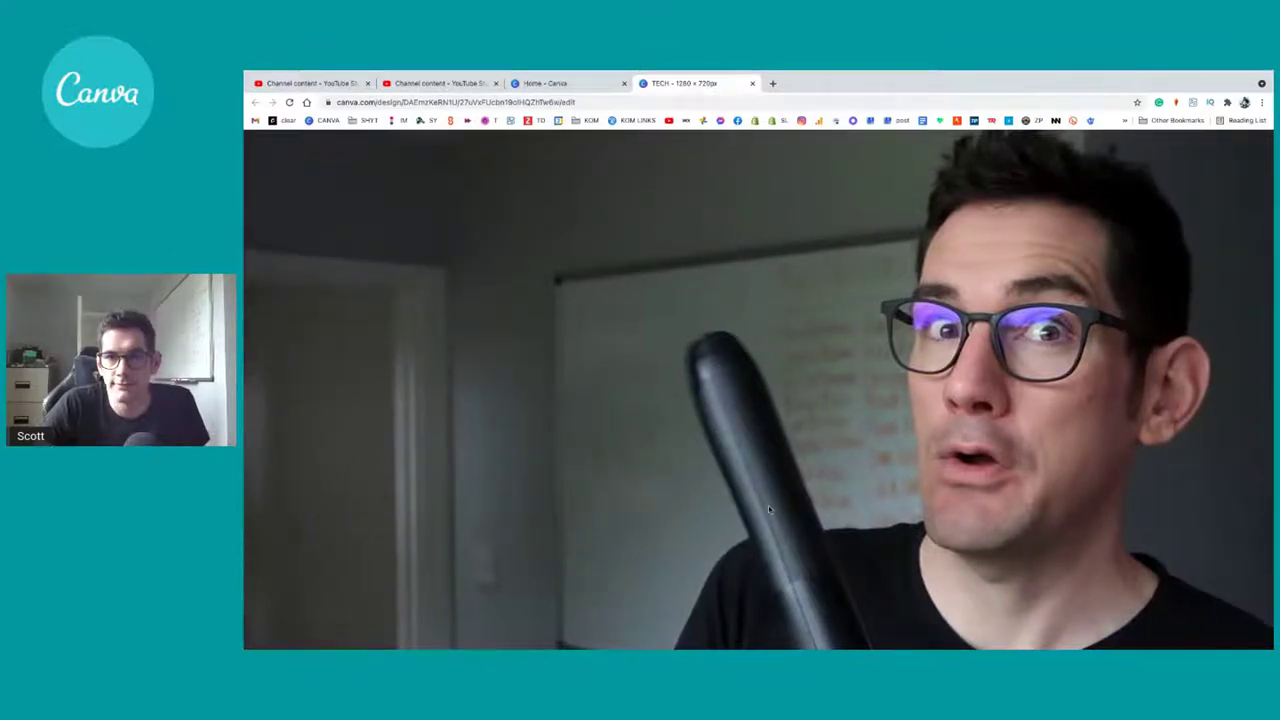
pyautogui.hotkey('ctrl', '0')
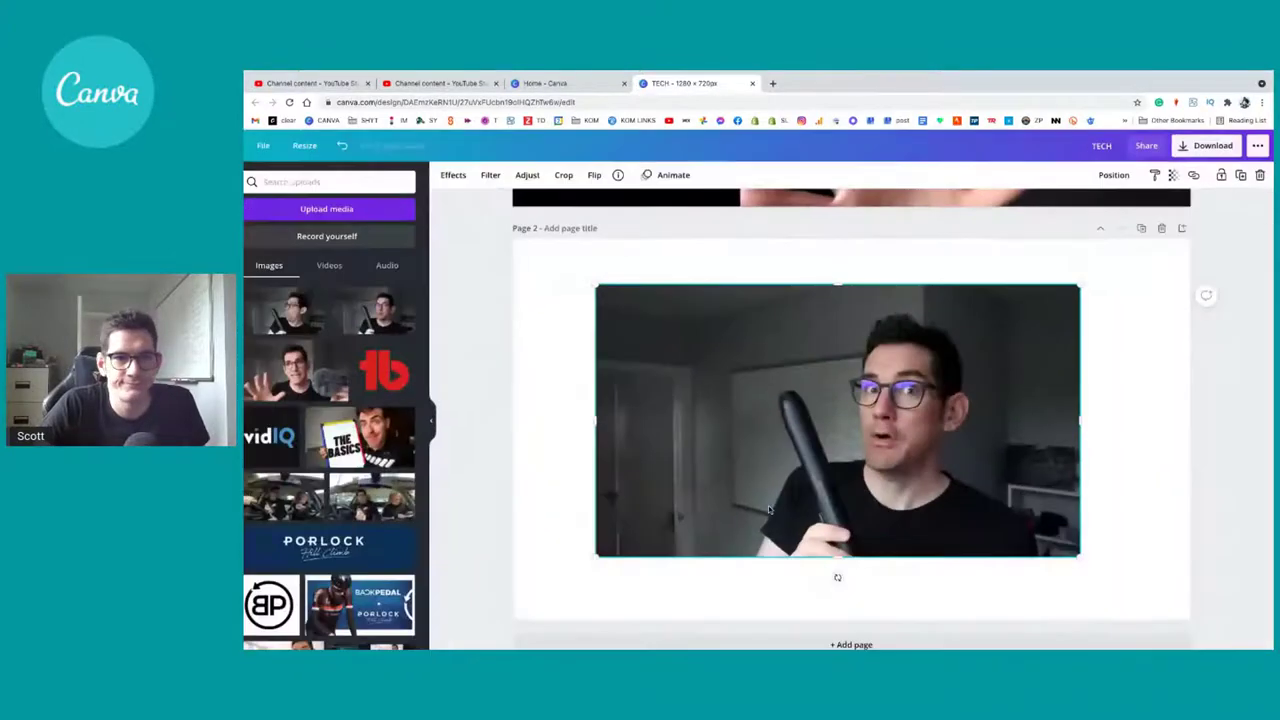
# Step: Add the uploaded still of the man looking sideways at the tripod to page 2, over the right part of the page
pyautogui.click(272, 304)
pyautogui.moveTo(835, 492); pyautogui.dragTo(860, 475)
pyautogui.scroll(5, 888, 480)
pyautogui.hotkey('ctrl', '0')
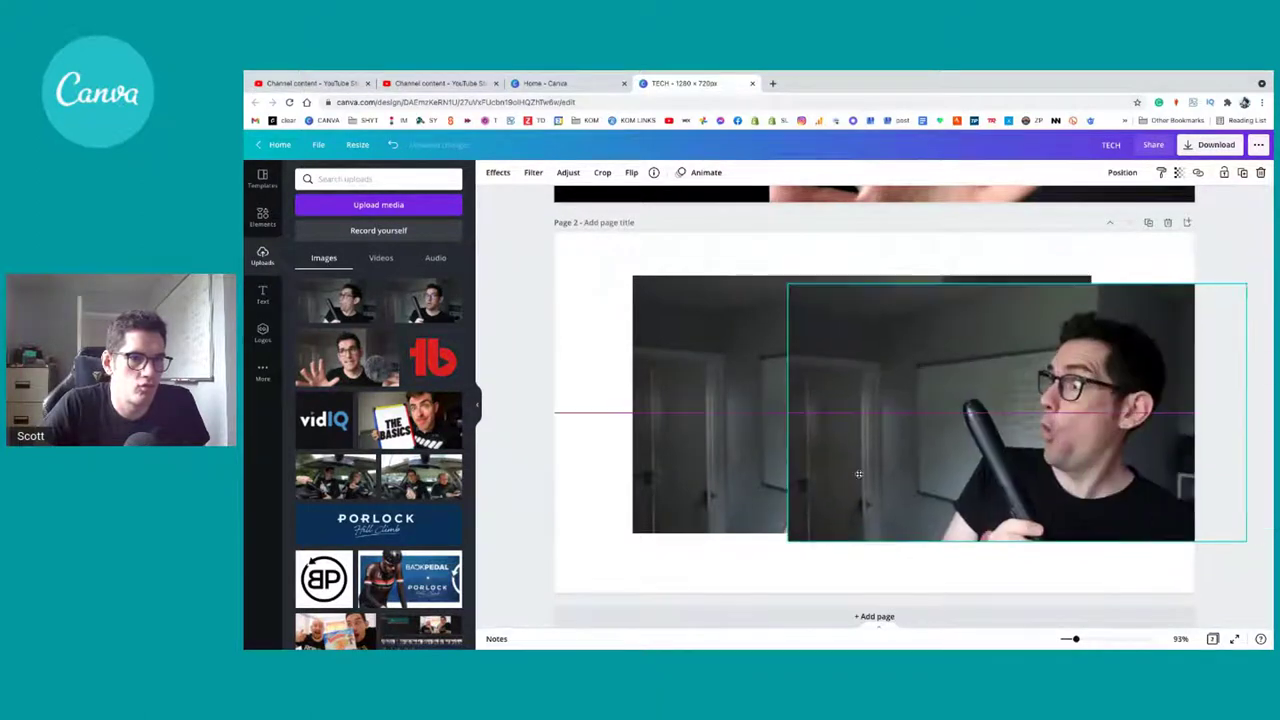
# Step: Delete the camera-facing still from page 2 and move the sideways-looking still to about the middle of the page
pyautogui.click(686, 468)
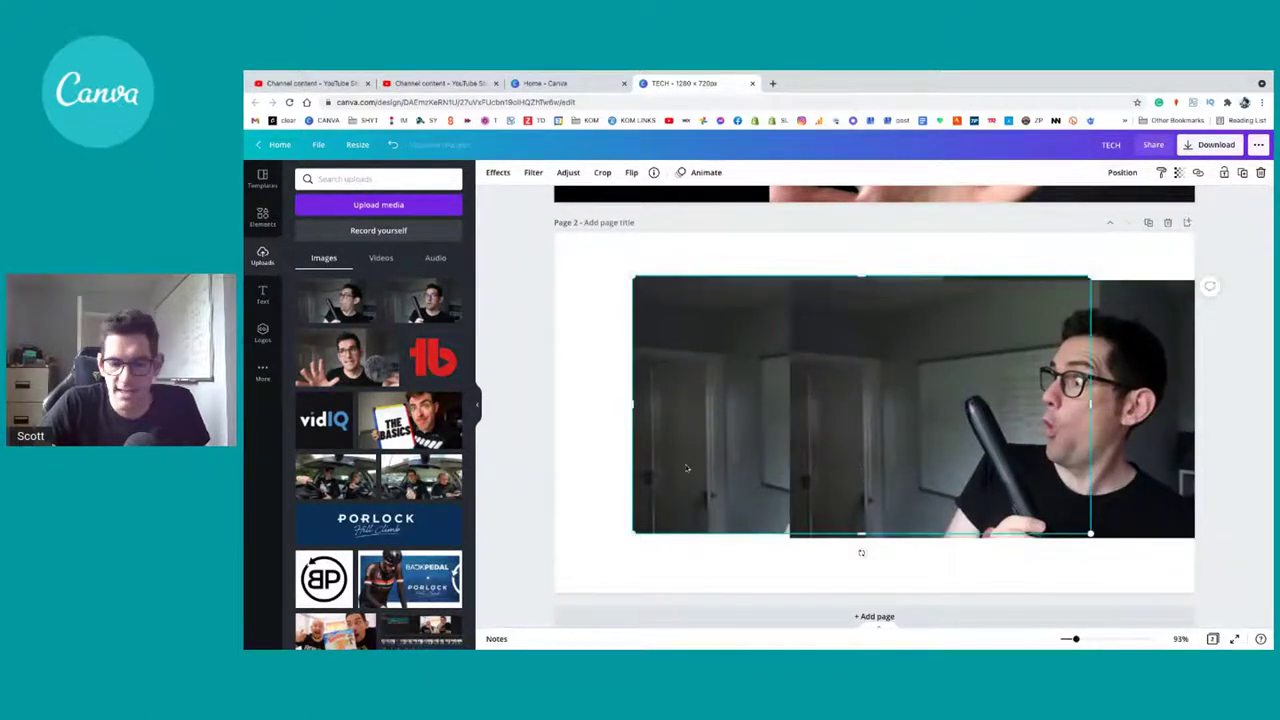
pyautogui.press('Delete')
pyautogui.moveTo(949, 434); pyautogui.dragTo(750, 445)
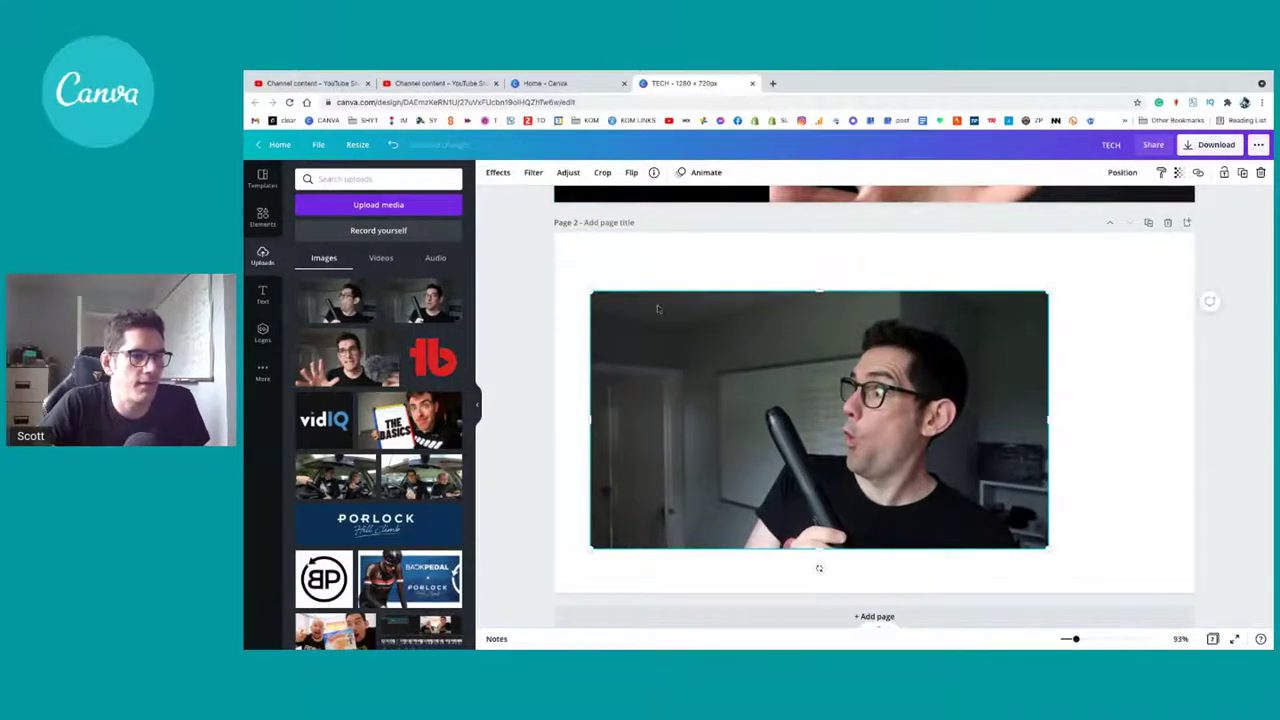
# Step: Remove the background of the sideways-looking still, crop its empty left side and move it to the lower right of page 2
pyautogui.click(497, 172)
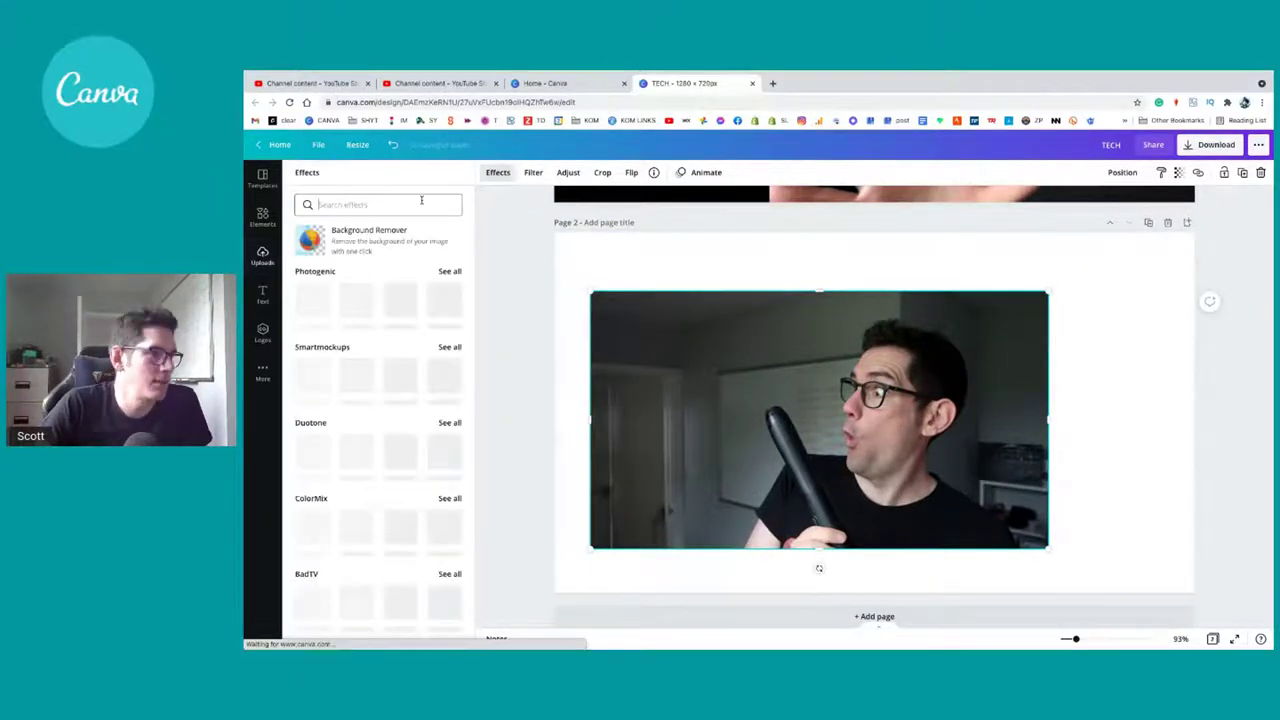
pyautogui.click(369, 245)
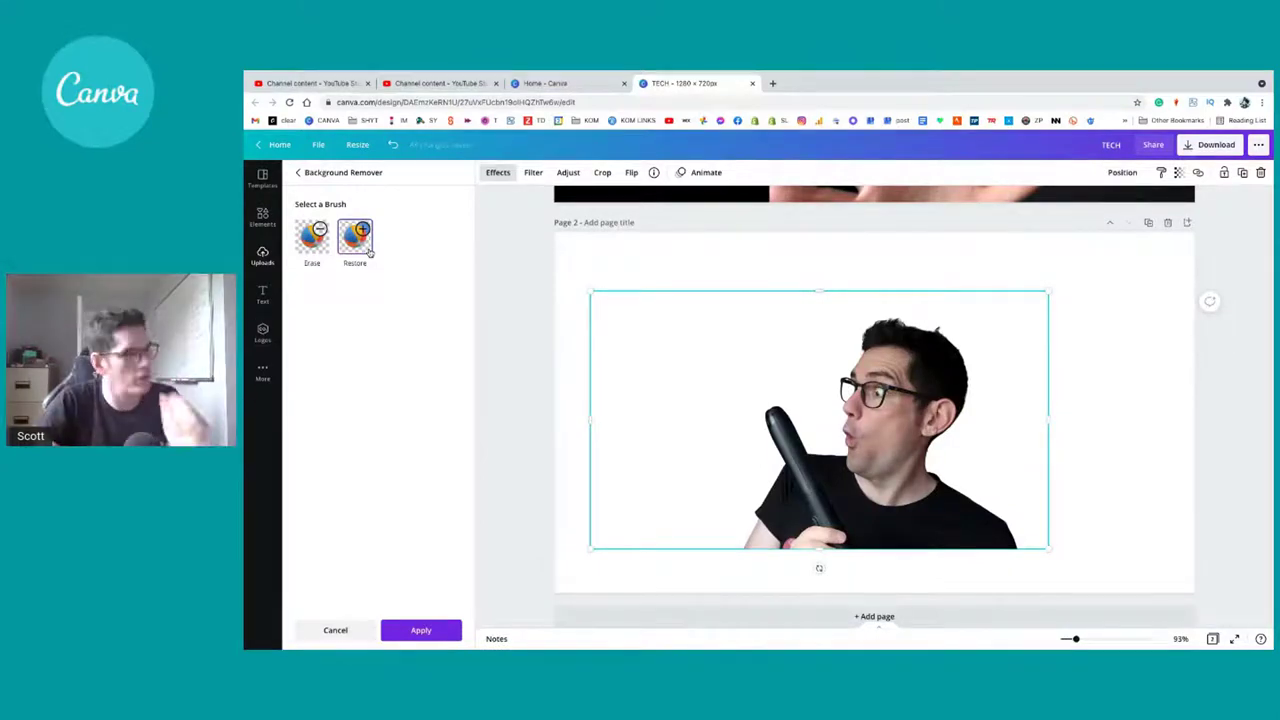
pyautogui.moveTo(608, 420); pyautogui.dragTo(740, 452)
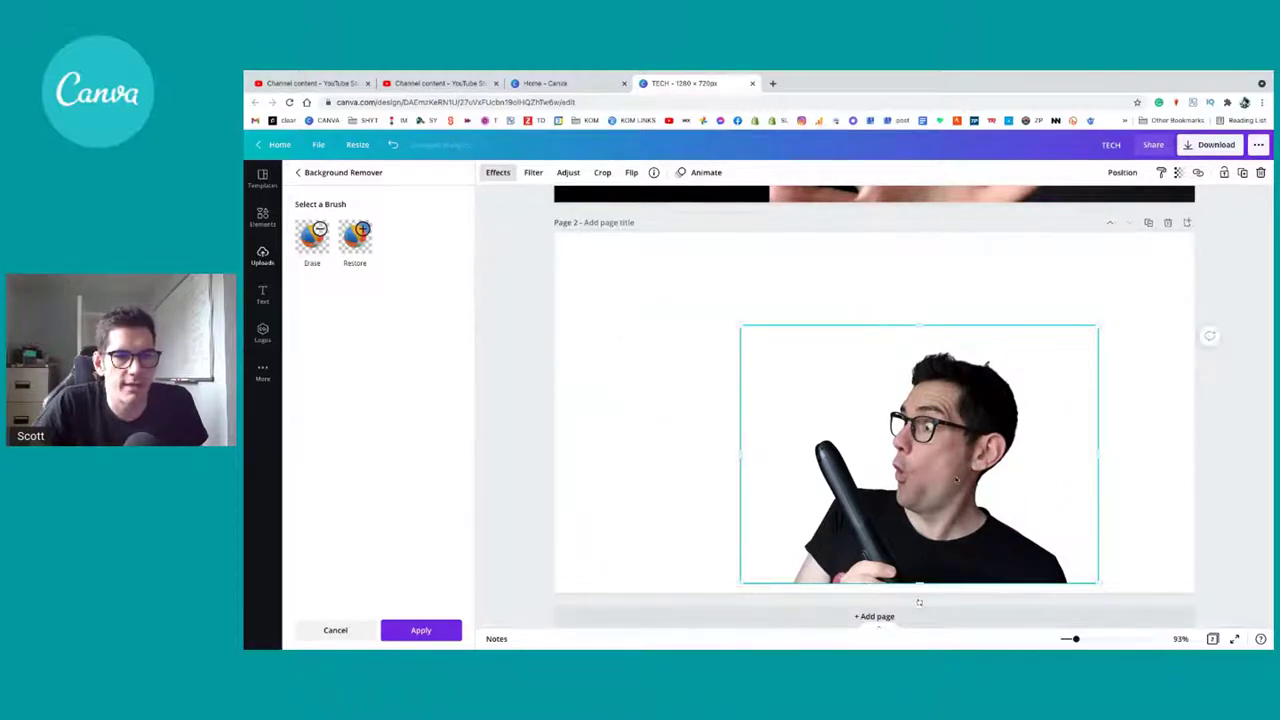
# Step: Inspect the edges of the tripod and face cutout up close with the Restore brush active, leaving the brush editor without painting
pyautogui.moveTo(1076, 638); pyautogui.dragTo(1119, 638)
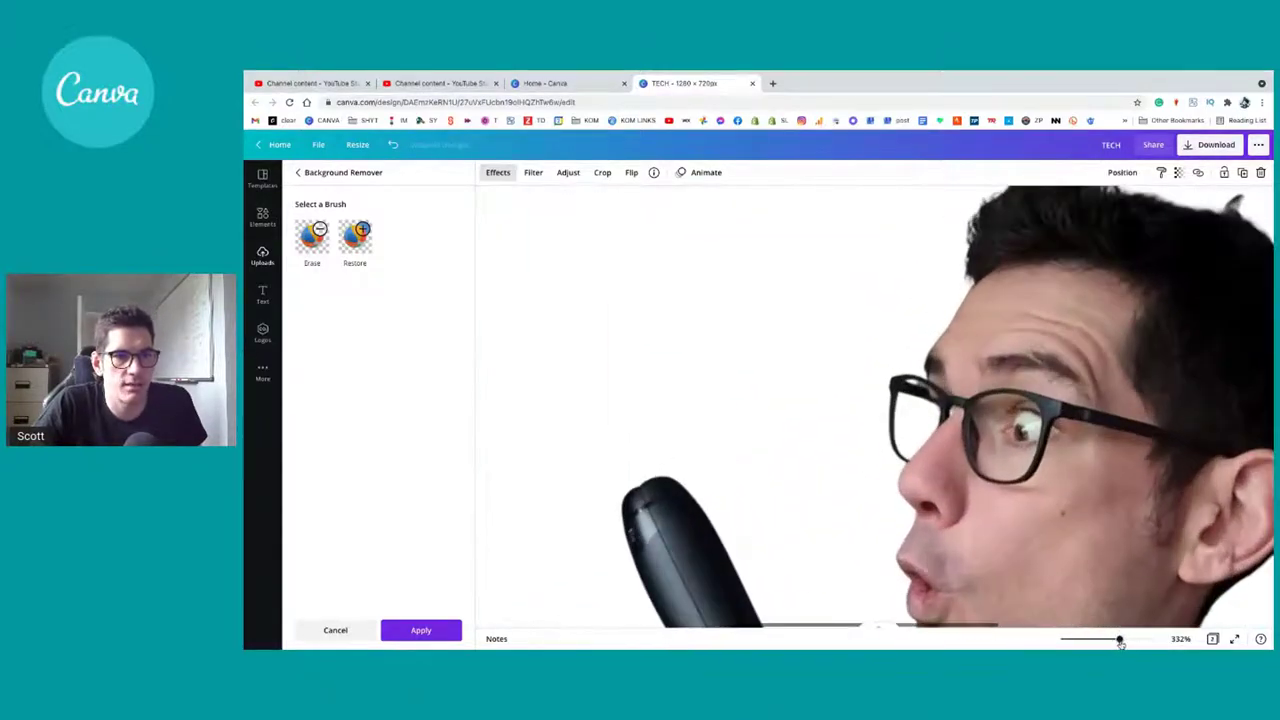
pyautogui.click(356, 240)
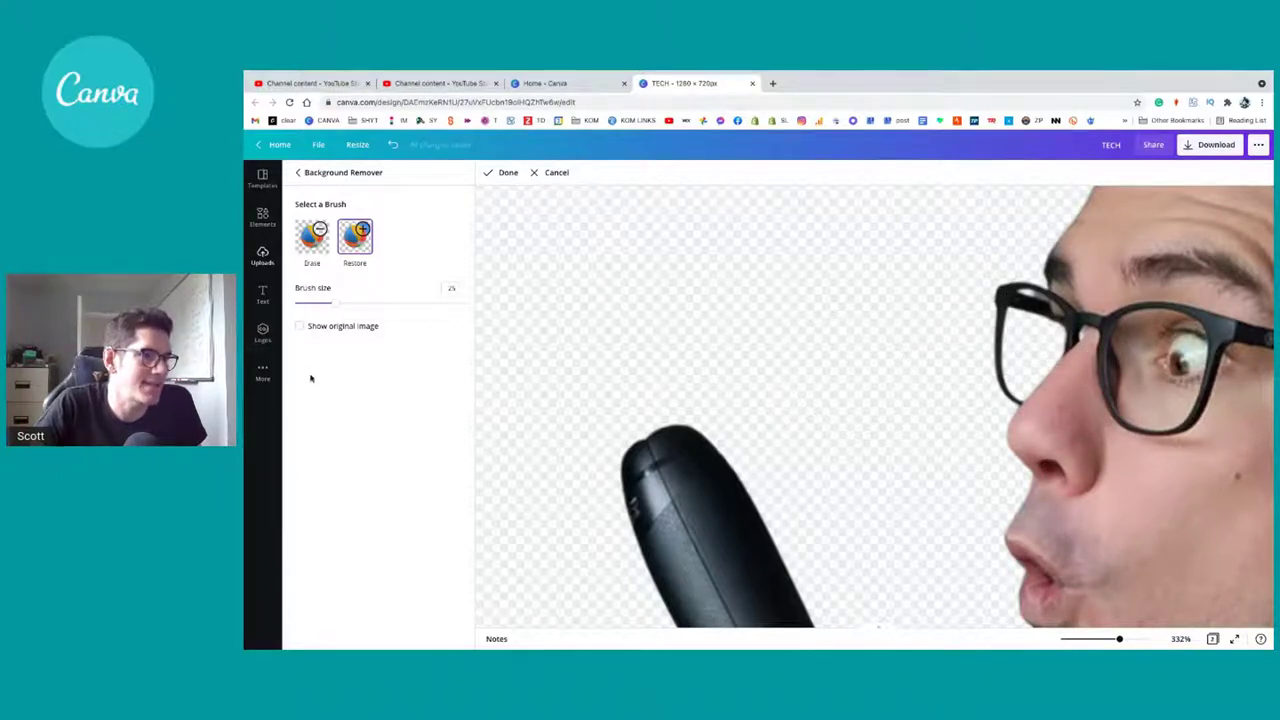
pyautogui.moveTo(1121, 639); pyautogui.dragTo(1073, 639)
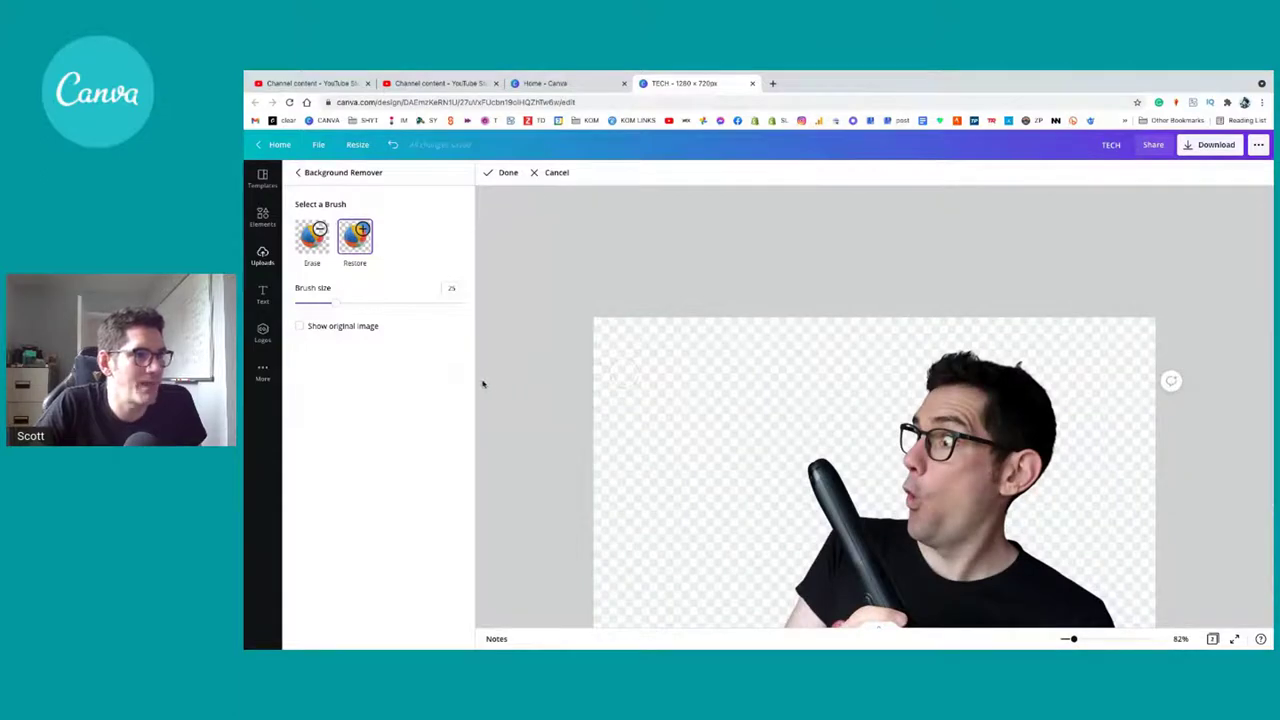
pyautogui.click(500, 173)
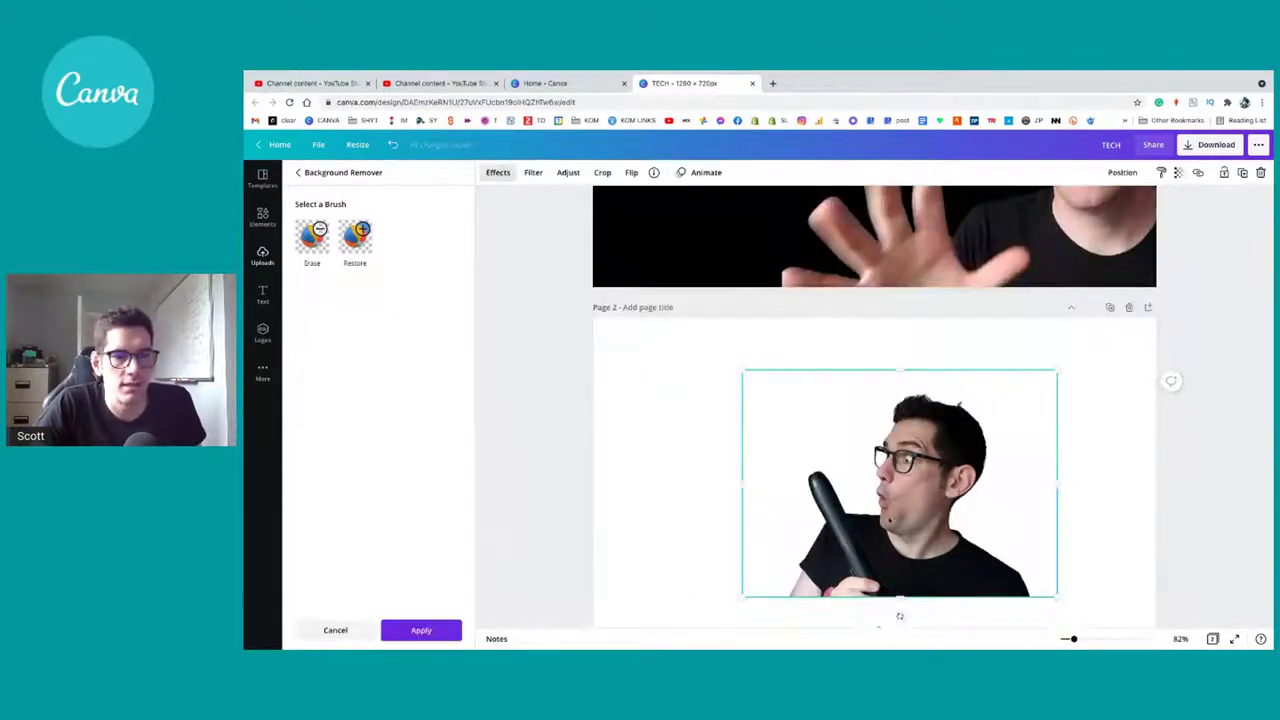
# Step: Move the cutout slightly up on page 2, enlarge it toward the lower right, and return to the uploads
pyautogui.moveTo(889, 537); pyautogui.dragTo(885, 505)
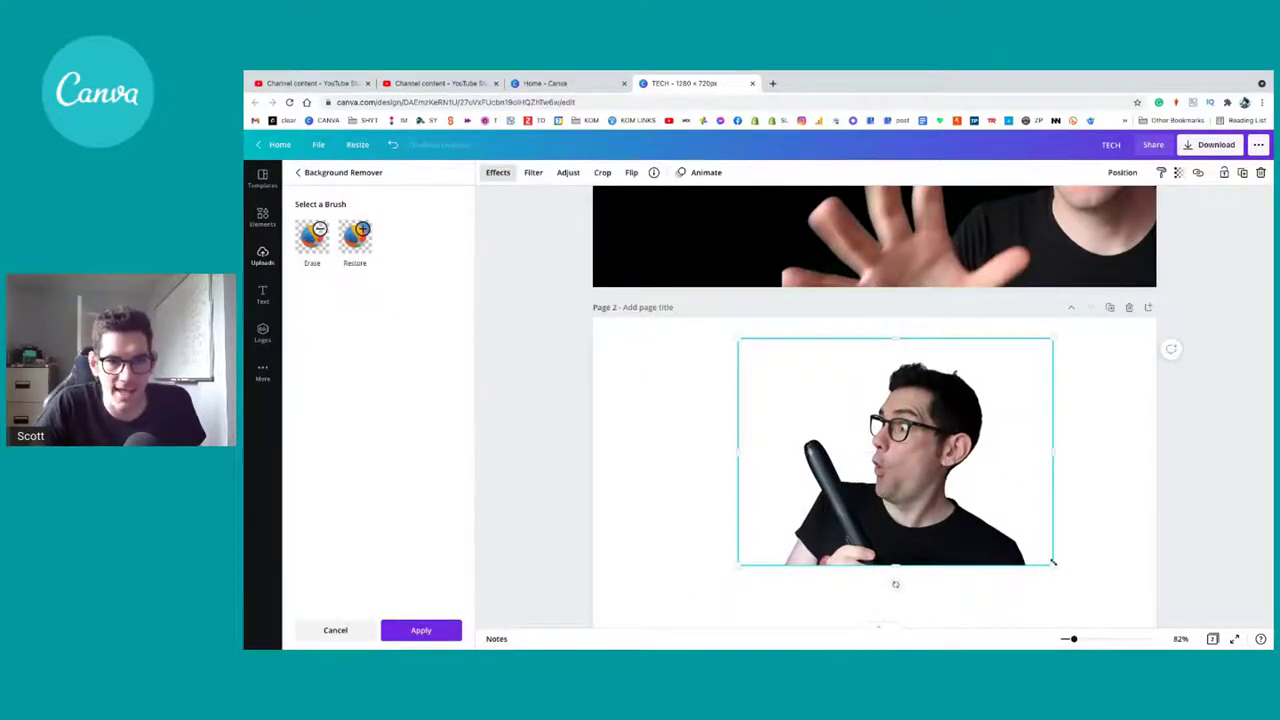
pyautogui.moveTo(1052, 562); pyautogui.dragTo(1105, 597)
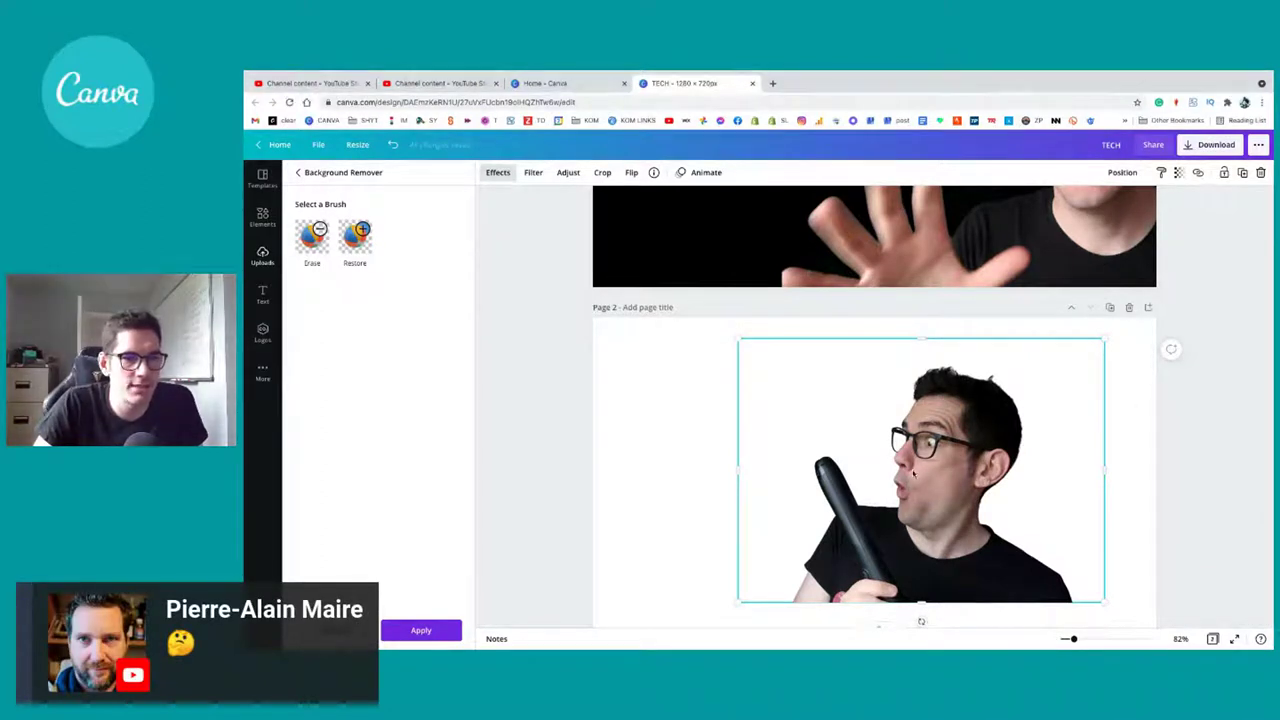
pyautogui.scroll(-1, 616, 457)
pyautogui.click(262, 255)
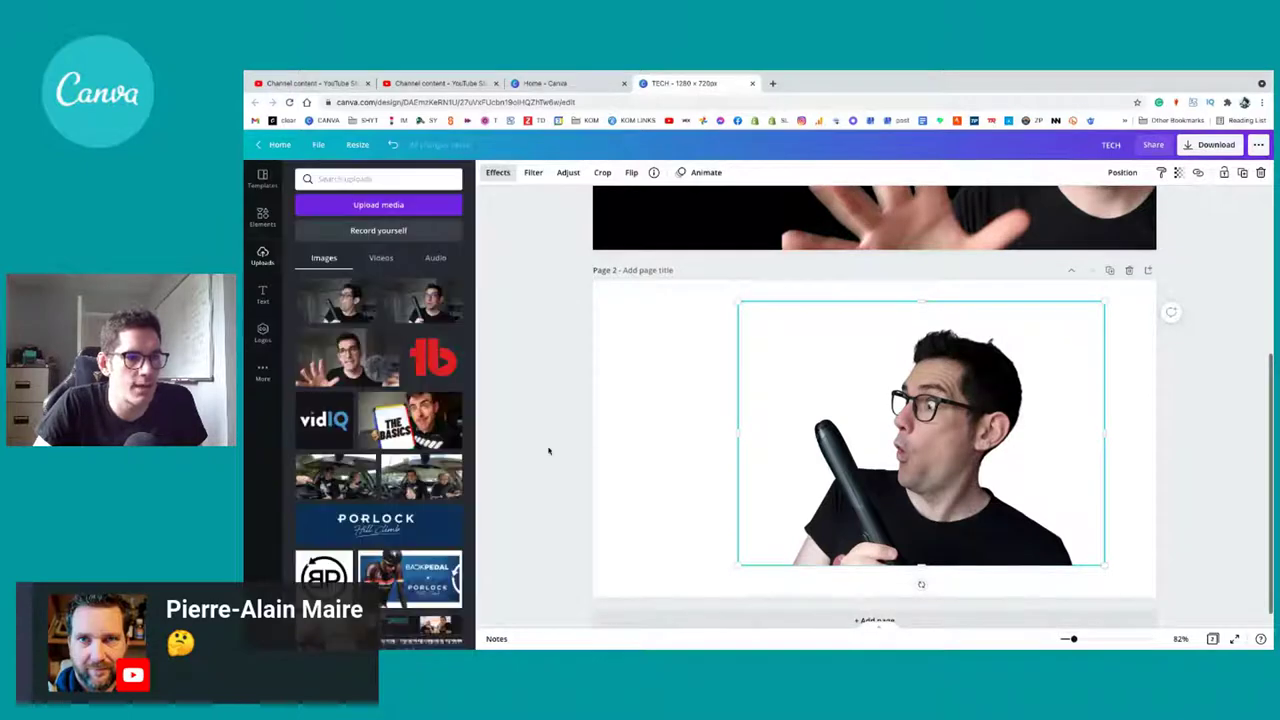
# Step: Switch to Final Cut Pro to look through the 100 tiktok timeline for other footage, and return to Canva
pyautogui.click(660, 628)
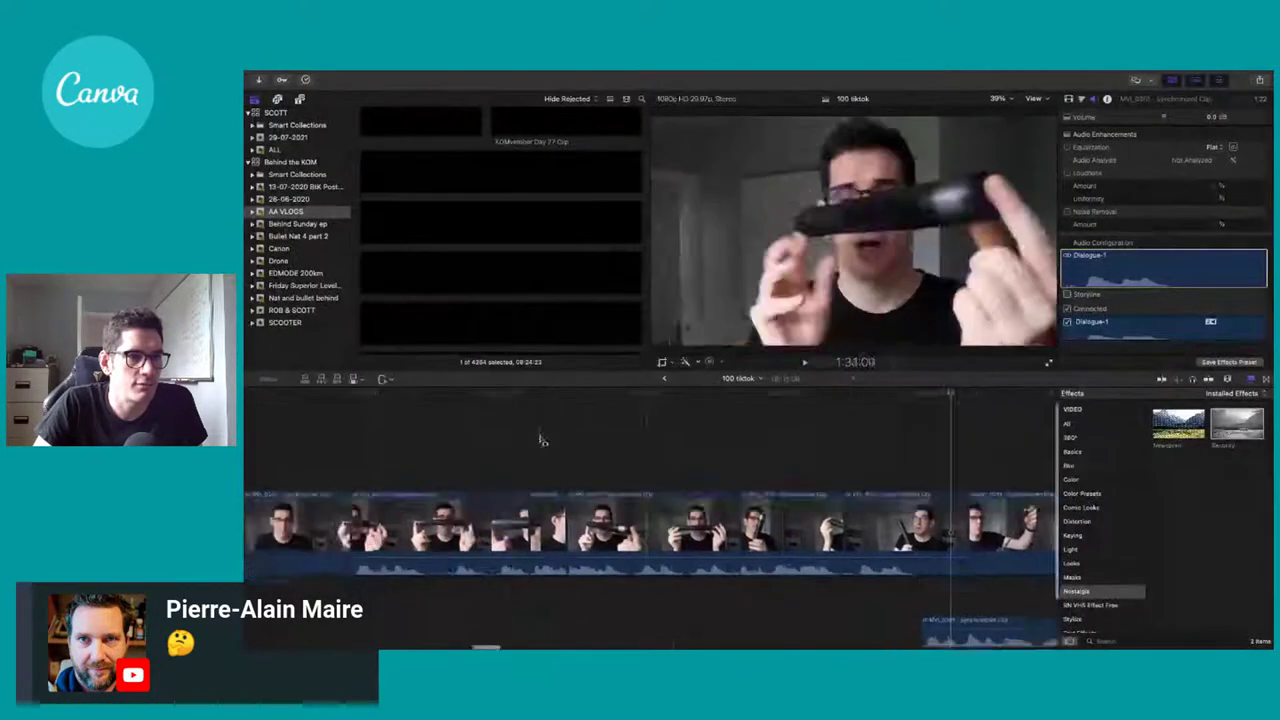
pyautogui.hscroll(5, 410, 462)
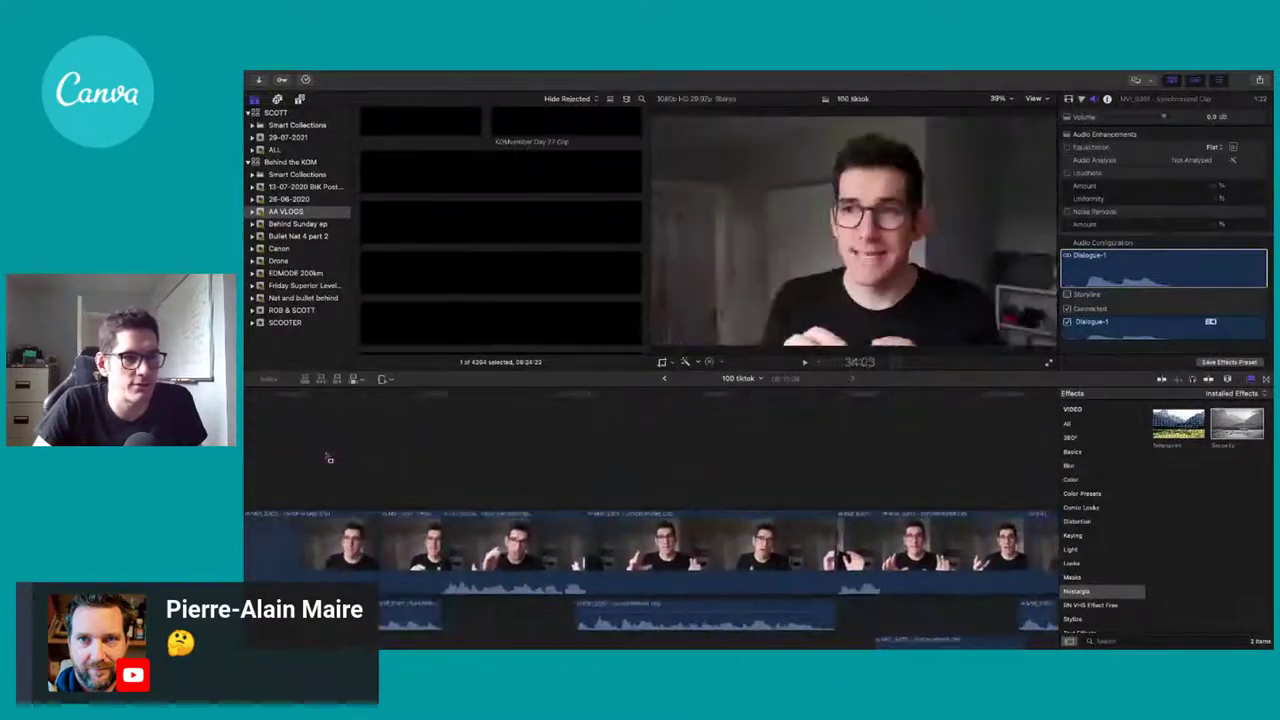
pyautogui.hscroll(5, 325, 457)
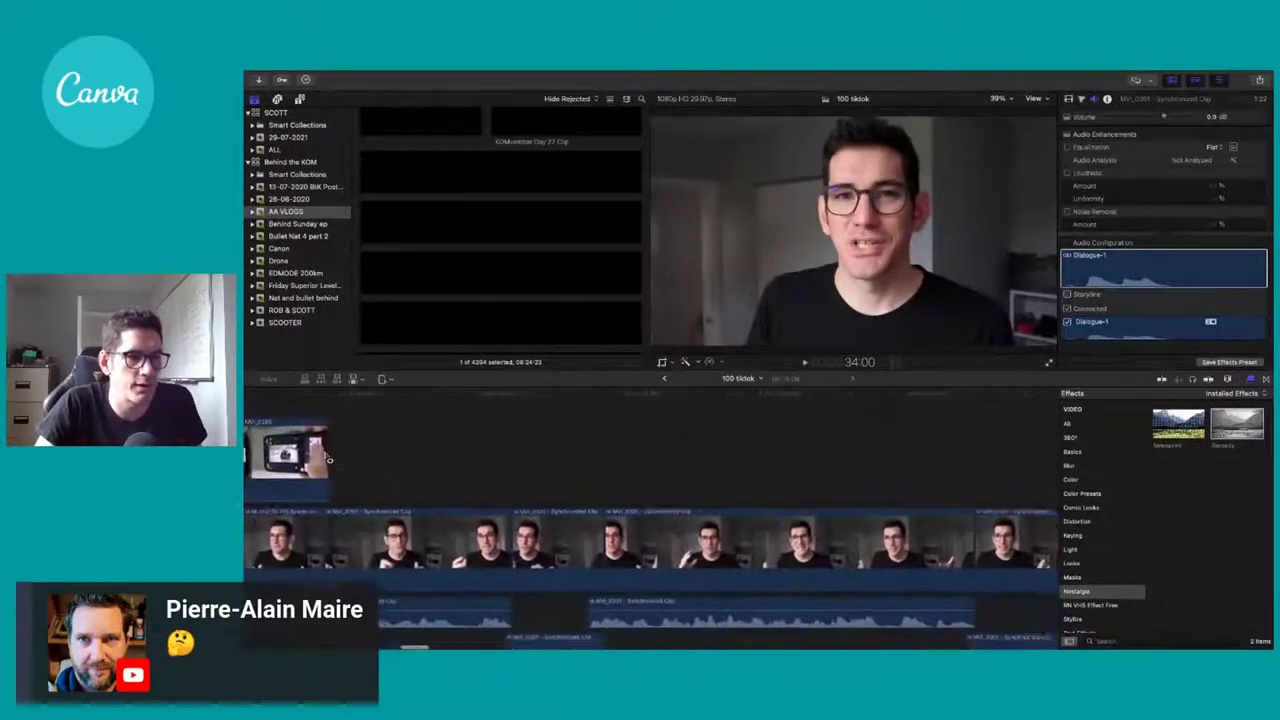
pyautogui.hotkey('ctrl', 'Right')
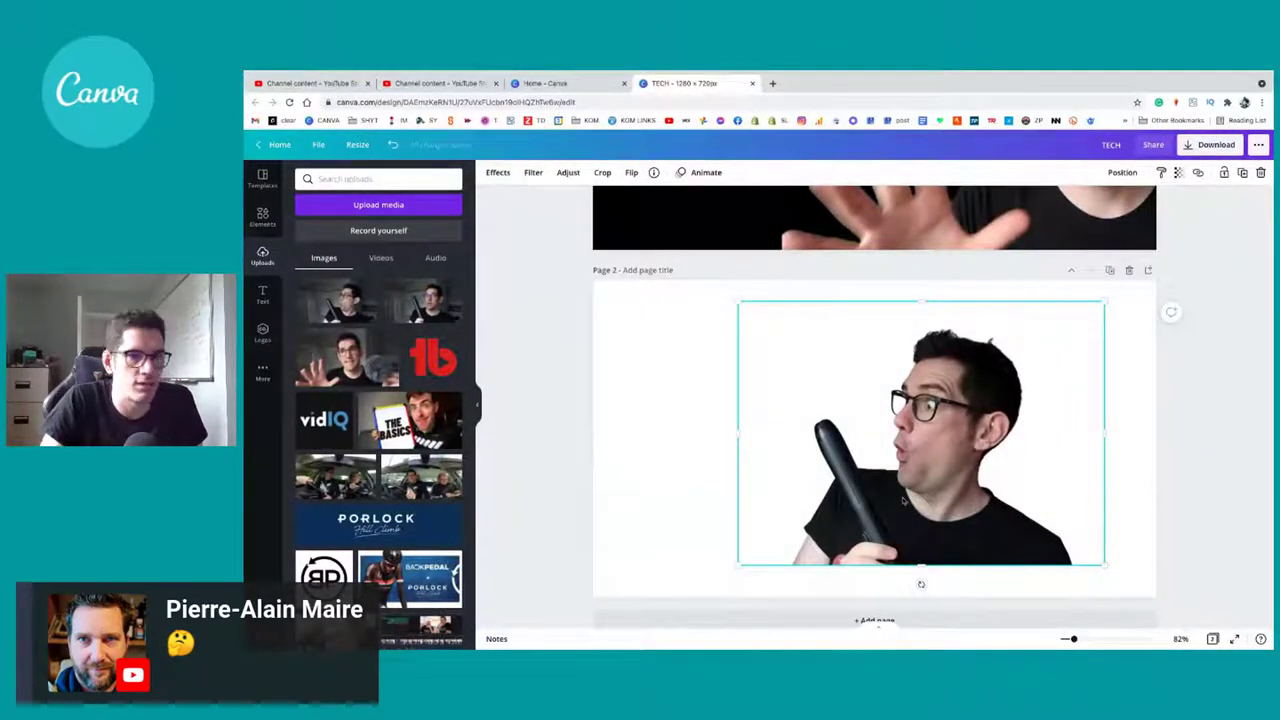
# Step: Reposition the cutout on the right part of page 2, vertically centred on the page
pyautogui.moveTo(901, 497); pyautogui.dragTo(939, 514)
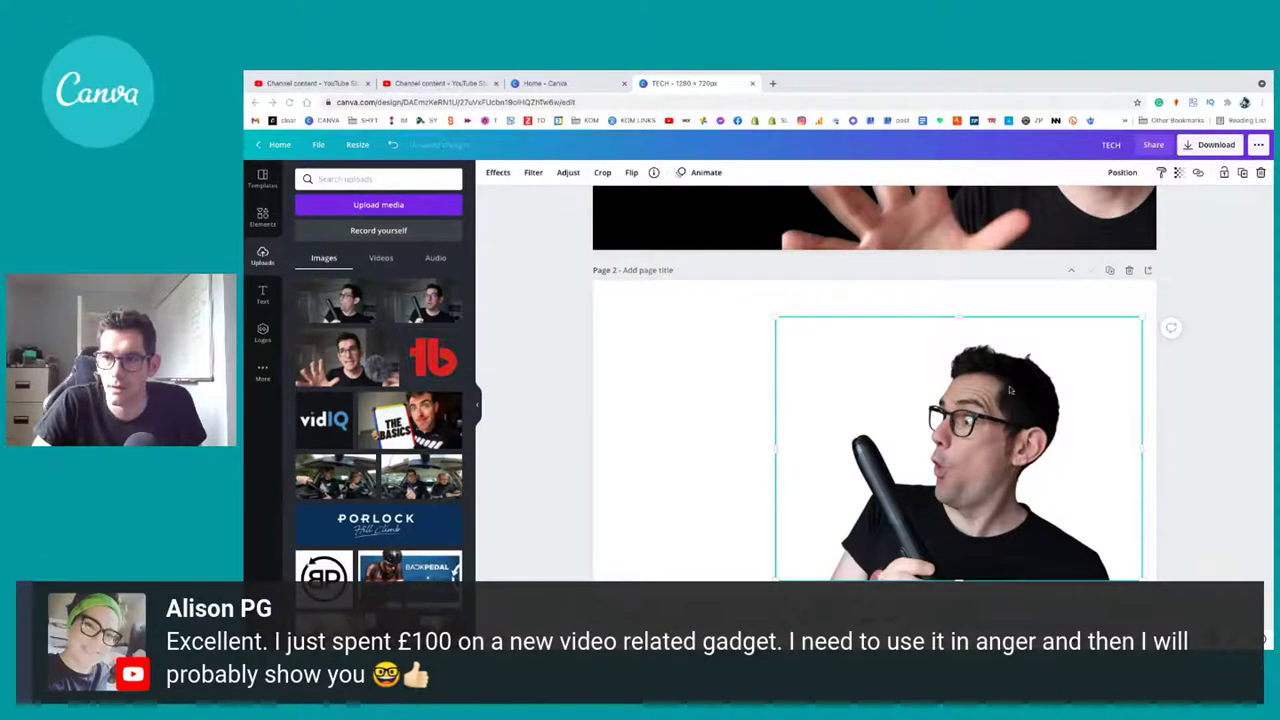
pyautogui.moveTo(899, 484); pyautogui.dragTo(873, 474)
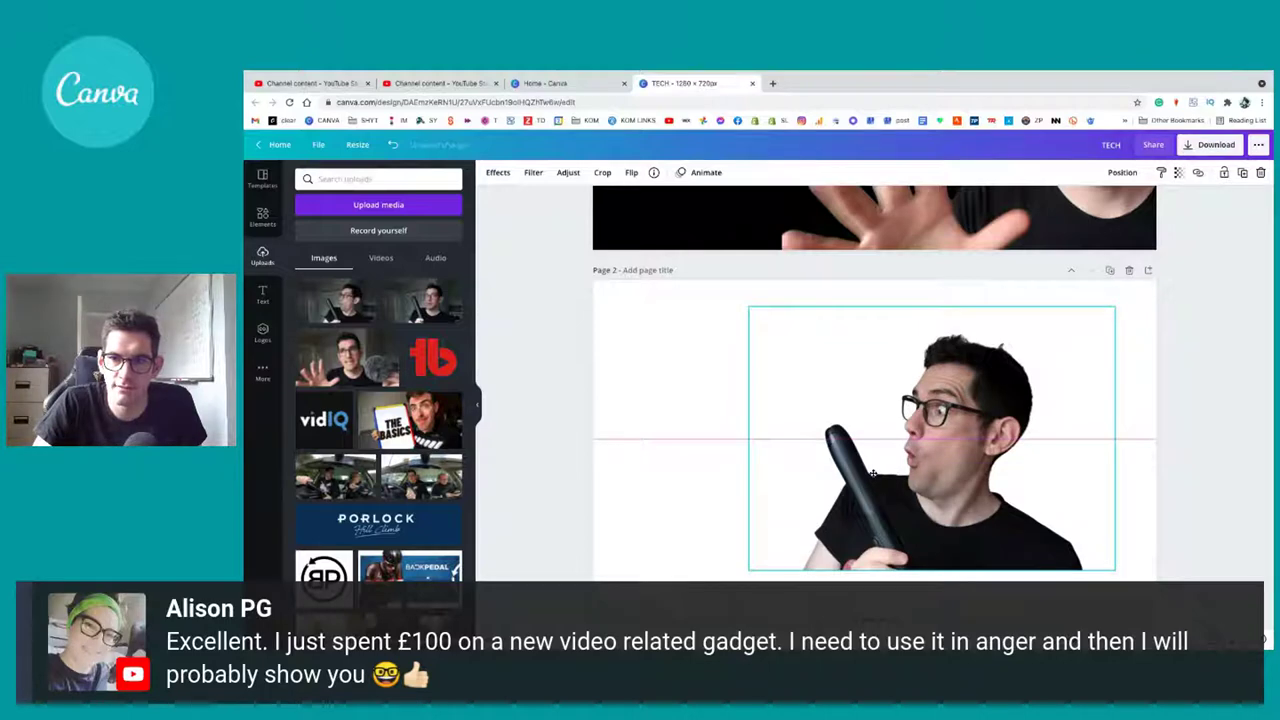
pyautogui.moveTo(873, 473); pyautogui.dragTo(867, 473)
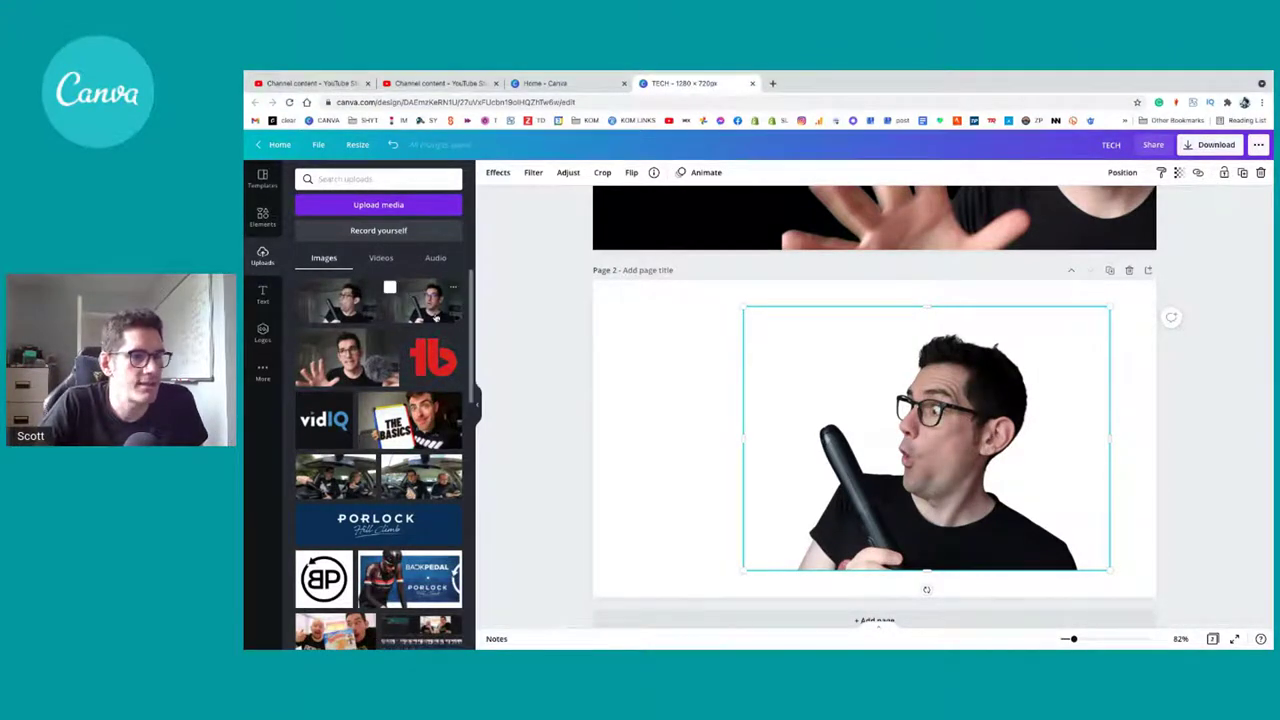
# Step: Try the uploaded camera-facing still over the cutout on page 2 as a comparison, and remove it again
pyautogui.click(362, 316)
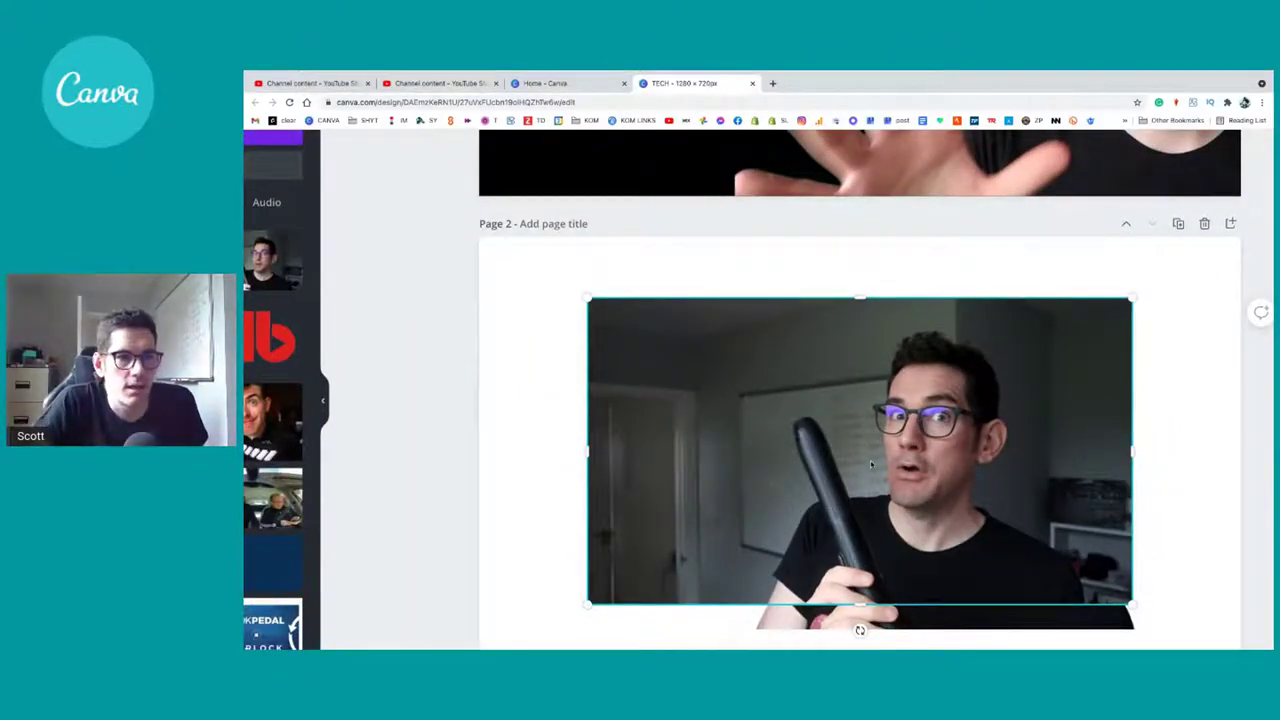
pyautogui.moveTo(871, 463); pyautogui.dragTo(801, 463)
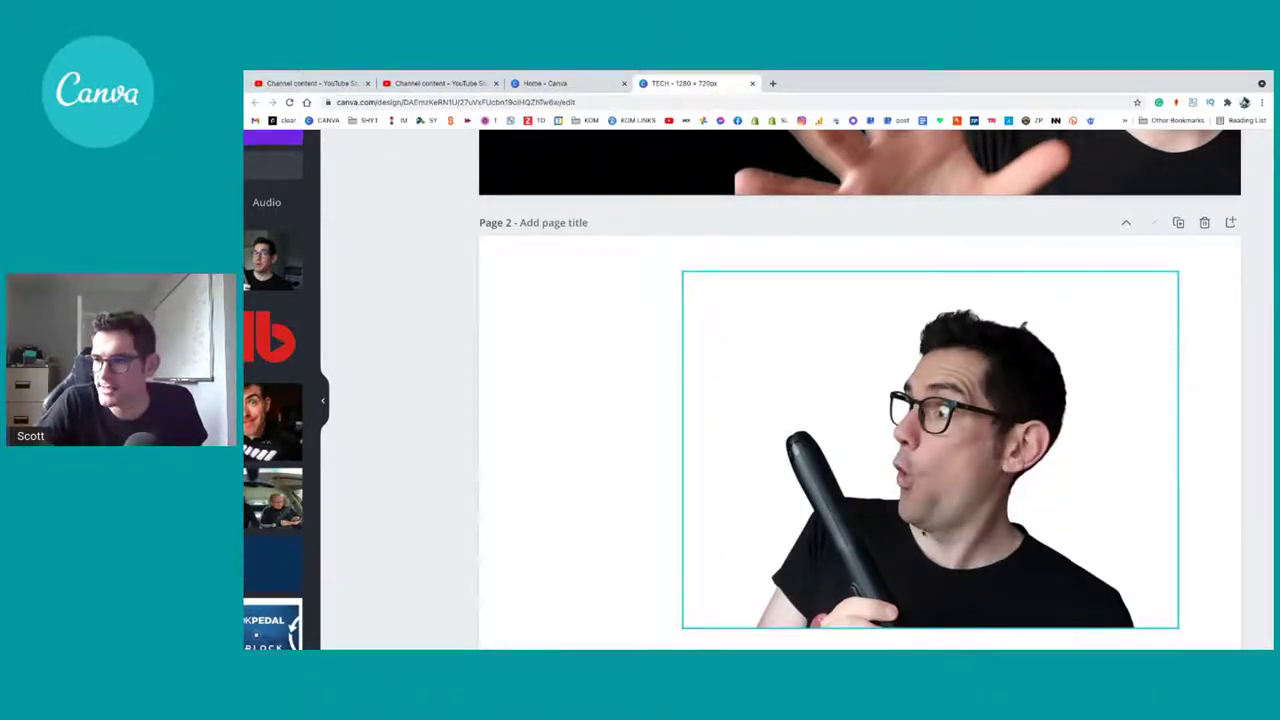
pyautogui.press('Escape')
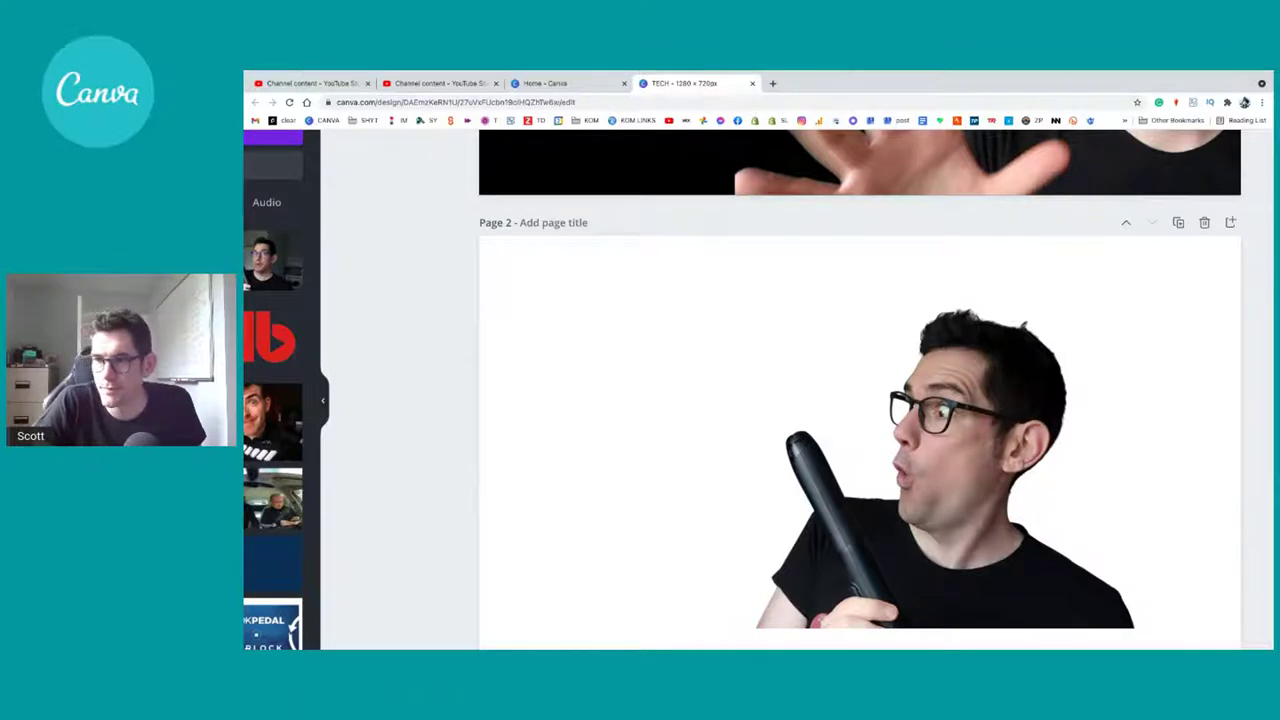
# Step: Move the cutout around page 2, settling it right of the middle and close to the page's lower edge
pyautogui.click(998, 453)
pyautogui.moveTo(998, 453); pyautogui.dragTo(933, 402)
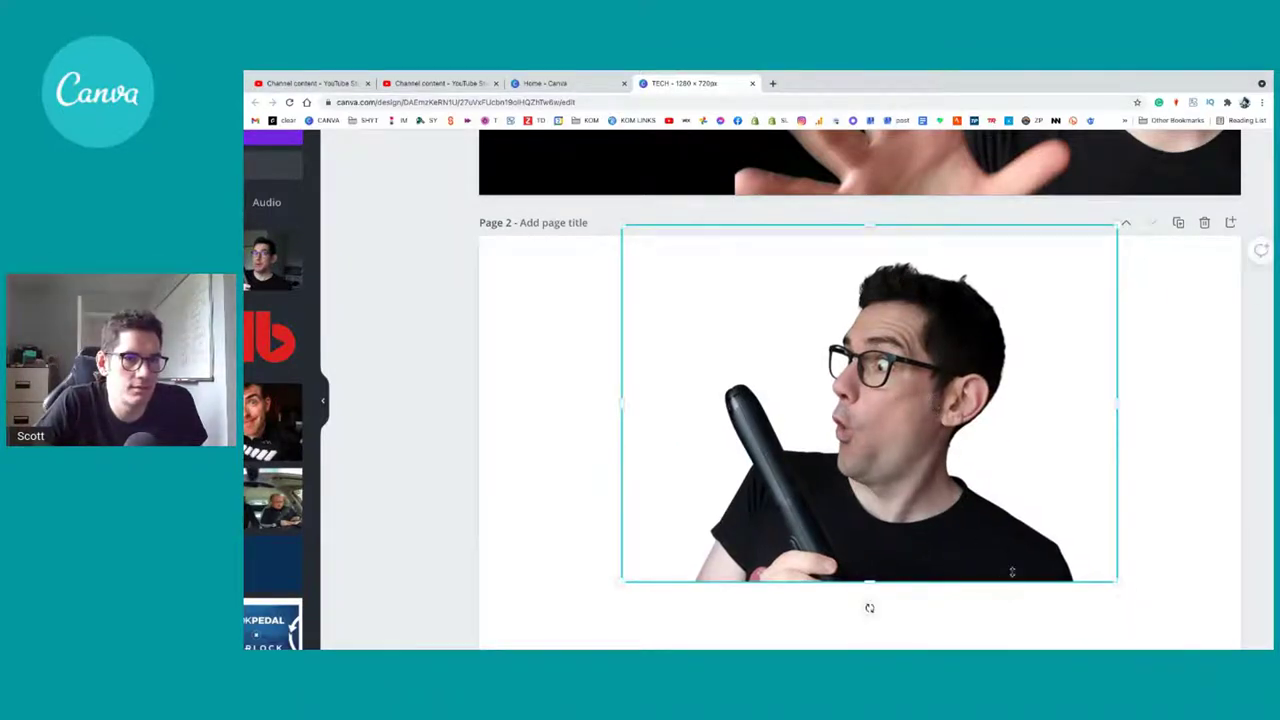
pyautogui.scroll(-1, 1013, 578)
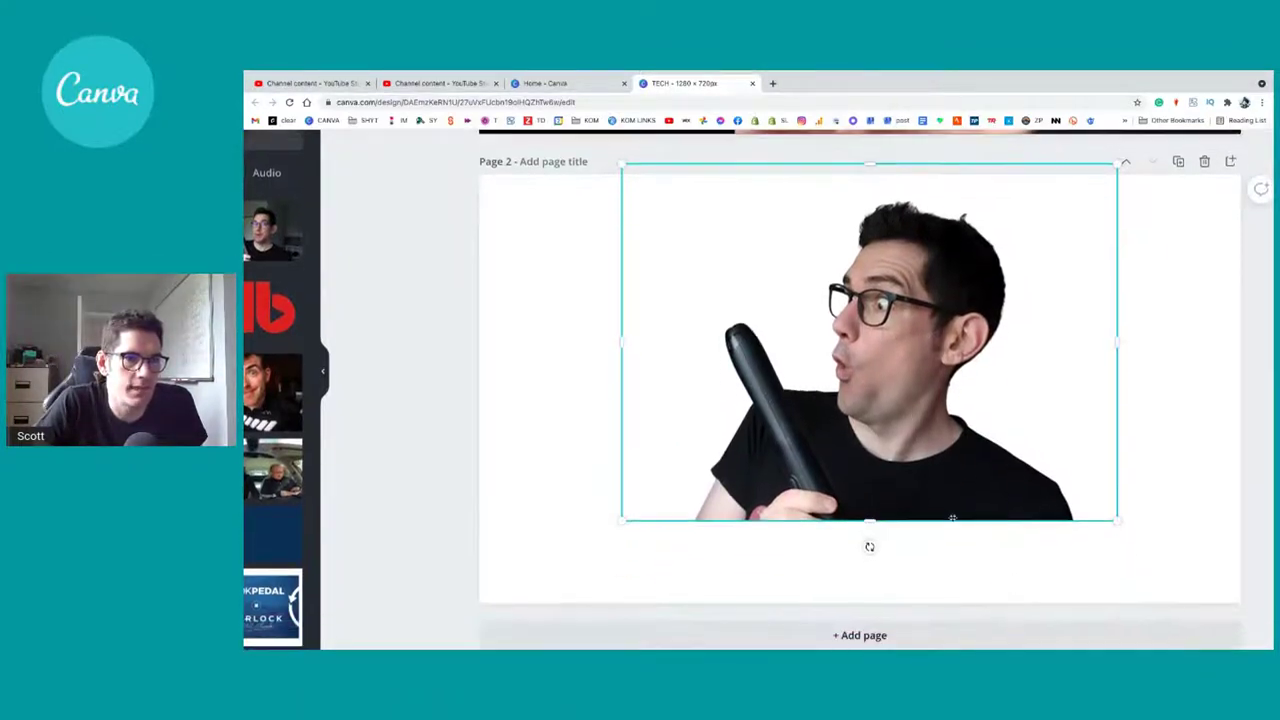
pyautogui.moveTo(952, 517); pyautogui.dragTo(925, 516)
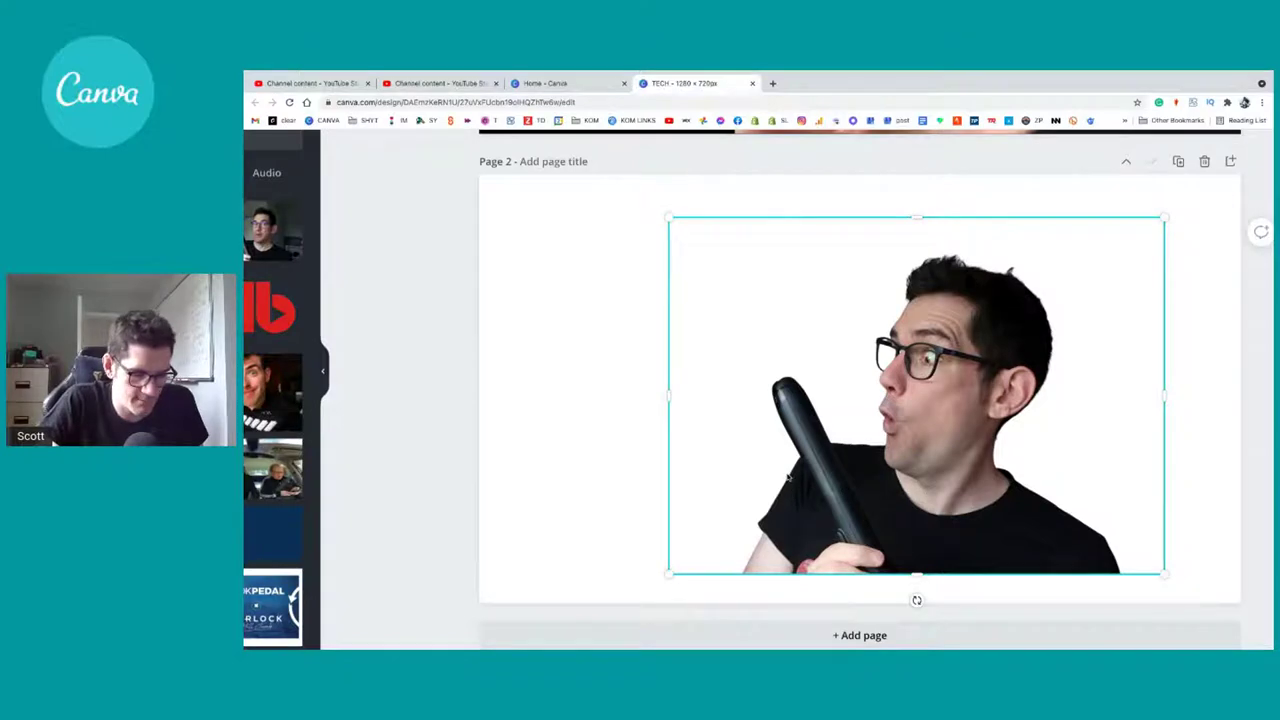
# Step: Compare page 2 with the Canva LIVE thumbnail above it and shift the cutout toward the page's upper right
pyautogui.scroll(-3, 787, 477)
pyautogui.scroll(2, 787, 477)
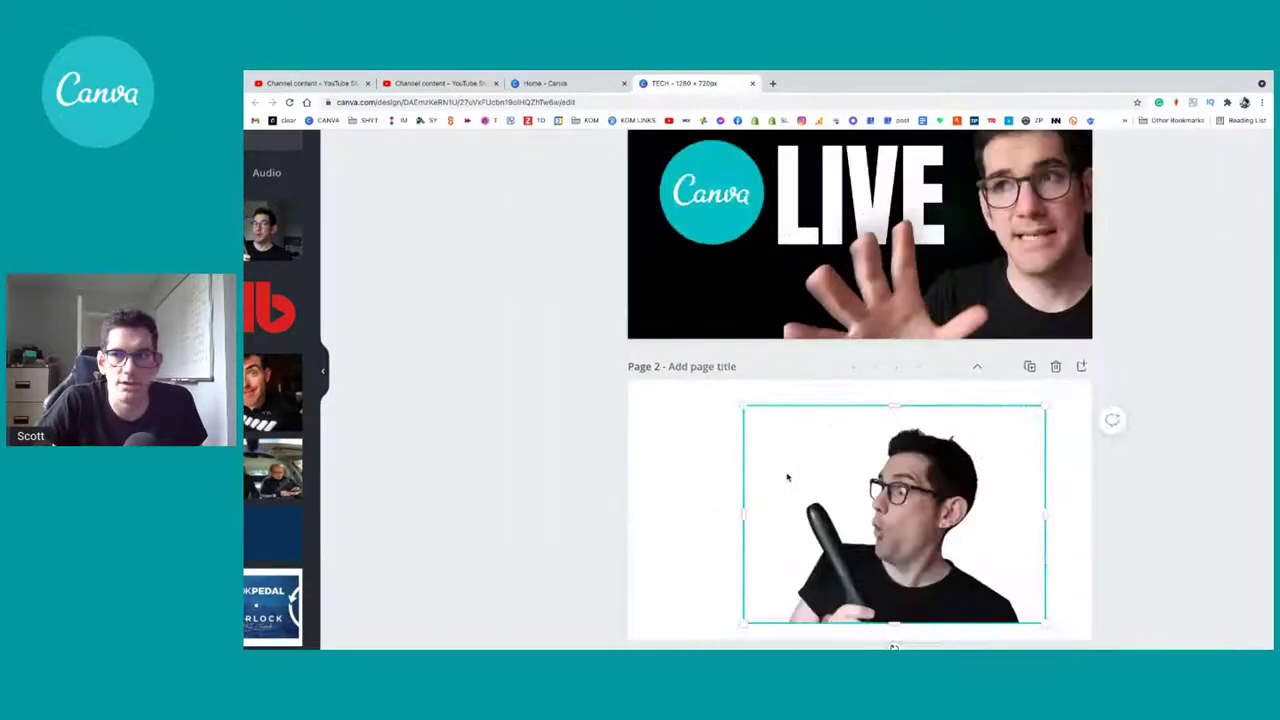
pyautogui.scroll(-1, 708, 541)
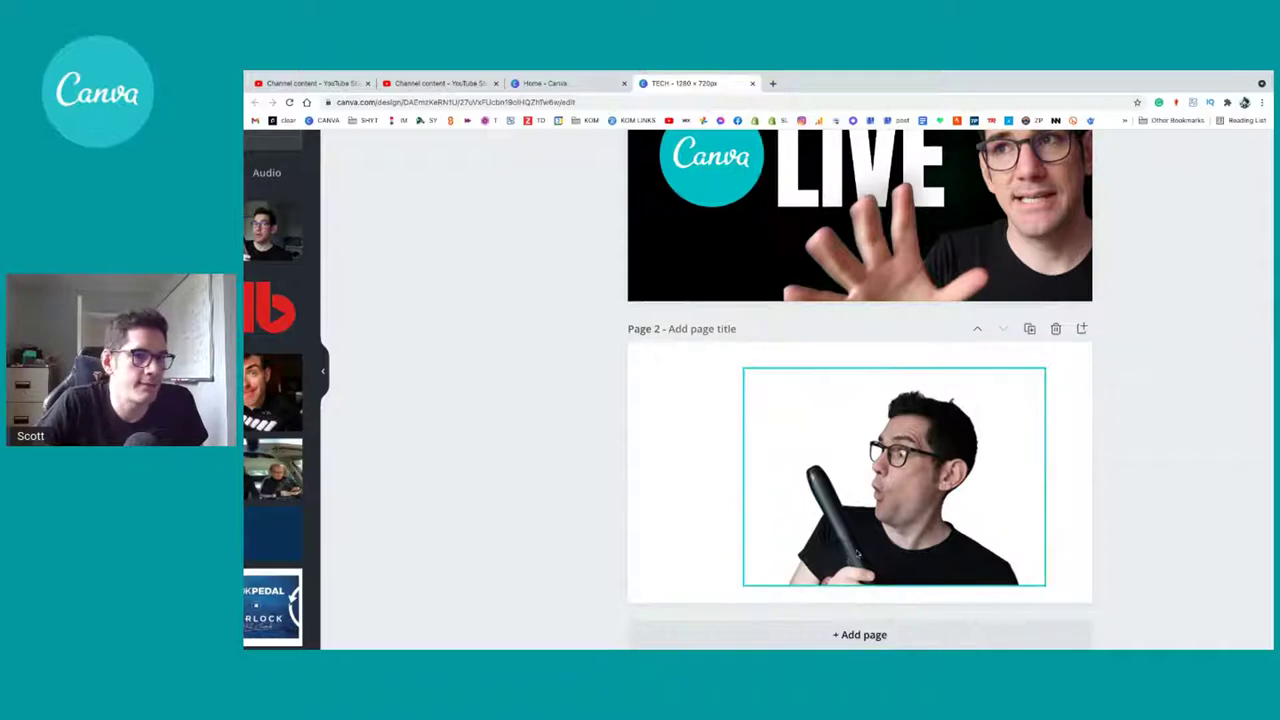
pyautogui.moveTo(856, 551); pyautogui.dragTo(896, 531)
pyautogui.click(566, 476)
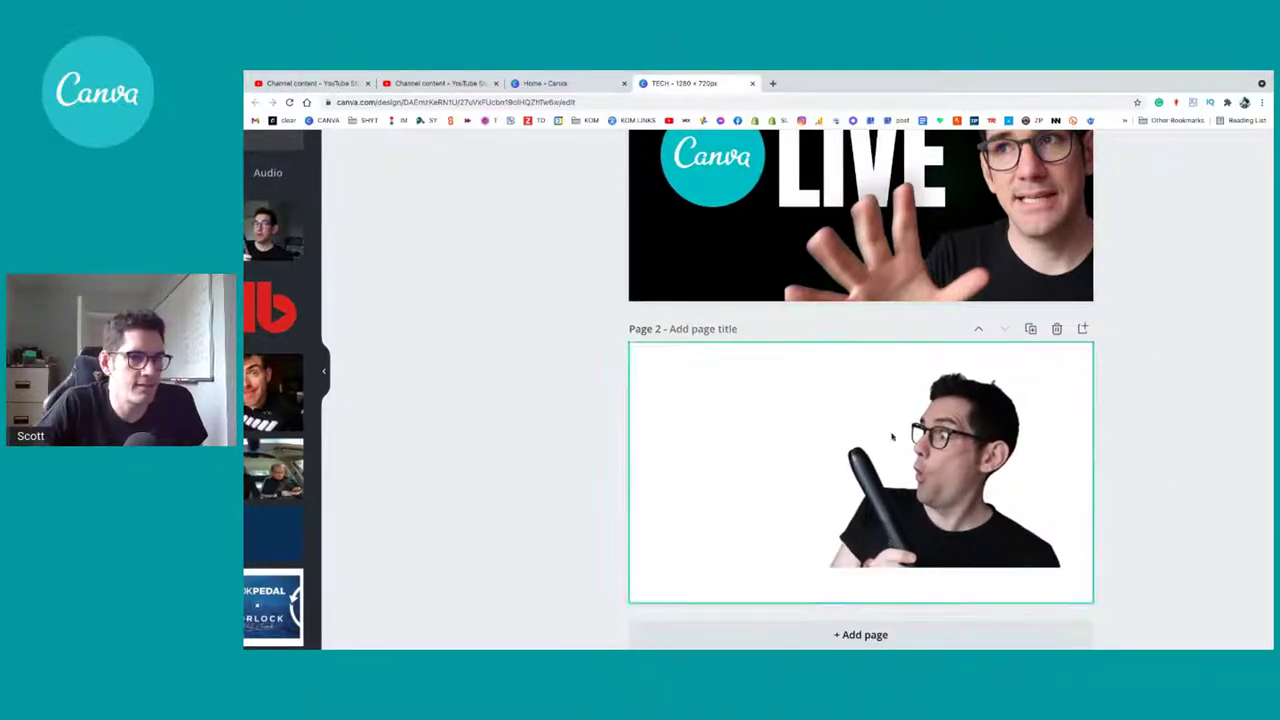
# Step: Move the cutout back toward the middle of page 2 and enlarge it until it extends past the page's lower edge
pyautogui.click(1025, 433)
pyautogui.scroll(5, 941, 460)
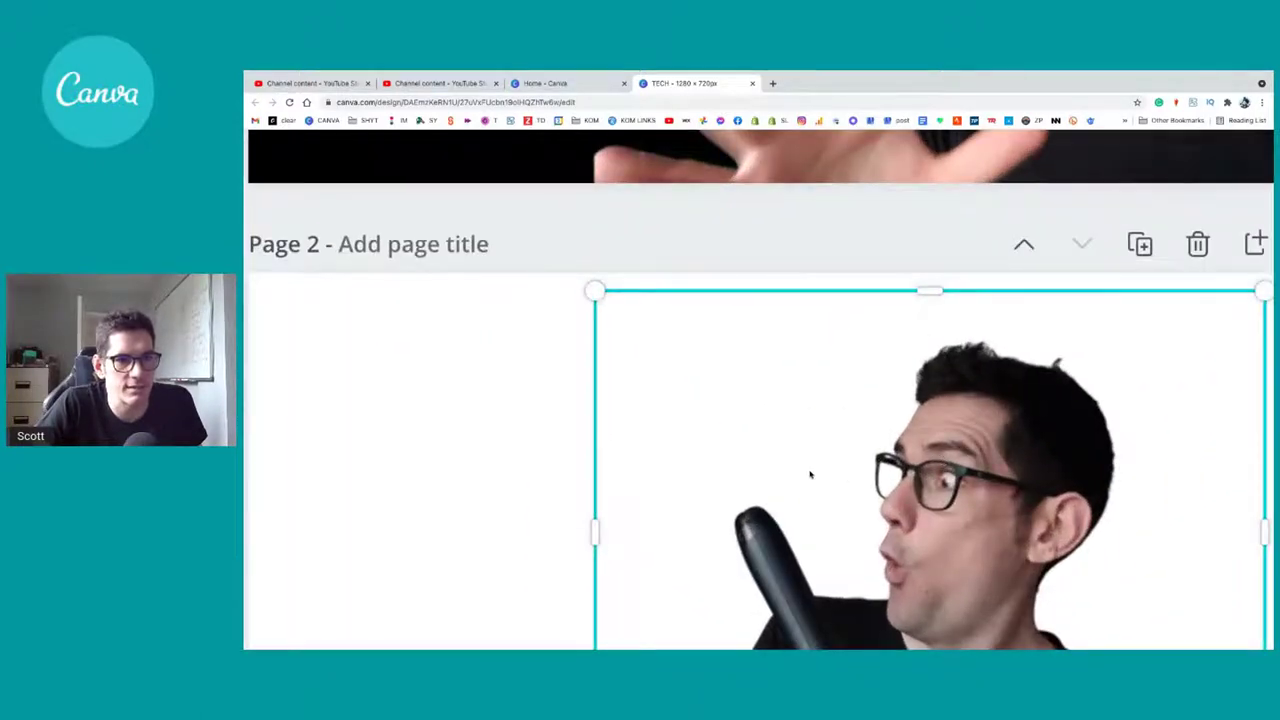
pyautogui.click(523, 380)
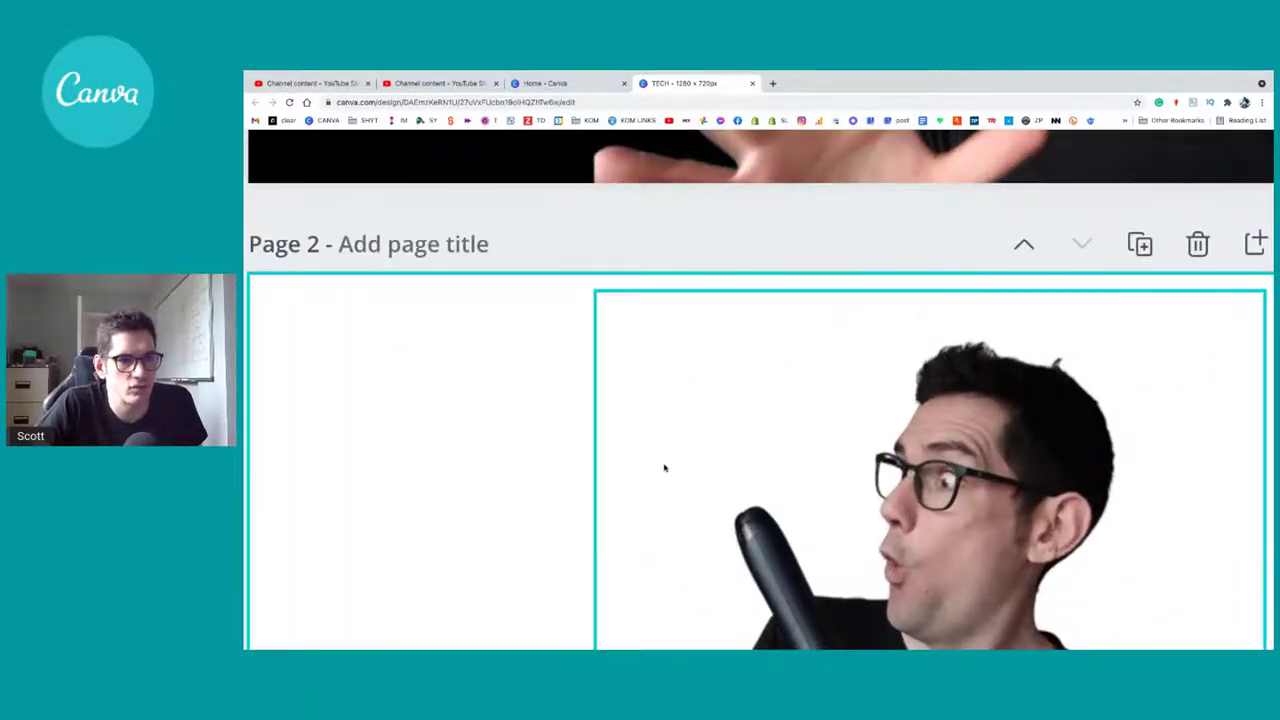
pyautogui.scroll(-5, 666, 466)
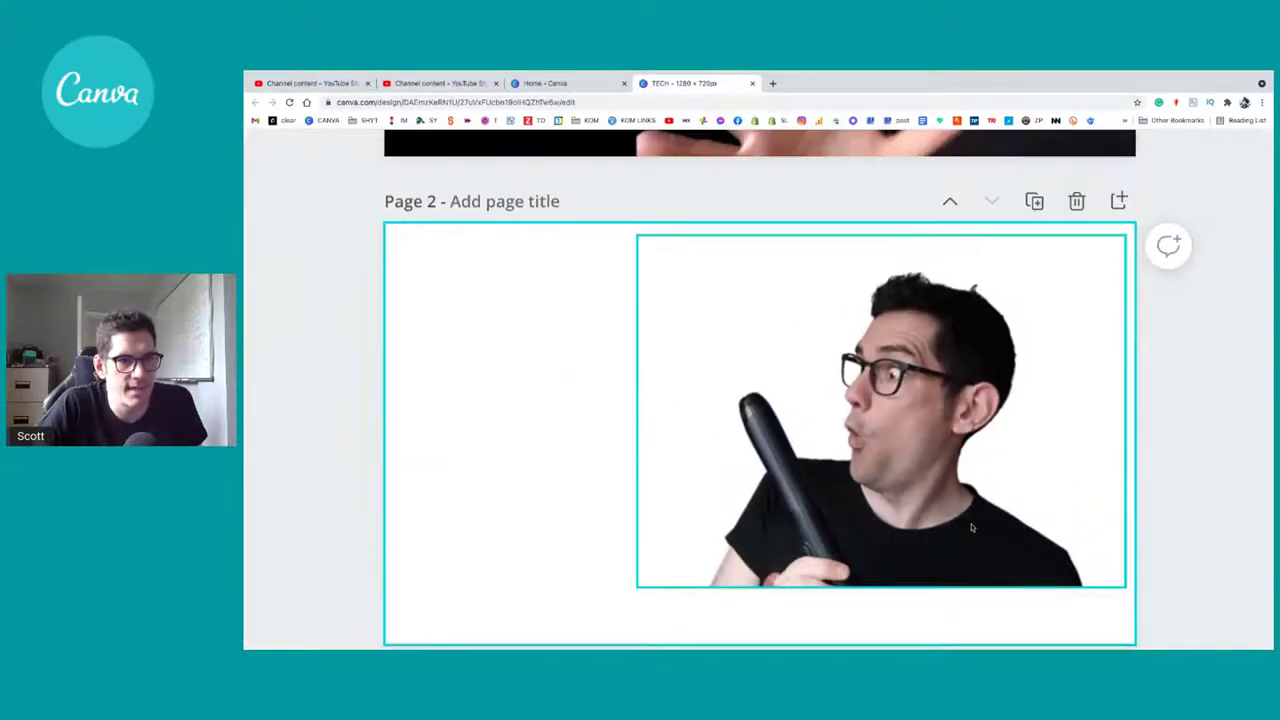
pyautogui.moveTo(941, 507); pyautogui.dragTo(907, 518)
pyautogui.moveTo(830, 511); pyautogui.dragTo(828, 511)
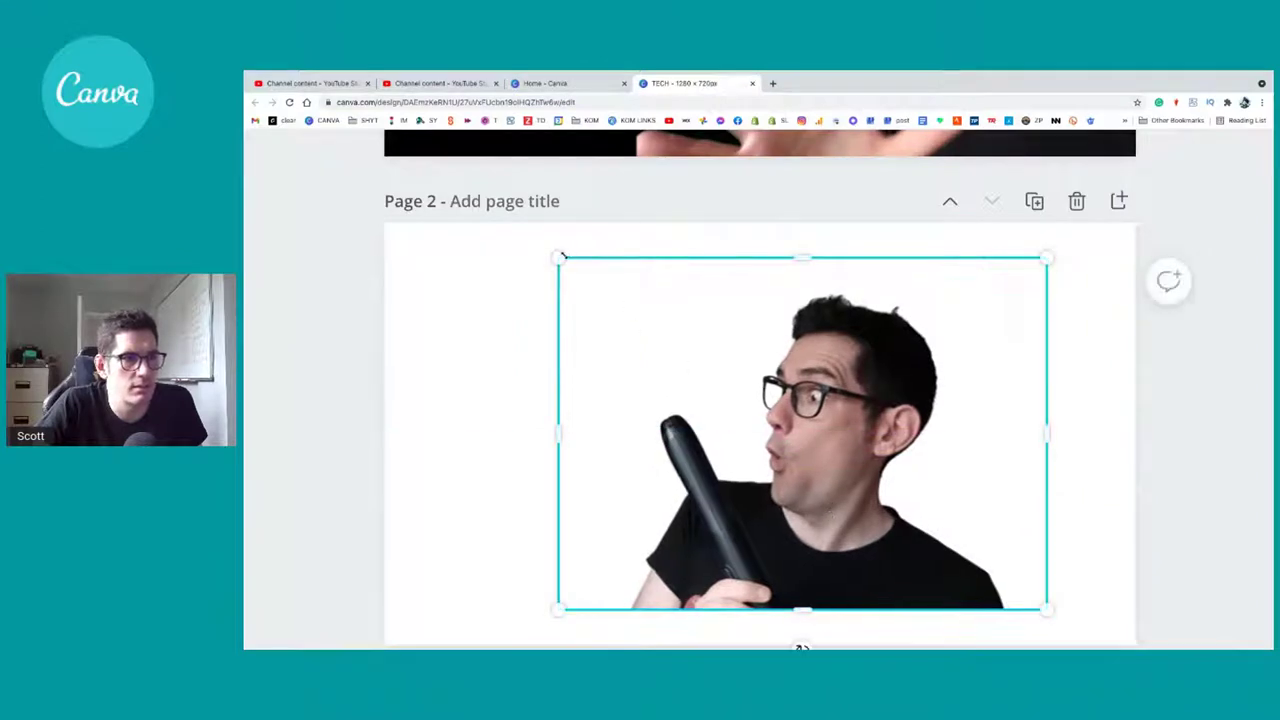
pyautogui.moveTo(562, 256); pyautogui.dragTo(471, 229)
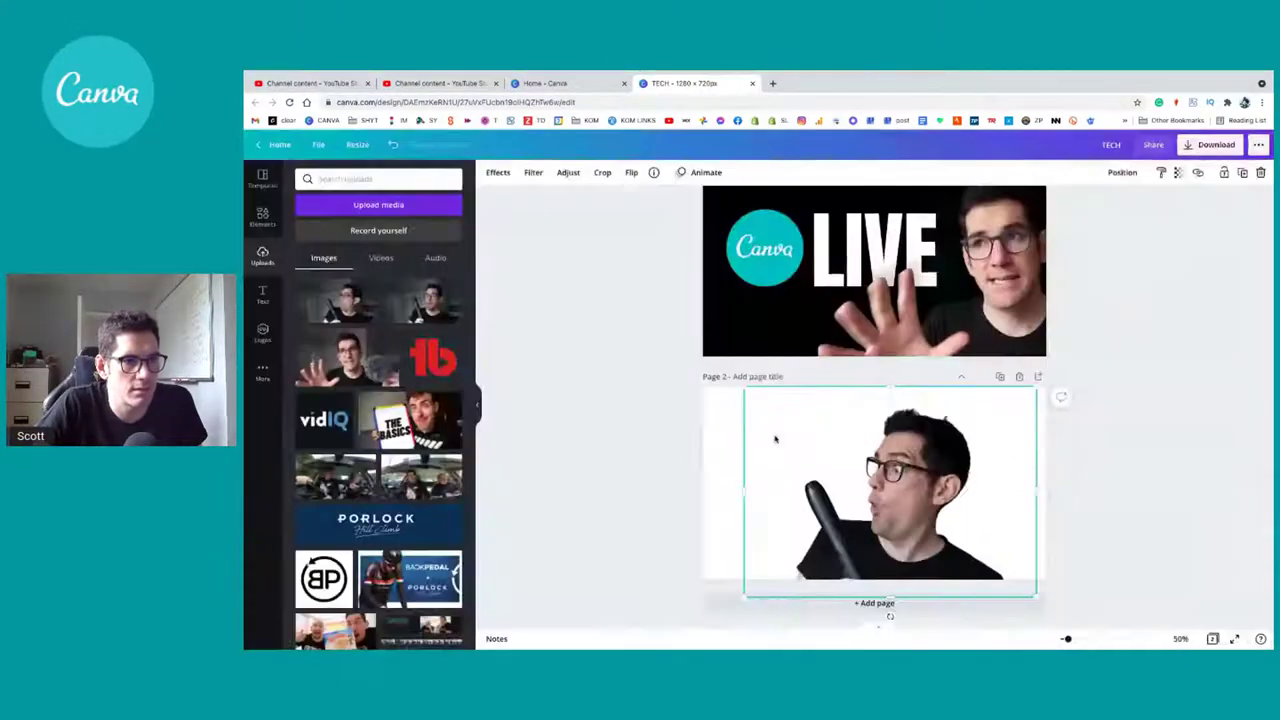
pyautogui.click(1108, 533)
# Step: Crop the empty area above the head of the raised cutout and shrink it to sit near the middle of page 2
pyautogui.moveTo(896, 492)
pyautogui.mouseDown()
pyautogui.moveTo(946, 487)
pyautogui.moveTo(900, 470)
pyautogui.mouseUp()
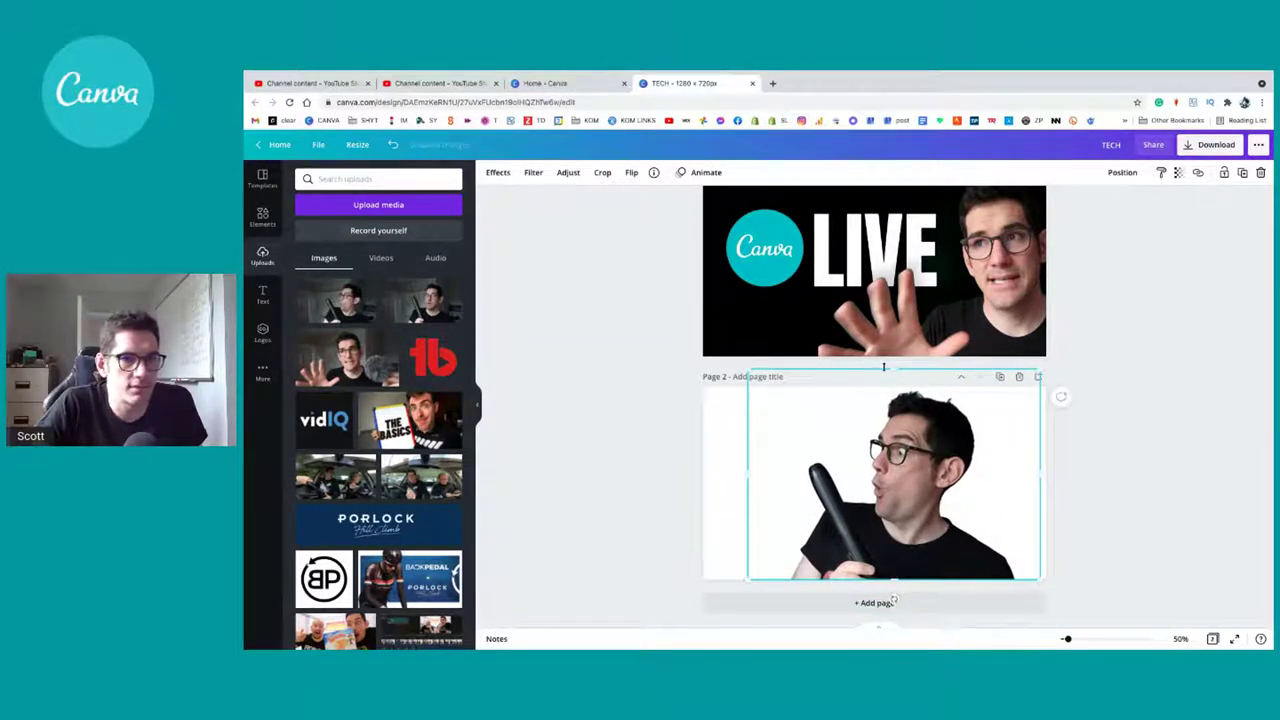
pyautogui.moveTo(897, 370); pyautogui.dragTo(897, 390)
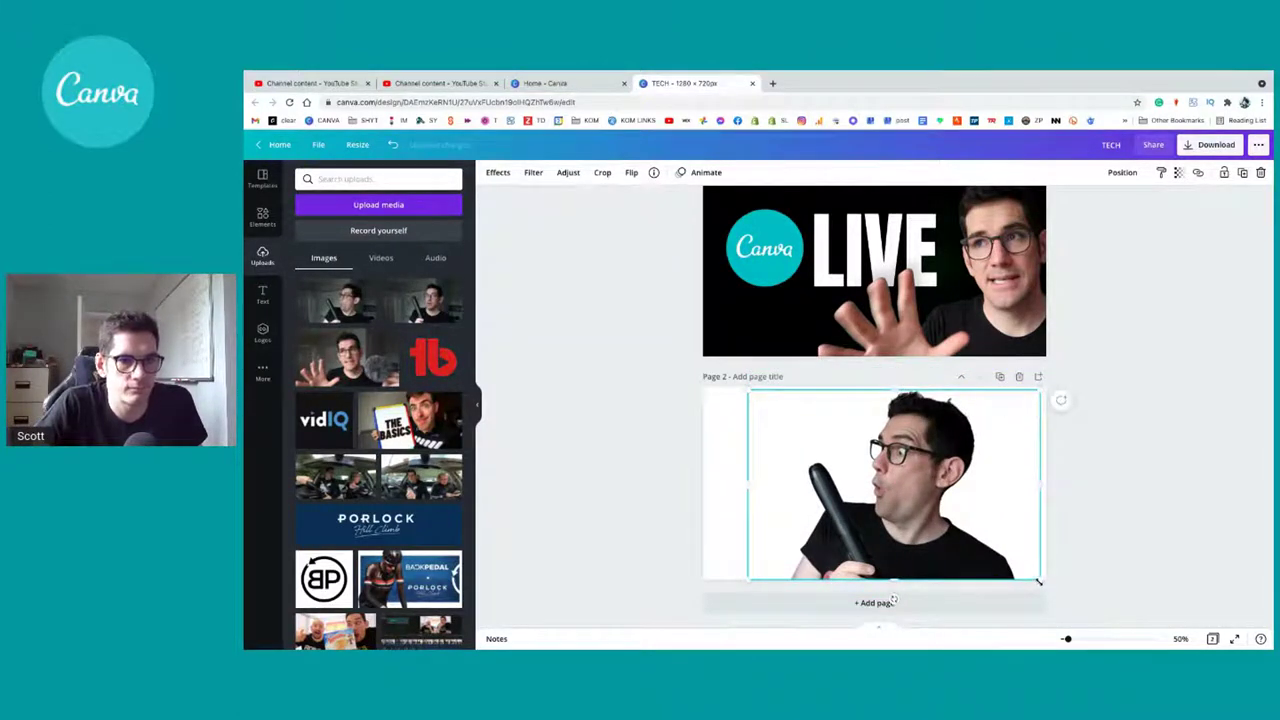
pyautogui.moveTo(1039, 582); pyautogui.dragTo(966, 529)
pyautogui.moveTo(880, 480)
pyautogui.mouseDown()
pyautogui.moveTo(880, 508)
pyautogui.moveTo(870, 502)
pyautogui.mouseUp()
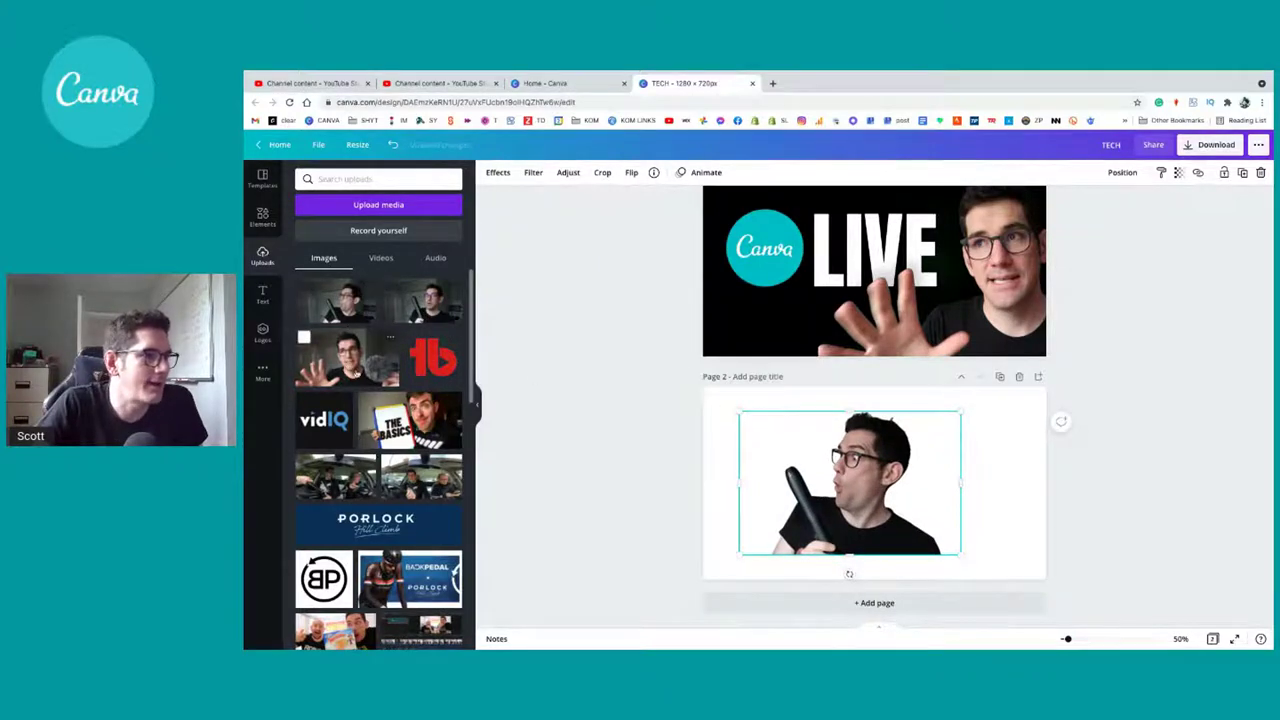
# Step: Add the original sideways-looking still from the uploads to page 2 again, with its background
pyautogui.click(341, 296)
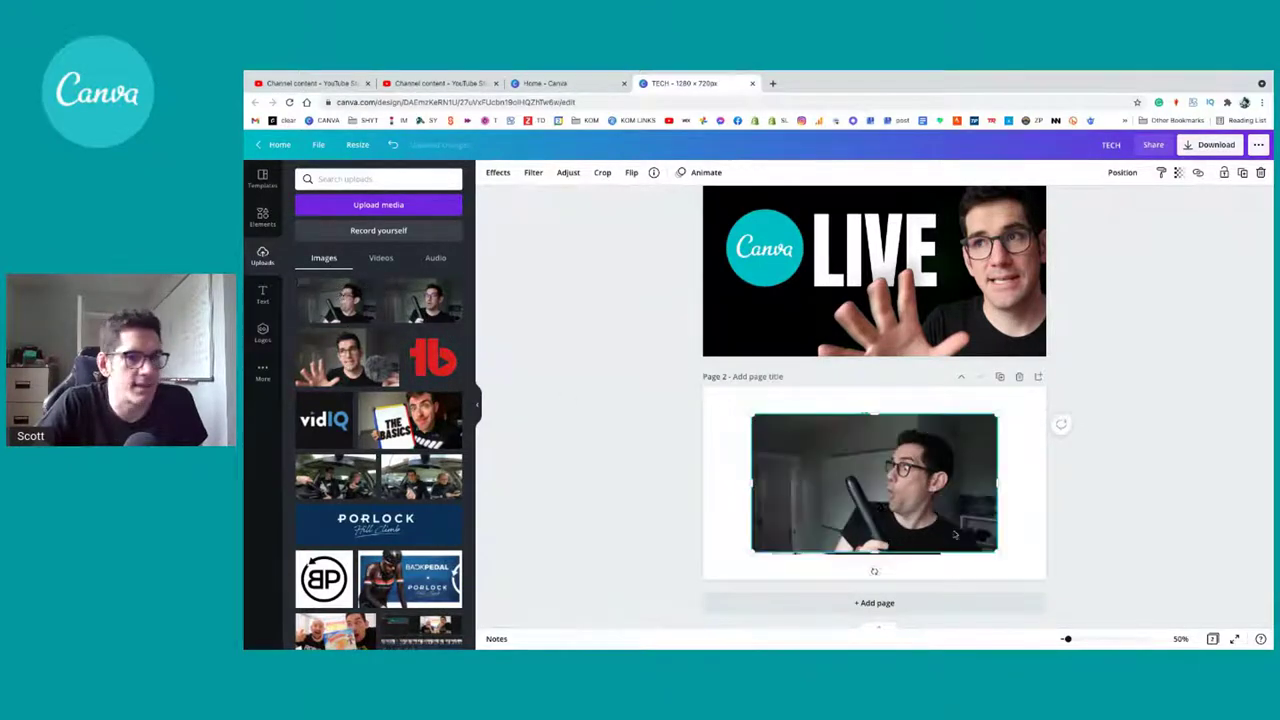
# Step: Enlarge the original still until it covers page 2 and set it as the page background behind the cutout
pyautogui.moveTo(966, 535); pyautogui.dragTo(990, 547)
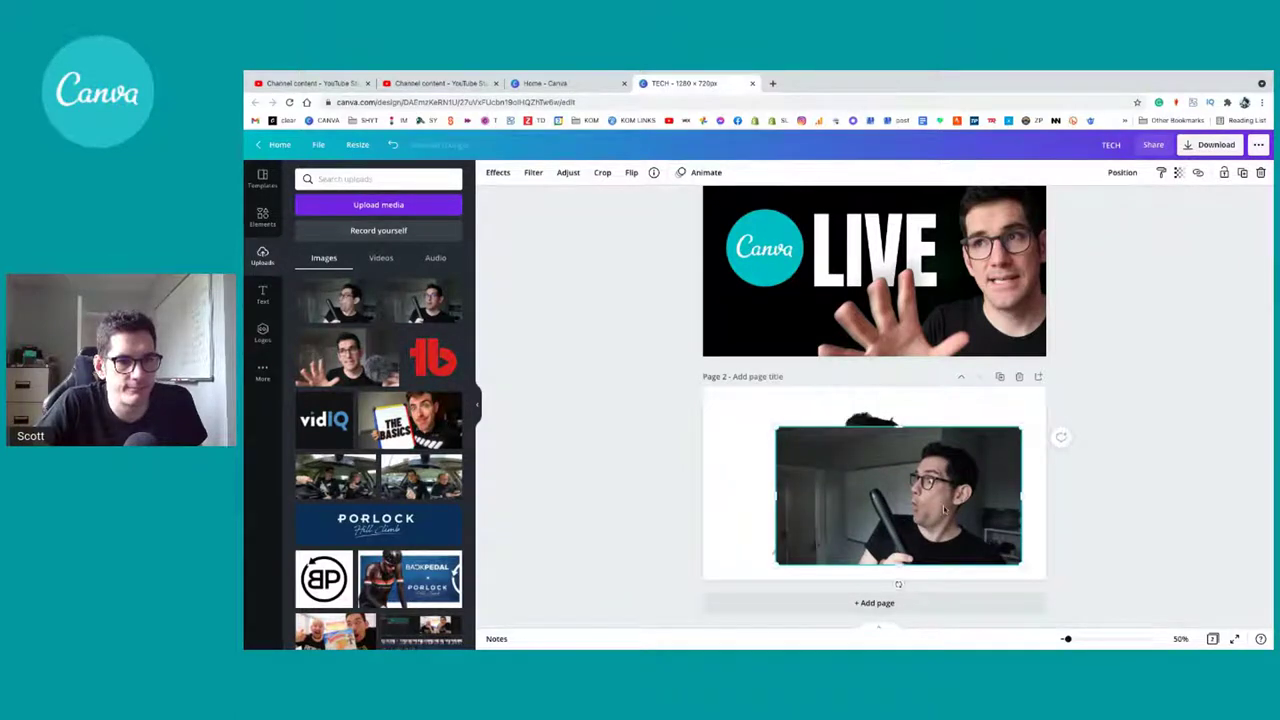
pyautogui.moveTo(1066, 639)
pyautogui.mouseDown()
pyautogui.moveTo(1140, 639)
pyautogui.moveTo(1073, 642)
pyautogui.mouseUp()
pyautogui.moveTo(1012, 533); pyautogui.dragTo(1058, 561)
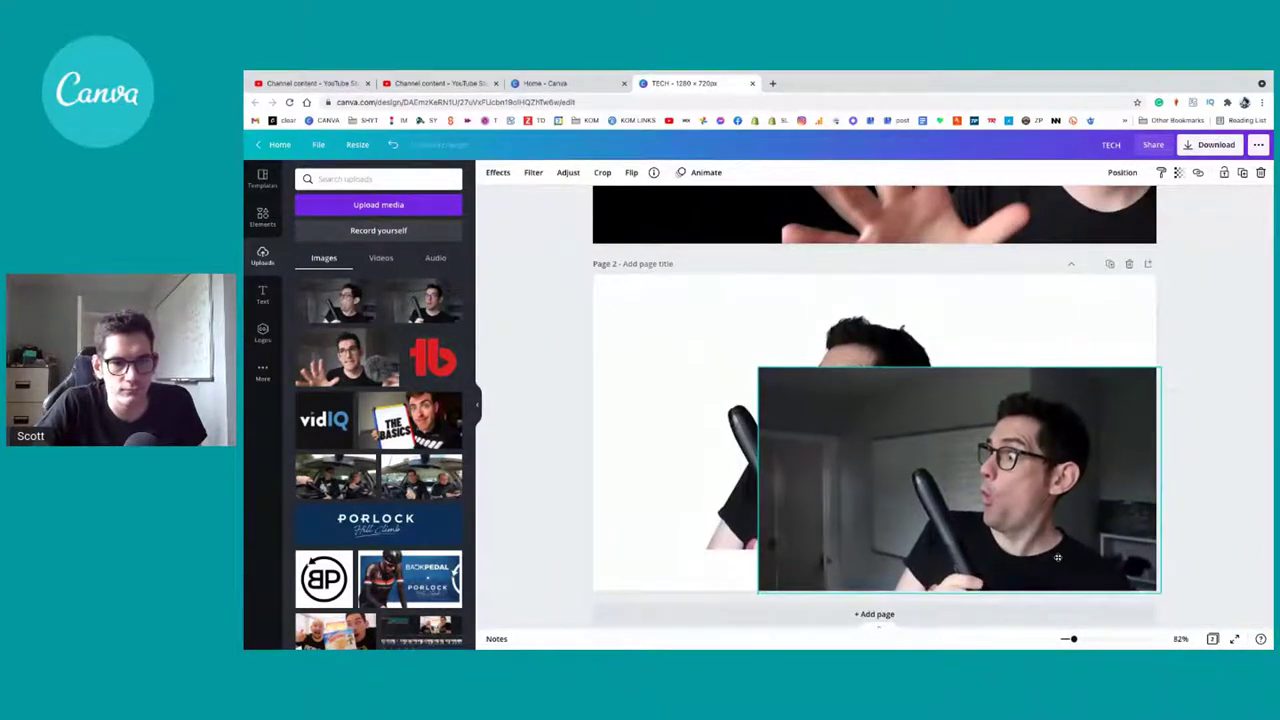
pyautogui.moveTo(755, 360); pyautogui.dragTo(634, 278)
pyautogui.moveTo(724, 345); pyautogui.dragTo(707, 324)
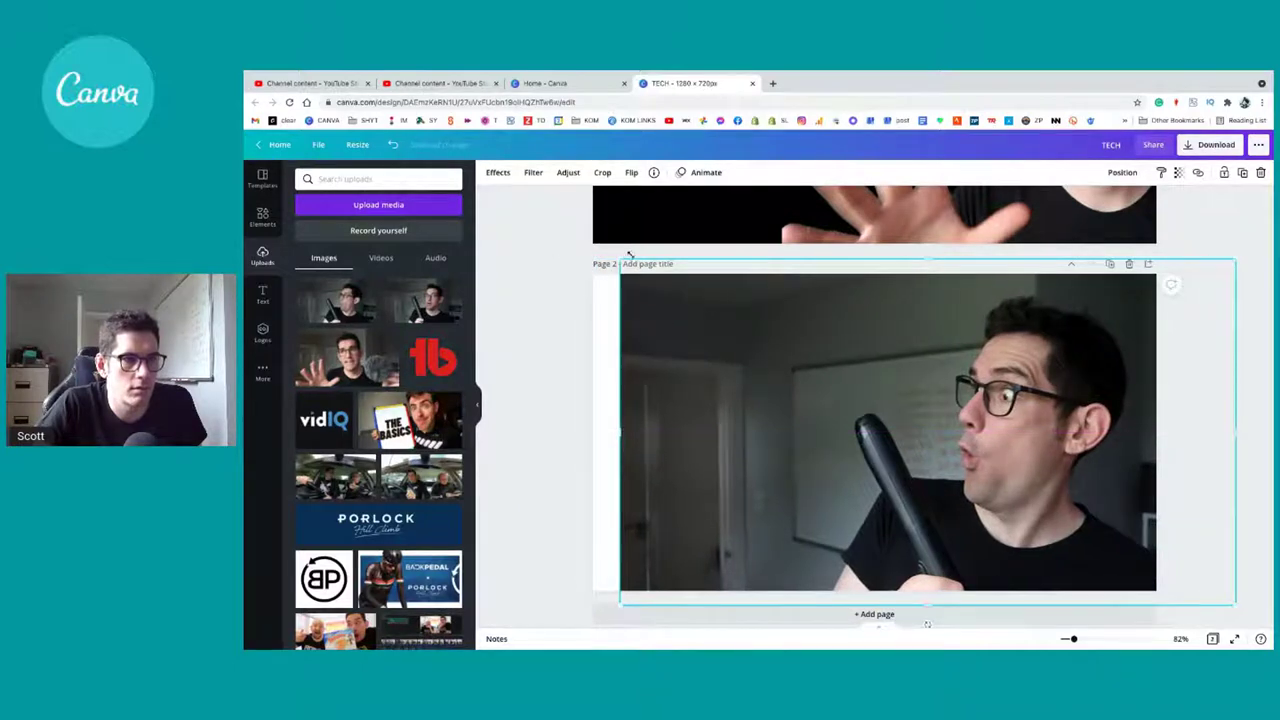
pyautogui.moveTo(620, 258); pyautogui.dragTo(592, 246)
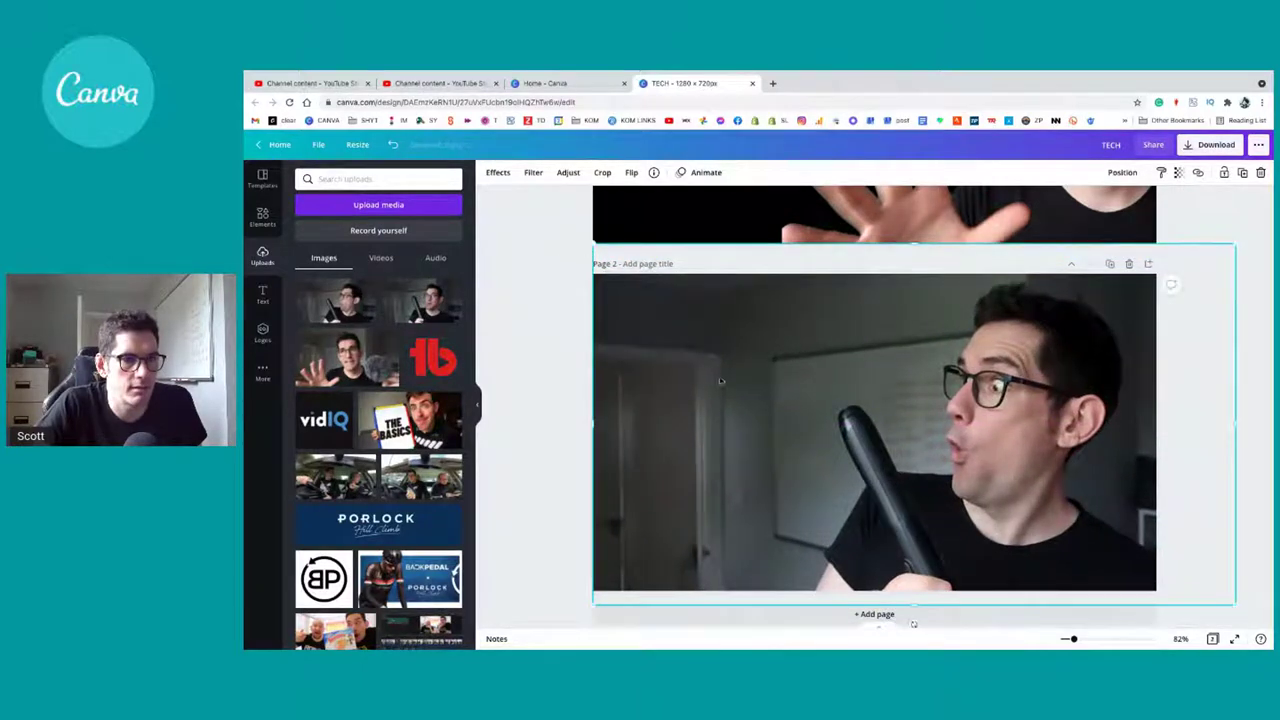
pyautogui.click(502, 375)
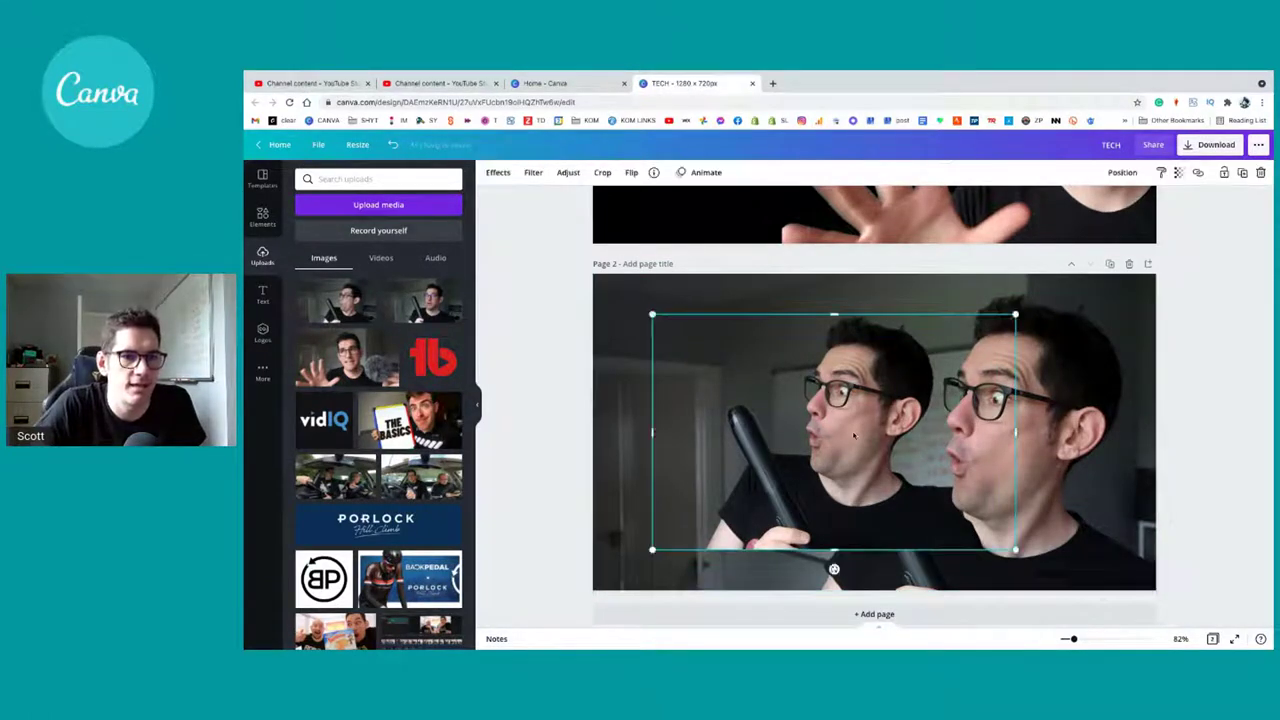
# Step: Enlarge the cutout and align it exactly over the man in page 2's background image
pyautogui.moveTo(852, 430); pyautogui.dragTo(875, 470)
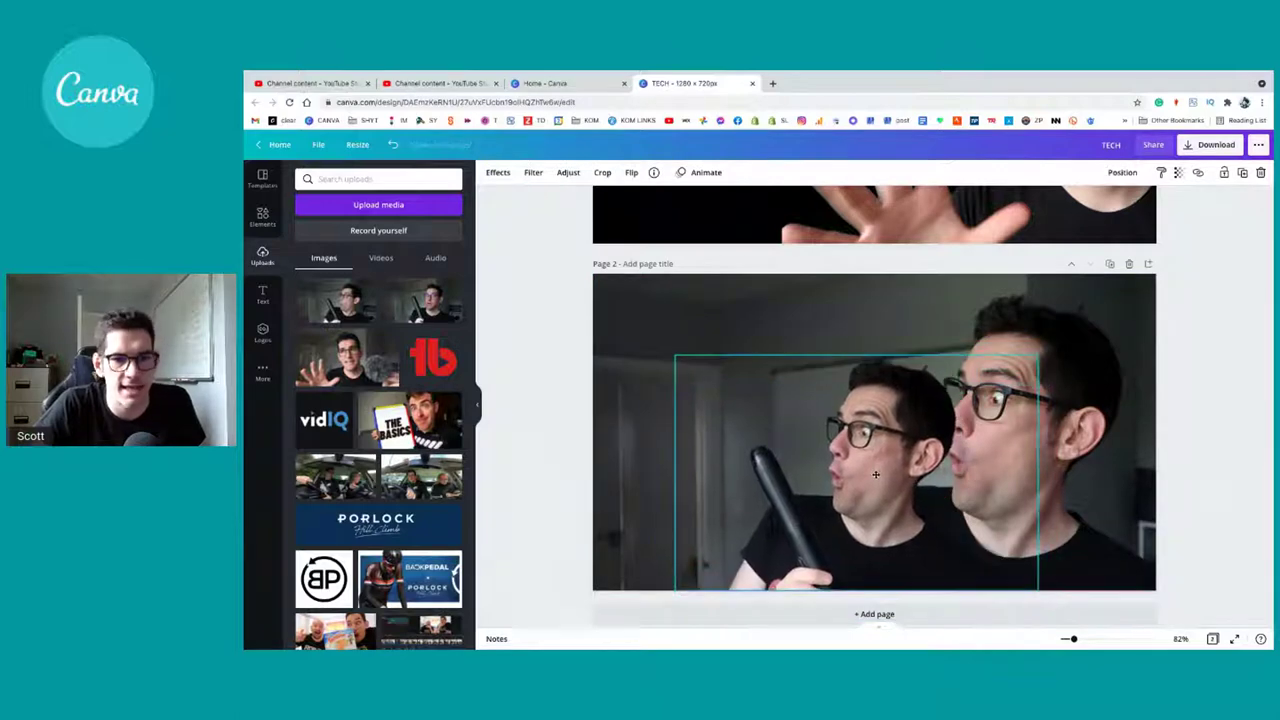
pyautogui.moveTo(1121, 323); pyautogui.dragTo(1168, 297)
pyautogui.moveTo(919, 366); pyautogui.dragTo(1001, 374)
pyautogui.moveTo(757, 300); pyautogui.dragTo(737, 283)
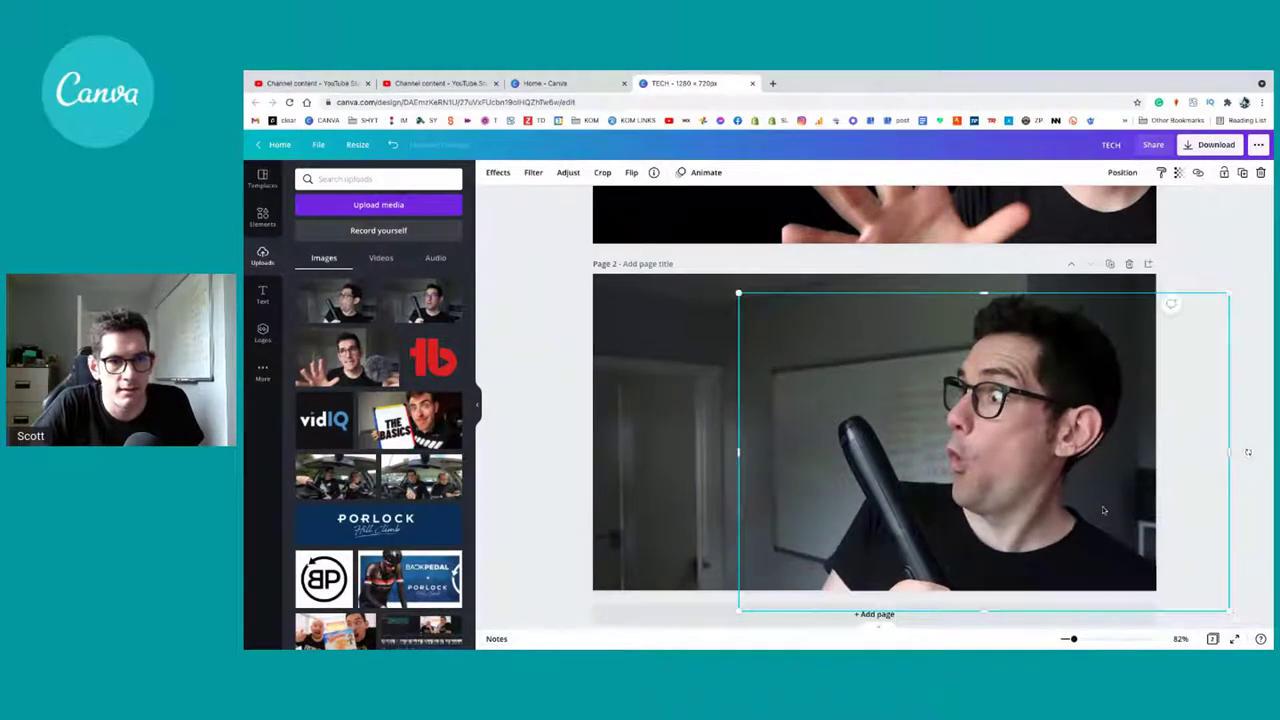
pyautogui.moveTo(1233, 609); pyautogui.dragTo(1238, 614)
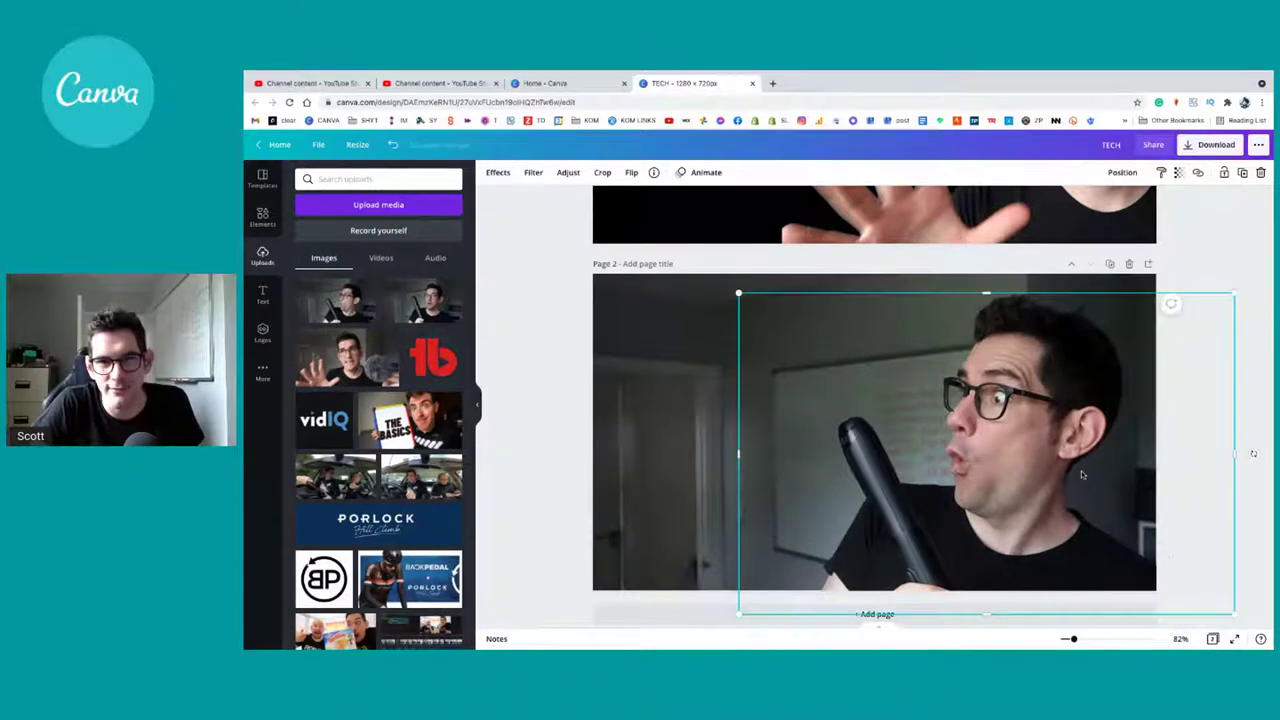
pyautogui.moveTo(1081, 470); pyautogui.dragTo(1080, 474)
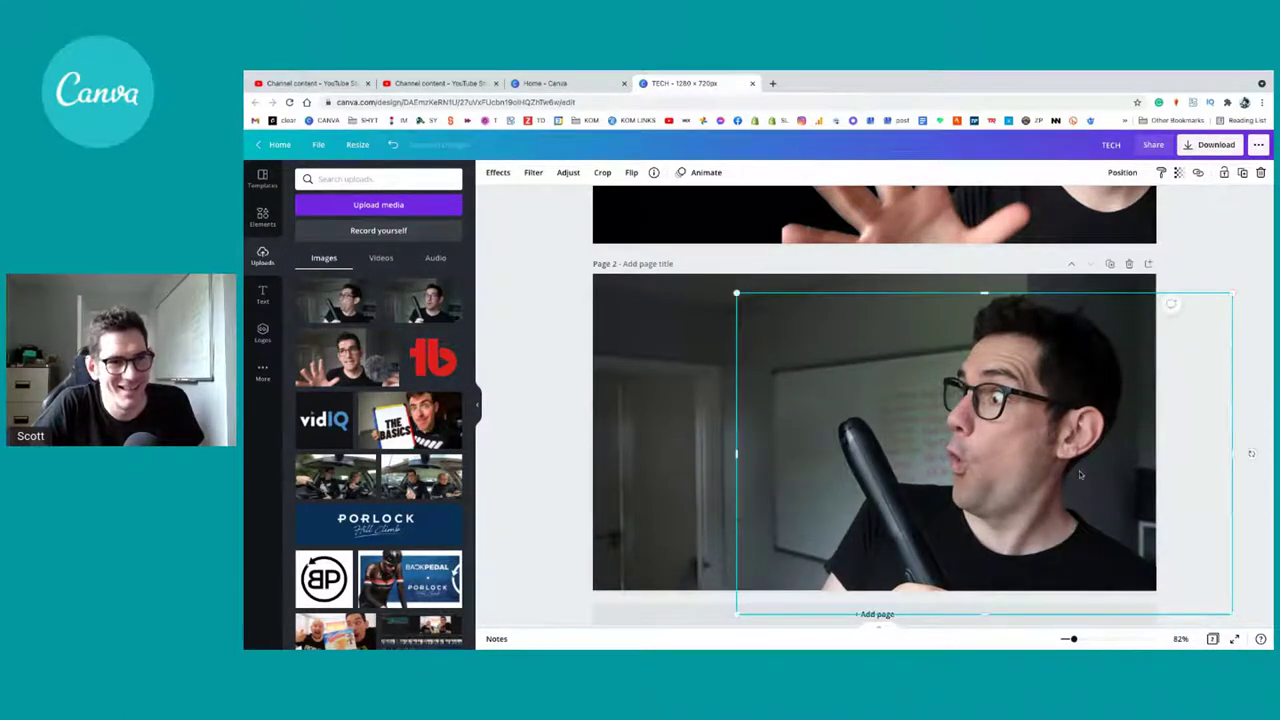
pyautogui.click(546, 424)
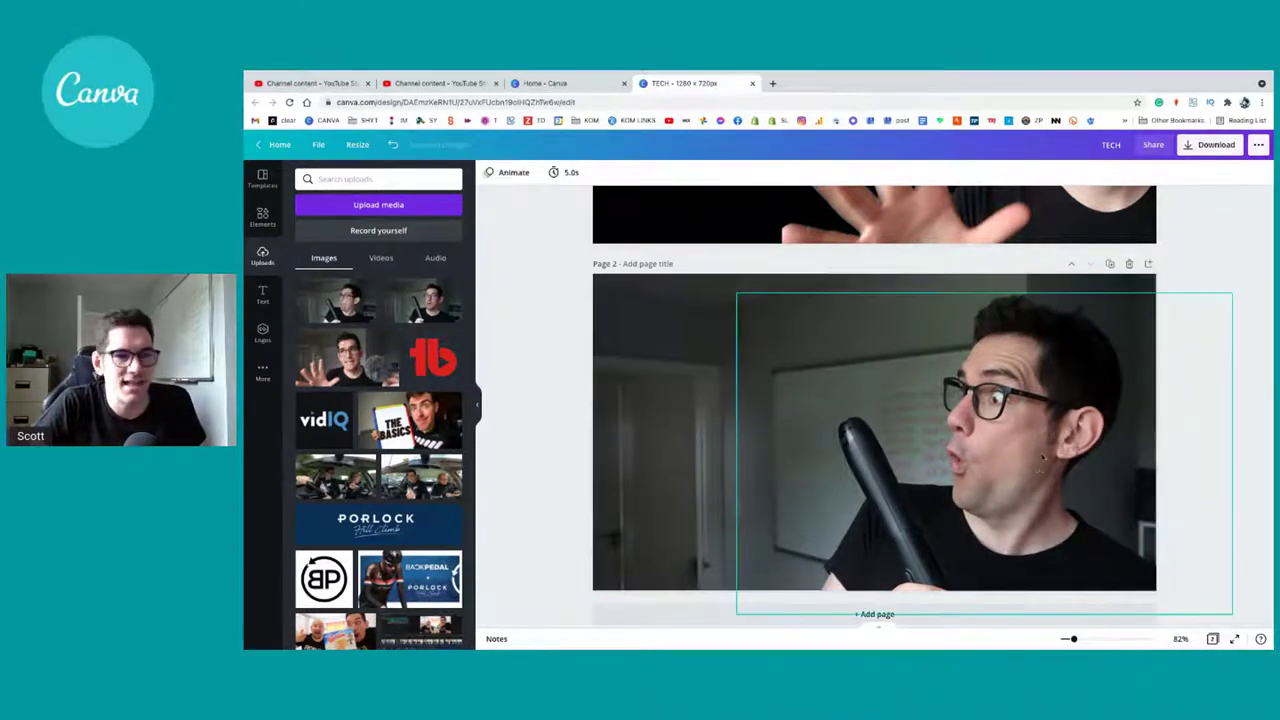
# Step: Open the adjustments of page 2's background image and examine the available settings from Brightness to Fade
pyautogui.click(614, 343)
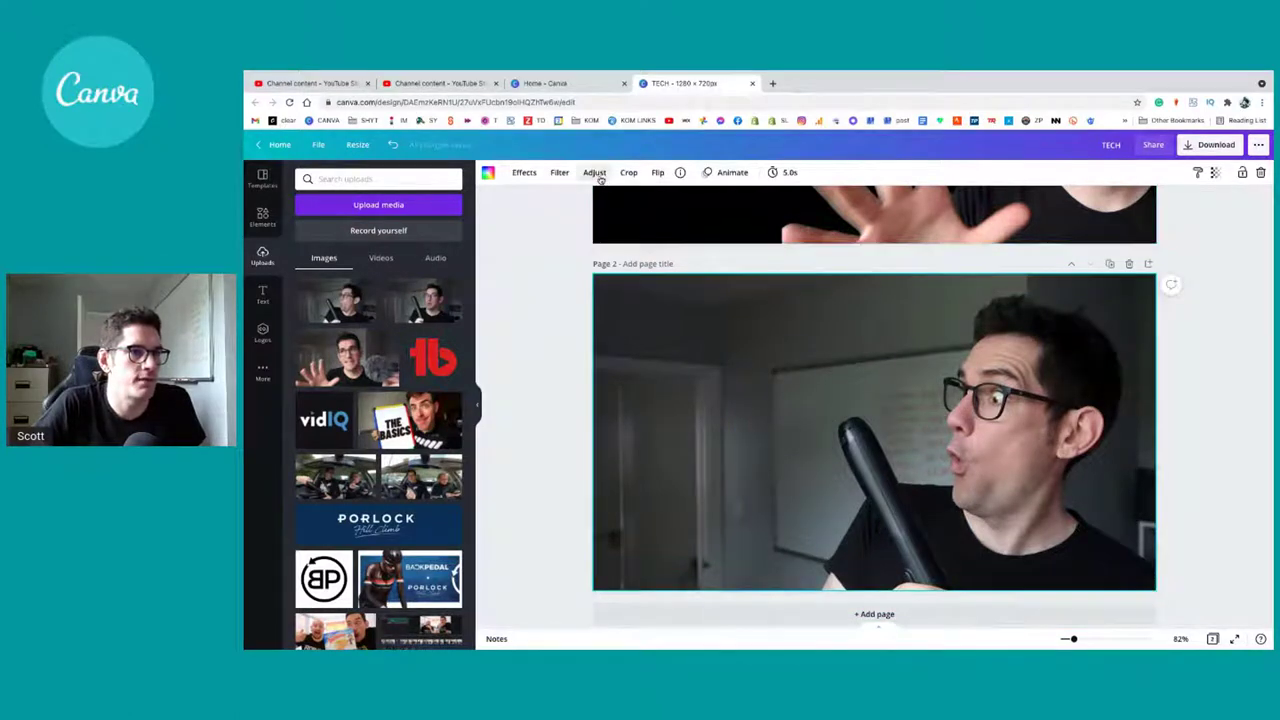
pyautogui.click(594, 172)
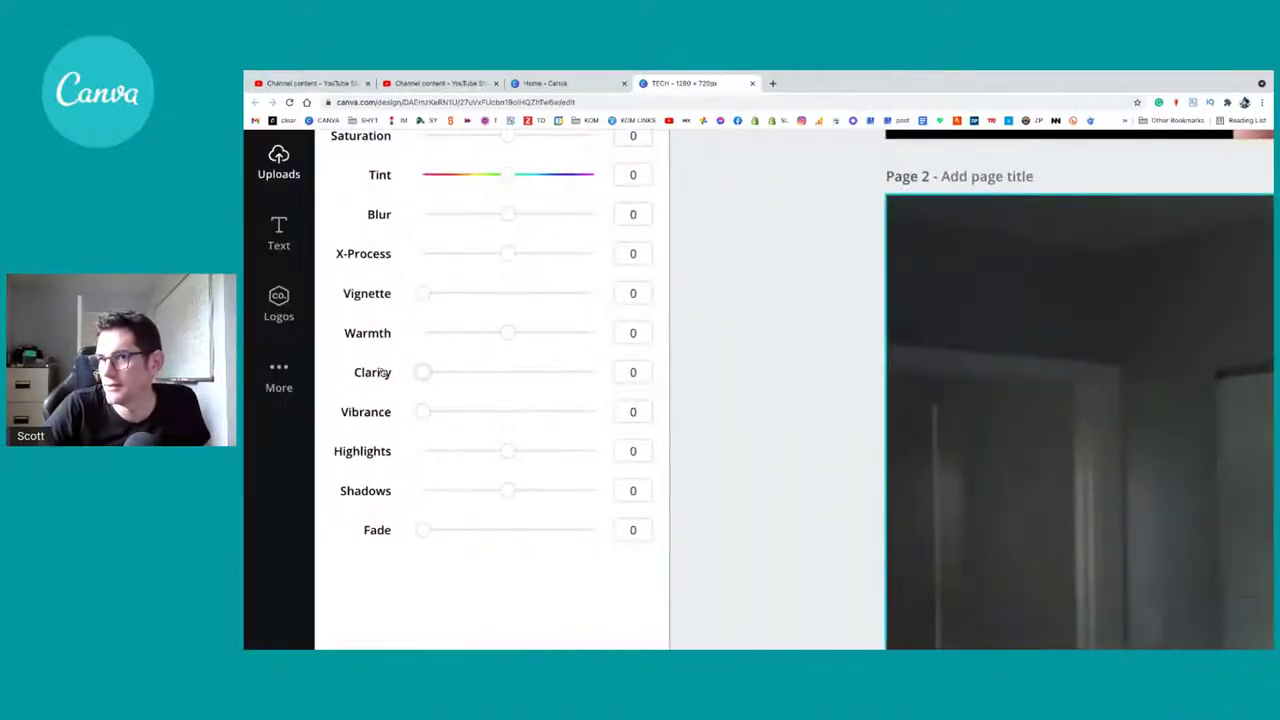
pyautogui.scroll(3, 426, 337)
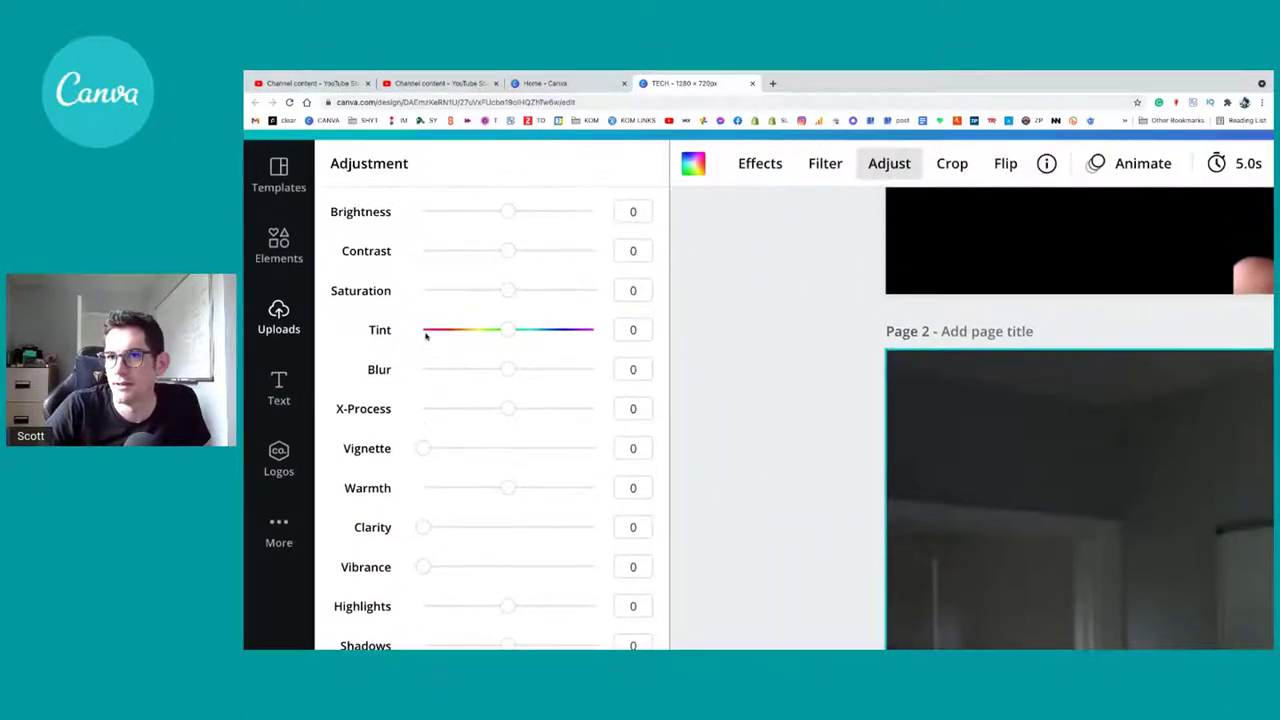
pyautogui.hotkey('ctrl', '-')
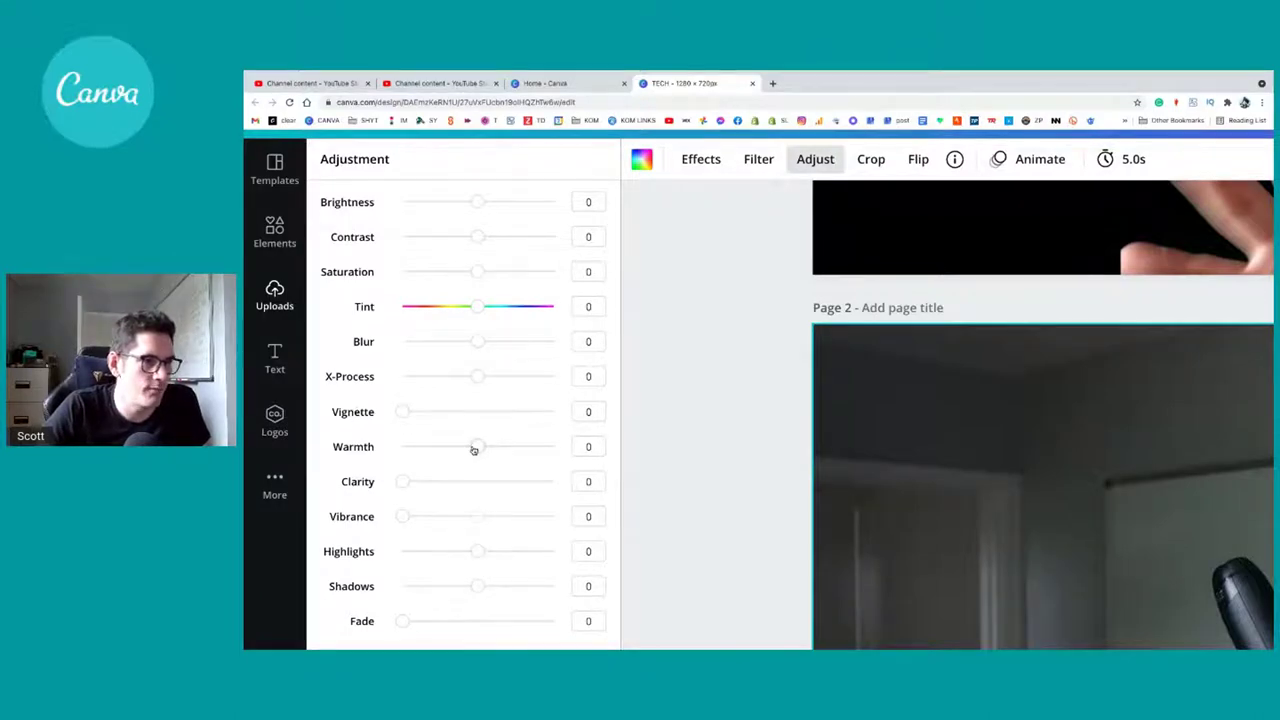
pyautogui.scroll(-1, 472, 451)
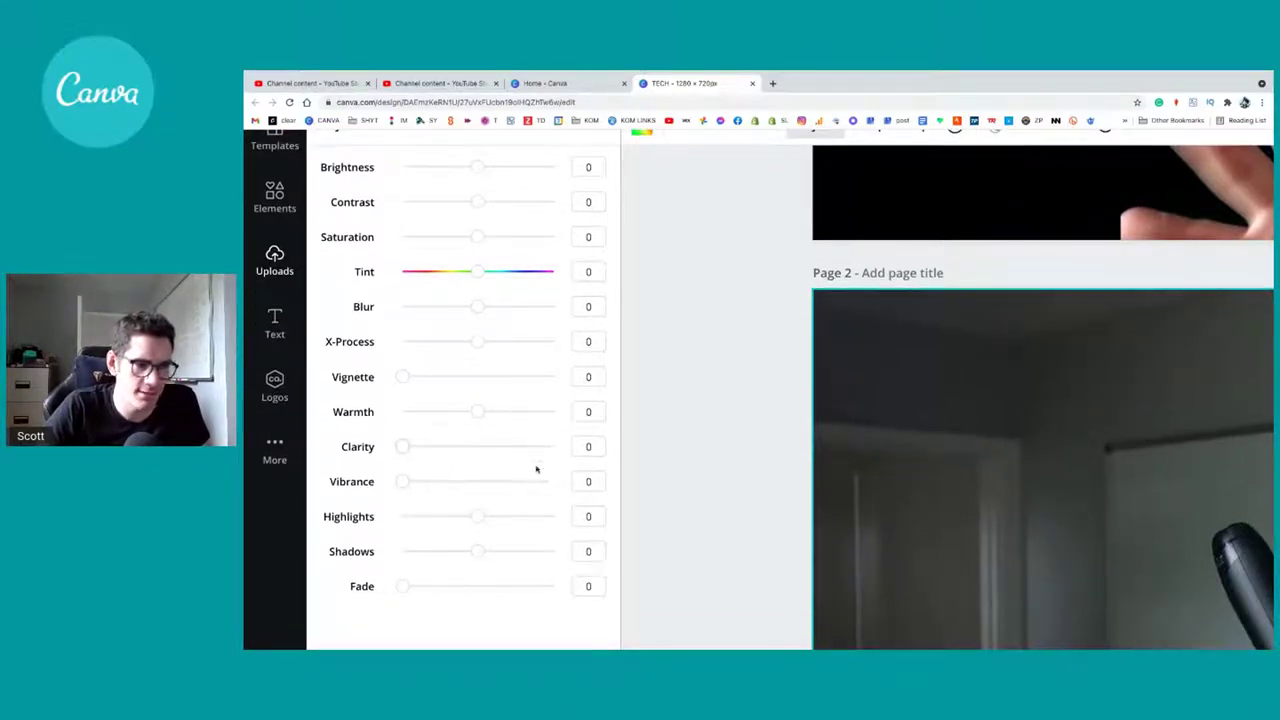
pyautogui.scroll(-2, 540, 536)
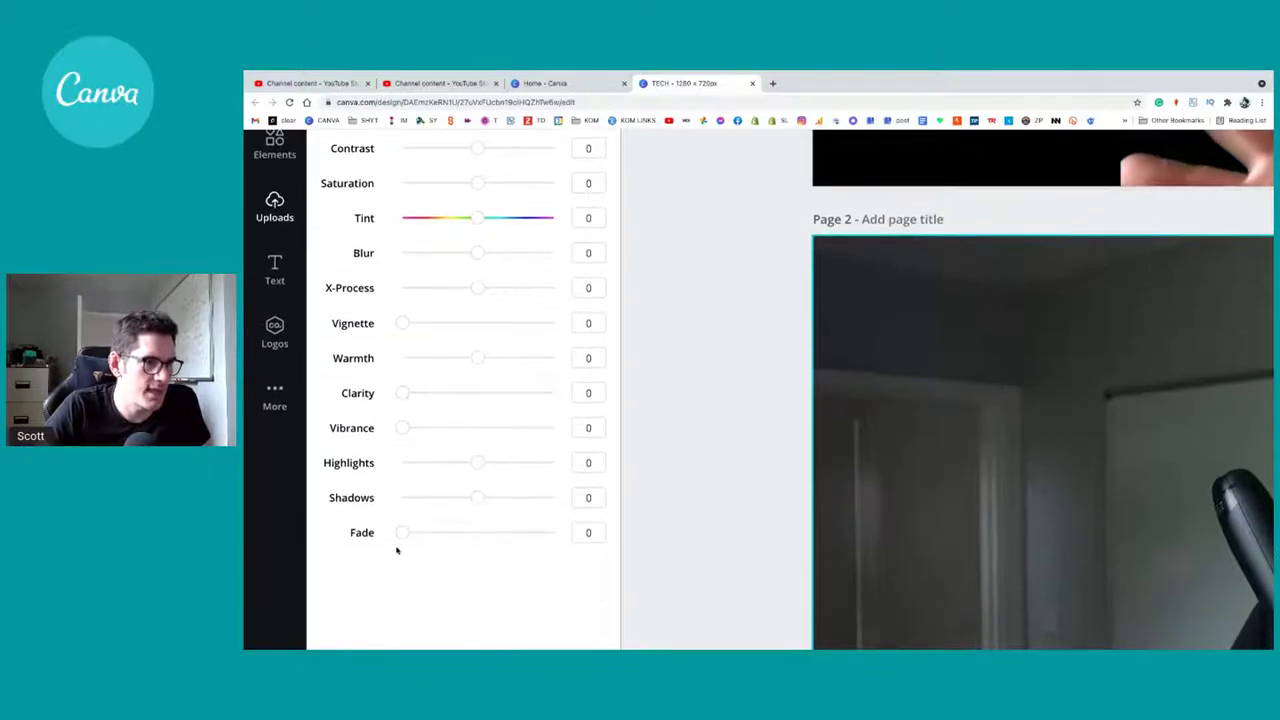
pyautogui.scroll(2, 466, 360)
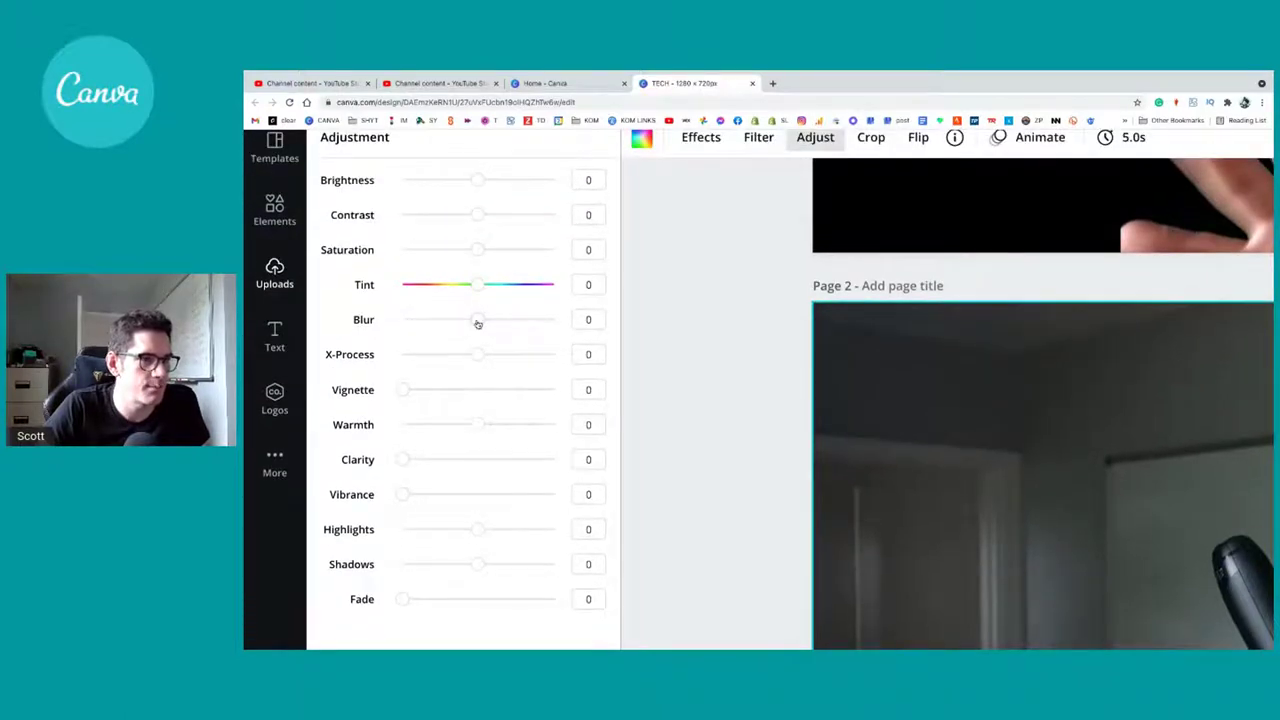
pyautogui.scroll(-6, 509, 491)
pyautogui.scroll(-1, 509, 476)
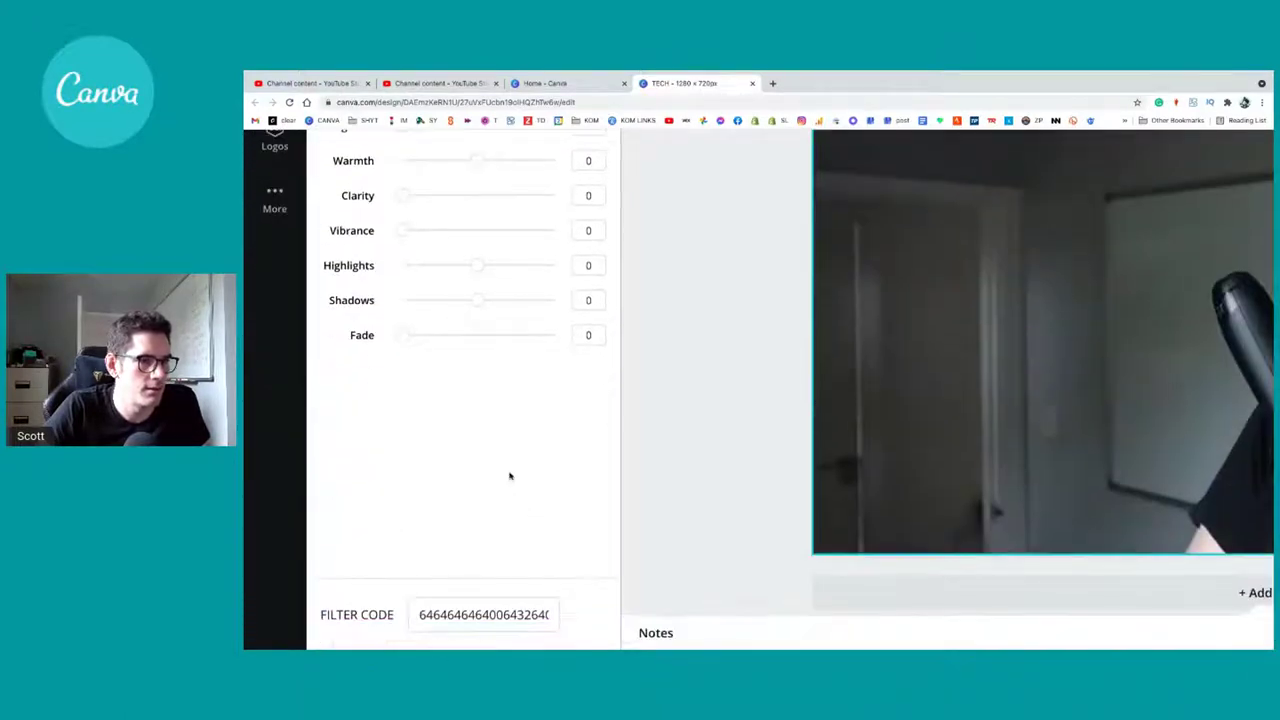
pyautogui.scroll(5, 510, 477)
pyautogui.hotkey('ctrl', '0')
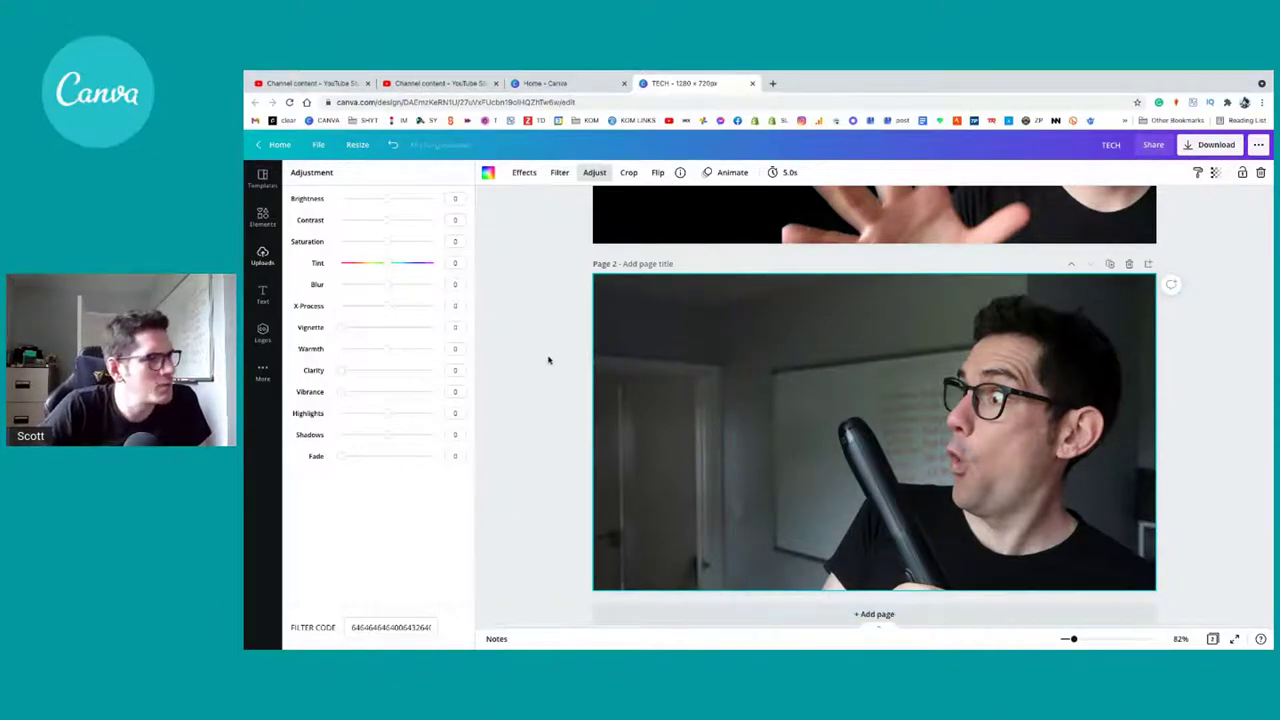
pyautogui.moveTo(825, 422); pyautogui.dragTo(968, 440)
pyautogui.moveTo(773, 426); pyautogui.dragTo(855, 424)
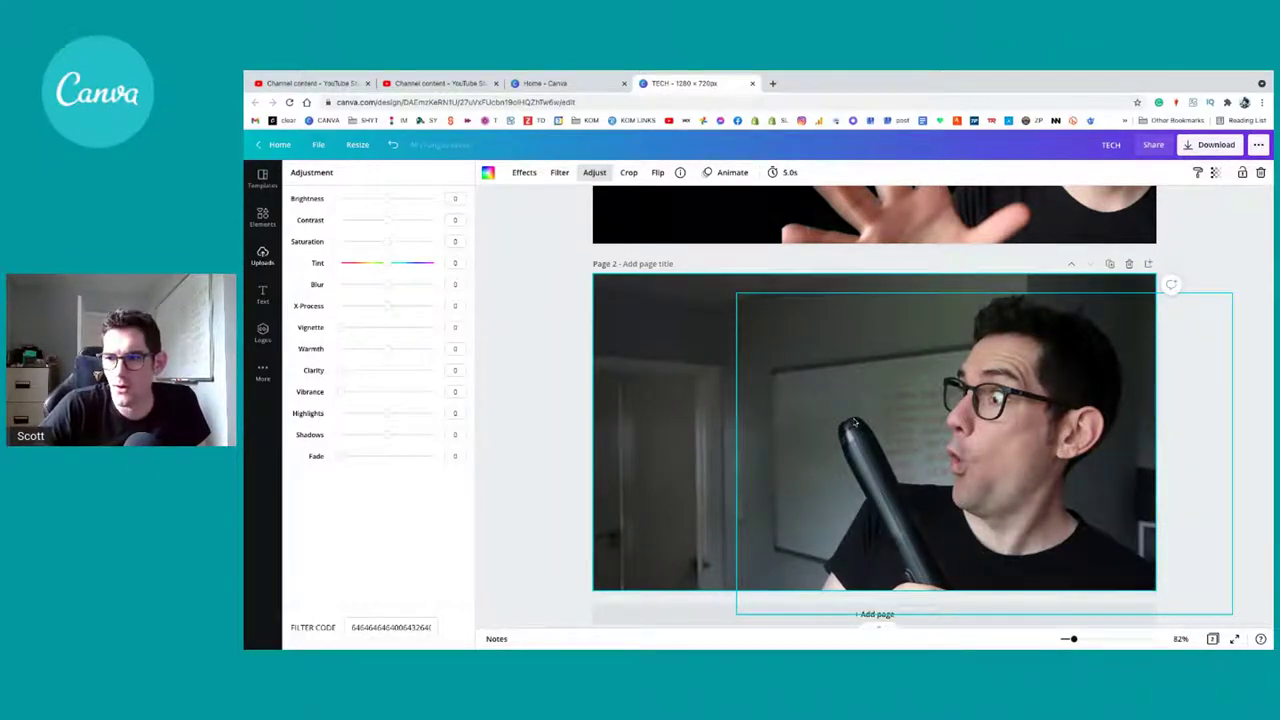
pyautogui.moveTo(855, 424); pyautogui.dragTo(855, 424)
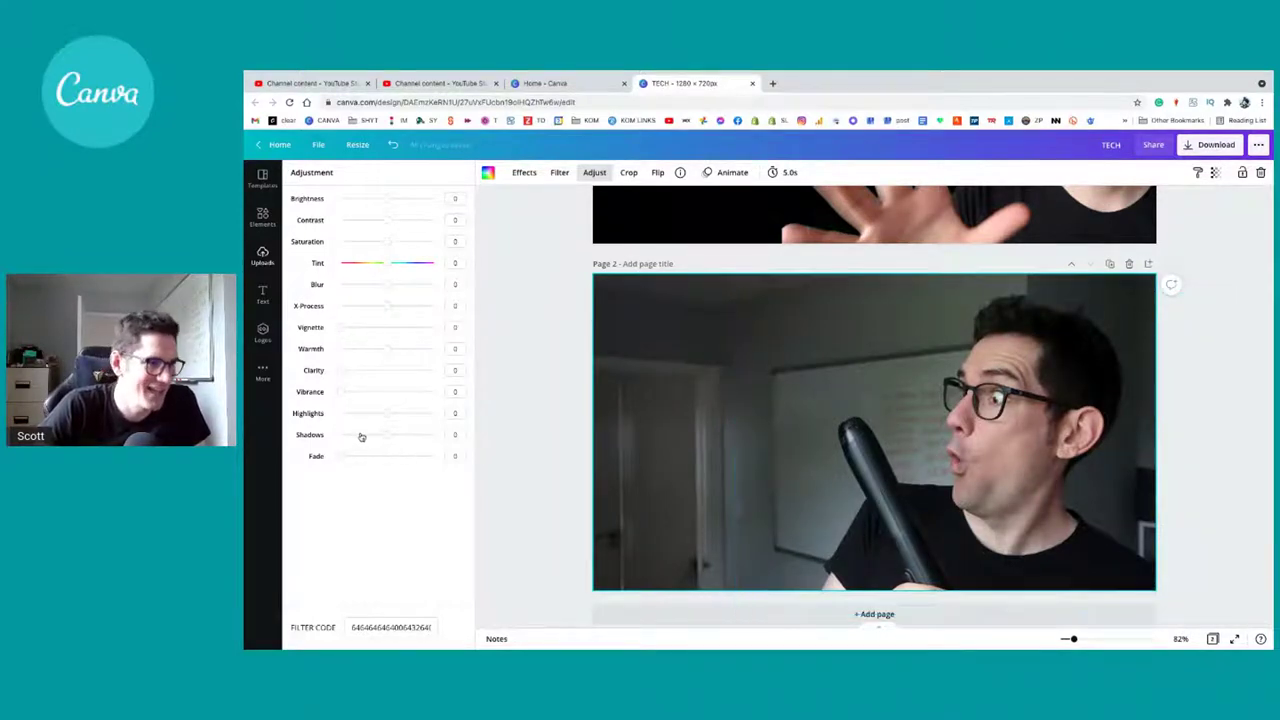
pyautogui.click(925, 521)
pyautogui.scroll(1, 832, 460)
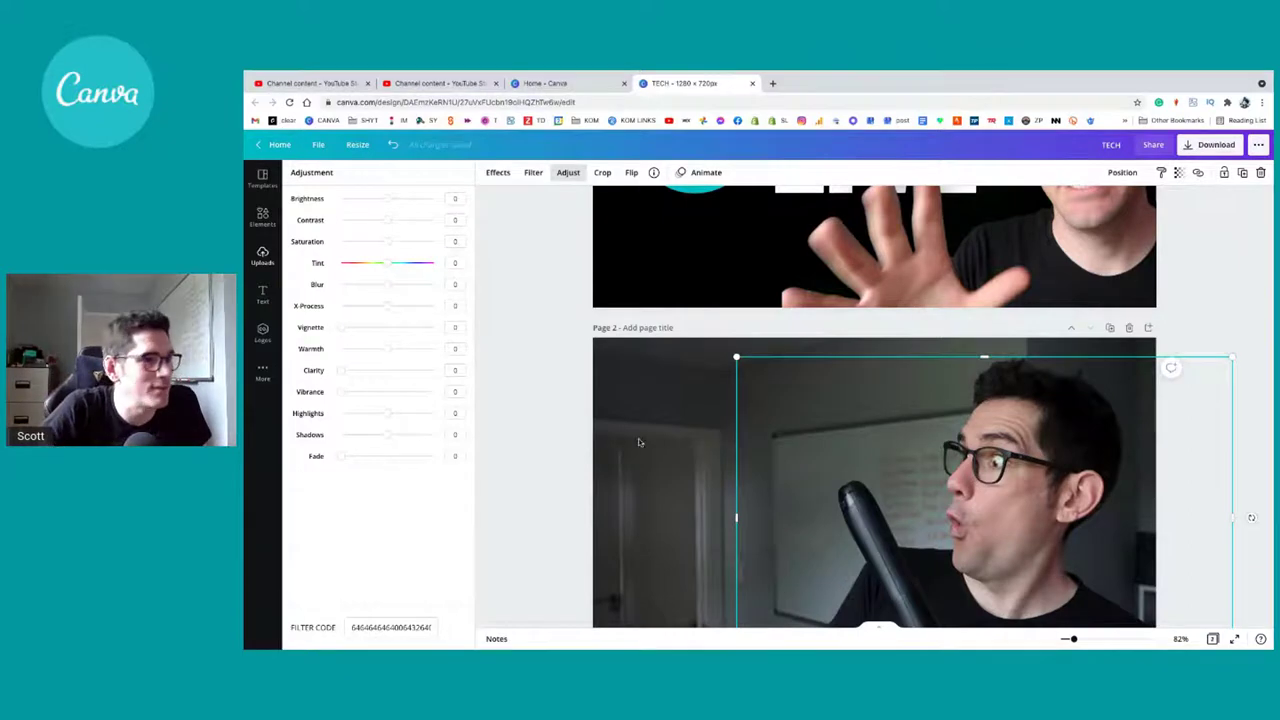
pyautogui.scroll(-1, 804, 468)
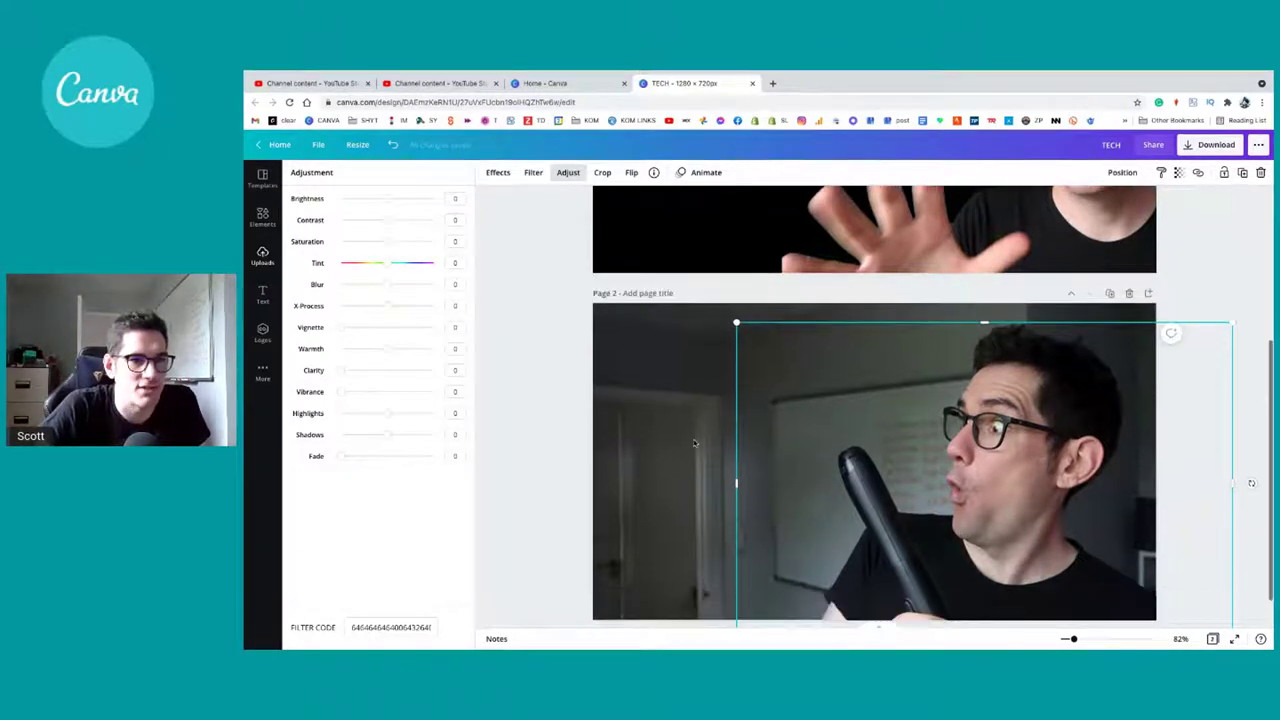
pyautogui.press('Escape')
pyautogui.click(698, 447)
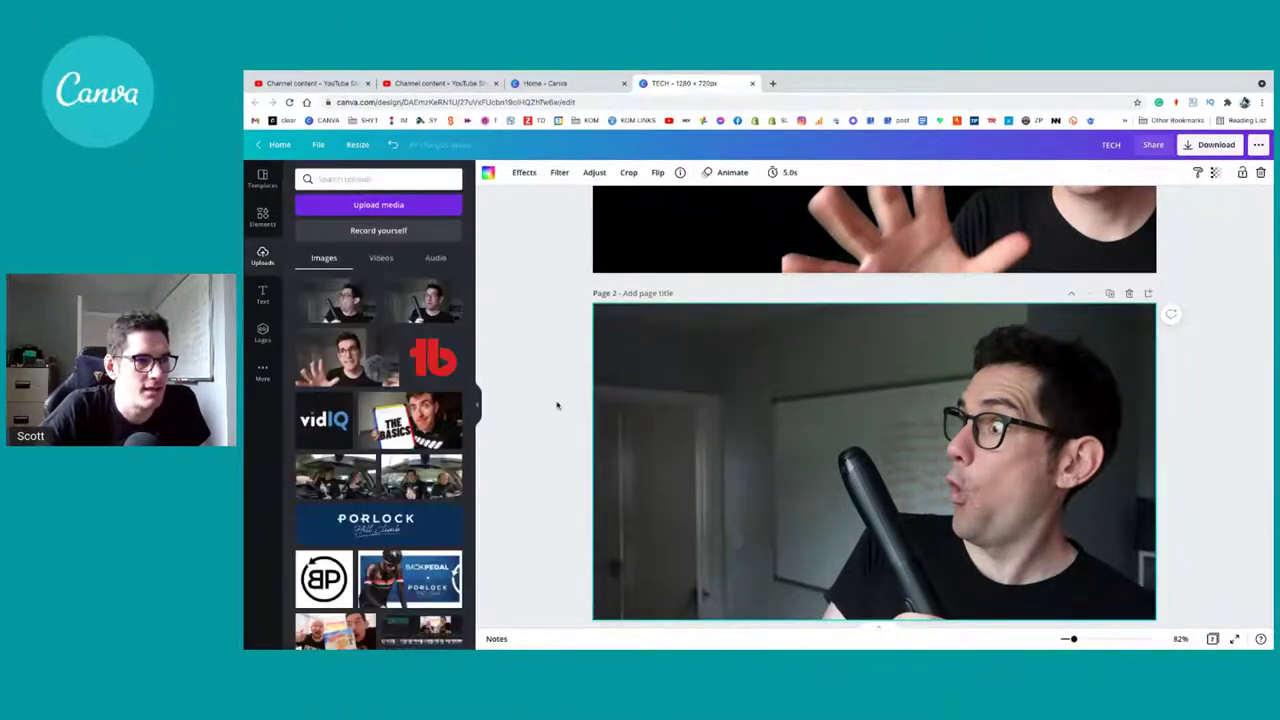
pyautogui.click(560, 240)
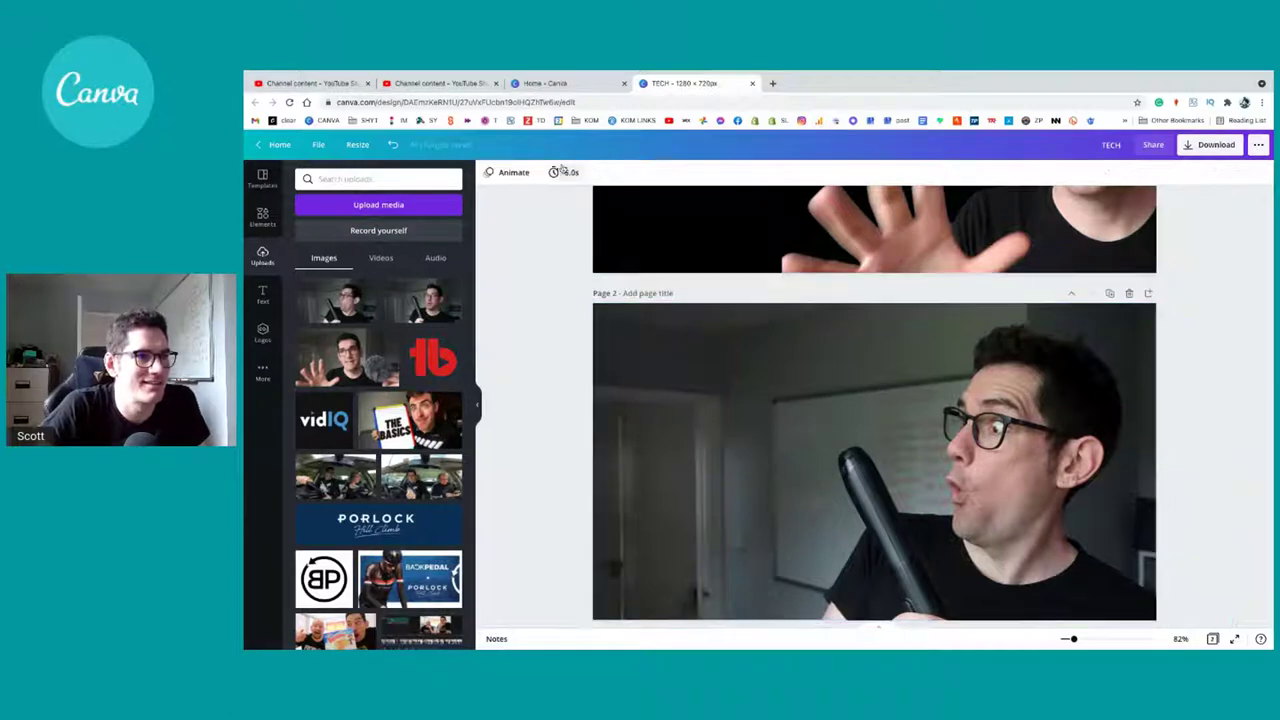
# Step: Adjust page 2's background image to Vignette 64, Vibrance 16, Highlights 100 and Shadows -19, leaving Clarity and Fade at 0
pyautogui.click(614, 317)
pyautogui.click(593, 172)
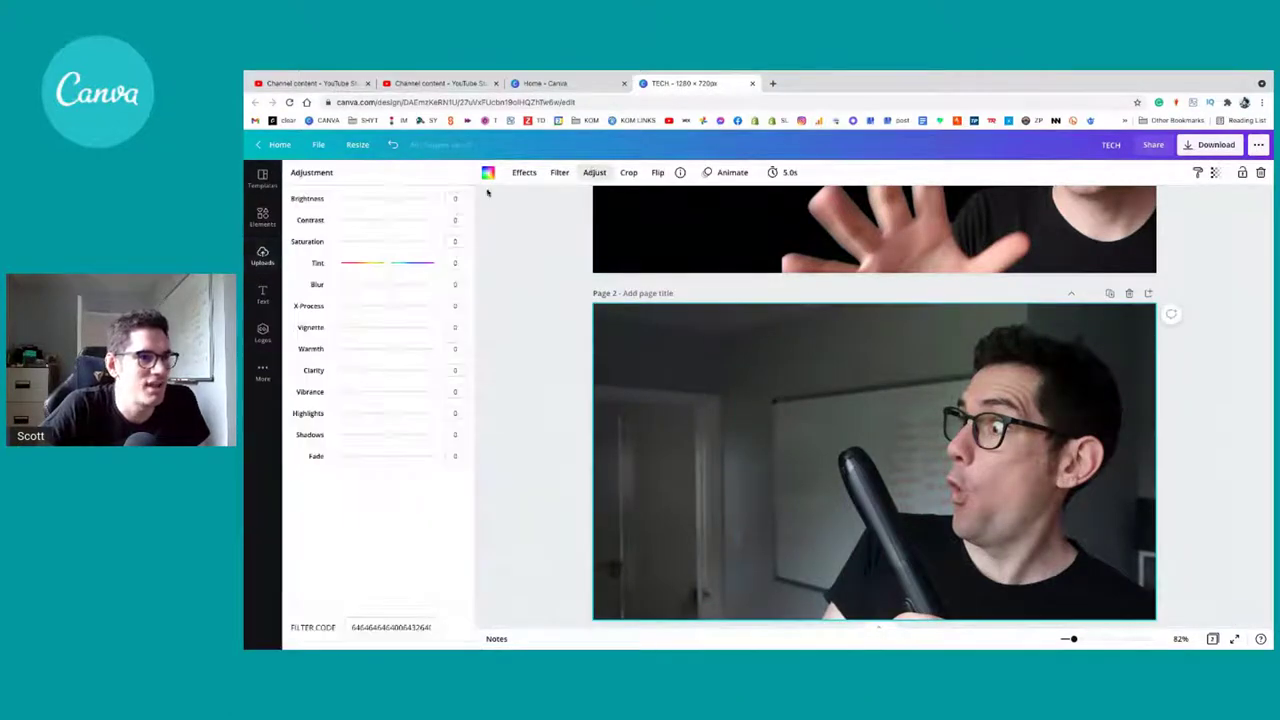
pyautogui.moveTo(346, 326); pyautogui.dragTo(402, 328)
pyautogui.moveTo(346, 396); pyautogui.dragTo(244, 460)
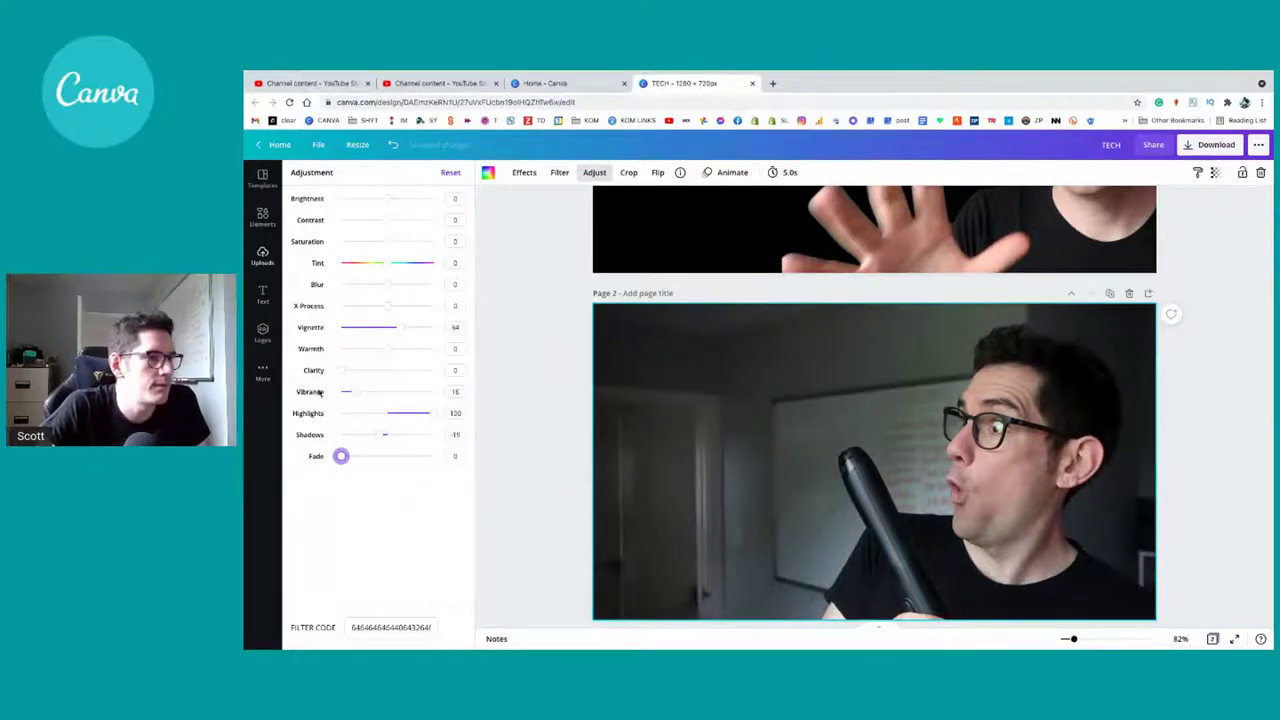
pyautogui.moveTo(342, 374)
pyautogui.mouseDown()
pyautogui.moveTo(508, 377)
pyautogui.moveTo(330, 362)
pyautogui.moveTo(458, 381)
pyautogui.moveTo(322, 377)
pyautogui.mouseUp()
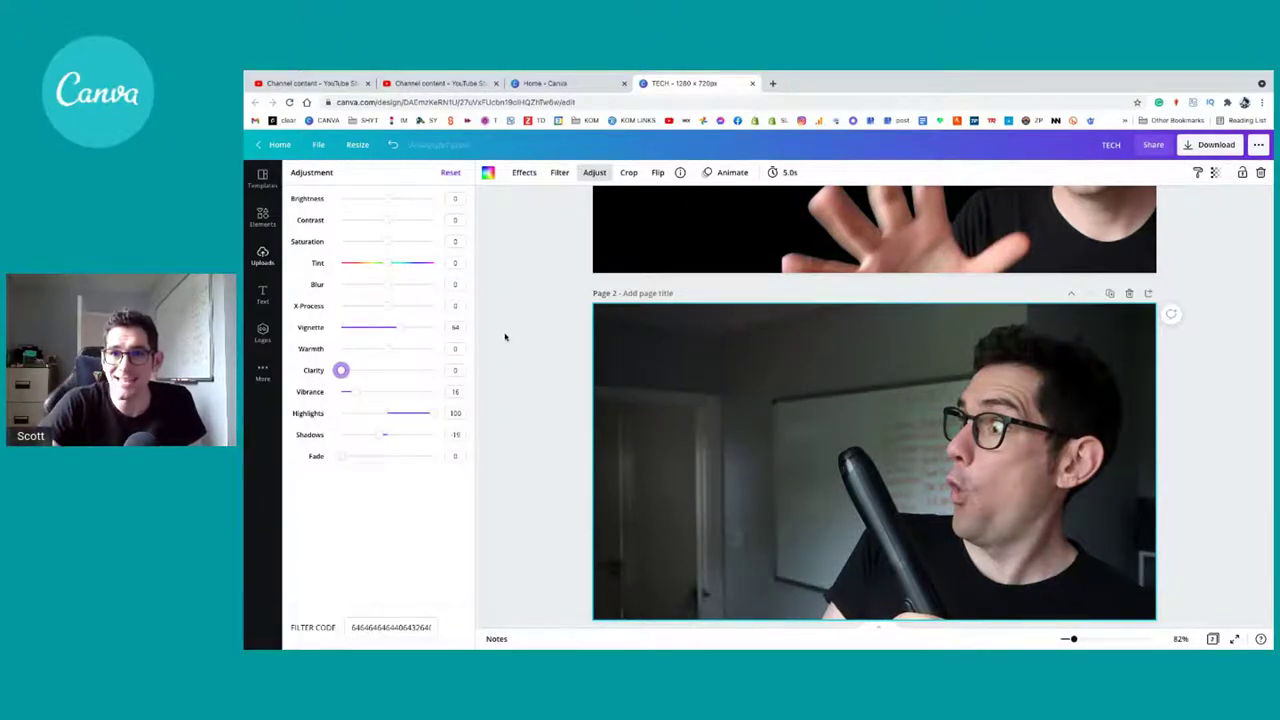
# Step: Compare the cutout and darkened background on page 2 with the Canva LIVE thumbnail above
pyautogui.scroll(3, 505, 337)
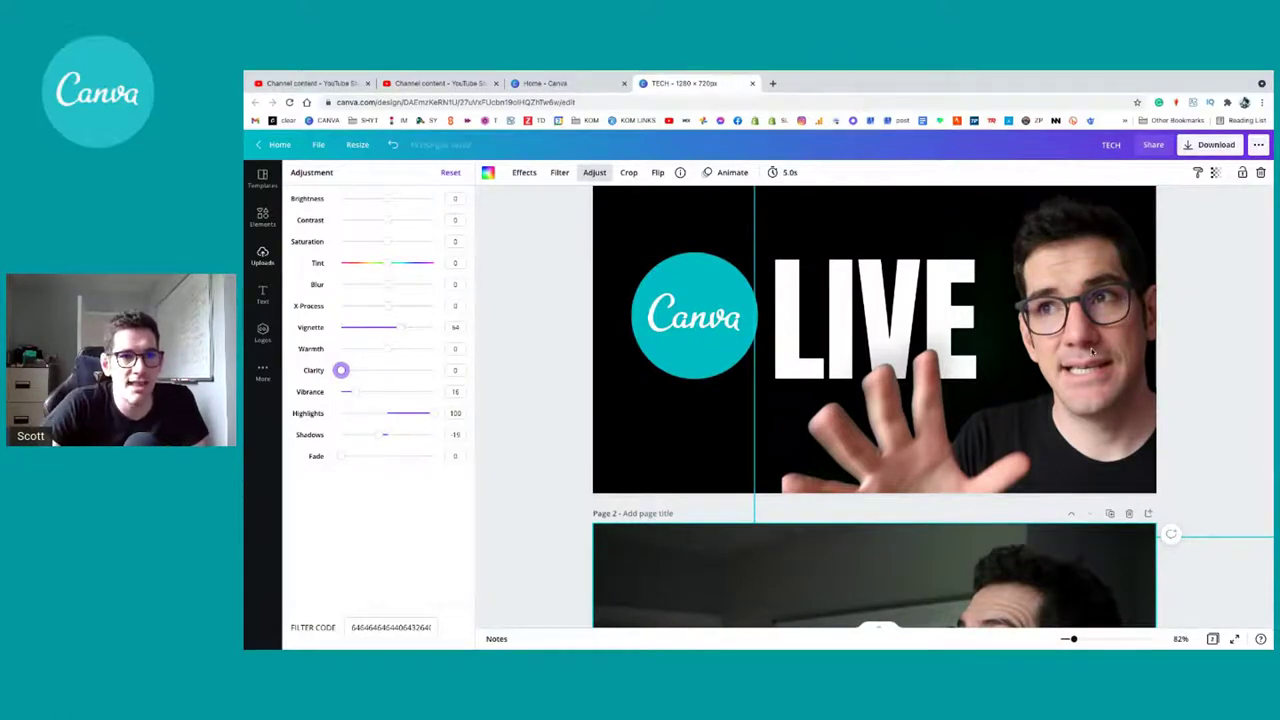
pyautogui.click(1073, 556)
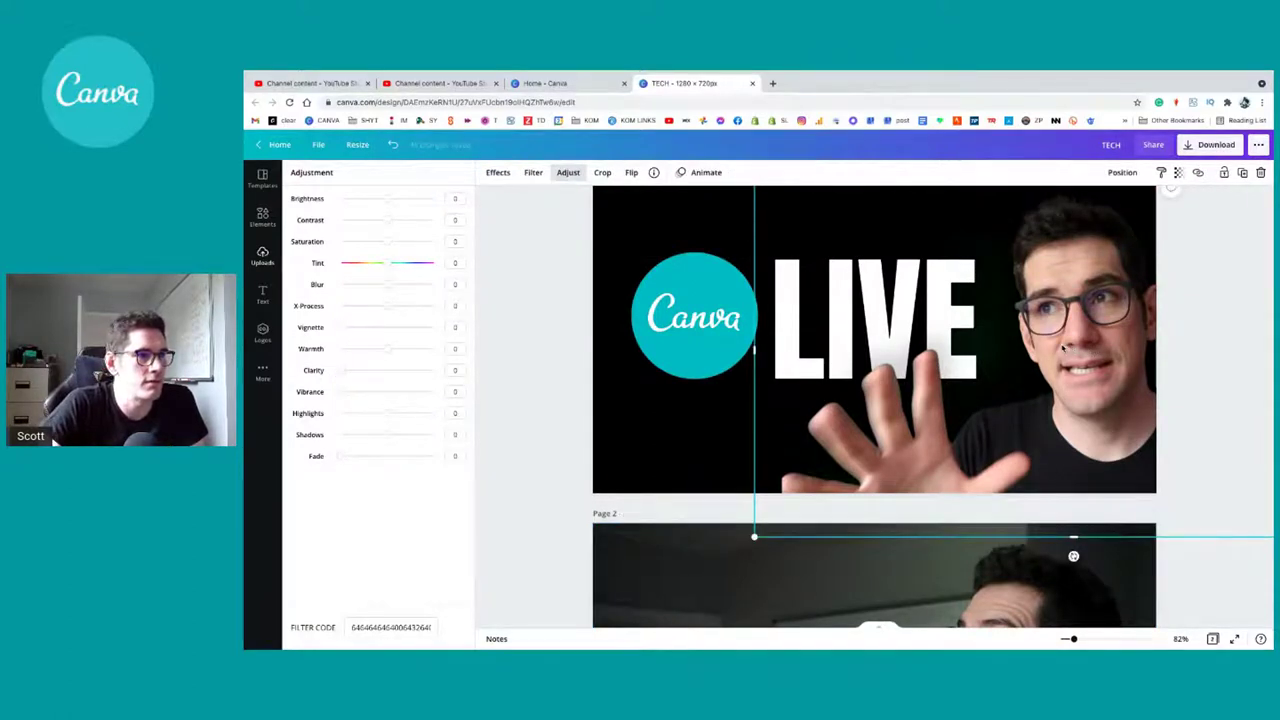
pyautogui.scroll(-4, 907, 449)
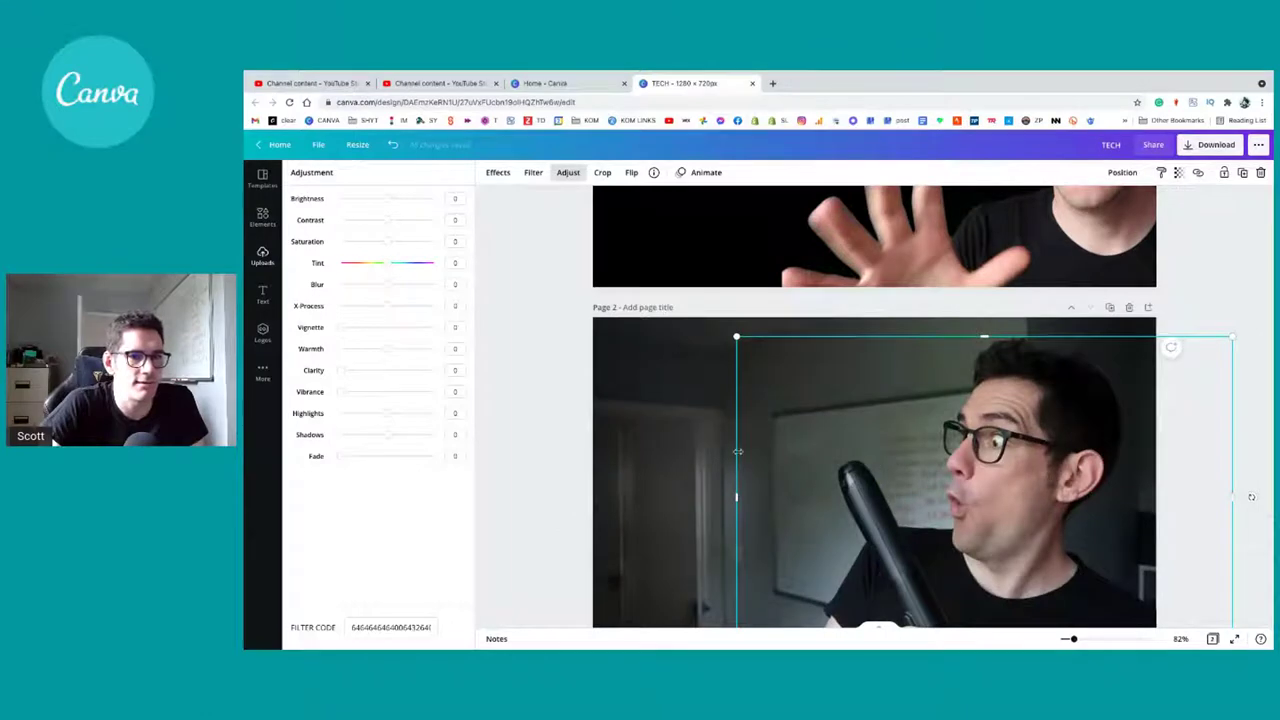
pyautogui.scroll(1, 737, 450)
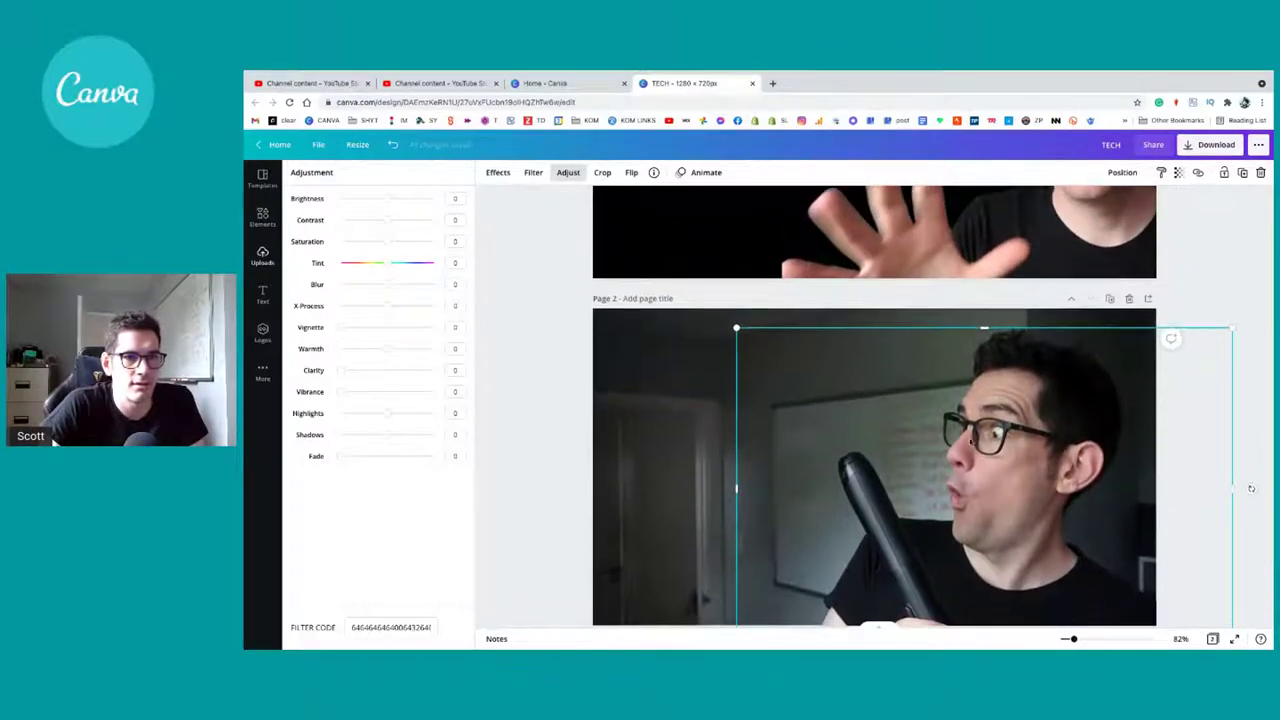
pyautogui.scroll(-1, 899, 468)
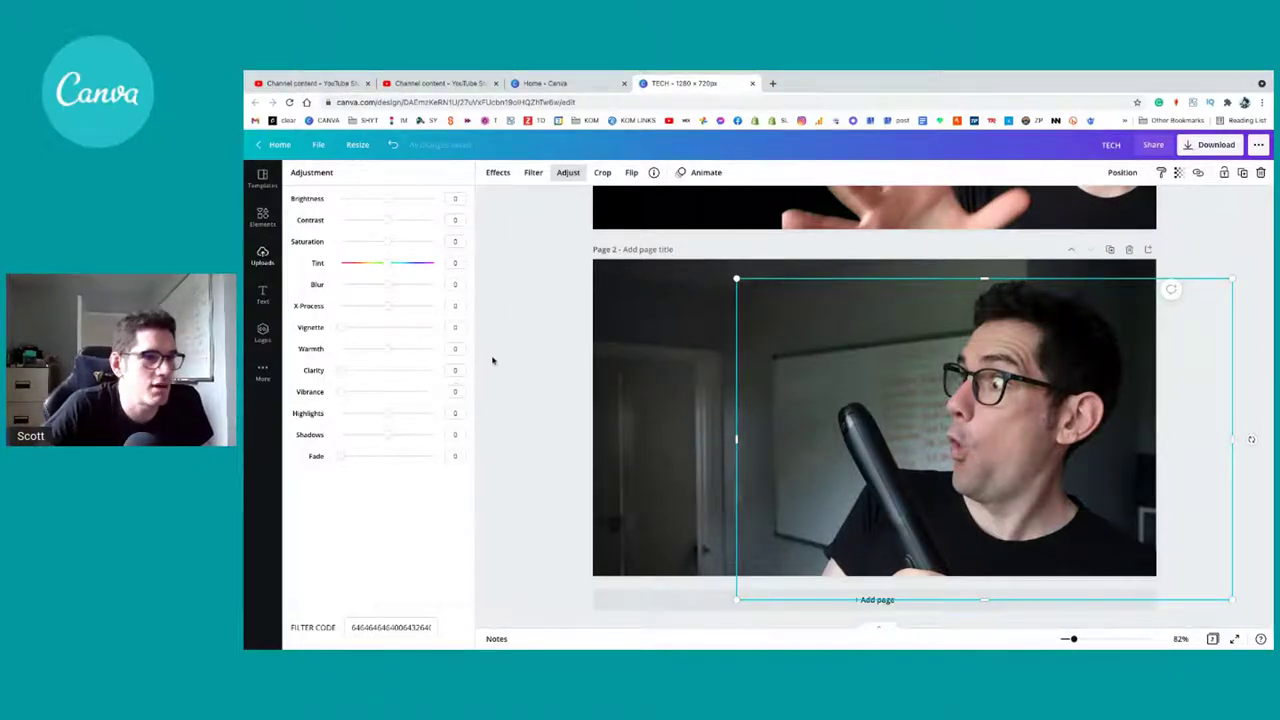
# Step: Set the Blur of page 2's background image to 4
pyautogui.click(988, 467)
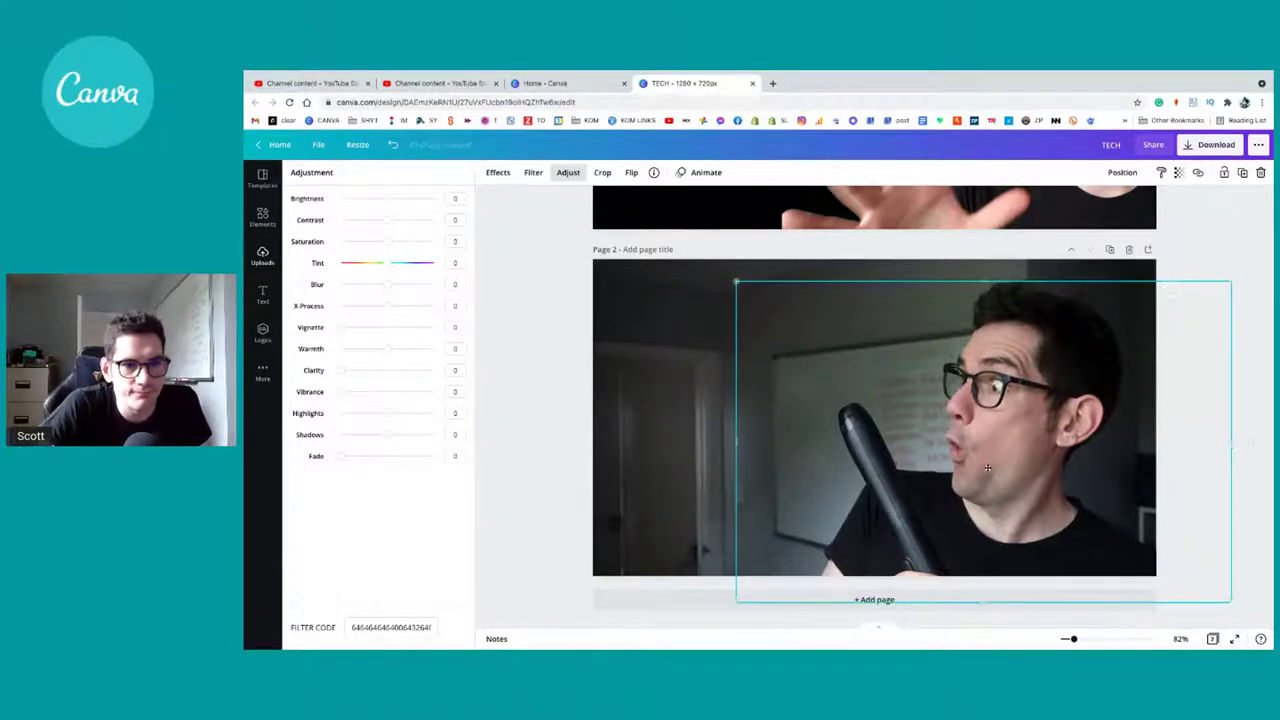
pyautogui.doubleClick(666, 342)
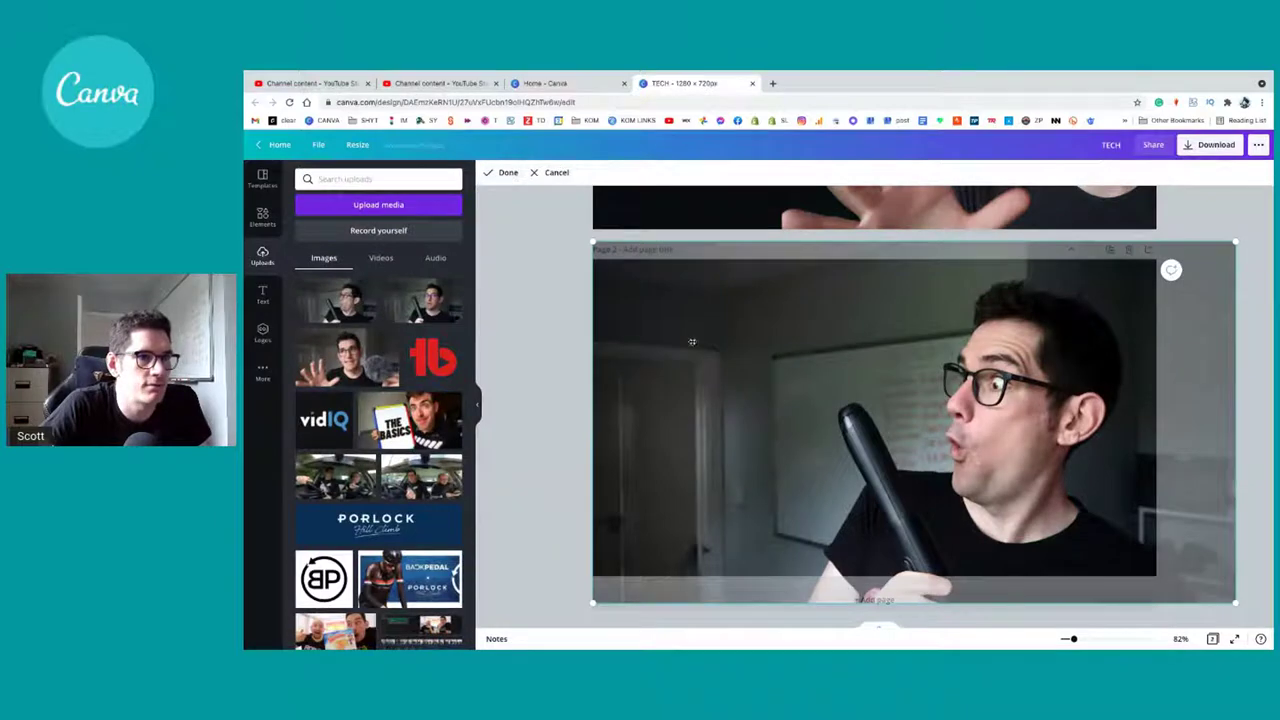
pyautogui.click(541, 360)
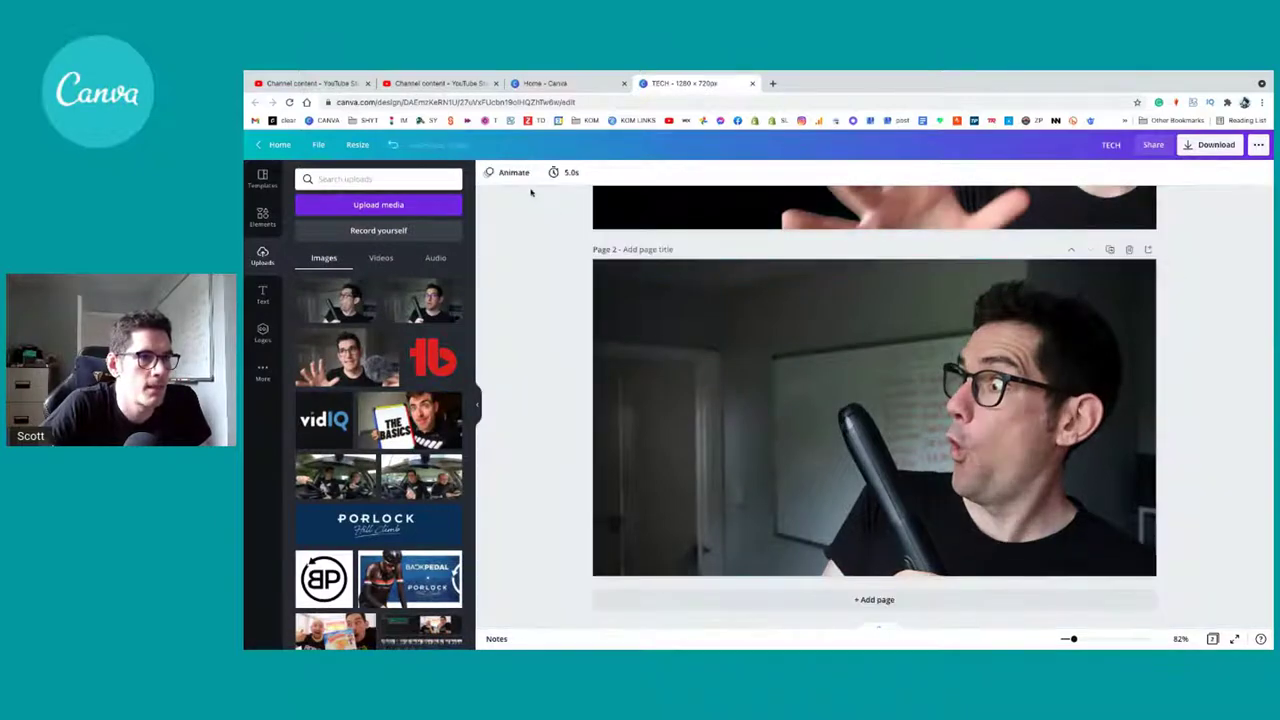
pyautogui.click(590, 173)
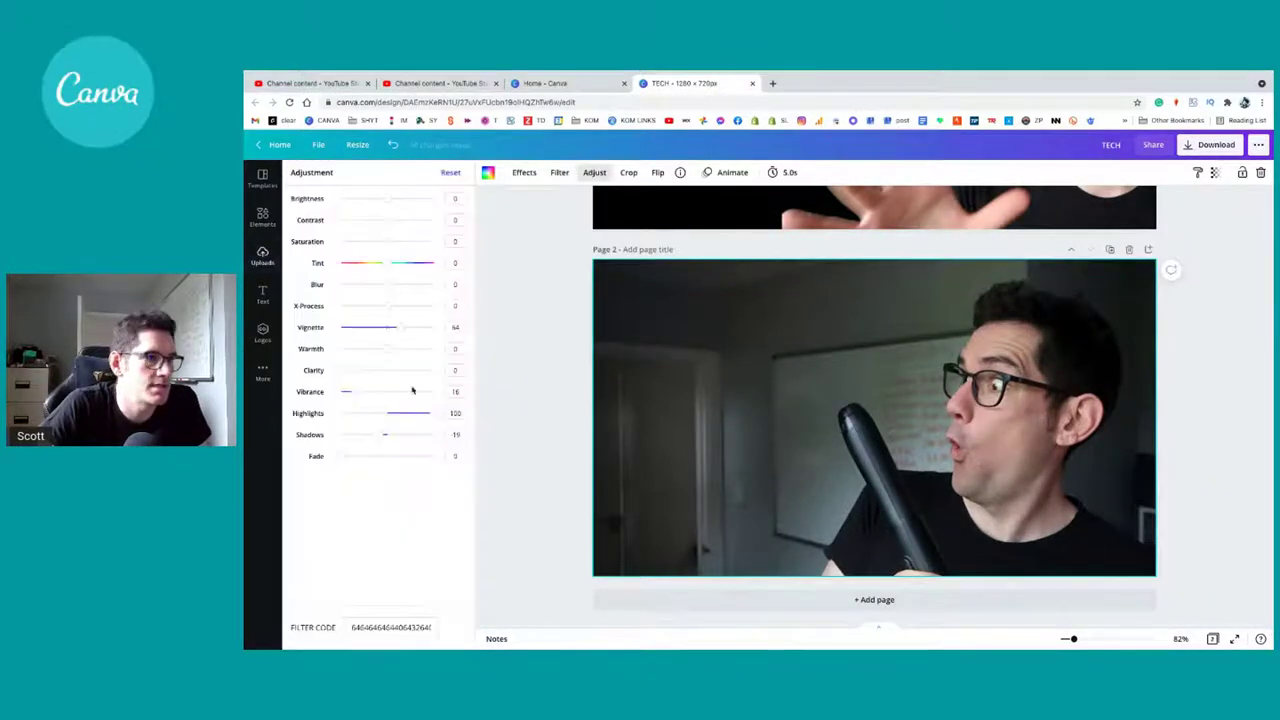
pyautogui.moveTo(386, 285); pyautogui.dragTo(390, 331)
# Step: Adjust the man's cutout on page 2 to Warmth 23, Saturation 24, Contrast 2 and Clarity 50
pyautogui.click(1023, 444)
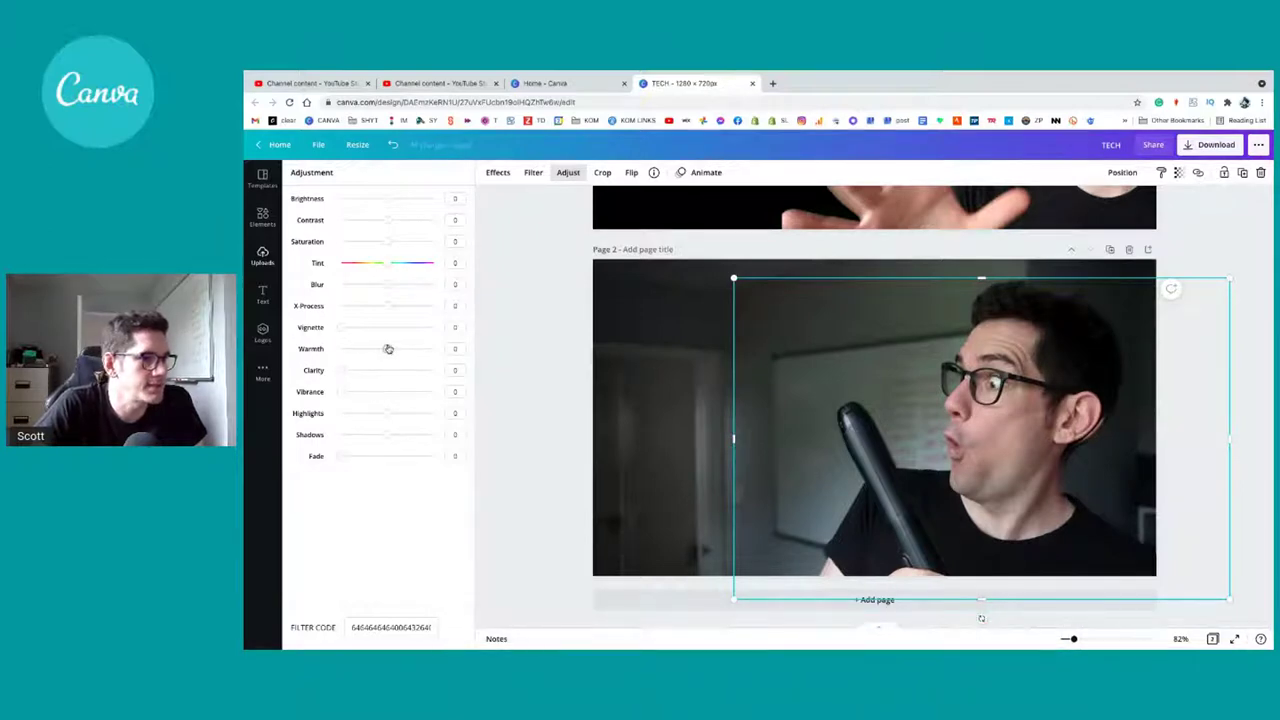
pyautogui.moveTo(386, 349)
pyautogui.mouseDown()
pyautogui.moveTo(349, 348)
pyautogui.moveTo(397, 348)
pyautogui.mouseUp()
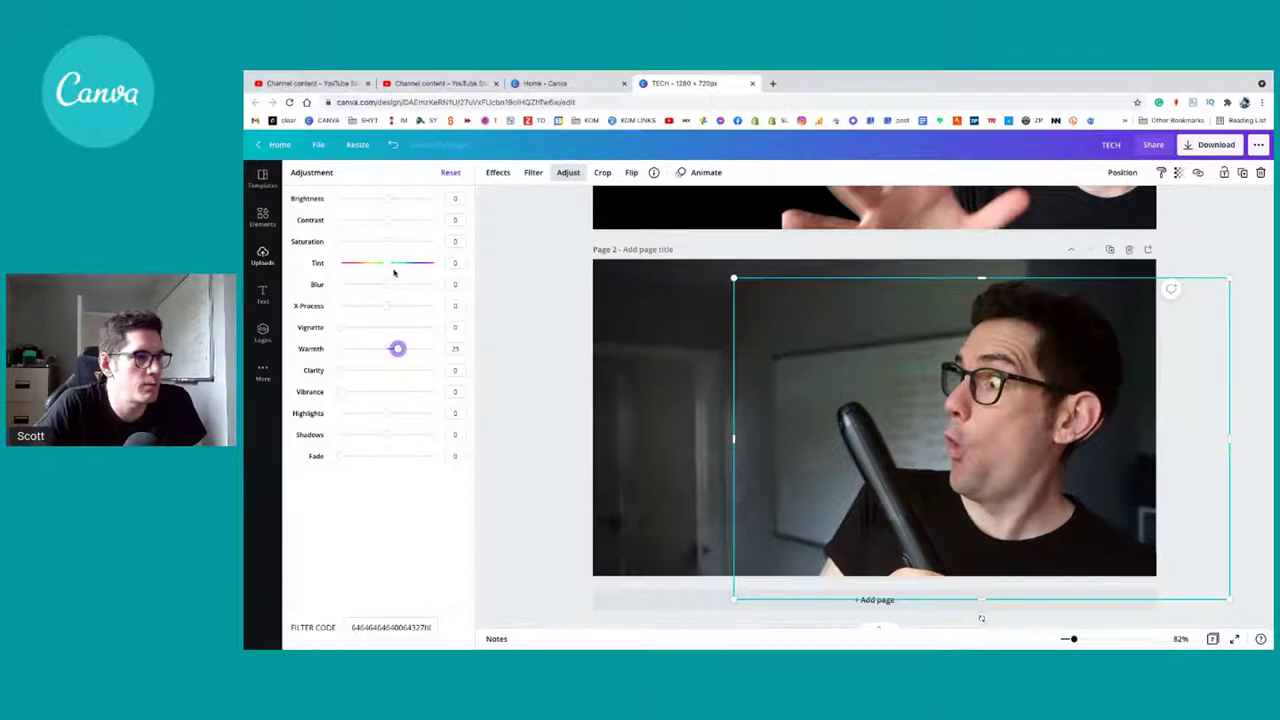
pyautogui.moveTo(386, 244); pyautogui.dragTo(395, 243)
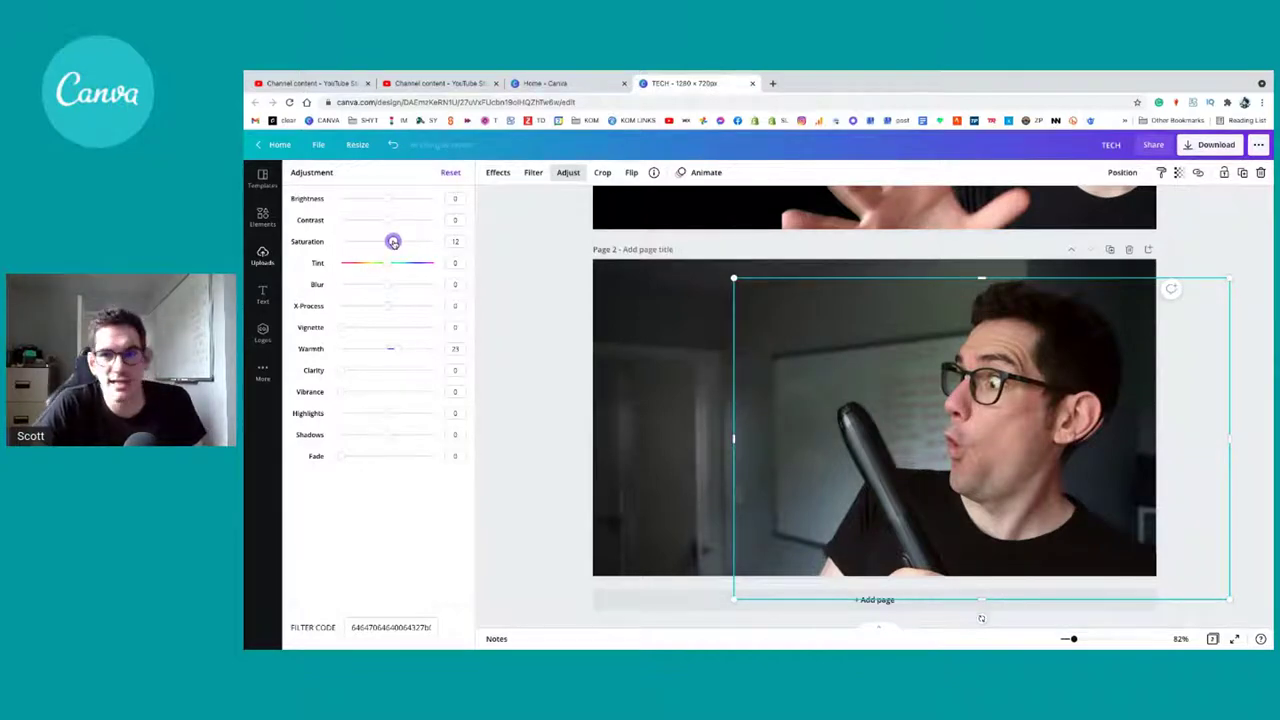
pyautogui.moveTo(393, 243); pyautogui.dragTo(393, 243)
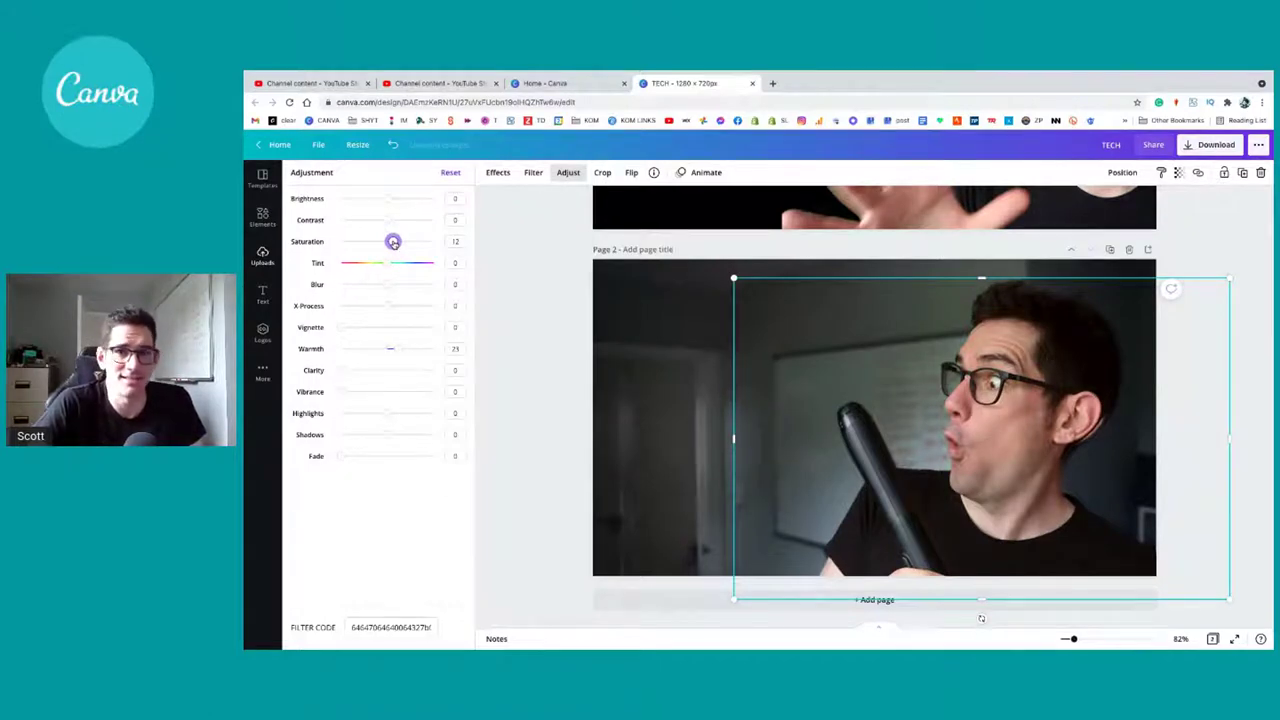
pyautogui.moveTo(393, 243); pyautogui.dragTo(394, 244)
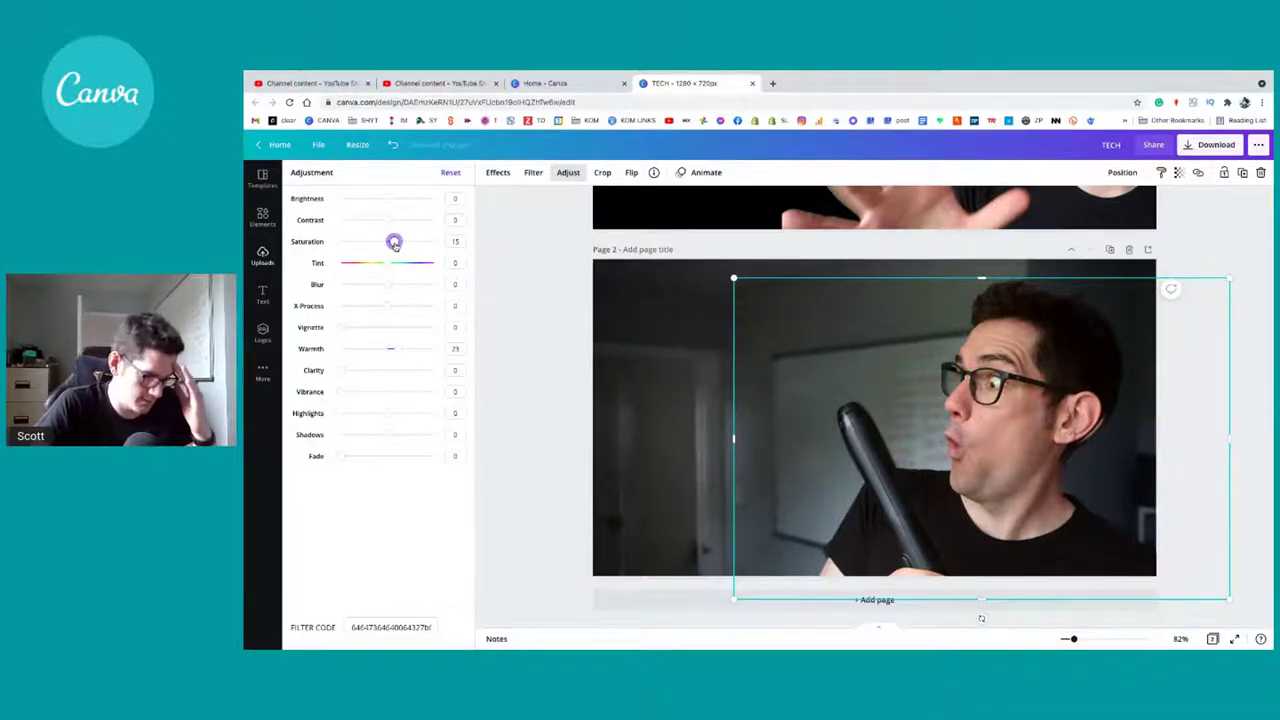
pyautogui.moveTo(400, 243); pyautogui.dragTo(389, 220)
pyautogui.moveTo(343, 371); pyautogui.dragTo(387, 371)
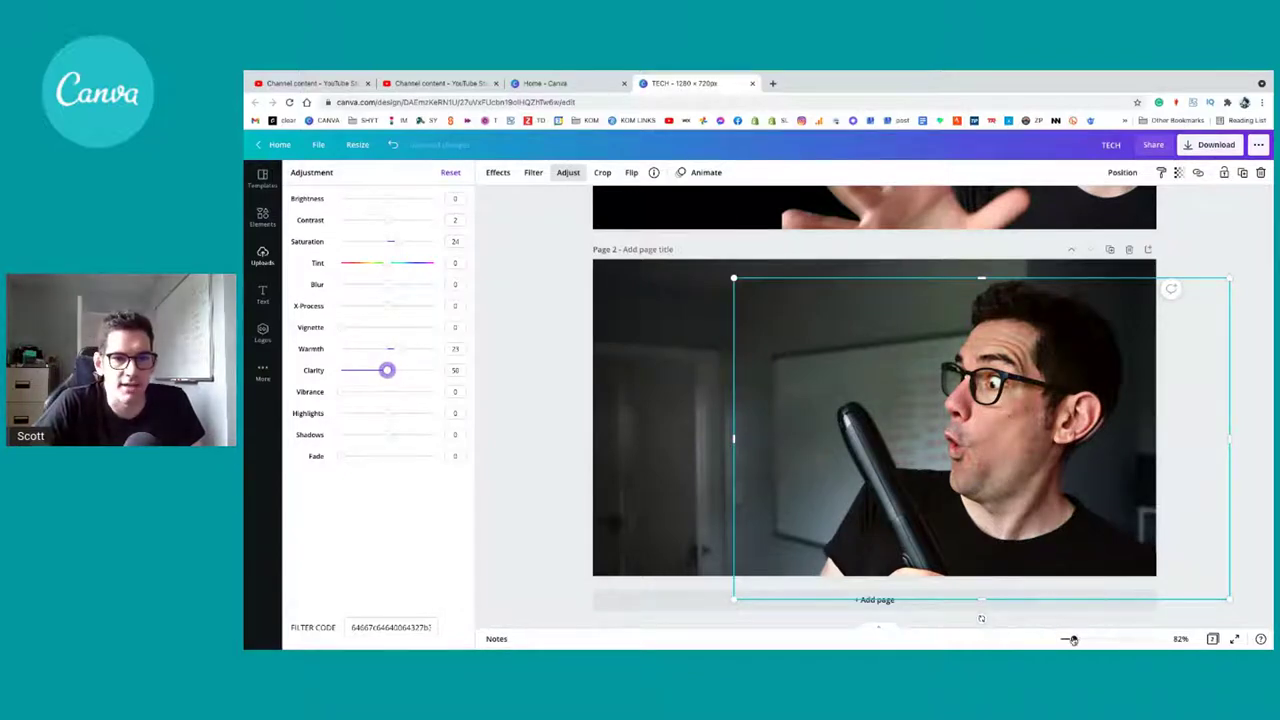
# Step: Set the cutout's Shadows to 41, Highlights to 38 and Vibrance to 9, judging it against the Canva LIVE thumbnail above
pyautogui.moveTo(1072, 640); pyautogui.dragTo(1069, 639)
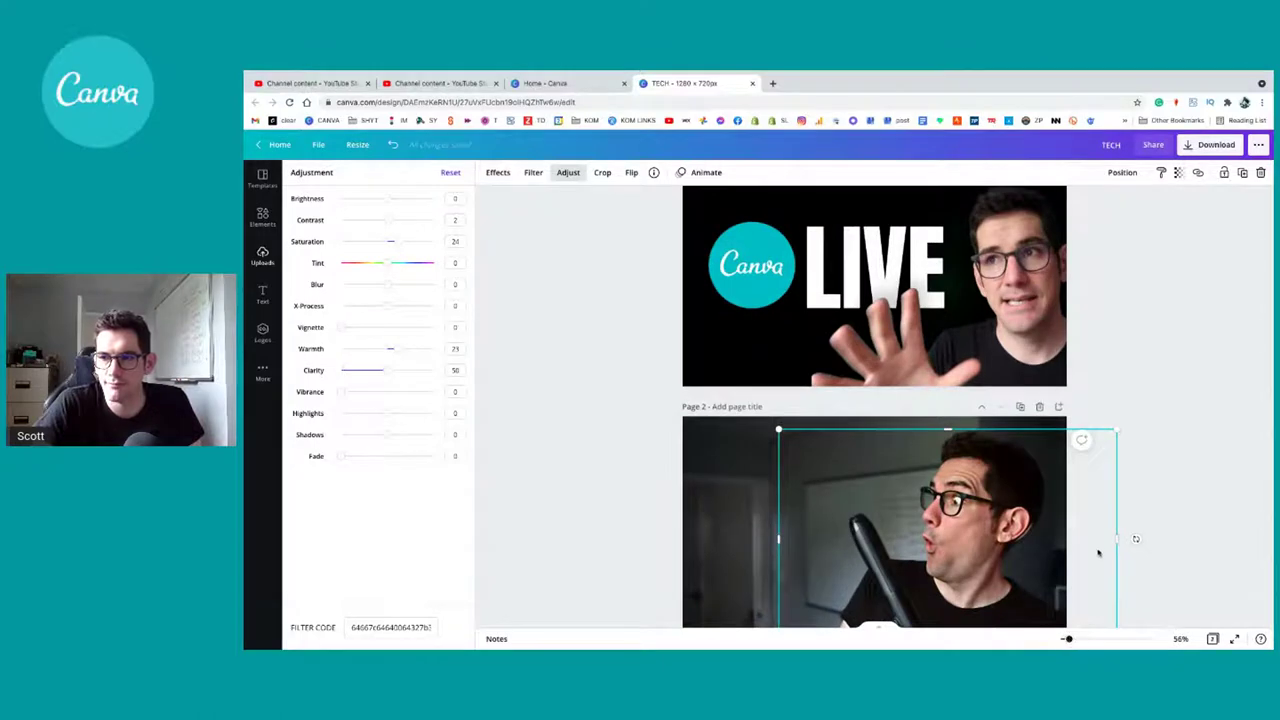
pyautogui.scroll(-1, 750, 492)
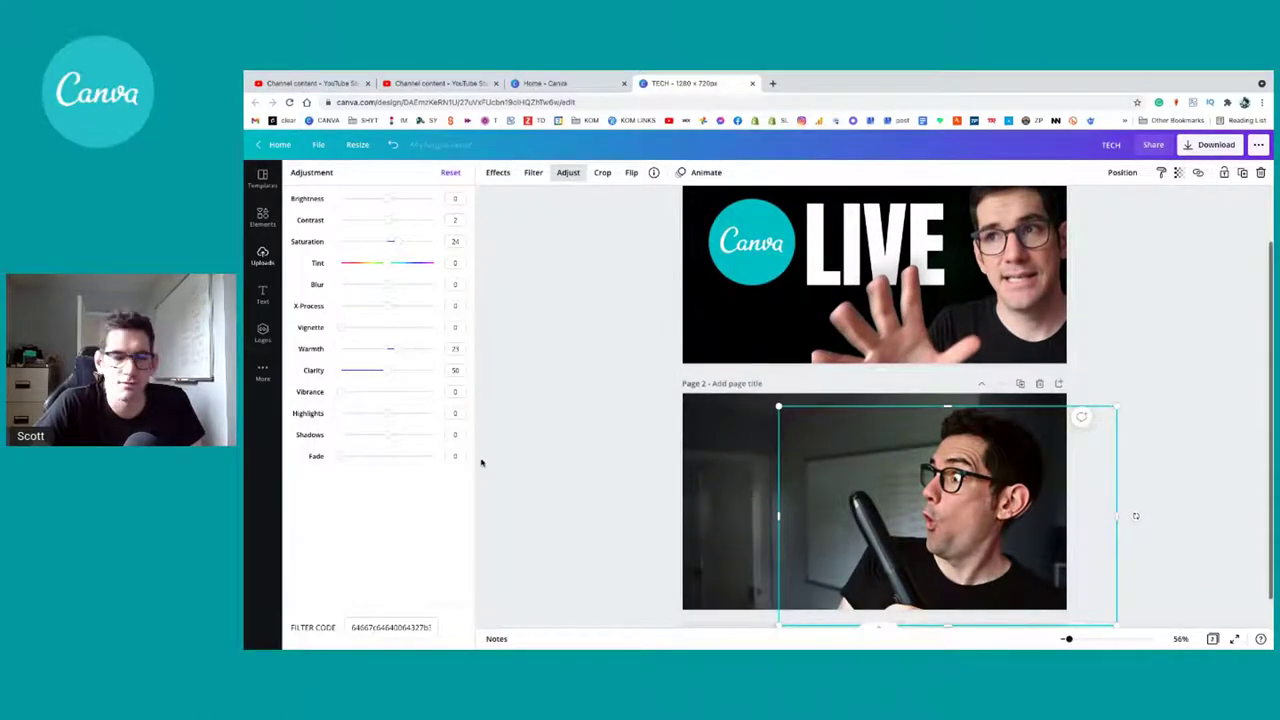
pyautogui.scroll(-1, 704, 457)
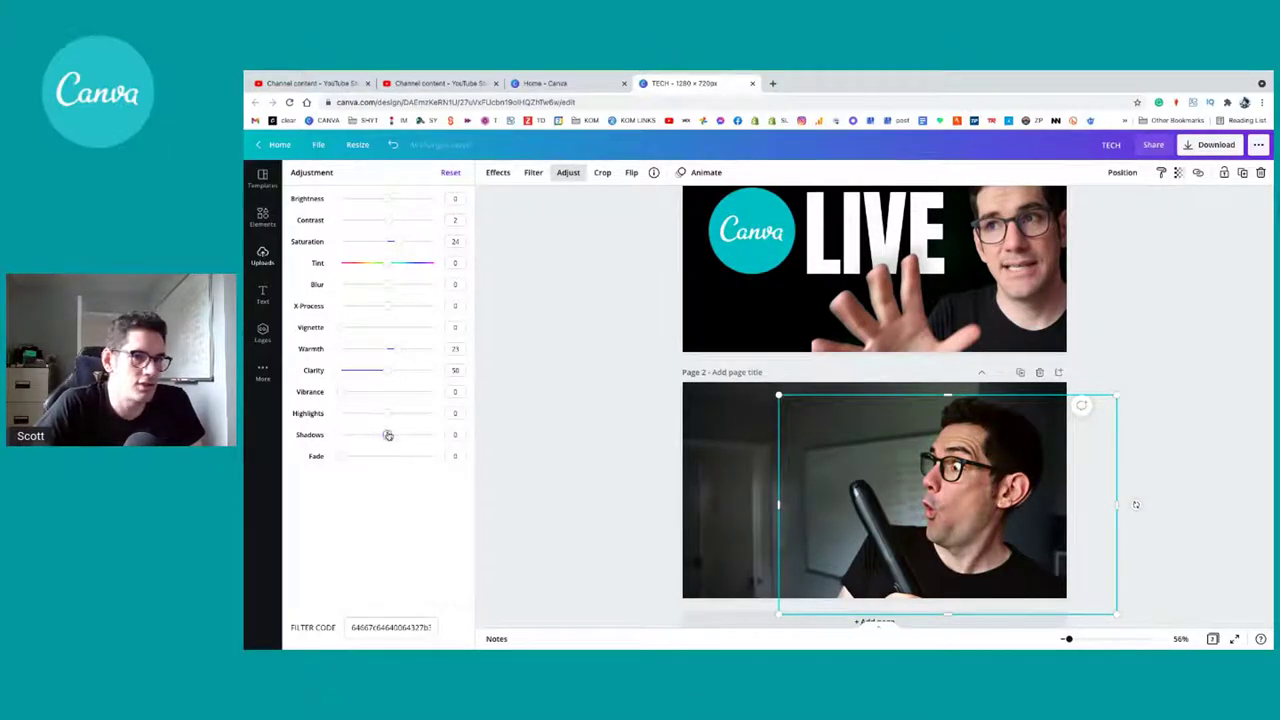
pyautogui.moveTo(389, 434)
pyautogui.mouseDown()
pyautogui.moveTo(447, 435)
pyautogui.moveTo(341, 436)
pyautogui.moveTo(456, 443)
pyautogui.moveTo(397, 436)
pyautogui.moveTo(436, 420)
pyautogui.moveTo(405, 420)
pyautogui.mouseUp()
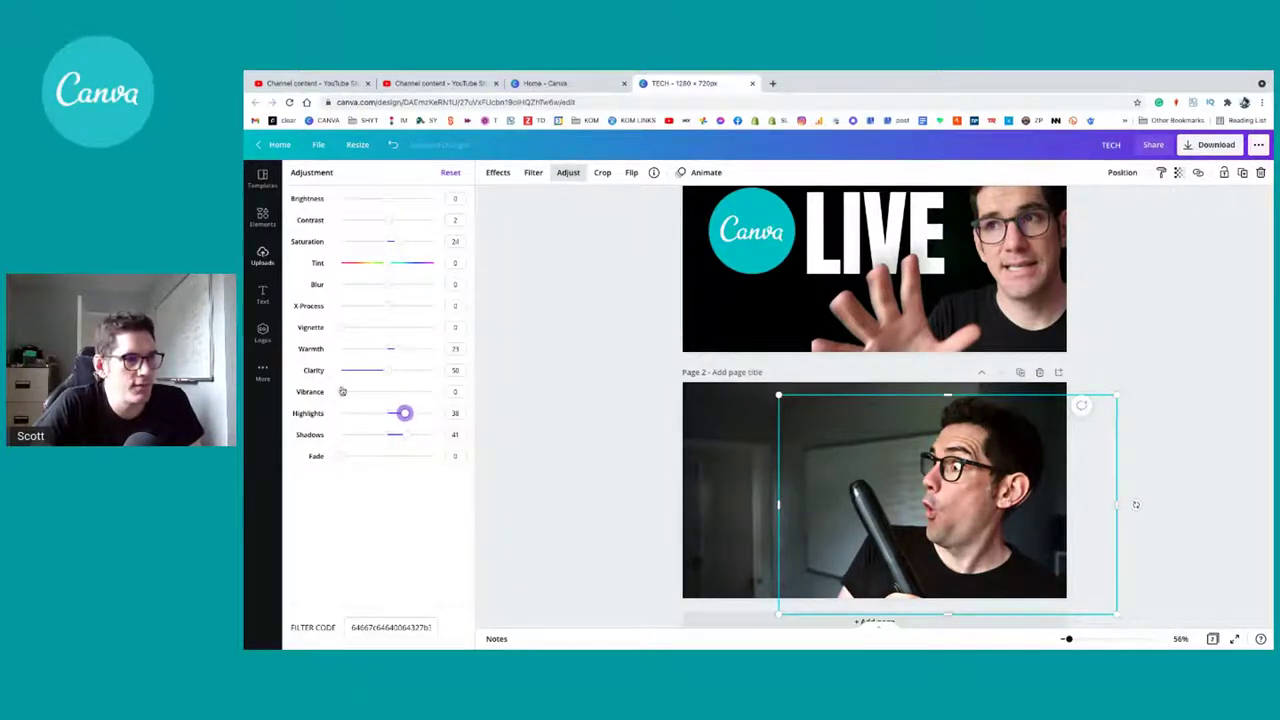
pyautogui.moveTo(342, 391)
pyautogui.mouseDown()
pyautogui.moveTo(423, 391)
pyautogui.moveTo(349, 391)
pyautogui.mouseUp()
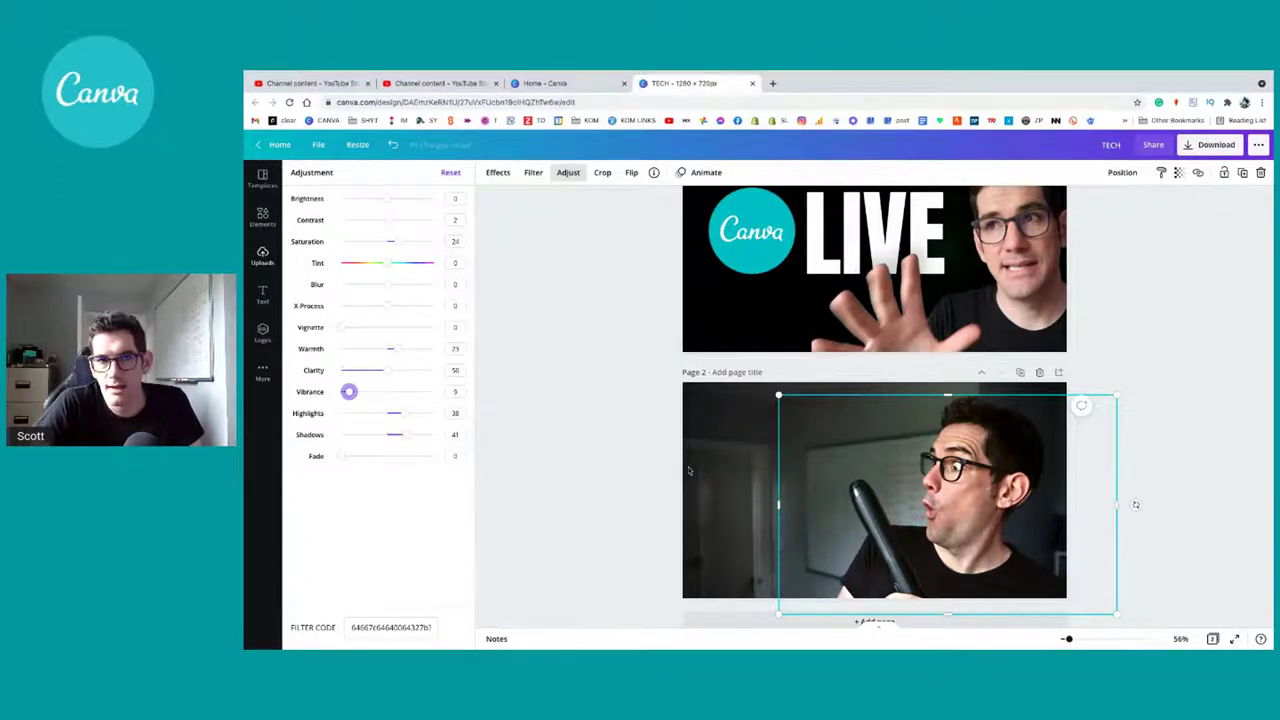
pyautogui.scroll(-1, 688, 470)
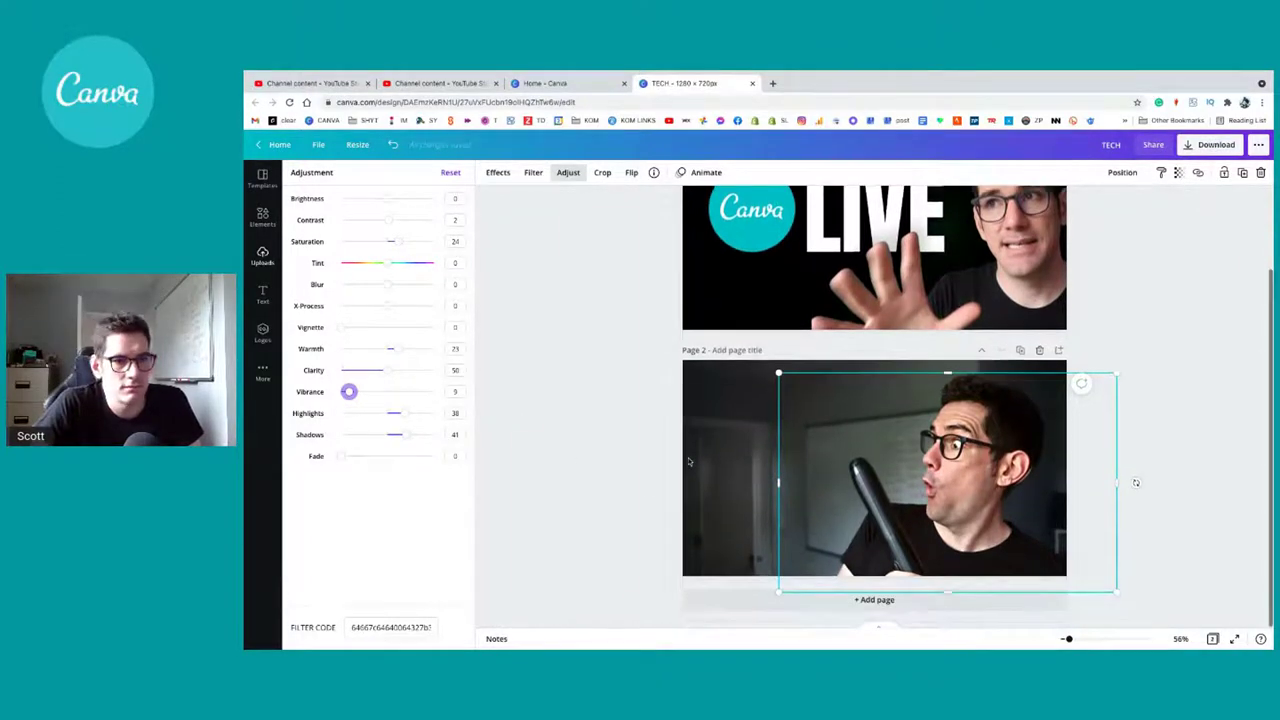
# Step: Increase the Blur of page 2's background image to 8 and check the cutout against it
pyautogui.click(643, 423)
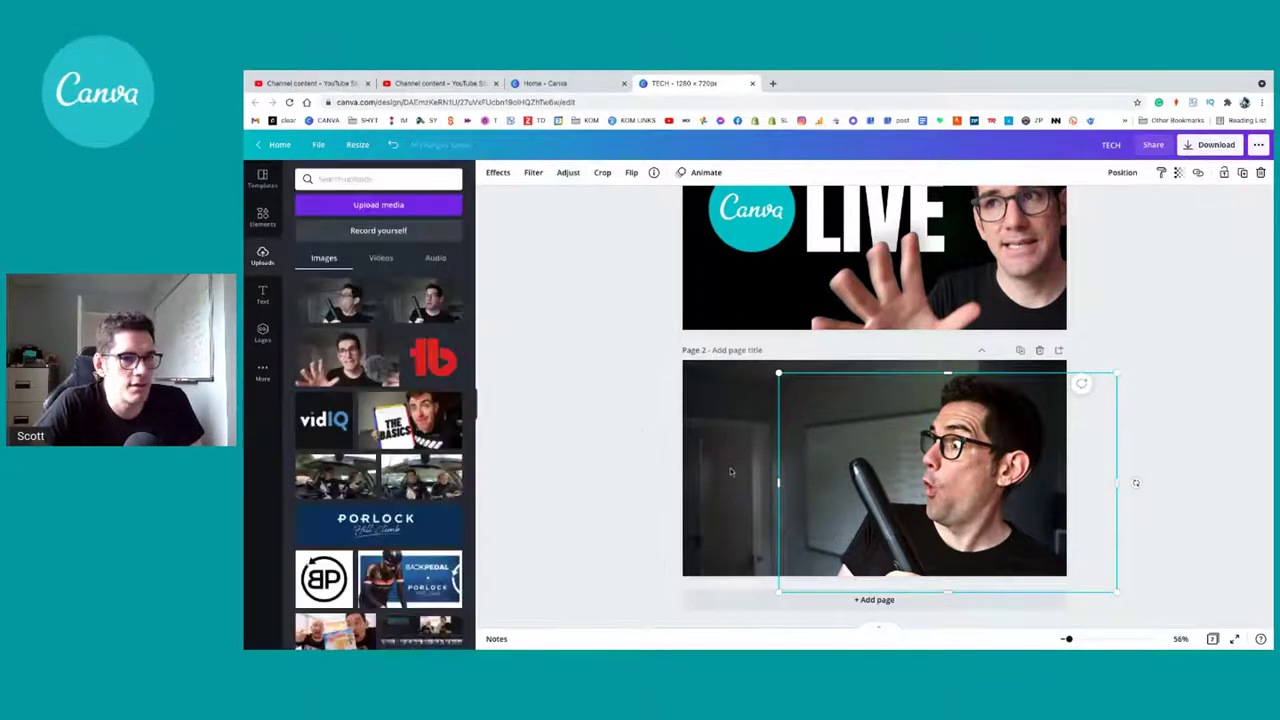
pyautogui.click(730, 472)
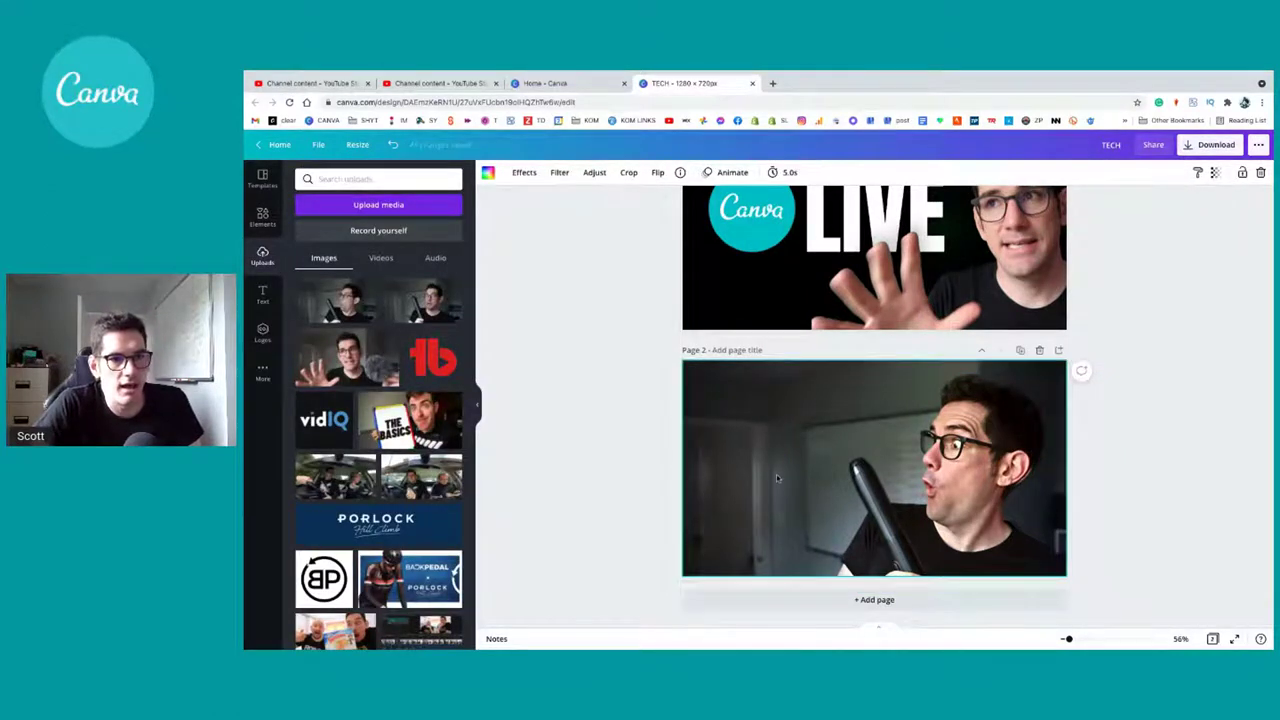
pyautogui.click(592, 174)
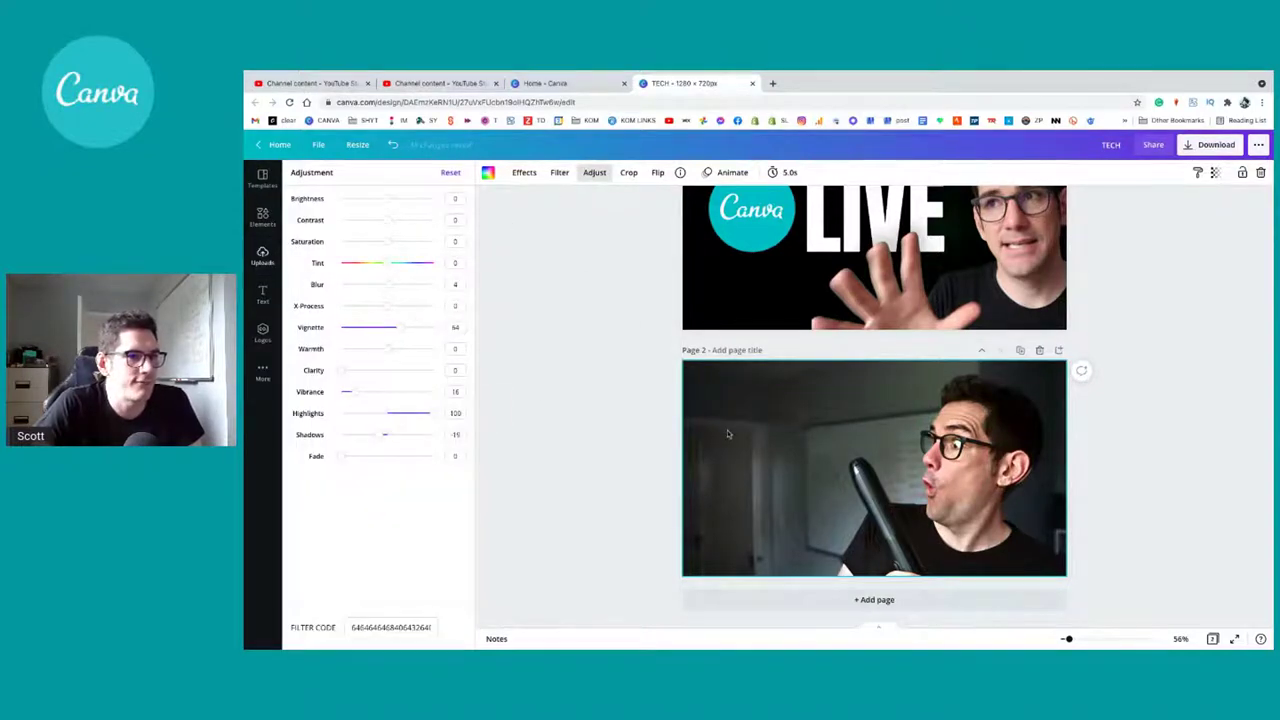
pyautogui.moveTo(380, 284); pyautogui.dragTo(387, 285)
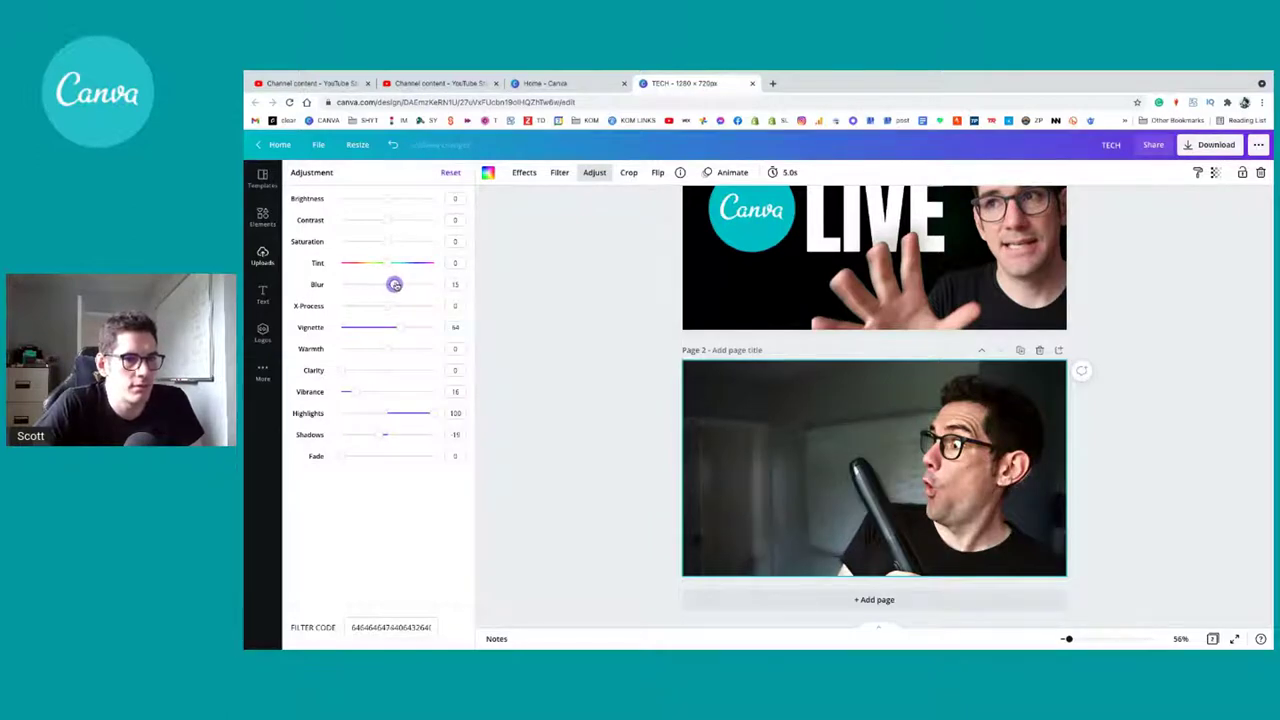
pyautogui.moveTo(388, 285); pyautogui.dragTo(391, 285)
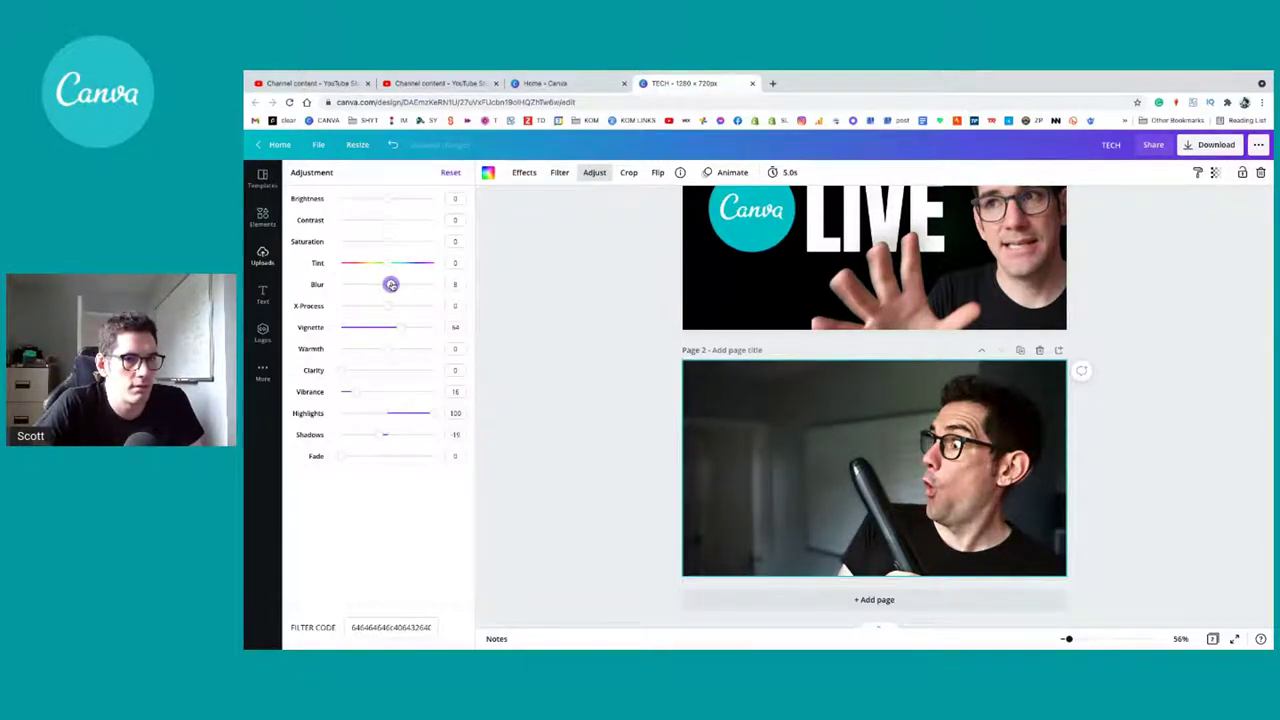
pyautogui.click(540, 383)
pyautogui.click(628, 450)
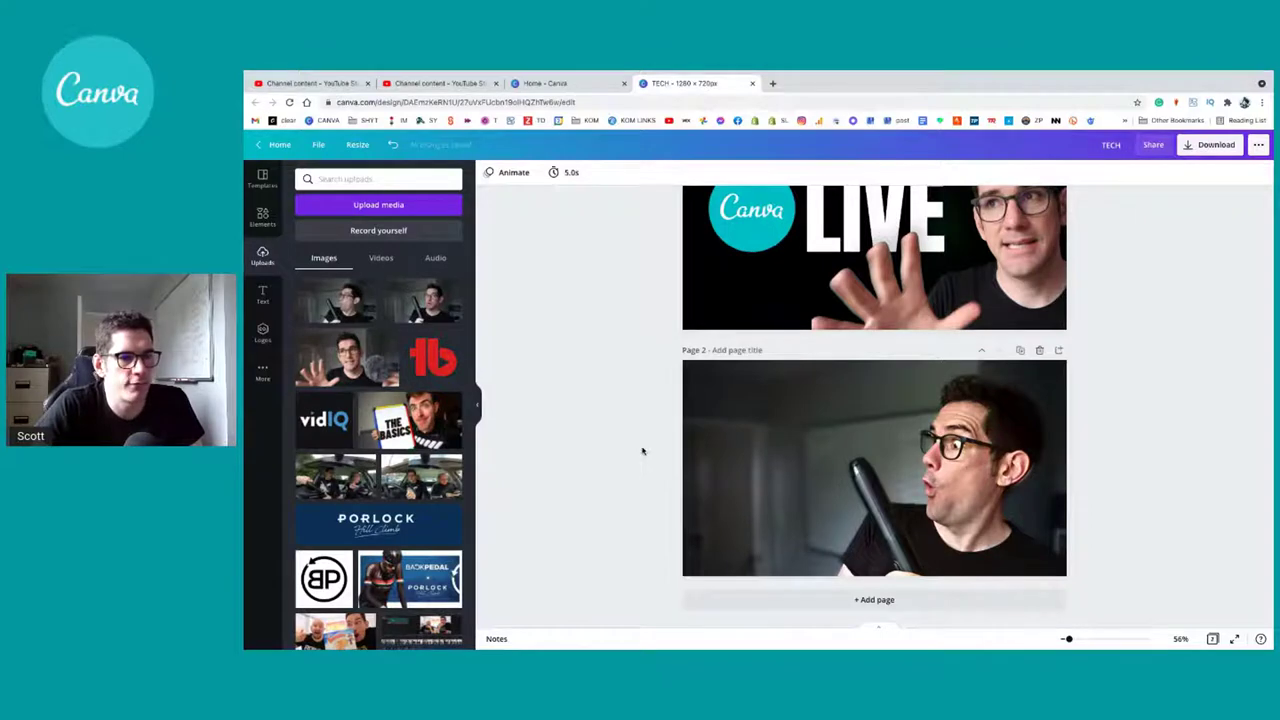
pyautogui.click(950, 450)
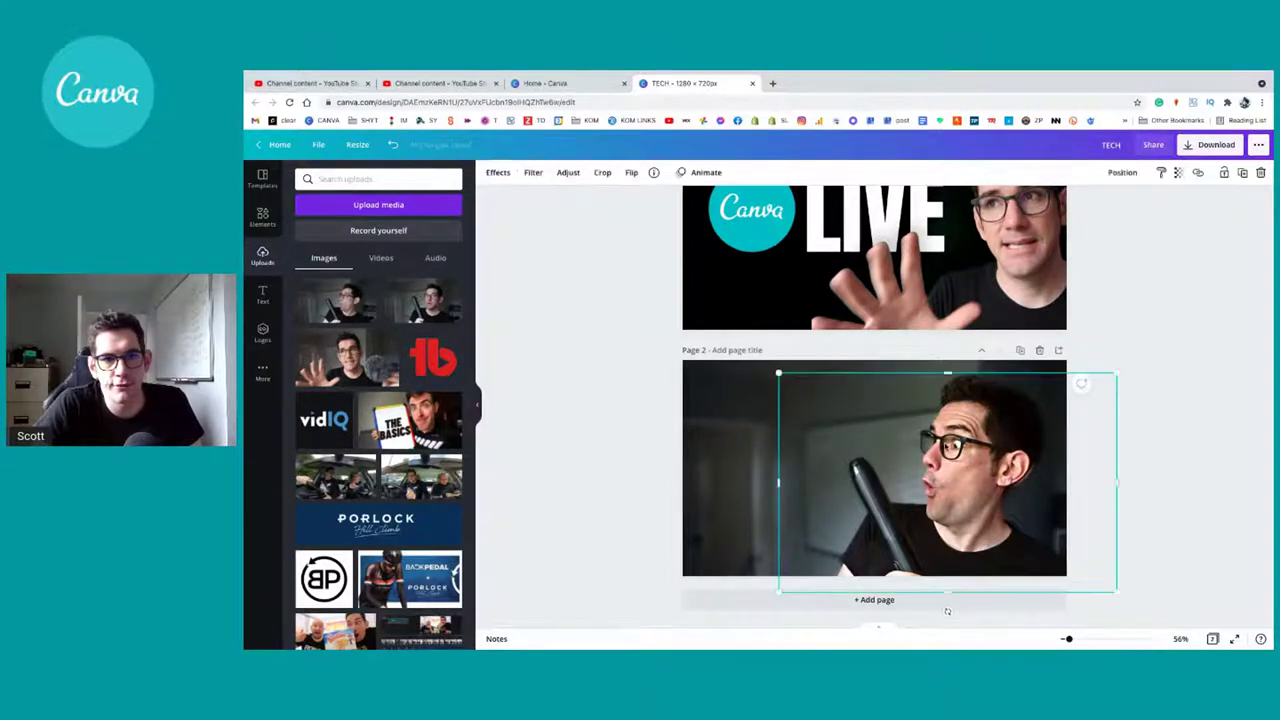
# Step: Add a text box to page 2 beside the man's head, enlarge it to about size 62.2 and clear its placeholder text
pyautogui.click(660, 434)
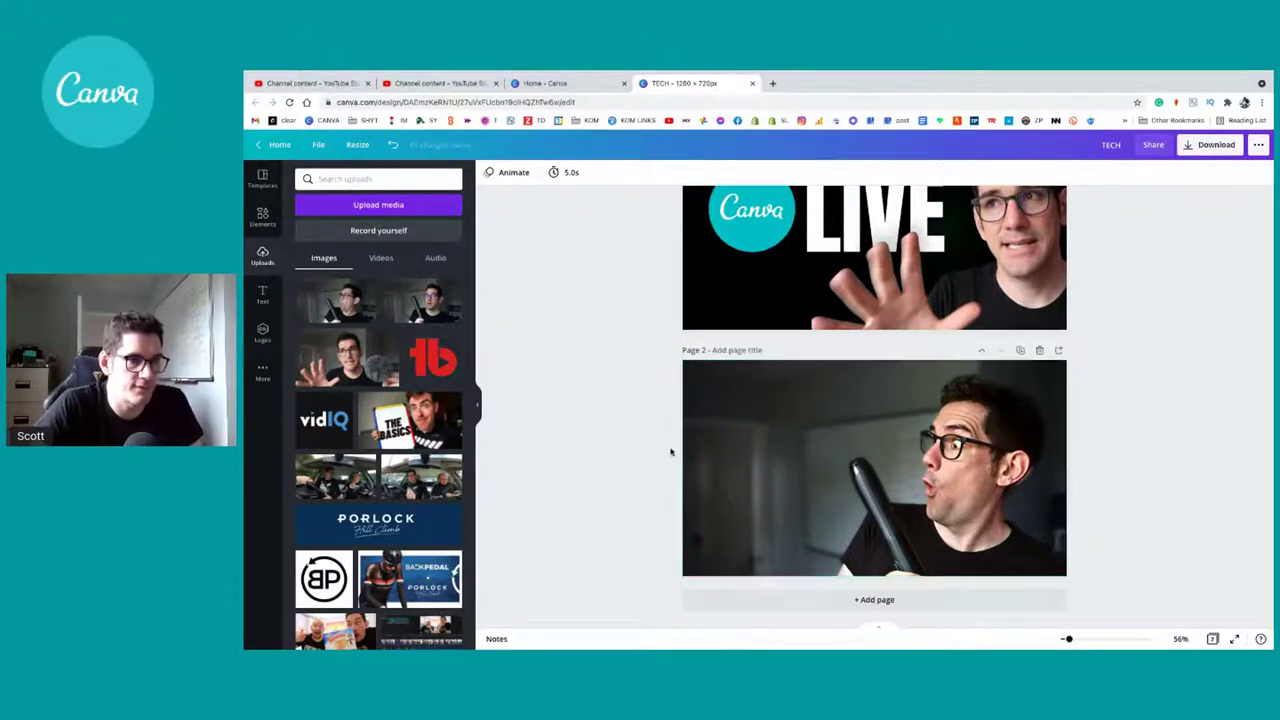
pyautogui.press('t')
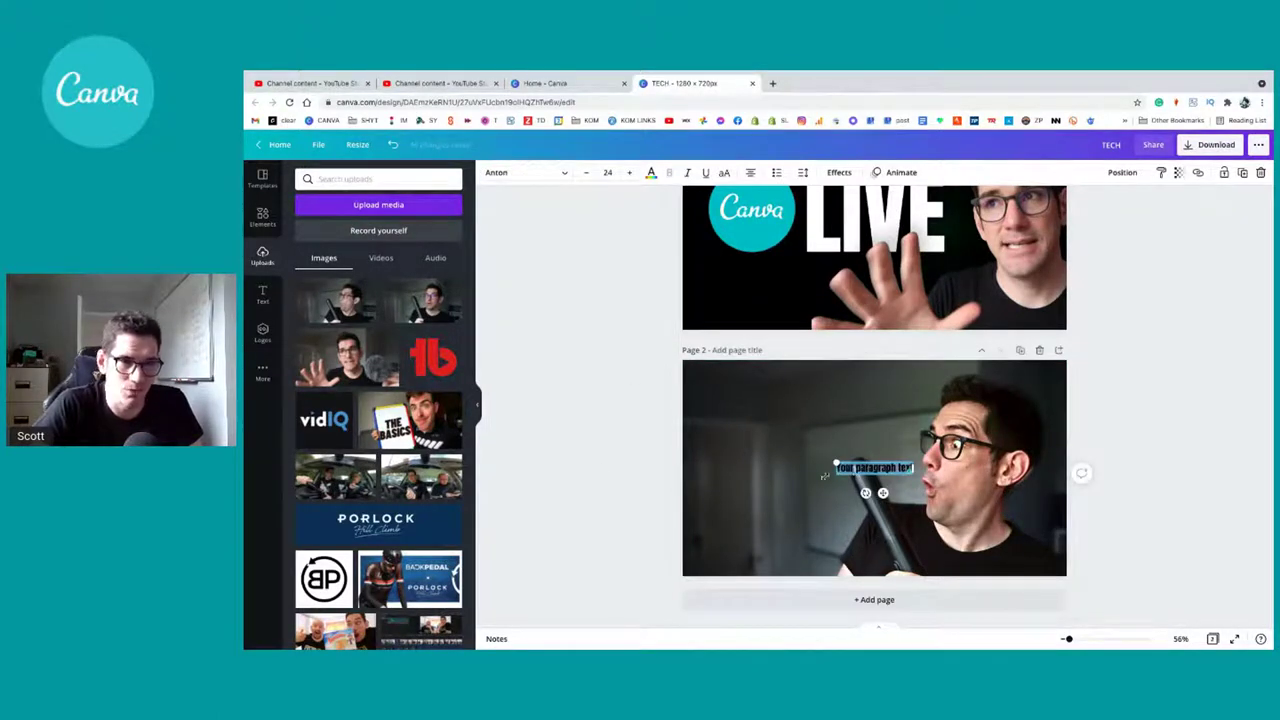
pyautogui.click(860, 464)
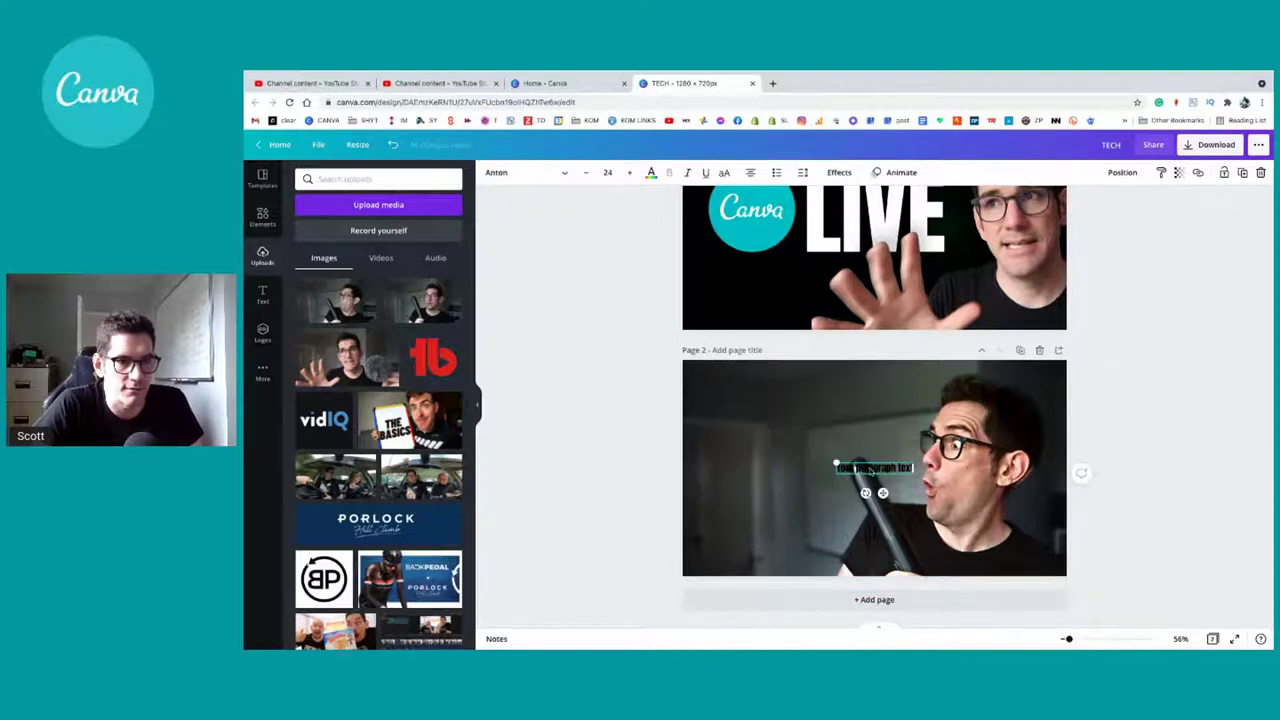
pyautogui.moveTo(862, 466); pyautogui.dragTo(918, 500)
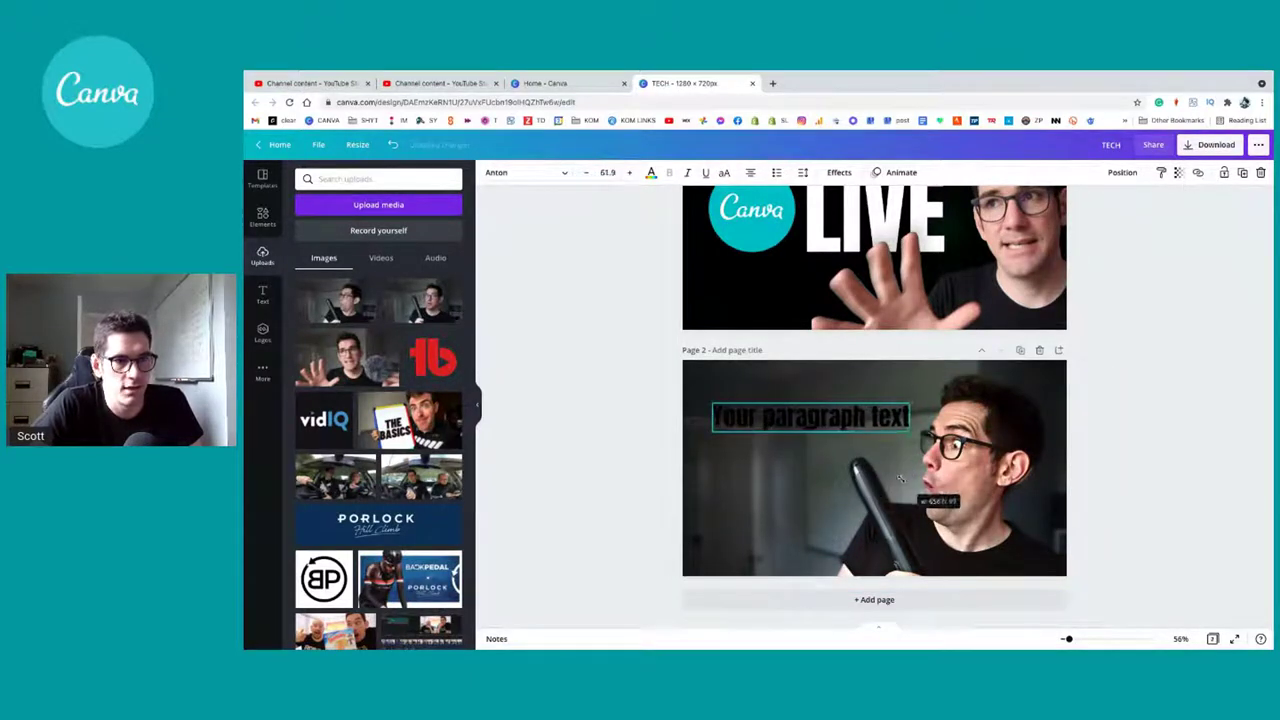
pyautogui.doubleClick(858, 420)
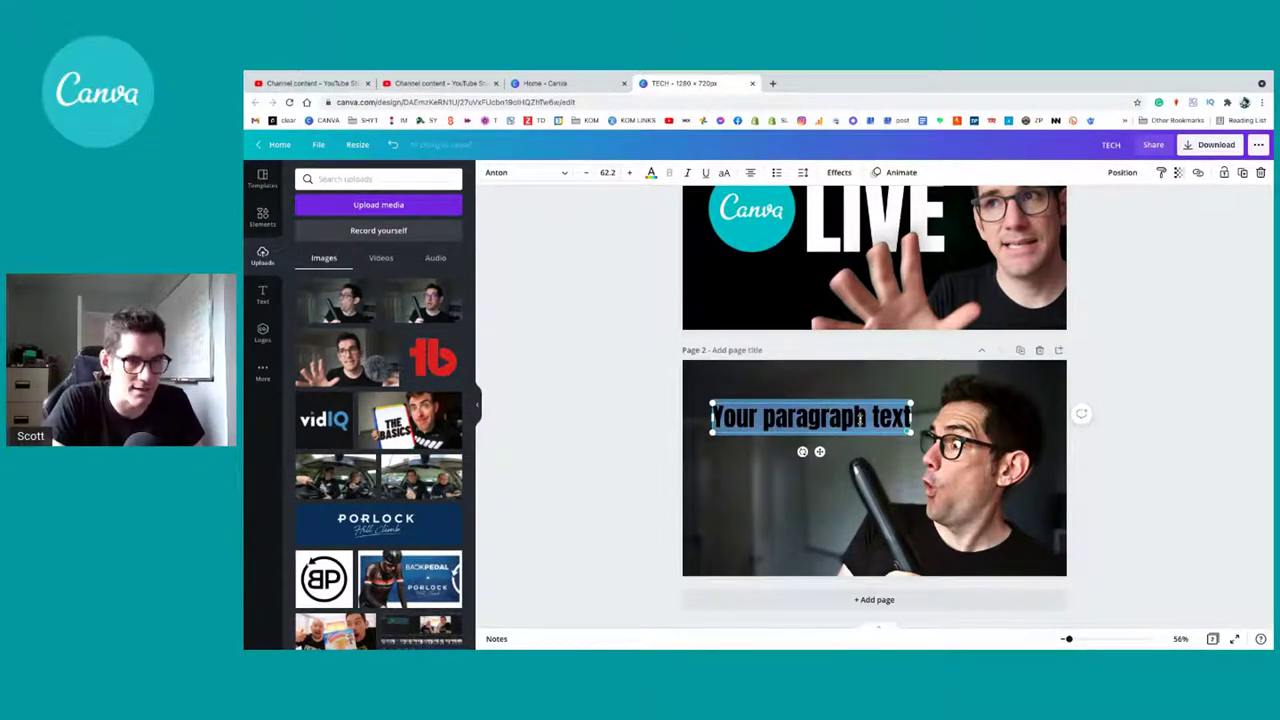
pyautogui.press('BackSpace')
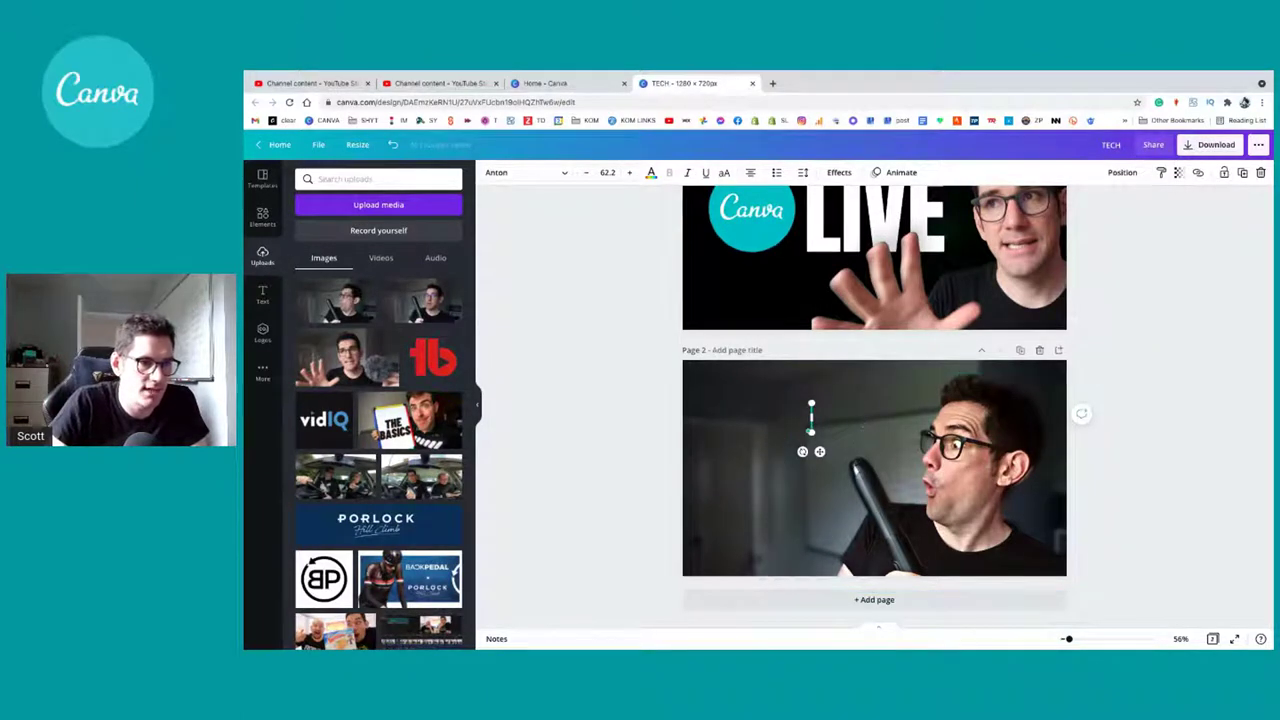
# Step: Switch to Final Cut Pro, skim the 100 tiktok timeline for the video's content, and return to the Canva design
pyautogui.moveTo(632, 630)
pyautogui.click(689, 628)
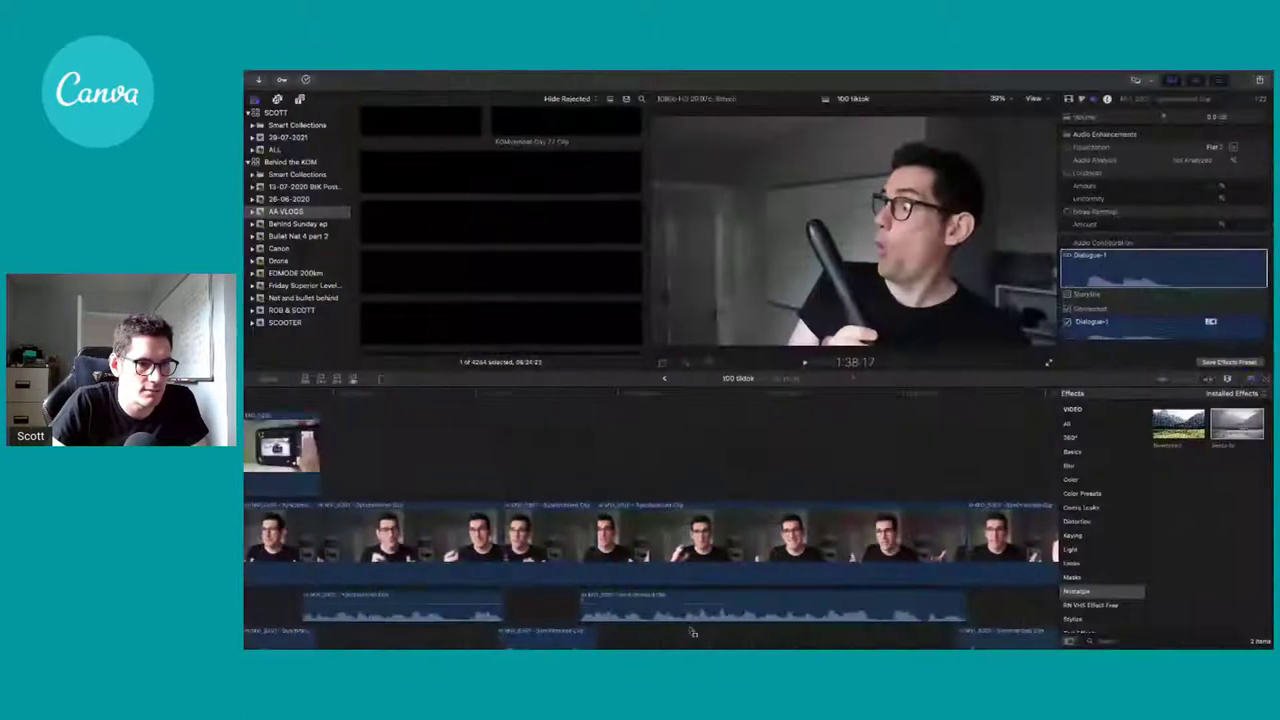
pyautogui.hscroll(-10, 555, 490)
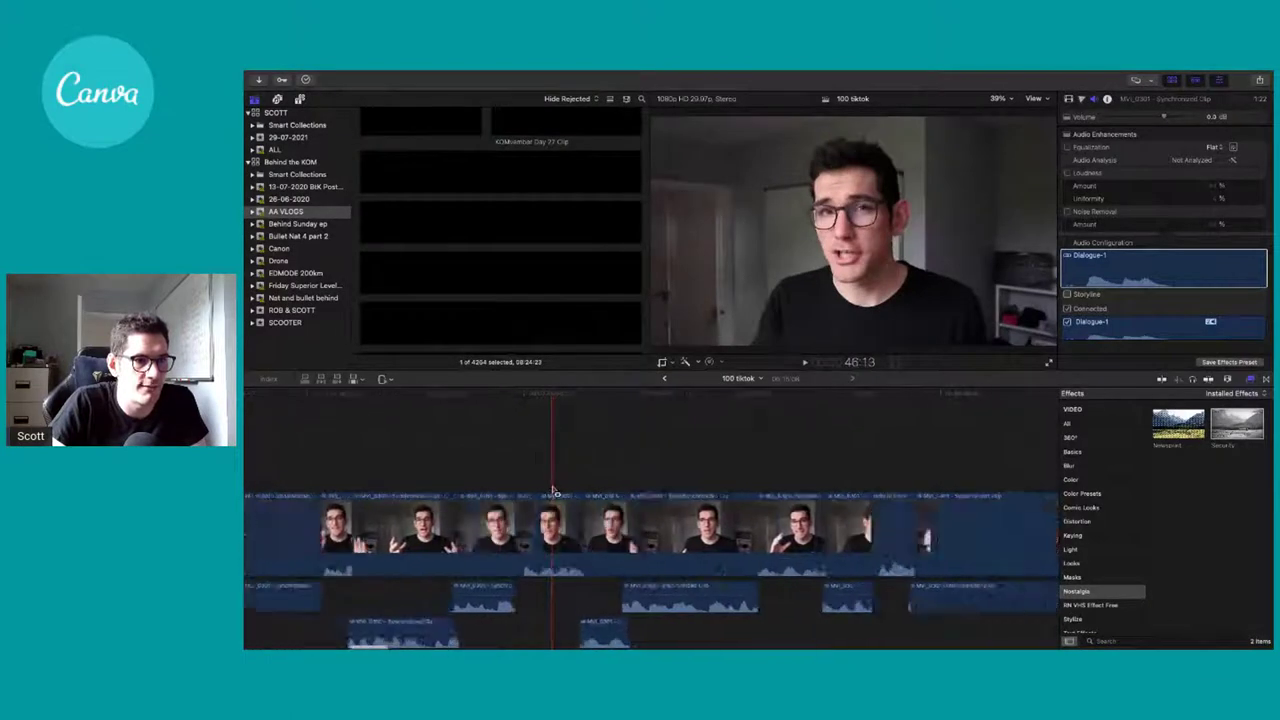
pyautogui.hscroll(-10, 555, 490)
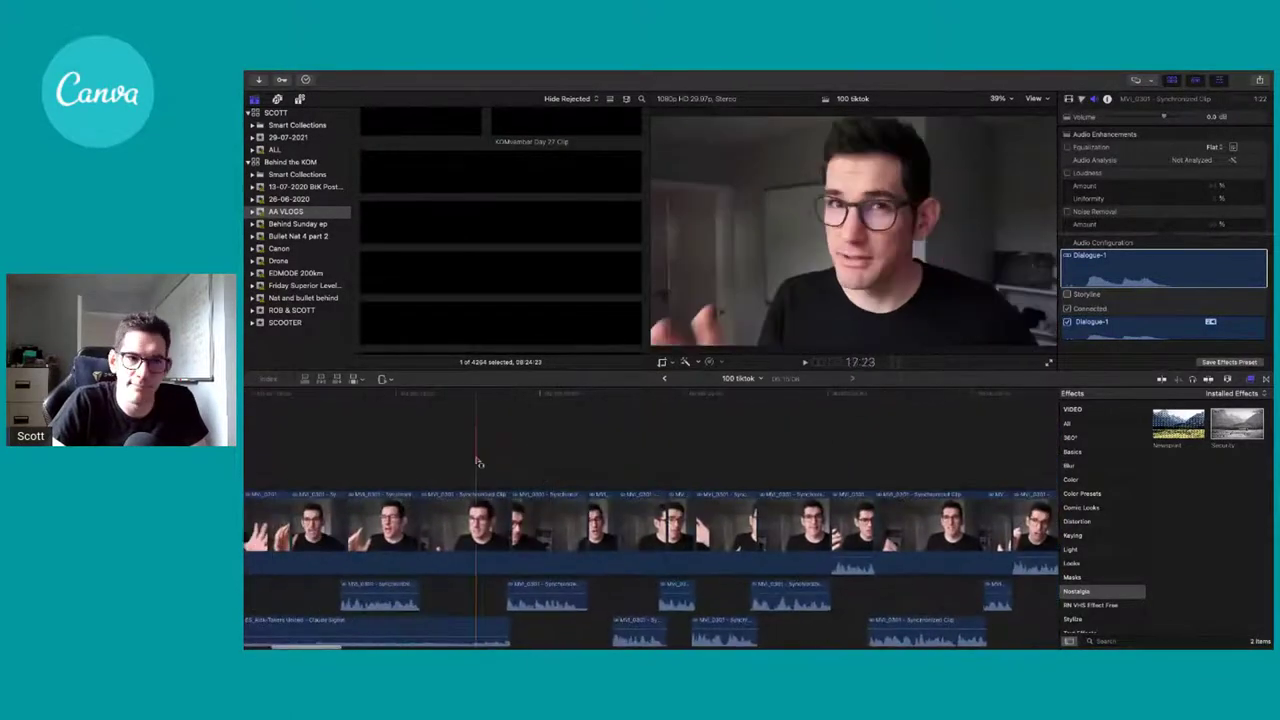
pyautogui.hscroll(10, 705, 491)
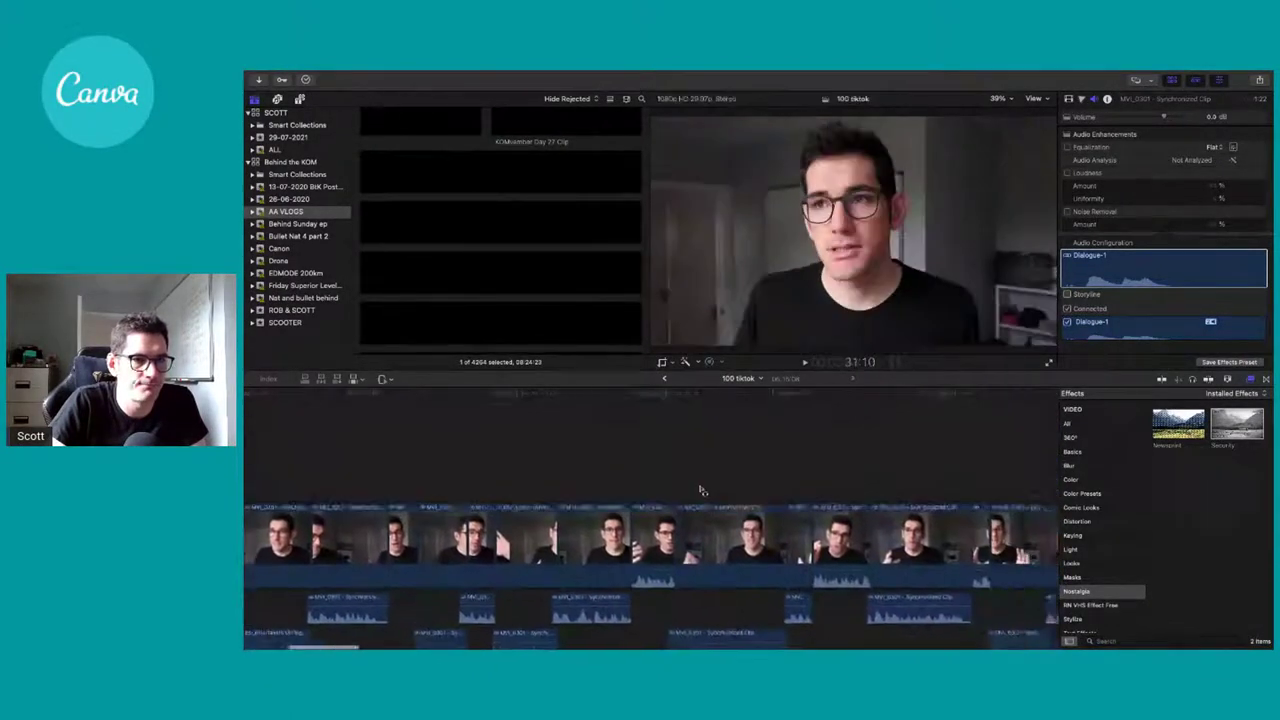
pyautogui.hscroll(3, 852, 500)
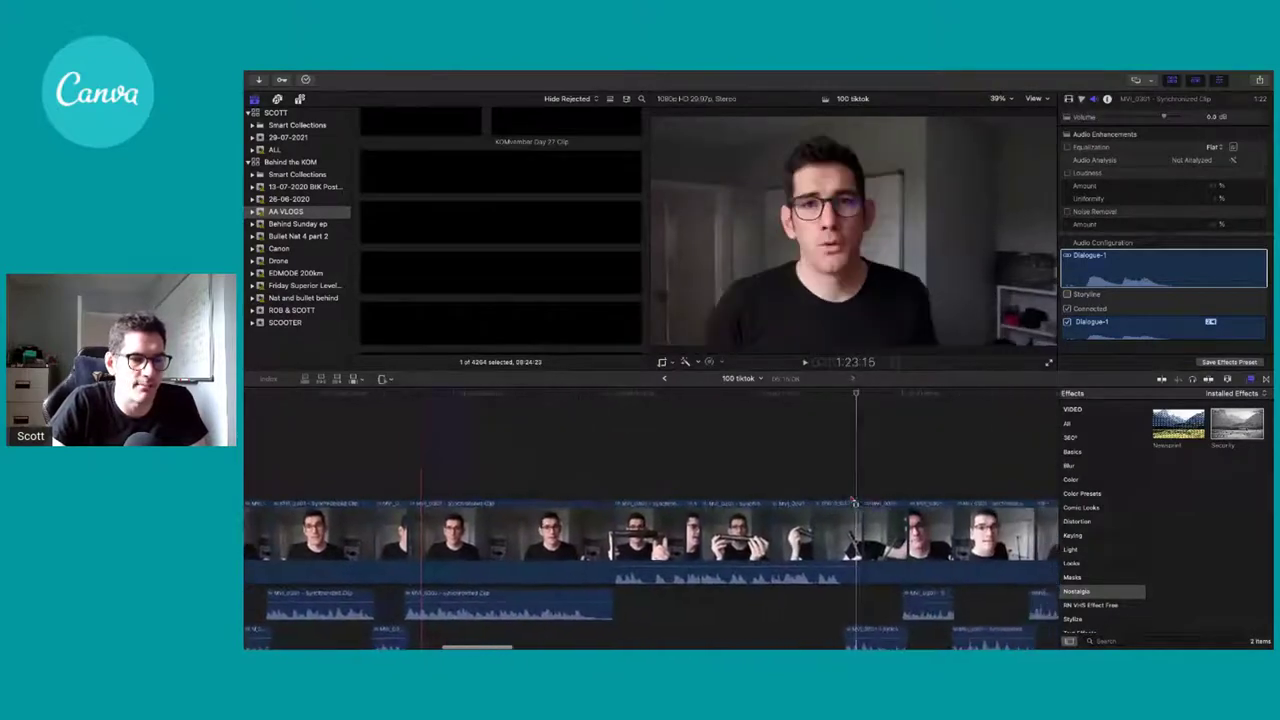
pyautogui.hotkey('ctrl', 'Left')
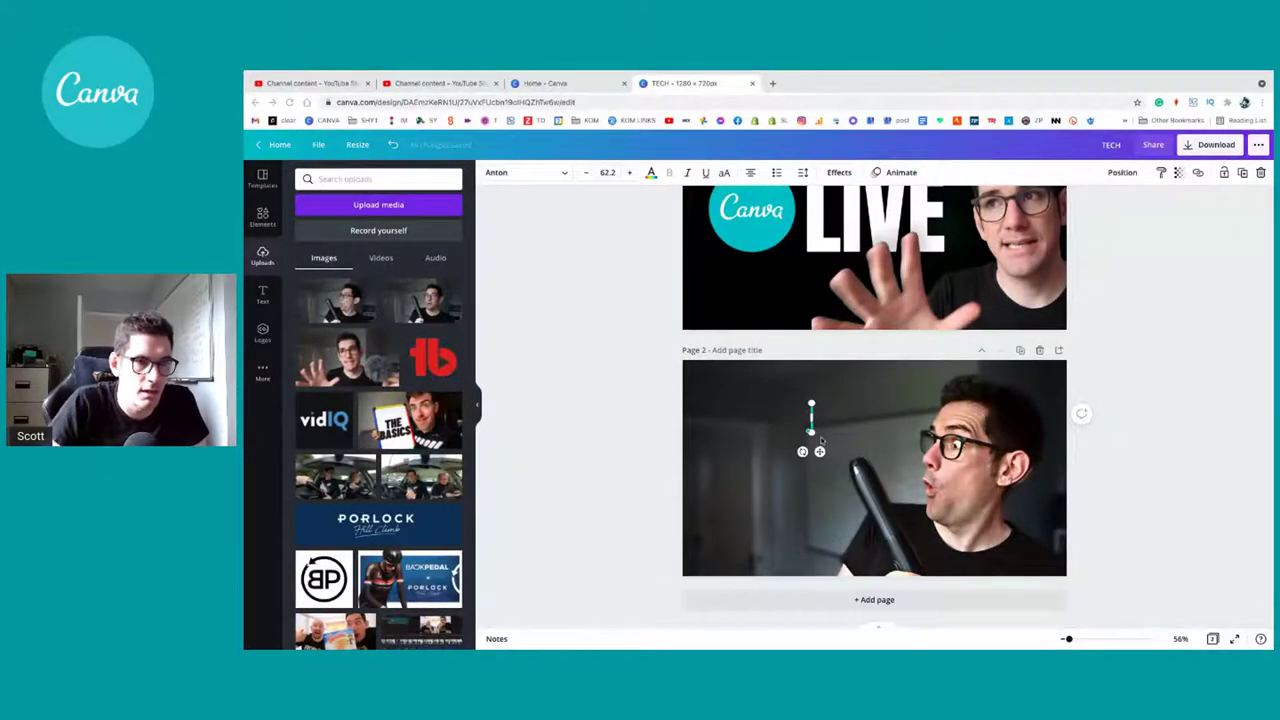
# Step: Enter VIRAL in page 2's text box, enlarge it to about size 214 and place it beside the man's head
pyautogui.write('LIVE')
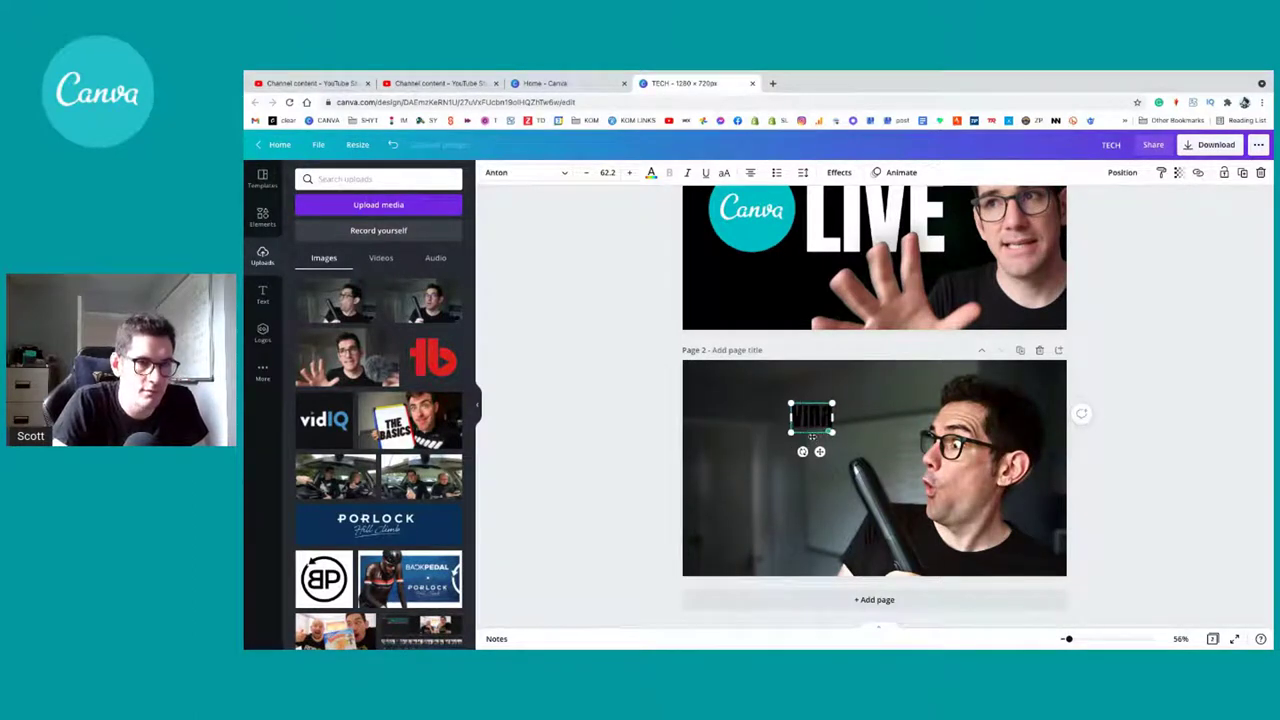
pyautogui.write('L')
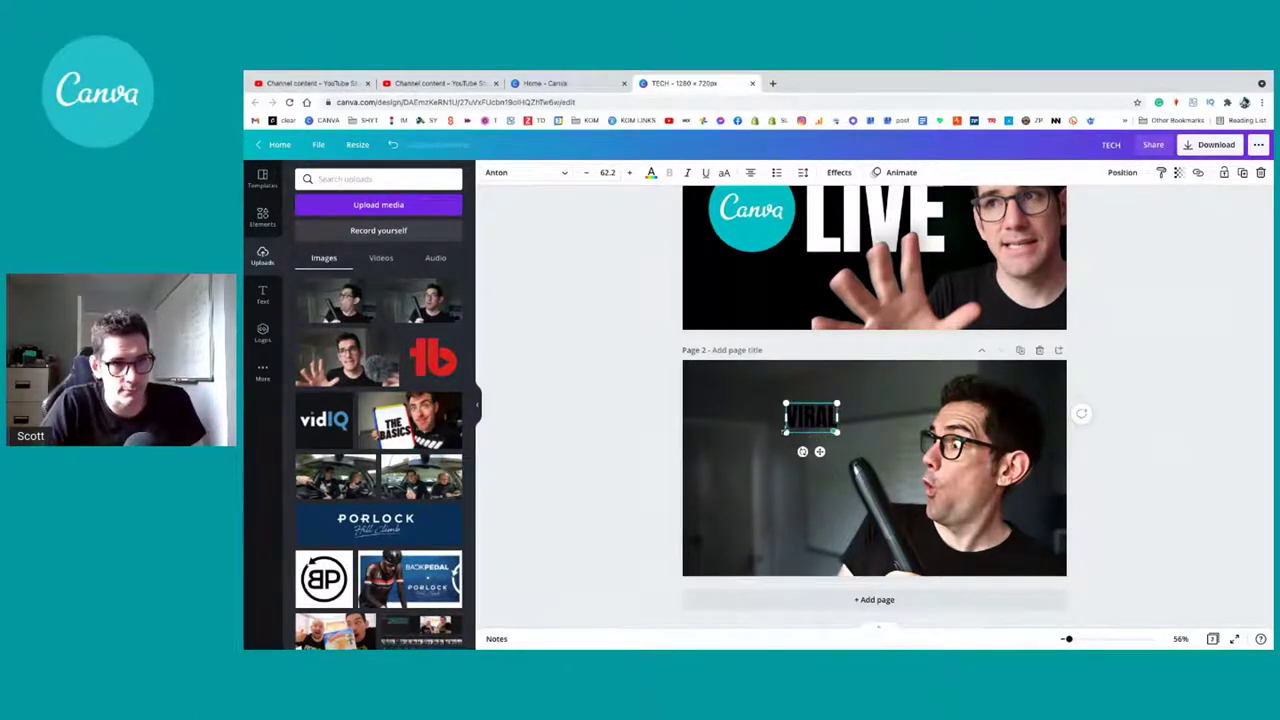
pyautogui.moveTo(786, 432); pyautogui.dragTo(709, 476)
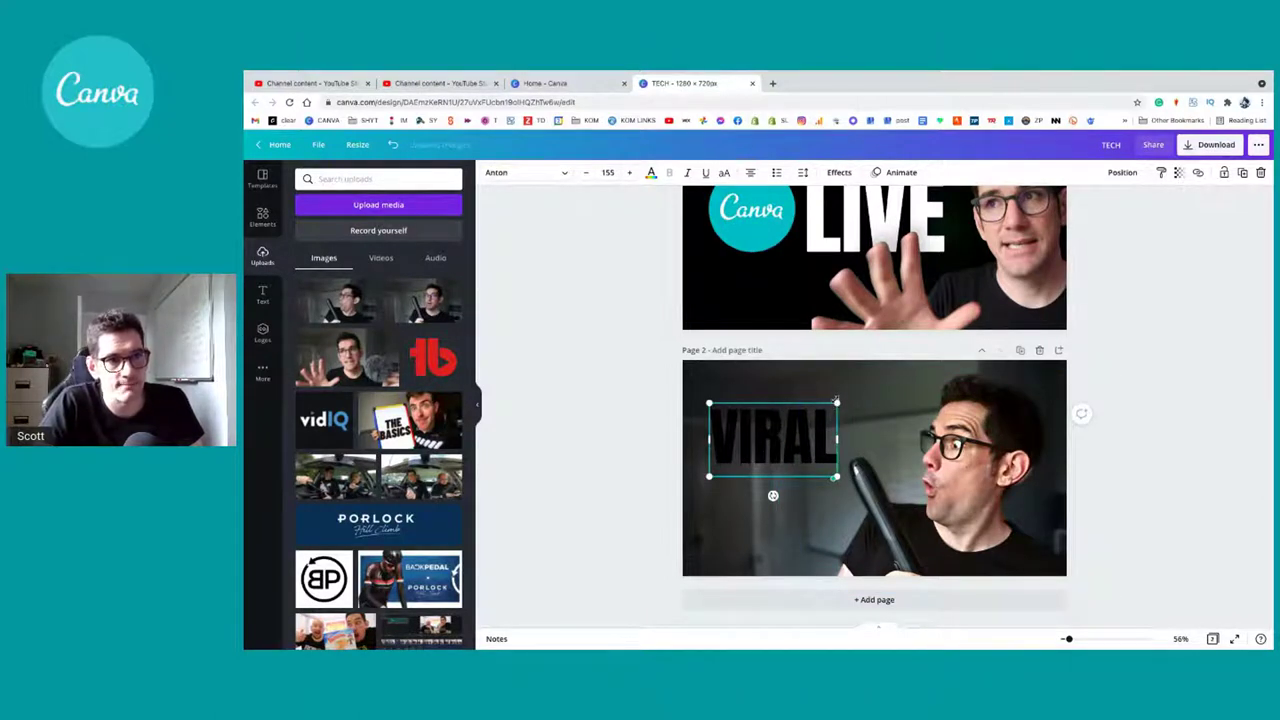
pyautogui.moveTo(836, 400); pyautogui.dragTo(885, 376)
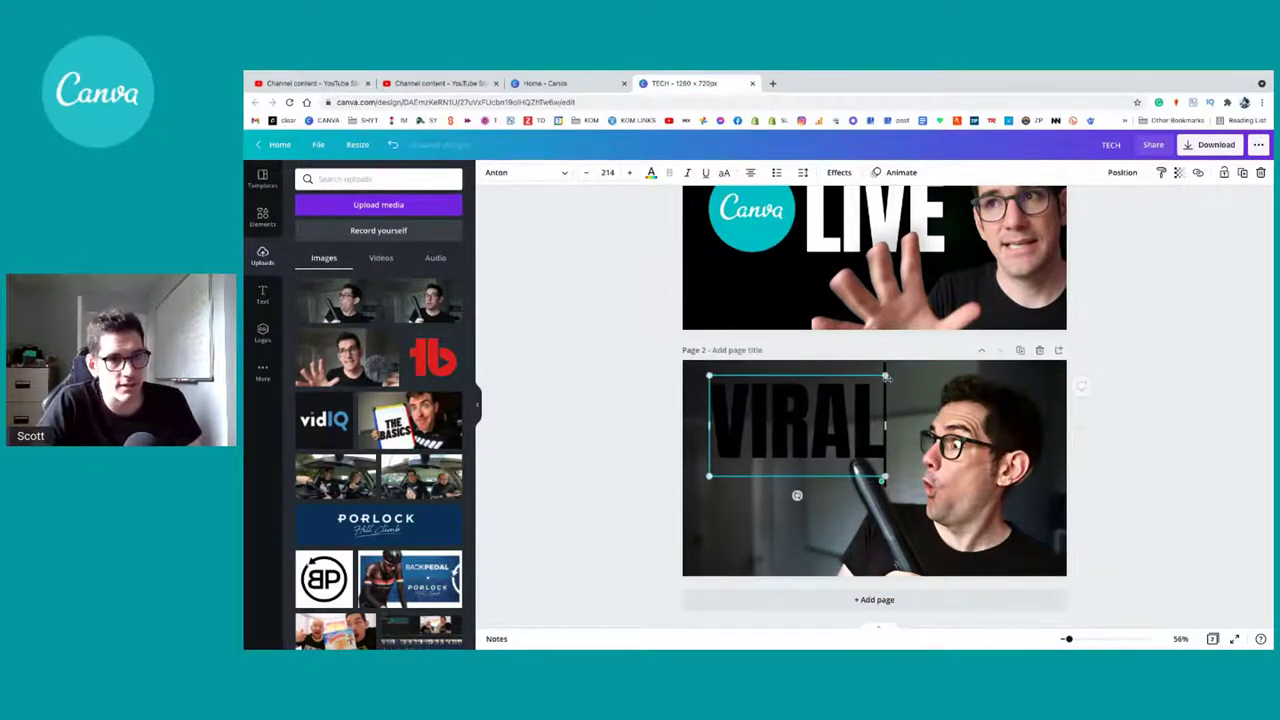
pyautogui.click(648, 434)
pyautogui.moveTo(777, 420); pyautogui.dragTo(773, 430)
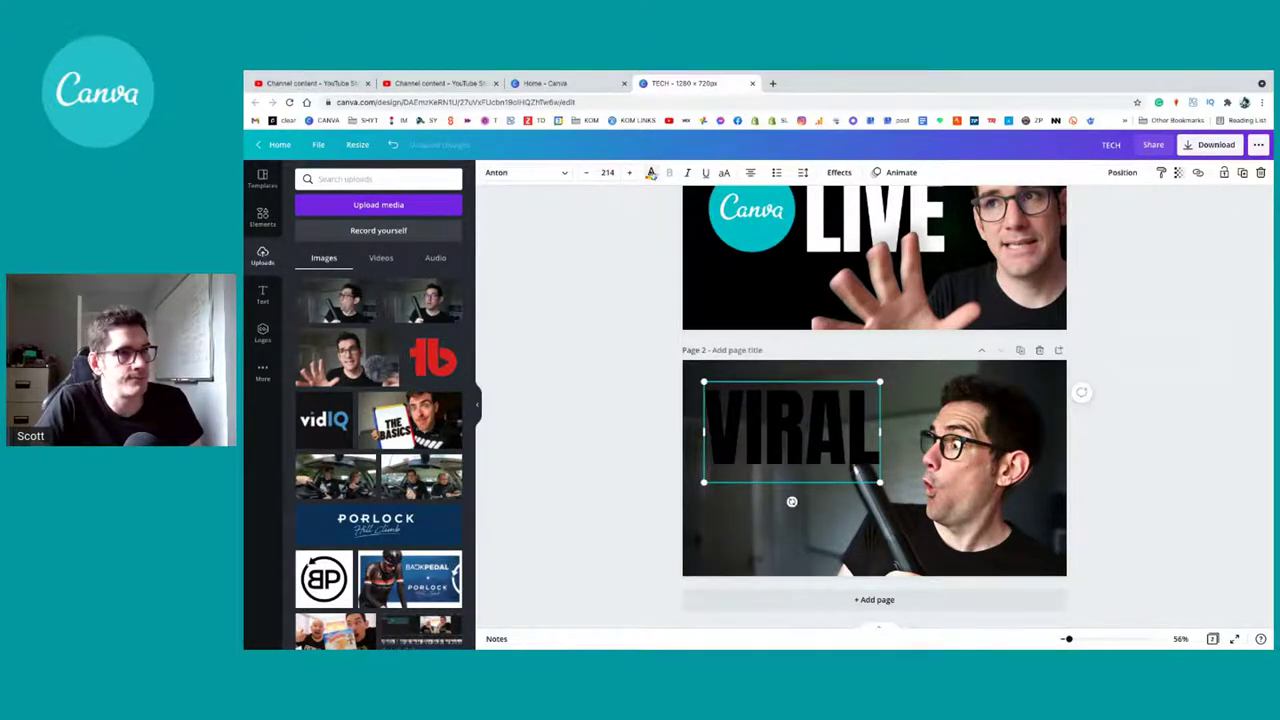
# Step: Set the VIRAL text's colour to white
pyautogui.click(651, 172)
pyautogui.click(392, 229)
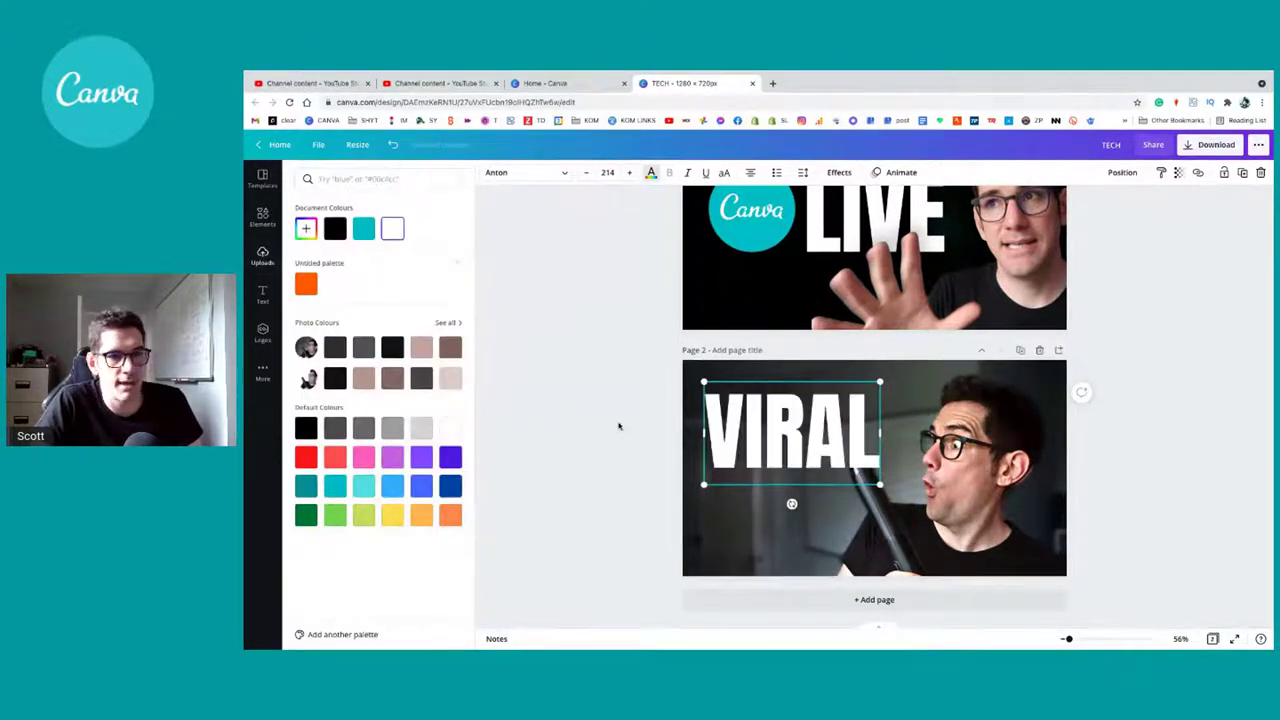
pyautogui.click(618, 426)
pyautogui.click(656, 446)
# Step: Send the VIRAL text behind the man's cutout so his microphone overlaps the last letter
pyautogui.click(748, 442)
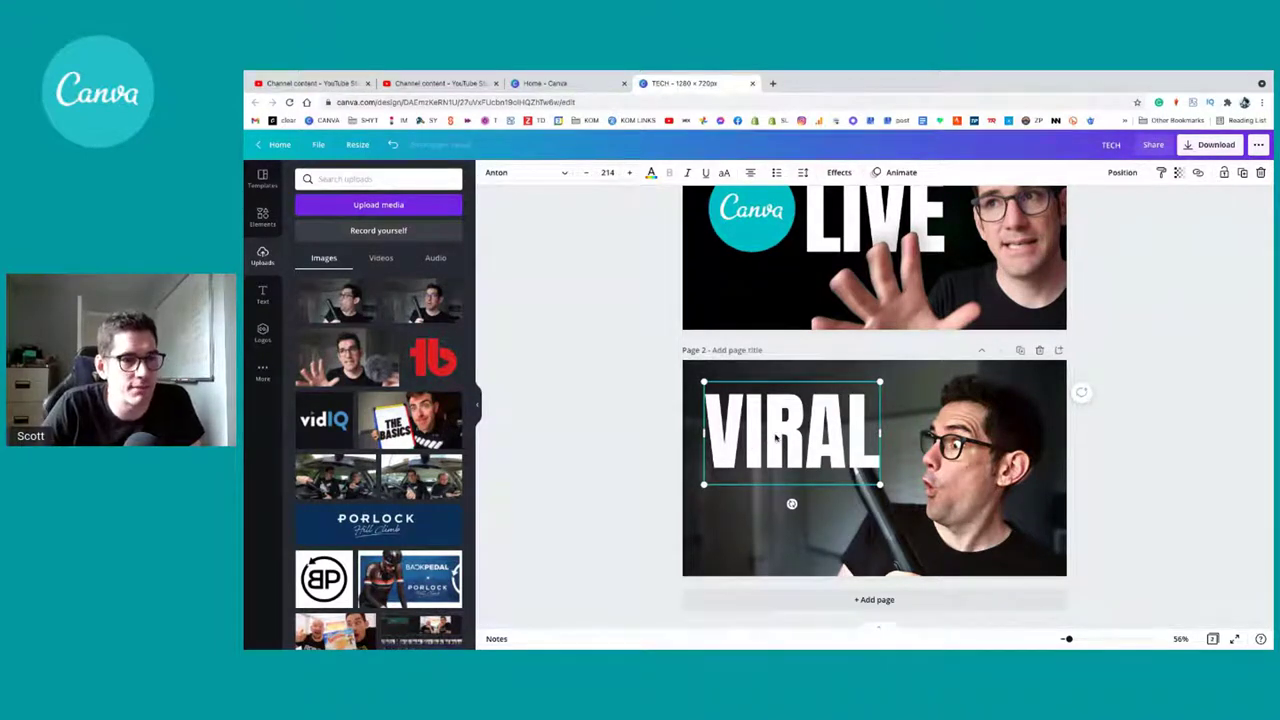
pyautogui.rightClick(776, 438)
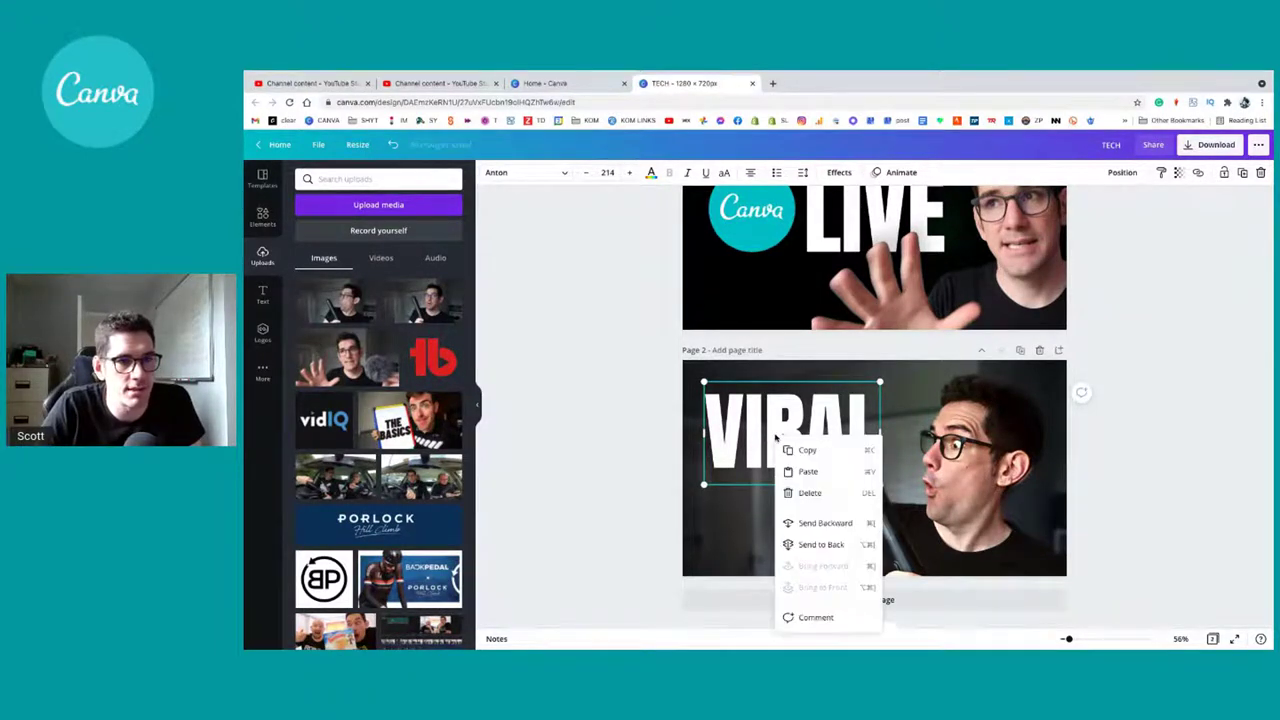
pyautogui.click(830, 544)
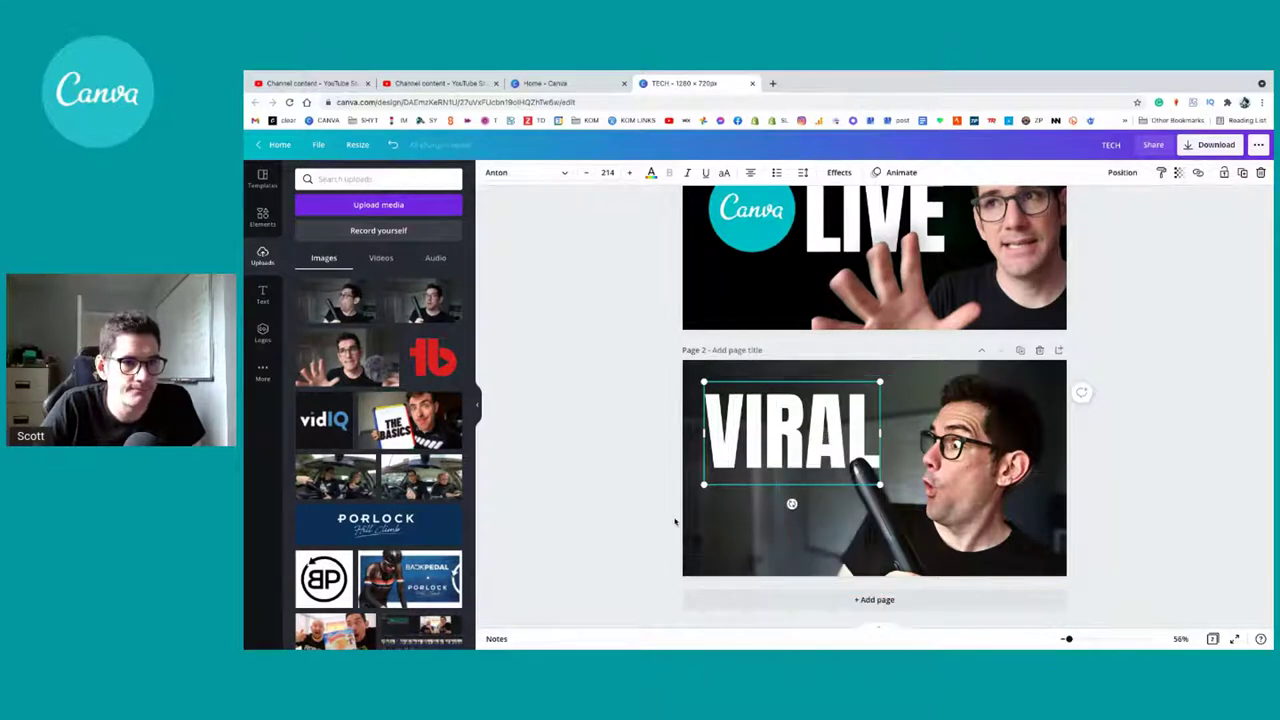
# Step: Enlarge the VIRAL text to about size 228 and nudge it slightly up
pyautogui.moveTo(835, 430); pyautogui.dragTo(754, 440)
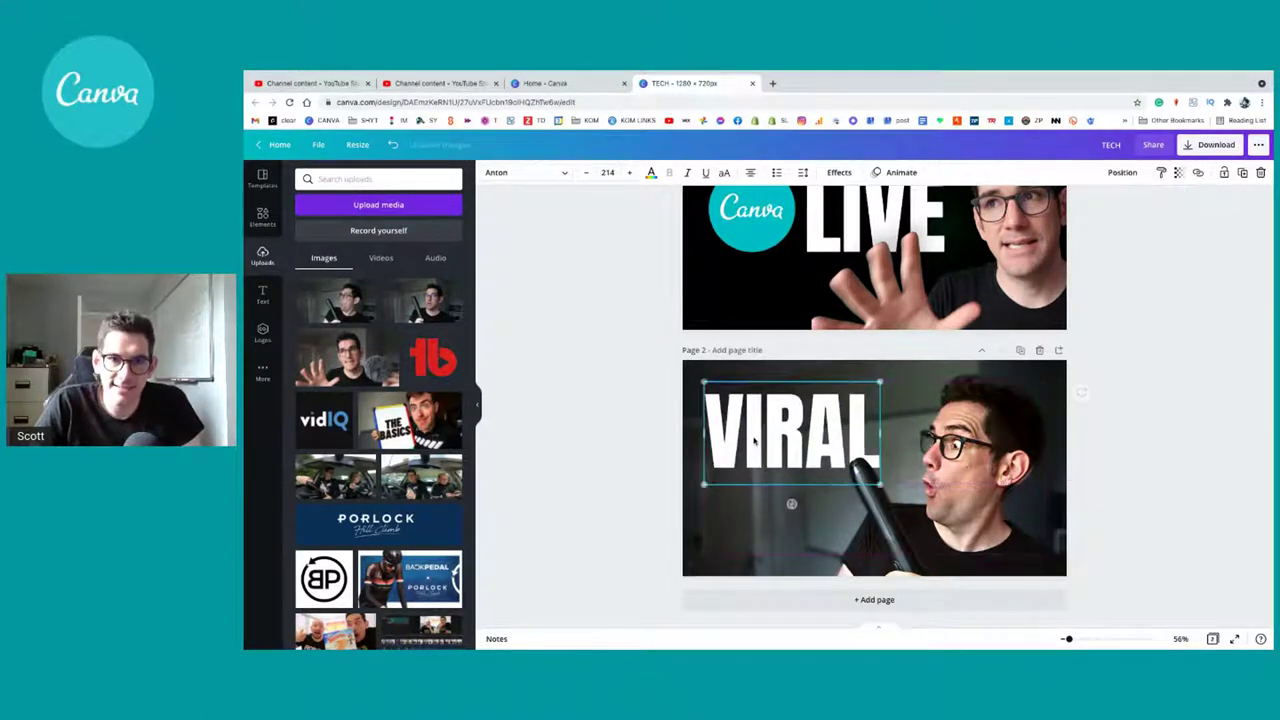
pyautogui.moveTo(881, 486); pyautogui.dragTo(896, 491)
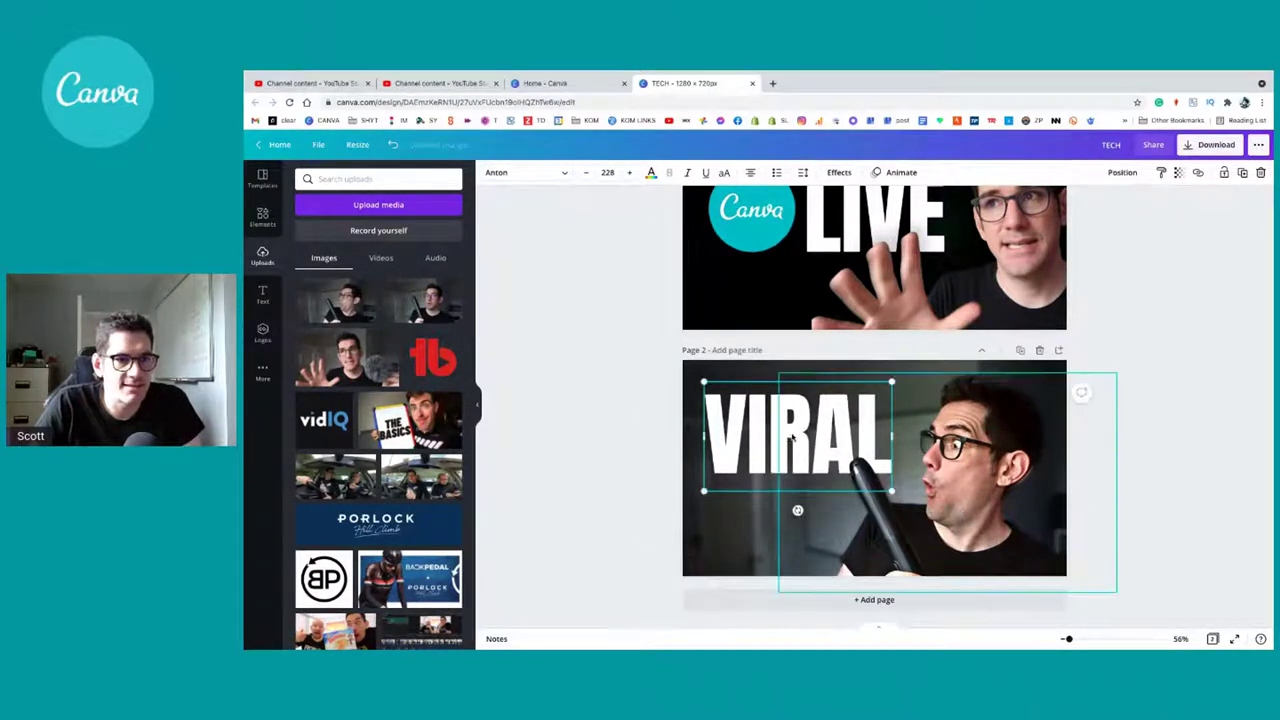
pyautogui.moveTo(753, 432); pyautogui.dragTo(750, 426)
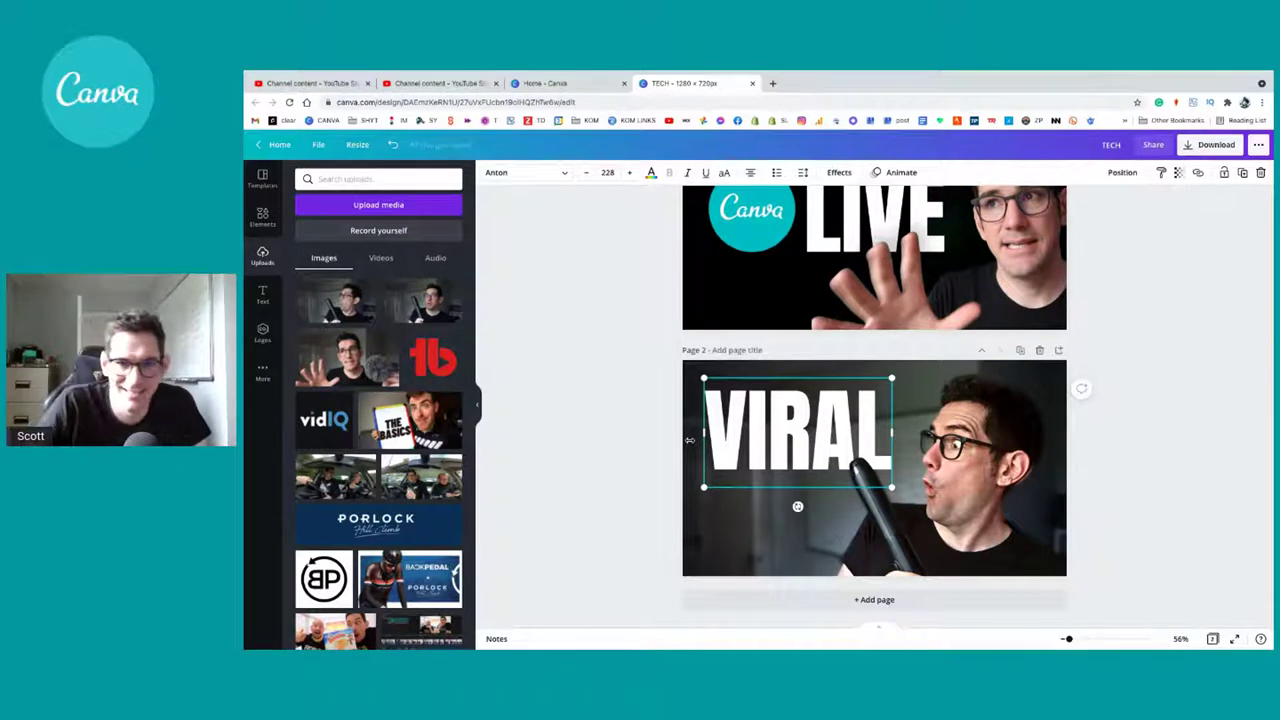
pyautogui.click(660, 503)
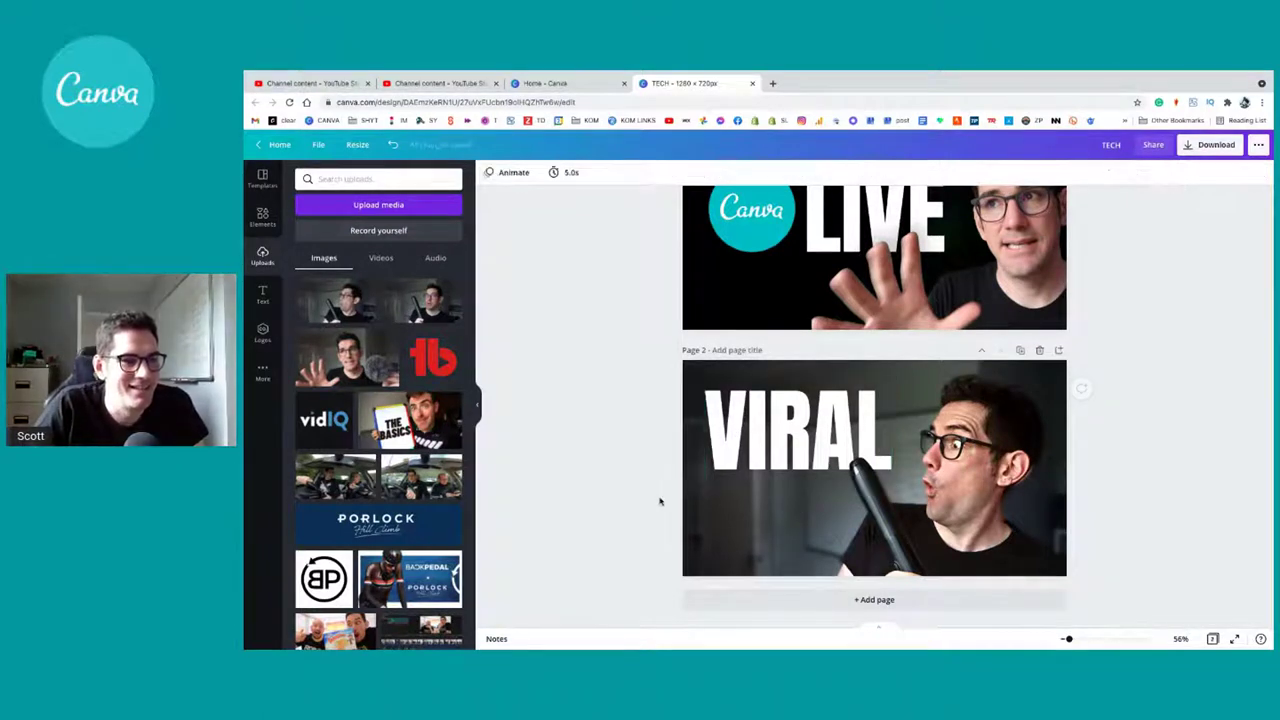
# Step: Duplicate the VIRAL text below the original, shrink the copy to about size 190 and change its wording to TECH
pyautogui.click(751, 446)
pyautogui.hotkey('ctrl', 'd')
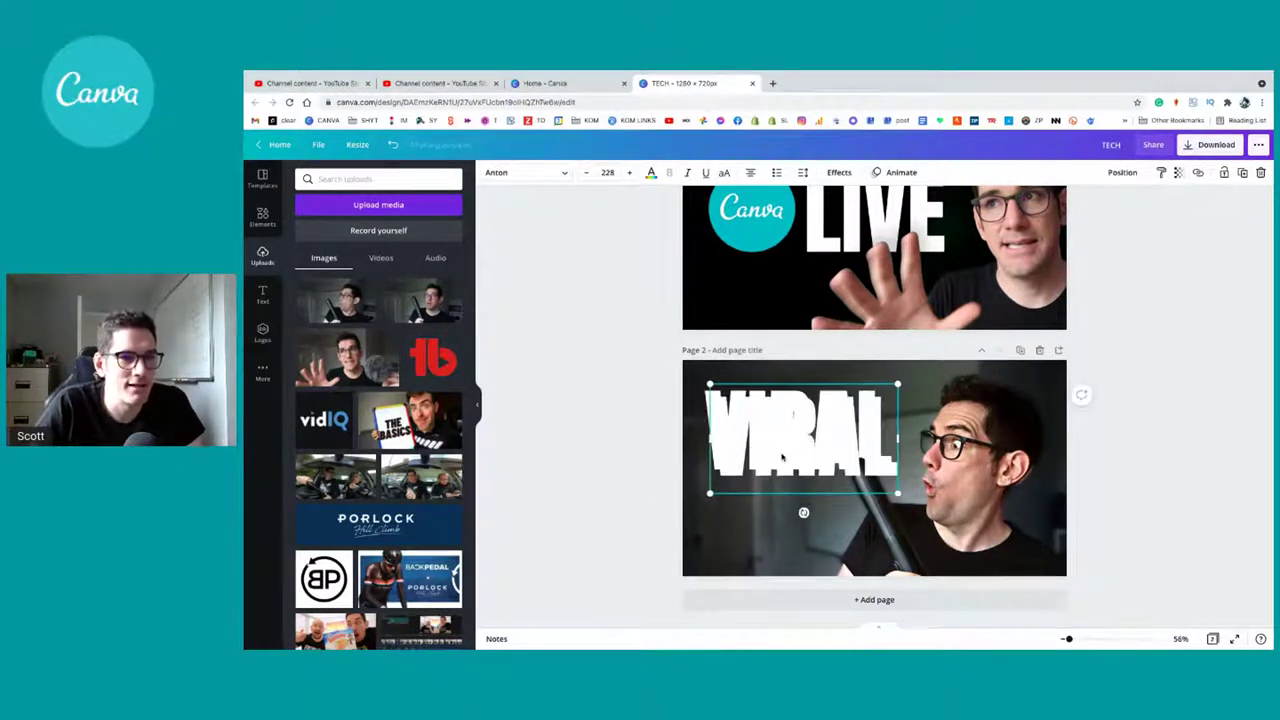
pyautogui.moveTo(784, 459); pyautogui.dragTo(785, 541)
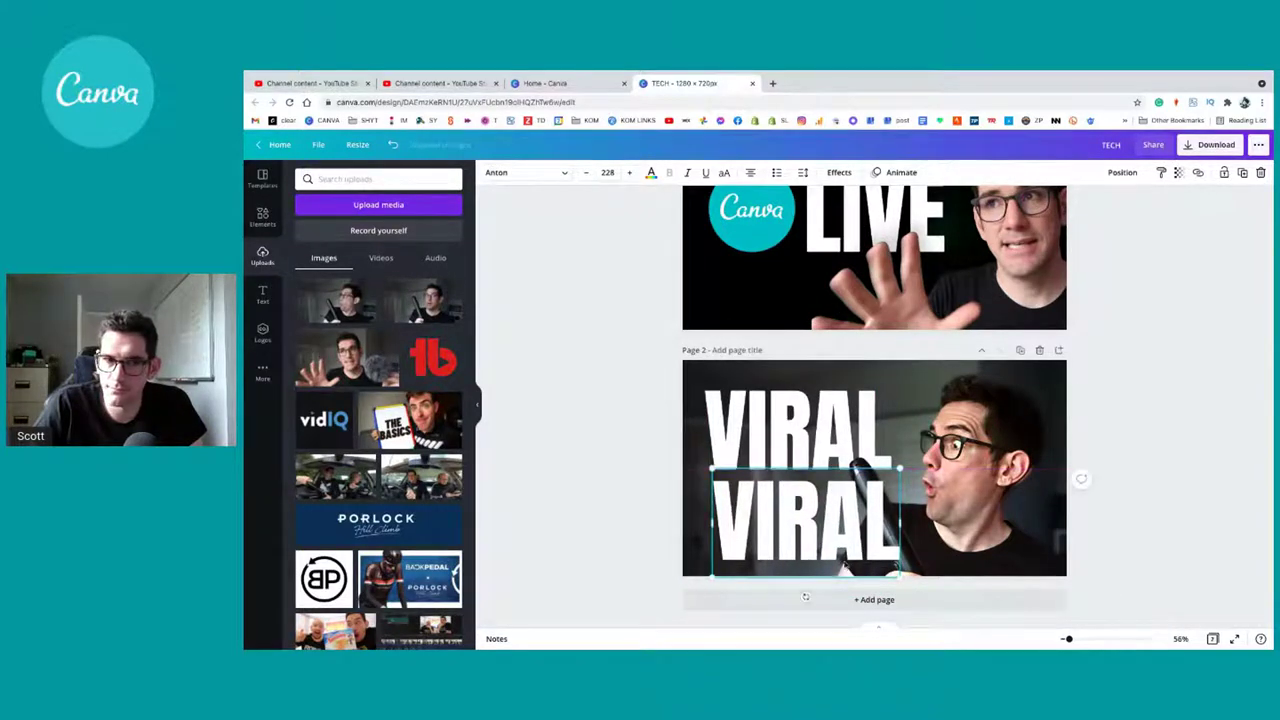
pyautogui.moveTo(900, 576); pyautogui.dragTo(868, 551)
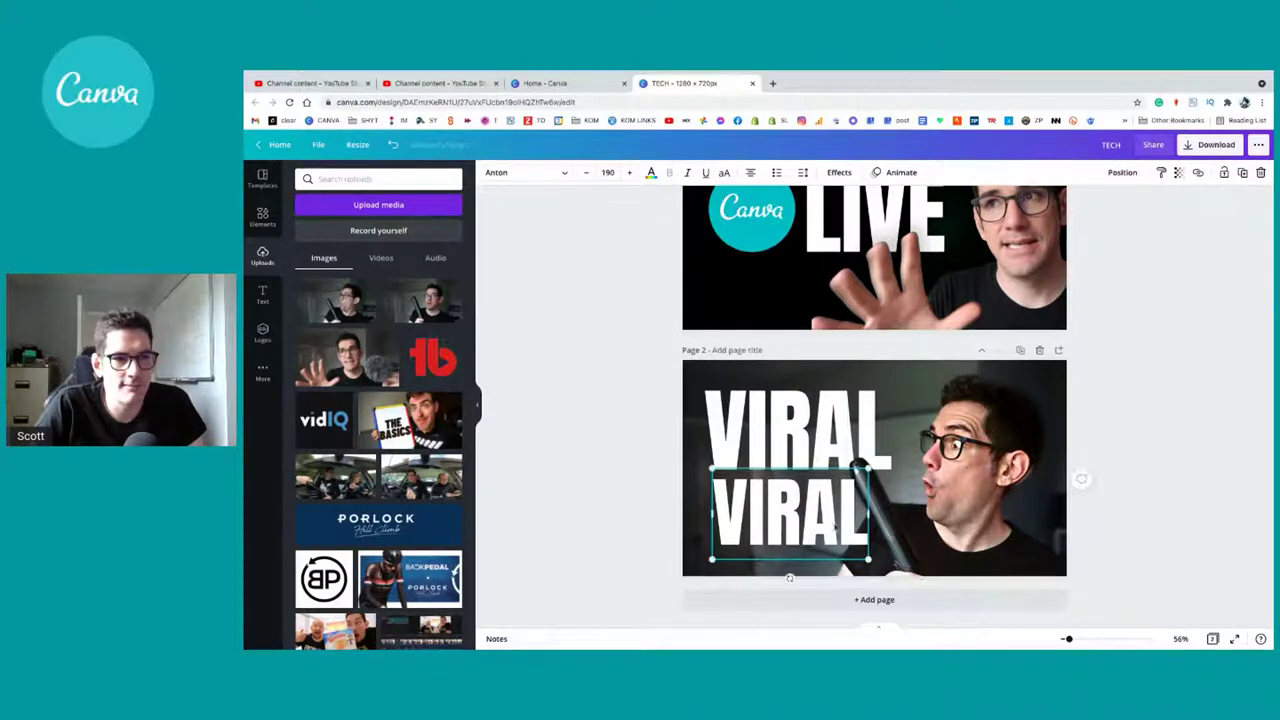
pyautogui.doubleClick(830, 520)
pyautogui.write('TECH')
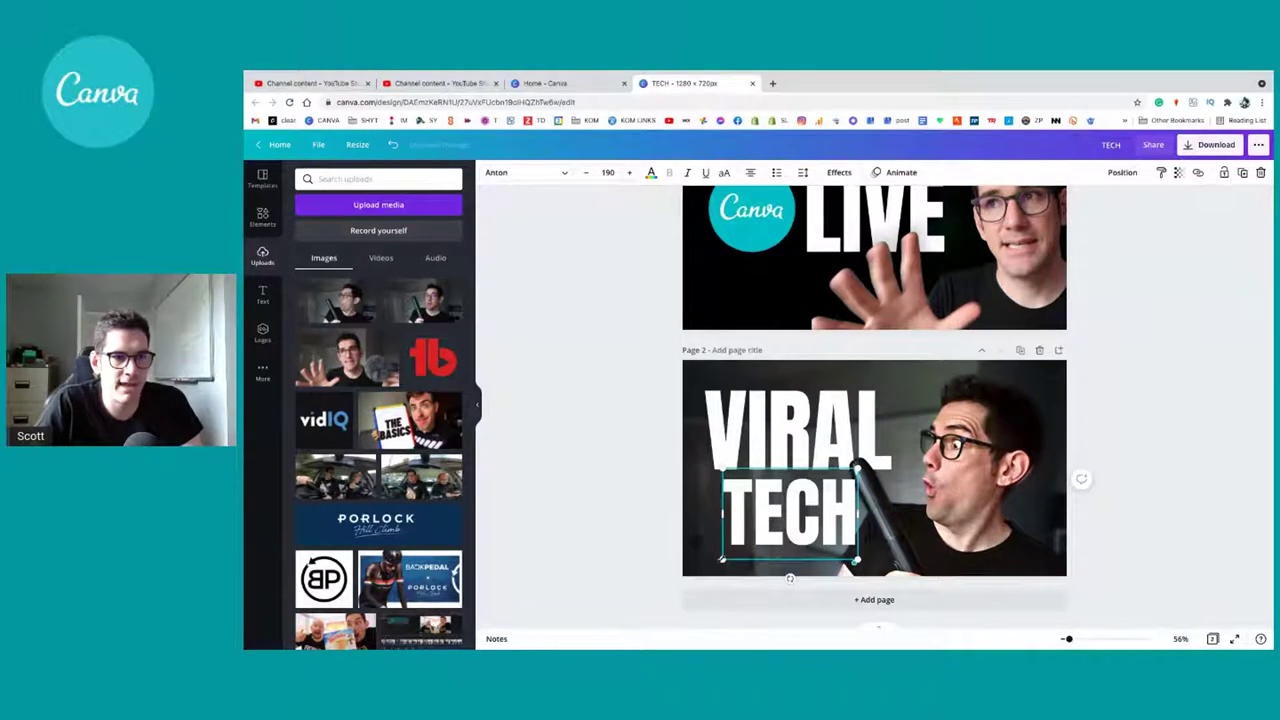
# Step: Enlarge the TECH text to about size 248 and send it backward behind the man's cutout
pyautogui.moveTo(721, 559); pyautogui.dragTo(701, 566)
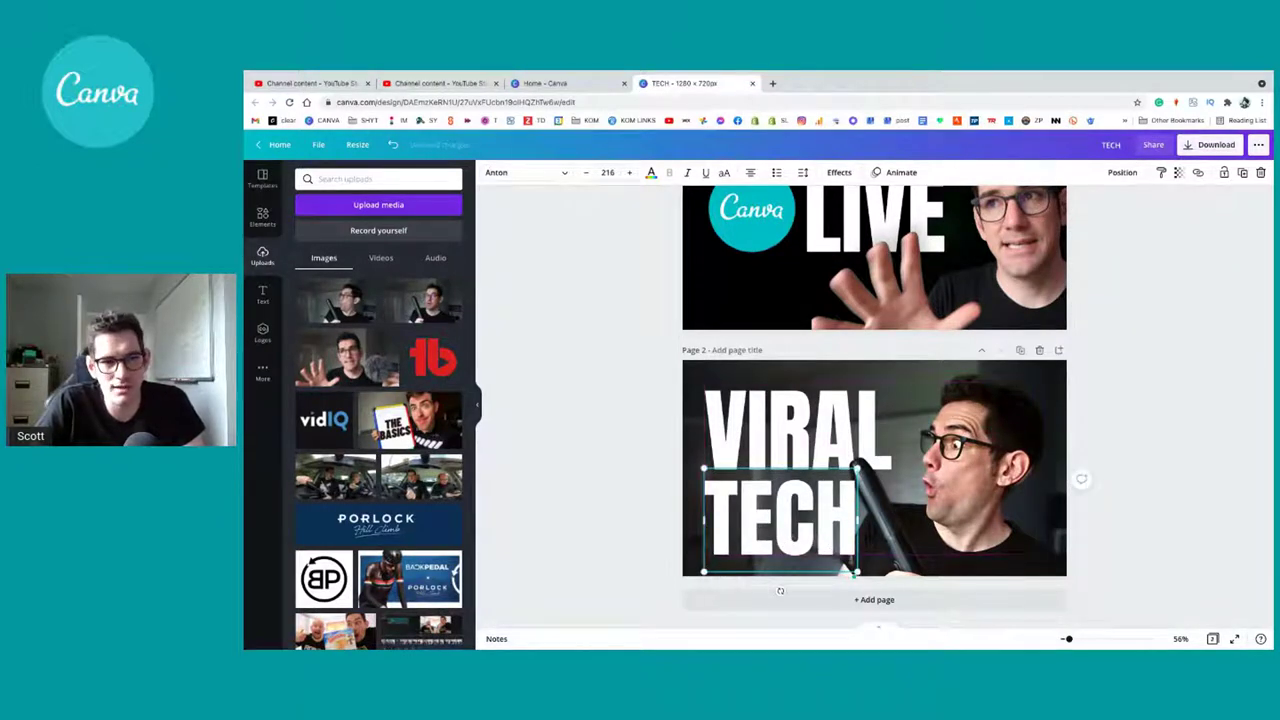
pyautogui.moveTo(857, 570); pyautogui.dragTo(888, 572)
pyautogui.click(640, 519)
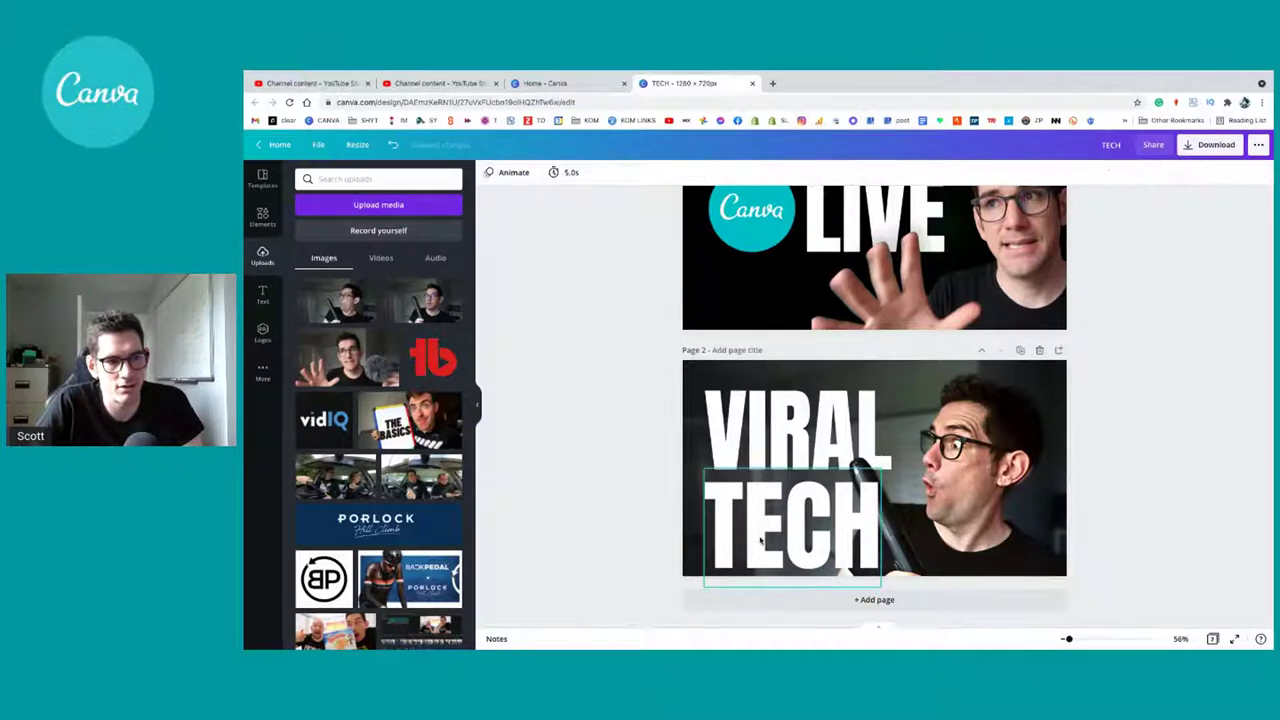
pyautogui.rightClick(760, 541)
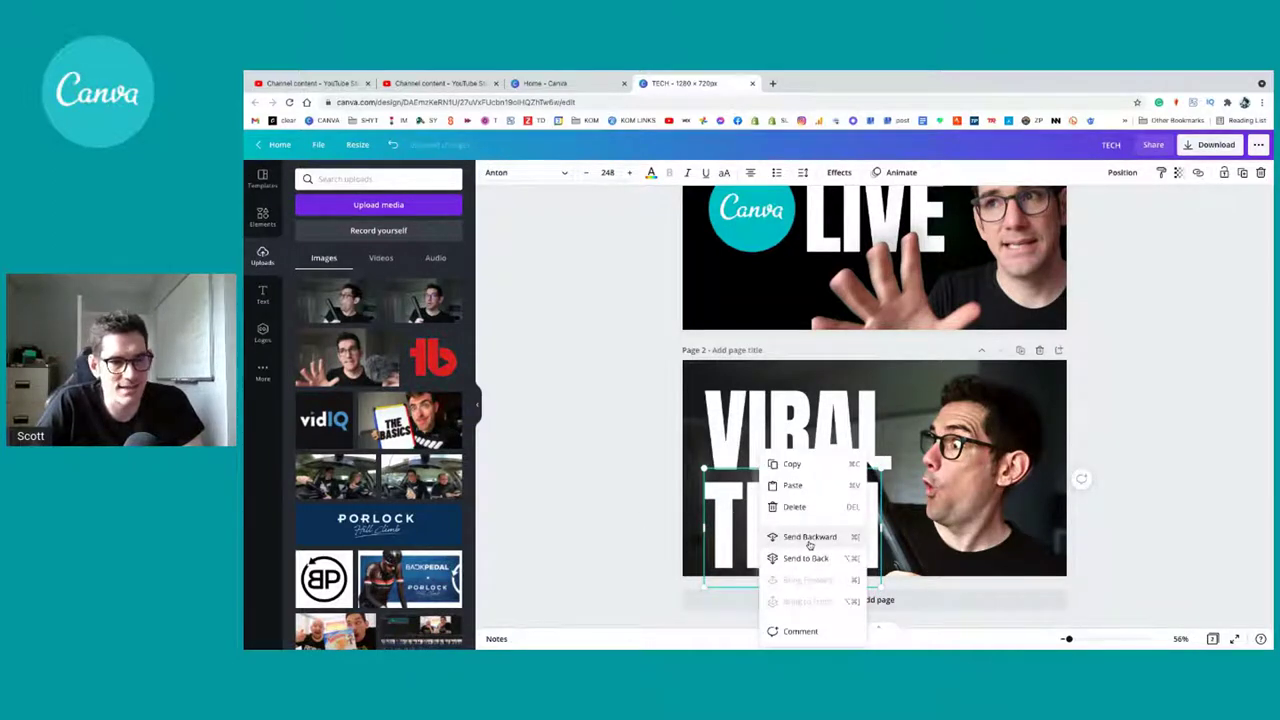
pyautogui.click(810, 537)
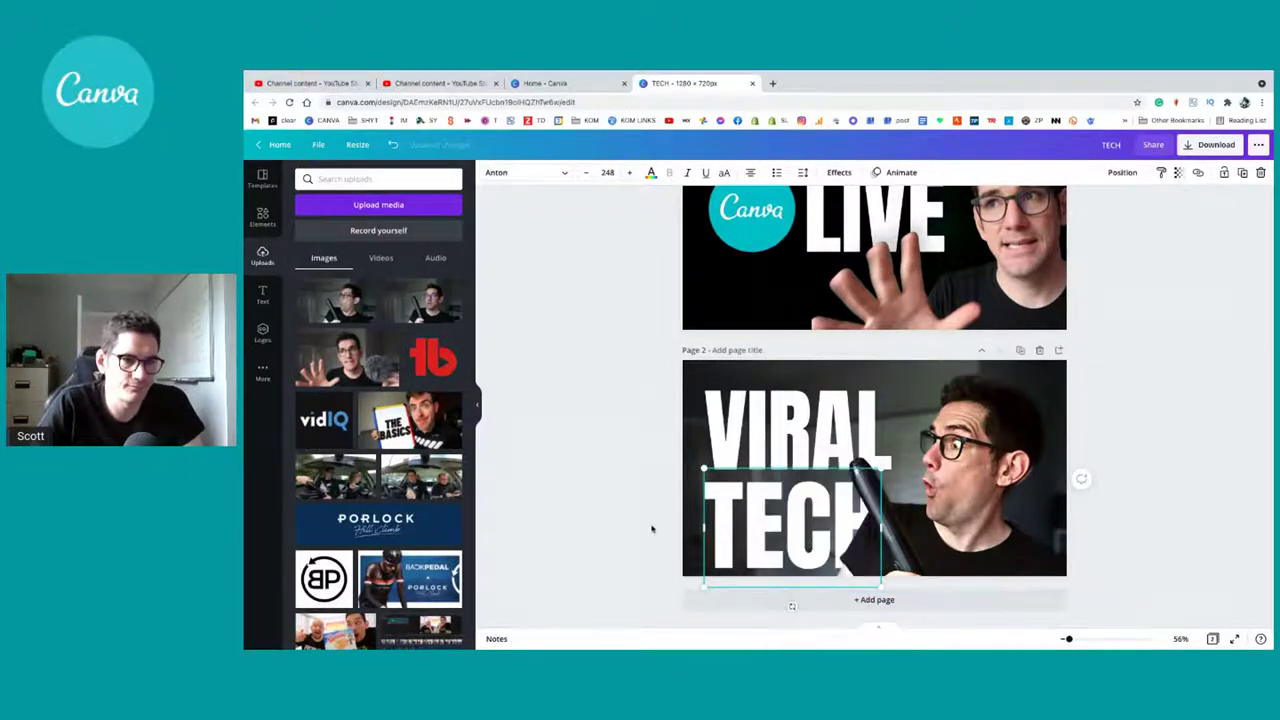
# Step: Shift VIRAL aside and TECH up to page 2's upper edge, and crop the empty left side of the cutout's frame
pyautogui.moveTo(733, 418); pyautogui.dragTo(788, 416)
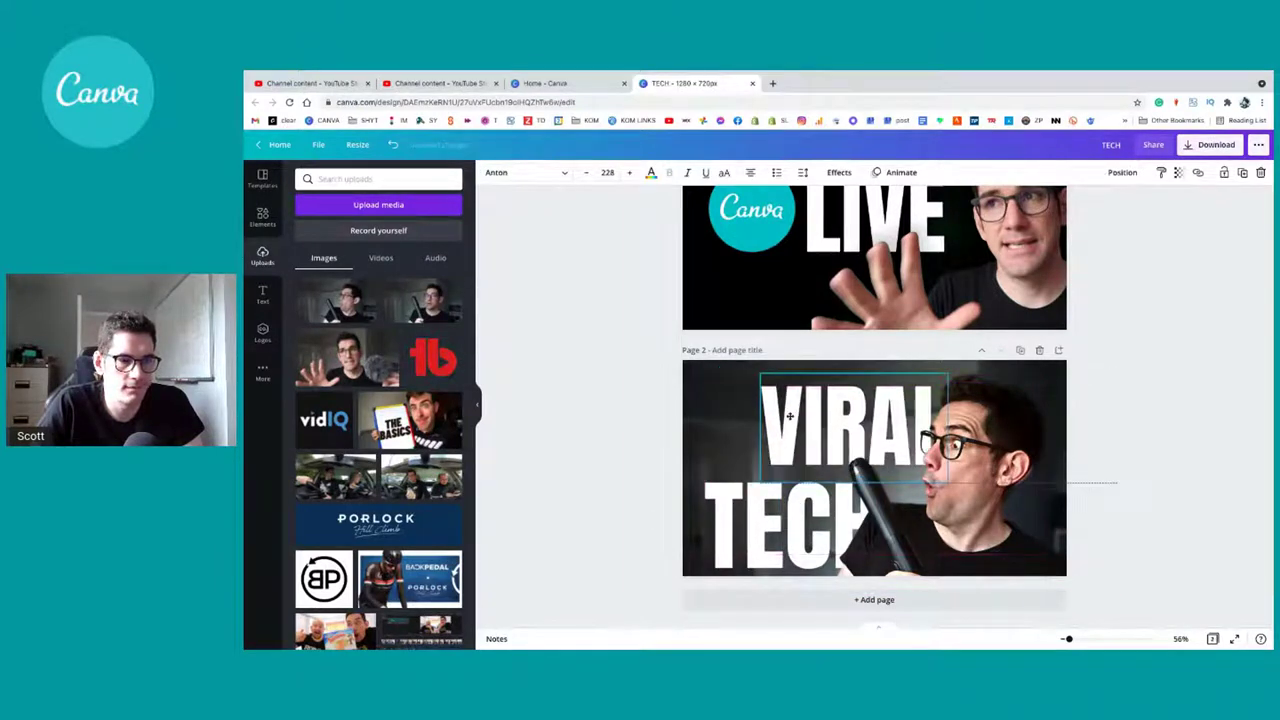
pyautogui.moveTo(760, 528); pyautogui.dragTo(689, 392)
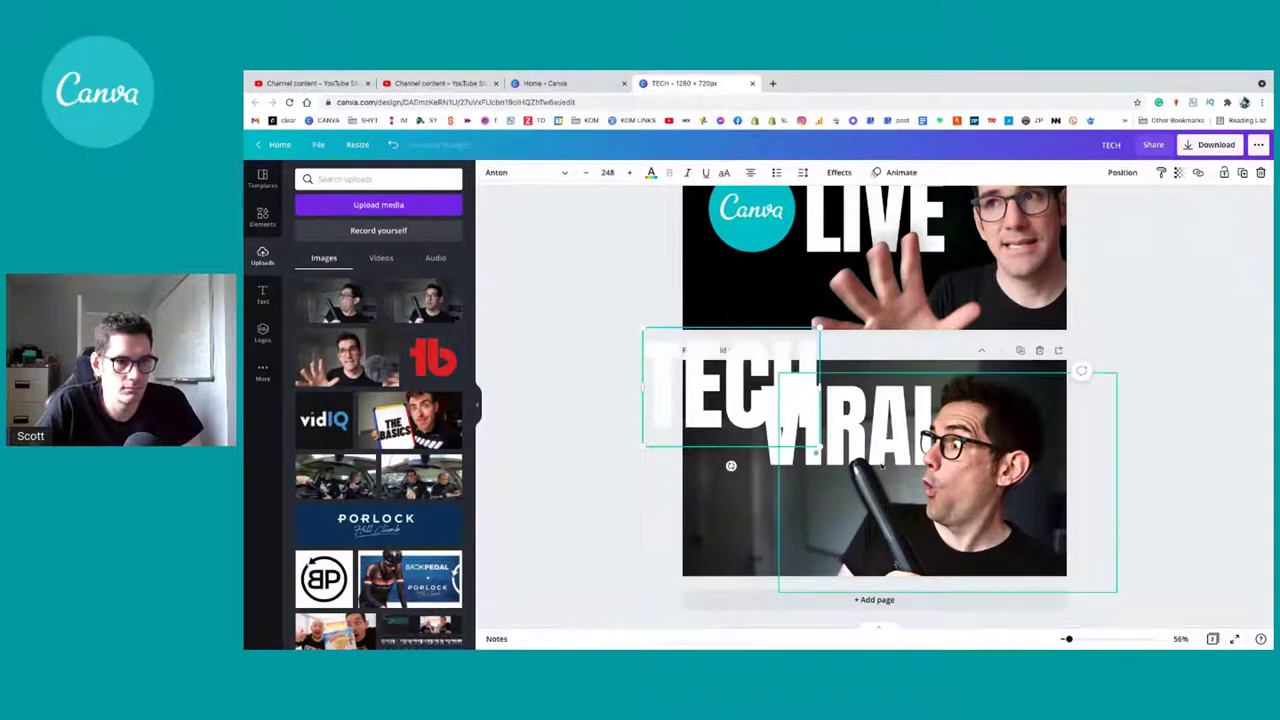
pyautogui.click(779, 489)
pyautogui.moveTo(779, 489); pyautogui.dragTo(832, 489)
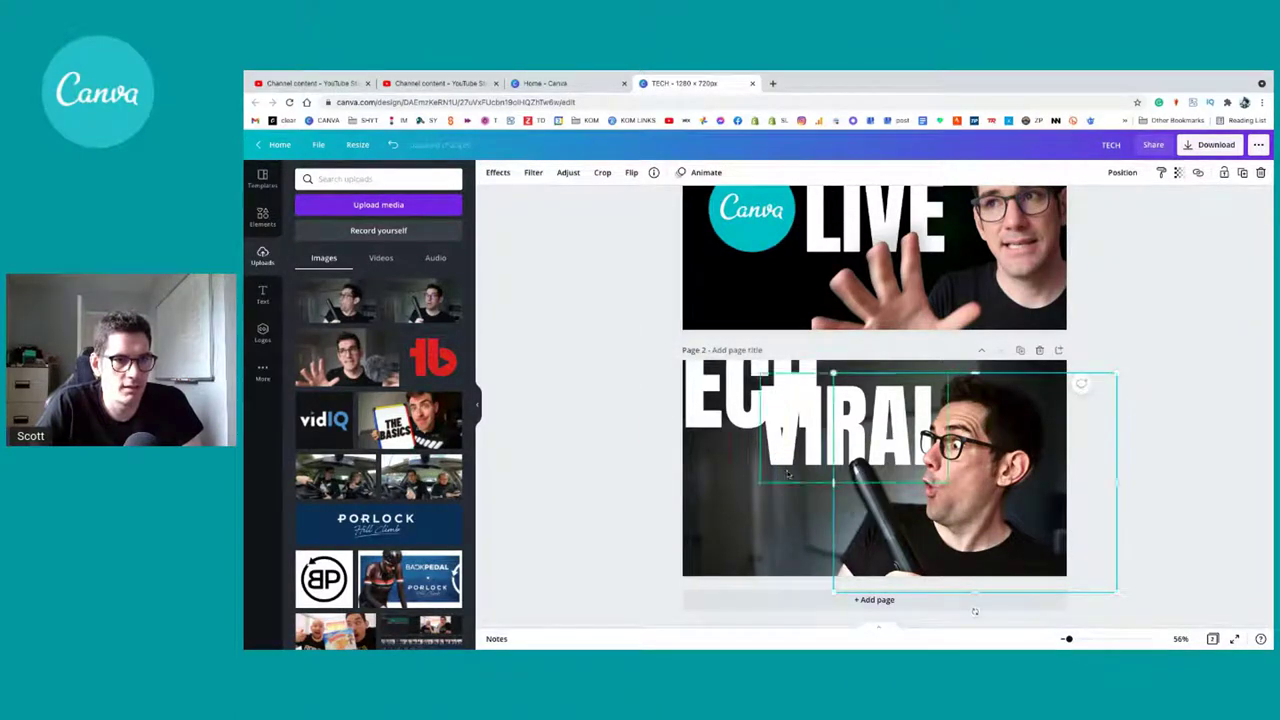
# Step: Move the VIRAL text below TECH near page 2's left edge and reduce it to about size 217
pyautogui.click(785, 435)
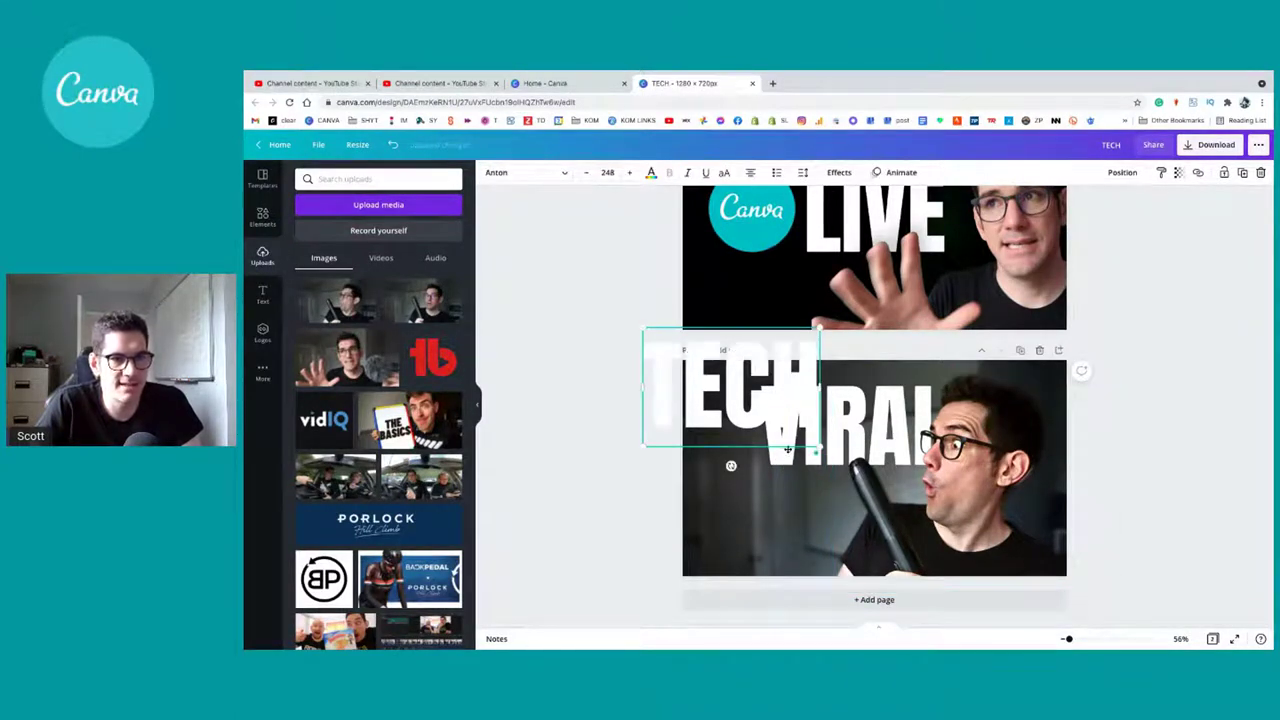
pyautogui.click(783, 467)
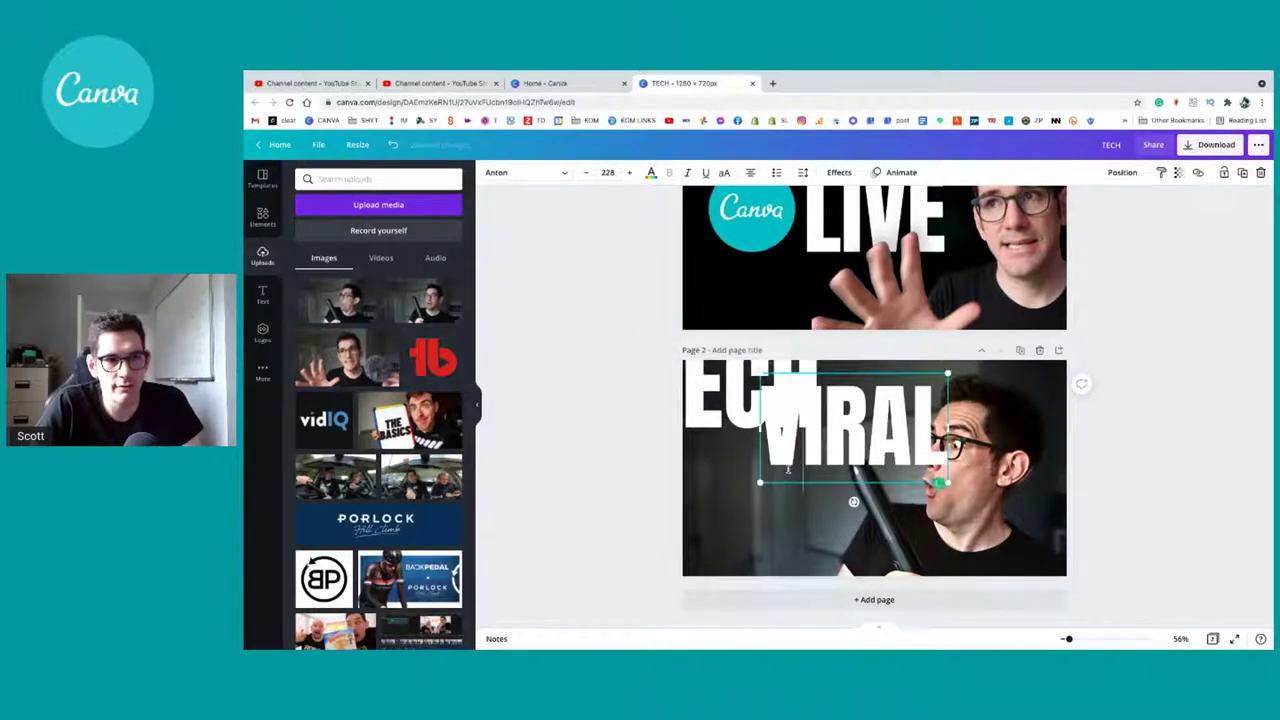
pyautogui.click(750, 425)
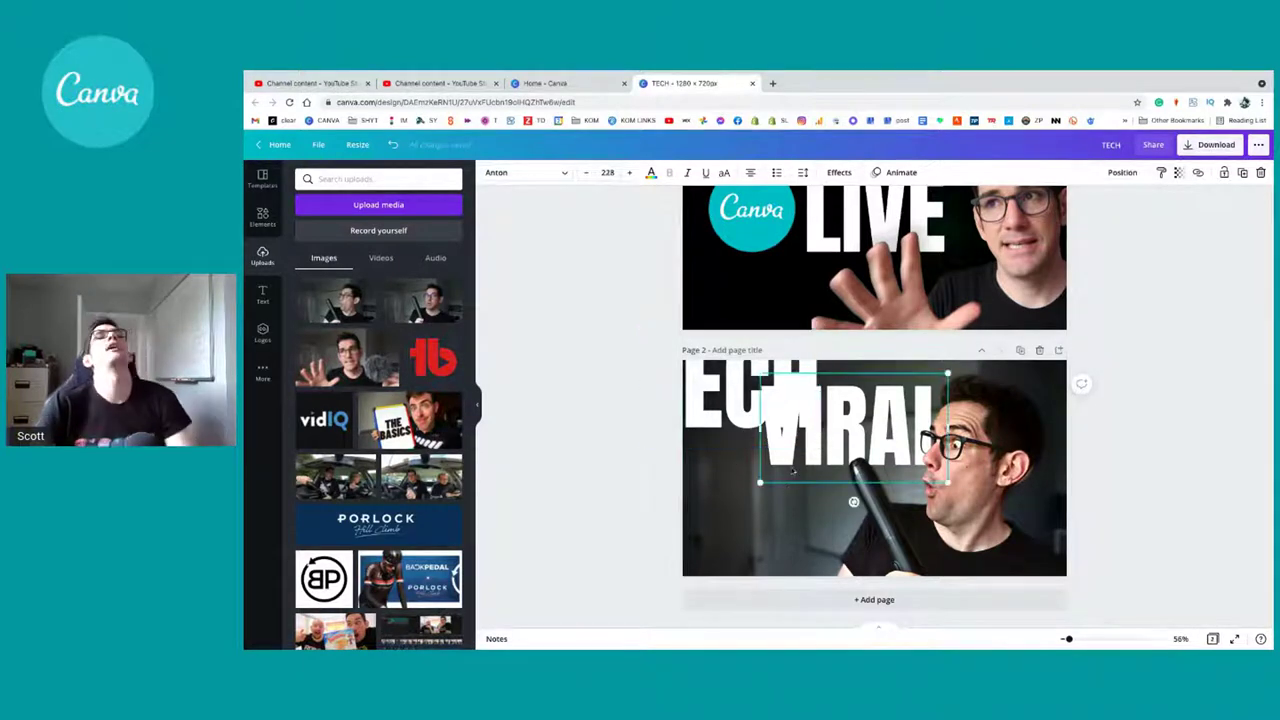
pyautogui.click(792, 470)
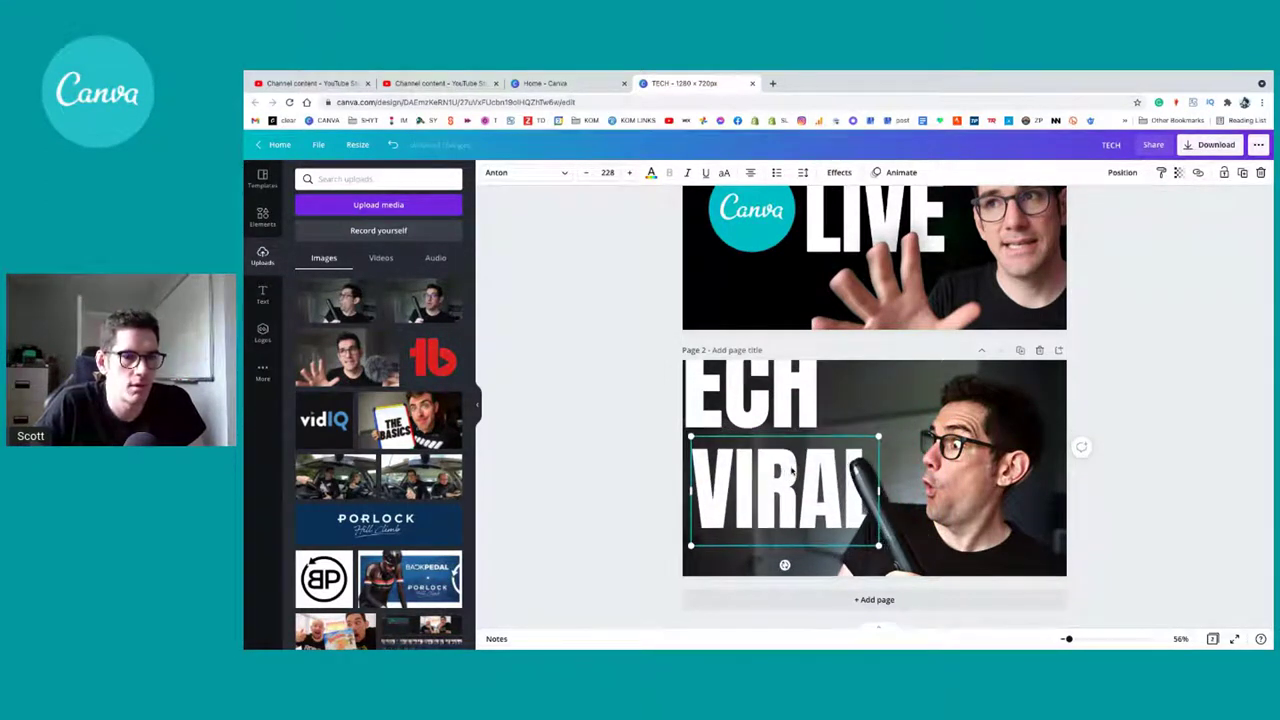
pyautogui.moveTo(878, 438); pyautogui.dragTo(868, 442)
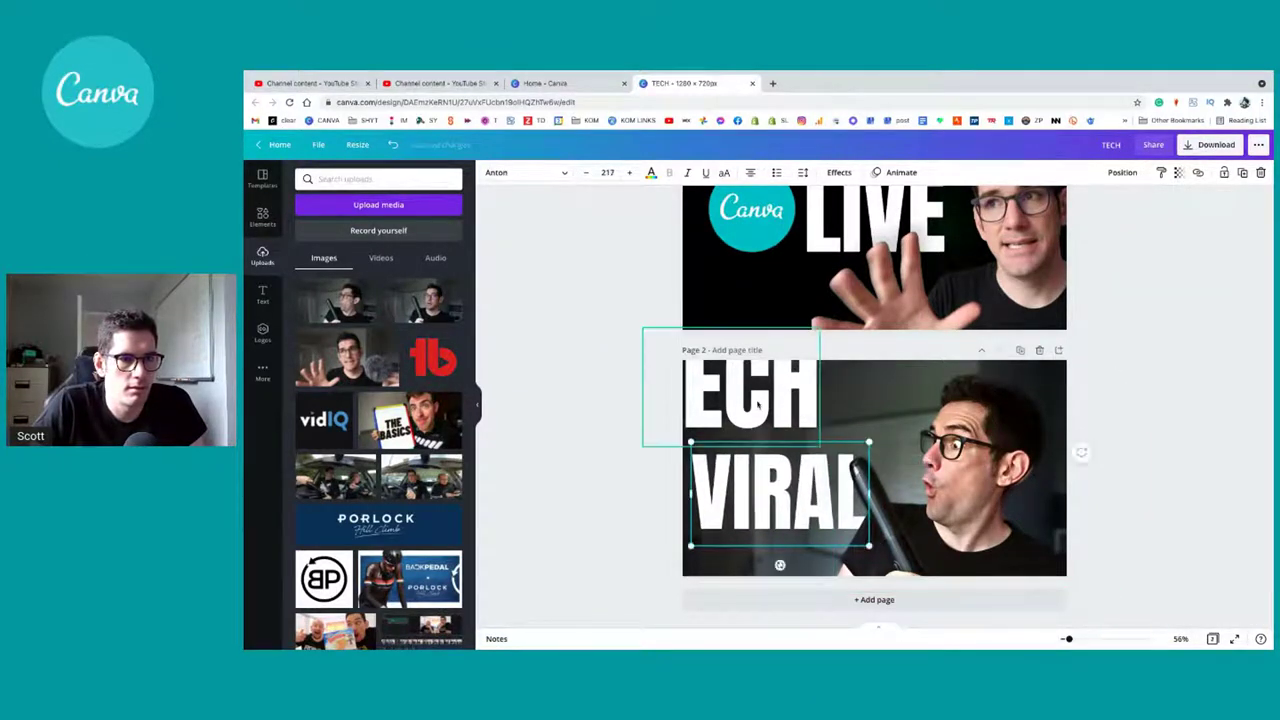
# Step: Place TECH directly above VIRAL, lower VIRAL to open a gap between the lines, and shrink TECH slightly
pyautogui.click(751, 405)
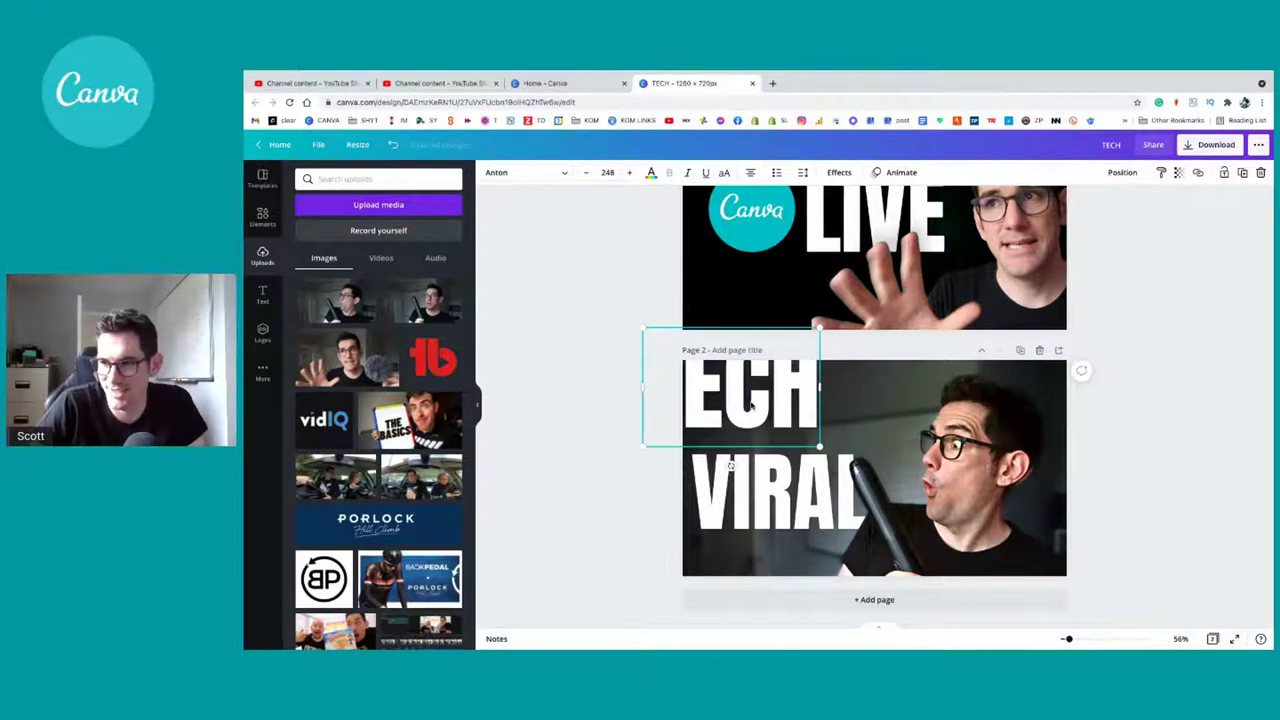
pyautogui.moveTo(753, 405); pyautogui.dragTo(803, 433)
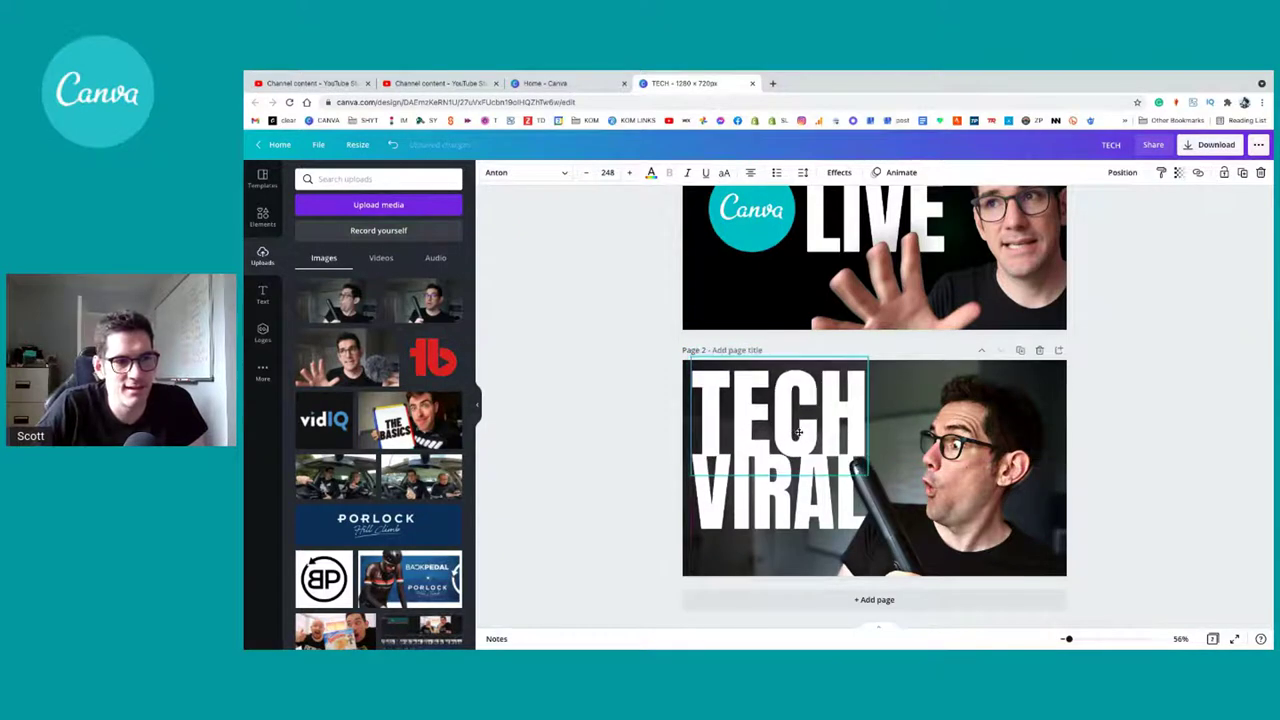
pyautogui.click(775, 510)
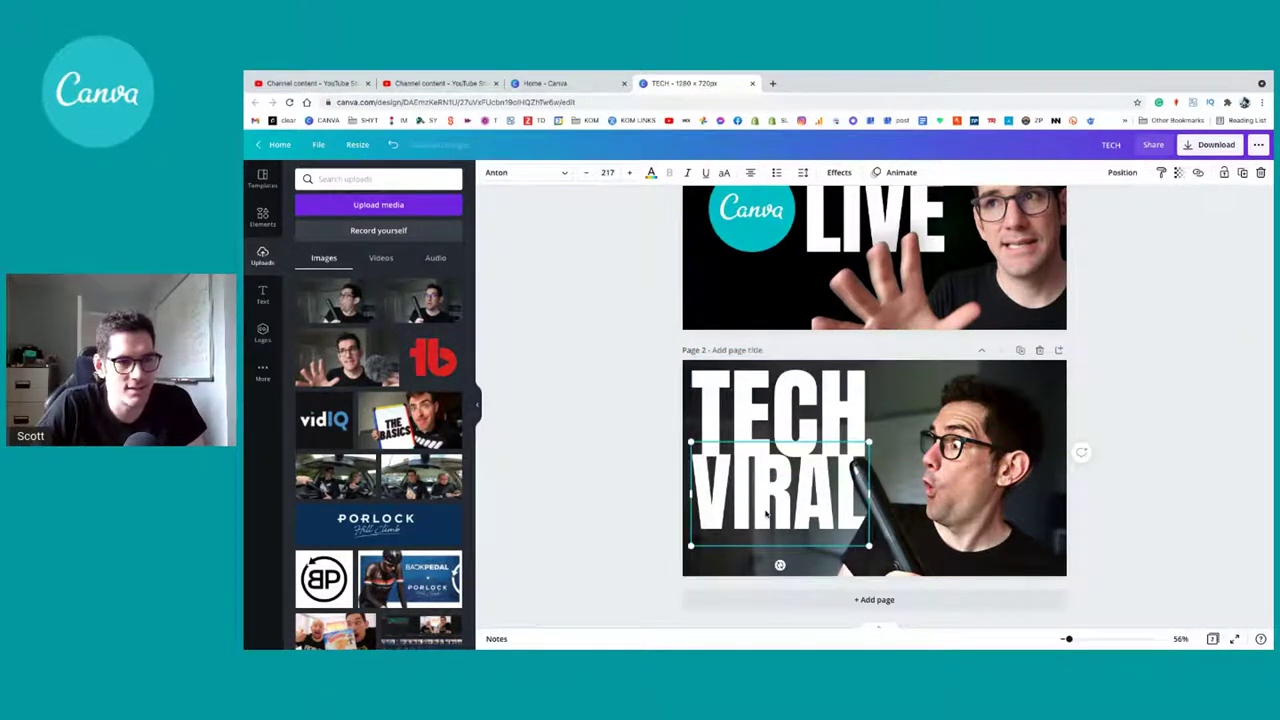
pyautogui.moveTo(766, 512); pyautogui.dragTo(773, 528)
pyautogui.click(910, 515)
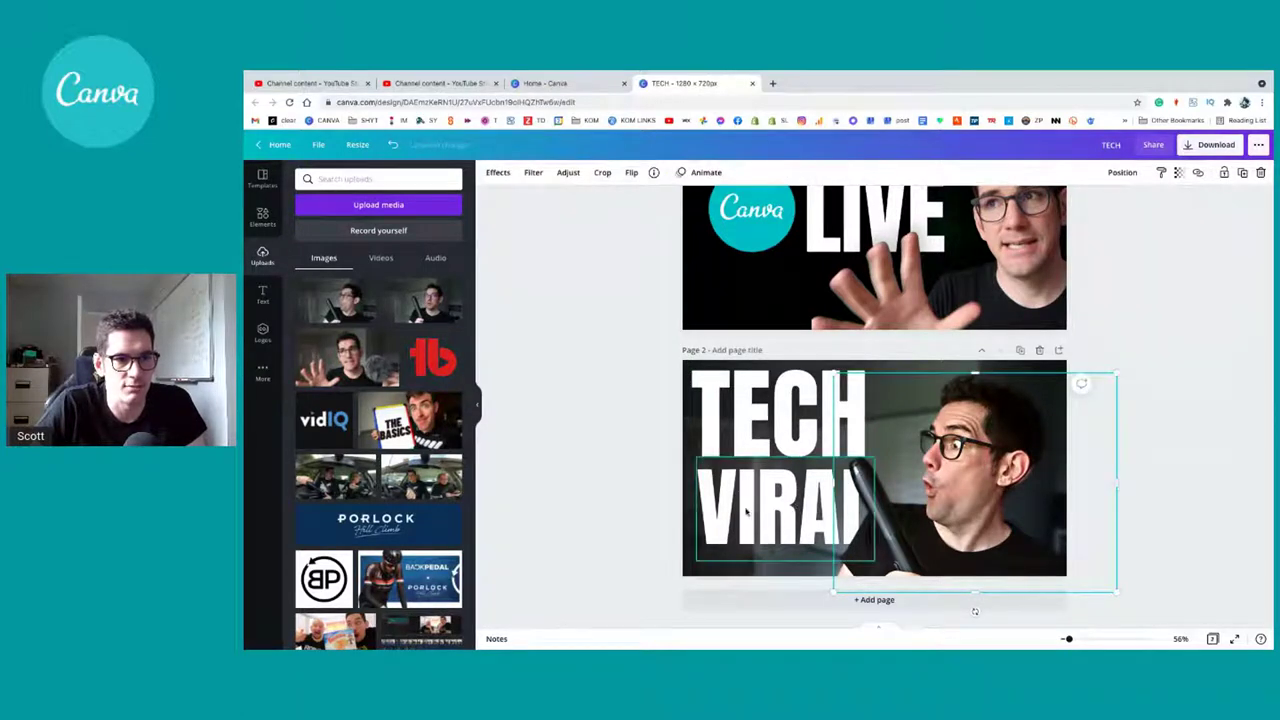
pyautogui.click(779, 425)
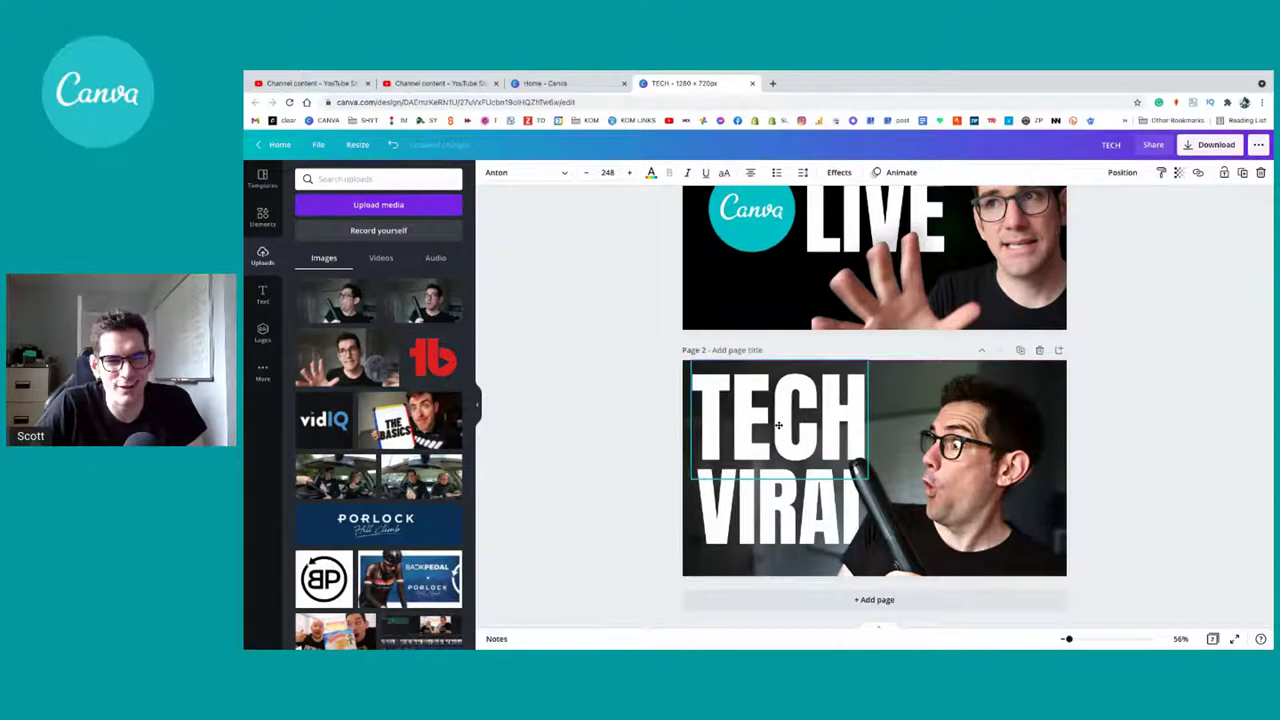
pyautogui.moveTo(867, 362); pyautogui.dragTo(863, 364)
pyautogui.click(986, 513)
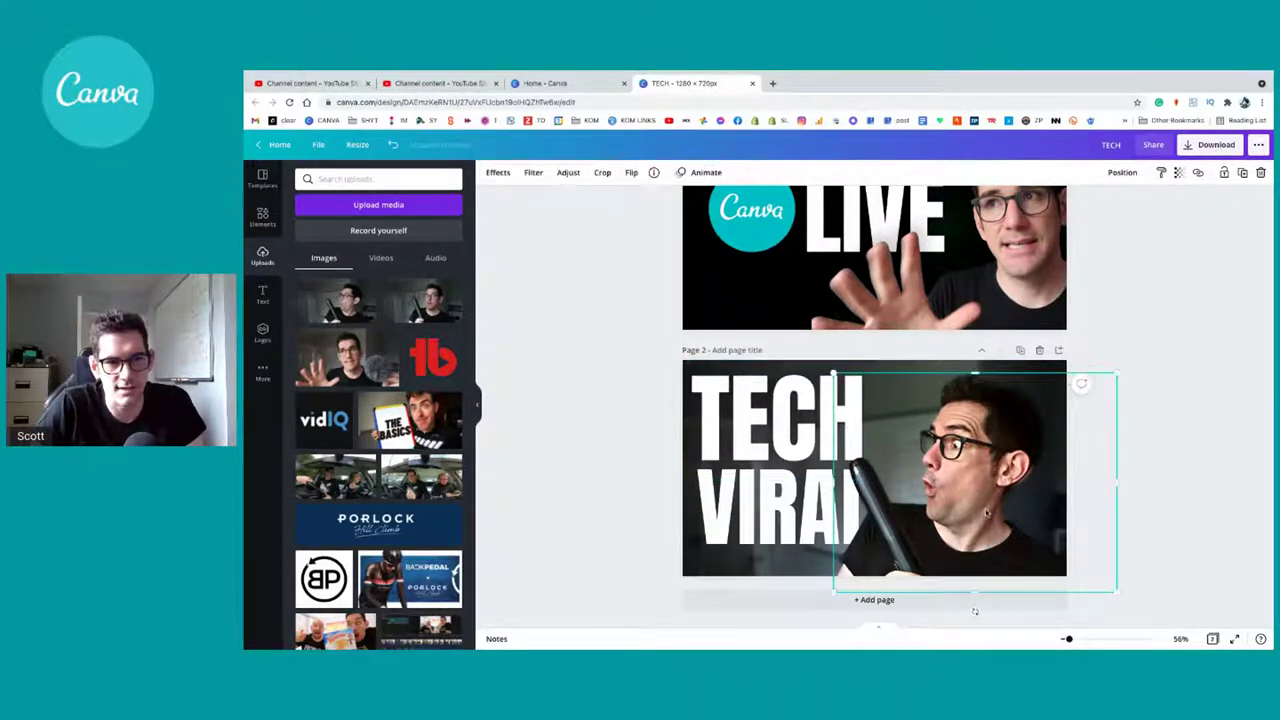
# Step: Enlarge the man's cutout slightly on page 2 and lower VIRAL to the page's bottom edge
pyautogui.moveTo(1116, 373)
pyautogui.mouseDown()
pyautogui.moveTo(1157, 366)
pyautogui.moveTo(1138, 364)
pyautogui.mouseUp()
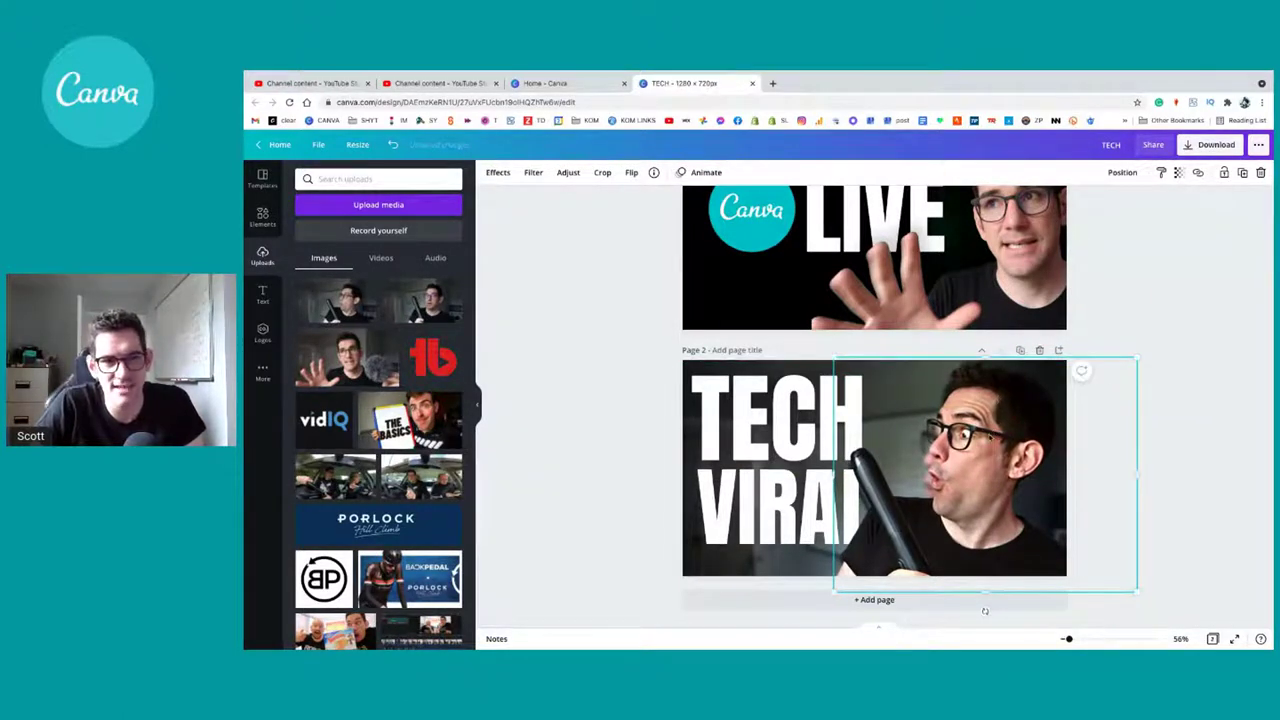
pyautogui.moveTo(988, 432); pyautogui.dragTo(985, 436)
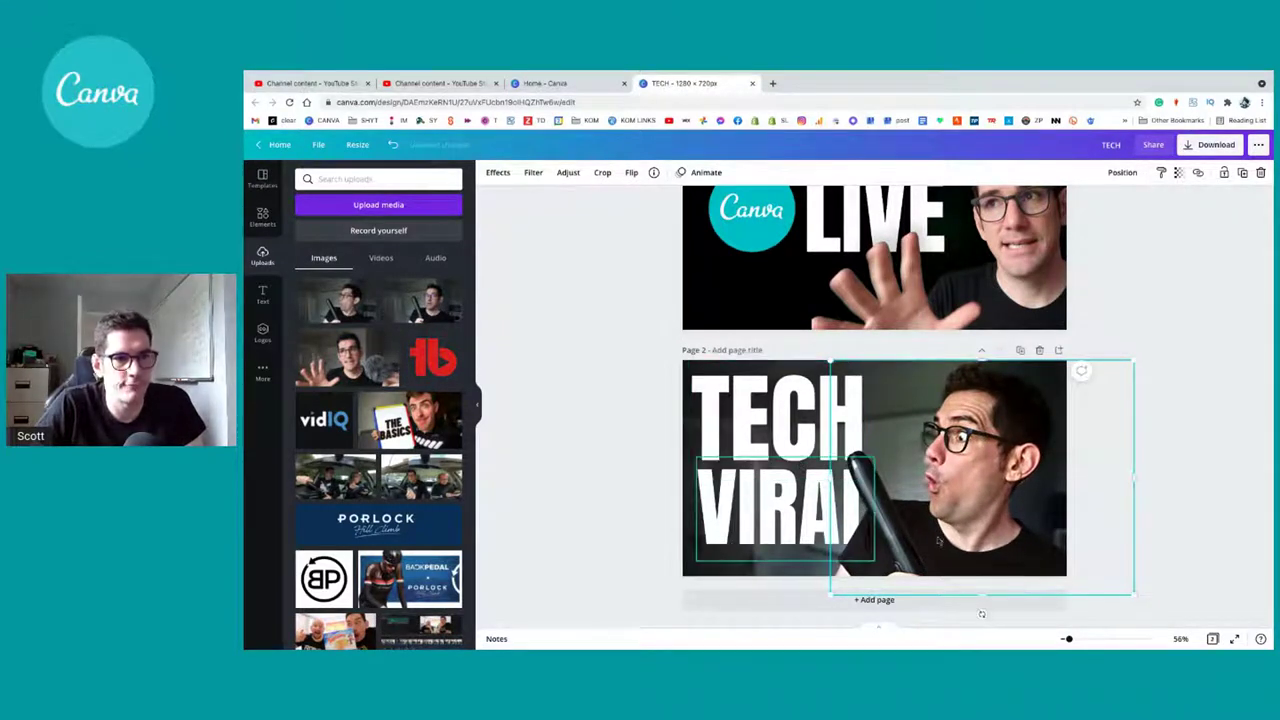
pyautogui.moveTo(758, 515); pyautogui.dragTo(758, 533)
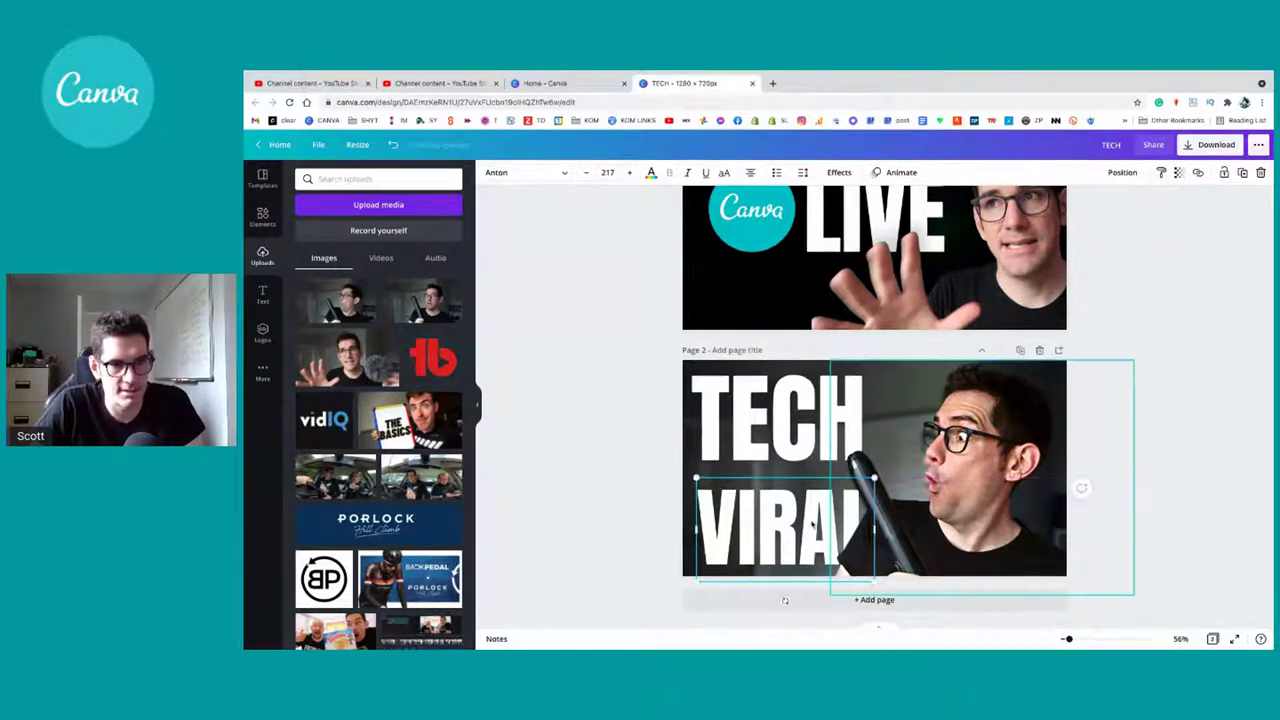
# Step: Duplicate TECH as a small text of about size 78.6 between the two title lines and reword it TO HELP GO
pyautogui.click(758, 436)
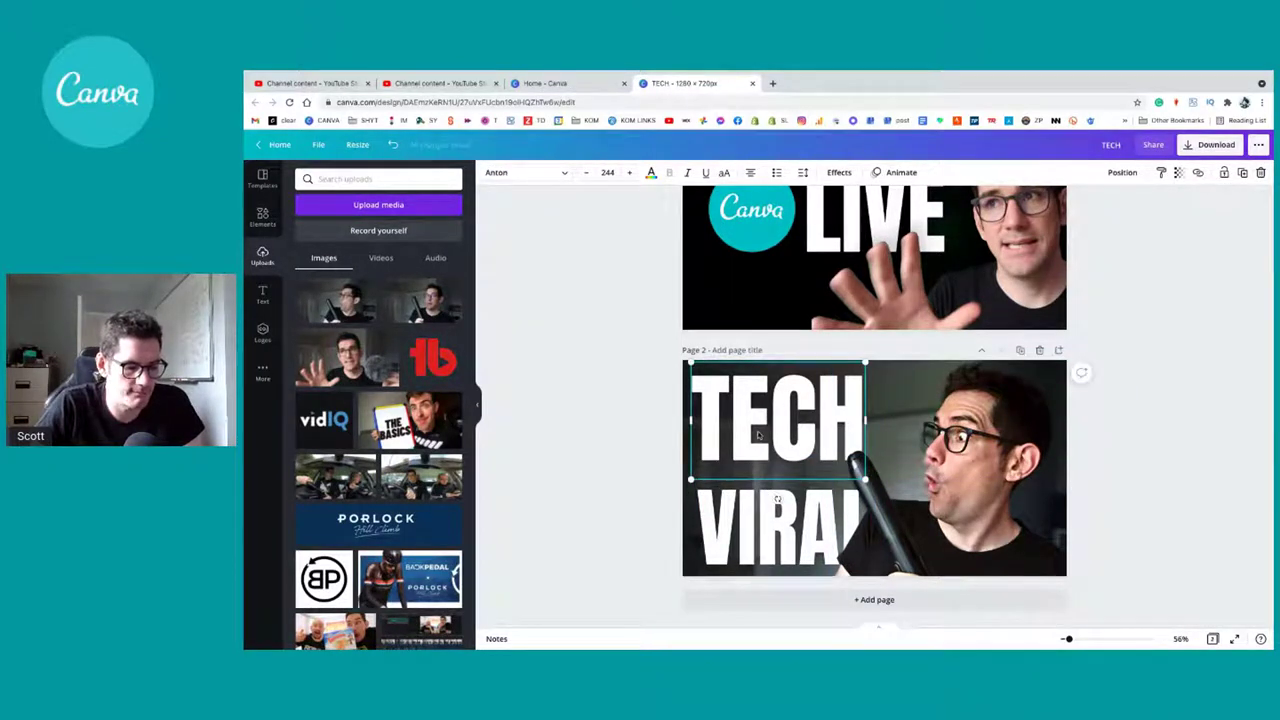
pyautogui.moveTo(752, 423); pyautogui.dragTo(731, 480)
pyautogui.doubleClick(730, 479)
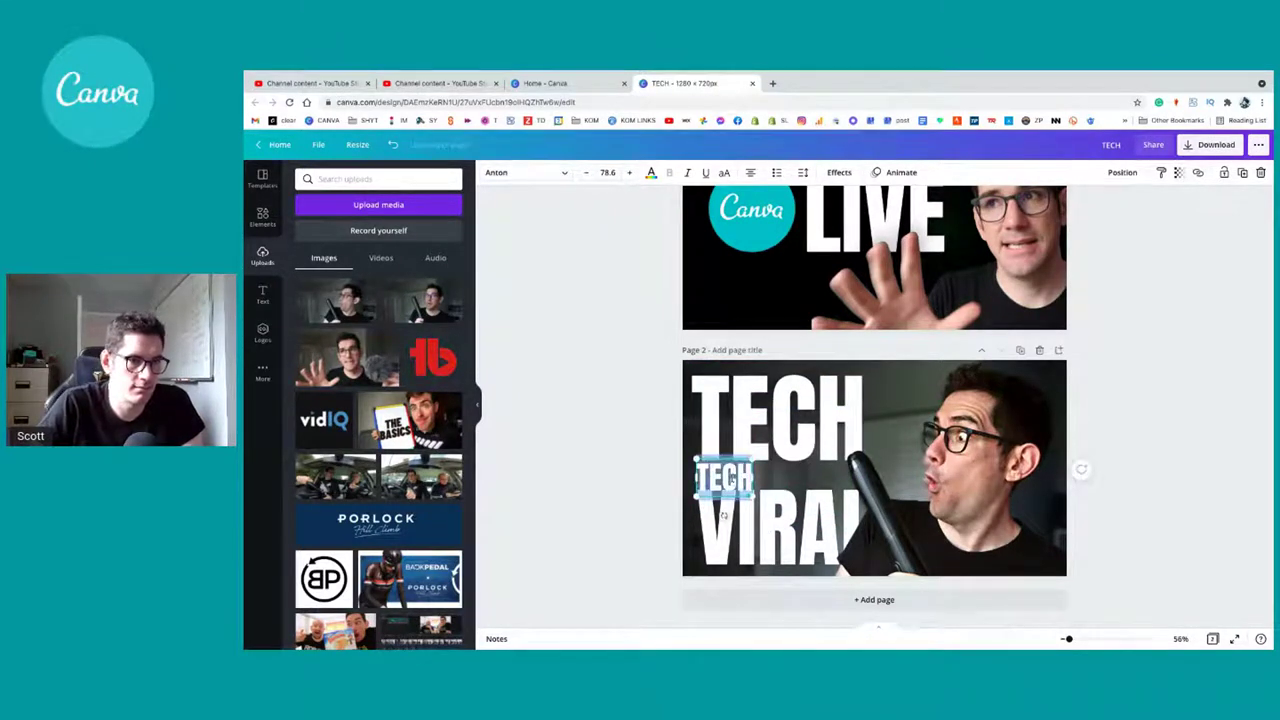
pyautogui.write('TO HEL')
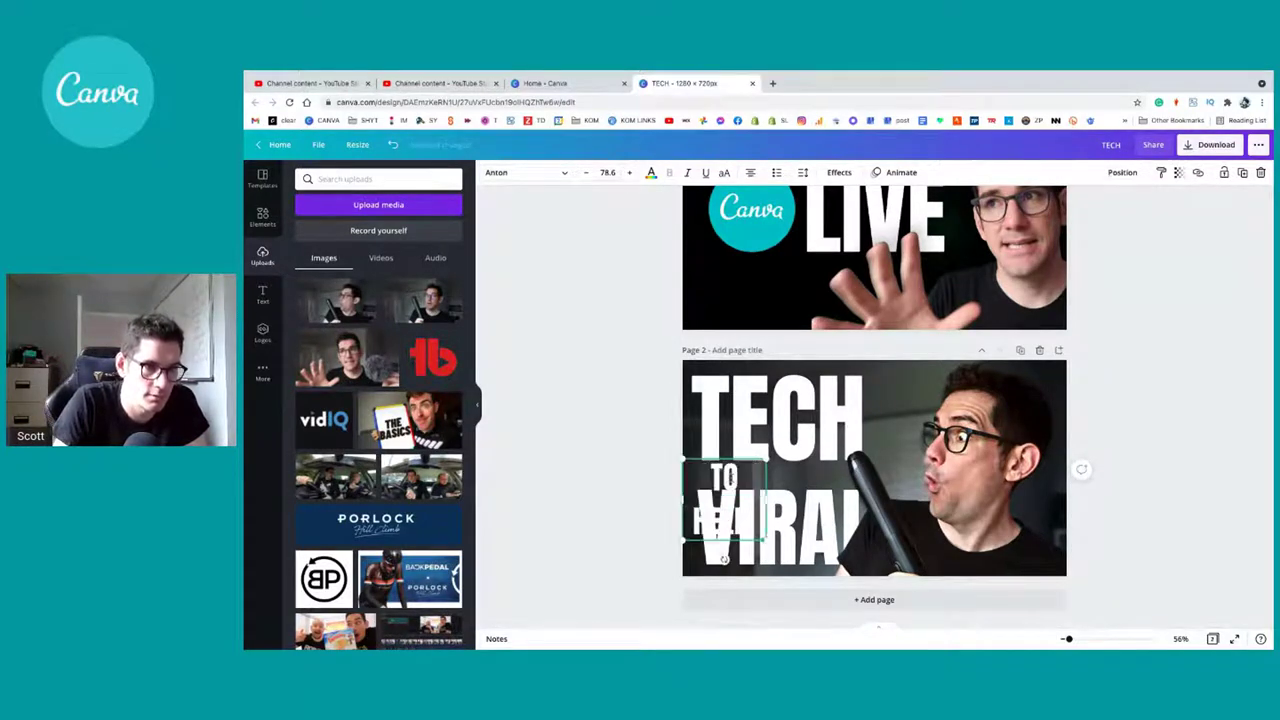
pyautogui.moveTo(766, 505); pyautogui.dragTo(852, 505)
pyautogui.write('P')
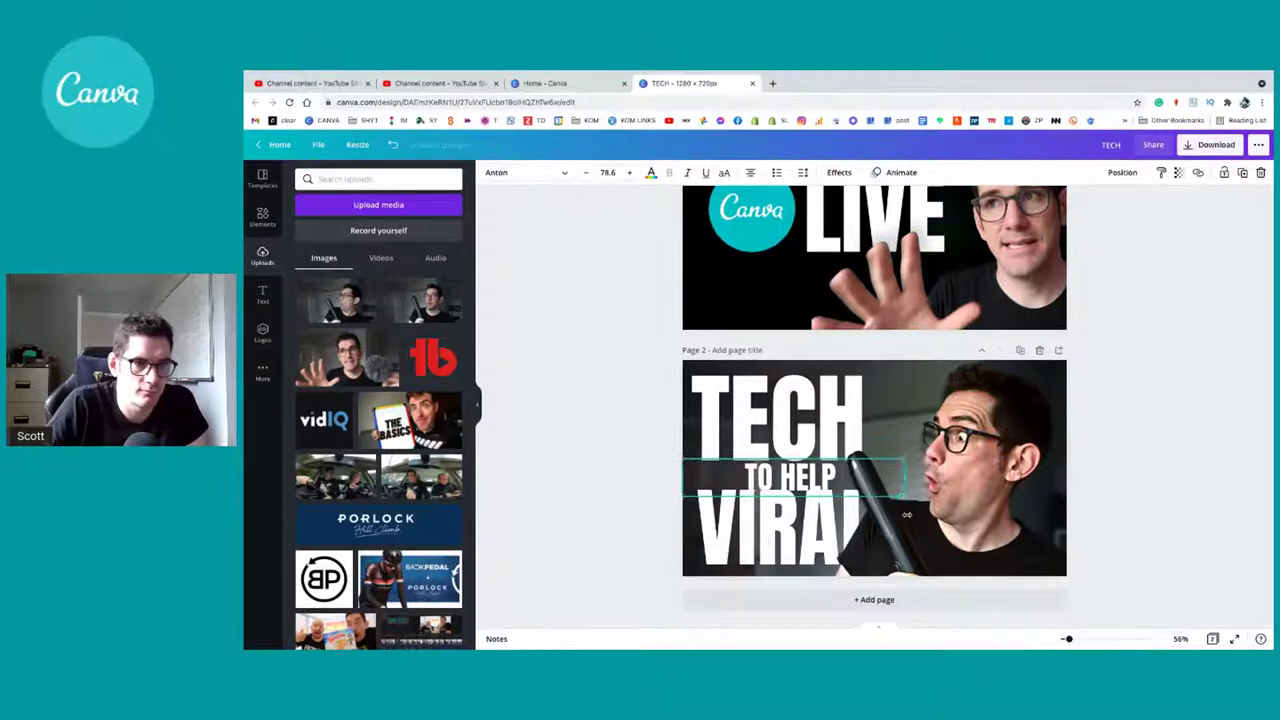
pyautogui.write(' GO')
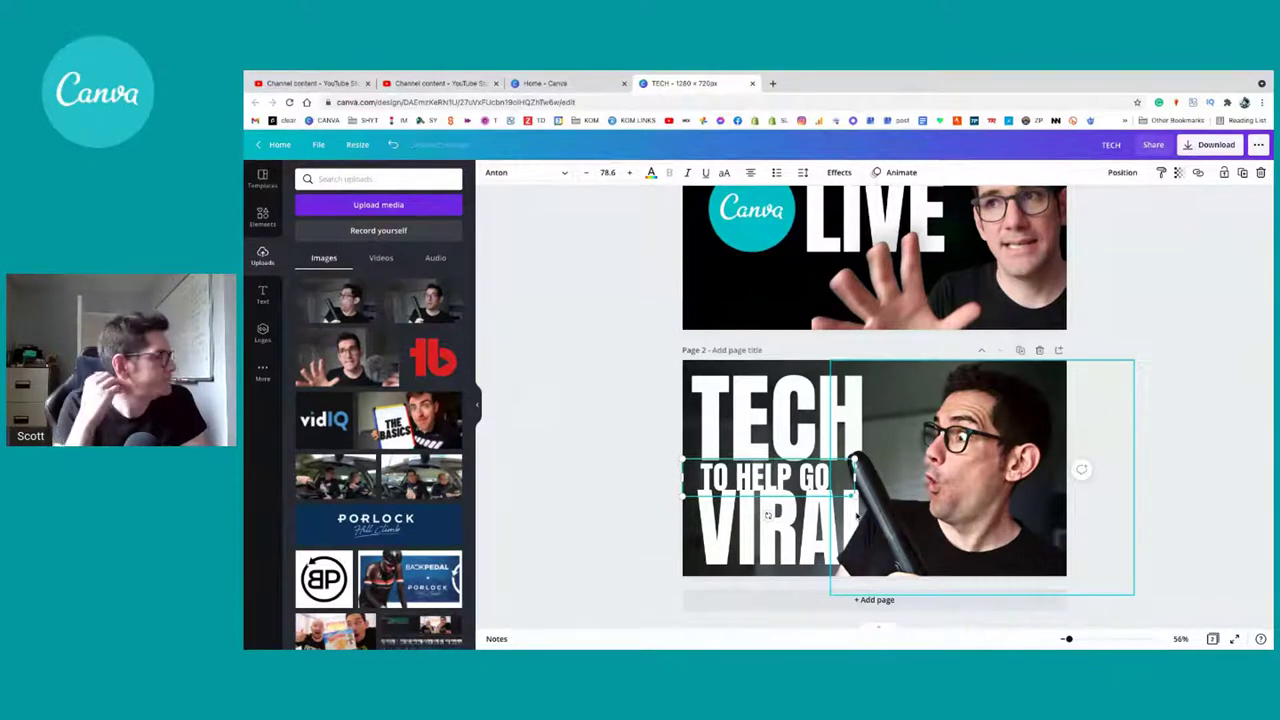
# Step: Replace the wording of the small middle text with THAT HELPED ME GO
pyautogui.hotkey('ctrl', 'a')
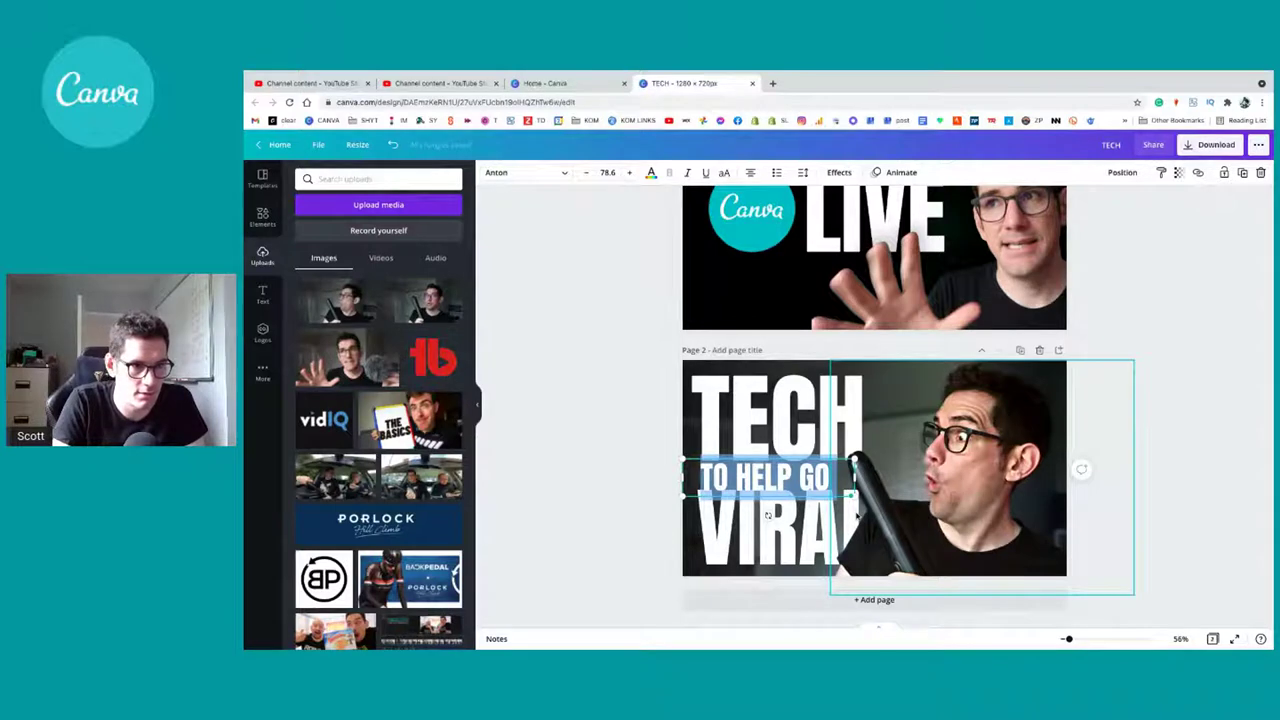
pyautogui.write('THAT HEP')
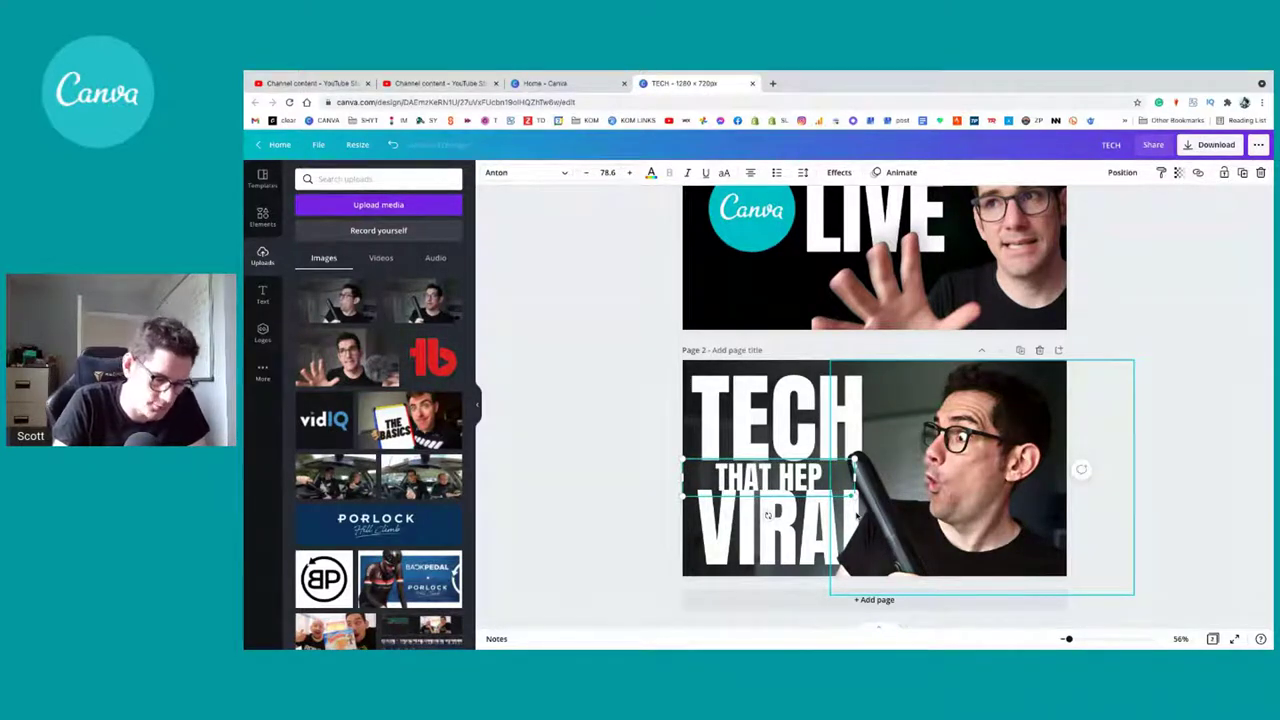
pyautogui.press('BackSpace')
pyautogui.write('LPED')
pyautogui.press('Return')
pyautogui.write('ME')
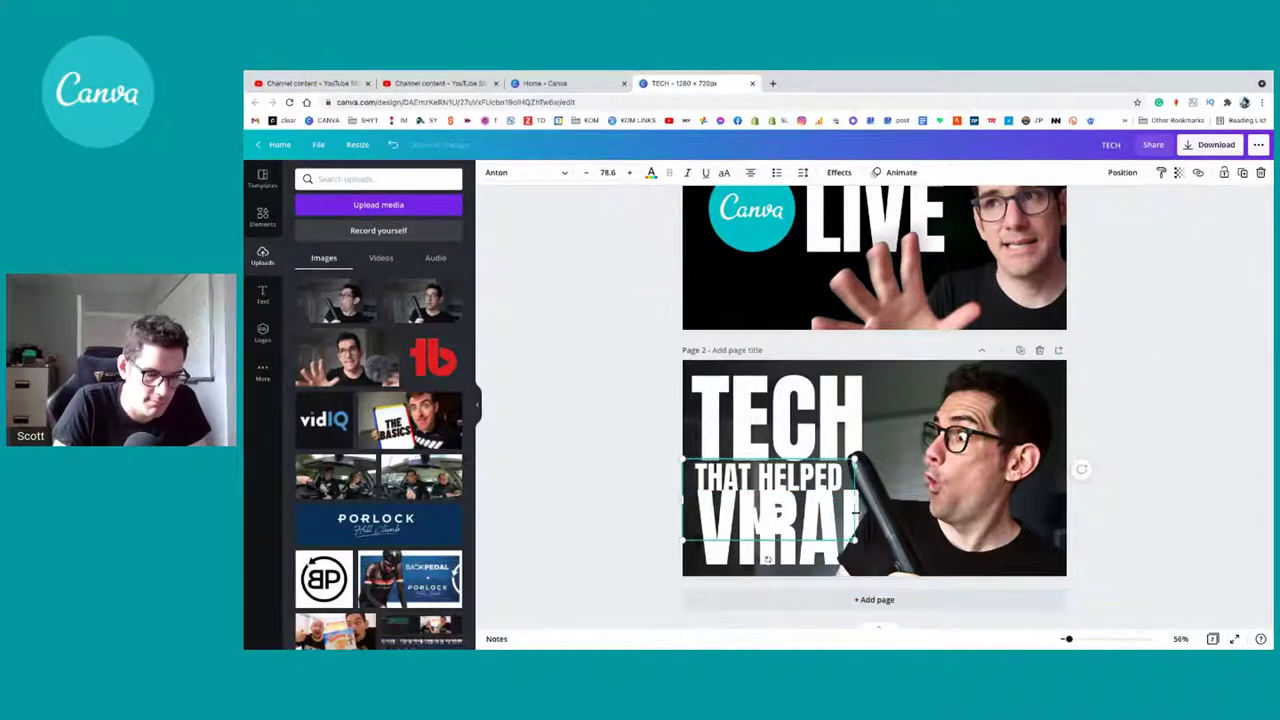
pyautogui.write(' G')
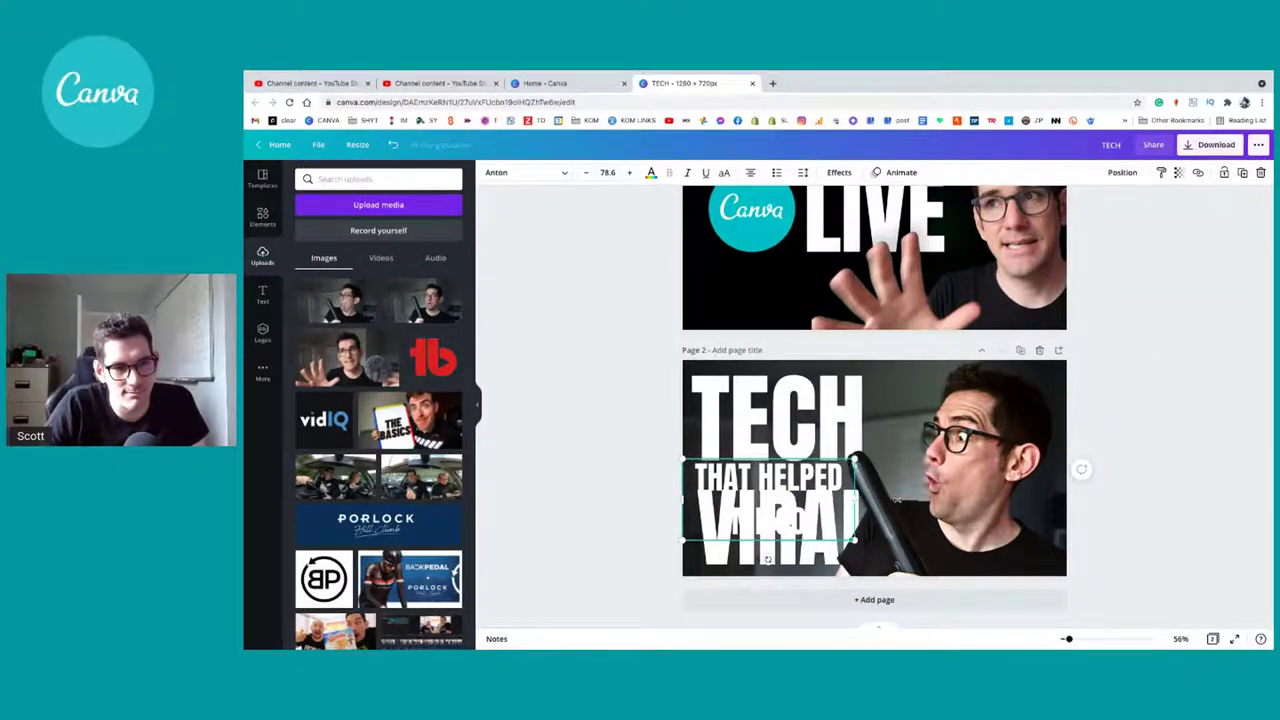
# Step: Fit THAT HELPED ME GO on one line at about size 52.1 and center it in the gap between TECH and VIRAL
pyautogui.moveTo(857, 498)
pyautogui.mouseDown()
pyautogui.moveTo(952, 490)
pyautogui.moveTo(857, 490)
pyautogui.mouseUp()
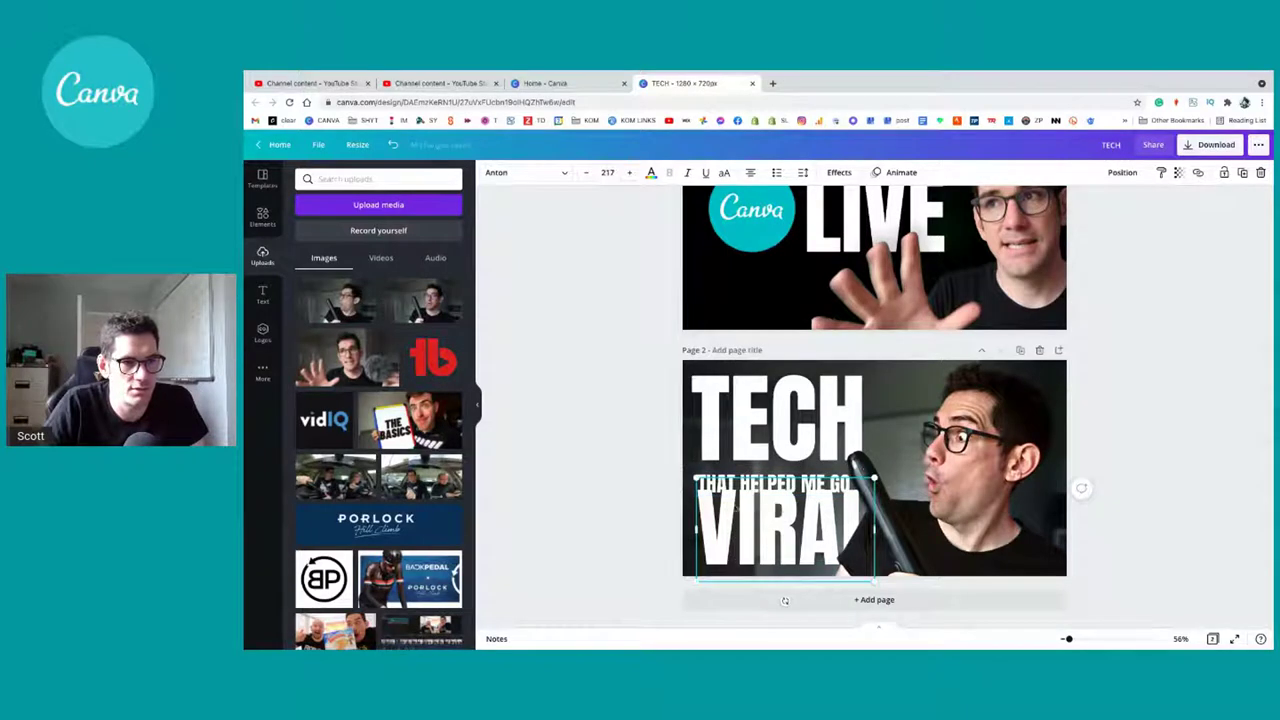
pyautogui.doubleClick(722, 482)
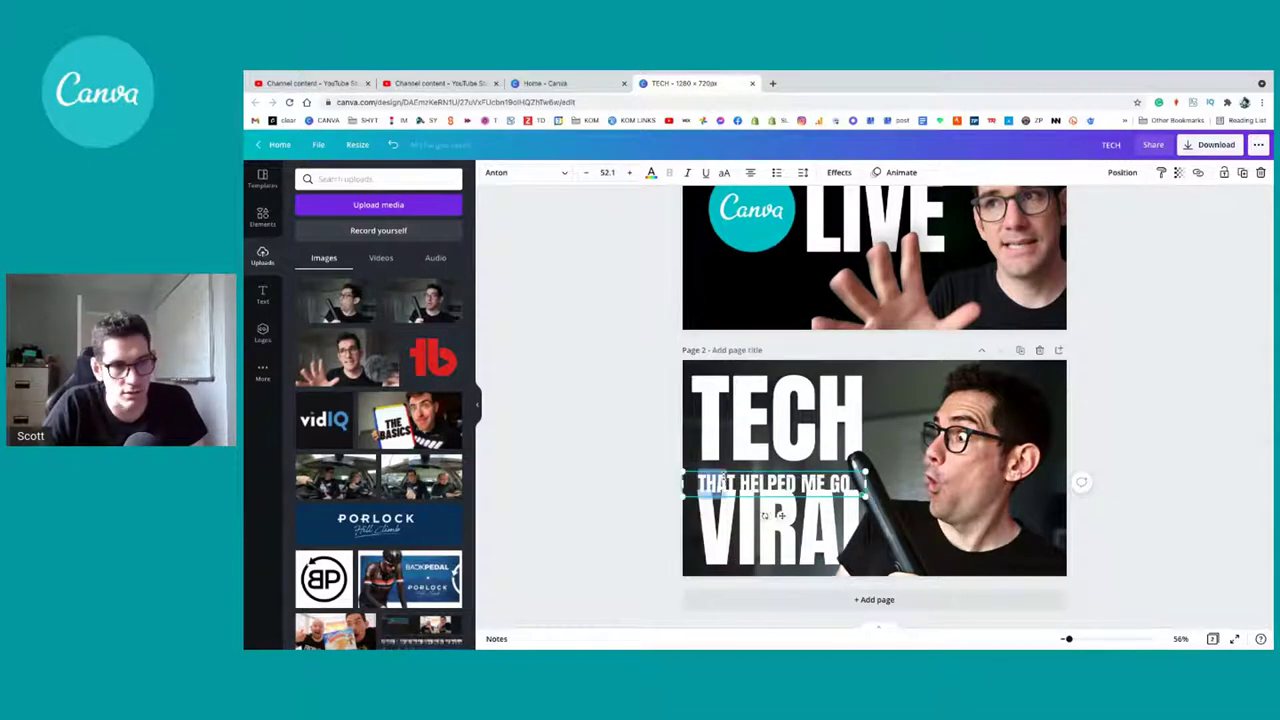
pyautogui.click(722, 482)
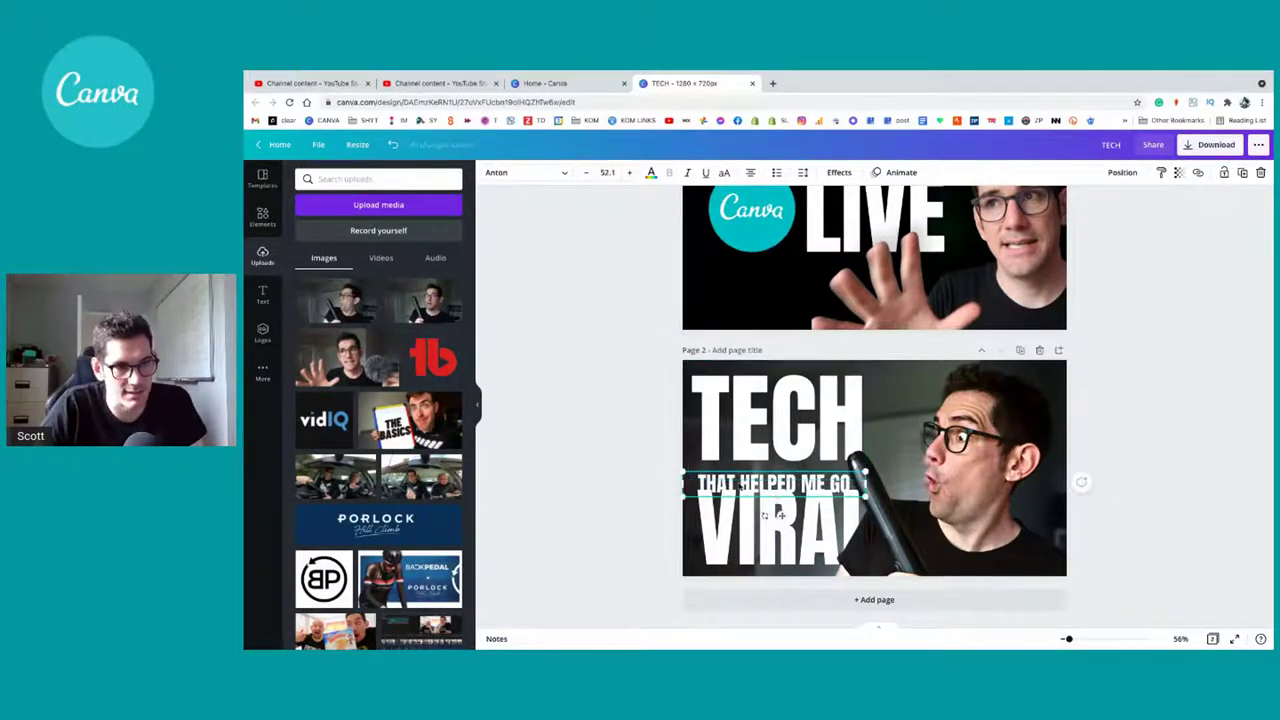
pyautogui.moveTo(780, 515); pyautogui.dragTo(780, 508)
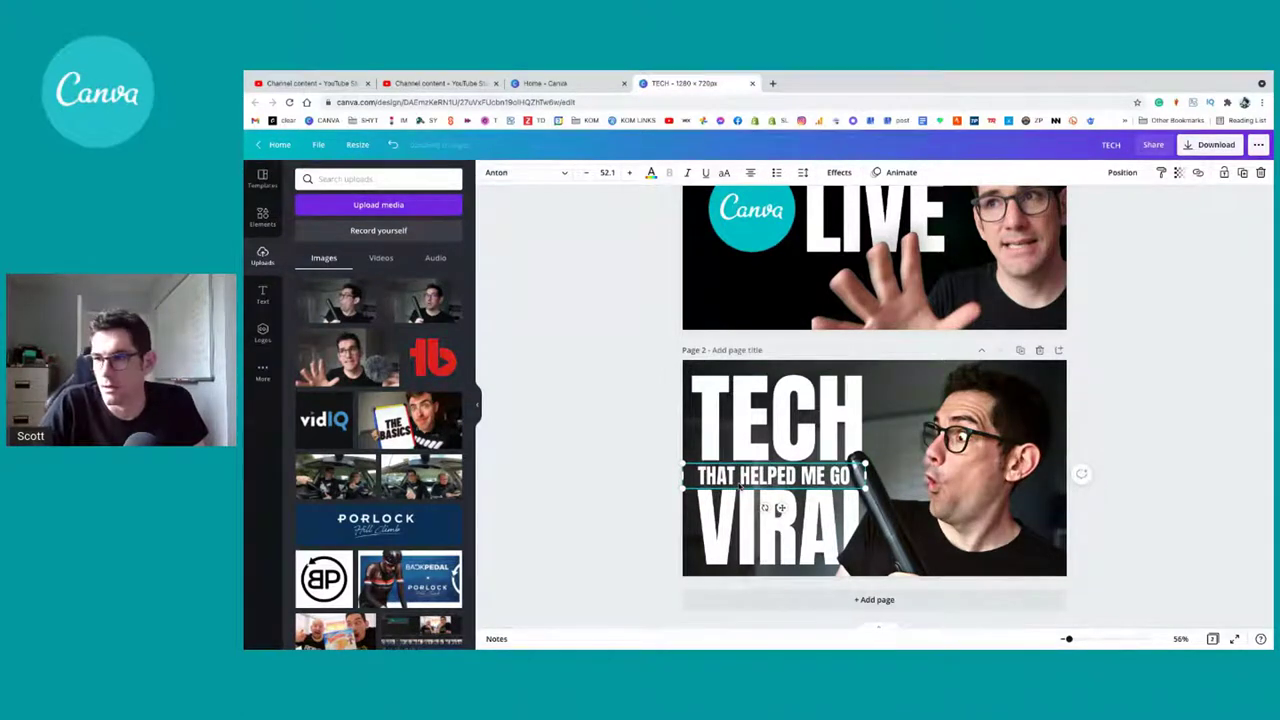
# Step: Shift the man's cutout slightly left over the title text and enlarge the blurred background photo within its crop
pyautogui.click(962, 470)
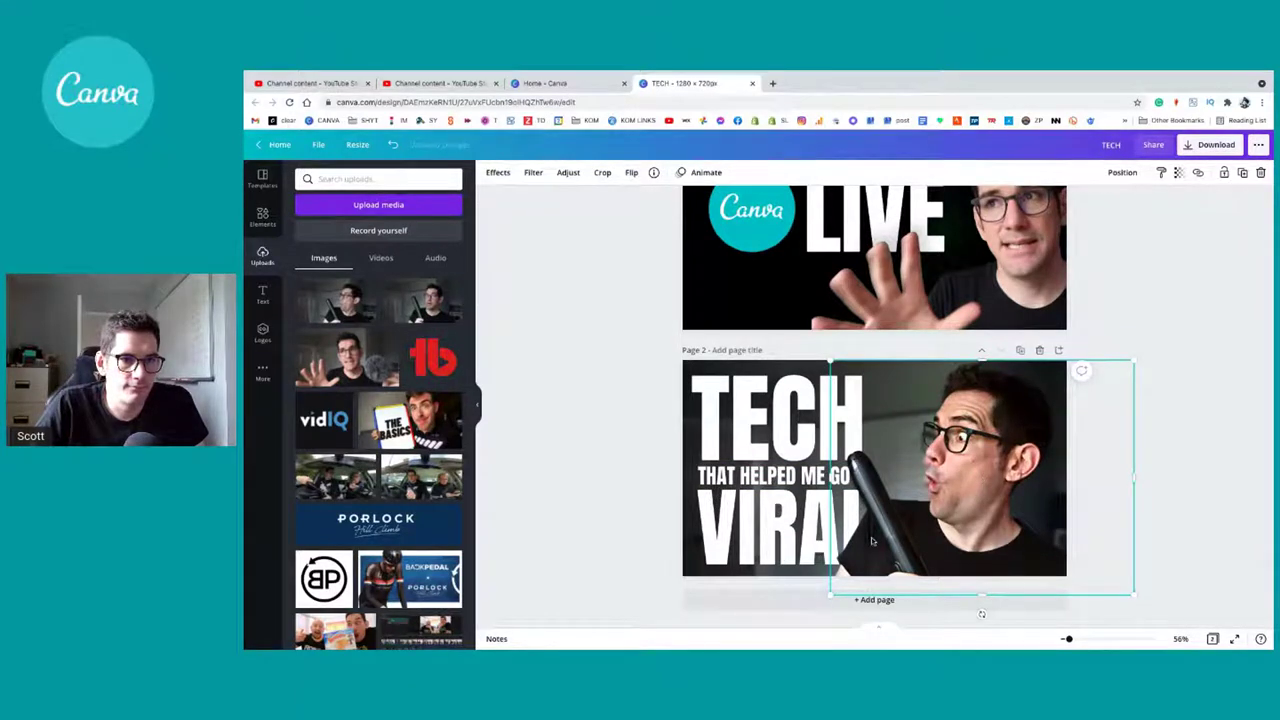
pyautogui.moveTo(932, 538); pyautogui.dragTo(923, 536)
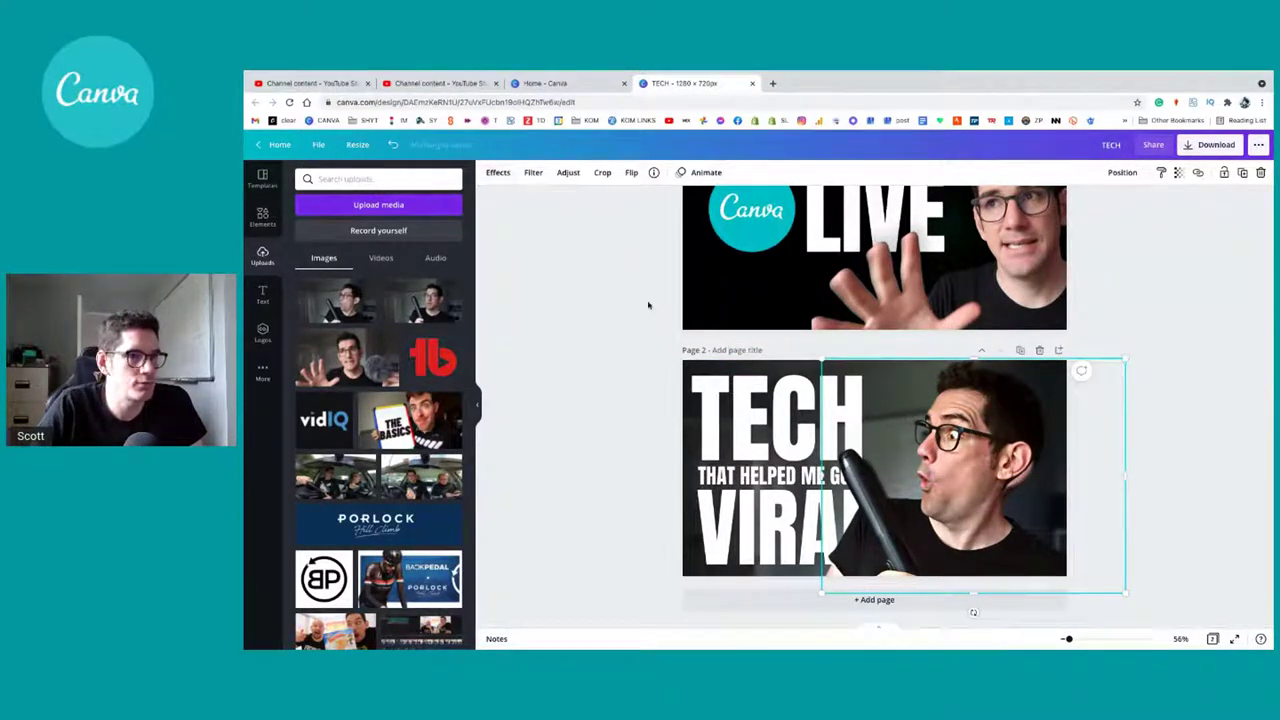
pyautogui.doubleClick(689, 551)
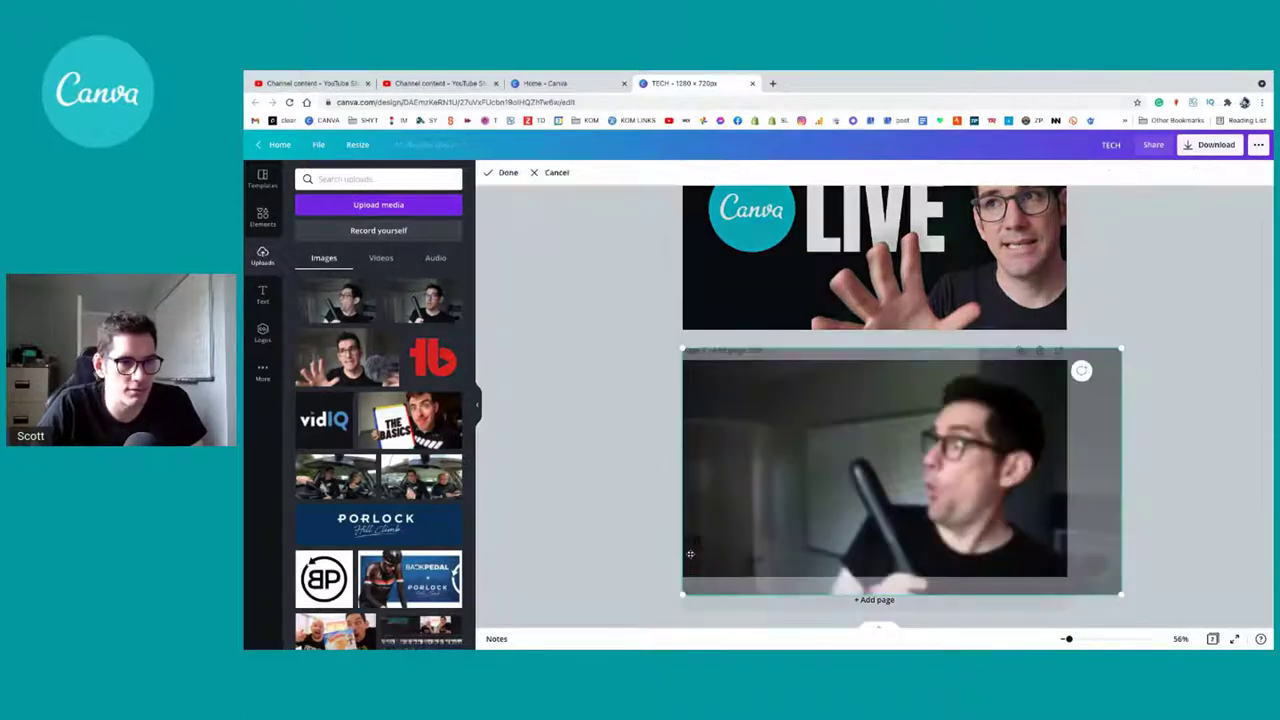
pyautogui.moveTo(964, 541); pyautogui.dragTo(975, 543)
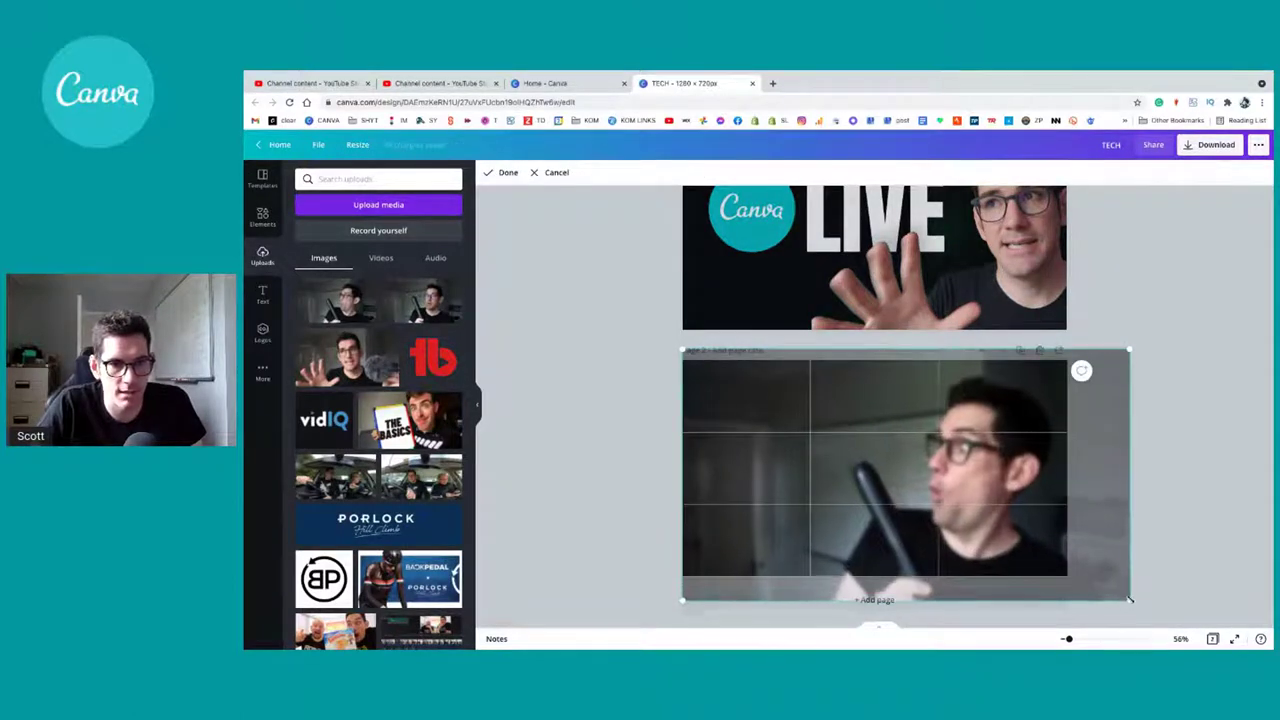
pyautogui.click(655, 500)
pyautogui.click(1015, 518)
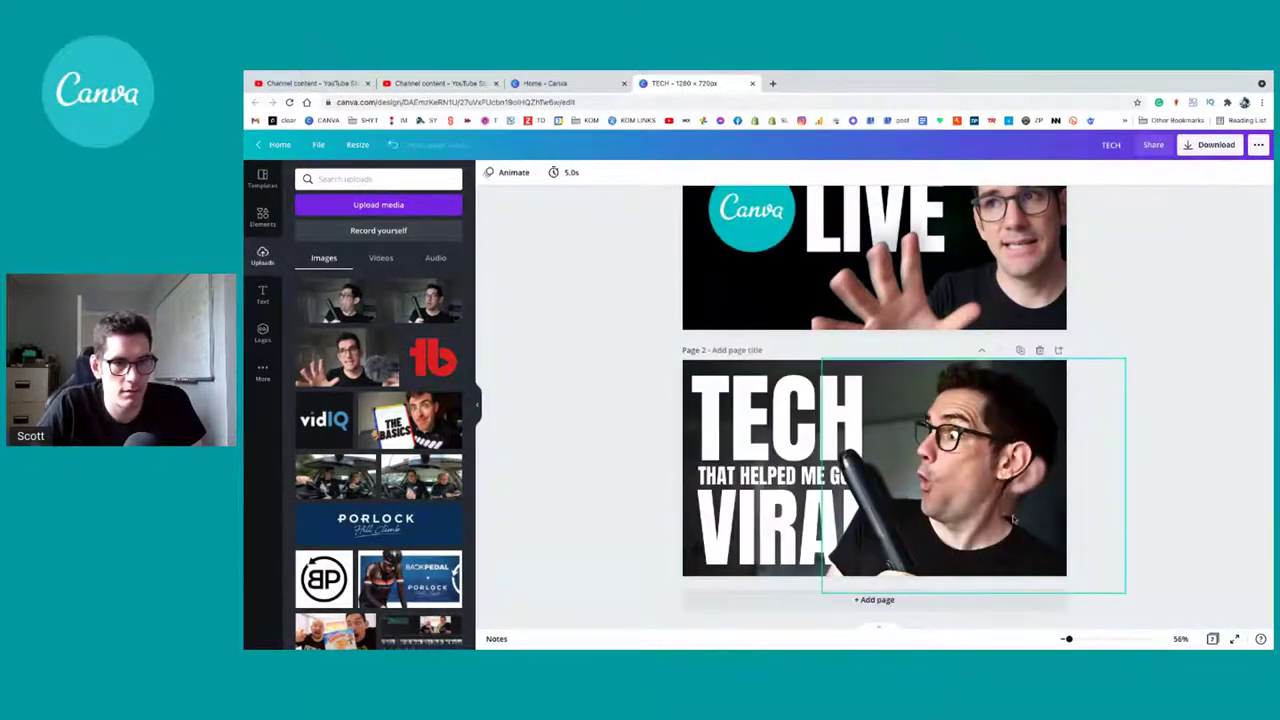
# Step: Move the blurred background photo slightly left and up within its crop to line it up behind the cutout
pyautogui.doubleClick(693, 566)
pyautogui.moveTo(965, 537); pyautogui.dragTo(952, 531)
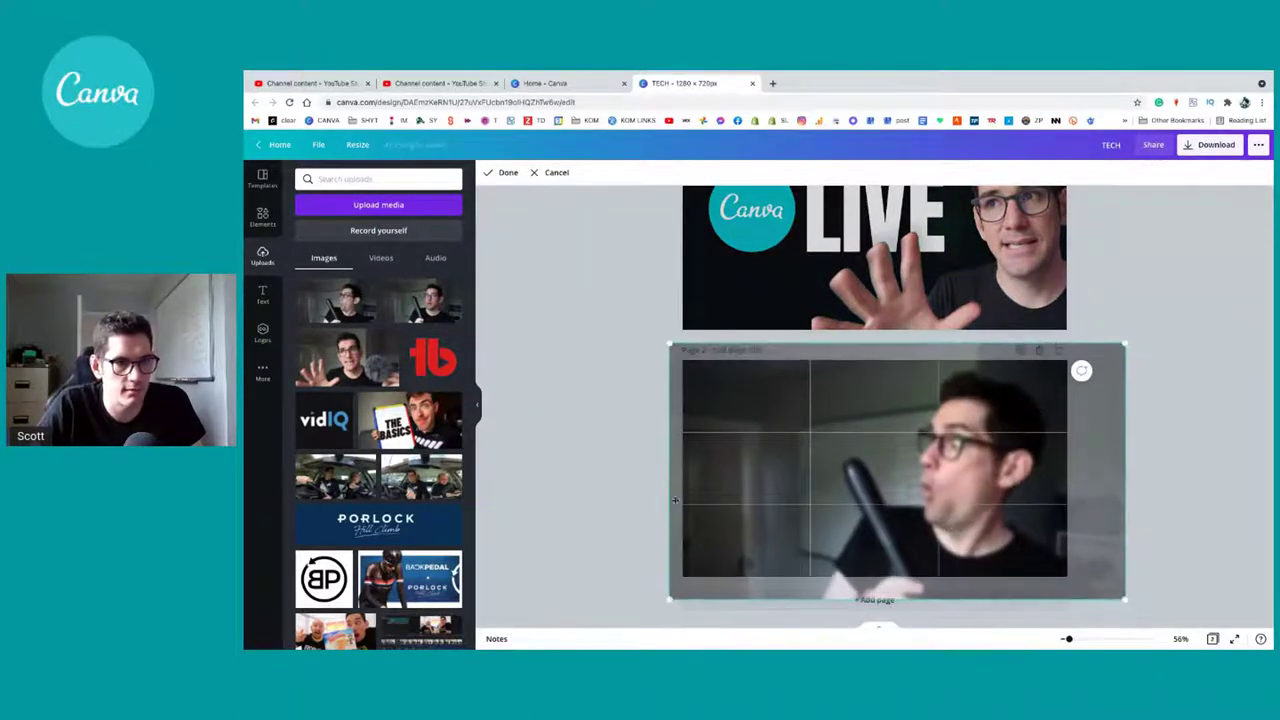
pyautogui.click(655, 508)
pyautogui.doubleClick(691, 563)
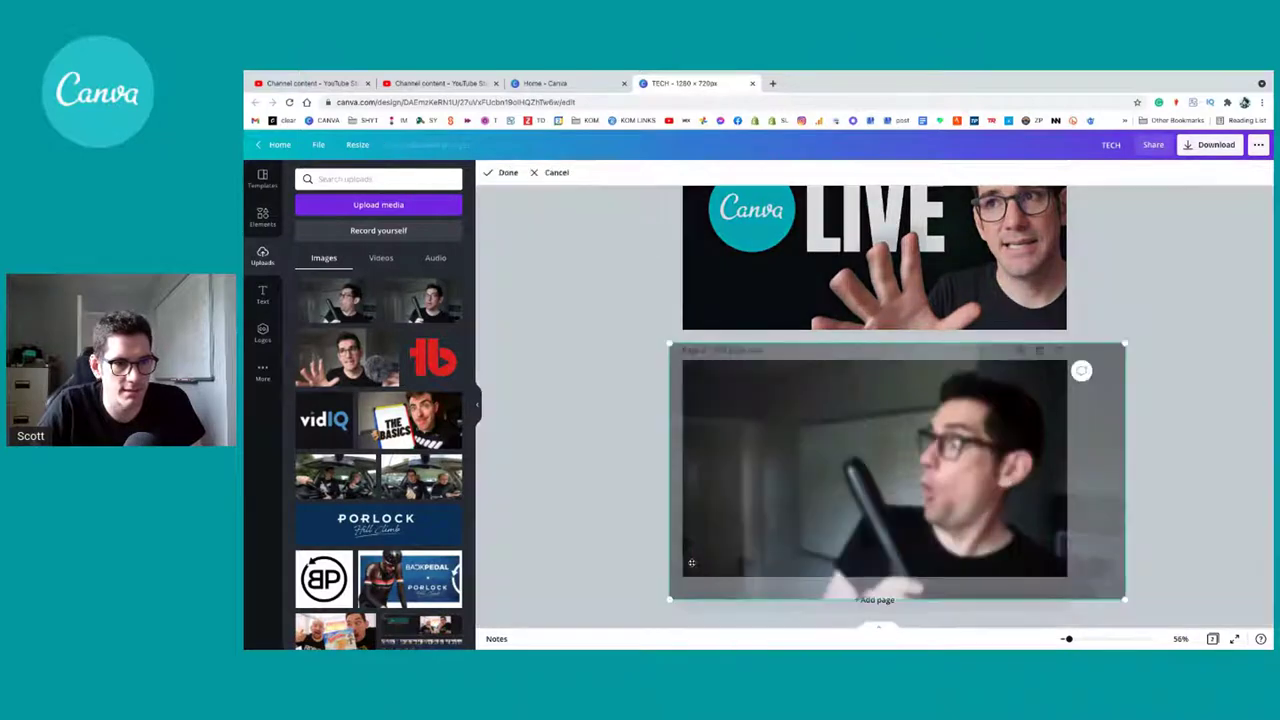
pyautogui.click(560, 523)
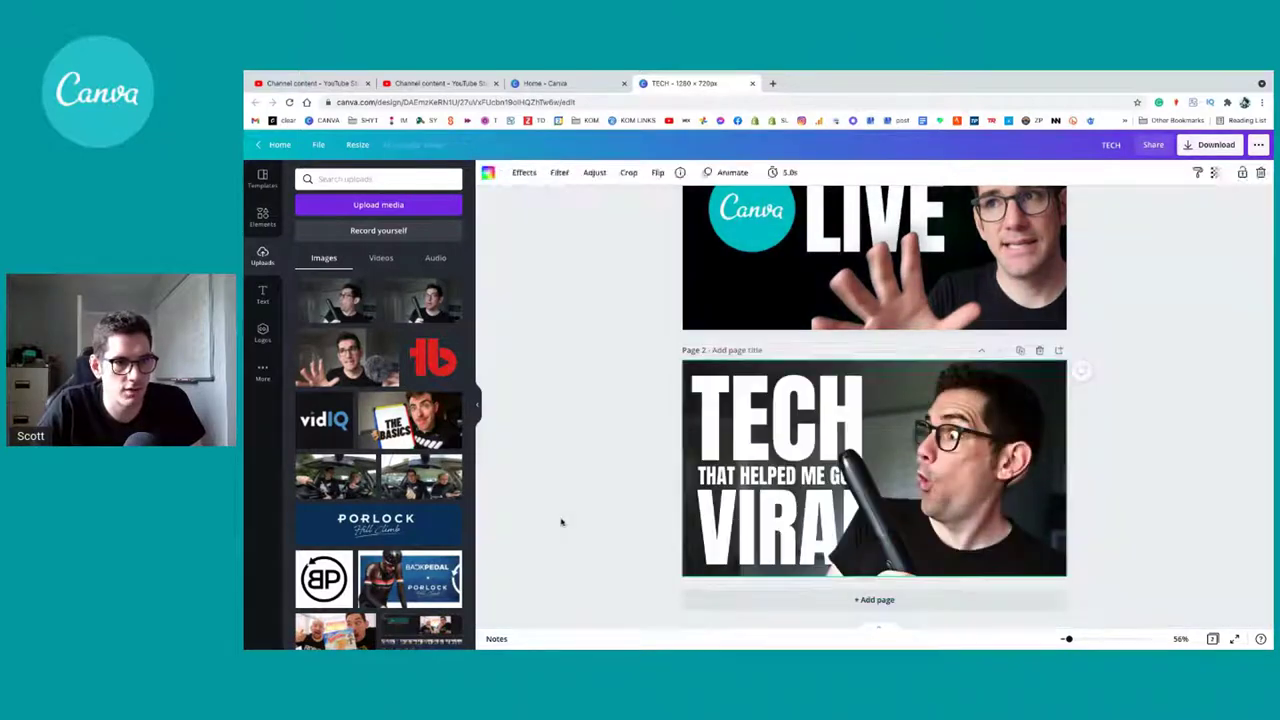
# Step: Reduce the blurred background photo slightly within its crop so the blurred man hides behind the cutout
pyautogui.doubleClick(816, 516)
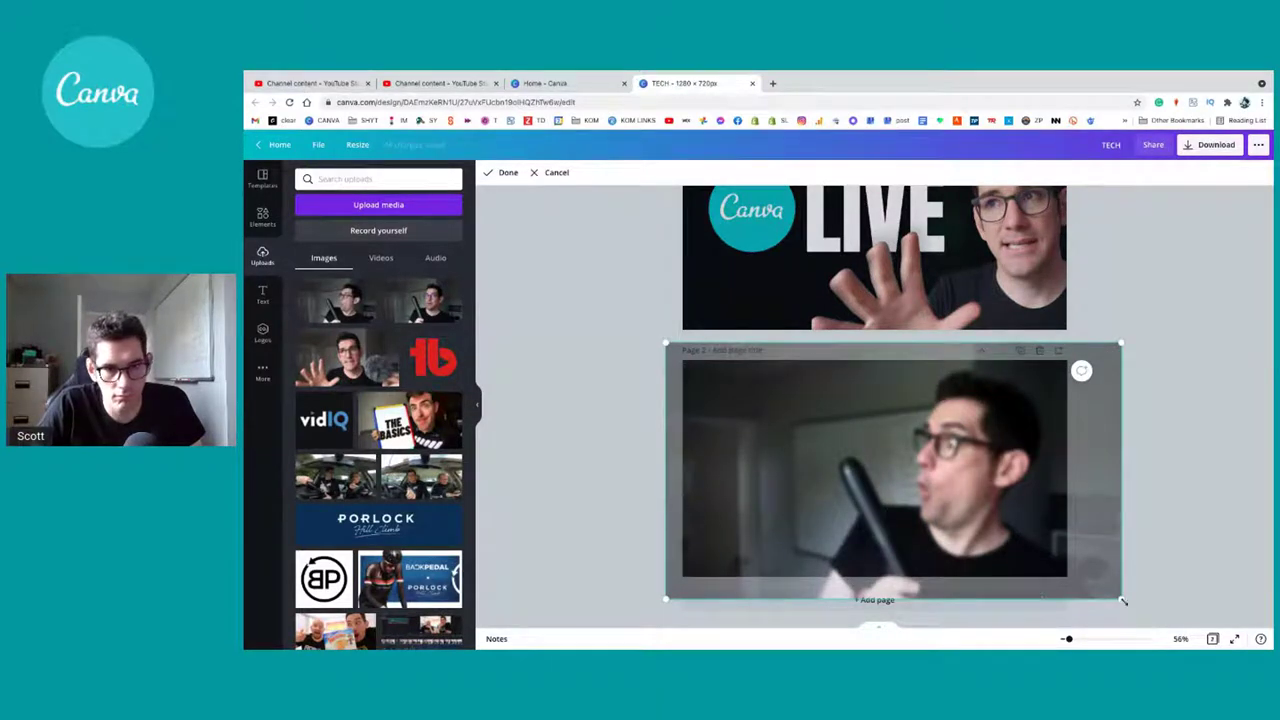
pyautogui.moveTo(1120, 598); pyautogui.dragTo(1089, 597)
pyautogui.click(520, 474)
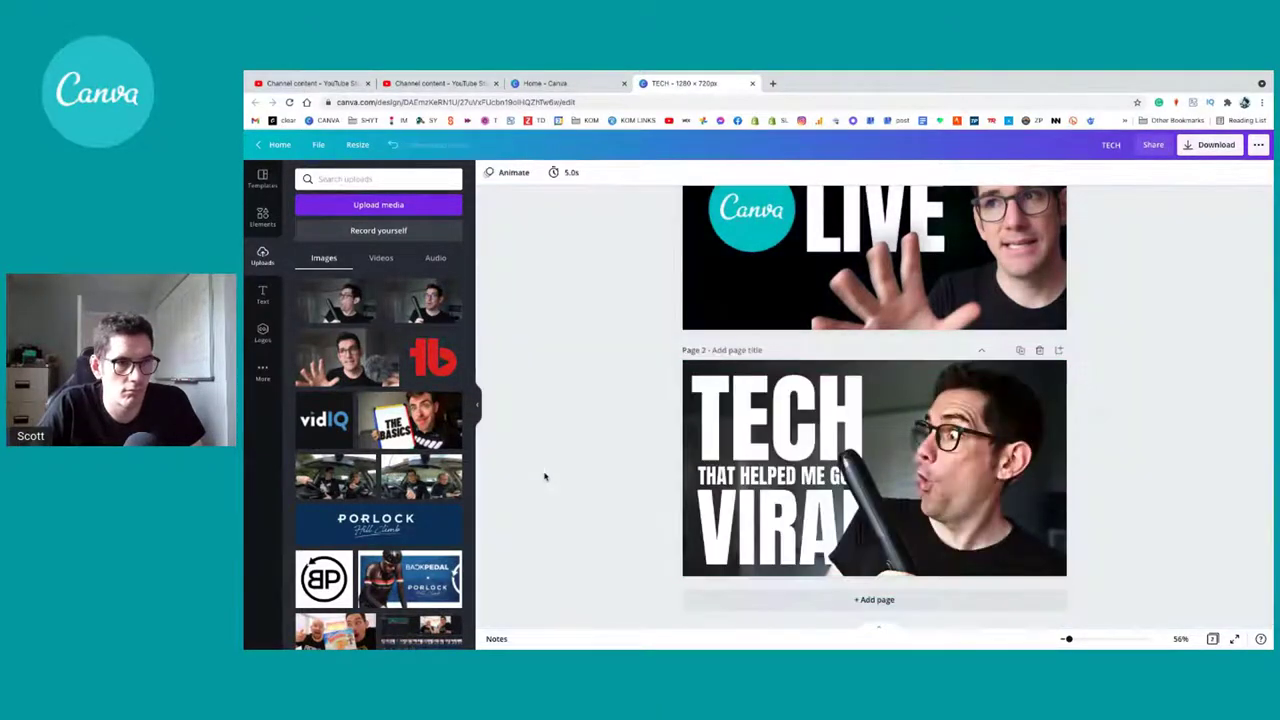
pyautogui.click(720, 513)
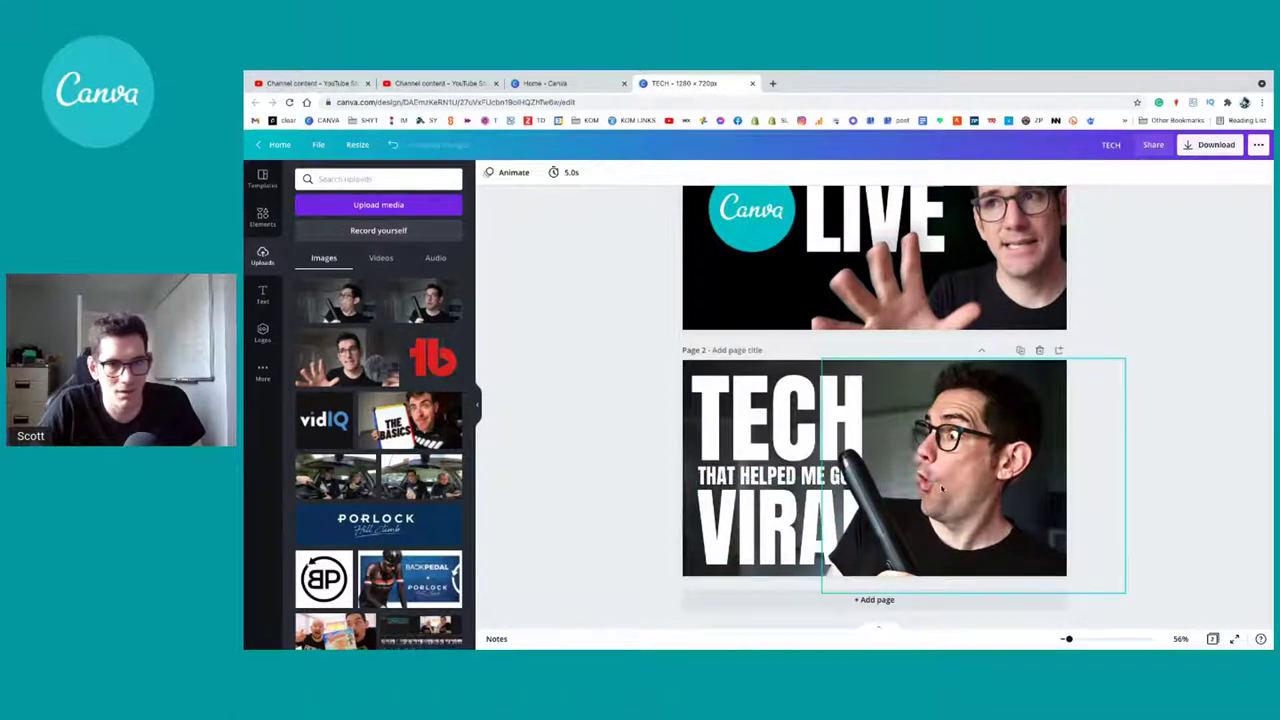
# Step: Enlarge the blurred background photo slightly again and reposition it within its crop behind the cutout
pyautogui.doubleClick(685, 552)
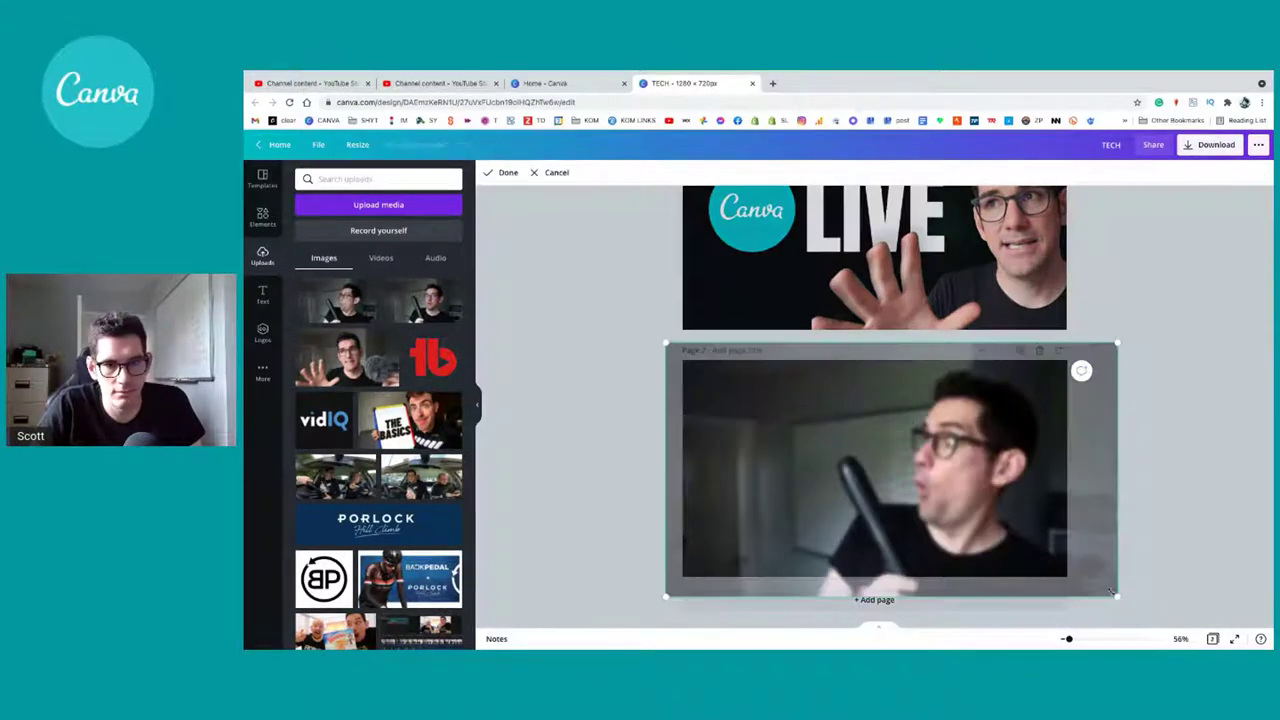
pyautogui.moveTo(1112, 591); pyautogui.dragTo(1132, 604)
pyautogui.moveTo(1010, 510)
pyautogui.mouseDown()
pyautogui.moveTo(1034, 523)
pyautogui.moveTo(1010, 520)
pyautogui.mouseUp()
pyautogui.click(640, 525)
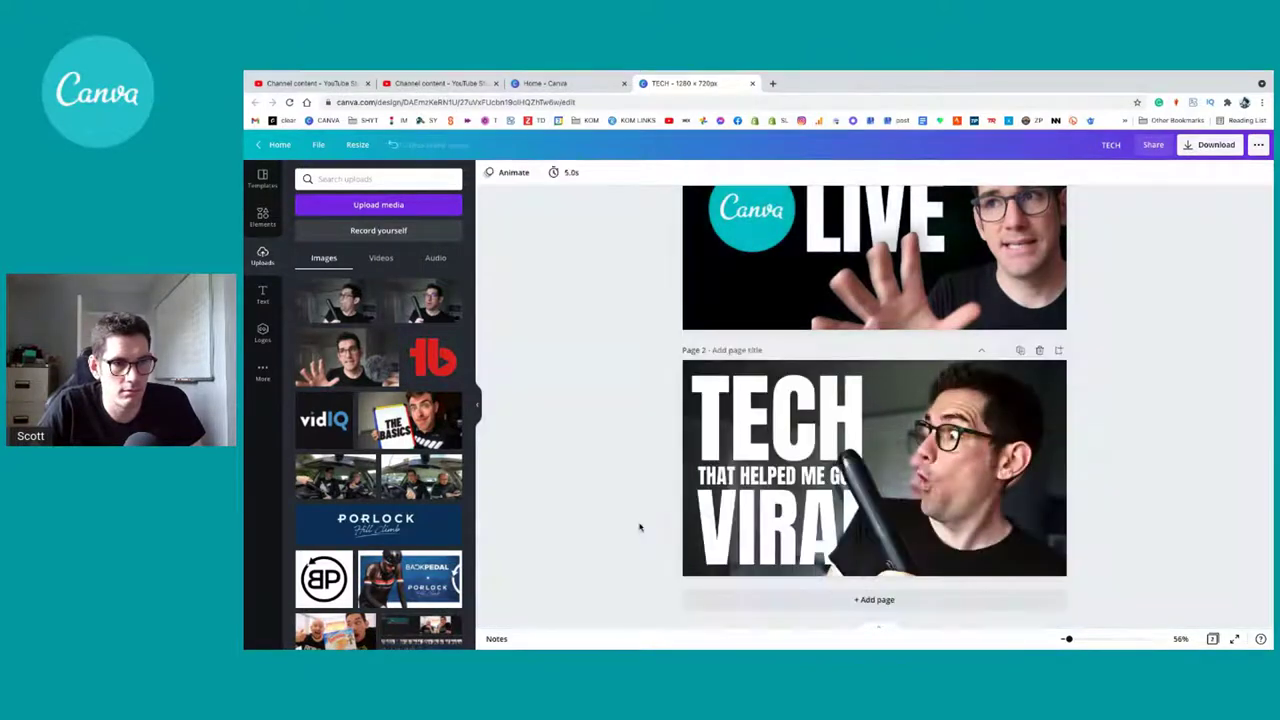
pyautogui.doubleClick(690, 567)
pyautogui.moveTo(690, 567); pyautogui.dragTo(716, 561)
pyautogui.press('Return')
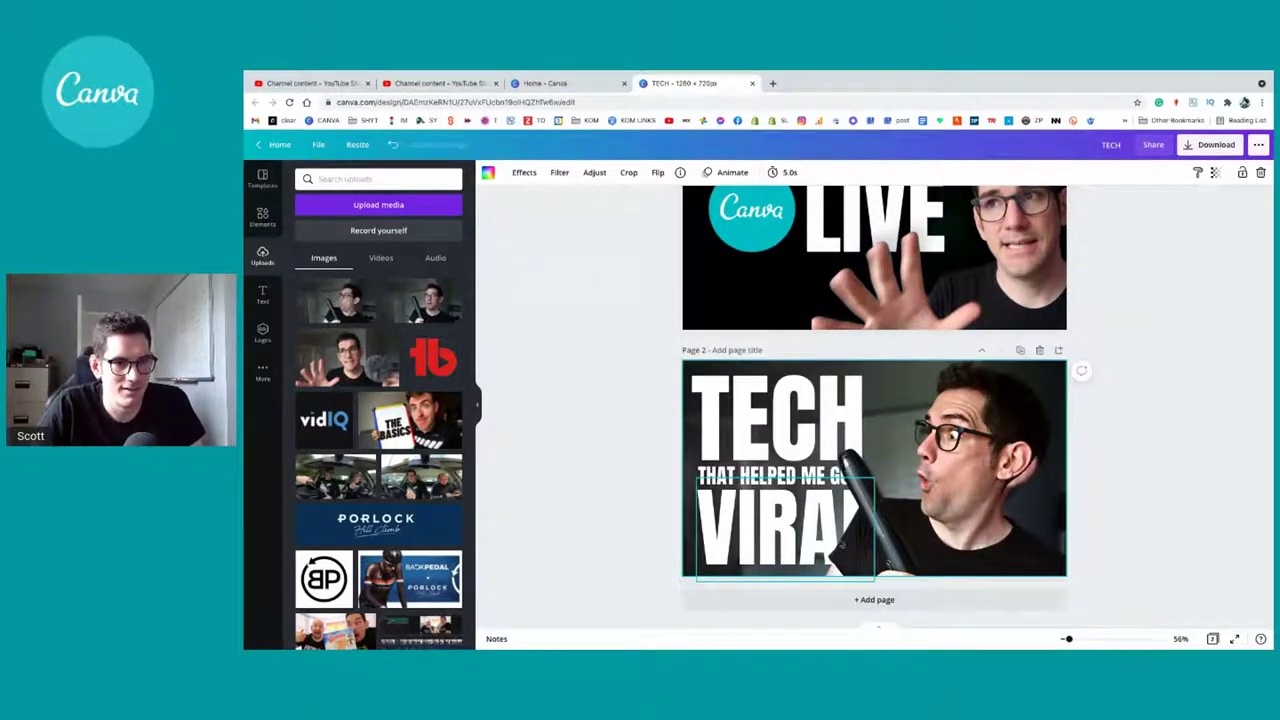
# Step: Nudge the man's cutout slightly right and down, and fine-tune the background photo's size and position to match it
pyautogui.click(1048, 519)
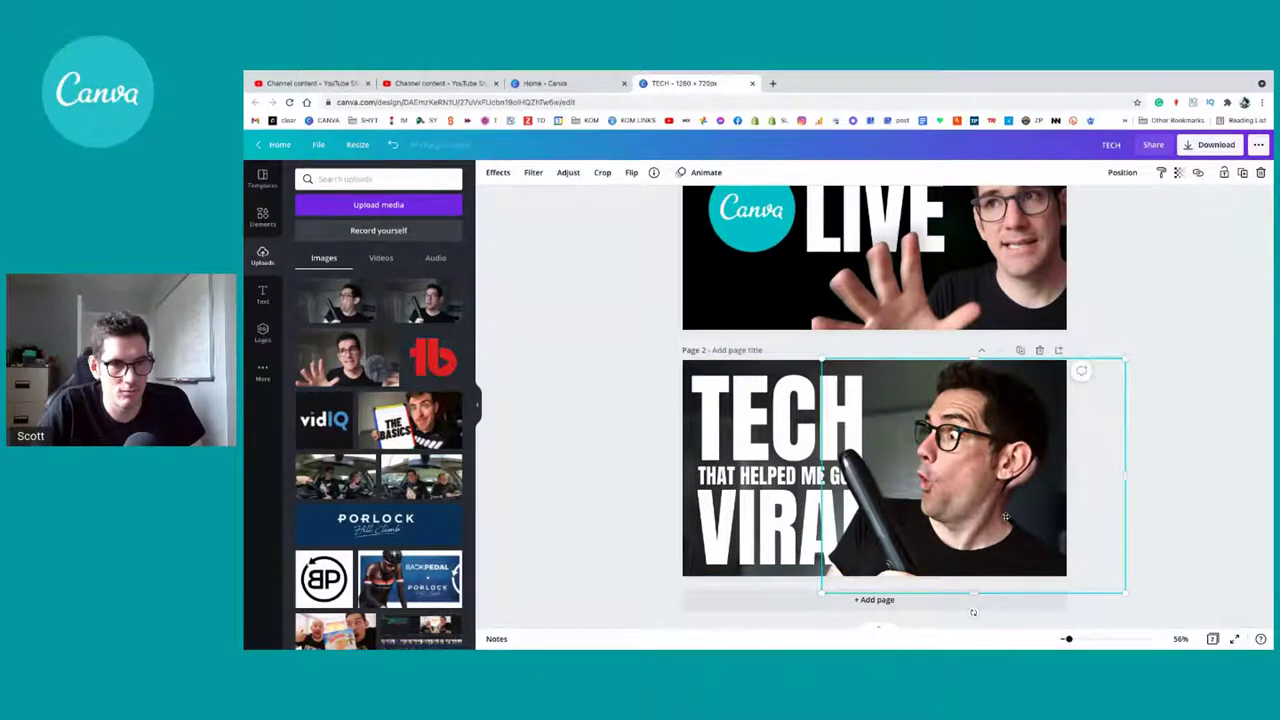
pyautogui.moveTo(1005, 517); pyautogui.dragTo(1004, 517)
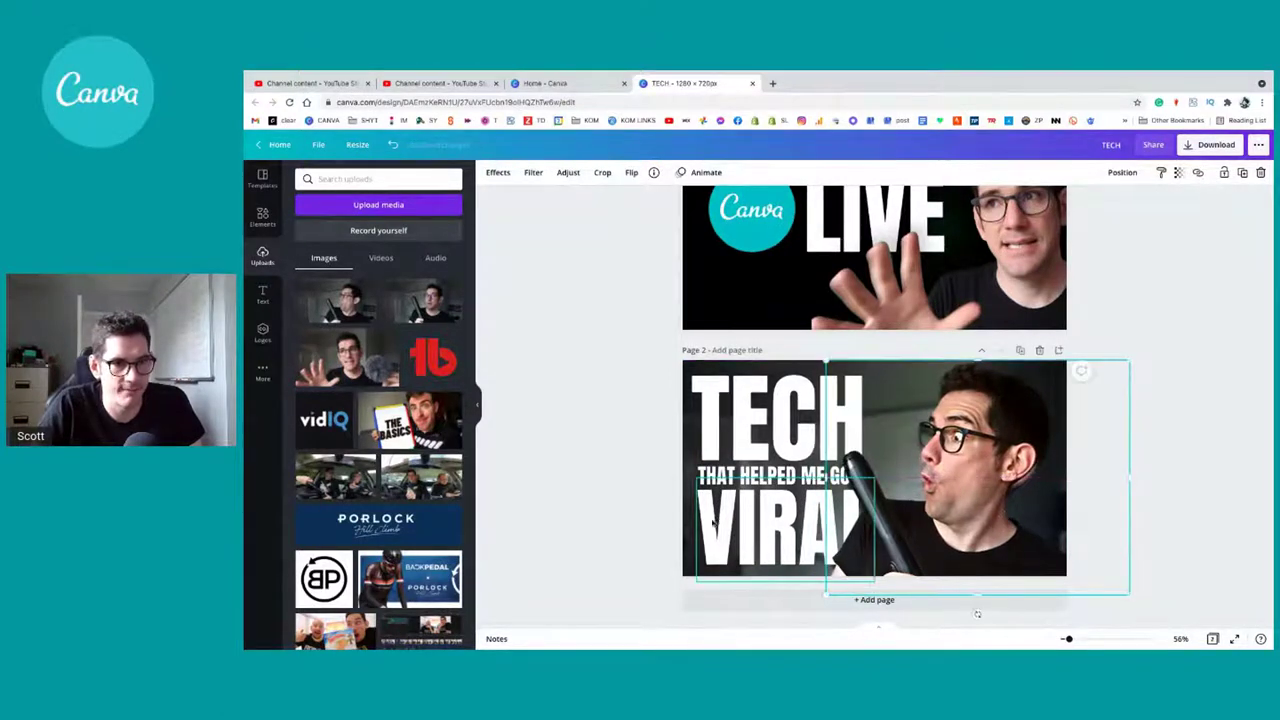
pyautogui.doubleClick(977, 580)
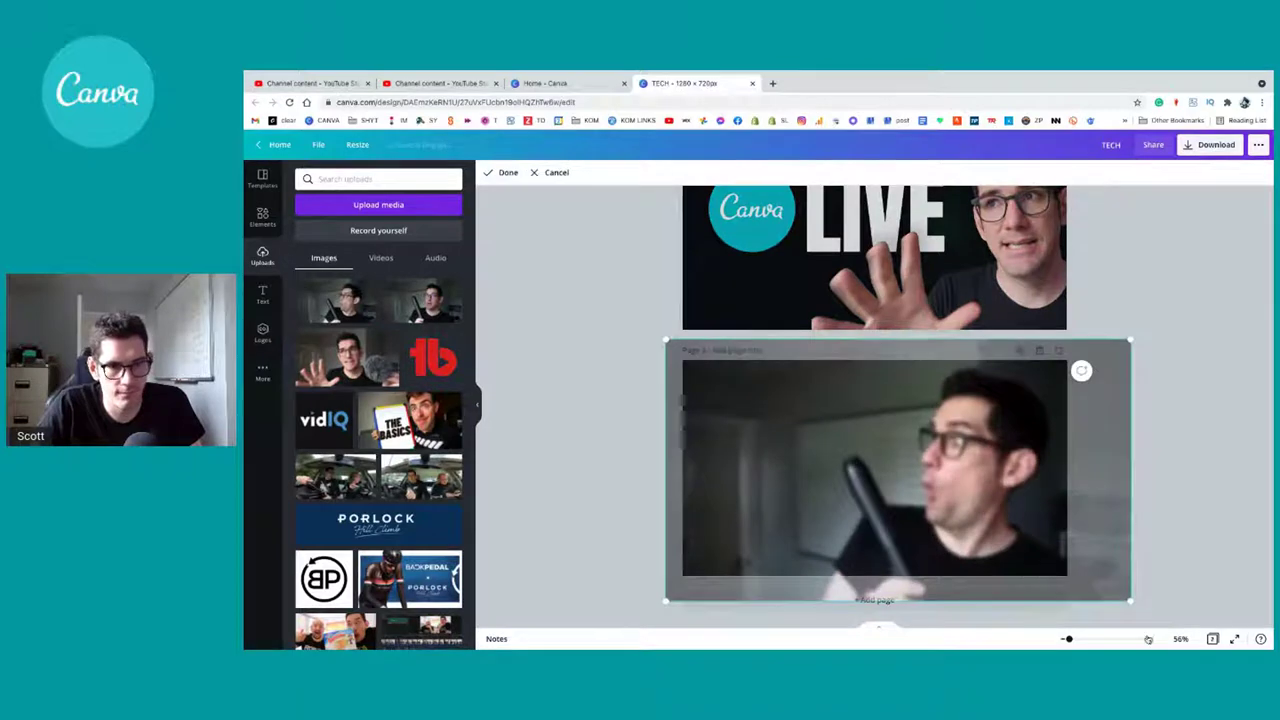
pyautogui.moveTo(1132, 597); pyautogui.dragTo(1134, 600)
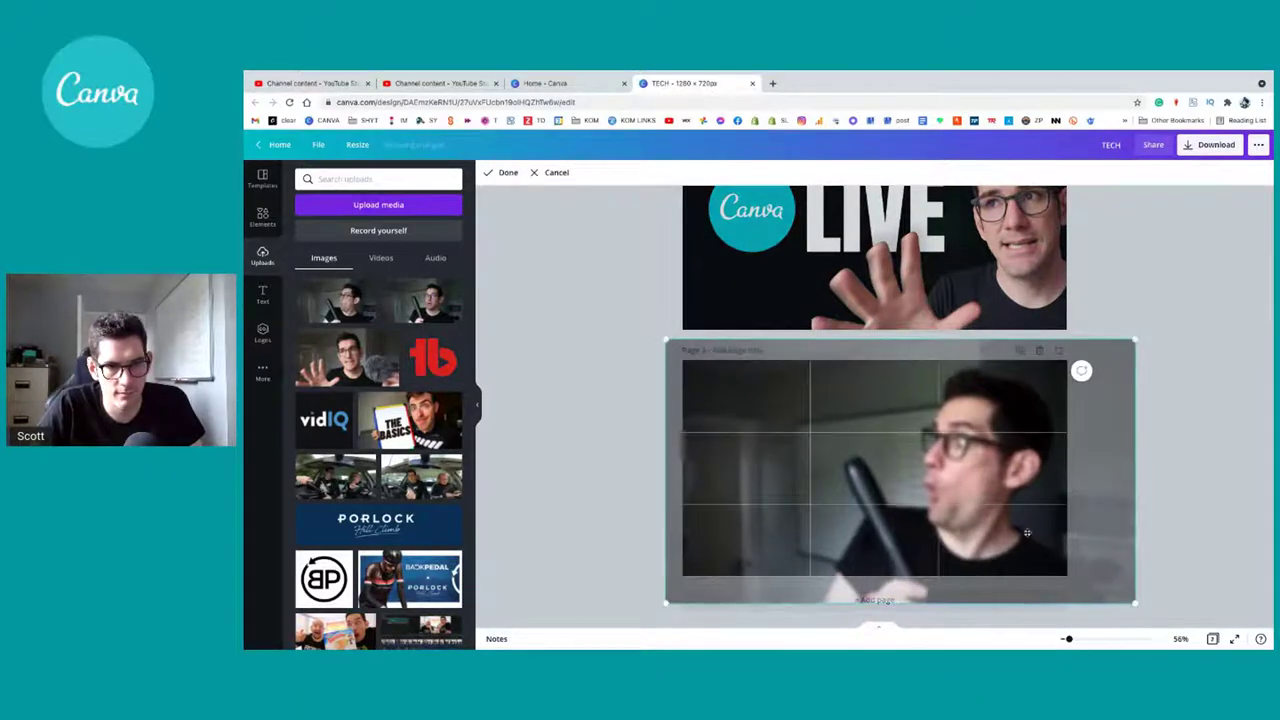
pyautogui.moveTo(1026, 533); pyautogui.dragTo(1023, 534)
pyautogui.click(635, 522)
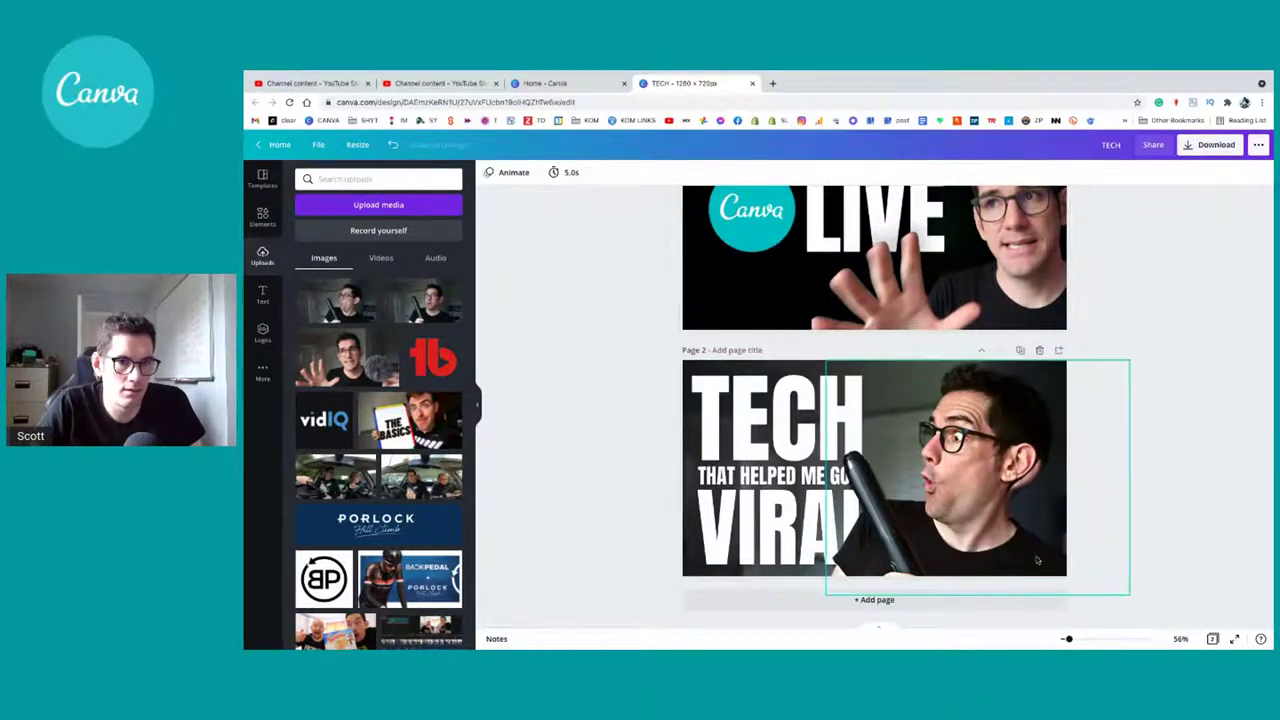
# Step: Nudge the man's cutout slightly left and reduce the blurred background photo slightly within its crop
pyautogui.click(1047, 509)
pyautogui.moveTo(965, 487)
pyautogui.mouseDown()
pyautogui.moveTo(1014, 490)
pyautogui.moveTo(961, 488)
pyautogui.mouseUp()
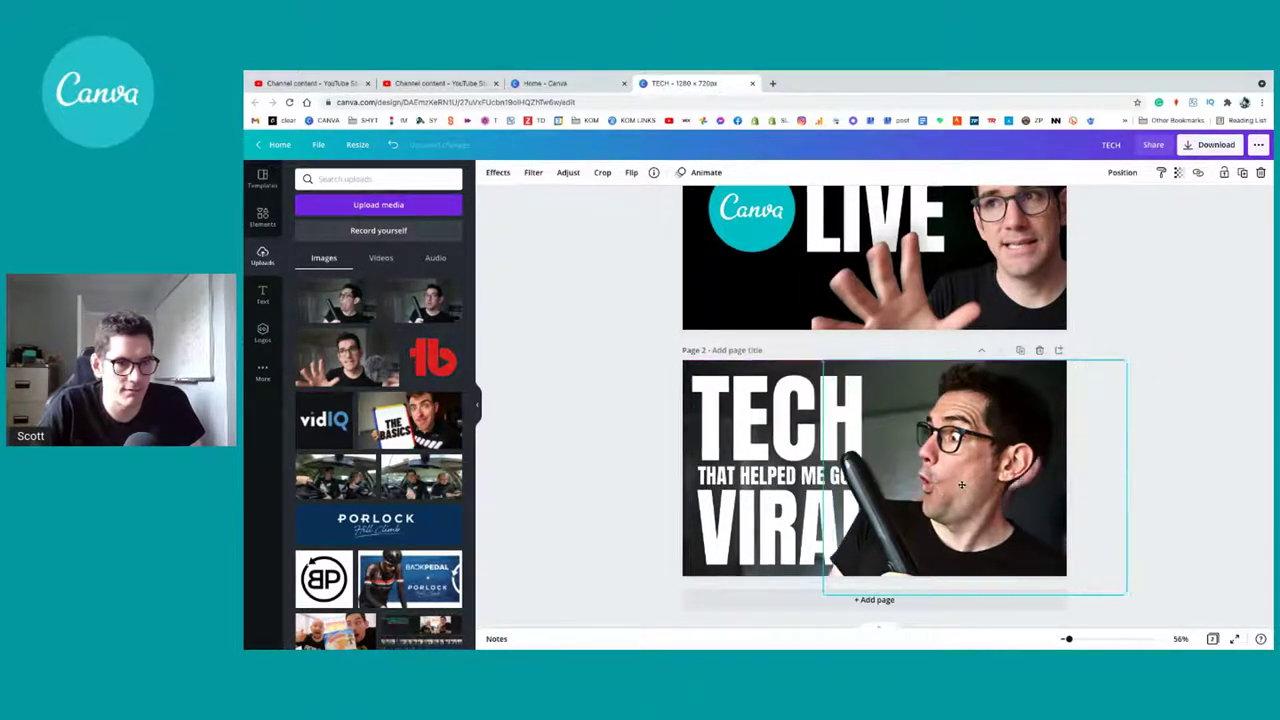
pyautogui.click(707, 368)
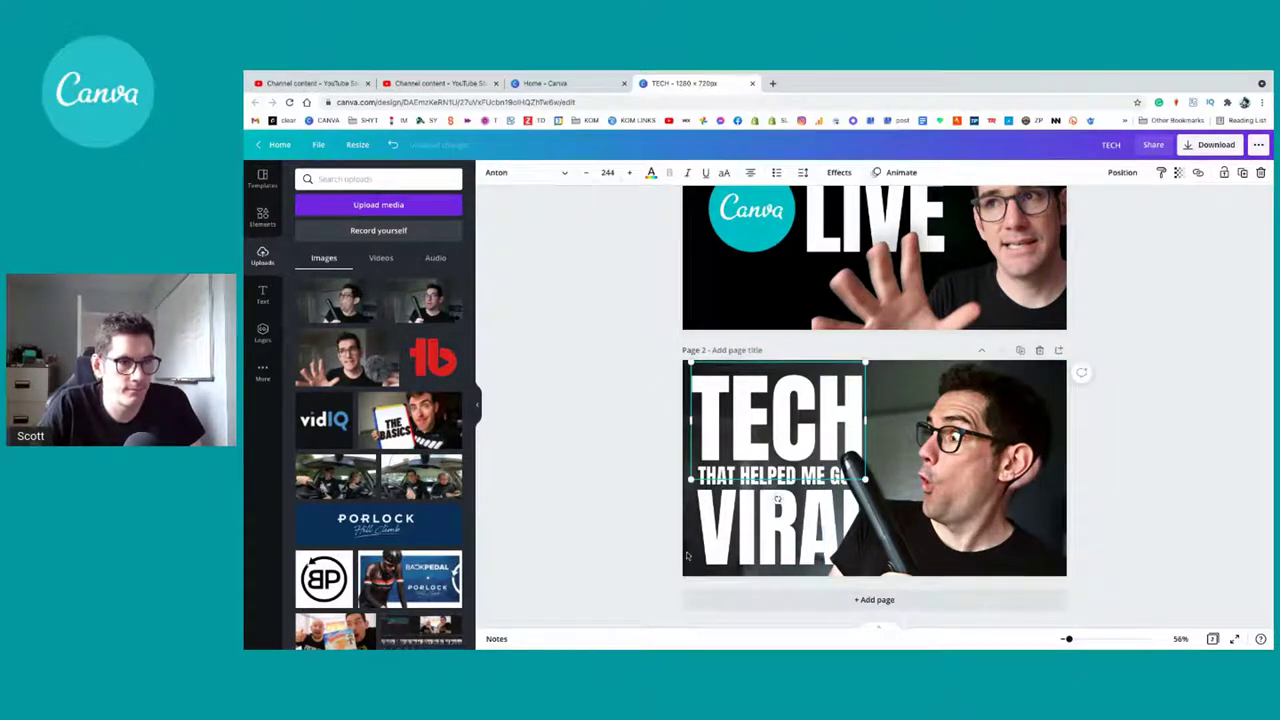
pyautogui.click(687, 556)
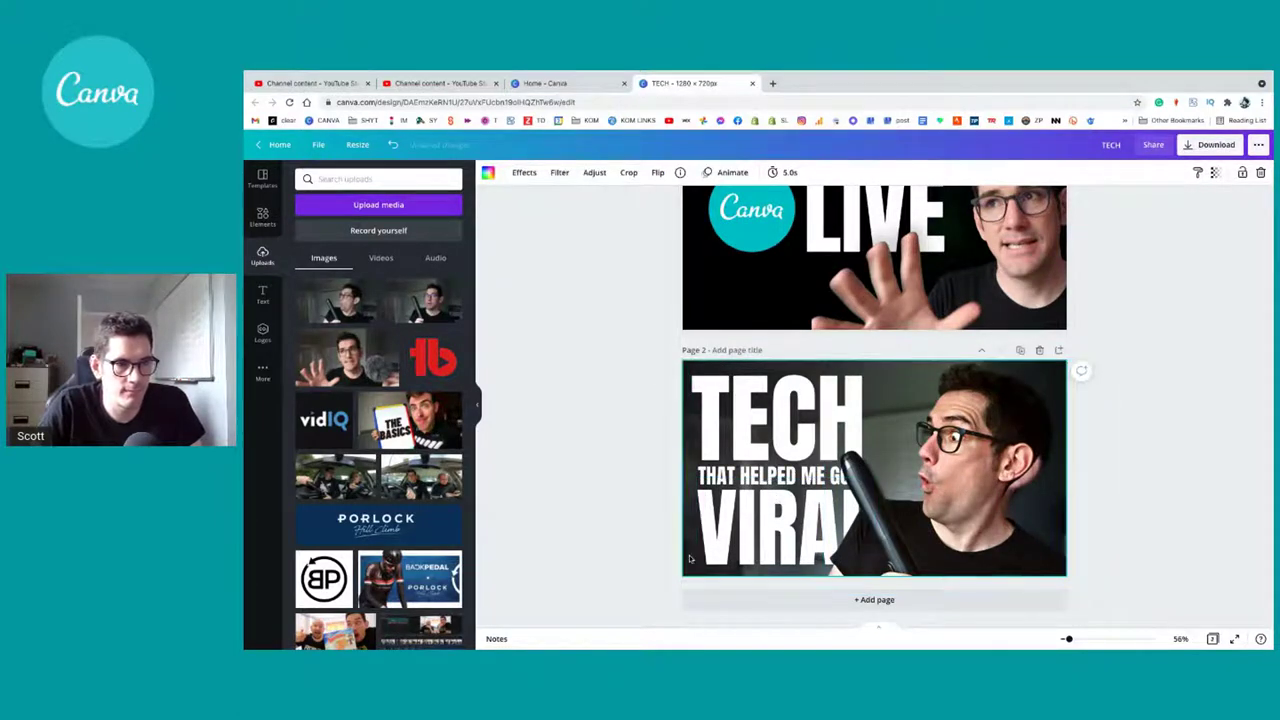
pyautogui.doubleClick(689, 558)
pyautogui.moveTo(1146, 606); pyautogui.dragTo(1122, 591)
pyautogui.click(611, 498)
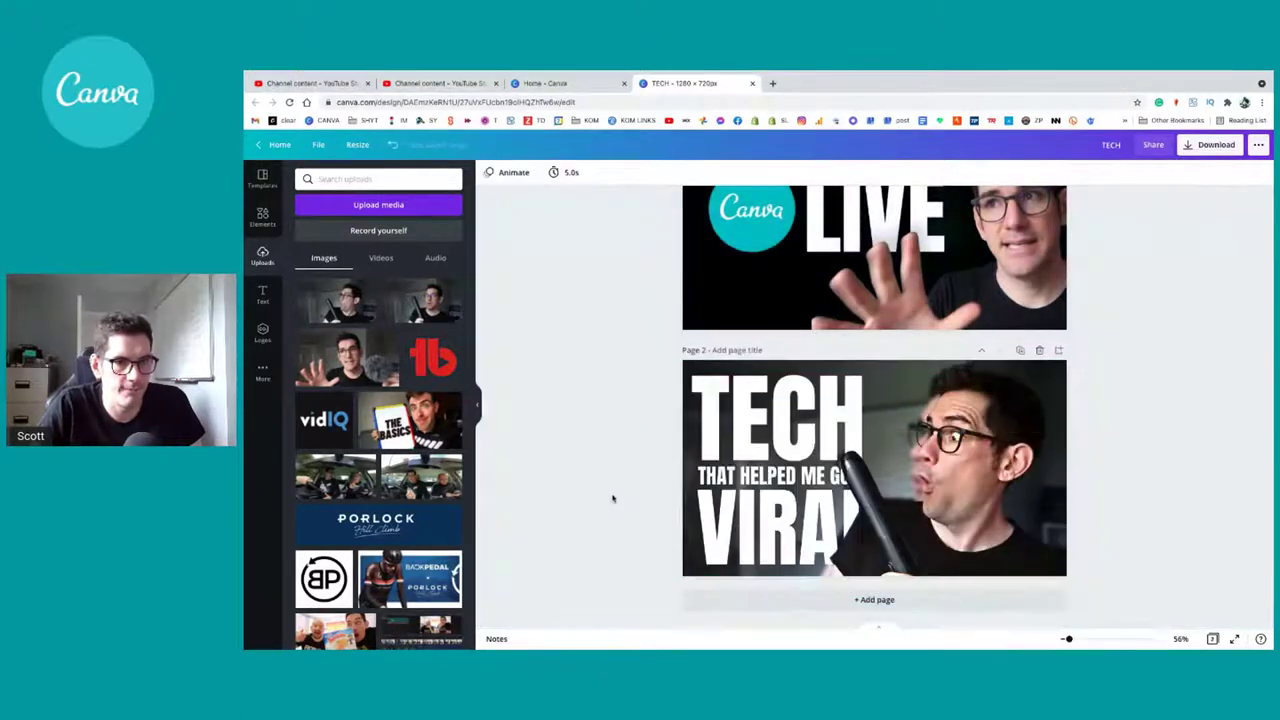
# Step: Reposition the man's cutout slightly right and shift the blurred background photo right within its crop to match it
pyautogui.click(1003, 487)
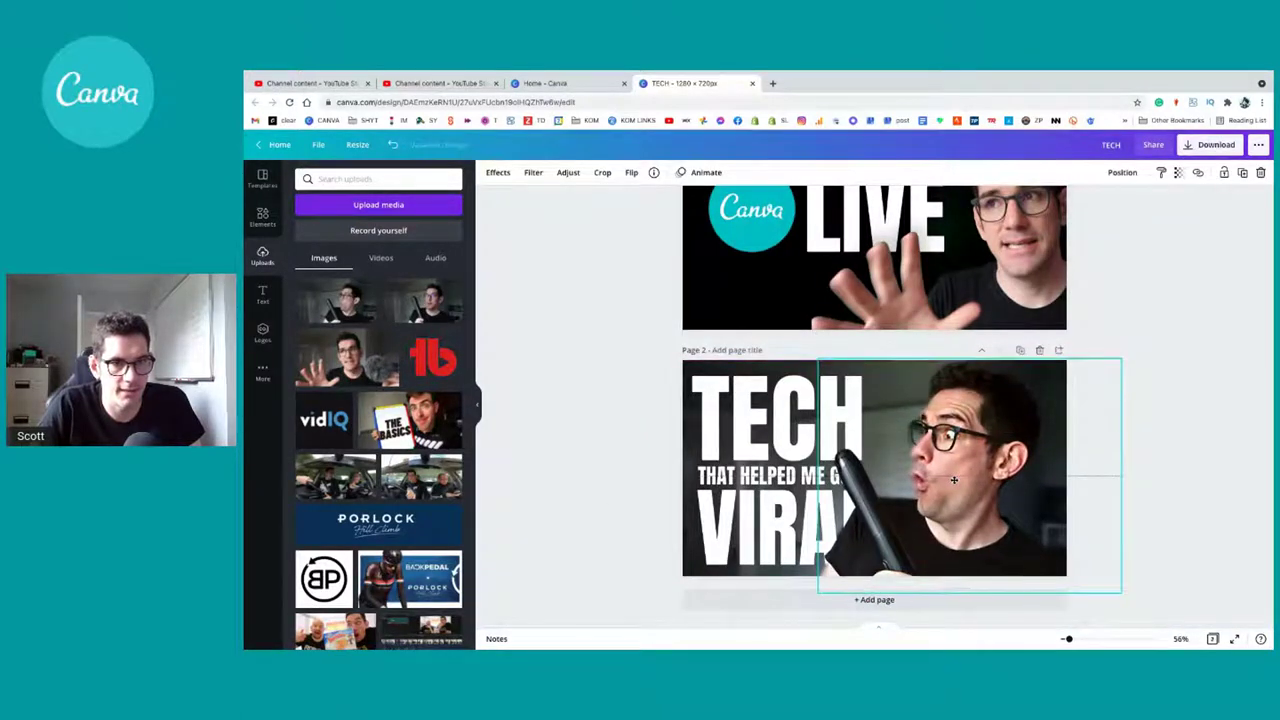
pyautogui.moveTo(953, 481); pyautogui.dragTo(963, 480)
pyautogui.doubleClick(687, 546)
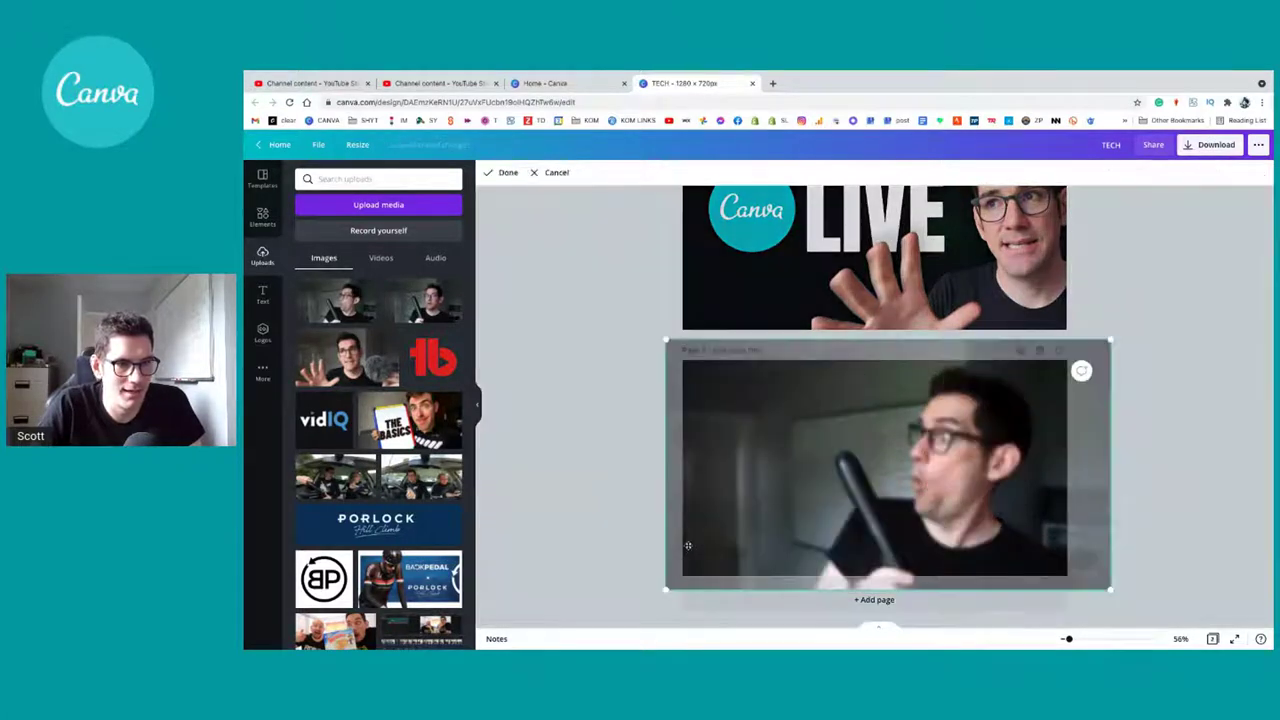
pyautogui.moveTo(754, 527); pyautogui.dragTo(763, 527)
pyautogui.click(620, 509)
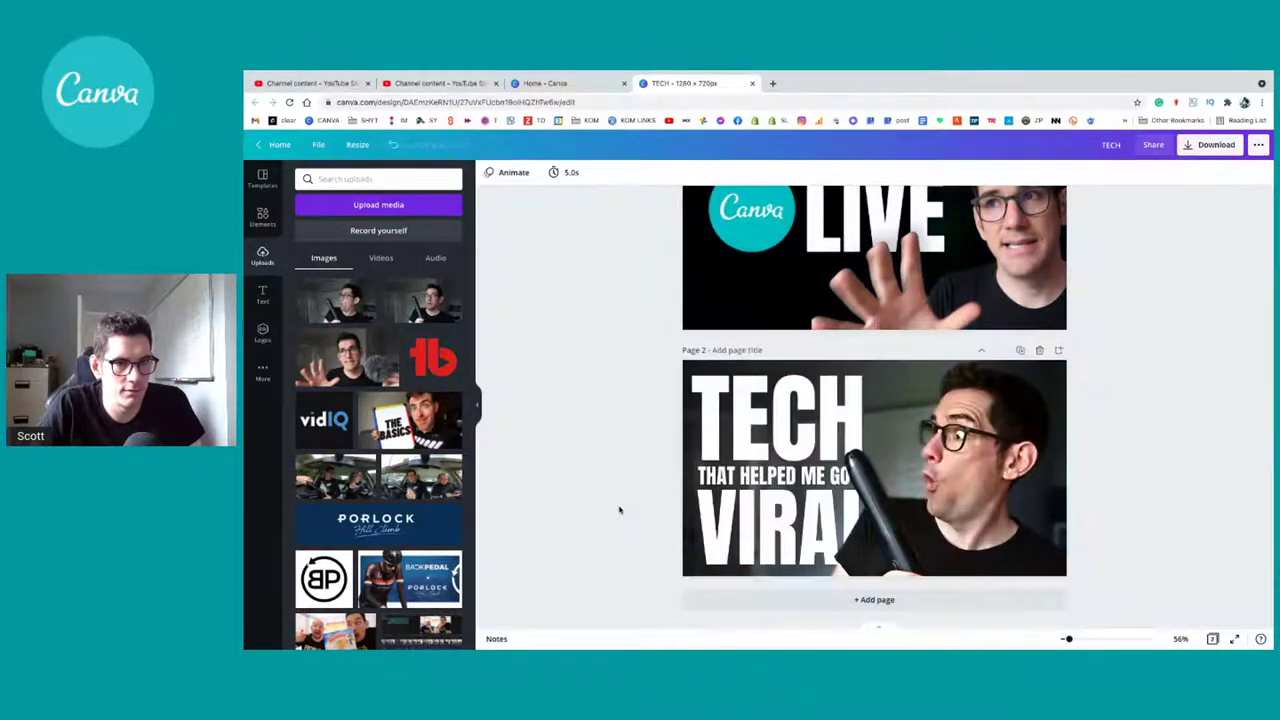
# Step: Fine-tune the vertical position of the man's cutout so it covers the blurred man in the background photo
pyautogui.click(928, 537)
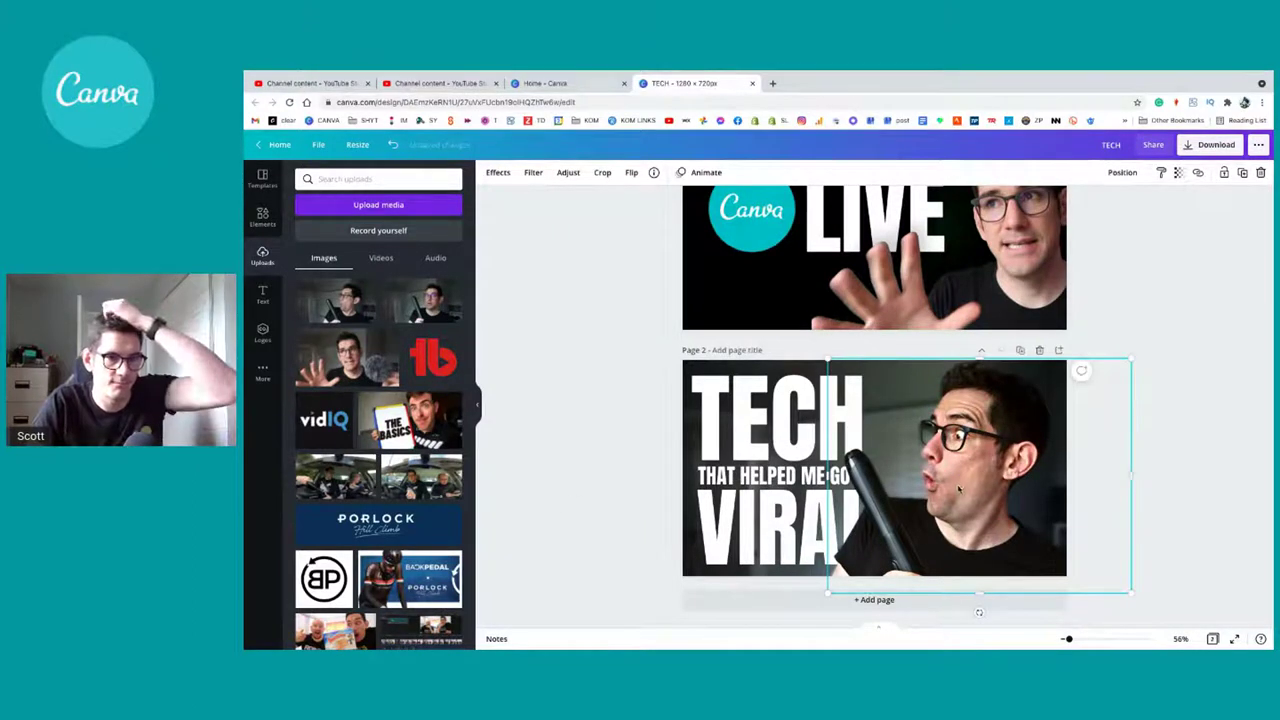
pyautogui.moveTo(957, 491); pyautogui.dragTo(957, 485)
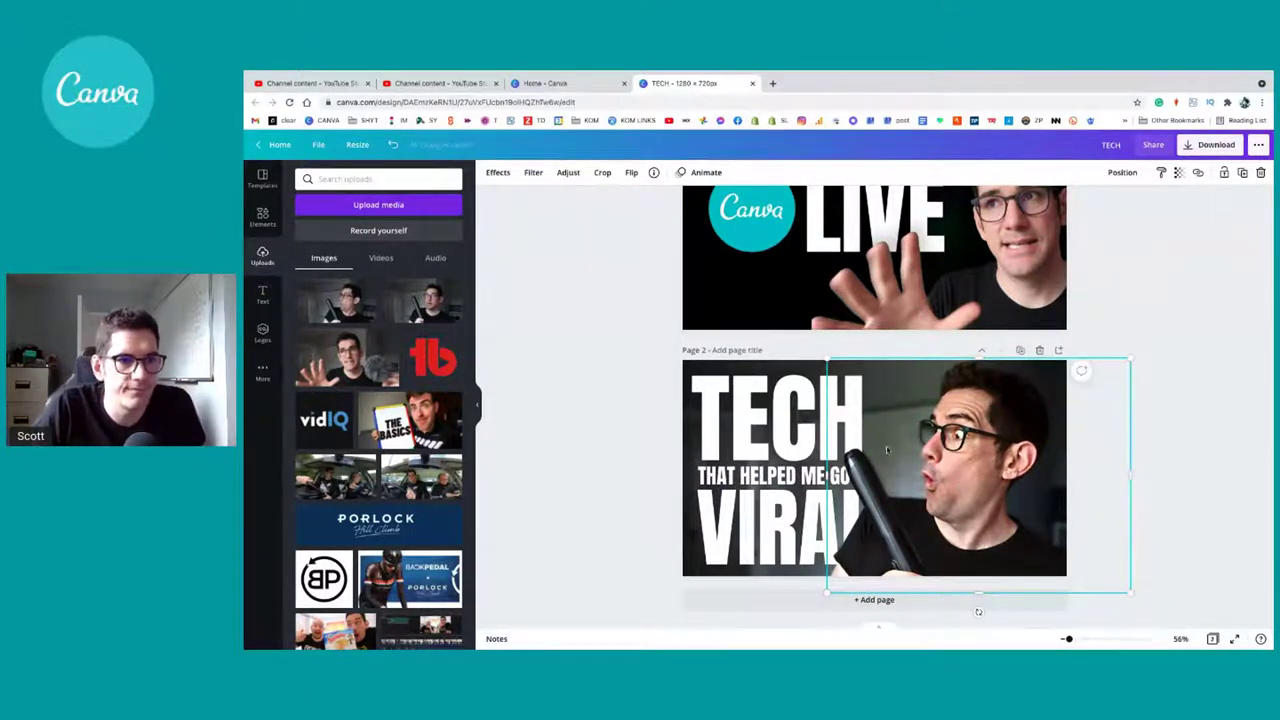
pyautogui.click(1180, 497)
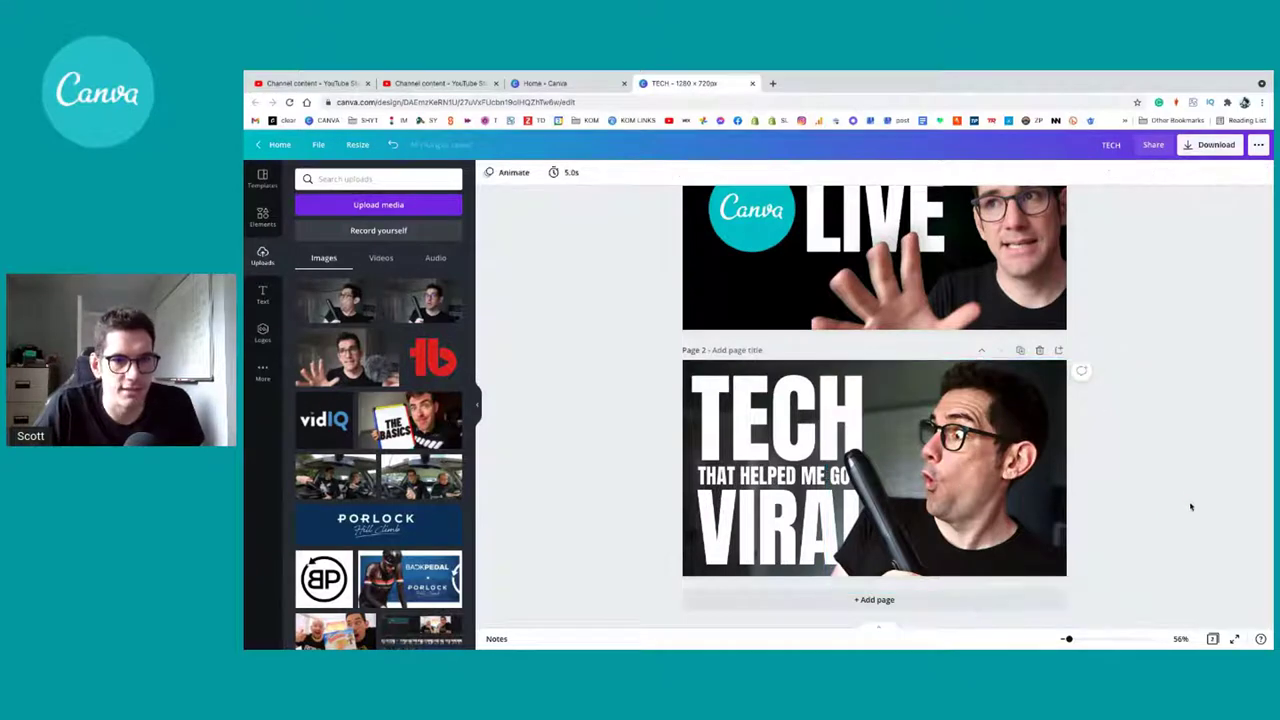
pyautogui.click(690, 548)
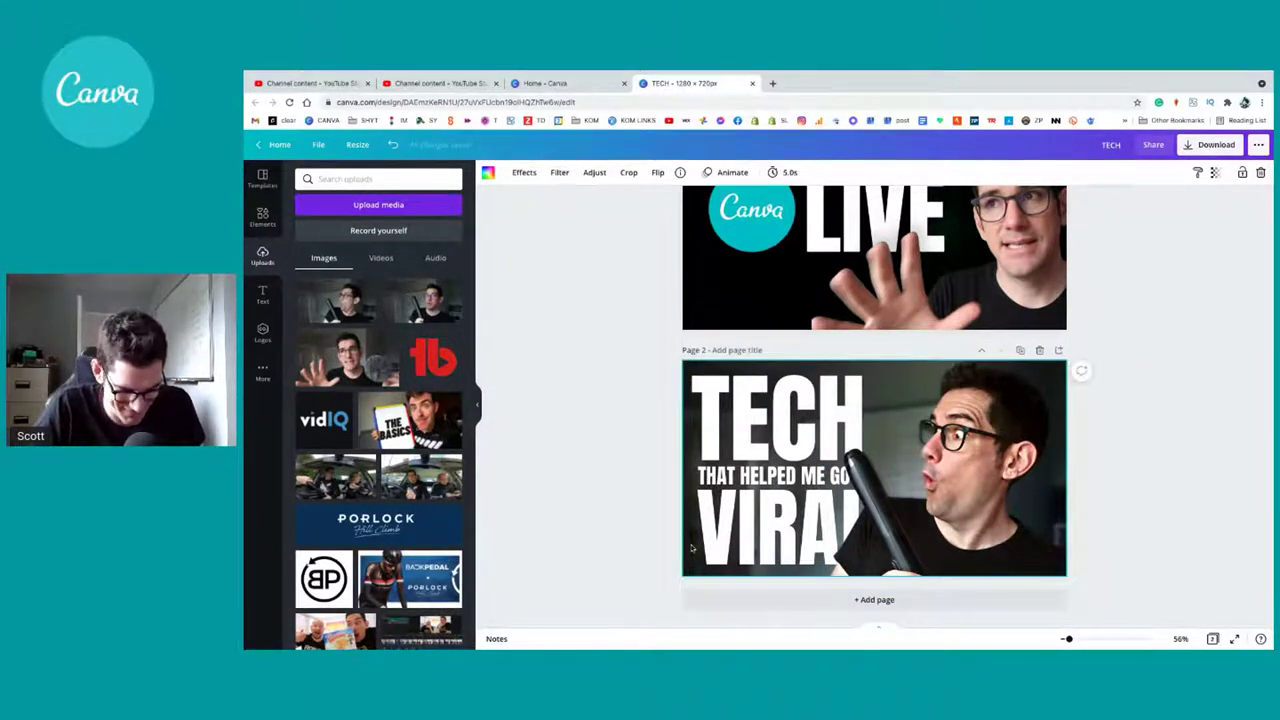
pyautogui.click(957, 548)
pyautogui.rightClick(957, 548)
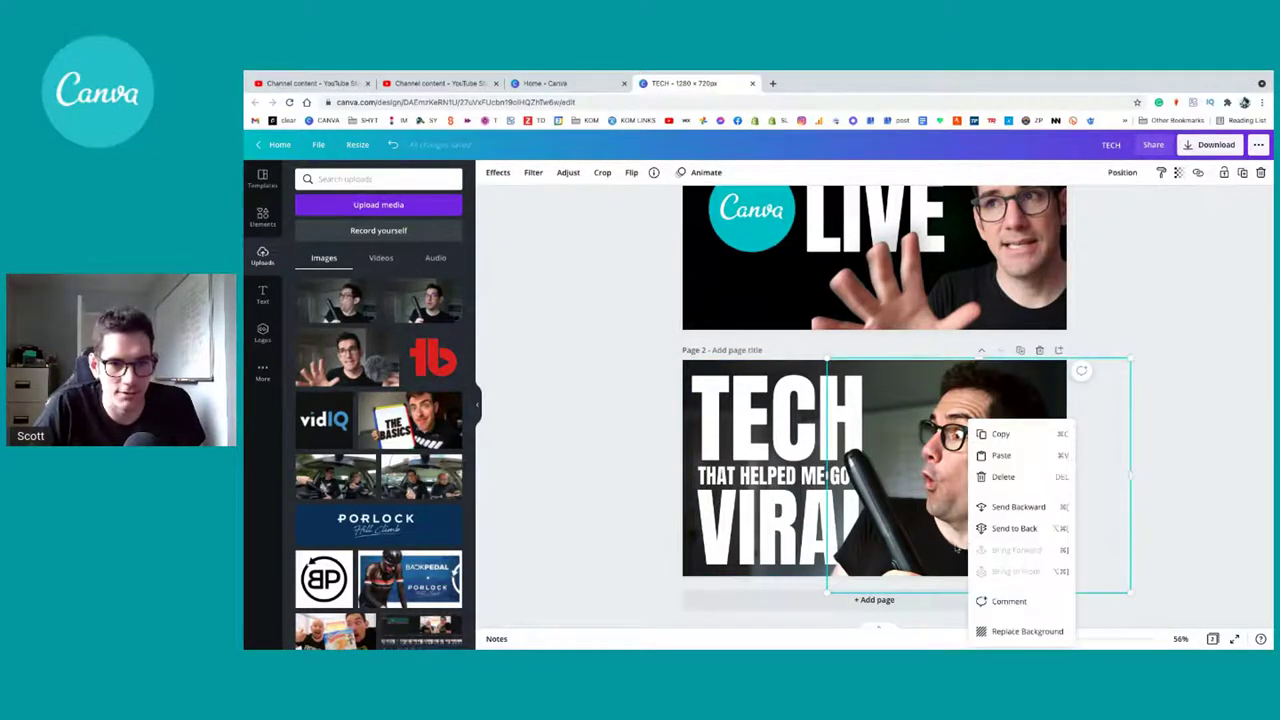
pyautogui.click(931, 548)
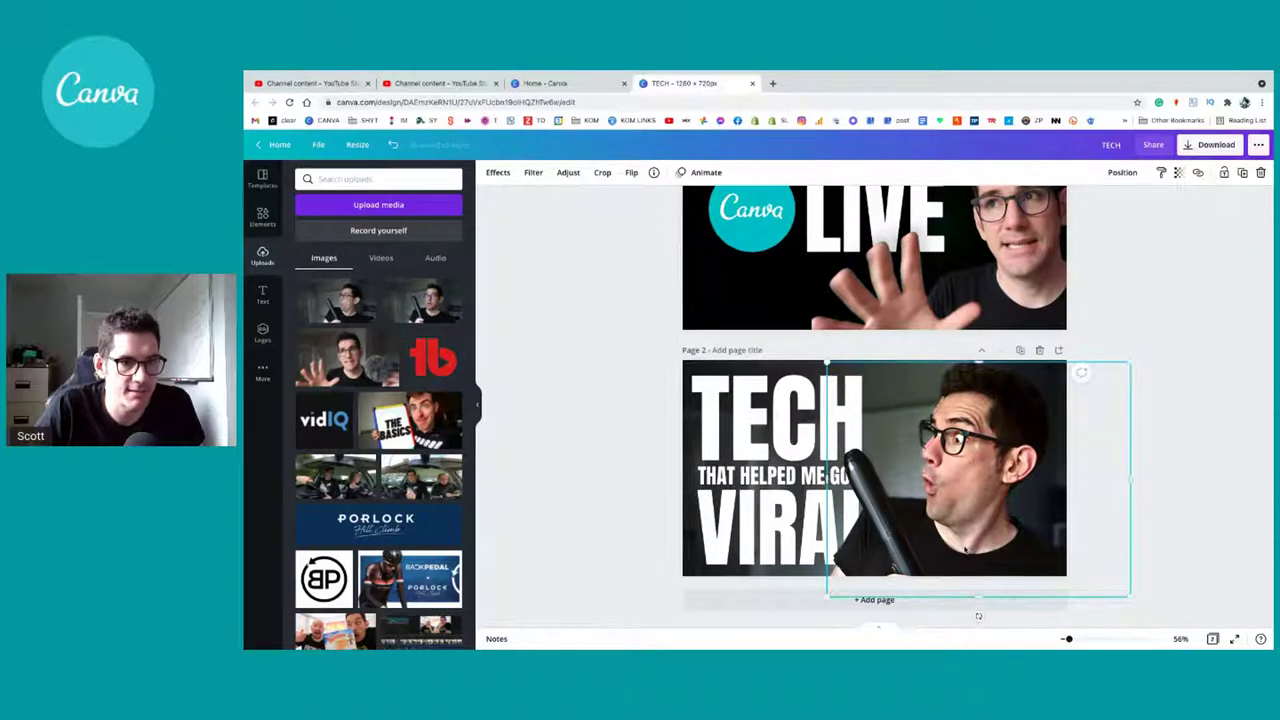
pyautogui.moveTo(972, 538); pyautogui.dragTo(975, 523)
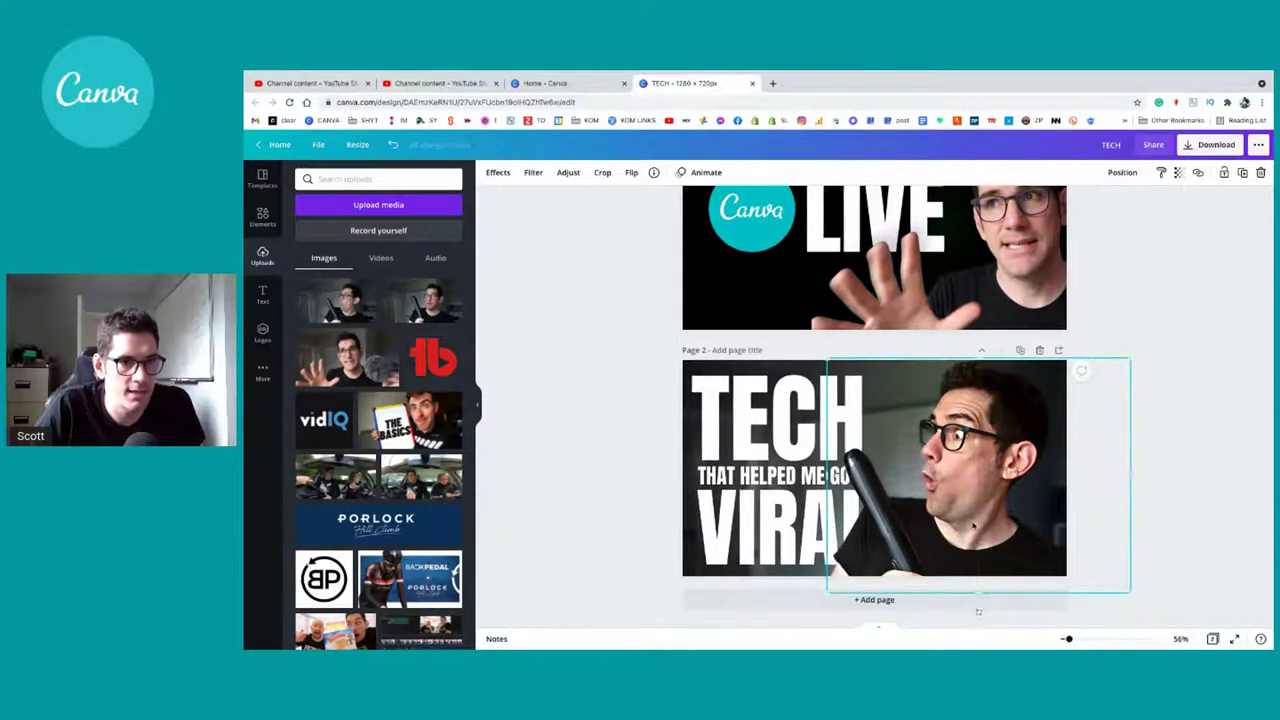
# Step: Try the Background Remover's Erase brush on the cutout's sleeve beside the black device, zoomed in, undoing the trial strokes
pyautogui.click(497, 172)
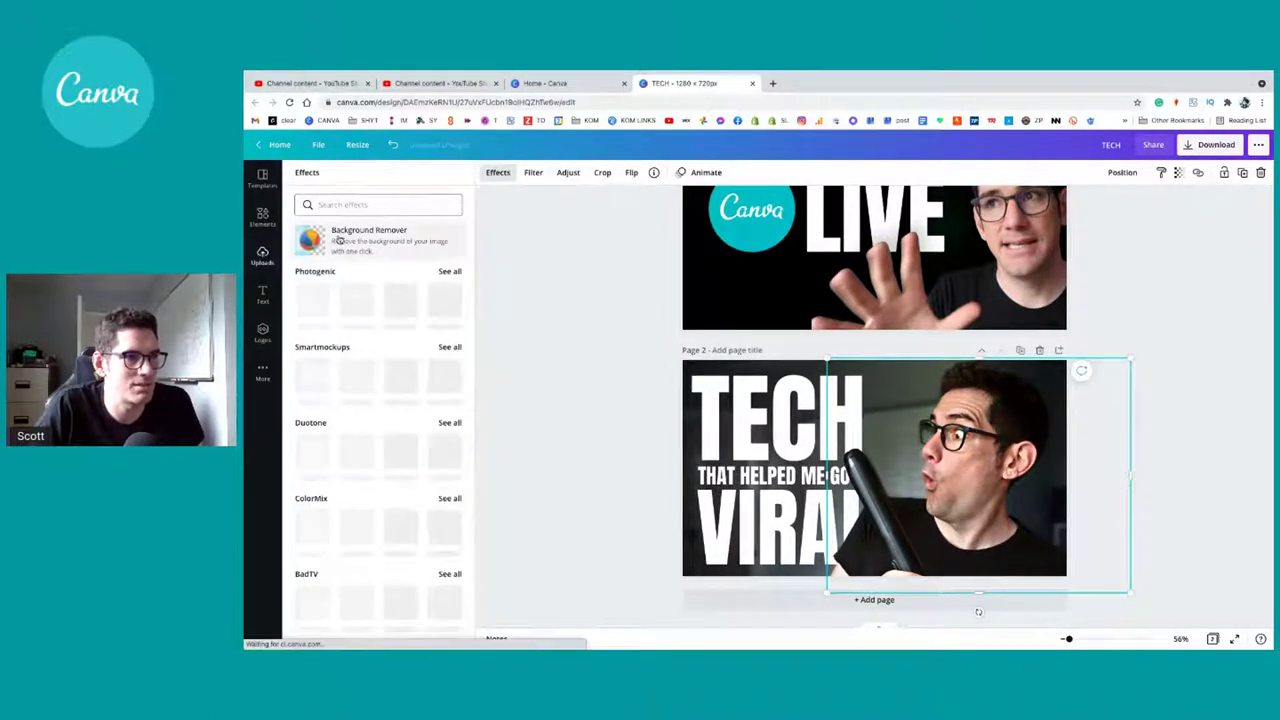
pyautogui.click(342, 242)
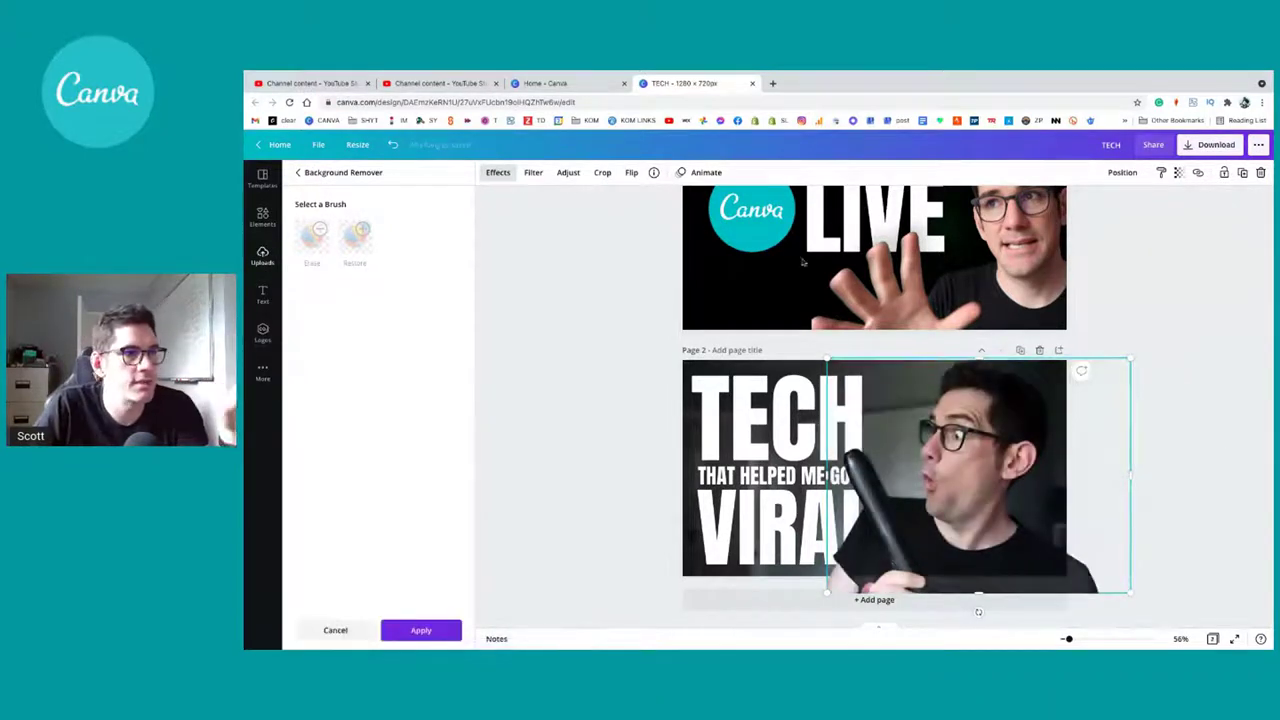
pyautogui.click(311, 236)
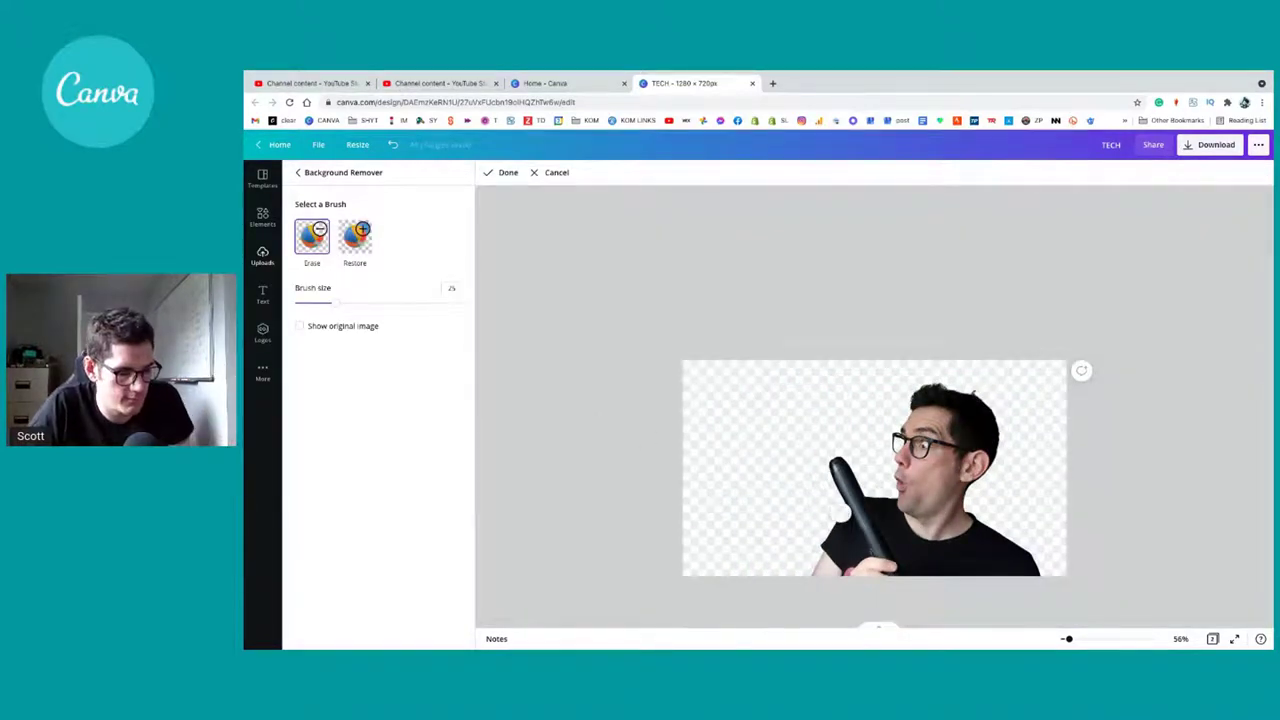
pyautogui.moveTo(1068, 638); pyautogui.dragTo(1096, 641)
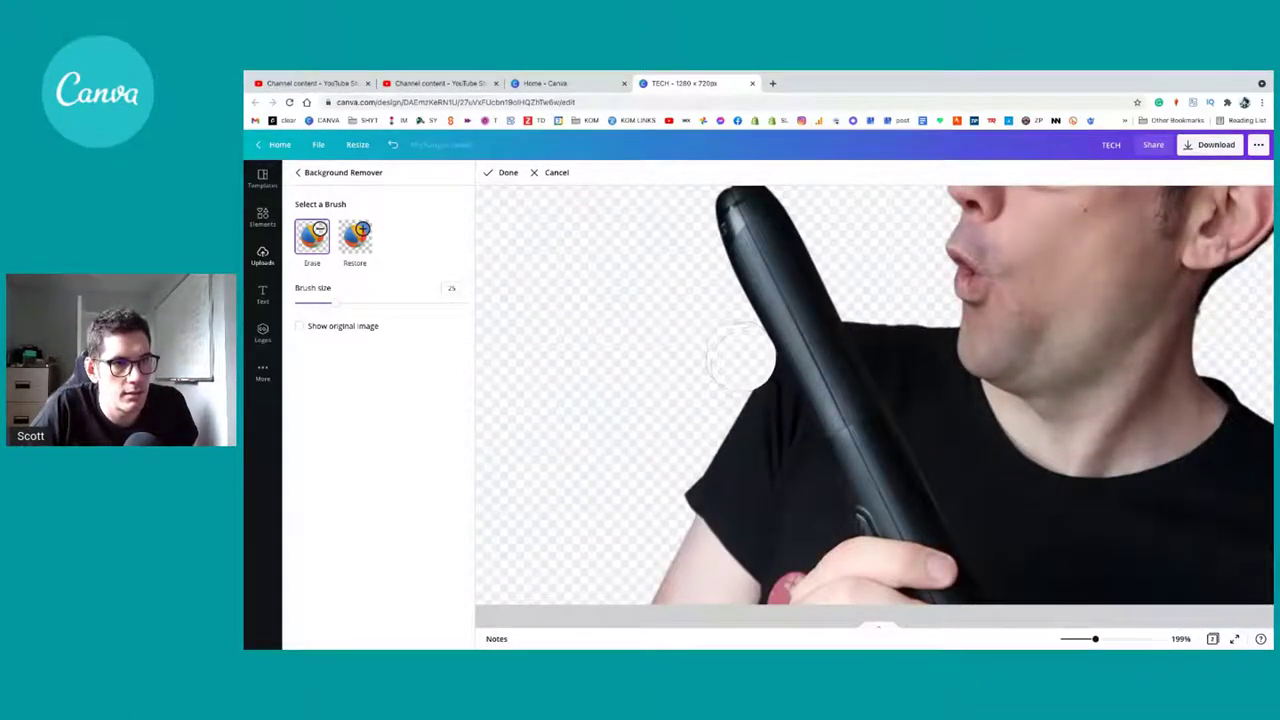
pyautogui.moveTo(746, 368); pyautogui.dragTo(813, 500)
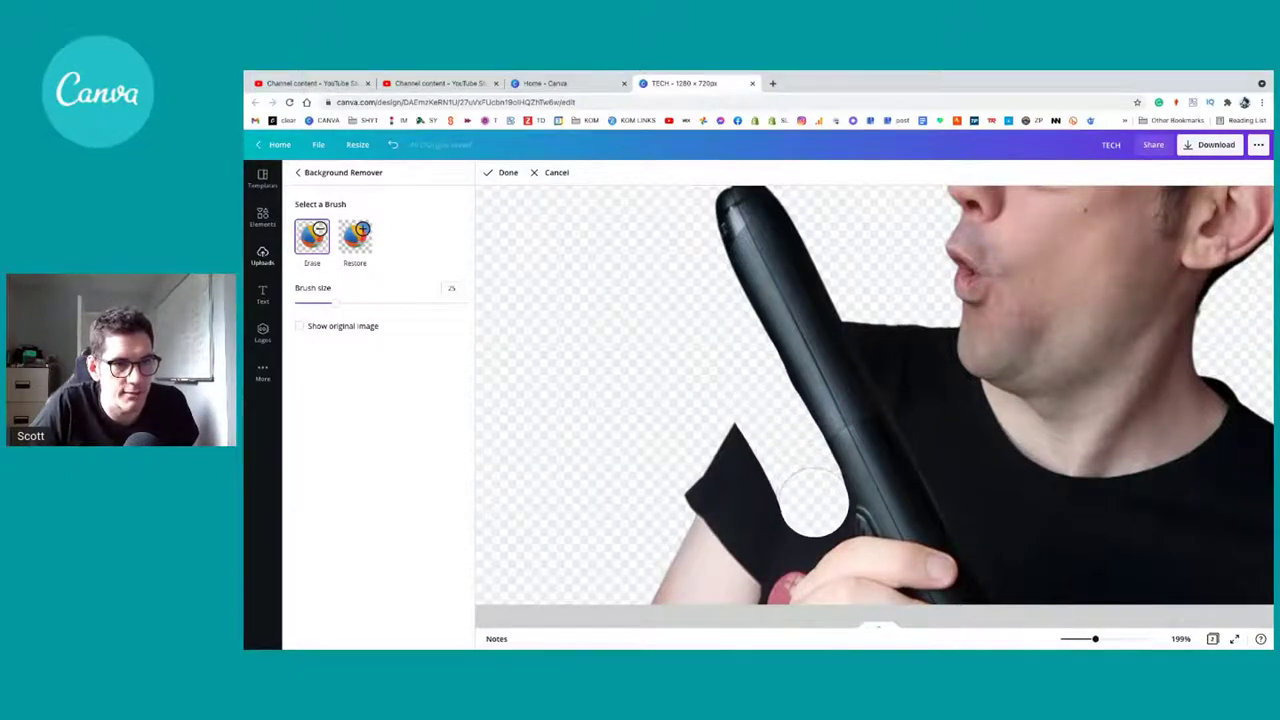
pyautogui.hotkey('ctrl', 'z')
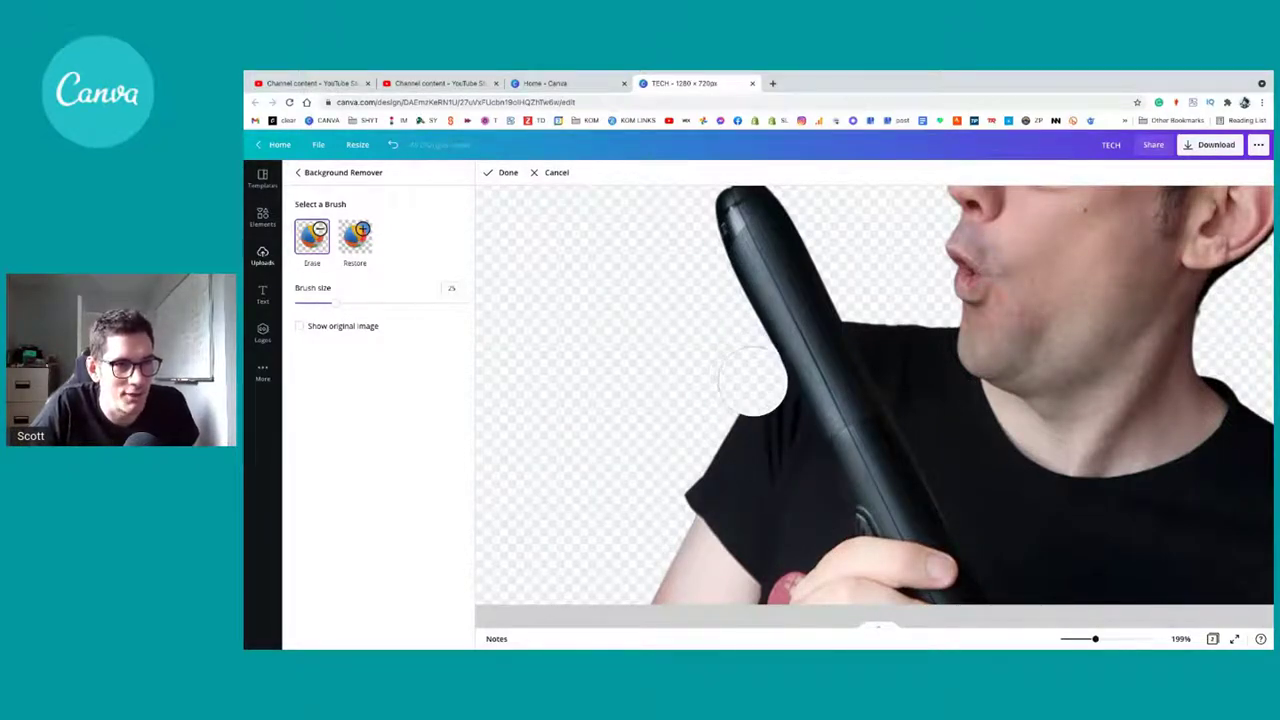
pyautogui.moveTo(755, 390)
pyautogui.mouseDown()
pyautogui.moveTo(693, 541)
pyautogui.moveTo(736, 567)
pyautogui.moveTo(795, 490)
pyautogui.moveTo(766, 462)
pyautogui.mouseUp()
pyautogui.hotkey('ctrl', 'z')
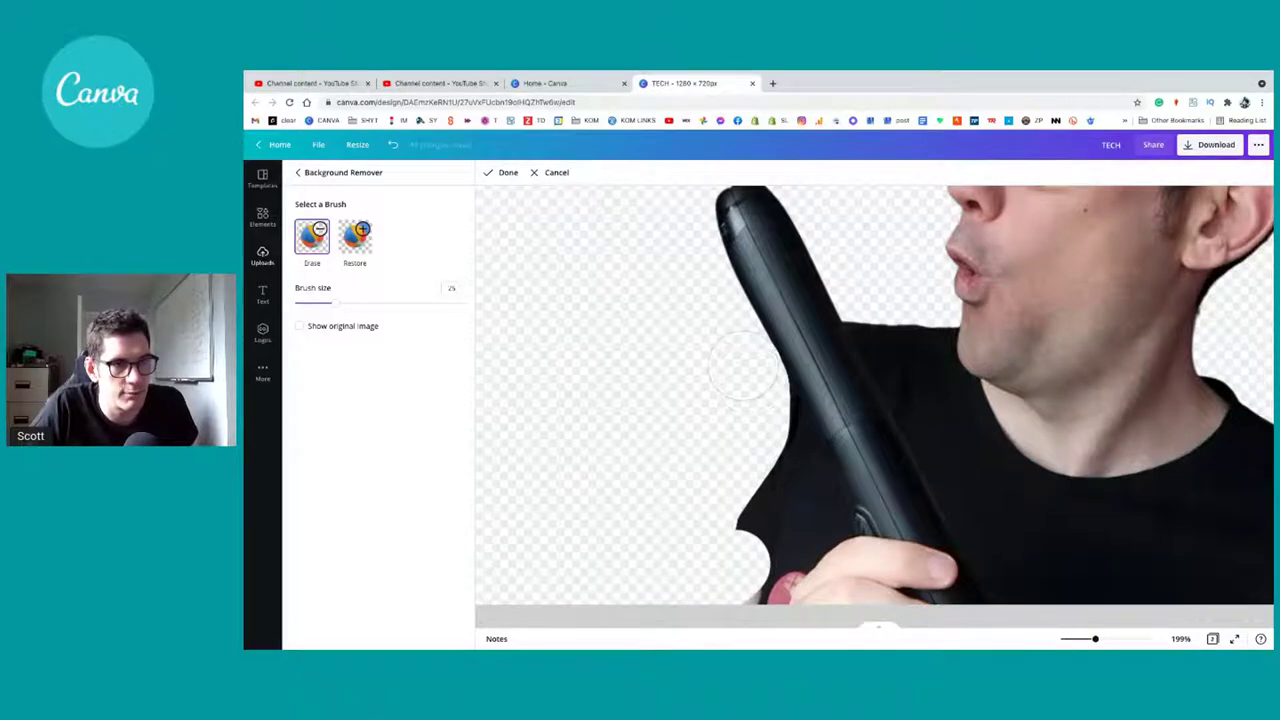
# Step: Try erasing the shirt sleeve and arm along the black device's edge, reducing the brush size to 7 for finer work
pyautogui.moveTo(792, 448)
pyautogui.mouseDown()
pyautogui.moveTo(806, 505)
pyautogui.moveTo(748, 522)
pyautogui.moveTo(780, 575)
pyautogui.moveTo(760, 595)
pyautogui.moveTo(785, 585)
pyautogui.moveTo(768, 563)
pyautogui.moveTo(800, 535)
pyautogui.moveTo(786, 529)
pyautogui.moveTo(795, 535)
pyautogui.moveTo(800, 514)
pyautogui.mouseUp()
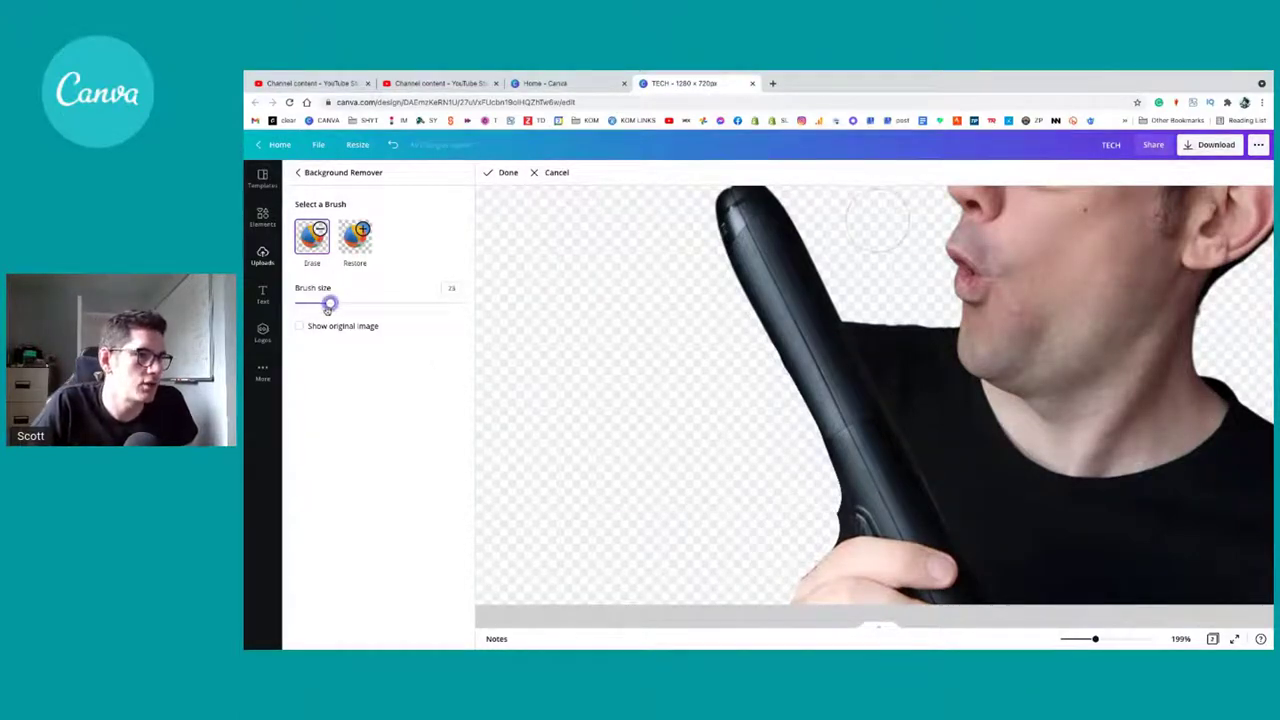
pyautogui.moveTo(330, 301); pyautogui.dragTo(305, 303)
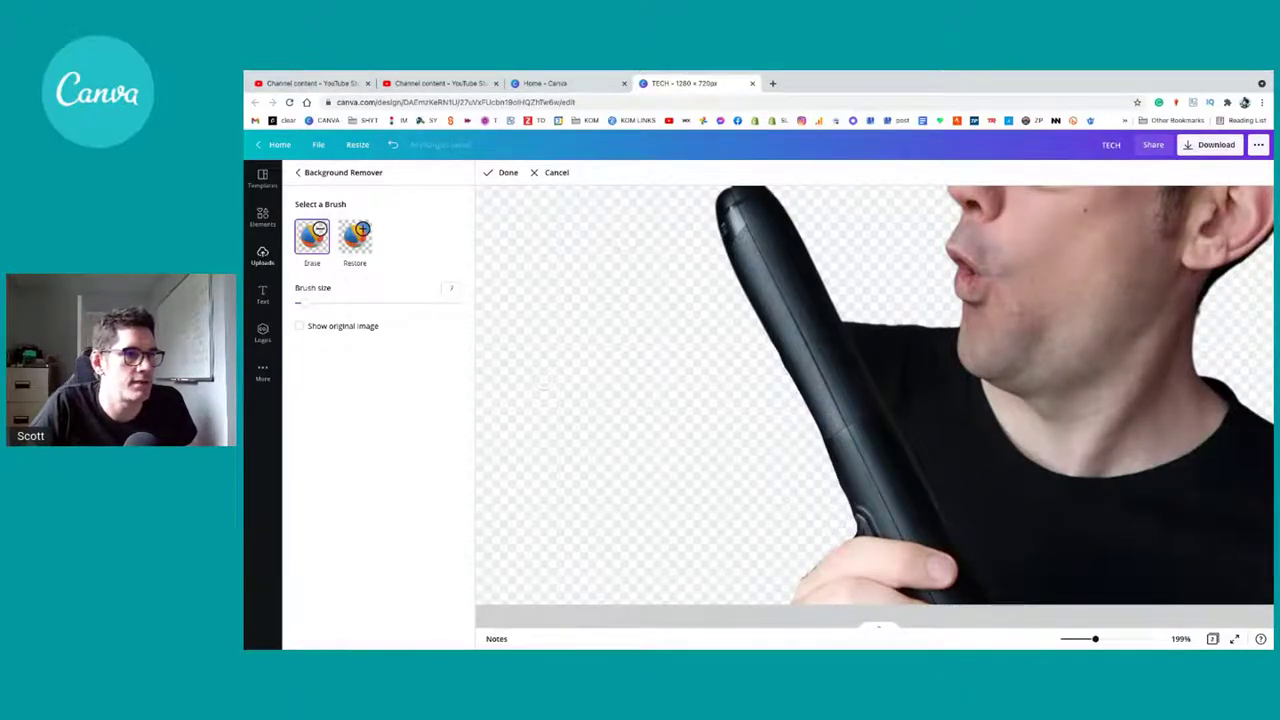
pyautogui.click(505, 172)
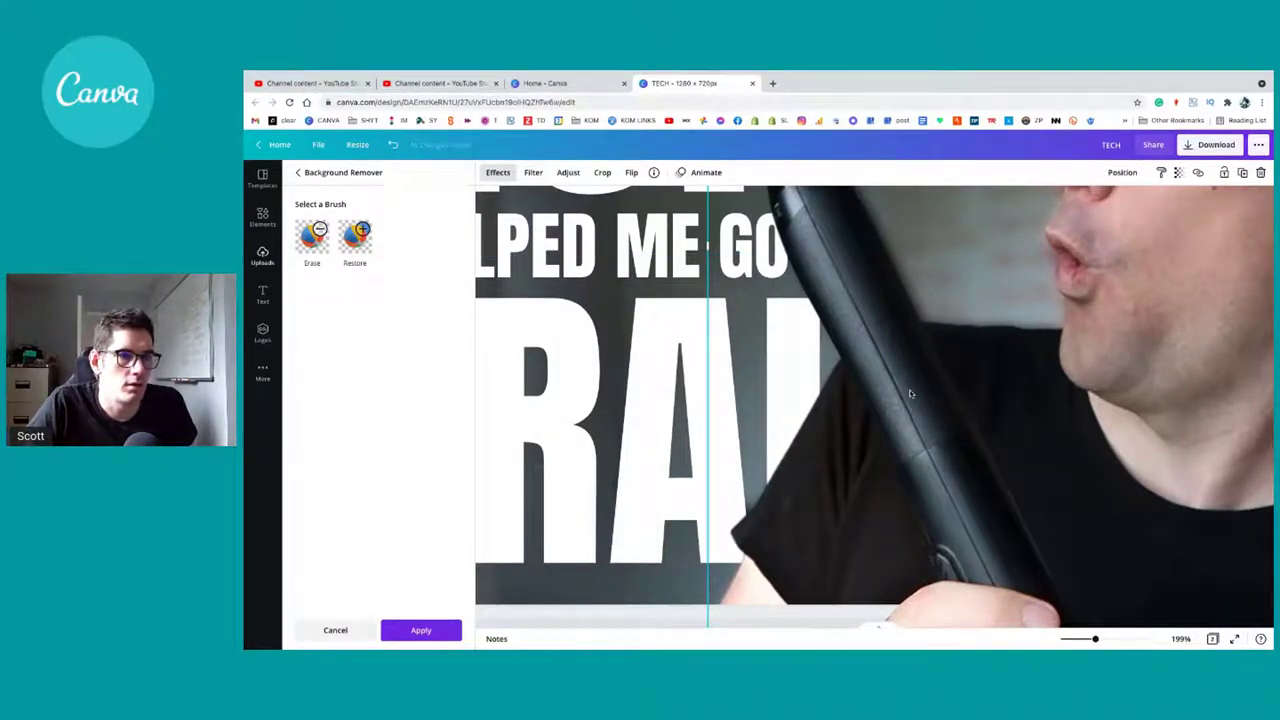
# Step: Bring the VIRAL text forward one layer and send it to the back again
pyautogui.click(625, 436)
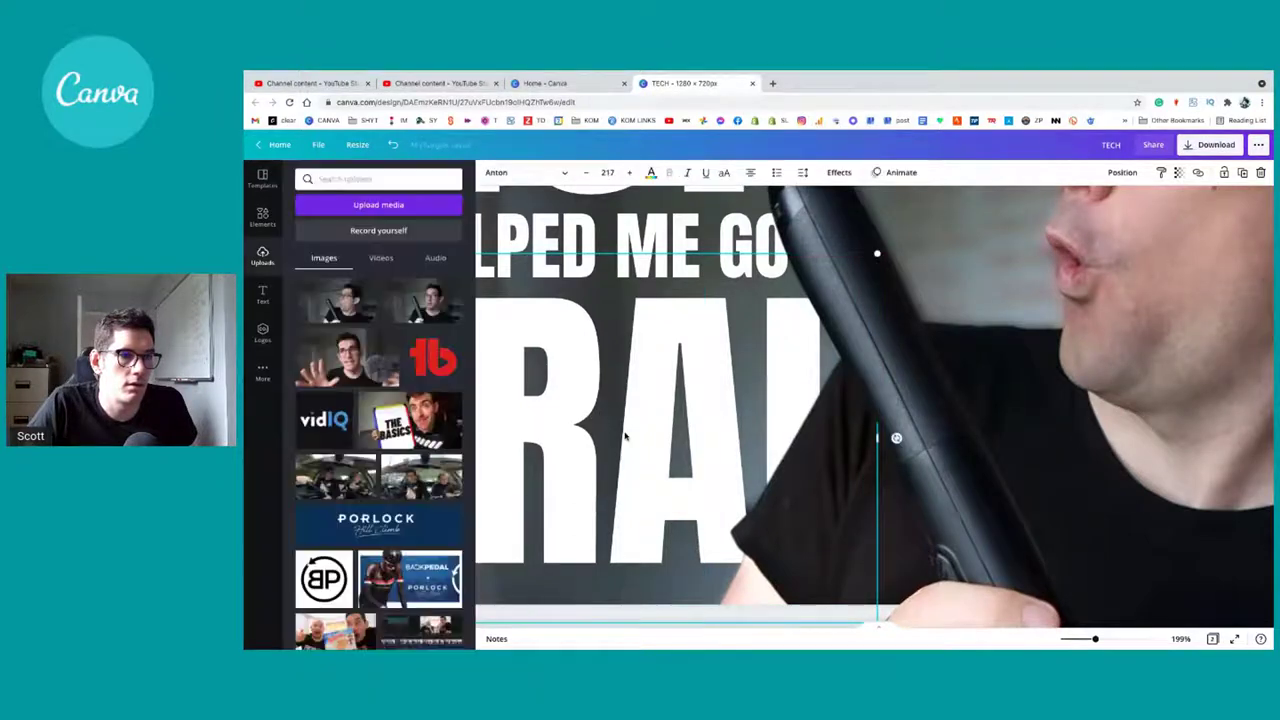
pyautogui.rightClick(651, 435)
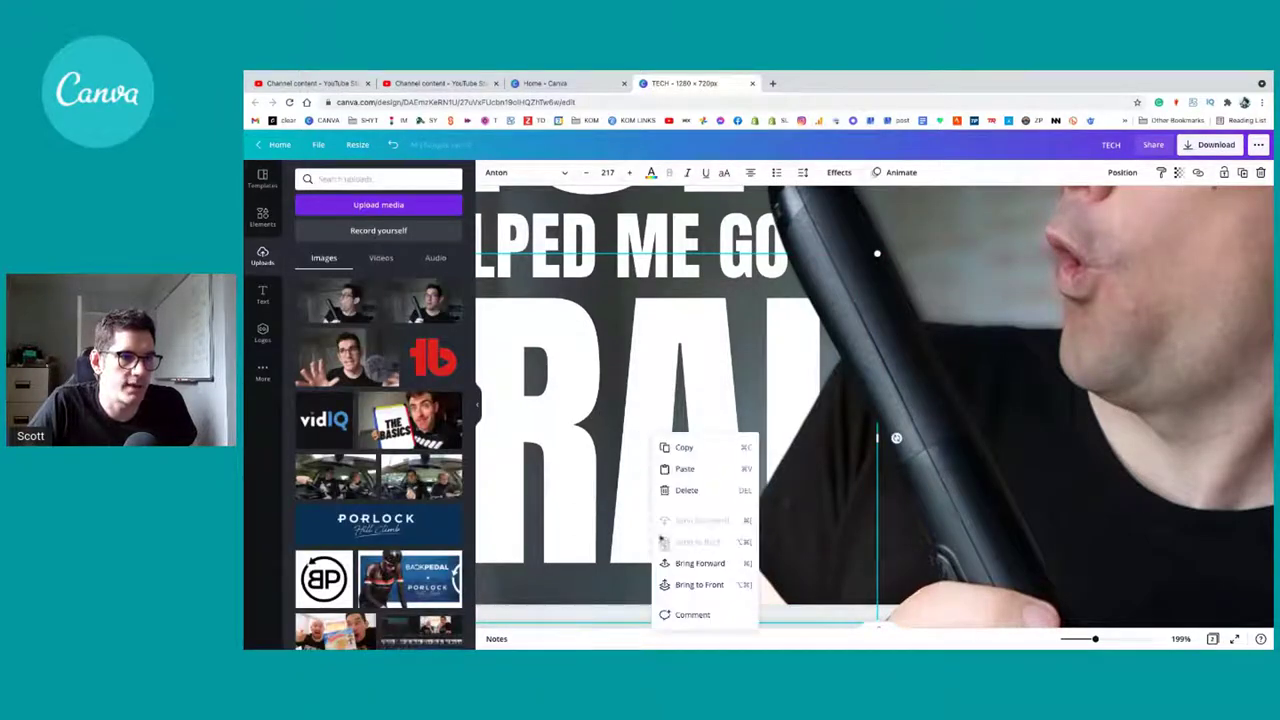
pyautogui.click(706, 568)
pyautogui.rightClick(676, 472)
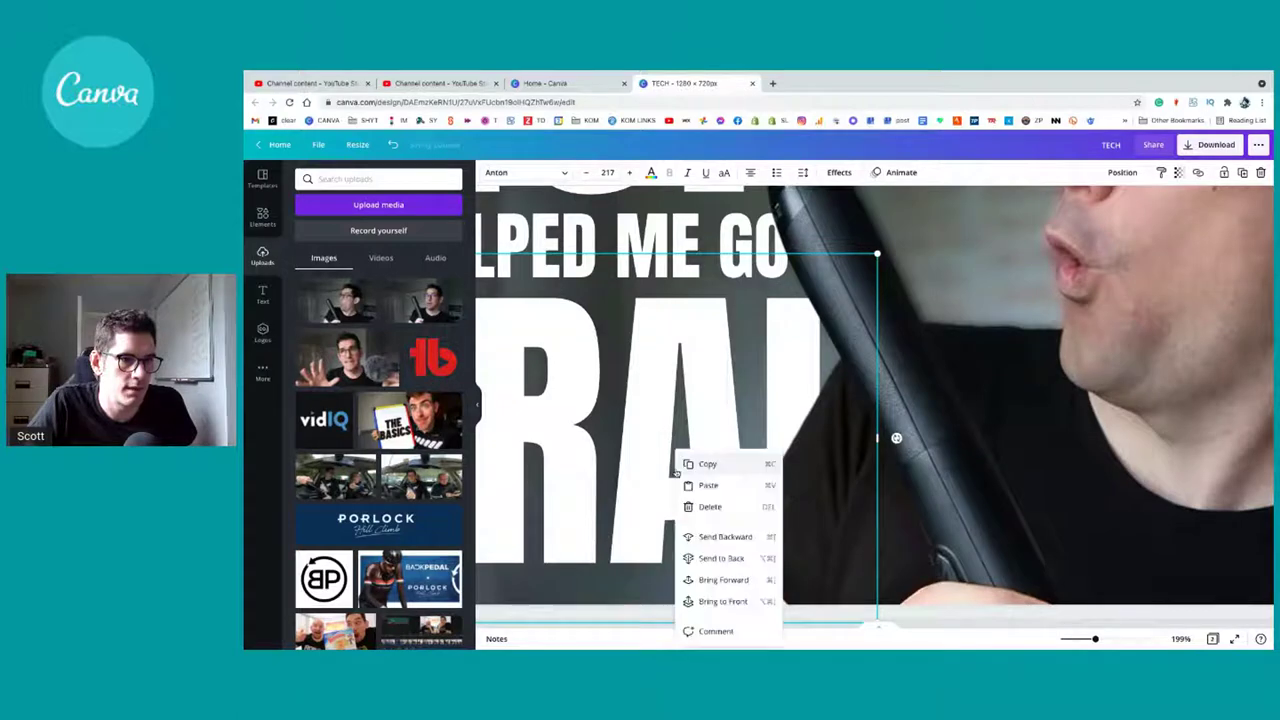
pyautogui.click(714, 560)
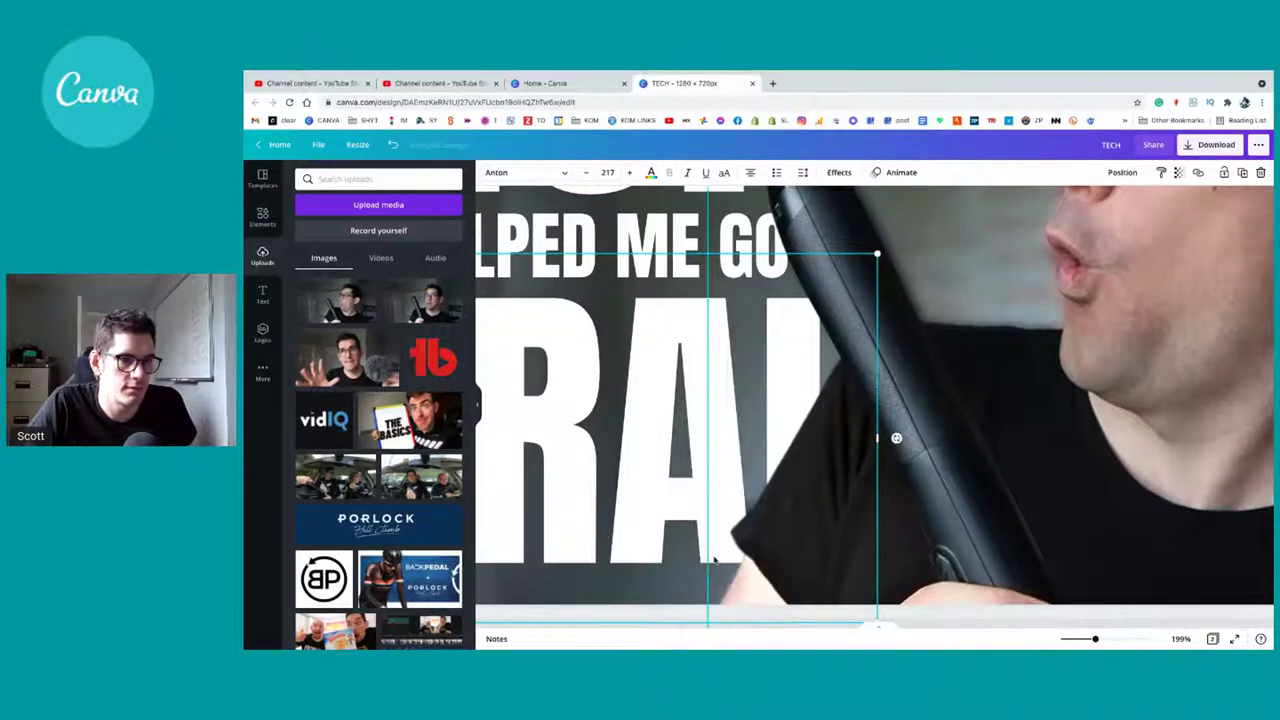
# Step: Bring the VIRAL text on page 2 forward in the layer order
pyautogui.moveTo(1087, 616)
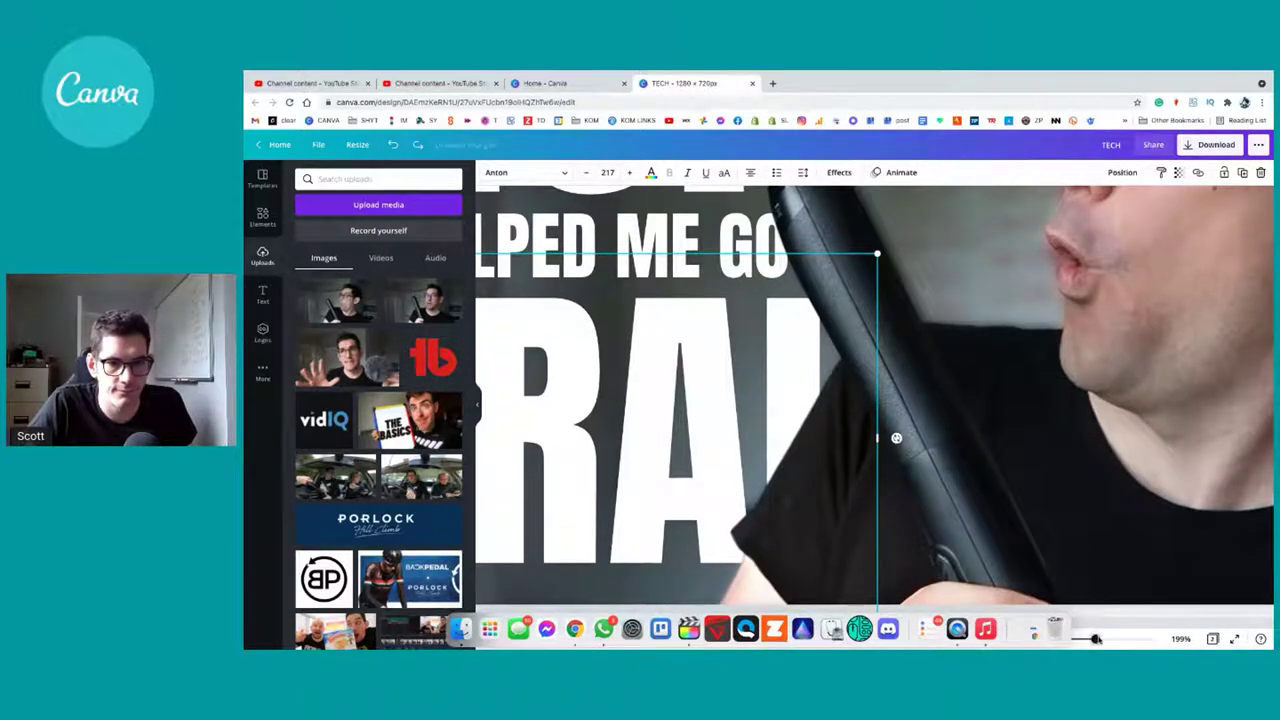
pyautogui.moveTo(1096, 638); pyautogui.dragTo(1068, 645)
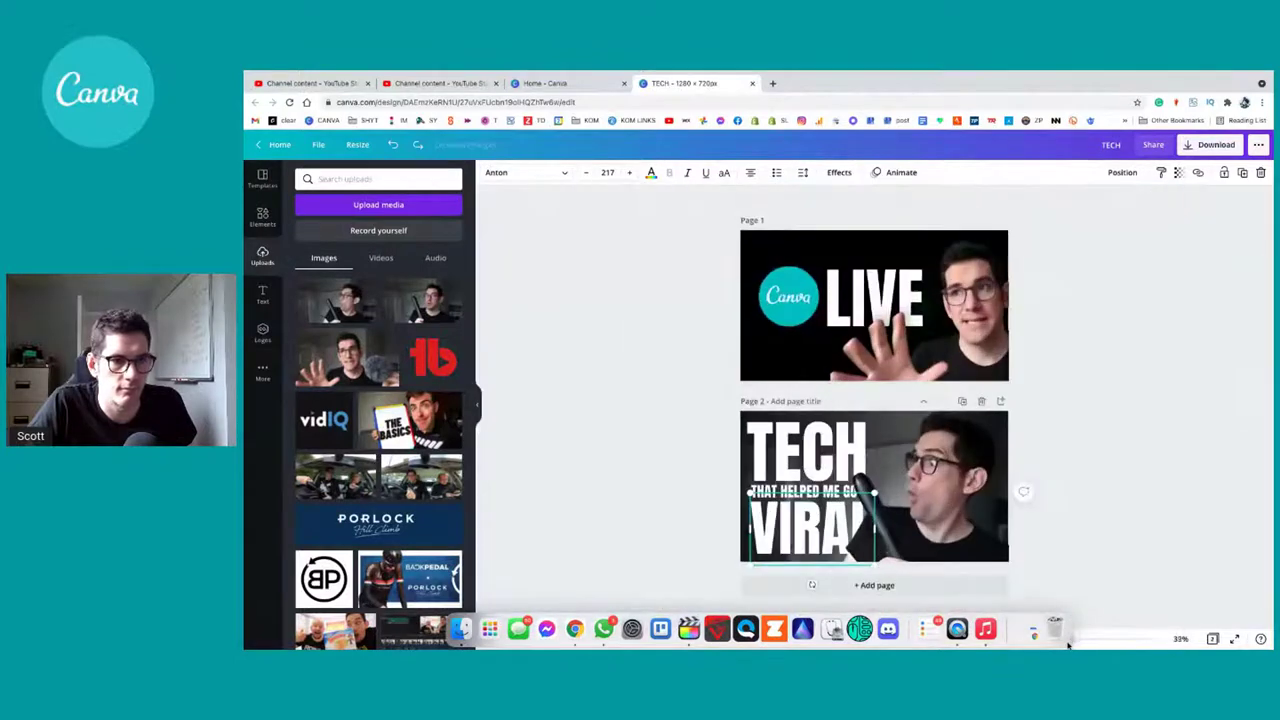
pyautogui.click(855, 587)
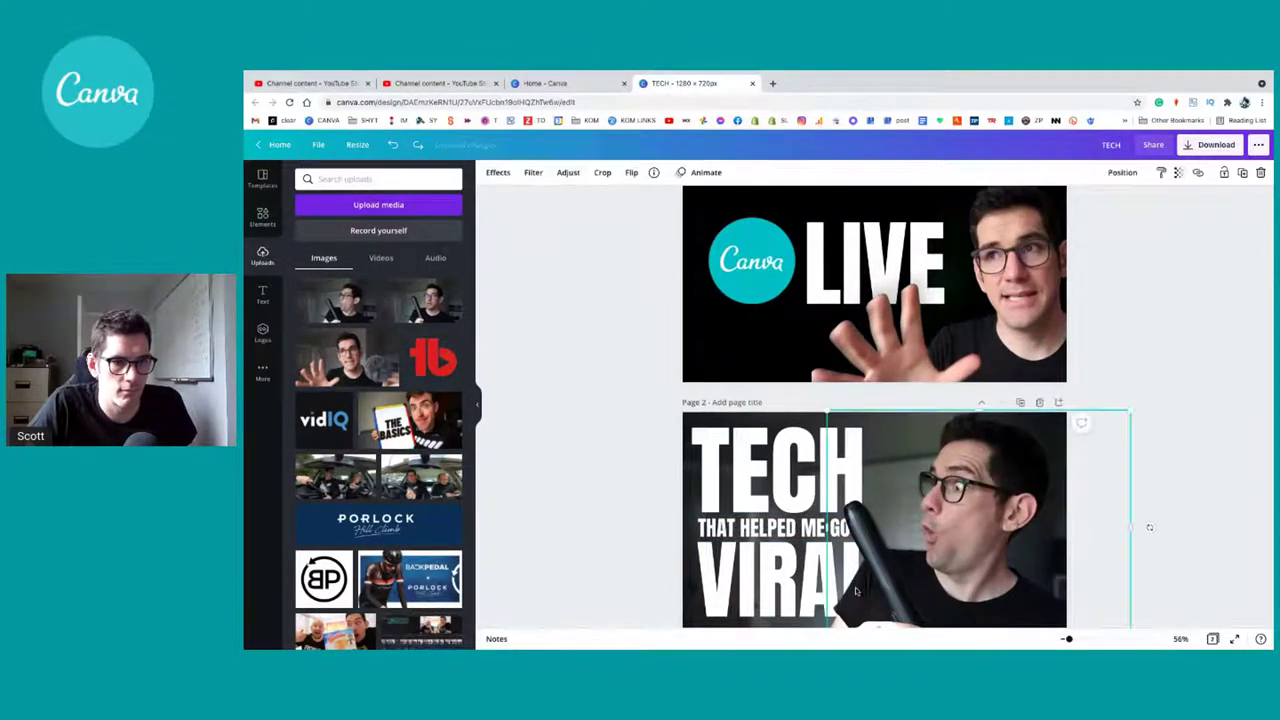
pyautogui.moveTo(855, 587)
pyautogui.mouseDown()
pyautogui.moveTo(927, 558)
pyautogui.moveTo(861, 584)
pyautogui.mouseUp()
pyautogui.click(748, 597)
pyautogui.rightClick(748, 597)
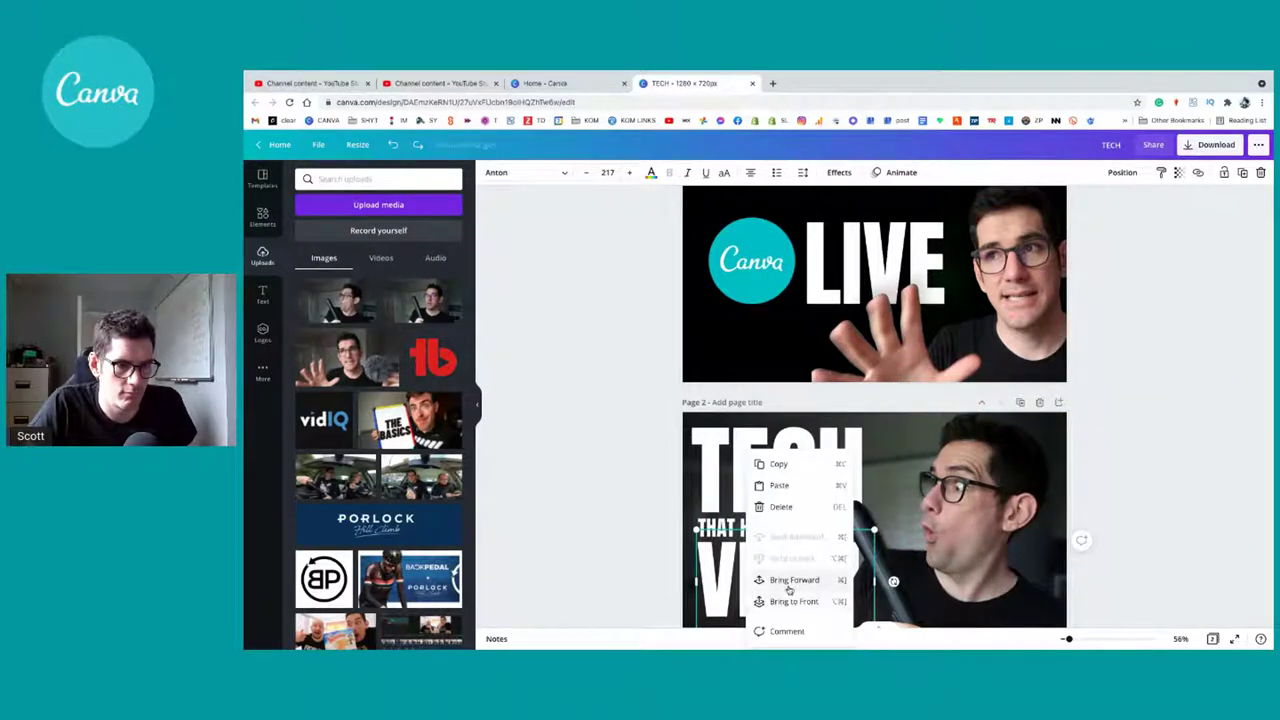
pyautogui.click(789, 590)
# Step: Send the VIRAL text on page 2 backward one layer
pyautogui.scroll(-1, 789, 590)
pyautogui.doubleClick(750, 578)
pyautogui.rightClick(750, 578)
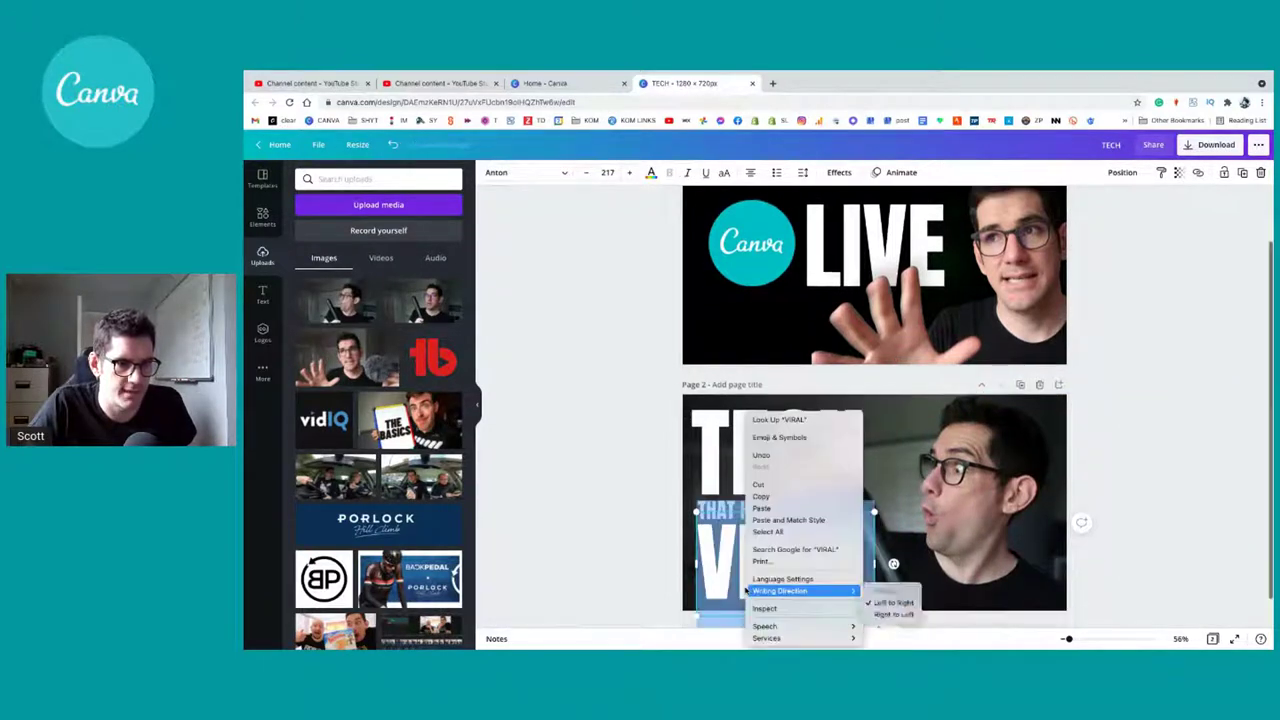
pyautogui.click(689, 575)
pyautogui.click(666, 580)
pyautogui.rightClick(766, 578)
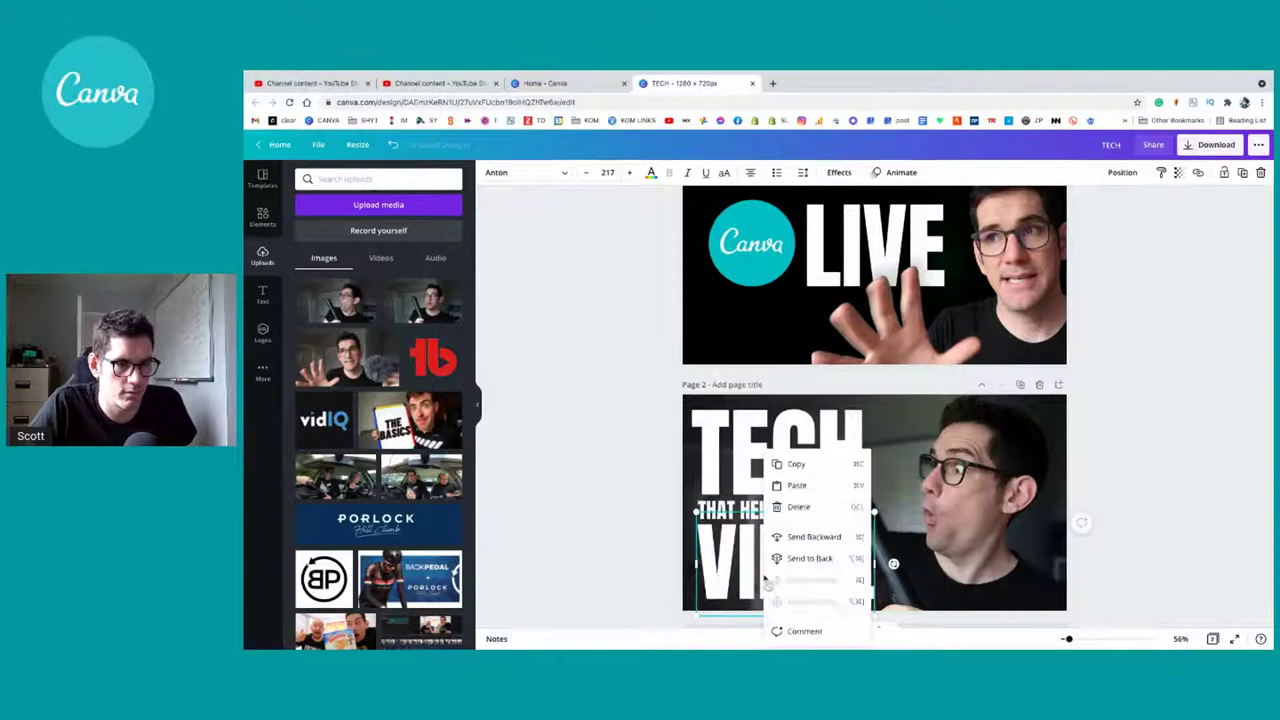
pyautogui.click(806, 538)
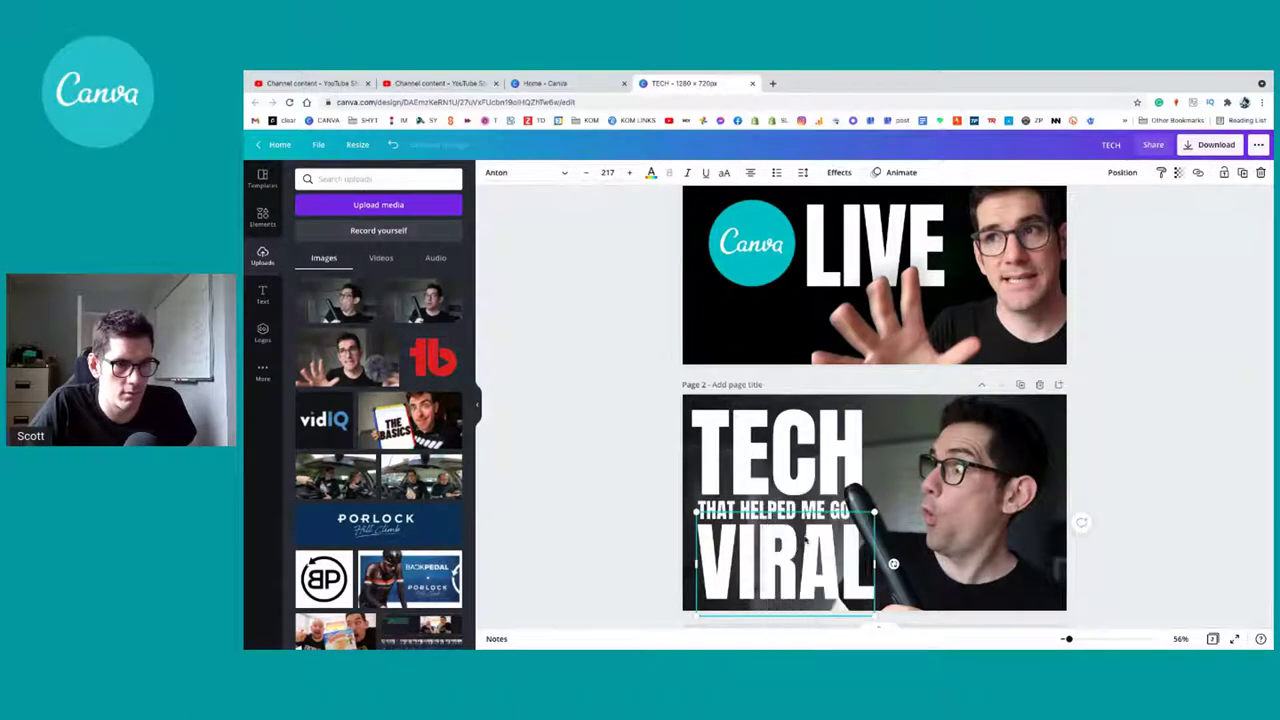
# Step: Move the VIRAL text on page 2 one layer down so it sits behind the man's cutout
pyautogui.click(585, 552)
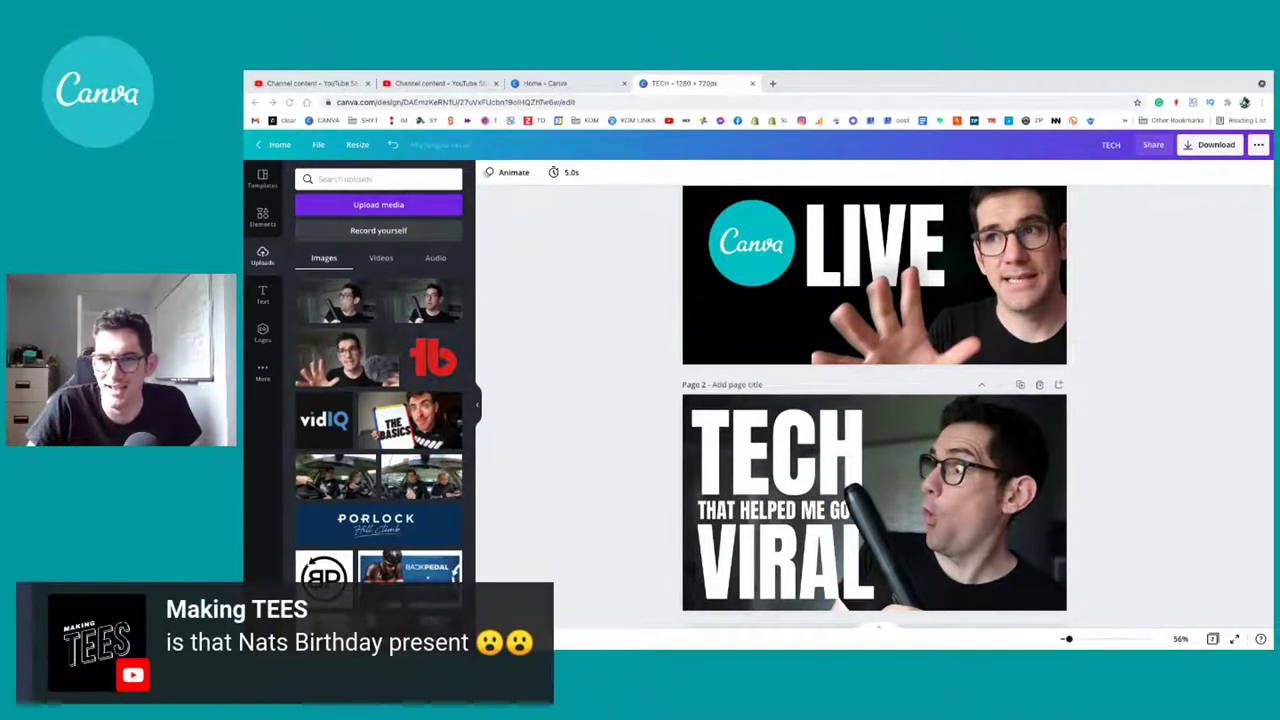
pyautogui.click(962, 507)
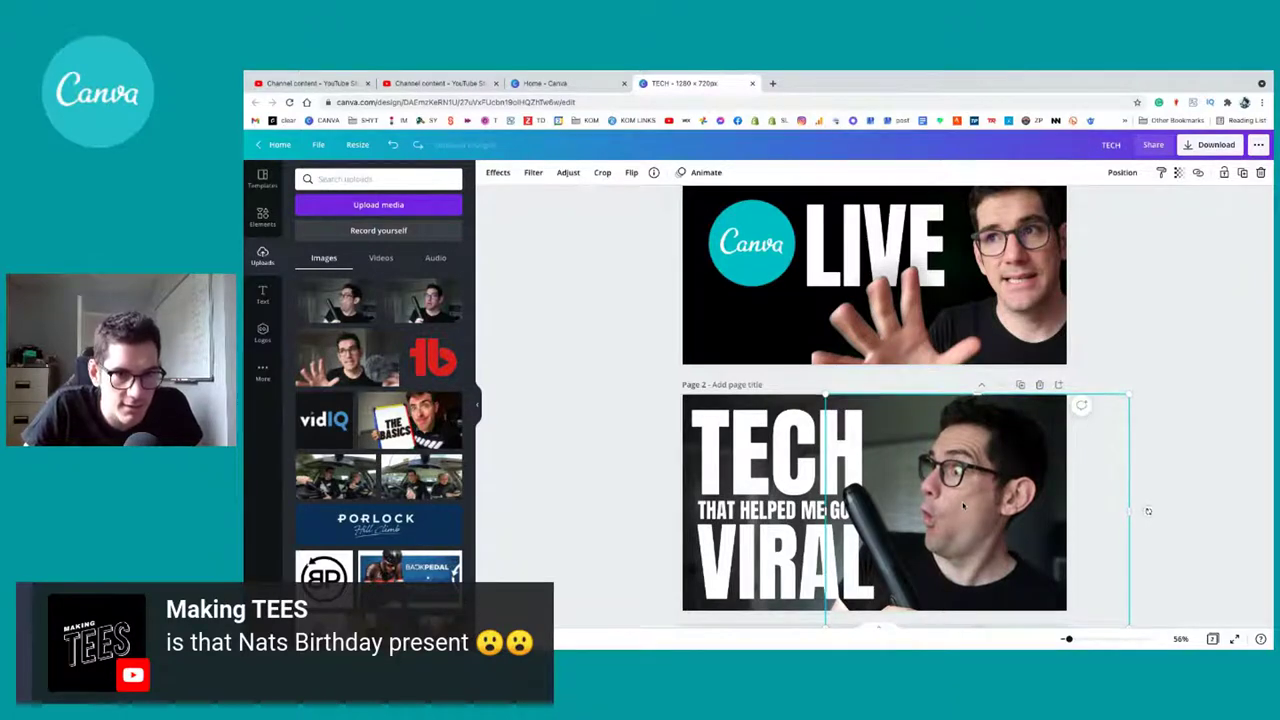
pyautogui.hotkey('ctrl', 'z')
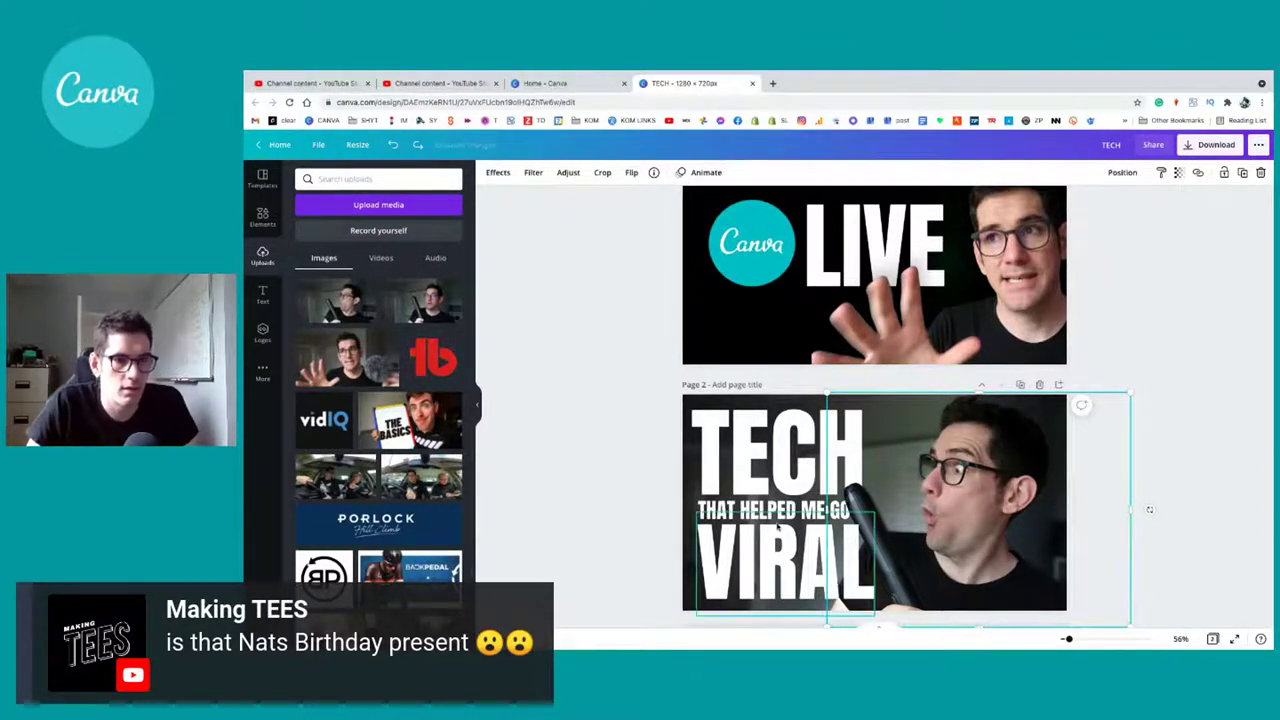
pyautogui.click(851, 555)
pyautogui.rightClick(851, 555)
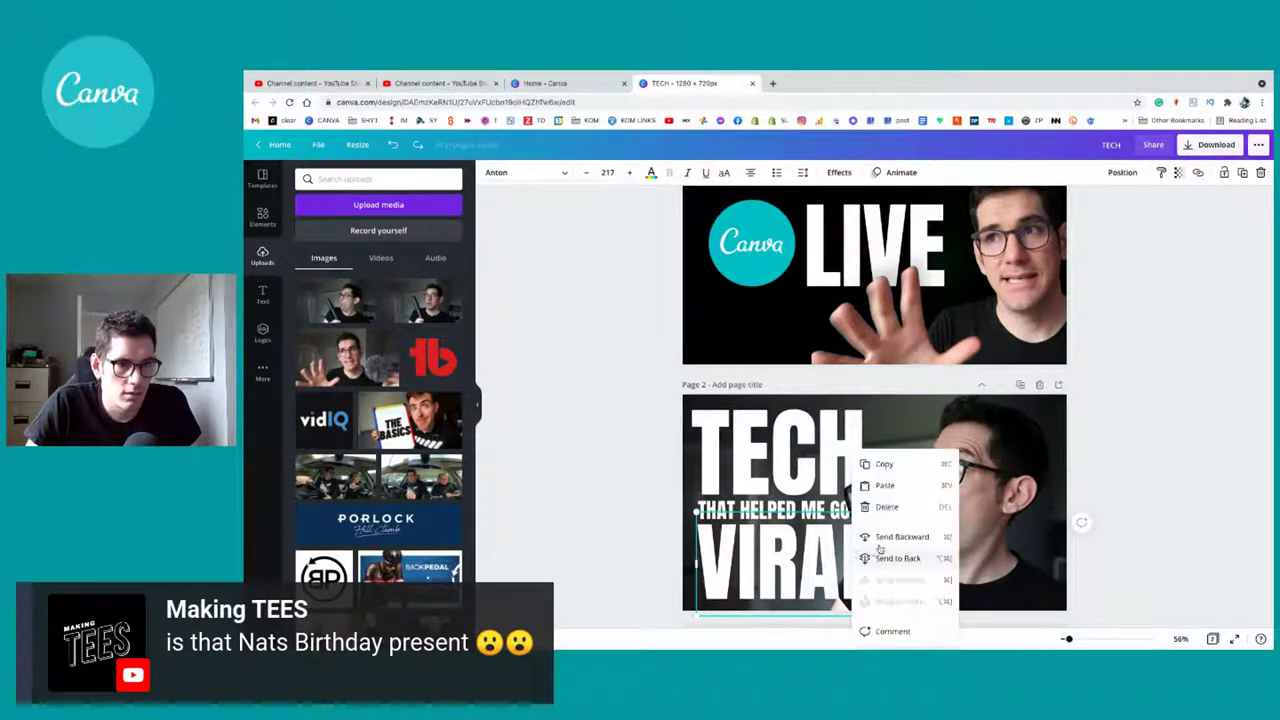
pyautogui.click(897, 538)
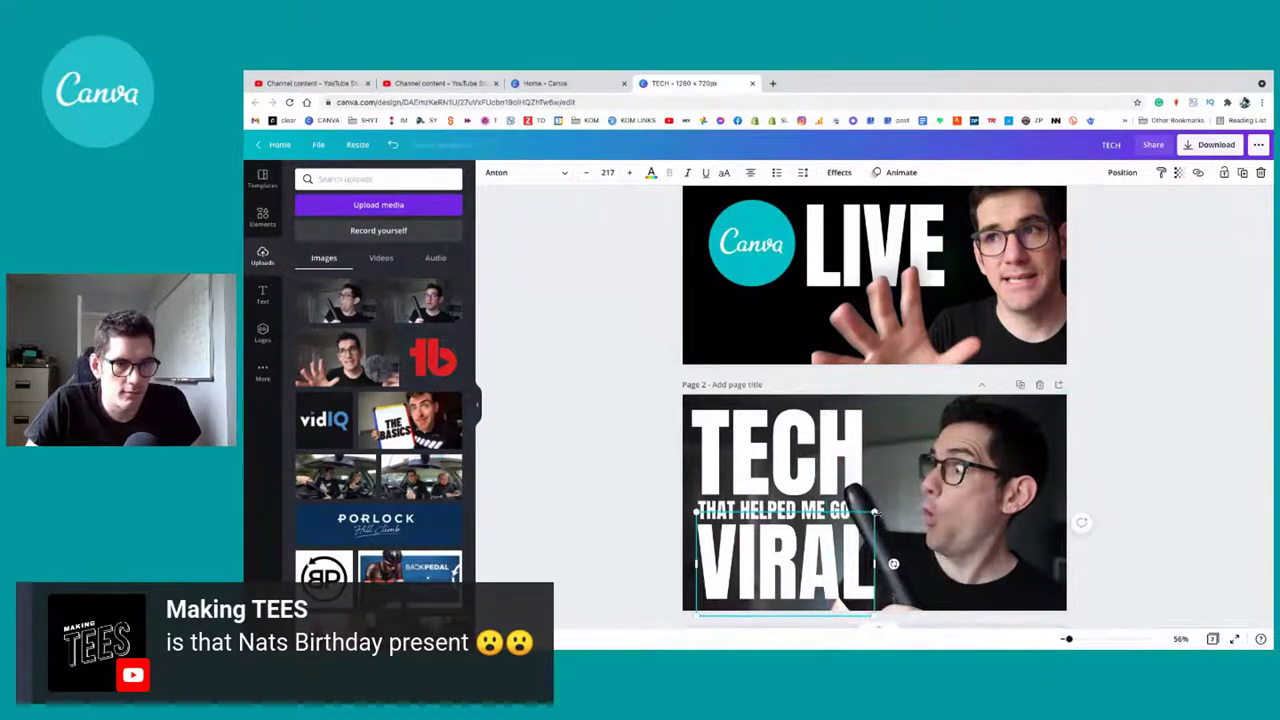
# Step: Enlarge the VIRAL text on page 2 to a font size of 226
pyautogui.moveTo(875, 511); pyautogui.dragTo(885, 511)
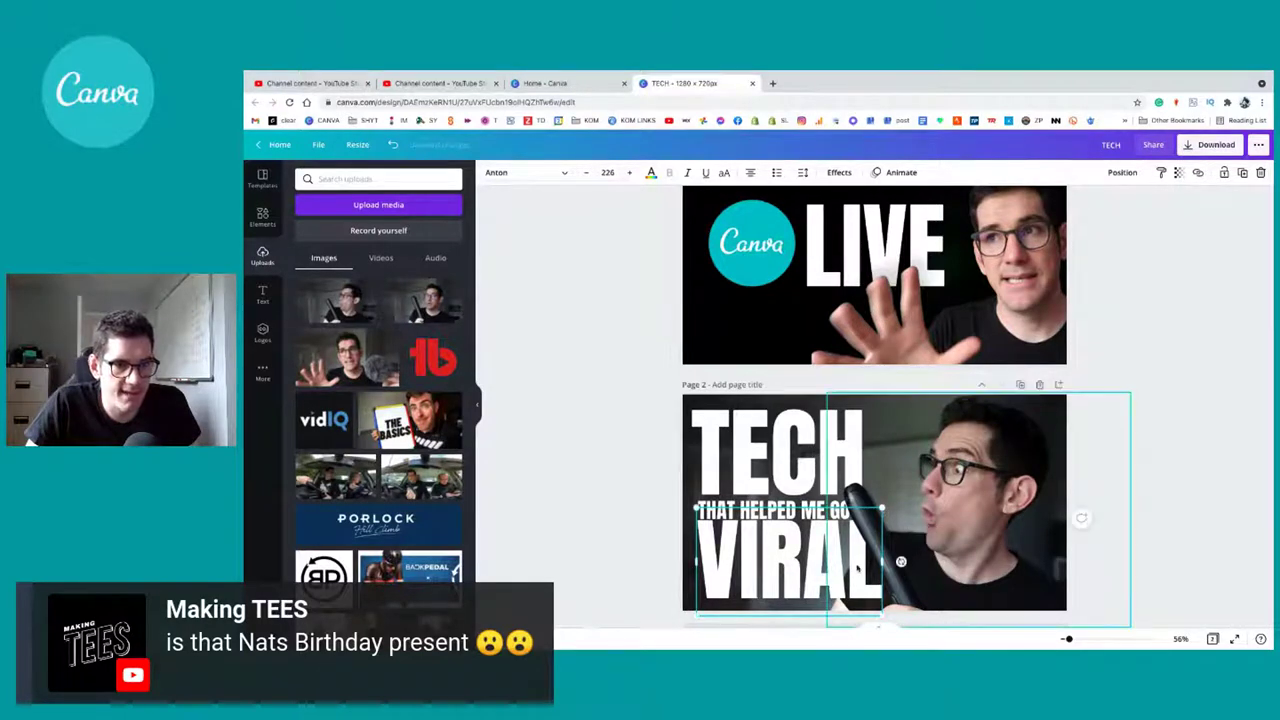
pyautogui.click(1100, 515)
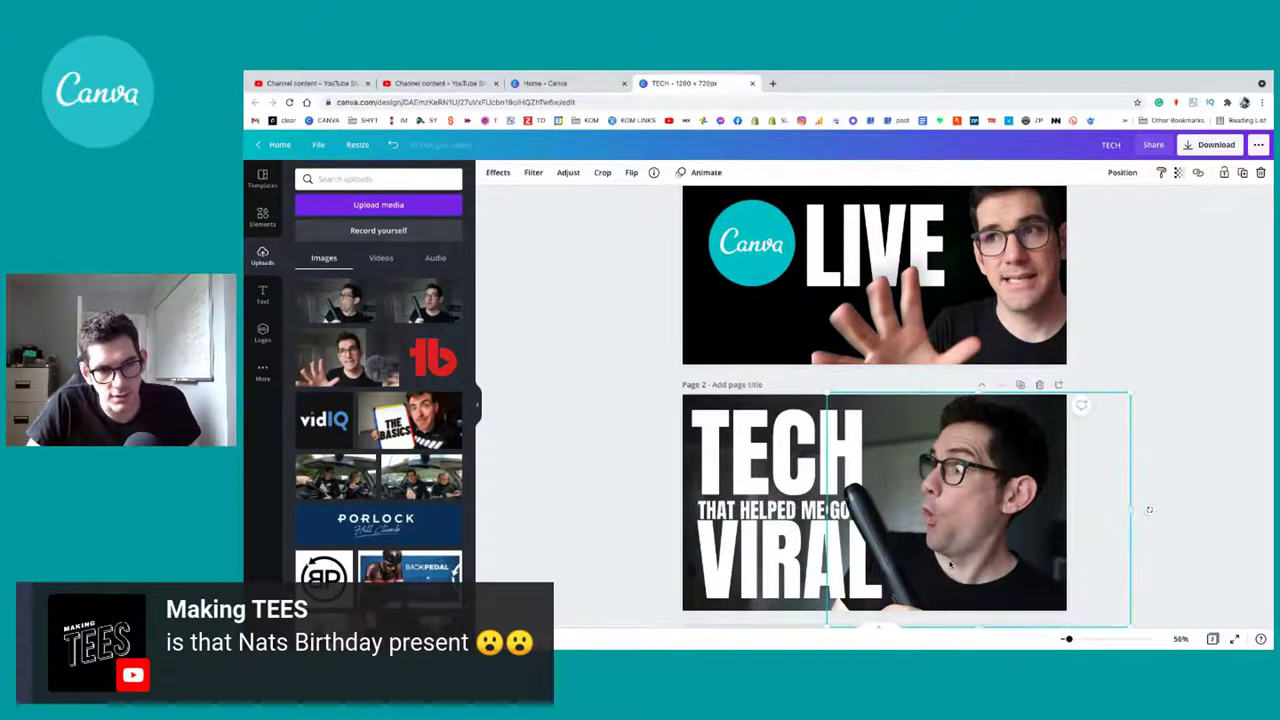
pyautogui.moveTo(951, 559)
pyautogui.mouseDown()
pyautogui.moveTo(1033, 539)
pyautogui.moveTo(955, 508)
pyautogui.moveTo(953, 559)
pyautogui.mouseUp()
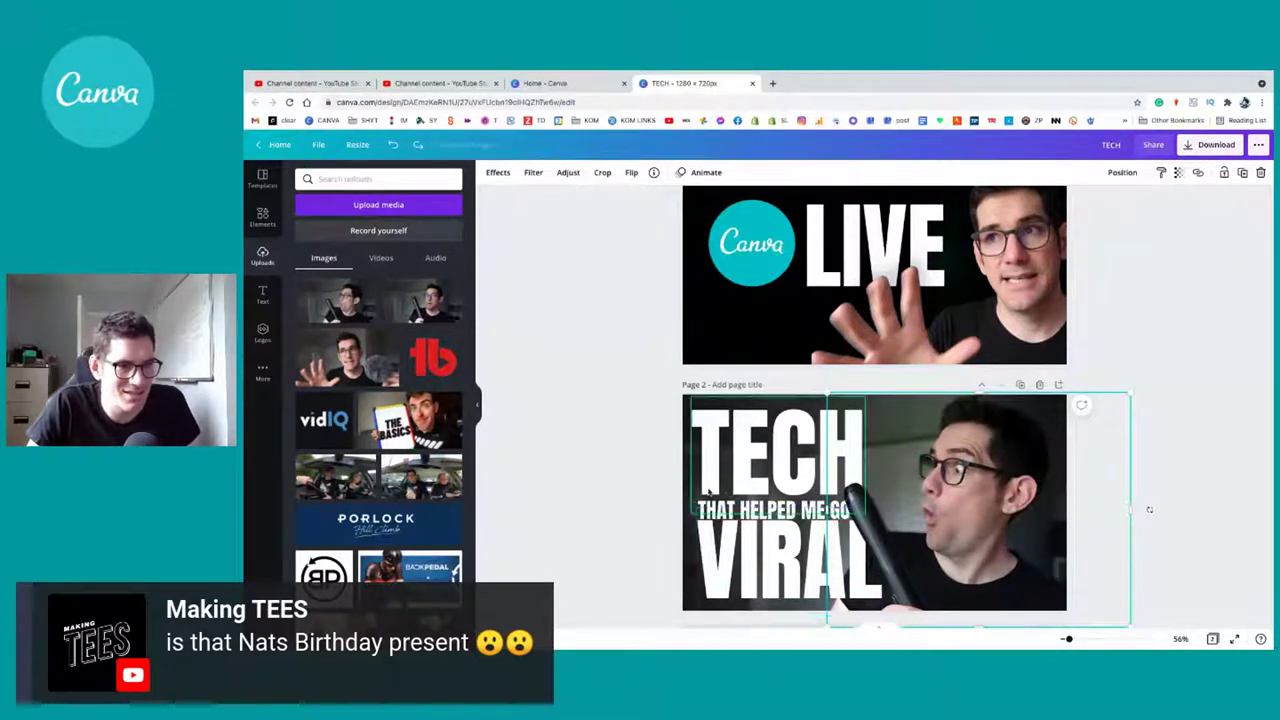
pyautogui.click(781, 541)
pyautogui.click(781, 541)
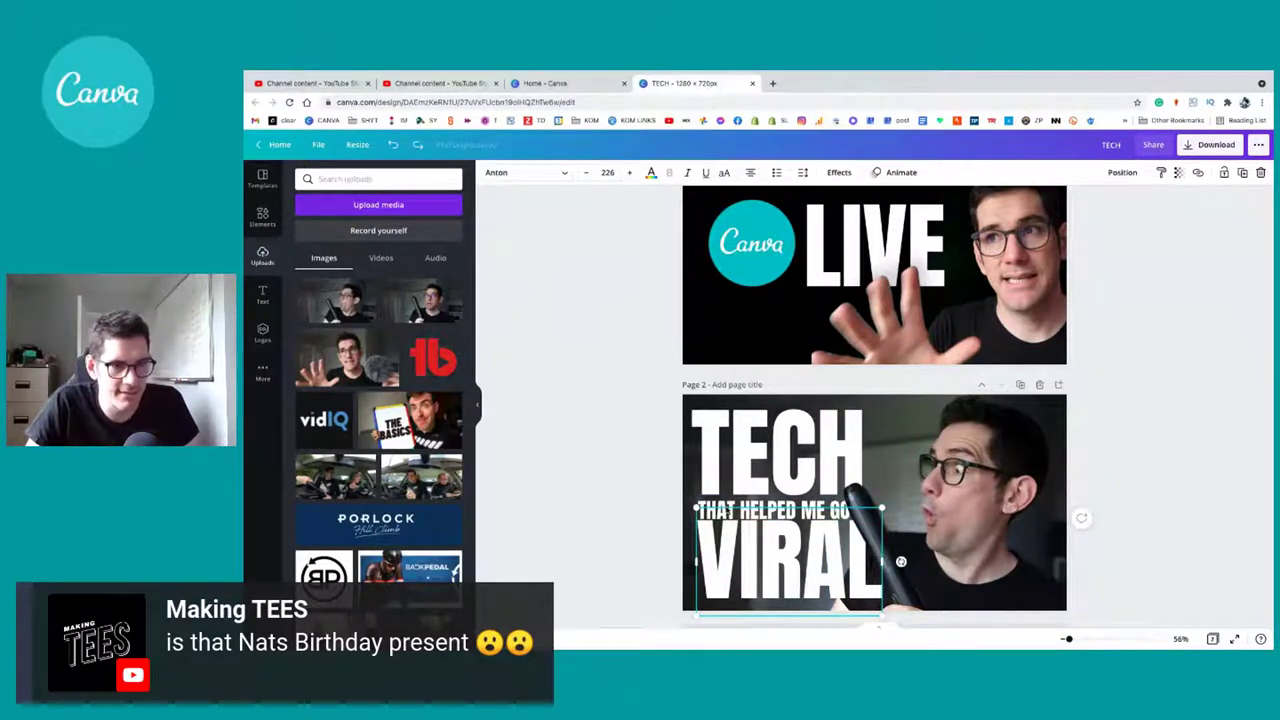
pyautogui.click(628, 512)
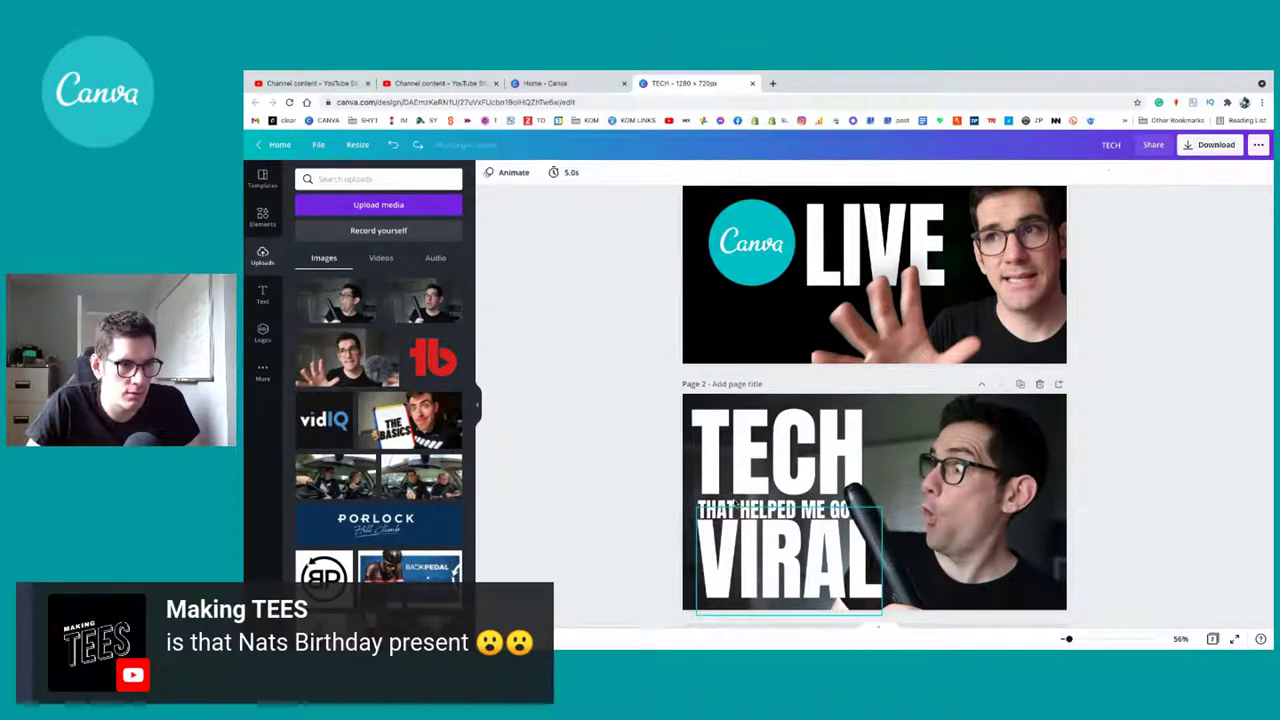
pyautogui.click(780, 548)
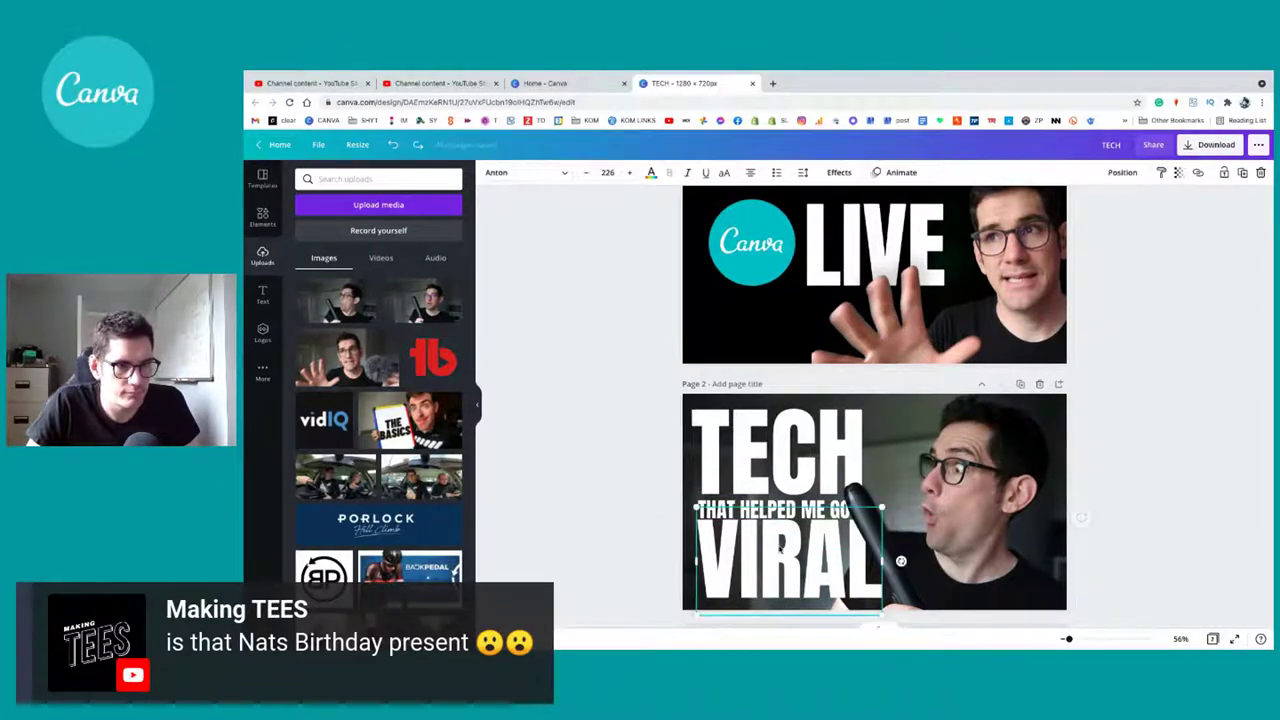
pyautogui.click(660, 517)
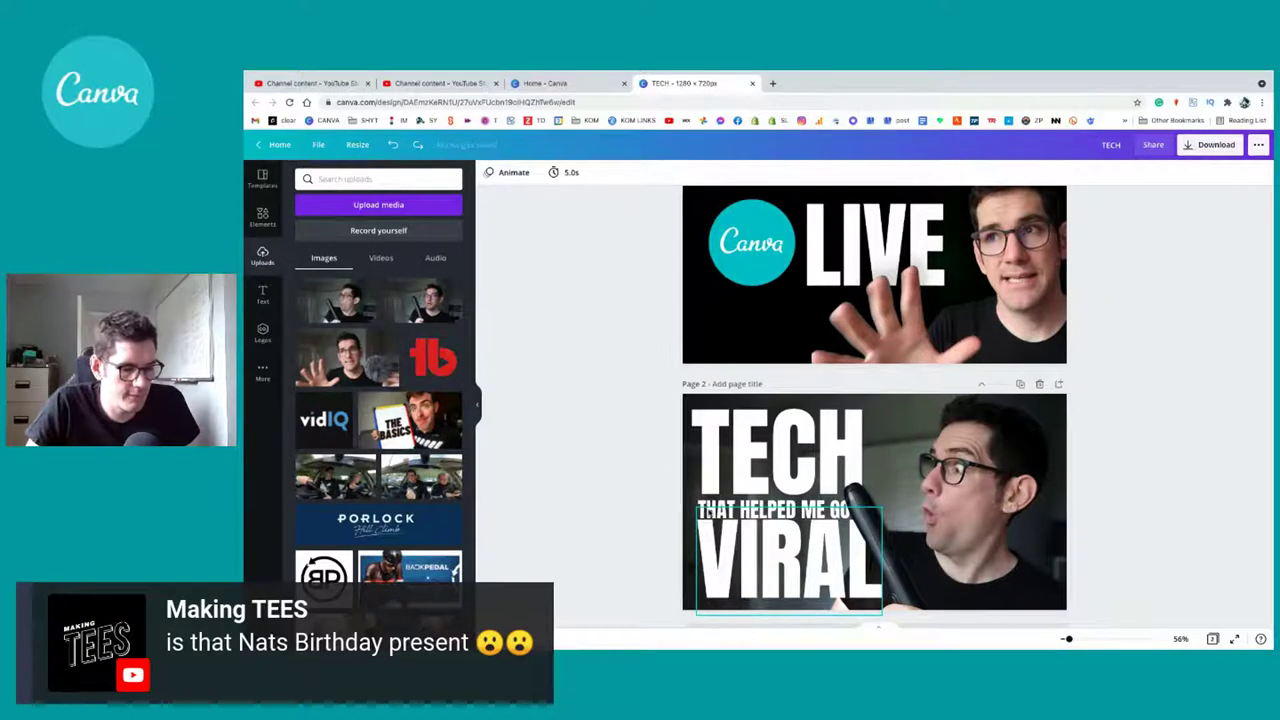
# Step: Scale the THAT HELPED ME GO line on page 2 down slightly to font size 51.2
pyautogui.click(708, 508)
pyautogui.scroll(-1, 708, 508)
pyautogui.click(779, 498)
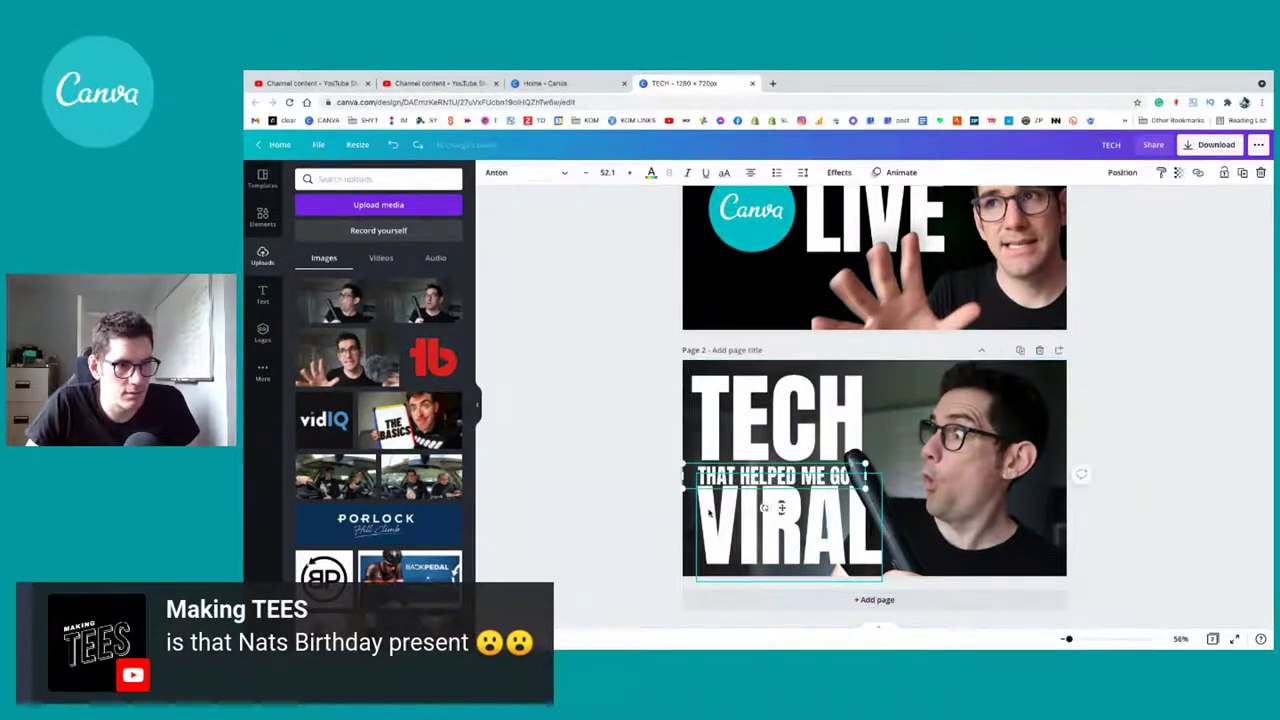
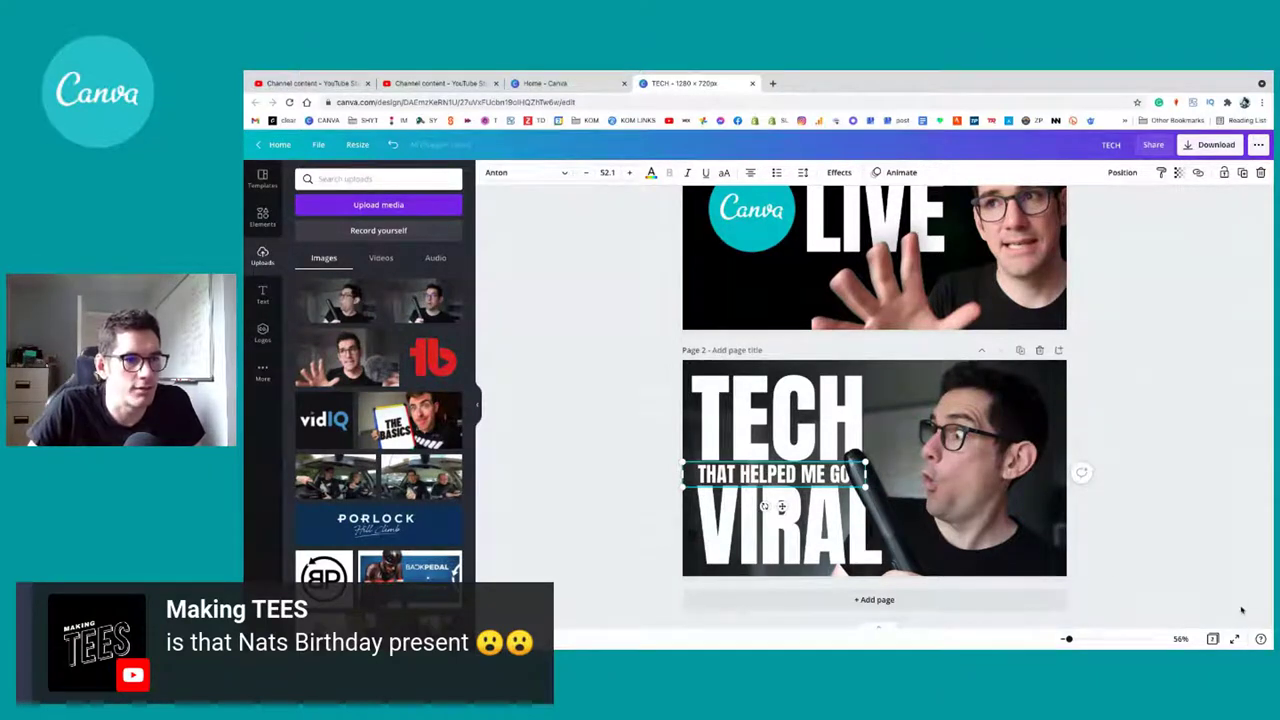
pyautogui.click(607, 475)
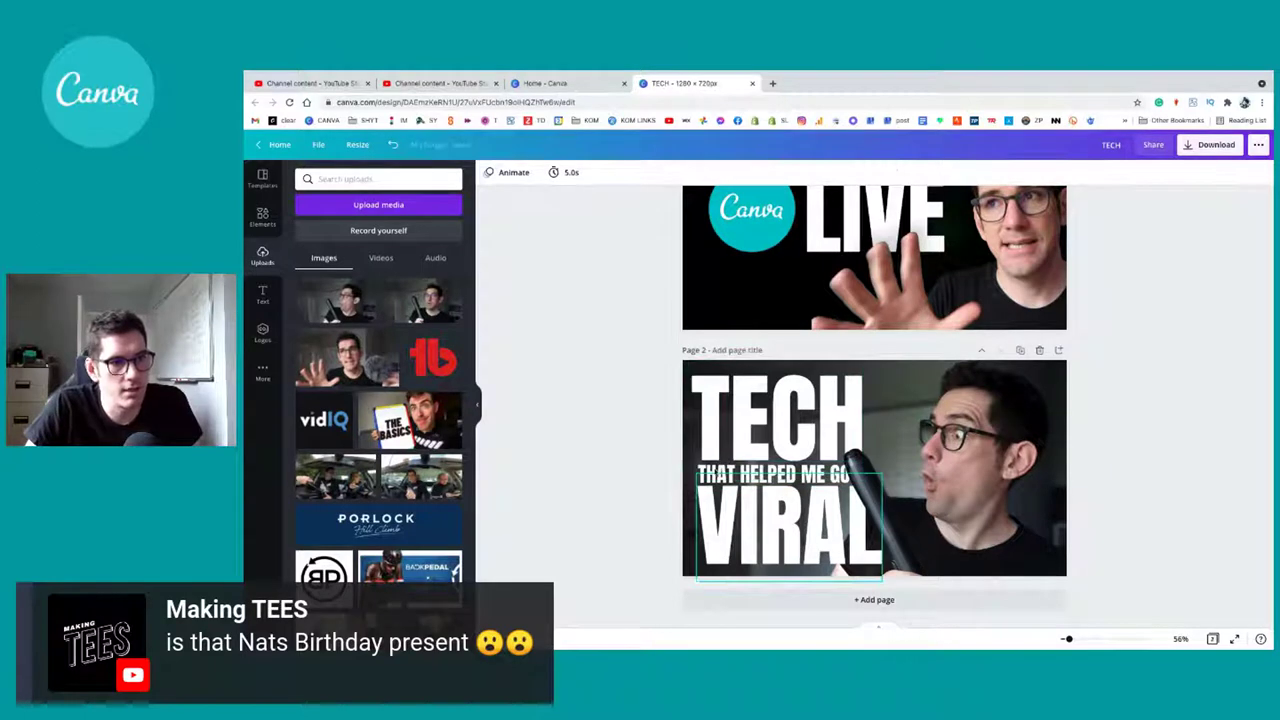
pyautogui.click(788, 570)
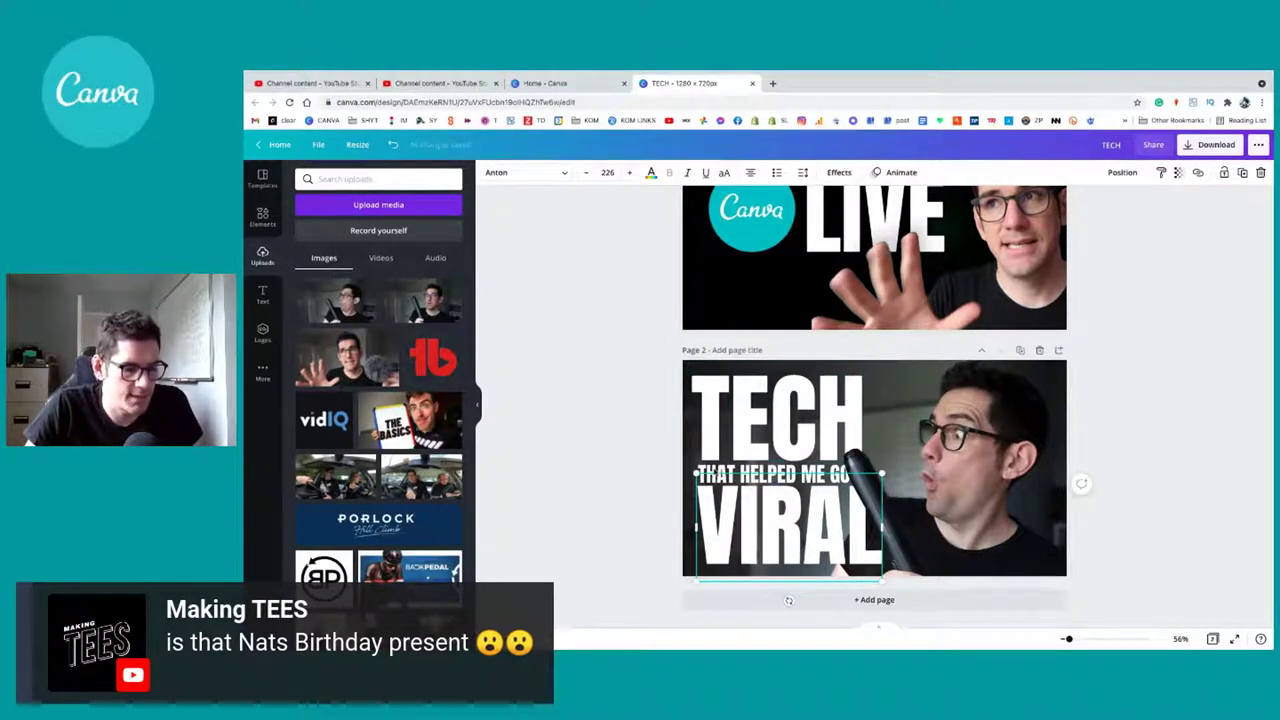
pyautogui.click(728, 472)
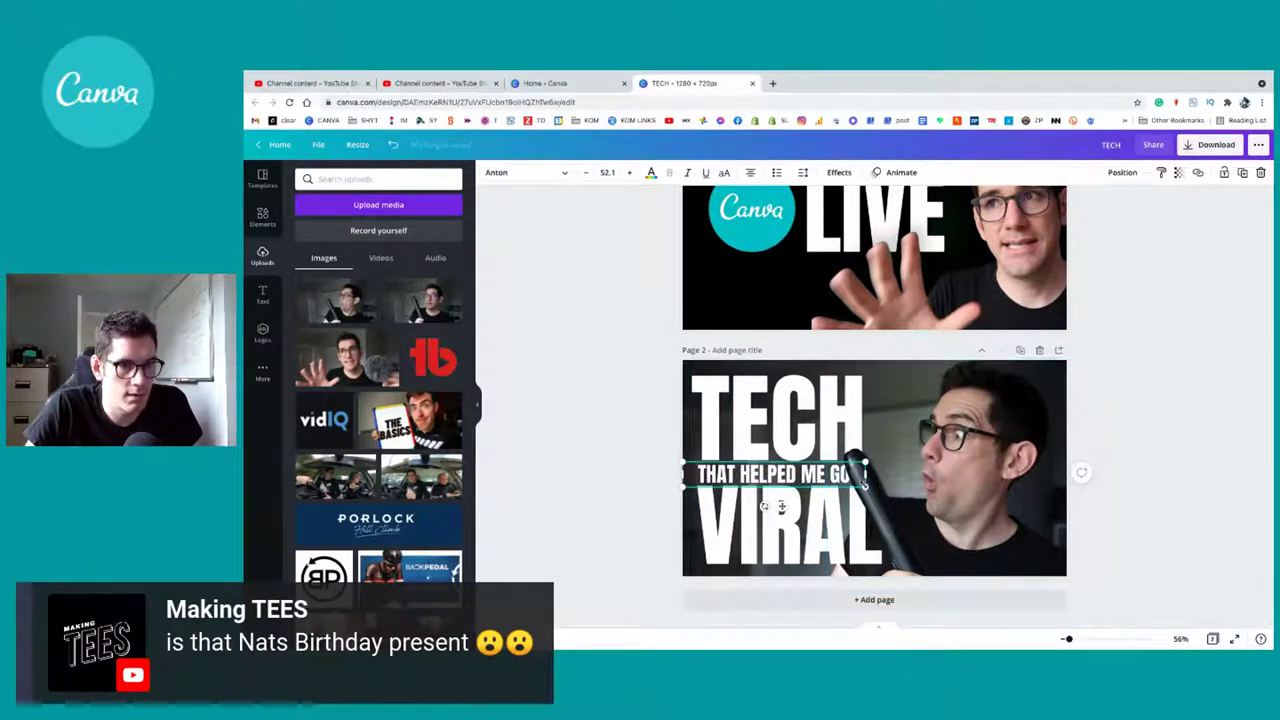
pyautogui.moveTo(866, 486); pyautogui.dragTo(859, 484)
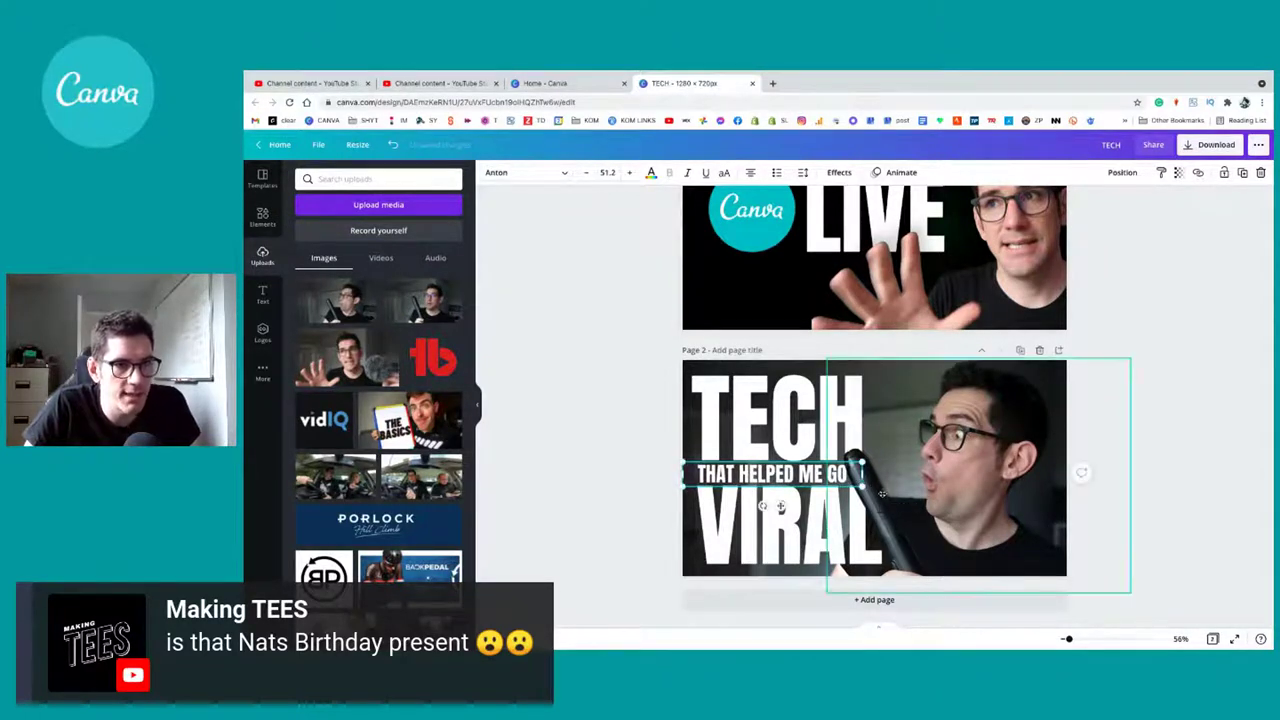
pyautogui.click(881, 494)
pyautogui.click(657, 477)
pyautogui.scroll(1, 646, 466)
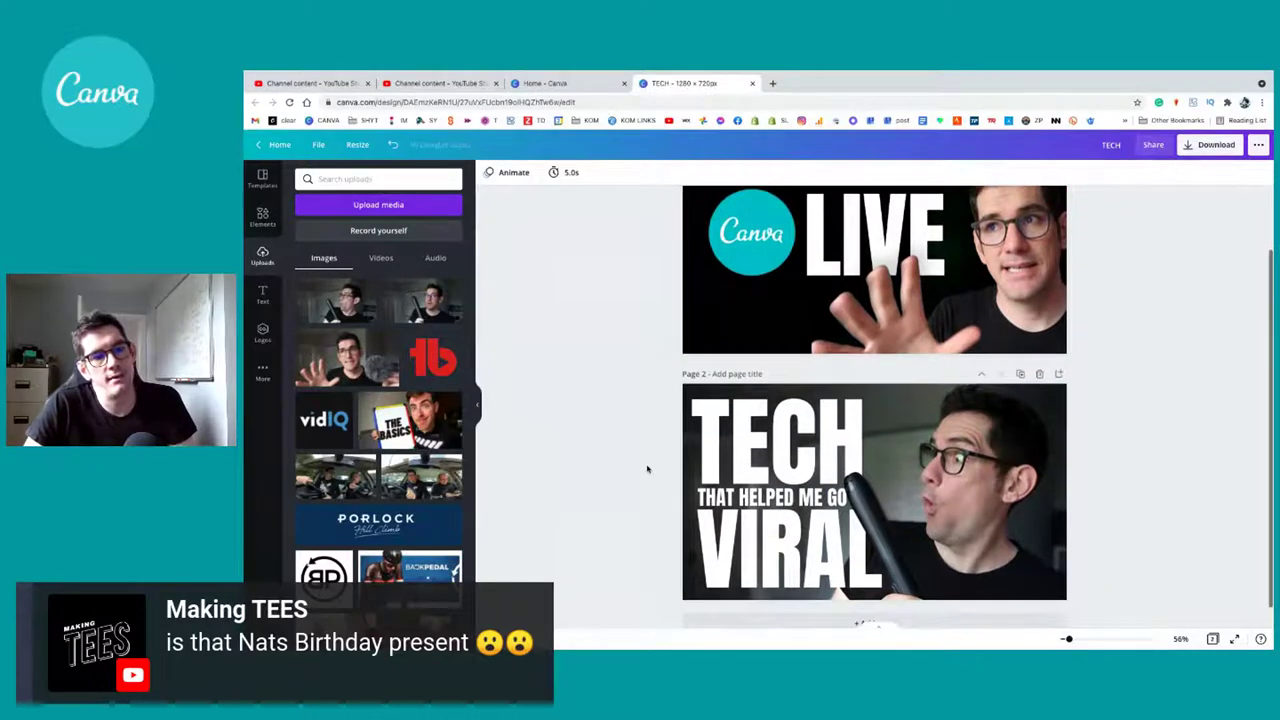
# Step: Duplicate the man's cutout on page 2
pyautogui.click(866, 497)
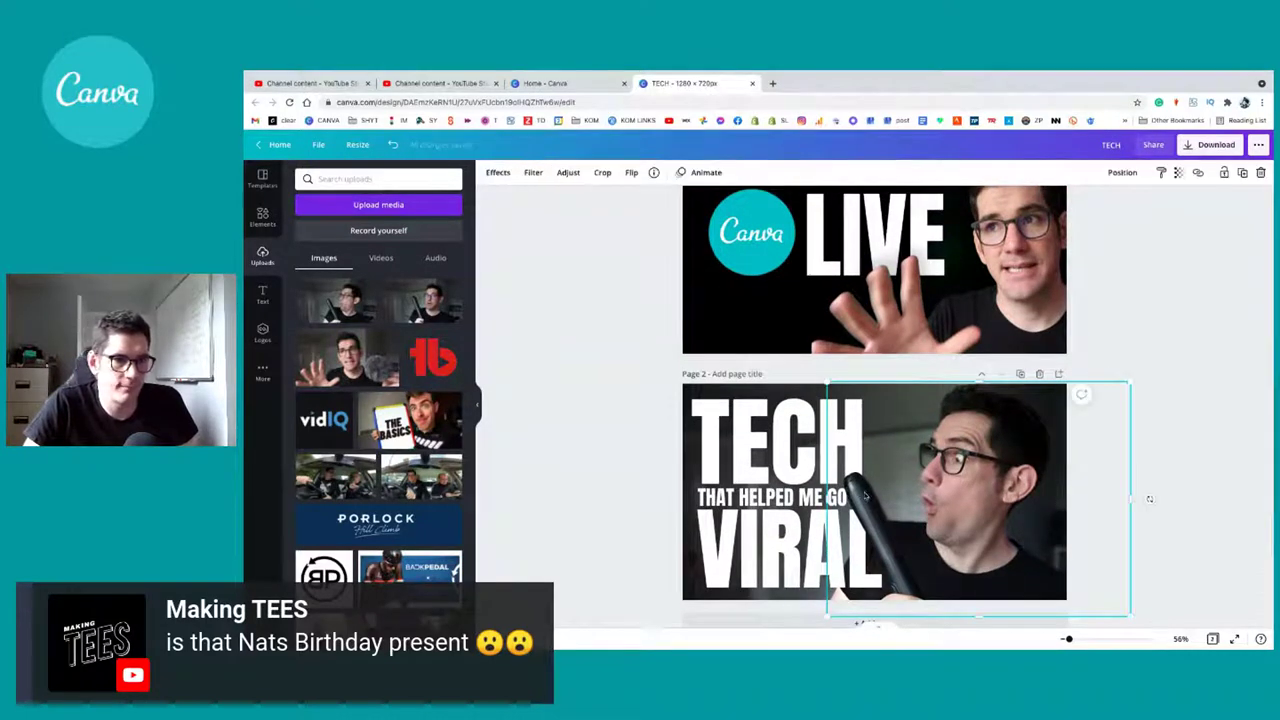
pyautogui.moveTo(866, 496)
pyautogui.mouseDown()
pyautogui.moveTo(849, 476)
pyautogui.moveTo(864, 492)
pyautogui.mouseUp()
pyautogui.click(1146, 494)
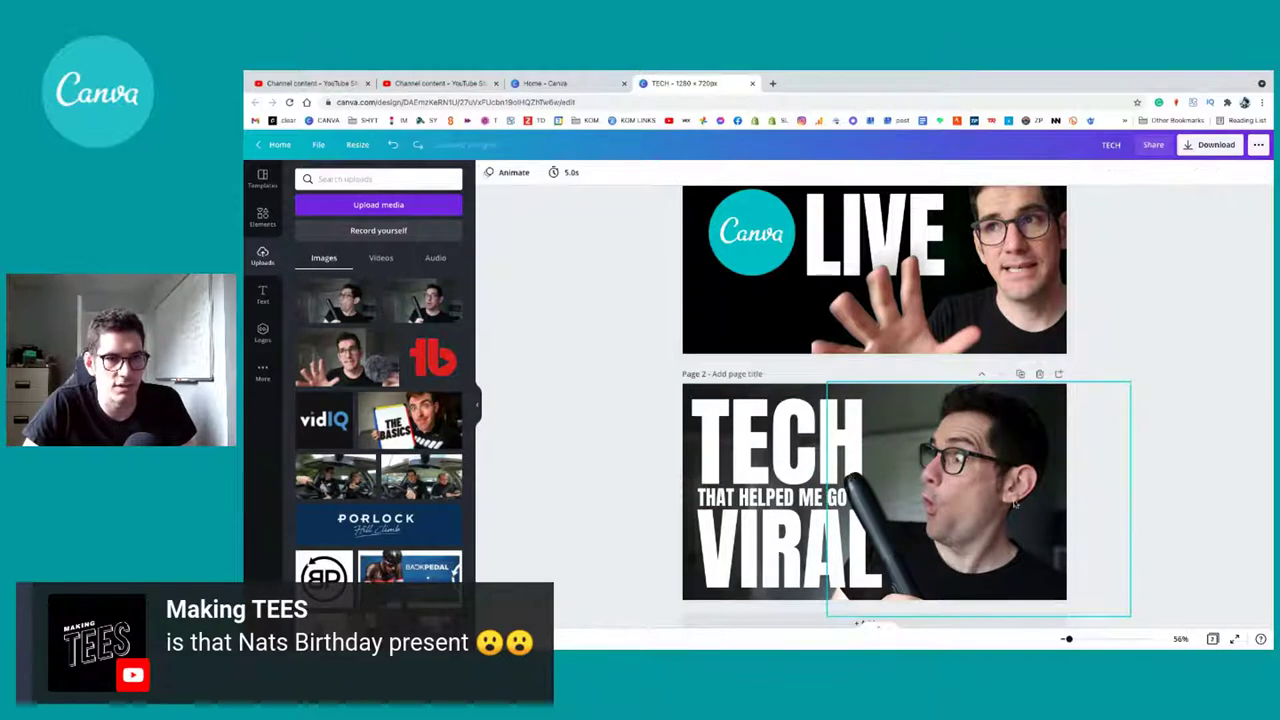
pyautogui.click(1015, 503)
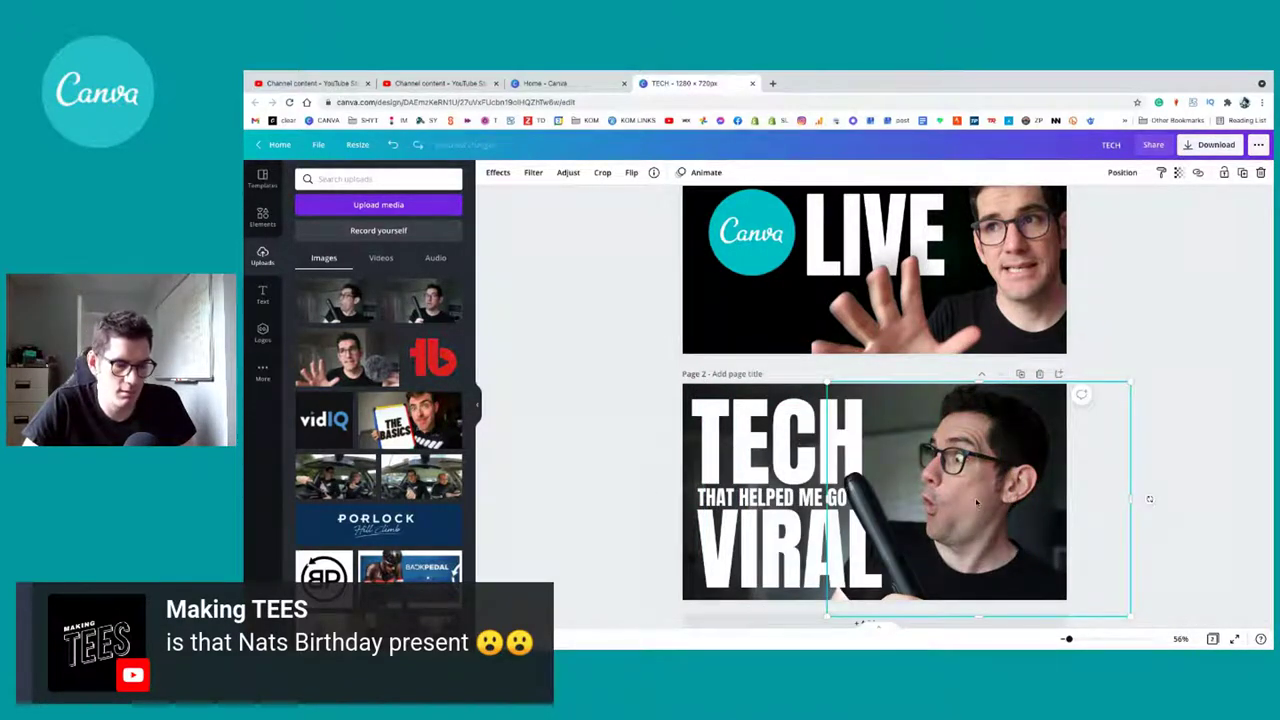
pyautogui.moveTo(1149, 499); pyautogui.dragTo(1045, 499)
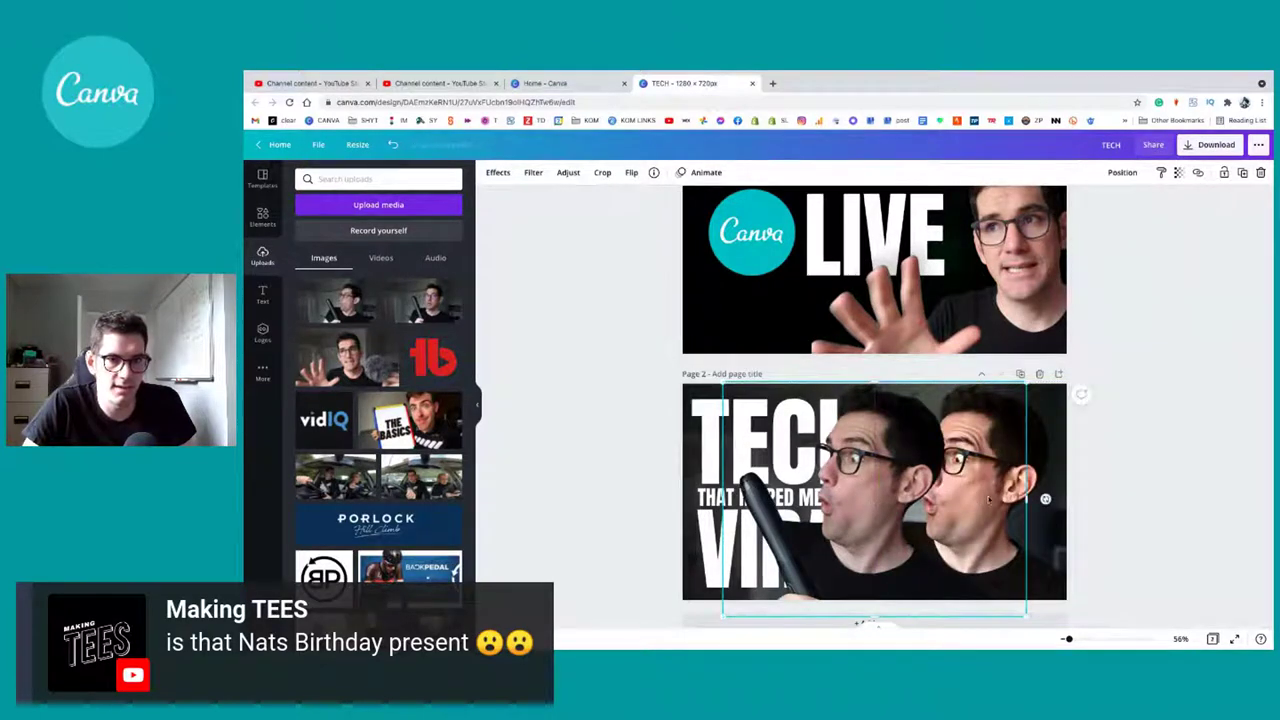
pyautogui.hotkey('ctrl', 'z')
pyautogui.hotkey('ctrl', 'shift', 'z')
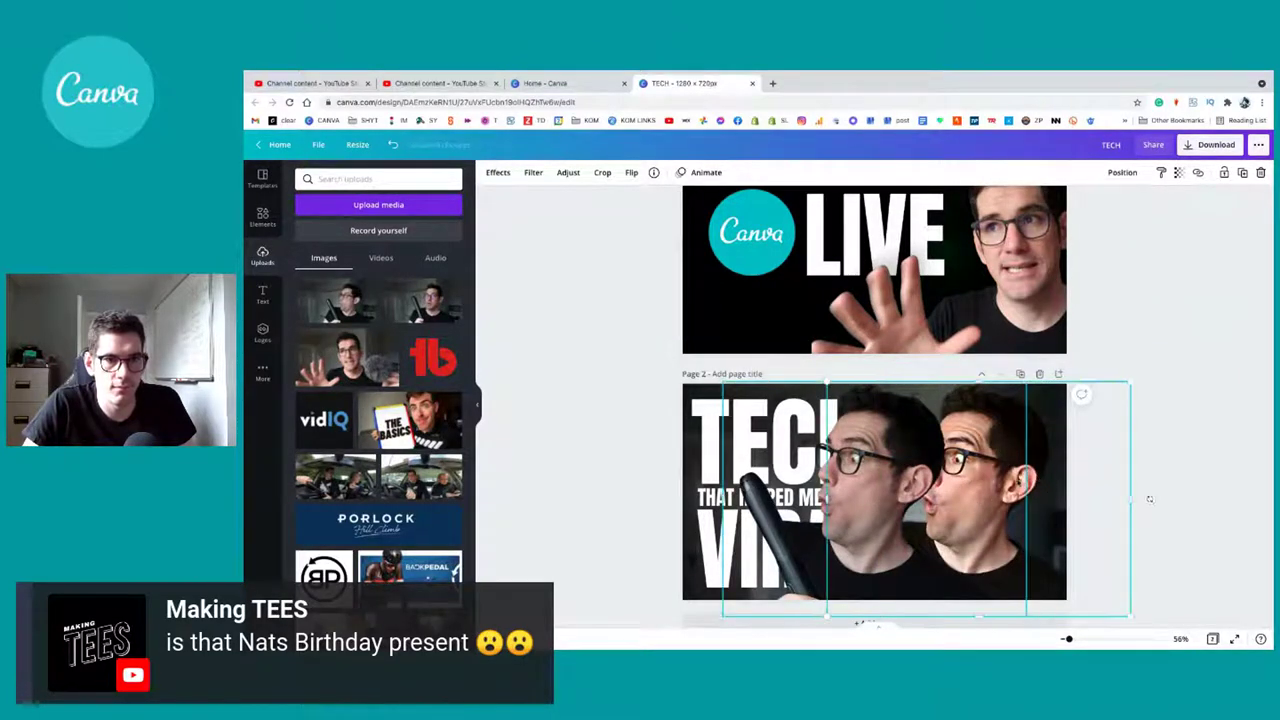
pyautogui.moveTo(1045, 499); pyautogui.dragTo(1149, 499)
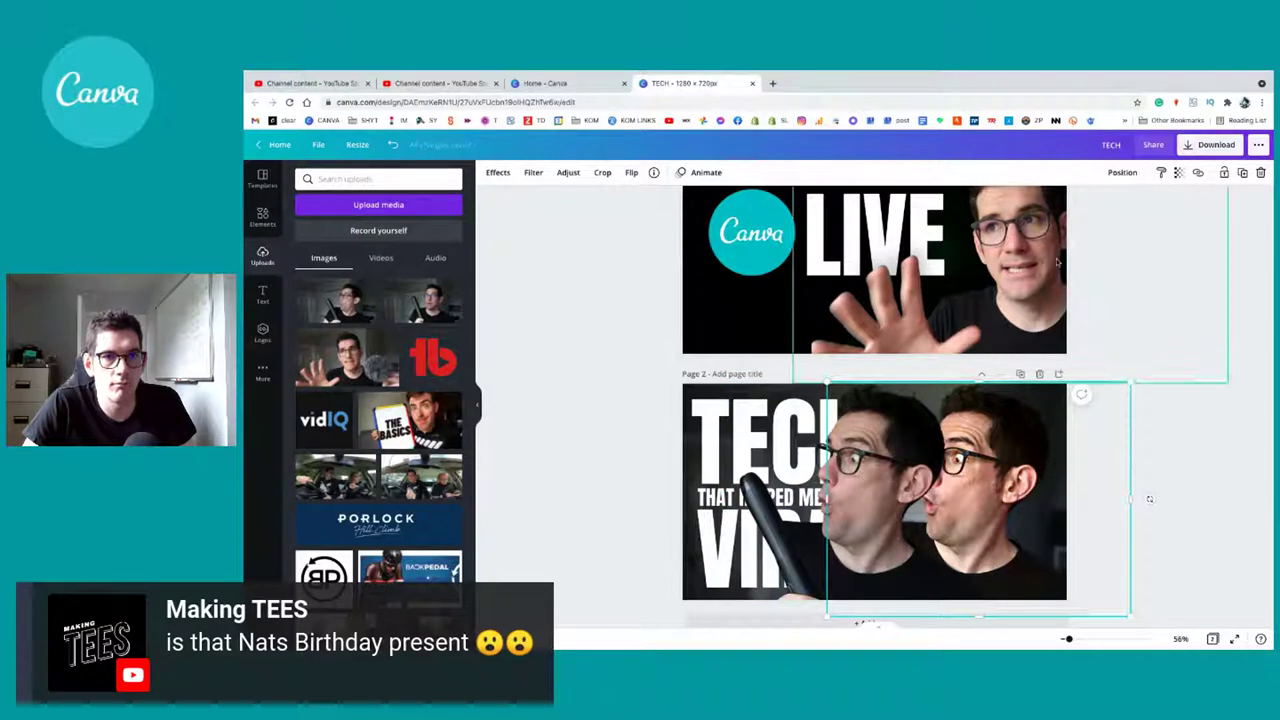
pyautogui.hotkey('ctrl', 'z')
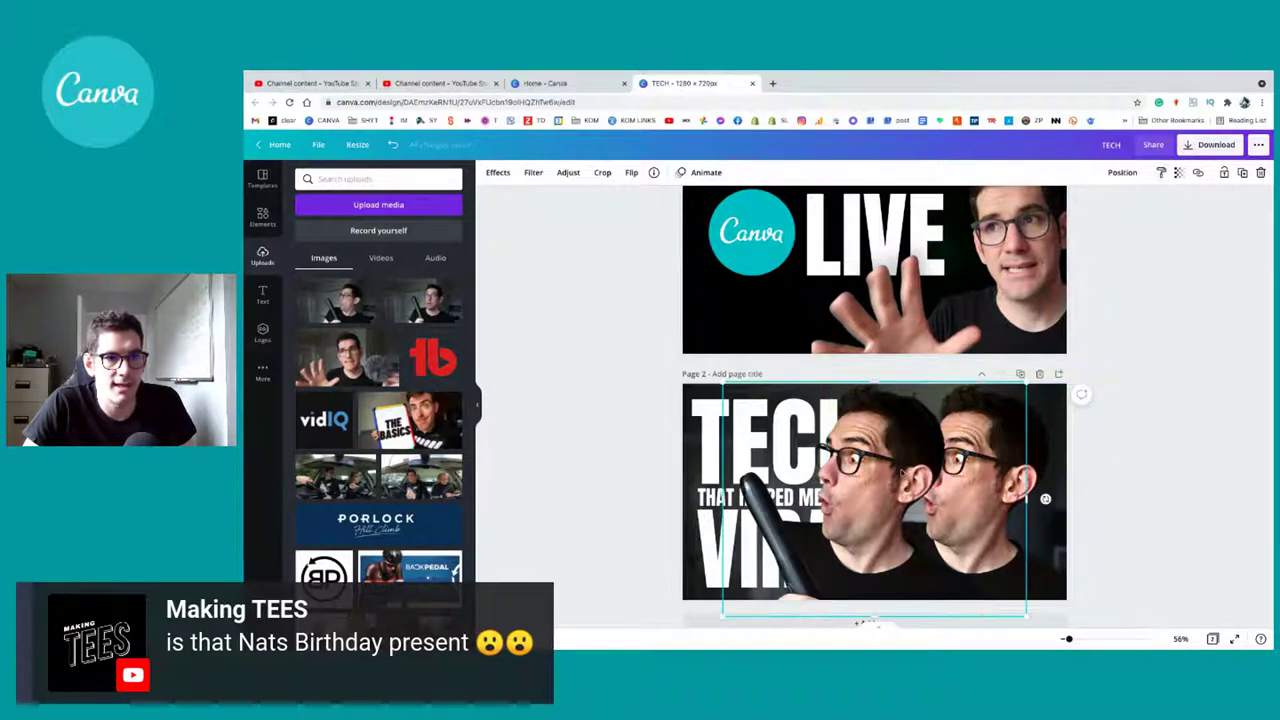
# Step: Nudge the duplicated cutout to the right until it lines up over the original cutout
pyautogui.press('Right')
pyautogui.press('Right')
pyautogui.press('Right')
pyautogui.press('Right')
pyautogui.press('Right')
pyautogui.press('Right')
pyautogui.press('Right')
pyautogui.press('Right')
pyautogui.press('Right')
pyautogui.press('Right')
pyautogui.press('Right')
pyautogui.press('Right')
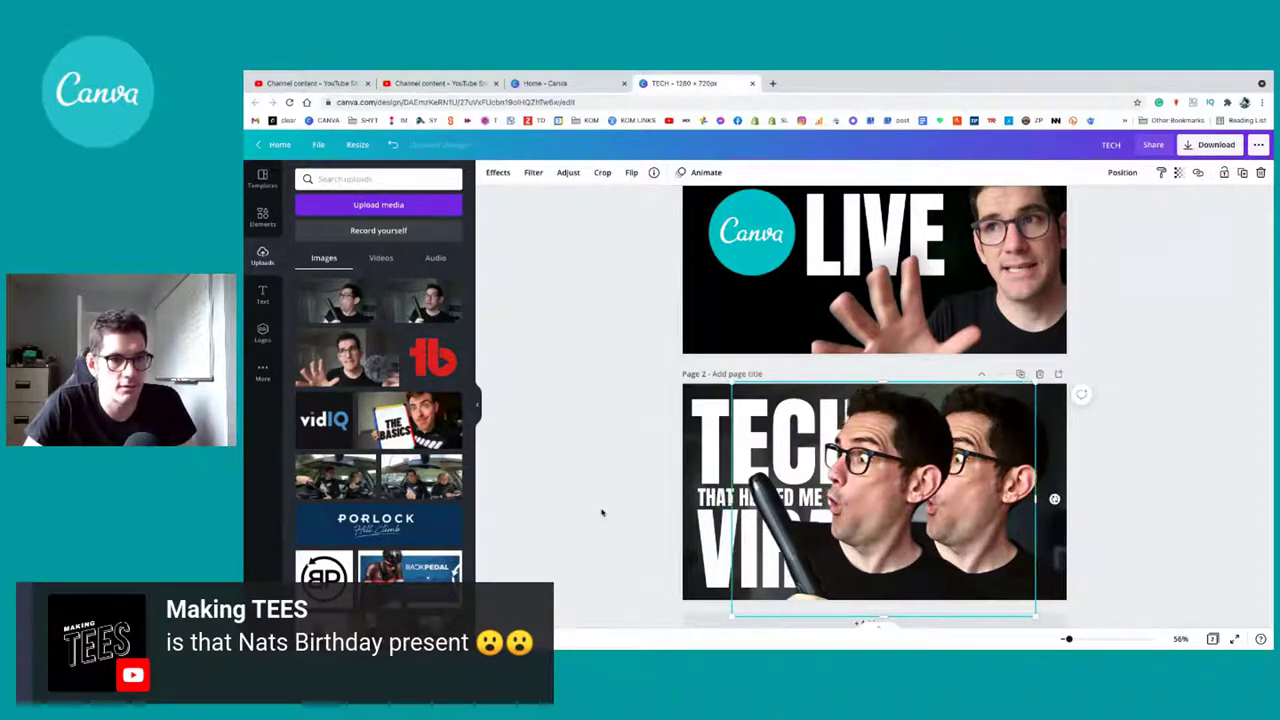
pyautogui.press('Right')
pyautogui.press('Right')
pyautogui.press('Right')
pyautogui.press('Right')
pyautogui.press('Right')
pyautogui.press('Right')
pyautogui.press('Right')
pyautogui.press('Right')
pyautogui.press('Right')
pyautogui.press('Right')
pyautogui.press('Right')
pyautogui.press('Right')
pyautogui.press('Right')
pyautogui.press('Right')
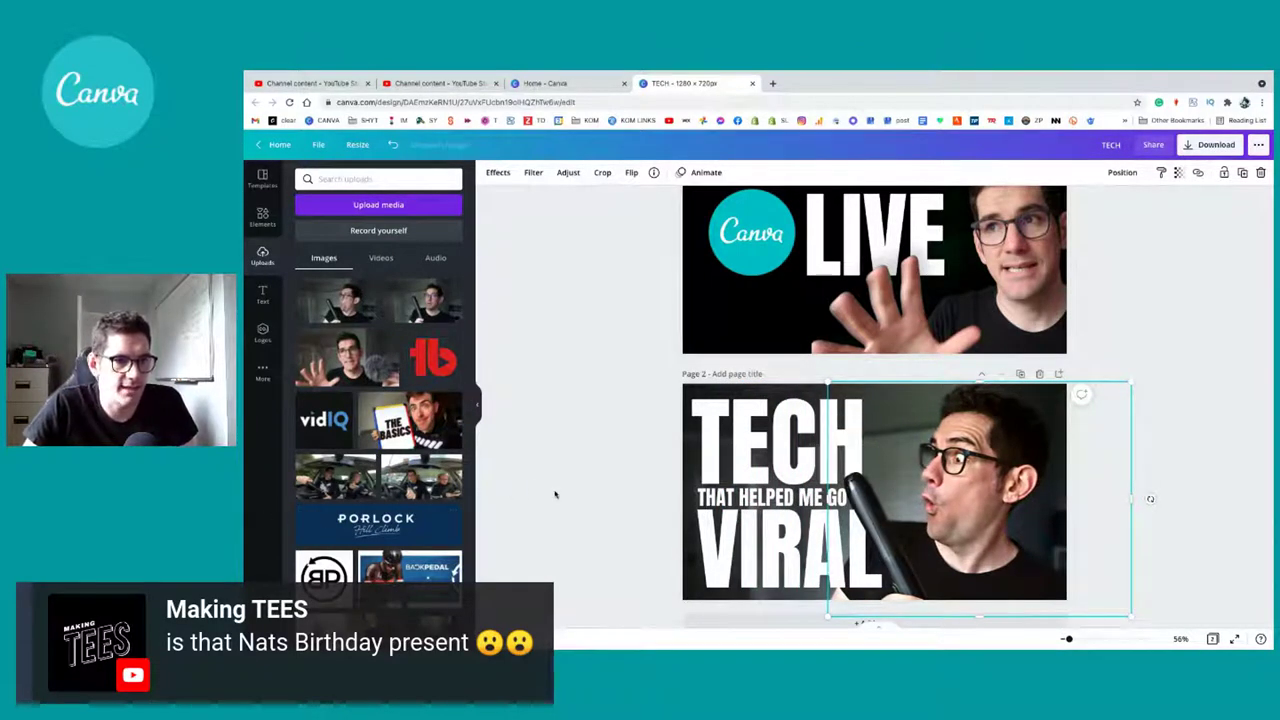
pyautogui.click(590, 494)
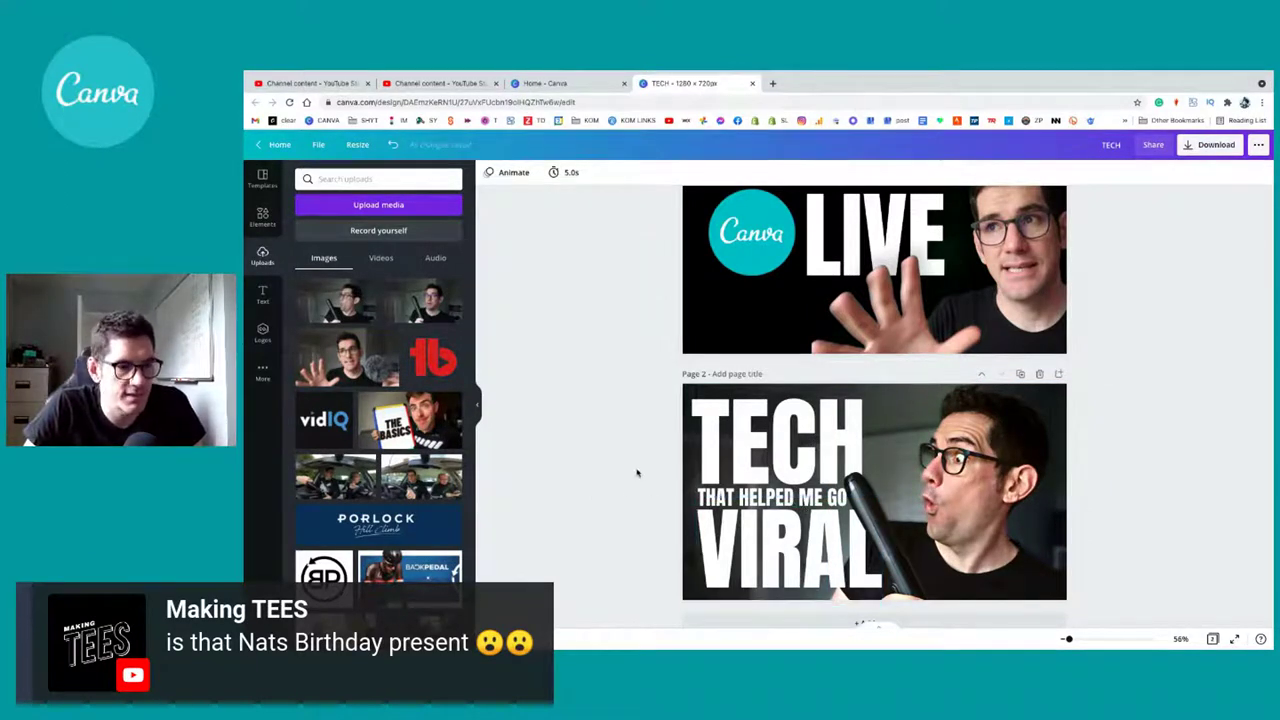
# Step: Apply the Lift text effect to VIRAL with an intensity of 100
pyautogui.click(758, 503)
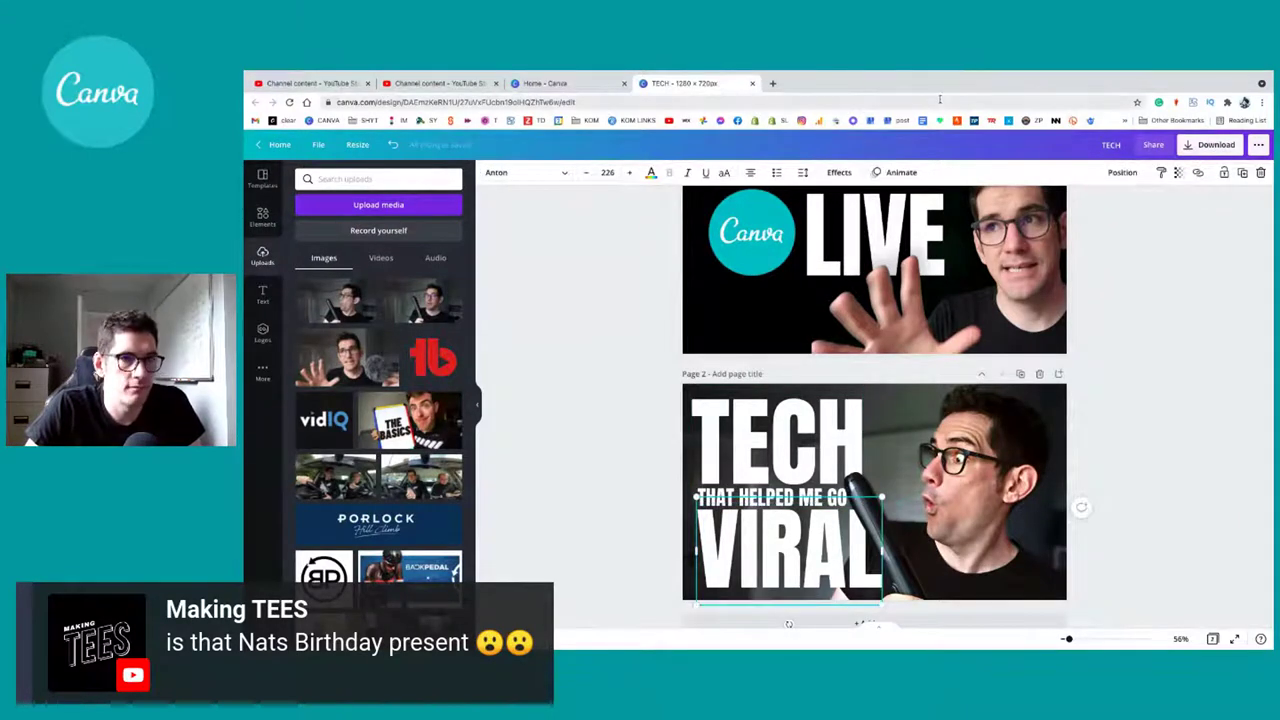
pyautogui.click(840, 174)
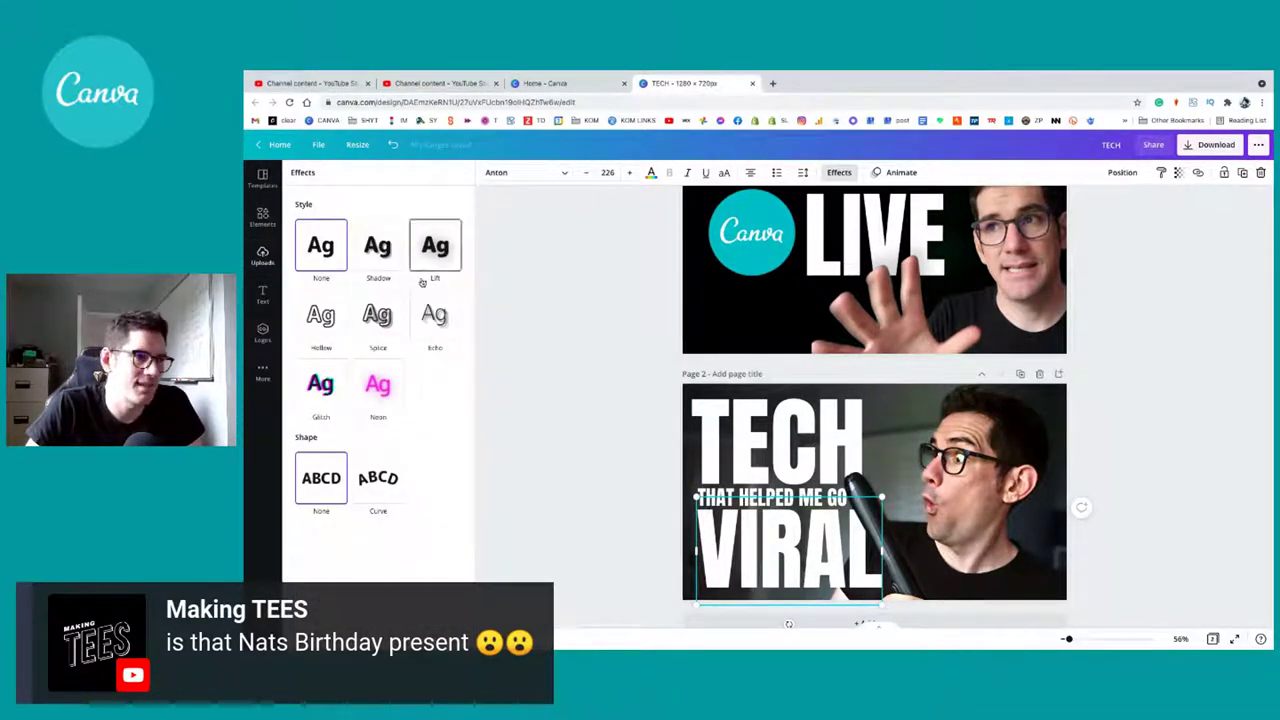
pyautogui.click(435, 246)
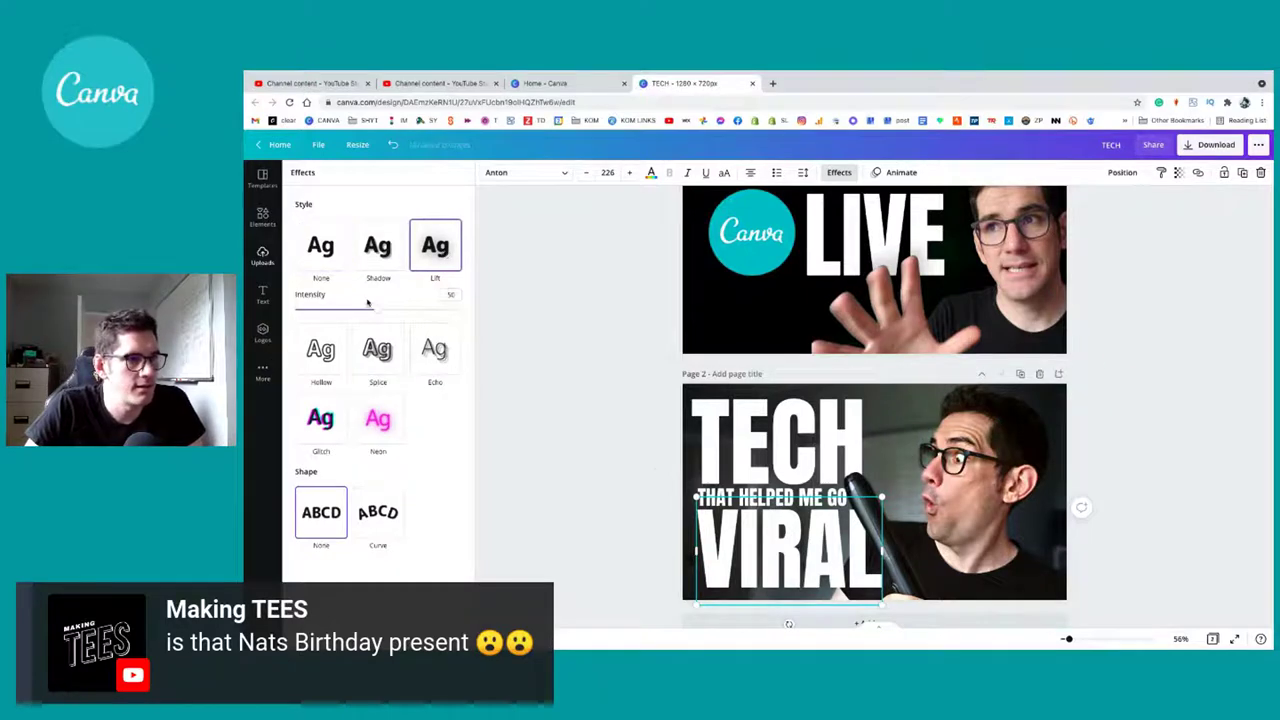
pyautogui.moveTo(368, 303); pyautogui.dragTo(567, 317)
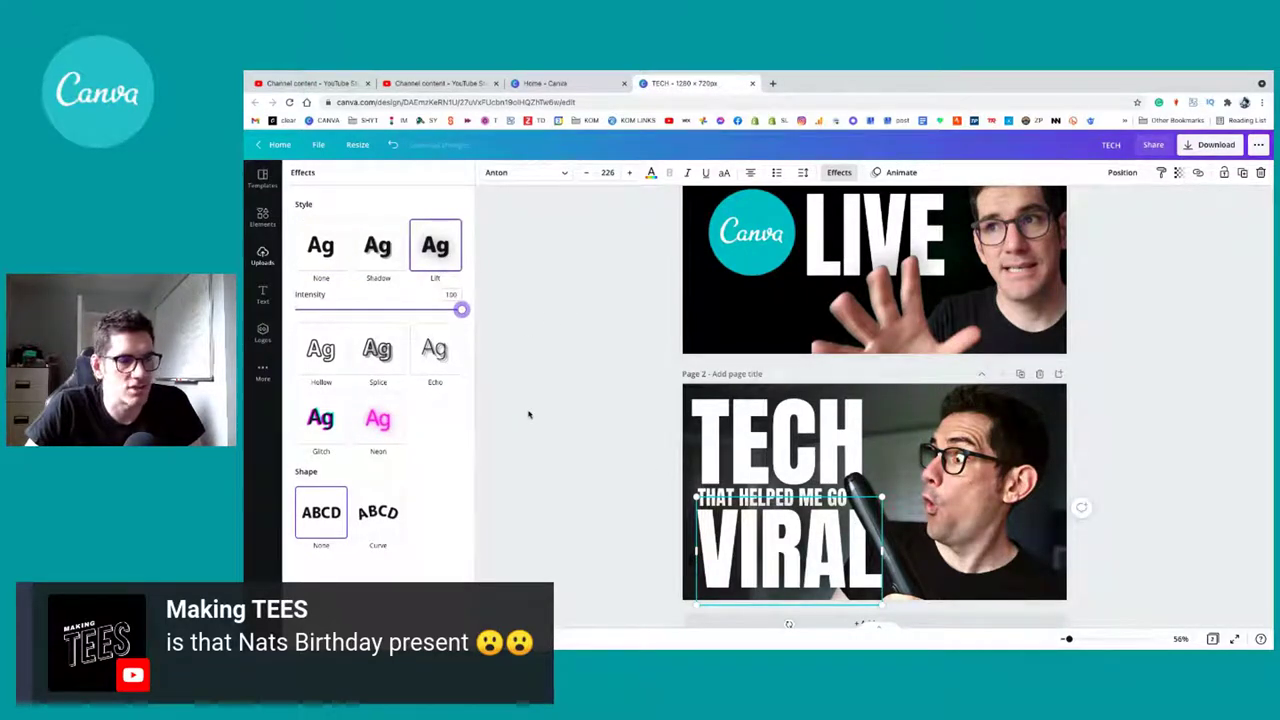
pyautogui.press('Escape')
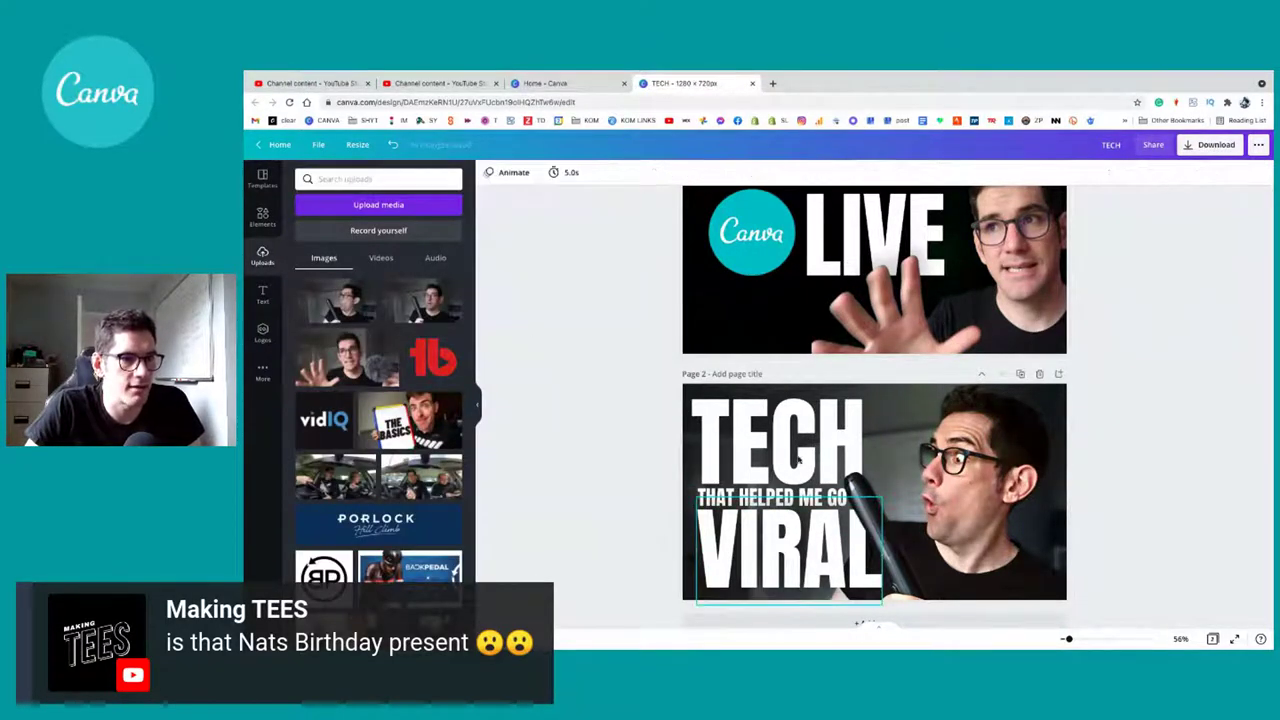
pyautogui.press('Tab')
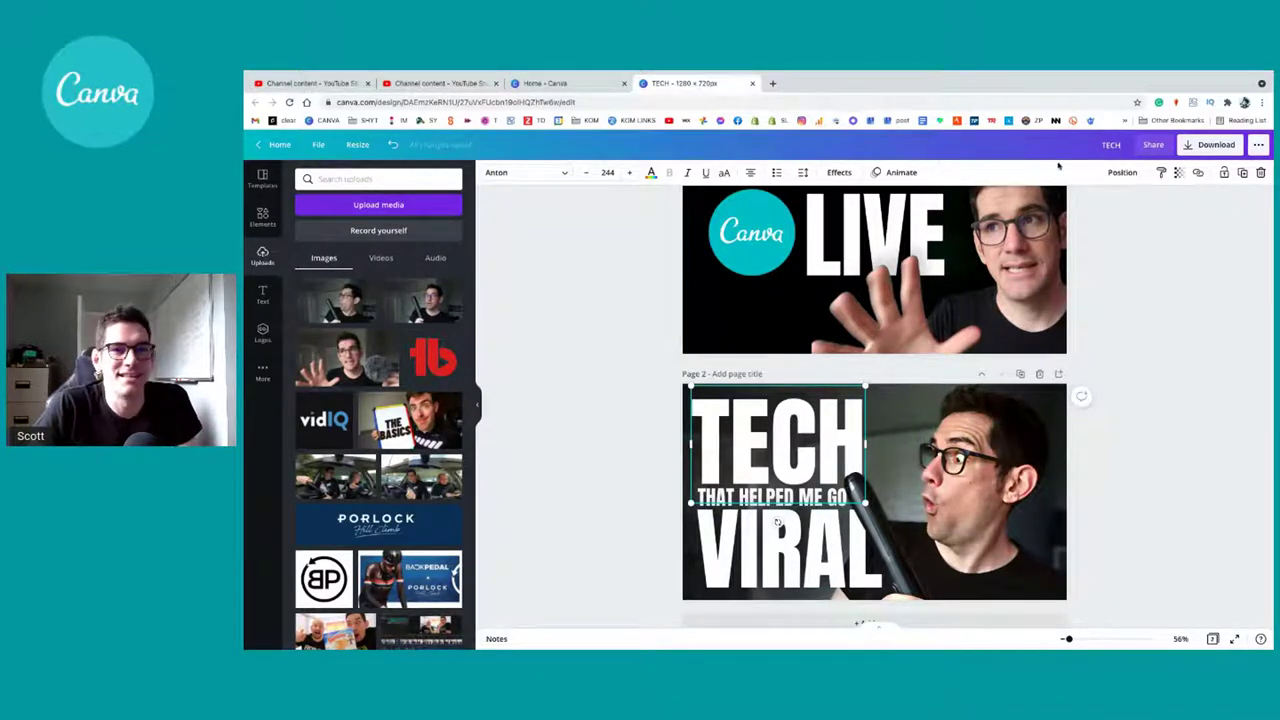
# Step: Apply the Lift text effect to TECH on page 2 with an intensity of 100
pyautogui.click(838, 172)
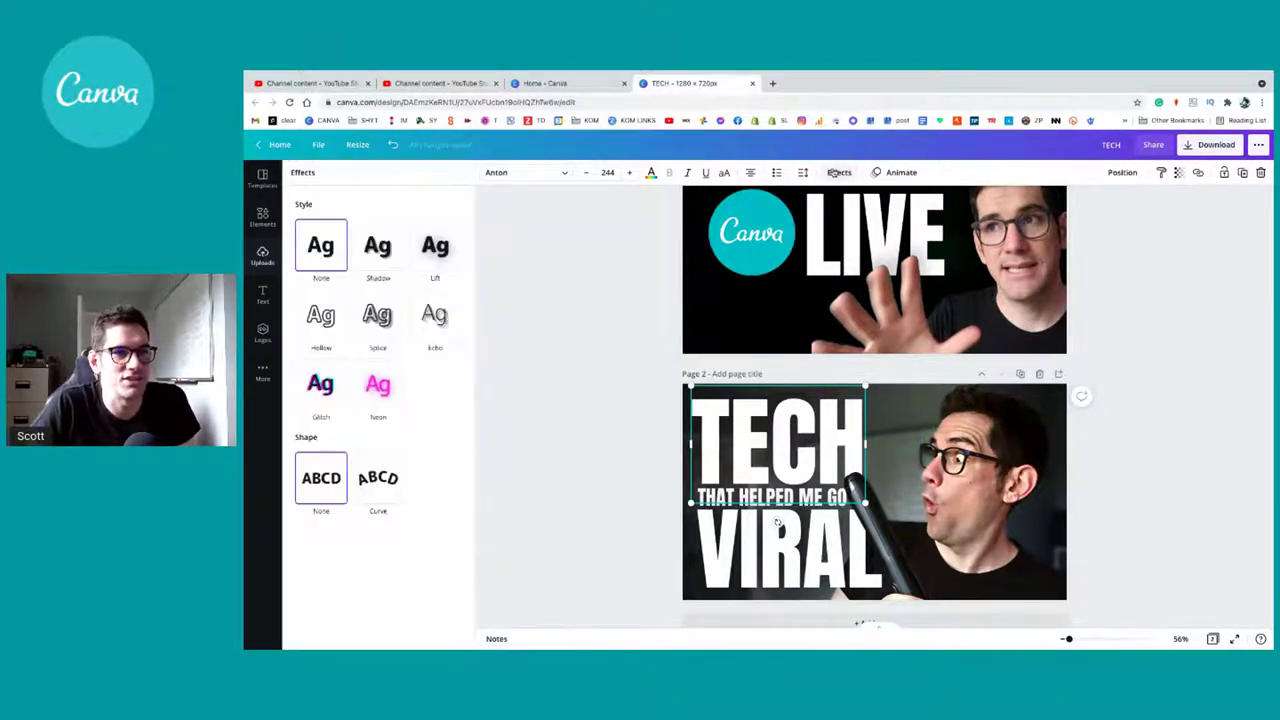
pyautogui.click(435, 254)
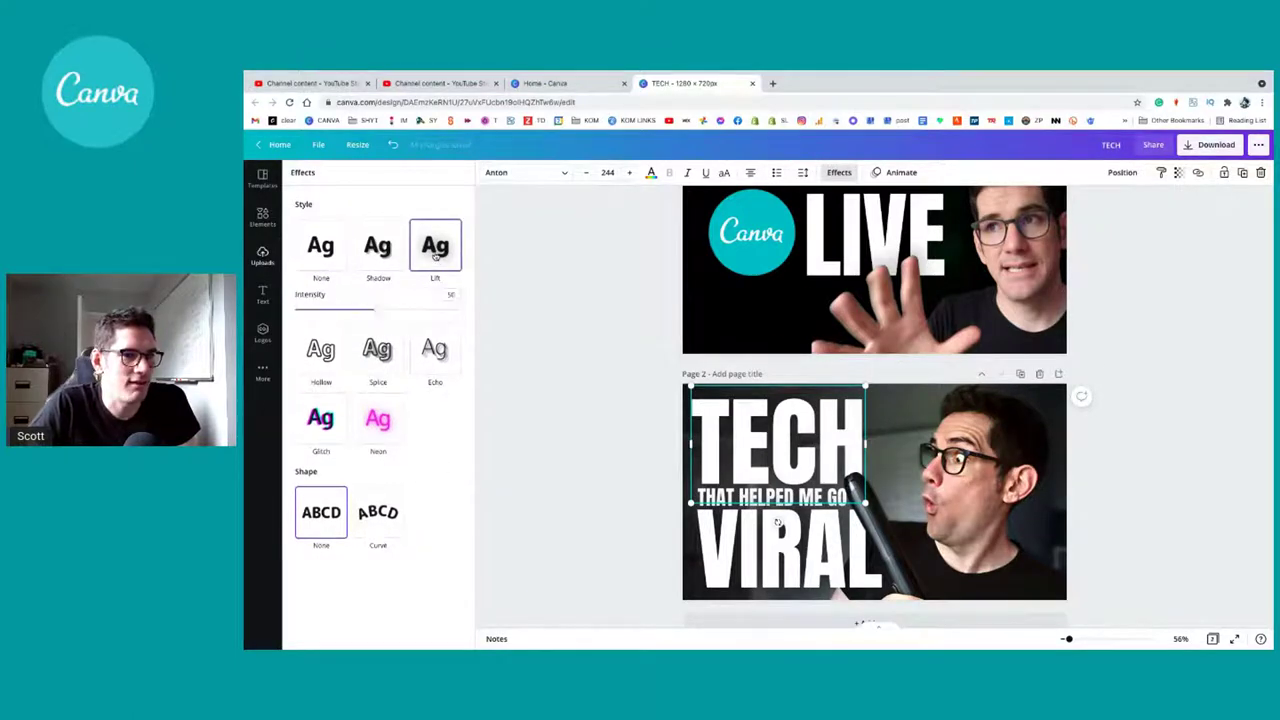
pyautogui.moveTo(374, 309); pyautogui.dragTo(530, 317)
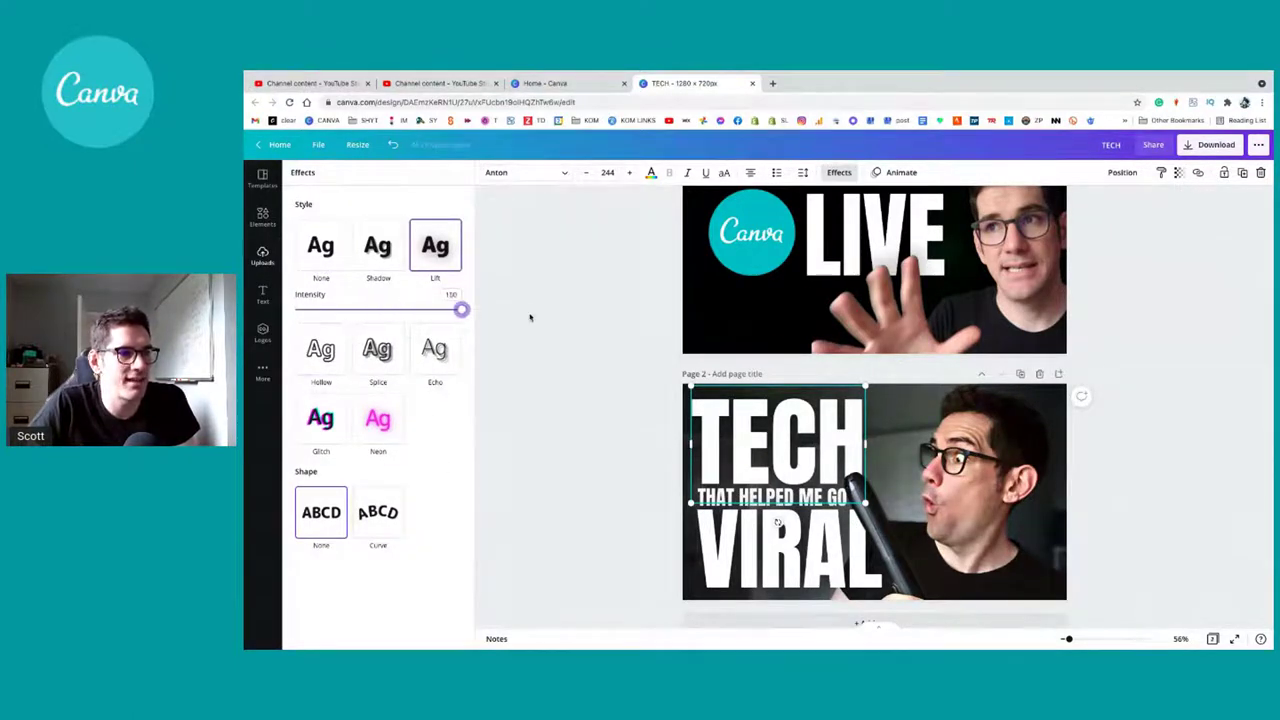
pyautogui.click(573, 322)
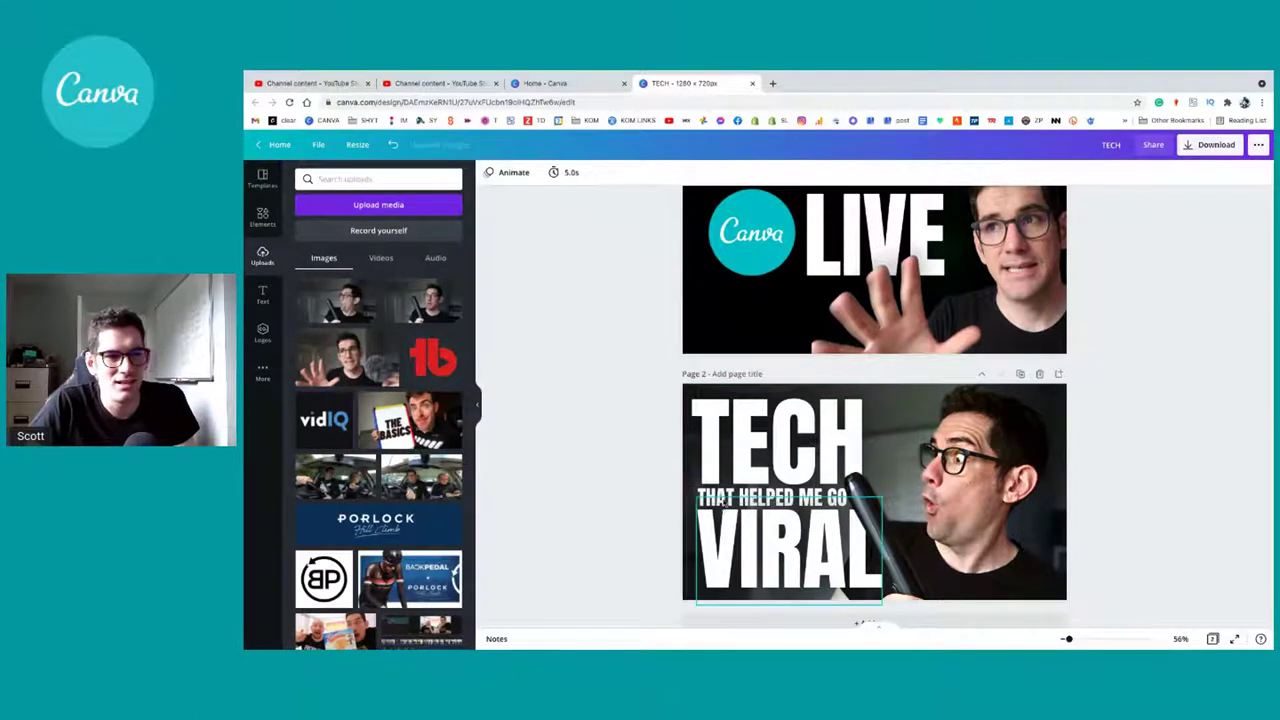
# Step: Apply the Lift text effect to the THAT HELPED ME GO line on page 2 with an intensity of 100
pyautogui.click(866, 530)
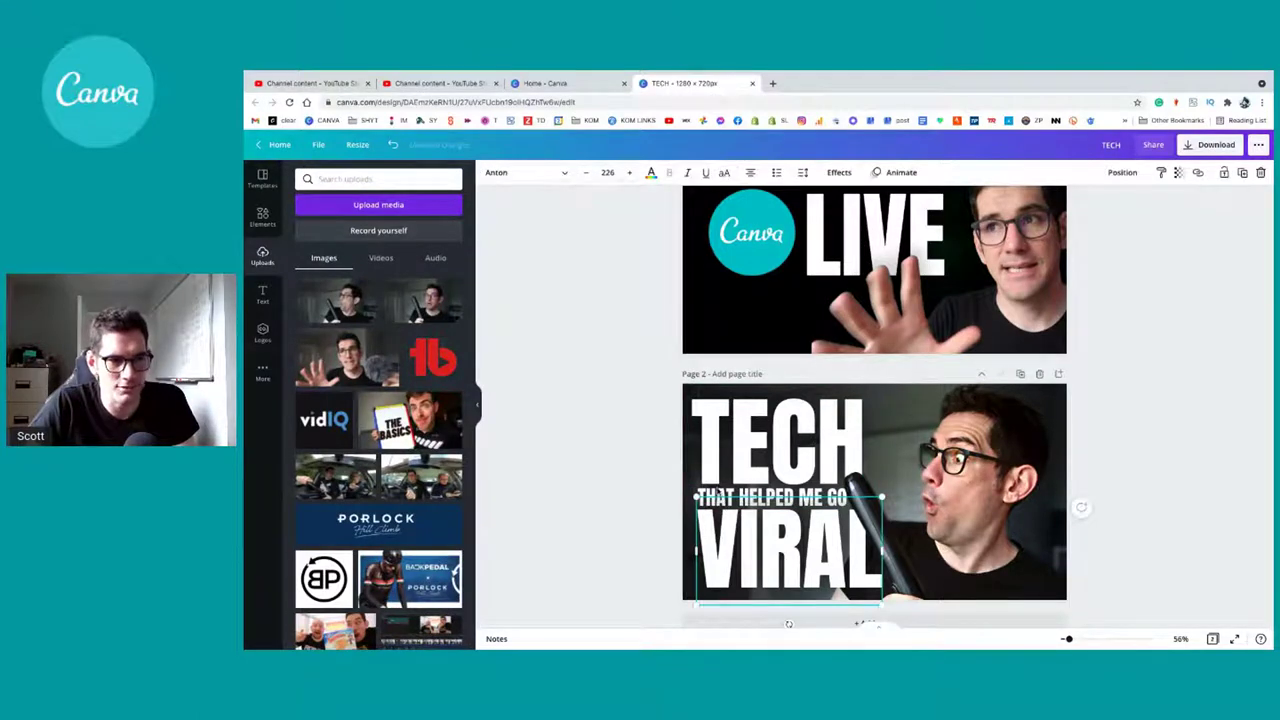
pyautogui.click(649, 499)
pyautogui.click(780, 540)
pyautogui.click(649, 499)
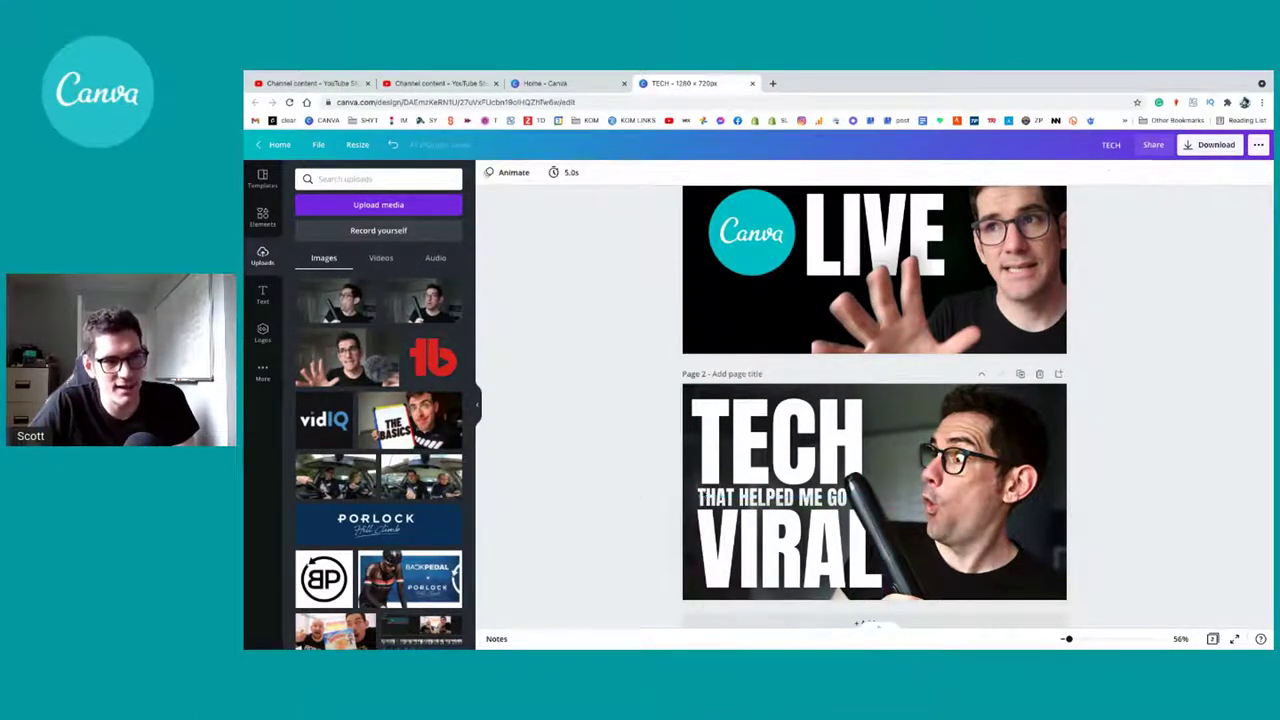
pyautogui.click(714, 492)
pyautogui.click(670, 490)
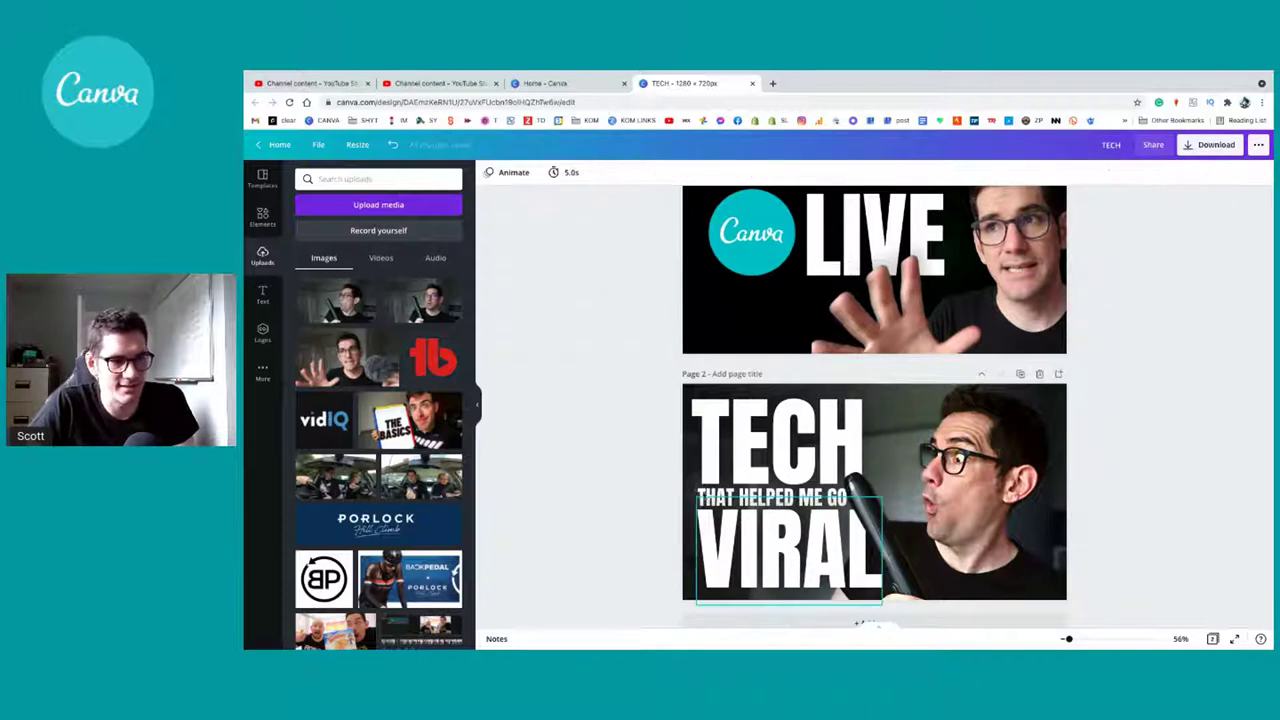
pyautogui.scroll(2, 703, 494)
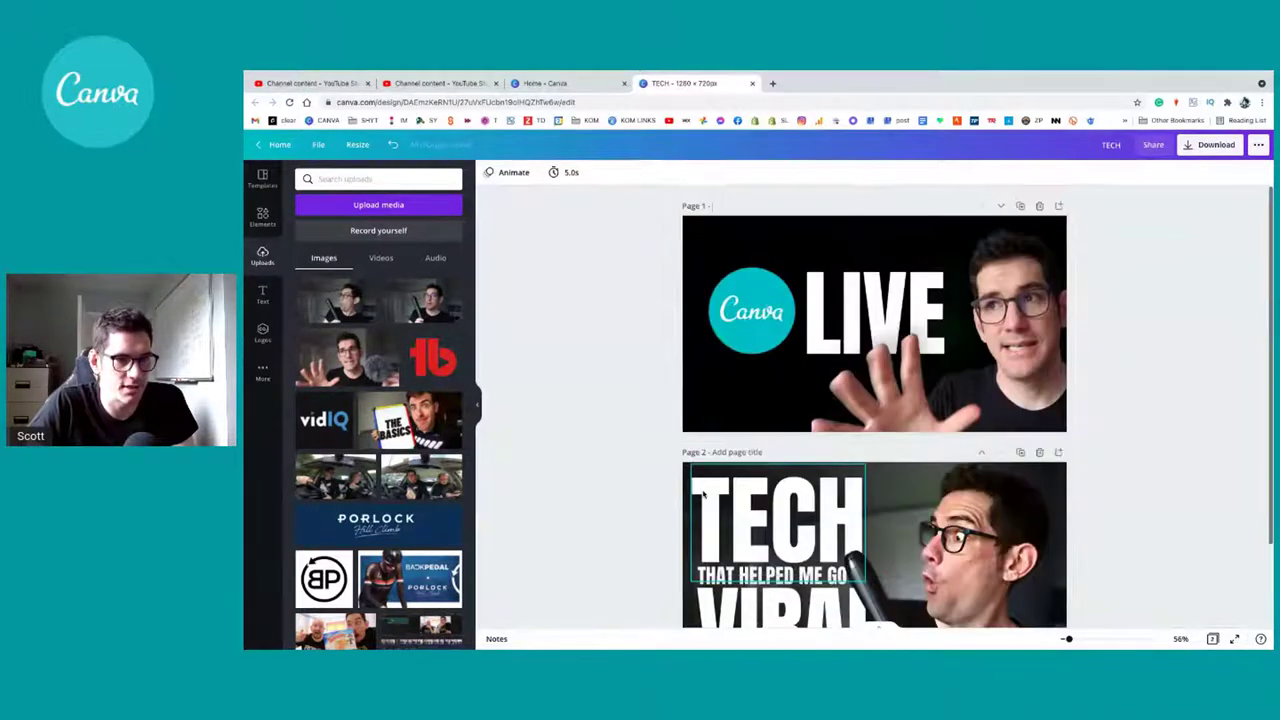
pyautogui.click(703, 494)
pyautogui.scroll(-2, 703, 494)
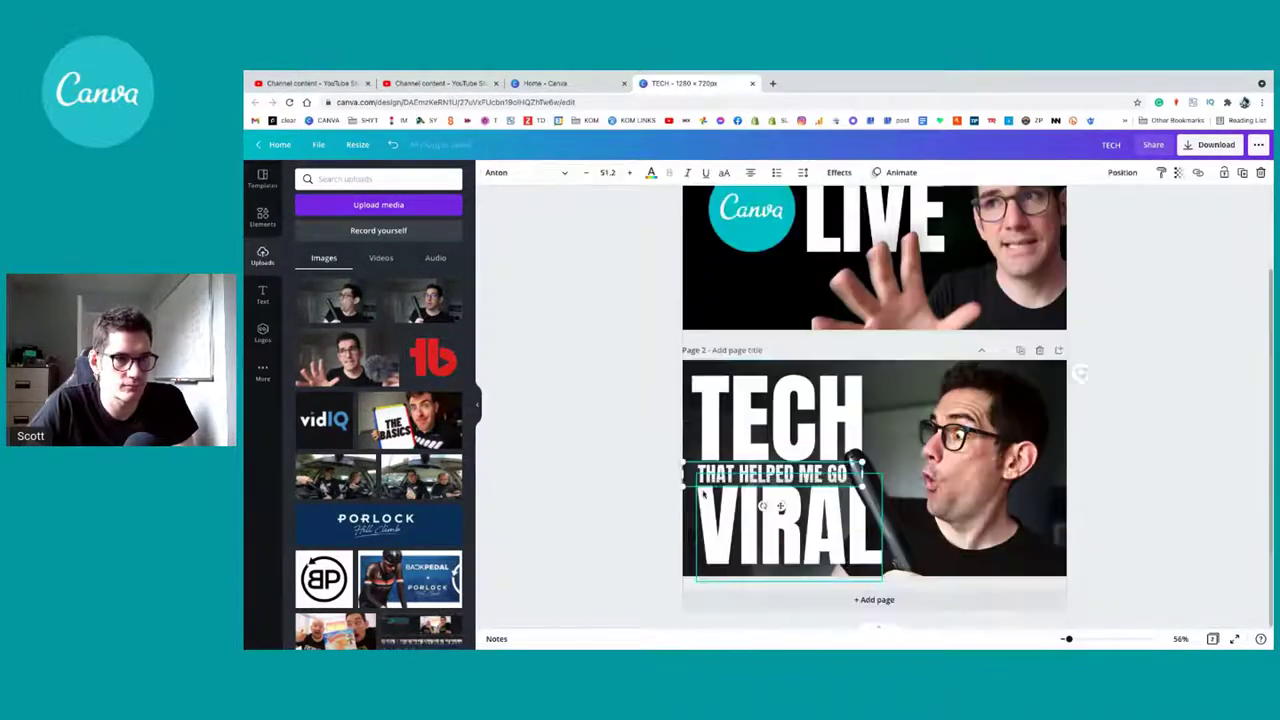
pyautogui.click(702, 493)
pyautogui.click(702, 493)
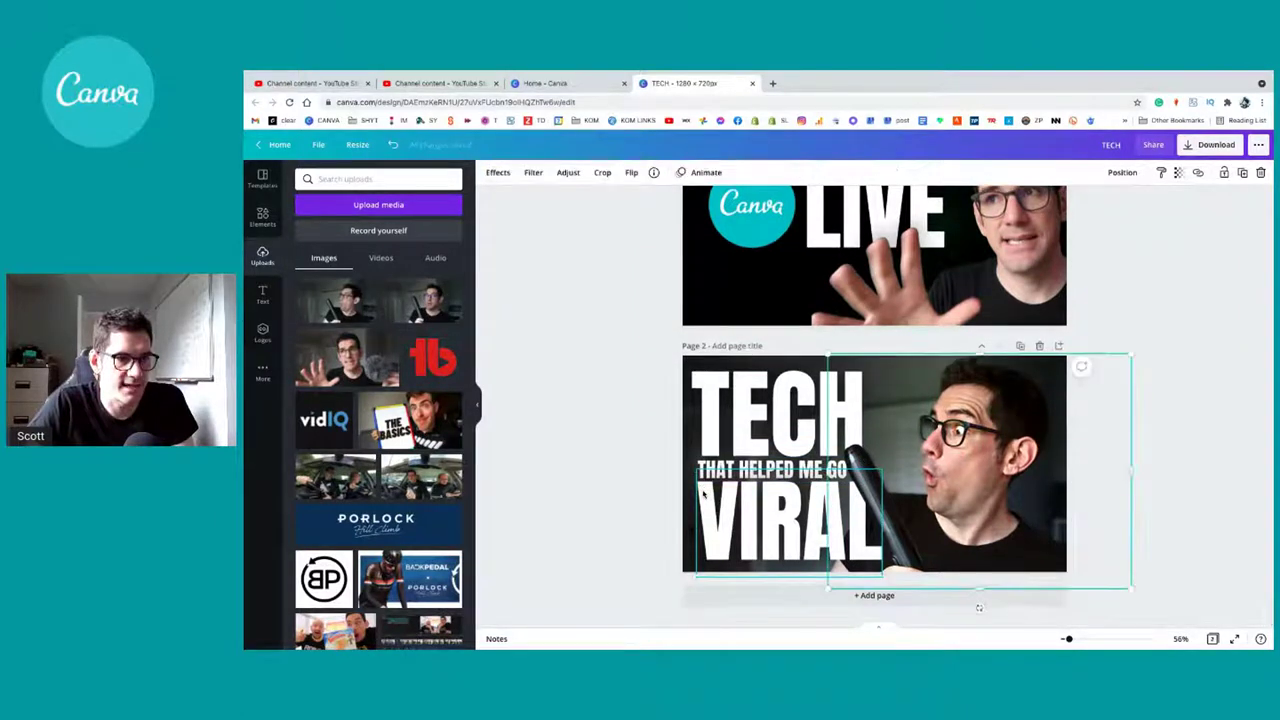
pyautogui.click(702, 493)
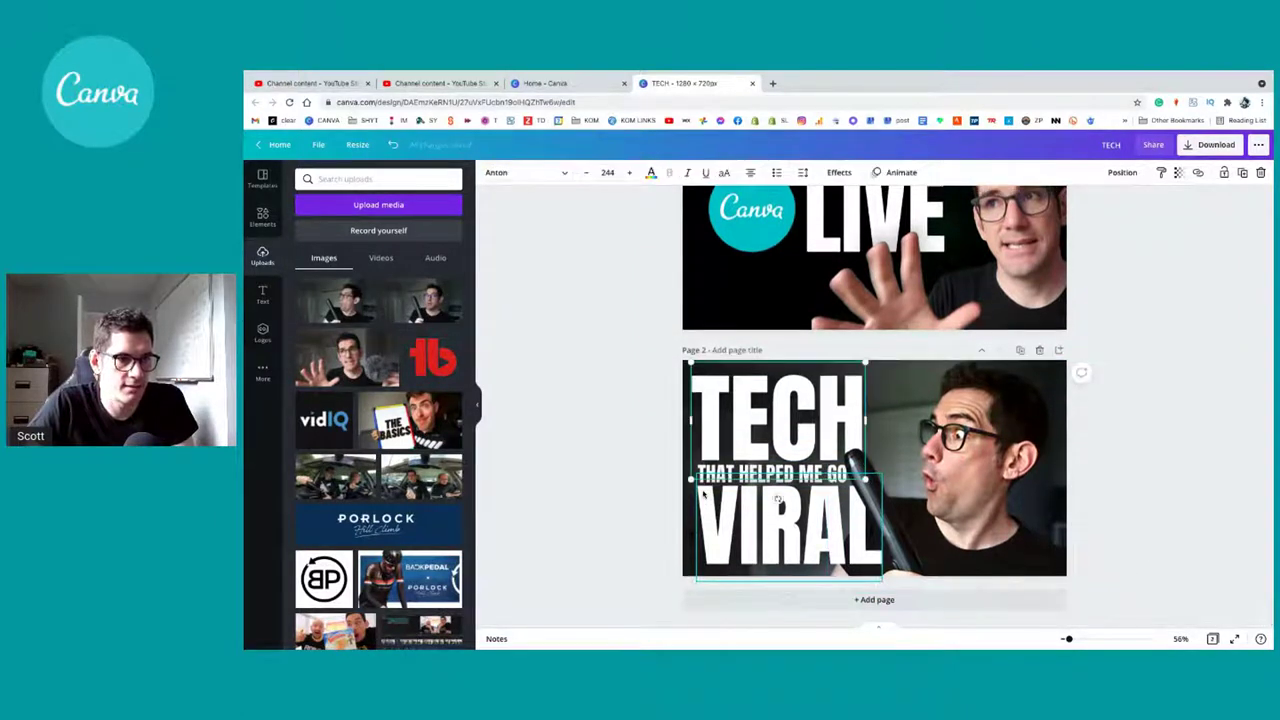
pyautogui.click(839, 173)
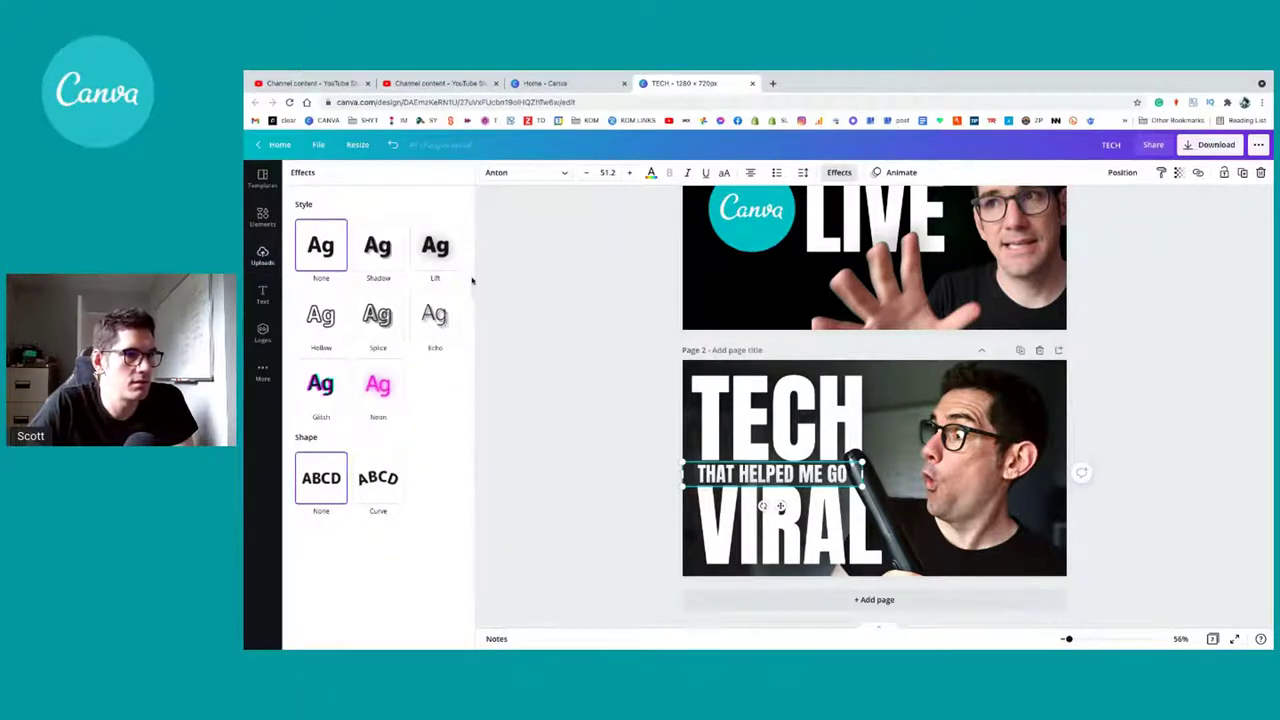
pyautogui.click(435, 245)
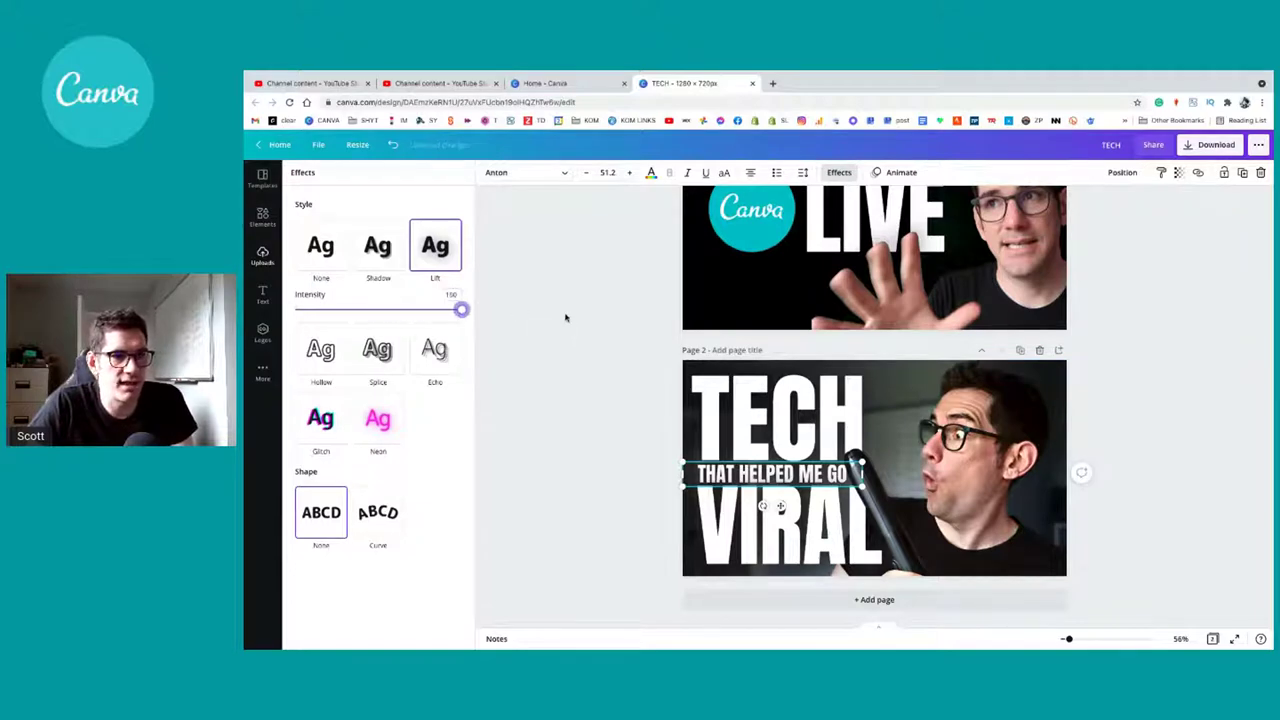
pyautogui.click(571, 416)
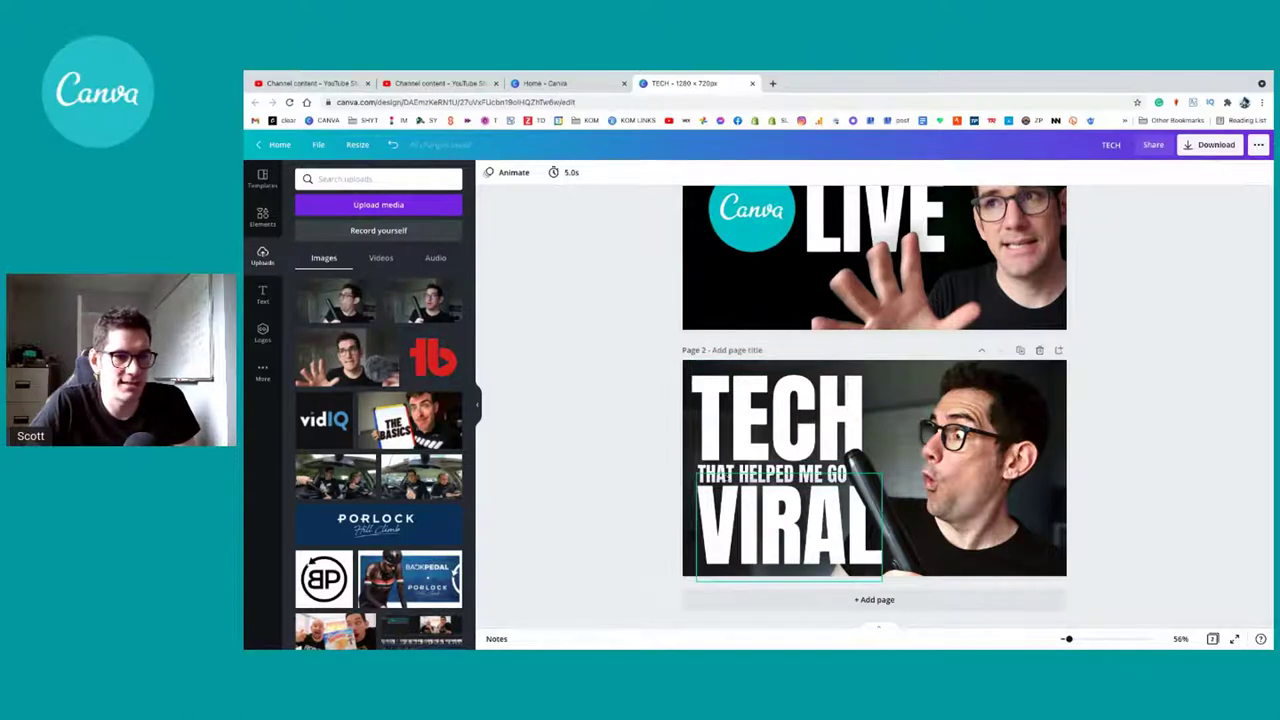
pyautogui.click(788, 560)
pyautogui.click(641, 472)
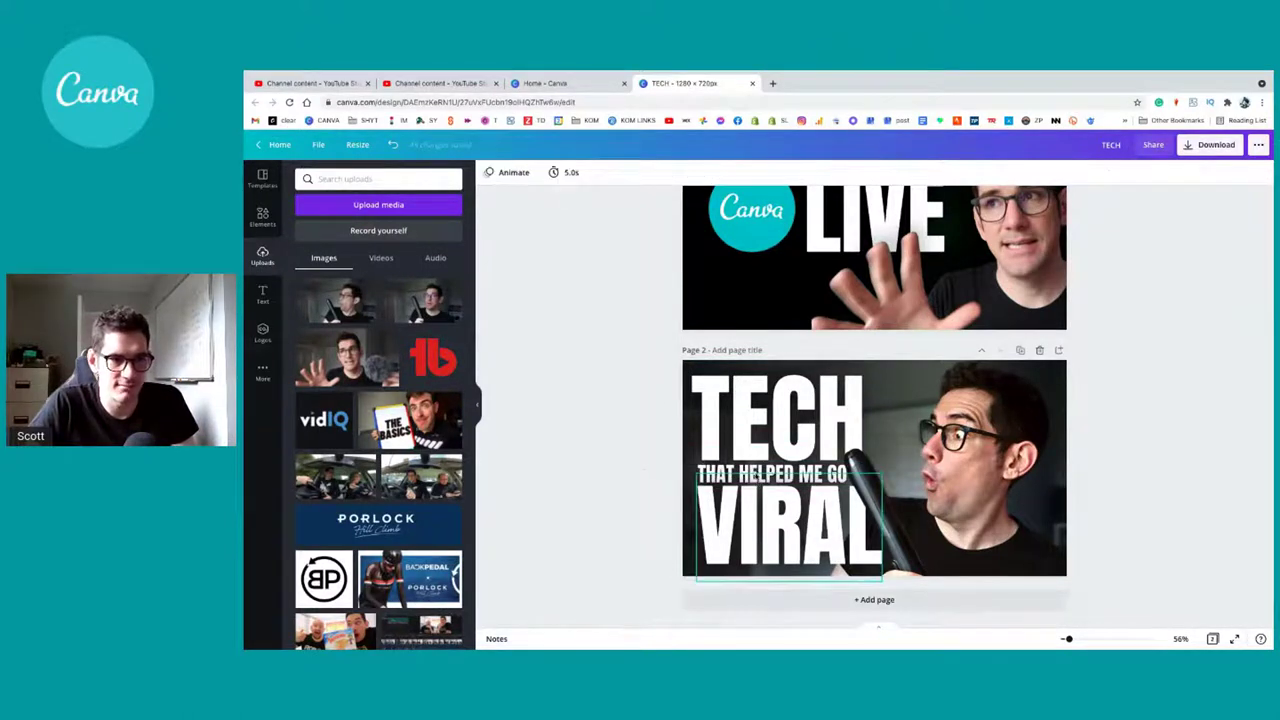
pyautogui.click(752, 520)
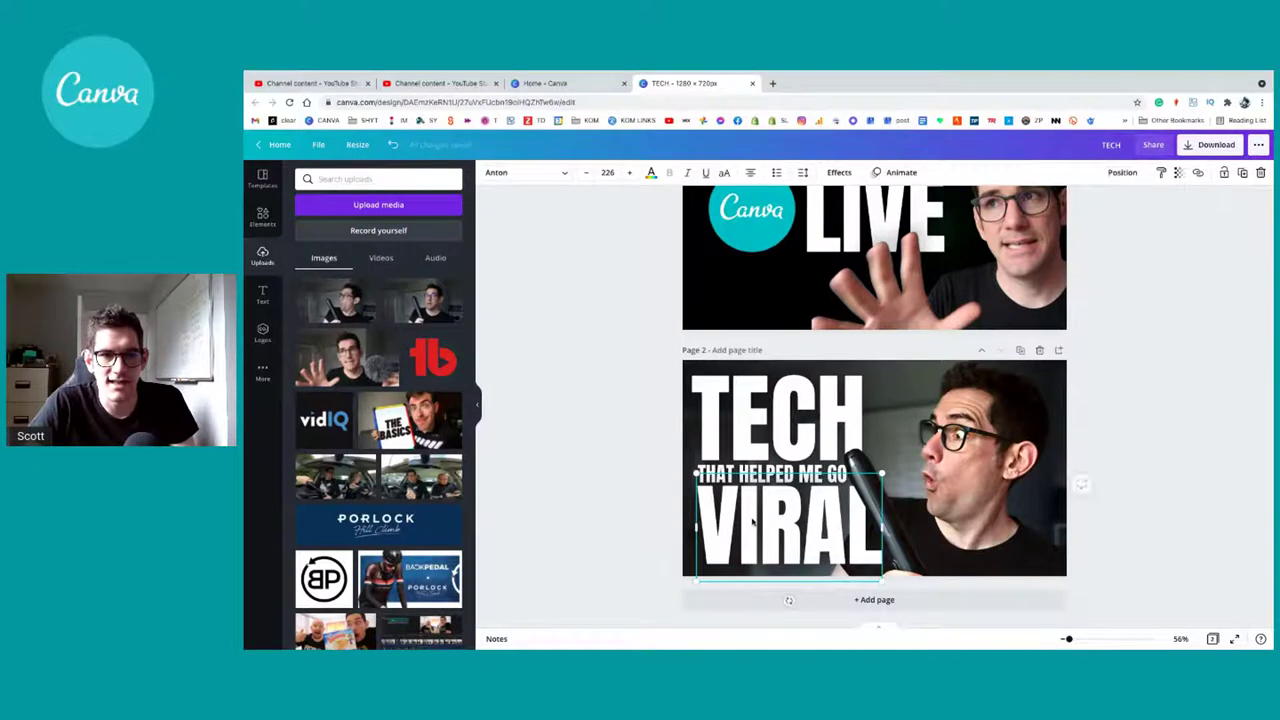
pyautogui.click(621, 487)
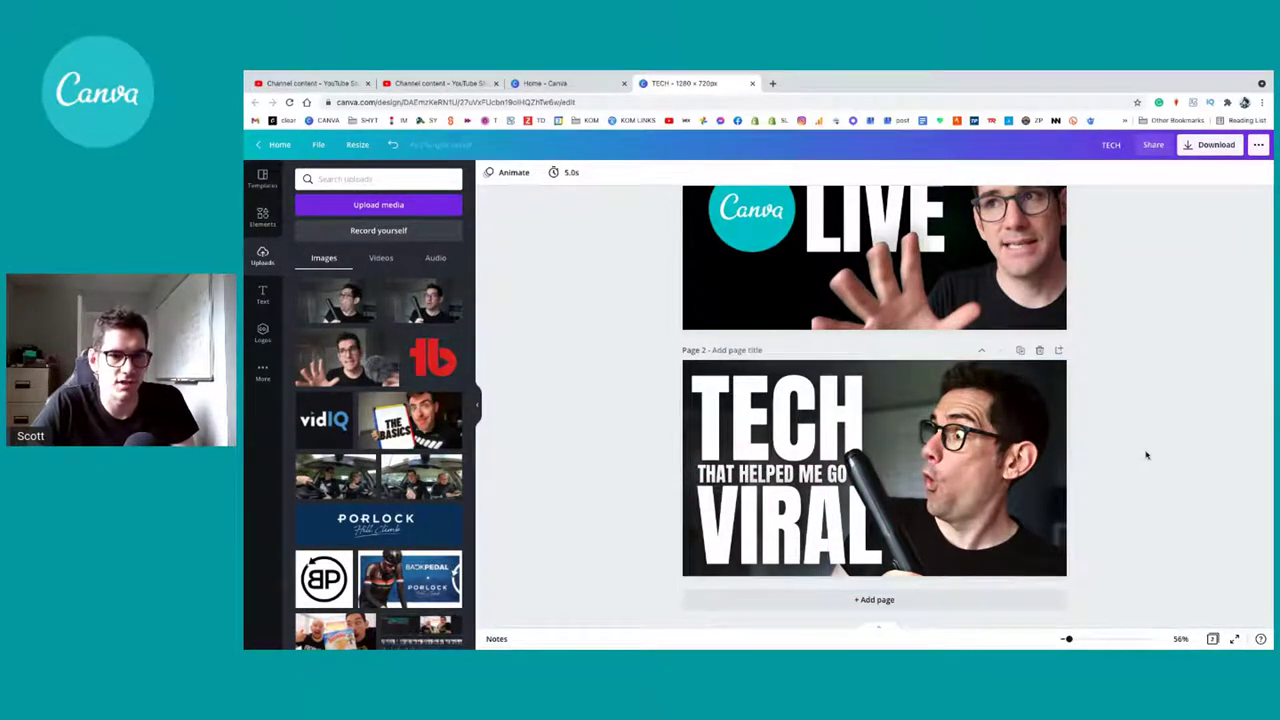
pyautogui.scroll(2, 1146, 450)
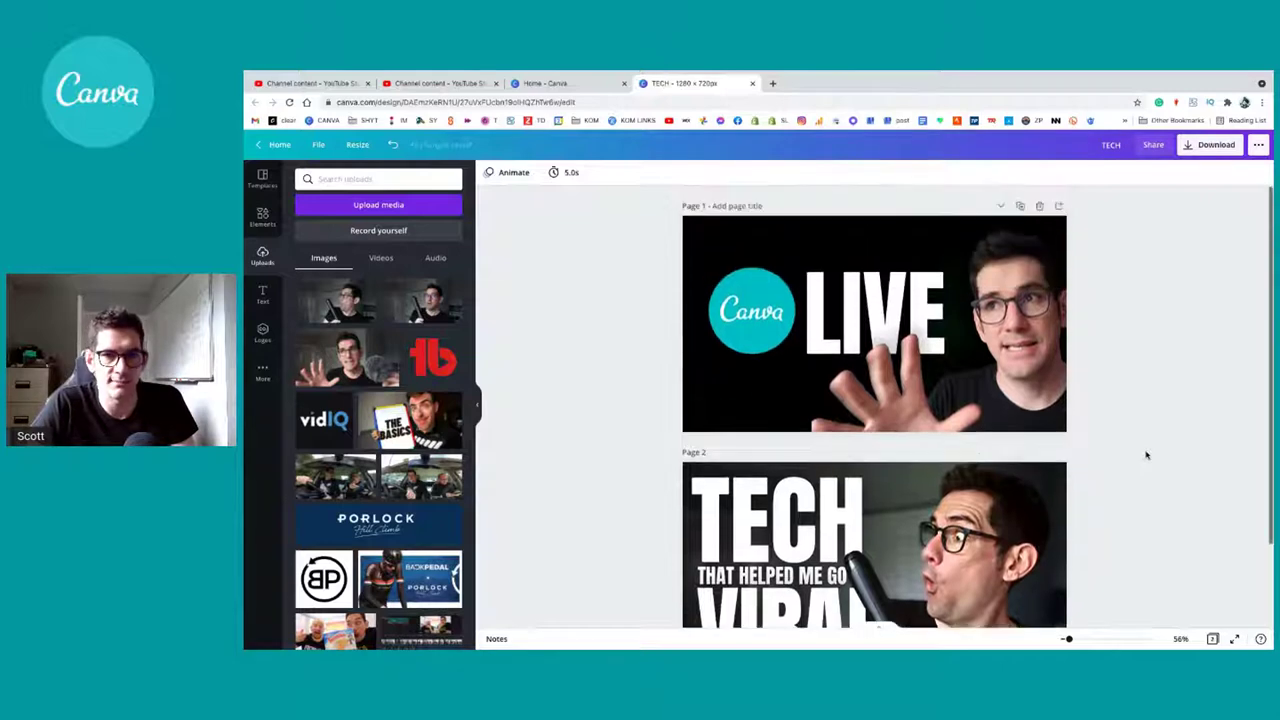
pyautogui.scroll(-2, 1146, 450)
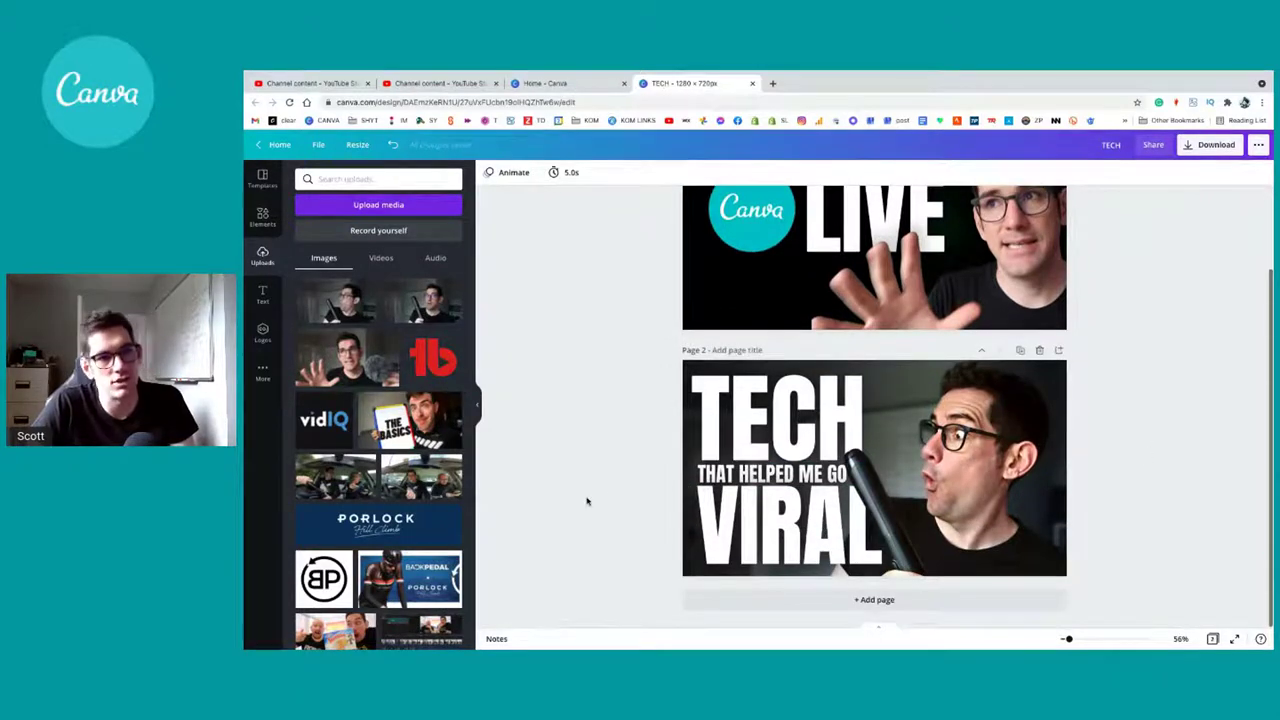
pyautogui.click(702, 473)
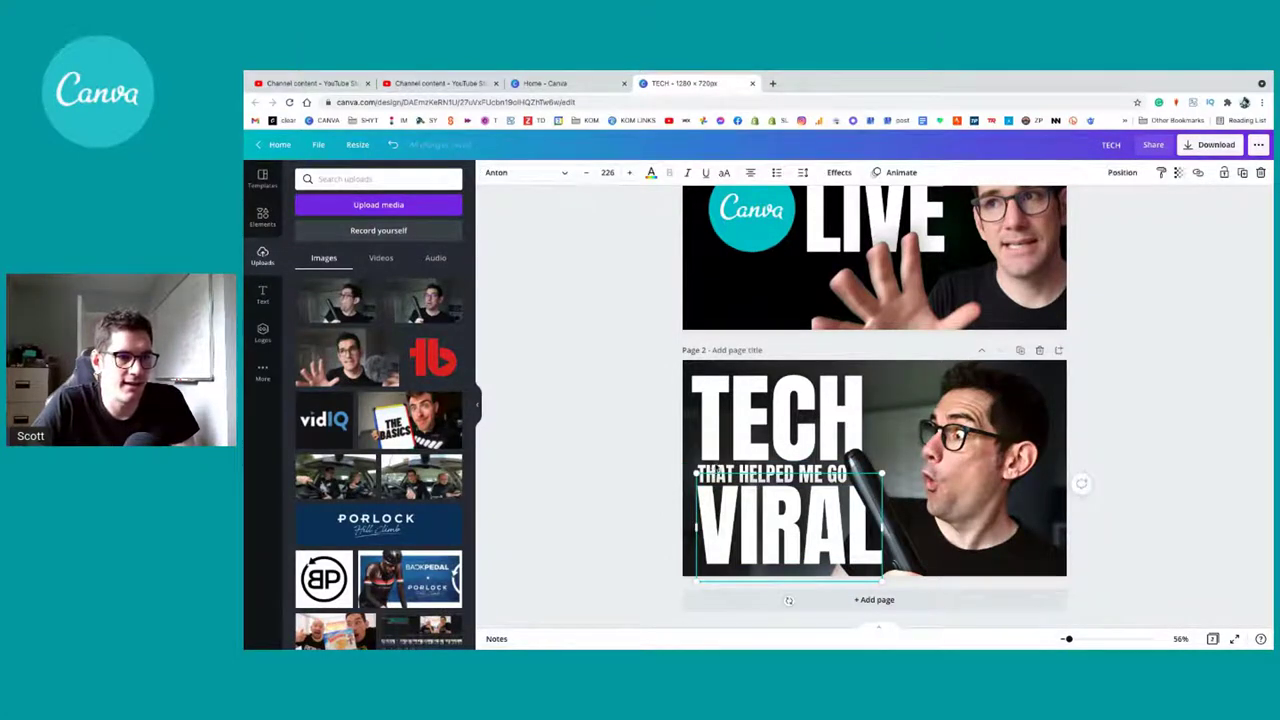
pyautogui.click(615, 468)
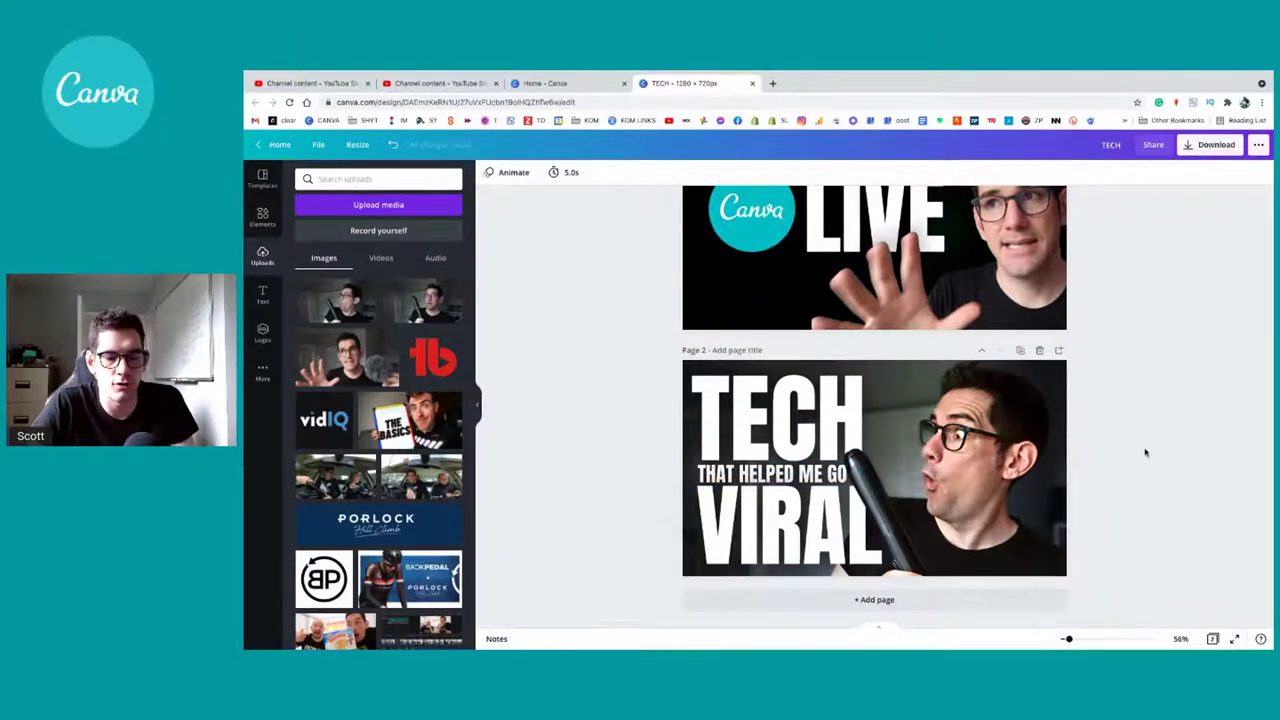
pyautogui.scroll(1, 1146, 453)
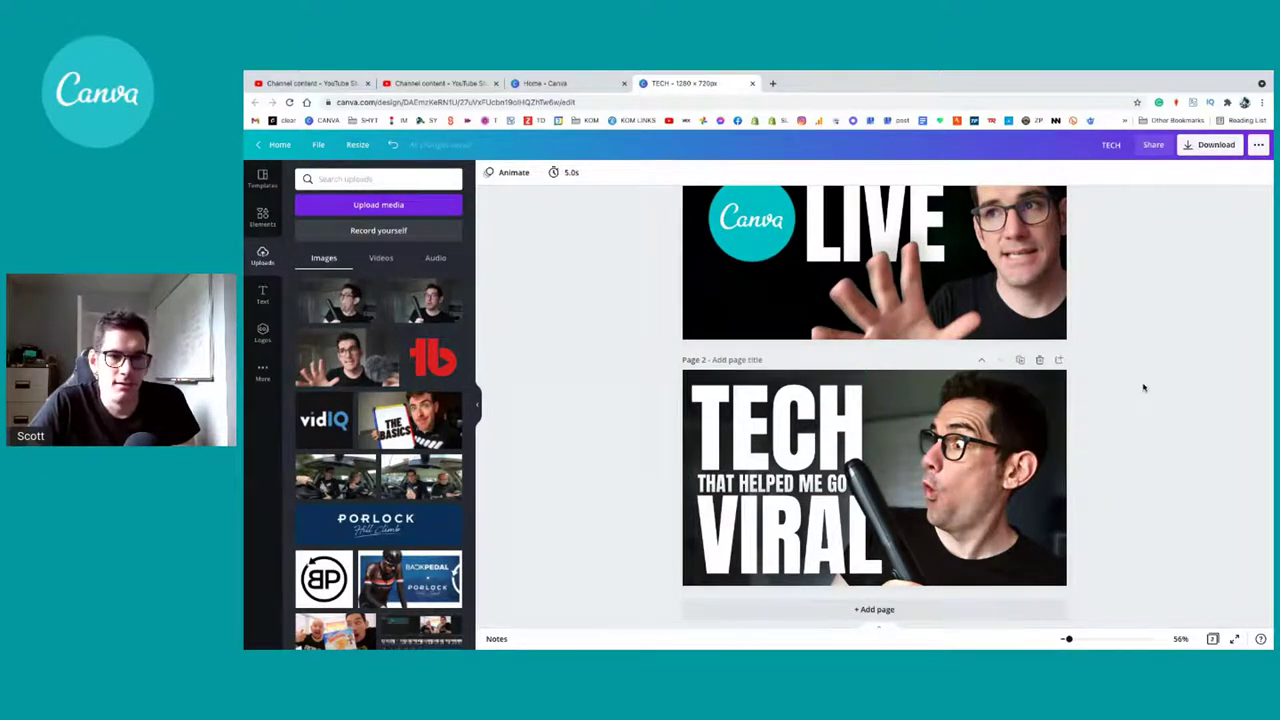
# Step: Limit the PNG download to page 2 only, and close the download settings without downloading
pyautogui.click(1214, 147)
pyautogui.click(1176, 347)
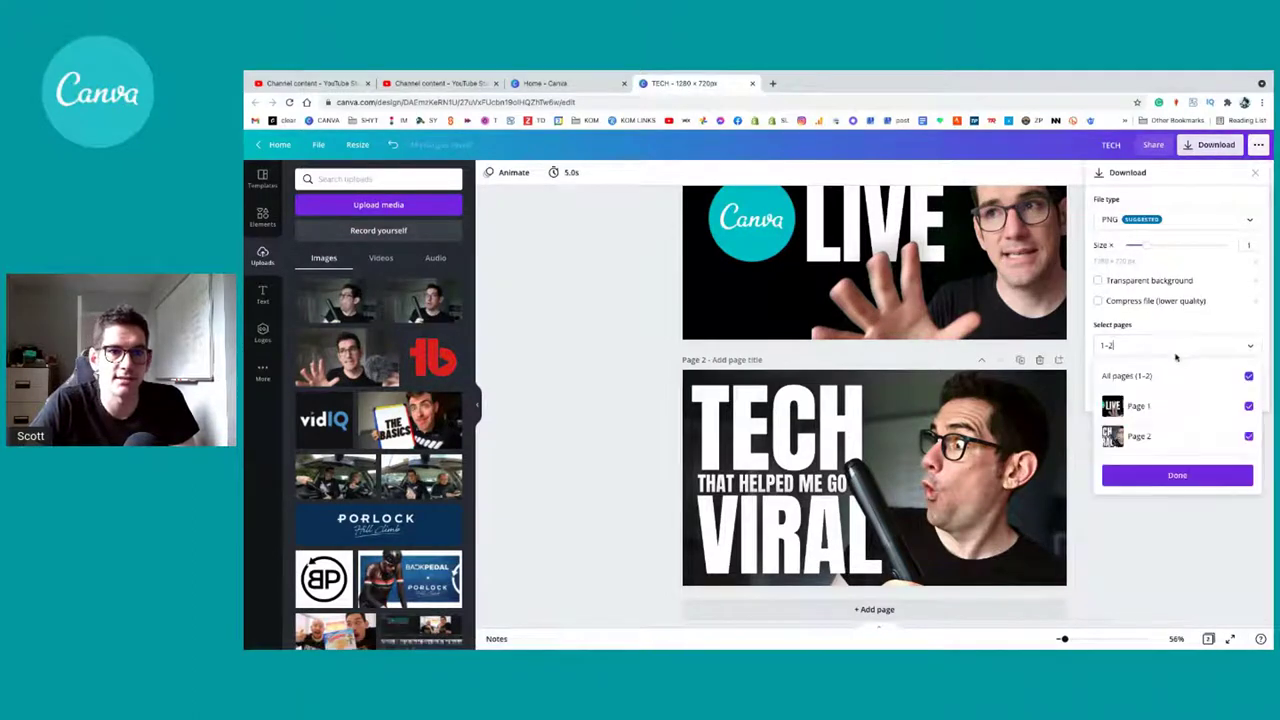
pyautogui.click(1248, 406)
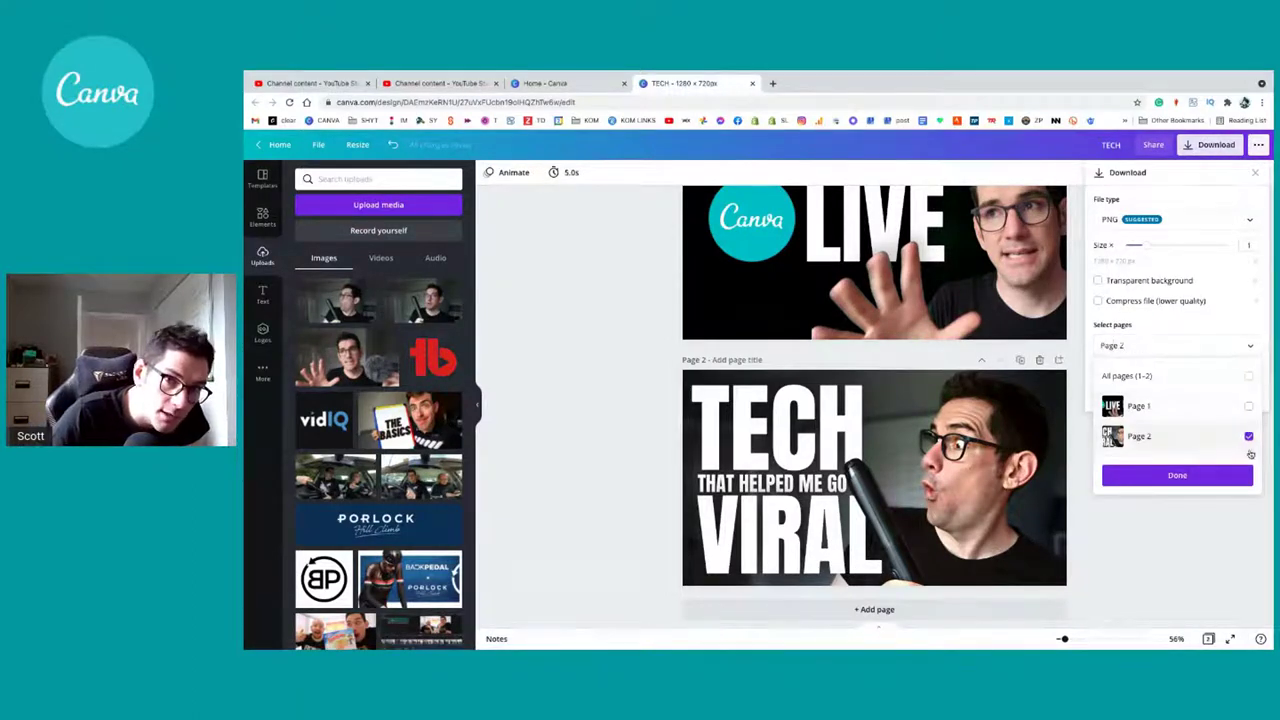
pyautogui.click(1181, 482)
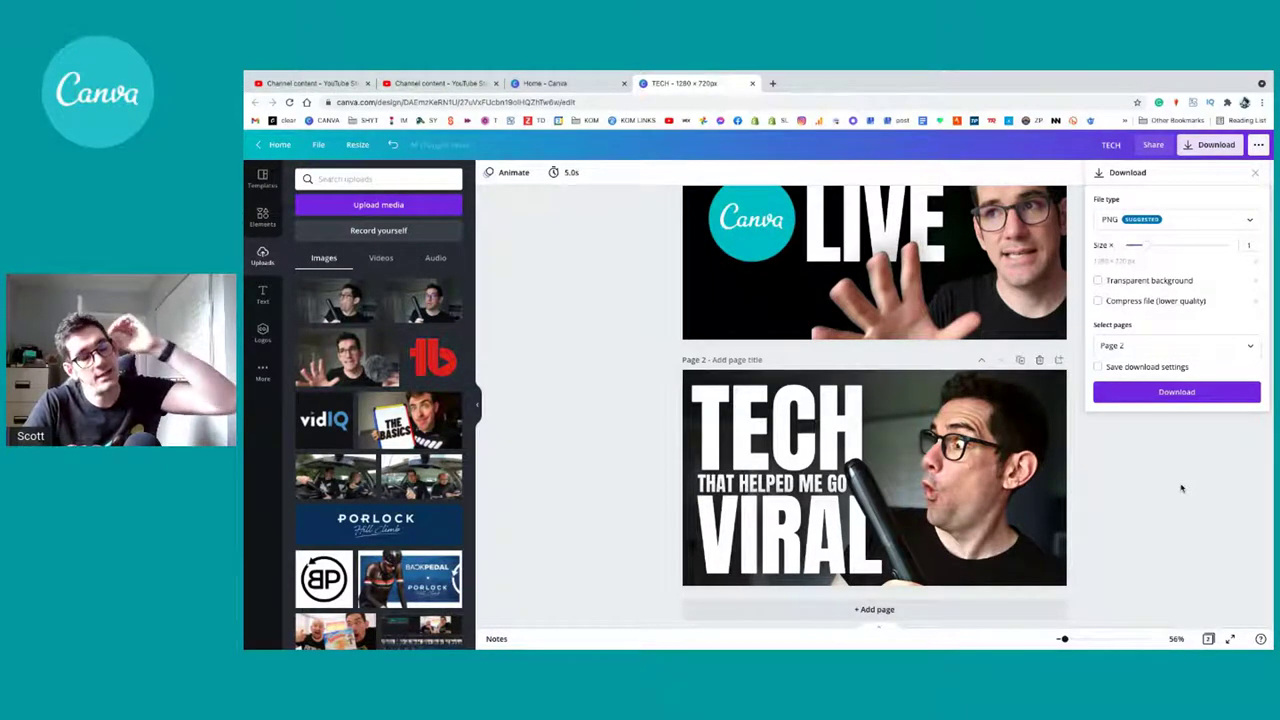
pyautogui.click(598, 414)
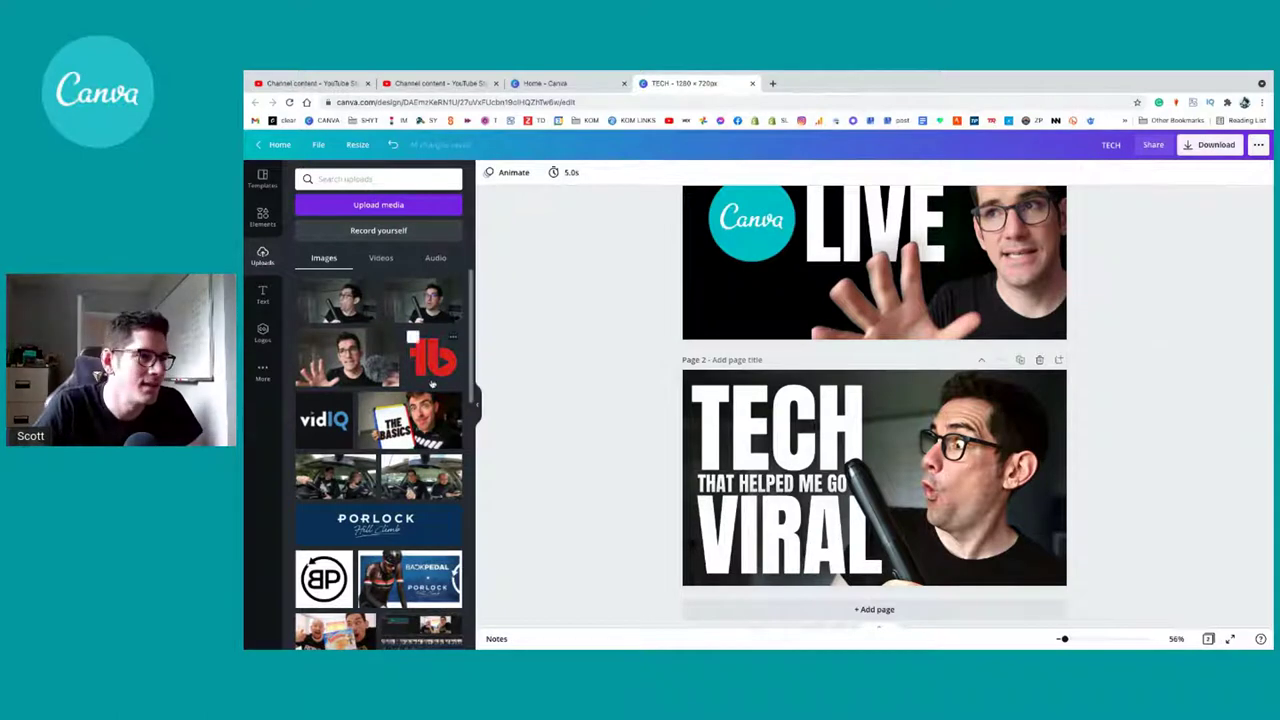
# Step: Replace the text effect on VIRAL on page 2 with Glitch
pyautogui.click(731, 413)
pyautogui.click(770, 535)
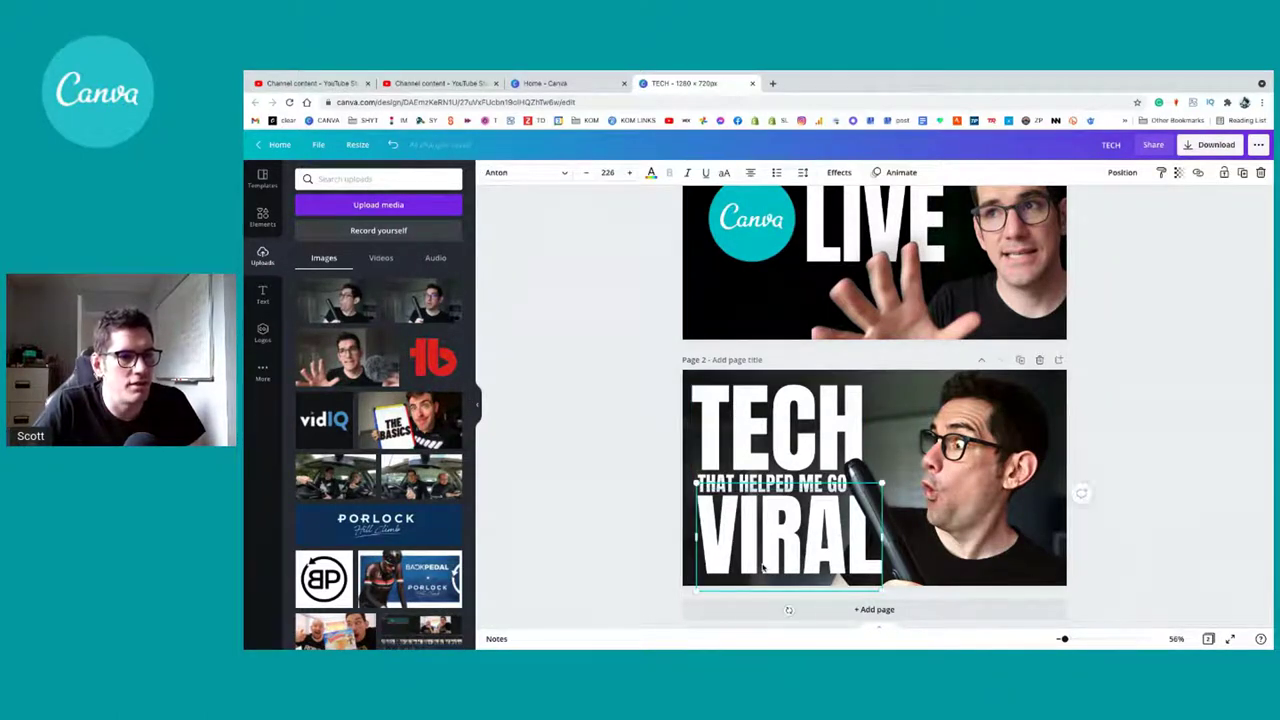
pyautogui.click(838, 173)
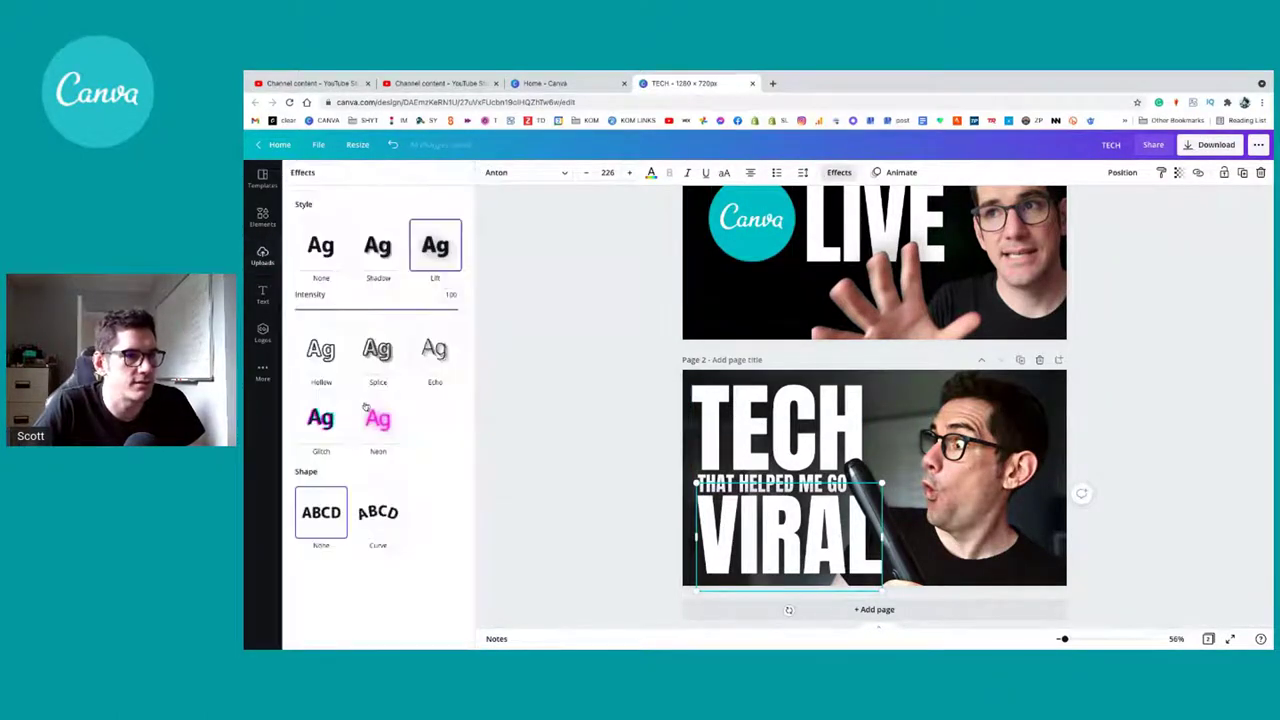
pyautogui.click(330, 428)
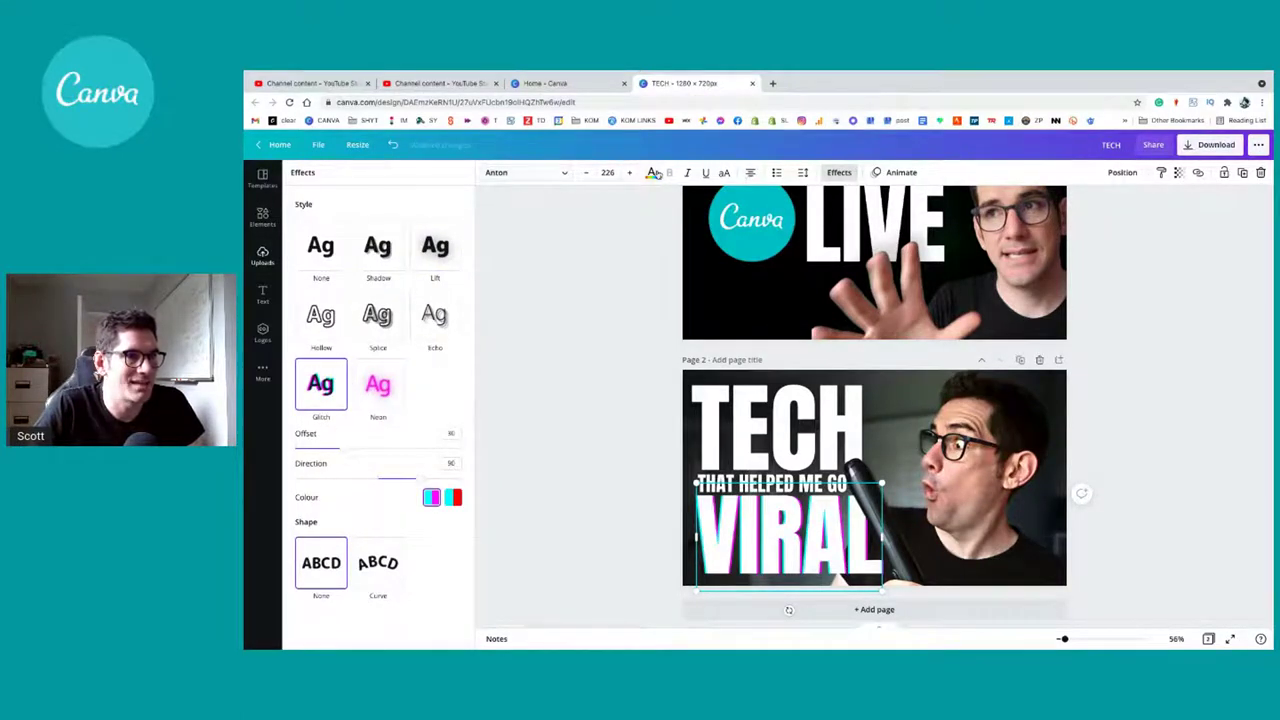
# Step: Try black and teal text colours on VIRAL, and return the text to white
pyautogui.click(651, 173)
pyautogui.click(338, 382)
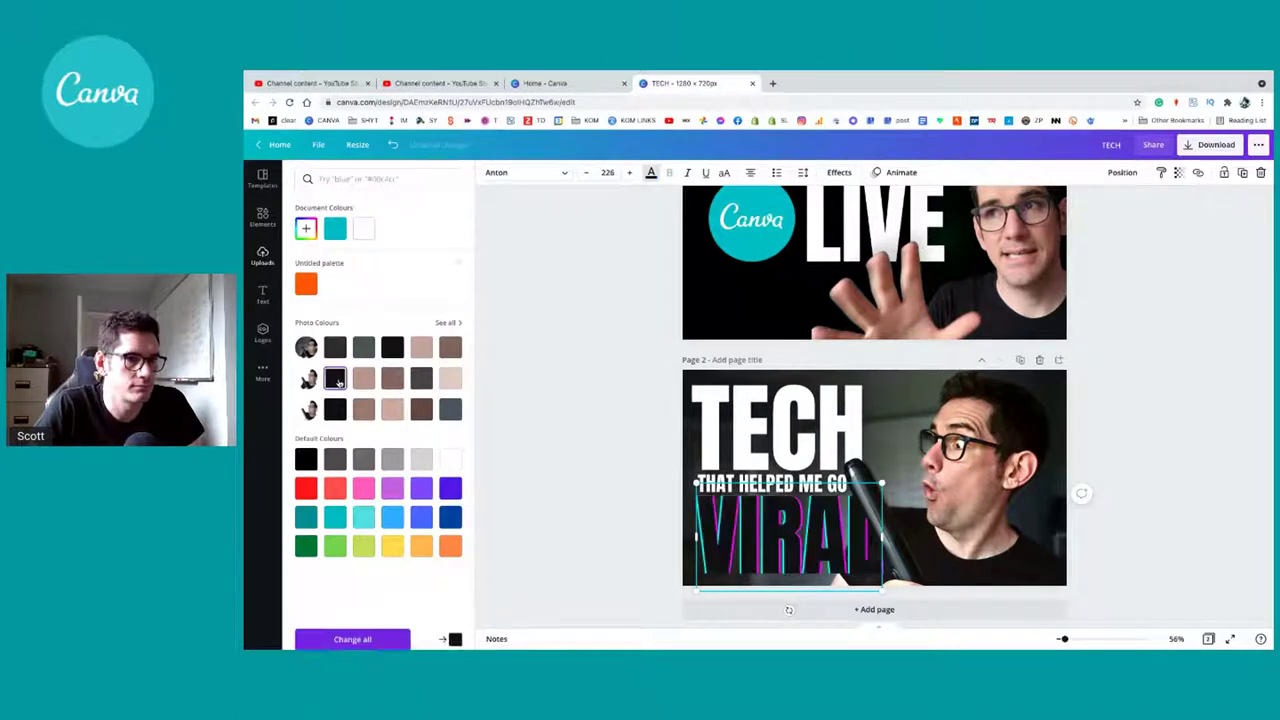
pyautogui.click(651, 175)
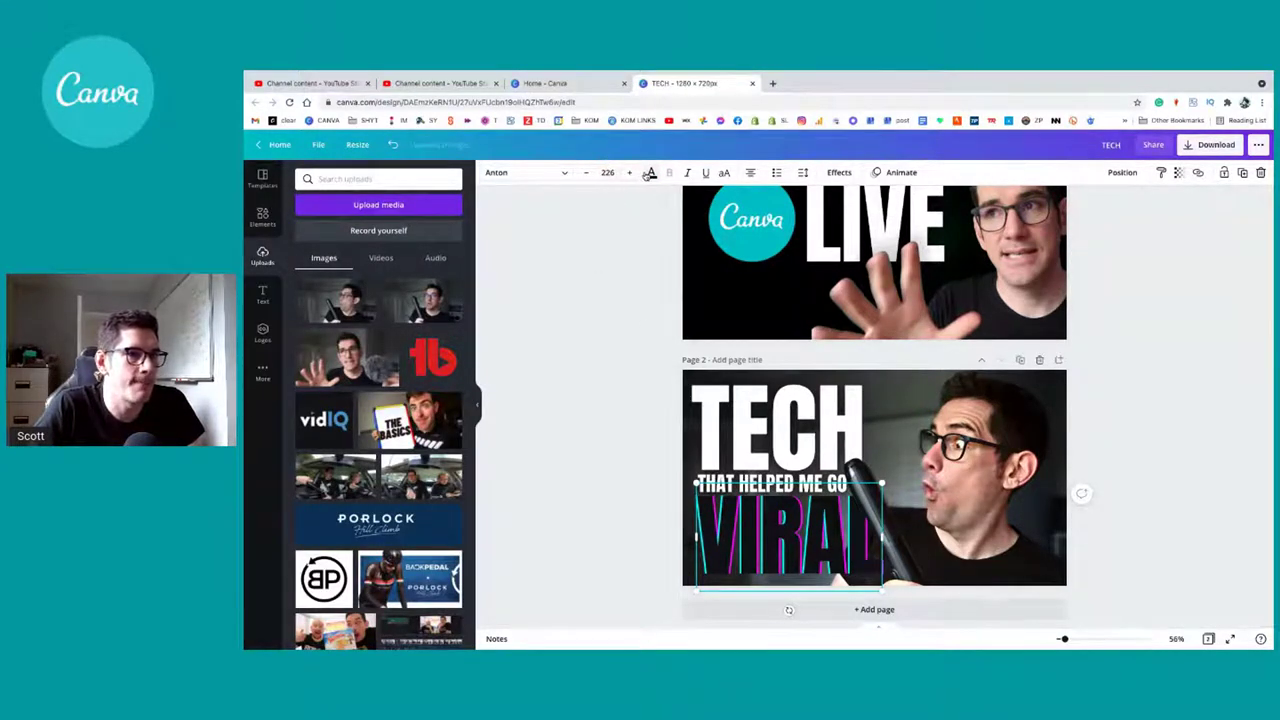
pyautogui.click(649, 173)
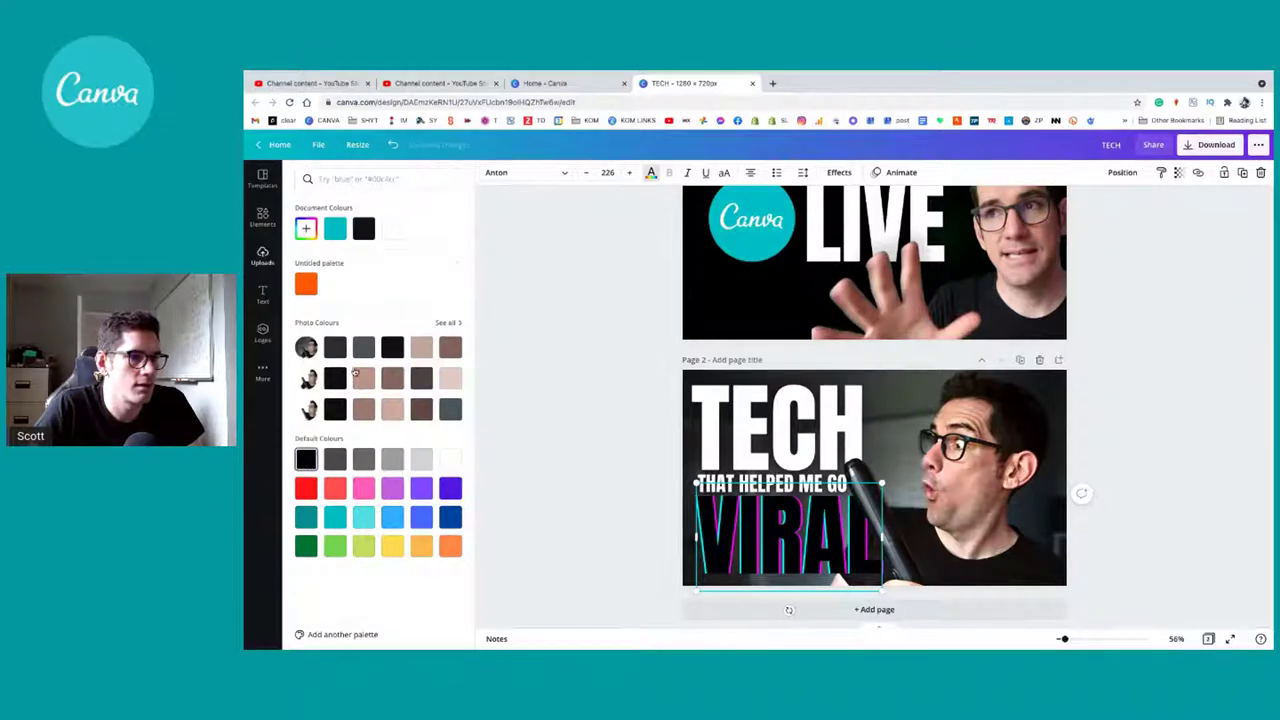
pyautogui.click(334, 229)
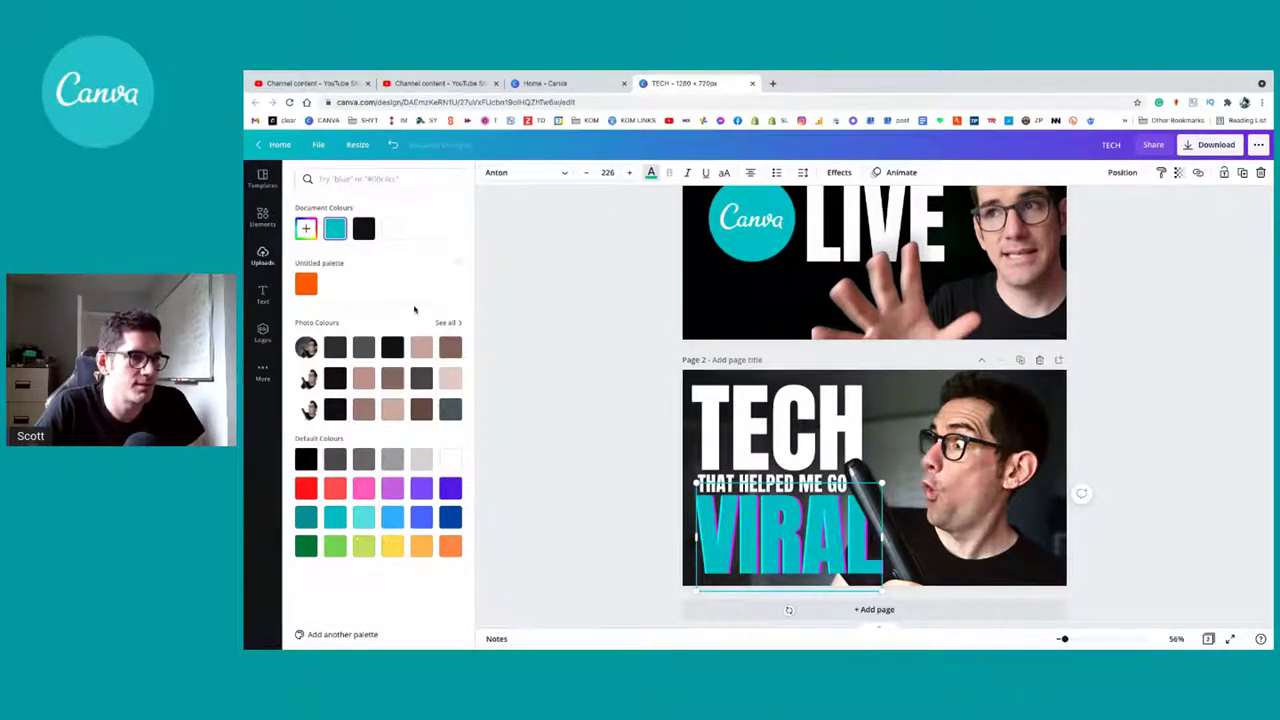
pyautogui.click(369, 236)
pyautogui.click(383, 233)
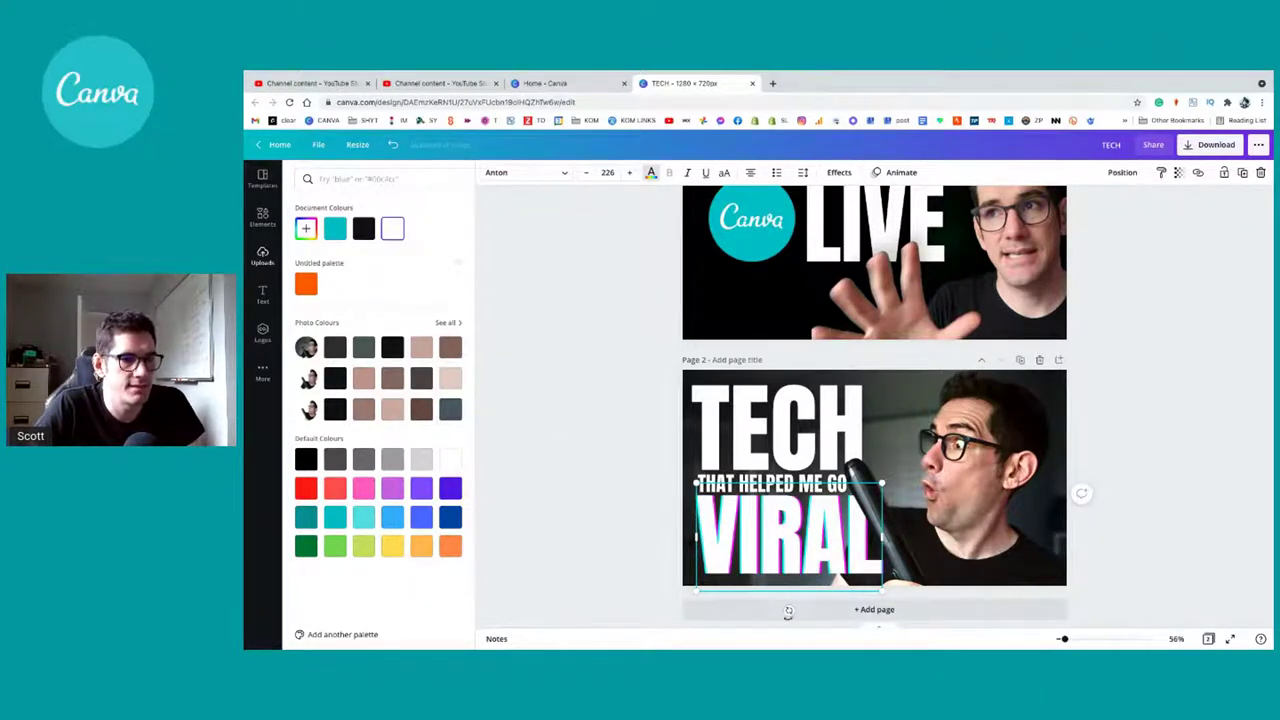
# Step: Rotate VIRAL on page 2 to -3° and tilt TECH slightly counterclockwise to match
pyautogui.moveTo(788, 611); pyautogui.dragTo(792, 615)
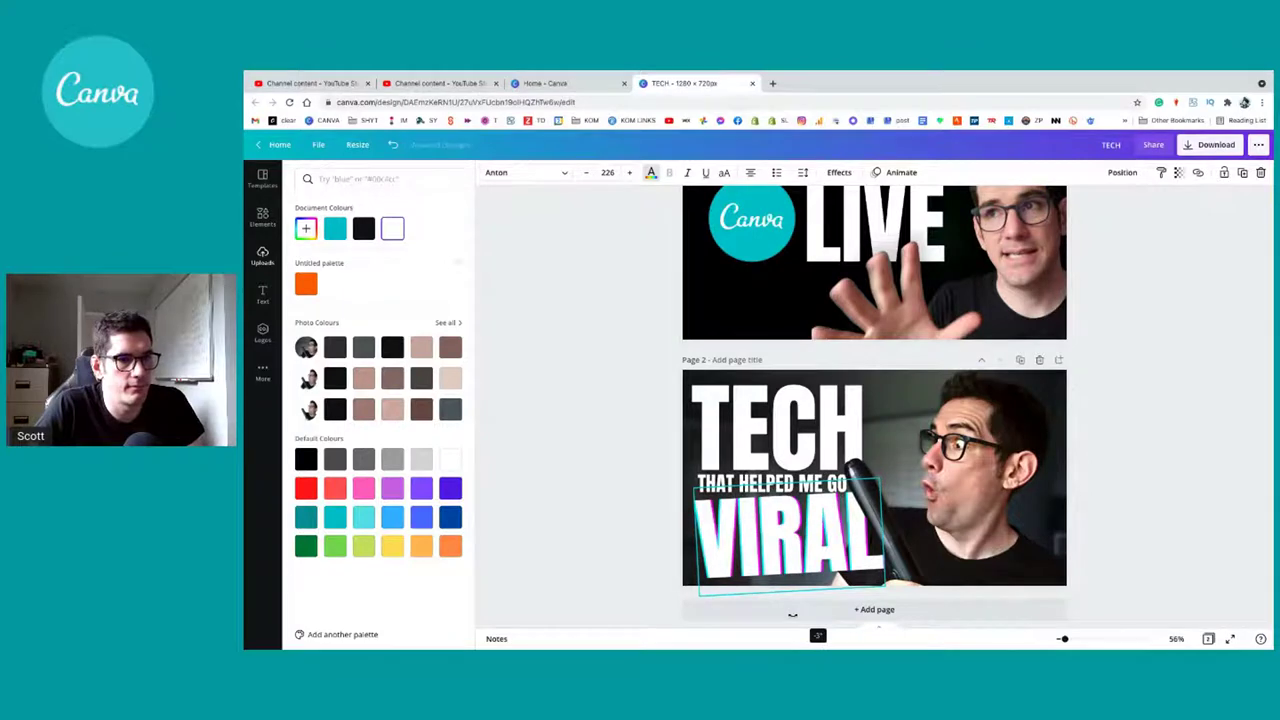
pyautogui.click(776, 482)
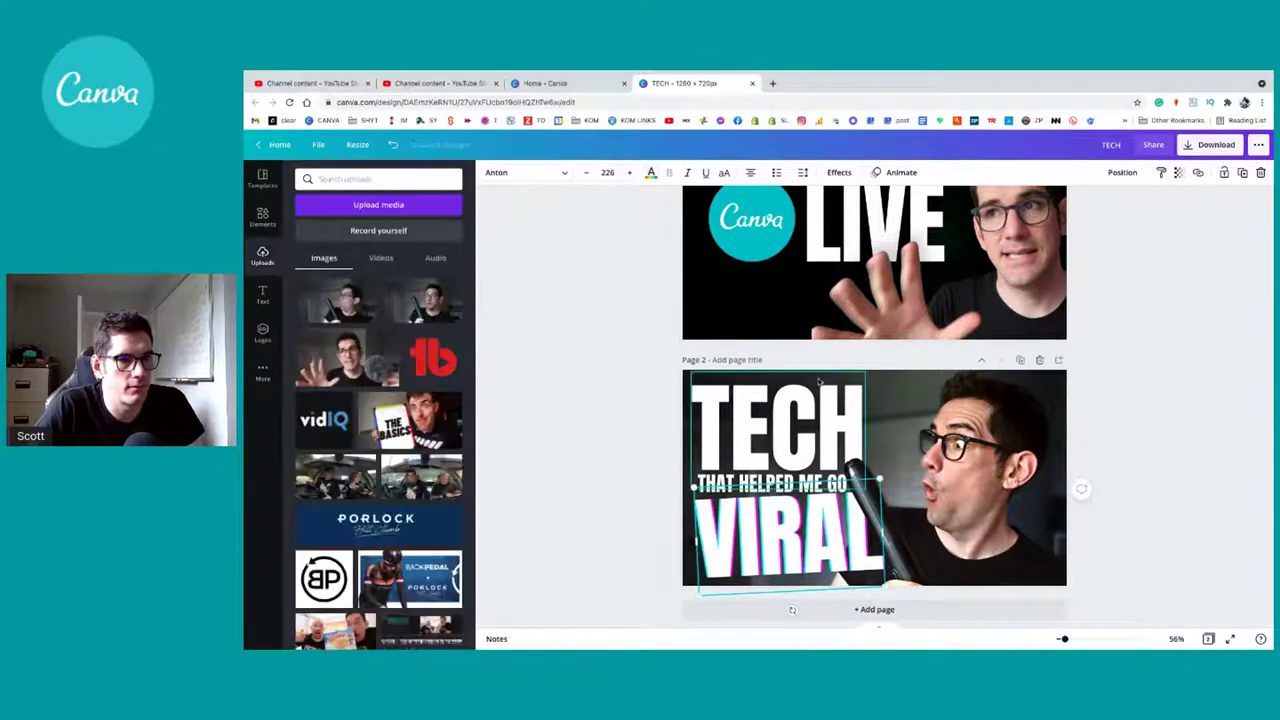
pyautogui.moveTo(776, 508); pyautogui.dragTo(779, 508)
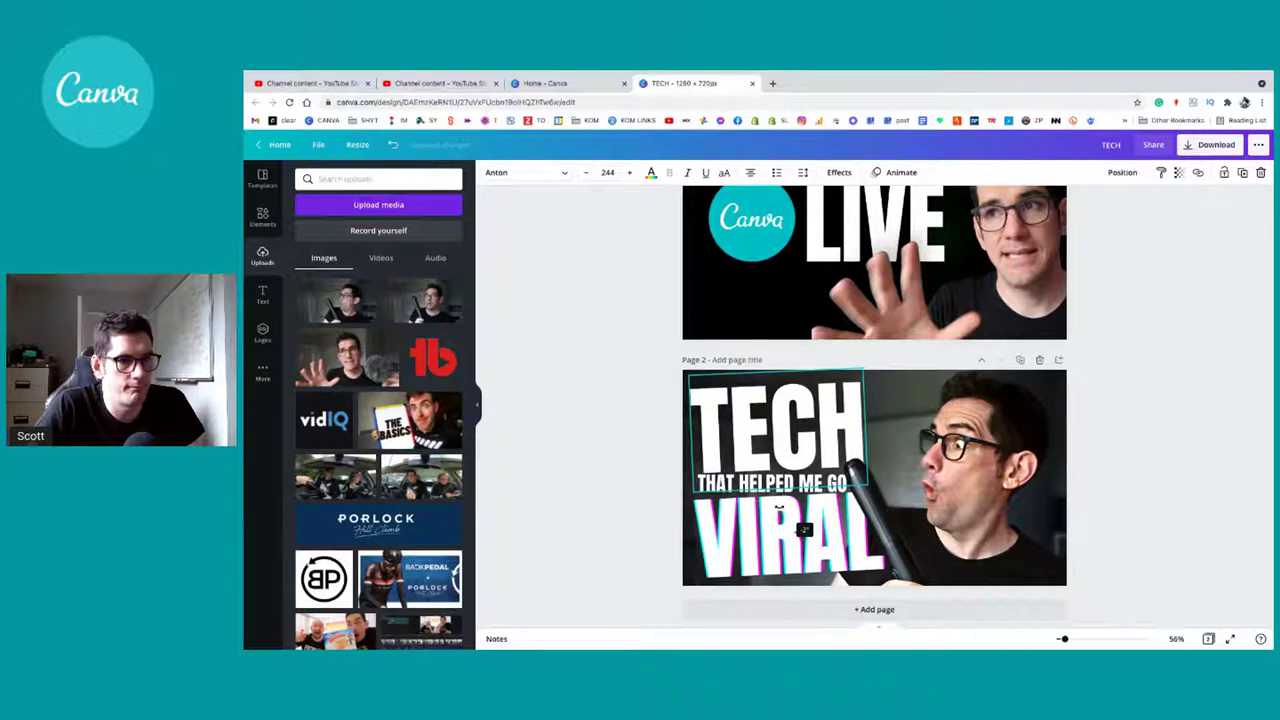
pyautogui.click(779, 508)
# Step: Set the Glitch effect on VIRAL to an offset of 52 and a direction of -56
pyautogui.click(773, 536)
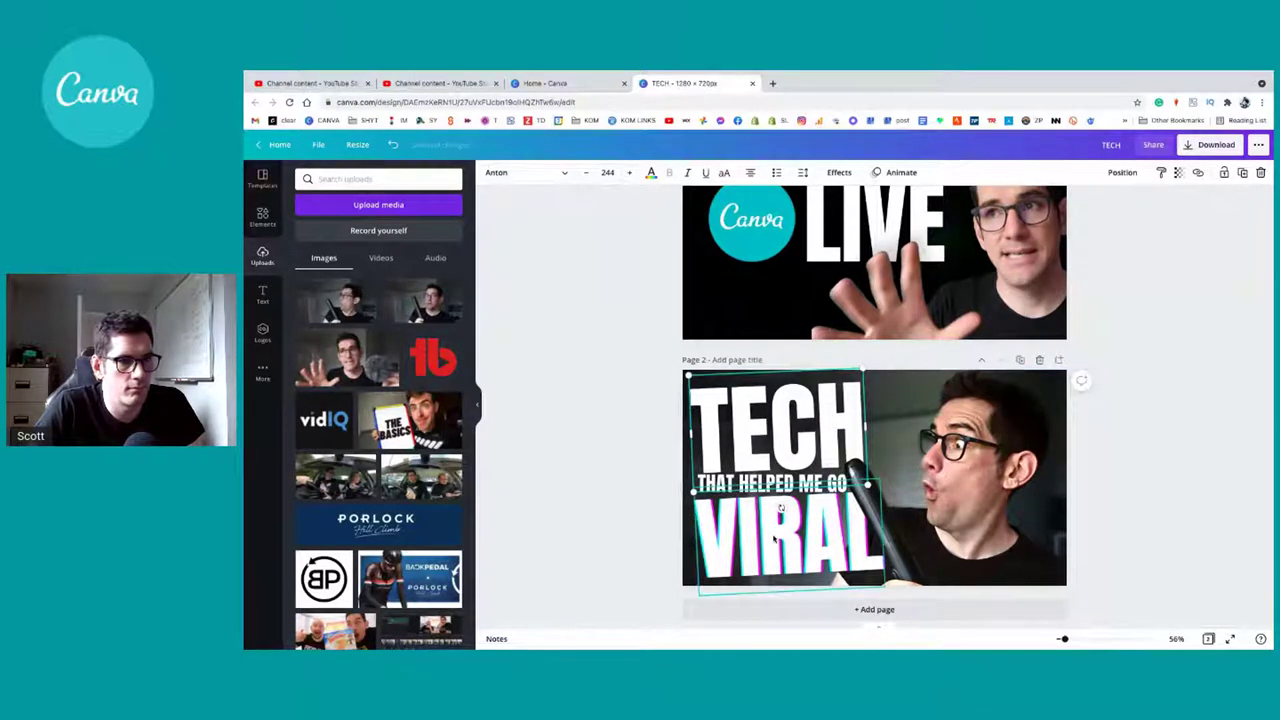
pyautogui.click(839, 172)
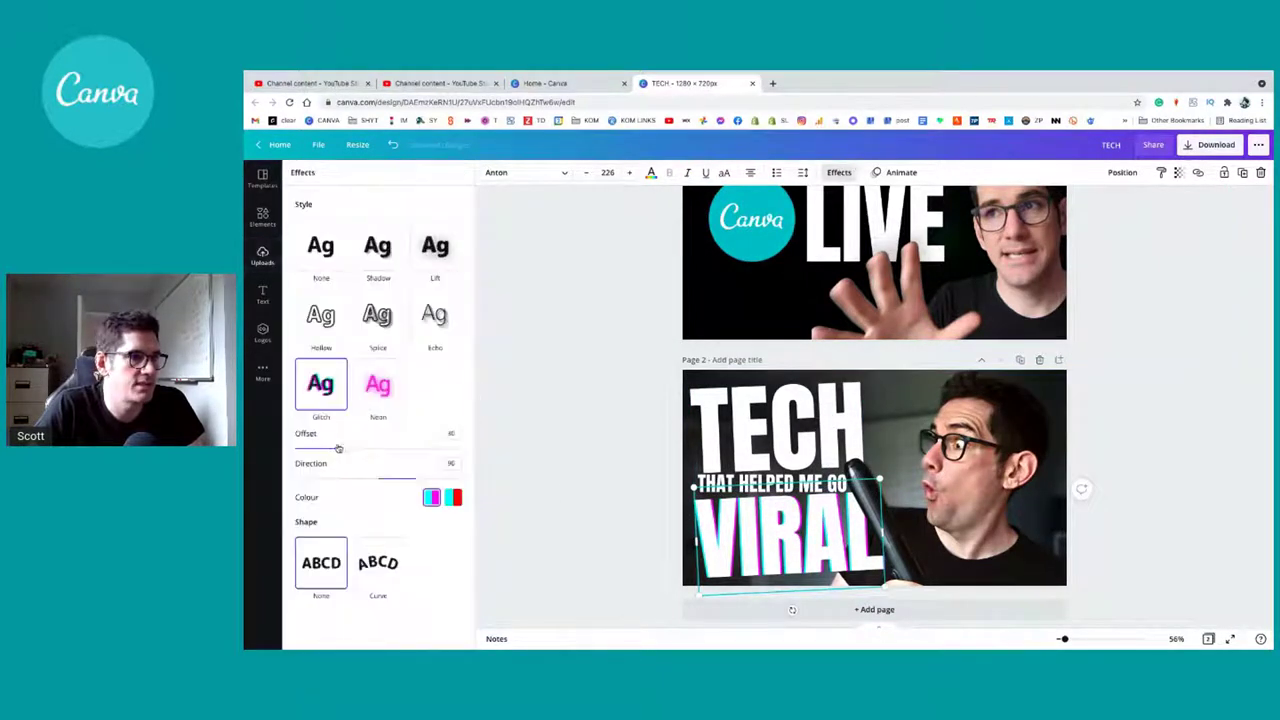
pyautogui.moveTo(424, 478); pyautogui.dragTo(380, 448)
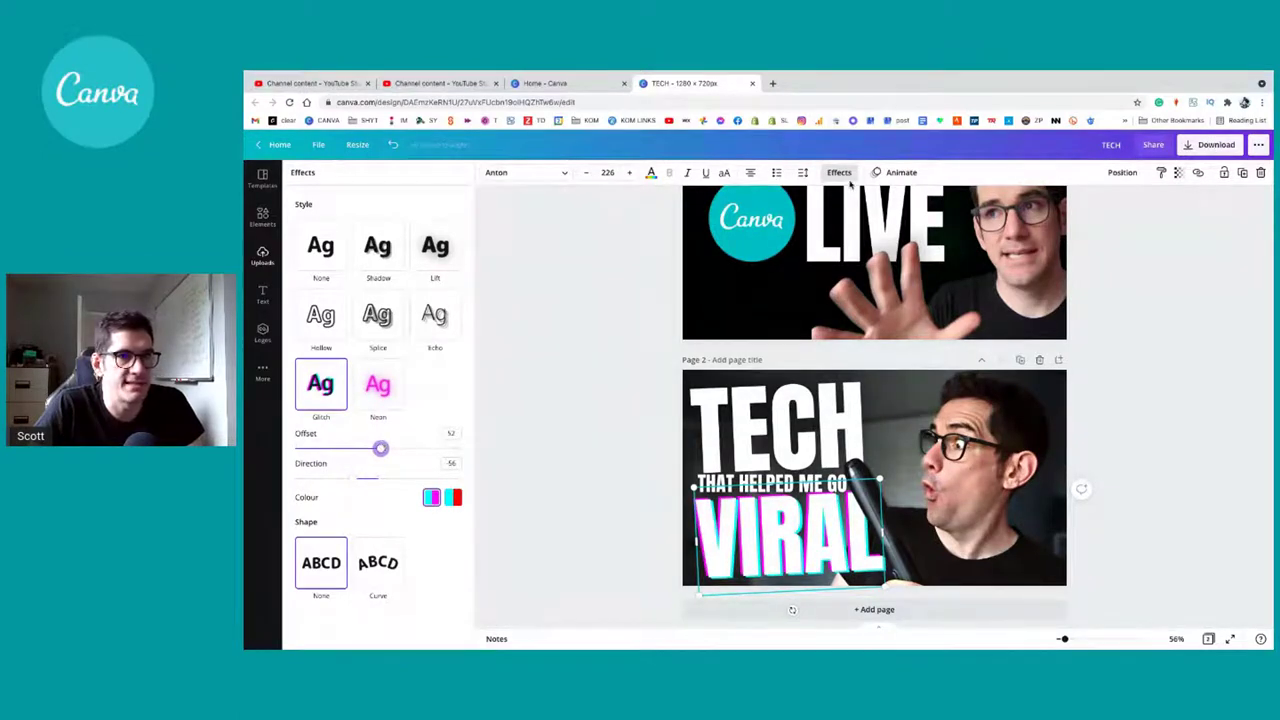
# Step: Increase VIRAL's letter spacing, fit the word on one line at size 196, and reposition it just below the THAT HELPED ME GO line
pyautogui.click(802, 172)
pyautogui.moveTo(894, 234); pyautogui.dragTo(888, 209)
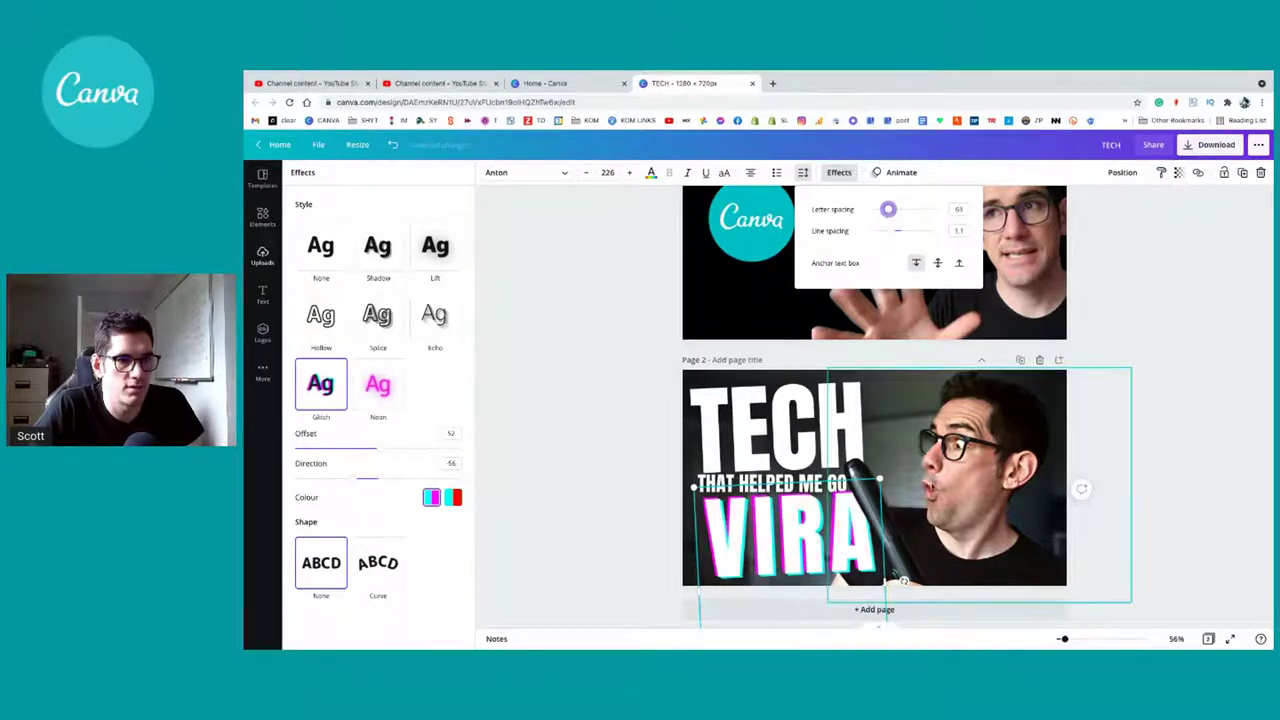
pyautogui.moveTo(883, 590); pyautogui.dragTo(933, 572)
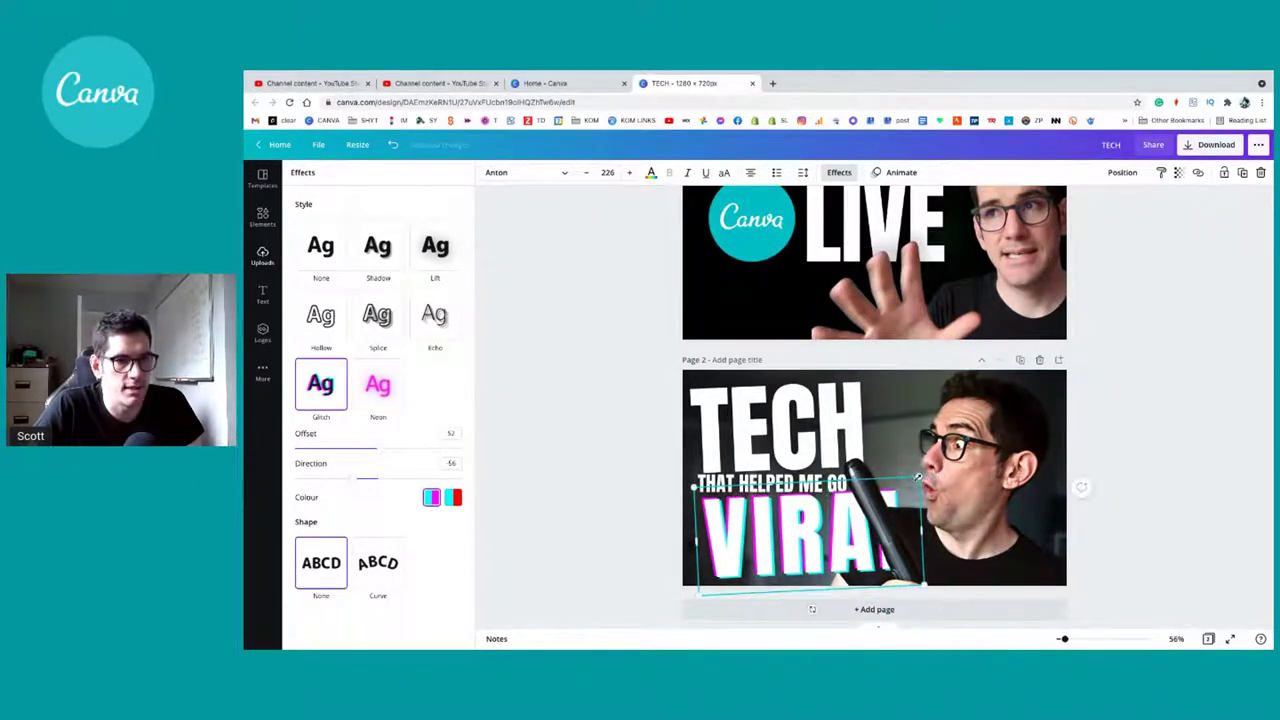
pyautogui.moveTo(931, 492); pyautogui.dragTo(888, 493)
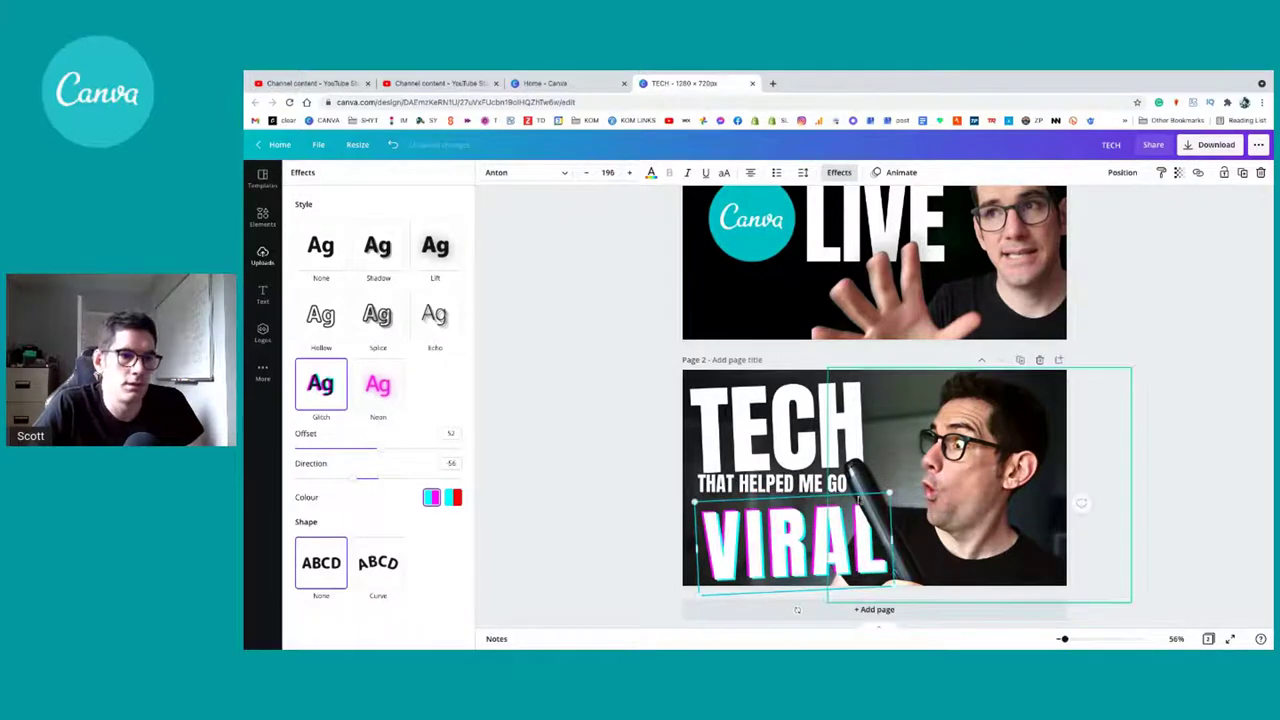
pyautogui.moveTo(769, 537); pyautogui.dragTo(770, 536)
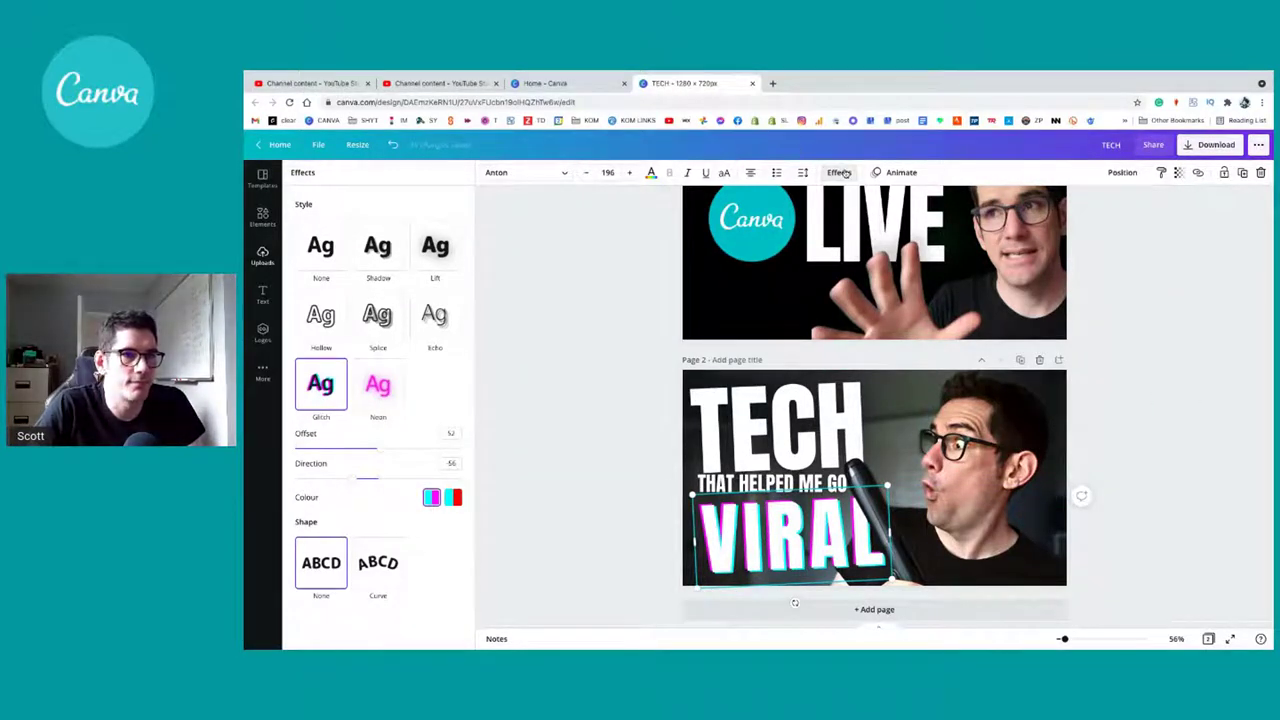
# Step: Reduce VIRAL's letter spacing to 51 and enlarge the text to size 205
pyautogui.click(802, 173)
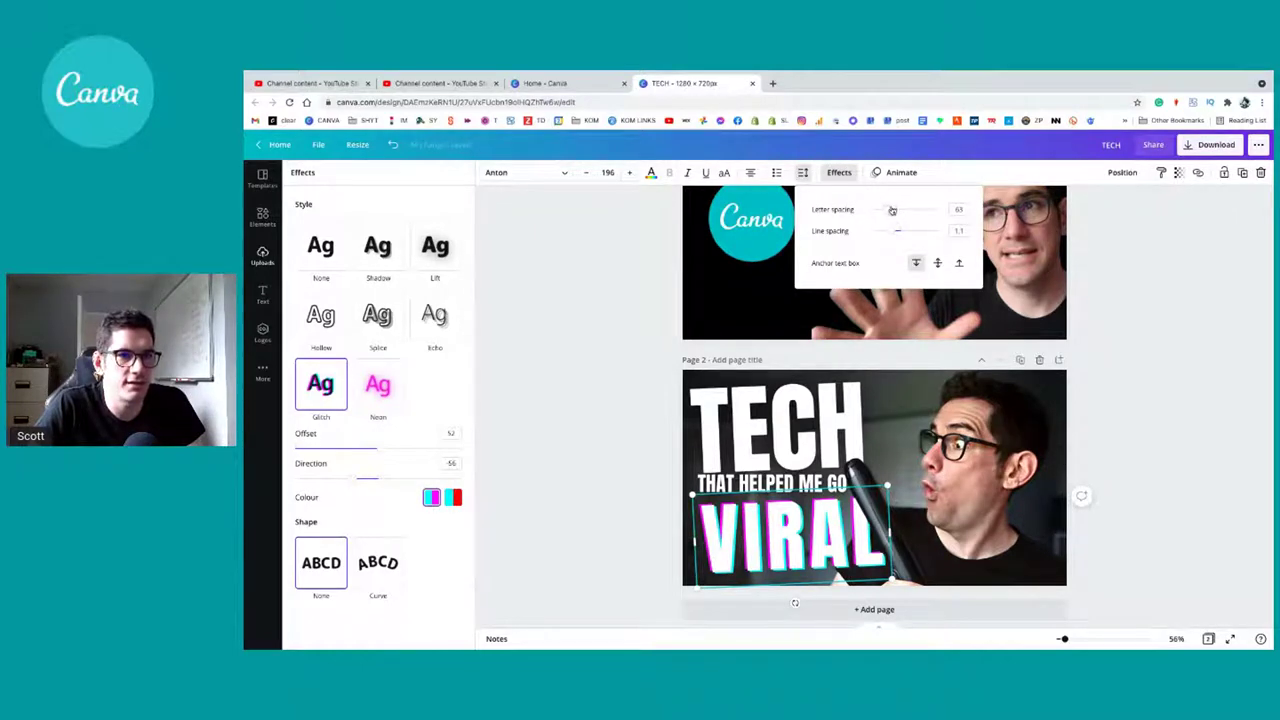
pyautogui.moveTo(892, 210); pyautogui.dragTo(886, 209)
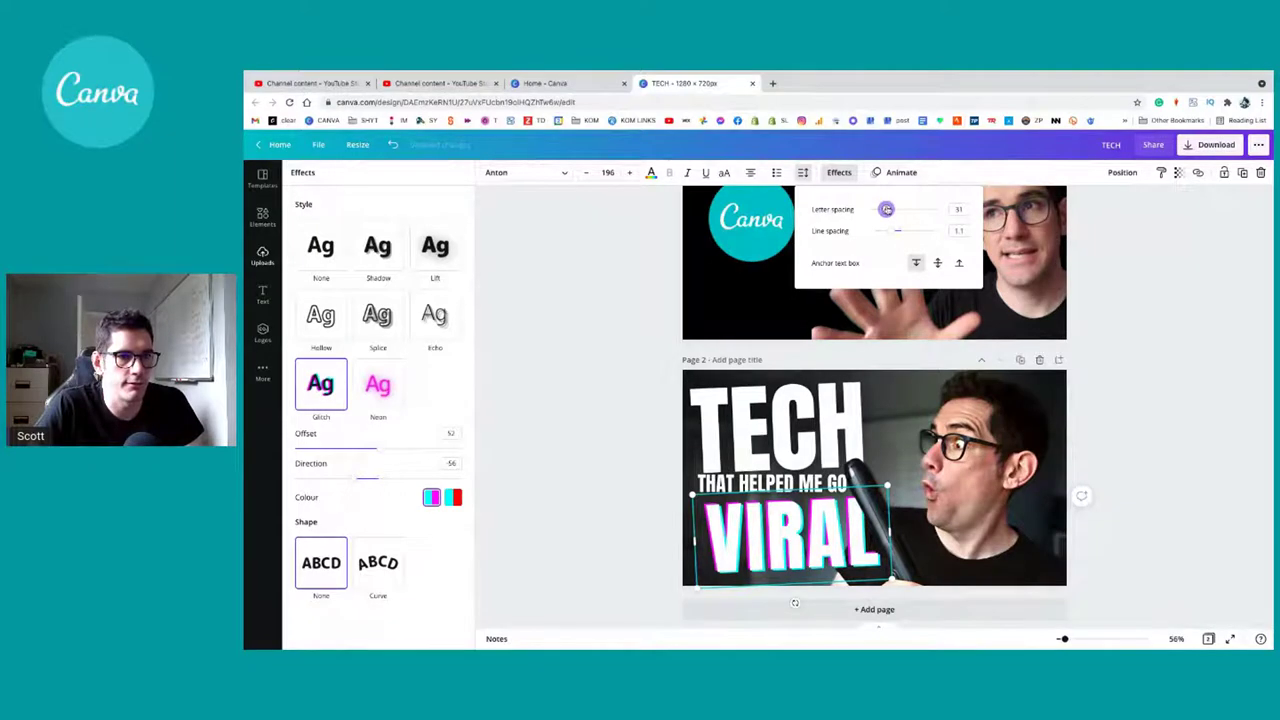
pyautogui.click(694, 499)
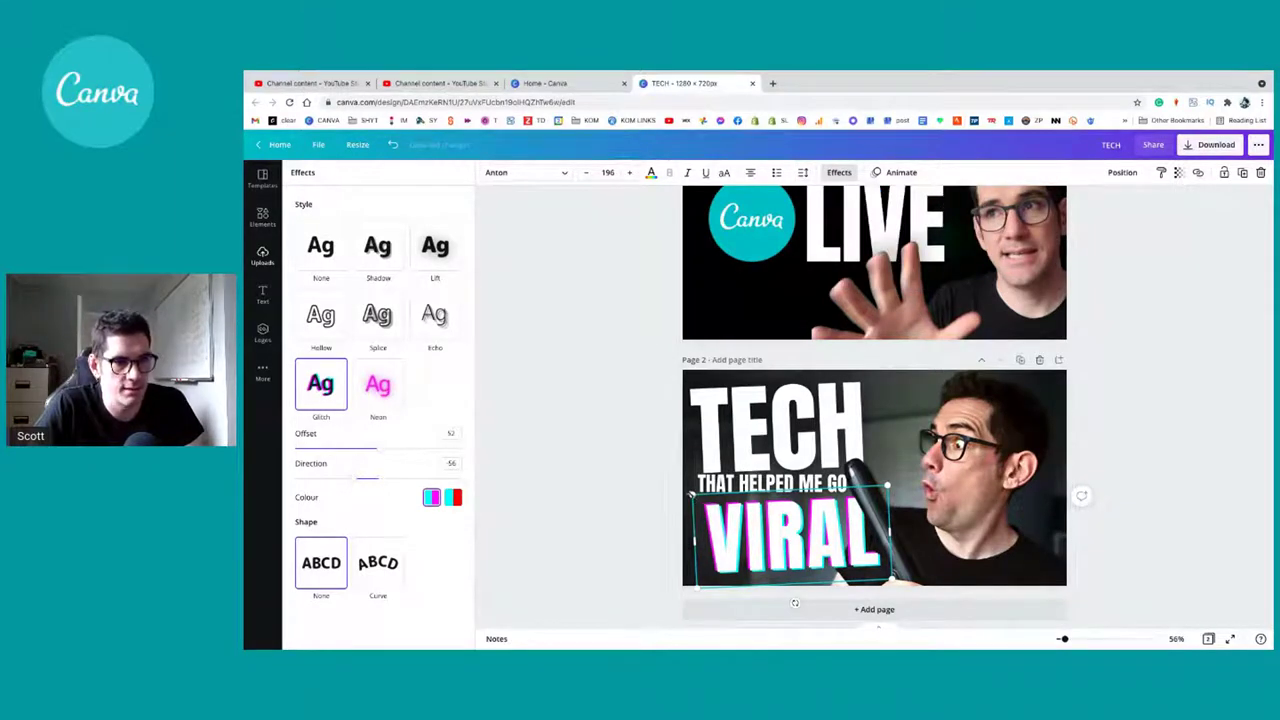
pyautogui.moveTo(692, 494); pyautogui.dragTo(683, 492)
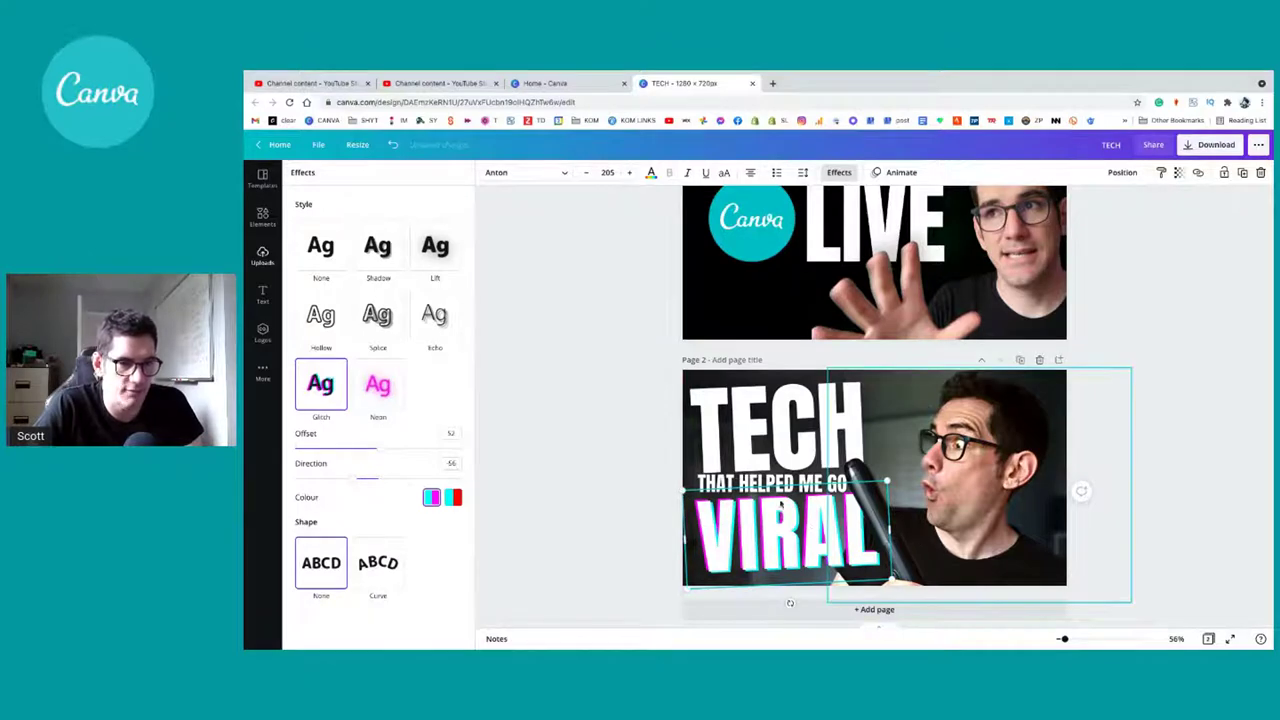
# Step: Tilt the THAT HELPED ME GO line slightly counterclockwise to match the other words, and nudge it between TECH and VIRAL
pyautogui.press('Escape')
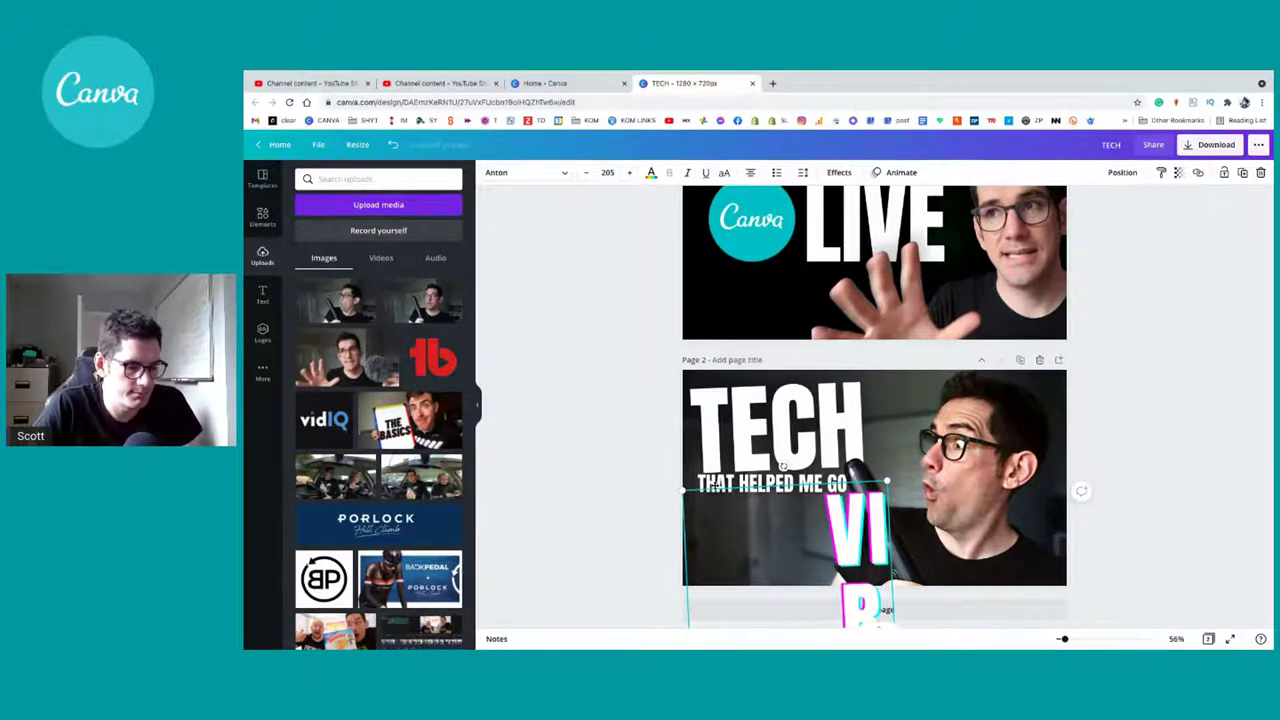
pyautogui.click(760, 428)
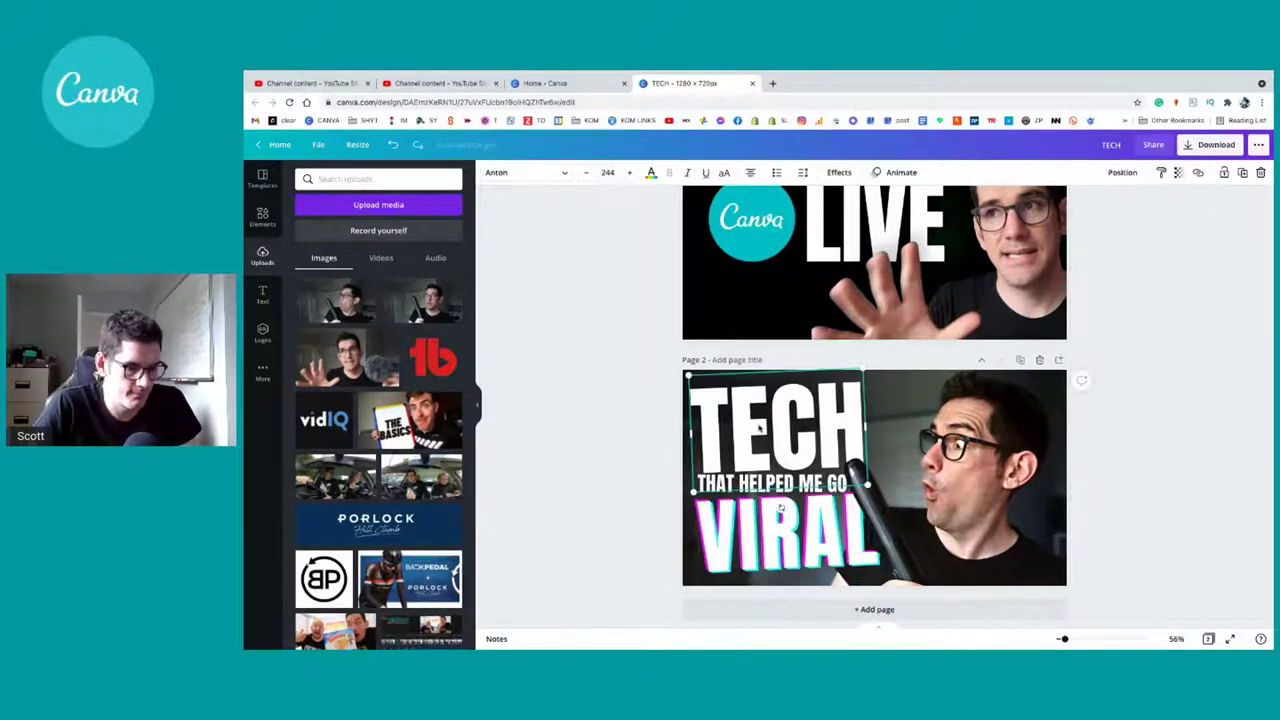
pyautogui.scroll(-1, 759, 426)
pyautogui.click(762, 505)
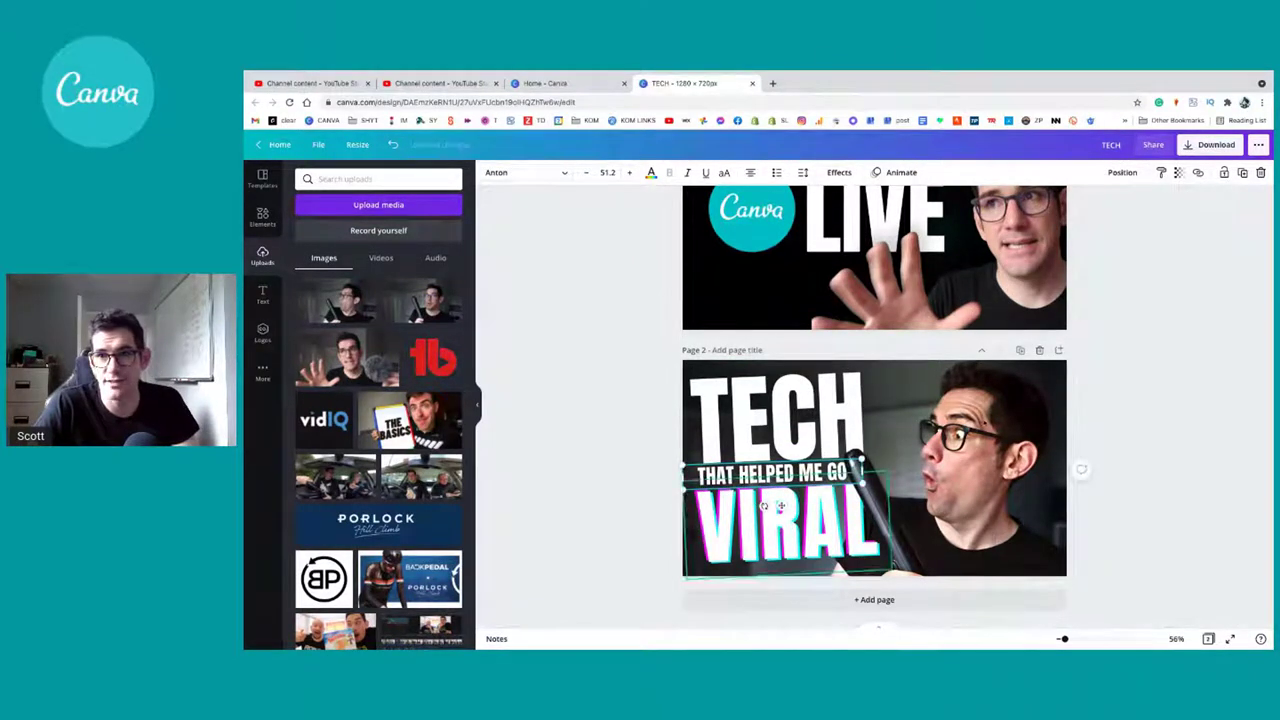
pyautogui.keyDown('shift'); pyautogui.click(762, 505); pyautogui.keyUp('shift')
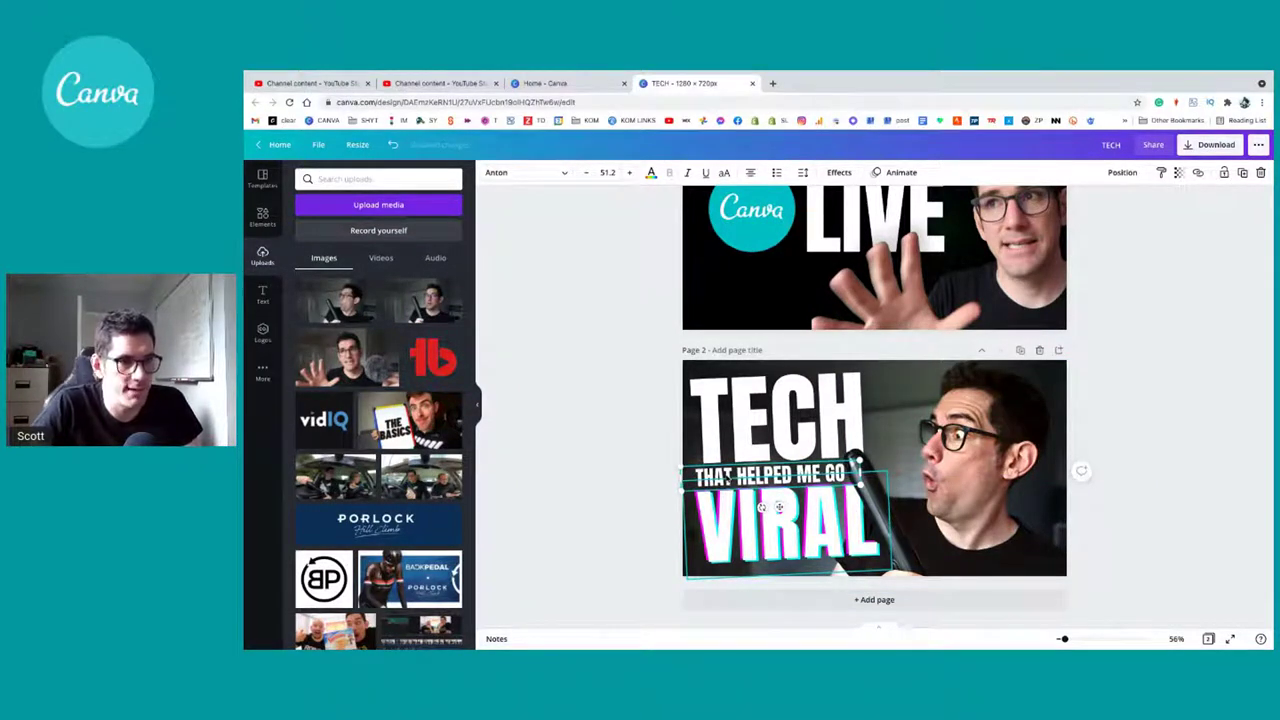
# Step: Enlarge TECH on page 2 to about size 249, extending it toward the page's upper-left corner
pyautogui.click(706, 414)
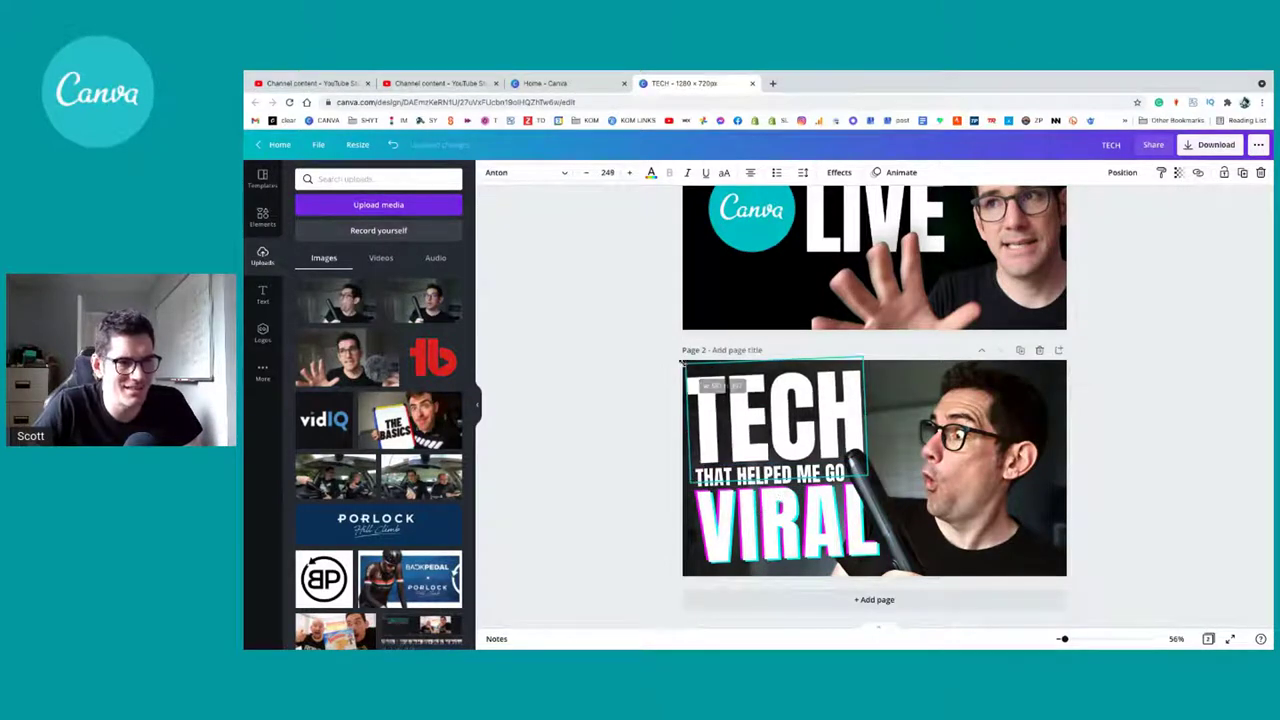
pyautogui.click(651, 430)
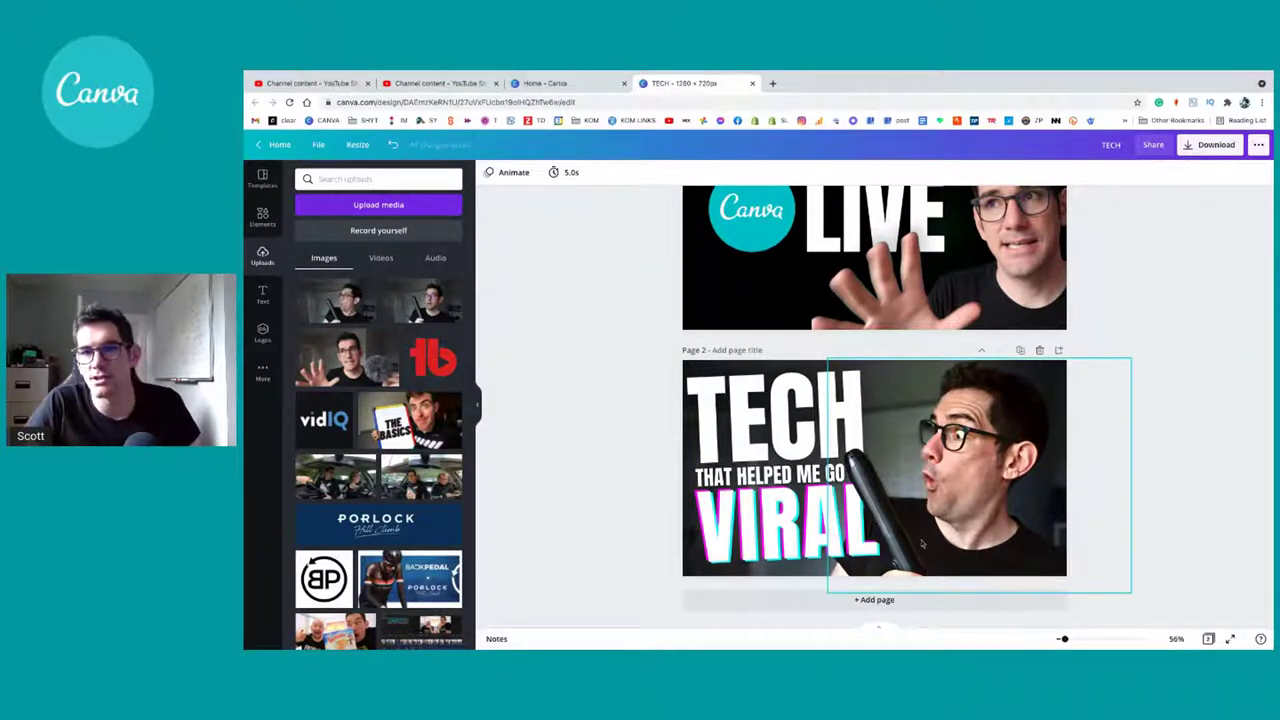
pyautogui.moveTo(1064, 640); pyautogui.dragTo(1061, 638)
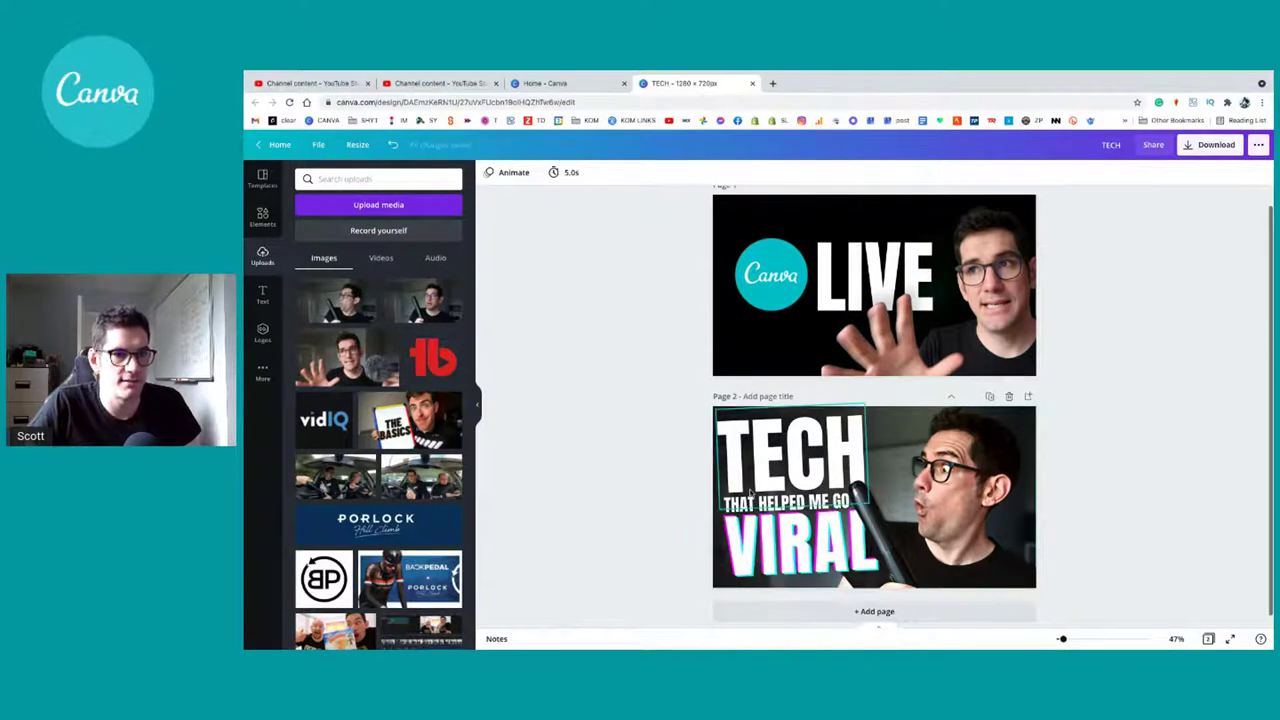
pyautogui.click(745, 545)
pyautogui.click(790, 503)
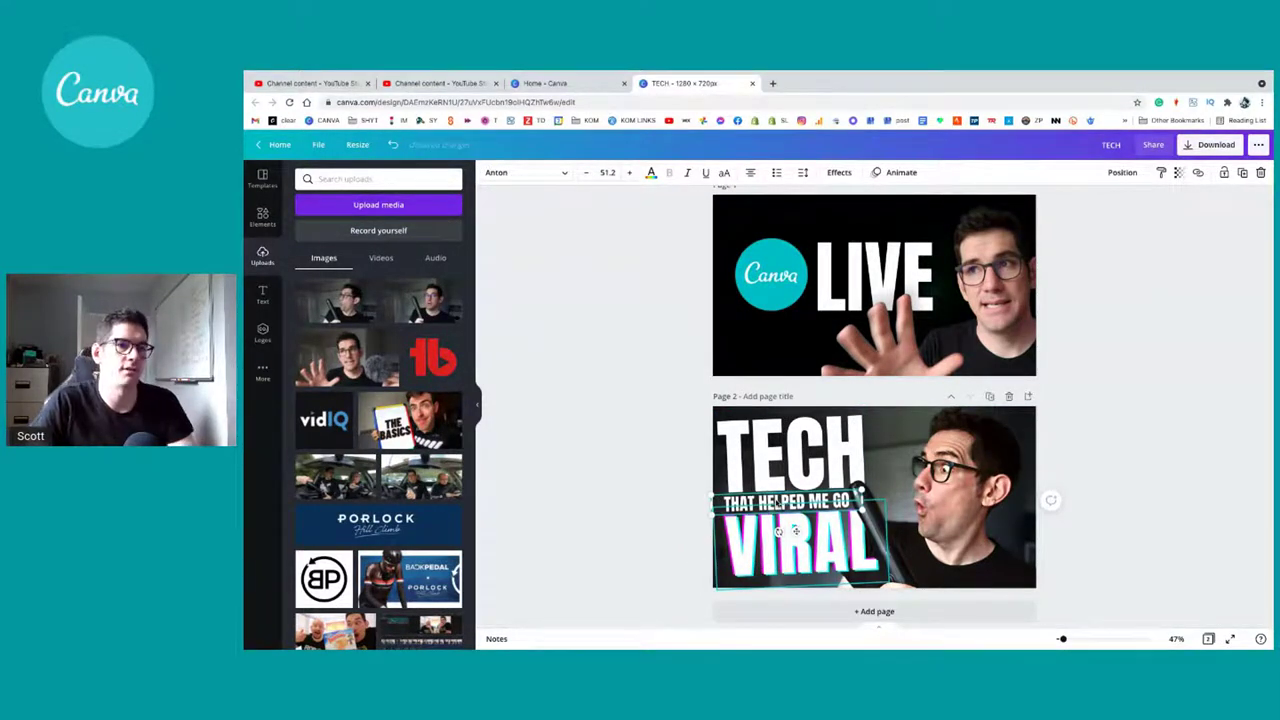
pyautogui.click(688, 510)
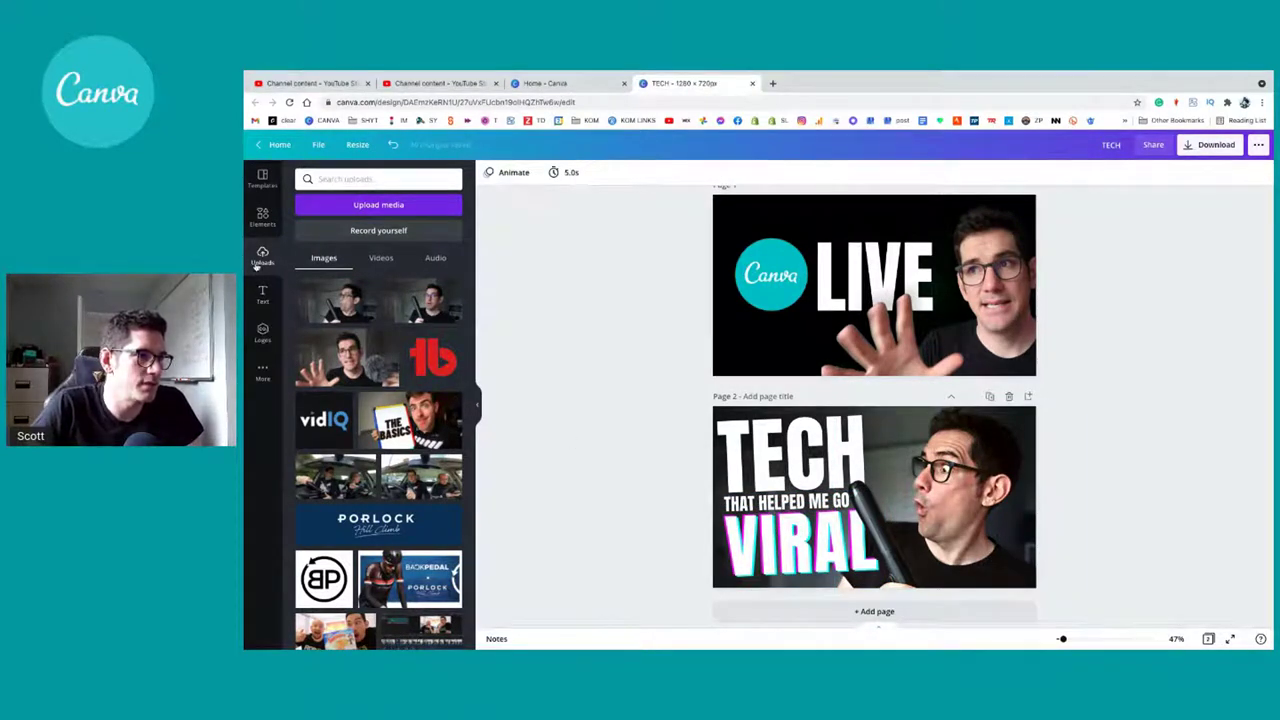
# Step: Search the elements library for tiktok
pyautogui.click(262, 216)
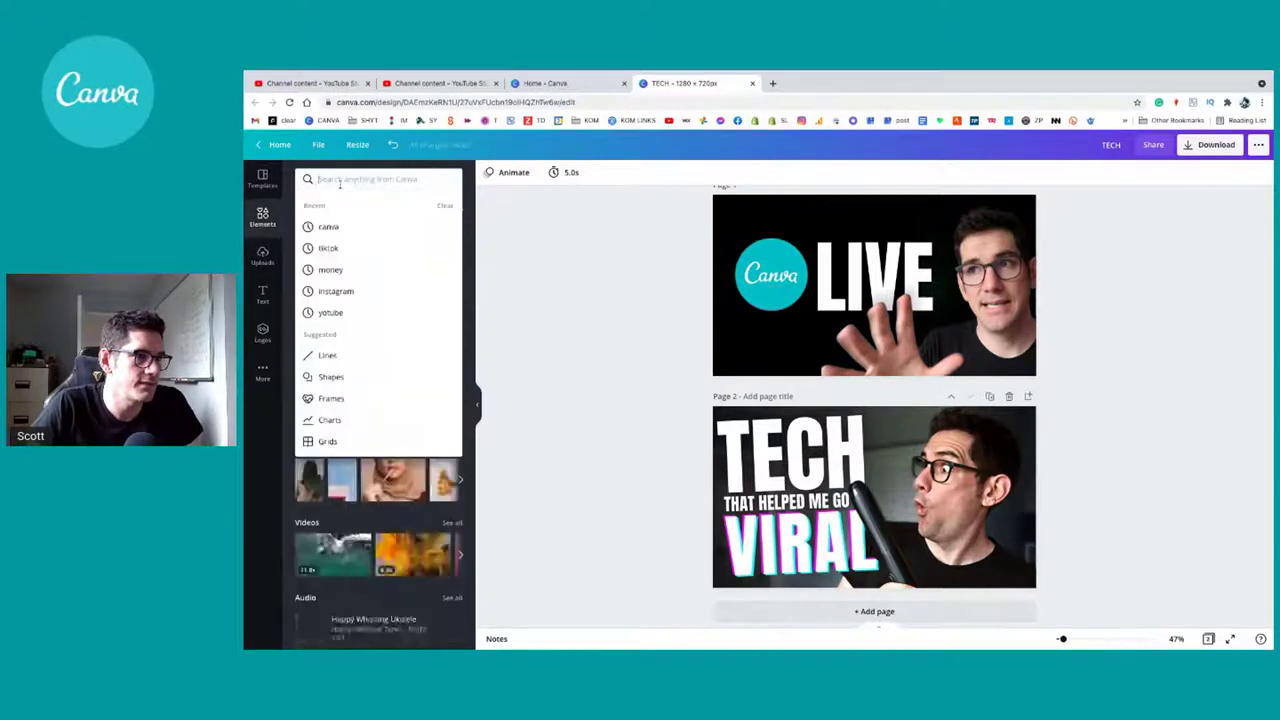
pyautogui.click(328, 248)
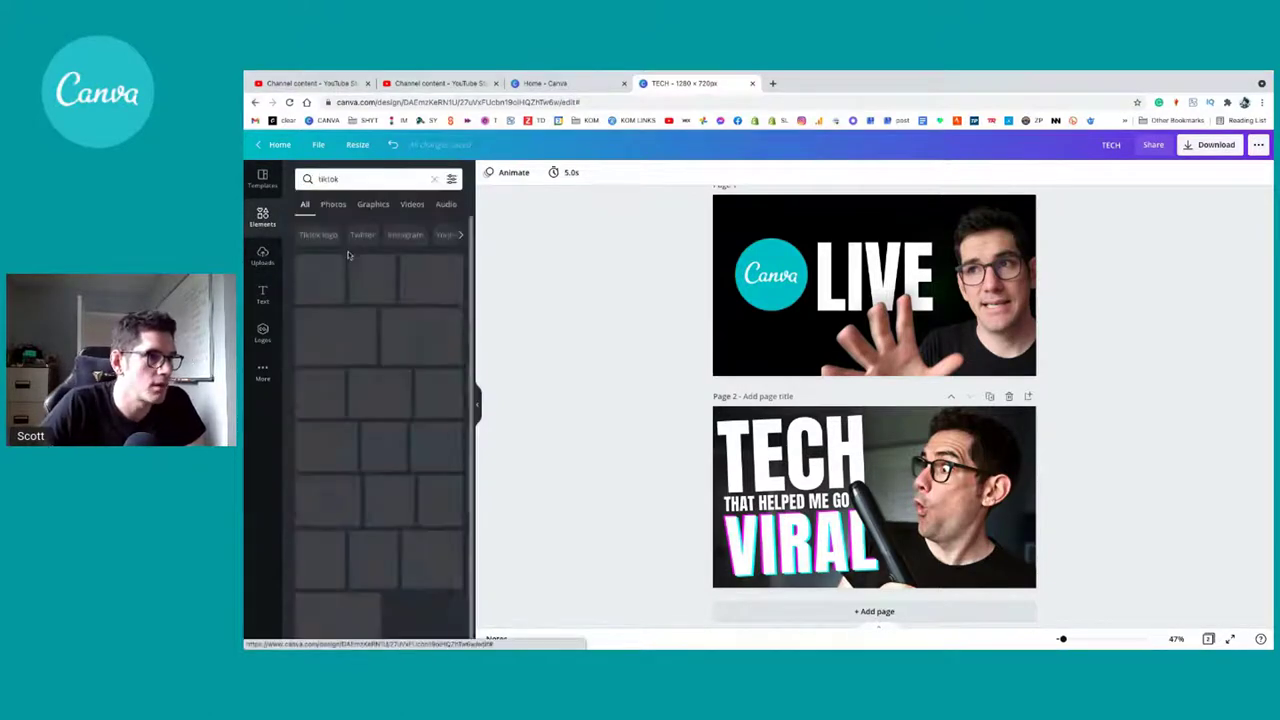
# Step: Place the tilted TikTok logo on page 2 between the word TECH and the man's face
pyautogui.moveTo(379, 282); pyautogui.dragTo(888, 456)
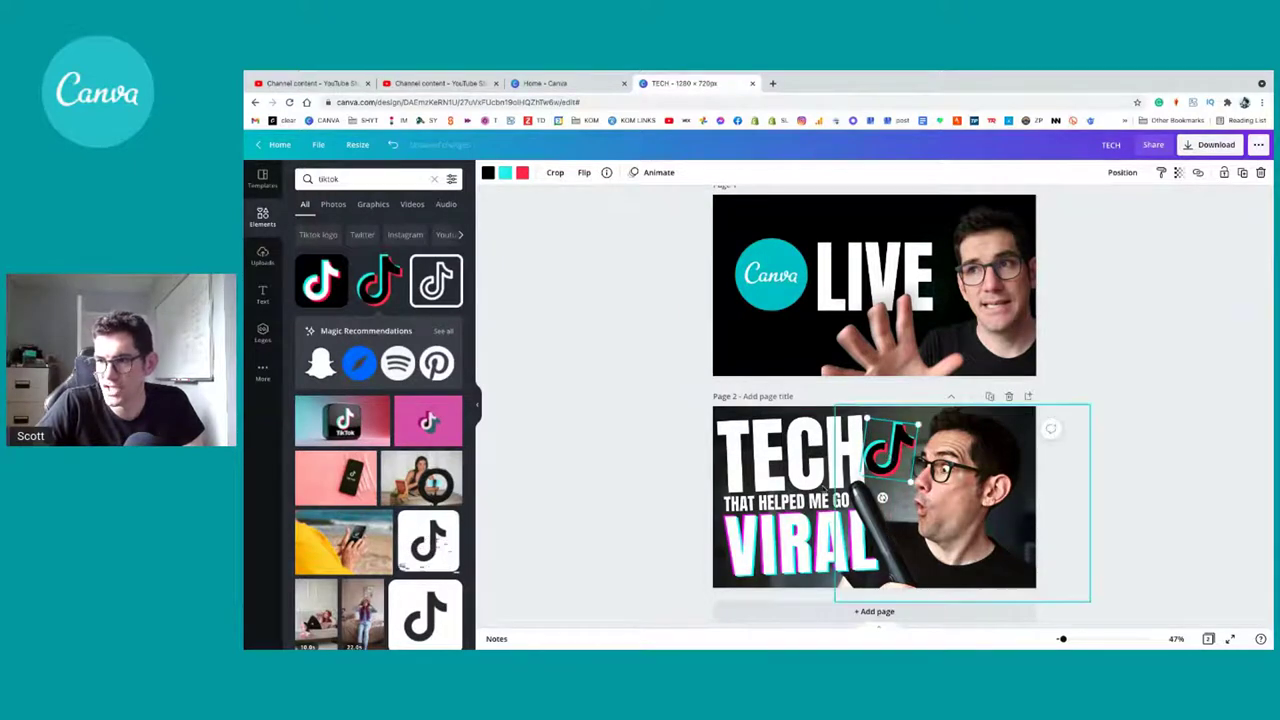
pyautogui.click(581, 520)
# Step: Switch the VIRAL text's glitch effect to the cyan and red colours, with offset 66 and direction 122
pyautogui.click(790, 540)
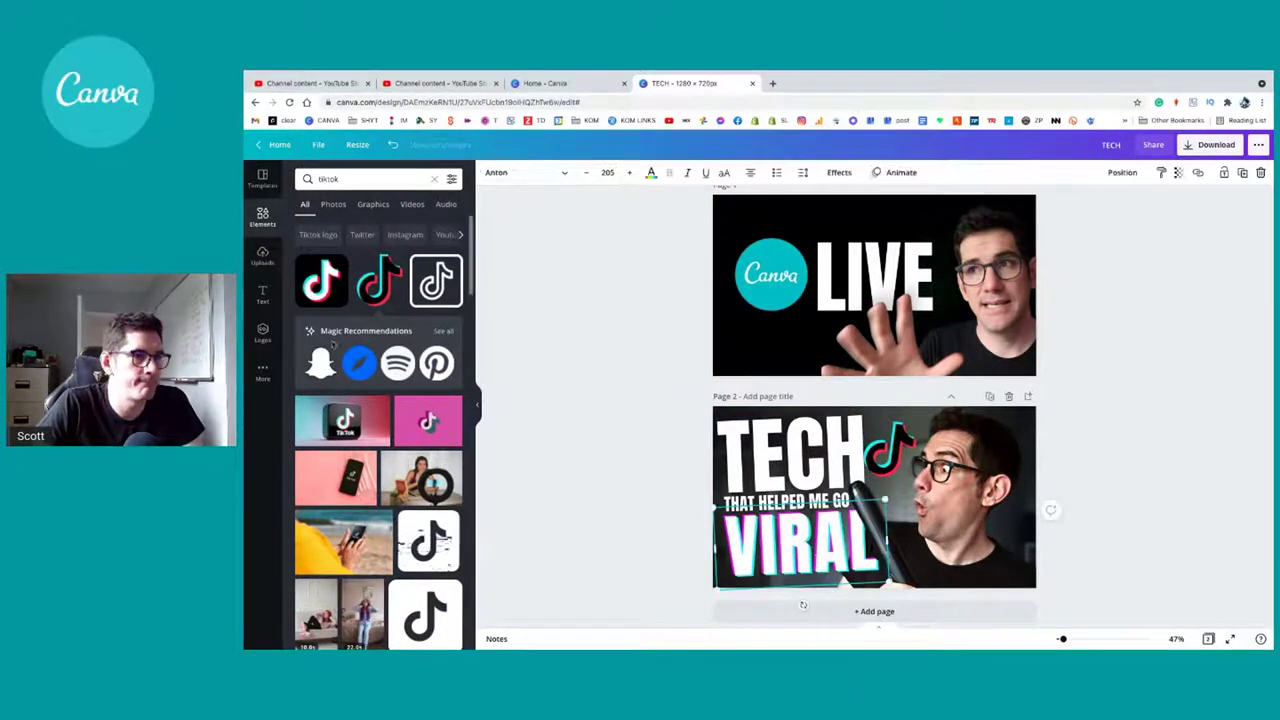
pyautogui.click(839, 172)
pyautogui.click(452, 500)
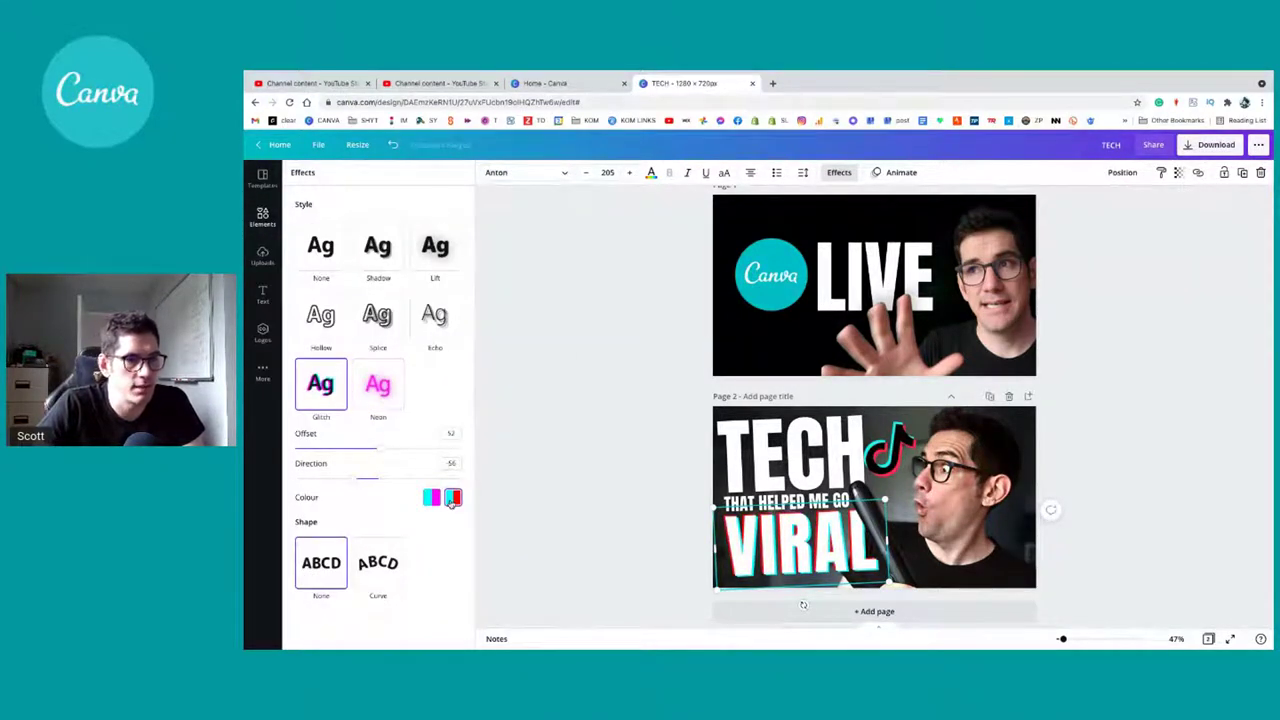
pyautogui.moveTo(360, 481); pyautogui.dragTo(405, 449)
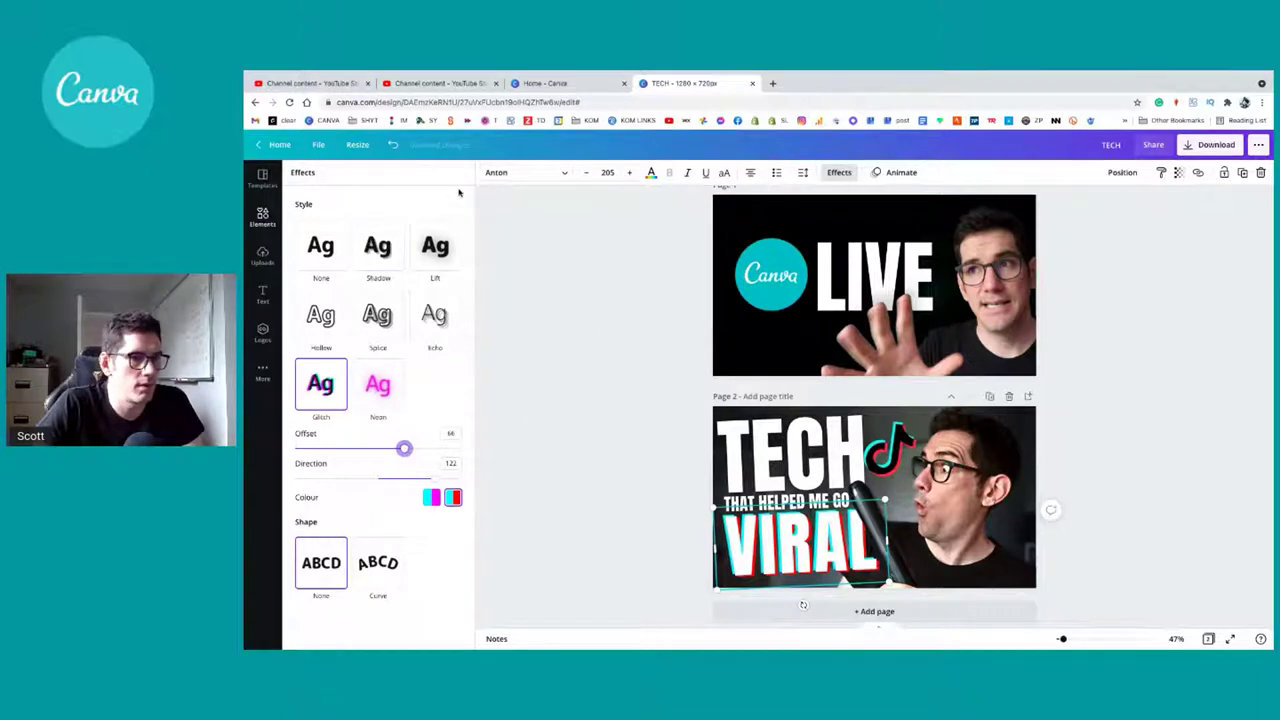
# Step: Try black as the text colour of the word VIRAL, and revert it to white
pyautogui.click(649, 176)
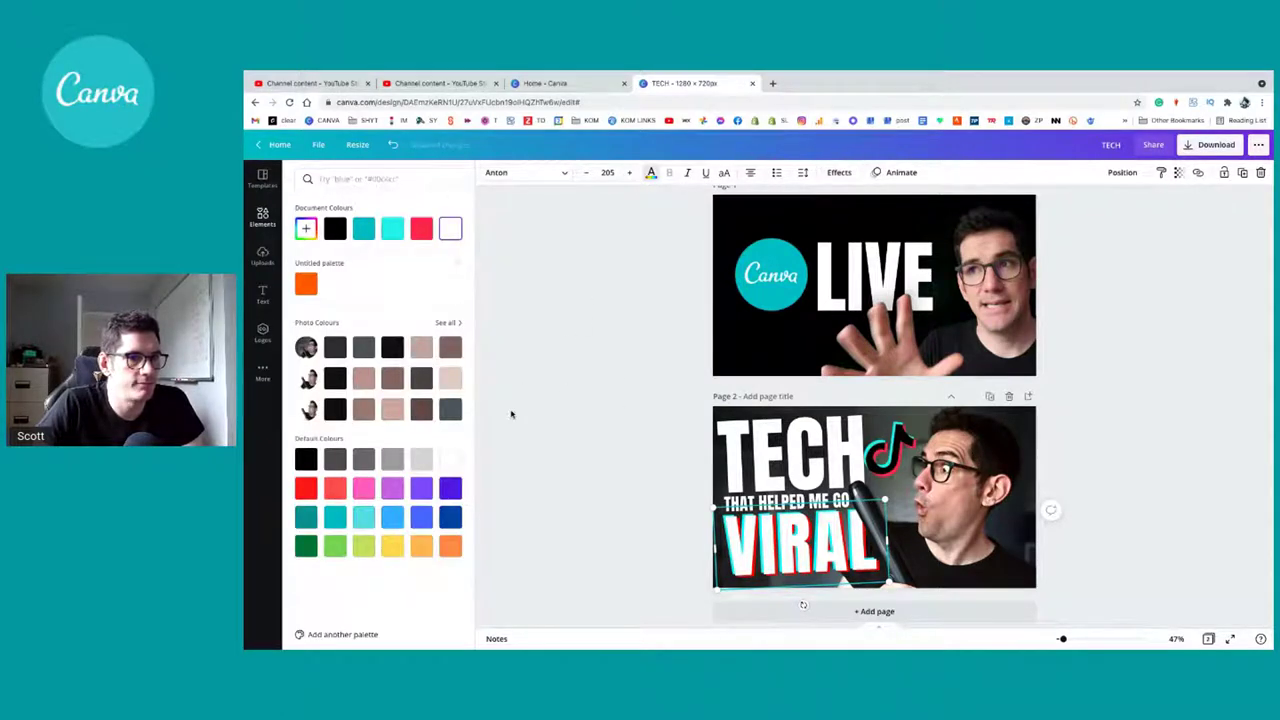
pyautogui.click(335, 409)
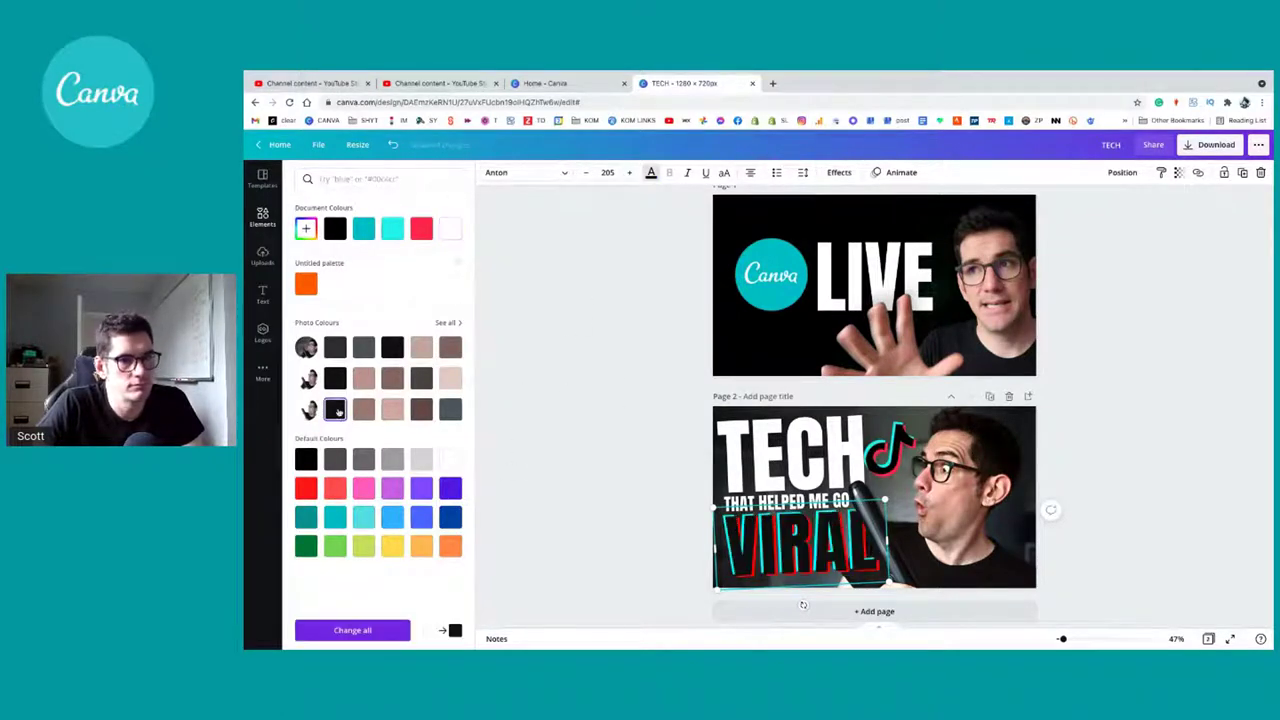
pyautogui.press('Escape')
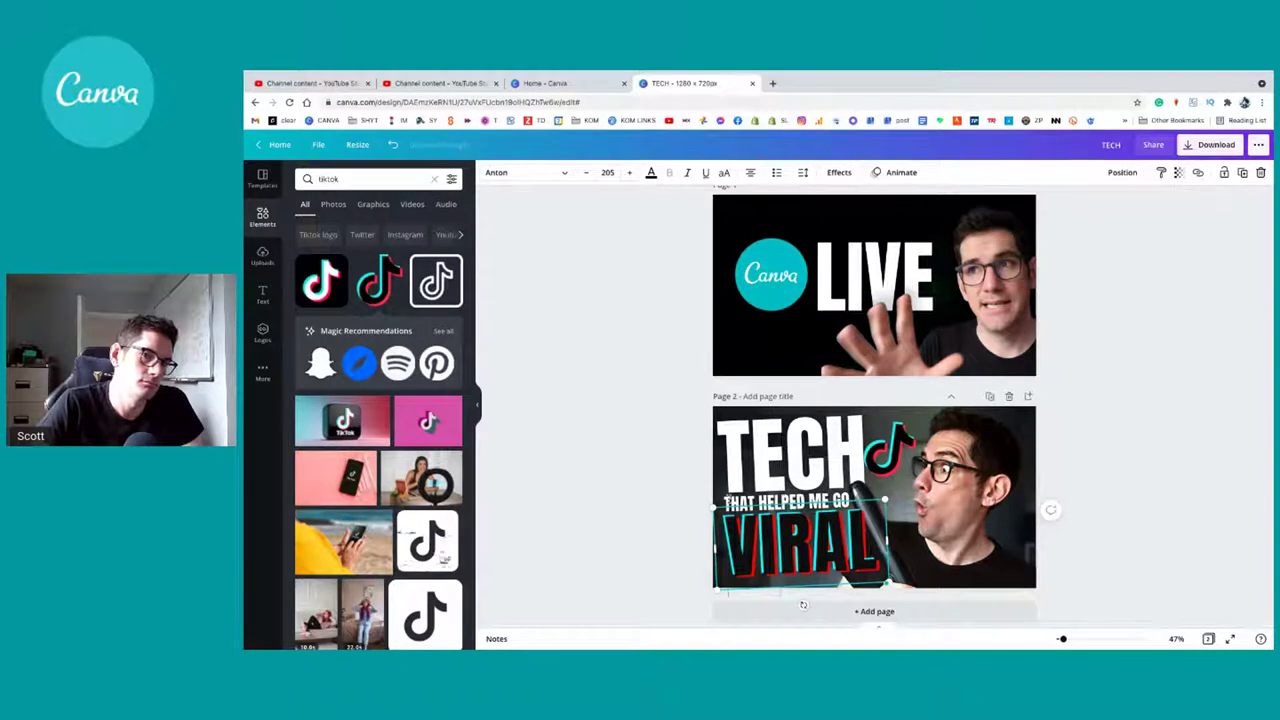
pyautogui.click(1152, 537)
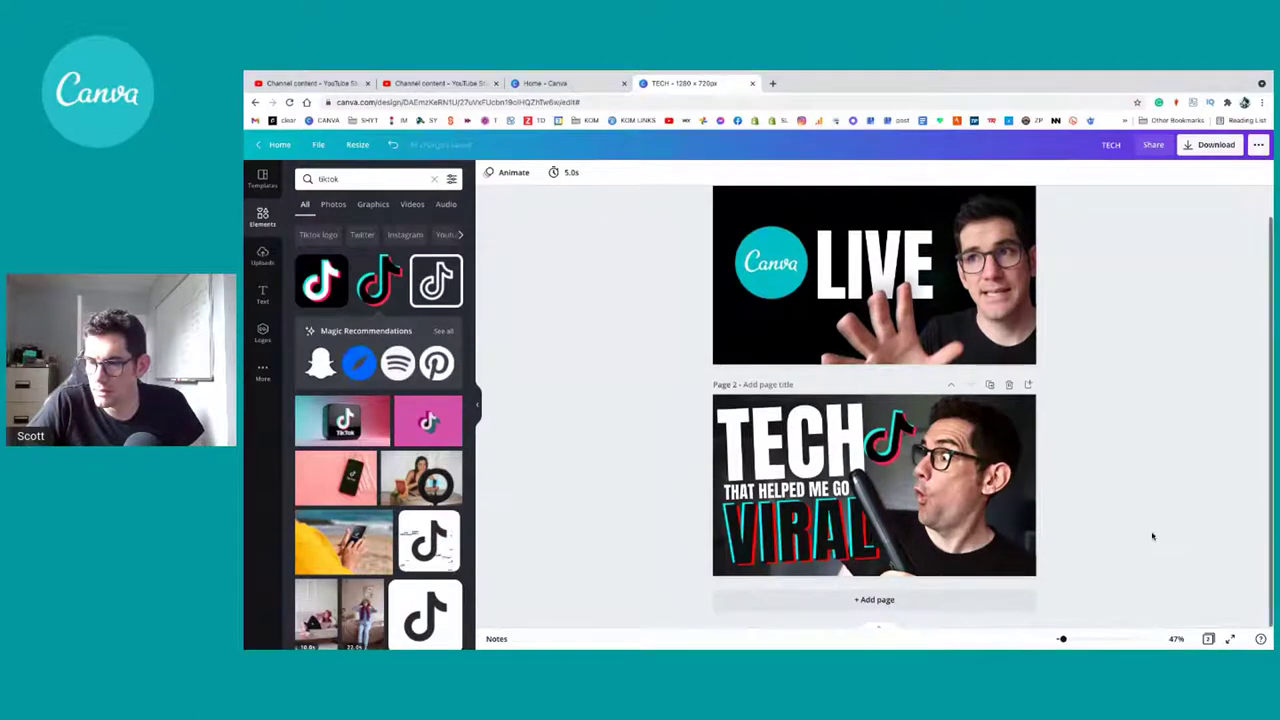
pyautogui.click(878, 513)
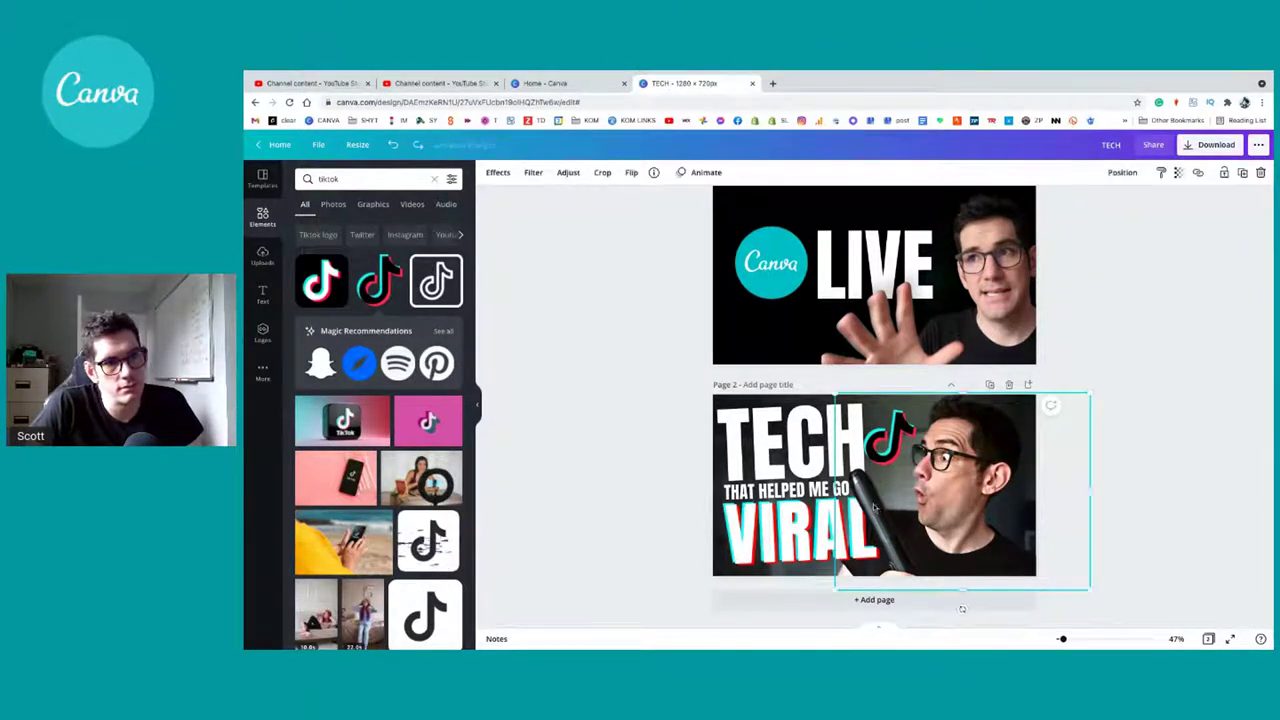
# Step: Nudge the TikTok logo slightly downward and delete it from page 2
pyautogui.moveTo(900, 455)
pyautogui.mouseDown()
pyautogui.moveTo(885, 522)
pyautogui.moveTo(925, 565)
pyautogui.moveTo(907, 558)
pyautogui.moveTo(876, 493)
pyautogui.moveTo(894, 459)
pyautogui.mouseUp()
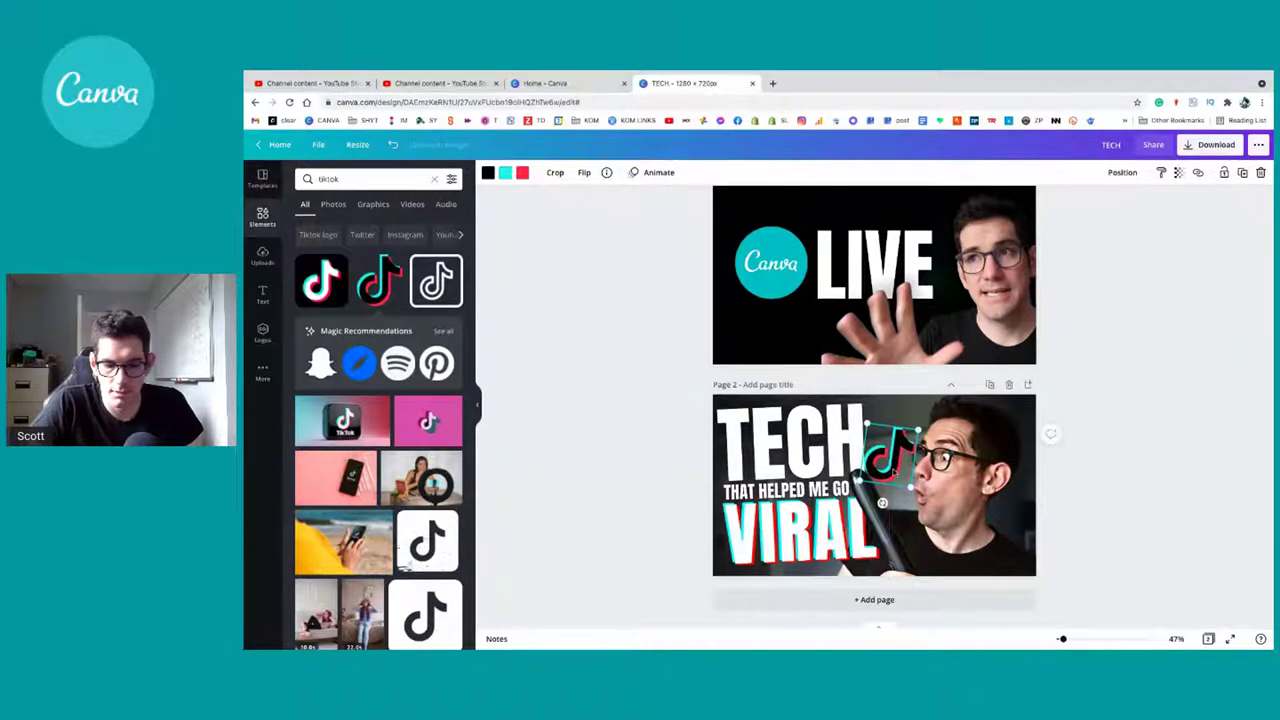
pyautogui.press('Delete')
pyautogui.click(886, 540)
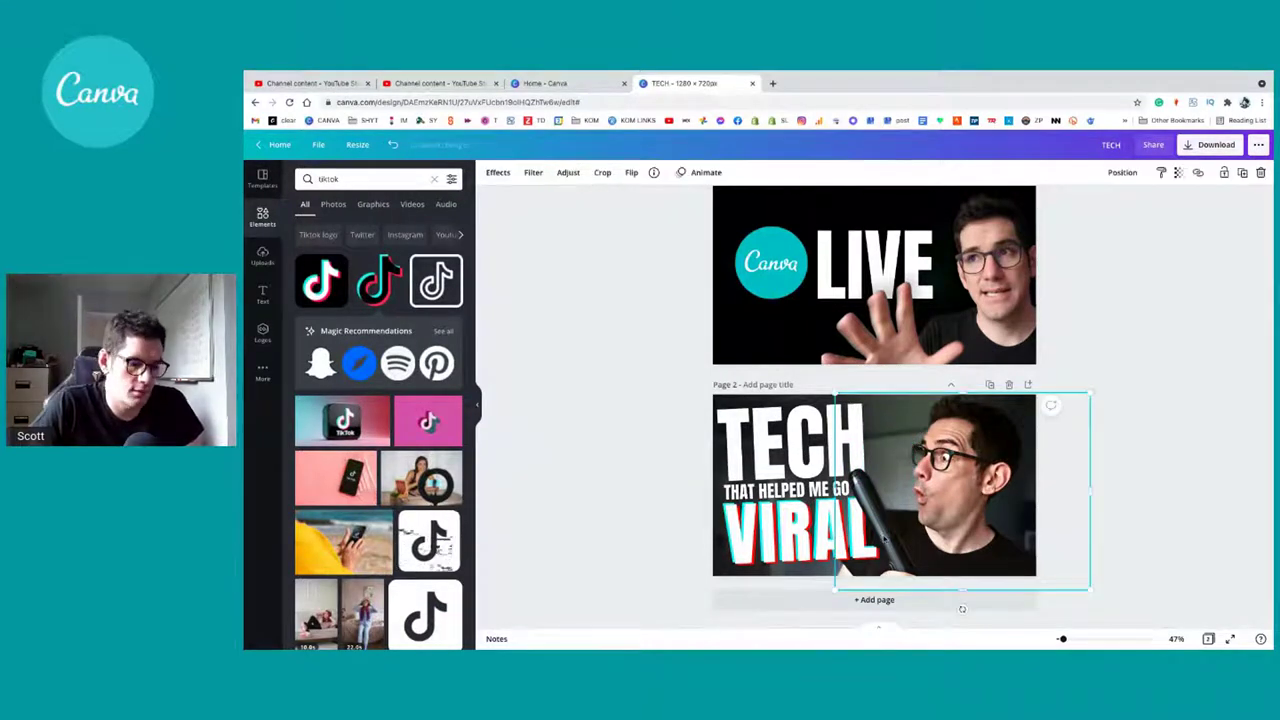
# Step: Undo back to VIRAL's cyan and magenta glitch colours, and delete the restored TikTok logo
pyautogui.hotkey('ctrl', 'z')
pyautogui.hotkey('ctrl', 'z')
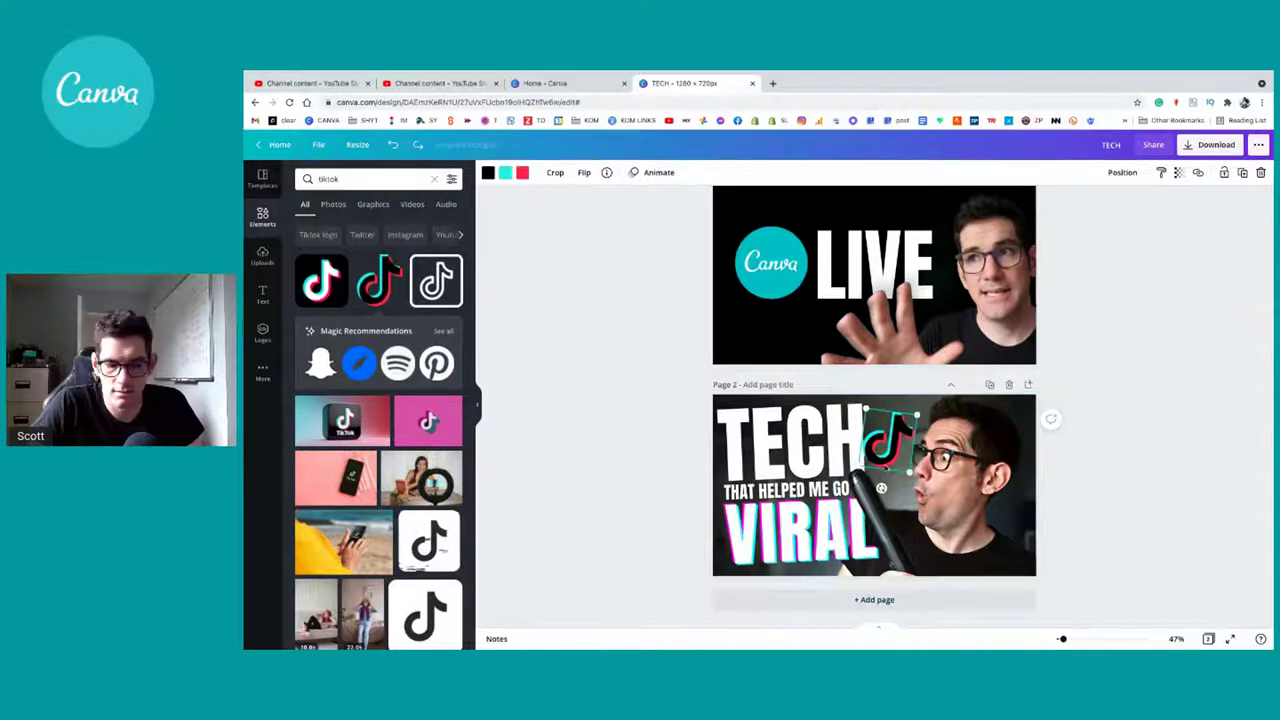
pyautogui.press('Delete')
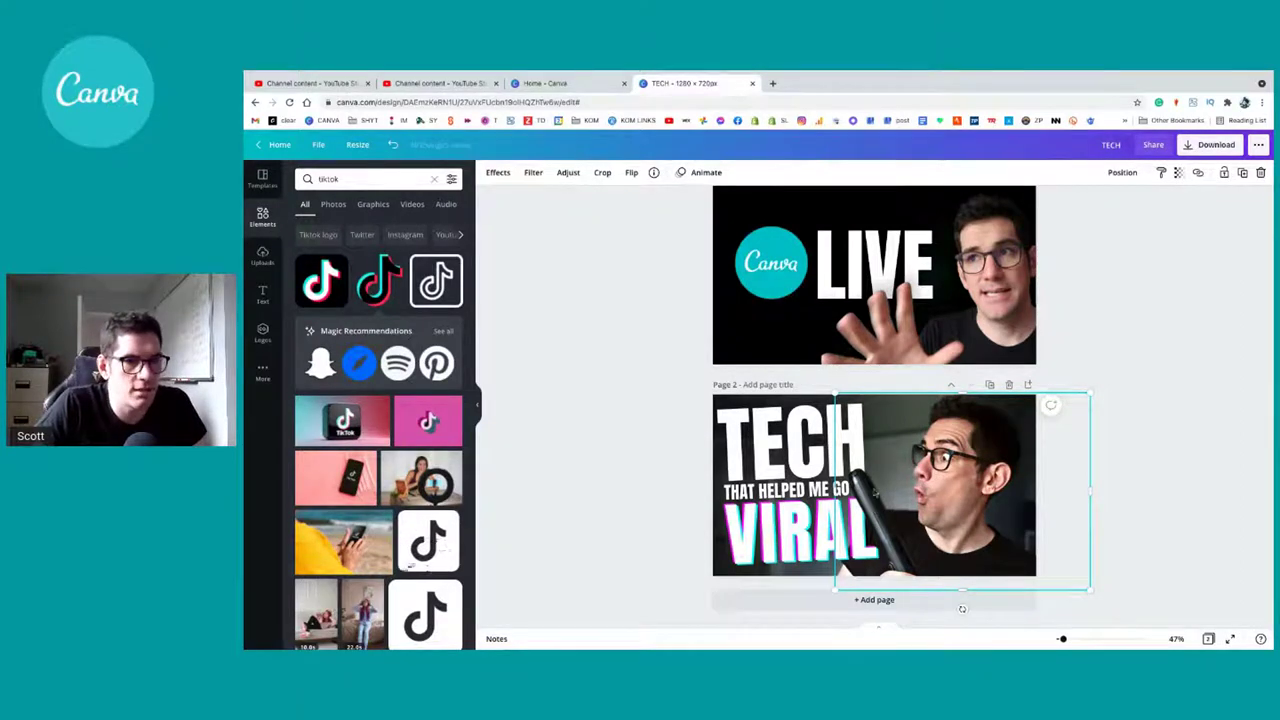
# Step: Add a Glow shadow effect to the man's cut-out photo on page 2, and enlarge and reposition the photo to cover the original figure
pyautogui.click(498, 172)
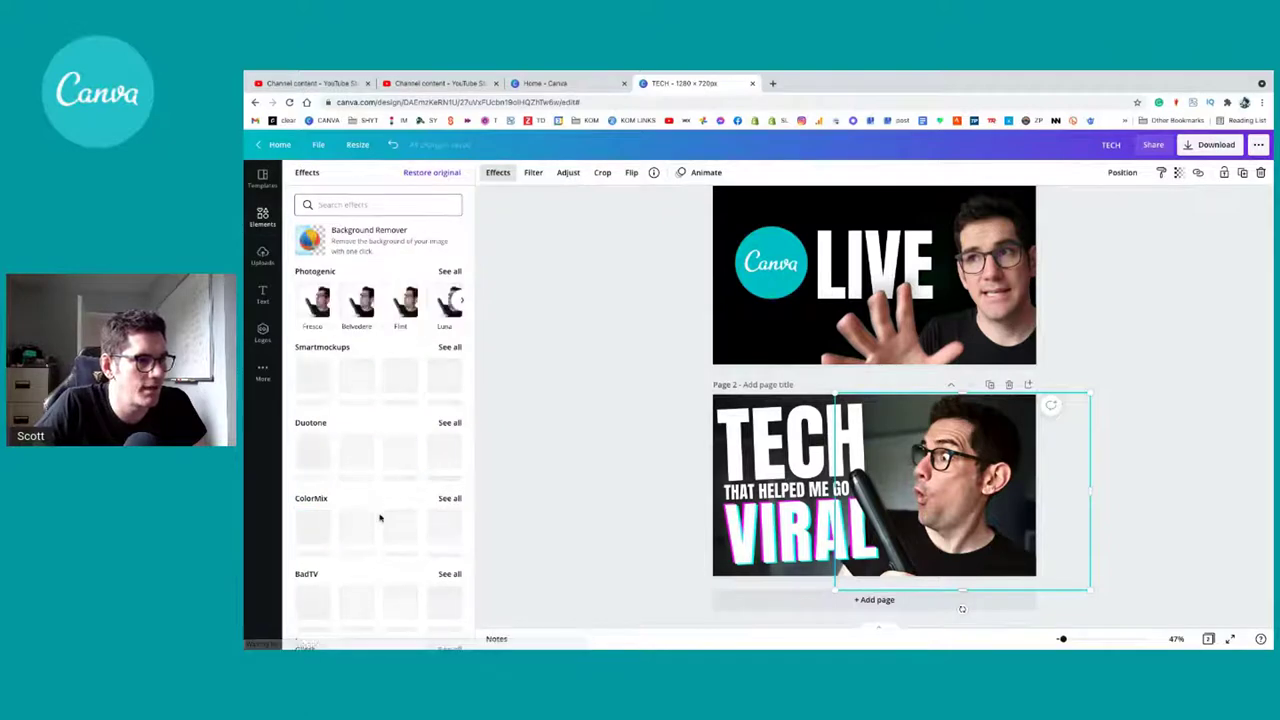
pyautogui.scroll(-5, 380, 517)
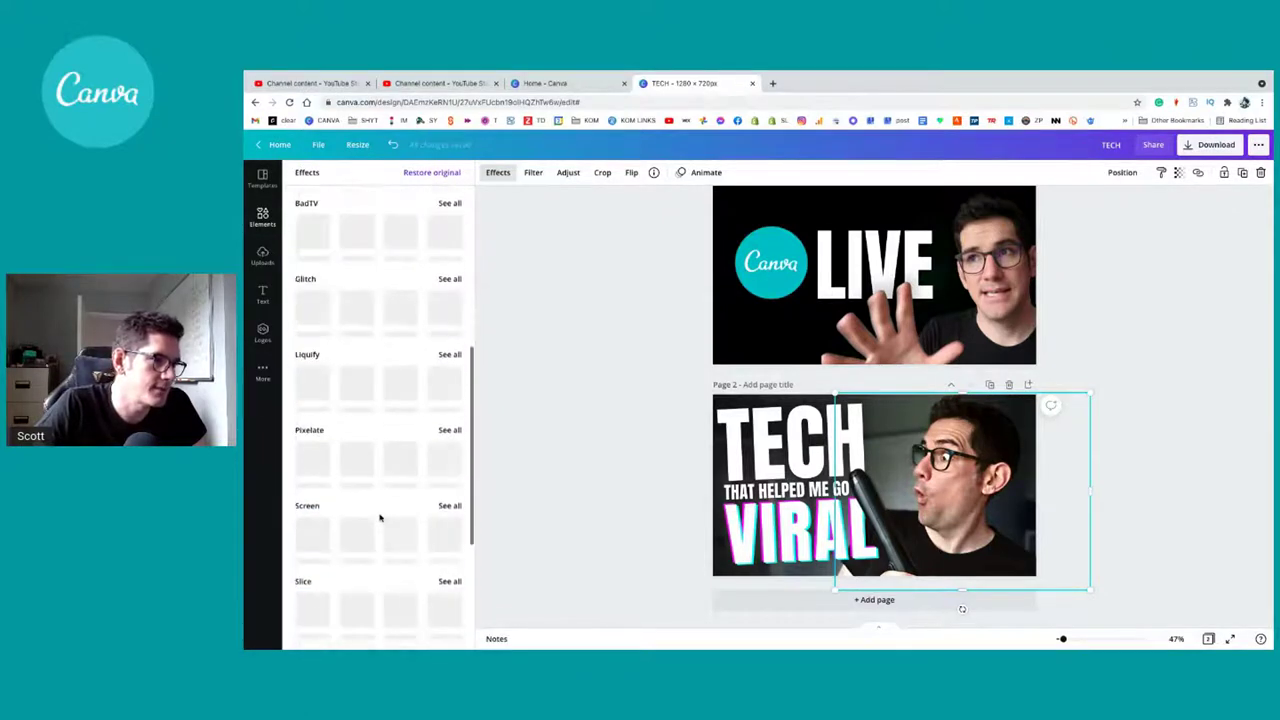
pyautogui.scroll(-3, 330, 525)
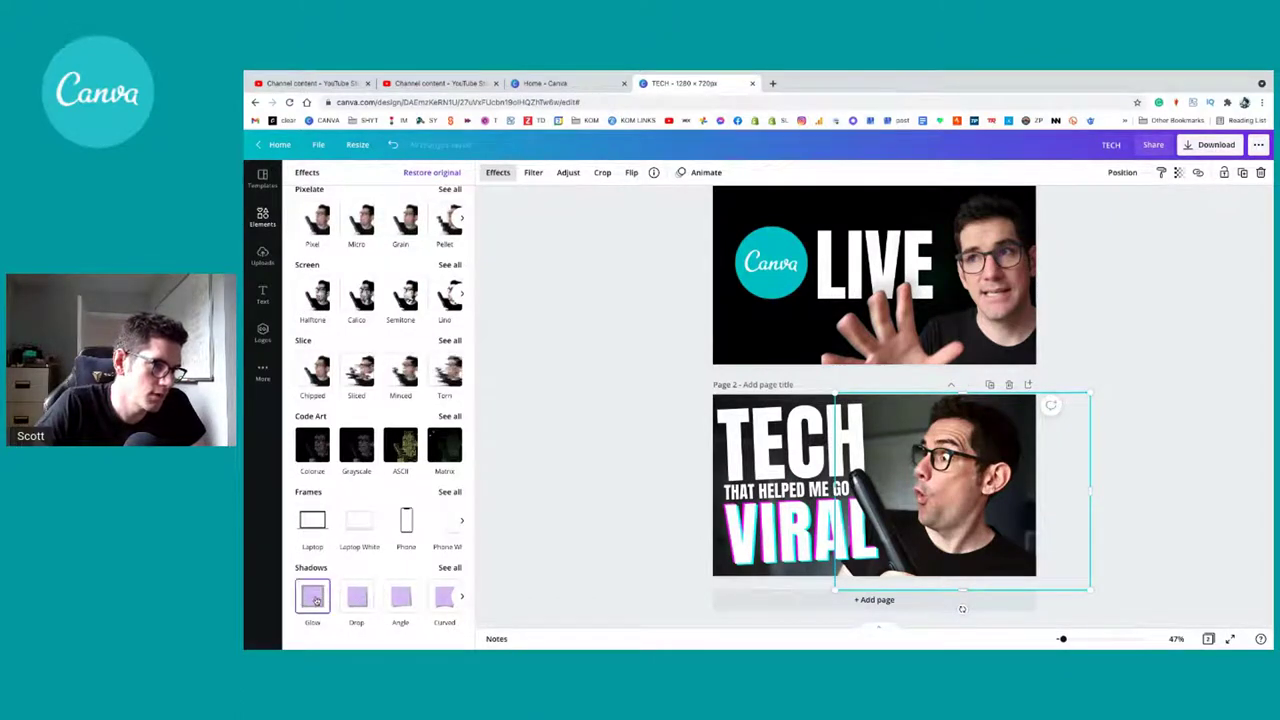
pyautogui.click(313, 597)
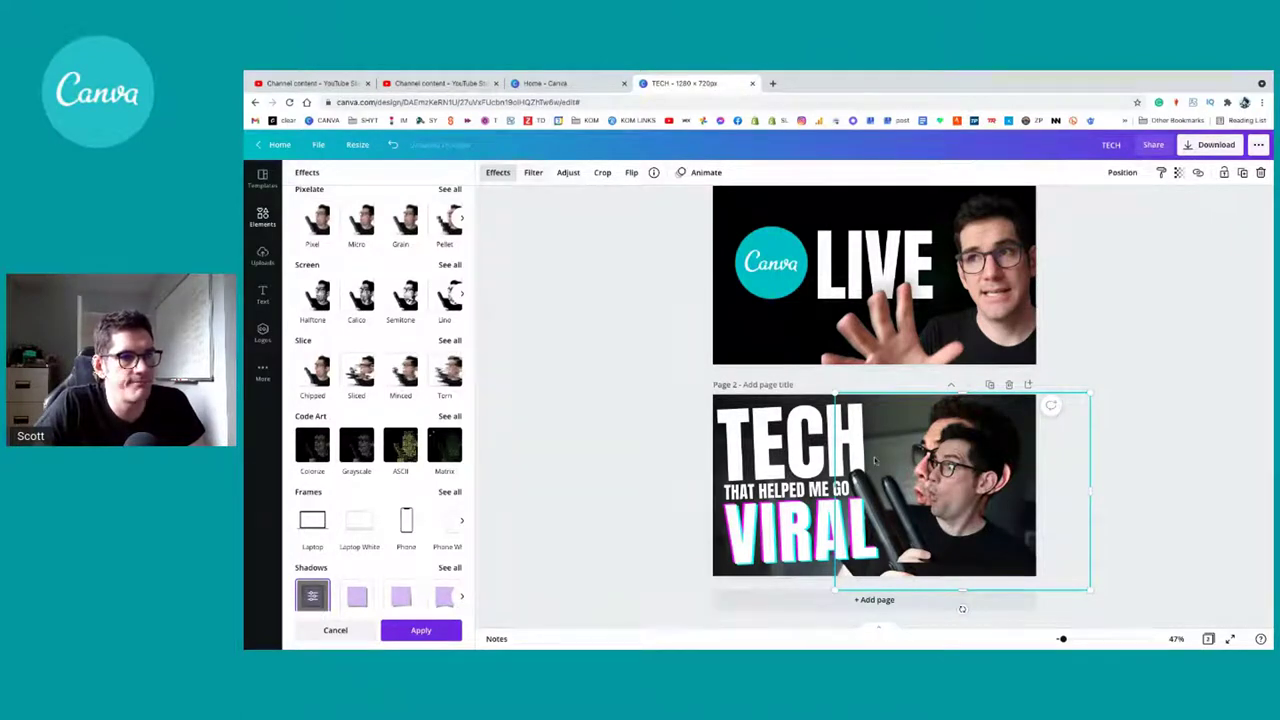
pyautogui.moveTo(785, 605); pyautogui.dragTo(740, 631)
pyautogui.moveTo(960, 480); pyautogui.dragTo(973, 485)
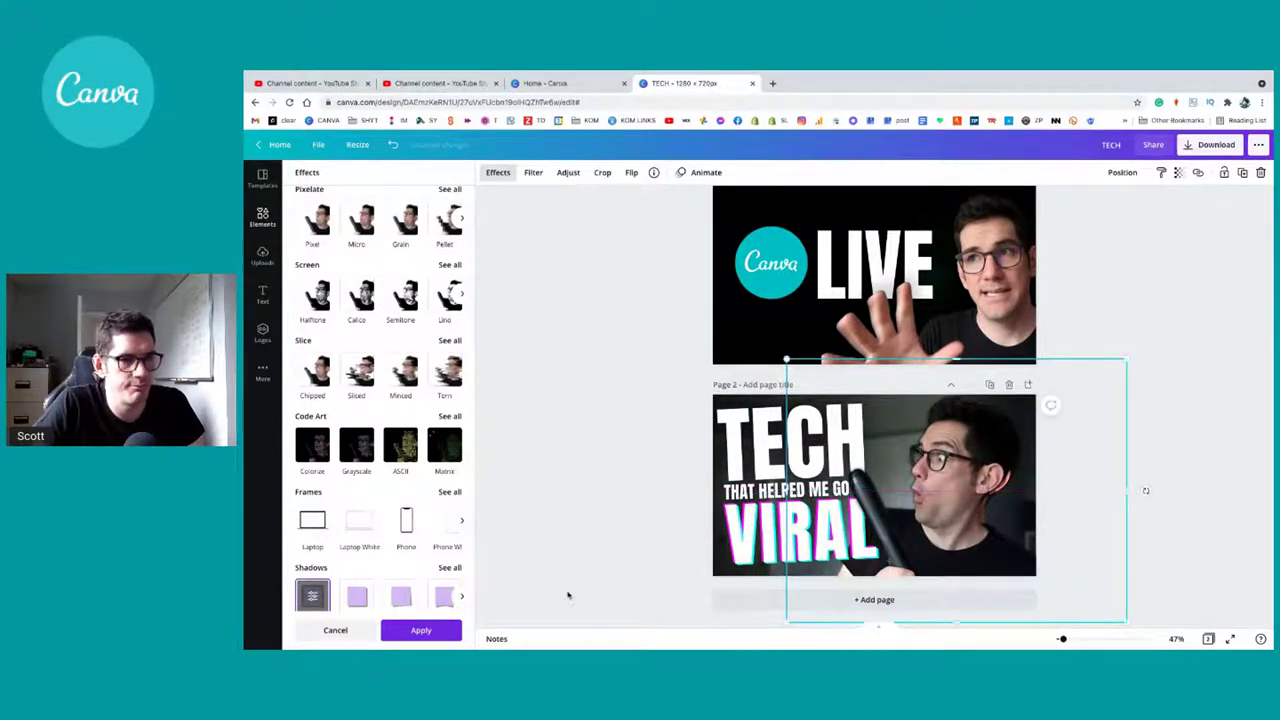
# Step: Open the Glow shadow's settings and set its blur to 9 and size to 9
pyautogui.click(312, 597)
pyautogui.moveTo(343, 289); pyautogui.dragTo(370, 289)
pyautogui.moveTo(315, 229)
pyautogui.mouseDown()
pyautogui.moveTo(349, 229)
pyautogui.moveTo(333, 229)
pyautogui.mouseUp()
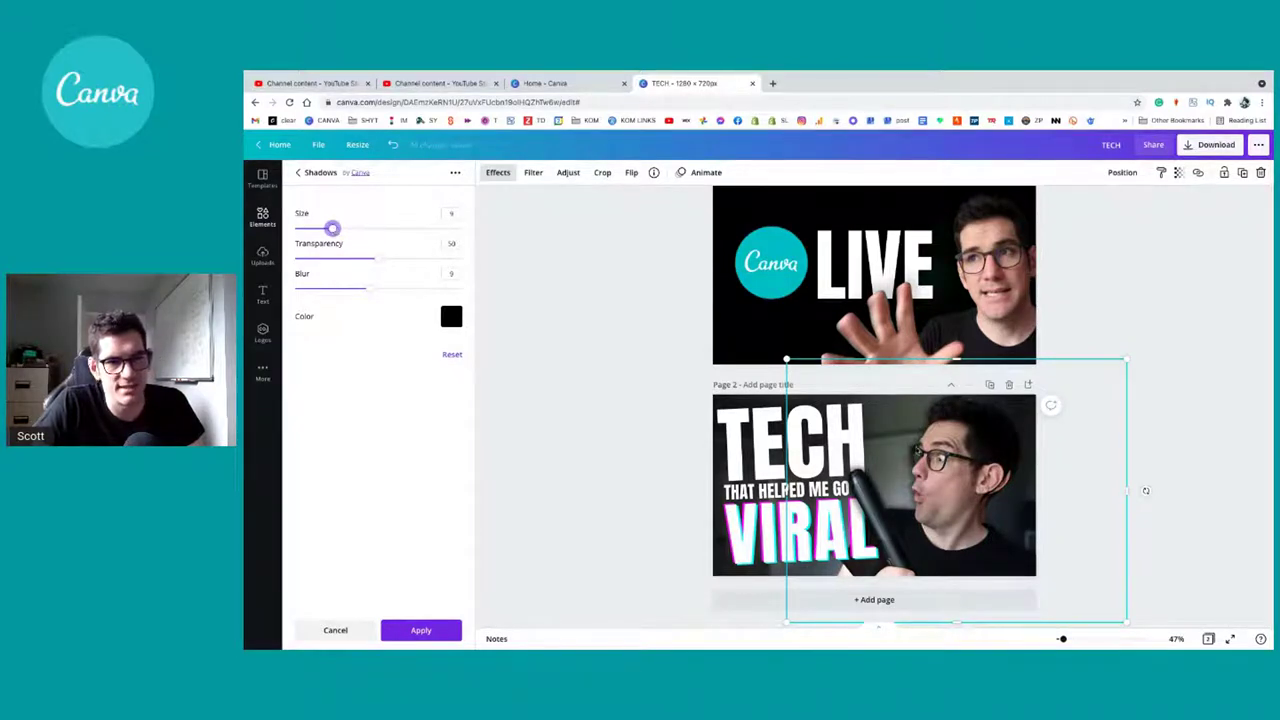
# Step: Try orange, red and cyan as the glow colour around the man, and settle on pink
pyautogui.click(451, 316)
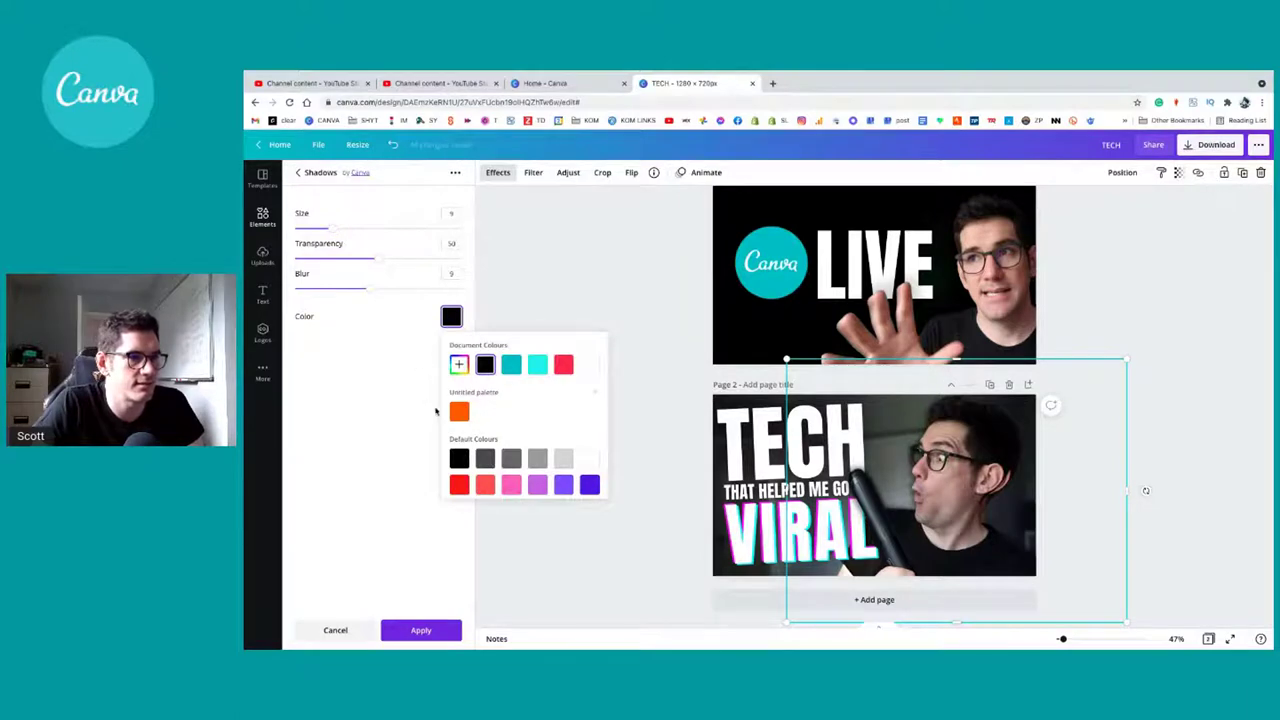
pyautogui.click(458, 413)
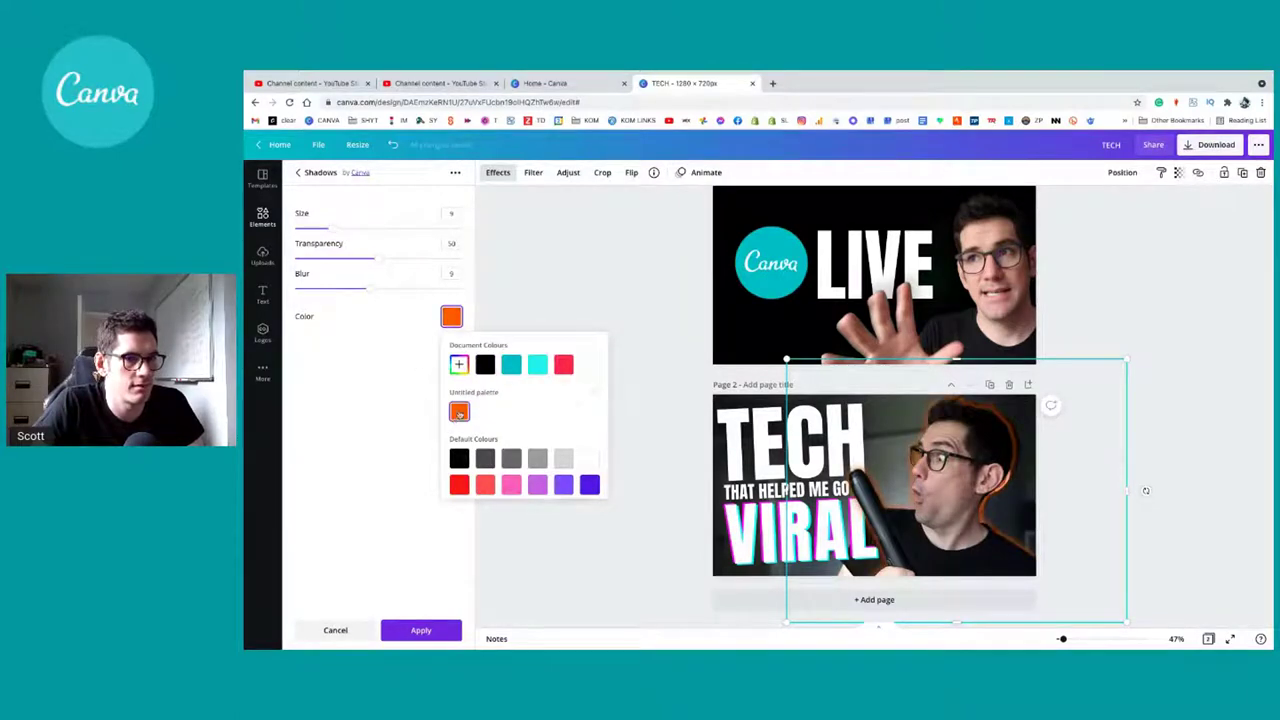
pyautogui.click(563, 364)
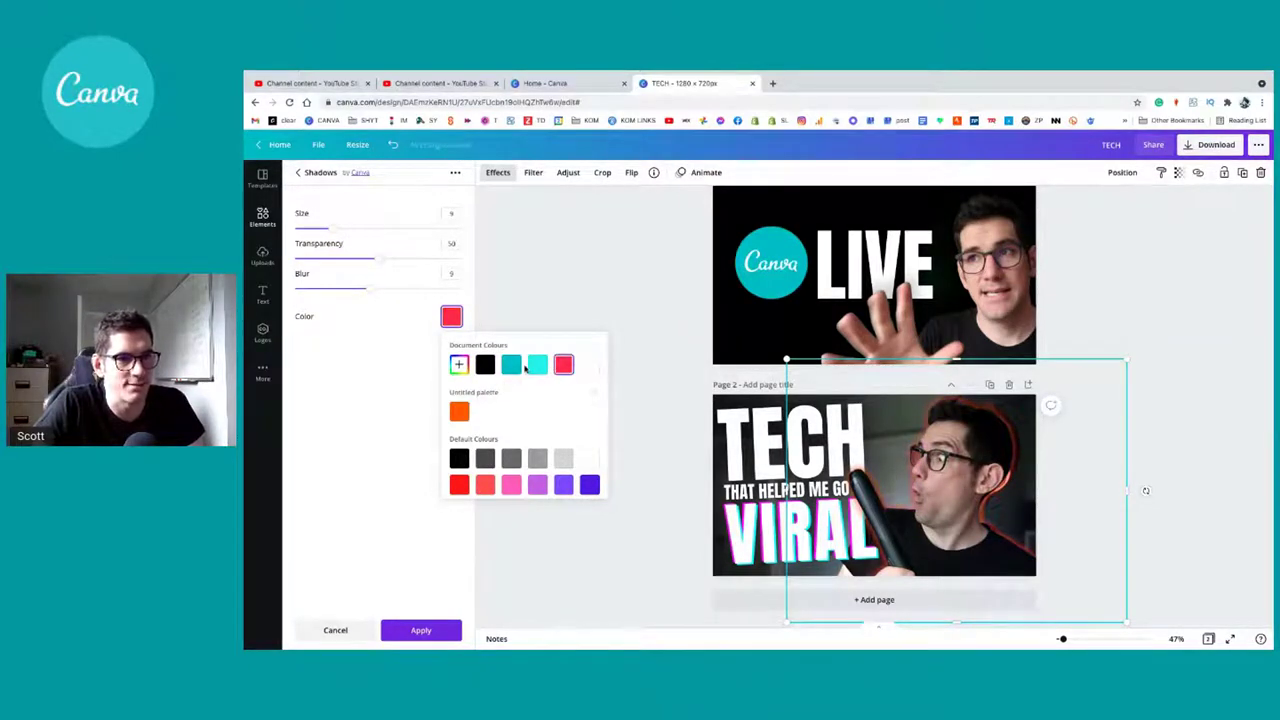
pyautogui.click(537, 366)
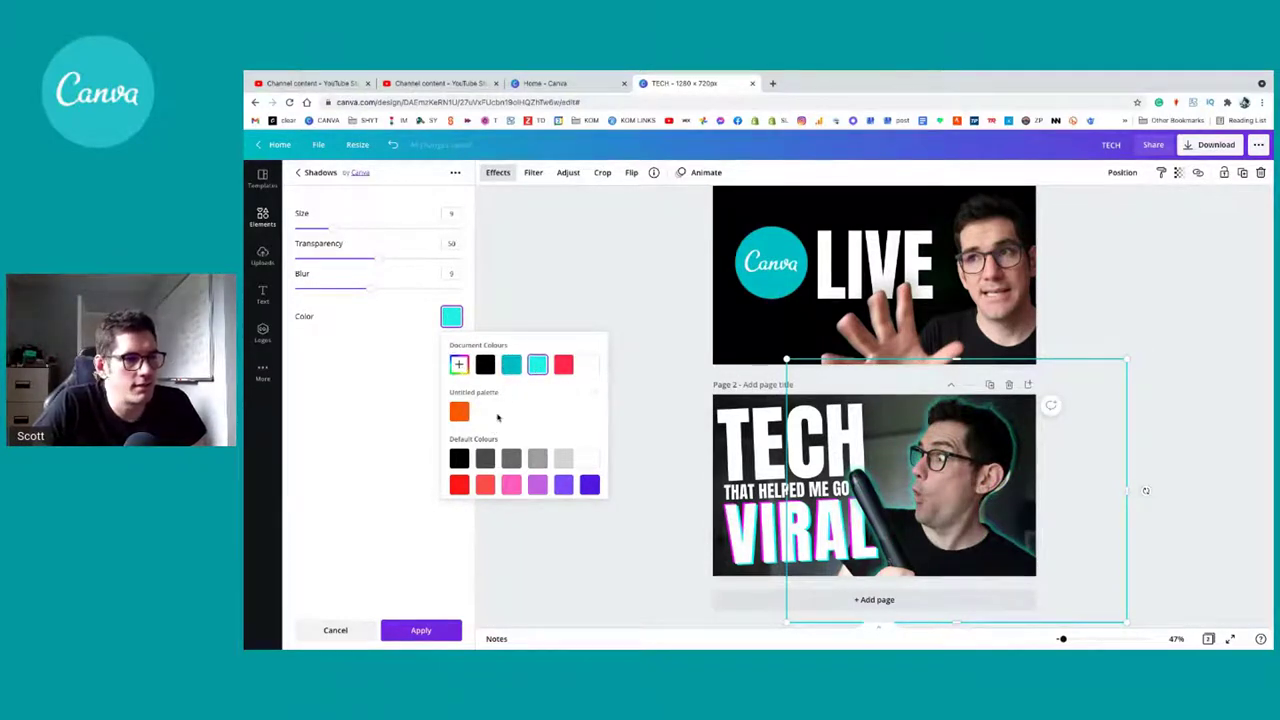
pyautogui.click(566, 369)
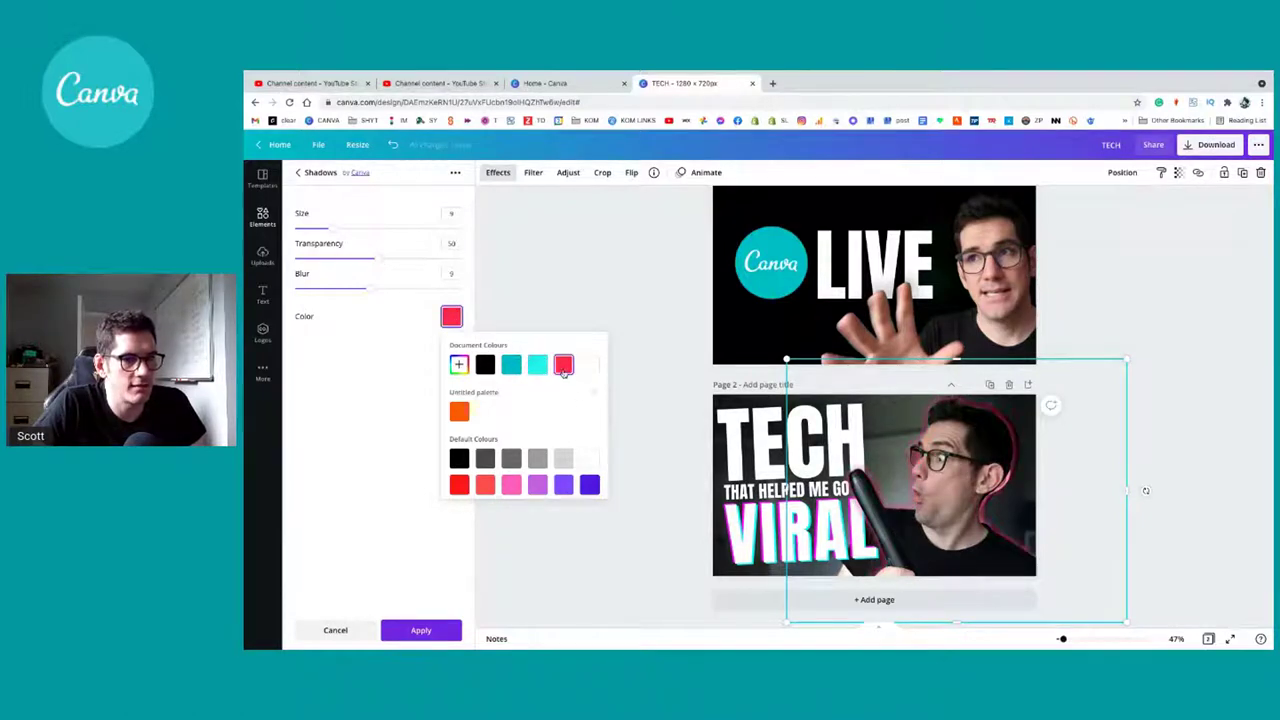
pyautogui.click(517, 484)
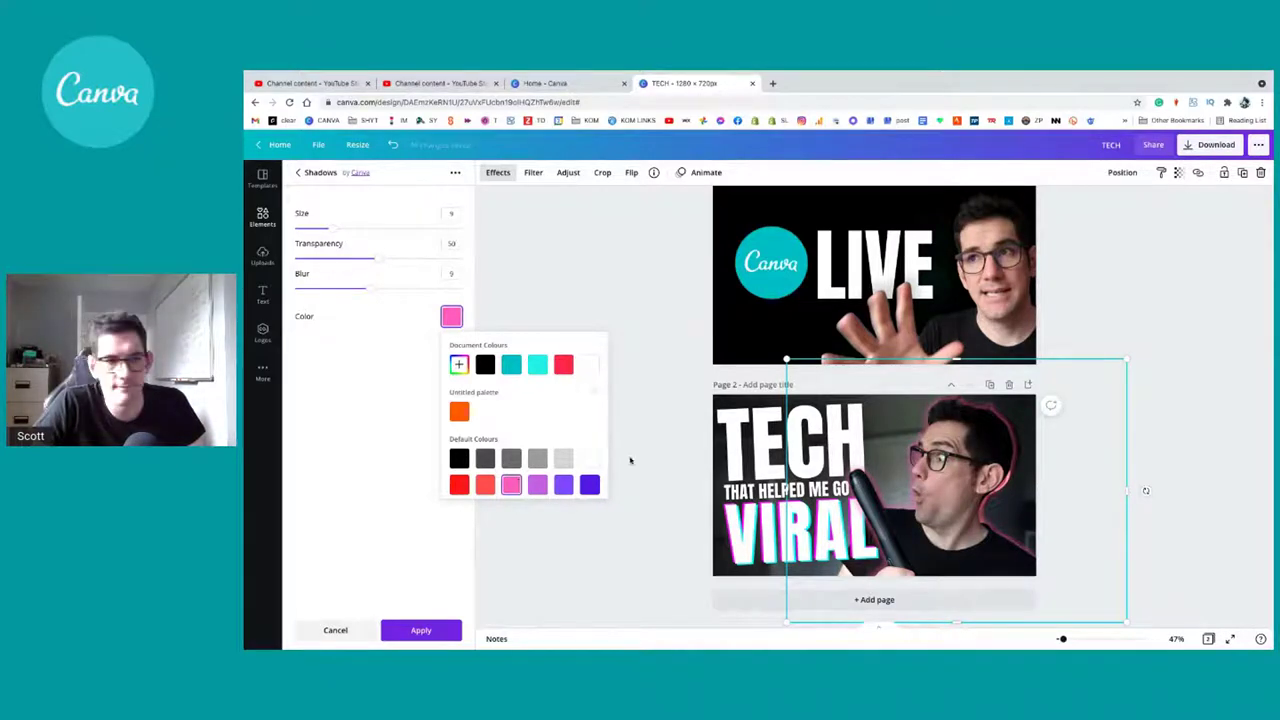
# Step: Increase the pink glow's blur to 16 and its size to 16
pyautogui.moveTo(1063, 638)
pyautogui.mouseDown()
pyautogui.moveTo(1086, 641)
pyautogui.moveTo(1066, 641)
pyautogui.mouseUp()
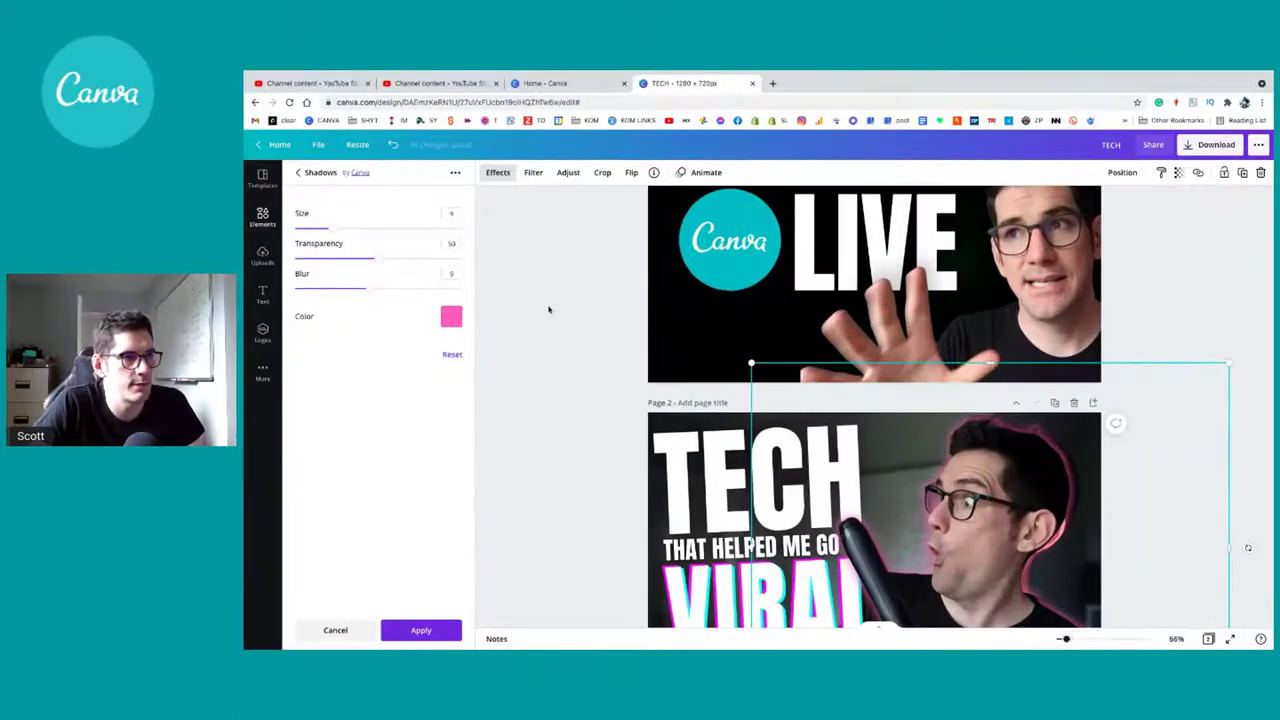
pyautogui.moveTo(361, 284); pyautogui.dragTo(430, 288)
pyautogui.moveTo(331, 230); pyautogui.dragTo(361, 228)
pyautogui.scroll(-2, 620, 392)
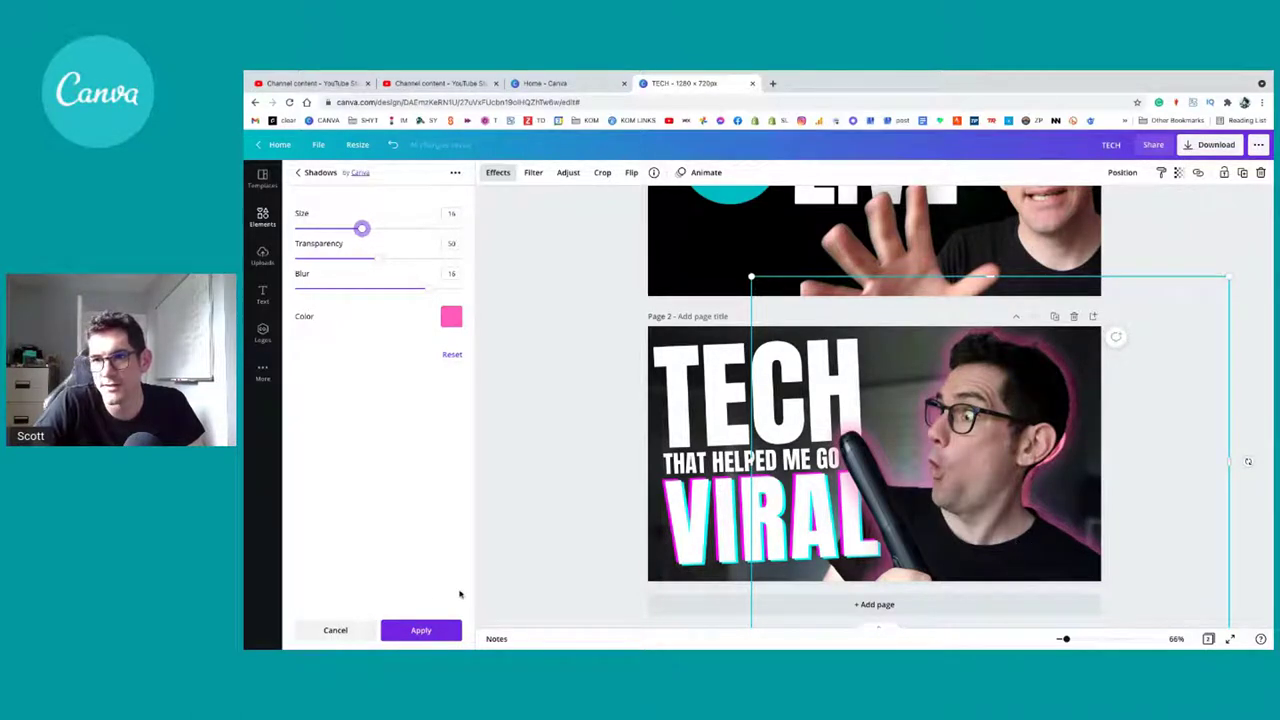
# Step: Compare the glow in black, and set its colour back to pink
pyautogui.click(451, 316)
pyautogui.click(485, 365)
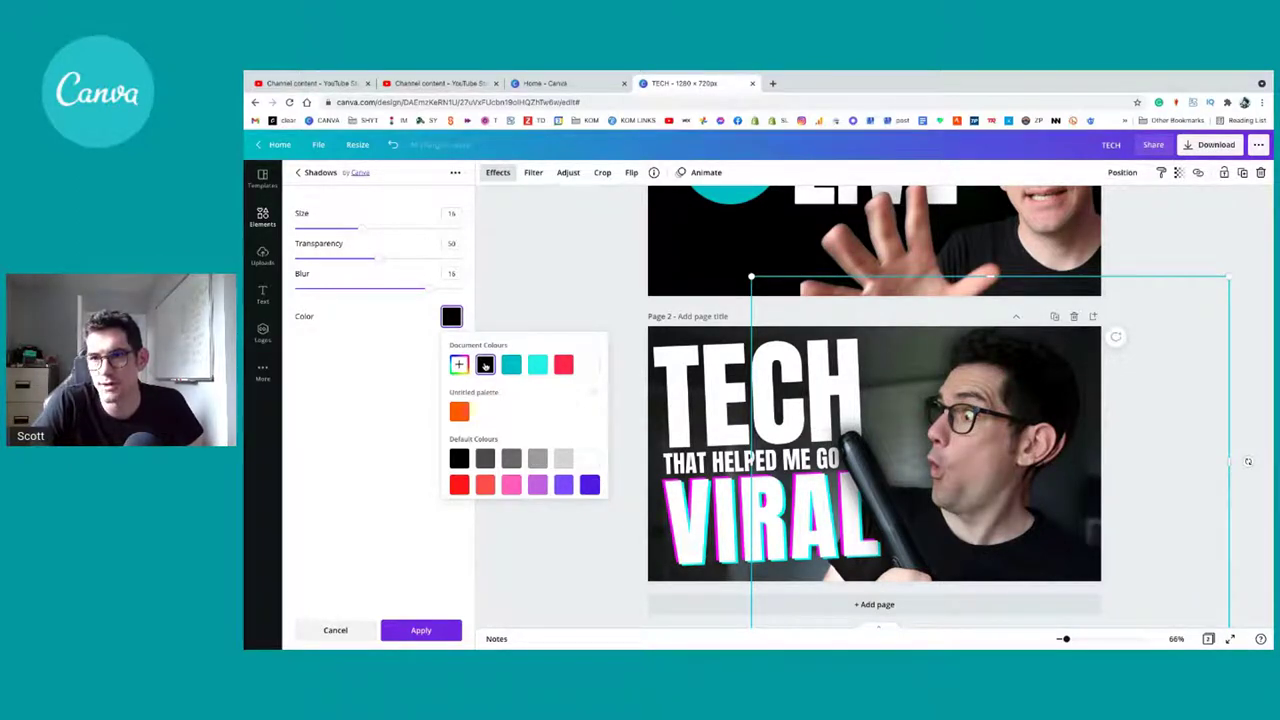
pyautogui.click(511, 485)
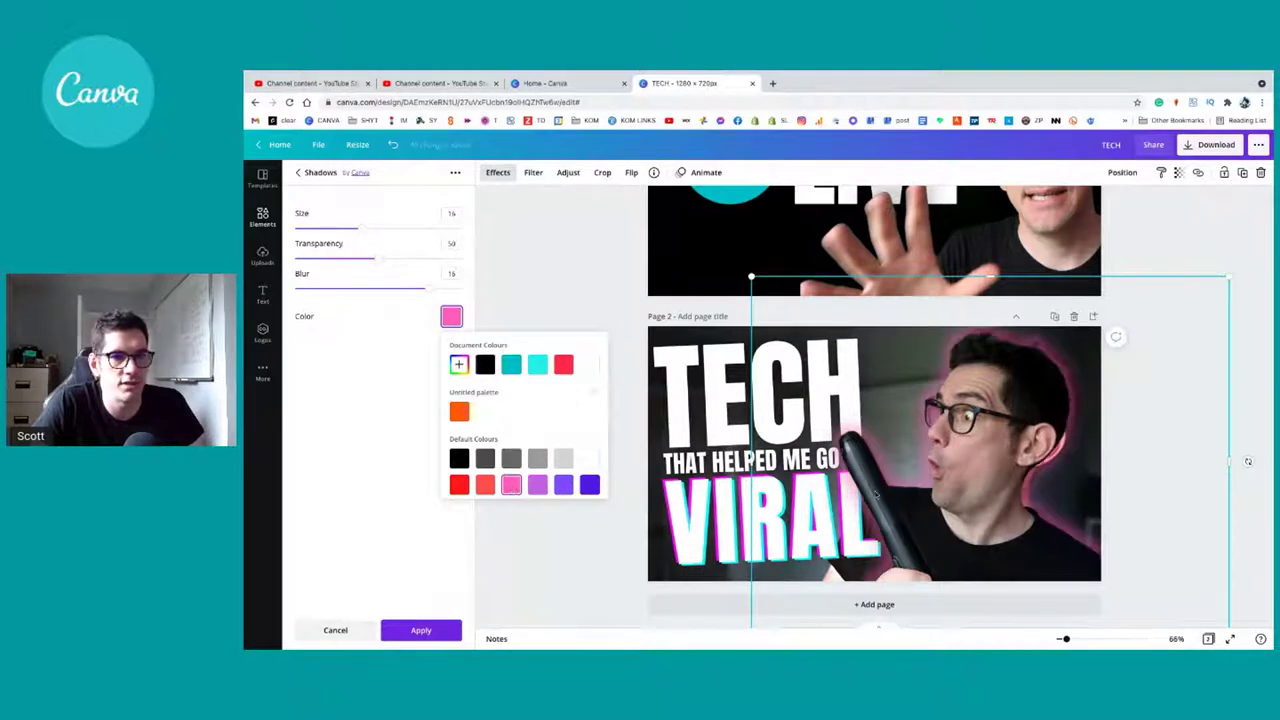
pyautogui.click(966, 474)
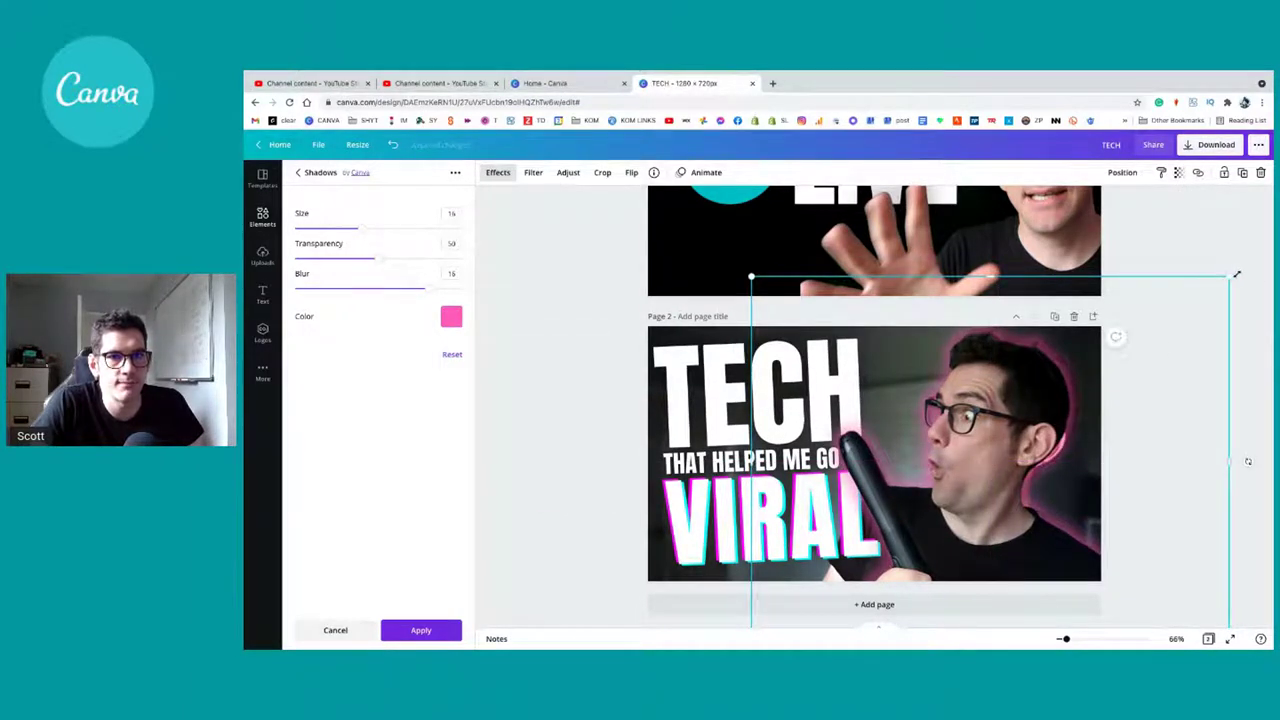
# Step: Enlarge the man's photo slightly, shift it slightly down, and close the shadow settings
pyautogui.moveTo(1237, 274); pyautogui.dragTo(1246, 268)
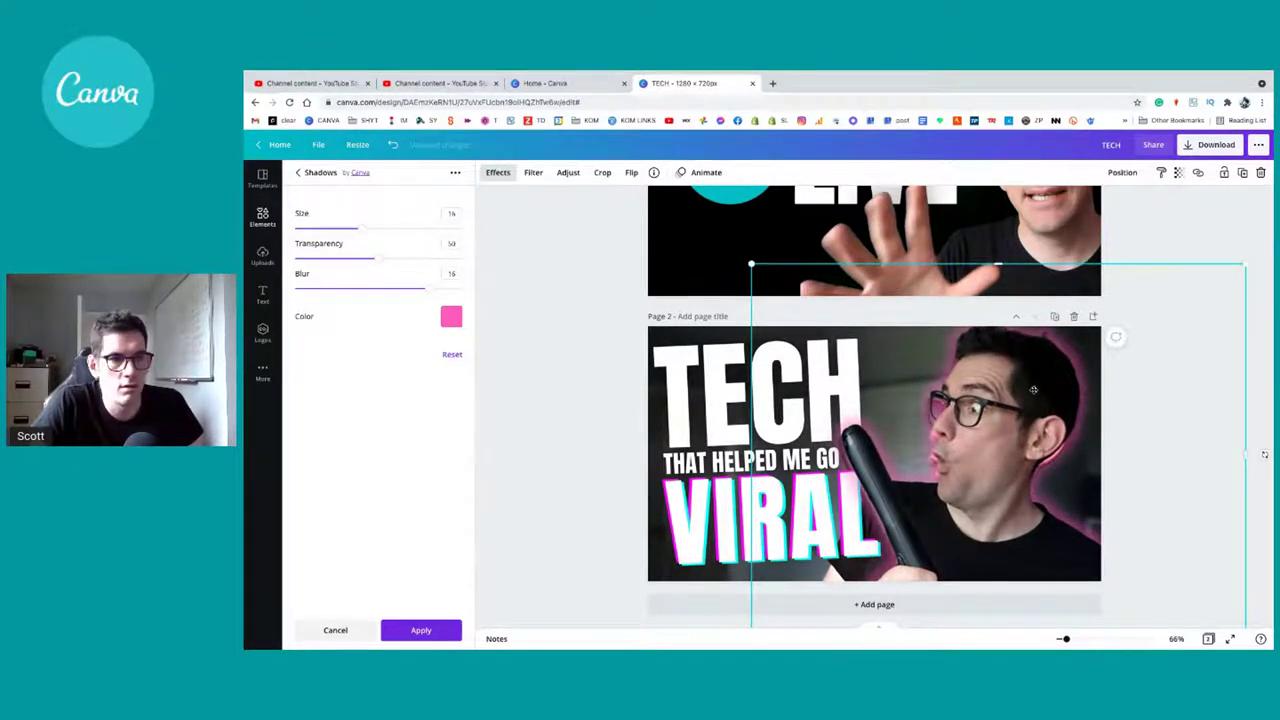
pyautogui.moveTo(1040, 388); pyautogui.dragTo(1036, 392)
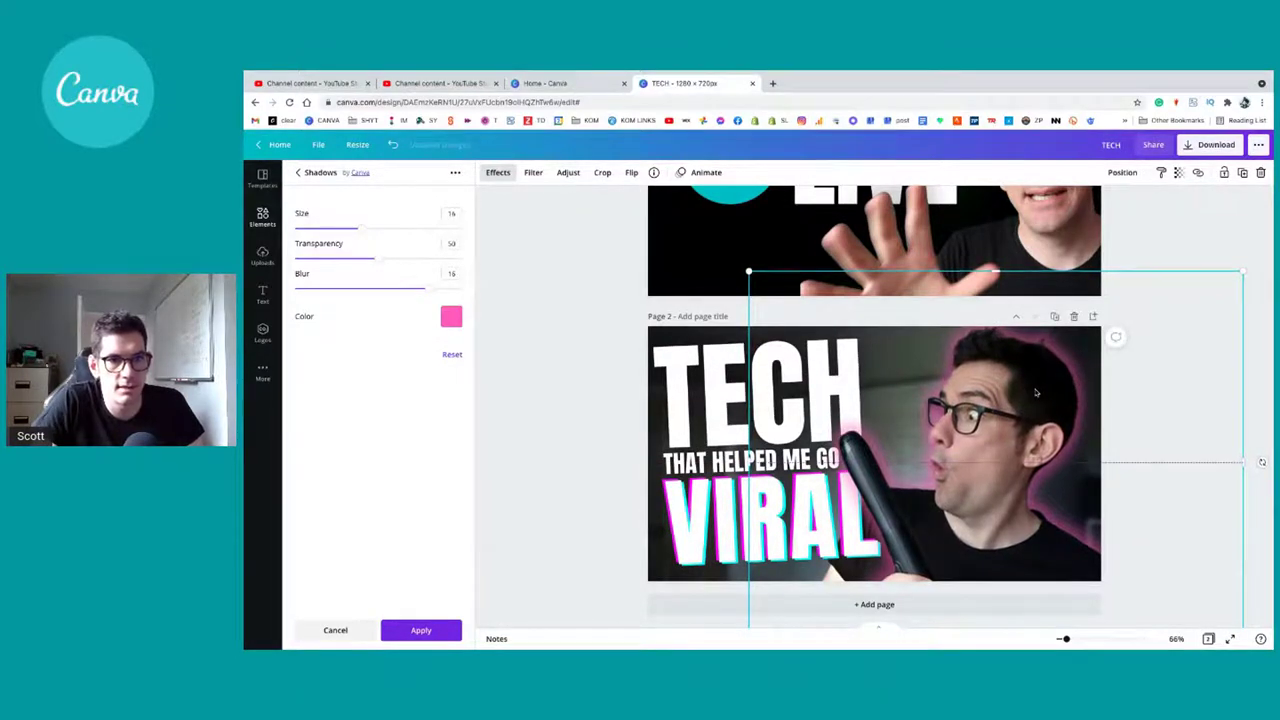
pyautogui.click(512, 389)
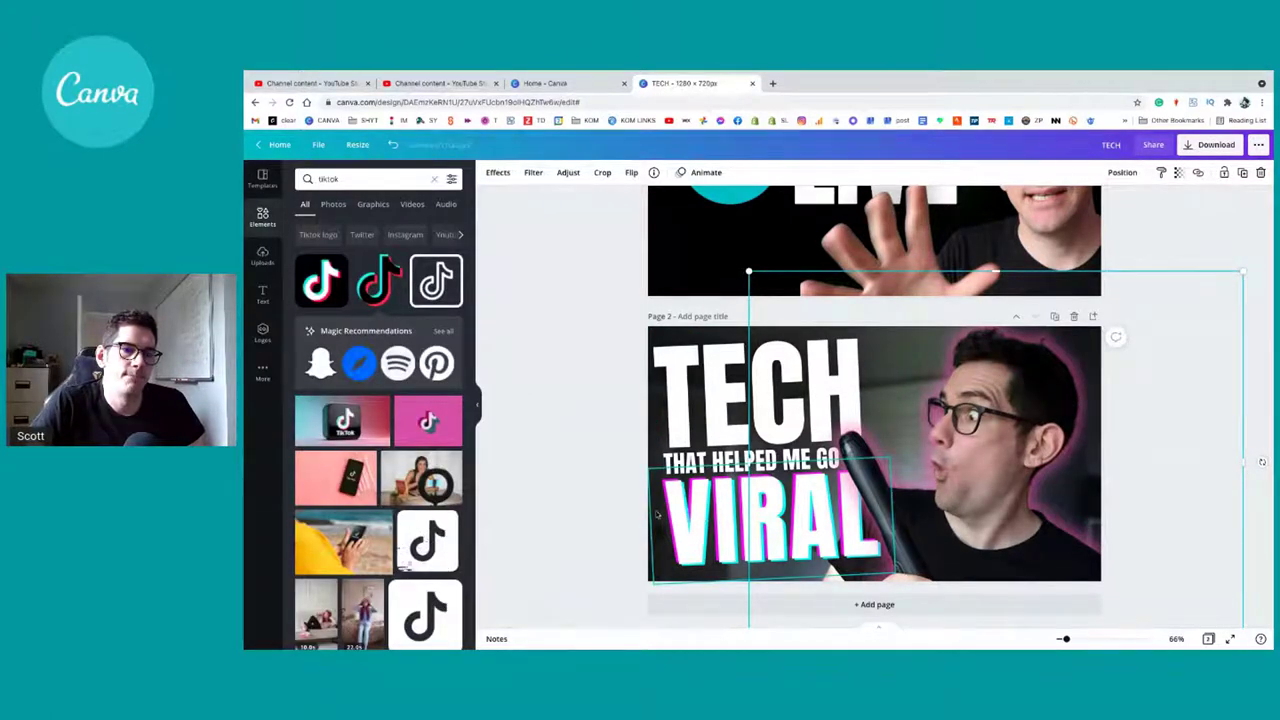
# Step: Adjust the man's photo on page 2 to brightness 5, saturation 43 and vibrance 22
pyautogui.scroll(-1, 614, 498)
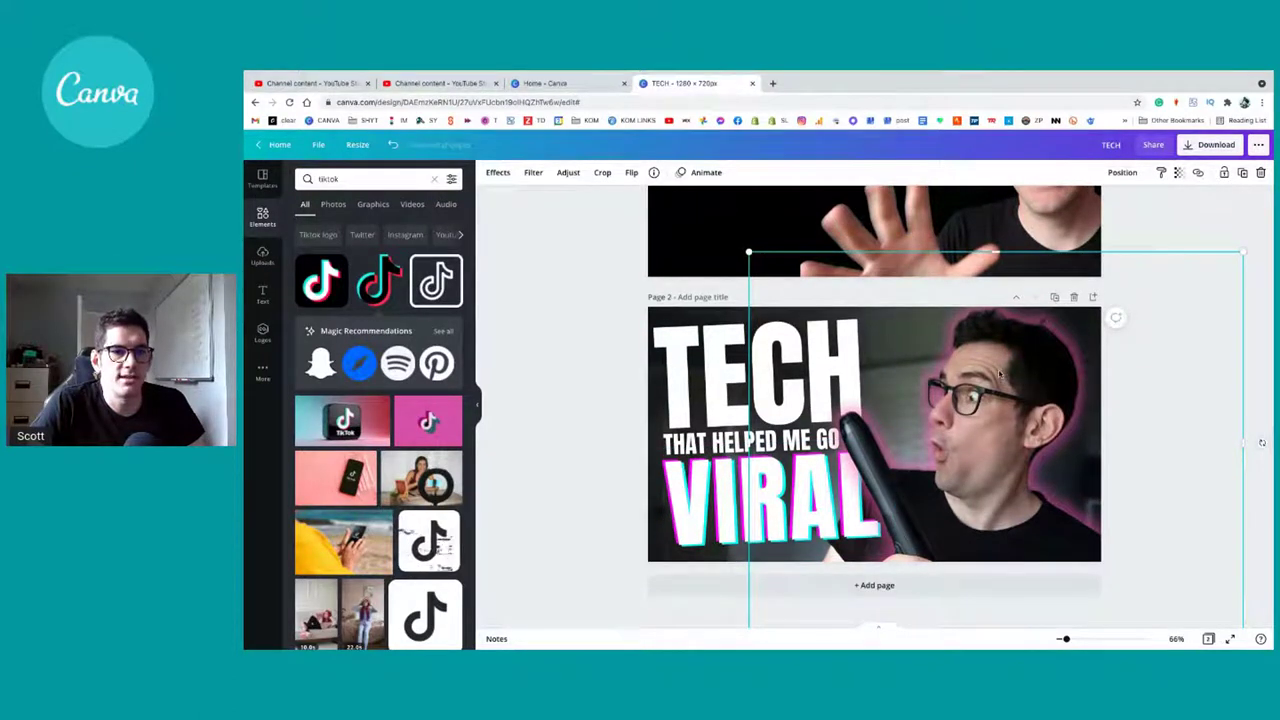
pyautogui.click(567, 172)
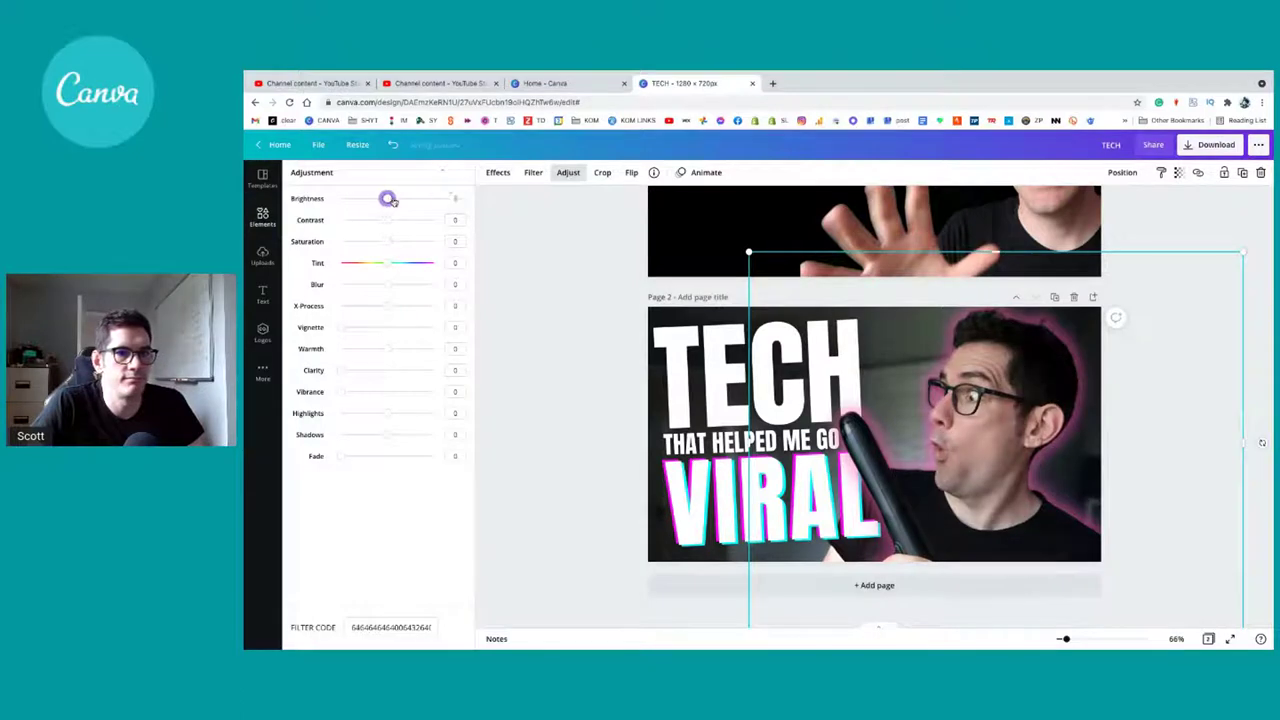
pyautogui.moveTo(387, 198); pyautogui.dragTo(390, 198)
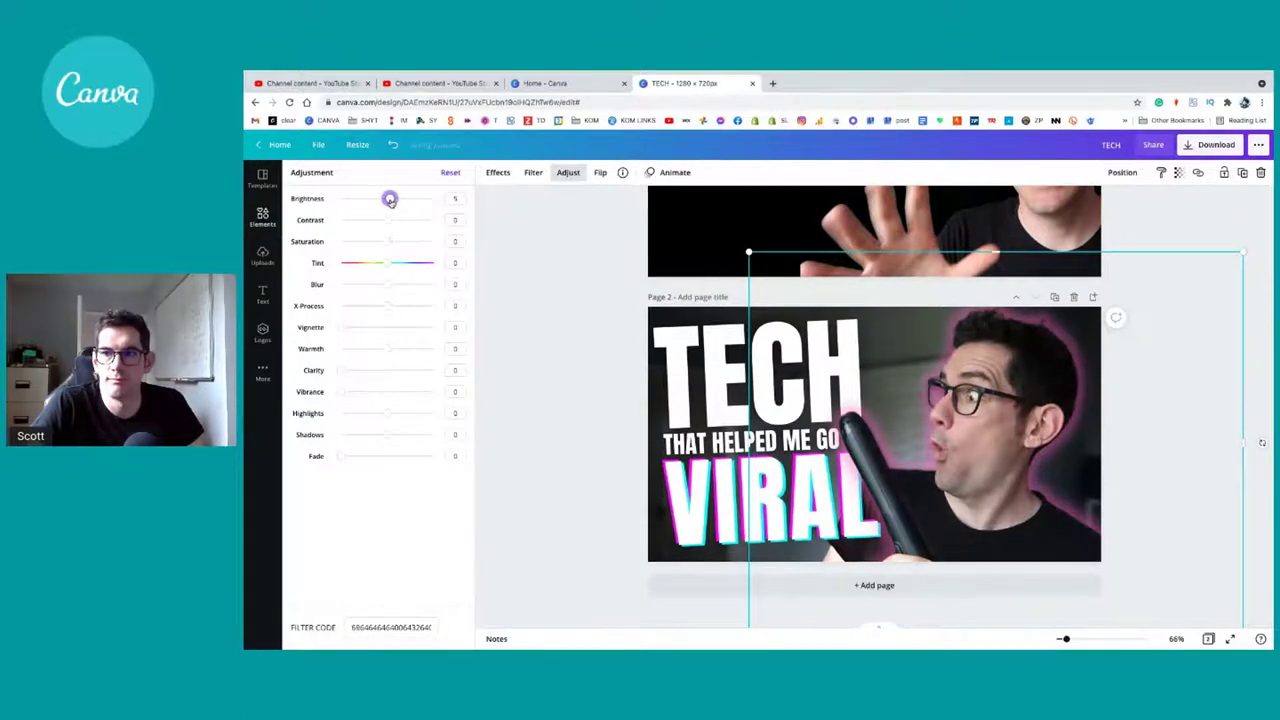
pyautogui.moveTo(387, 242)
pyautogui.mouseDown()
pyautogui.moveTo(419, 242)
pyautogui.moveTo(407, 242)
pyautogui.mouseUp()
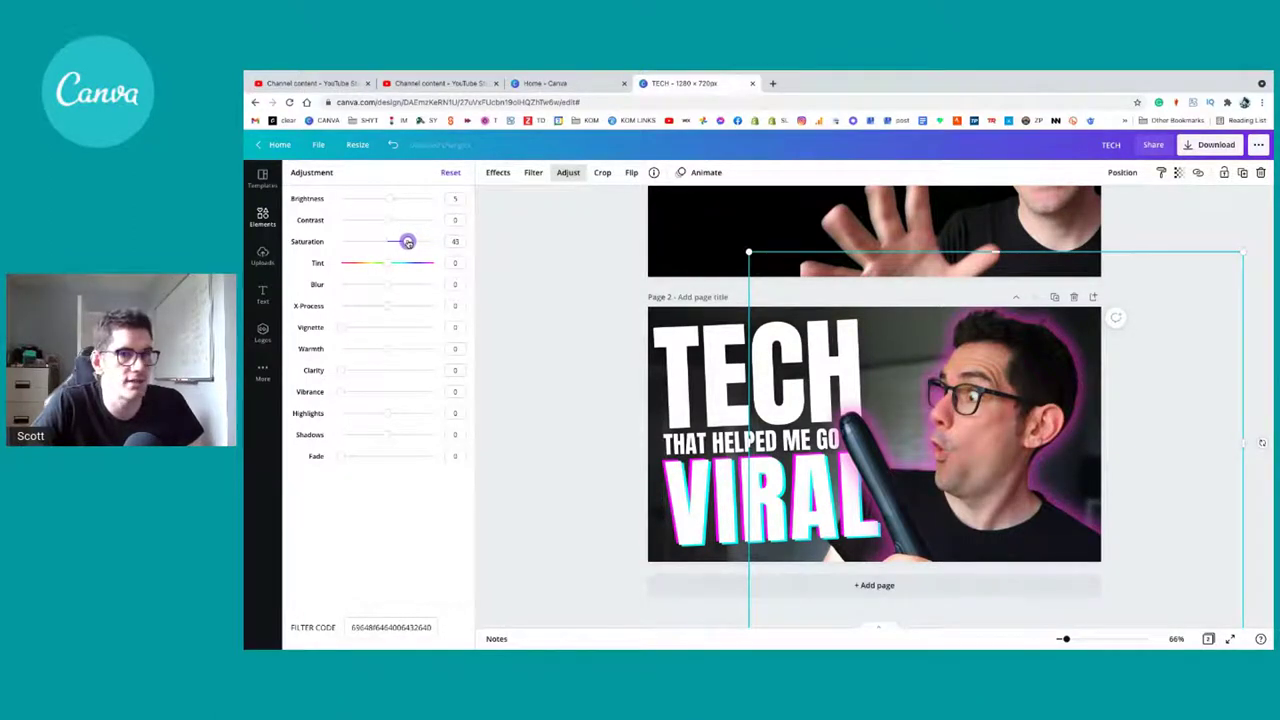
pyautogui.moveTo(349, 391); pyautogui.dragTo(363, 394)
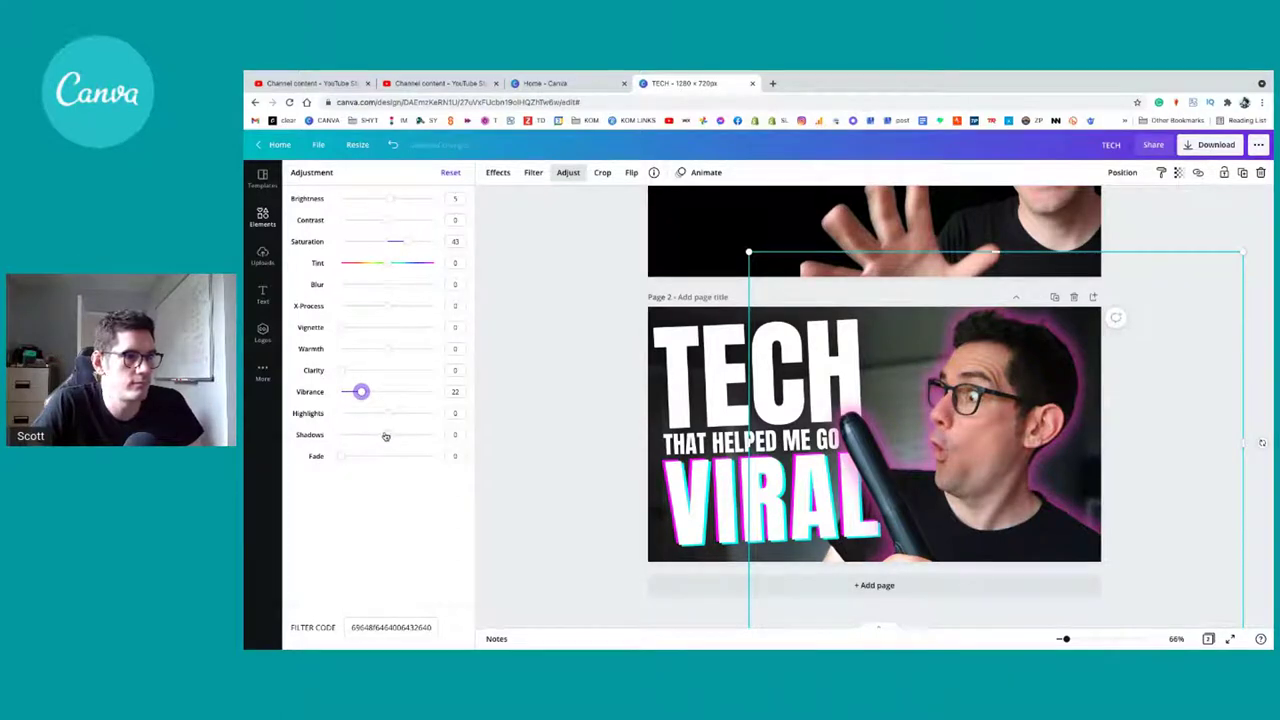
# Step: Set the photo's shadows to -60, highlights to 100, clarity to 29, contrast to 15 and brightness to 0, and close the adjustments
pyautogui.moveTo(389, 436); pyautogui.dragTo(475, 416)
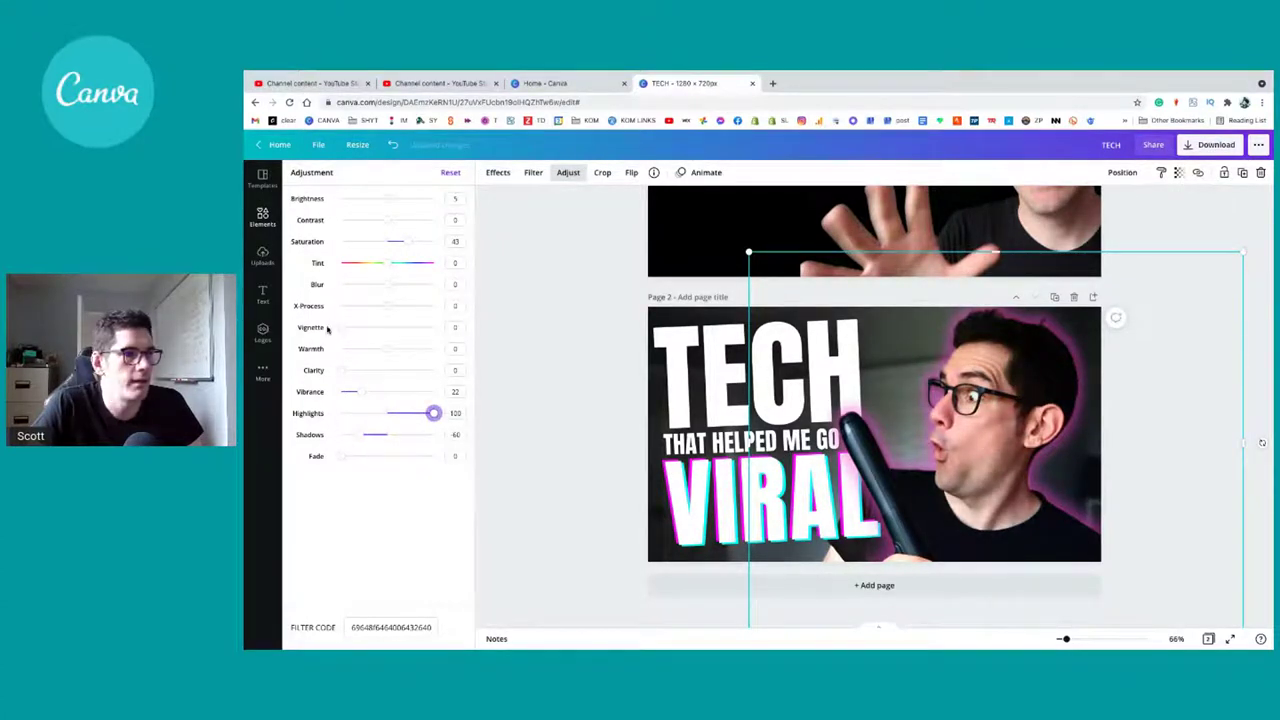
pyautogui.moveTo(343, 371)
pyautogui.mouseDown()
pyautogui.moveTo(414, 370)
pyautogui.moveTo(335, 364)
pyautogui.moveTo(368, 370)
pyautogui.mouseUp()
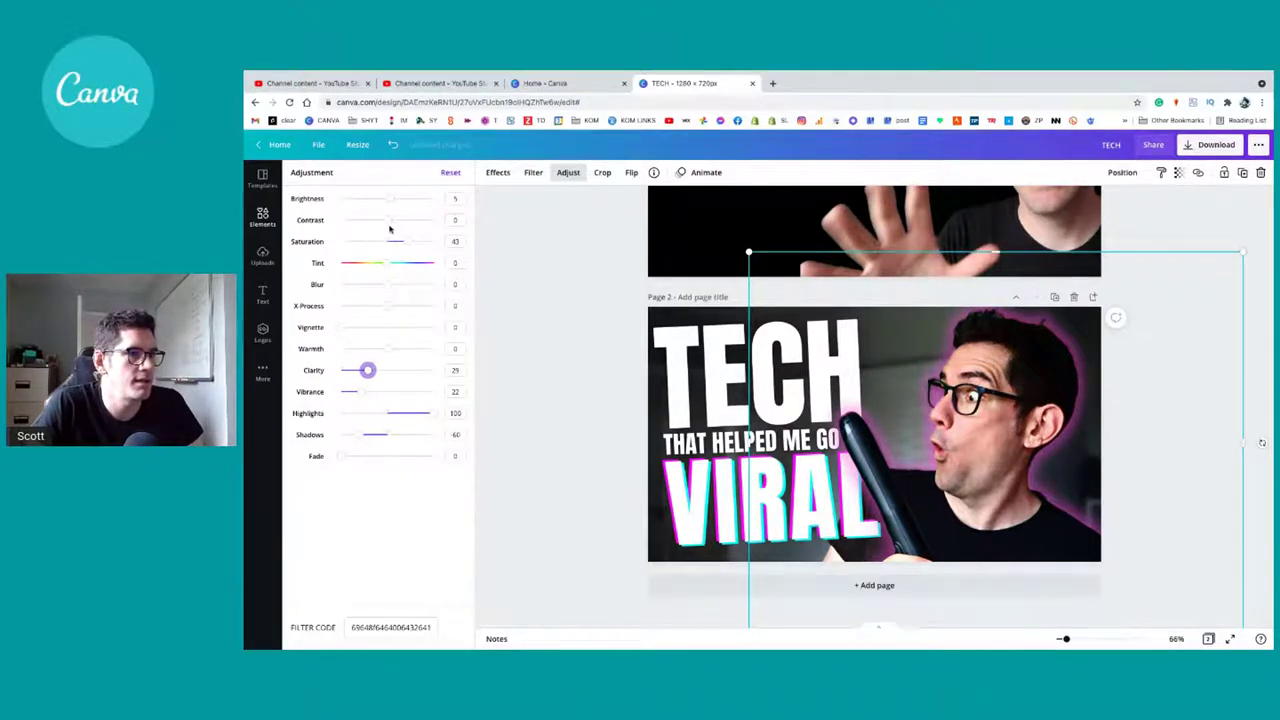
pyautogui.moveTo(388, 219); pyautogui.dragTo(395, 222)
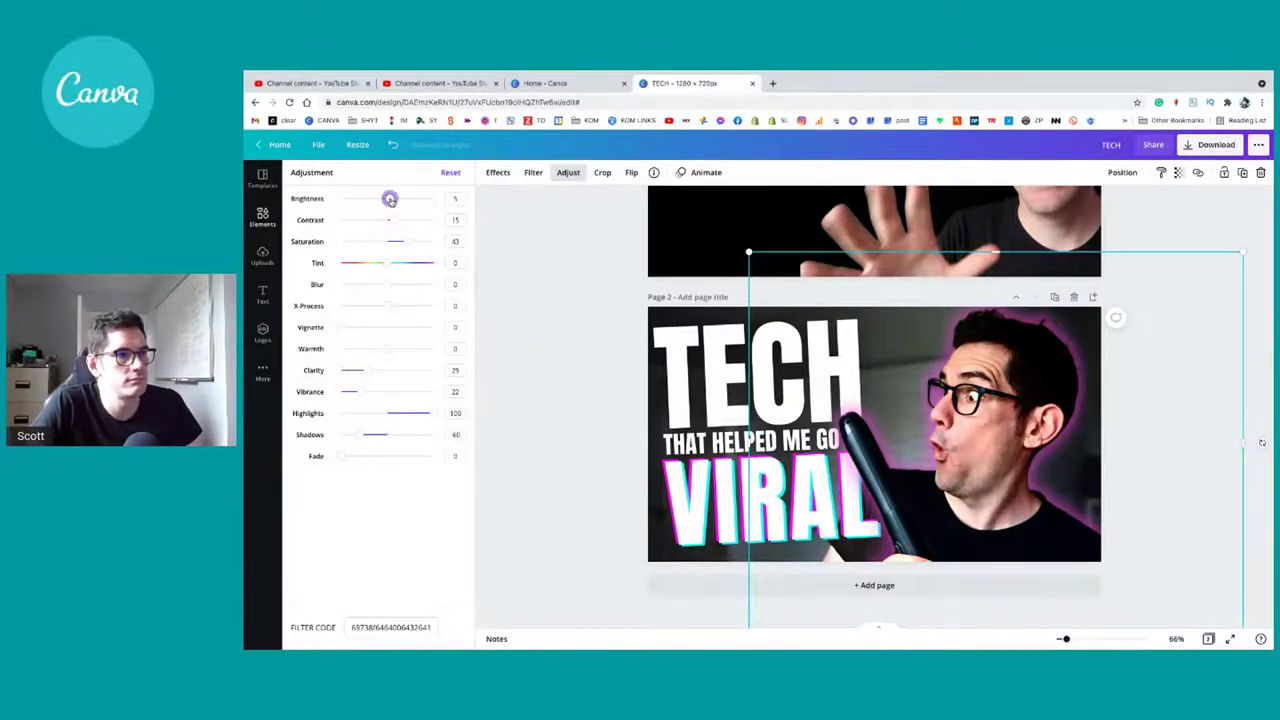
pyautogui.click(391, 199)
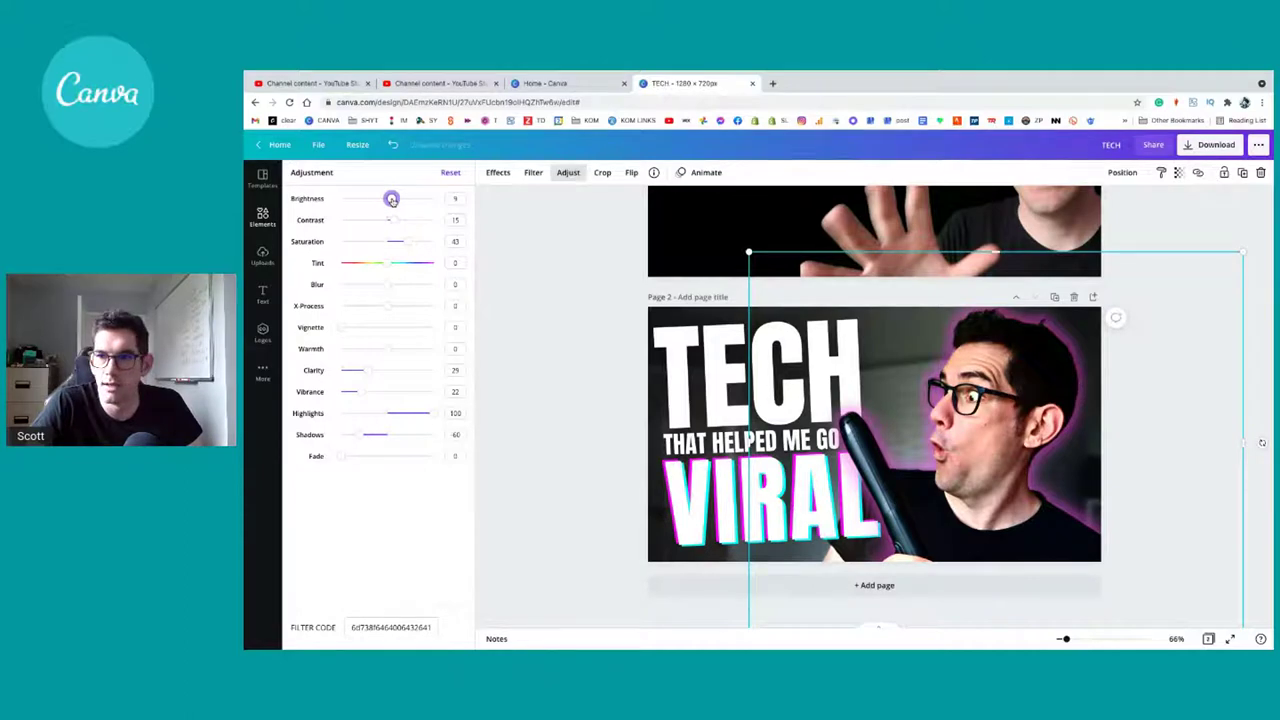
pyautogui.moveTo(391, 199); pyautogui.dragTo(388, 199)
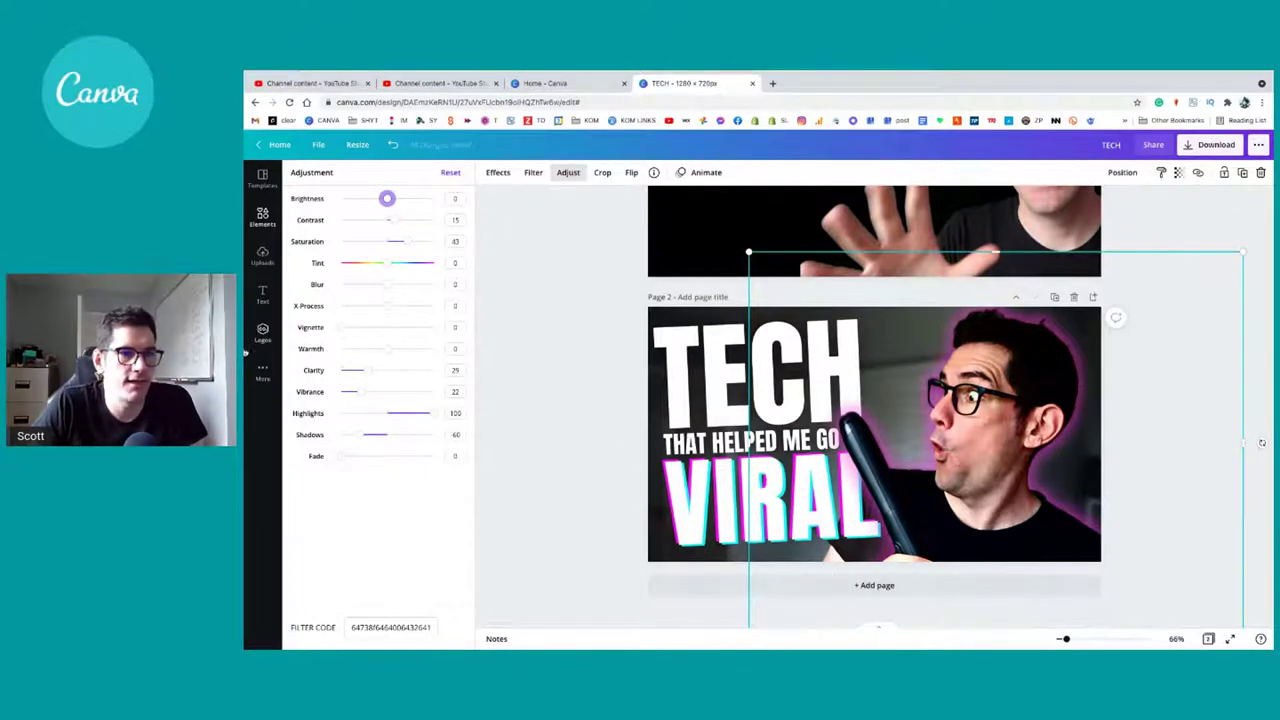
pyautogui.click(568, 172)
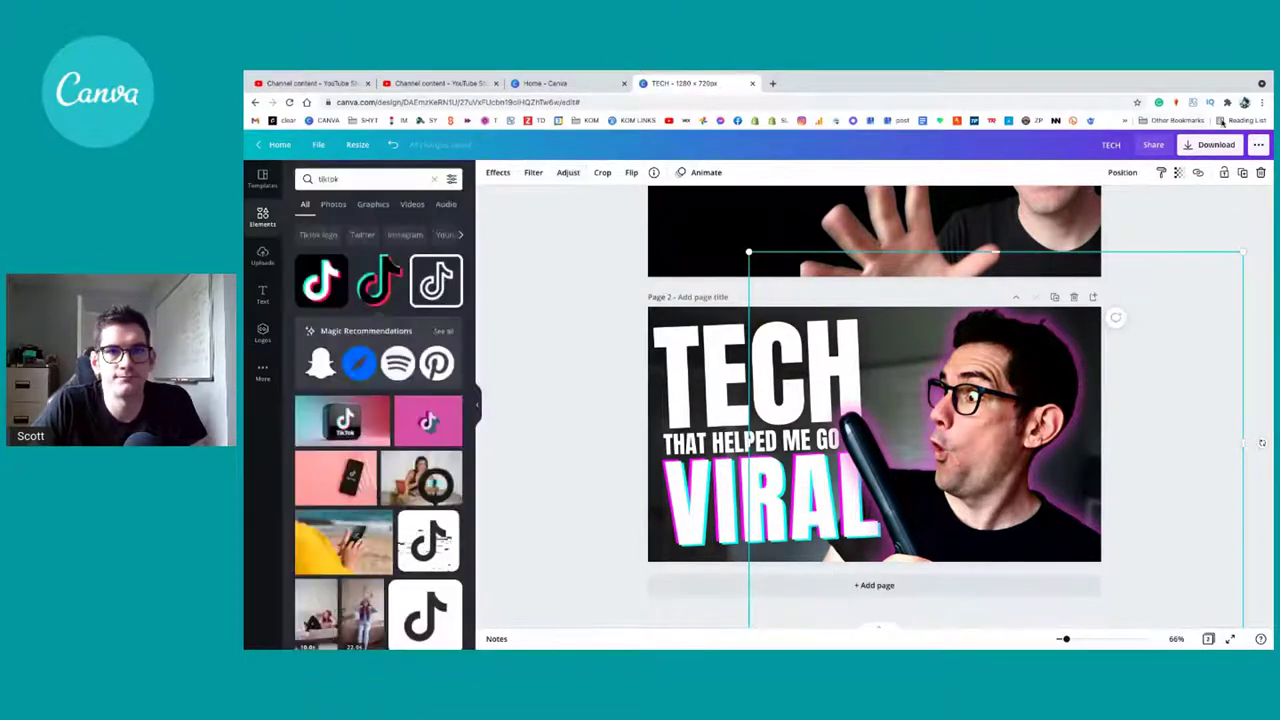
# Step: Download only page 2 of the design as a PNG, and continue editing
pyautogui.click(1214, 144)
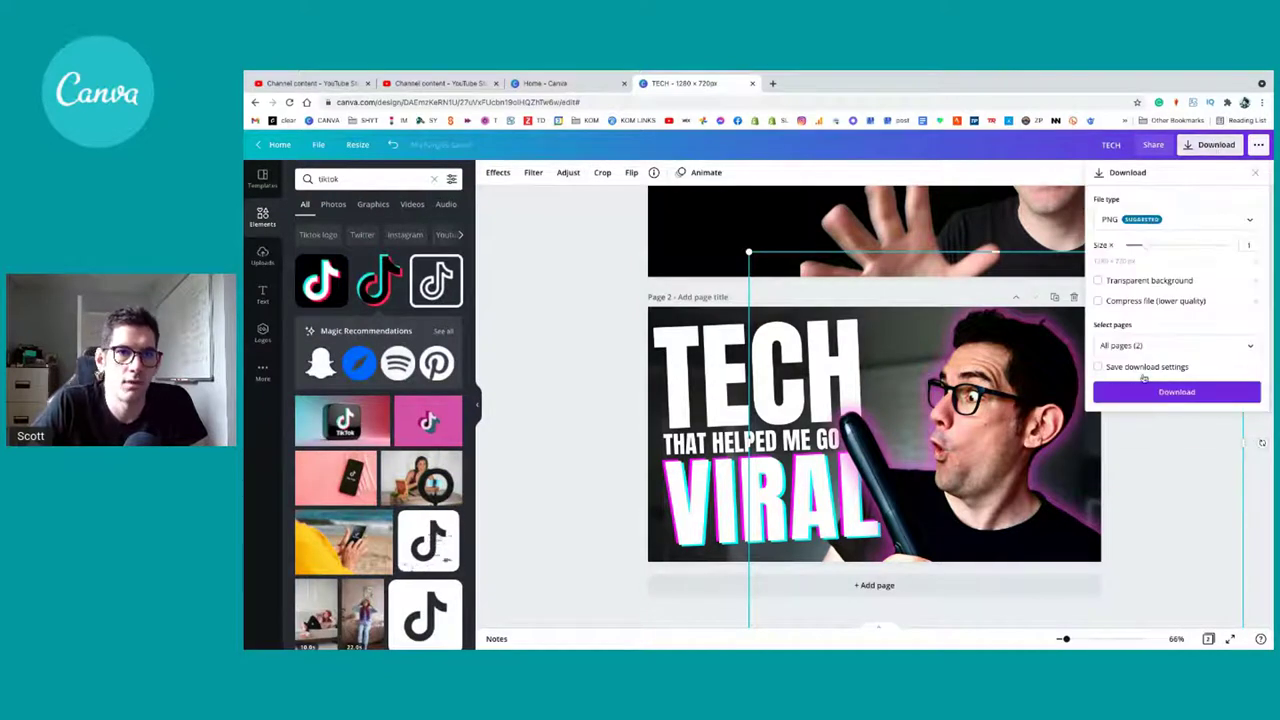
pyautogui.click(1232, 346)
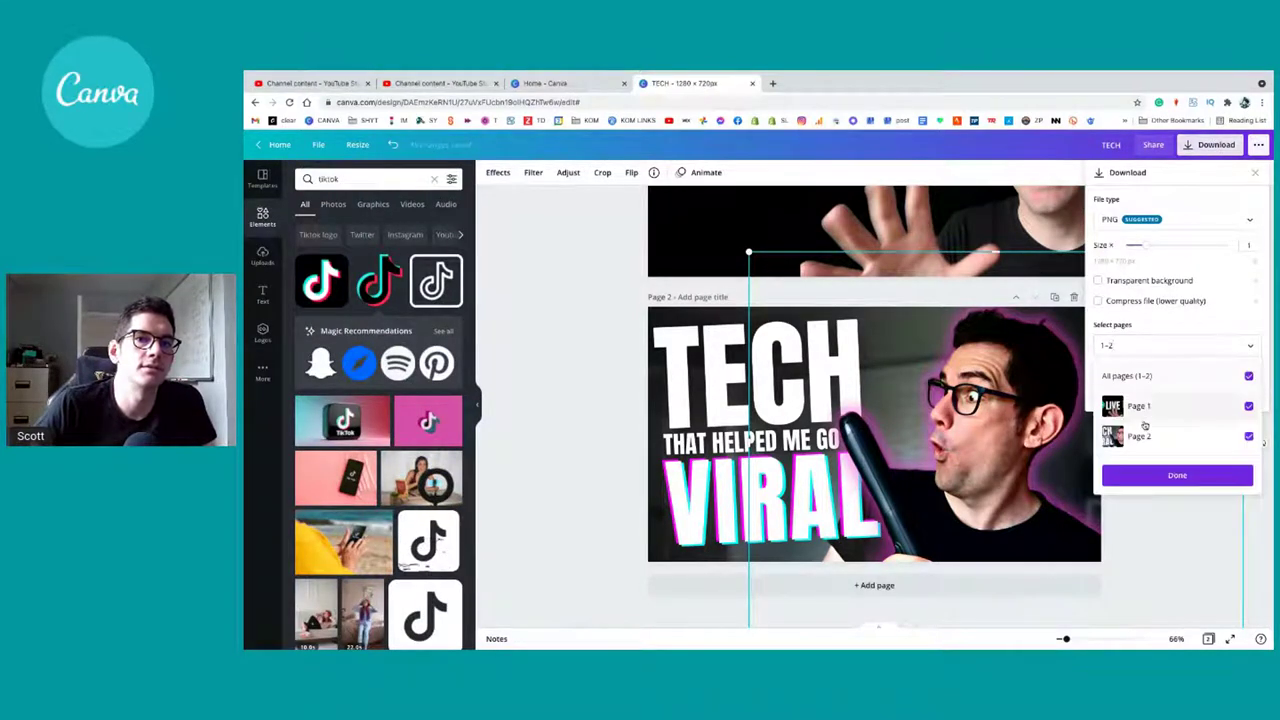
pyautogui.click(1249, 436)
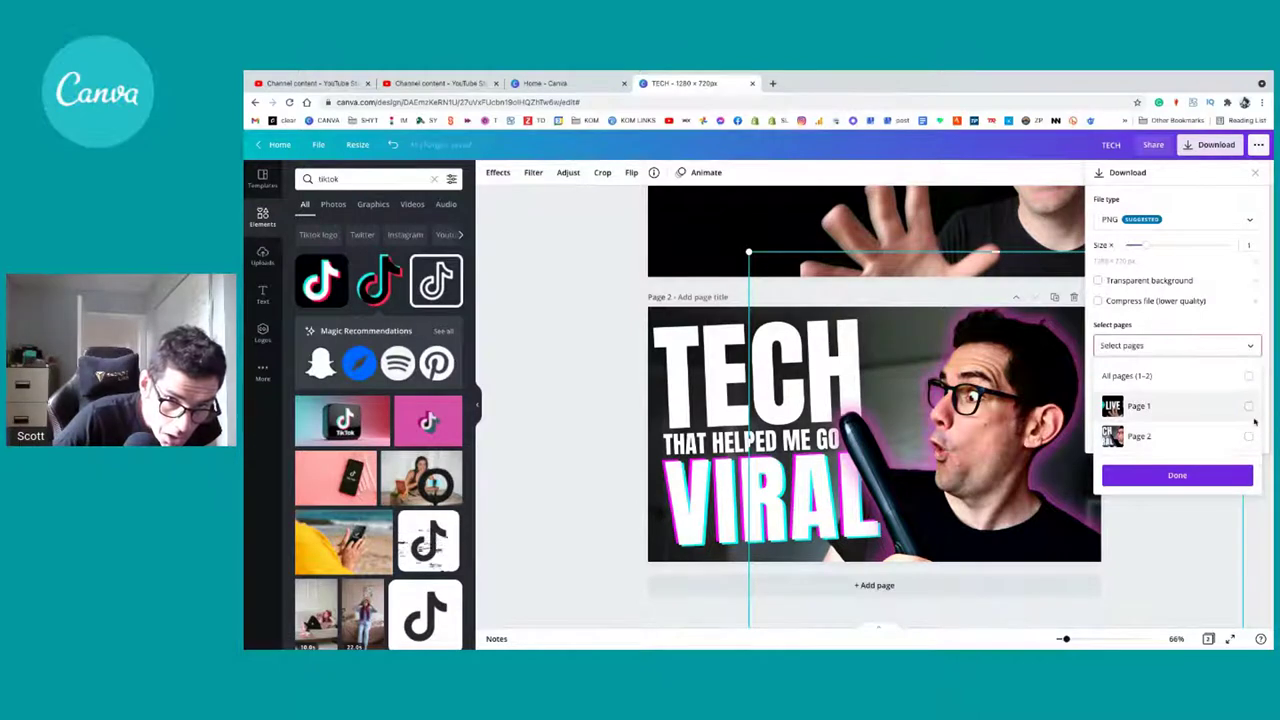
pyautogui.click(1249, 406)
pyautogui.click(1226, 469)
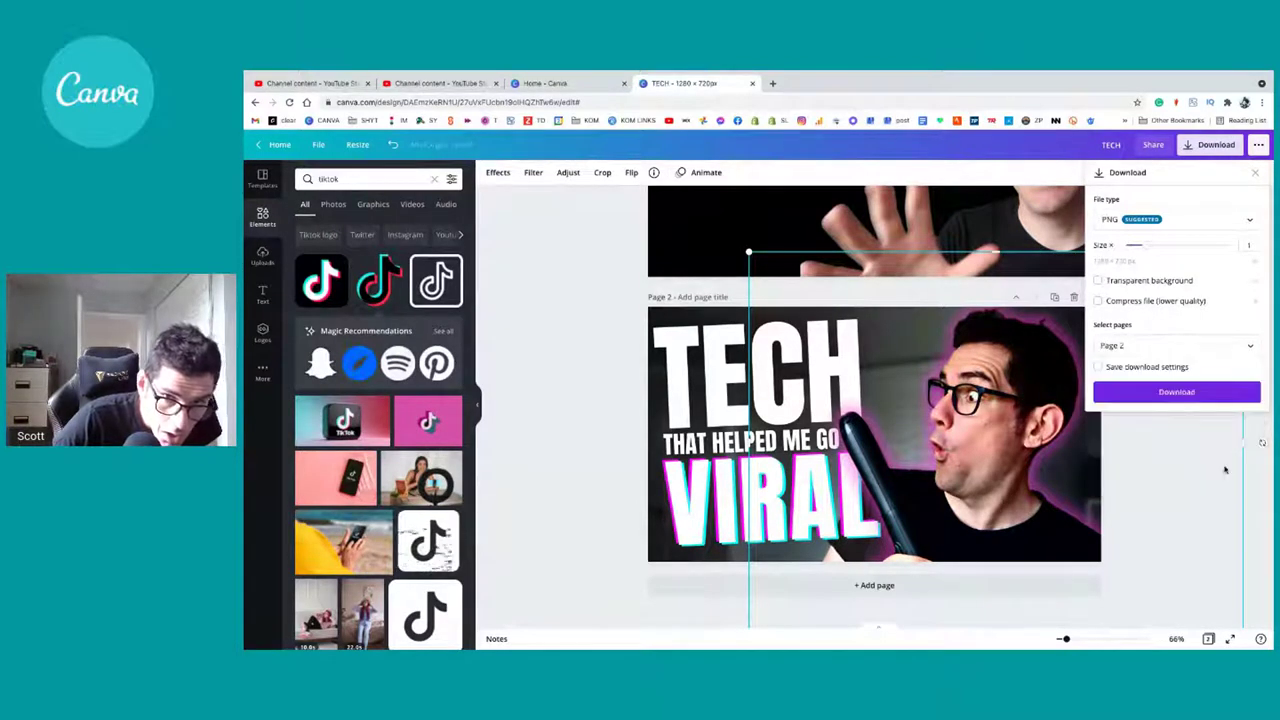
pyautogui.click(1156, 393)
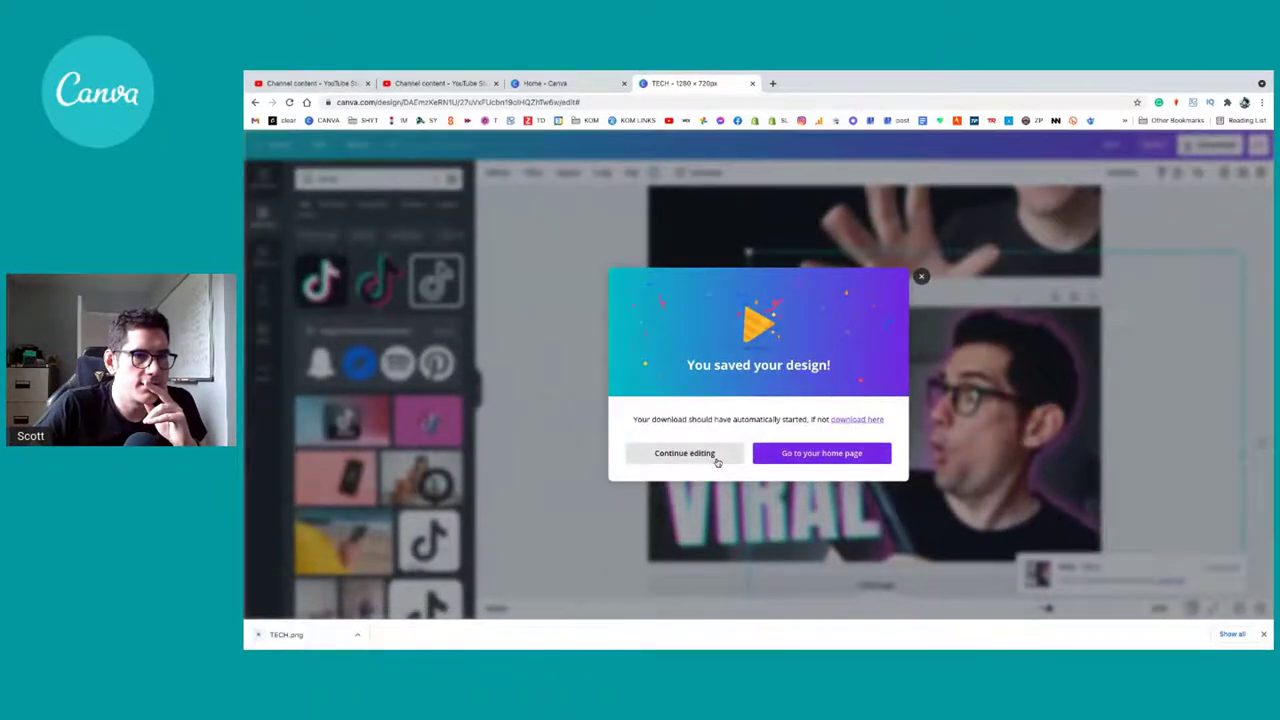
pyautogui.click(685, 453)
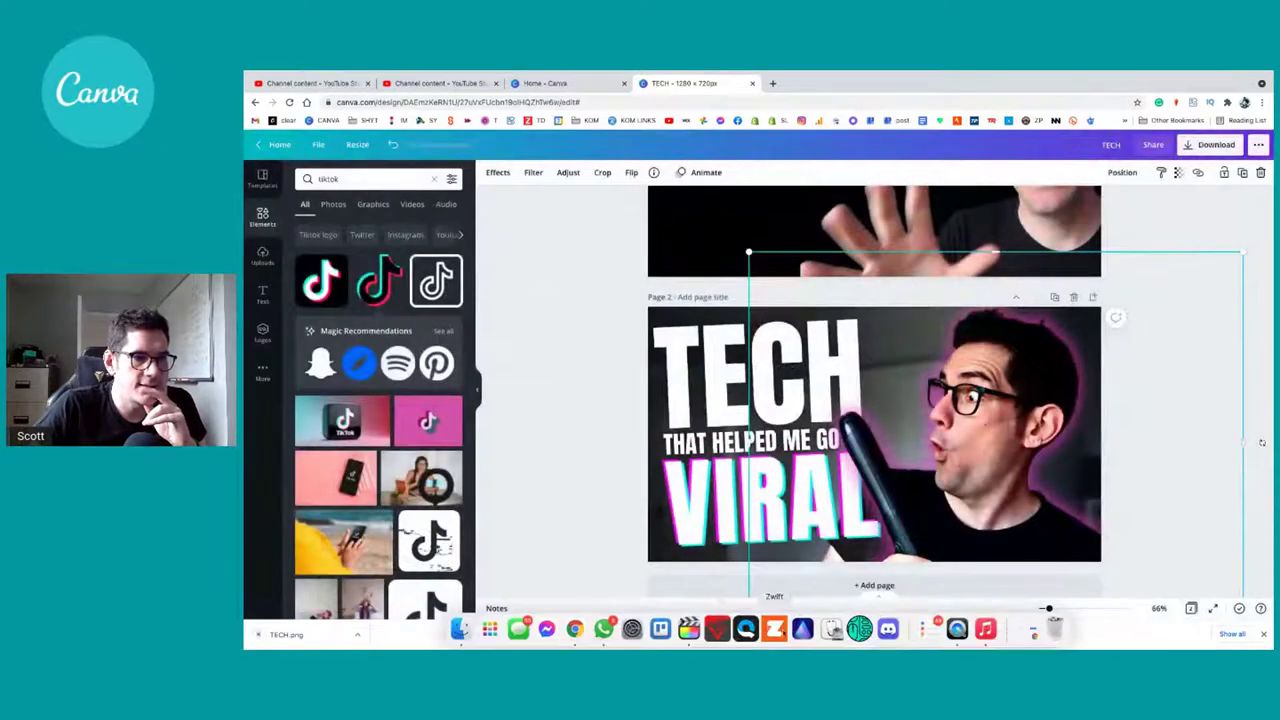
# Step: Switch to Luminar AI and add the image TECH.png from the Downloads folder
pyautogui.click(803, 628)
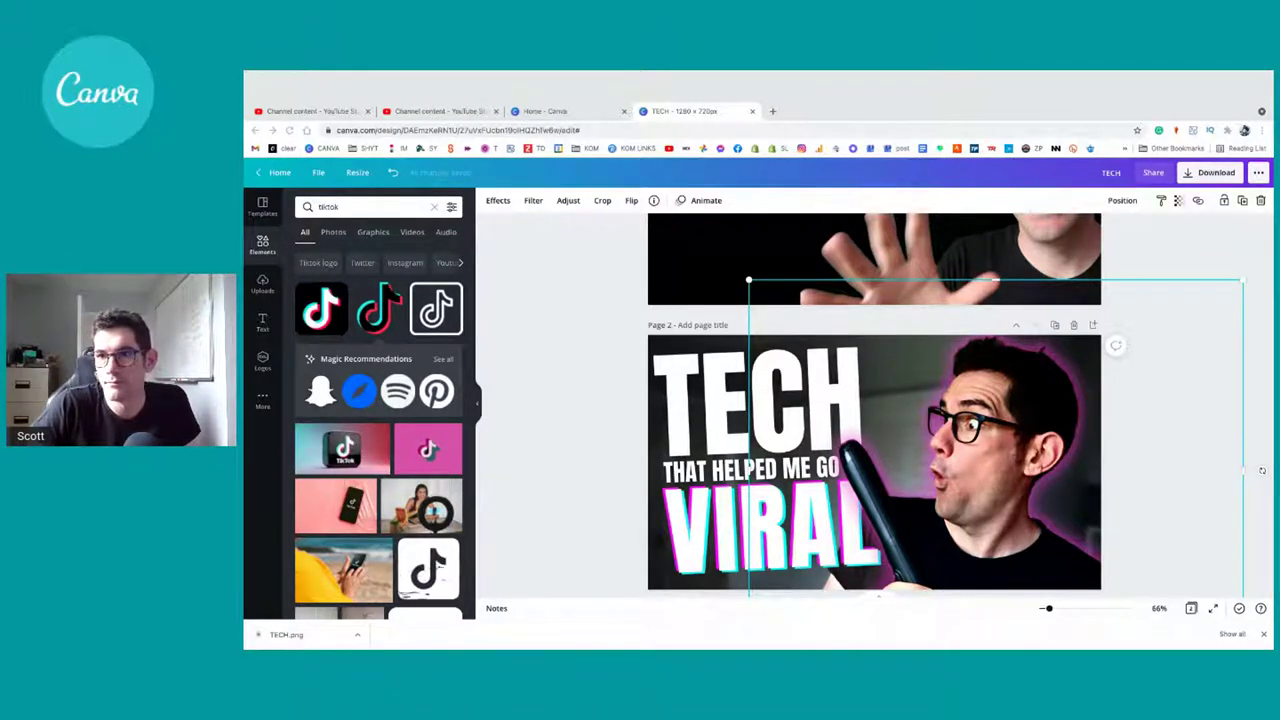
pyautogui.hotkey('ctrl', 'Up')
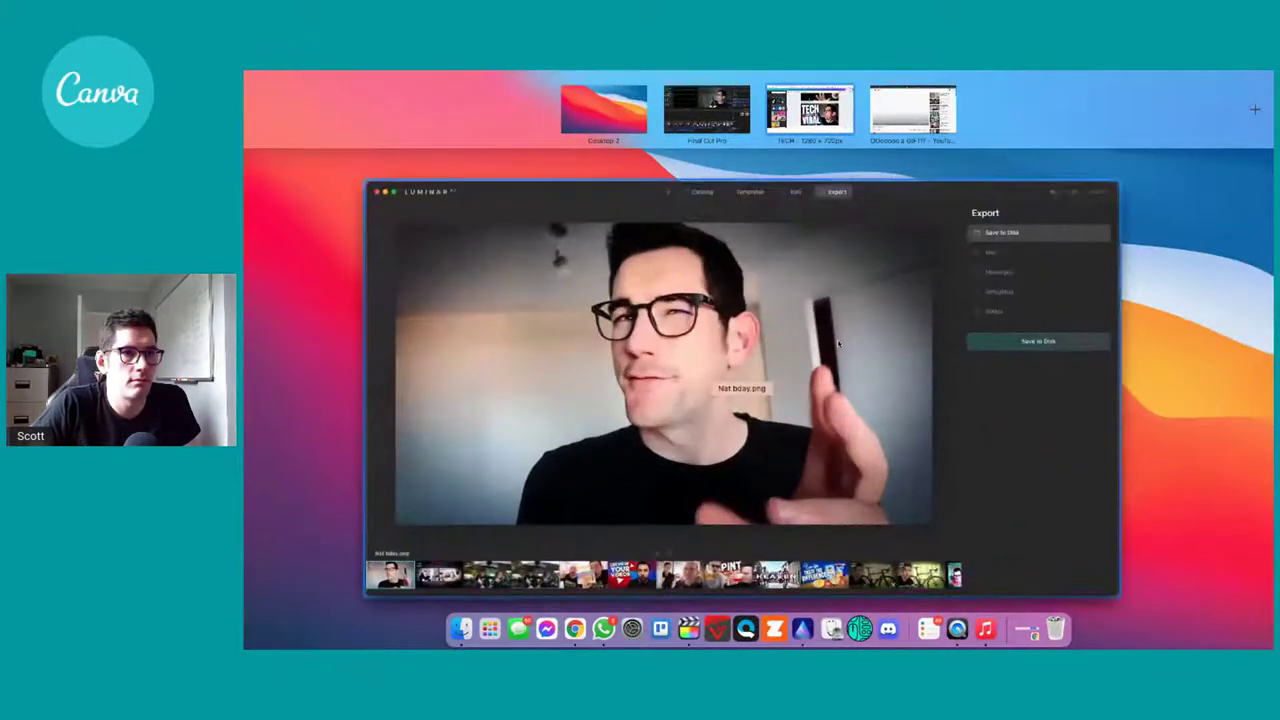
pyautogui.click(760, 362)
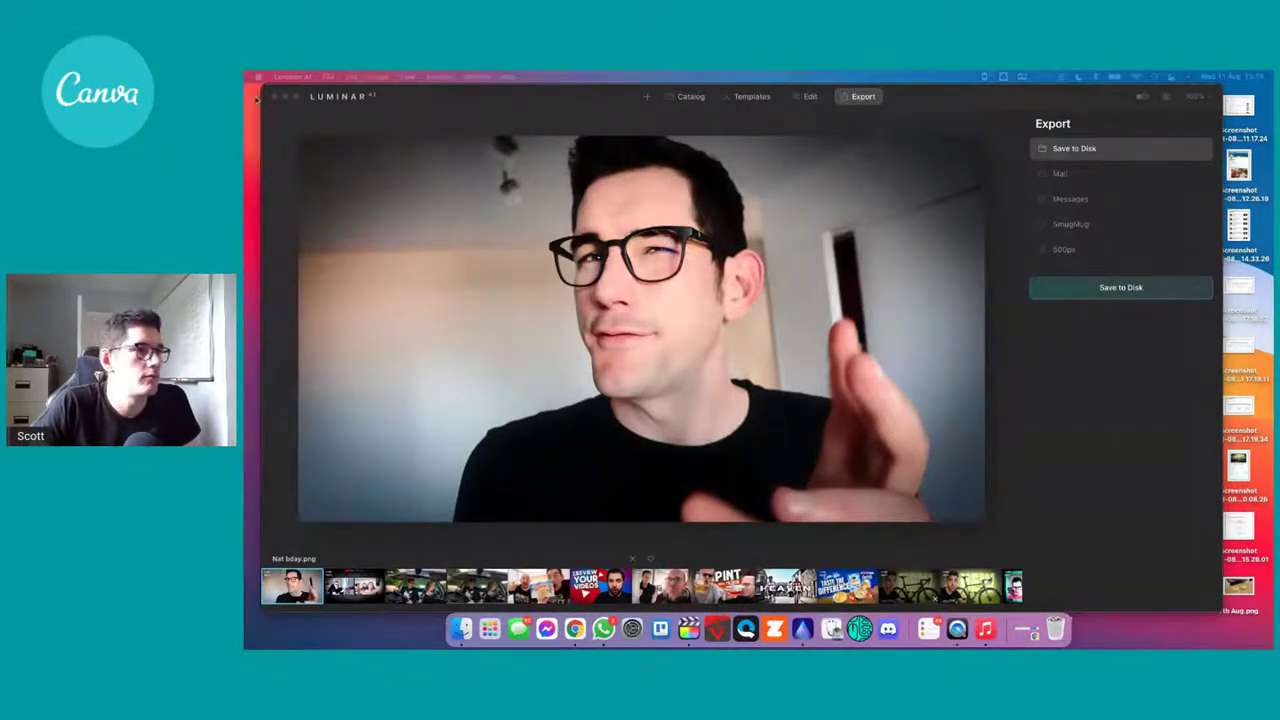
pyautogui.click(292, 100)
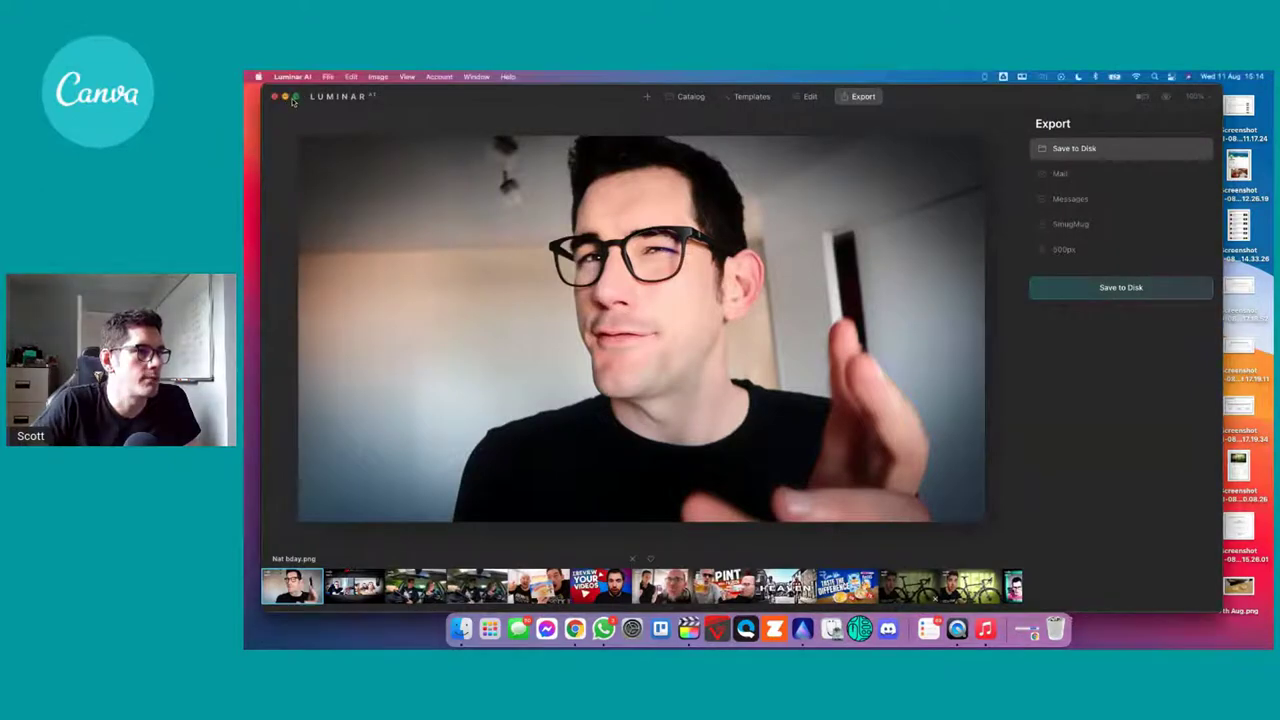
pyautogui.click(648, 97)
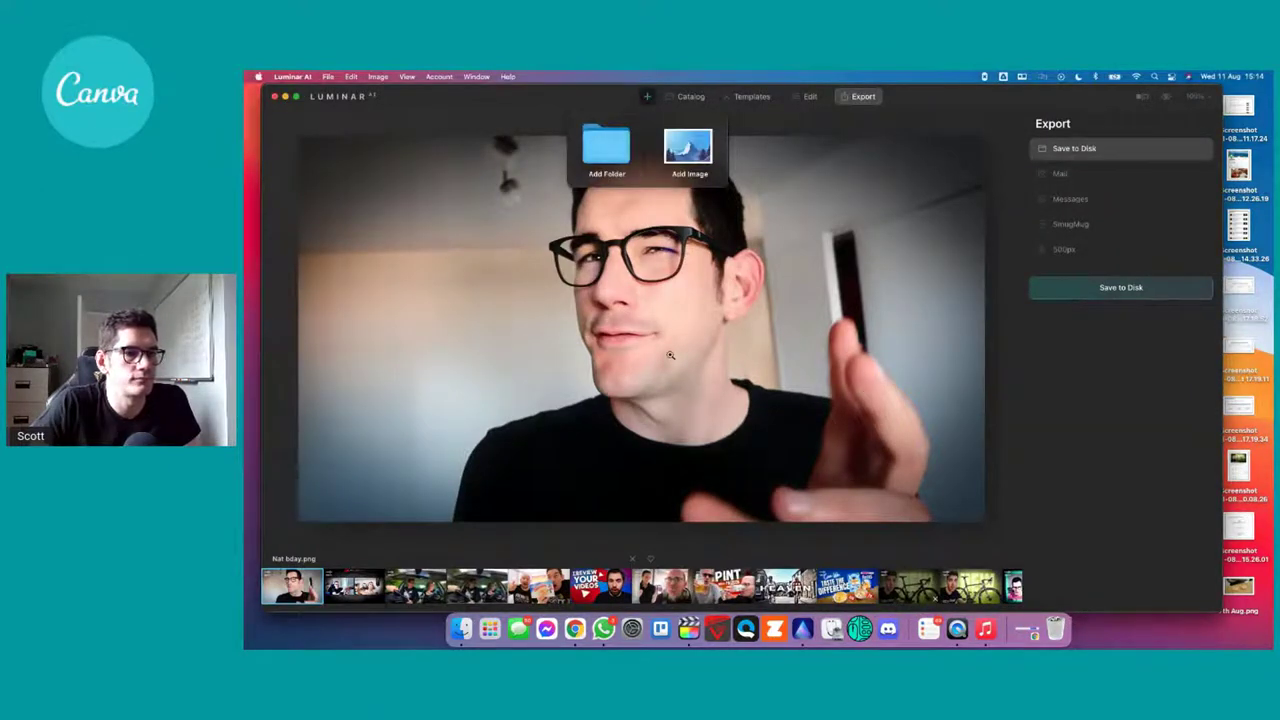
pyautogui.click(658, 165)
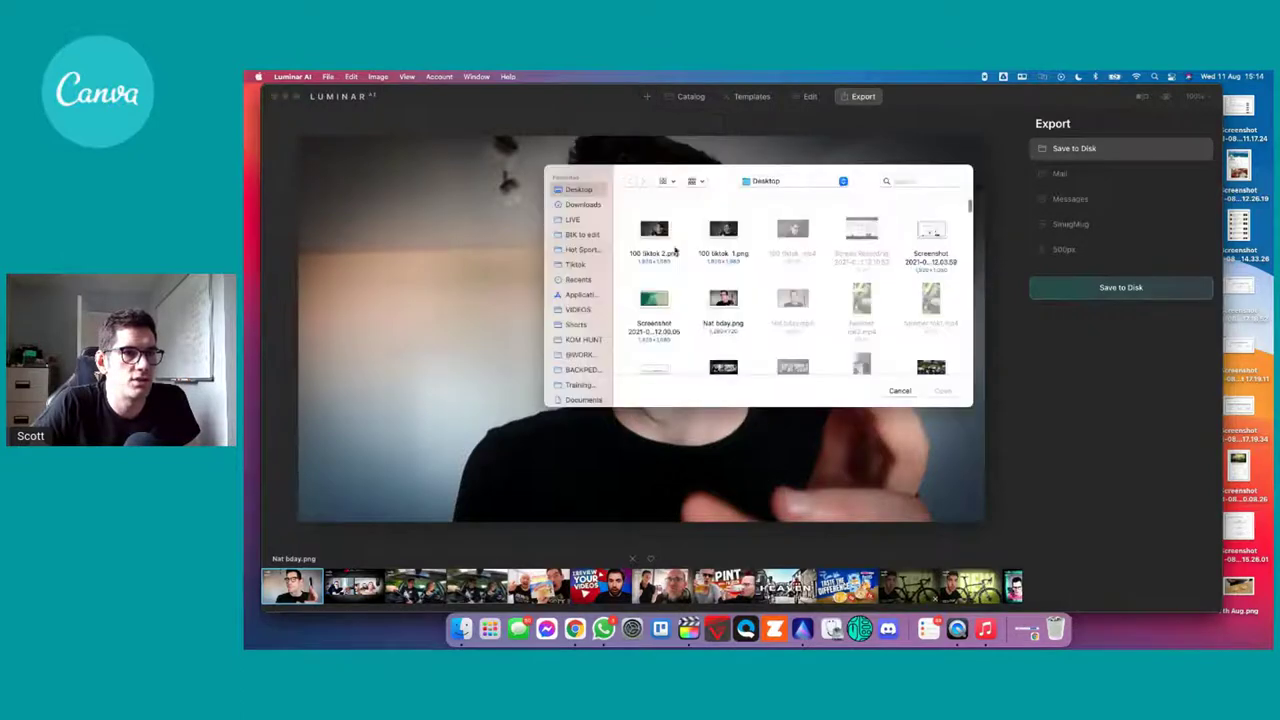
pyautogui.click(580, 205)
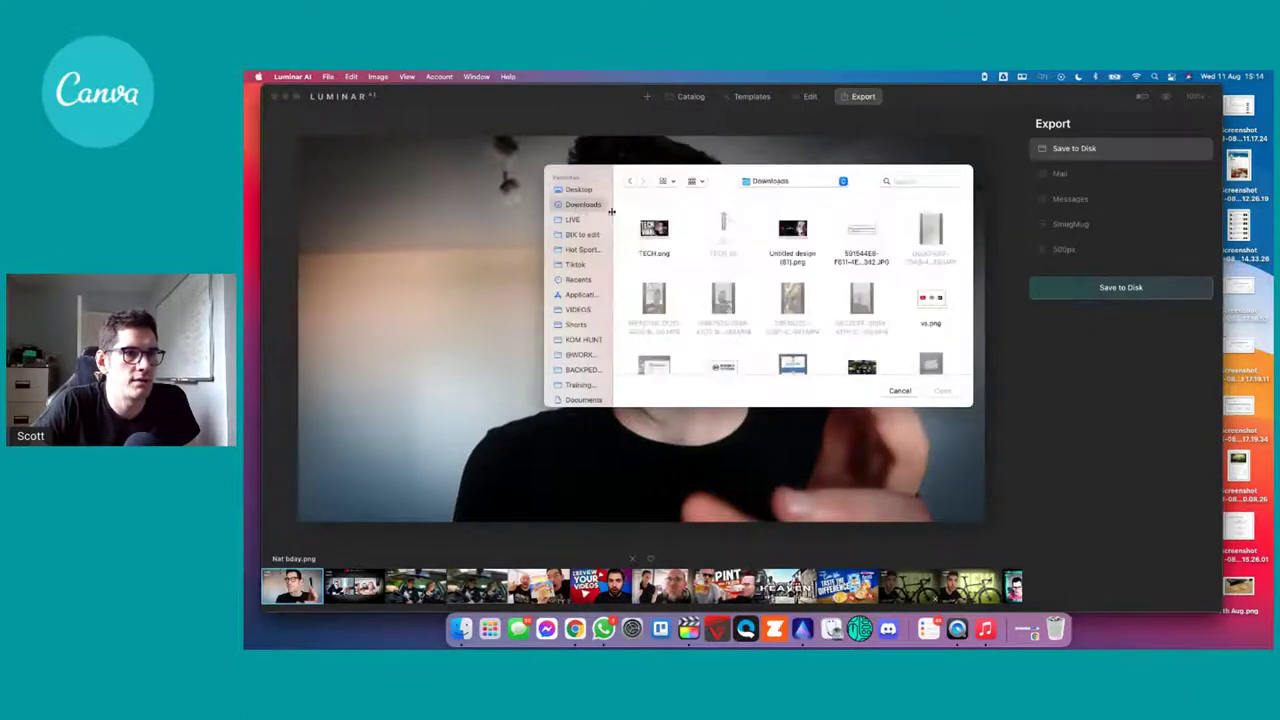
pyautogui.doubleClick(663, 234)
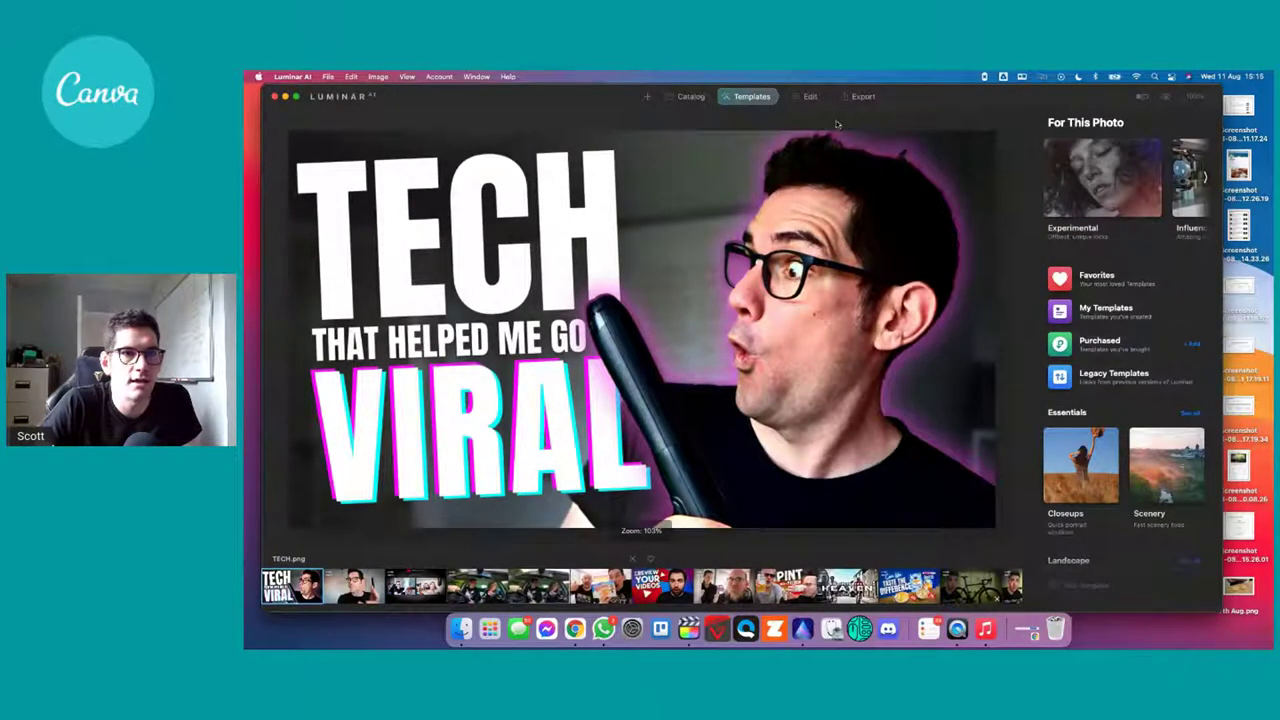
# Step: Enhance the thumbnail with an Accent of 66 and darken its edges with a Vignette amount of -71
pyautogui.click(814, 98)
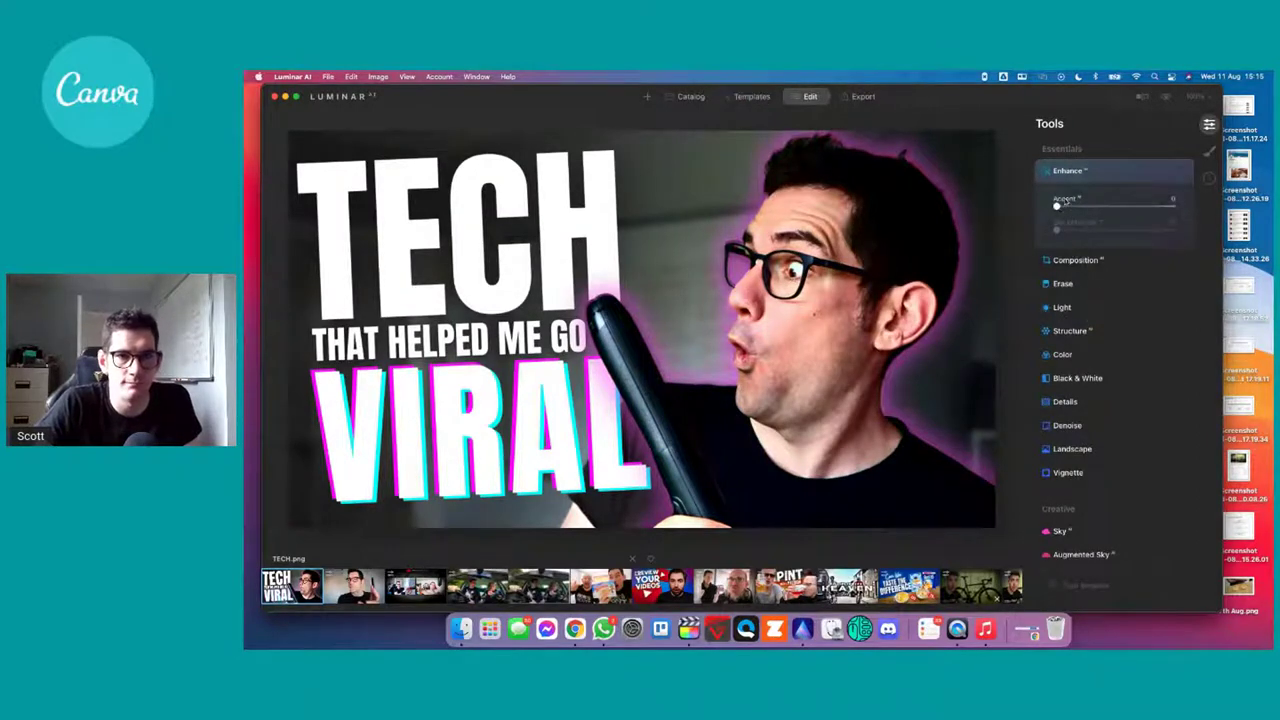
pyautogui.moveTo(1059, 212); pyautogui.dragTo(1137, 214)
pyautogui.scroll(-1, 1062, 397)
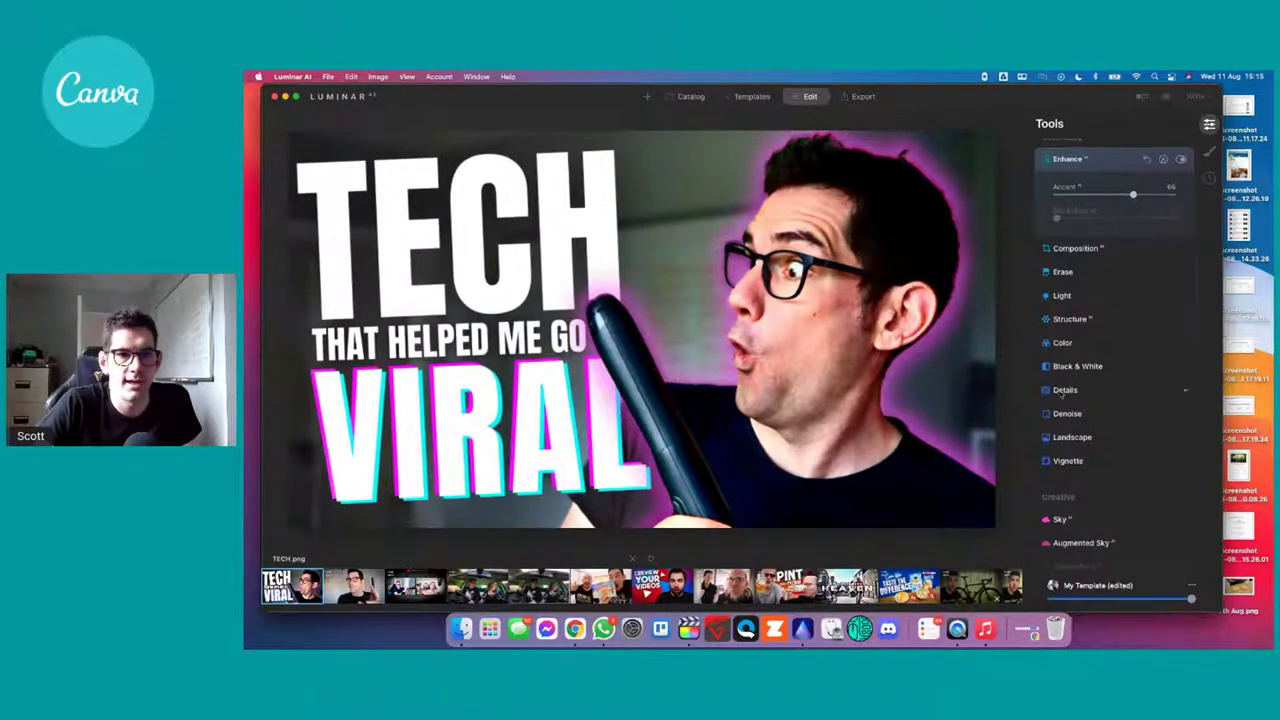
pyautogui.click(1068, 461)
pyautogui.moveTo(1116, 450); pyautogui.dragTo(1074, 451)
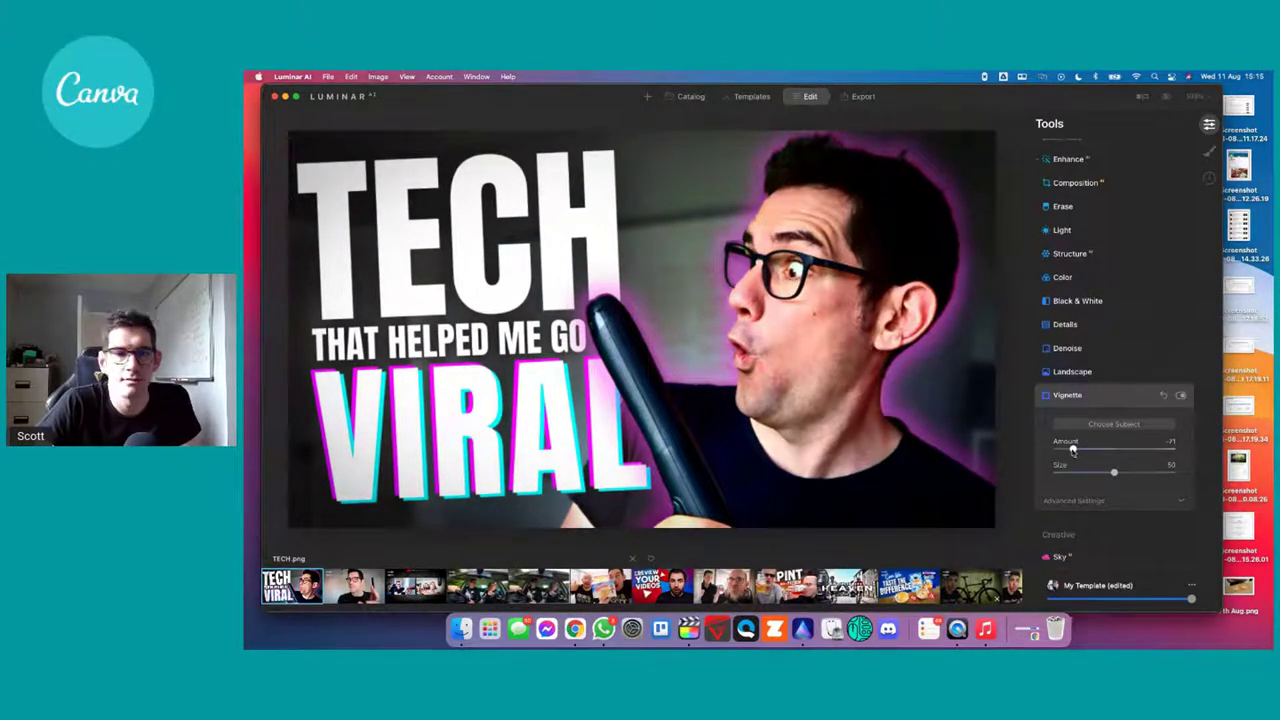
# Step: Brighten the man's face by setting Face Light to 58
pyautogui.scroll(-5, 1060, 400)
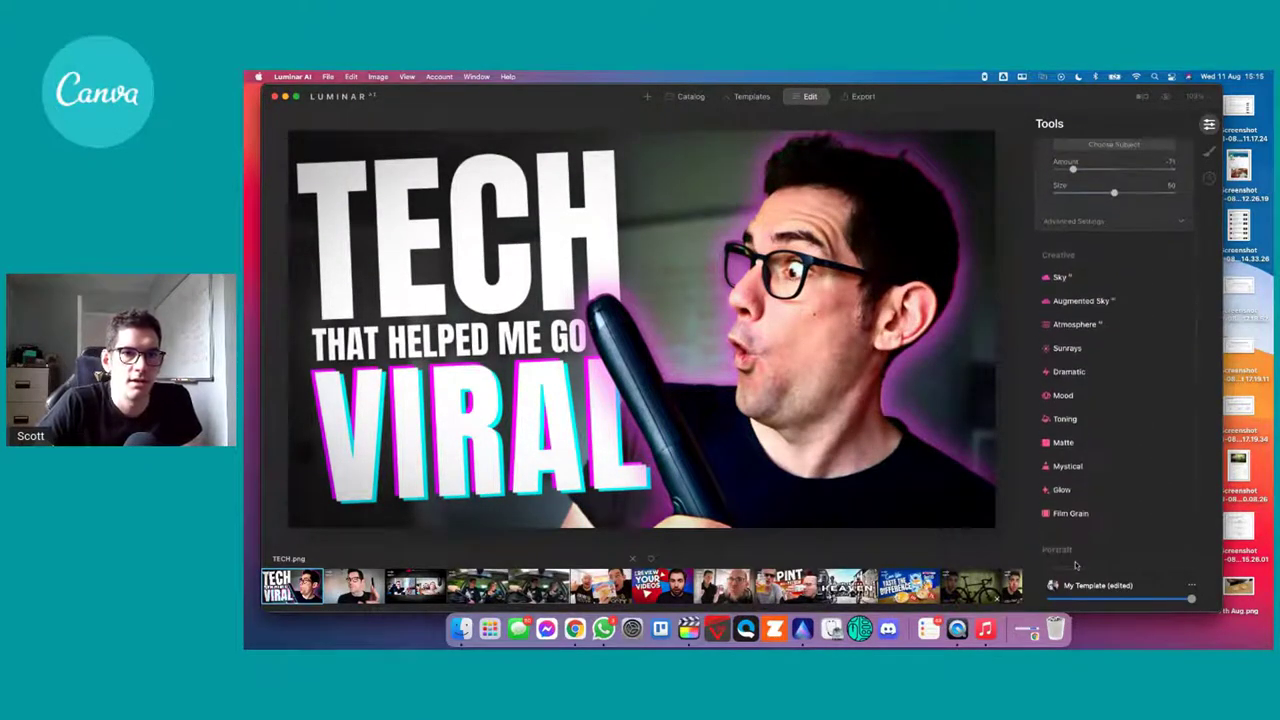
pyautogui.scroll(-3, 1085, 440)
pyautogui.click(1062, 326)
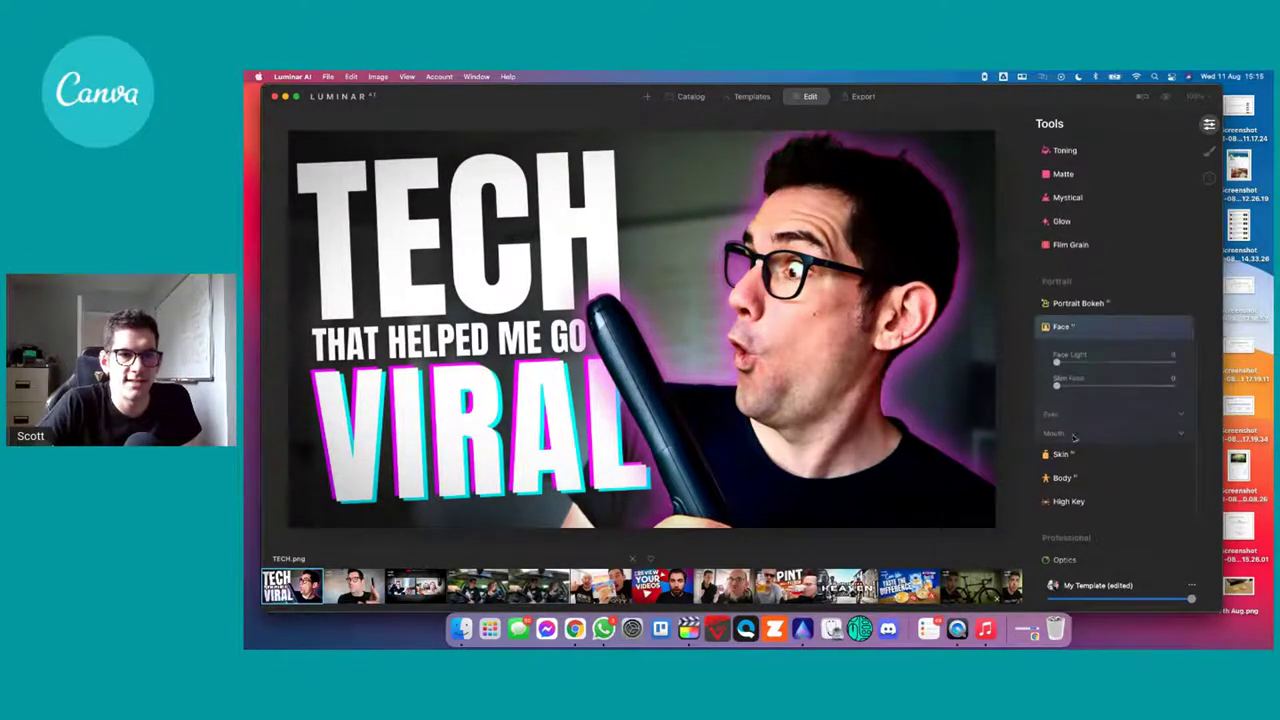
pyautogui.moveTo(1058, 361); pyautogui.dragTo(1125, 364)
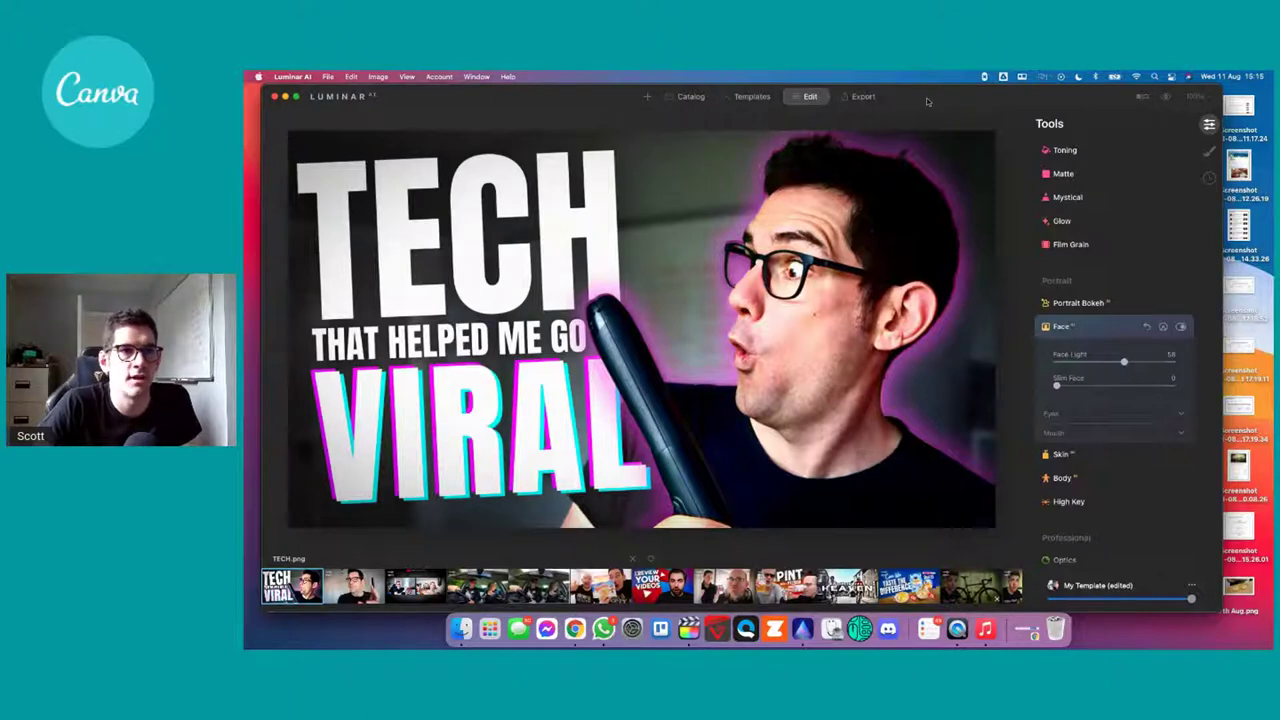
# Step: Export the edited thumbnail to the Desktop as a 1280 x 720 PNG, and switch back to Google Chrome
pyautogui.click(862, 97)
pyautogui.click(1139, 287)
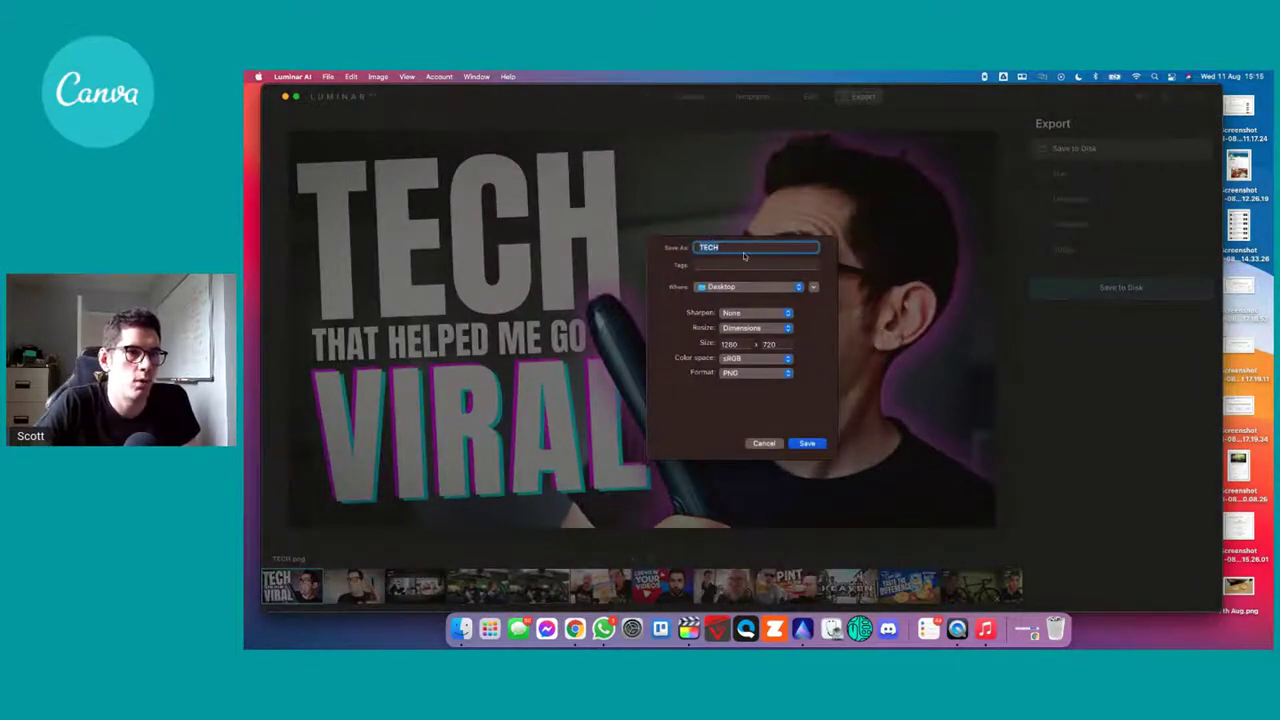
pyautogui.click(736, 248)
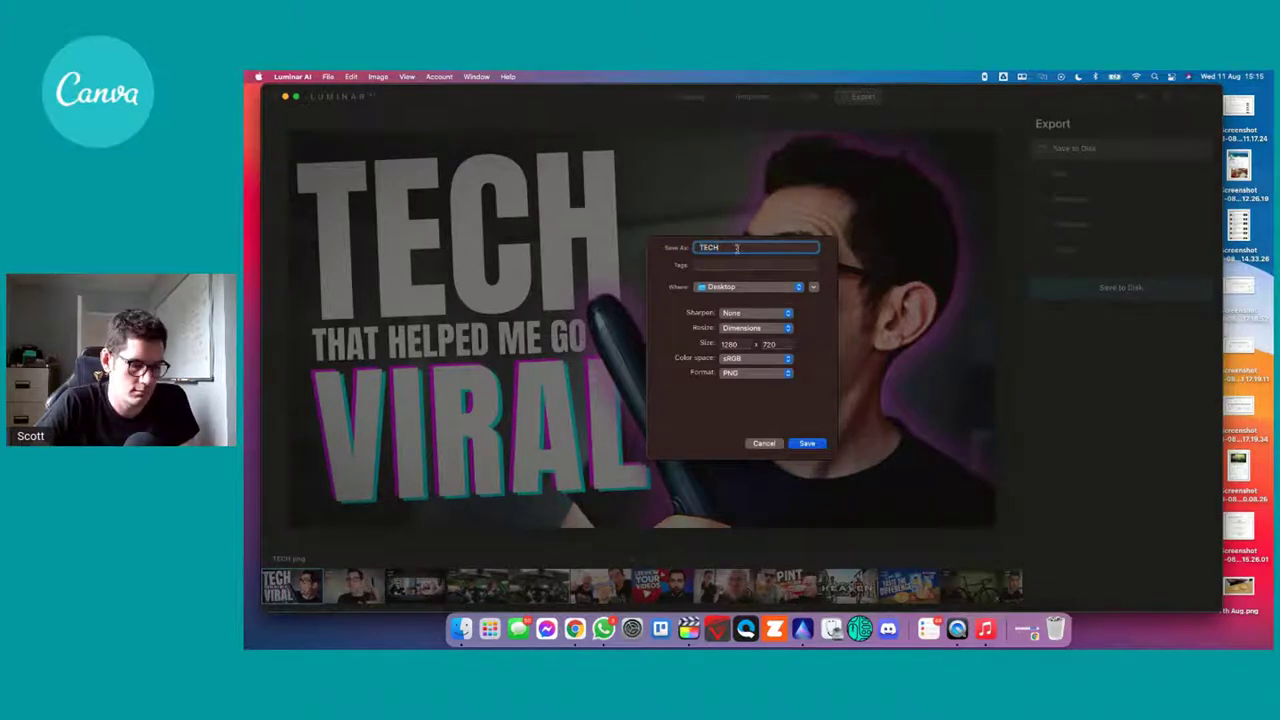
pyautogui.click(810, 446)
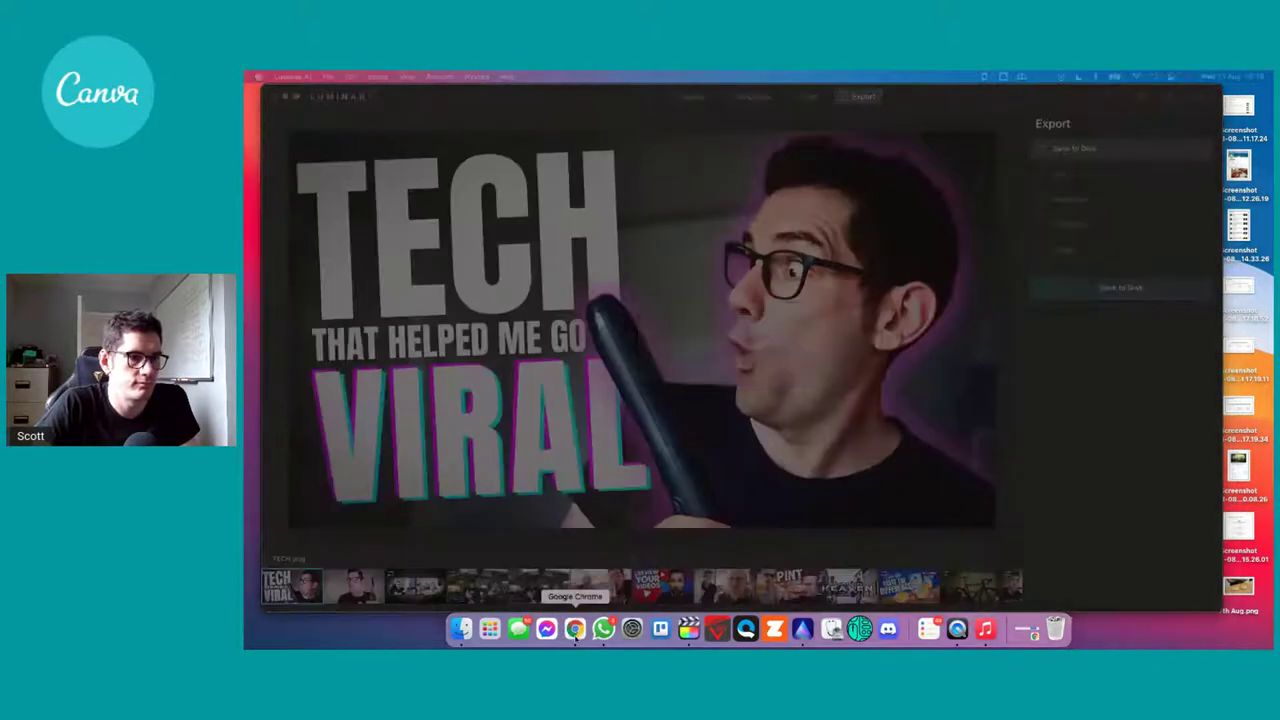
pyautogui.click(575, 628)
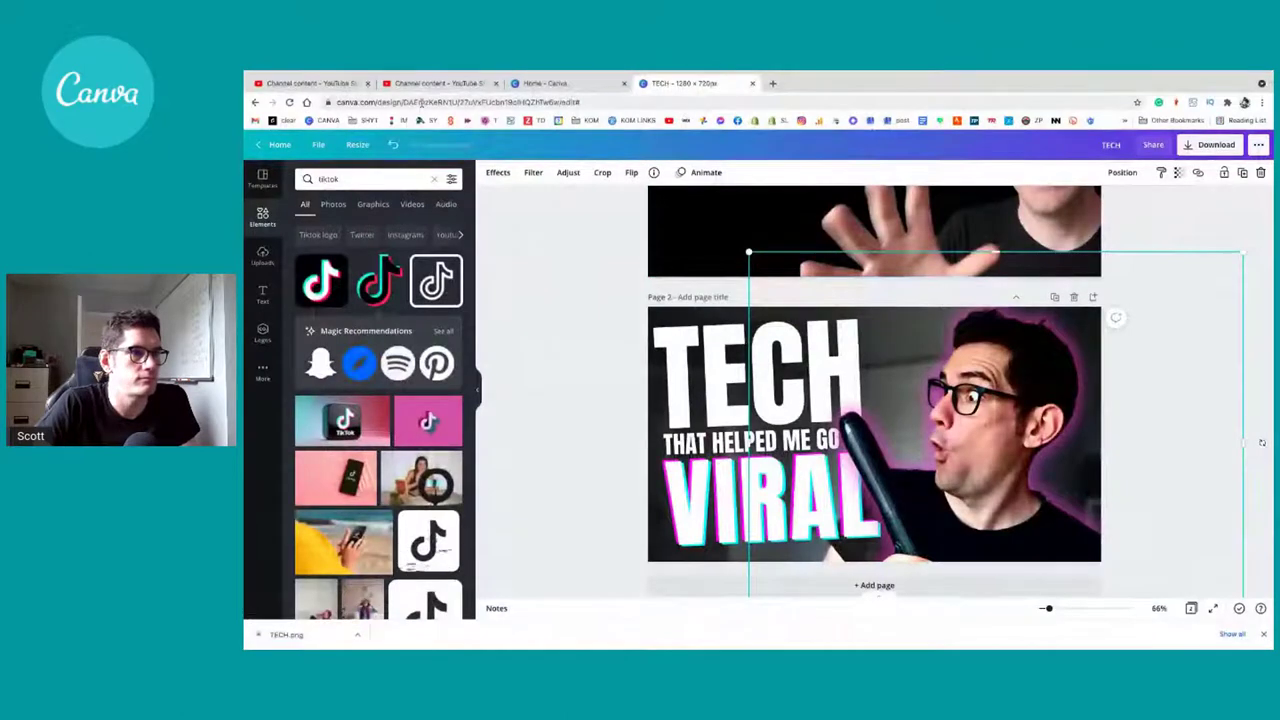
# Step: Switch to YouTube Studio and open the details of the draft video
pyautogui.click(435, 84)
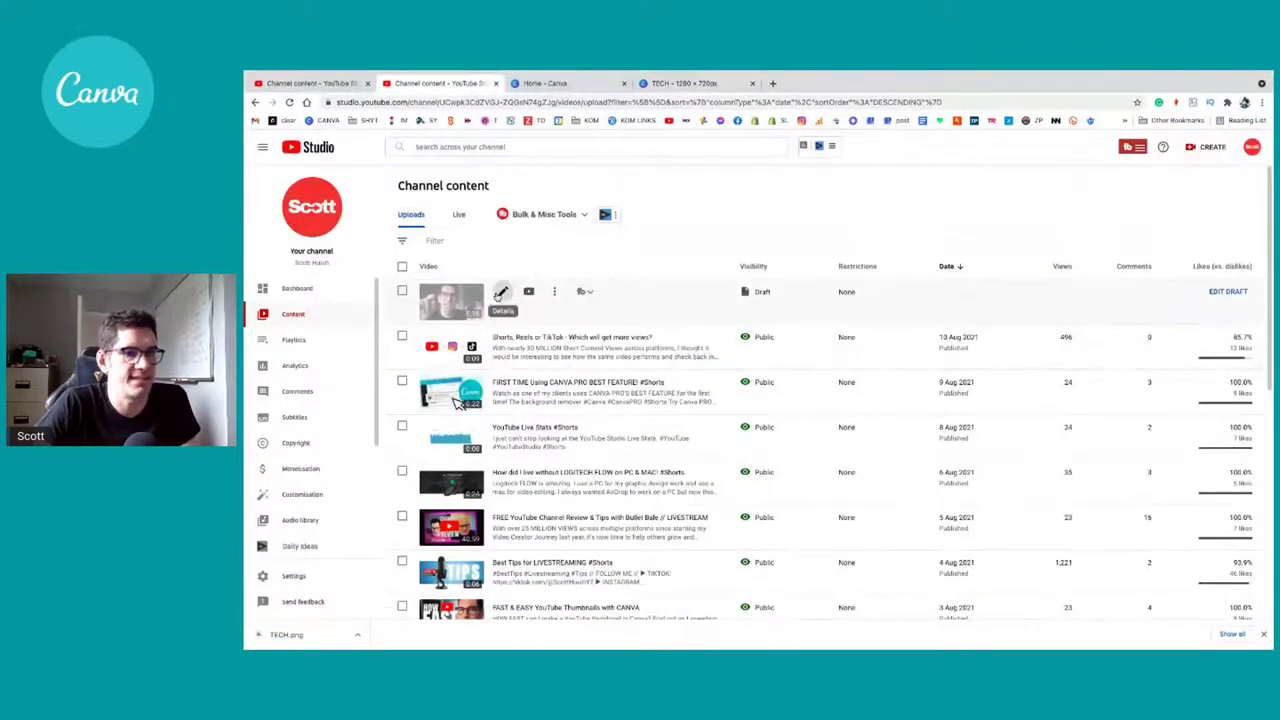
pyautogui.click(496, 297)
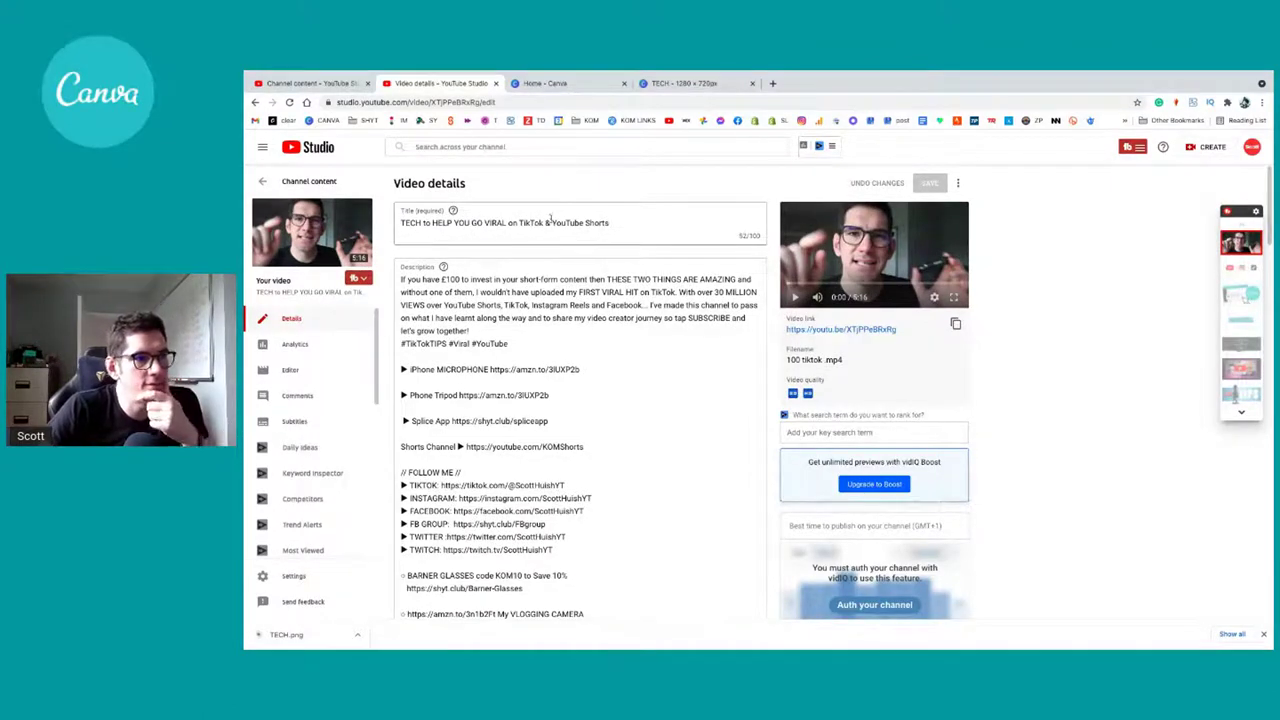
# Step: Try ending the video title with "& Shorts", and restore the wording "& YouTube Shorts"
pyautogui.moveTo(543, 222); pyautogui.dragTo(644, 228)
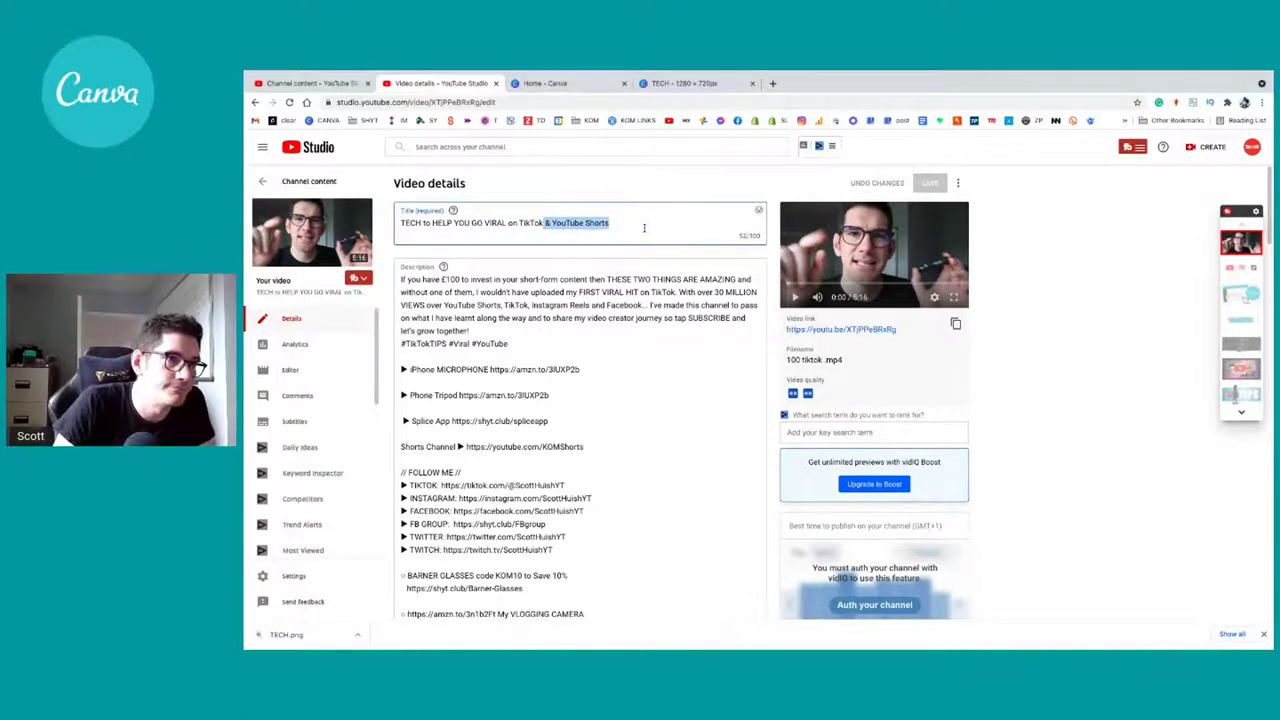
pyautogui.press('BackSpace')
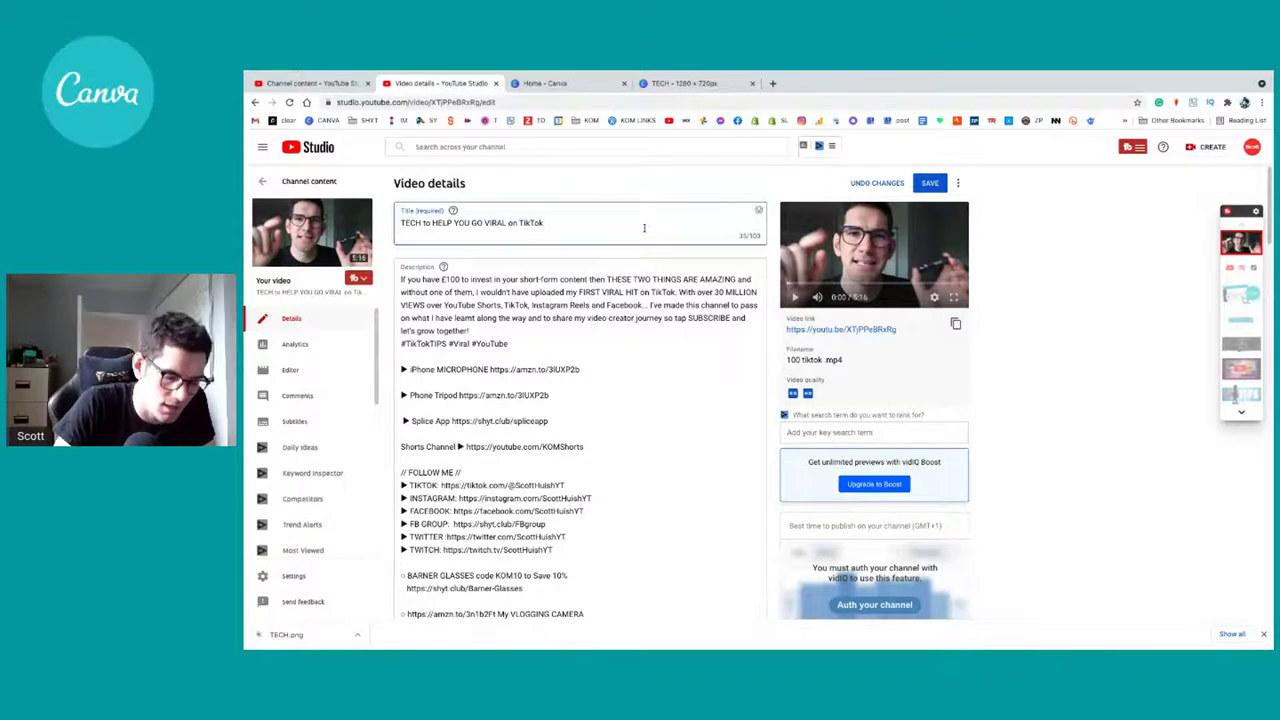
pyautogui.write('& Shorts')
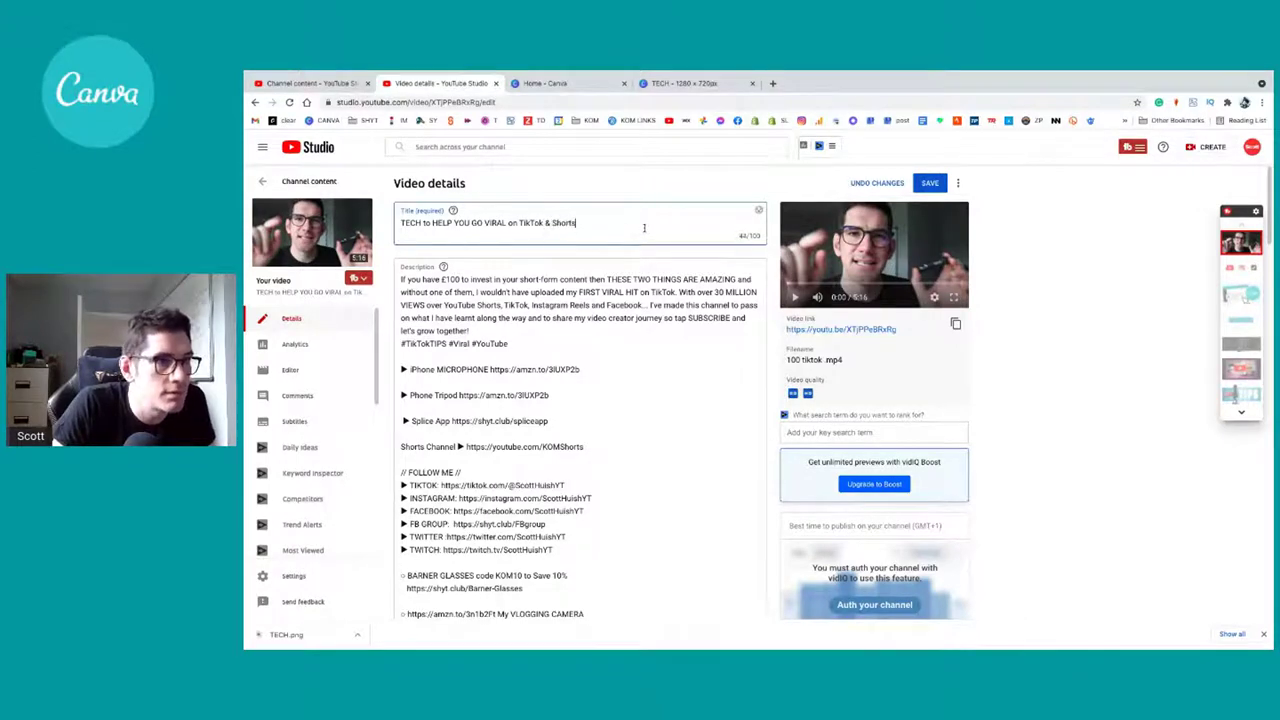
pyautogui.press('BackSpace')
pyautogui.press('BackSpace')
pyautogui.press('BackSpace')
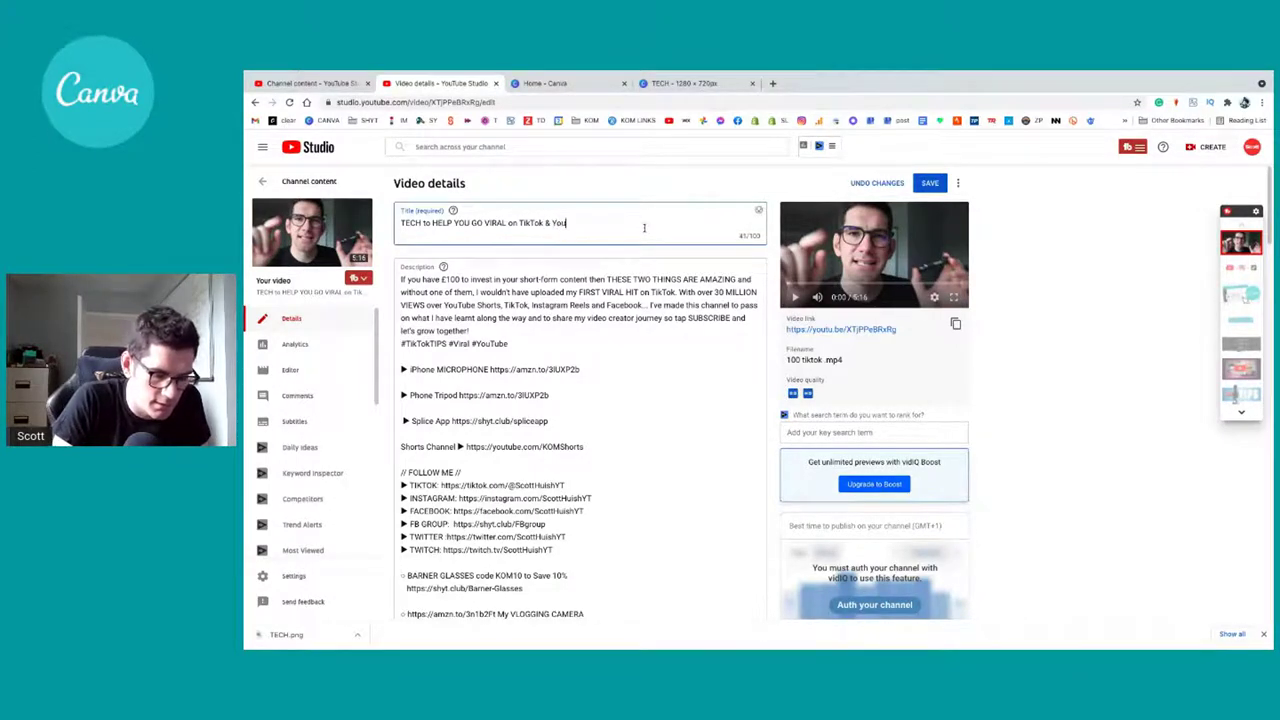
pyautogui.write('YouTube Shorts')
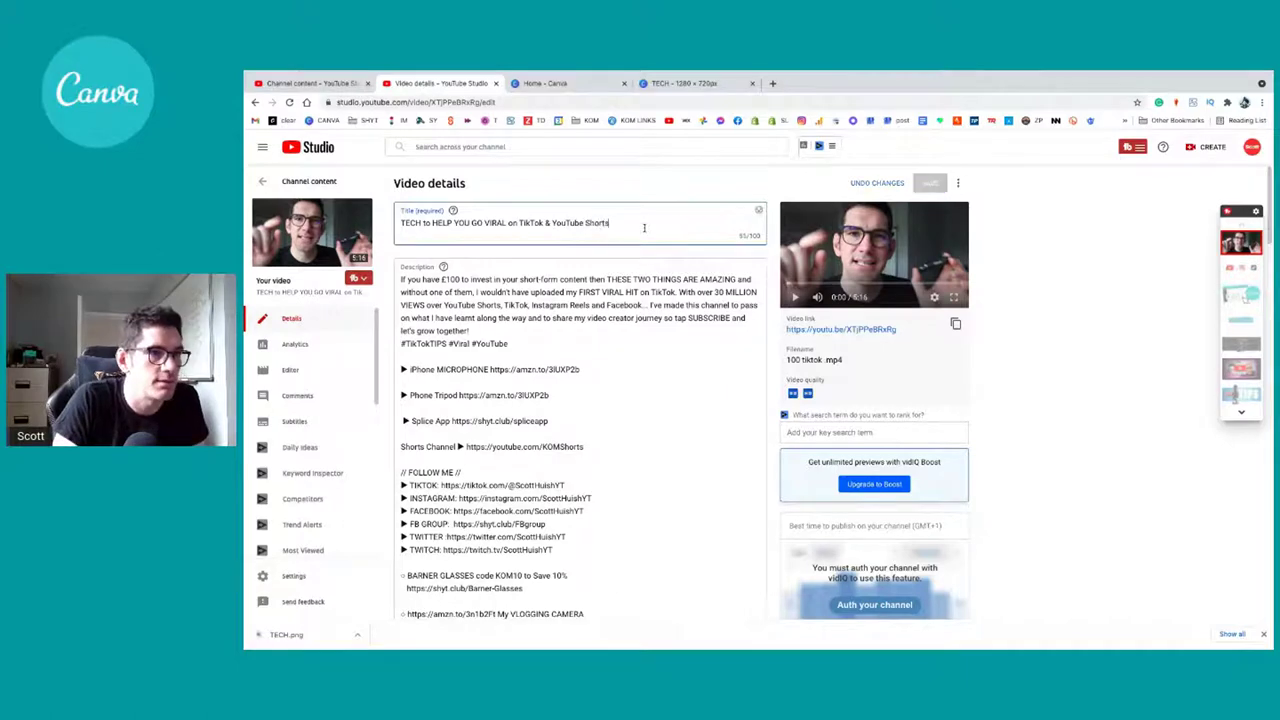
# Step: Upload the retouched 1280 x 720 TECH image from the Desktop as the video's thumbnail
pyautogui.scroll(-2, 612, 371)
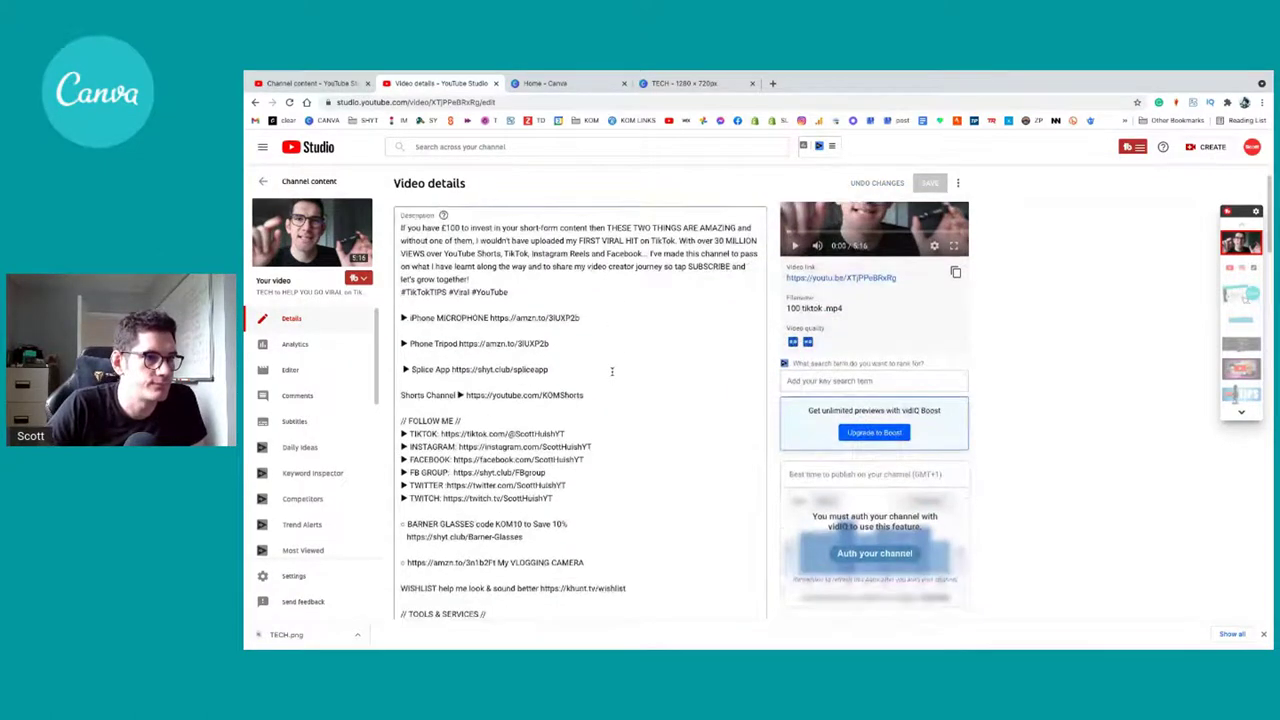
pyautogui.scroll(1, 612, 371)
pyautogui.scroll(-10, 537, 537)
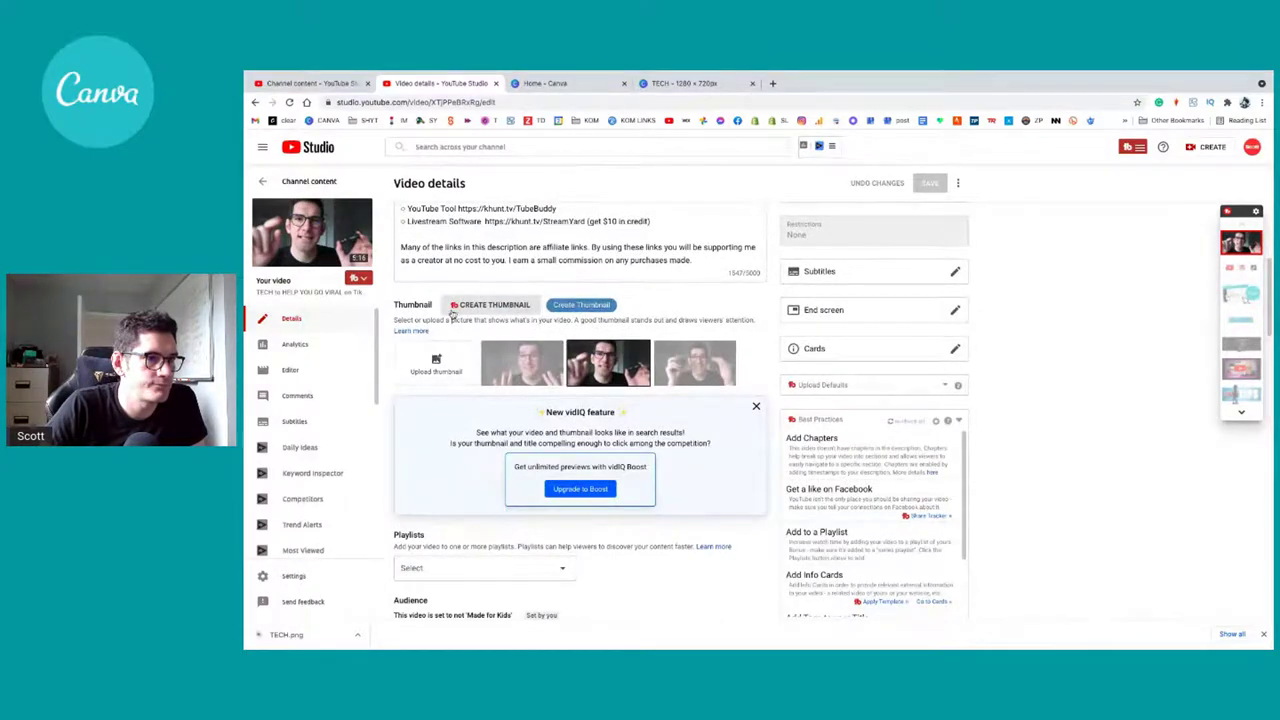
pyautogui.click(436, 365)
pyautogui.click(652, 278)
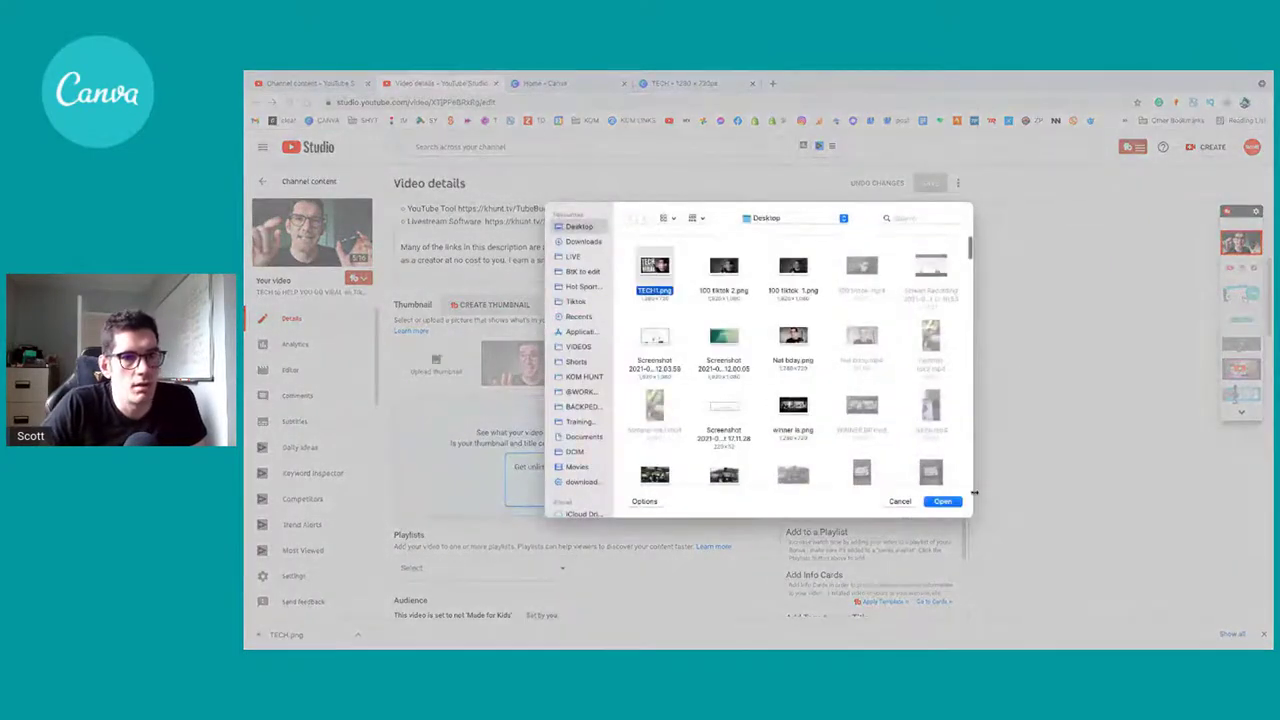
pyautogui.click(946, 503)
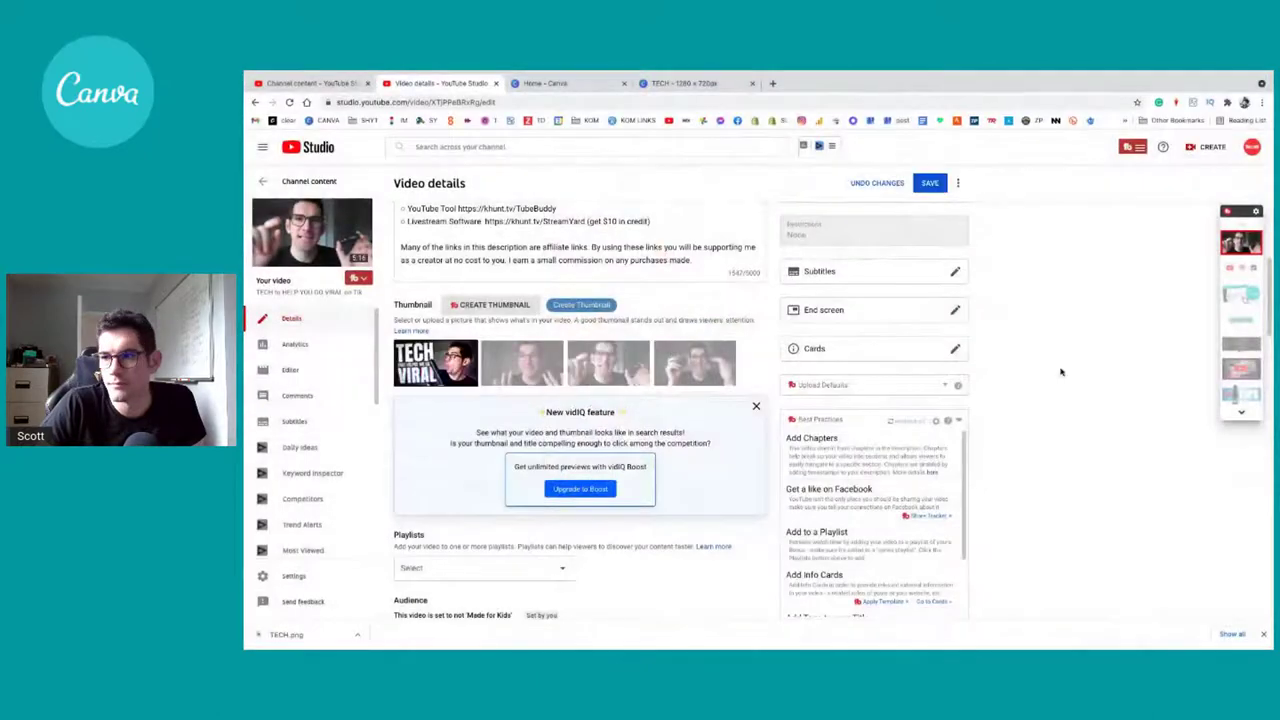
# Step: Check the new thumbnail enlarged in the video preview, look through the remaining details and save the video's changes
pyautogui.scroll(10, 1061, 372)
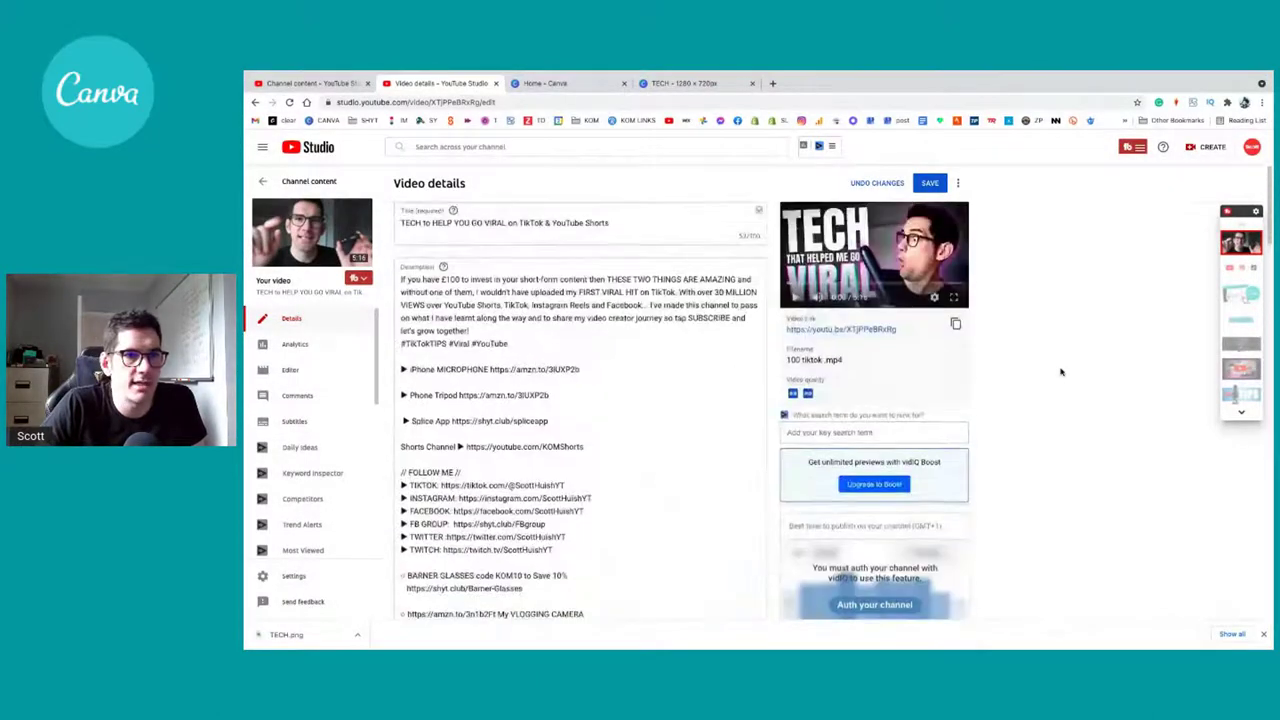
pyautogui.scroll(5, 921, 251)
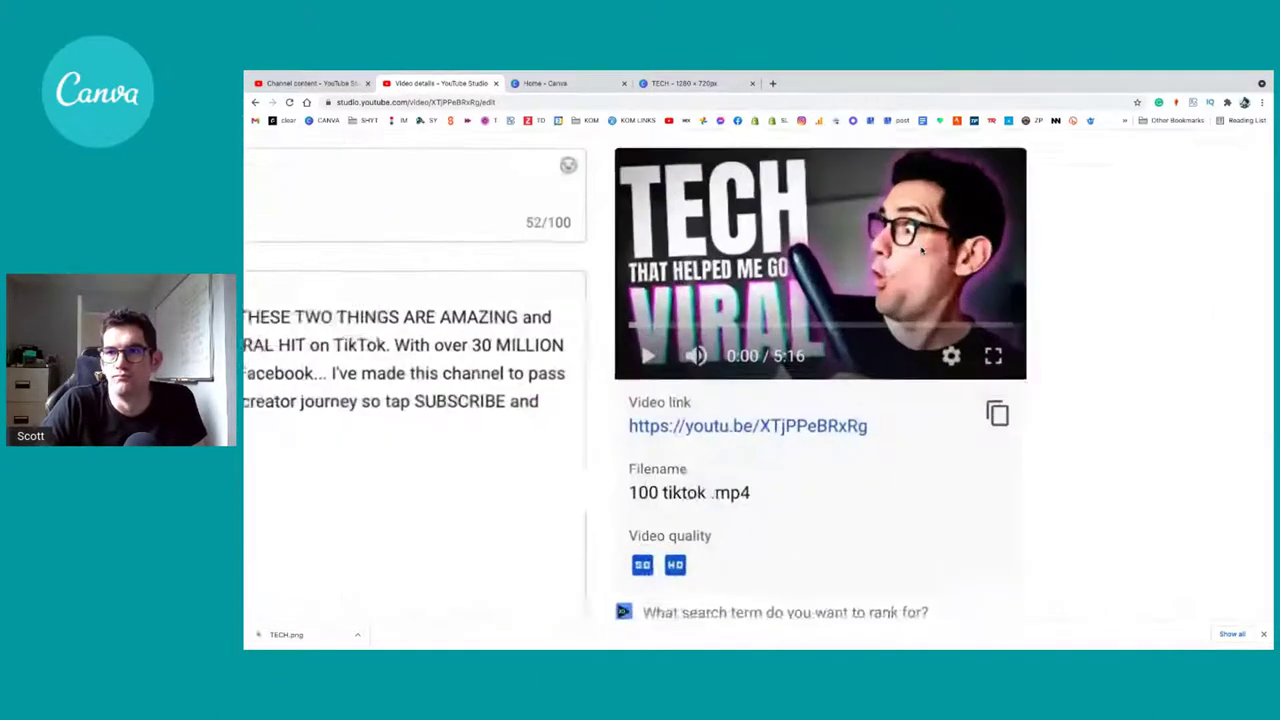
pyautogui.scroll(-1, 921, 251)
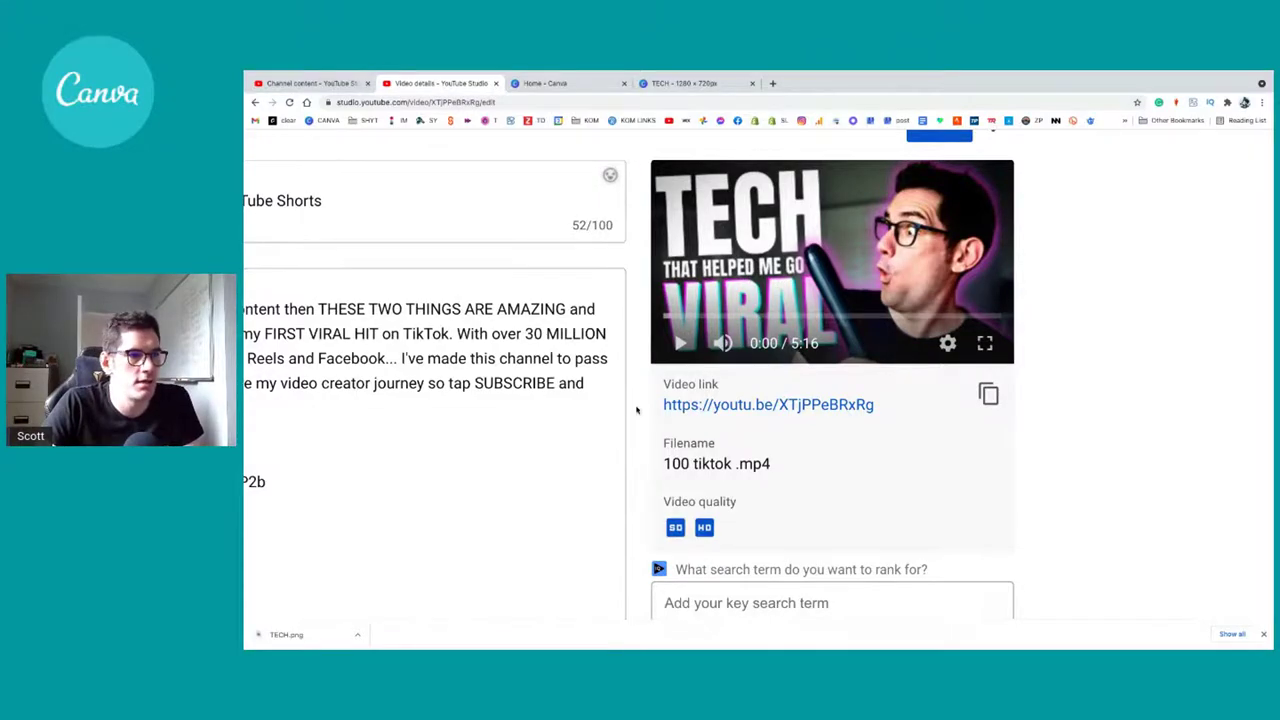
pyautogui.scroll(-5, 637, 410)
pyautogui.scroll(-10, 637, 410)
pyautogui.scroll(-10, 637, 410)
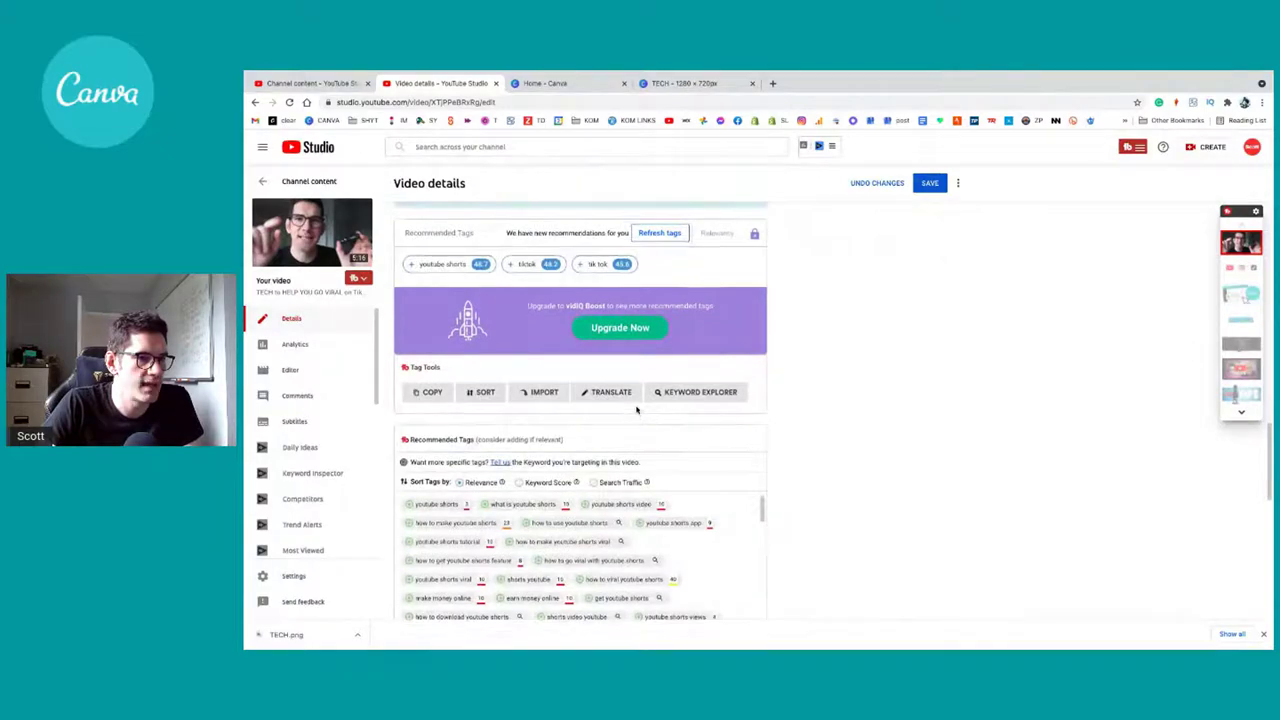
pyautogui.scroll(10, 637, 410)
pyautogui.scroll(10, 637, 410)
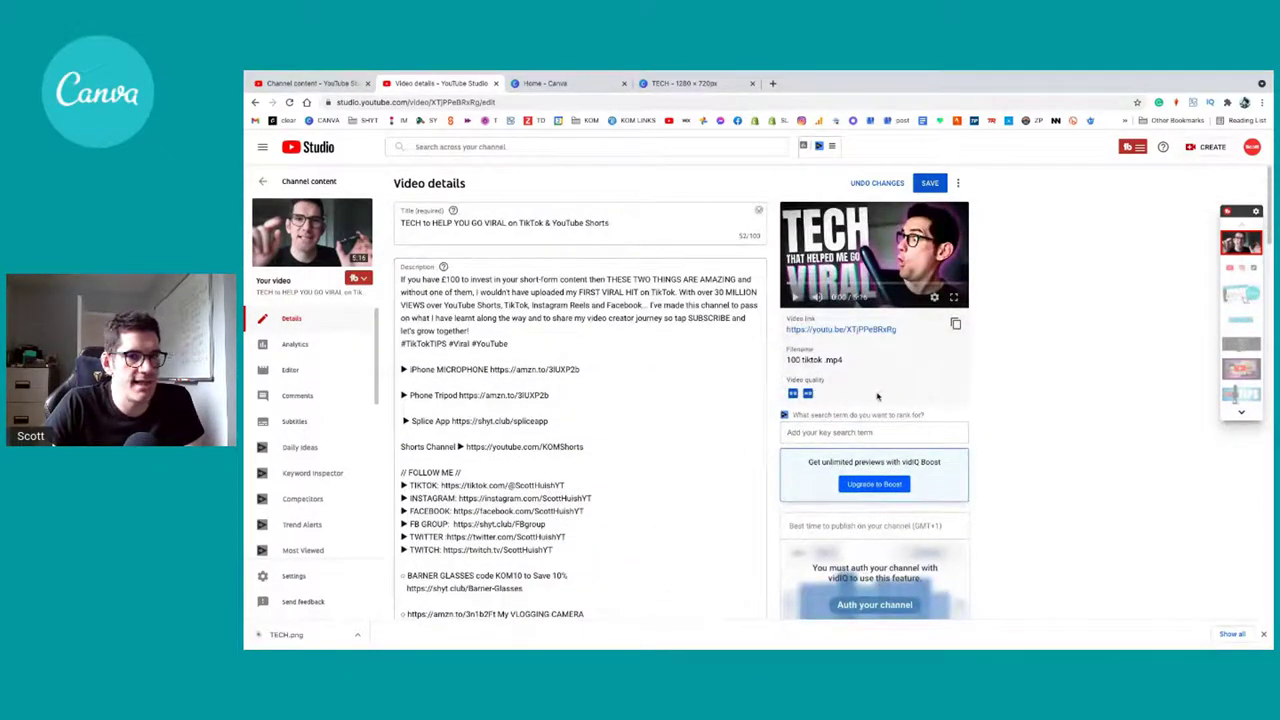
pyautogui.click(929, 184)
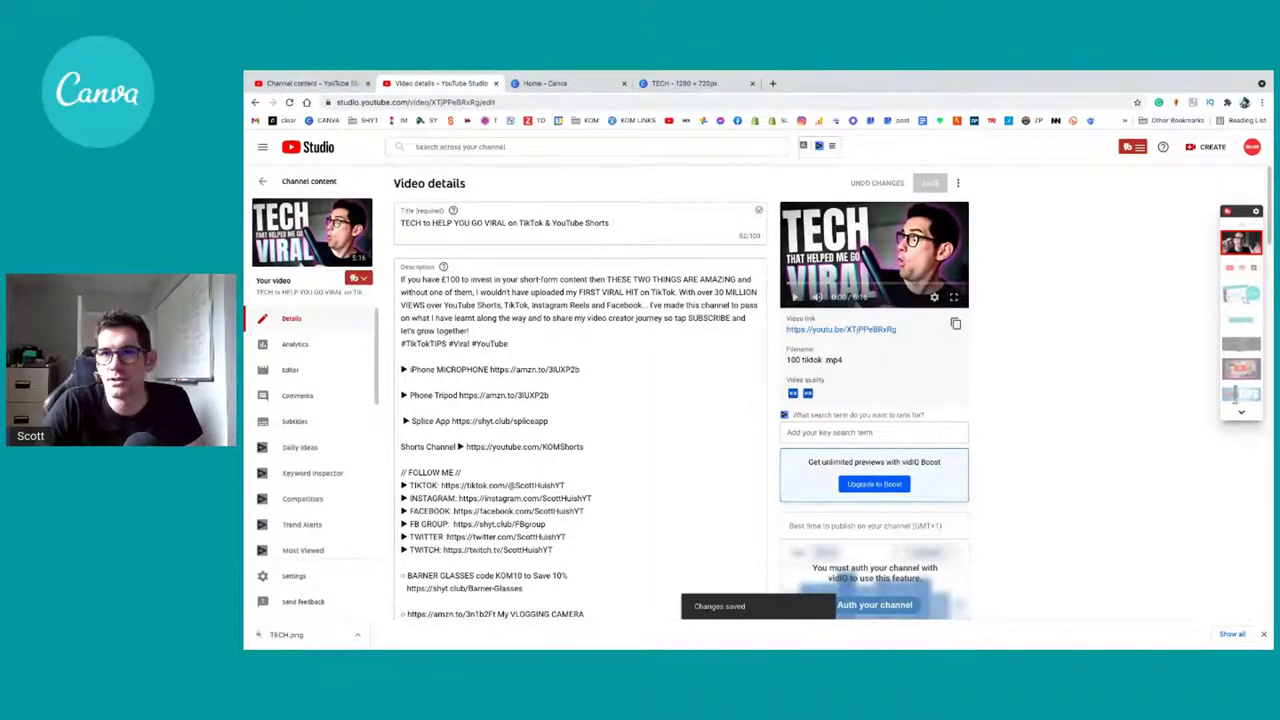
# Step: Return to the TECH design in Canva and insert a blank page after page 1
pyautogui.click(560, 83)
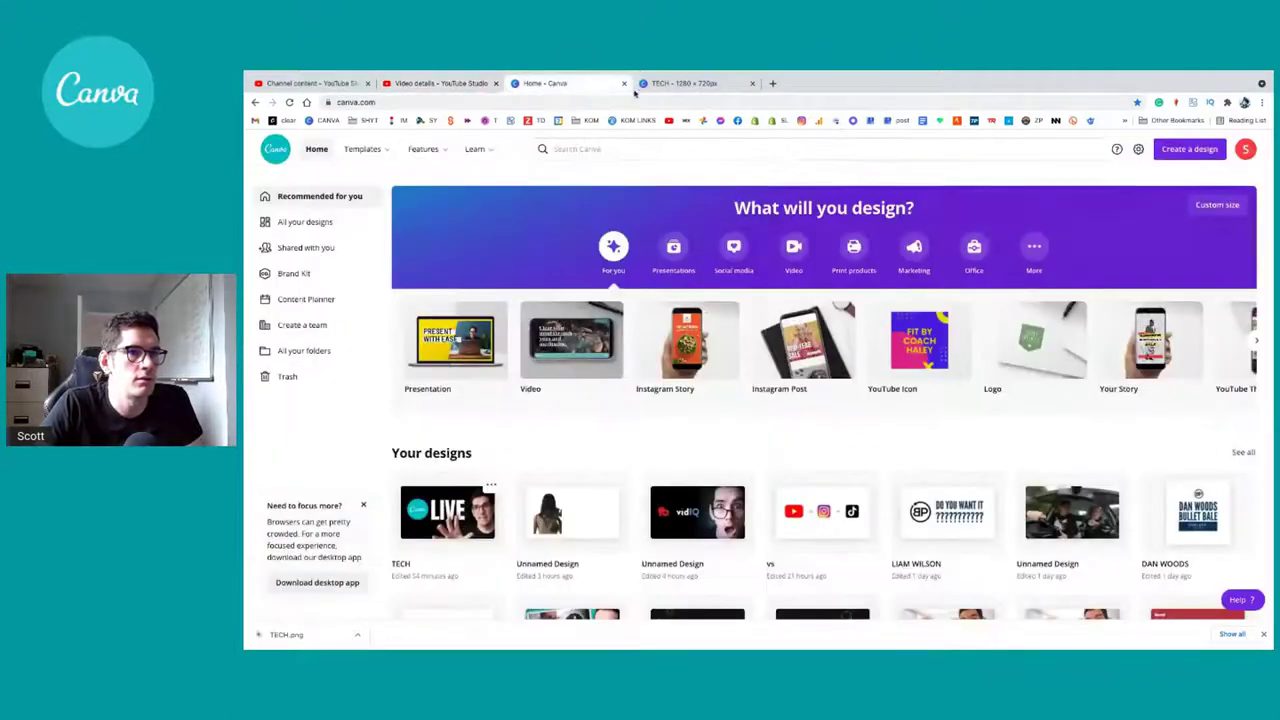
pyautogui.click(673, 84)
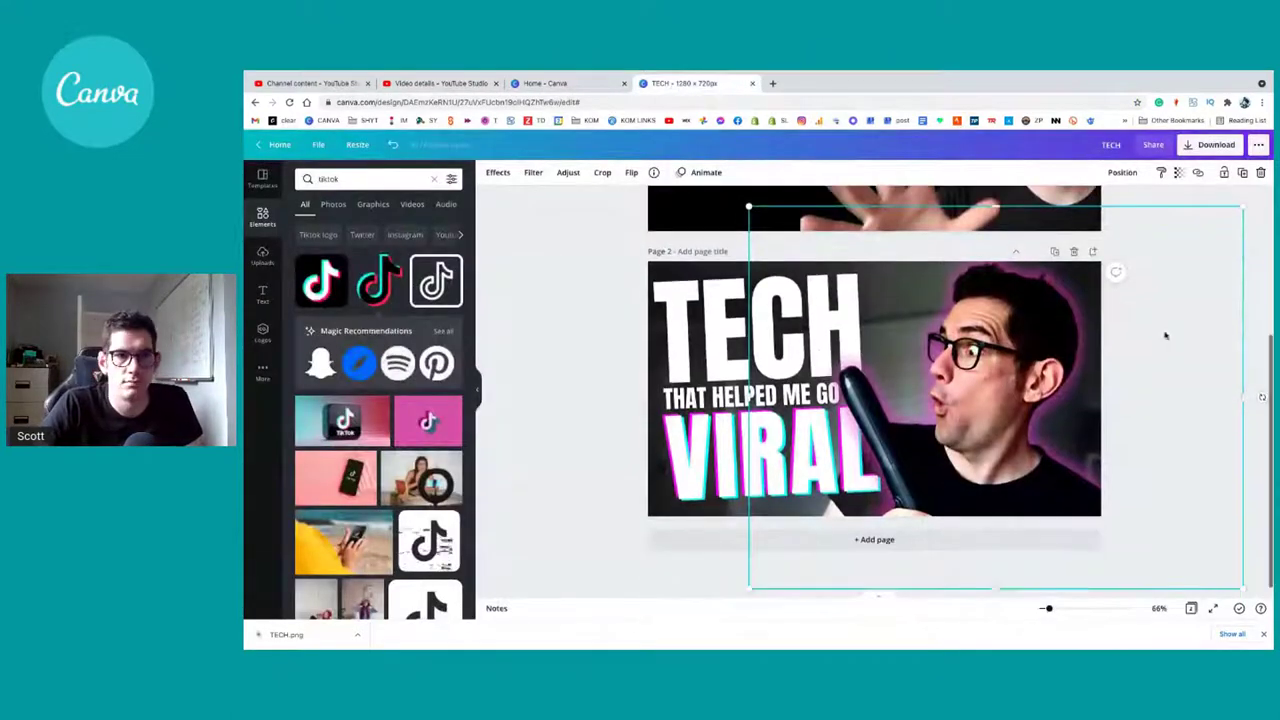
pyautogui.click(614, 291)
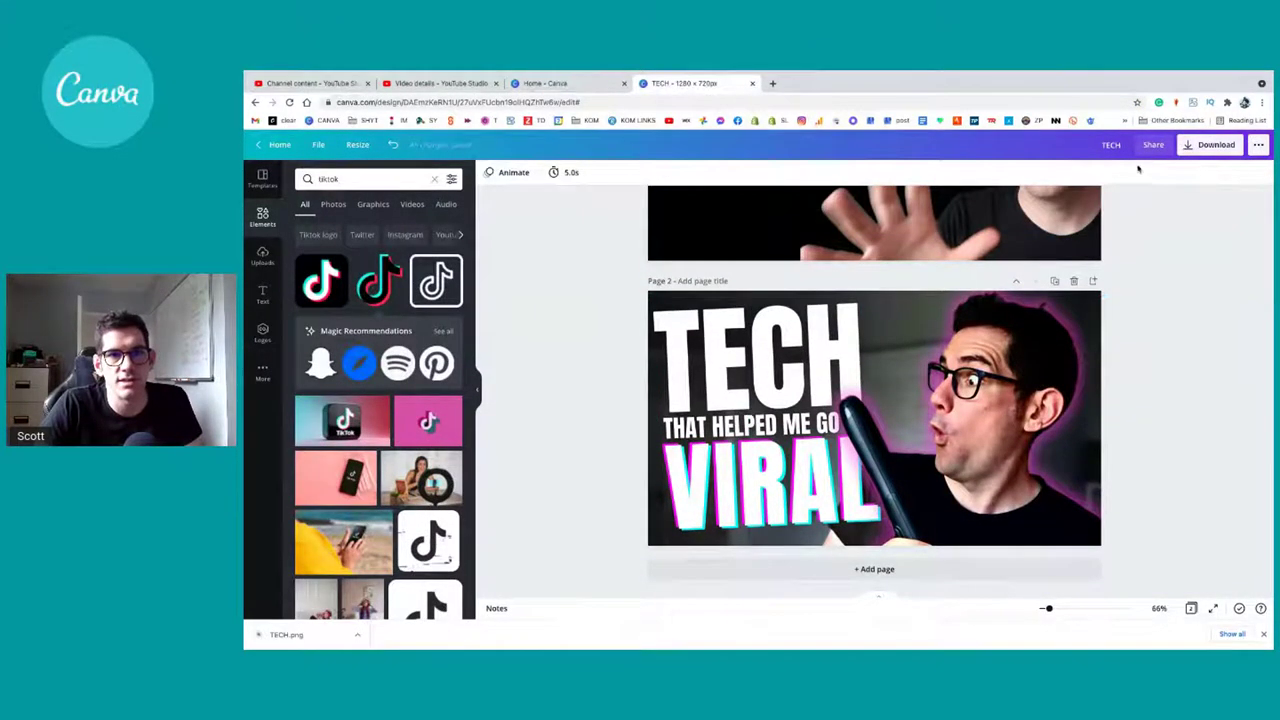
pyautogui.scroll(2, 1127, 237)
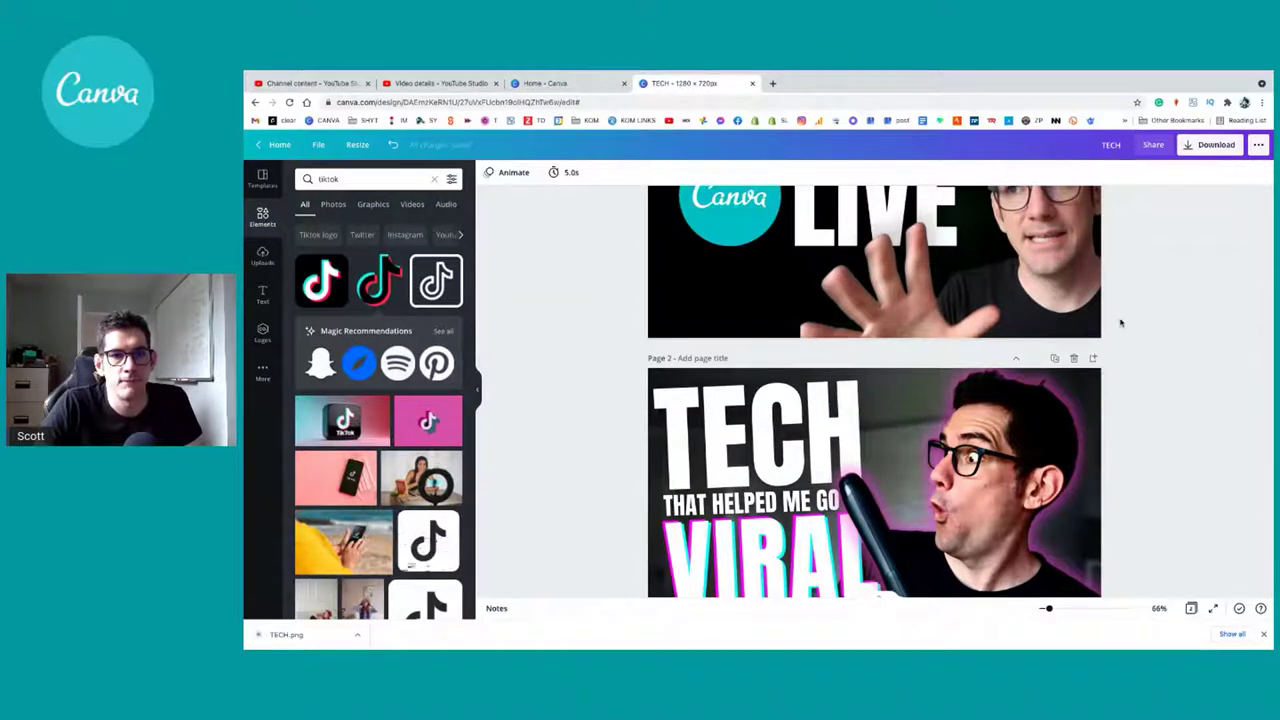
pyautogui.scroll(3, 1122, 323)
pyautogui.click(1094, 204)
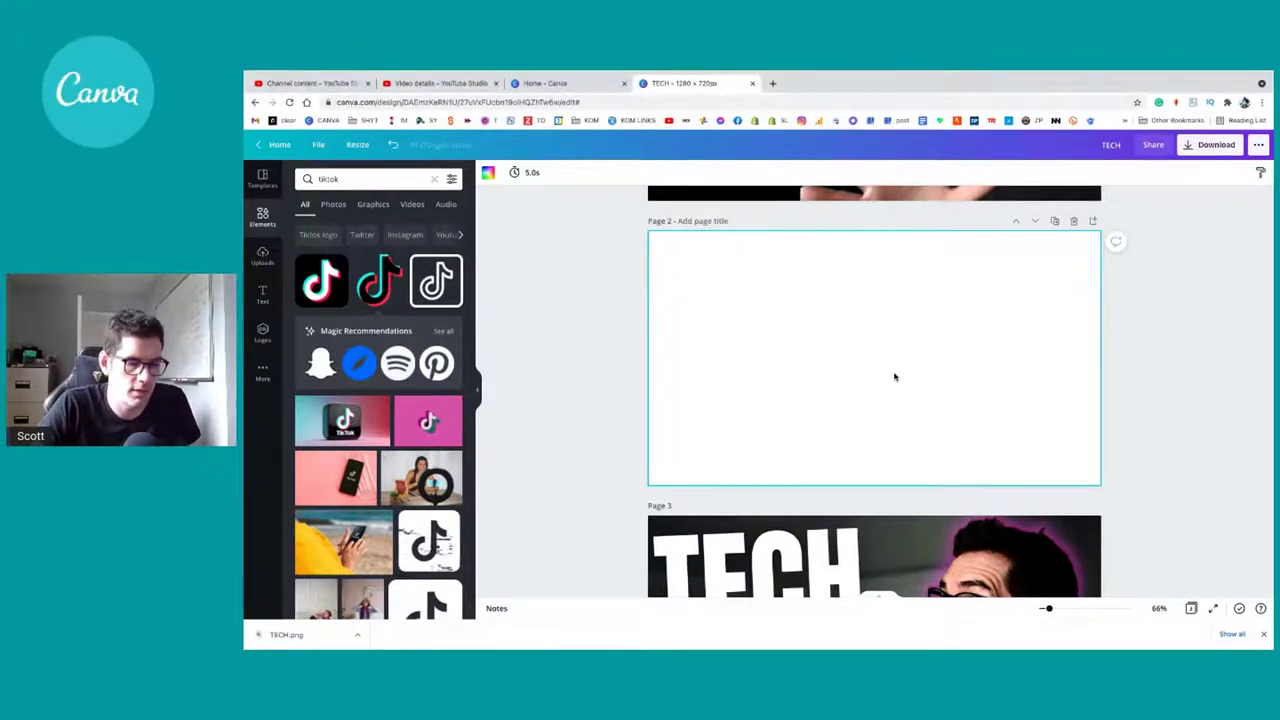
# Step: Paste the photos of the bald man and the embroidery machine onto page 2, and move them side by side
pyautogui.hotkey('ctrl', 'v')
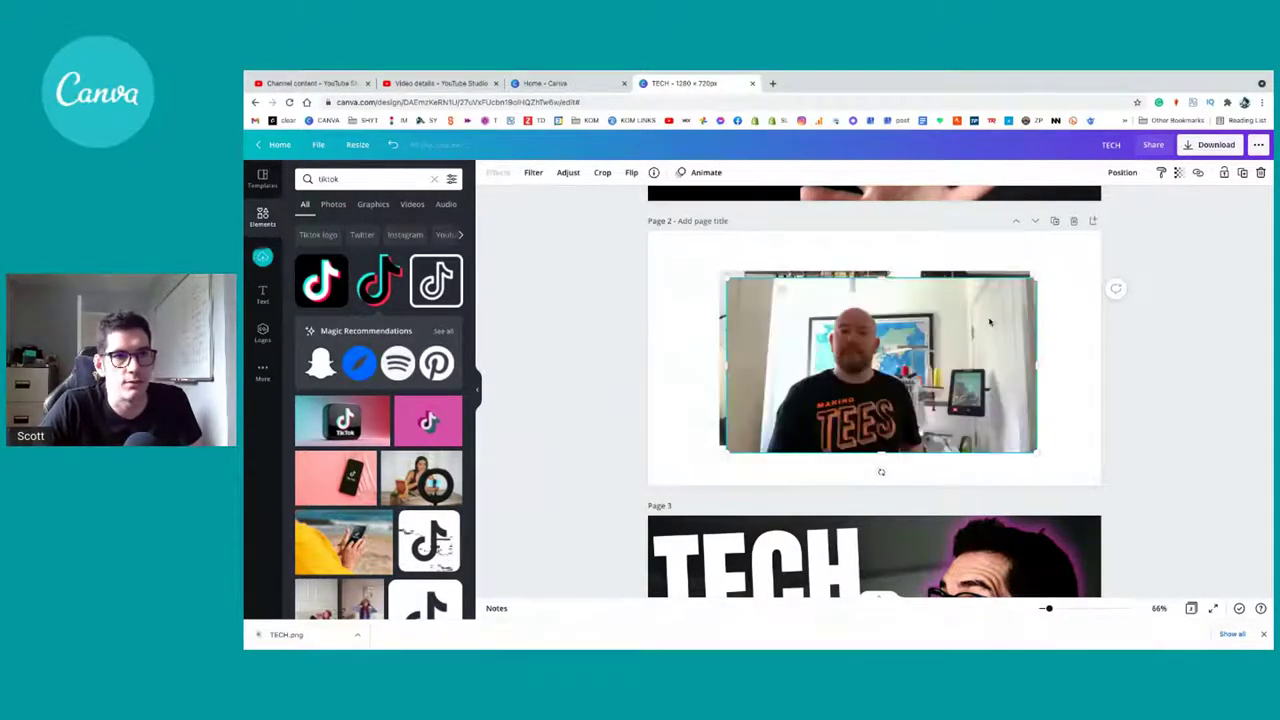
pyautogui.moveTo(990, 321); pyautogui.dragTo(788, 335)
pyautogui.click(262, 258)
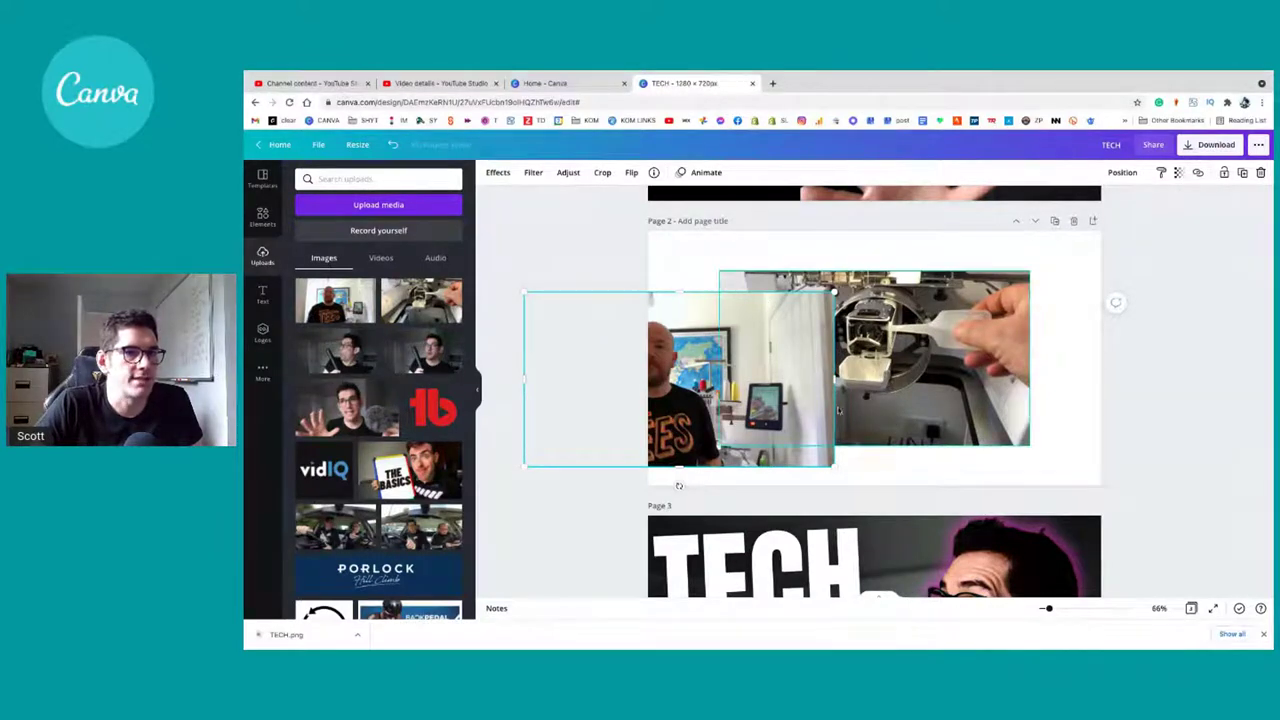
pyautogui.moveTo(742, 392)
pyautogui.mouseDown()
pyautogui.moveTo(921, 357)
pyautogui.moveTo(824, 334)
pyautogui.moveTo(755, 397)
pyautogui.moveTo(764, 391)
pyautogui.mouseUp()
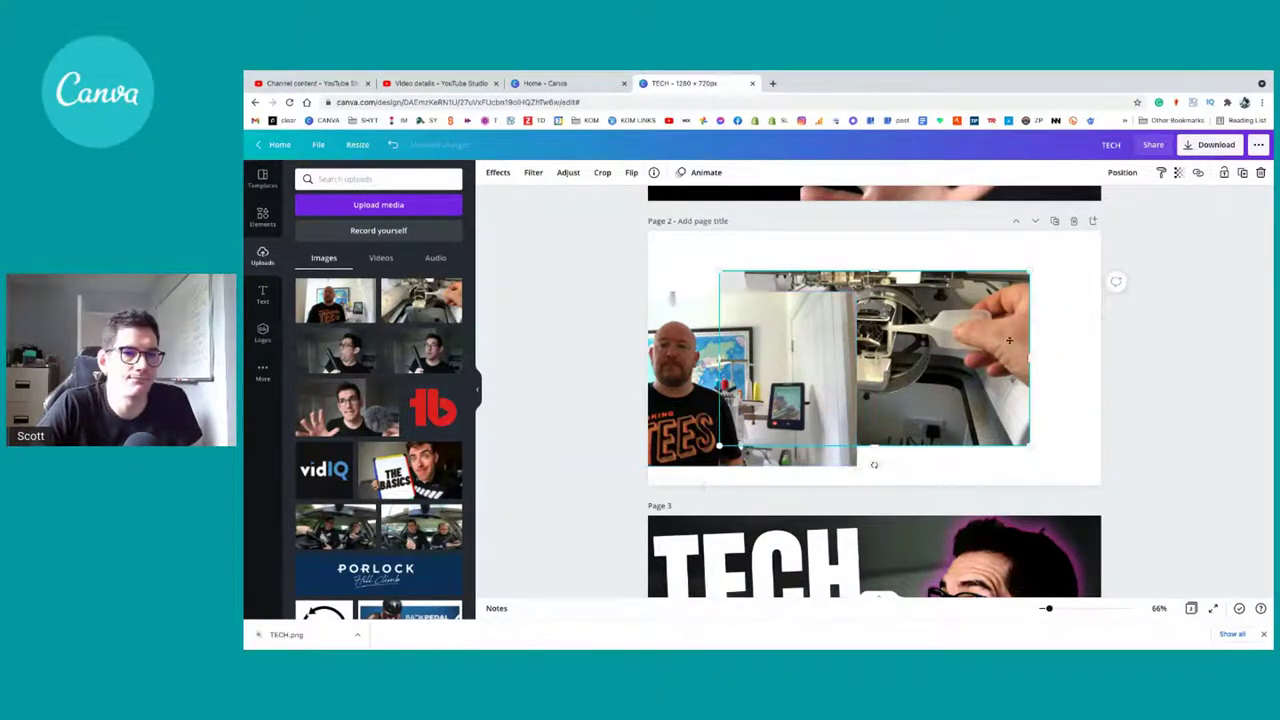
pyautogui.moveTo(704, 338); pyautogui.dragTo(719, 338)
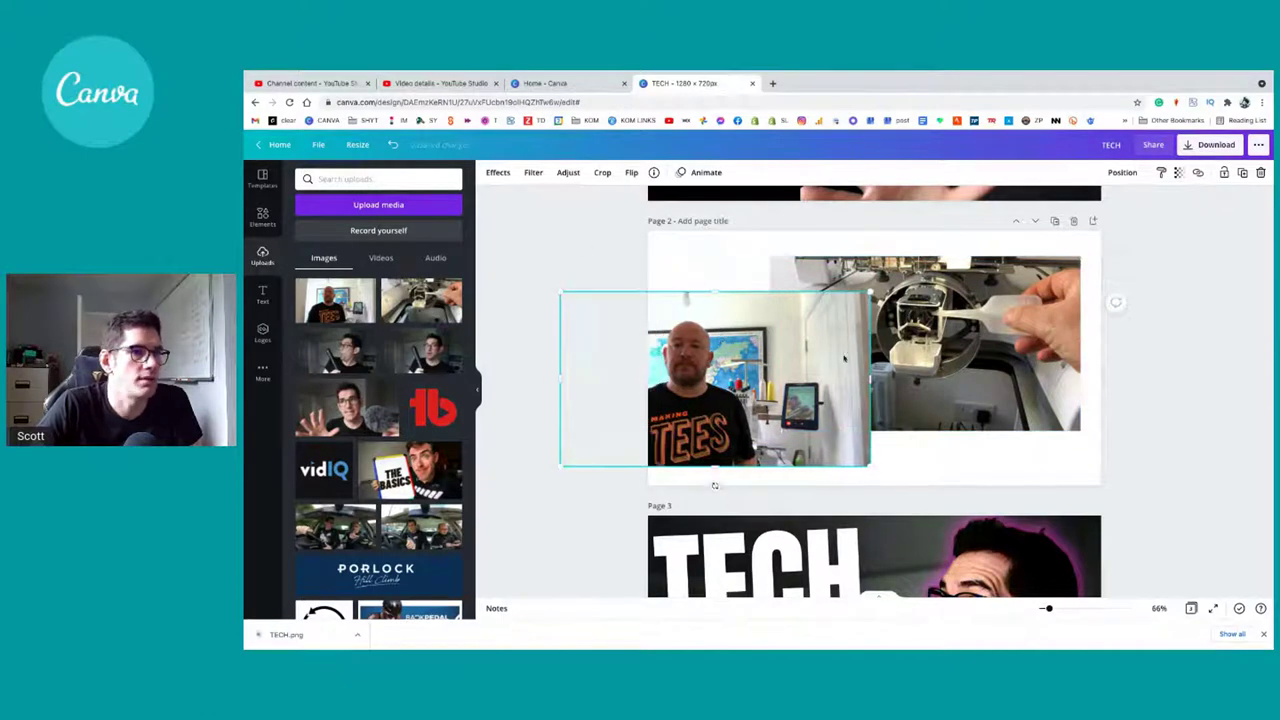
# Step: Return to YouTube Studio and switch the account to the Making TEES channel
pyautogui.click(440, 84)
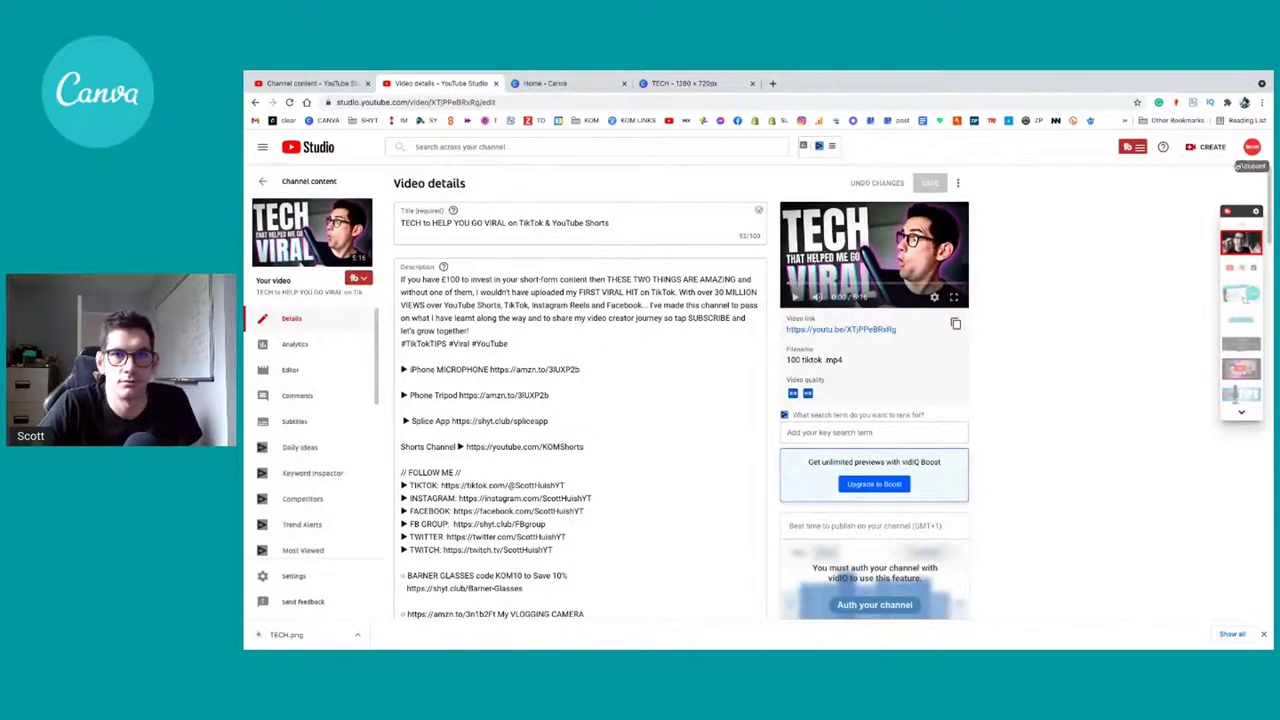
pyautogui.click(1251, 146)
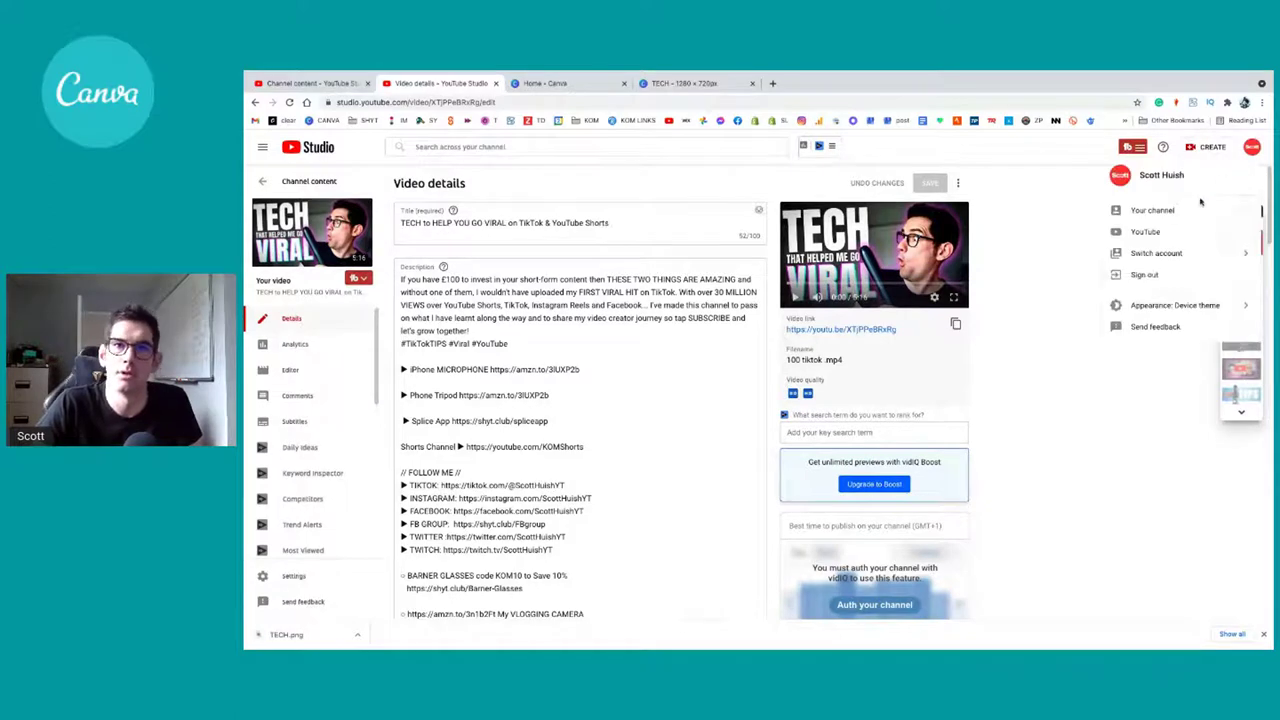
pyautogui.click(1167, 264)
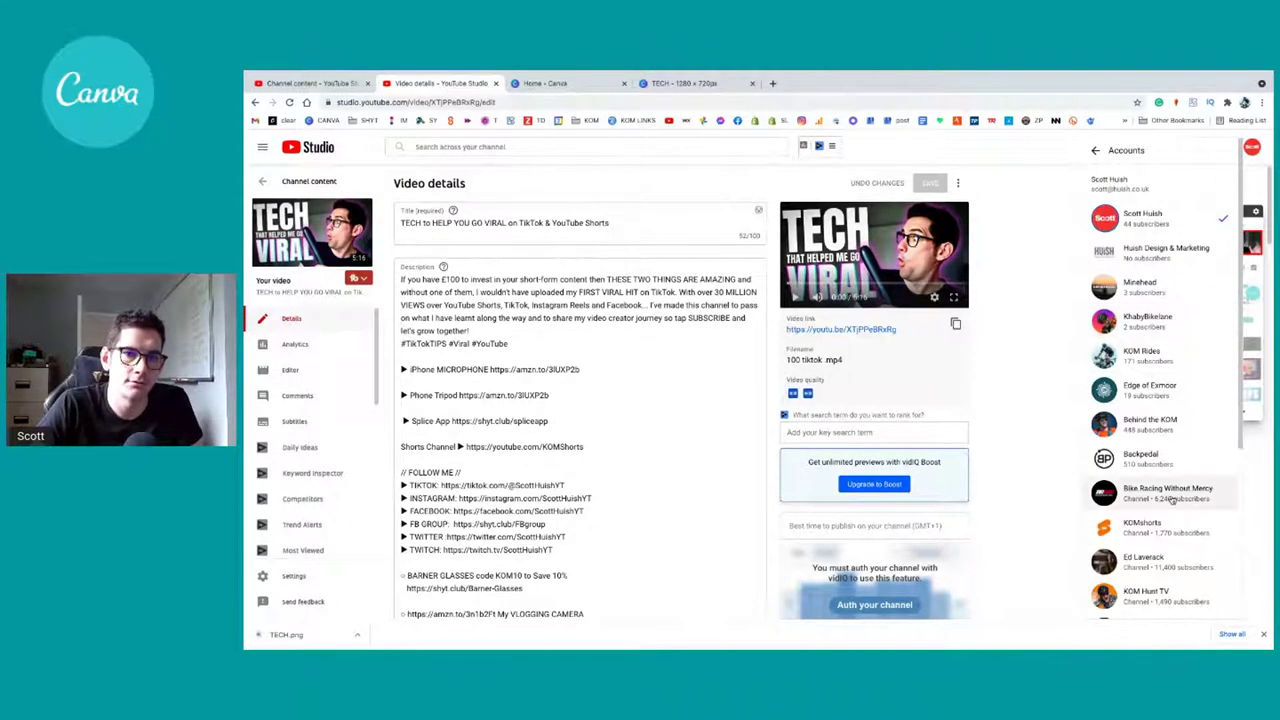
pyautogui.scroll(-1, 1170, 495)
pyautogui.click(1142, 551)
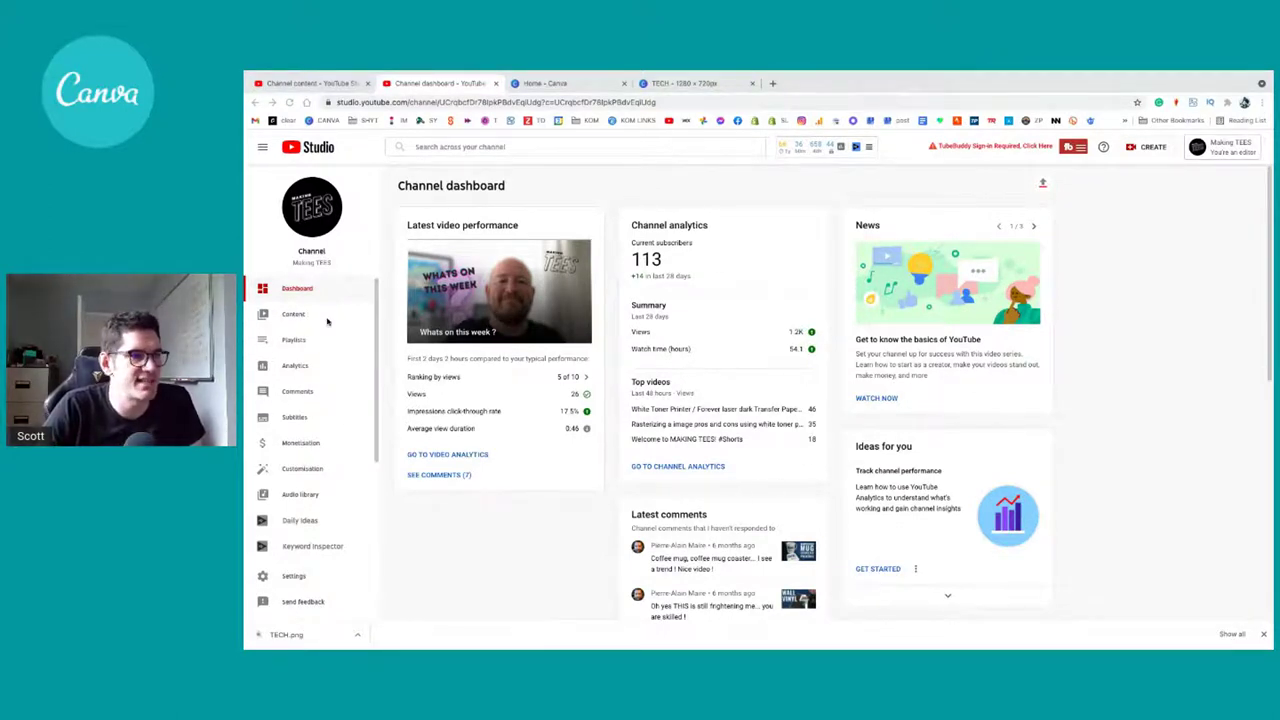
# Step: Open the details of the private video about oiling the embroidery machine and select "brother PR670e 6 needle Embroidery machine" in its description
pyautogui.click(292, 316)
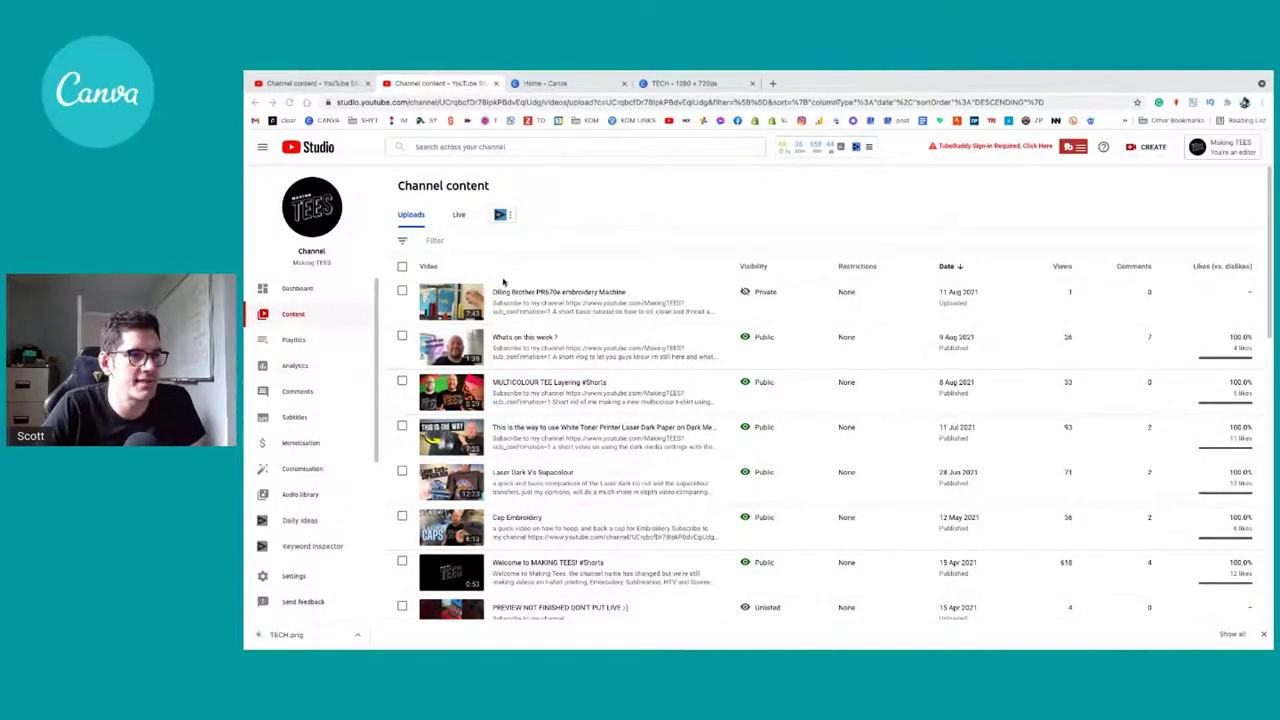
pyautogui.click(505, 290)
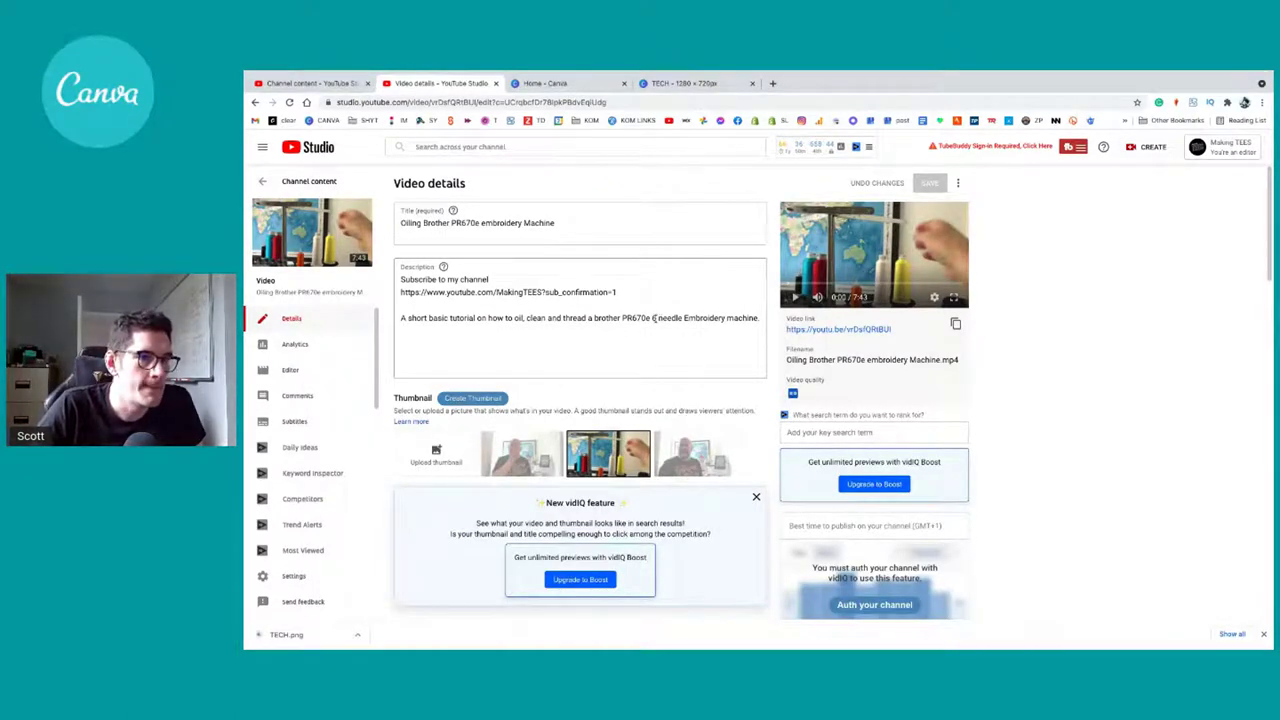
pyautogui.moveTo(760, 318); pyautogui.dragTo(624, 320)
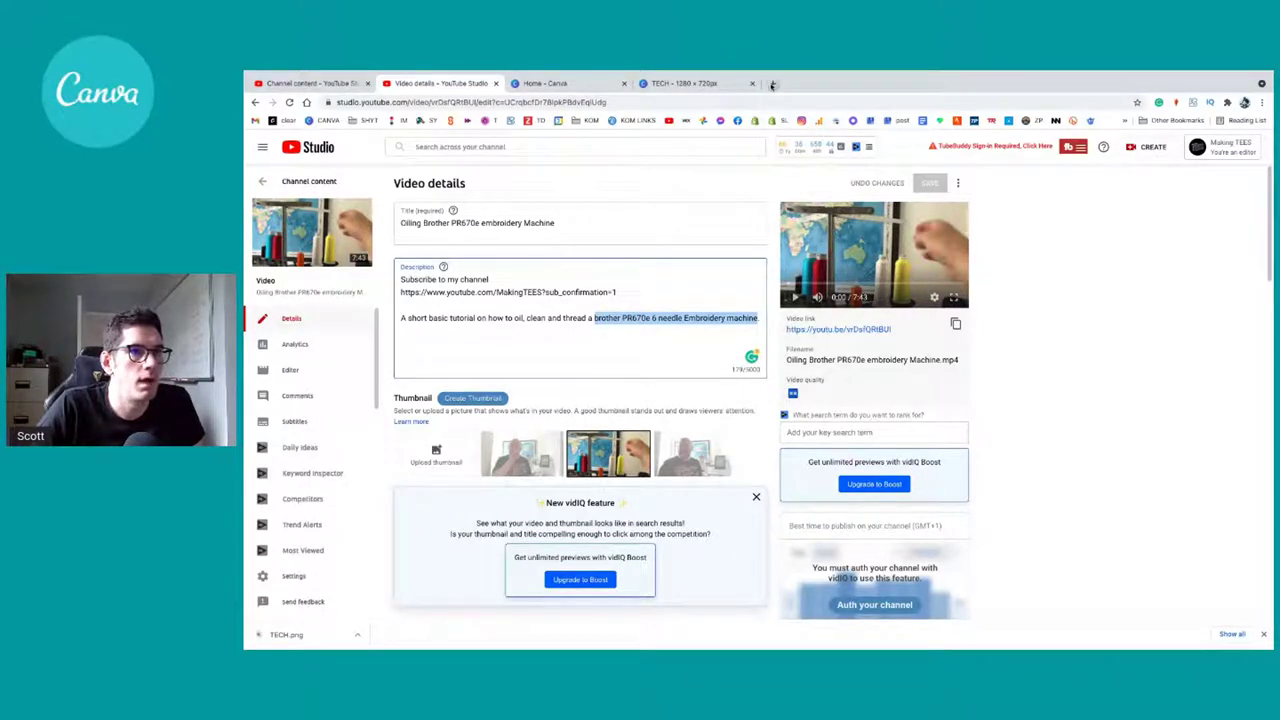
# Step: Open YouTube in a new browser tab and search for "brother PR670e 6 needle Embroidery machine"
pyautogui.click(772, 85)
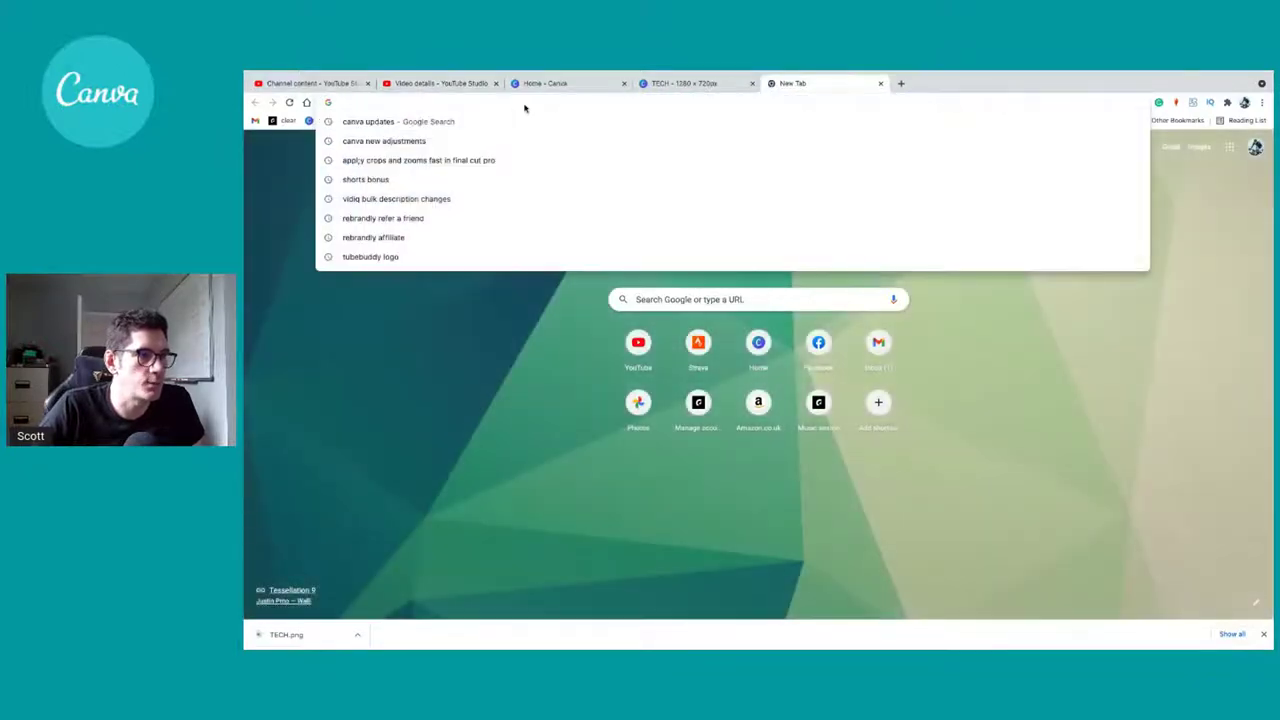
pyautogui.write('youtube.com')
pyautogui.press('Return')
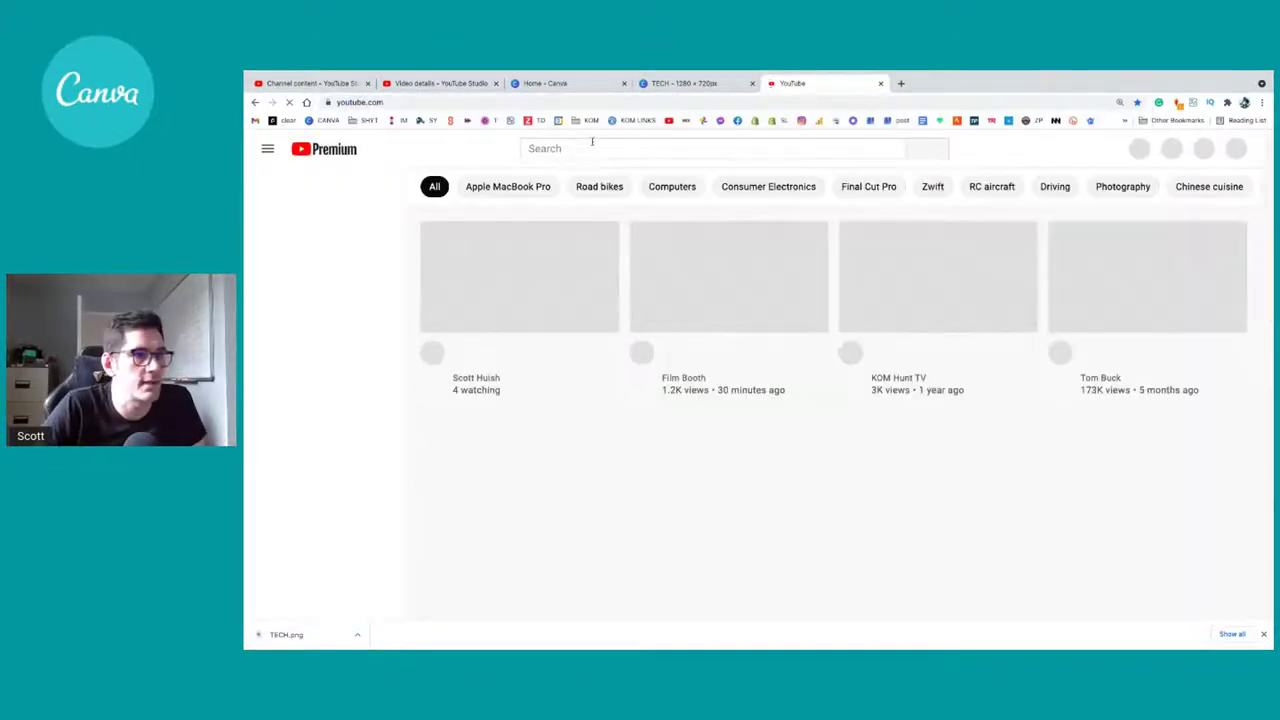
pyautogui.click(594, 147)
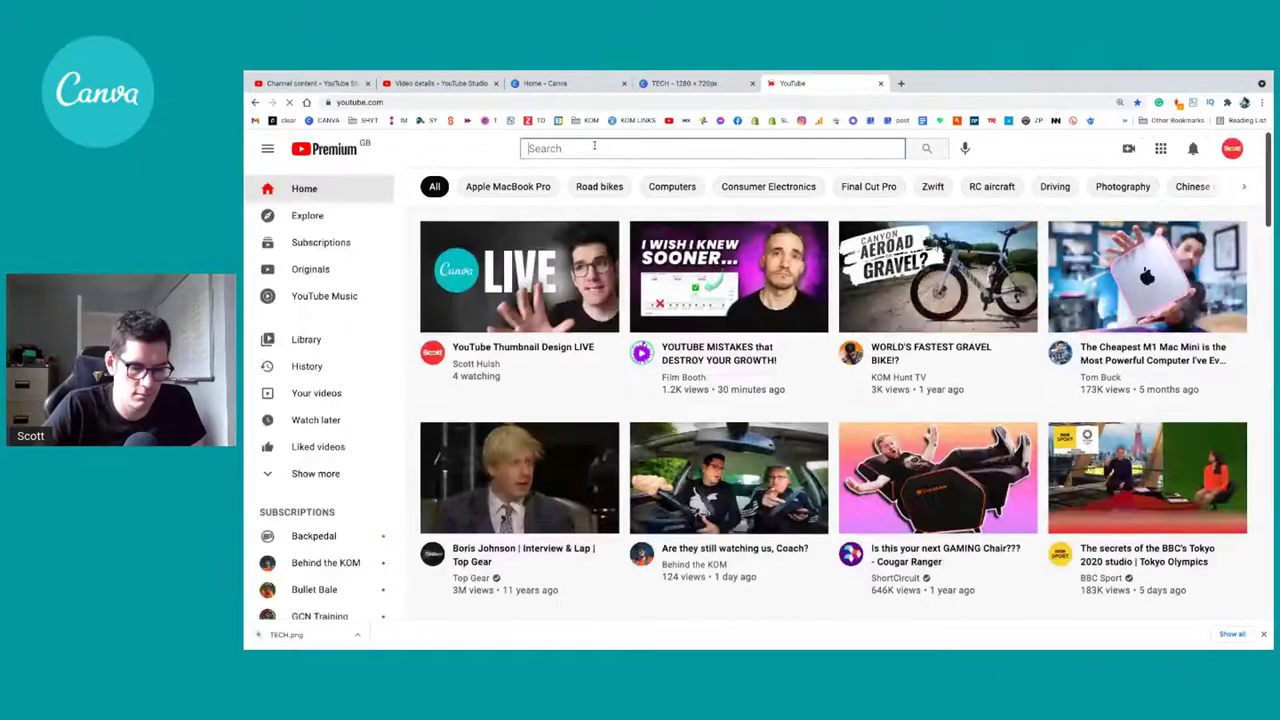
pyautogui.write('brother PR678e 6 needle Embroidery machine')
pyautogui.press('Return')
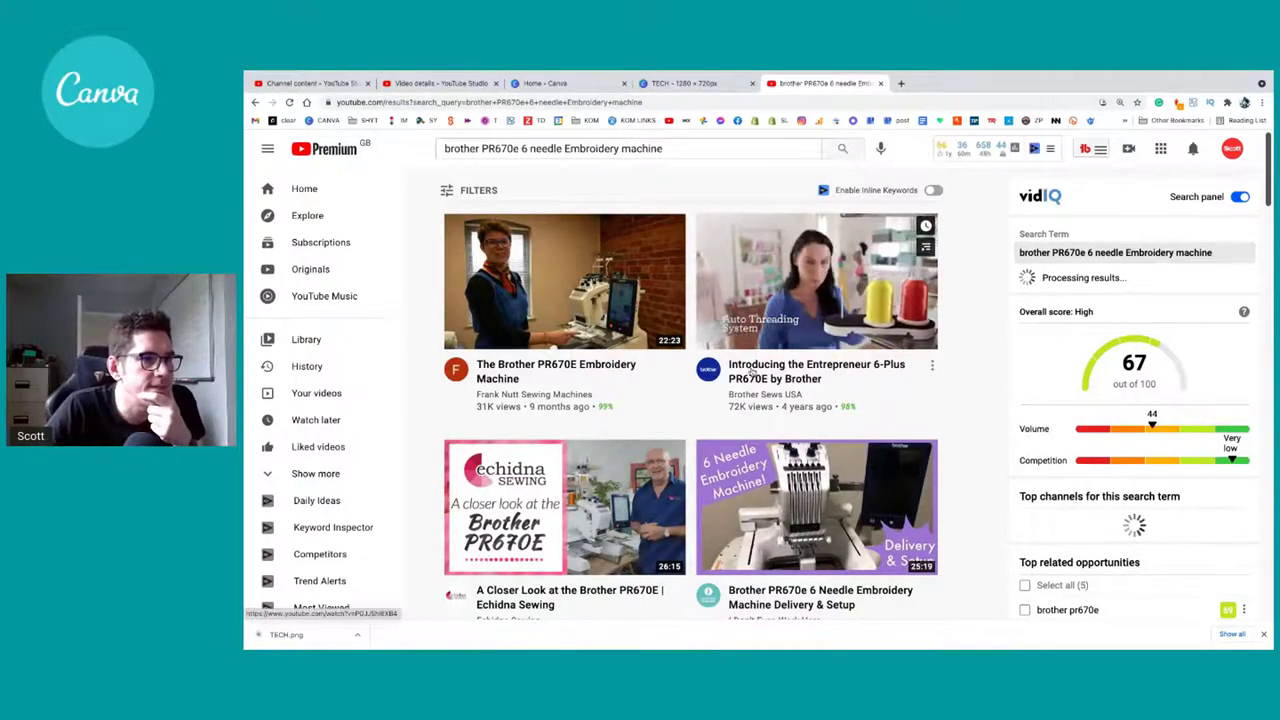
pyautogui.scroll(-2, 751, 372)
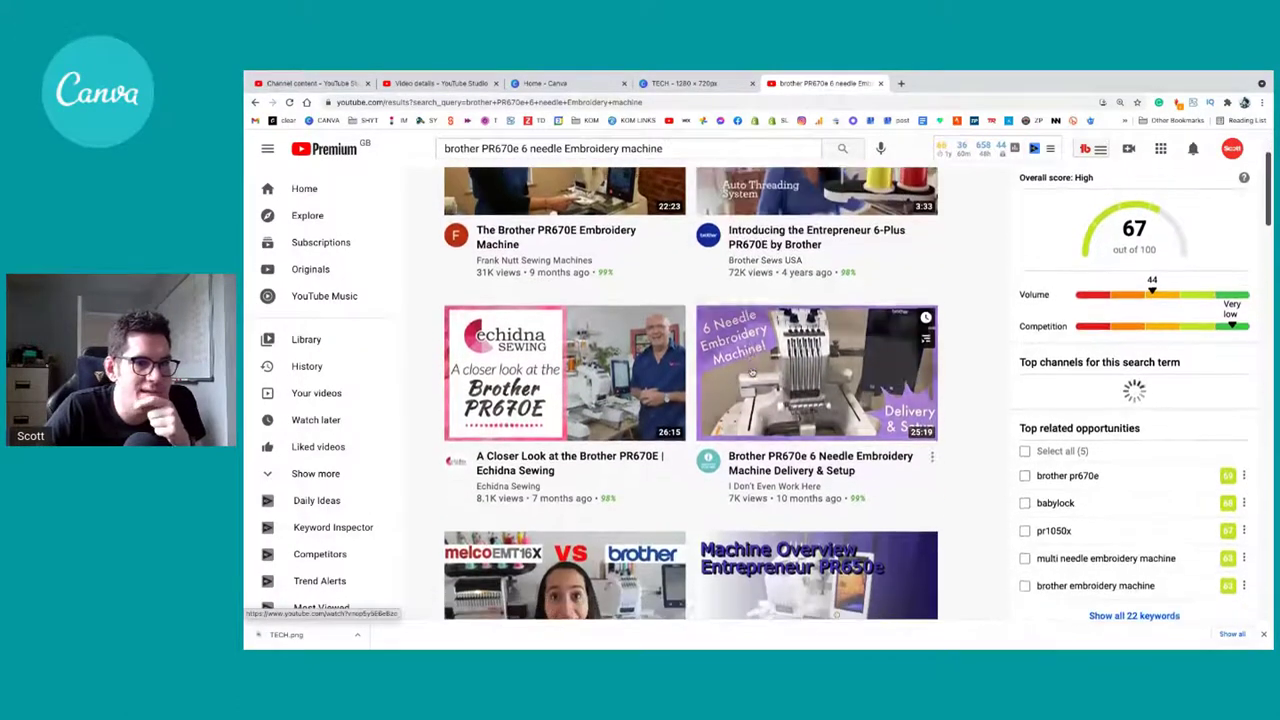
pyautogui.scroll(3, 588, 188)
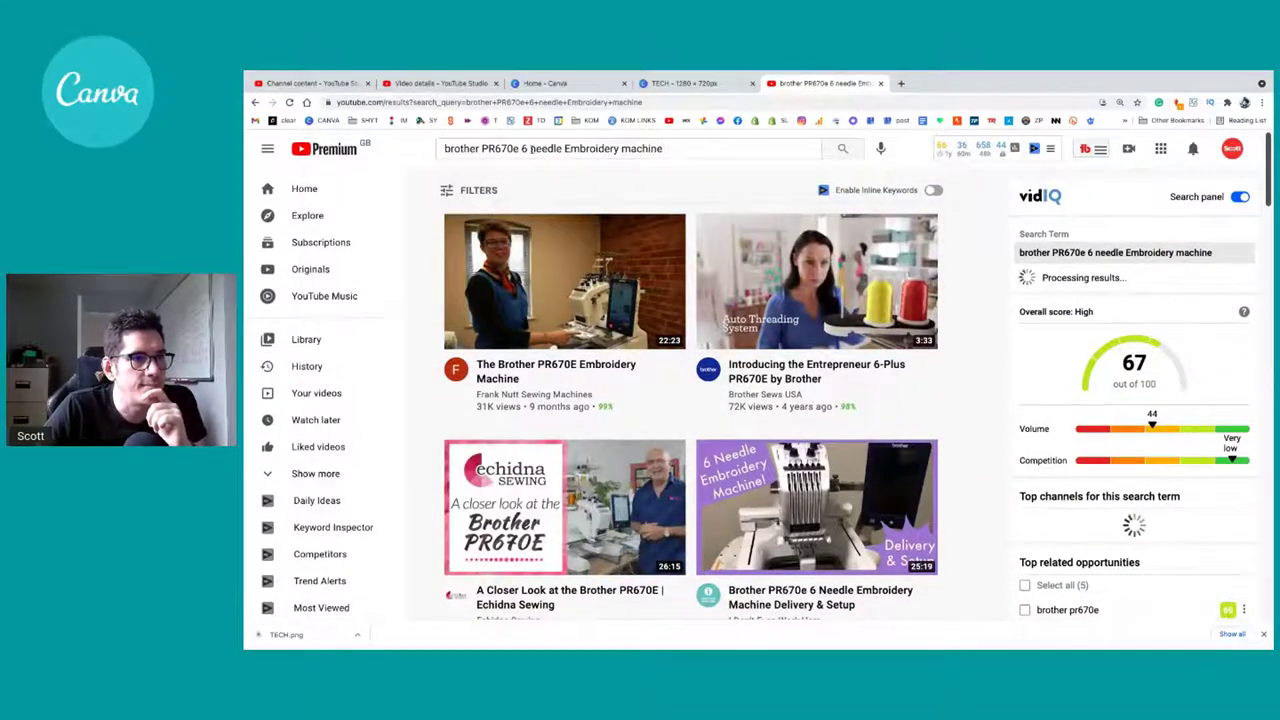
# Step: Refine the search to "brother PR670e 6 Embroidery machine" and examine the vidIQ keyword score and related opportunities
pyautogui.click(531, 148)
pyautogui.doubleClick(546, 149)
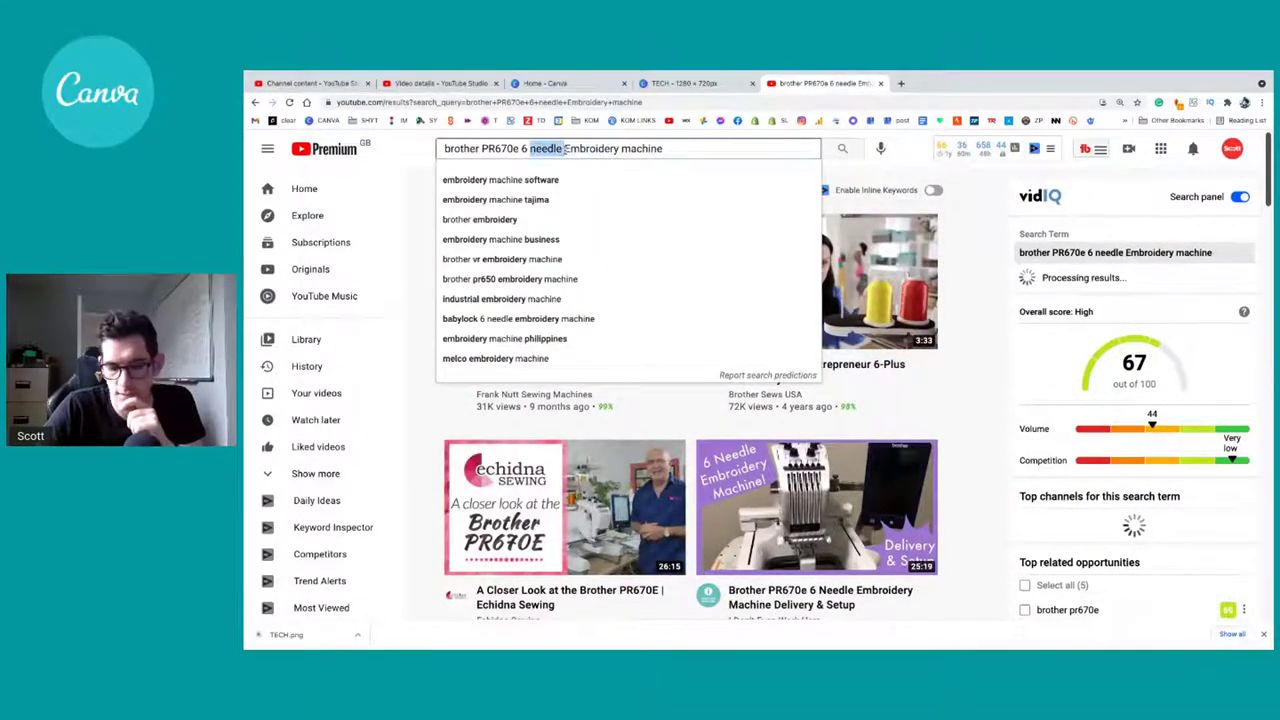
pyautogui.press('BackSpace')
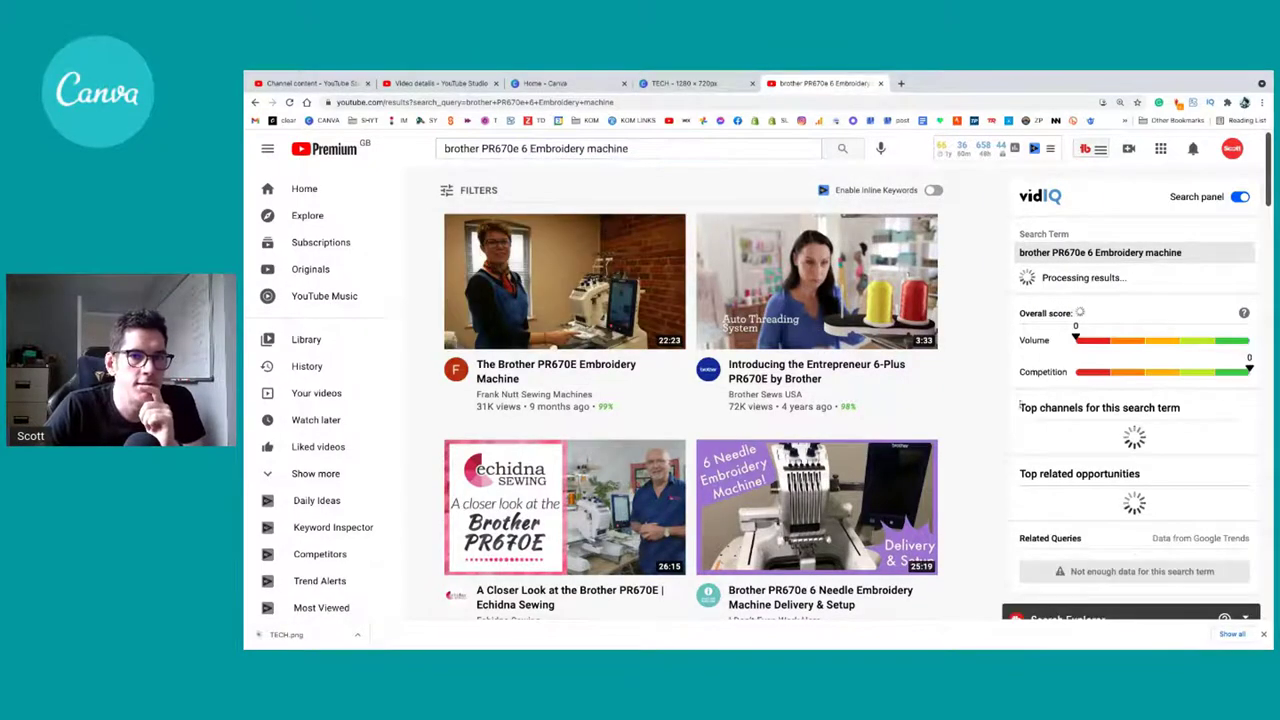
pyautogui.keyDown('ctrl'); pyautogui.scroll(5, 1183, 318); pyautogui.keyUp('ctrl')
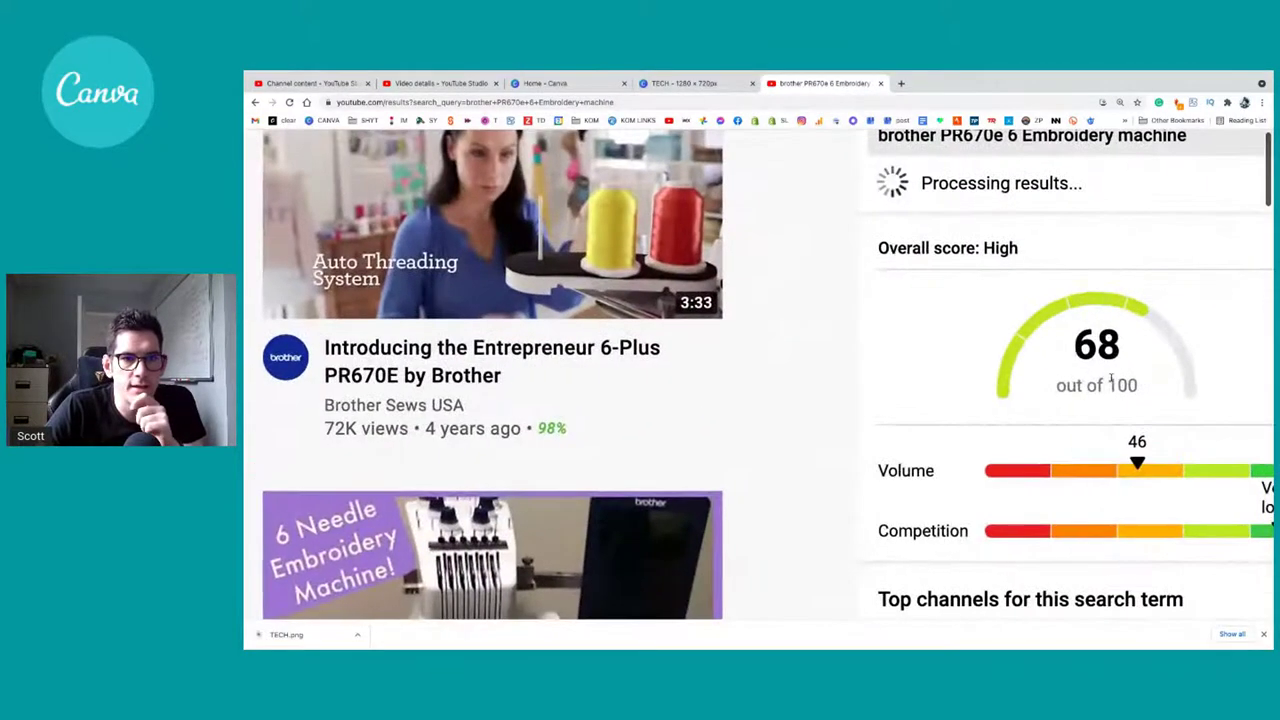
pyautogui.scroll(-5, 1111, 381)
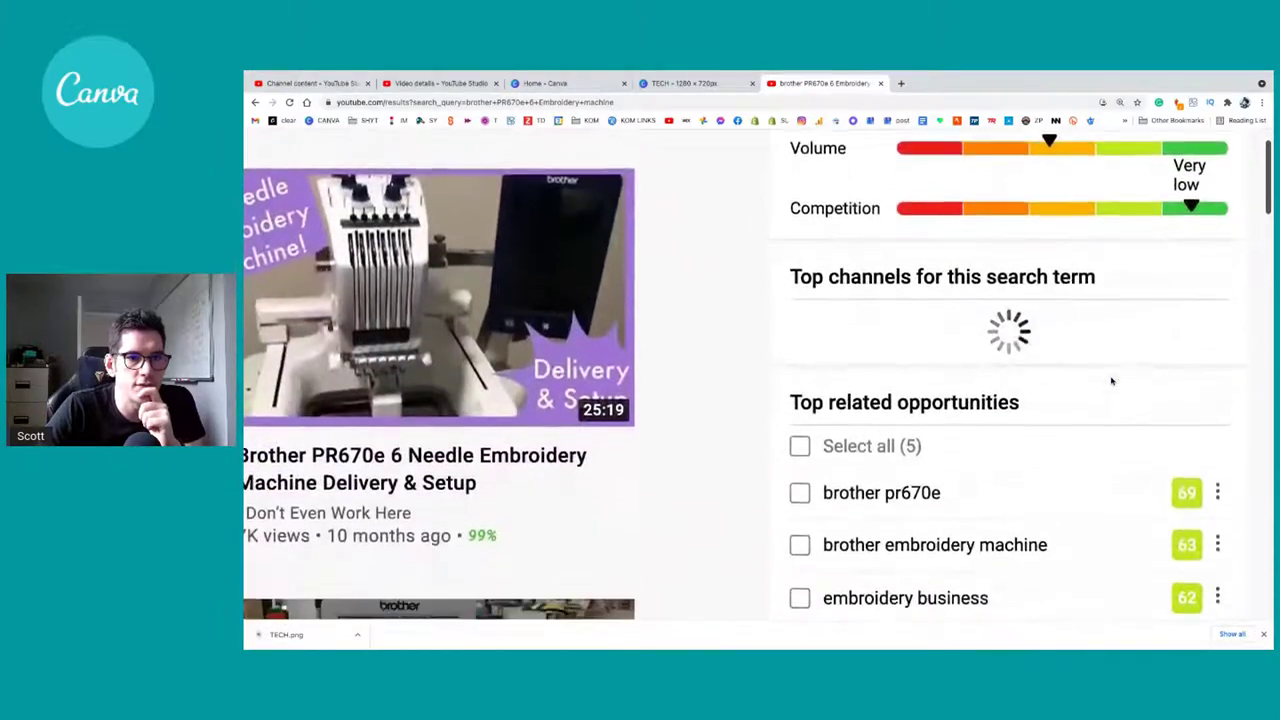
pyautogui.keyDown('ctrl'); pyautogui.scroll(-5, 1111, 381); pyautogui.keyUp('ctrl')
# Step: Look down through the search results to examine the thumbnails and titles of competing embroidery machine videos
pyautogui.scroll(-3, 870, 434)
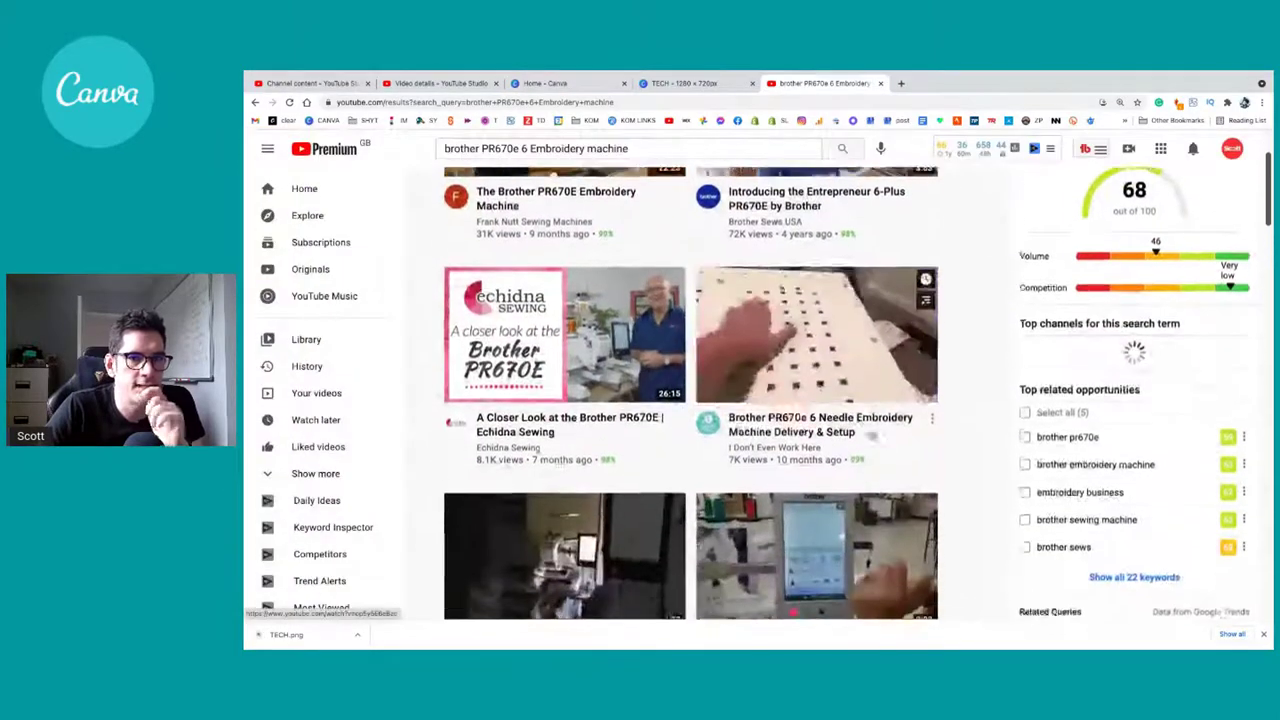
pyautogui.scroll(-1, 871, 434)
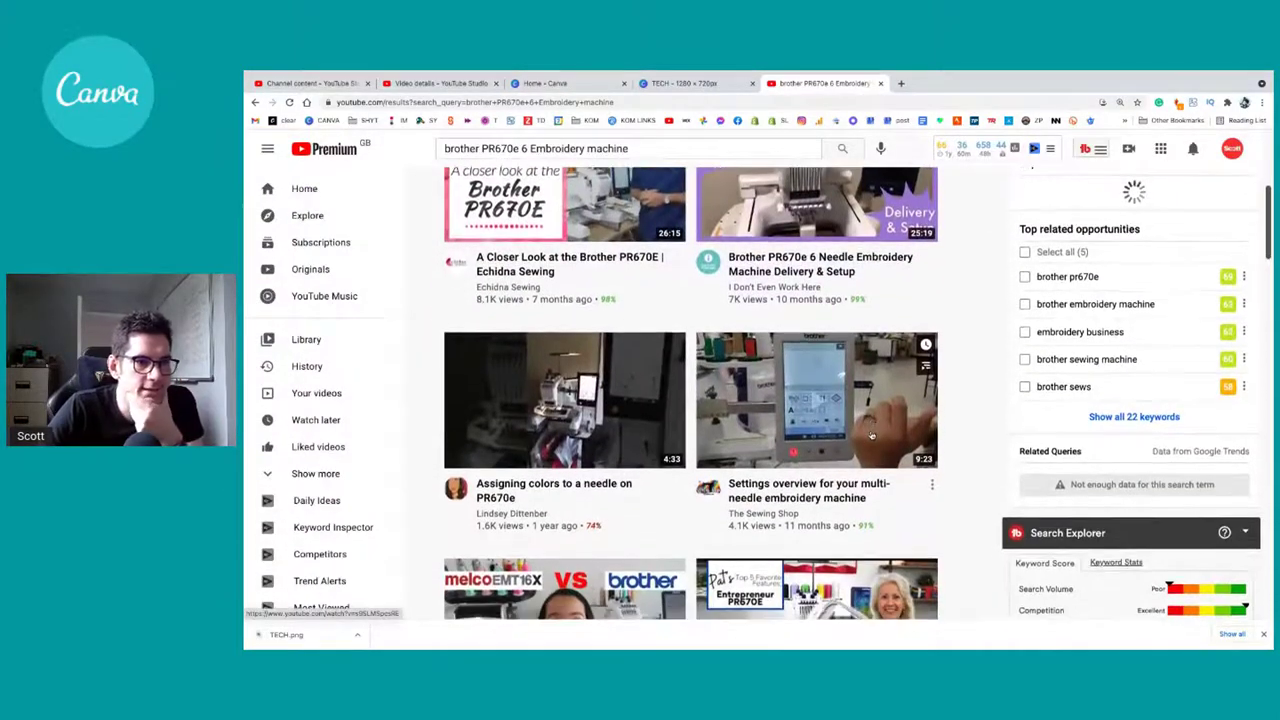
pyautogui.scroll(-3, 871, 434)
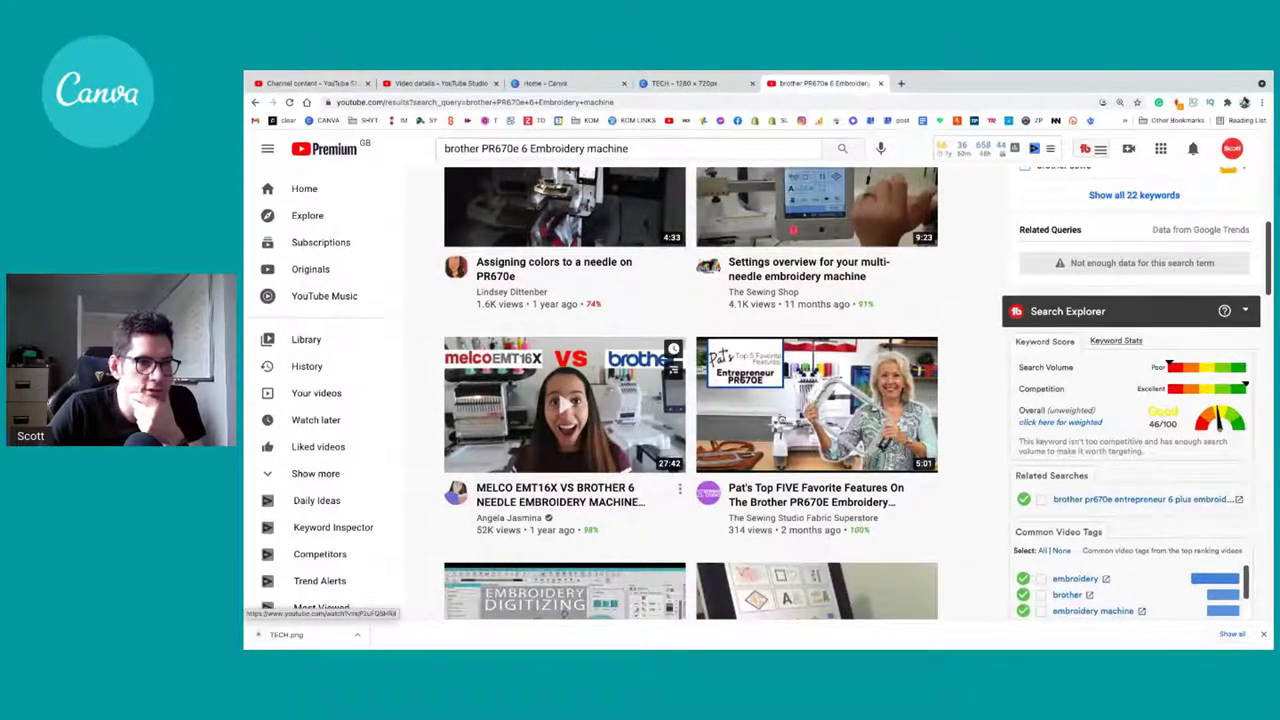
pyautogui.scroll(-1, 982, 469)
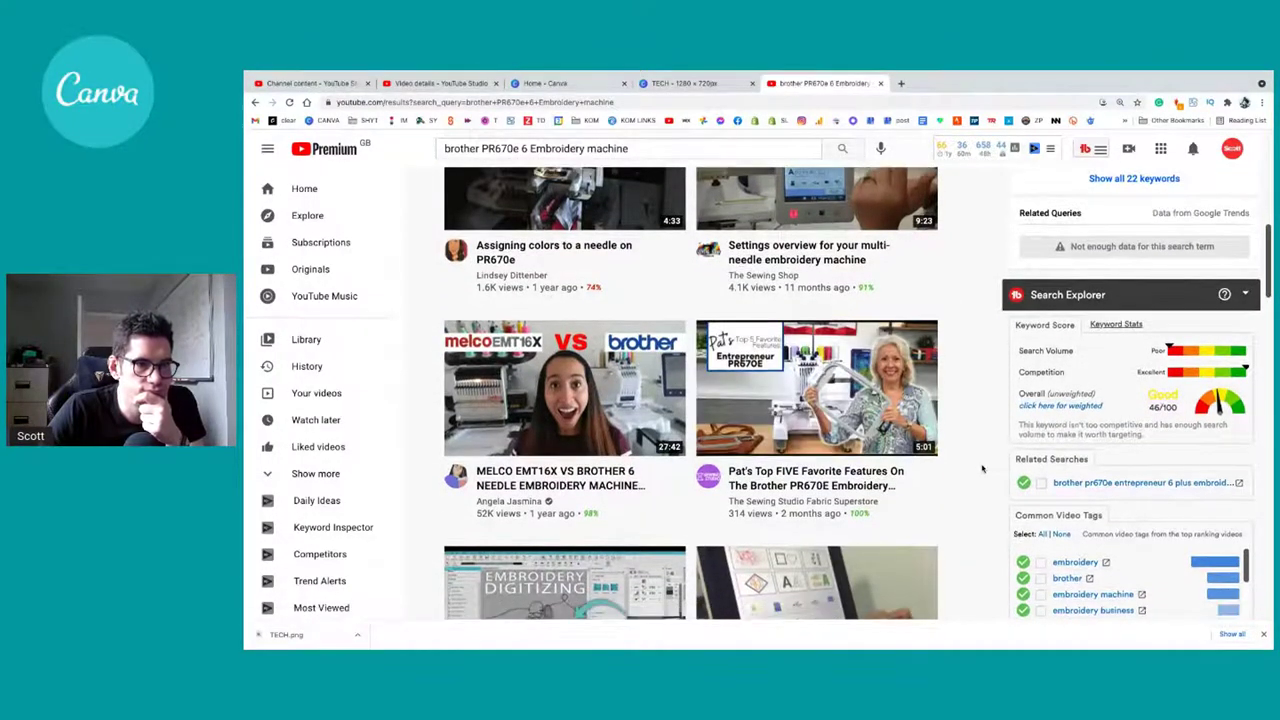
pyautogui.scroll(-3, 789, 464)
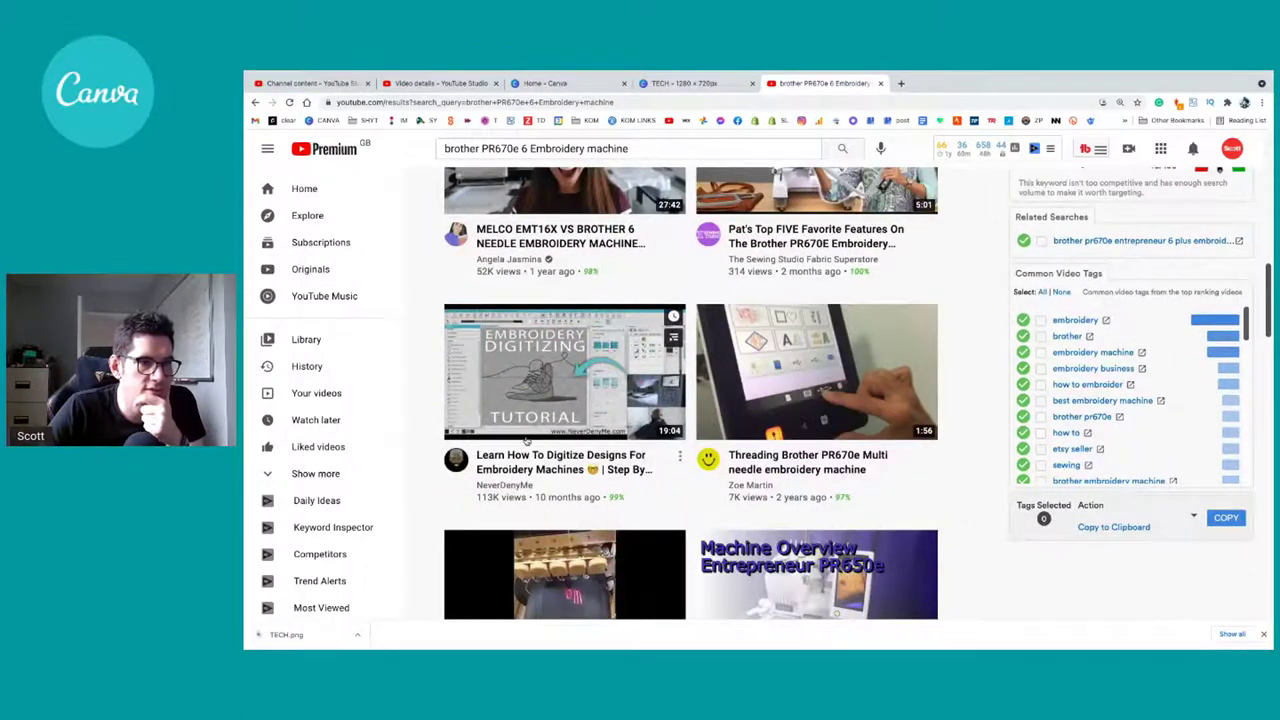
pyautogui.scroll(-2, 525, 441)
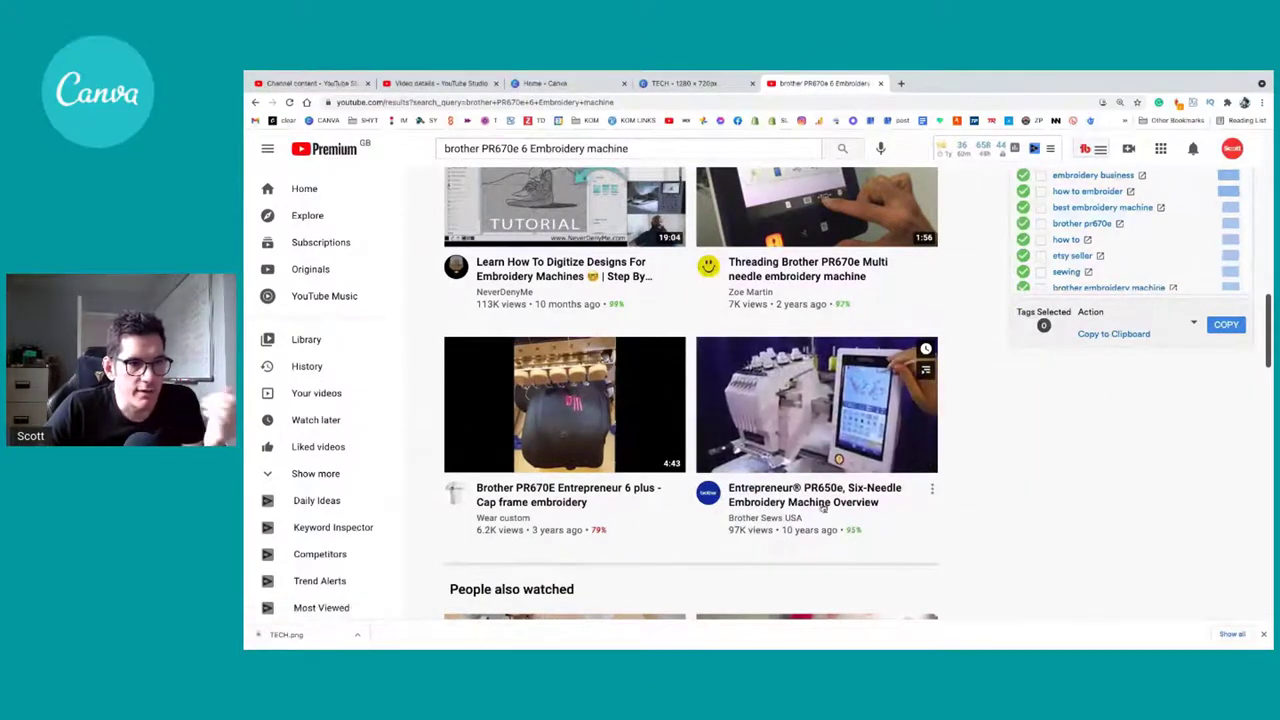
pyautogui.scroll(-4, 700, 505)
pyautogui.scroll(3, 605, 481)
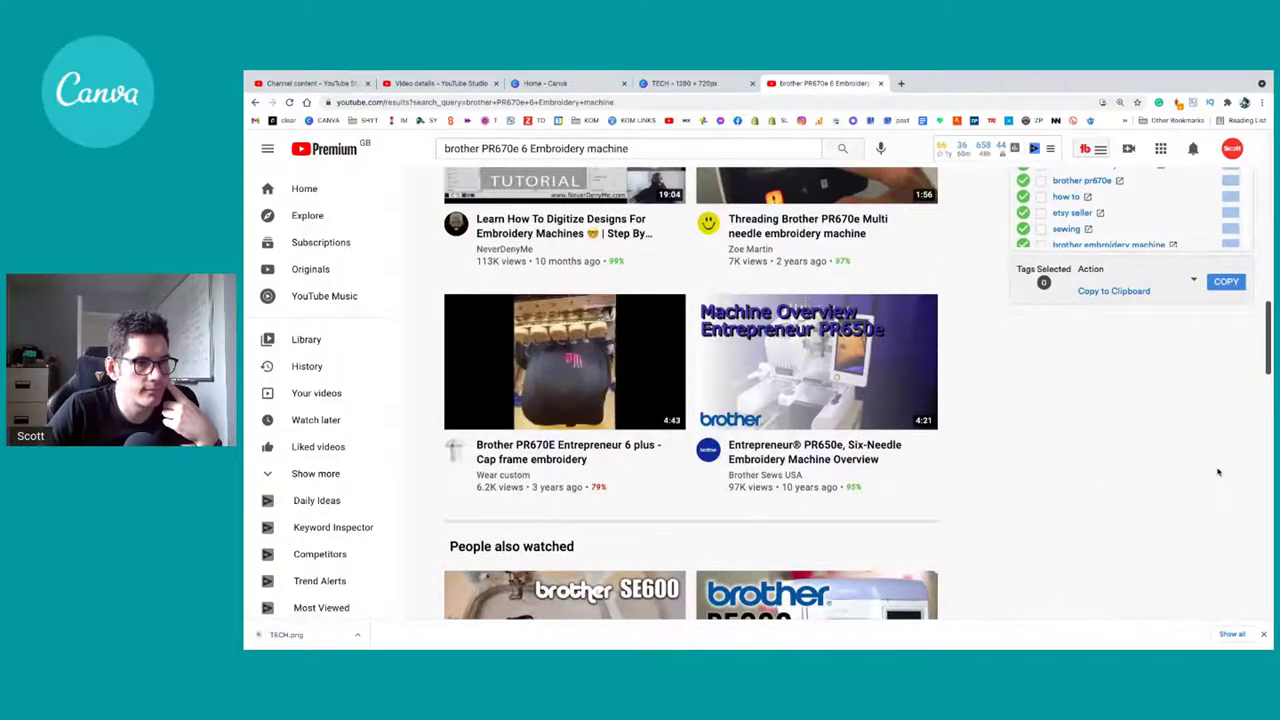
pyautogui.scroll(-4, 920, 478)
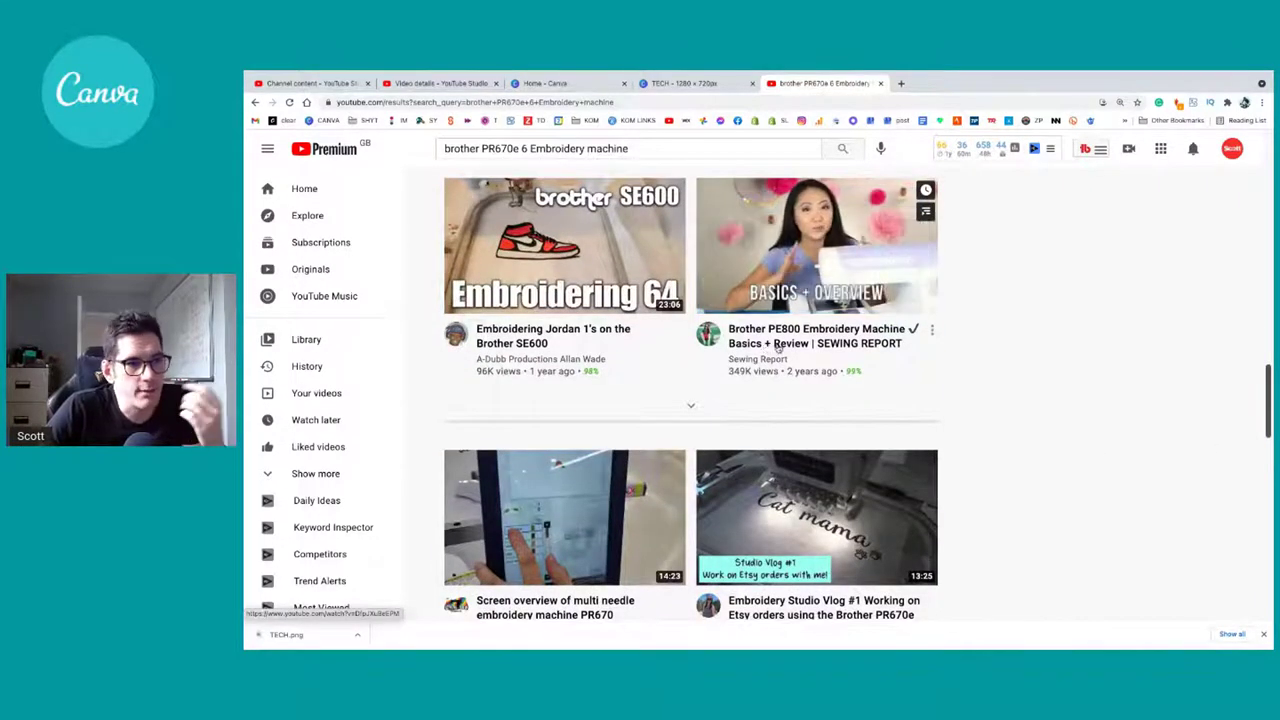
pyautogui.scroll(-2, 778, 348)
pyautogui.scroll(-2, 778, 348)
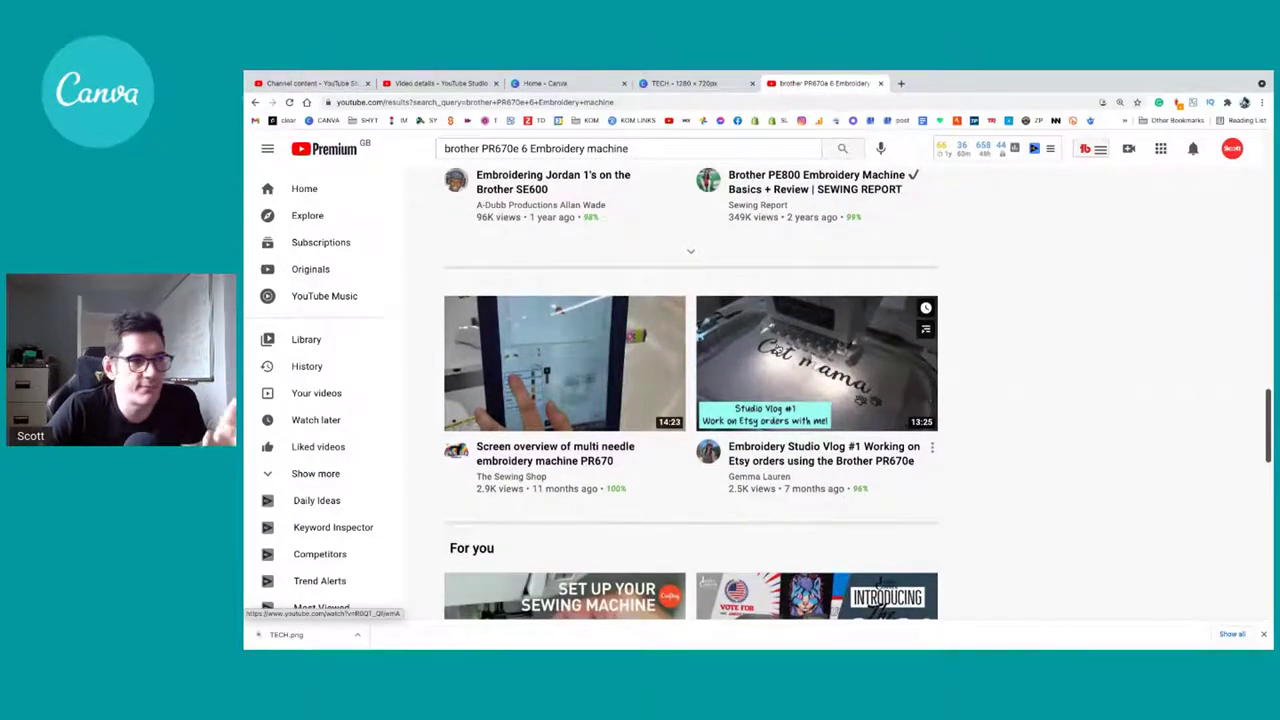
pyautogui.scroll(-2, 778, 348)
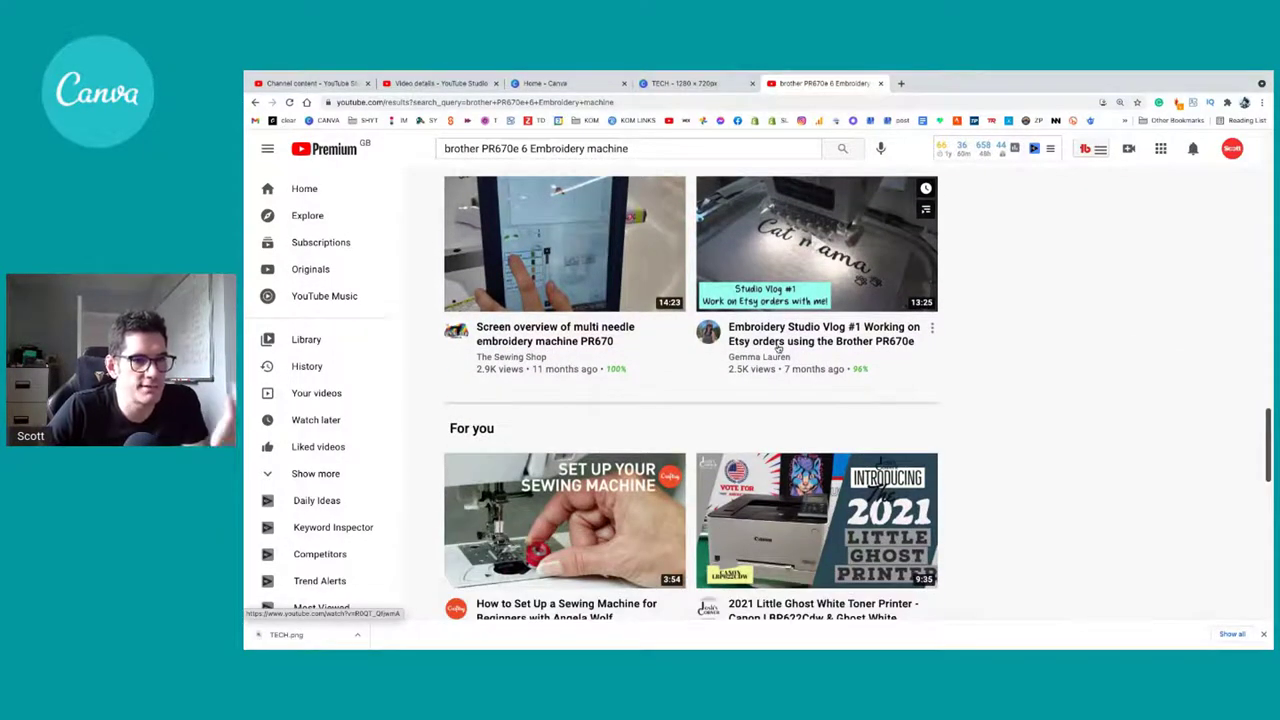
pyautogui.scroll(5, 778, 348)
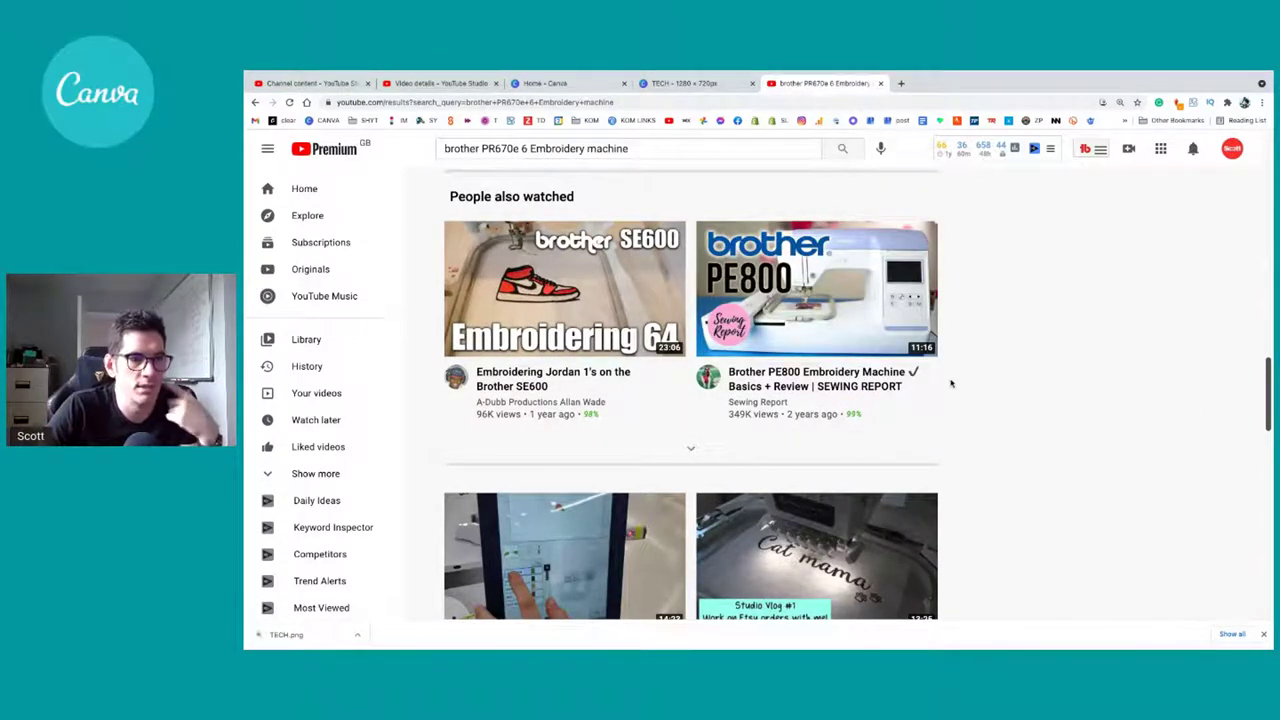
pyautogui.scroll(-10, 658, 436)
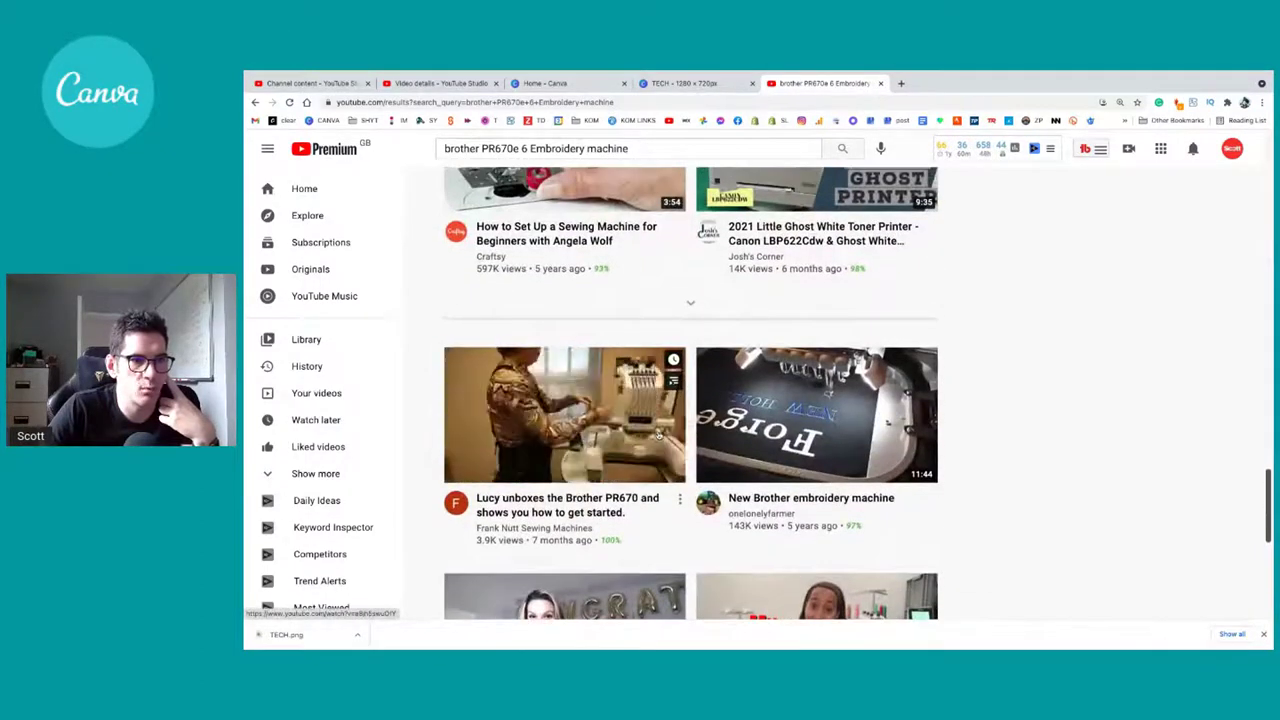
pyautogui.scroll(-5, 658, 436)
pyautogui.scroll(-1, 1013, 516)
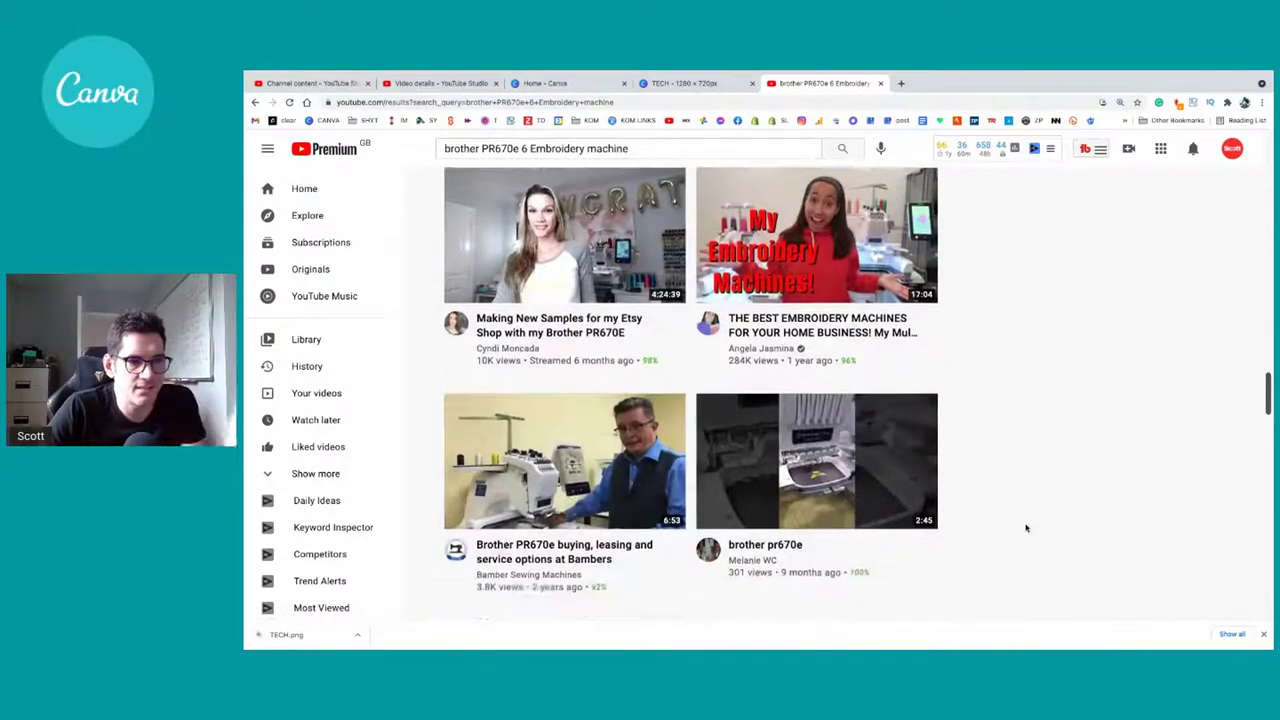
pyautogui.scroll(-3, 1025, 528)
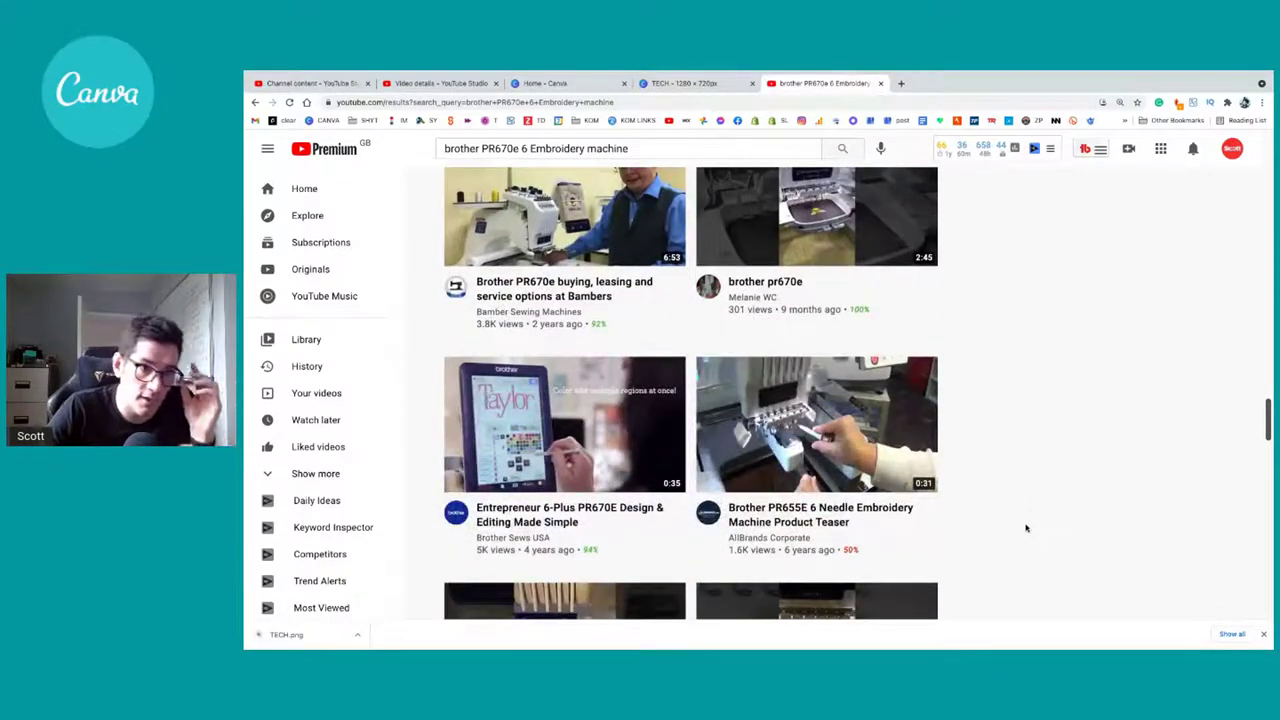
pyautogui.scroll(-6, 1025, 528)
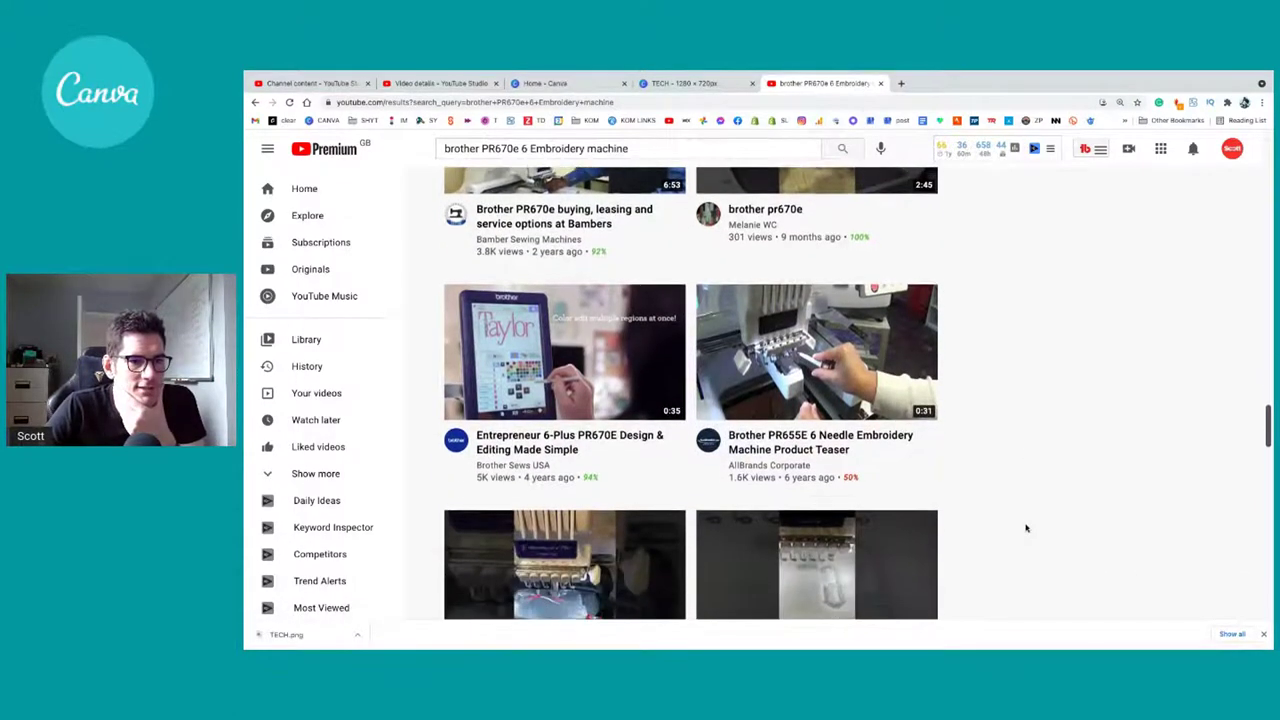
pyautogui.scroll(-3, 1025, 528)
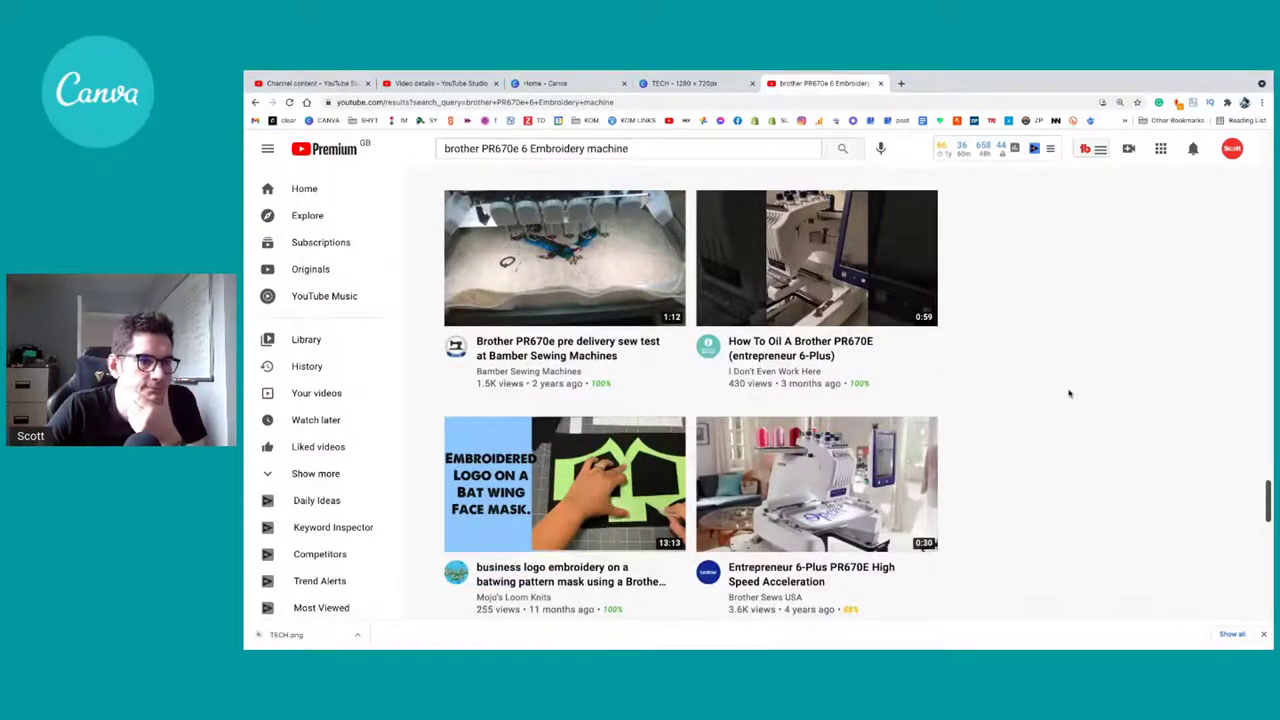
# Step: Go back up the results, comparing the Brother SE600 and PE800 thumbnails under People also watched with those of the first results
pyautogui.scroll(20, 1069, 393)
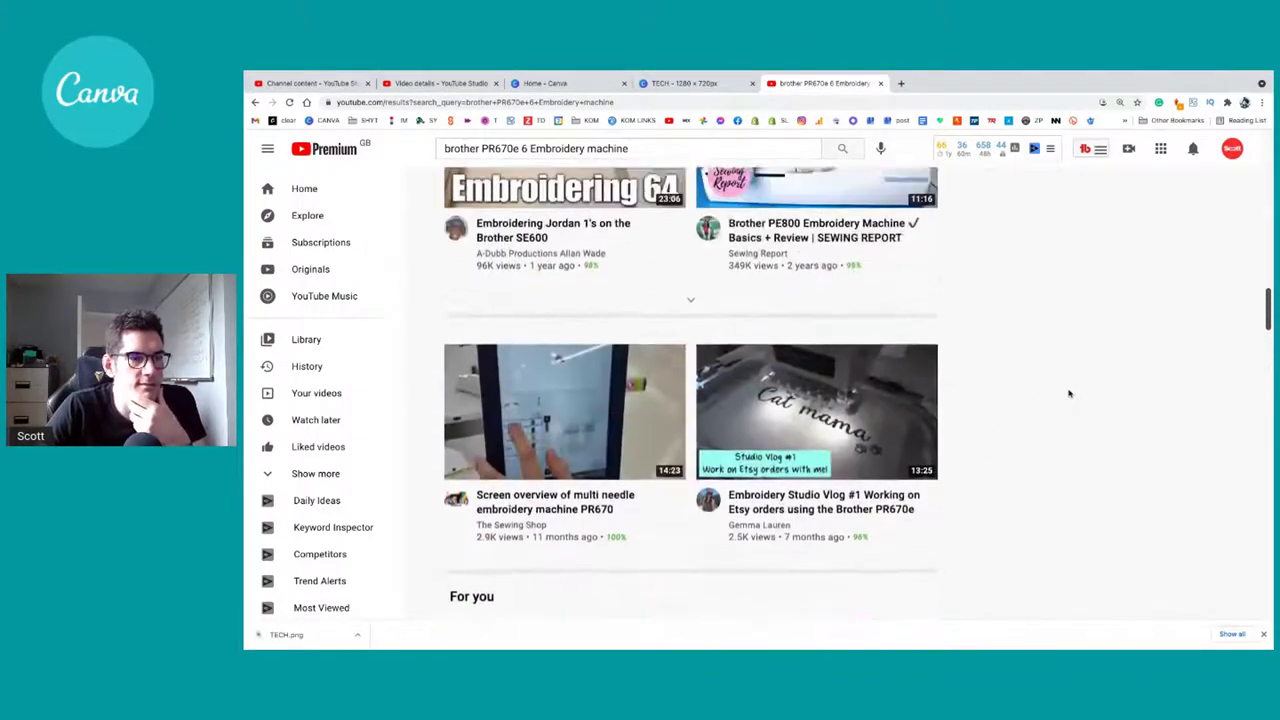
pyautogui.scroll(3, 1069, 393)
pyautogui.moveTo(787, 375)
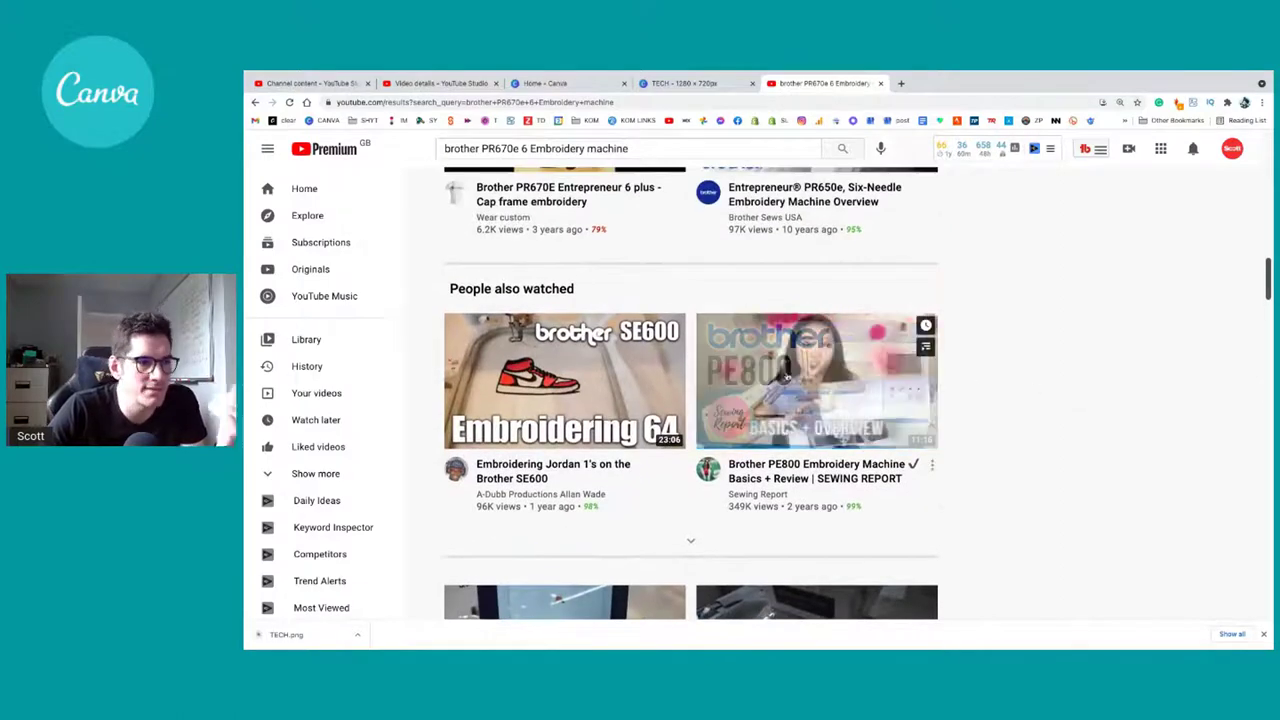
pyautogui.moveTo(589, 370)
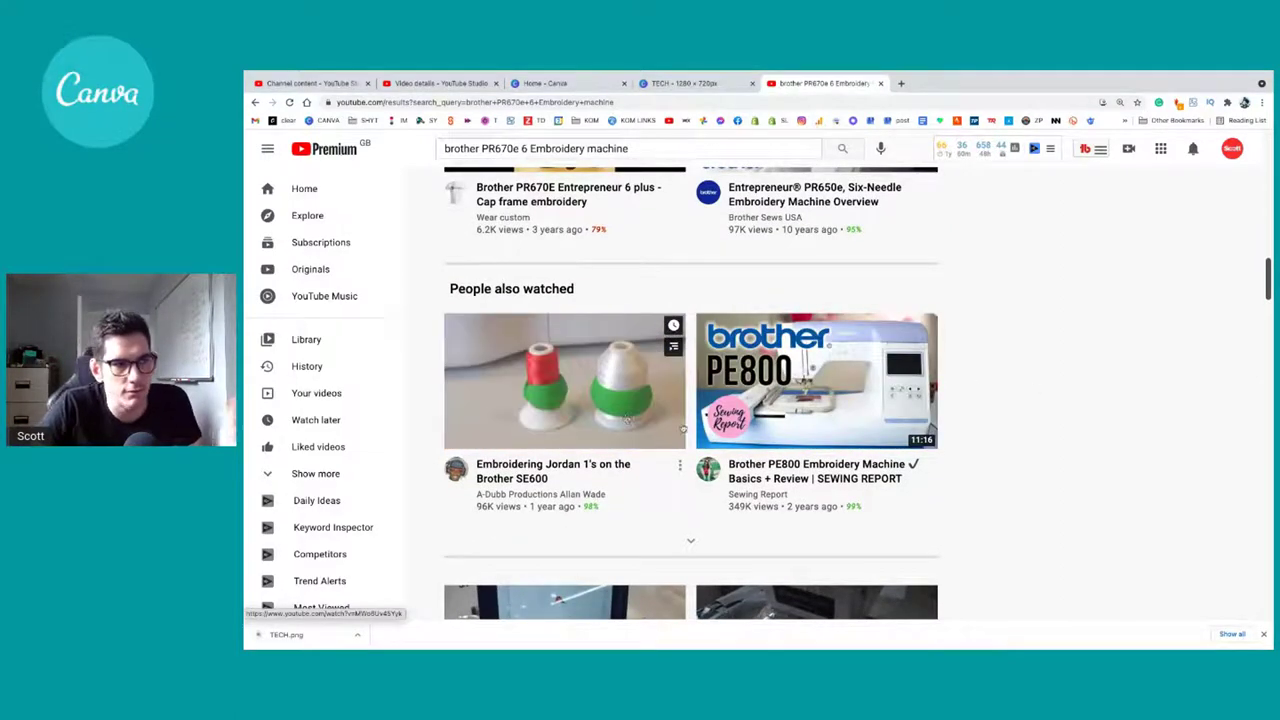
pyautogui.scroll(1, 1043, 429)
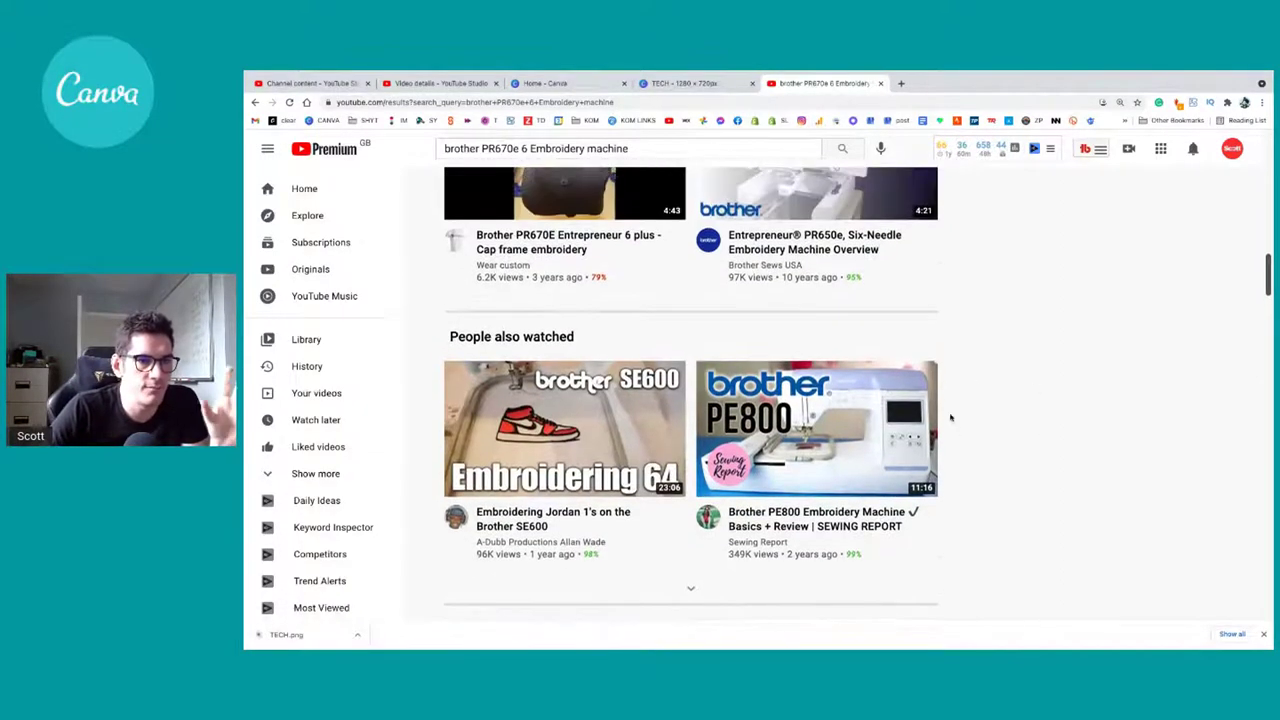
pyautogui.scroll(5, 904, 428)
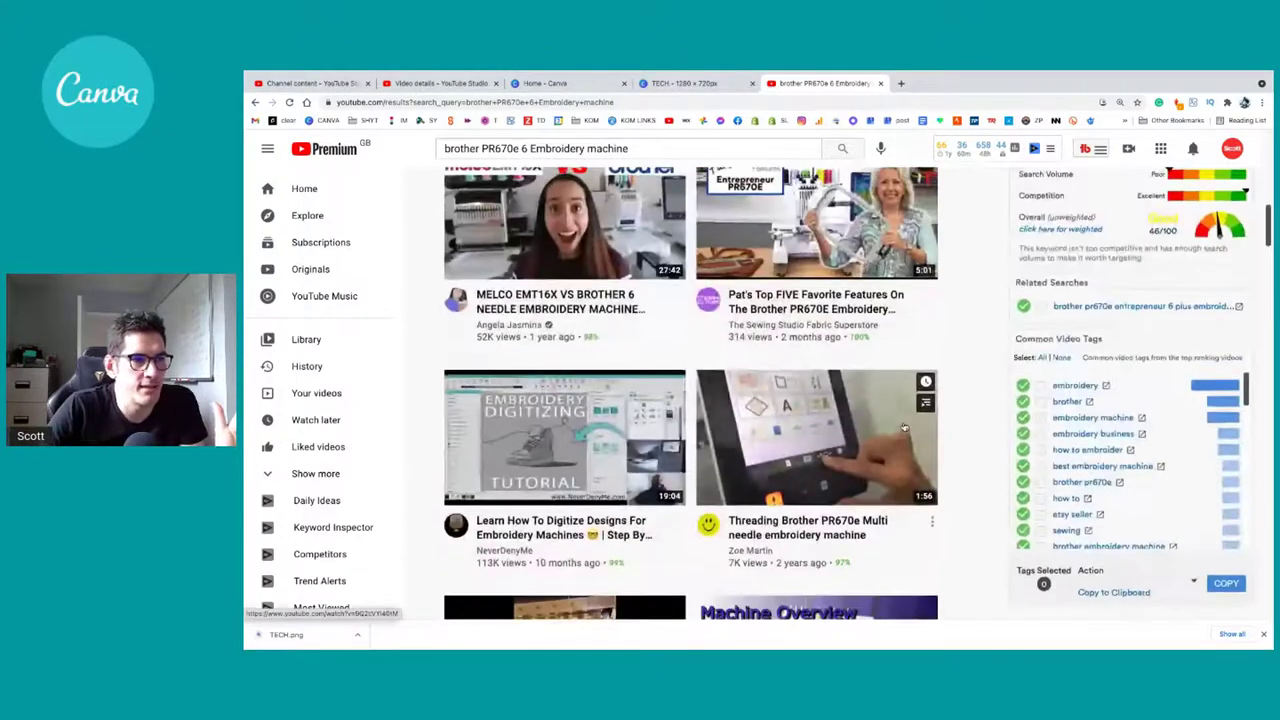
pyautogui.scroll(-1, 904, 428)
pyautogui.scroll(4, 956, 375)
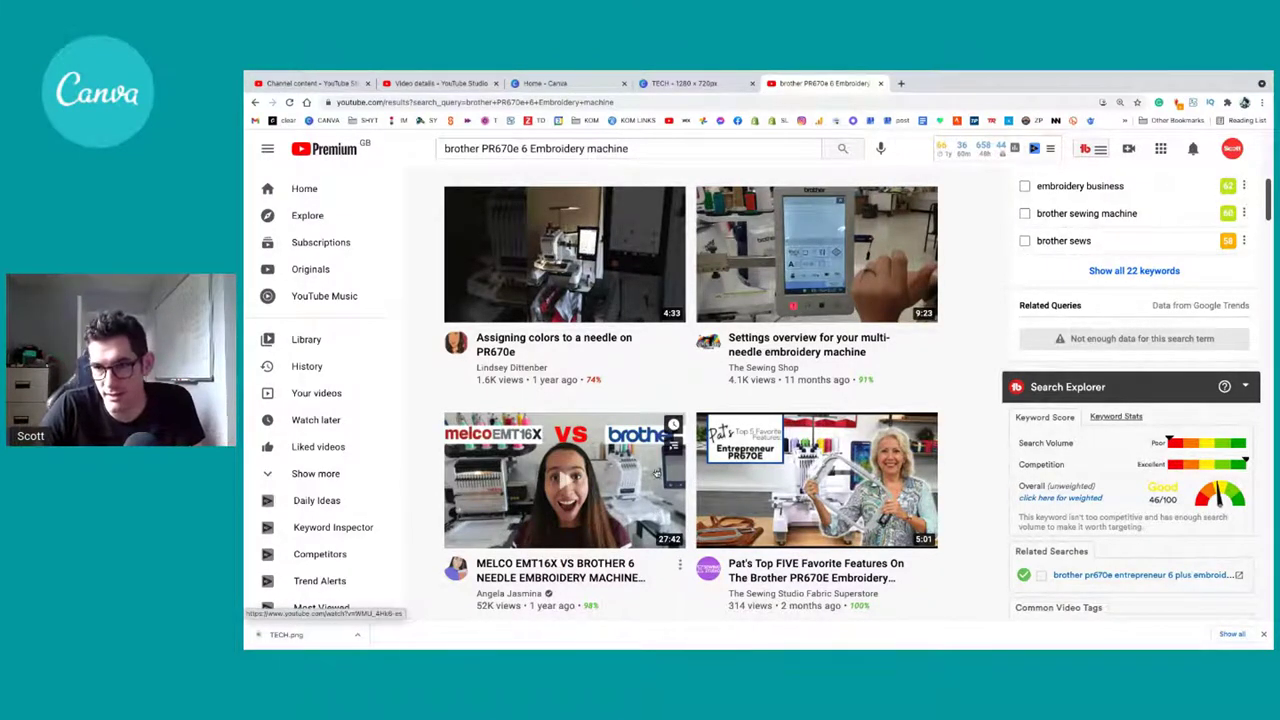
pyautogui.scroll(2, 816, 390)
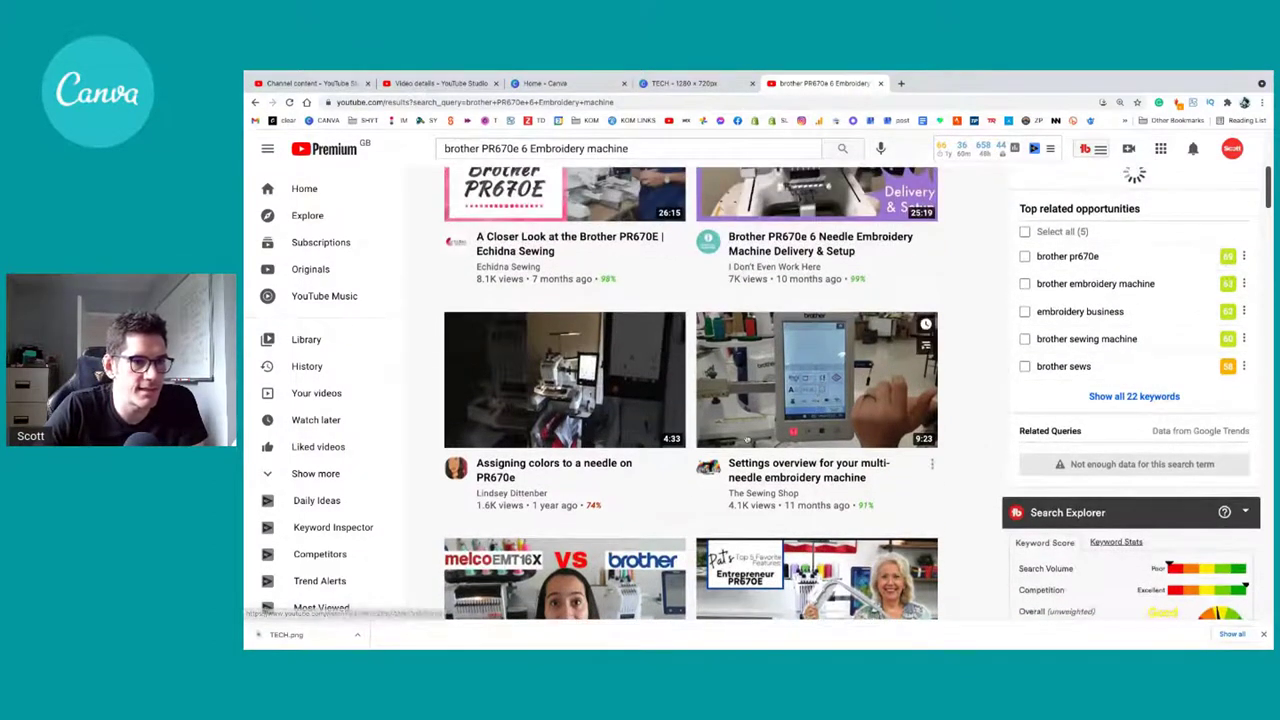
pyautogui.scroll(3, 630, 441)
pyautogui.scroll(1, 748, 430)
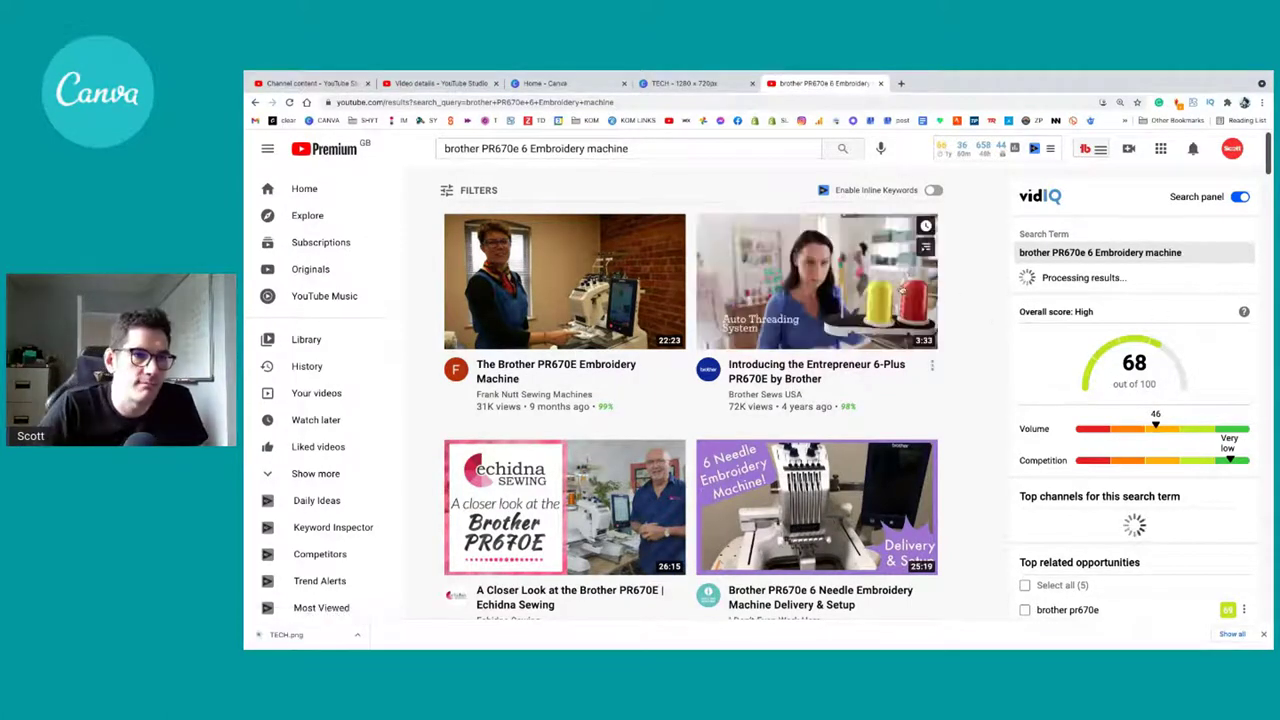
pyautogui.scroll(-1, 985, 336)
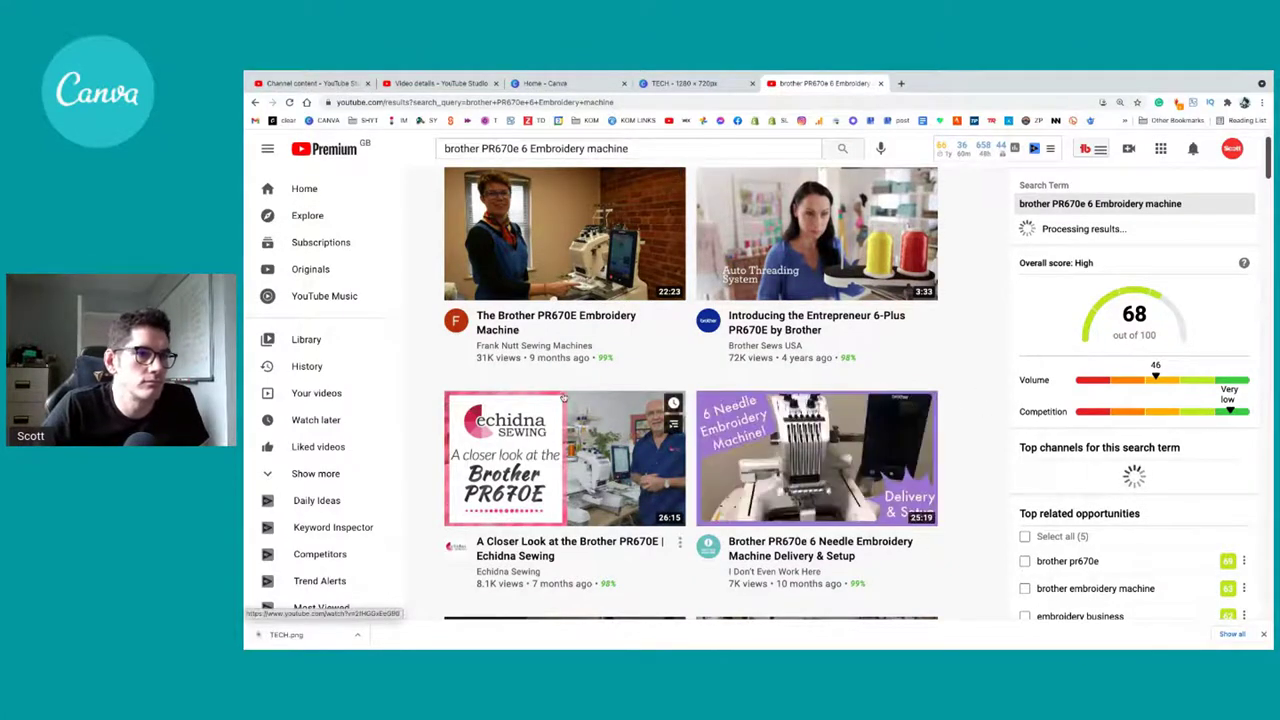
# Step: Return to the oiling video's details in YouTube Studio and preview its three auto-generated thumbnails in turn, comparing their frames
pyautogui.scroll(1, 563, 398)
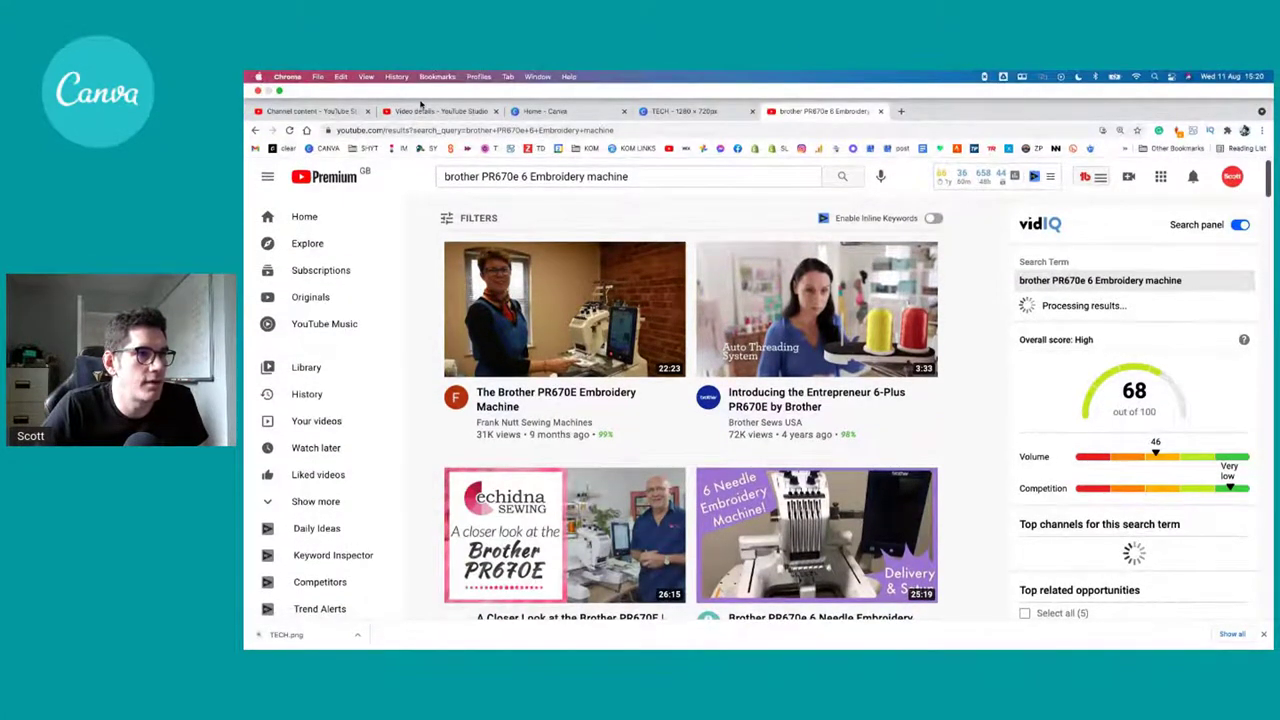
pyautogui.click(405, 115)
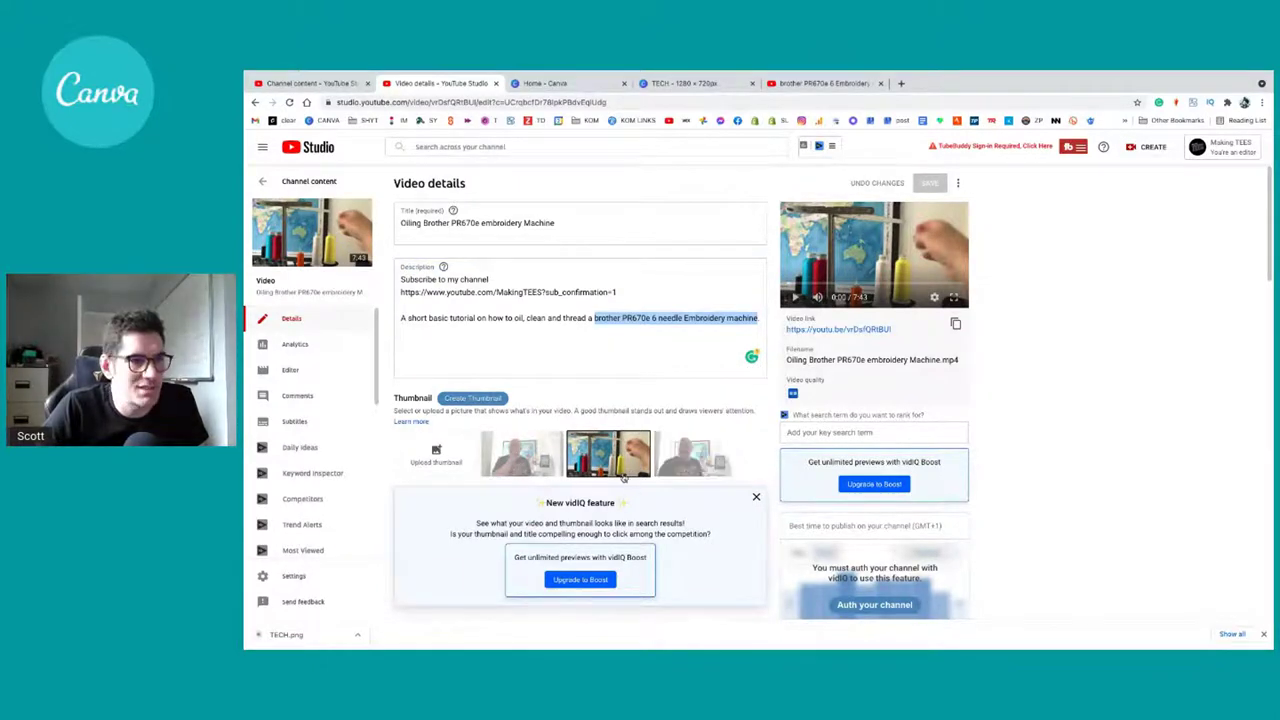
pyautogui.click(676, 455)
pyautogui.click(536, 467)
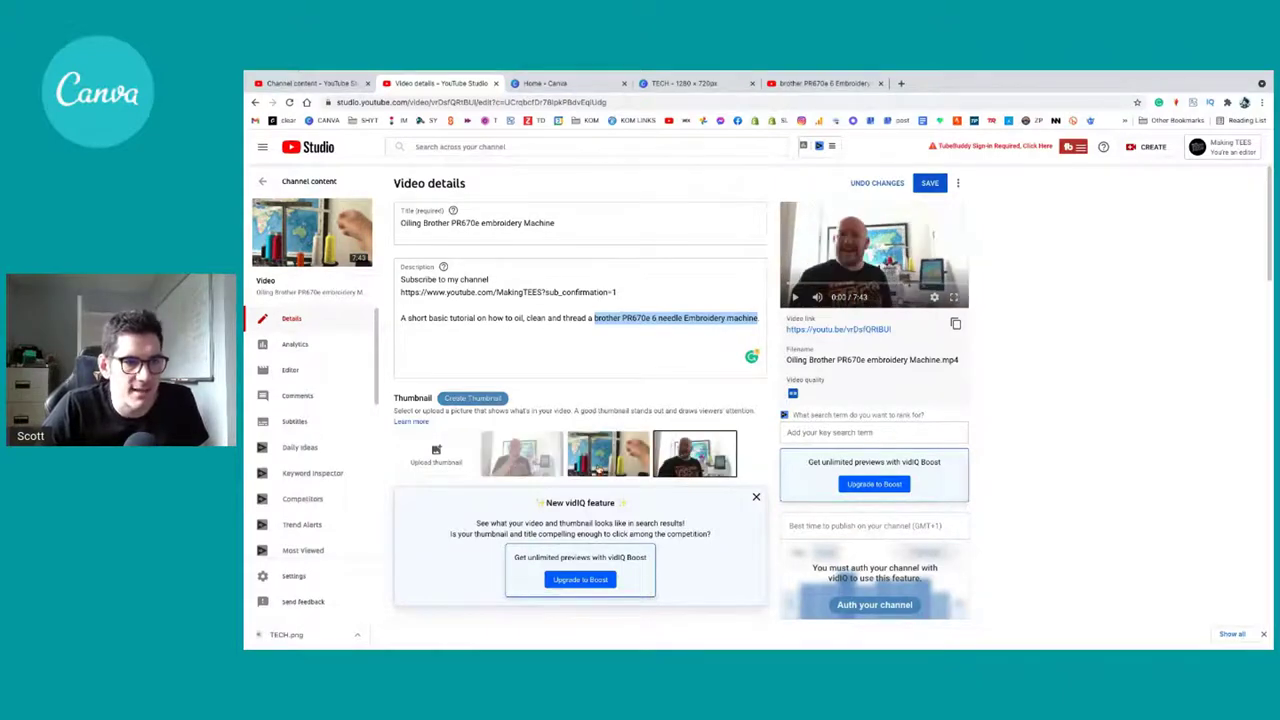
pyautogui.click(518, 476)
pyautogui.click(600, 476)
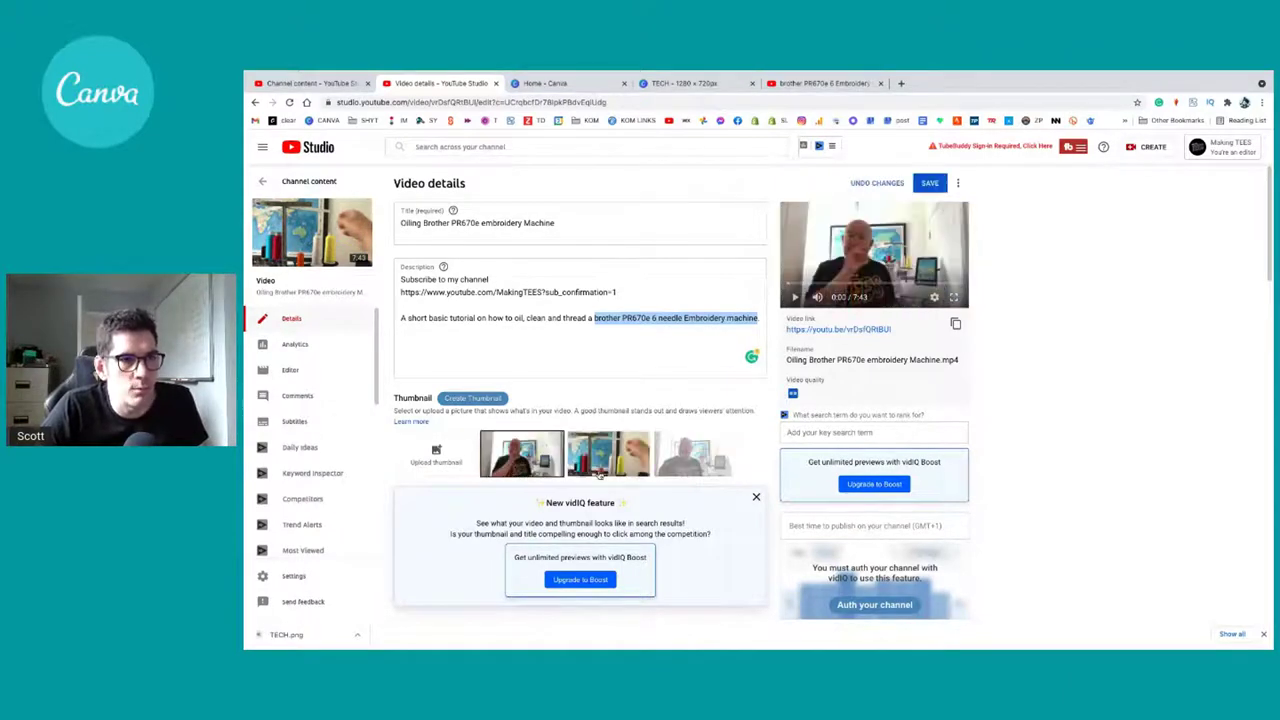
pyautogui.click(660, 468)
pyautogui.click(598, 455)
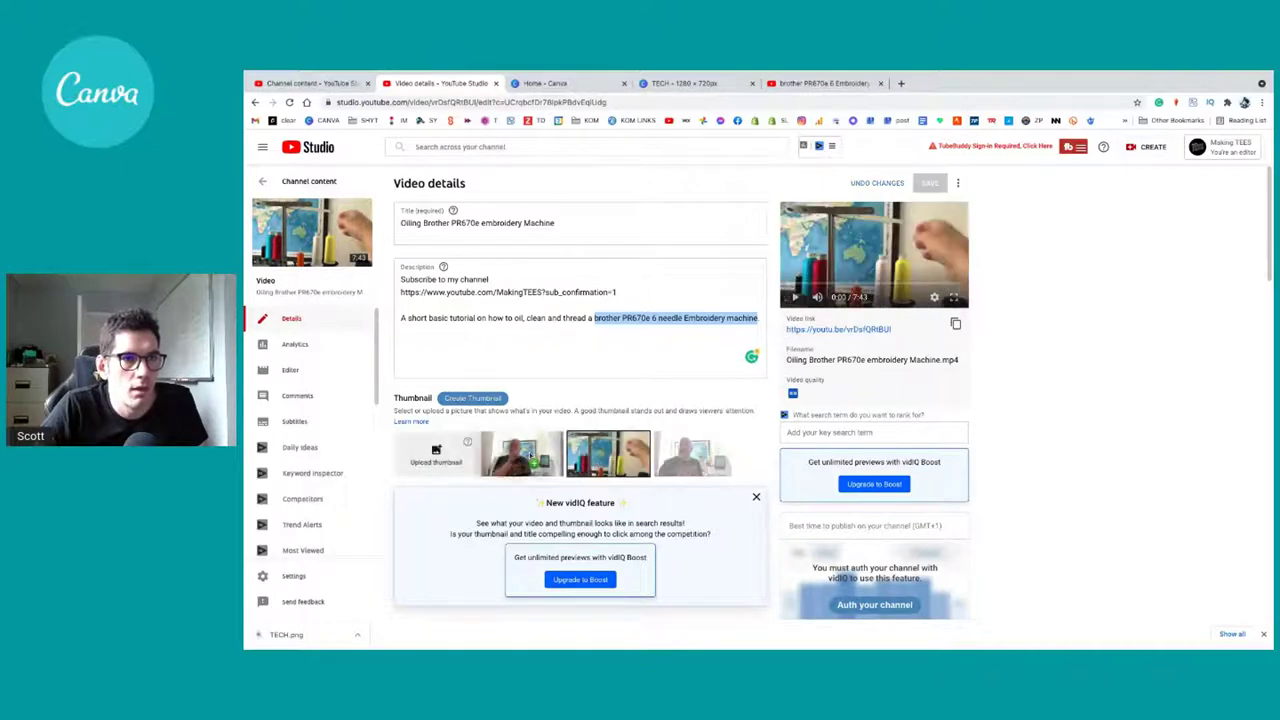
pyautogui.click(500, 462)
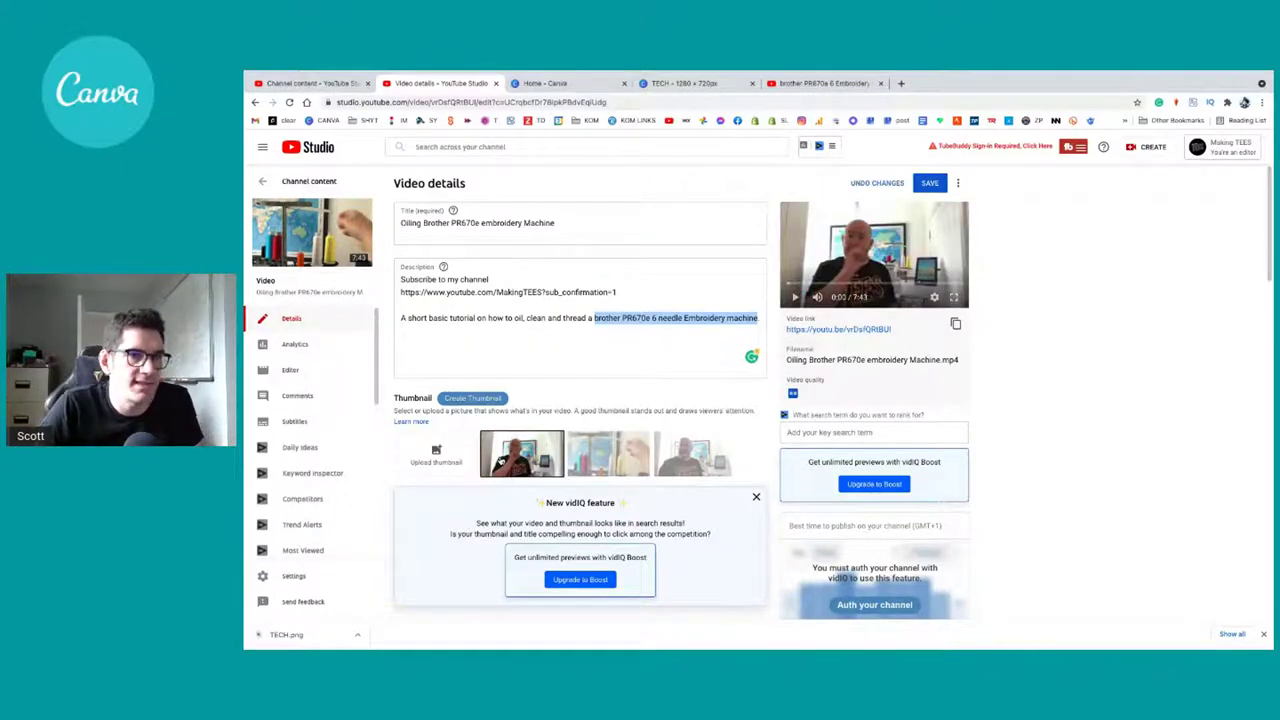
pyautogui.click(620, 458)
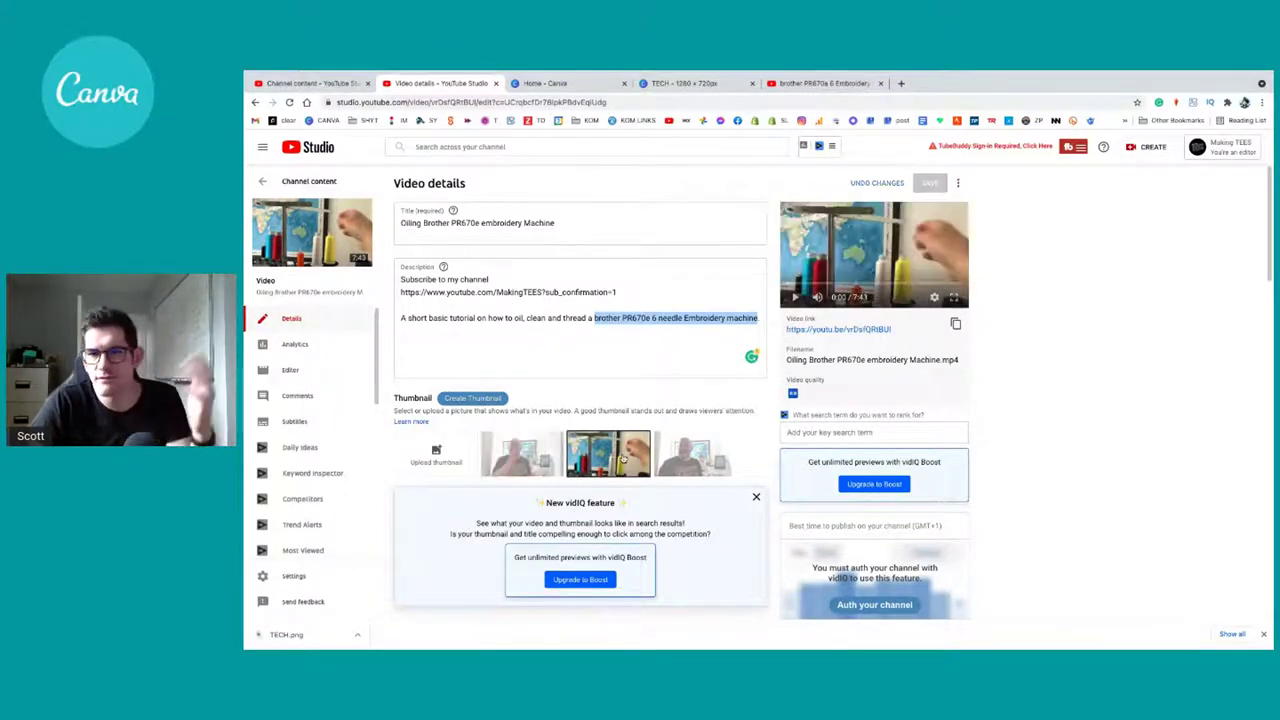
pyautogui.click(670, 455)
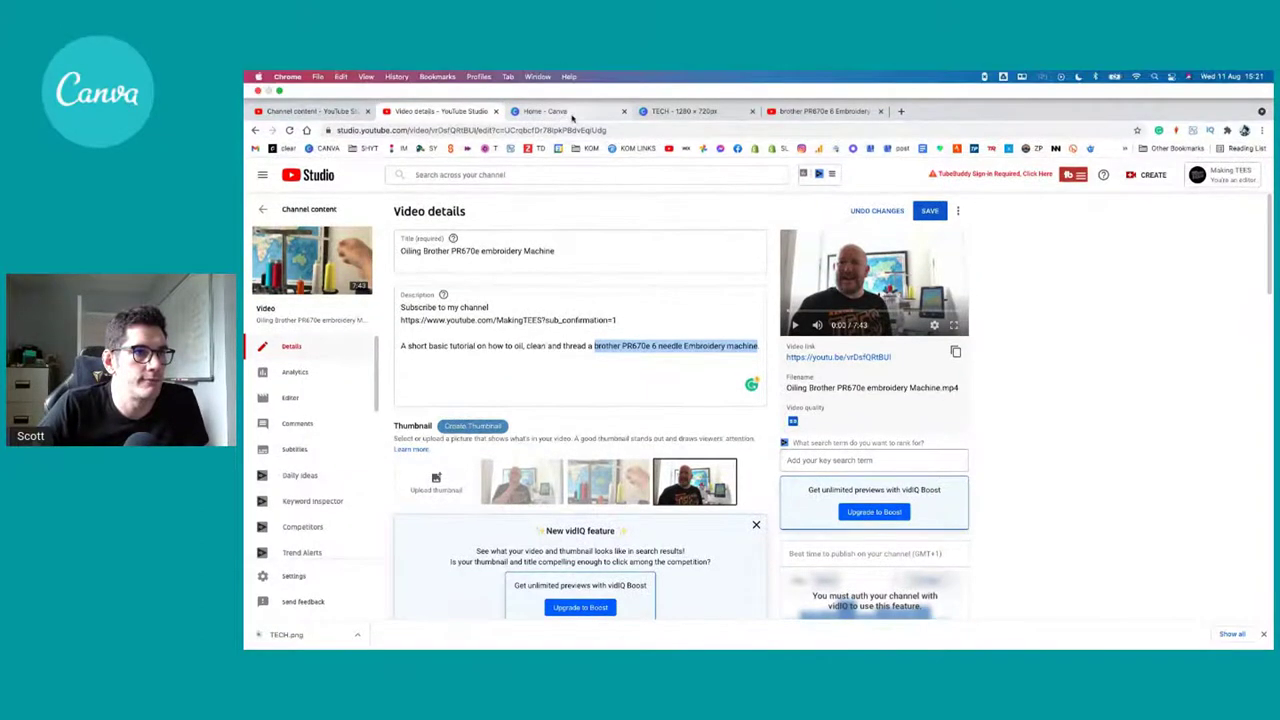
# Step: Switch to the TECH design in Canva and enlarge the man's photo on page 2 to full page height, positioned over the page's left side
pyautogui.click(548, 111)
pyautogui.click(690, 111)
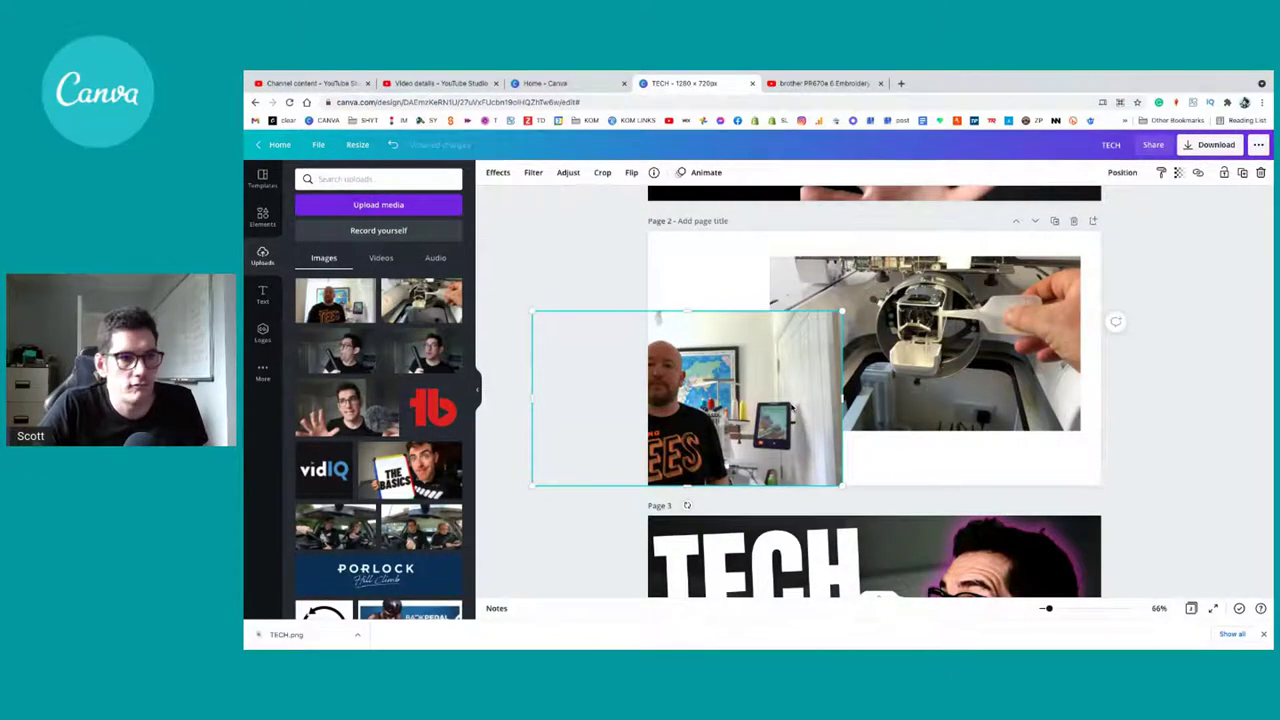
pyautogui.moveTo(793, 408); pyautogui.dragTo(846, 408)
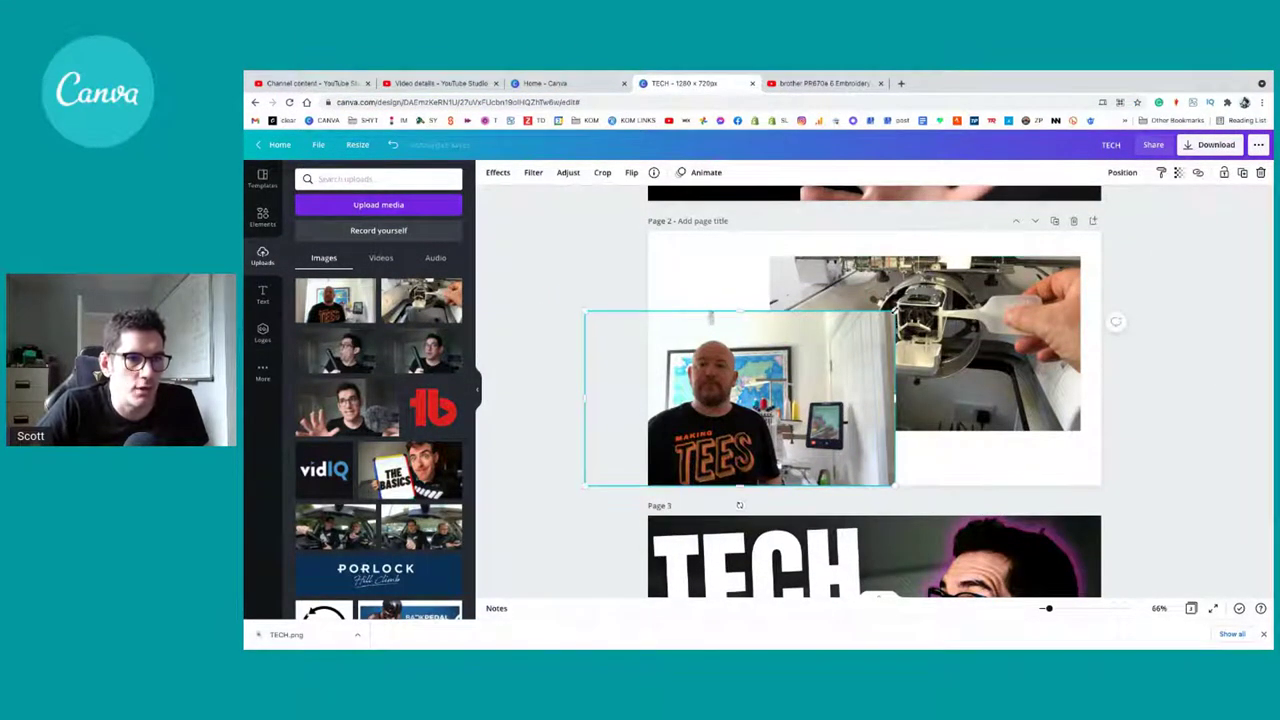
pyautogui.moveTo(891, 310); pyautogui.dragTo(1034, 232)
pyautogui.moveTo(820, 360); pyautogui.dragTo(752, 360)
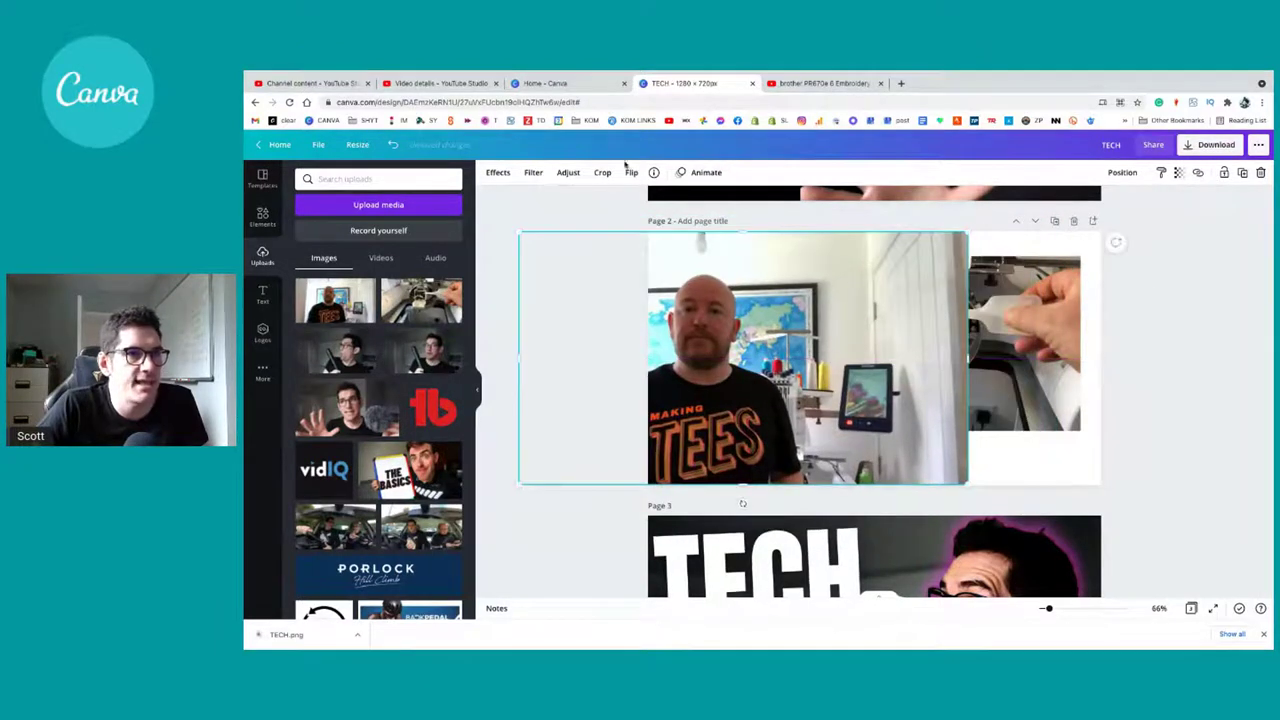
# Step: Return to the oiling video's details in YouTube Studio and skim through the footage, examining the machine close-ups and thread spools
pyautogui.click(830, 86)
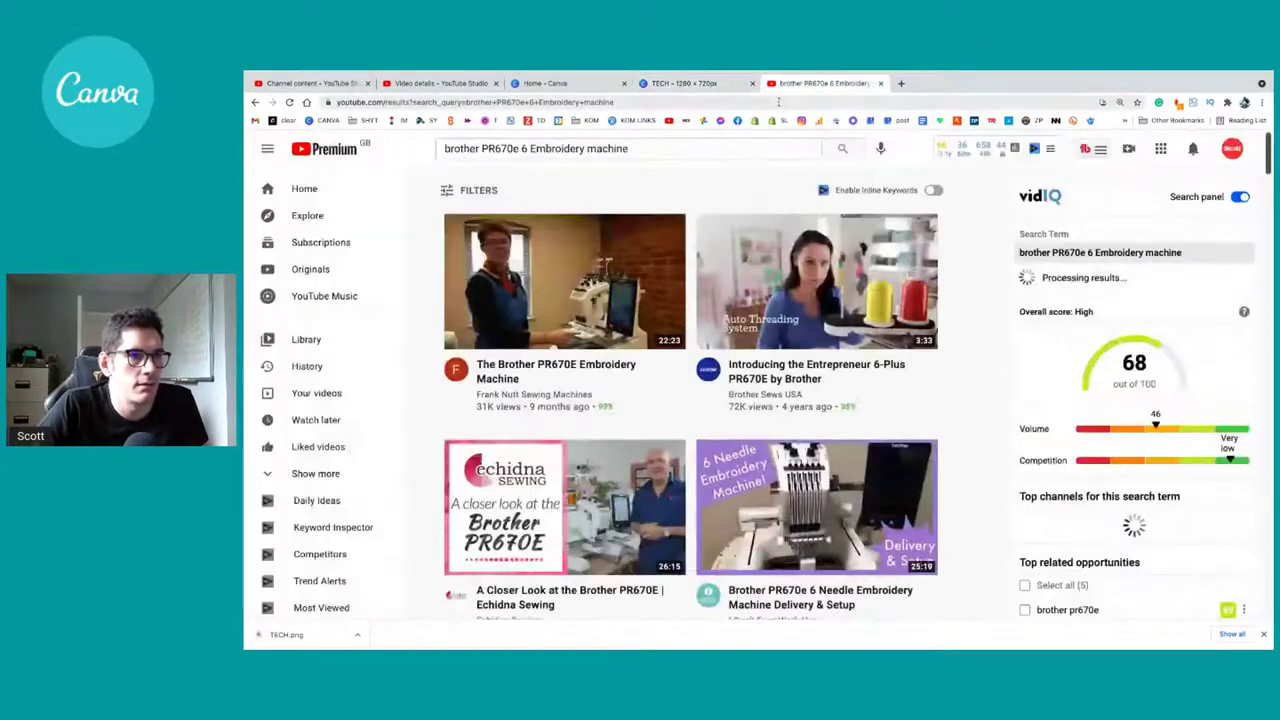
pyautogui.click(315, 83)
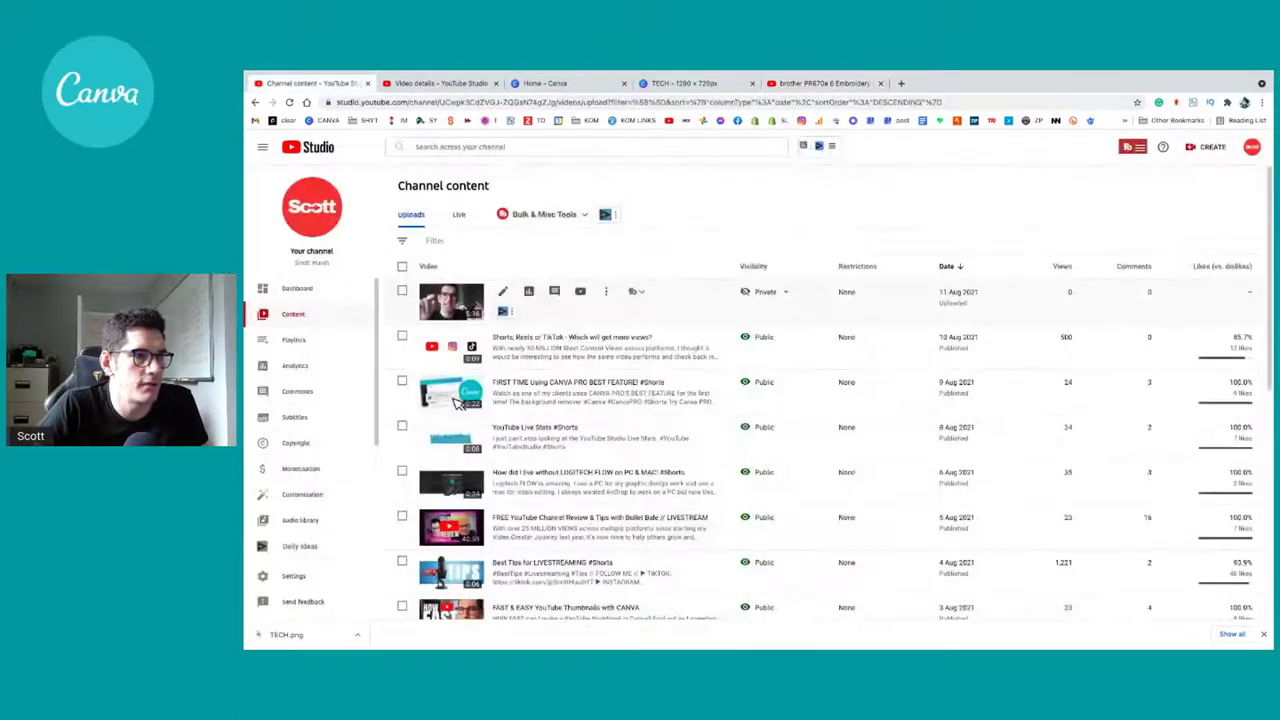
pyautogui.click(455, 83)
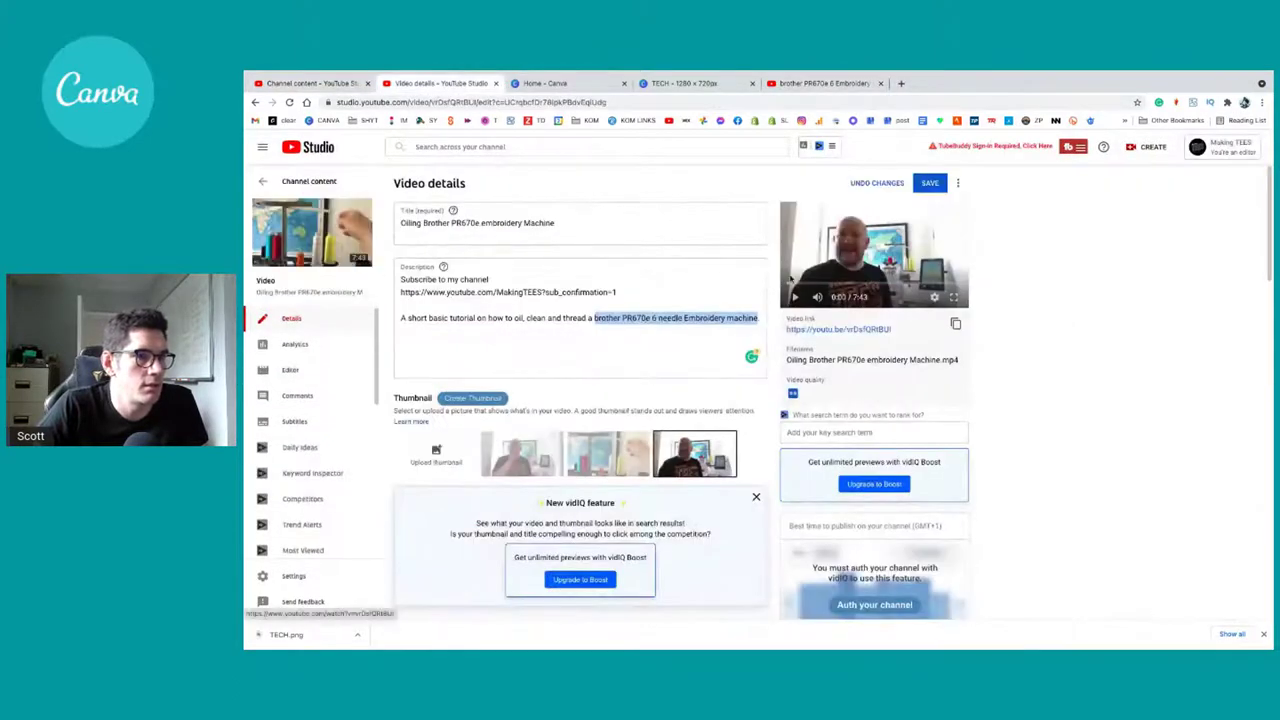
pyautogui.click(795, 297)
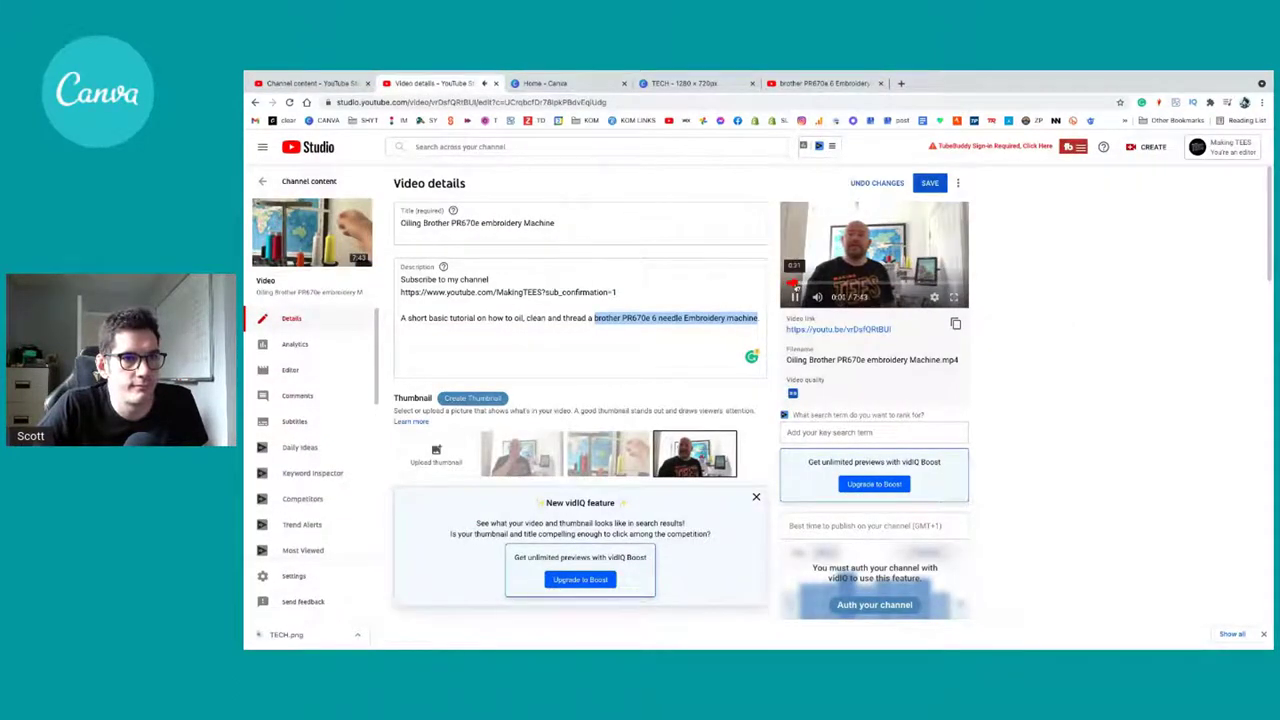
pyautogui.moveTo(811, 286); pyautogui.dragTo(872, 285)
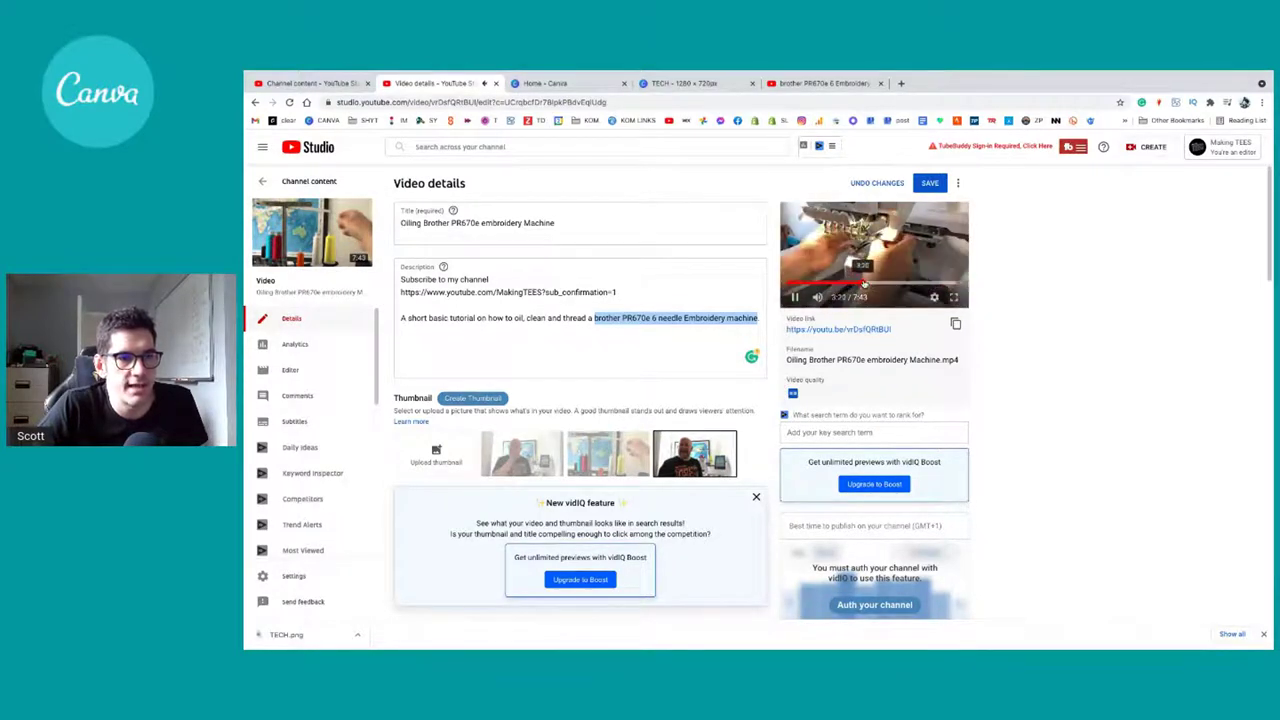
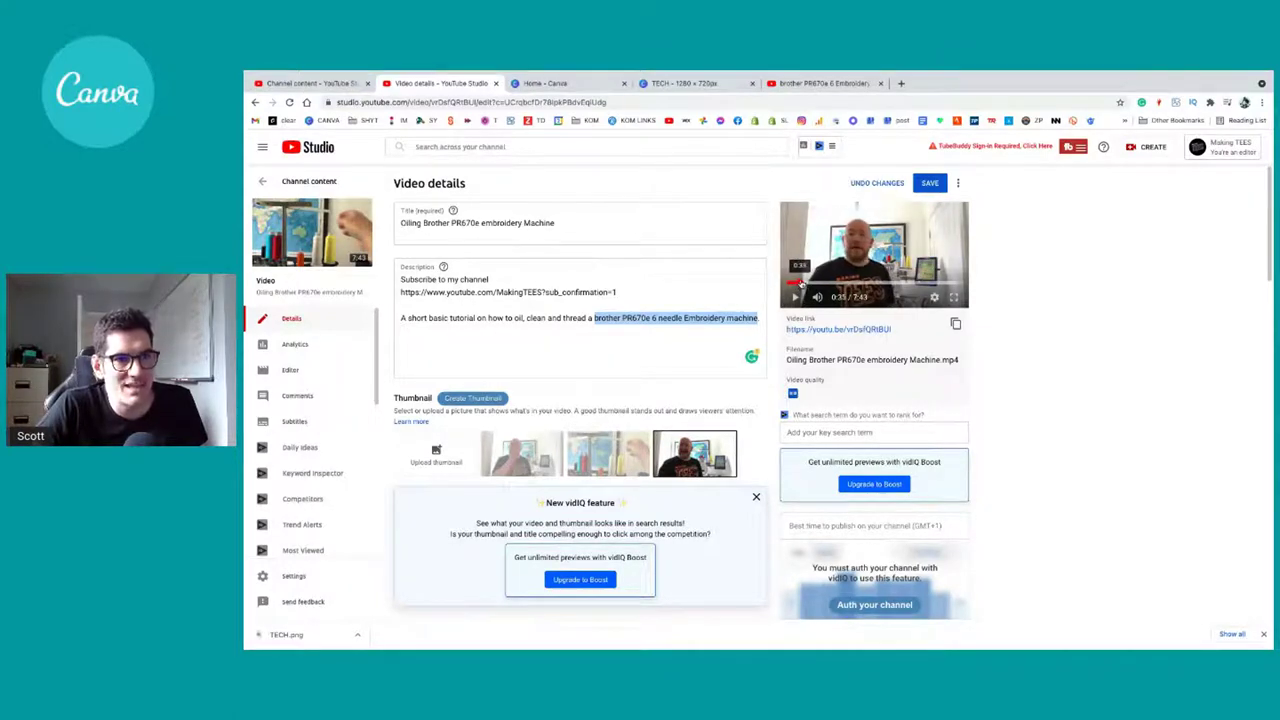
pyautogui.click(803, 284)
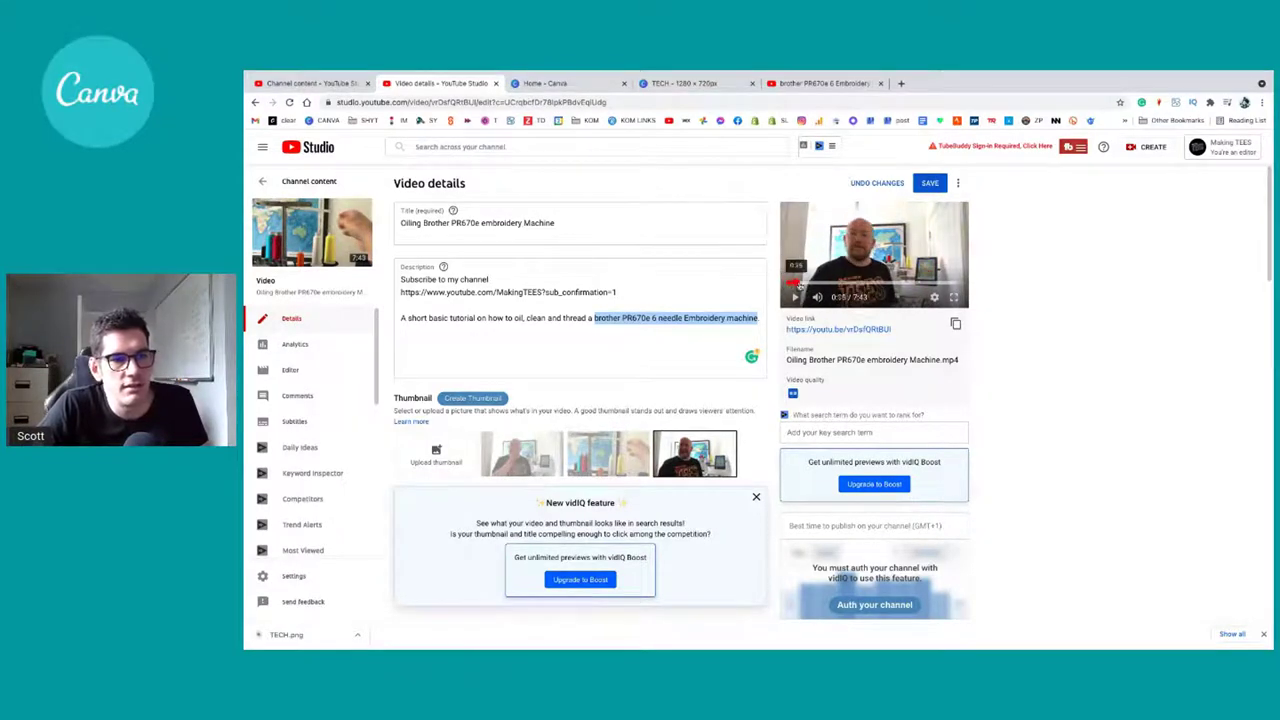
pyautogui.click(855, 284)
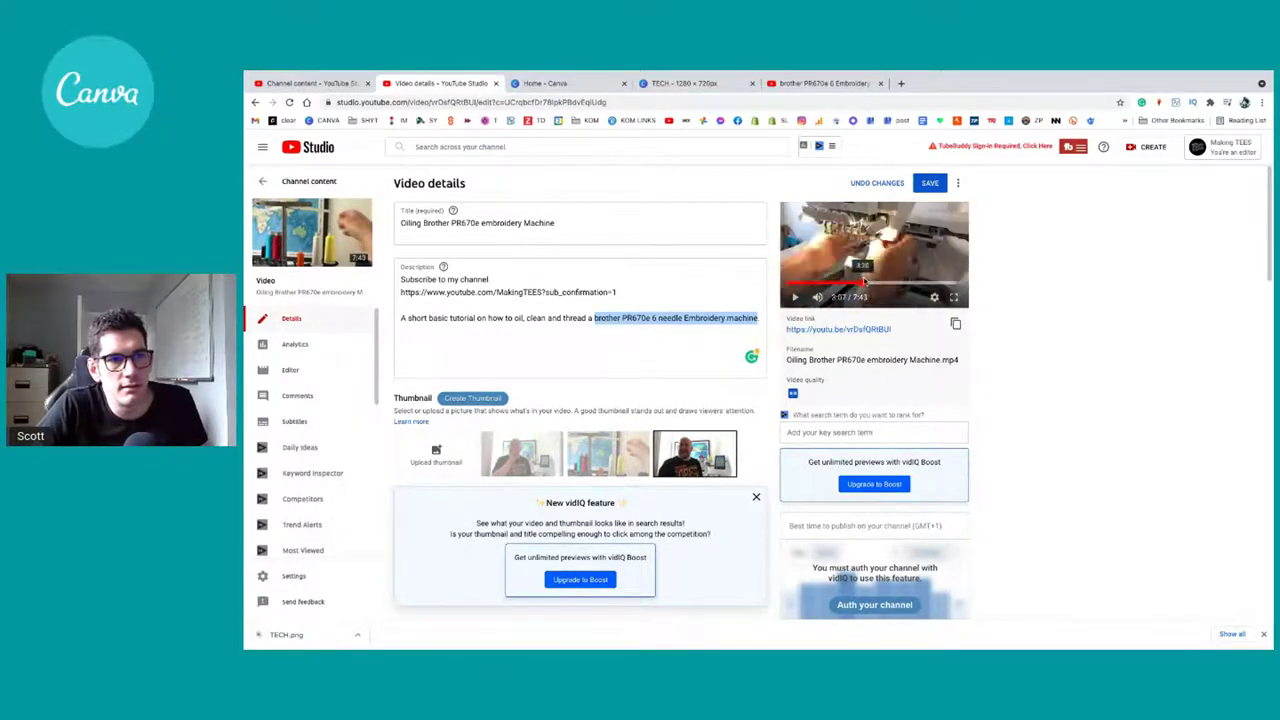
pyautogui.click(866, 284)
pyautogui.click(898, 284)
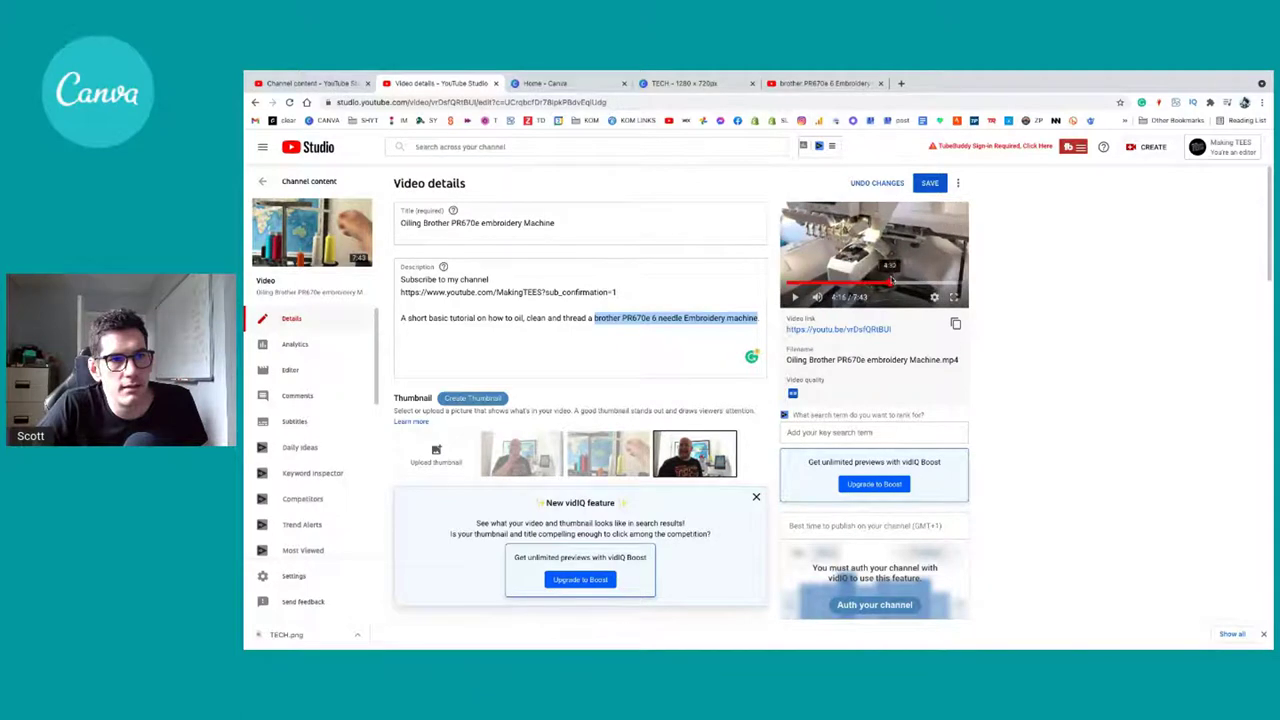
pyautogui.click(910, 283)
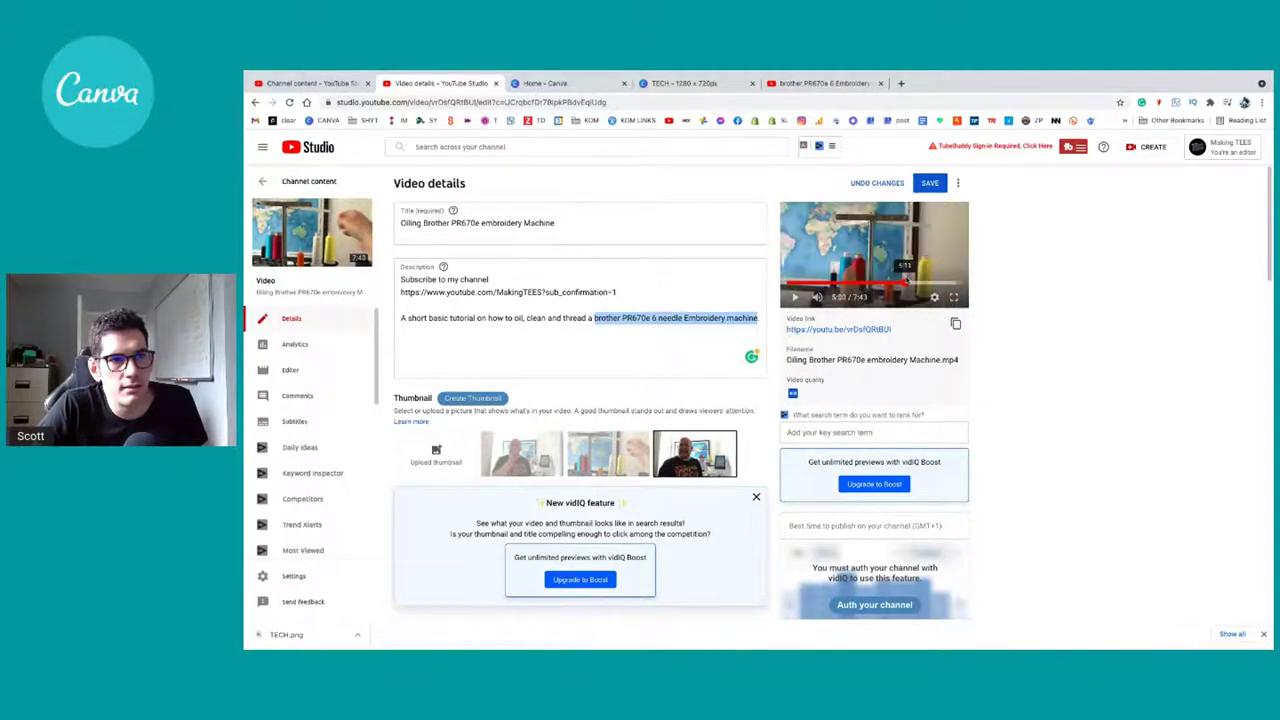
pyautogui.click(913, 283)
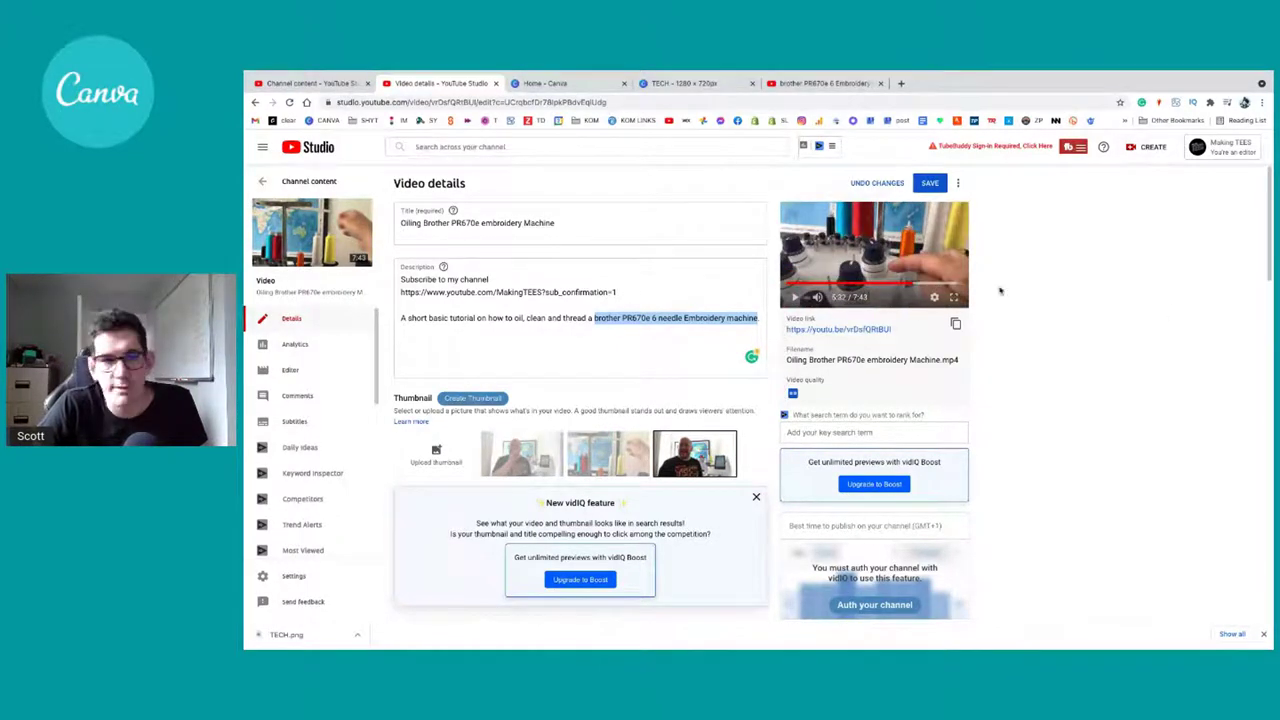
pyautogui.tripleClick(423, 223)
pyautogui.press('BackSpace')
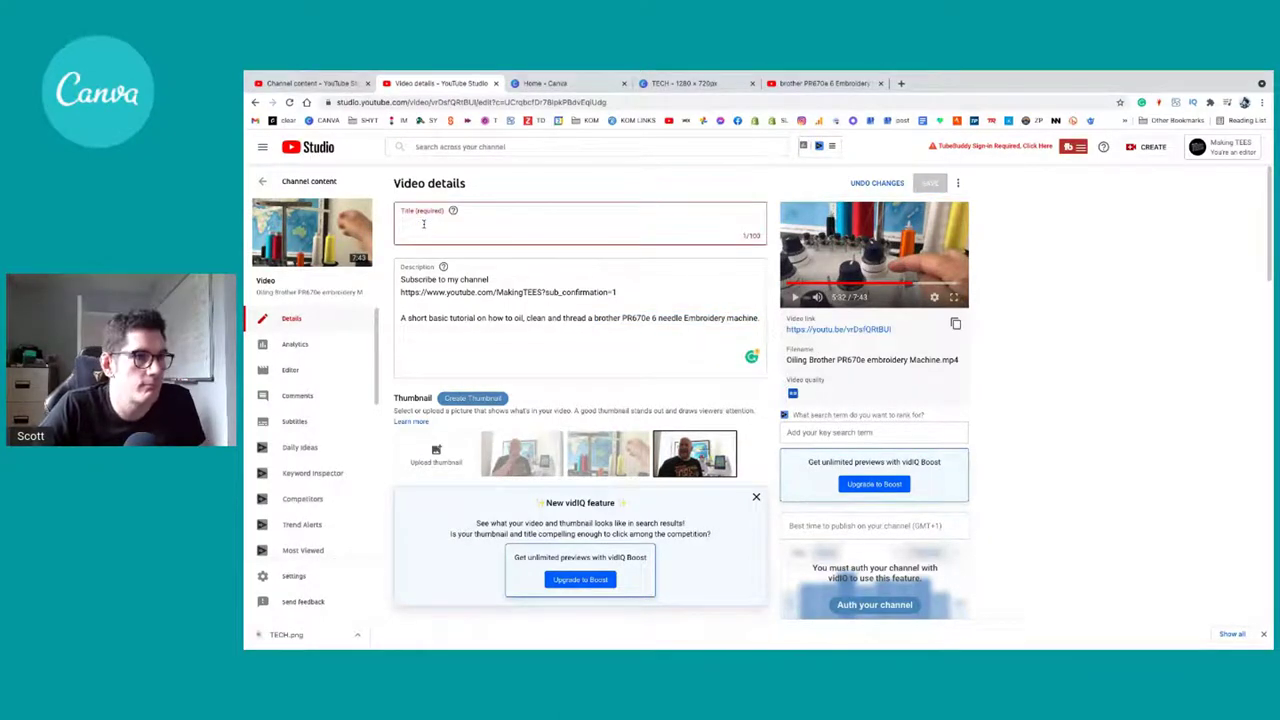
pyautogui.hotkey('ctrl', 'z')
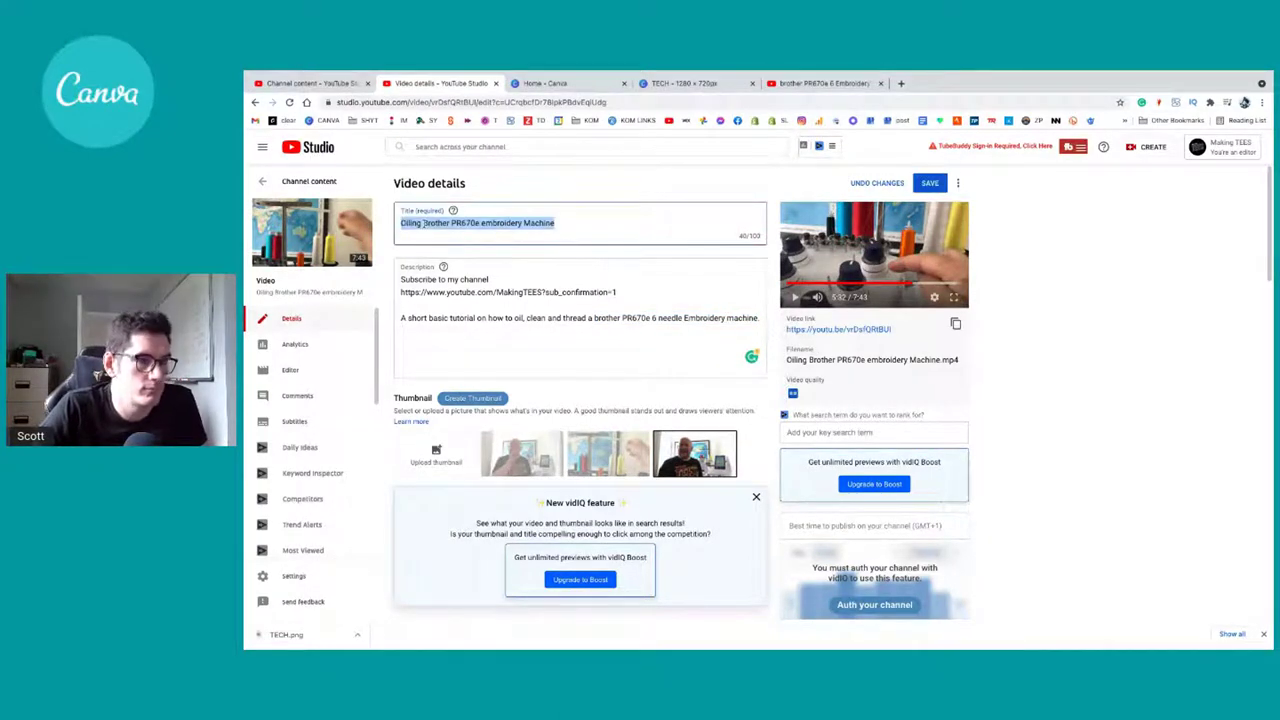
# Step: Copy "Brother PR670e embroidery Machine" from the video title and search Google Images for it in a new browser tab
pyautogui.click(450, 222)
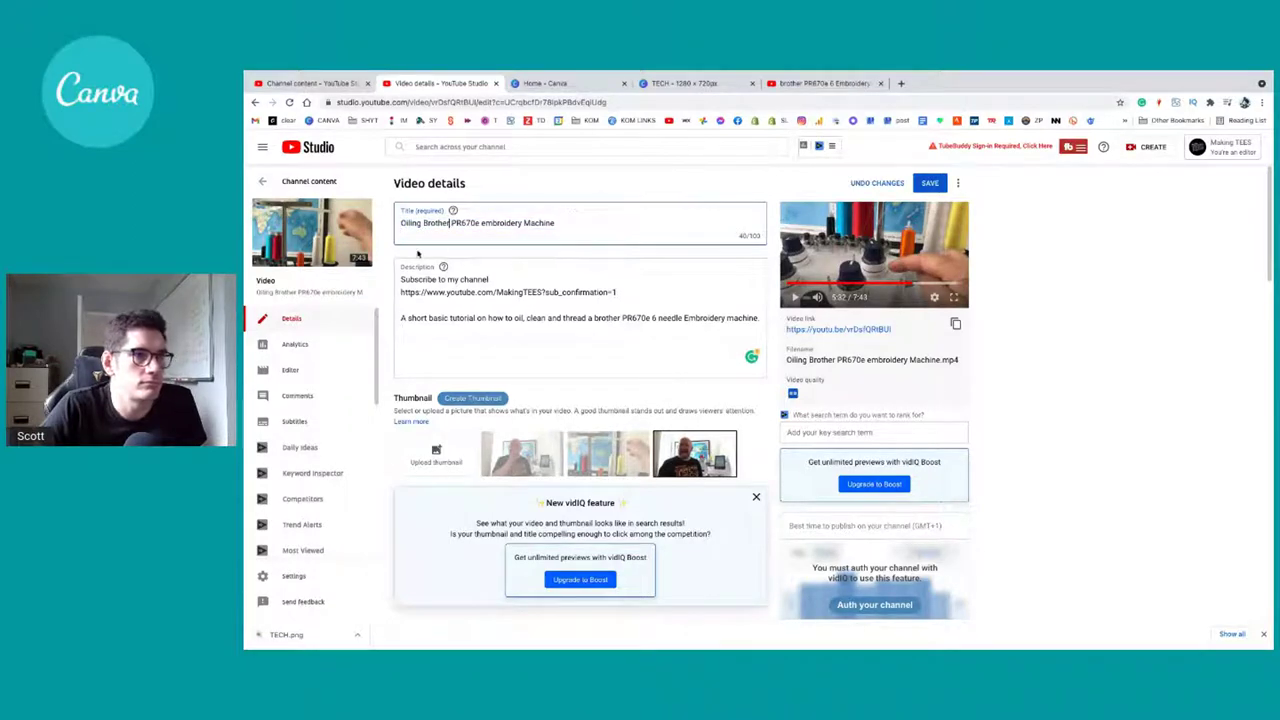
pyautogui.moveTo(553, 223); pyautogui.dragTo(394, 226)
pyautogui.hotkey('ctrl', 'c')
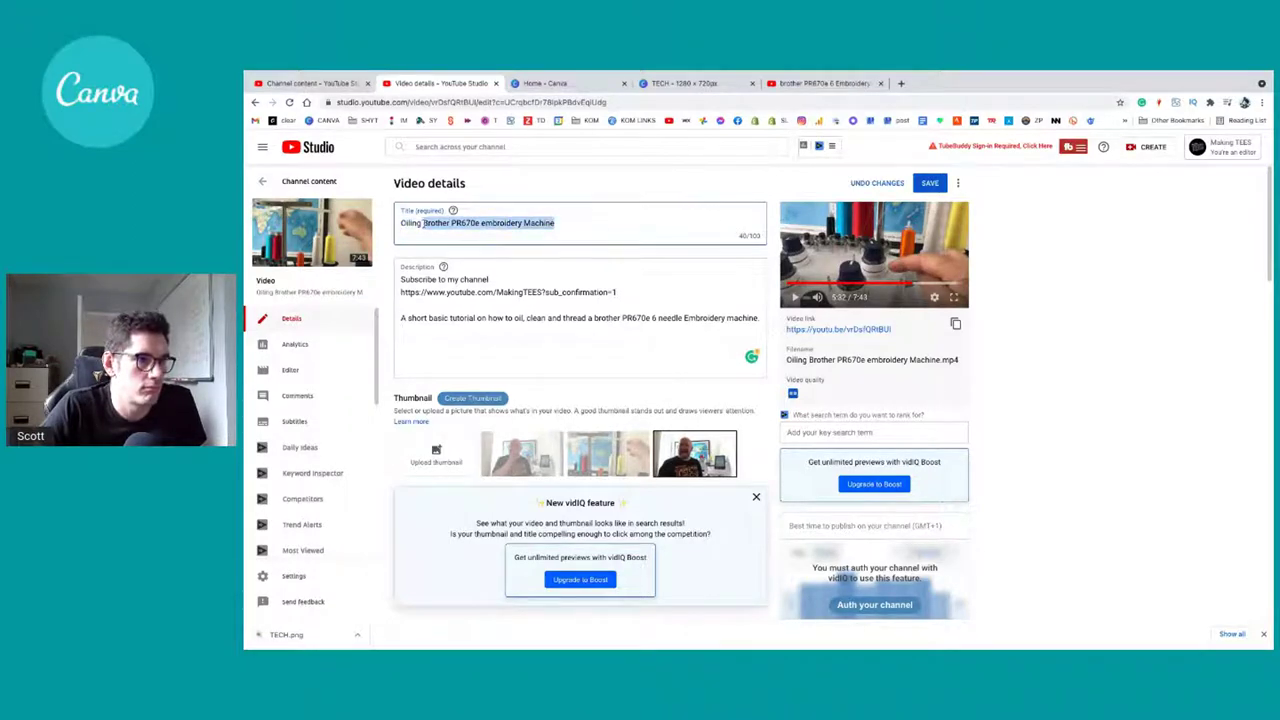
pyautogui.click(901, 84)
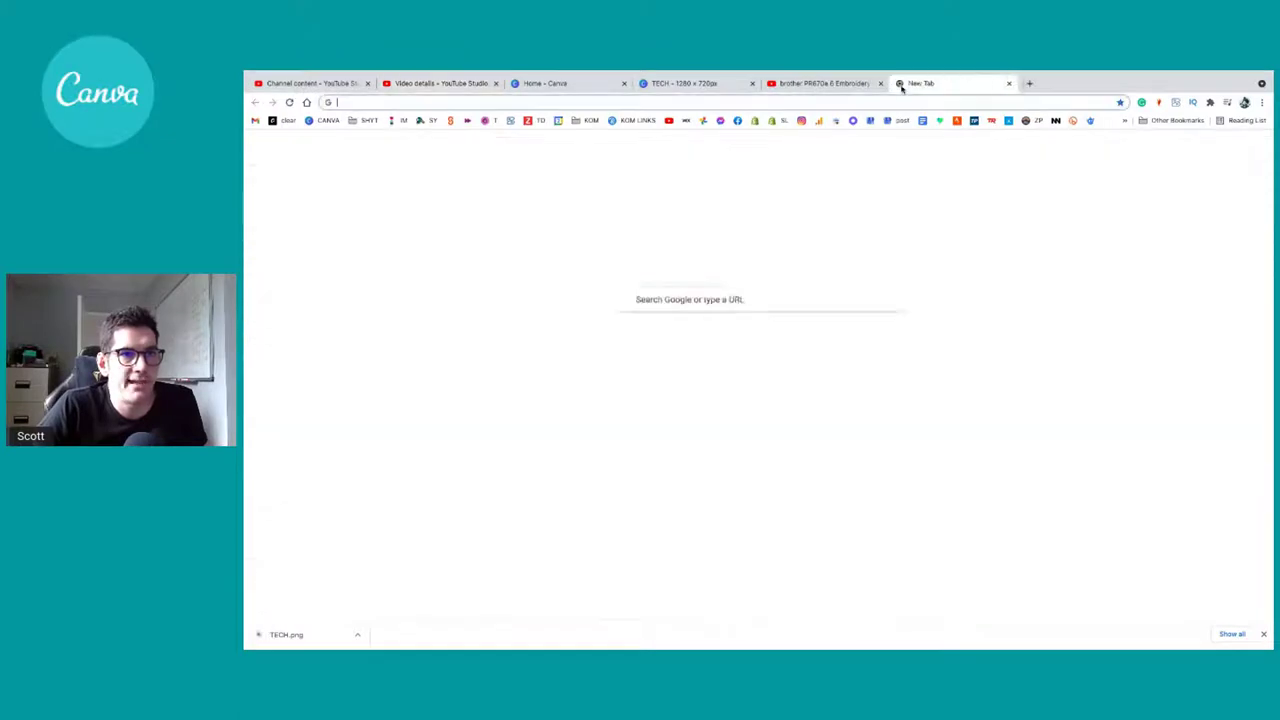
pyautogui.hotkey('ctrl', 'v')
pyautogui.press('Return')
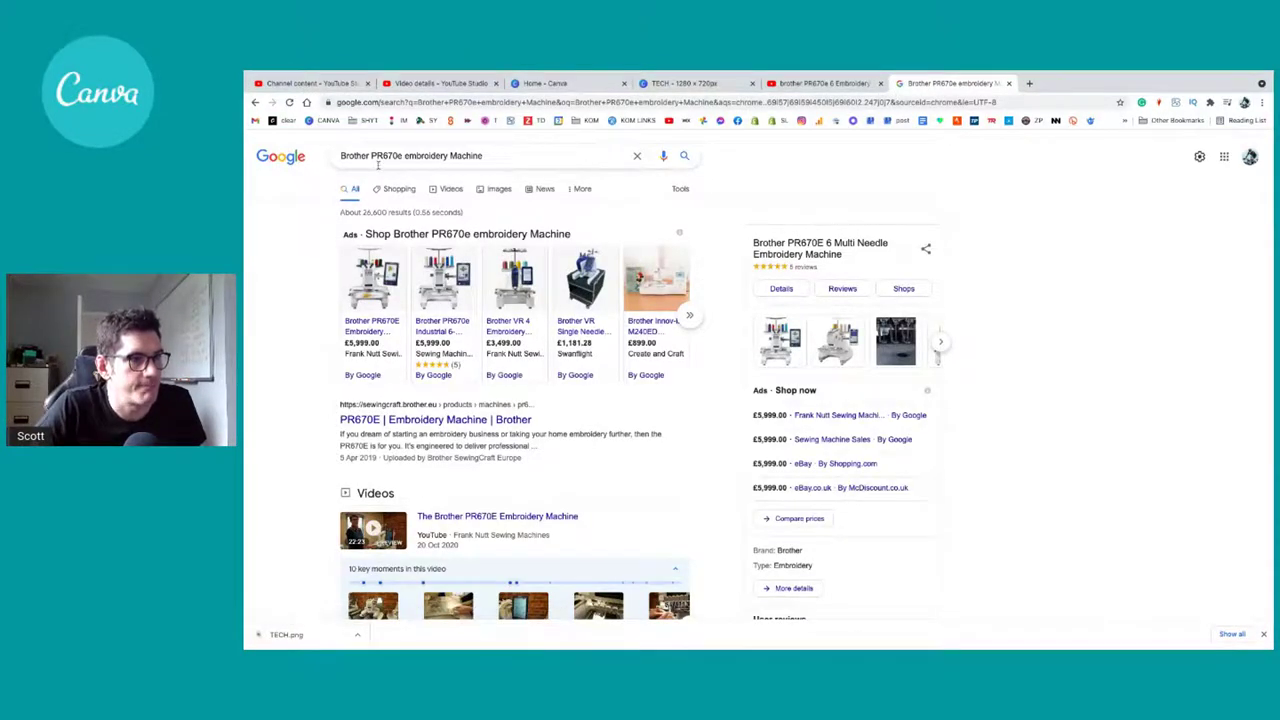
pyautogui.click(494, 189)
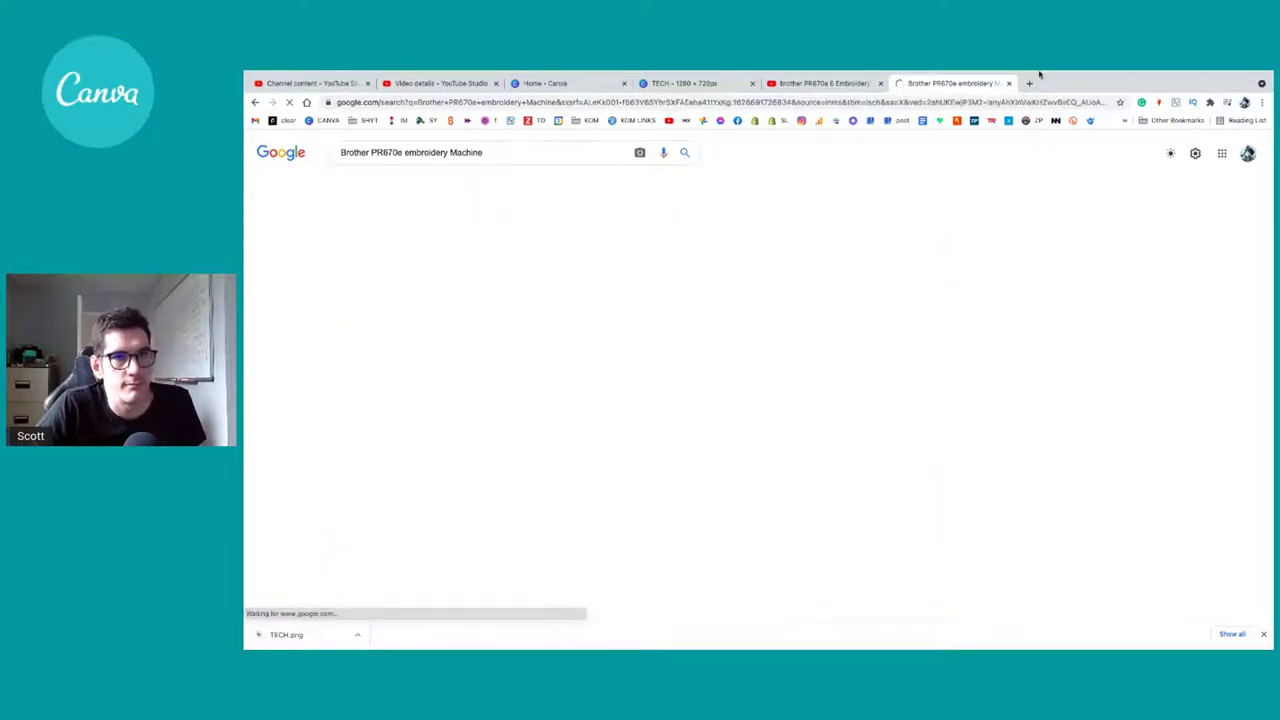
# Step: Search Google for "brother logo" in another new browser tab
pyautogui.click(1029, 83)
pyautogui.hotkey('ctrl', 'v')
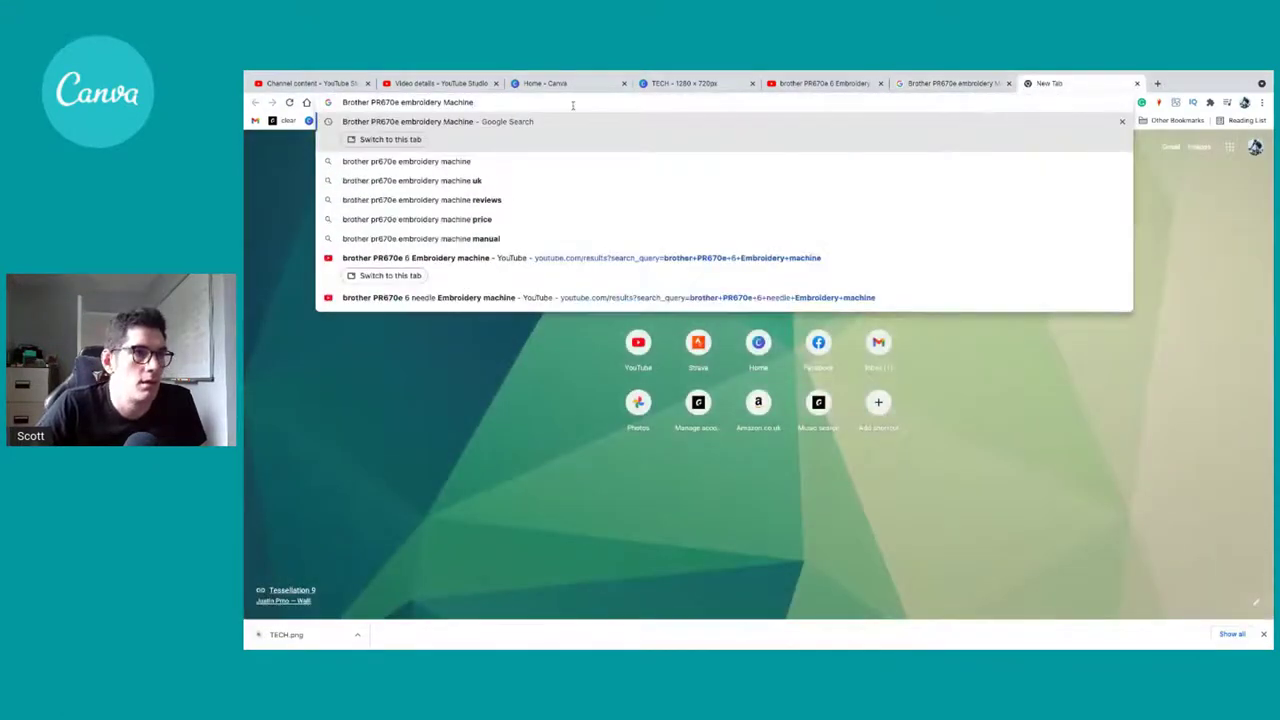
pyautogui.moveTo(373, 102); pyautogui.dragTo(480, 103)
pyautogui.press('BackSpace')
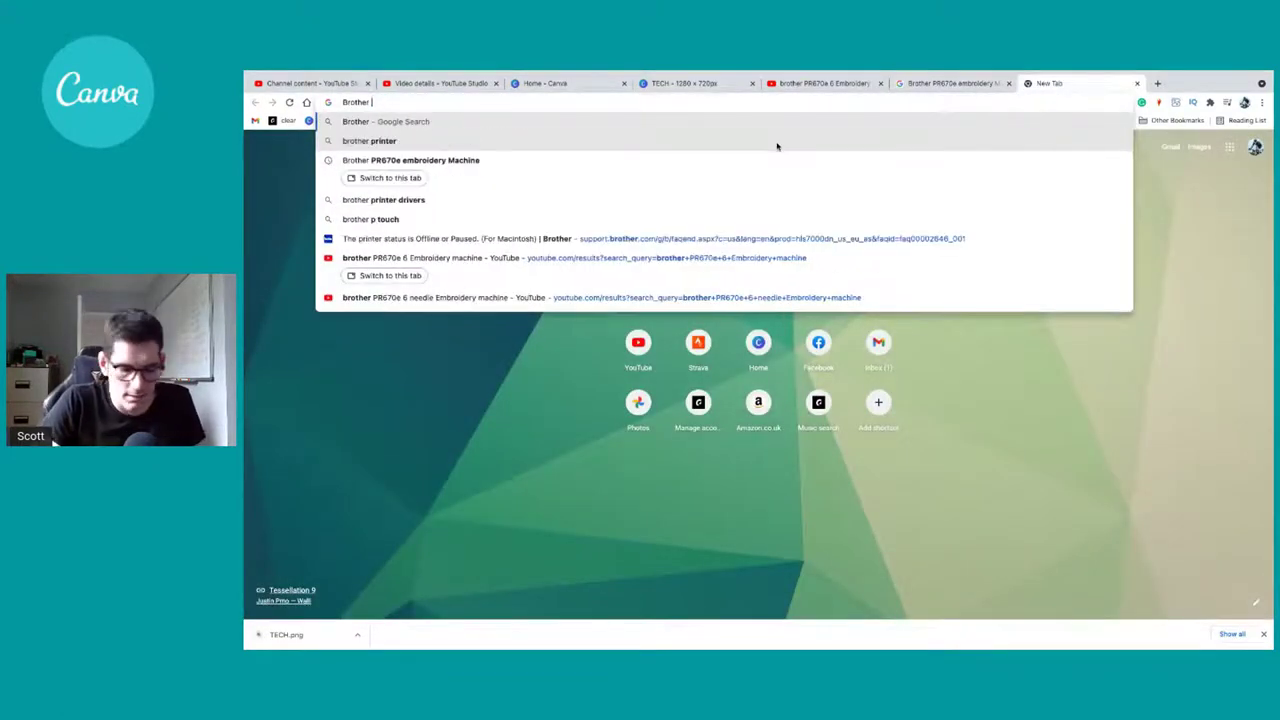
pyautogui.write('lofo')
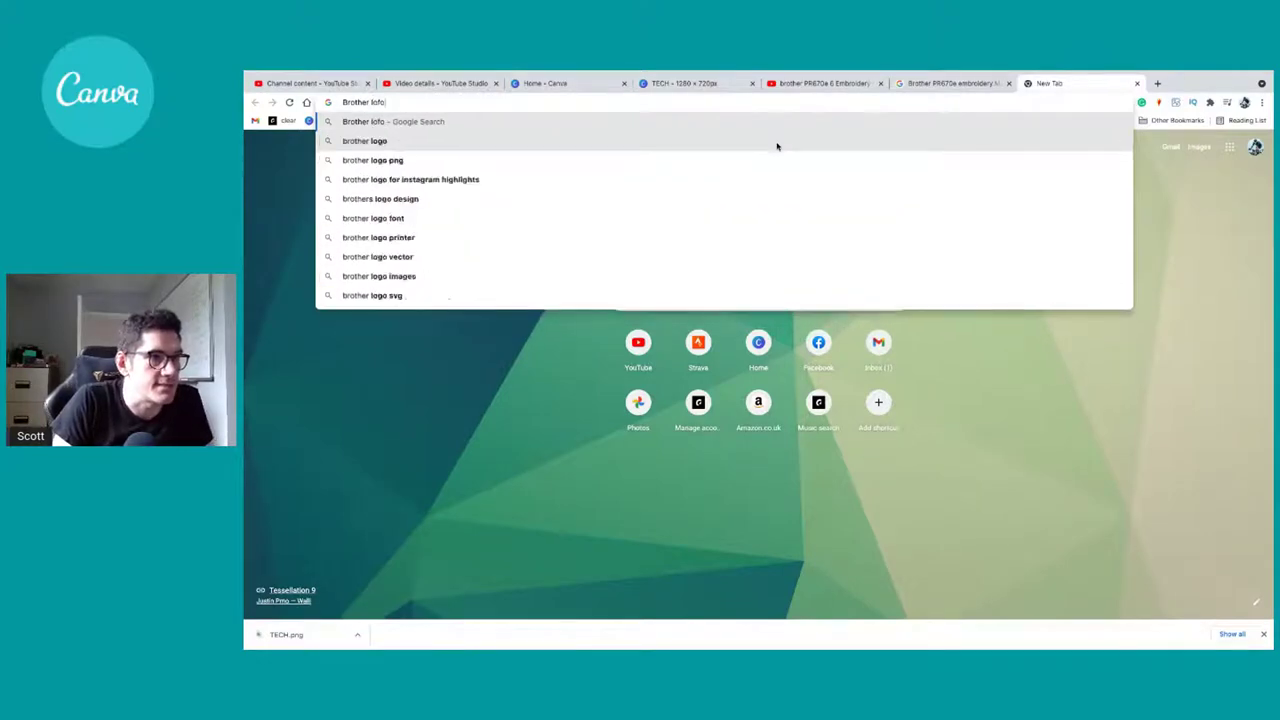
pyautogui.write('go')
pyautogui.press('Return')
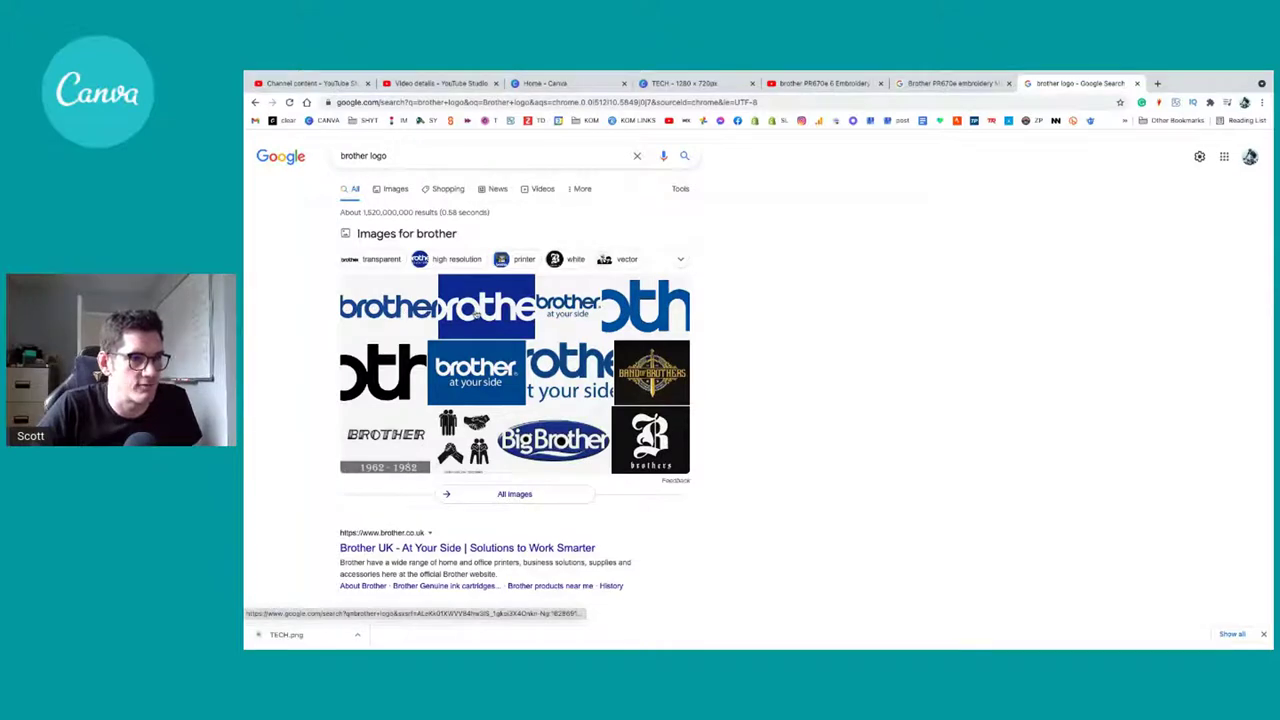
# Step: Open three Brother logo images from the search results in separate background tabs
pyautogui.middleClick(467, 376)
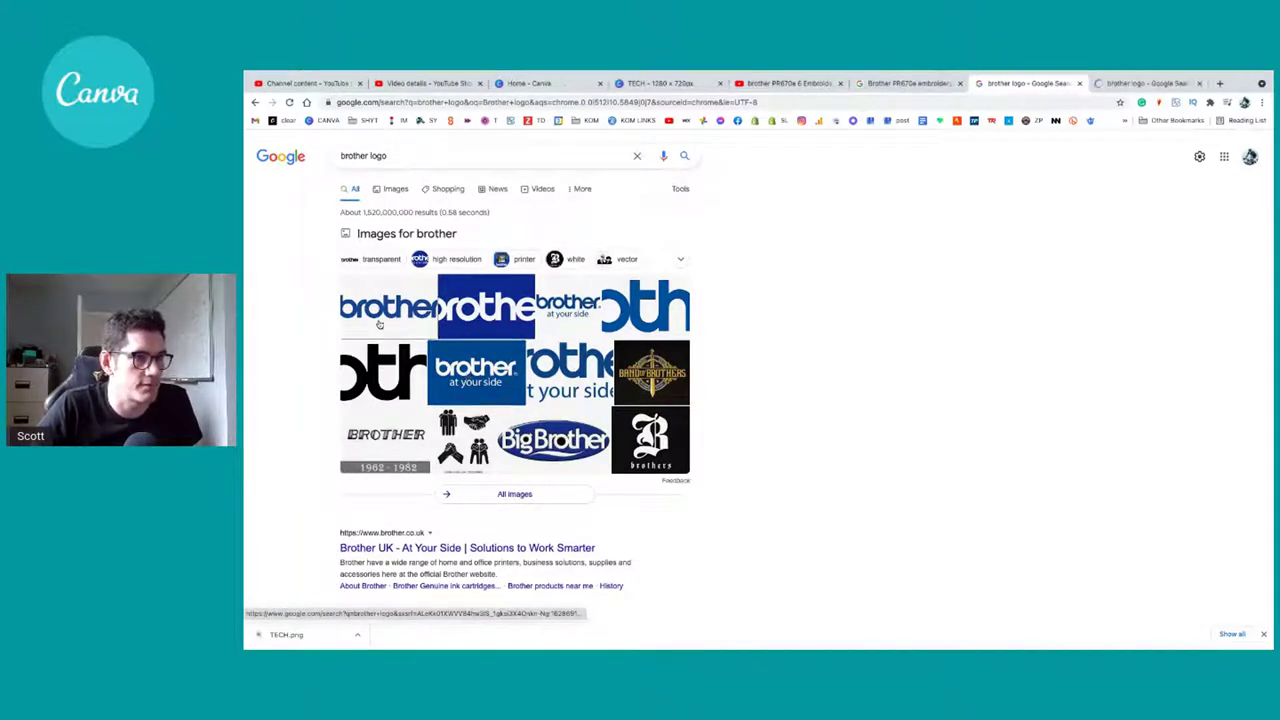
pyautogui.middleClick(637, 335)
pyautogui.middleClick(637, 335)
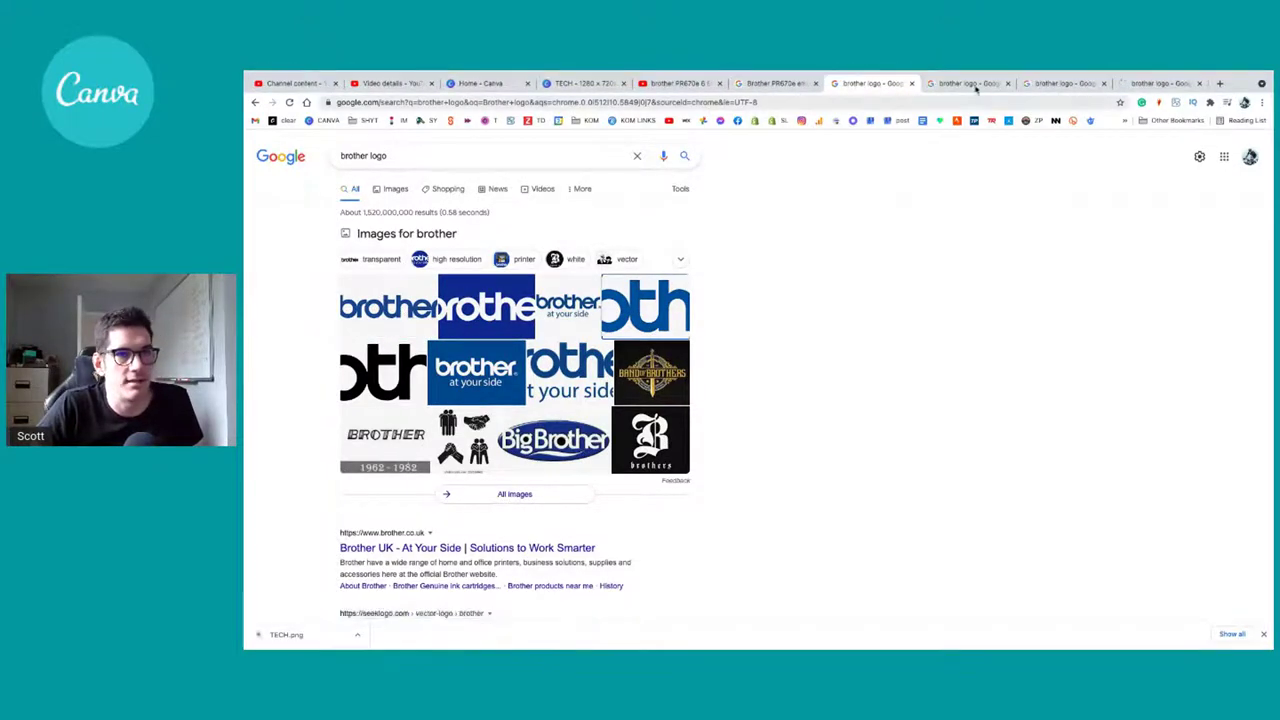
# Step: Look through the three opened Brother logo images to compare their quality and transparent backgrounds
pyautogui.click(968, 85)
pyautogui.click(1052, 85)
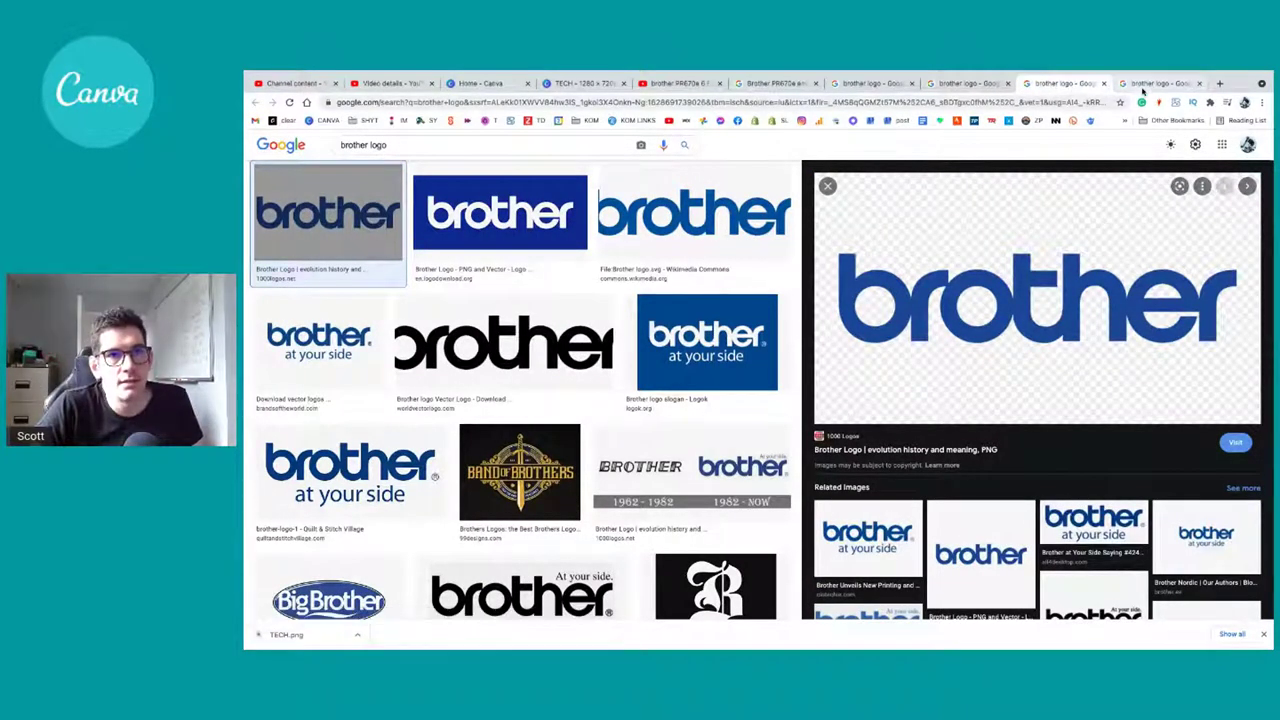
pyautogui.click(1146, 85)
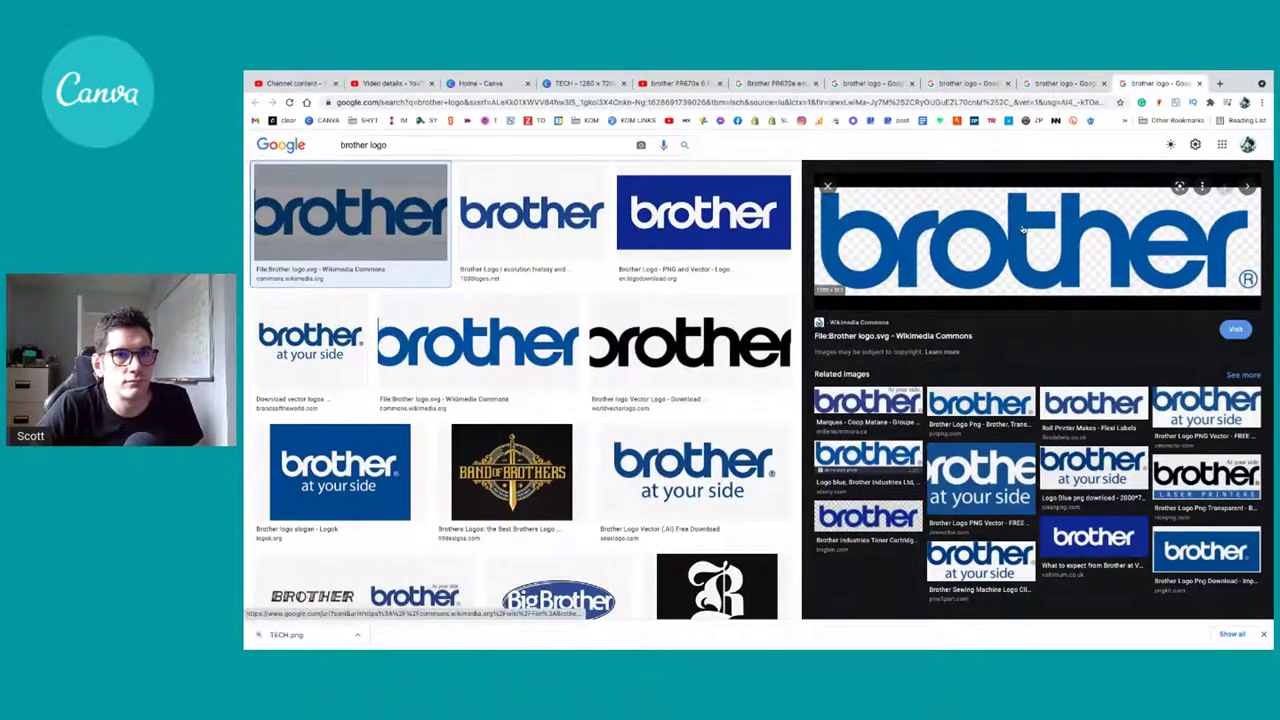
pyautogui.moveTo(984, 248)
pyautogui.mouseDown()
pyautogui.moveTo(968, 254)
pyautogui.moveTo(977, 247)
pyautogui.mouseUp()
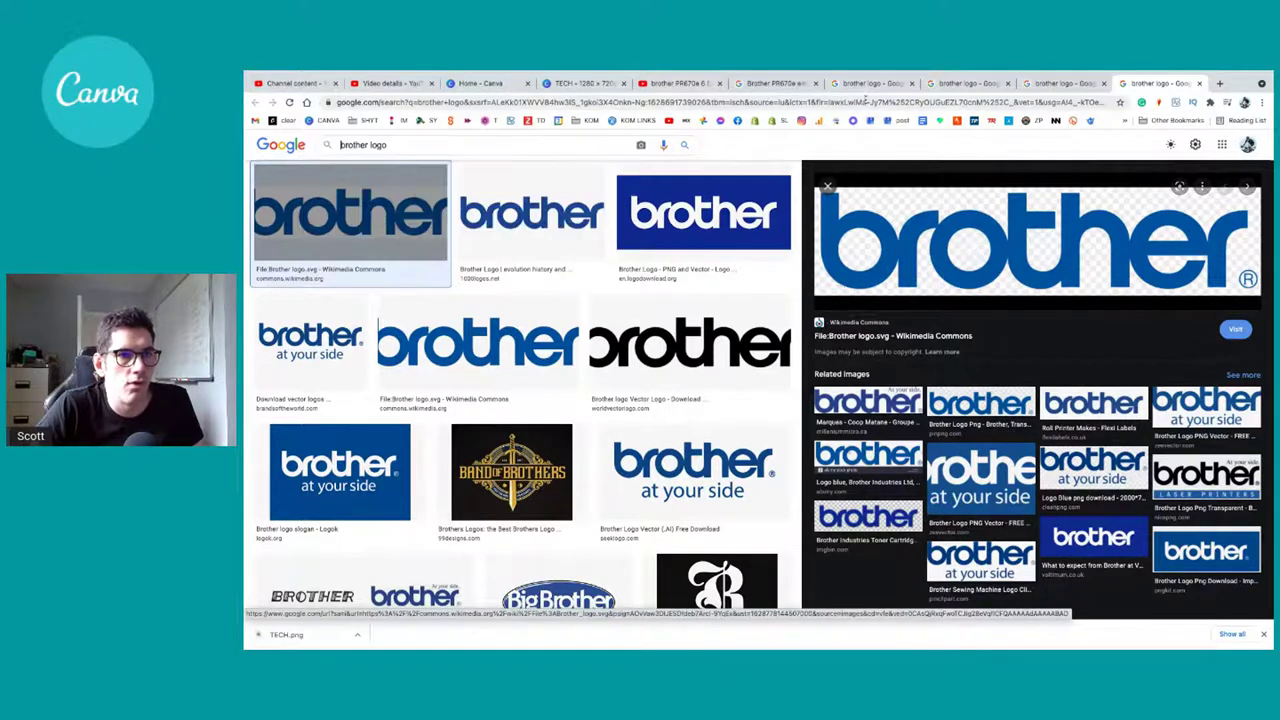
# Step: Return to the Canva design, reposition the photo of the man in the TEES shirt on page 2, and remove its background
pyautogui.moveTo(483, 95); pyautogui.dragTo(930, 376)
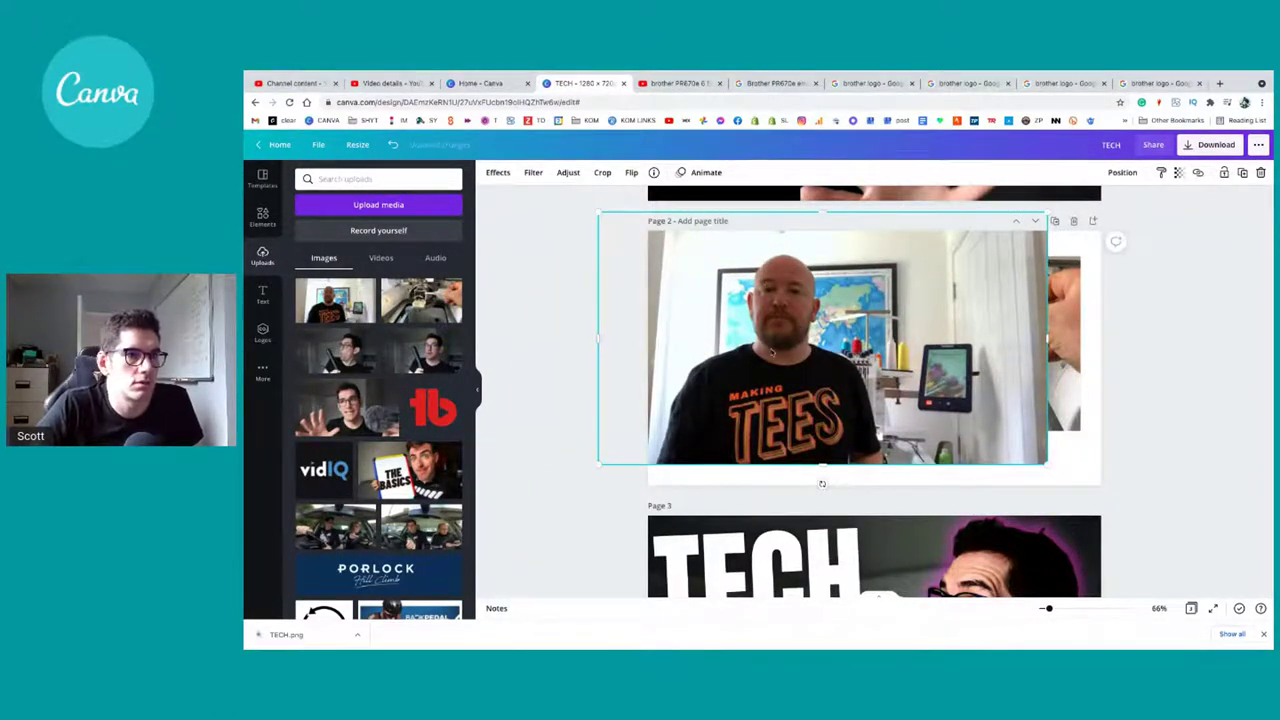
pyautogui.moveTo(772, 352)
pyautogui.mouseDown()
pyautogui.moveTo(957, 377)
pyautogui.moveTo(767, 367)
pyautogui.mouseUp()
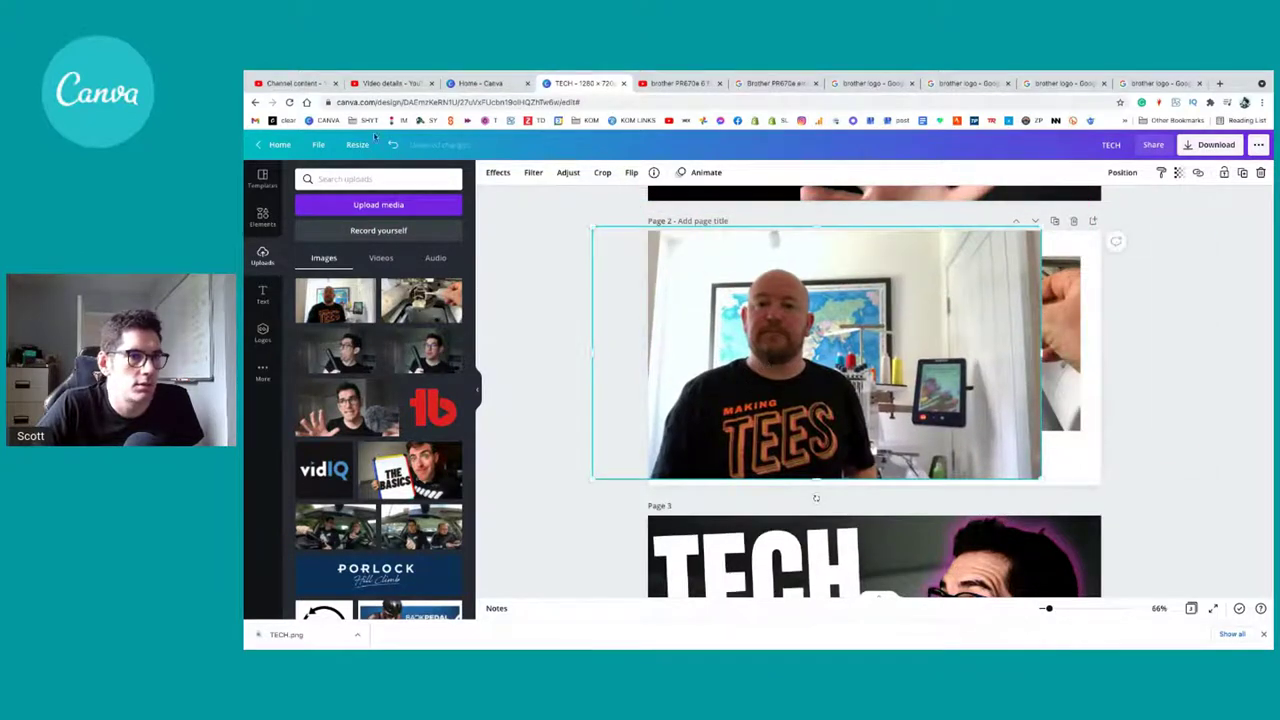
pyautogui.click(497, 172)
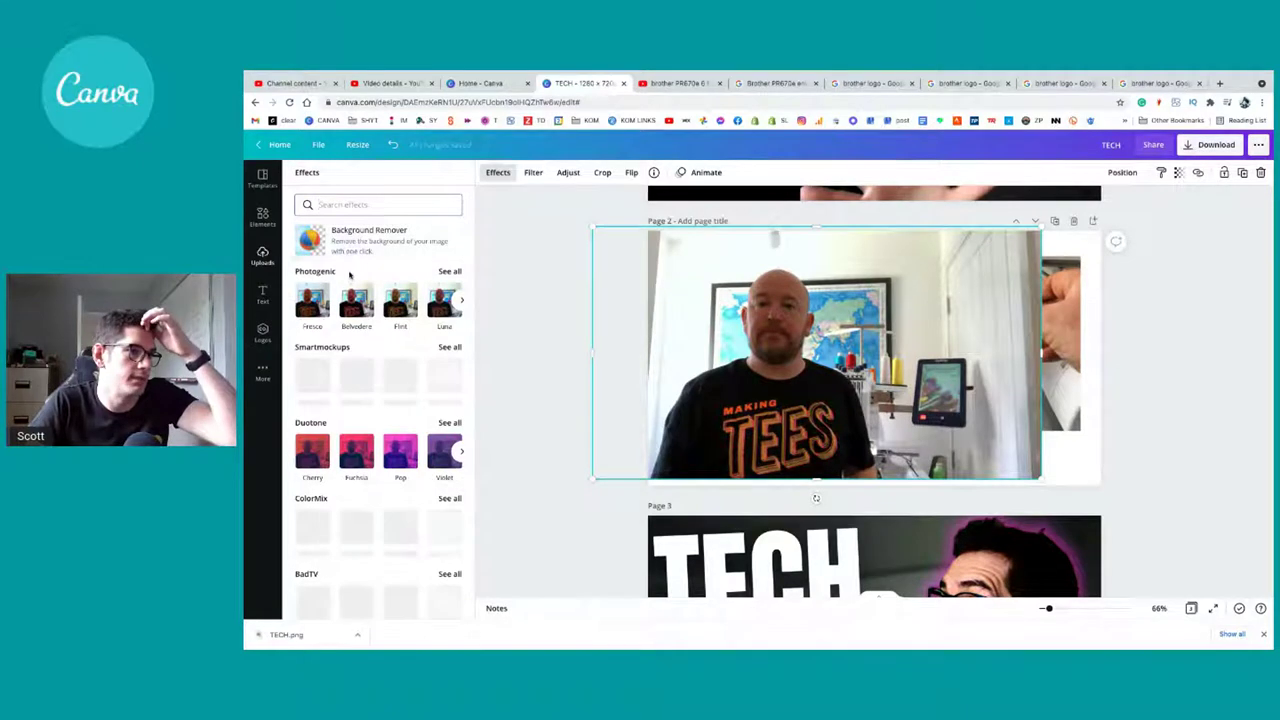
pyautogui.click(352, 240)
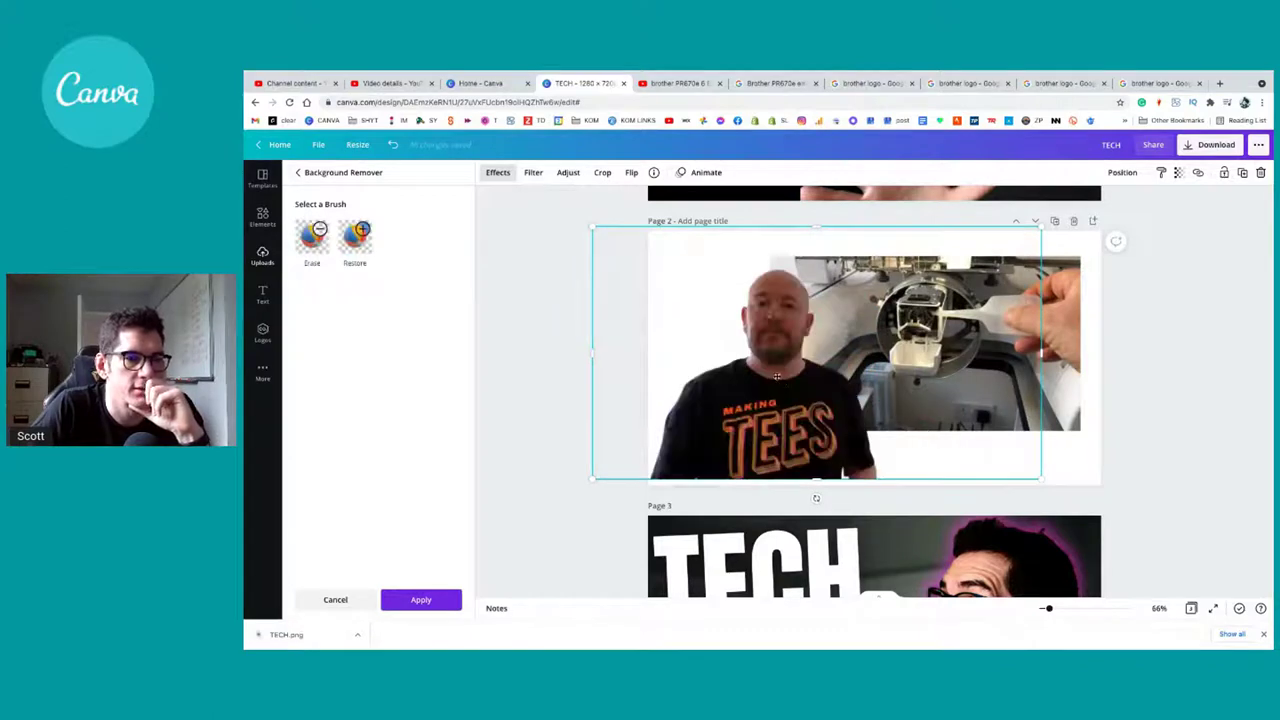
# Step: Try the man's cutout beside the machine photo on page 2, and delete it from the page
pyautogui.moveTo(777, 376); pyautogui.dragTo(743, 357)
pyautogui.moveTo(1012, 338); pyautogui.dragTo(843, 340)
pyautogui.moveTo(761, 353); pyautogui.dragTo(727, 376)
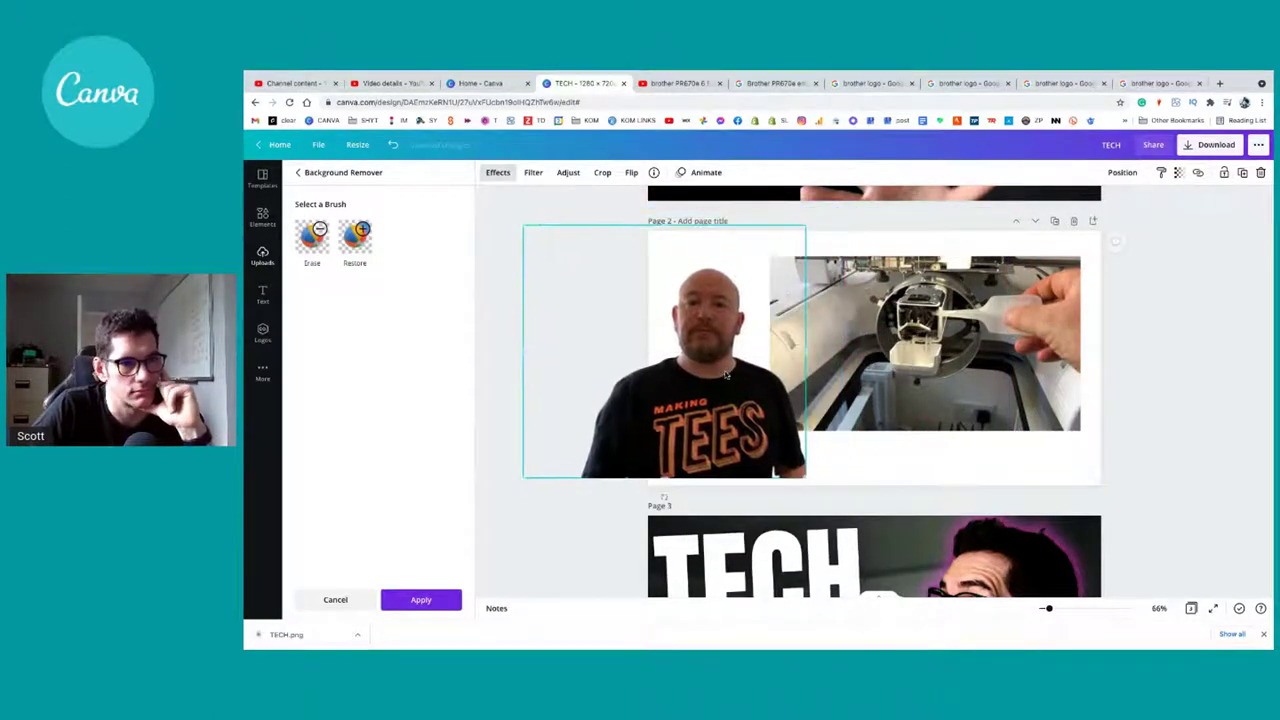
pyautogui.press('Delete')
# Step: Remove the background from the machine oiling close-up and place the cutout slightly right of page 2's centre
pyautogui.moveTo(872, 349); pyautogui.dragTo(813, 362)
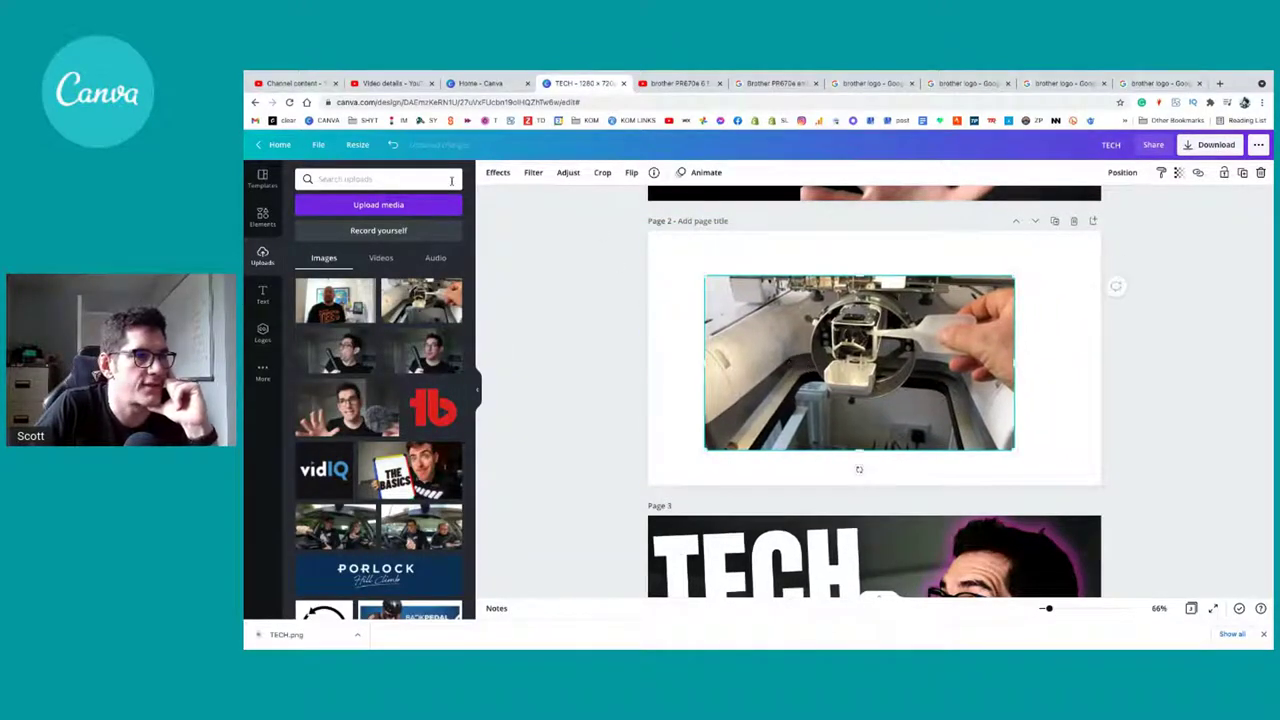
pyautogui.click(509, 174)
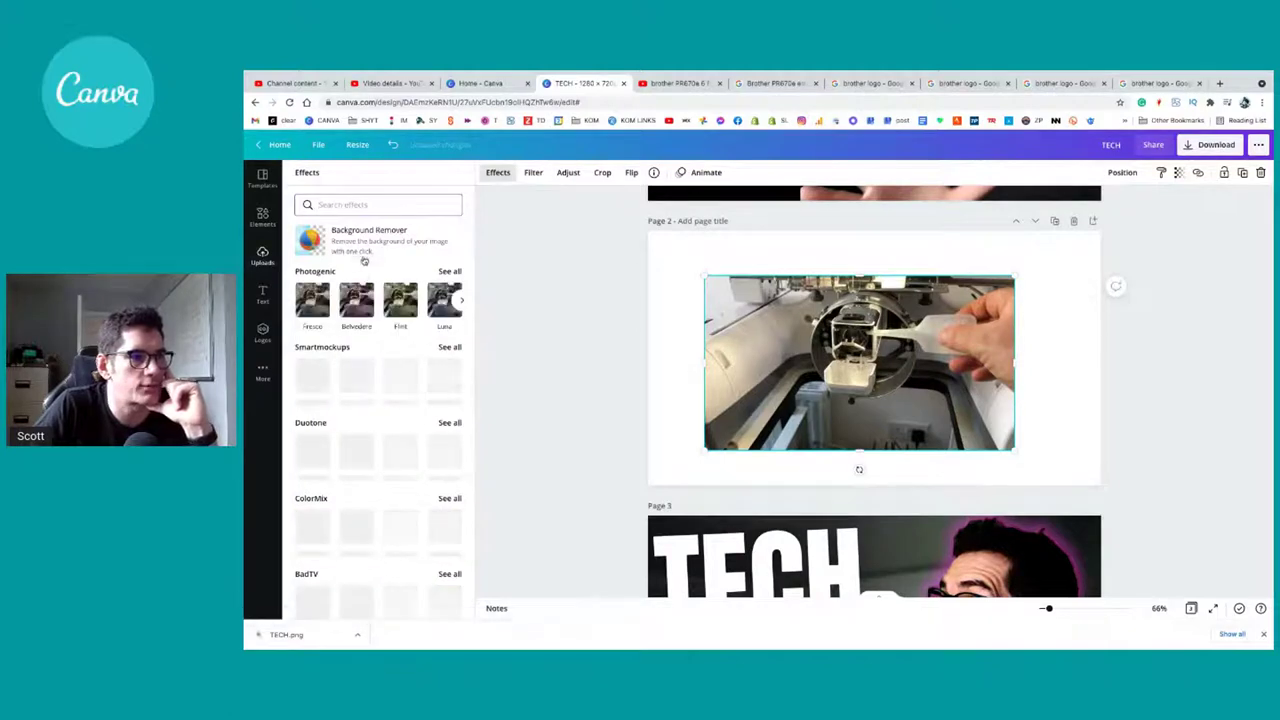
pyautogui.click(363, 254)
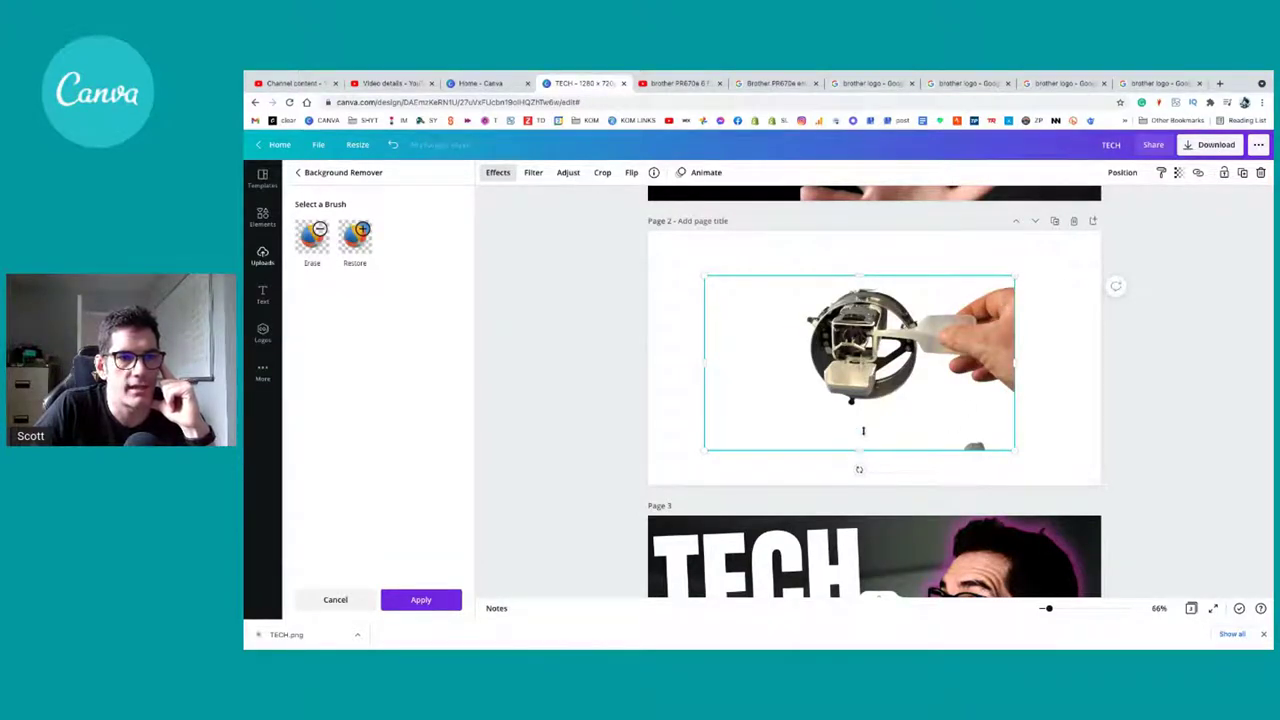
pyautogui.moveTo(863, 431); pyautogui.dragTo(881, 459)
pyautogui.click(831, 263)
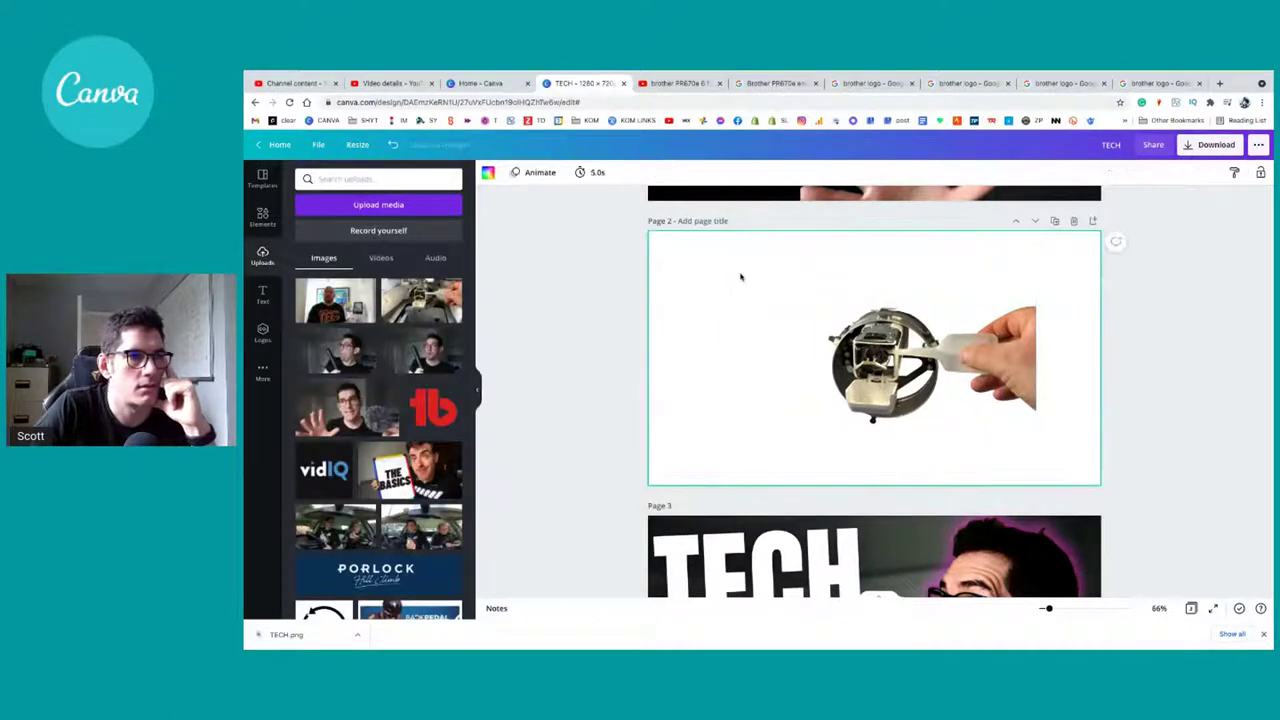
# Step: Add the original machine close-up to page 2 again, enlarge it to fill the page, and place it behind the cutout
pyautogui.click(421, 300)
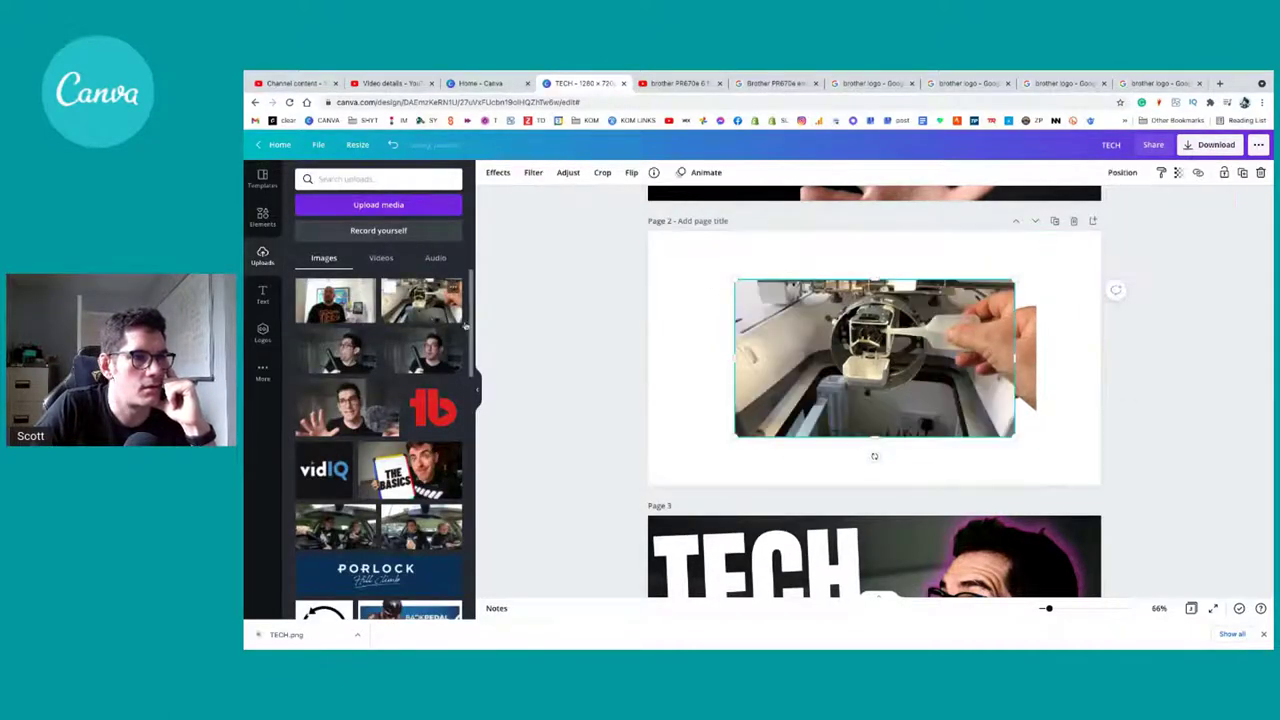
pyautogui.moveTo(790, 345); pyautogui.dragTo(721, 302)
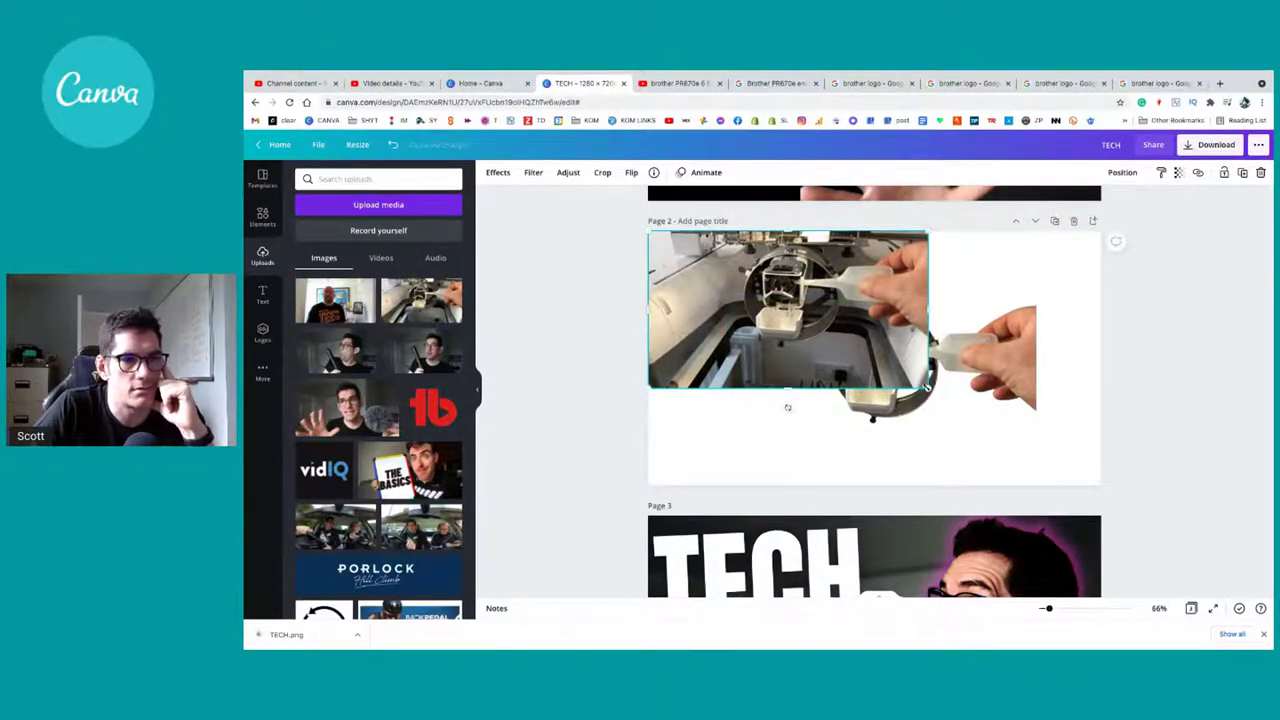
pyautogui.moveTo(928, 388); pyautogui.dragTo(1100, 488)
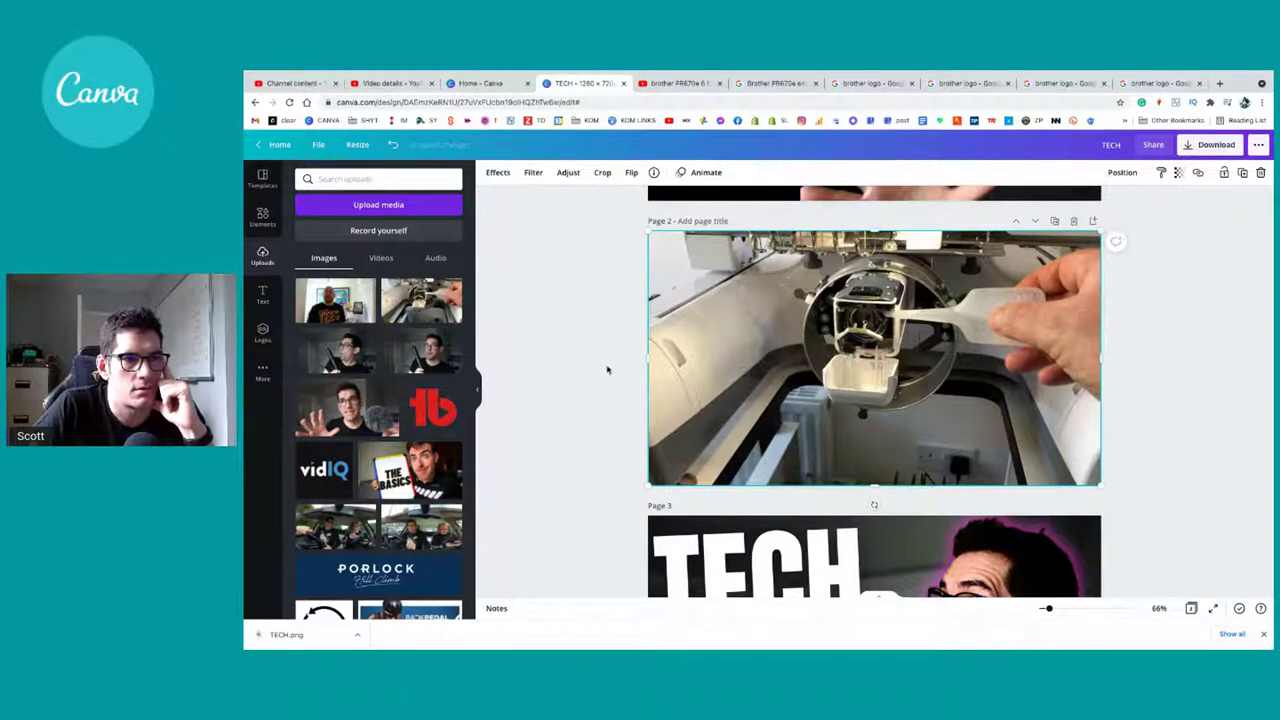
pyautogui.hotkey('ctrl', 'z')
pyautogui.hotkey('ctrl', 'z')
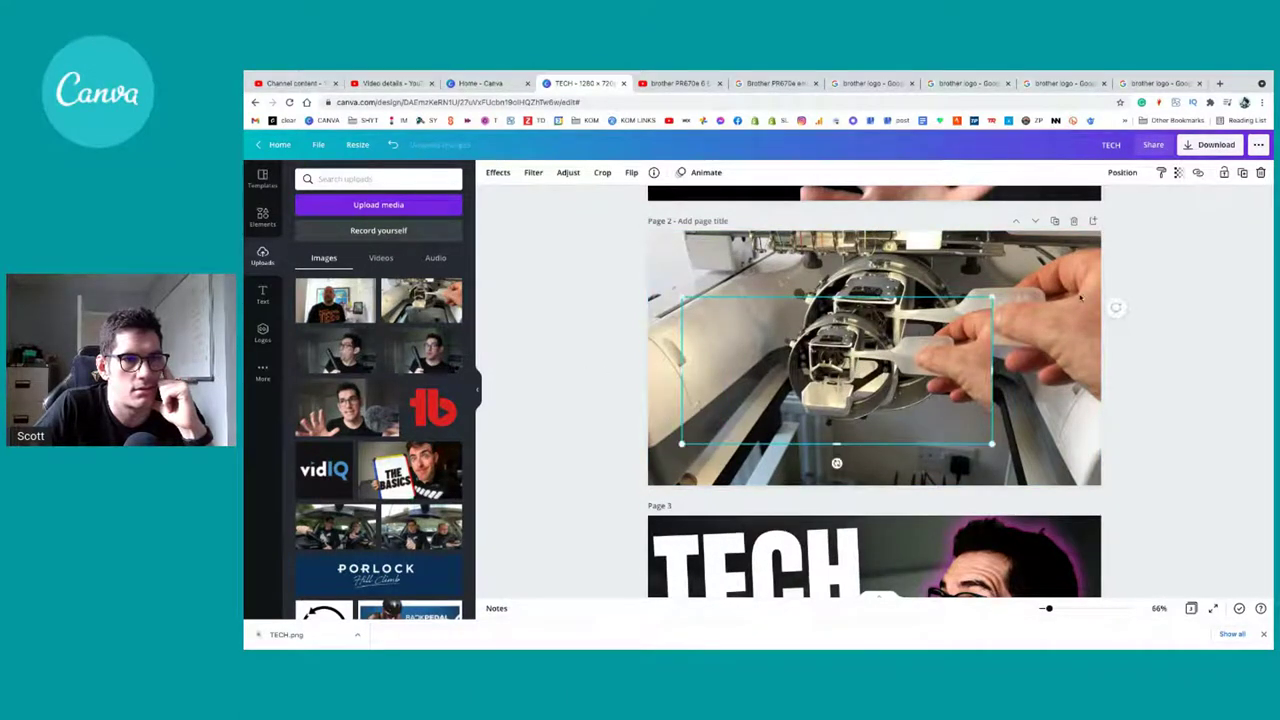
# Step: Enlarge the machine cutout, crop its empty left side, and align it over the matching hook and hand in the background photo
pyautogui.moveTo(993, 293); pyautogui.dragTo(1100, 246)
pyautogui.moveTo(681, 444); pyautogui.dragTo(658, 452)
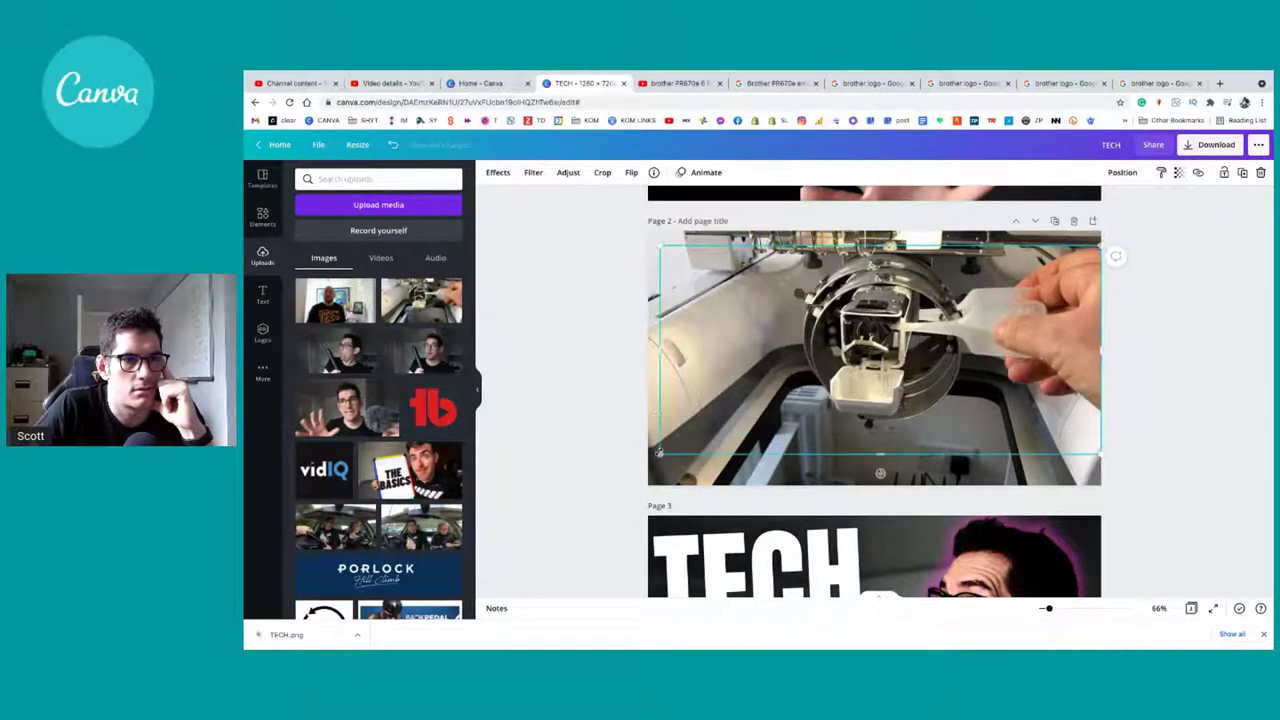
pyautogui.moveTo(662, 348); pyautogui.dragTo(770, 350)
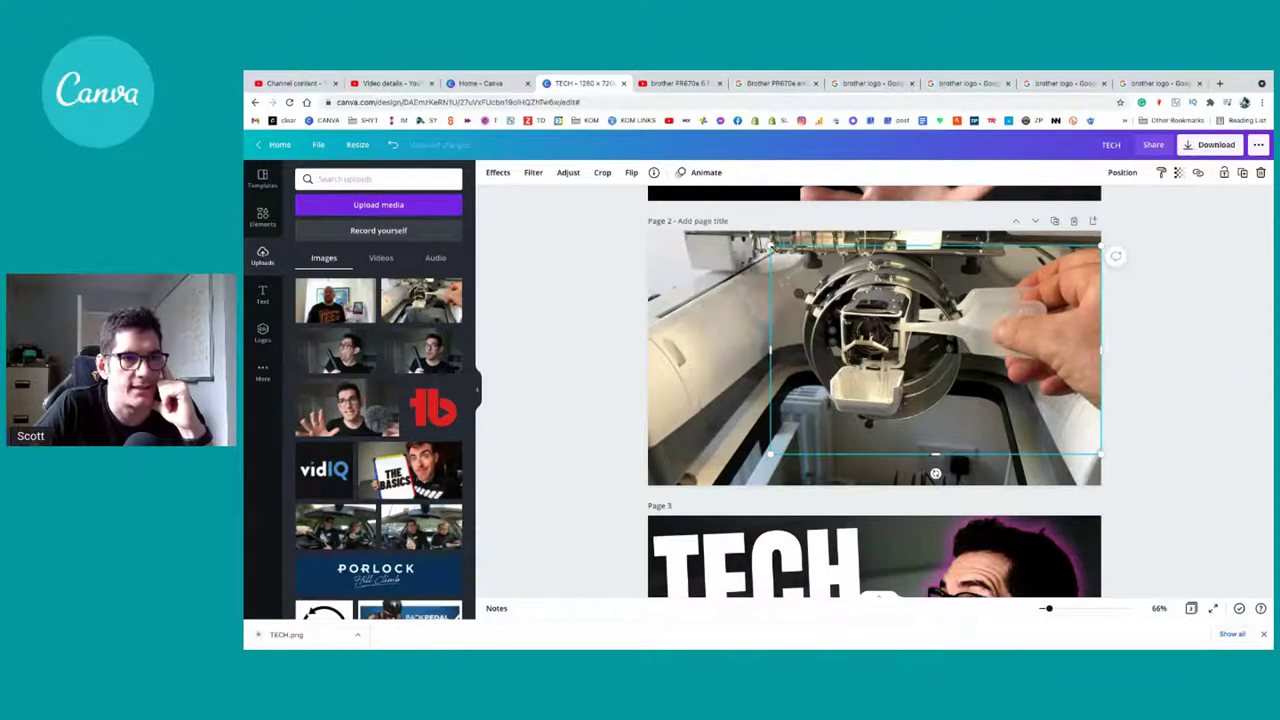
pyautogui.moveTo(770, 246); pyautogui.dragTo(748, 234)
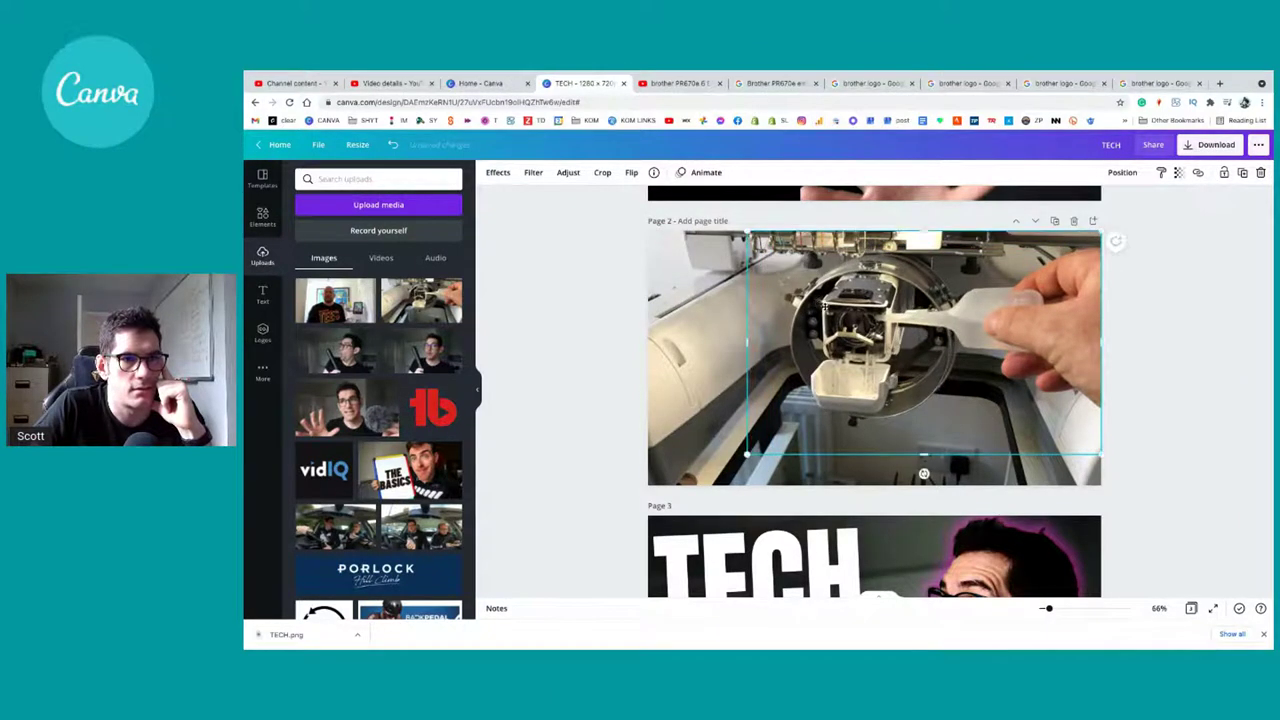
pyautogui.moveTo(818, 302)
pyautogui.mouseDown()
pyautogui.moveTo(831, 293)
pyautogui.moveTo(818, 299)
pyautogui.mouseUp()
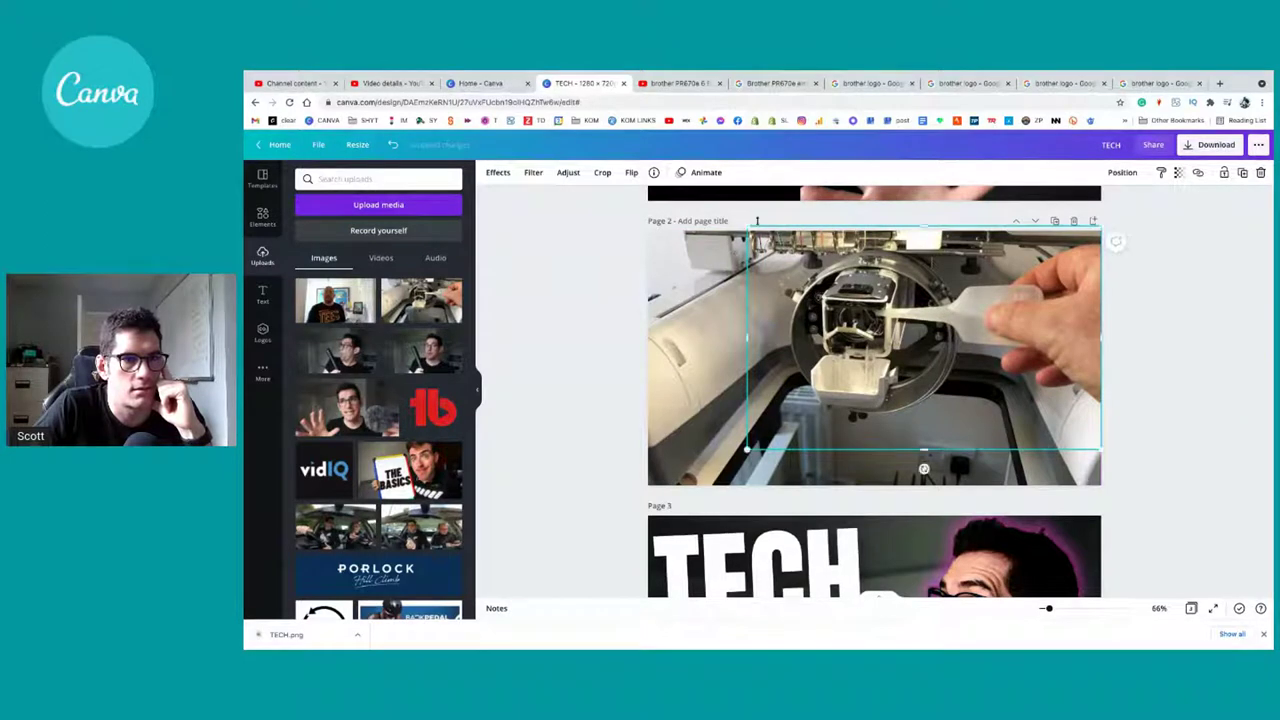
pyautogui.moveTo(743, 221); pyautogui.dragTo(755, 231)
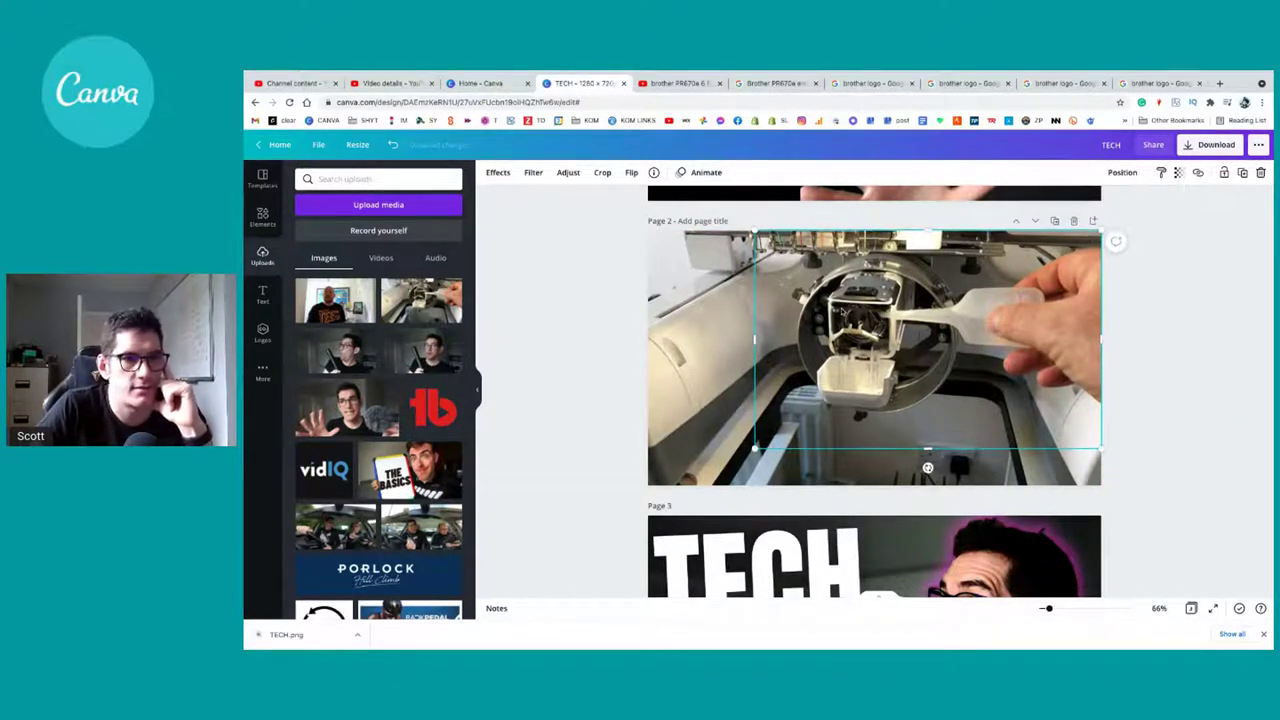
# Step: Blur the full-page background photo with a blur value of 11, leaving the cutout sharp
pyautogui.click(713, 320)
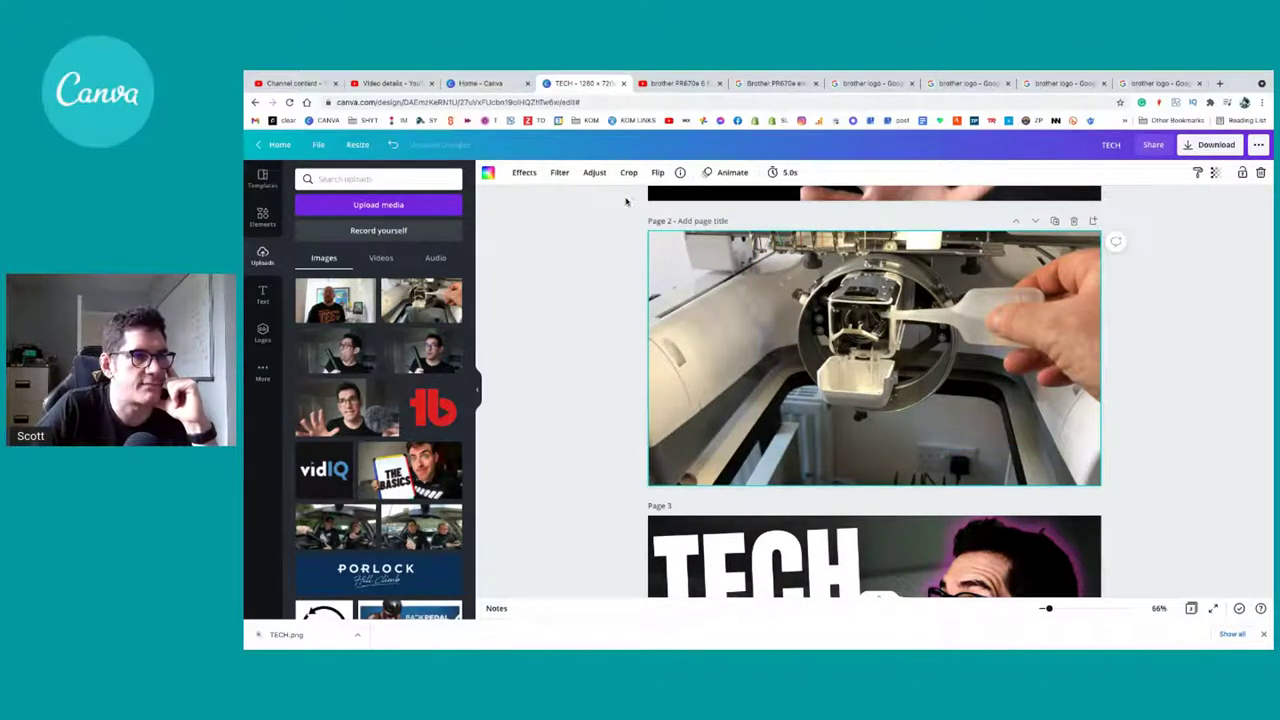
pyautogui.click(594, 172)
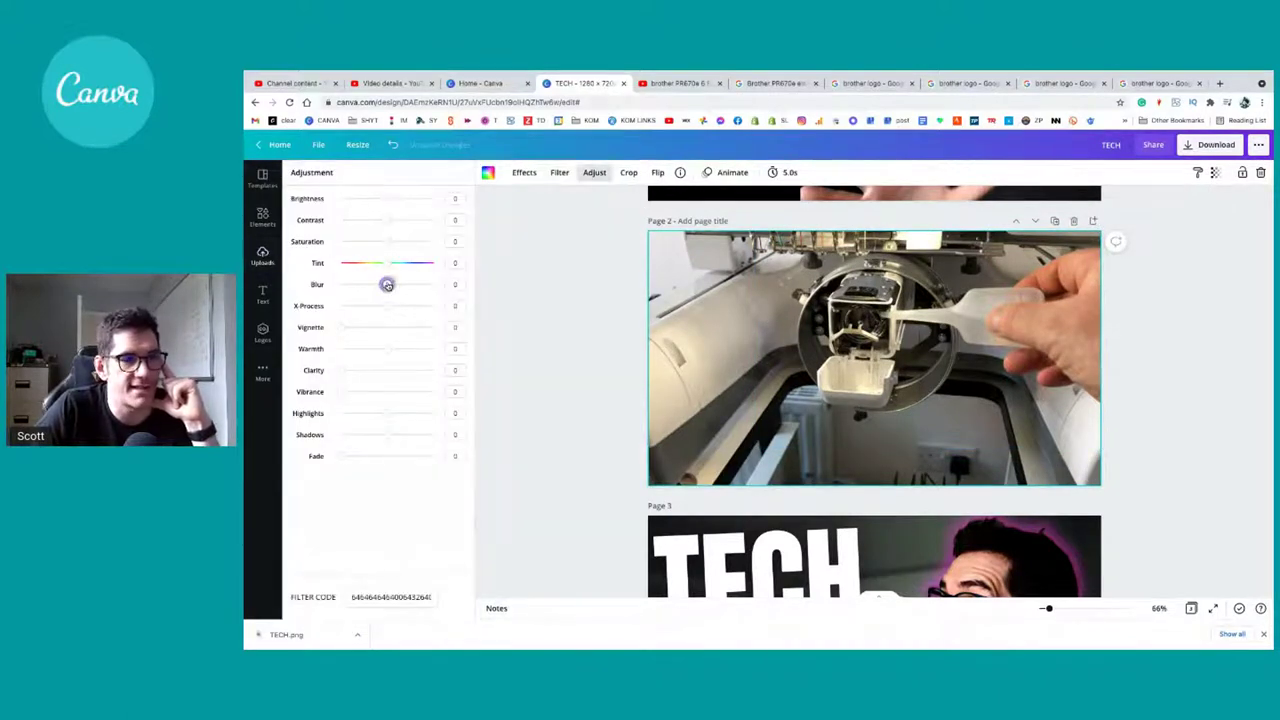
pyautogui.moveTo(387, 285)
pyautogui.mouseDown()
pyautogui.moveTo(431, 288)
pyautogui.moveTo(389, 284)
pyautogui.mouseUp()
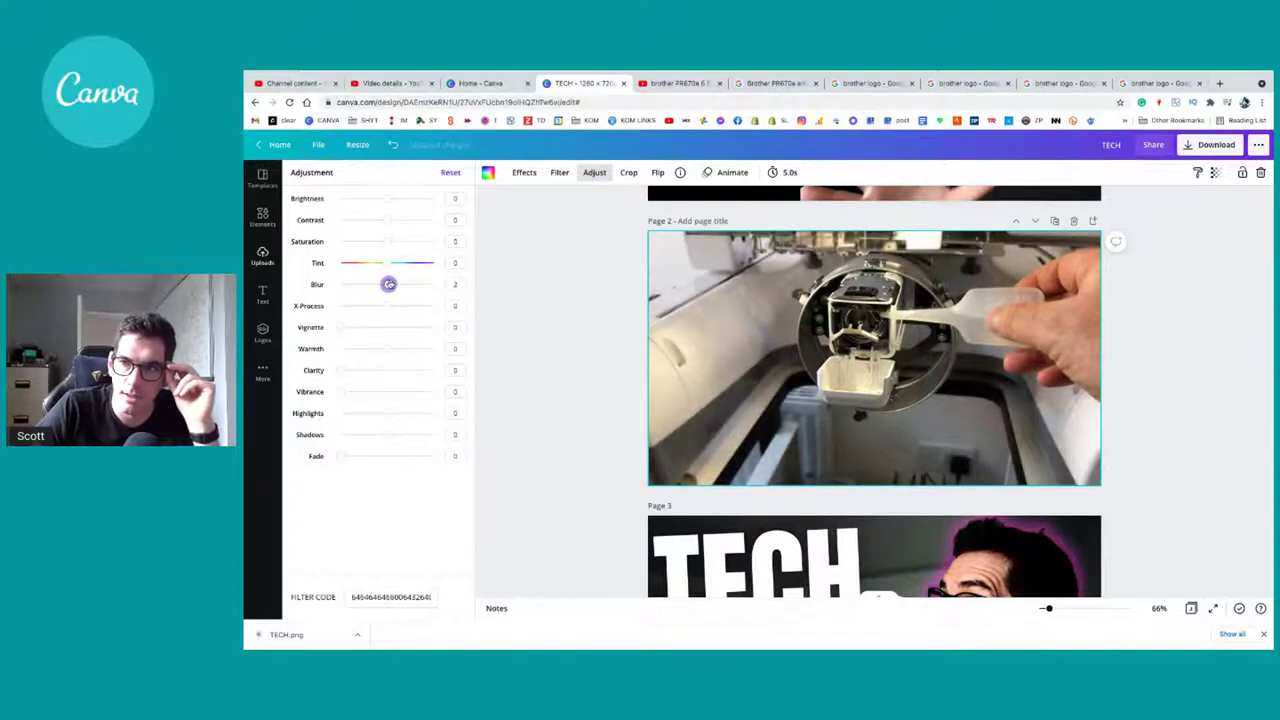
pyautogui.moveTo(390, 284); pyautogui.dragTo(395, 284)
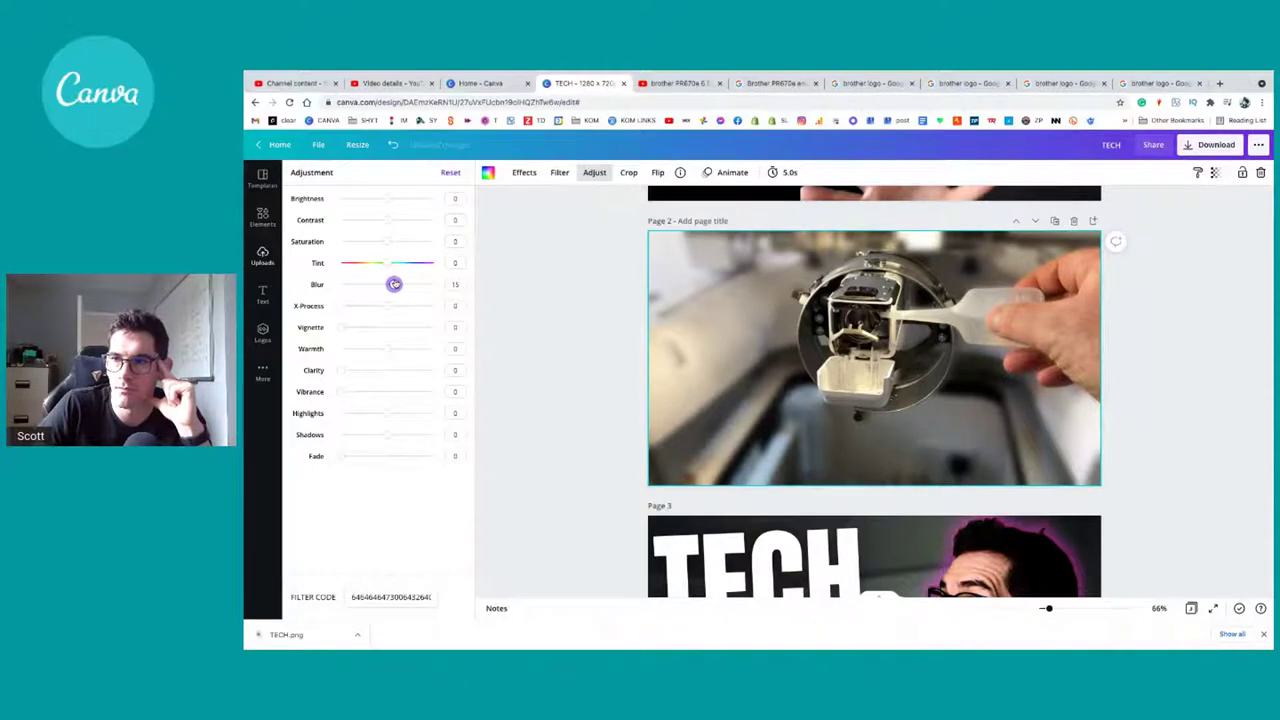
pyautogui.moveTo(392, 284); pyautogui.dragTo(392, 284)
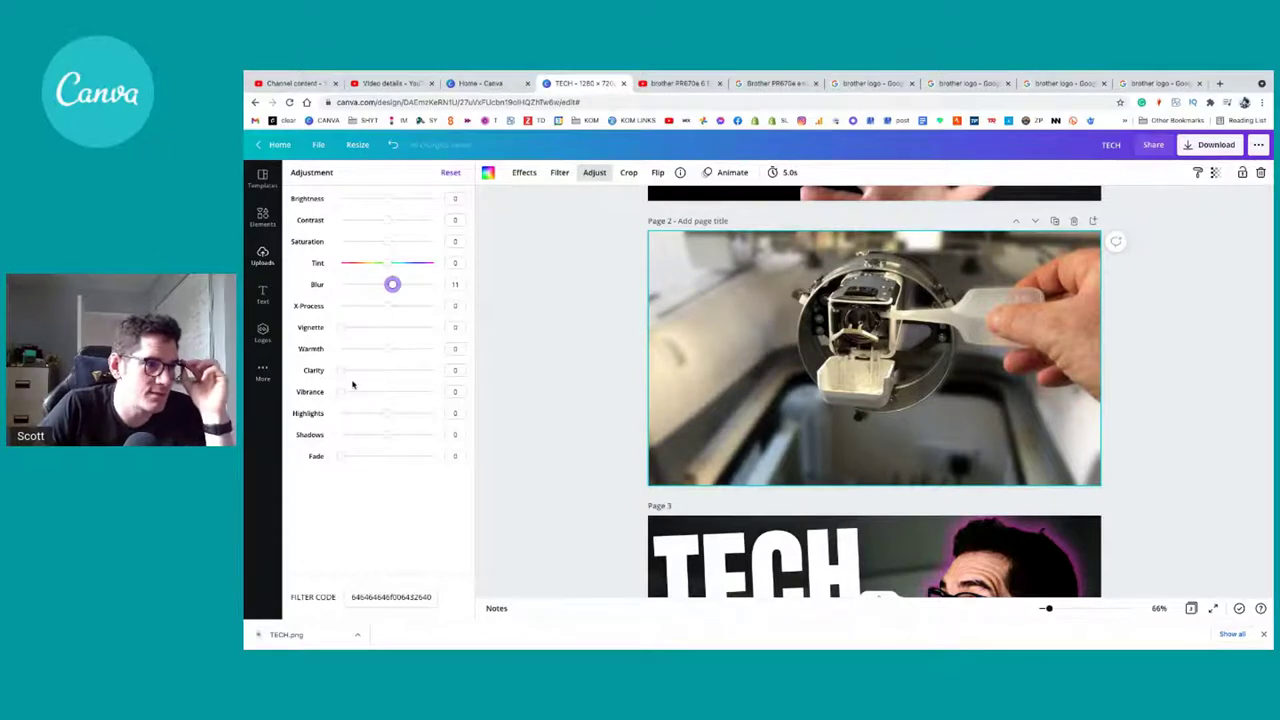
# Step: Darken the background photo by lowering its shadows and setting highlights to -58 and vignette to 100
pyautogui.moveTo(346, 392); pyautogui.dragTo(266, 390)
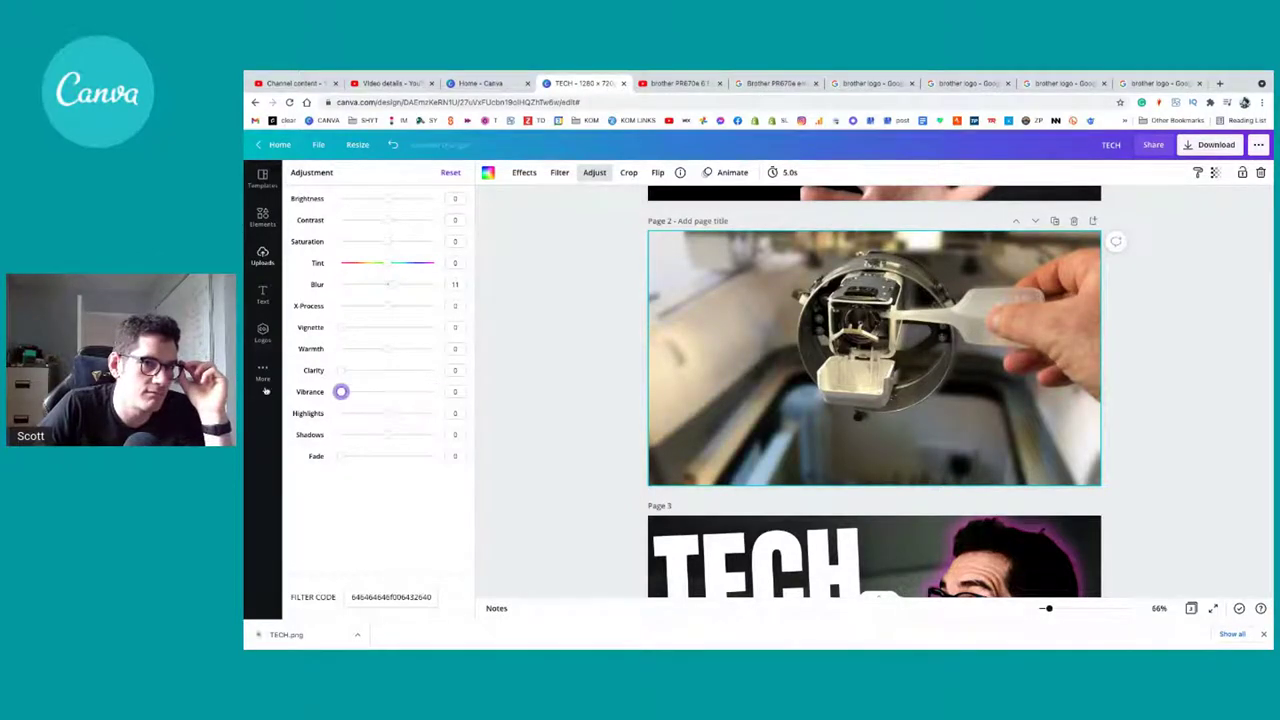
pyautogui.moveTo(335, 370); pyautogui.dragTo(245, 365)
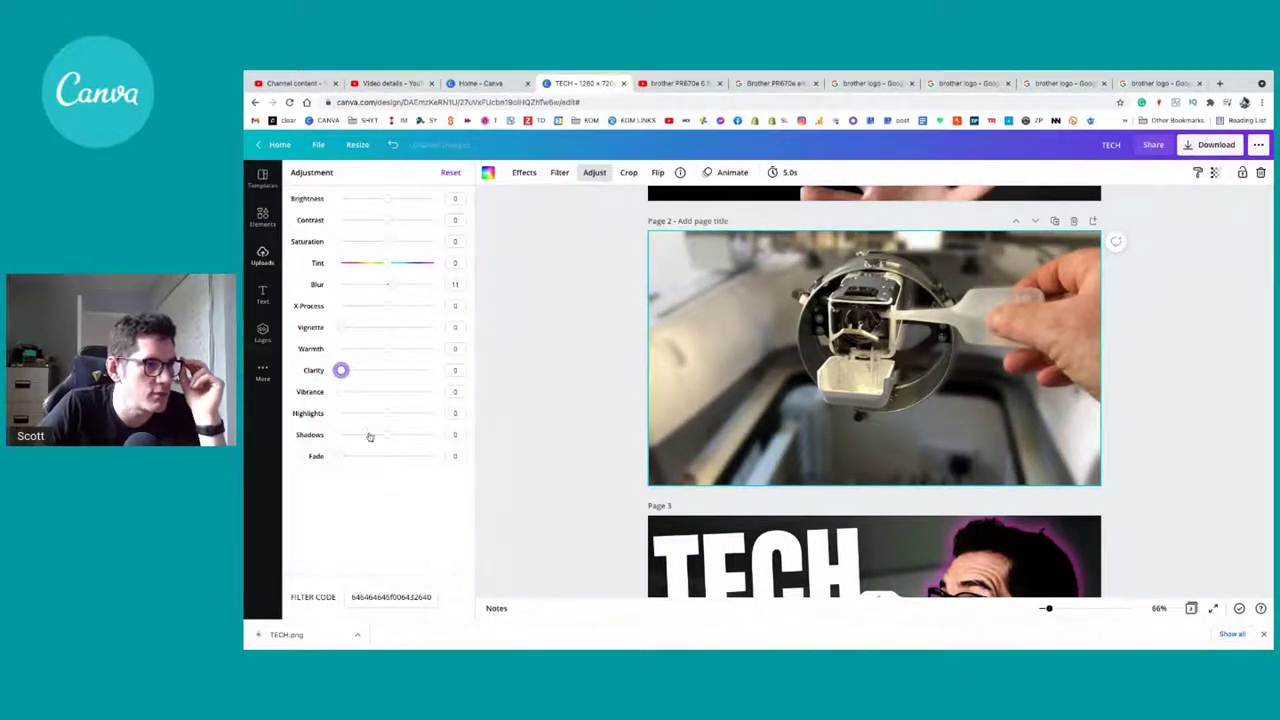
pyautogui.moveTo(390, 439); pyautogui.dragTo(376, 435)
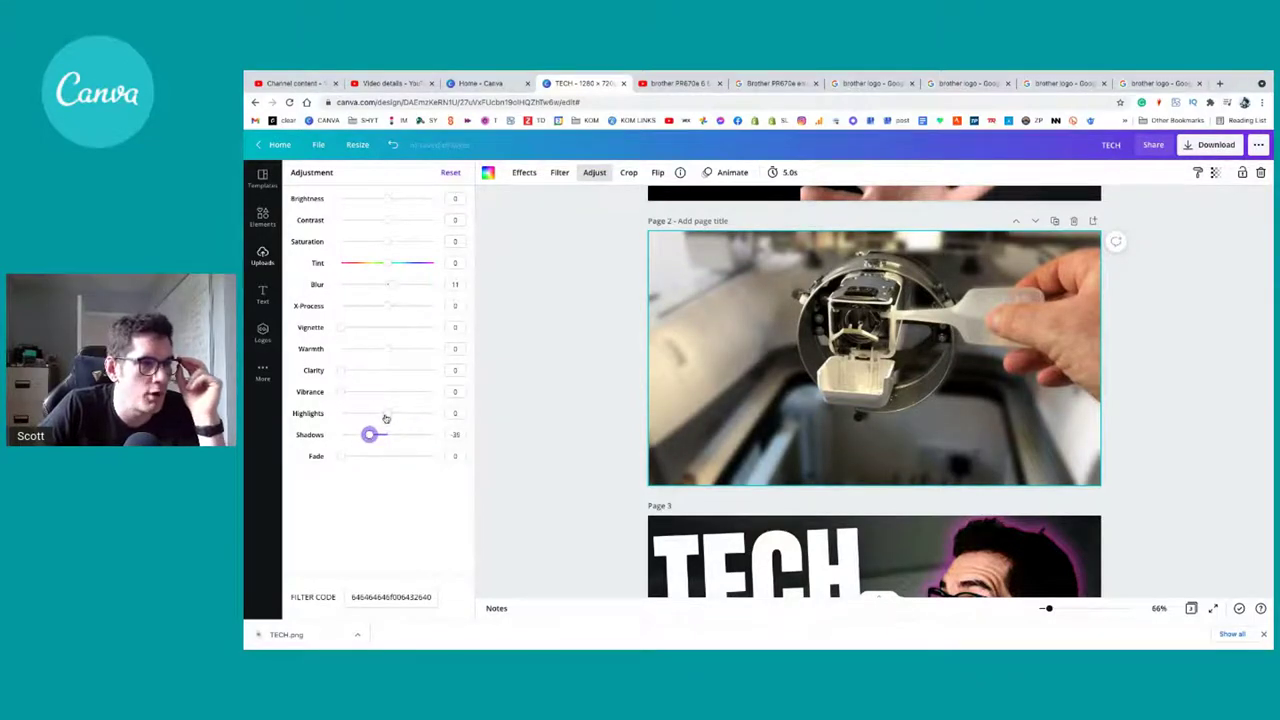
pyautogui.moveTo(405, 419); pyautogui.dragTo(361, 413)
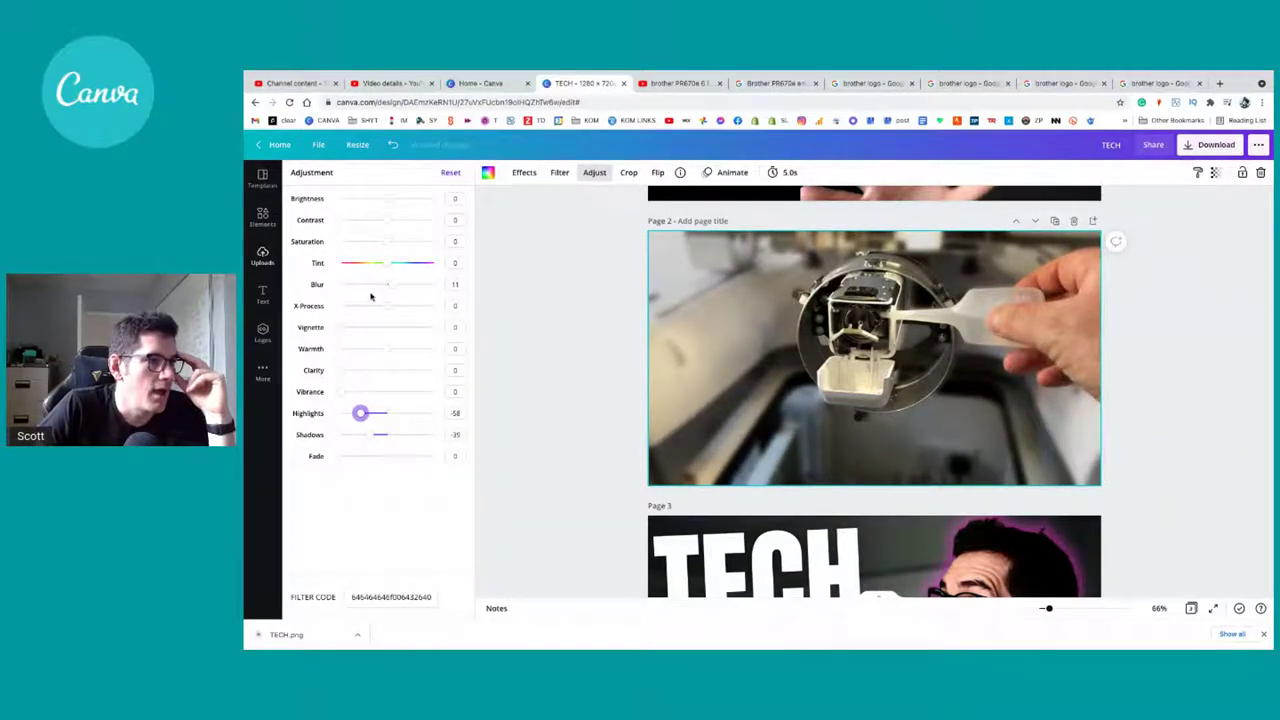
pyautogui.moveTo(344, 330); pyautogui.dragTo(433, 327)
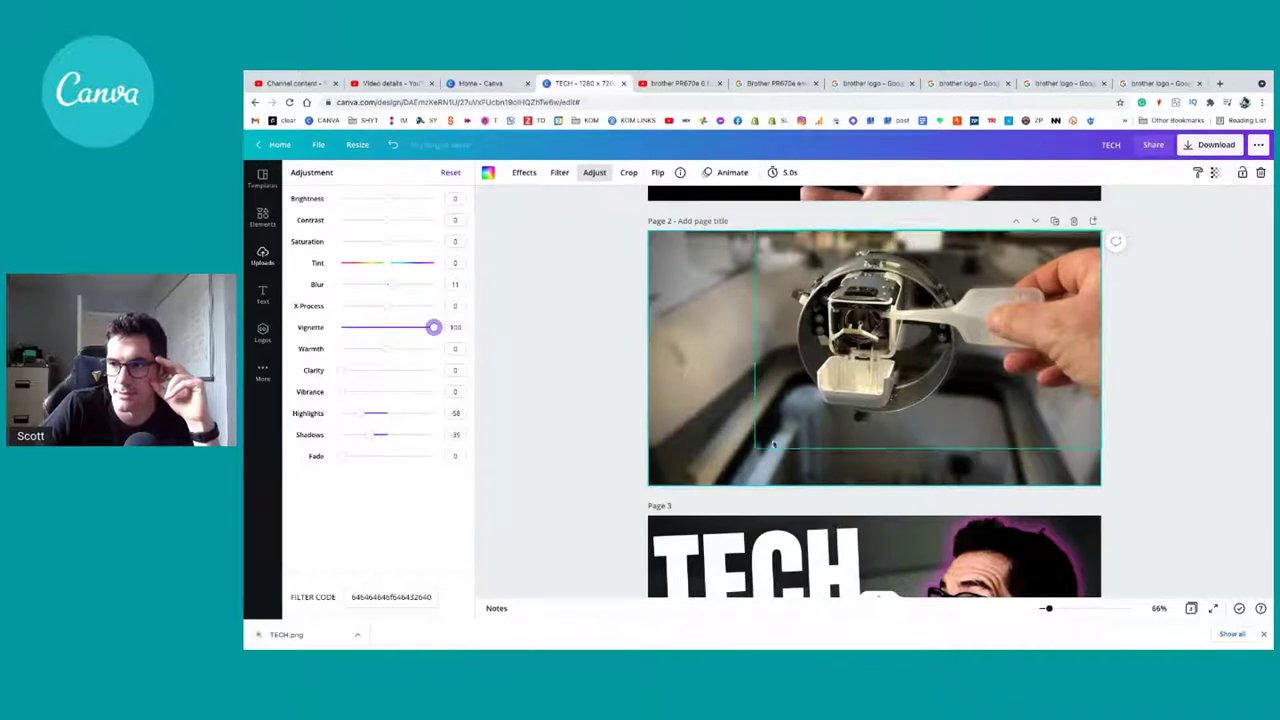
# Step: Set the machine cutout's brightness to 16 and contrast to -1, keeping its vignette at 0
pyautogui.click(926, 354)
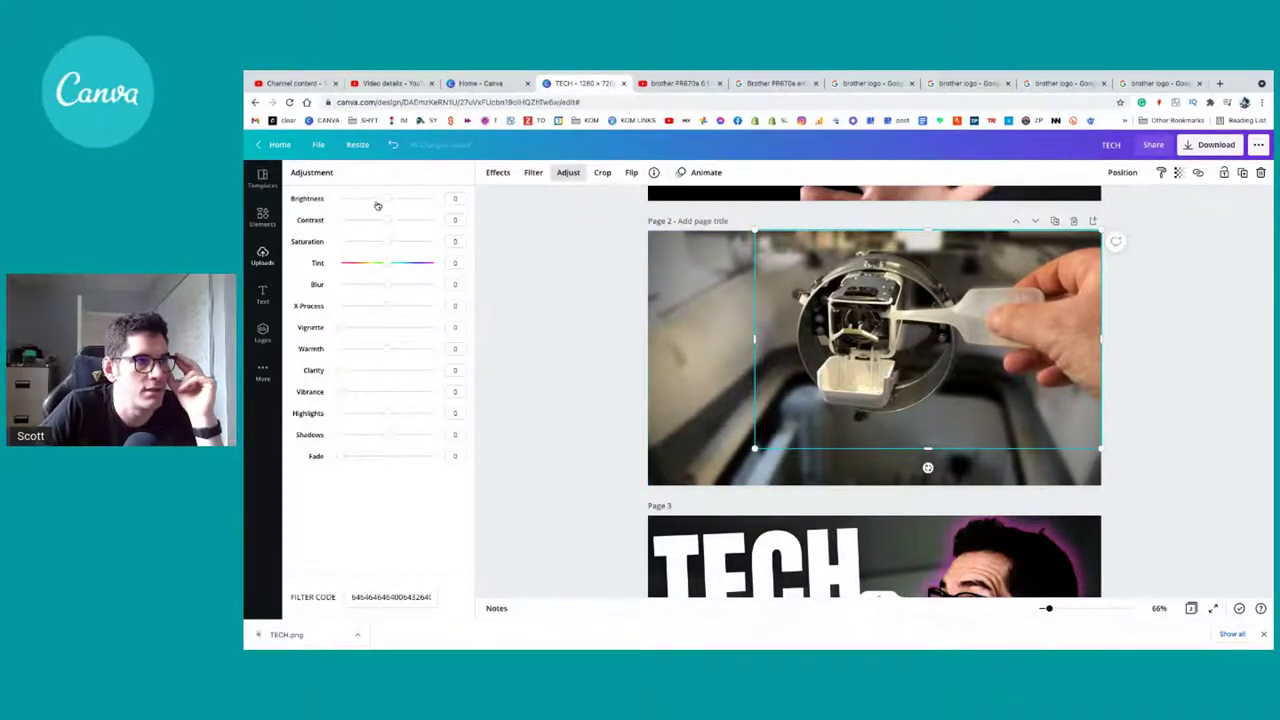
pyautogui.moveTo(390, 200); pyautogui.dragTo(395, 200)
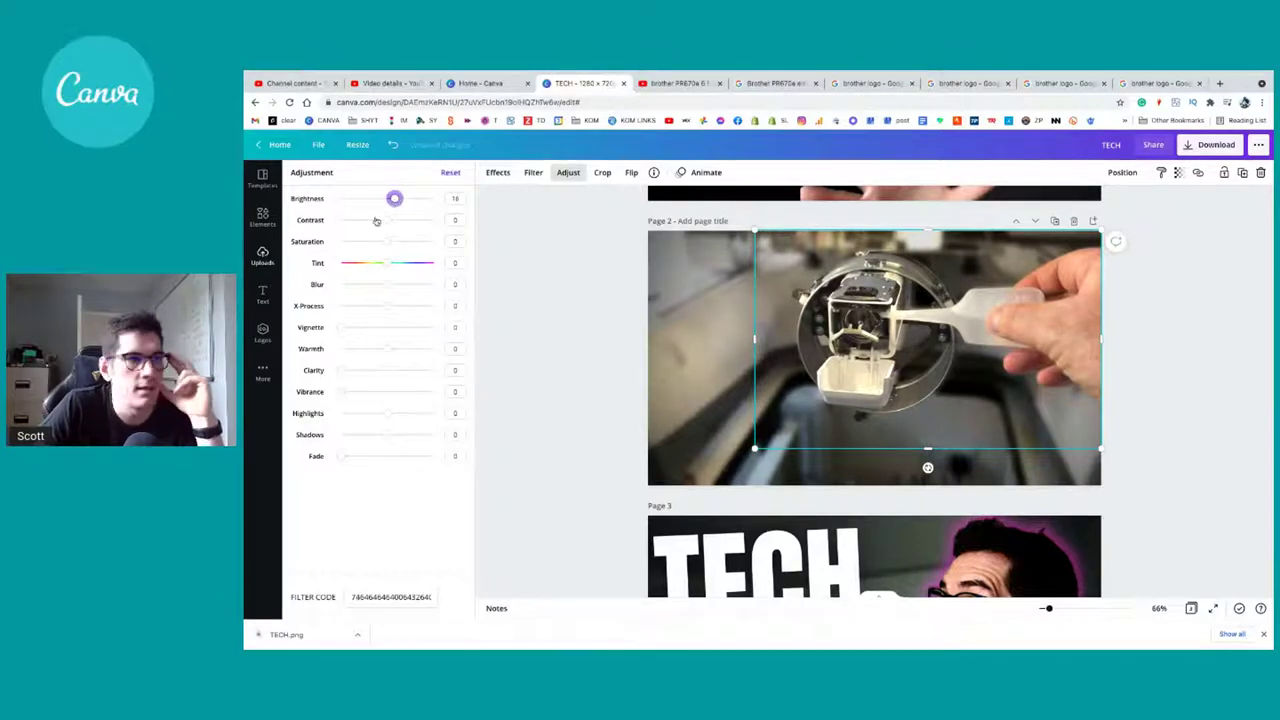
pyautogui.click(387, 221)
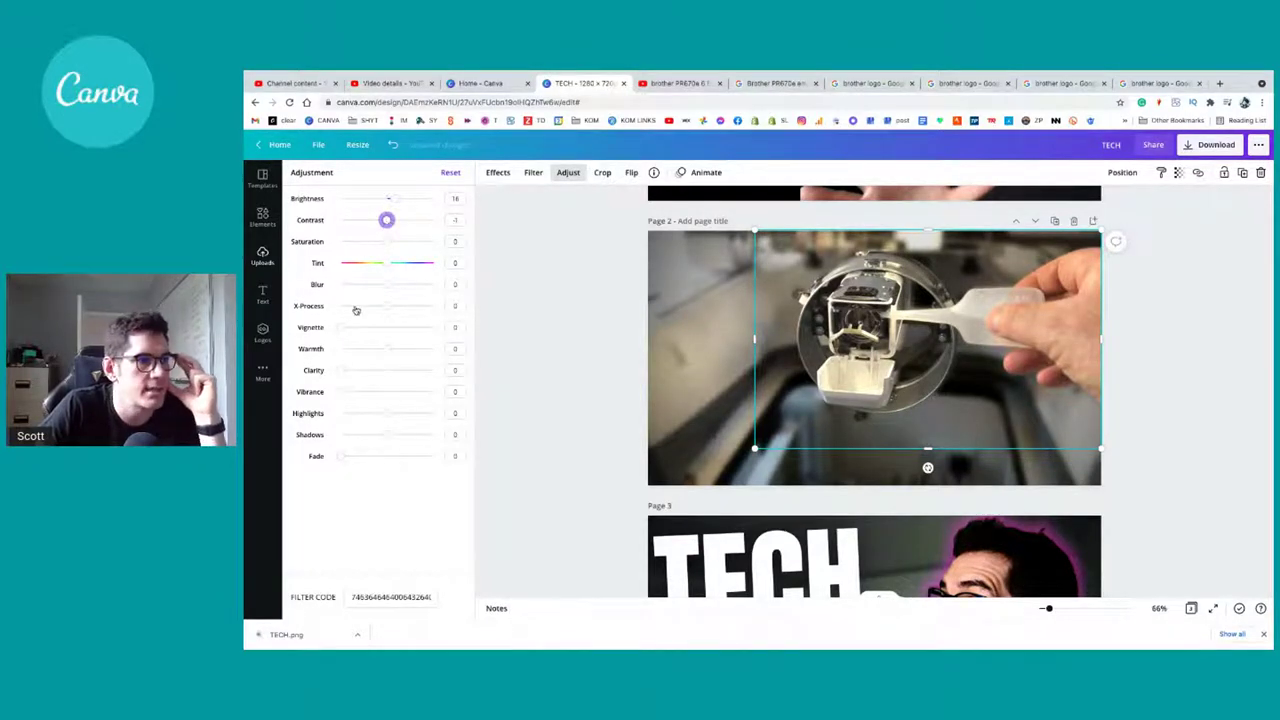
pyautogui.moveTo(346, 330)
pyautogui.mouseDown()
pyautogui.moveTo(434, 326)
pyautogui.moveTo(325, 323)
pyautogui.mouseUp()
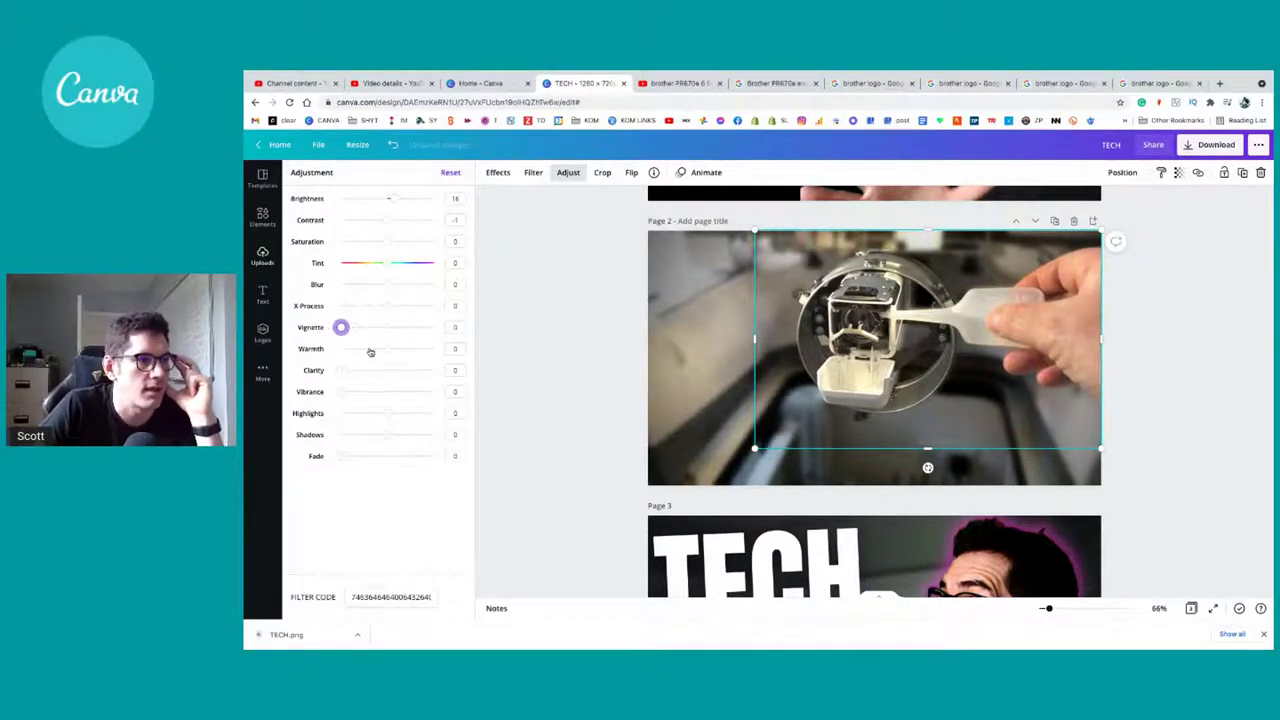
# Step: Set the machine cutout's clarity to 14, vibrance to 20, highlights to 7, shadows to 100 and contrast to 13
pyautogui.moveTo(349, 373); pyautogui.dragTo(355, 330)
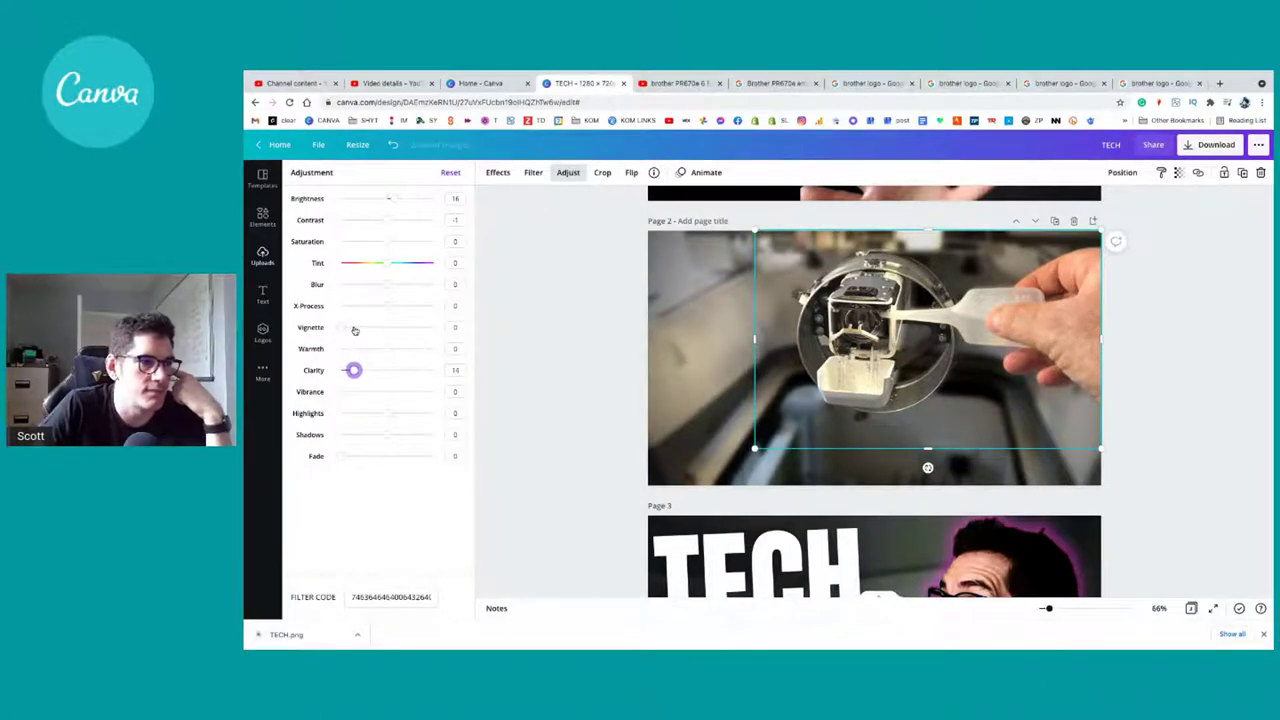
pyautogui.moveTo(344, 394); pyautogui.dragTo(454, 442)
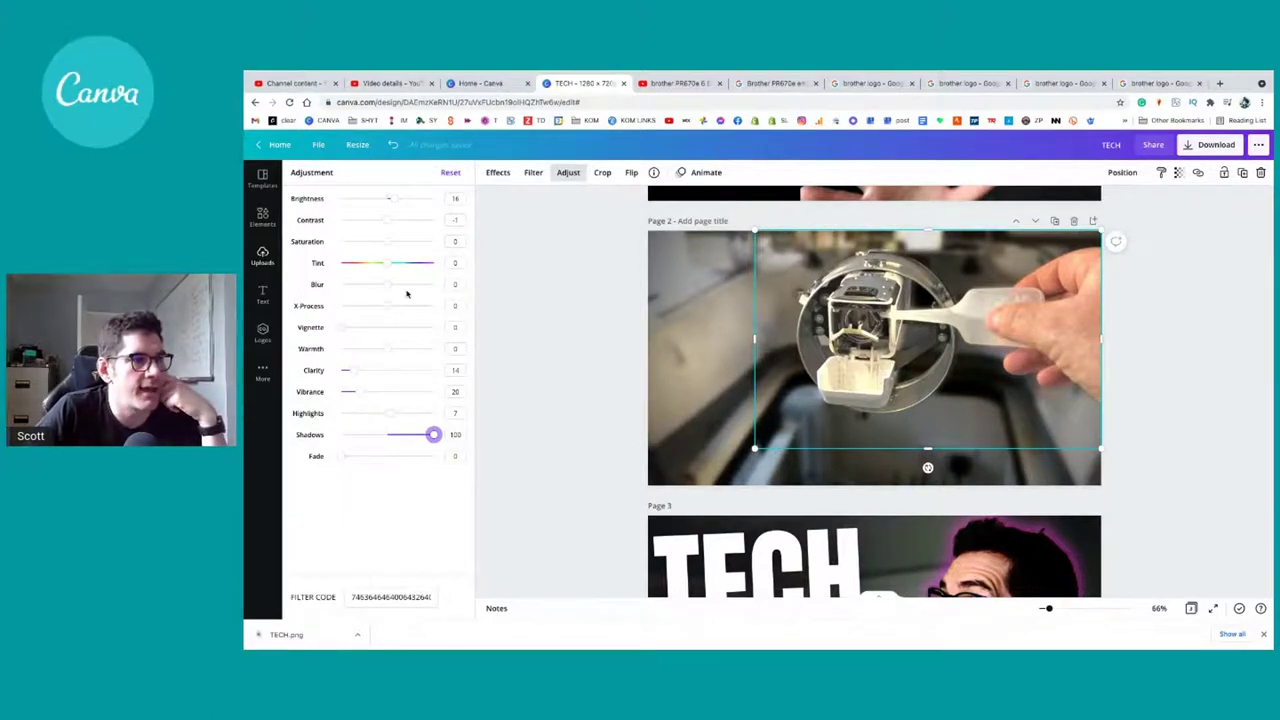
pyautogui.click(387, 221)
pyautogui.moveTo(393, 224); pyautogui.dragTo(395, 222)
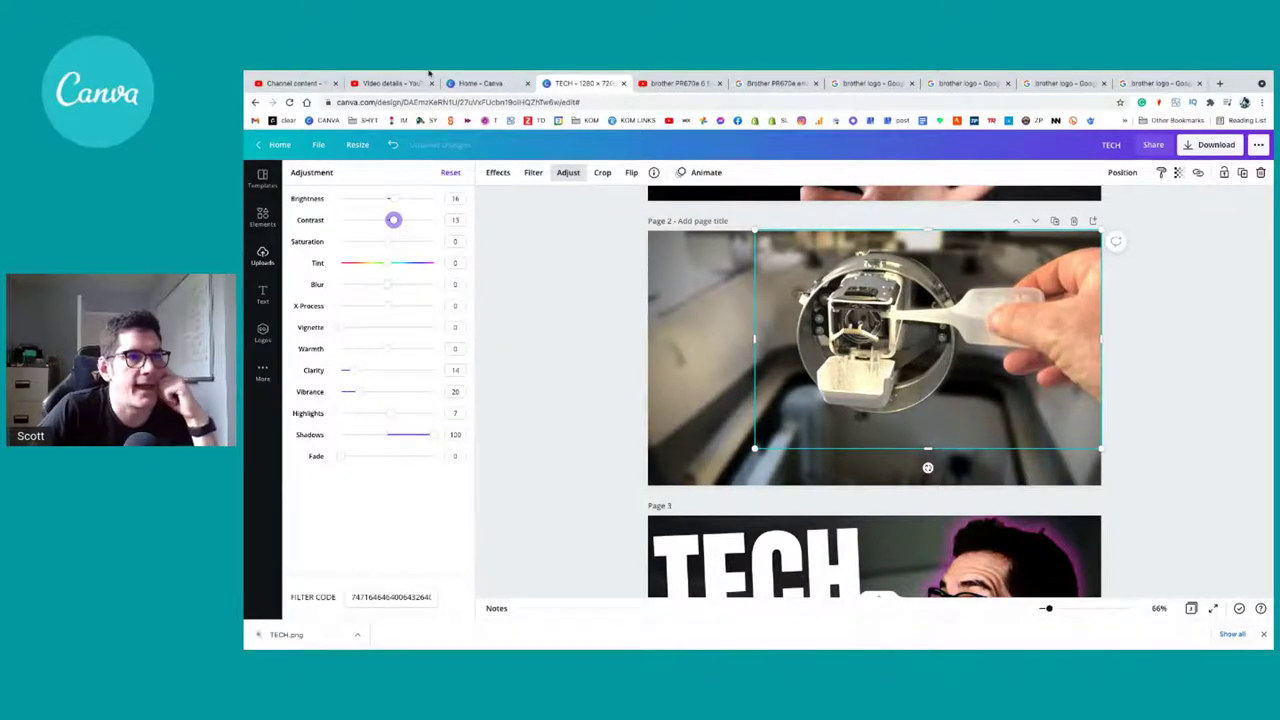
# Step: Copy the white-on-blue "brother at your side" logo from the Google Images results and paste it onto page 2 of the Canva design
pyautogui.moveTo(430, 70)
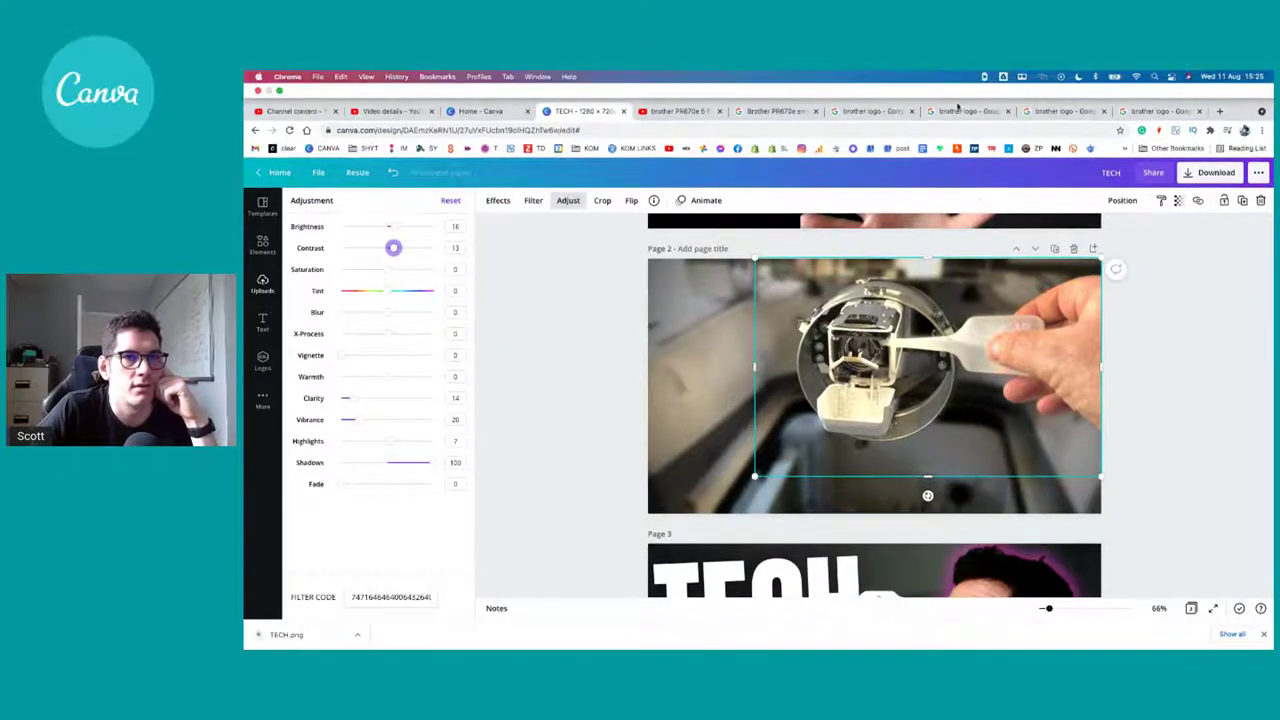
pyautogui.click(957, 112)
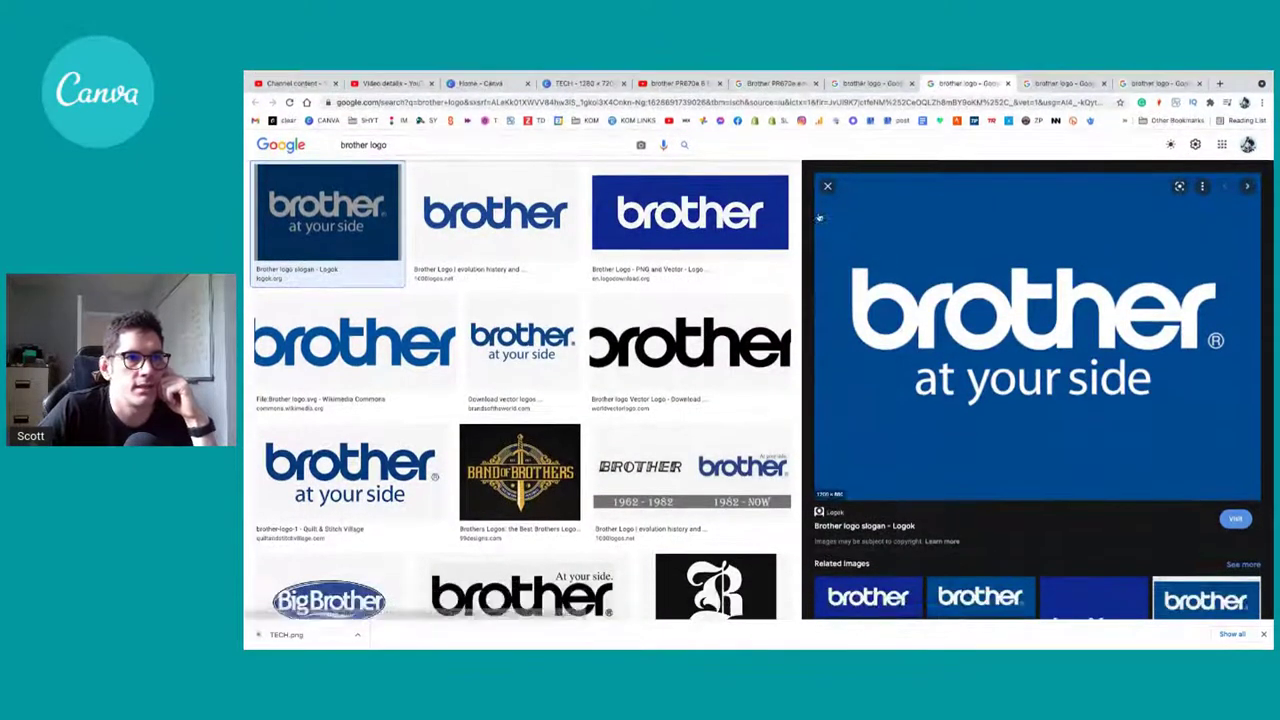
pyautogui.rightClick(999, 298)
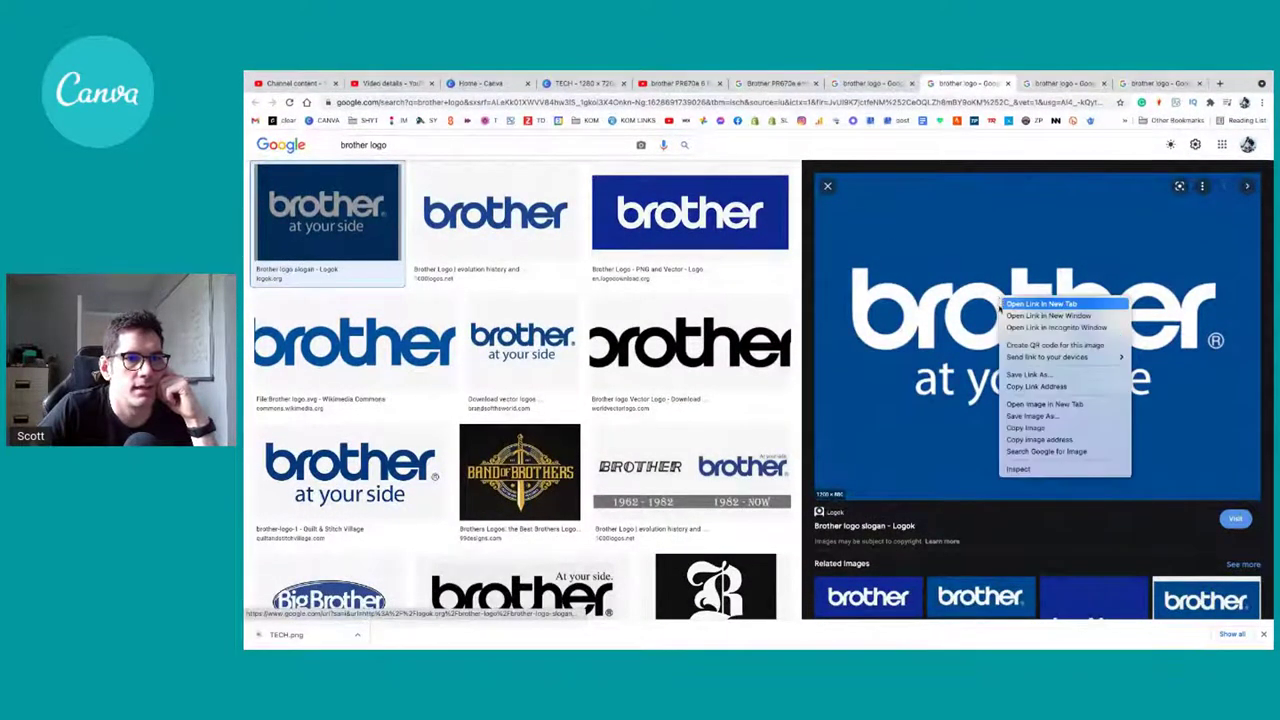
pyautogui.click(1030, 428)
pyautogui.click(484, 84)
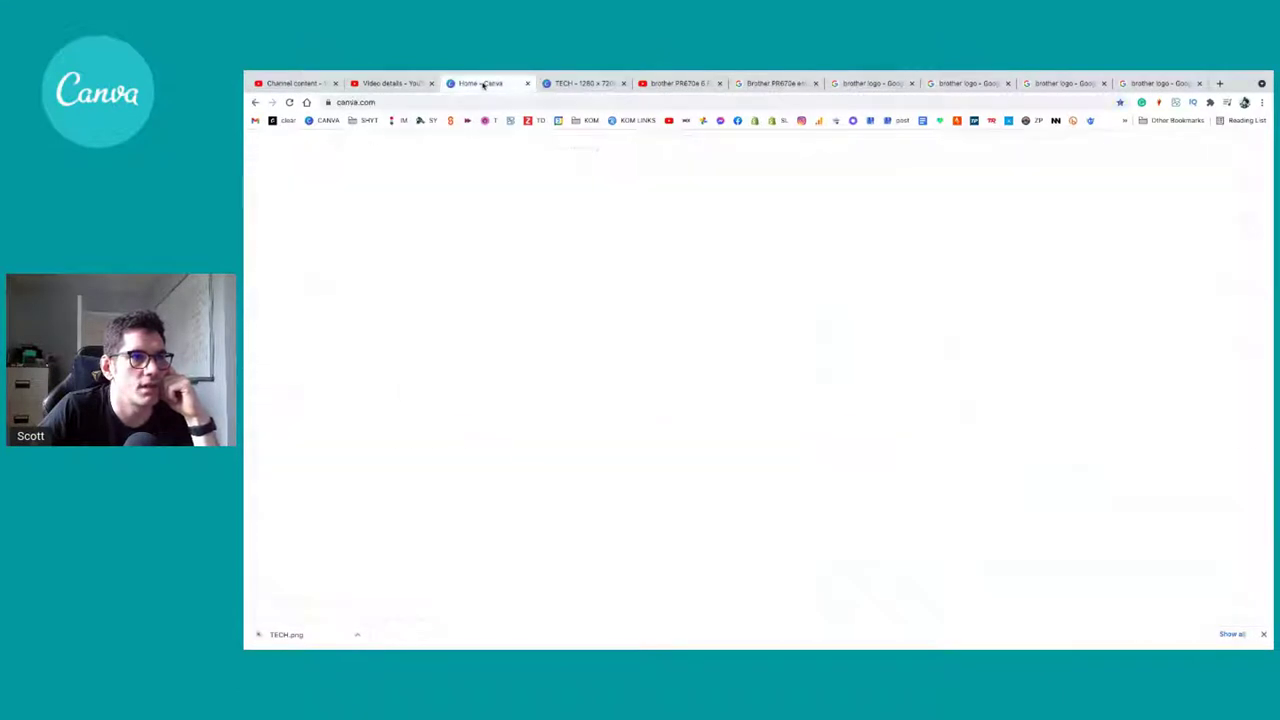
pyautogui.click(580, 83)
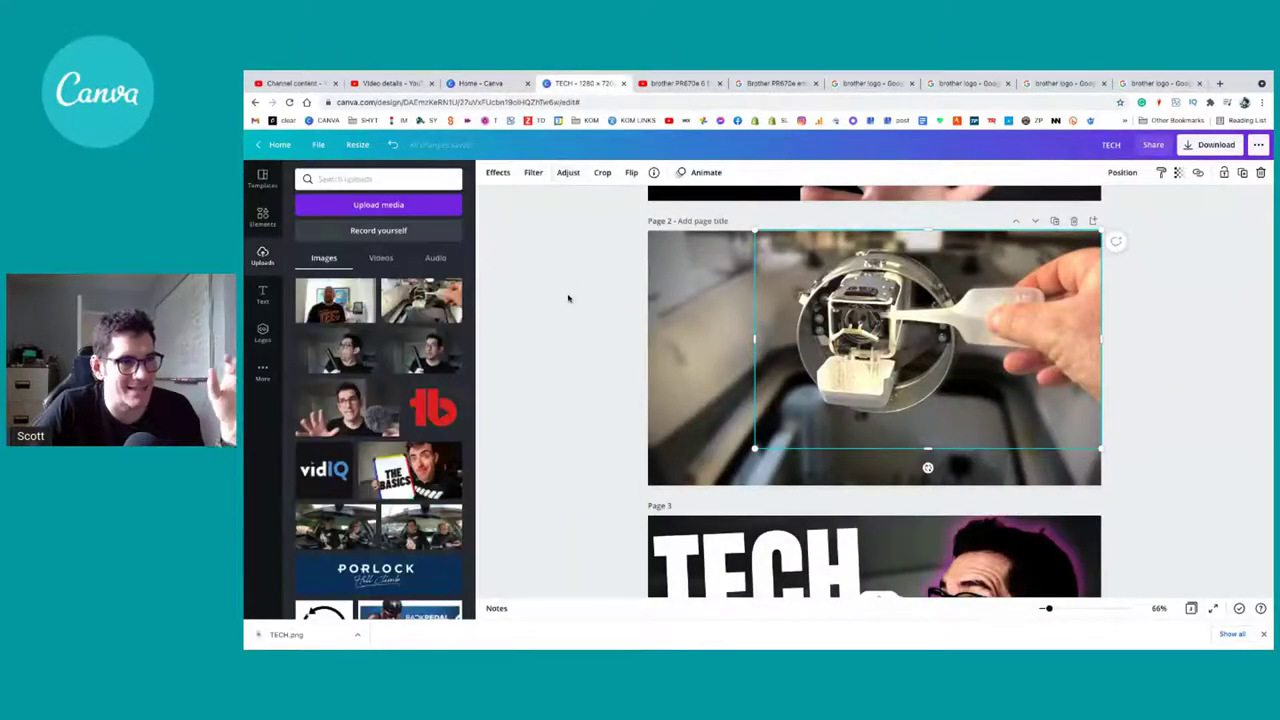
pyautogui.hotkey('ctrl', 'v')
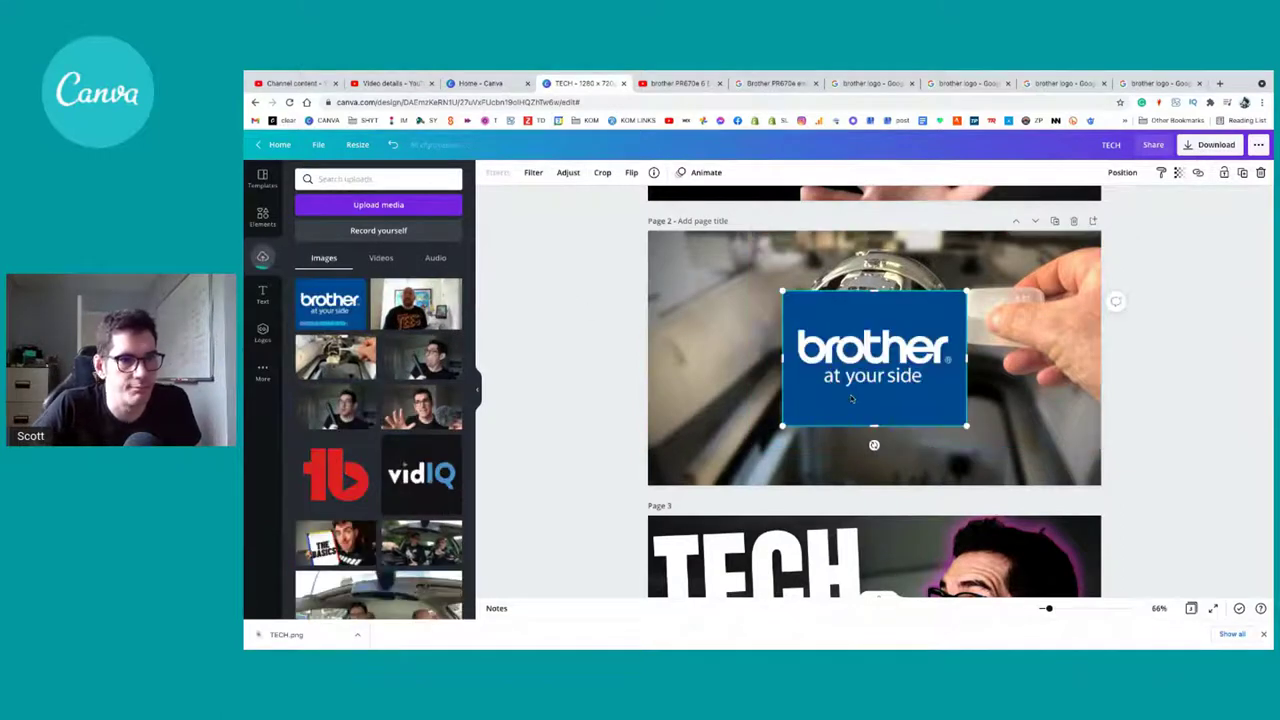
# Step: Shrink the pasted brother logo and place it near the lower-left corner of the page 2 thumbnail
pyautogui.moveTo(929, 394); pyautogui.dragTo(706, 470)
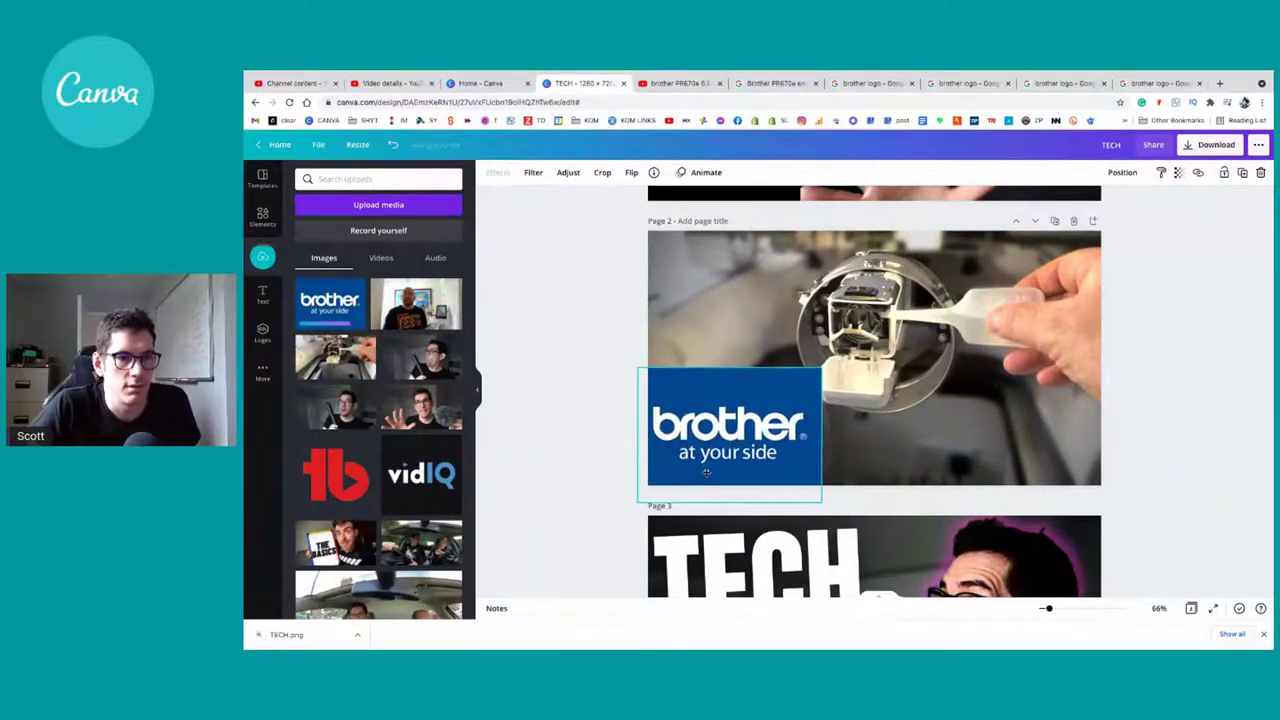
pyautogui.moveTo(805, 426); pyautogui.dragTo(842, 383)
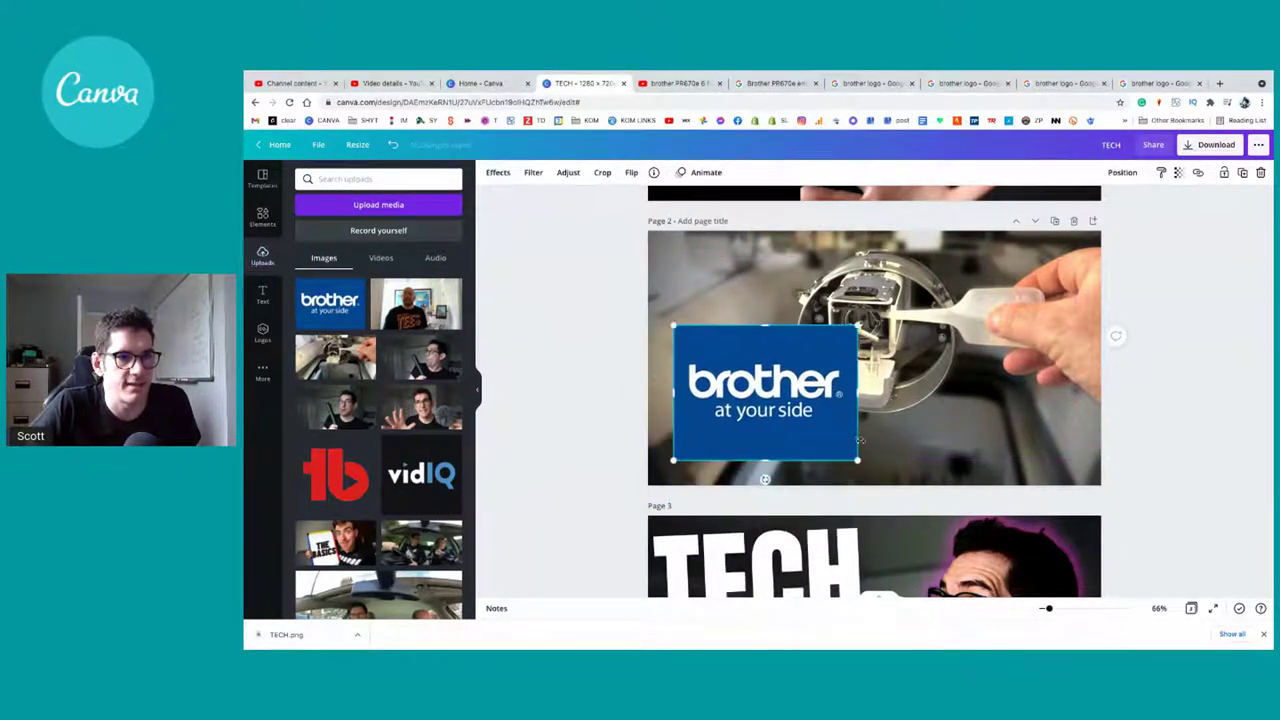
pyautogui.moveTo(856, 458); pyautogui.dragTo(753, 435)
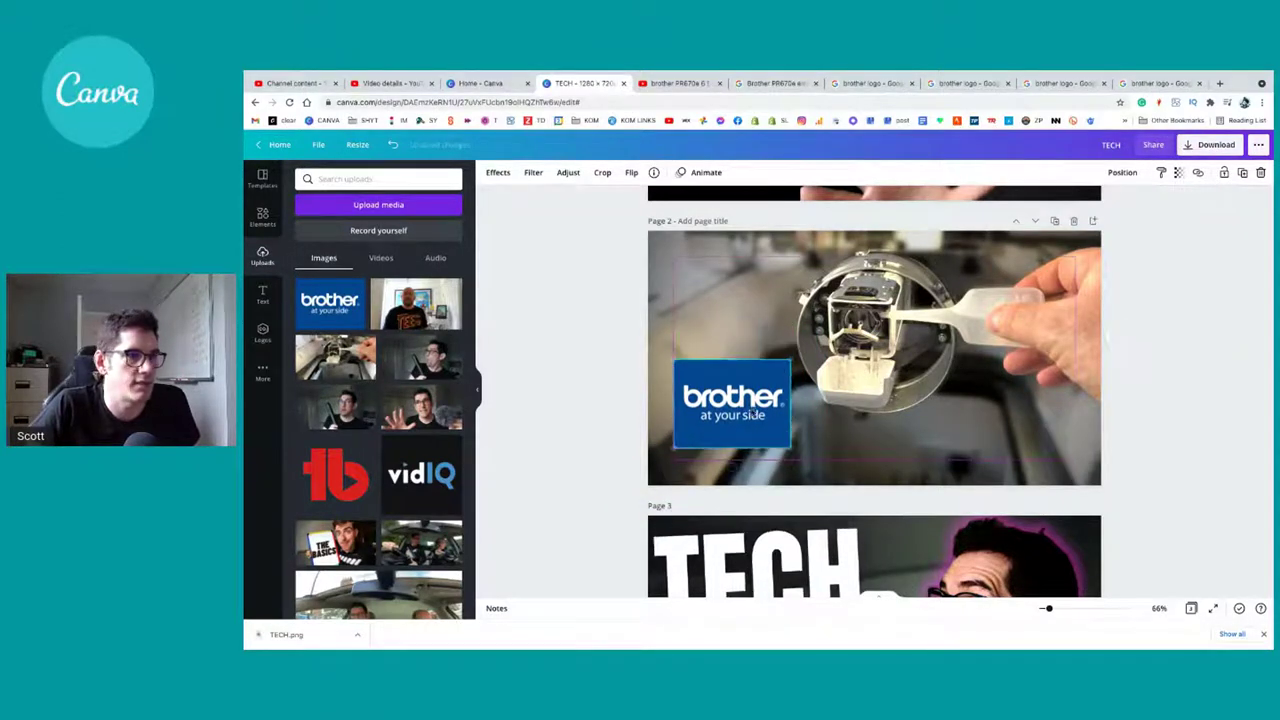
# Step: Add a square shape from the elements library and stretch it into a full-width band along the bottom of page 2
pyautogui.click(262, 216)
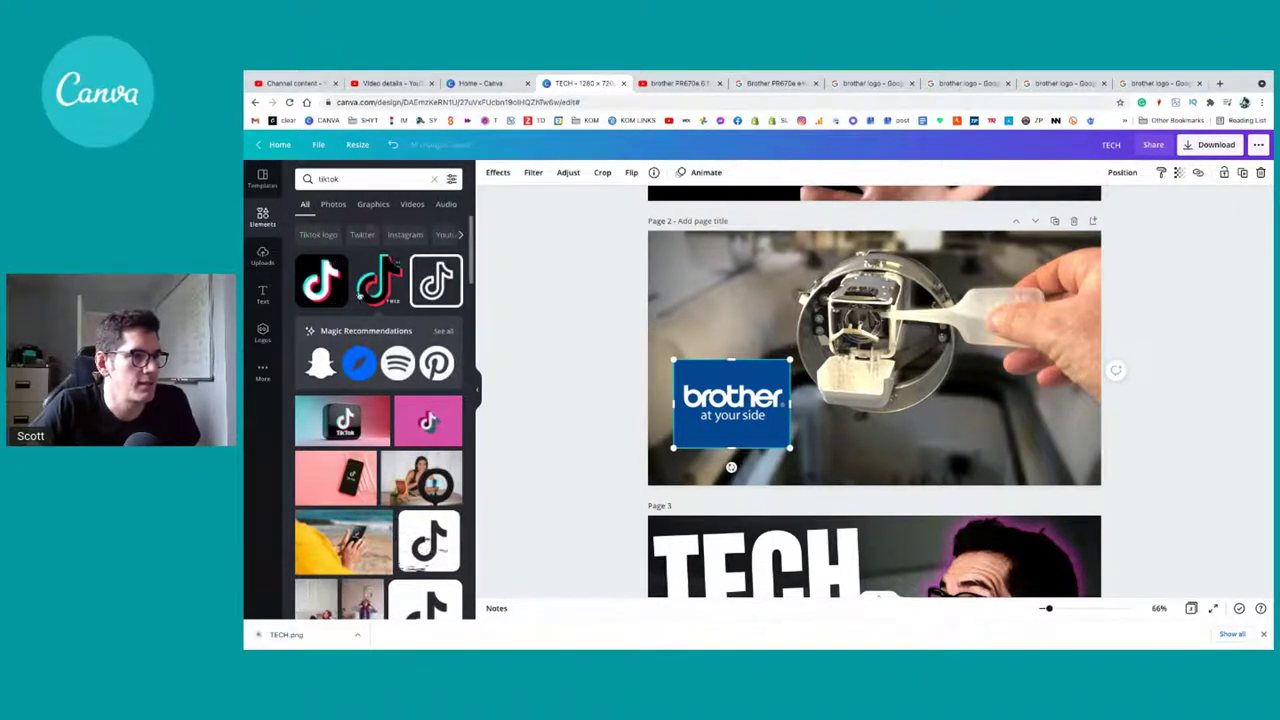
pyautogui.click(341, 180)
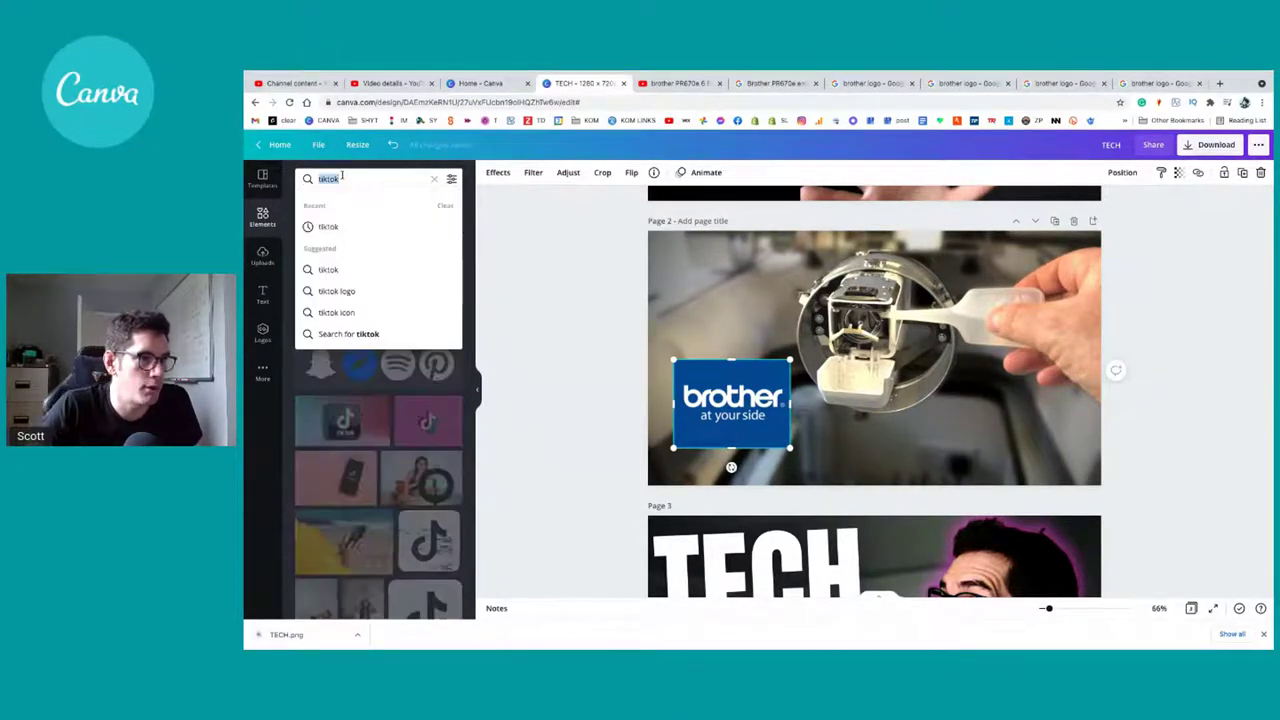
pyautogui.press('BackSpace')
pyautogui.press('Return')
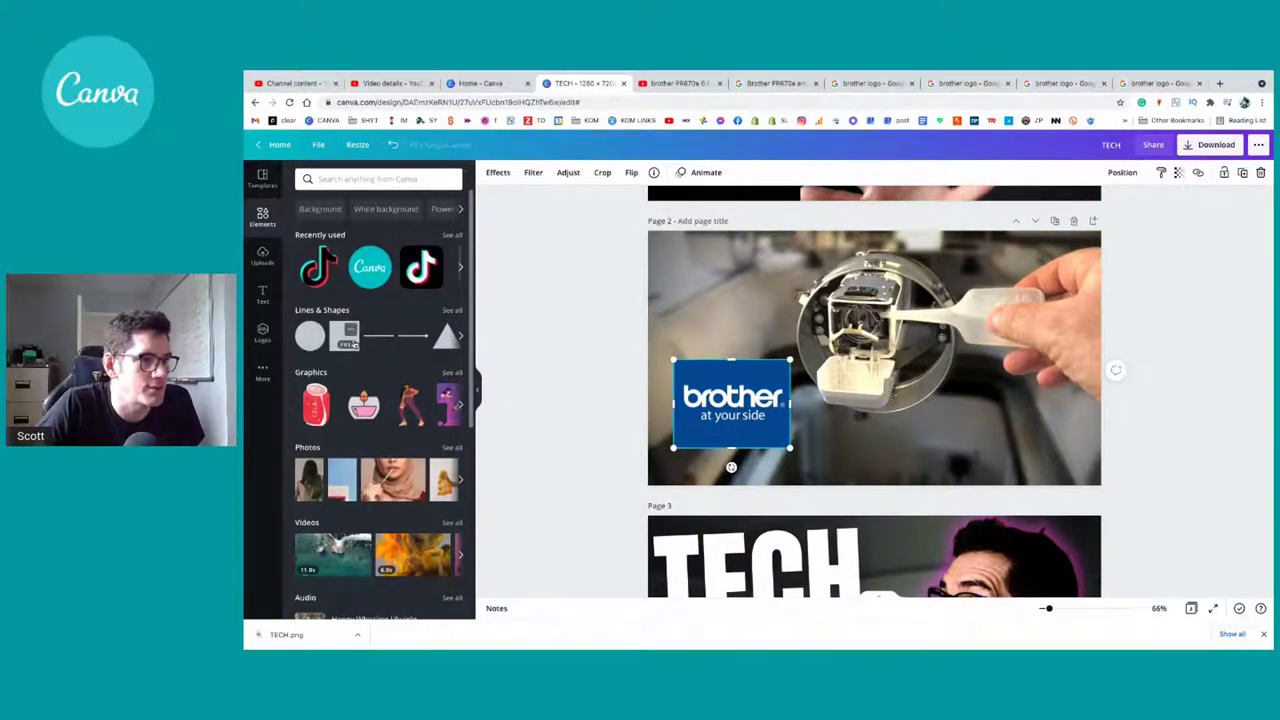
pyautogui.click(350, 335)
pyautogui.moveTo(849, 414); pyautogui.dragTo(693, 470)
pyautogui.moveTo(784, 415); pyautogui.dragTo(1102, 450)
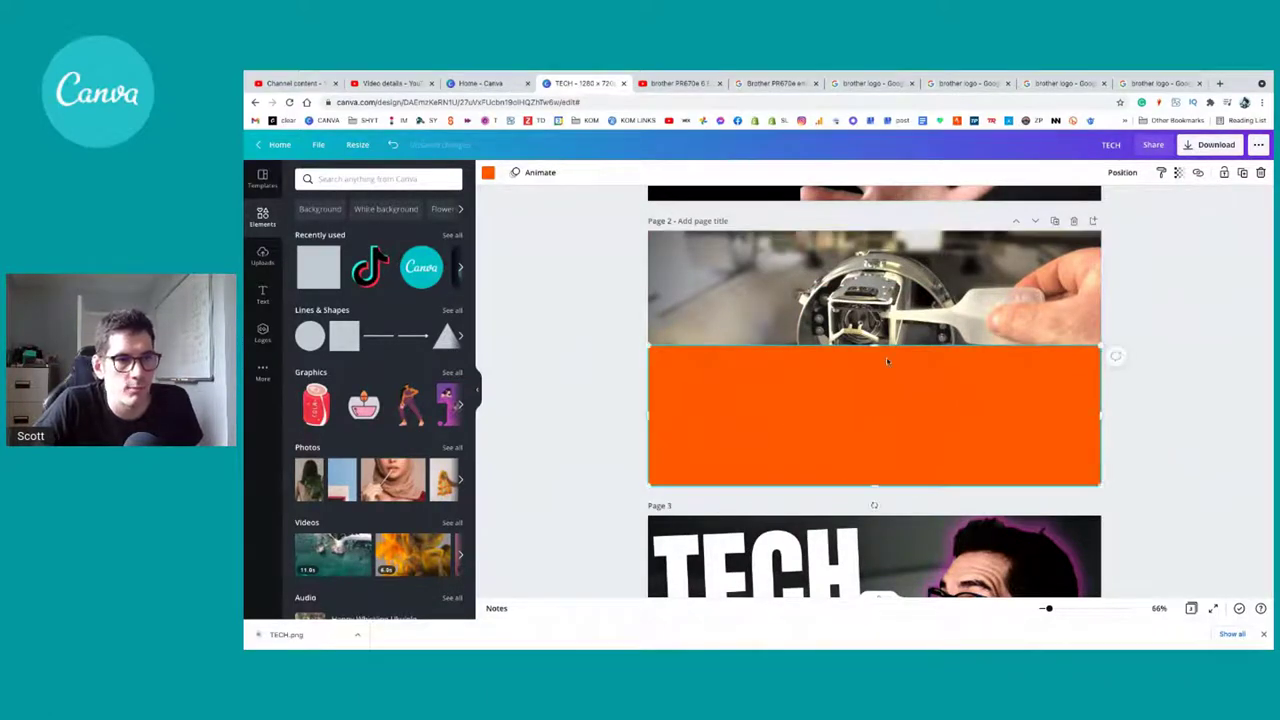
pyautogui.moveTo(875, 344); pyautogui.dragTo(875, 373)
# Step: Send the orange band backward behind the logo and machine cutout, and nudge the logo slightly down and left
pyautogui.rightClick(841, 424)
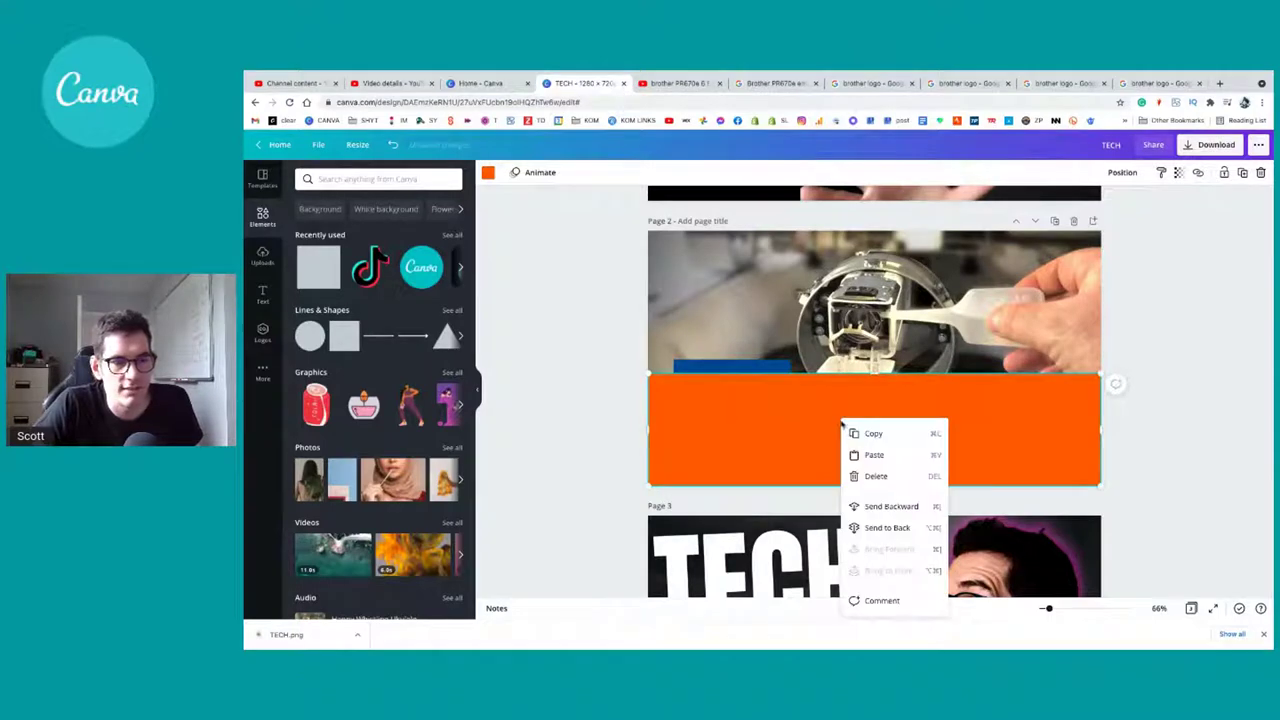
pyautogui.click(891, 507)
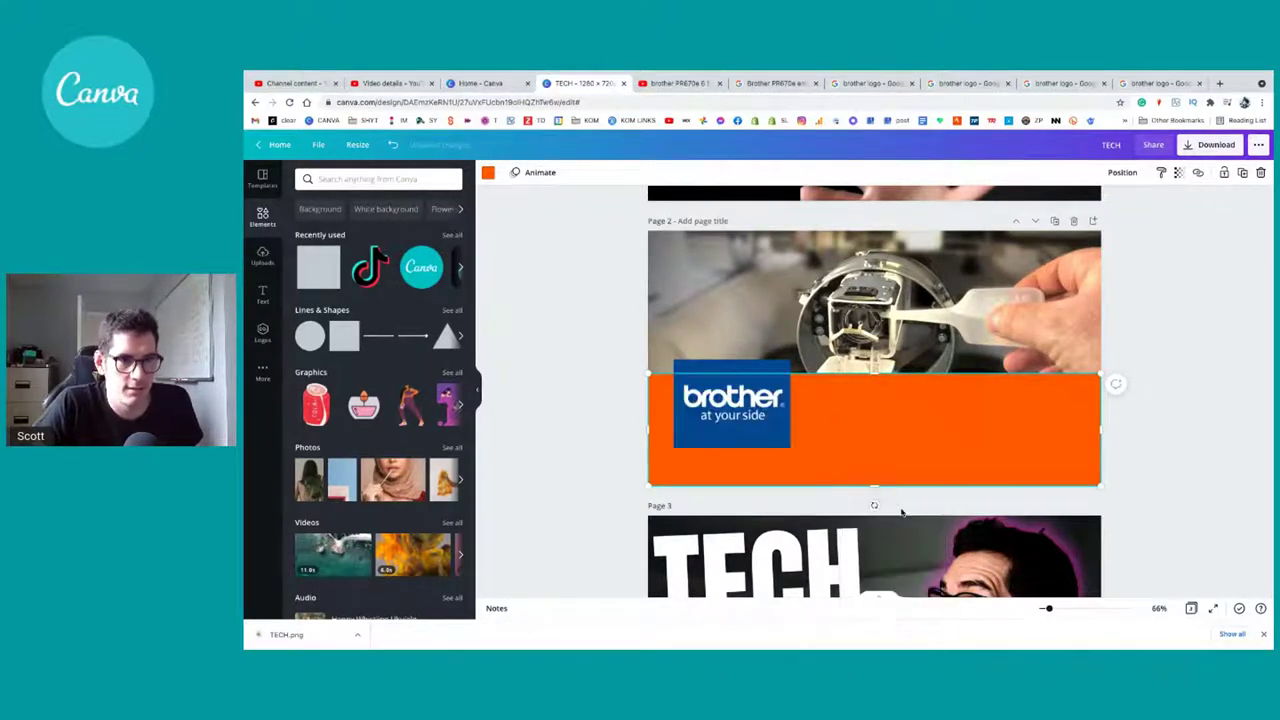
pyautogui.rightClick(896, 428)
pyautogui.click(946, 510)
pyautogui.click(757, 424)
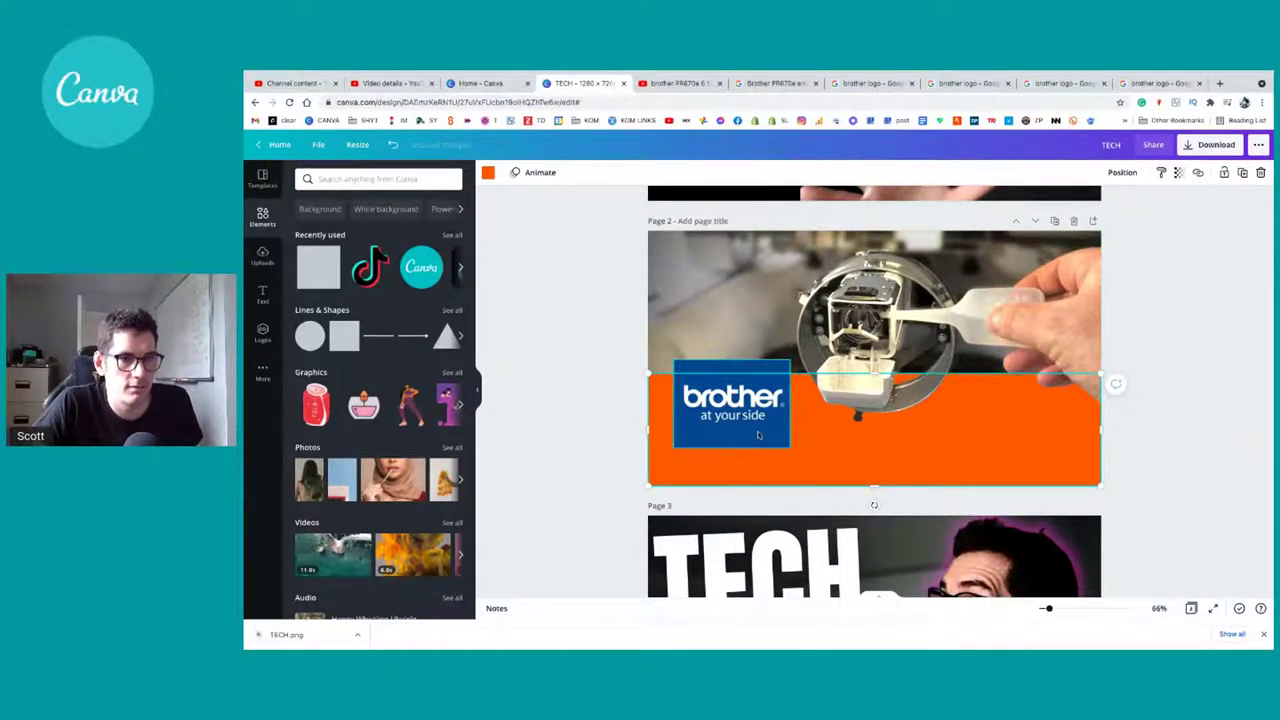
pyautogui.moveTo(757, 424); pyautogui.dragTo(751, 432)
# Step: Lower the orange band's top edge slightly and recolour the band with the dark blue from the brother logo's photo colours
pyautogui.click(875, 420)
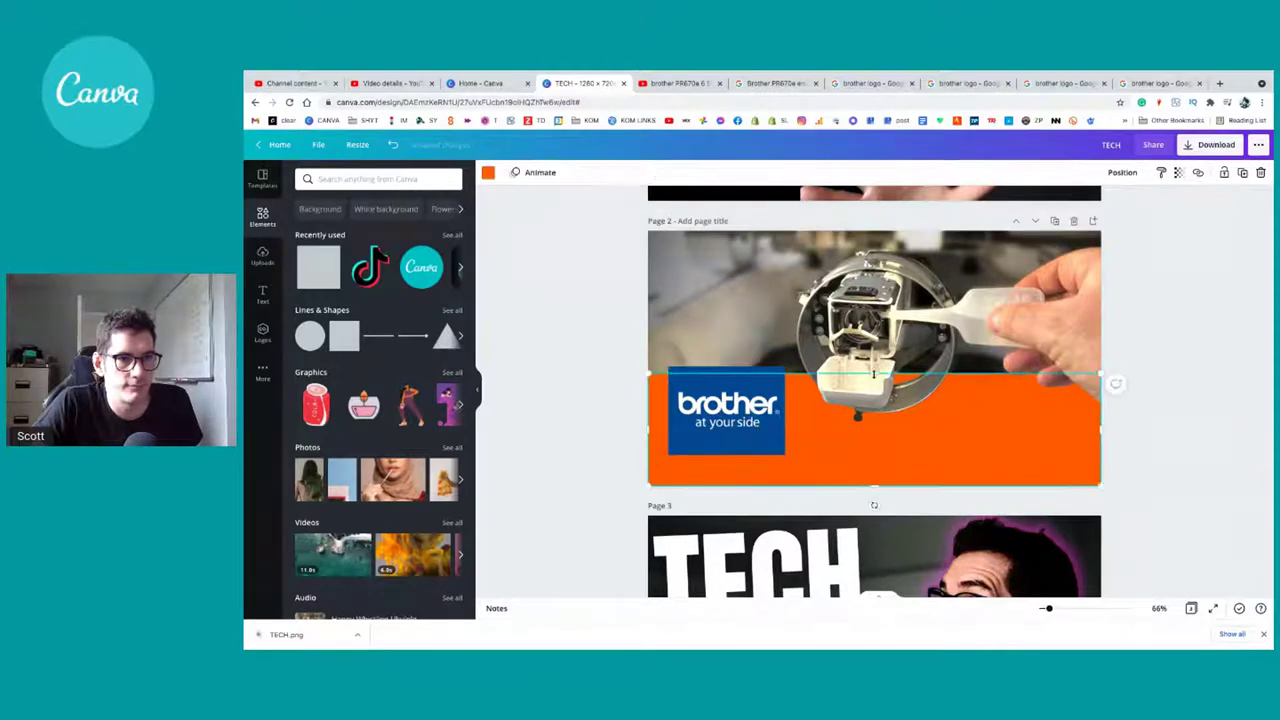
pyautogui.moveTo(875, 373); pyautogui.dragTo(875, 392)
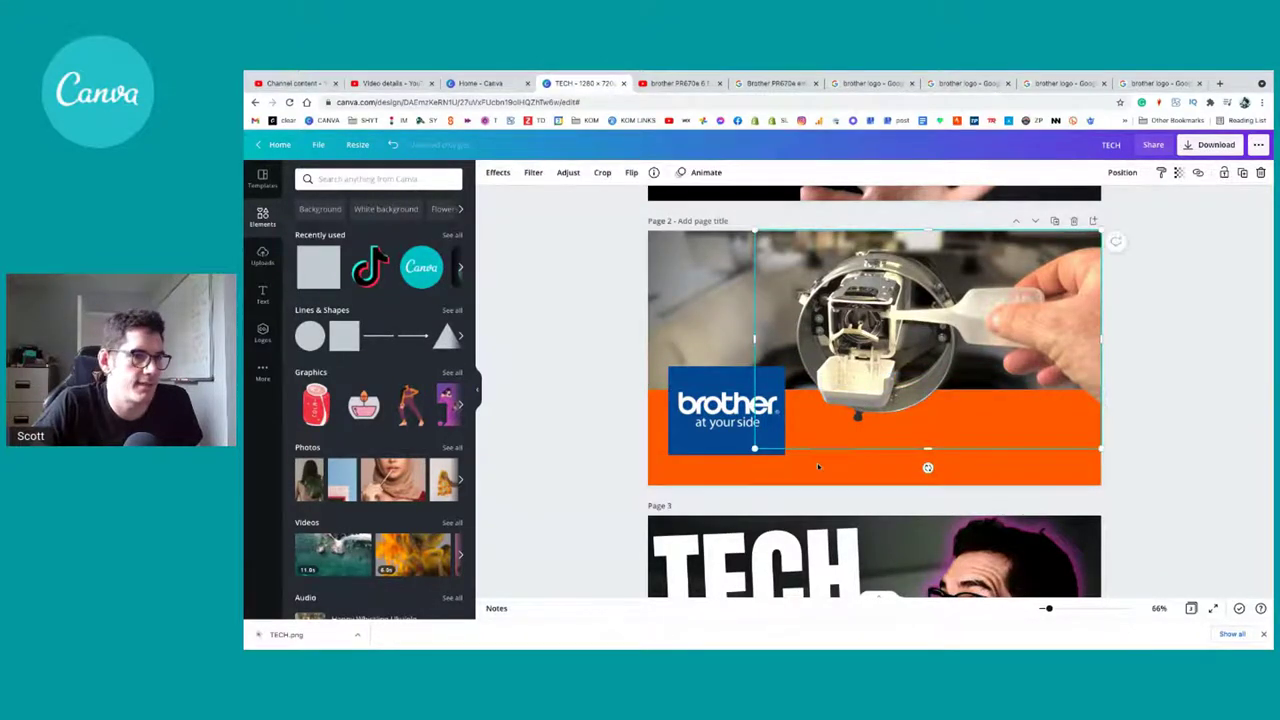
pyautogui.click(488, 173)
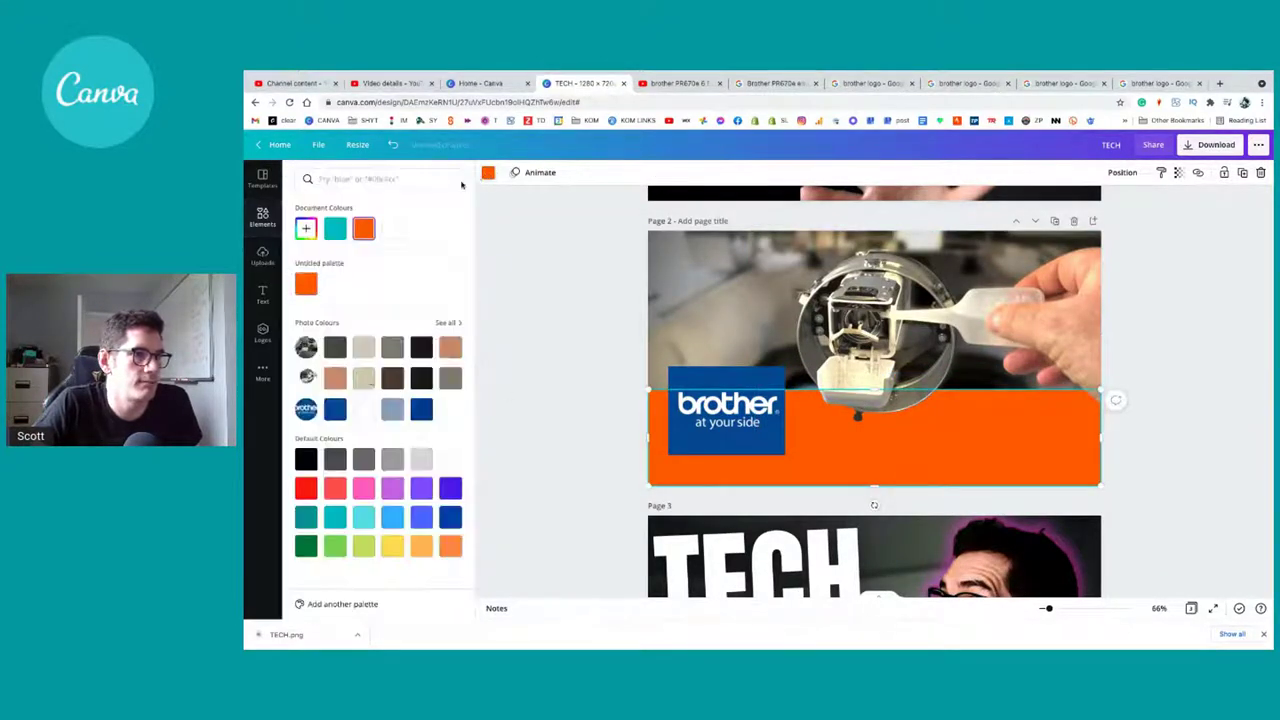
pyautogui.click(340, 410)
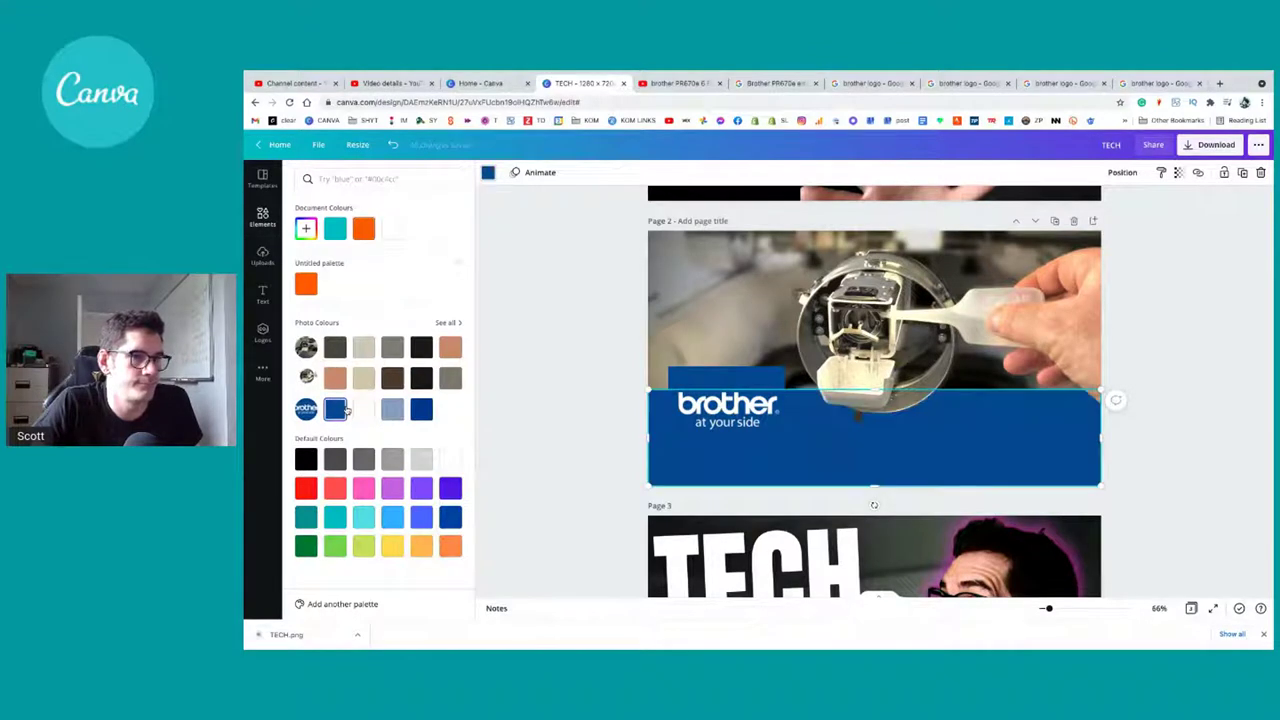
# Step: Crop the logo to just the word "brother", removing the slogan and extra blue, and enlarge it on the blue band
pyautogui.click(716, 389)
pyautogui.click(735, 415)
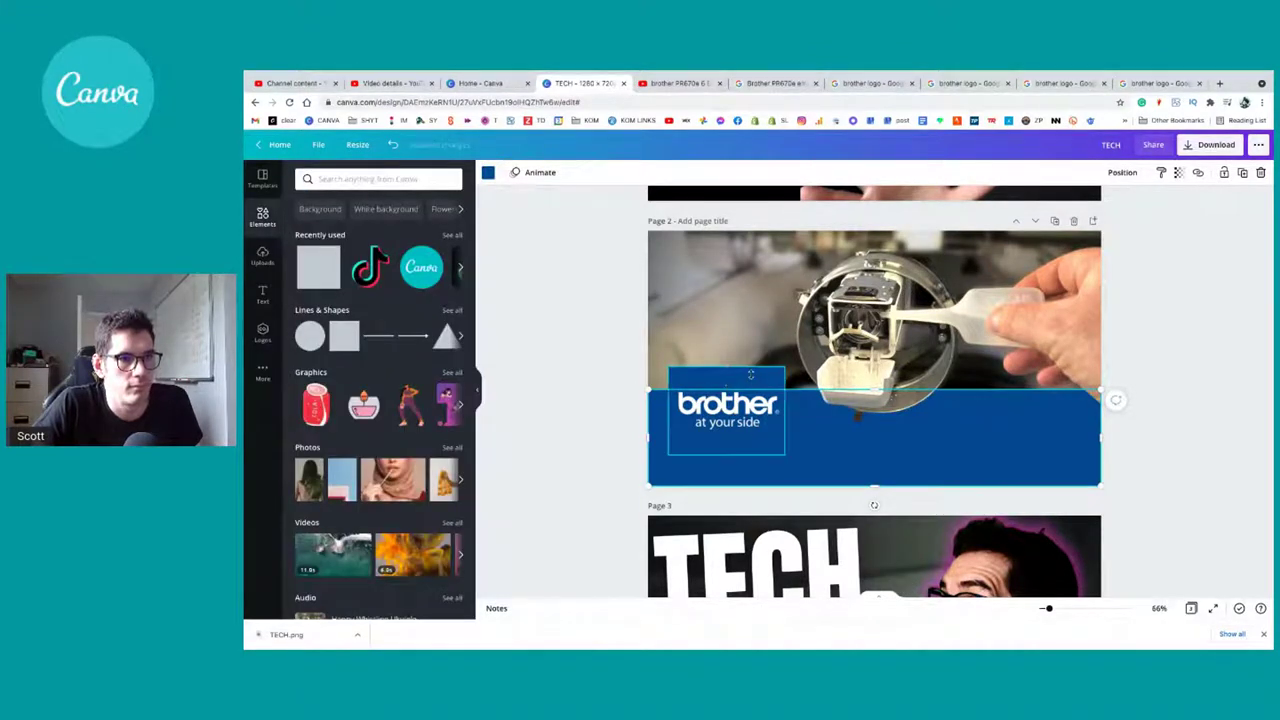
pyautogui.moveTo(726, 454); pyautogui.dragTo(731, 417)
pyautogui.moveTo(728, 365); pyautogui.dragTo(783, 461)
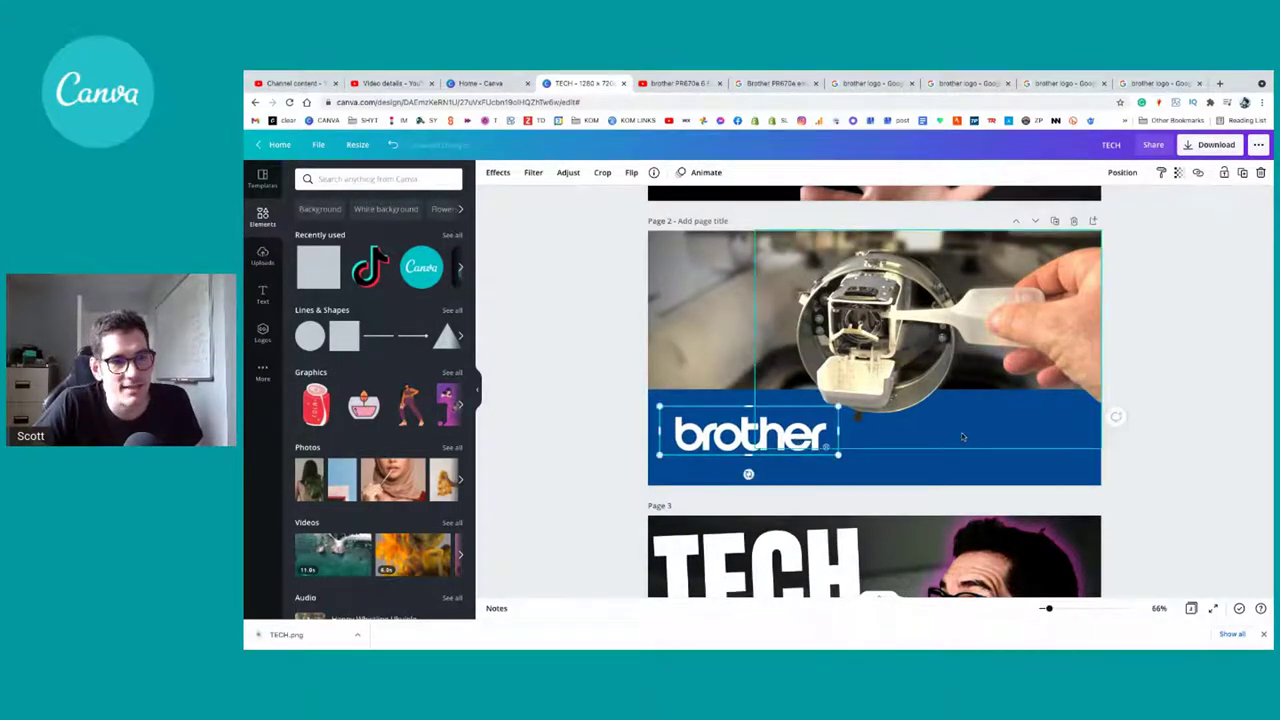
# Step: Enlarge the cropped brother logo to about 526 by 137 and position it on the left part of the blue band
pyautogui.click(893, 468)
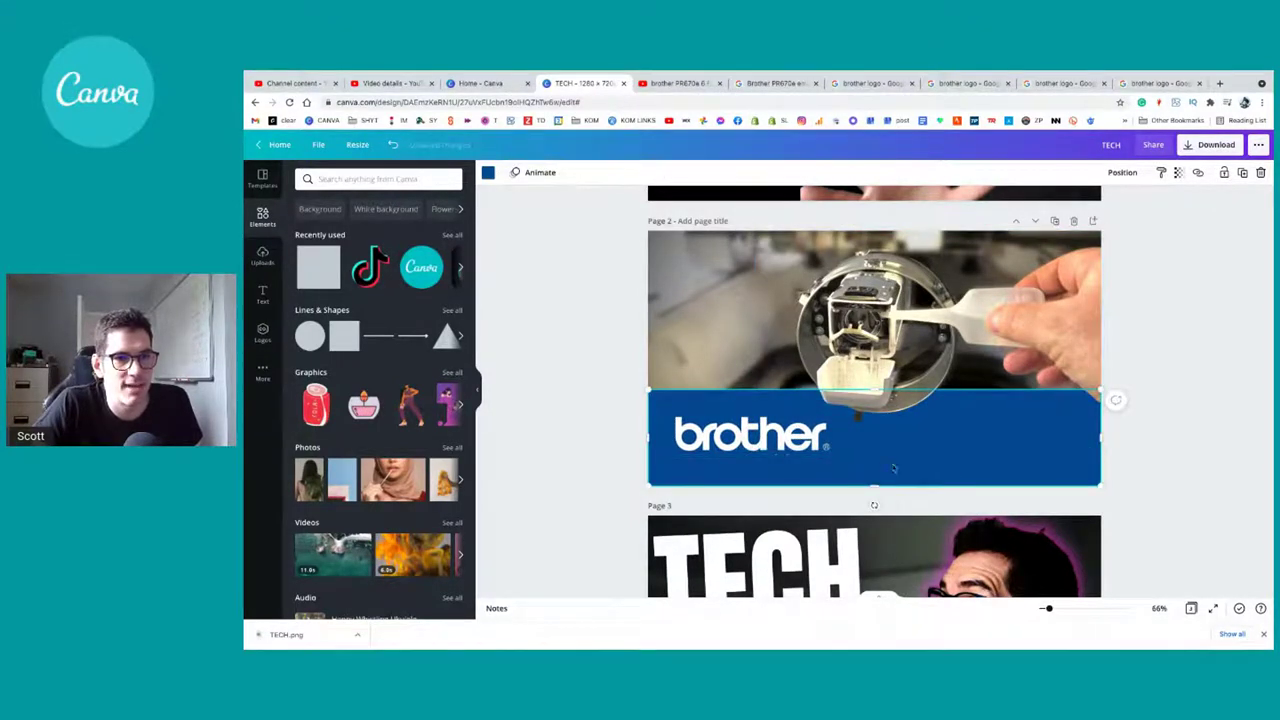
pyautogui.click(752, 444)
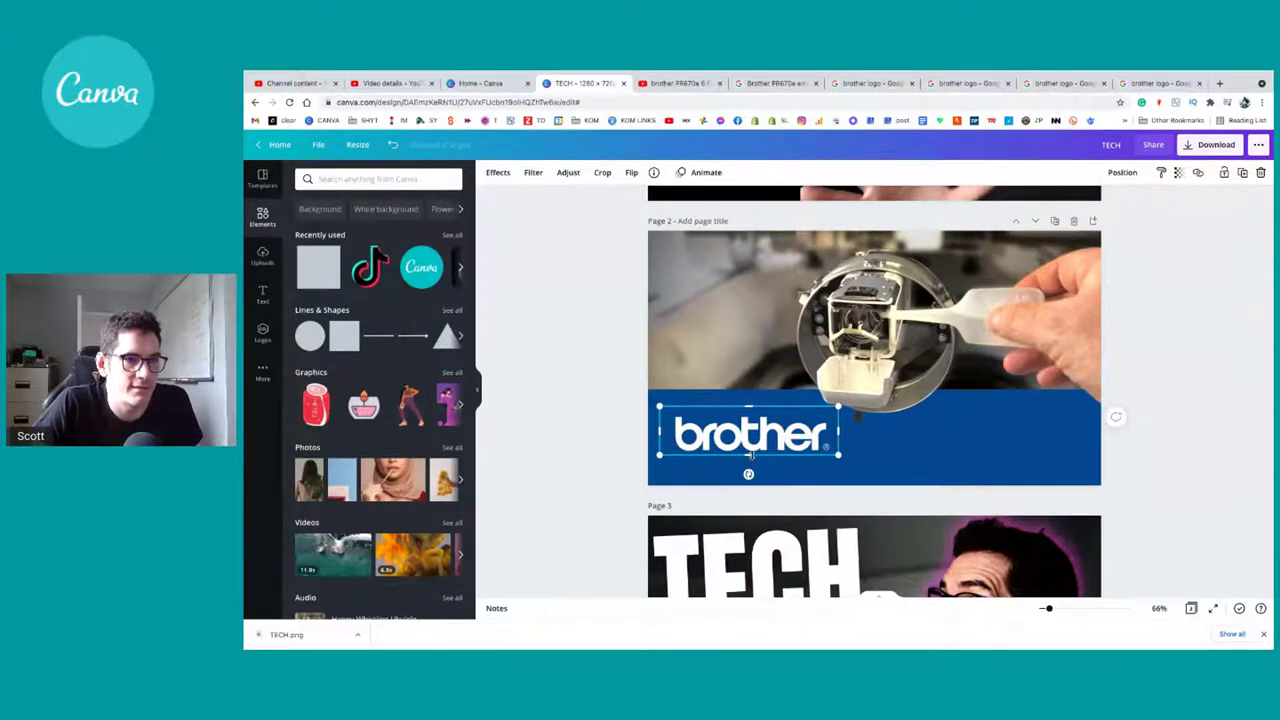
pyautogui.click(632, 432)
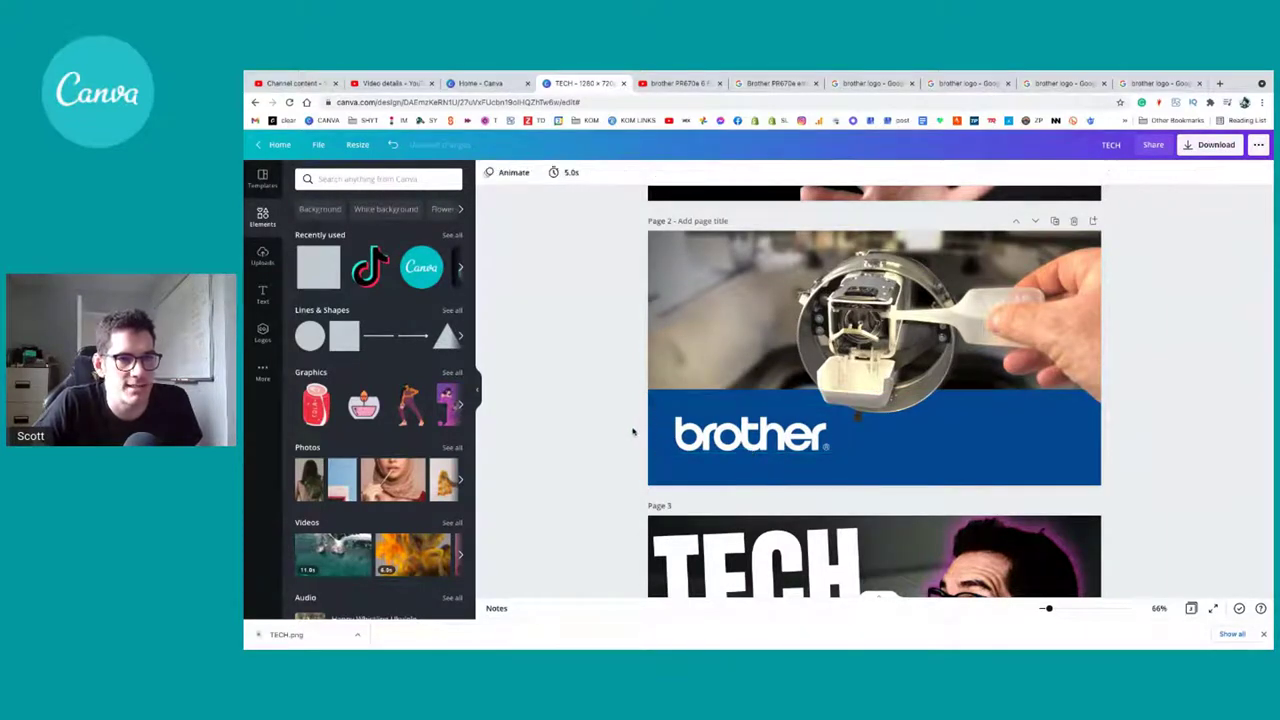
pyautogui.moveTo(738, 440); pyautogui.dragTo(740, 448)
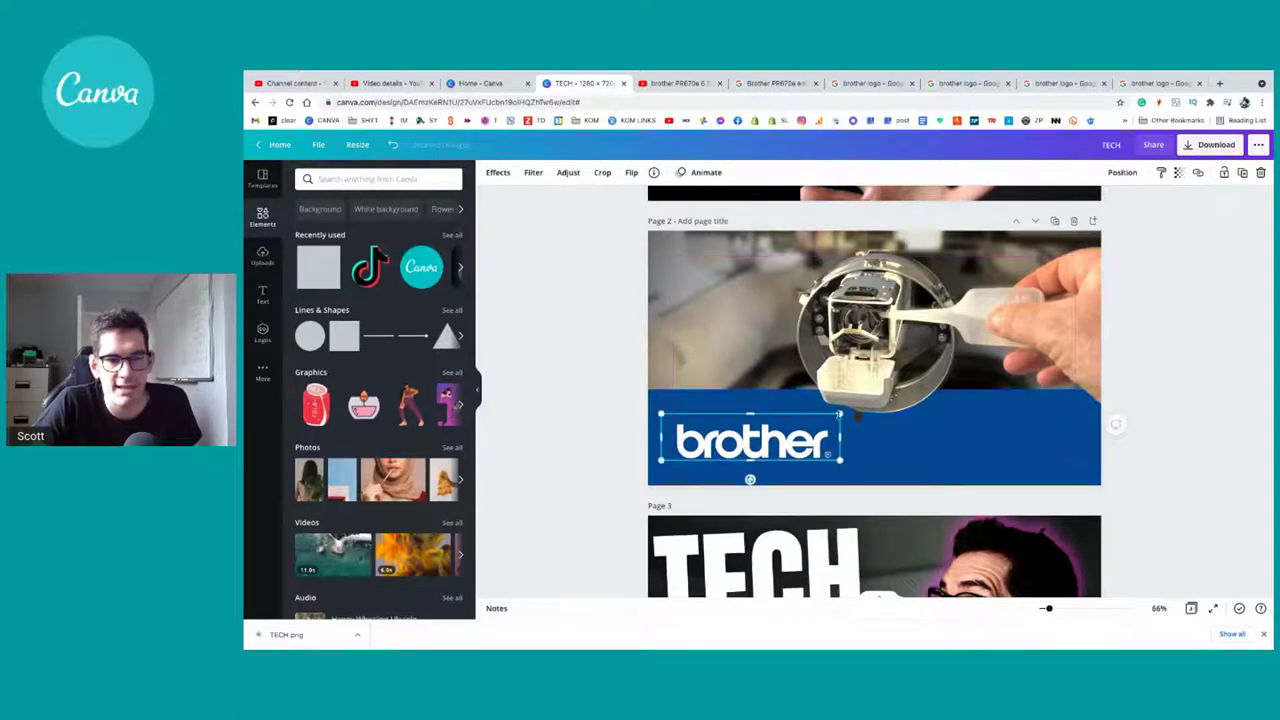
pyautogui.moveTo(839, 413); pyautogui.dragTo(848, 411)
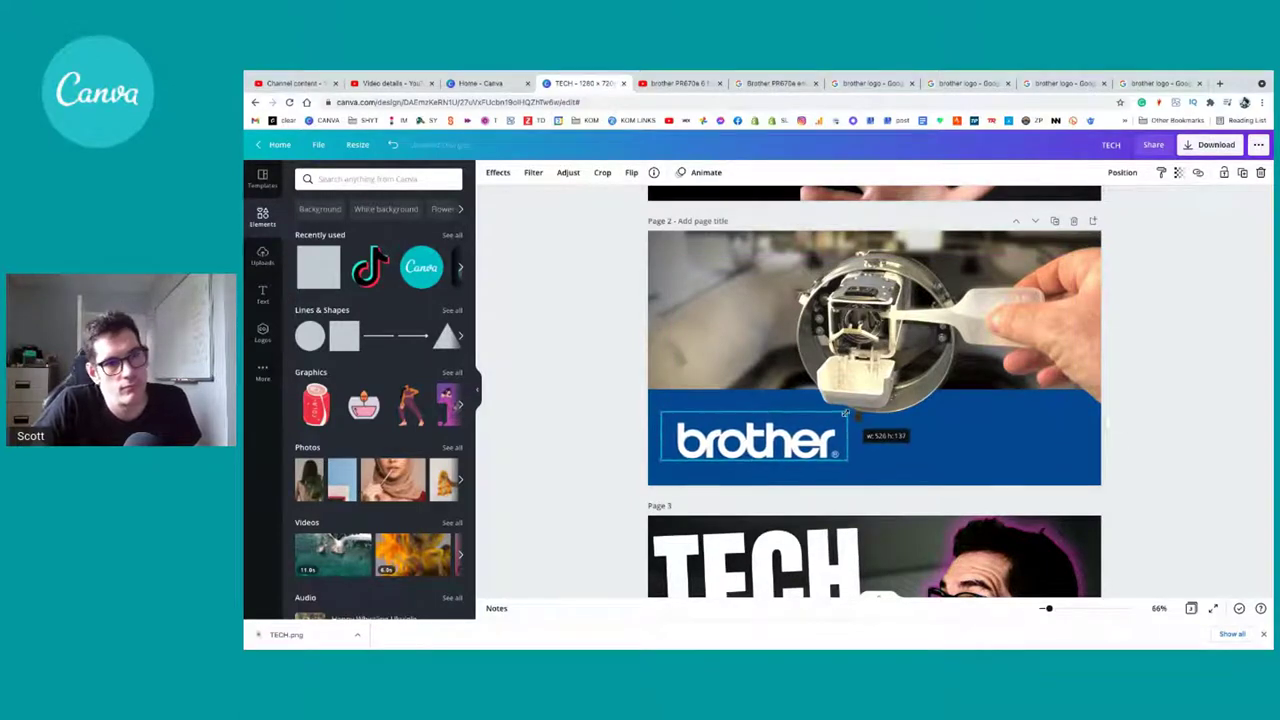
pyautogui.click(541, 416)
pyautogui.moveTo(763, 456)
pyautogui.mouseDown()
pyautogui.moveTo(758, 282)
pyautogui.moveTo(760, 450)
pyautogui.mouseUp()
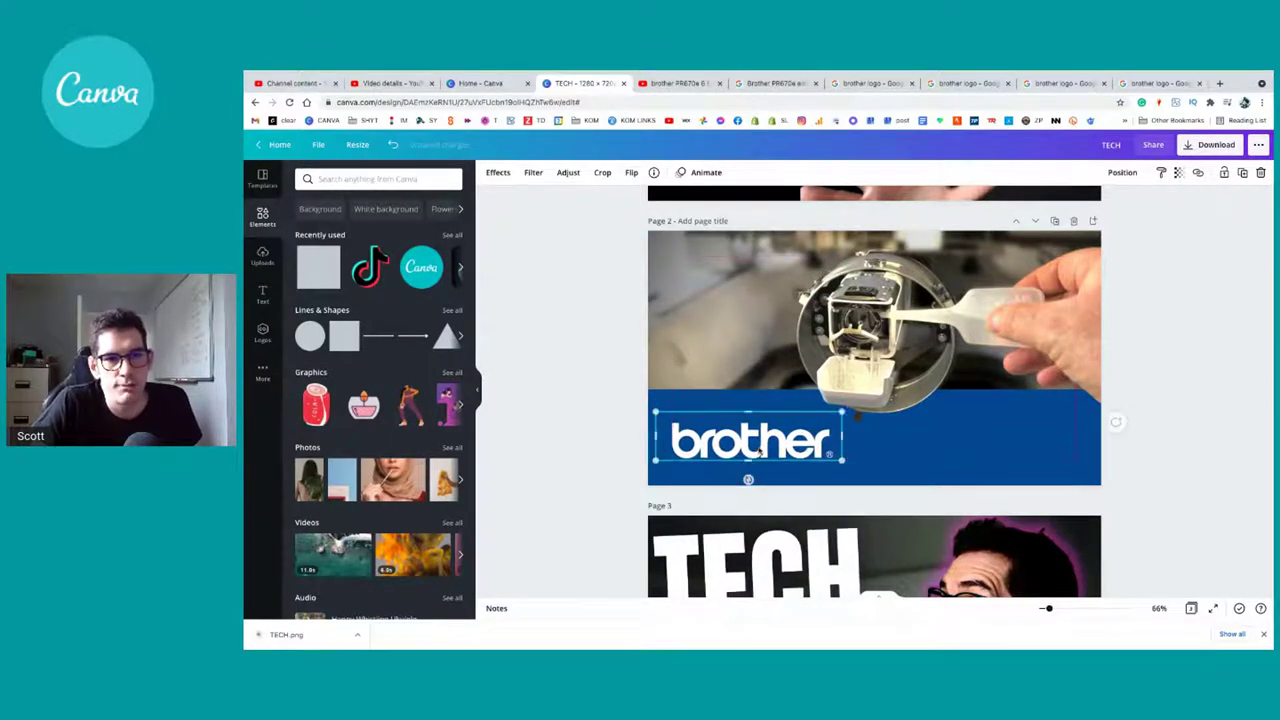
# Step: Make the full-width blue band slightly shorter by lowering its top edge towards the brother logo
pyautogui.click(977, 455)
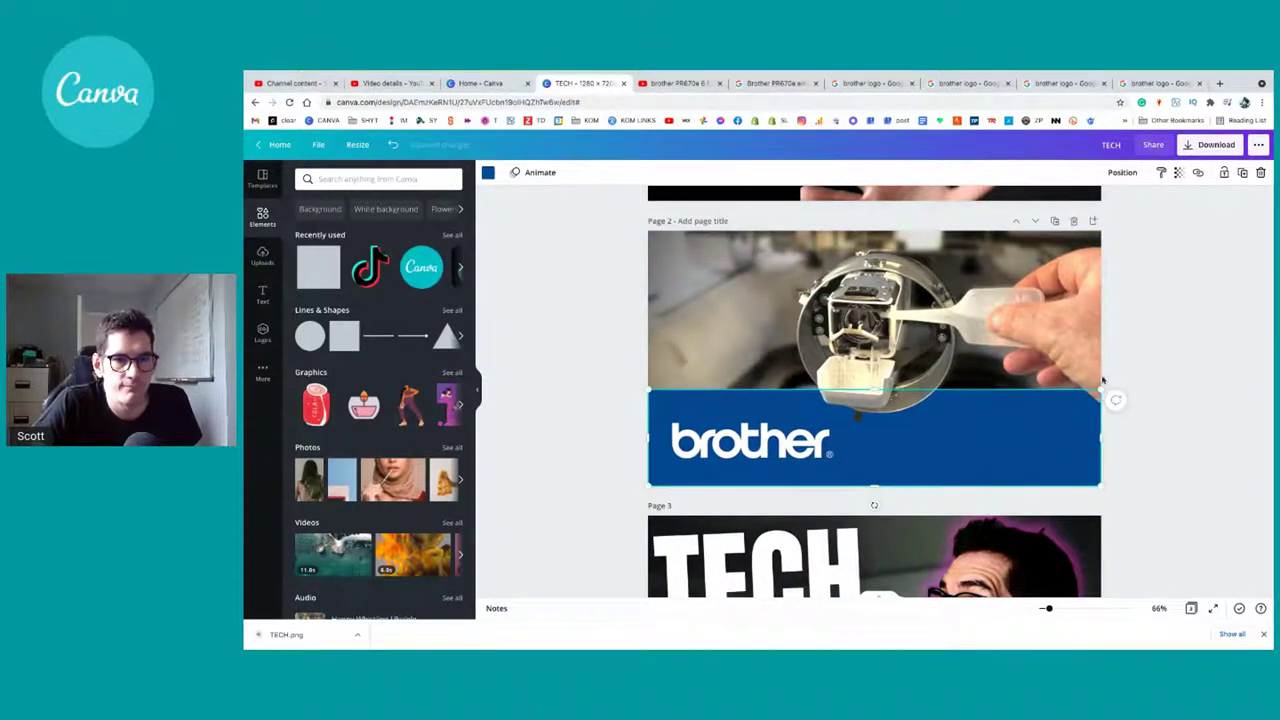
pyautogui.moveTo(1099, 389); pyautogui.dragTo(921, 425)
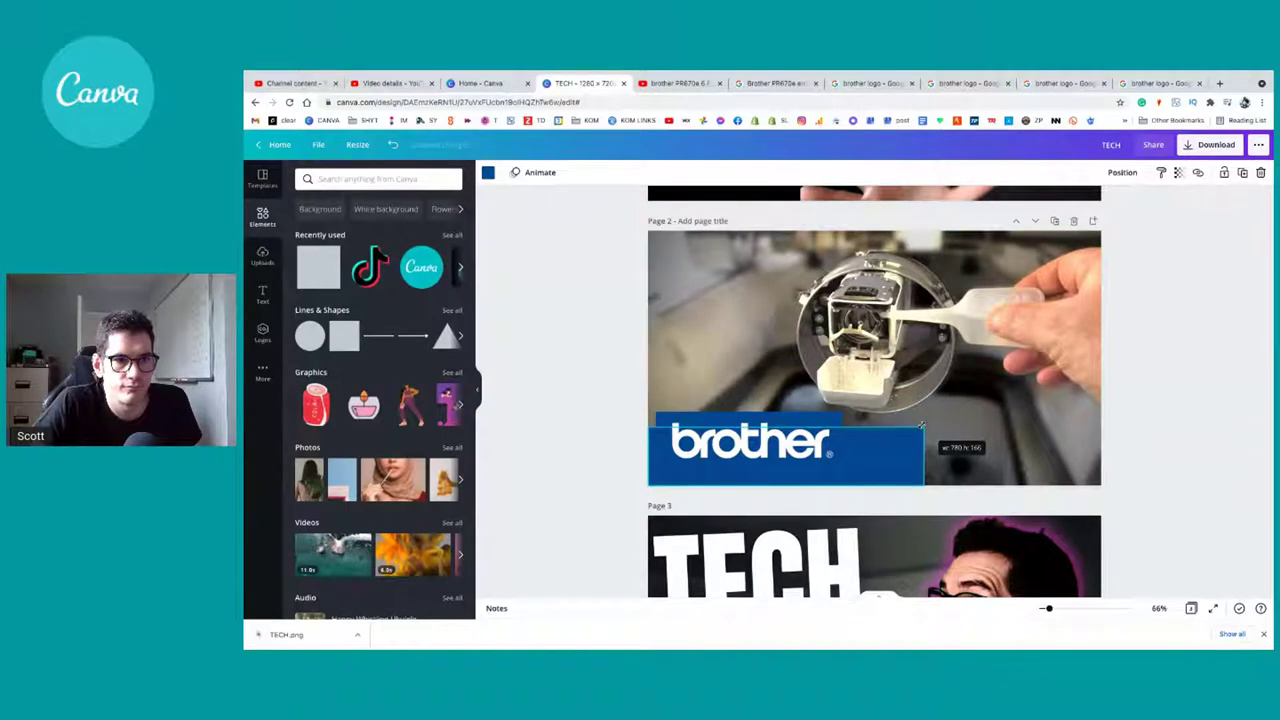
pyautogui.hotkey('ctrl', 'z')
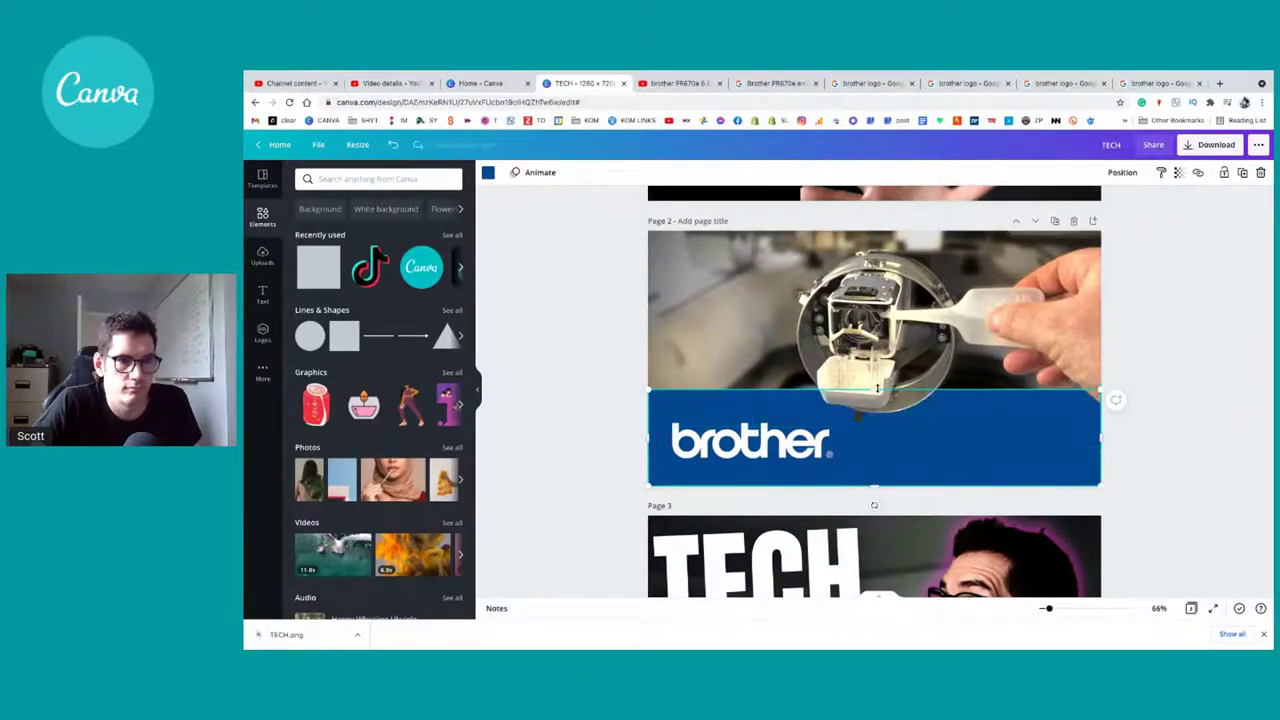
pyautogui.moveTo(877, 388)
pyautogui.mouseDown()
pyautogui.moveTo(885, 425)
pyautogui.moveTo(880, 400)
pyautogui.mouseUp()
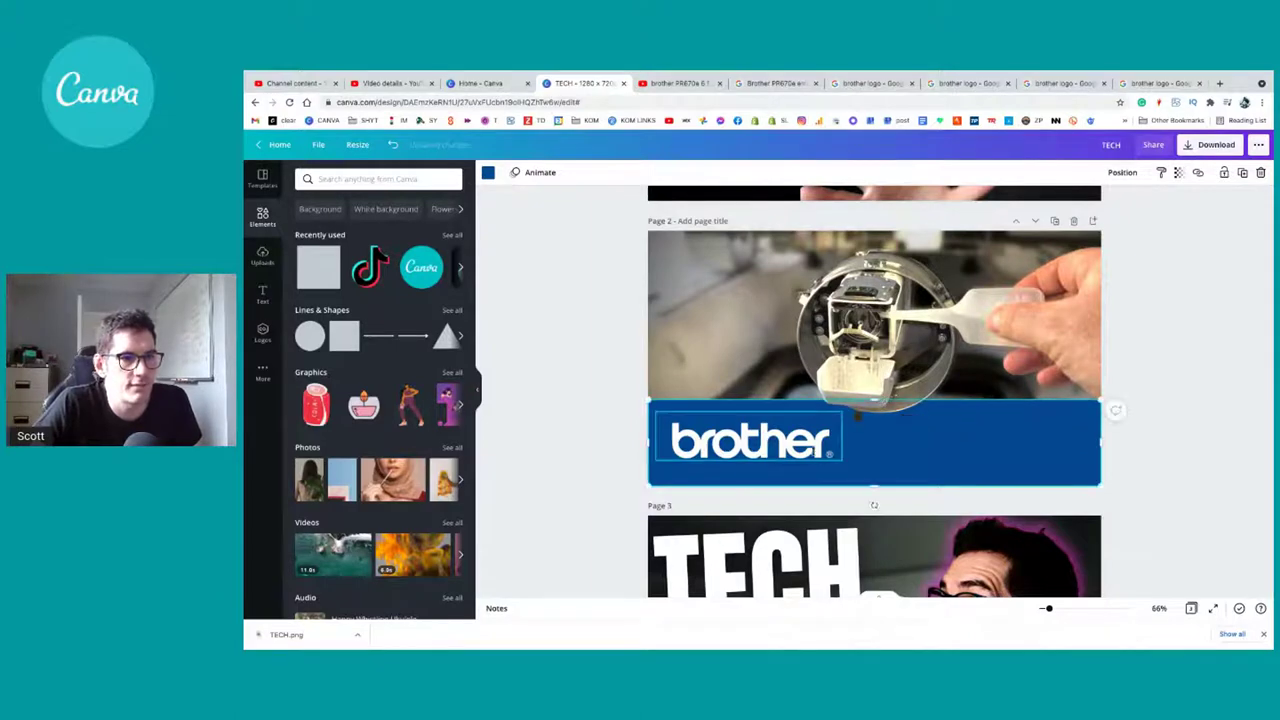
# Step: Shrink the brother logo slightly and nudge it into place inside the left margin of the blue band
pyautogui.click(830, 455)
pyautogui.moveTo(842, 461); pyautogui.dragTo(803, 446)
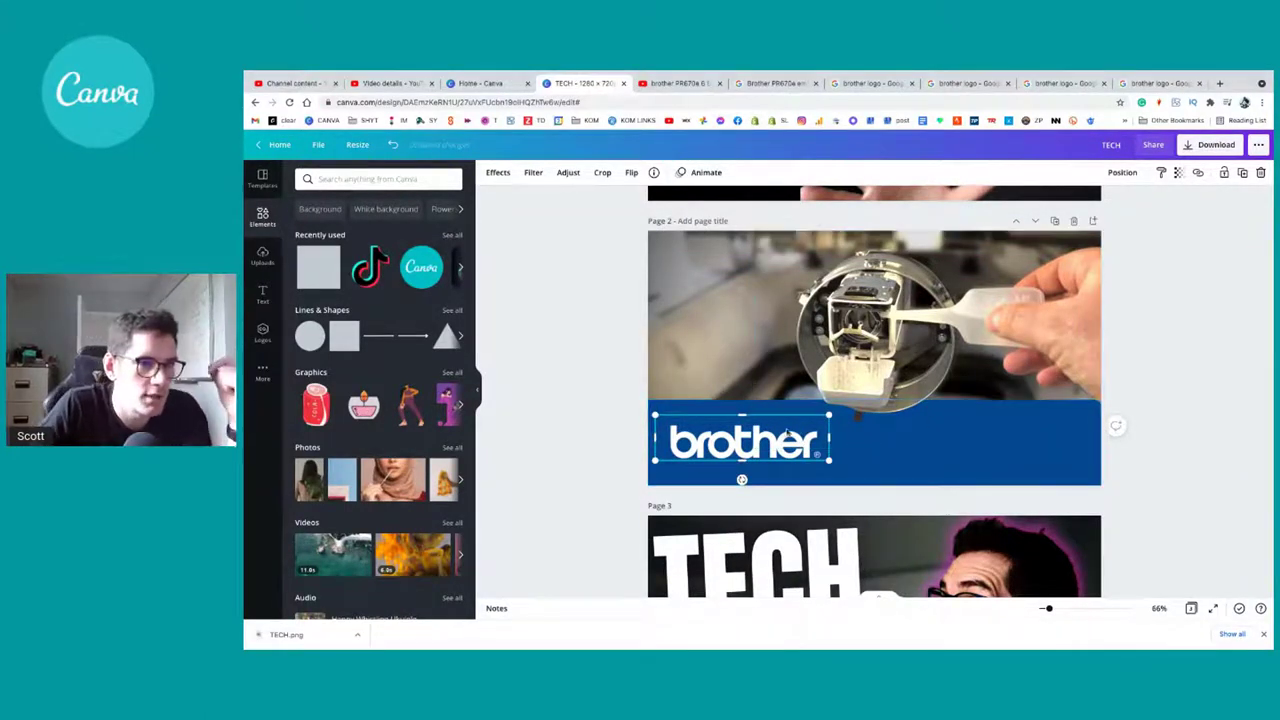
pyautogui.click(760, 442)
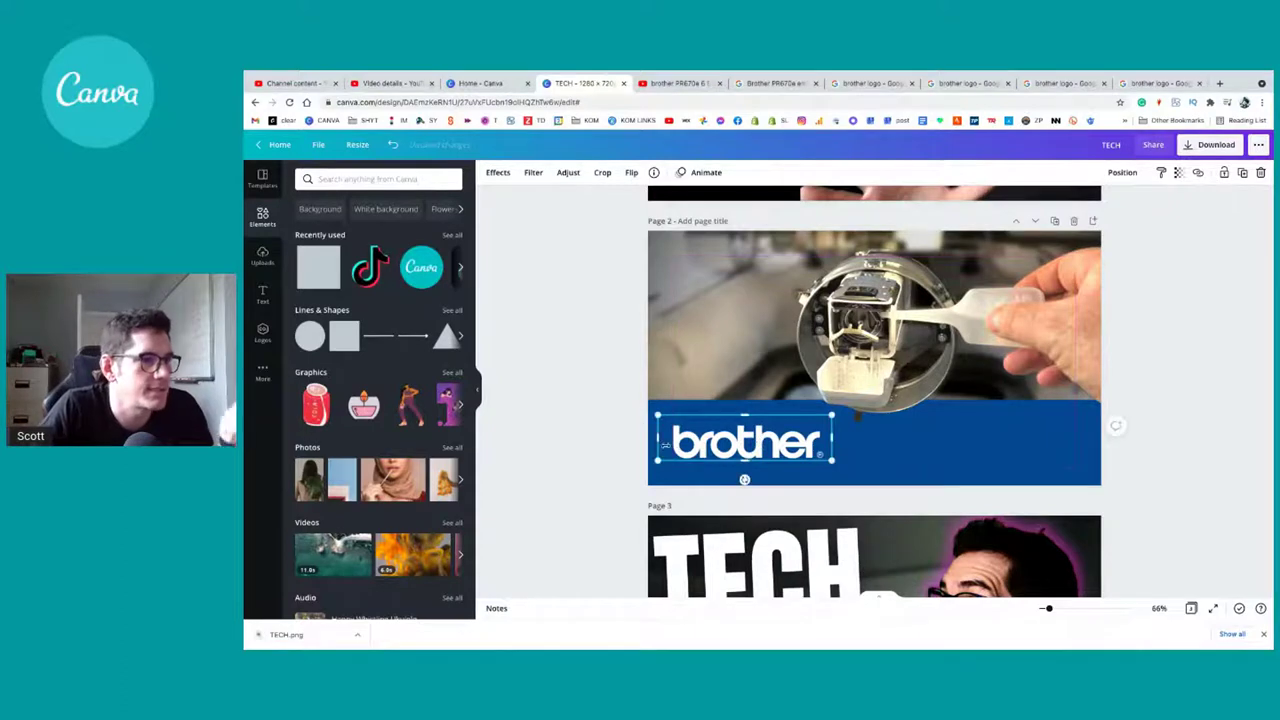
pyautogui.moveTo(708, 449); pyautogui.dragTo(710, 449)
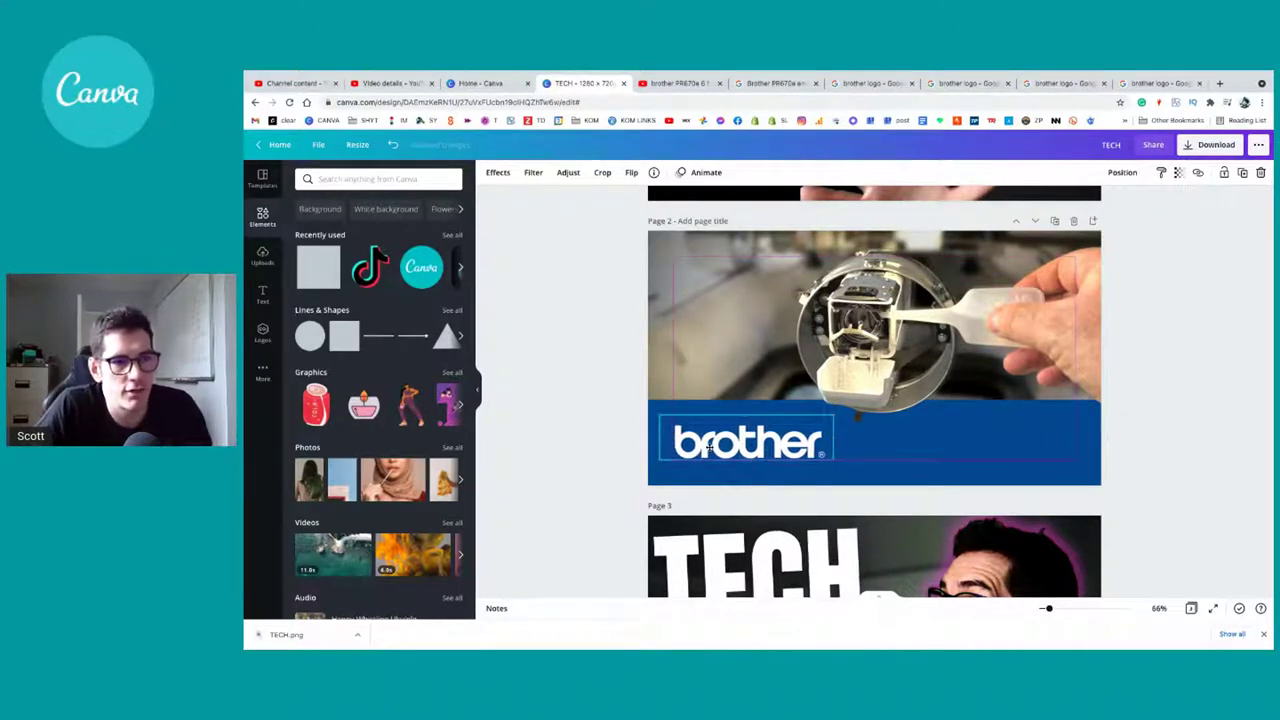
pyautogui.moveTo(833, 415); pyautogui.dragTo(827, 417)
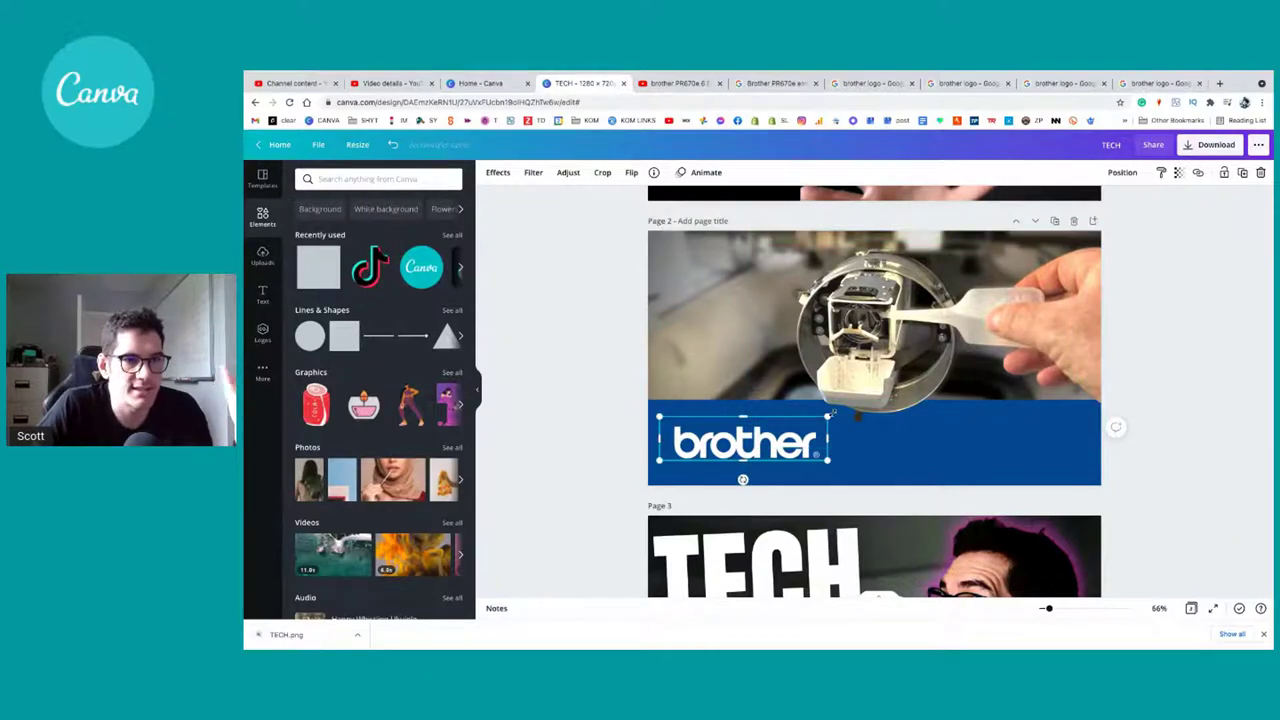
# Step: Switch to the YouTube results for "brother PR670e 6 Embroidery machine" and examine how competing thumbnails use the brother logo and text
pyautogui.click(680, 83)
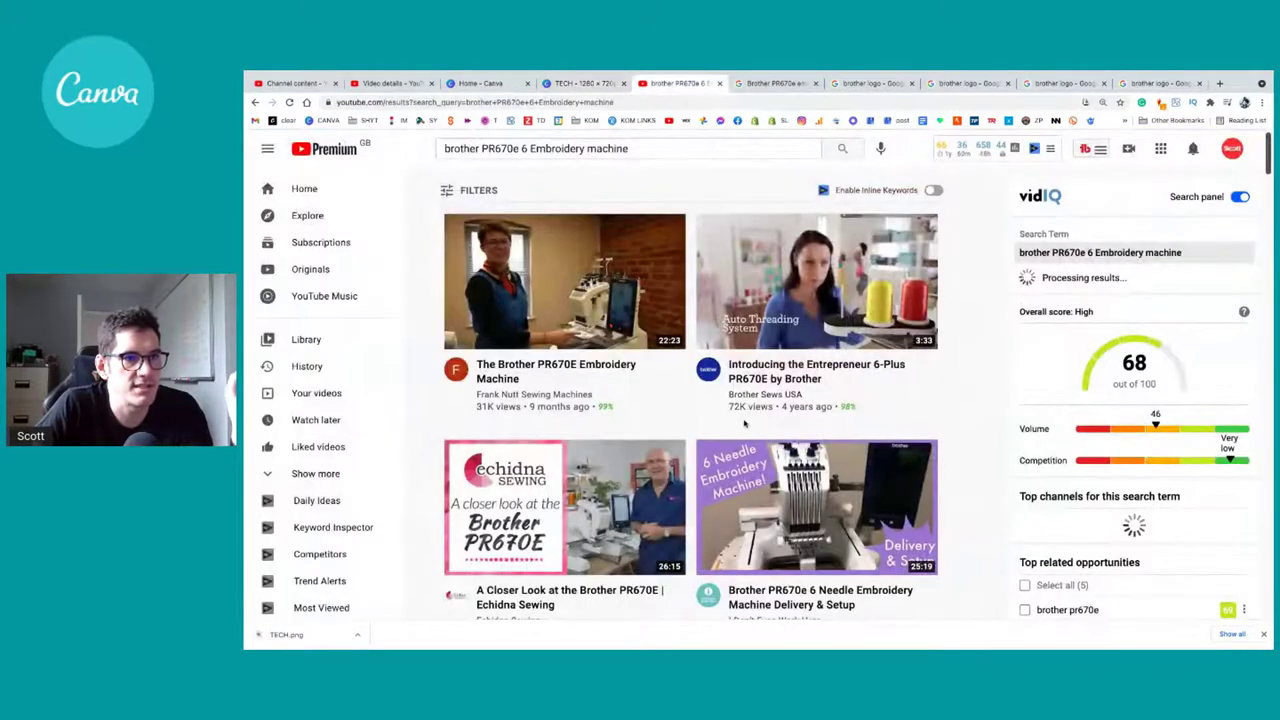
pyautogui.scroll(-6, 744, 424)
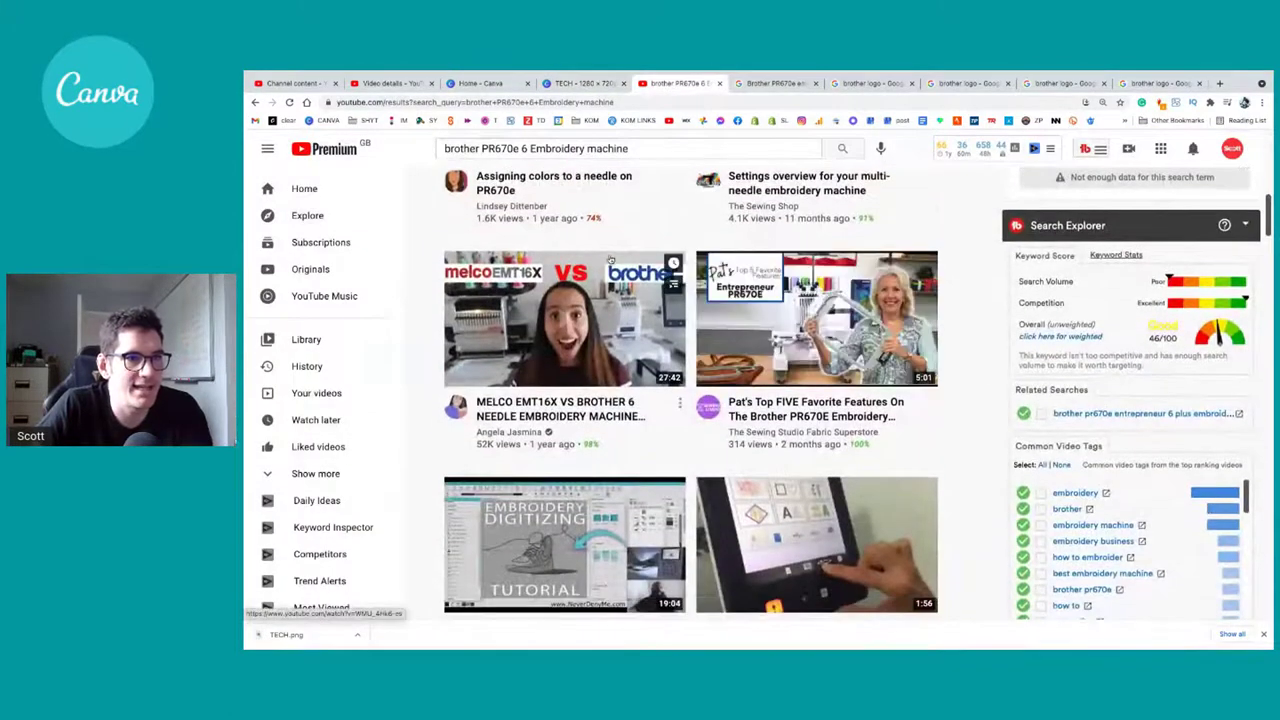
pyautogui.scroll(-10, 636, 288)
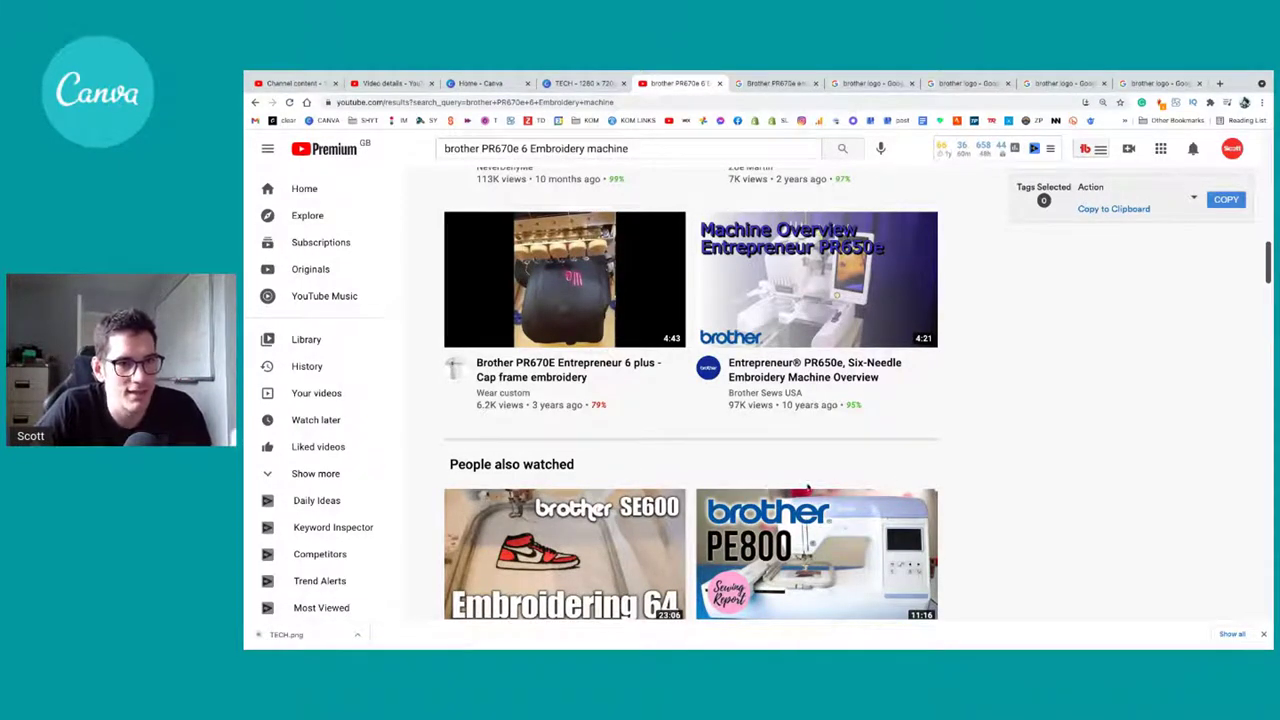
pyautogui.scroll(-2, 865, 488)
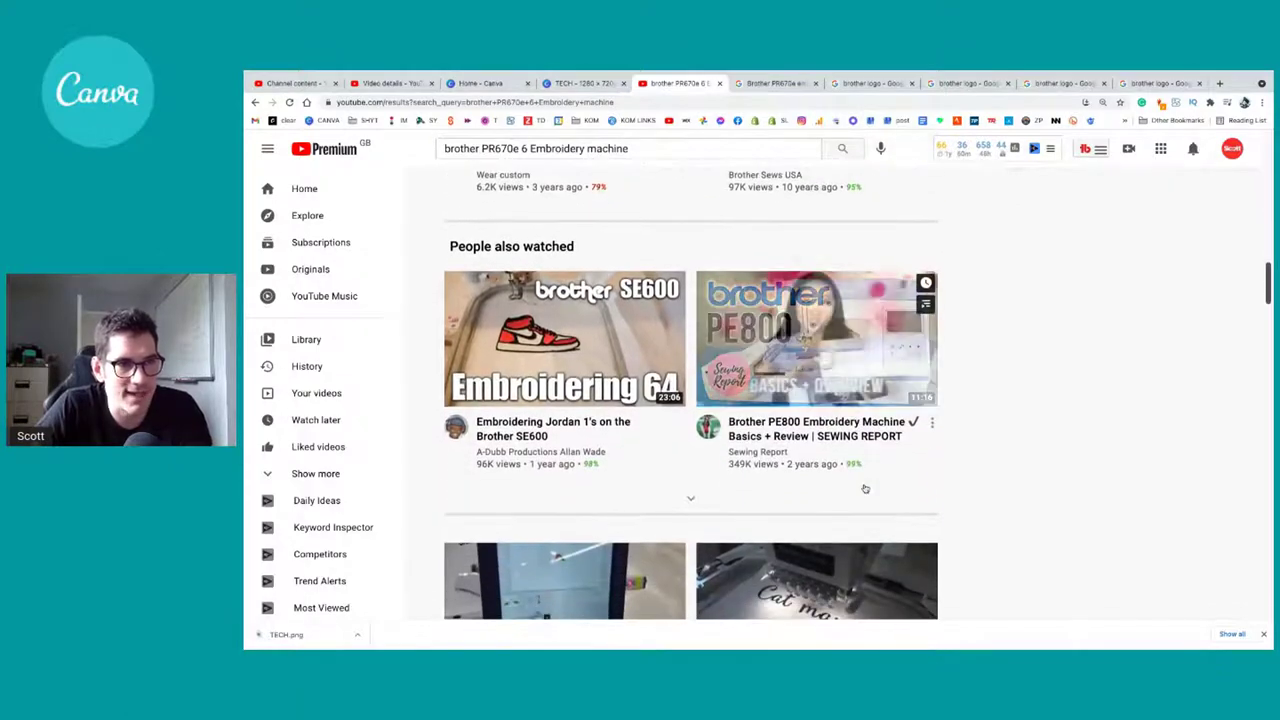
pyautogui.scroll(-4, 991, 497)
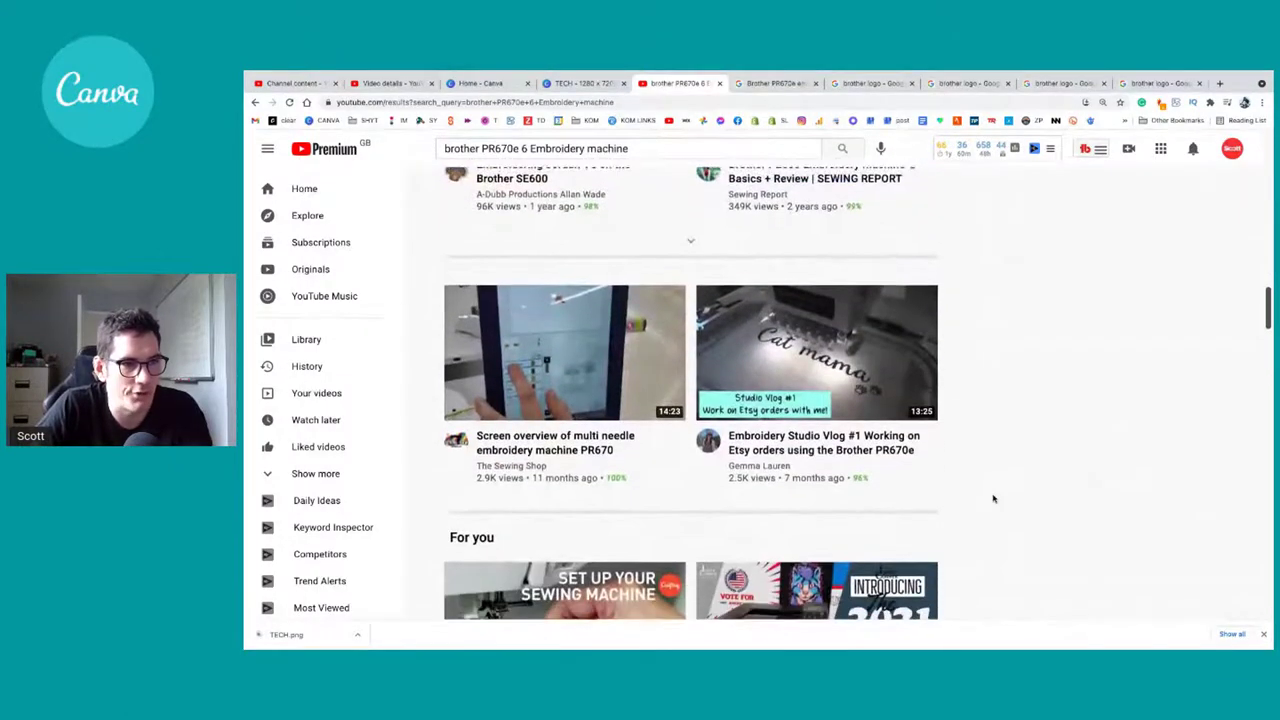
pyautogui.scroll(-2, 993, 498)
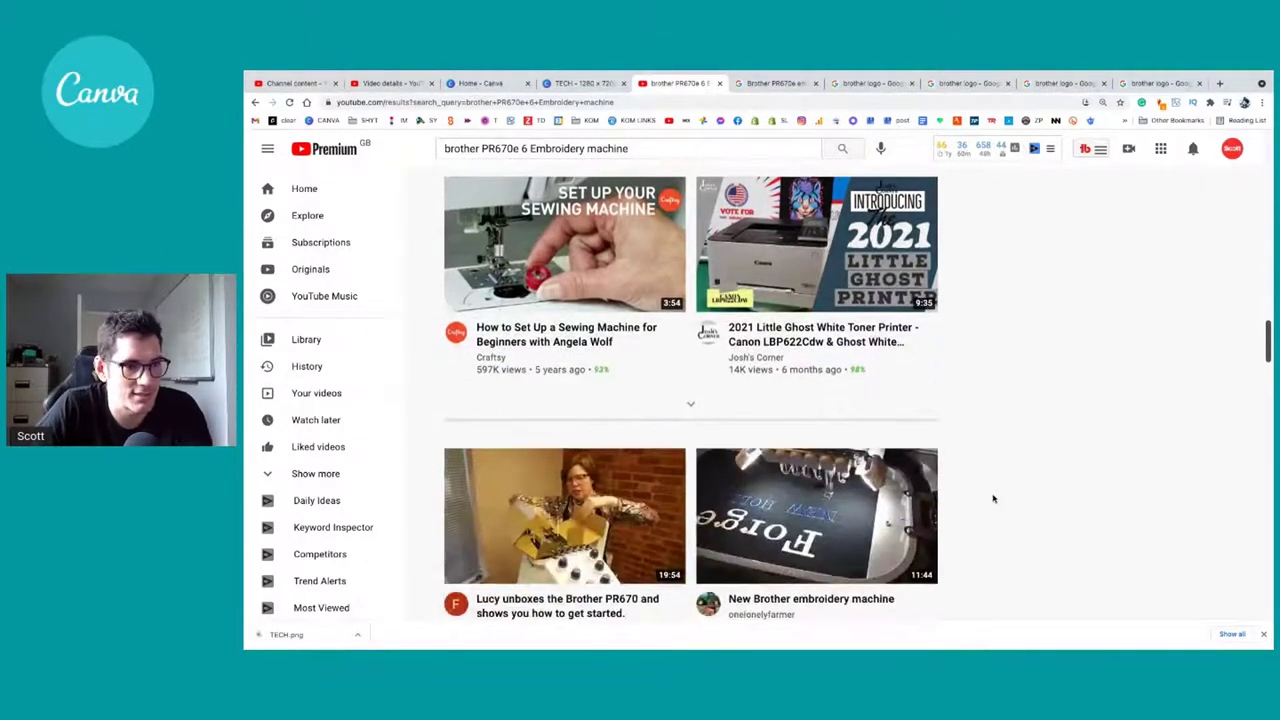
pyautogui.scroll(-8, 993, 498)
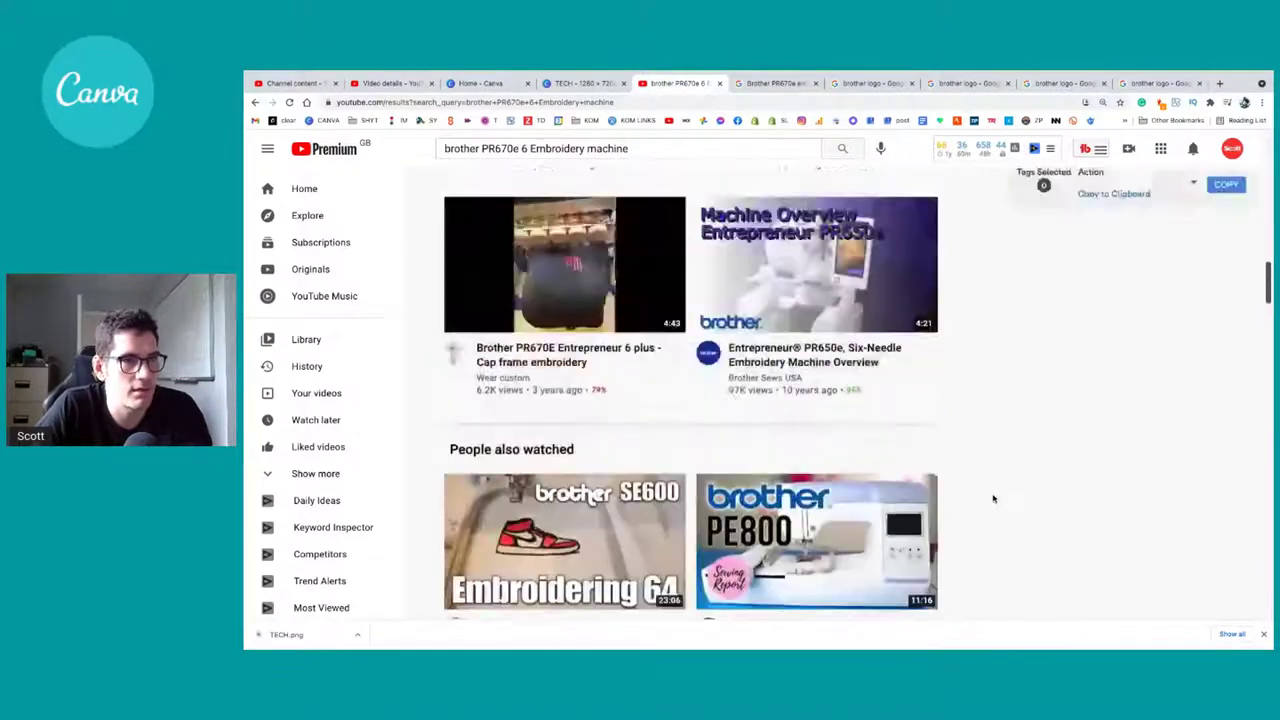
pyautogui.scroll(3, 993, 498)
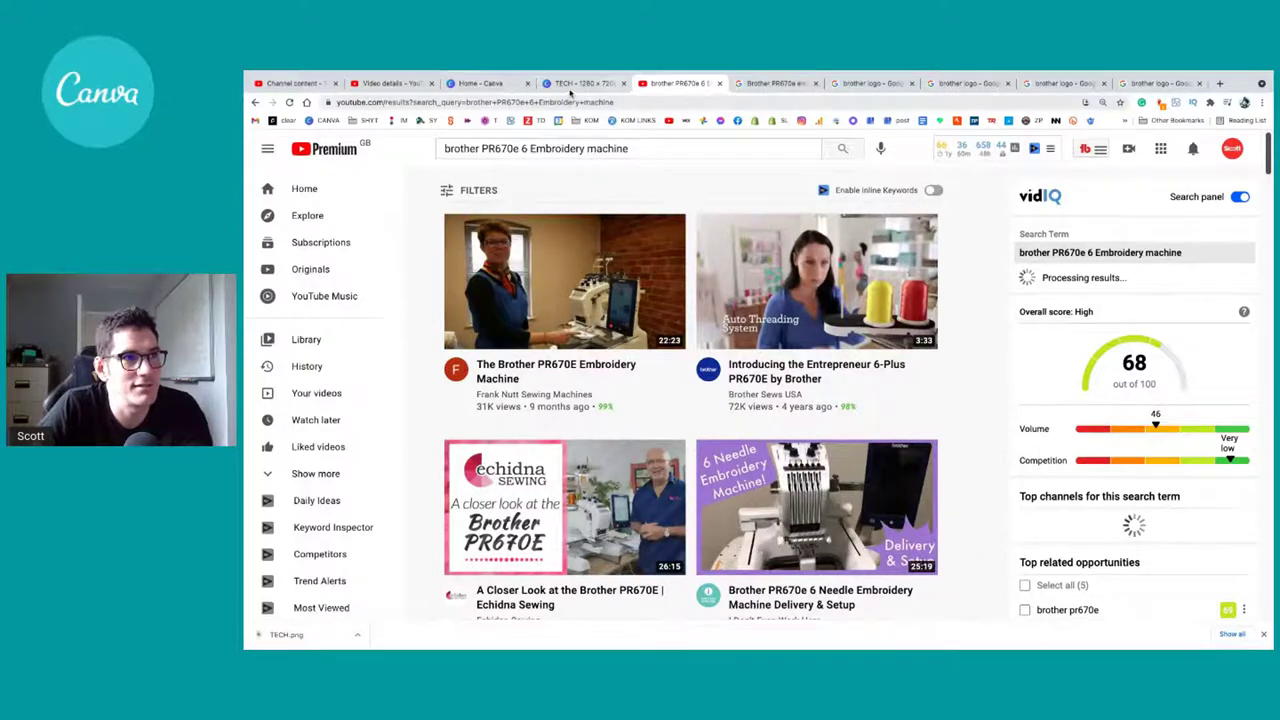
# Step: Return to the Canva design, copy the white TECH heading from page 3 onto page 2 and shrink it to font size 148
pyautogui.click(570, 84)
pyautogui.click(661, 455)
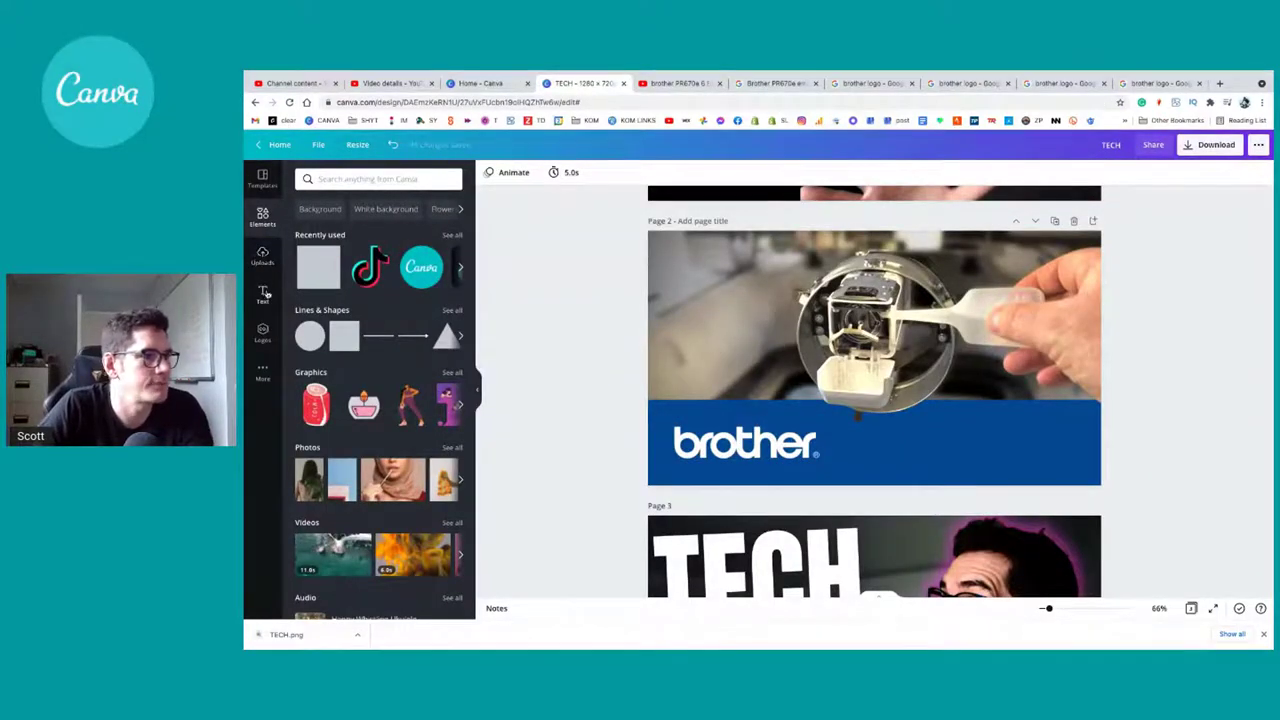
pyautogui.click(712, 548)
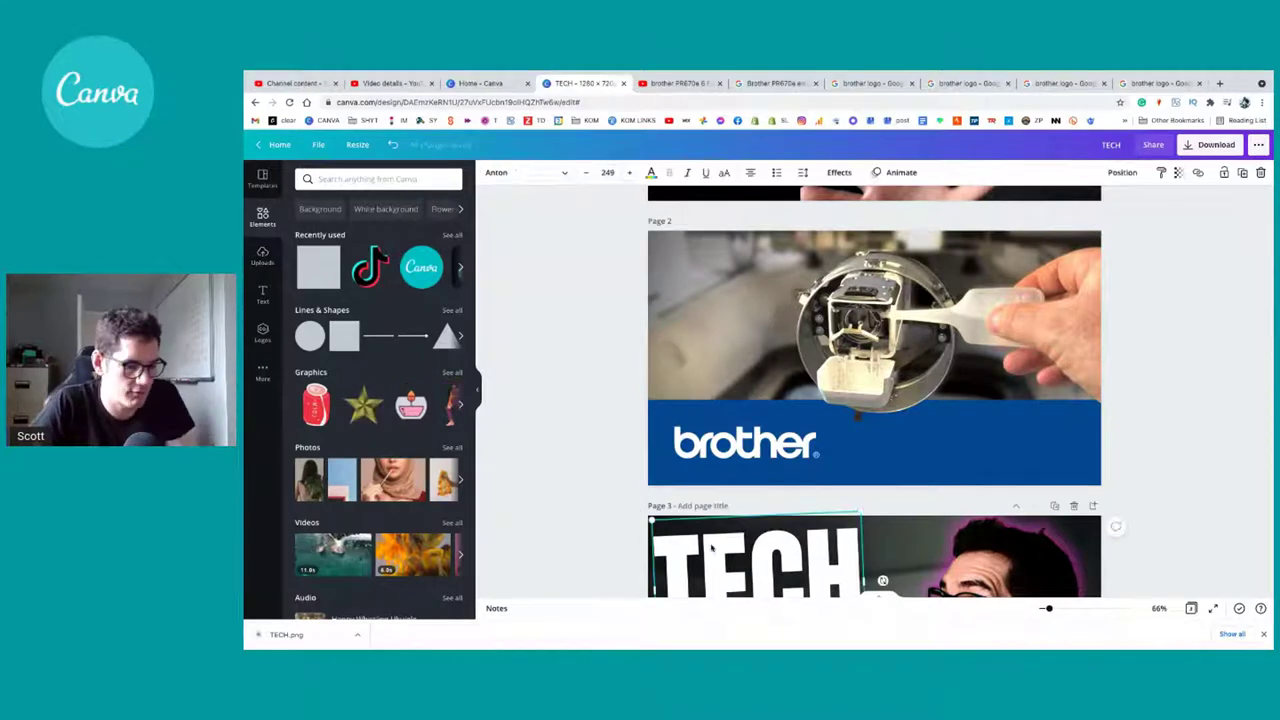
pyautogui.hotkey('ctrl', 'c')
pyautogui.click(714, 400)
pyautogui.hotkey('ctrl', 'v')
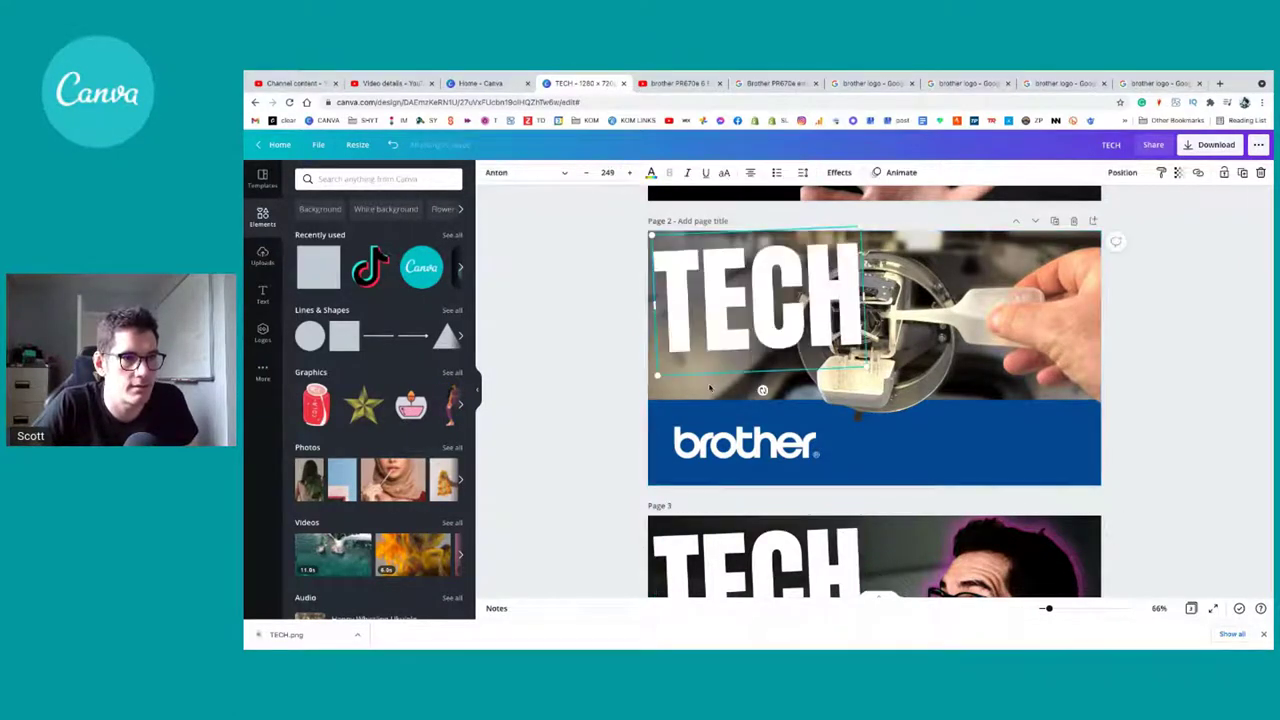
pyautogui.moveTo(864, 365); pyautogui.dragTo(780, 320)
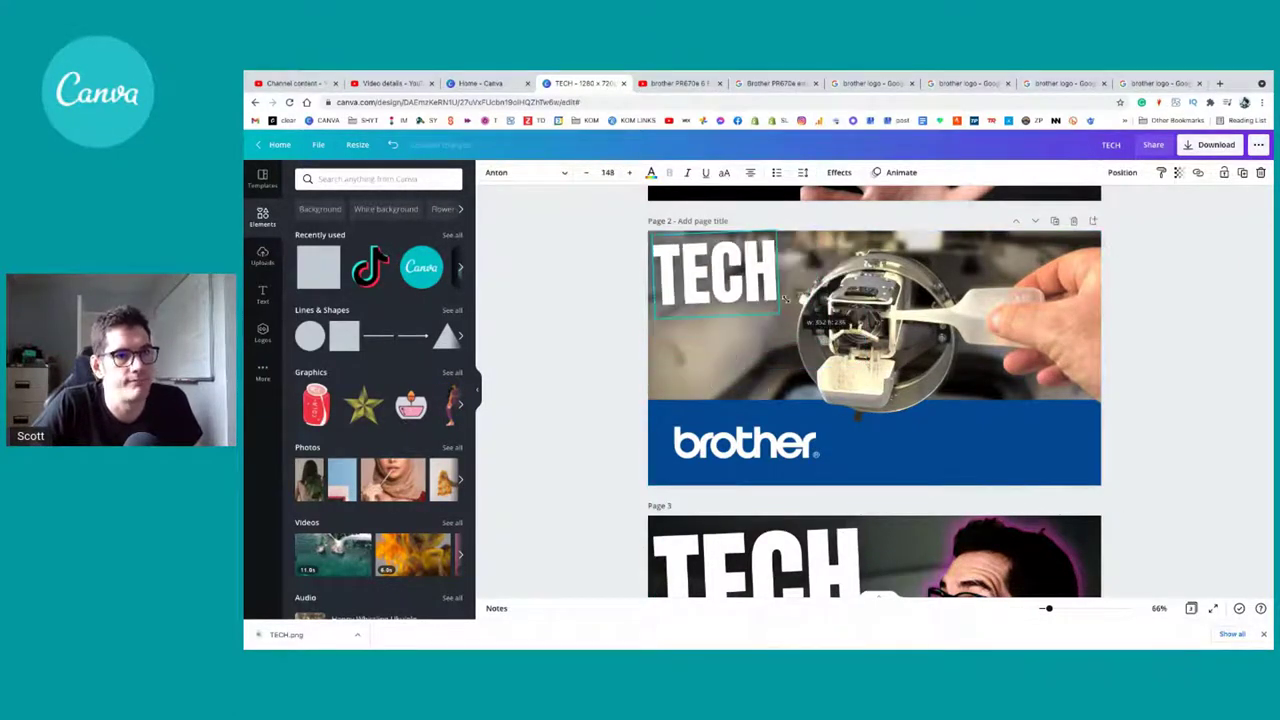
pyautogui.doubleClick(754, 268)
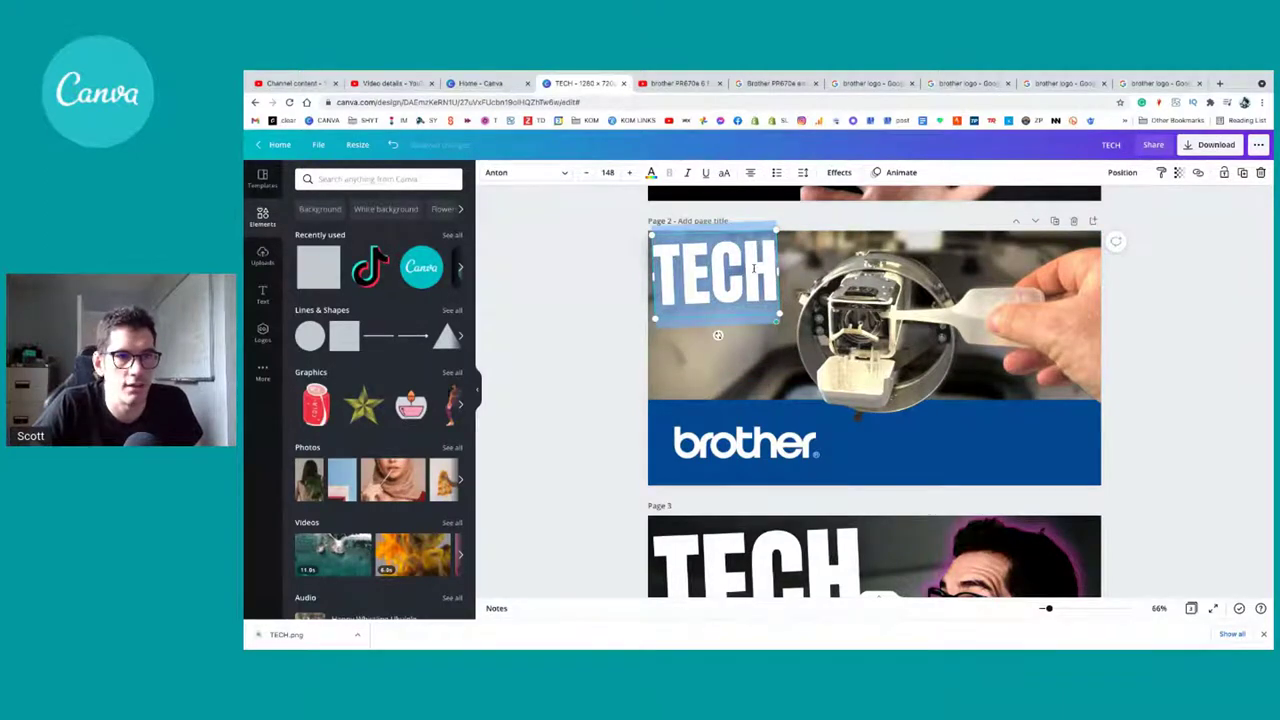
# Step: Review the YouTube search phrase and the titles and thumbnails of the PR670e results for thumbnail wording
pyautogui.click(672, 83)
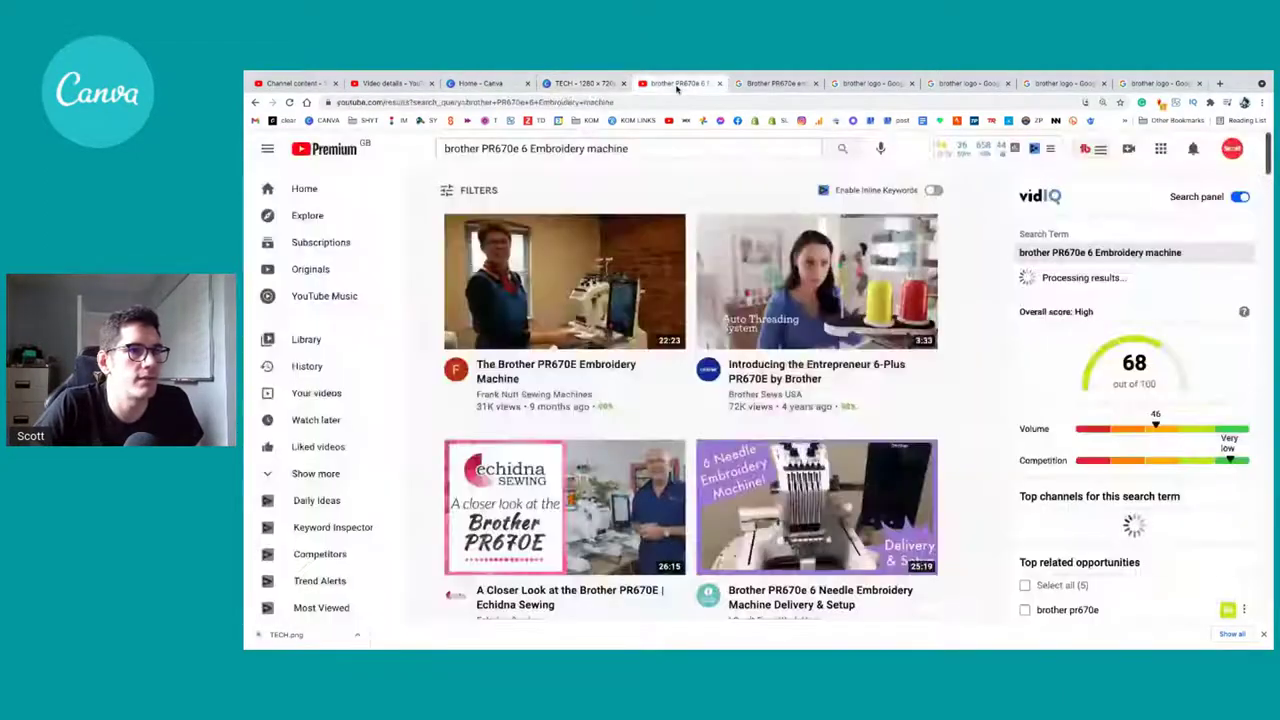
pyautogui.click(519, 148)
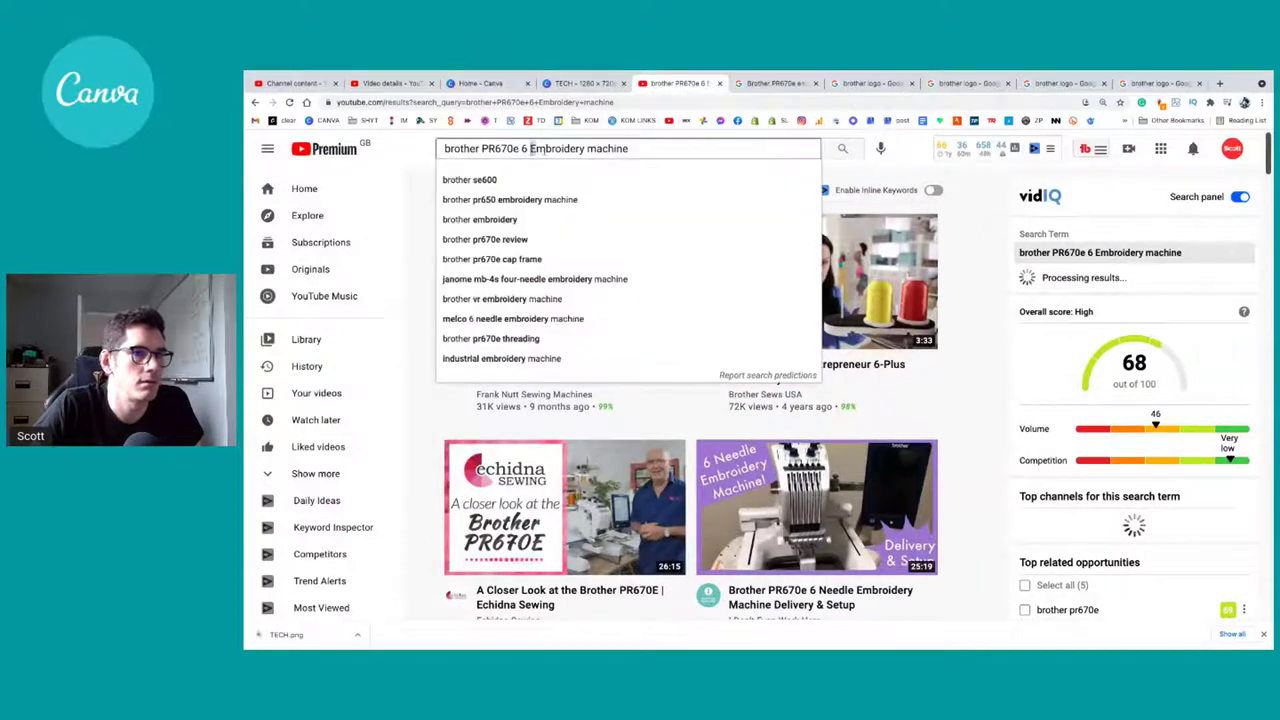
pyautogui.moveTo(530, 148); pyautogui.dragTo(628, 148)
pyautogui.click(983, 408)
pyautogui.scroll(-1, 787, 541)
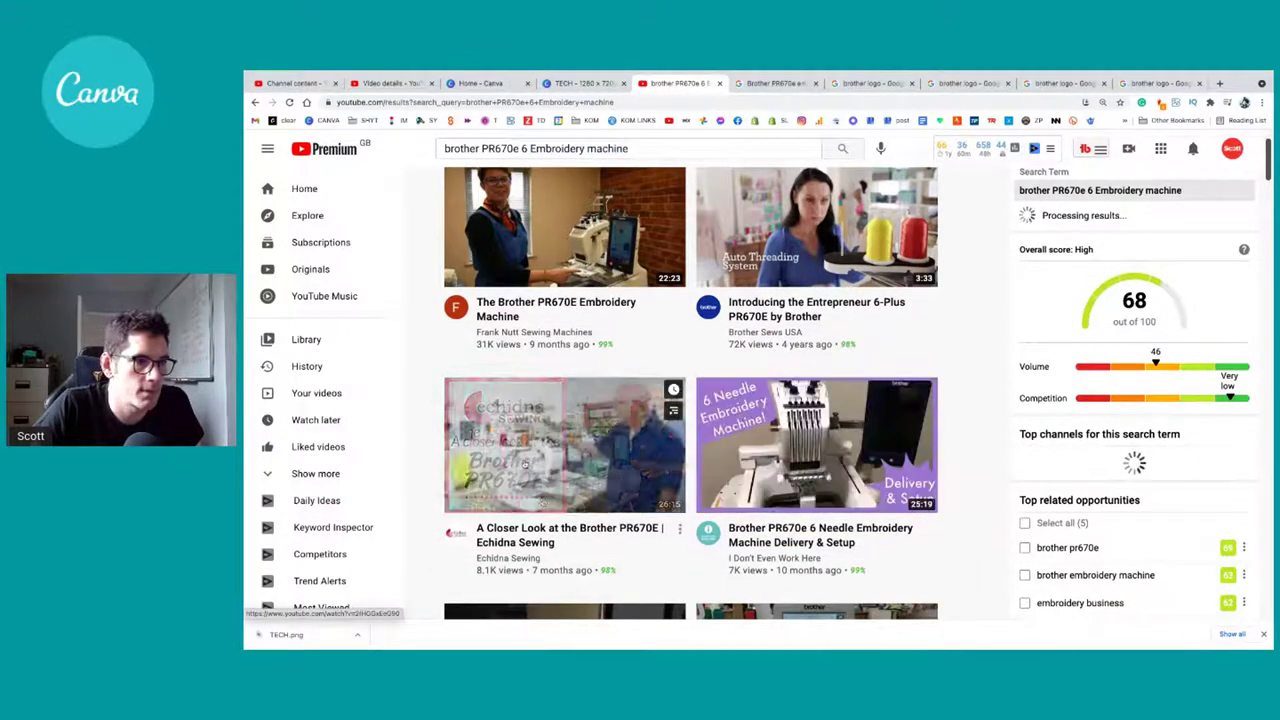
pyautogui.scroll(-4, 740, 500)
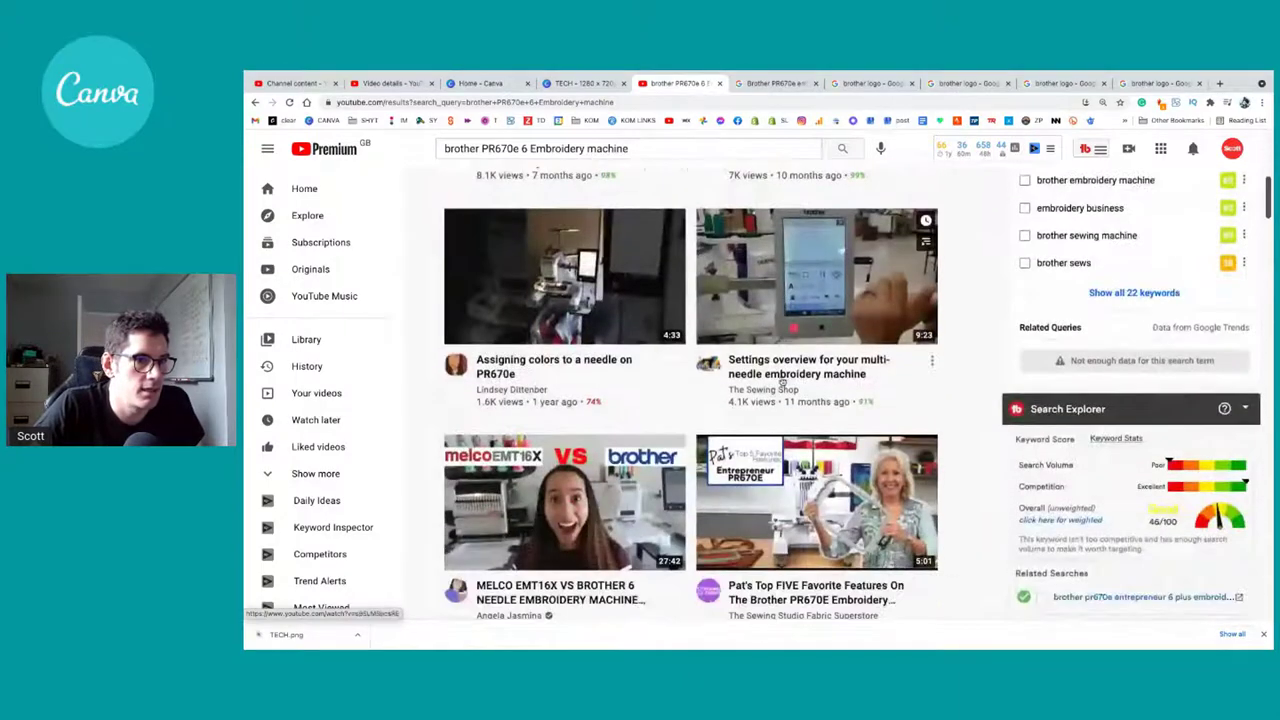
pyautogui.scroll(-1, 714, 590)
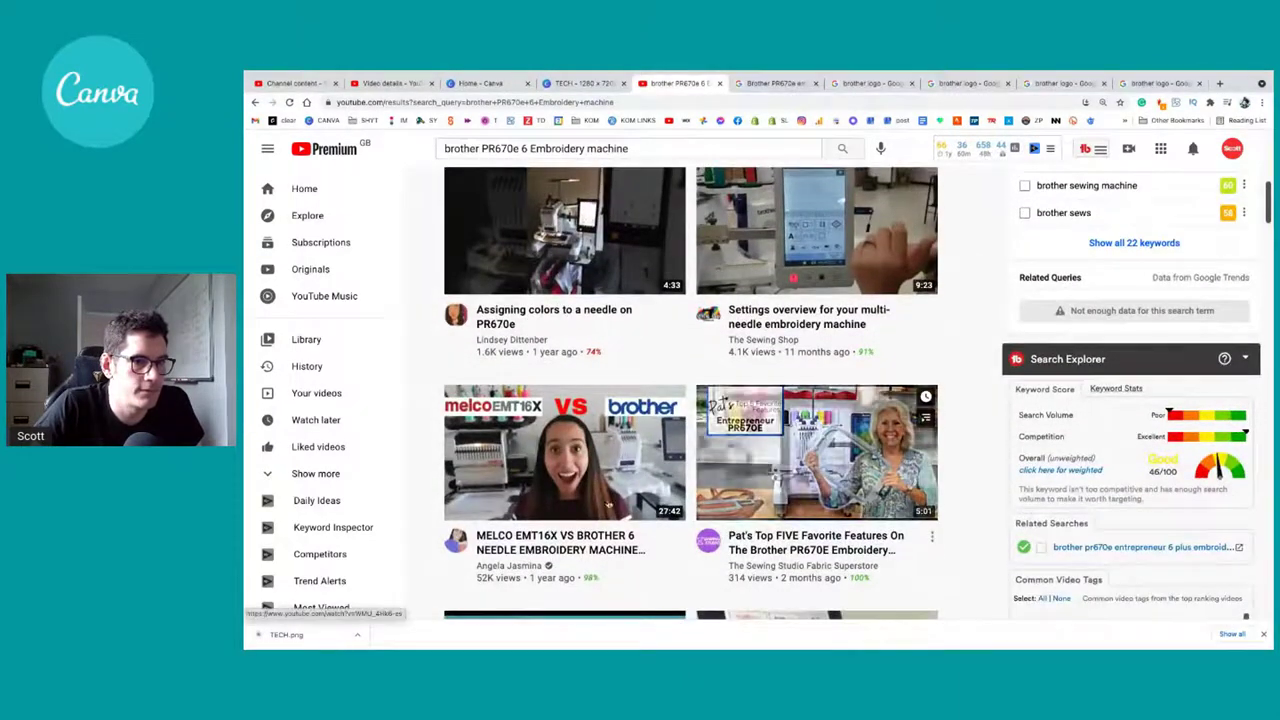
pyautogui.scroll(-1, 520, 509)
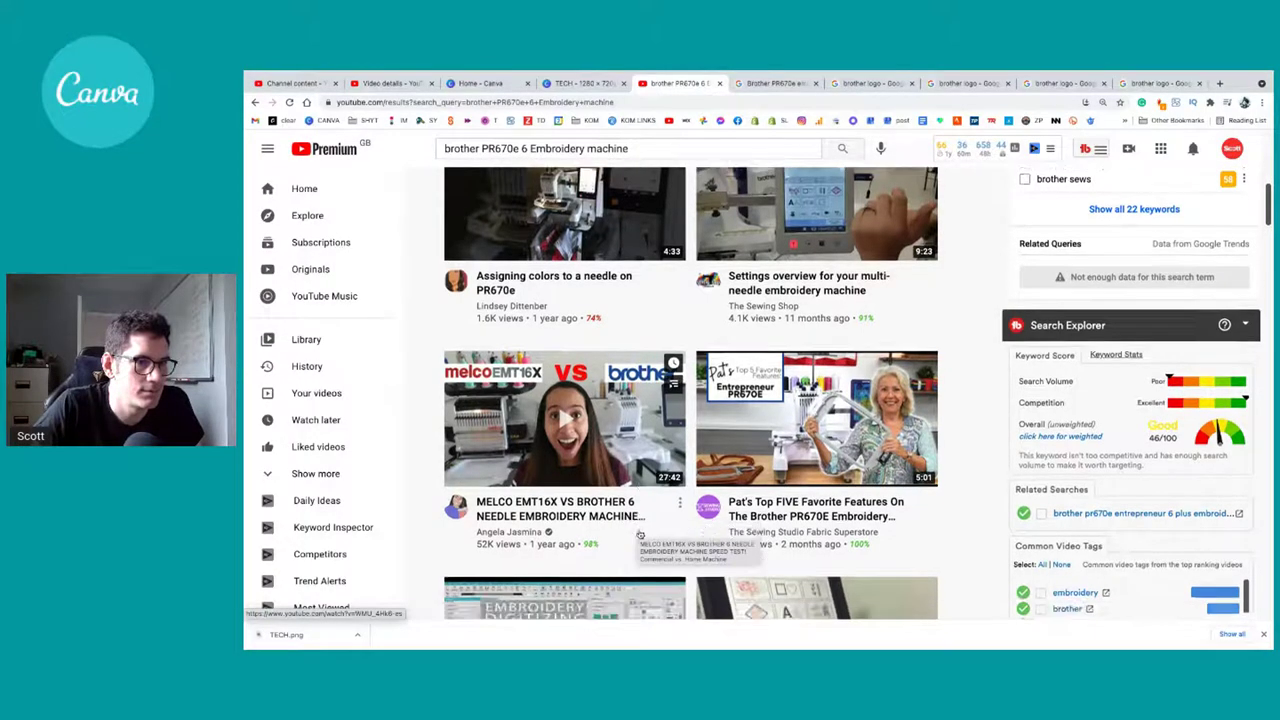
pyautogui.scroll(5, 634, 532)
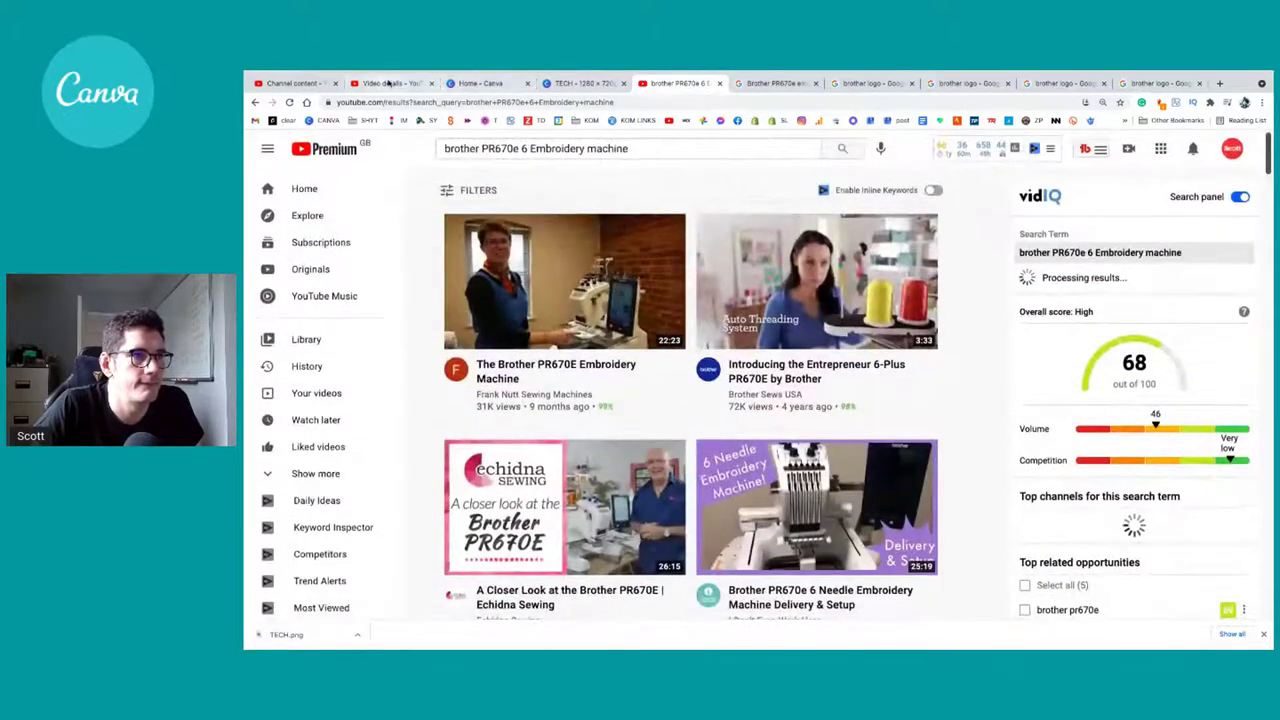
# Step: Switch to the YouTube Studio video details and copy "PR670e embroidery Machine" from the video title
pyautogui.click(388, 83)
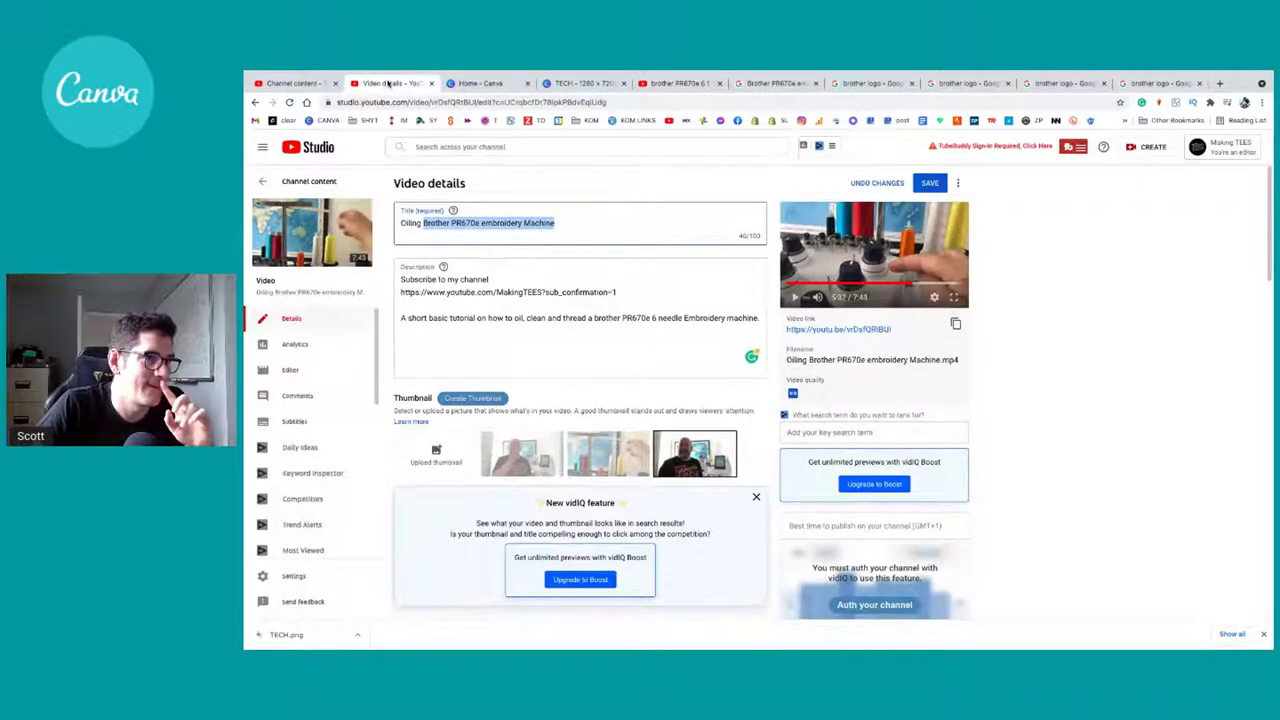
pyautogui.click(494, 245)
pyautogui.moveTo(560, 226); pyautogui.dragTo(425, 224)
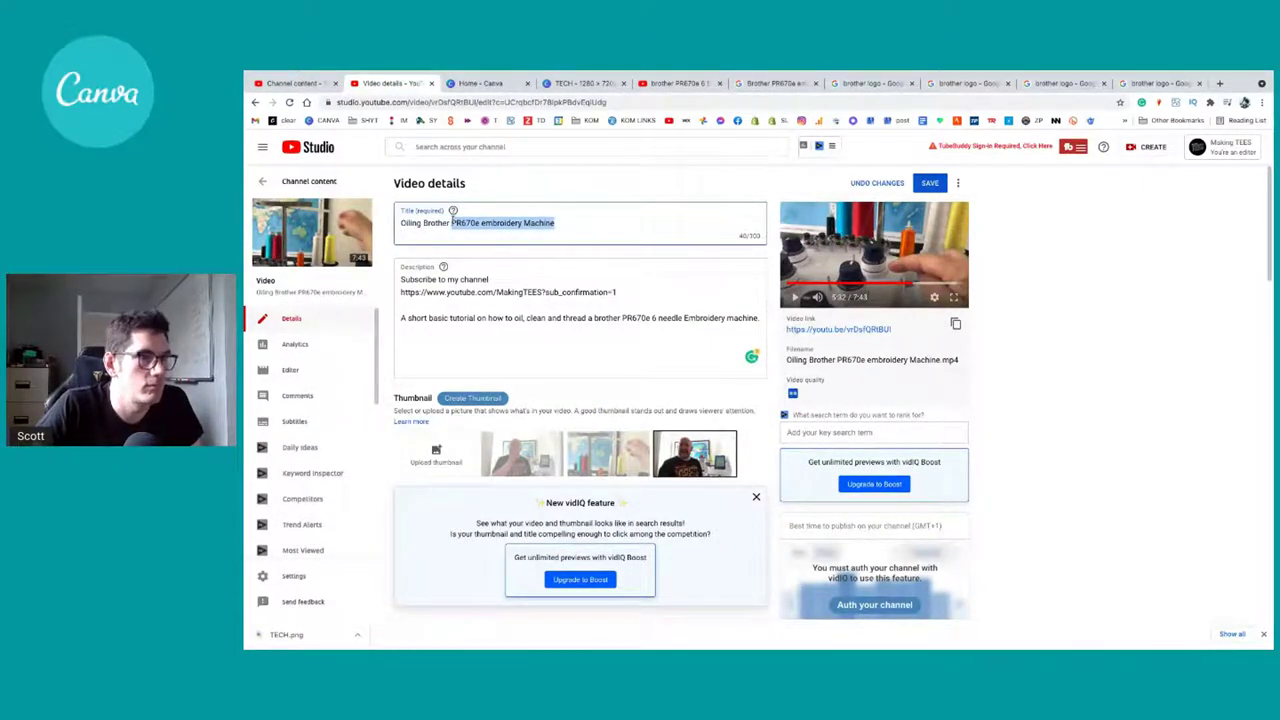
# Step: Back in Canva, move the page 2 TECH heading slightly inward and place a duplicate of it on the blue band beside the logo
pyautogui.click(578, 83)
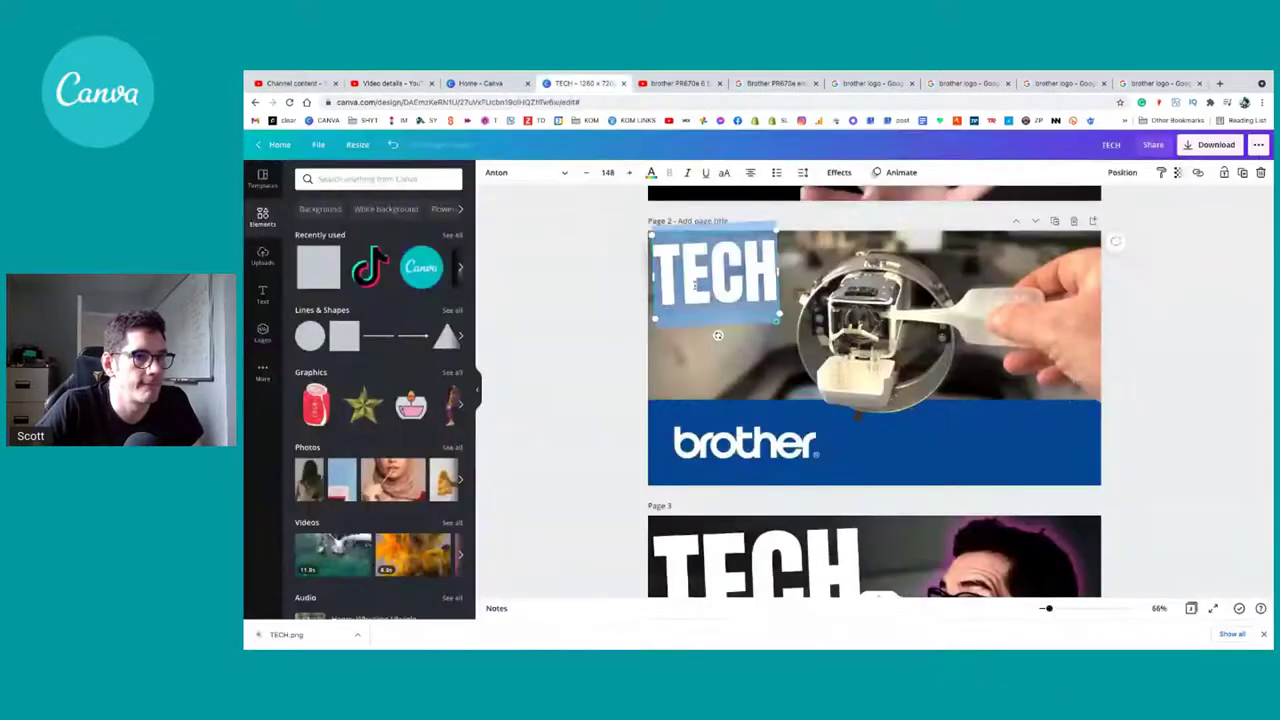
pyautogui.click(574, 417)
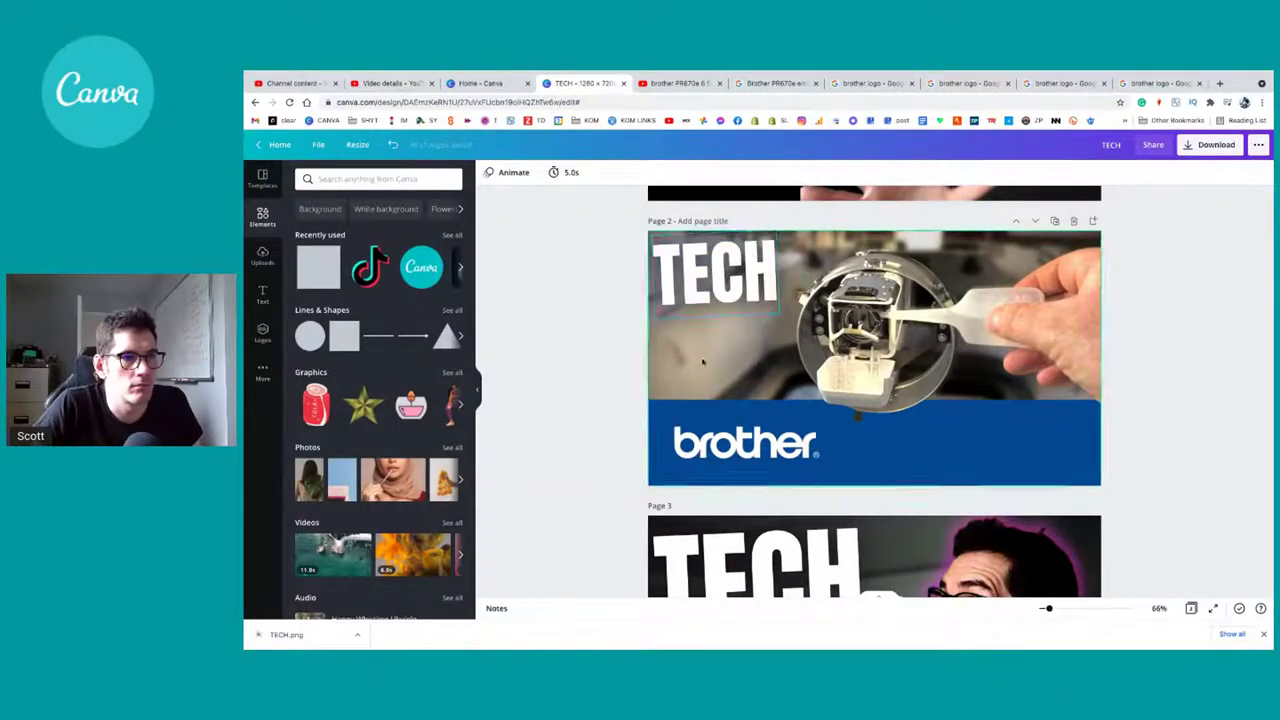
pyautogui.click(743, 272)
pyautogui.moveTo(743, 272); pyautogui.dragTo(857, 392)
pyautogui.hotkey('ctrl', 'z')
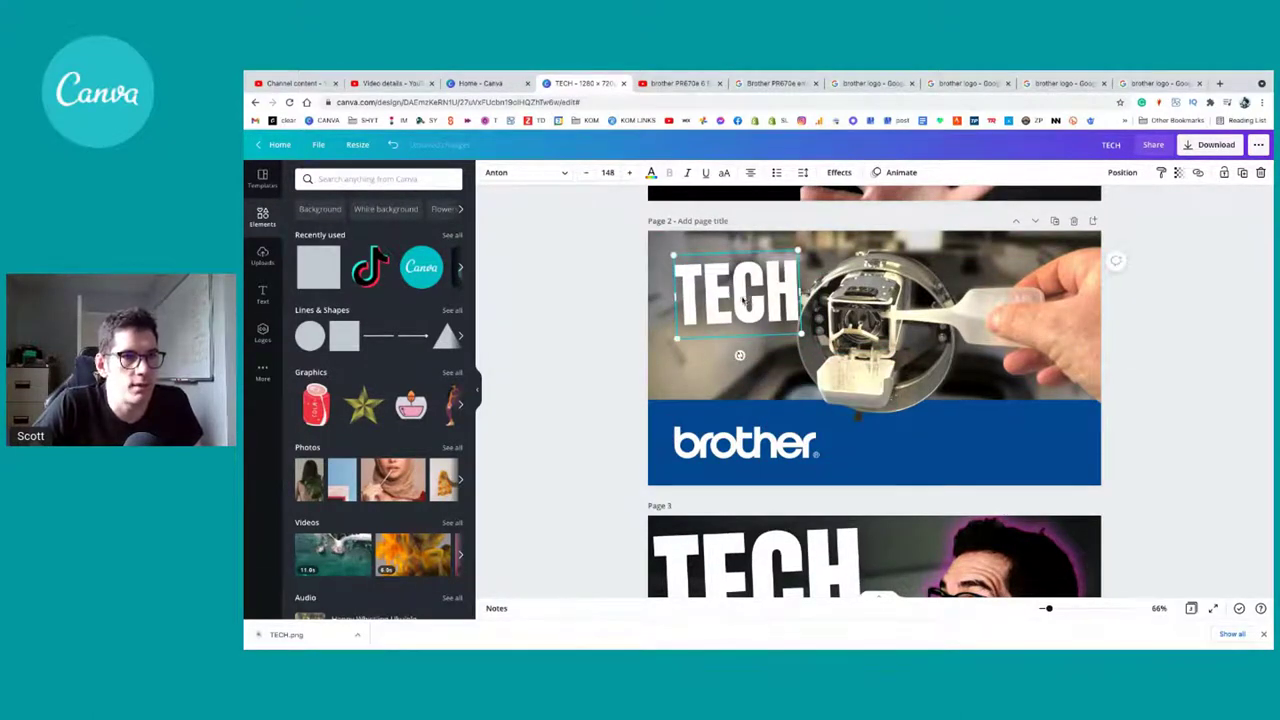
pyautogui.moveTo(740, 355); pyautogui.dragTo(968, 425)
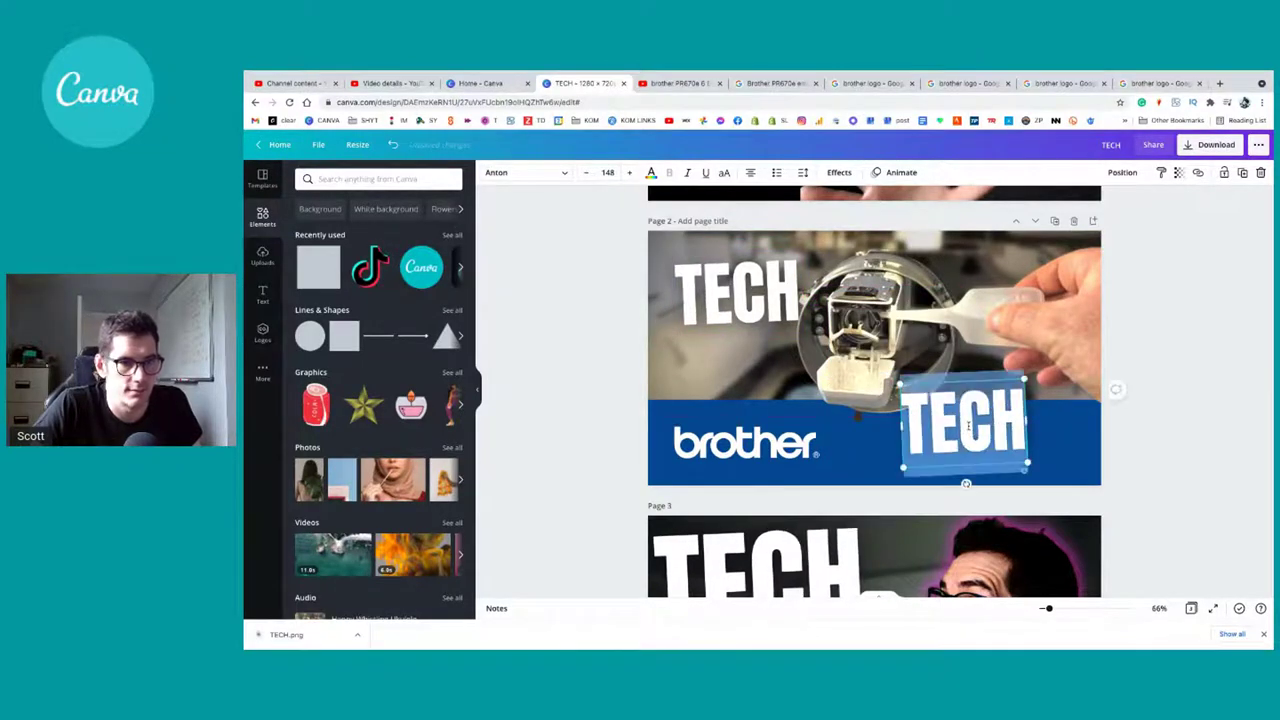
# Step: Replace the duplicate heading's text with "PR670e embroidery Machine", formatted at font size 50 with line spacing 1.03
pyautogui.hotkey('ctrl', 'v')
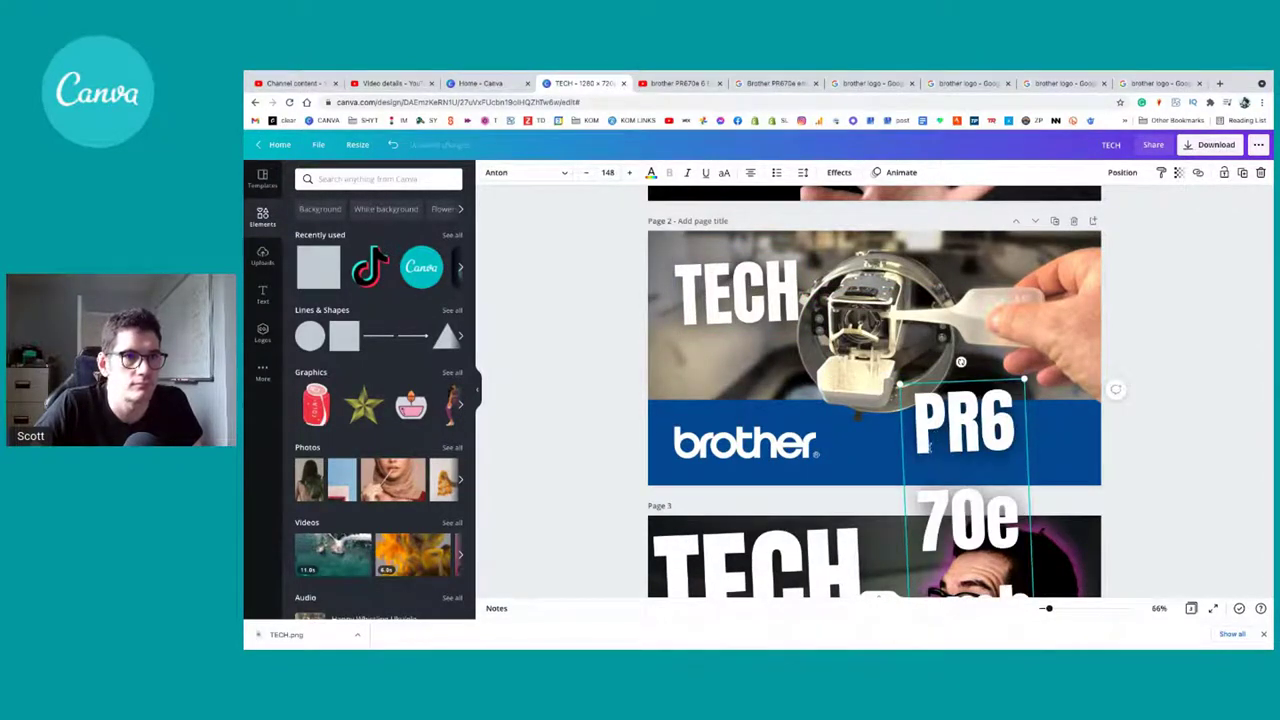
pyautogui.click(607, 172)
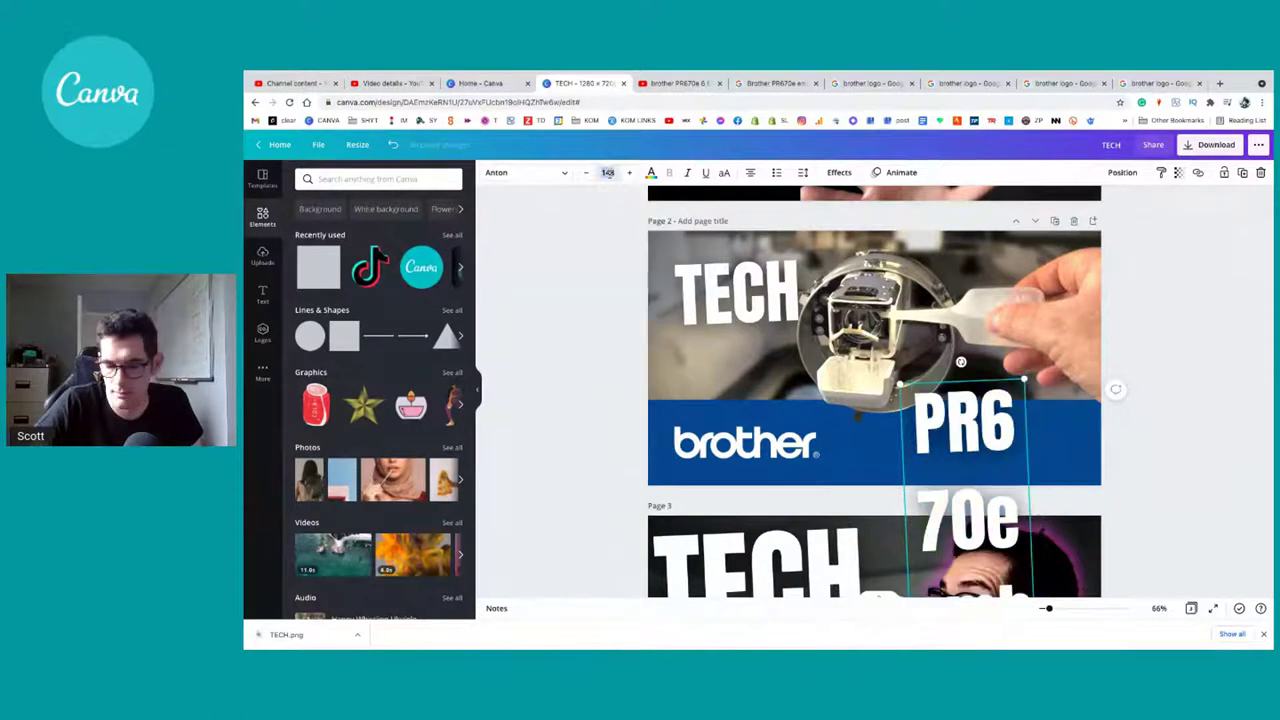
pyautogui.write('50')
pyautogui.press('Return')
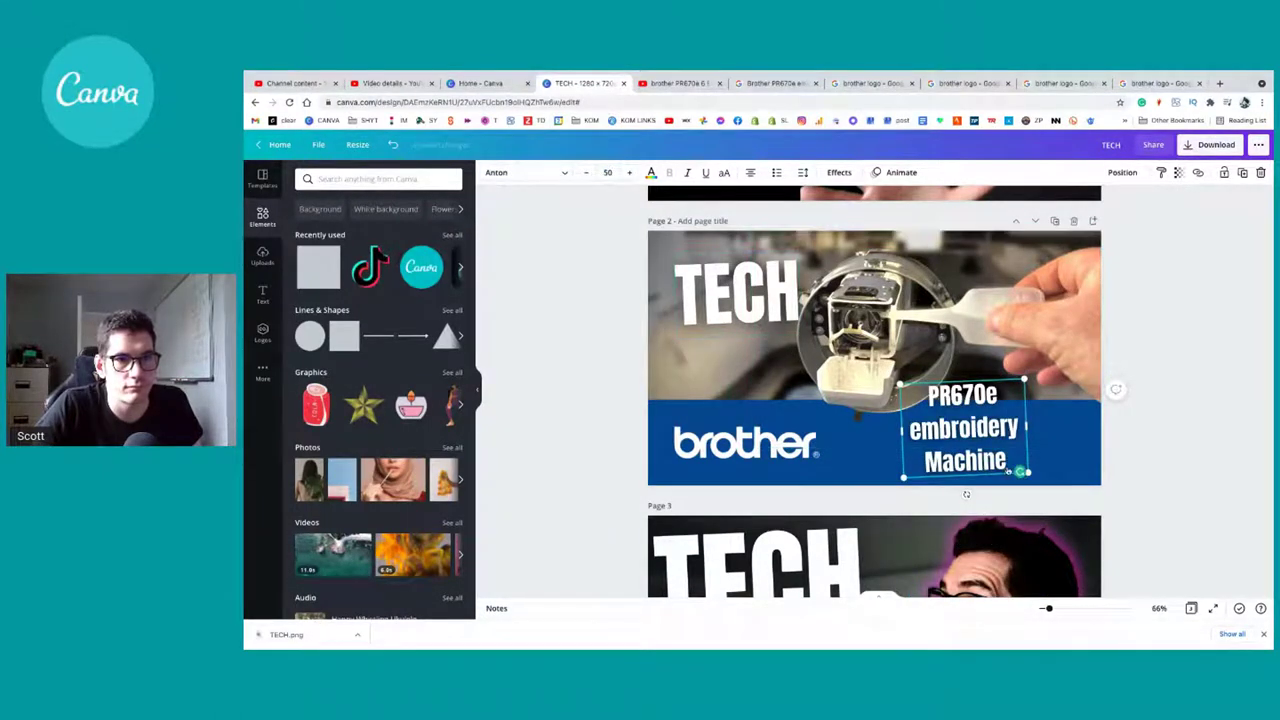
pyautogui.click(803, 173)
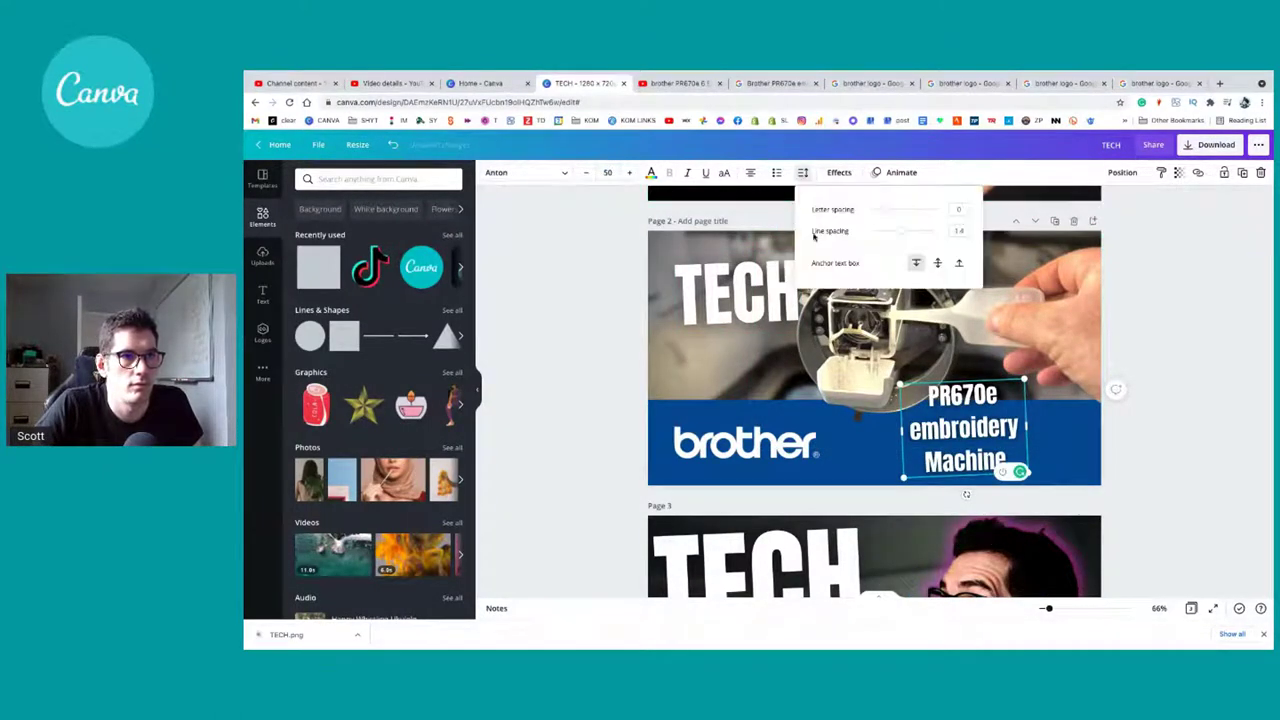
pyautogui.moveTo(898, 232); pyautogui.dragTo(888, 231)
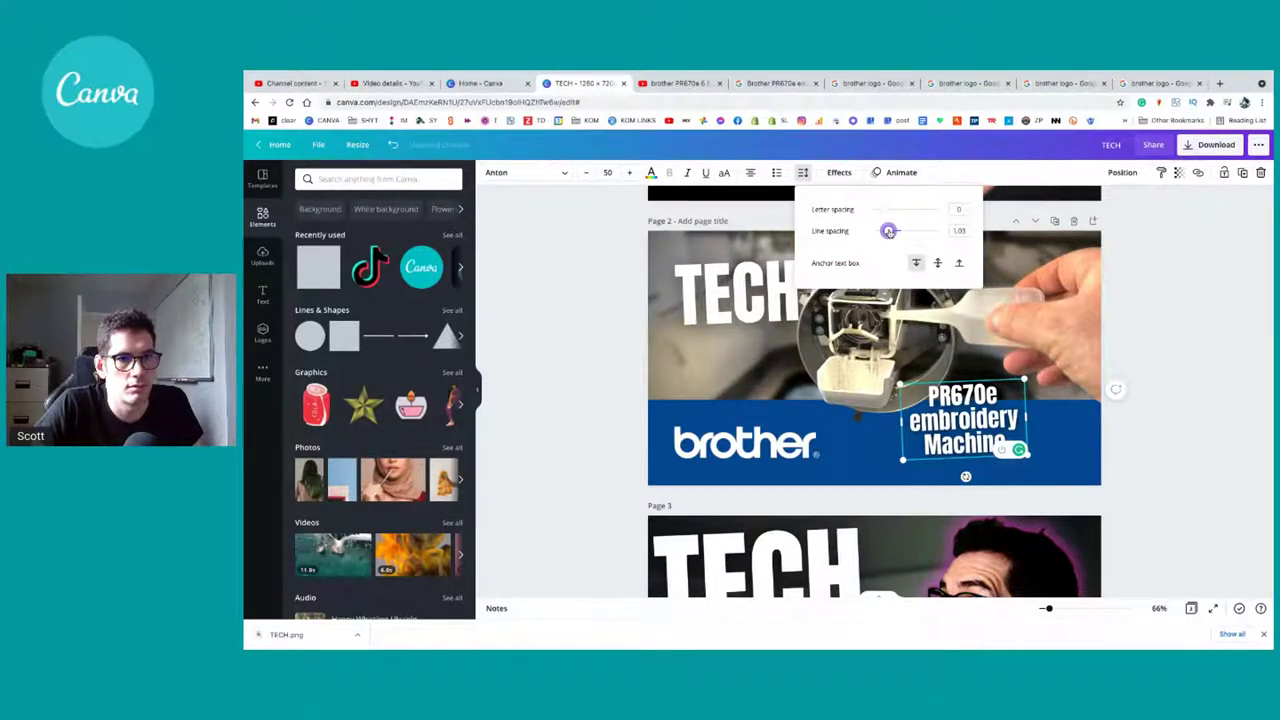
# Step: Change the page 2 model text "PR670e embroidery Machine" to uppercase and move it beneath the TECH heading
pyautogui.click(921, 400)
pyautogui.doubleClick(921, 400)
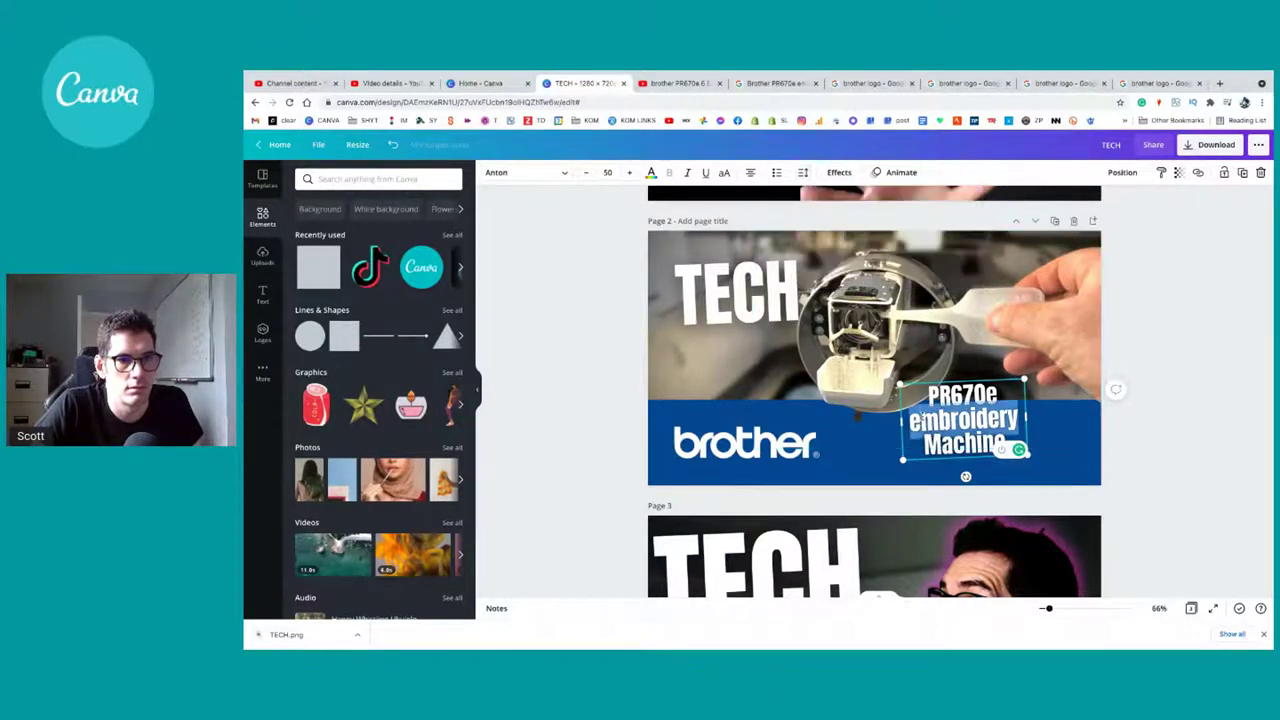
pyautogui.click(722, 173)
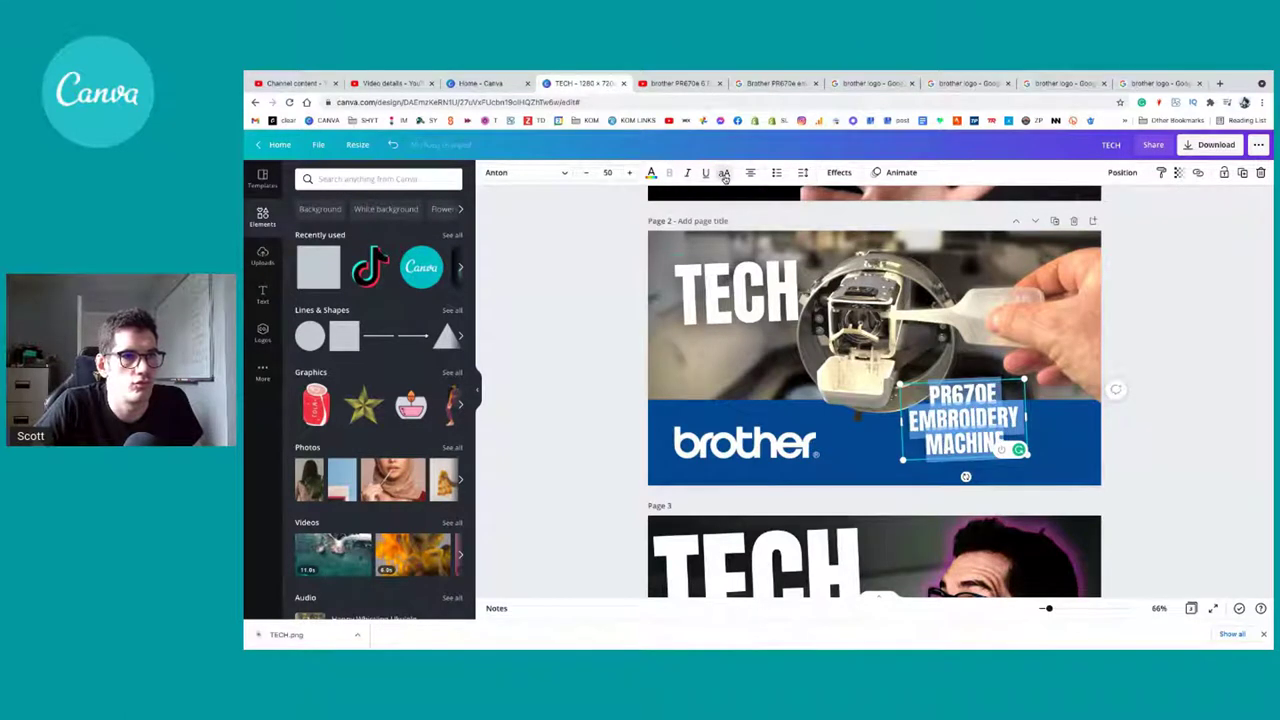
pyautogui.moveTo(965, 420); pyautogui.dragTo(738, 355)
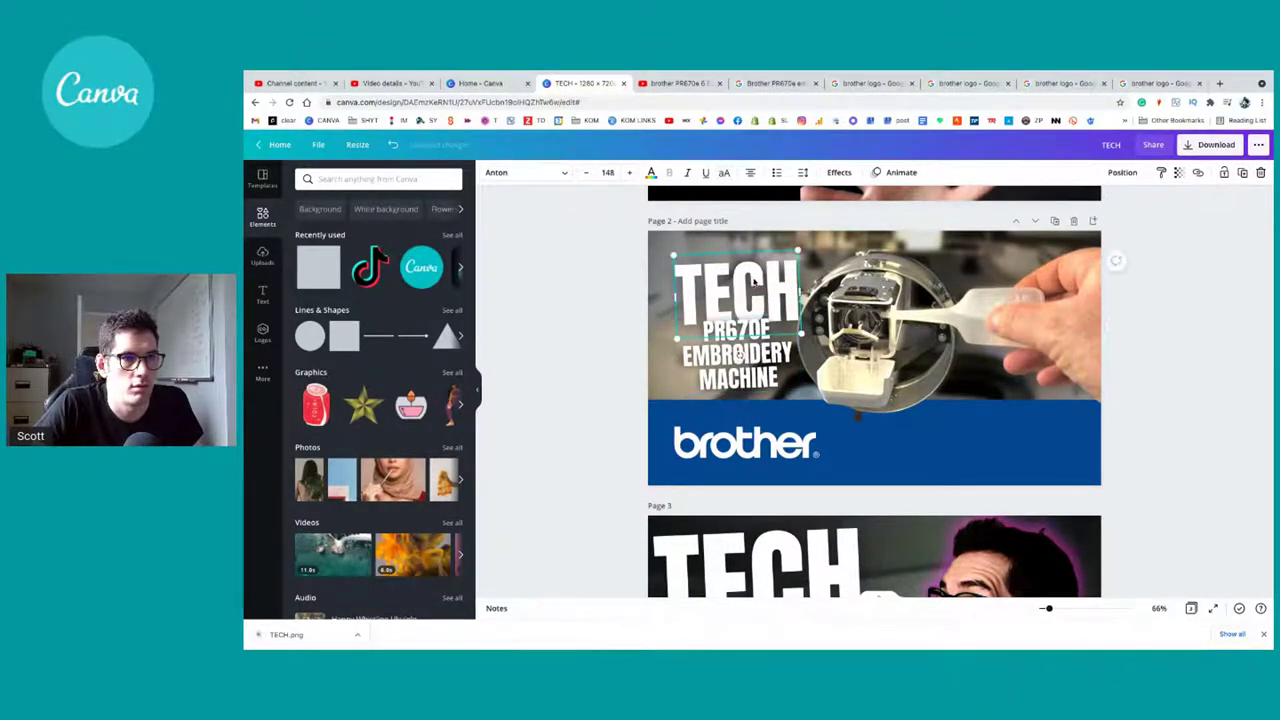
# Step: Move the TECH heading to the lower right of page 2 and enlarge the model text to about size 69 in the upper-left corner
pyautogui.moveTo(757, 287); pyautogui.dragTo(1044, 389)
pyautogui.moveTo(777, 326); pyautogui.dragTo(865, 299)
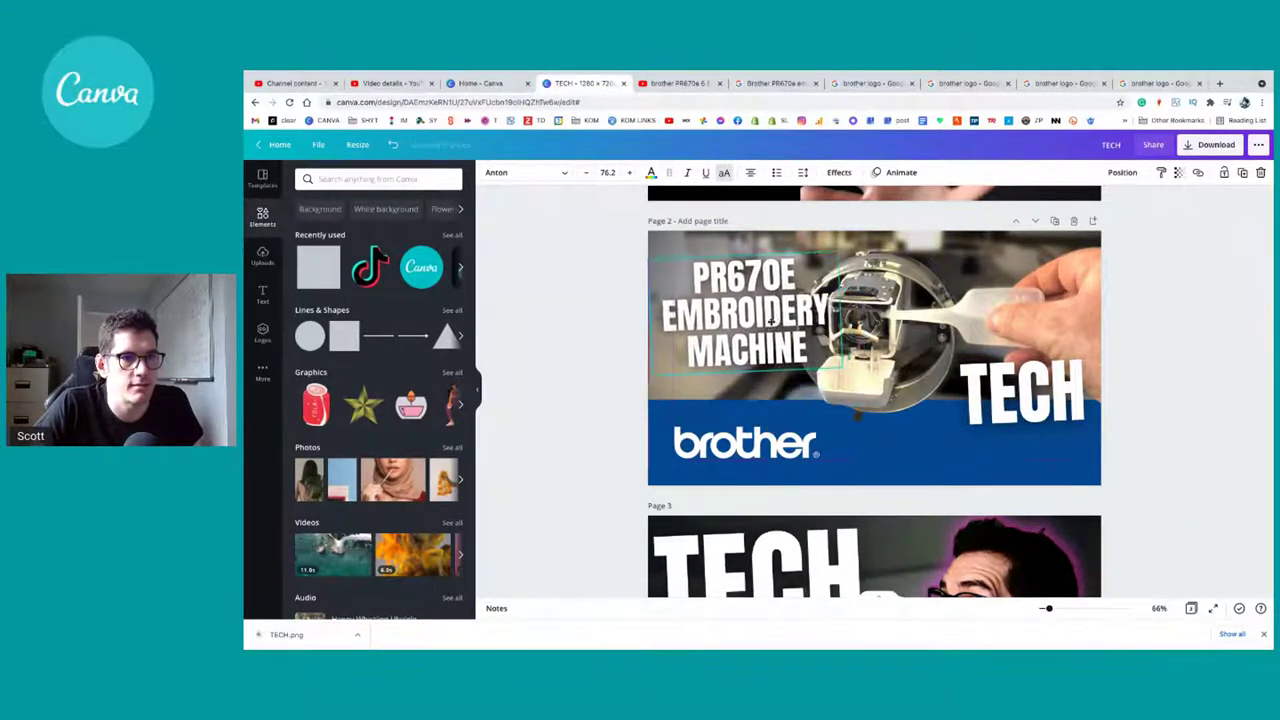
pyautogui.moveTo(790, 345); pyautogui.dragTo(759, 311)
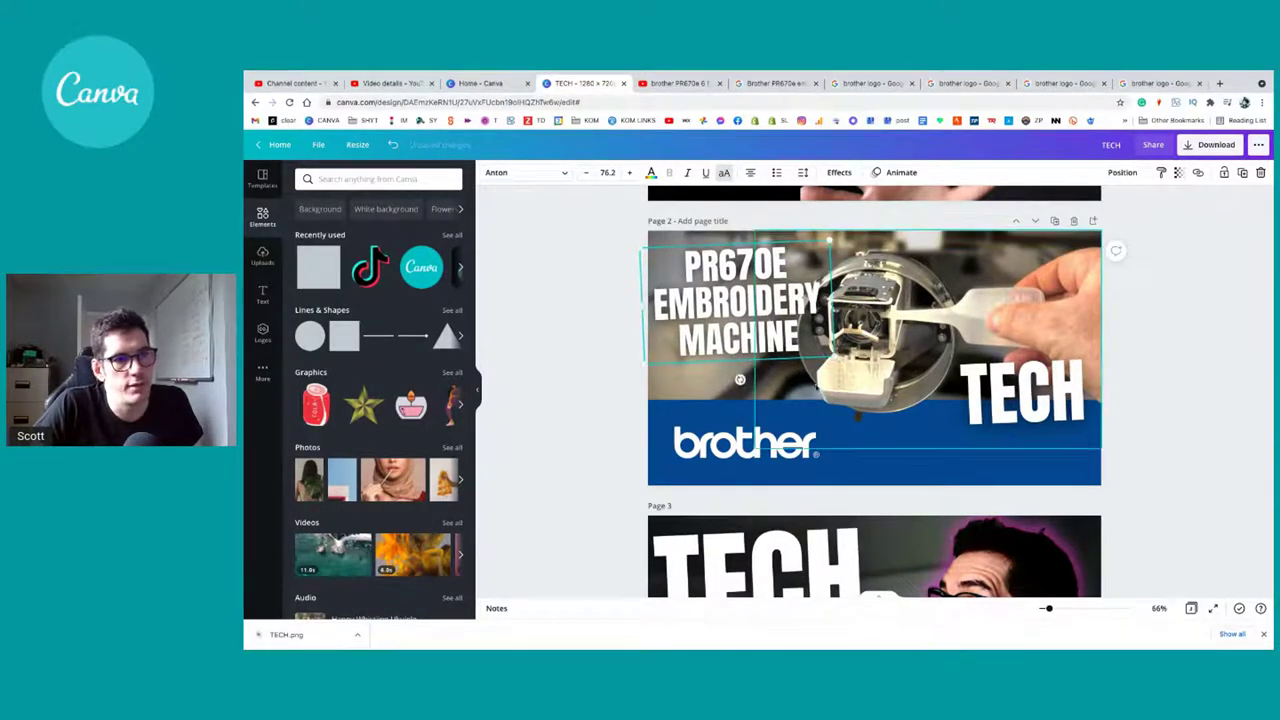
pyautogui.moveTo(832, 360); pyautogui.dragTo(817, 346)
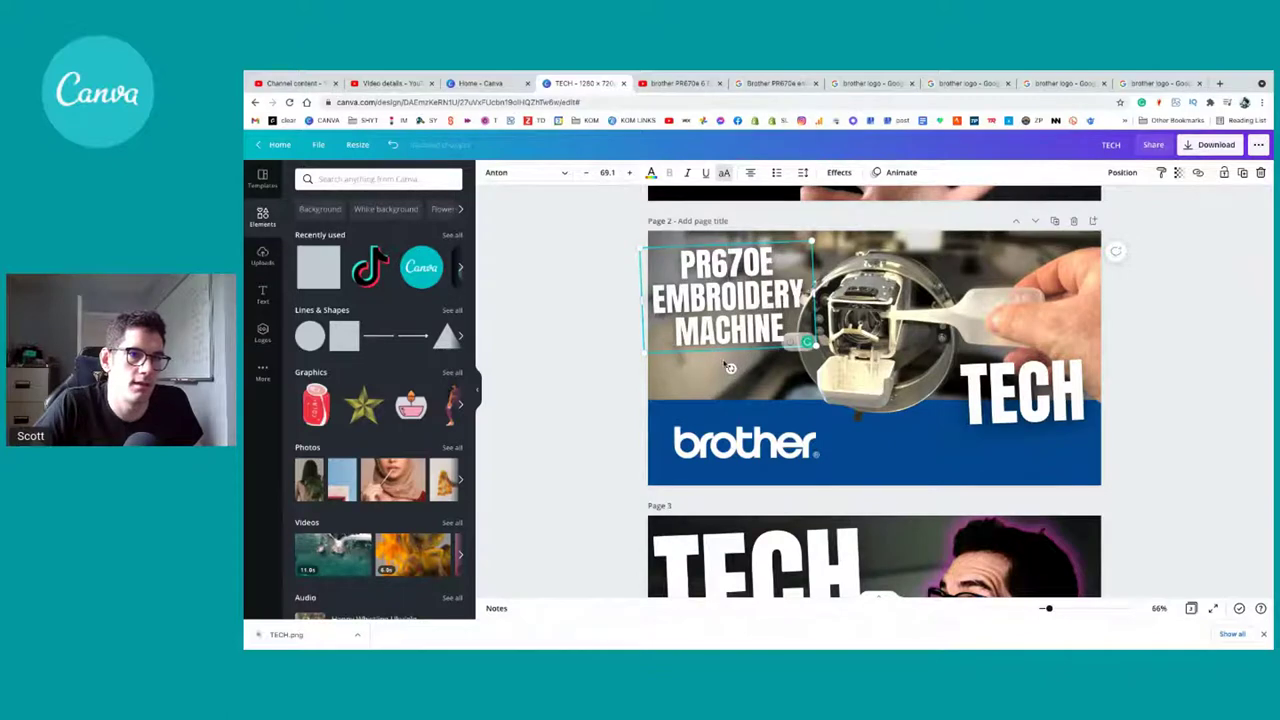
# Step: Tilt the model text more steeply upward and fit it beside the machine cutout at about font size 64
pyautogui.moveTo(731, 368); pyautogui.dragTo(738, 367)
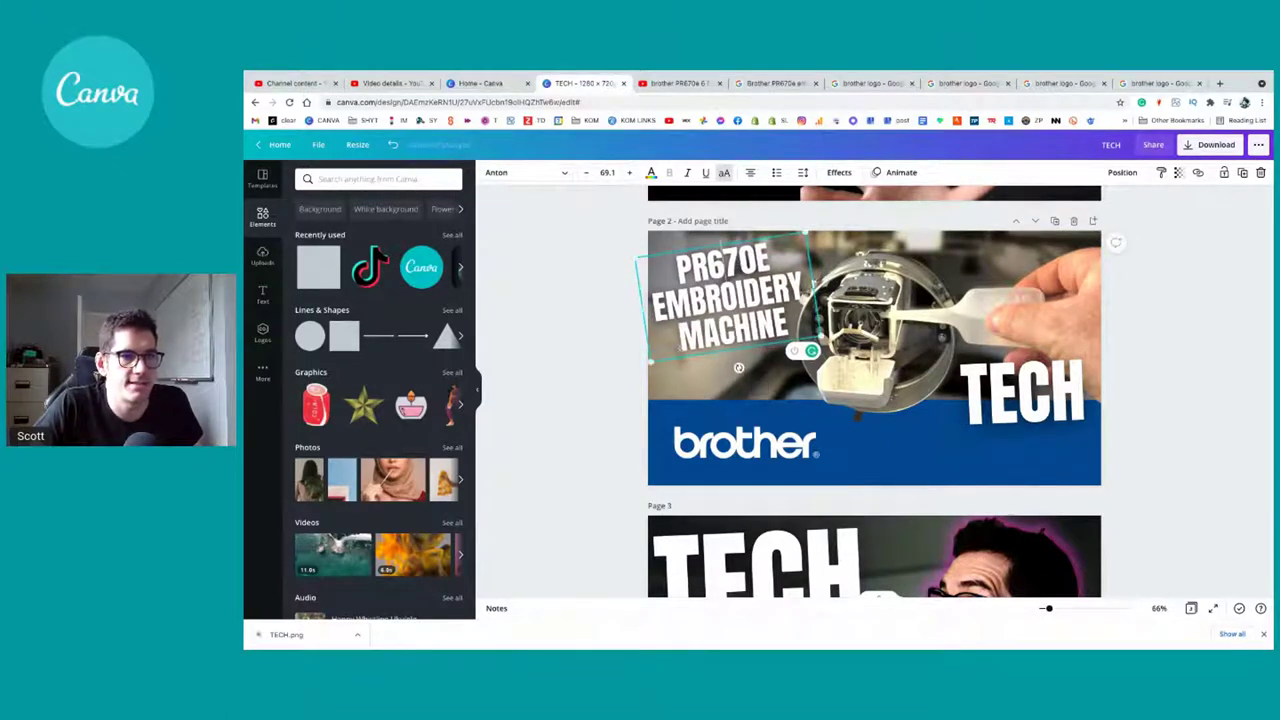
pyautogui.moveTo(652, 366); pyautogui.dragTo(662, 352)
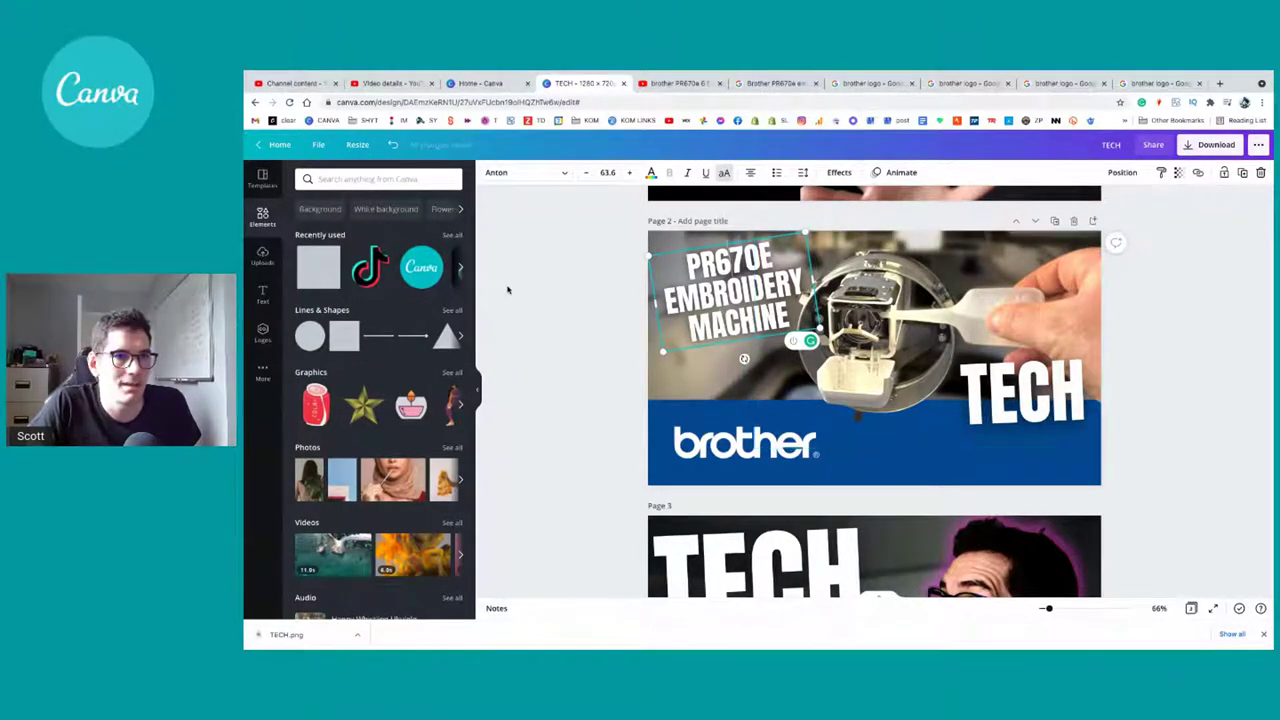
pyautogui.click(568, 295)
pyautogui.click(730, 322)
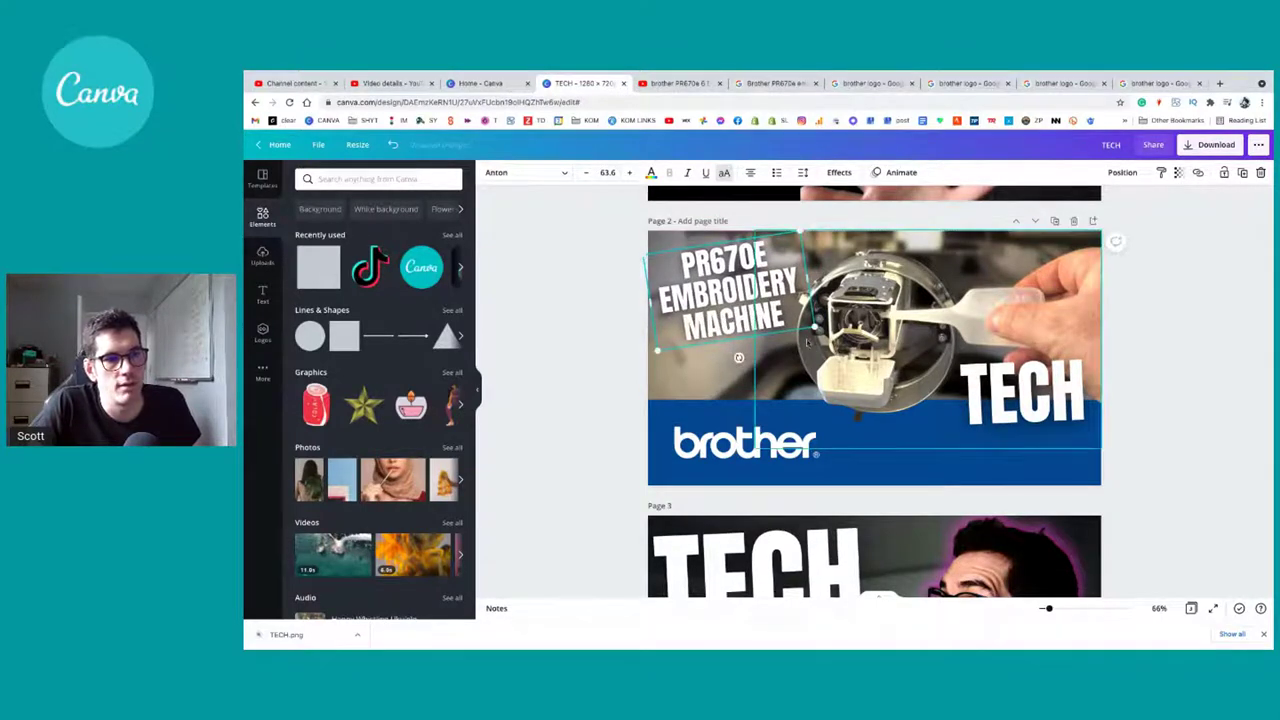
pyautogui.moveTo(810, 340)
pyautogui.mouseDown()
pyautogui.moveTo(826, 342)
pyautogui.moveTo(816, 329)
pyautogui.mouseUp()
pyautogui.moveTo(762, 286); pyautogui.dragTo(764, 281)
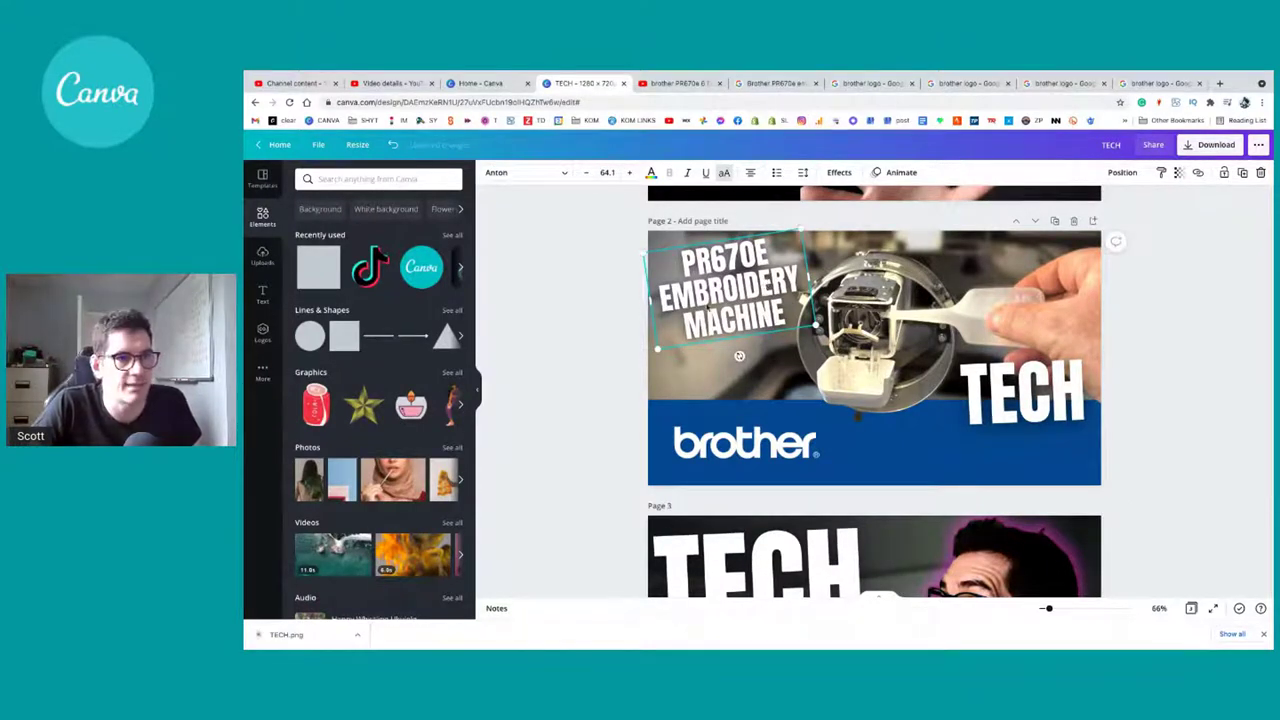
pyautogui.click(624, 338)
# Step: Replace the TECH heading's text on page 2 with "TIPS" and place it beneath the model text
pyautogui.click(1022, 390)
pyautogui.moveTo(1022, 390); pyautogui.dragTo(876, 400)
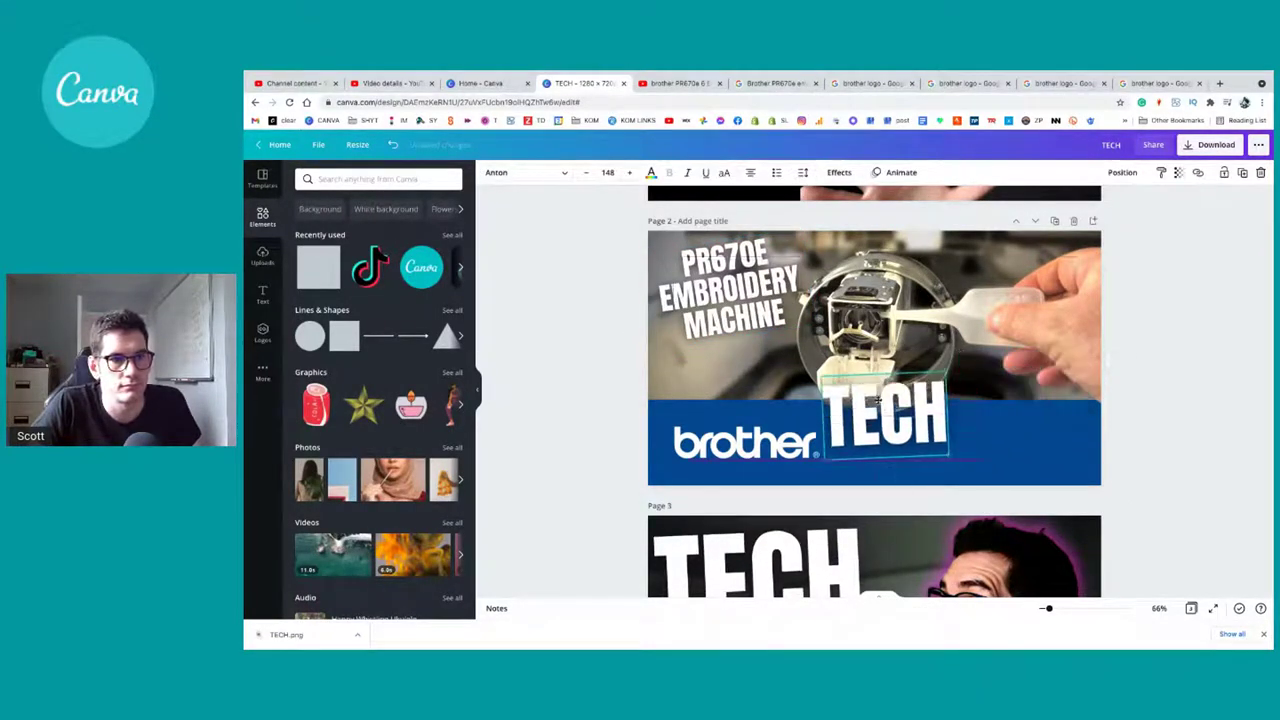
pyautogui.doubleClick(876, 400)
pyautogui.press('BackSpace')
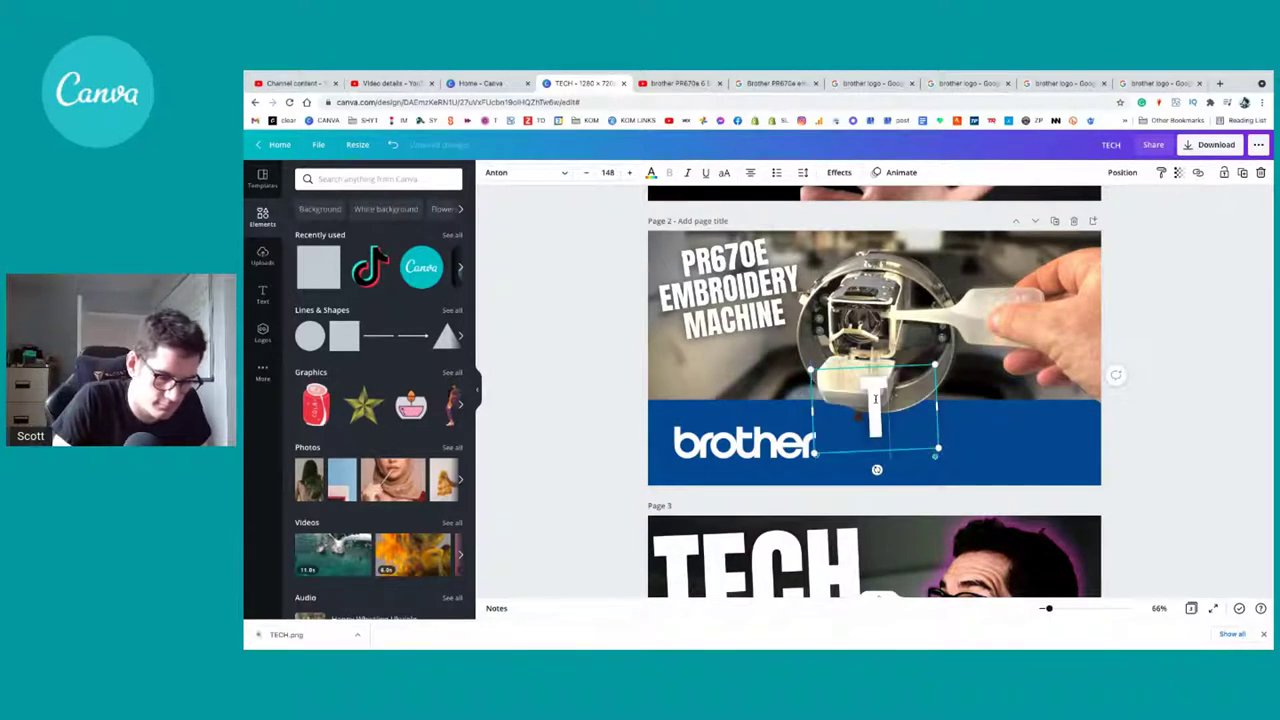
pyautogui.write('TIPS')
pyautogui.click(758, 364)
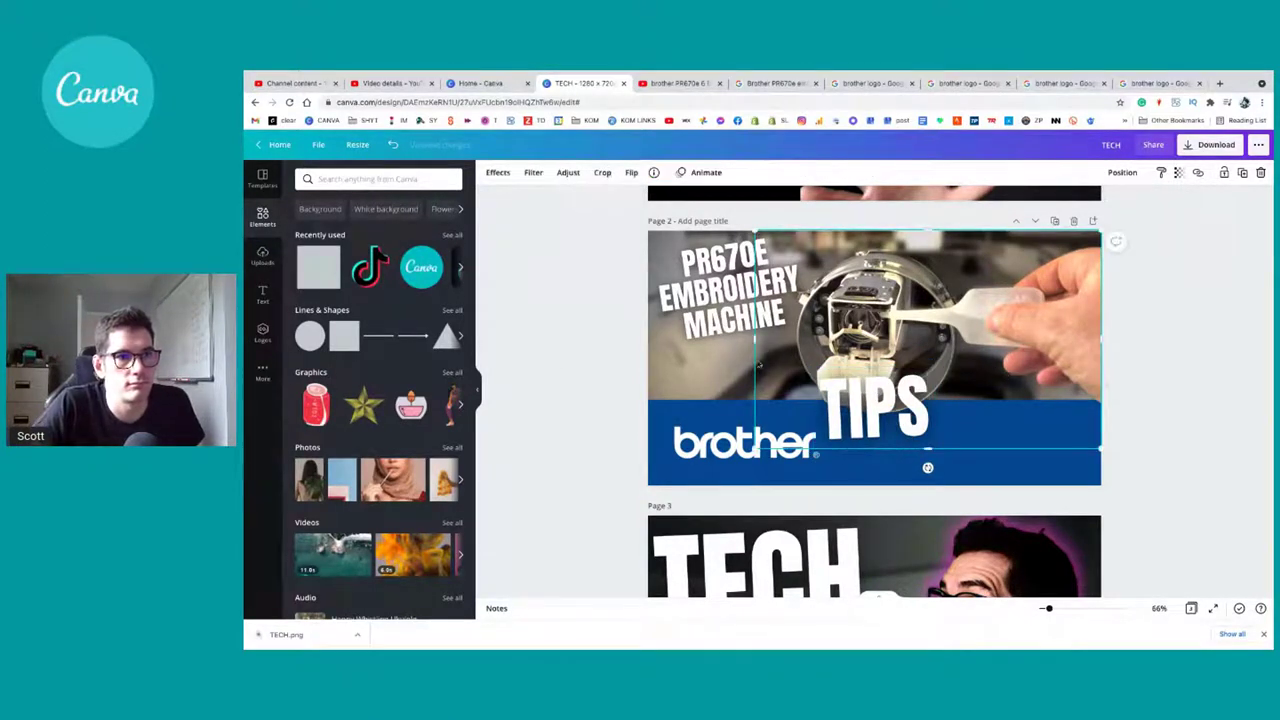
pyautogui.click(508, 372)
pyautogui.click(865, 417)
pyautogui.moveTo(865, 417); pyautogui.dragTo(742, 375)
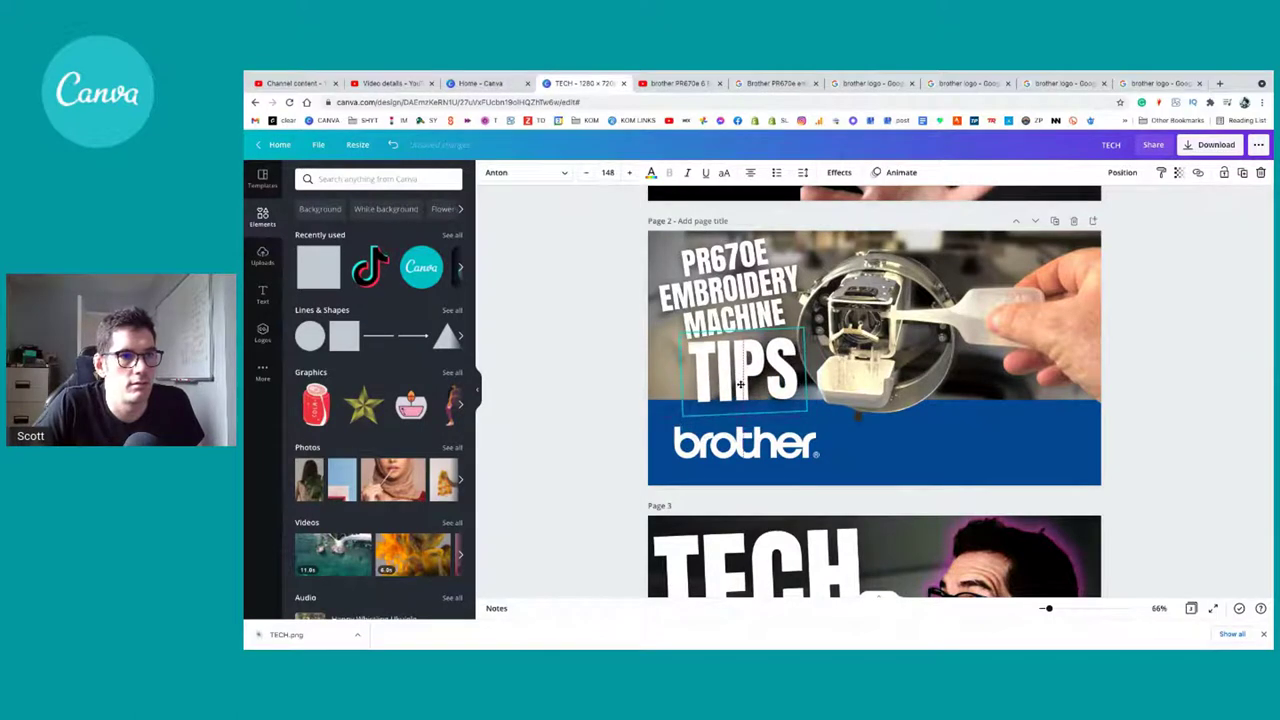
# Step: Add a square to page 2, flatten it into a low rectangle and colour it yellow
pyautogui.click(307, 265)
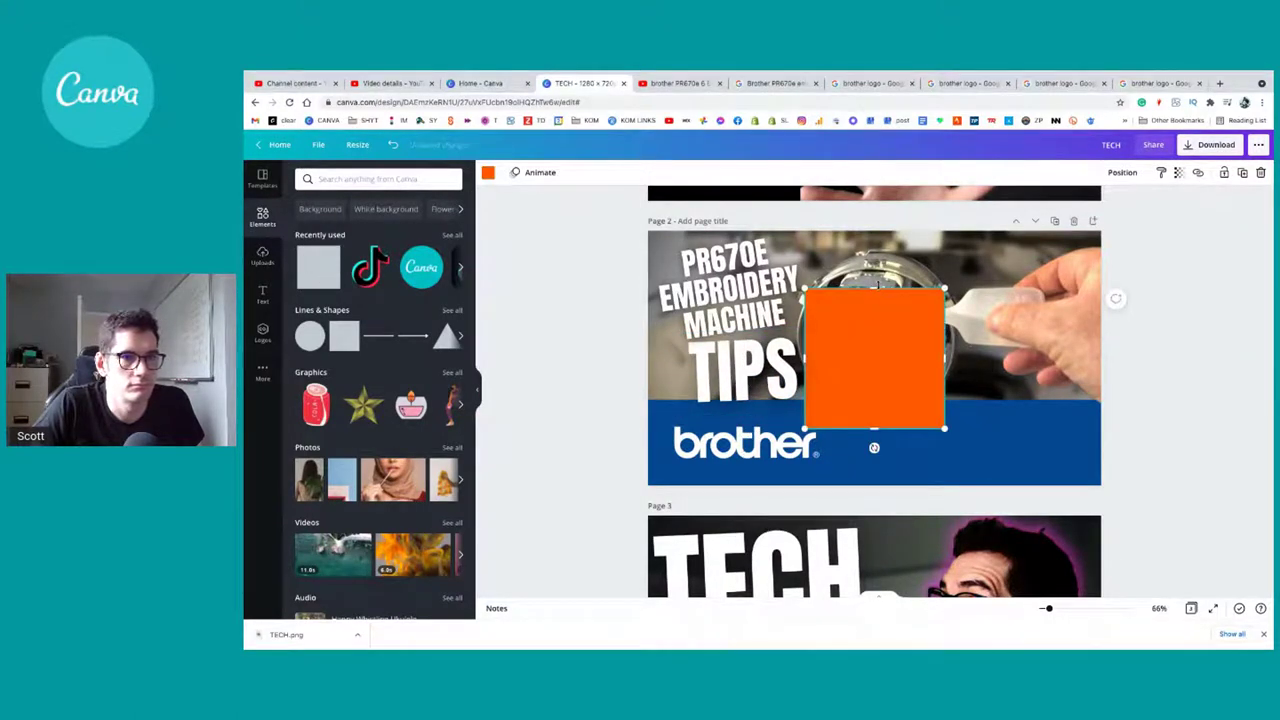
pyautogui.moveTo(875, 287); pyautogui.dragTo(875, 350)
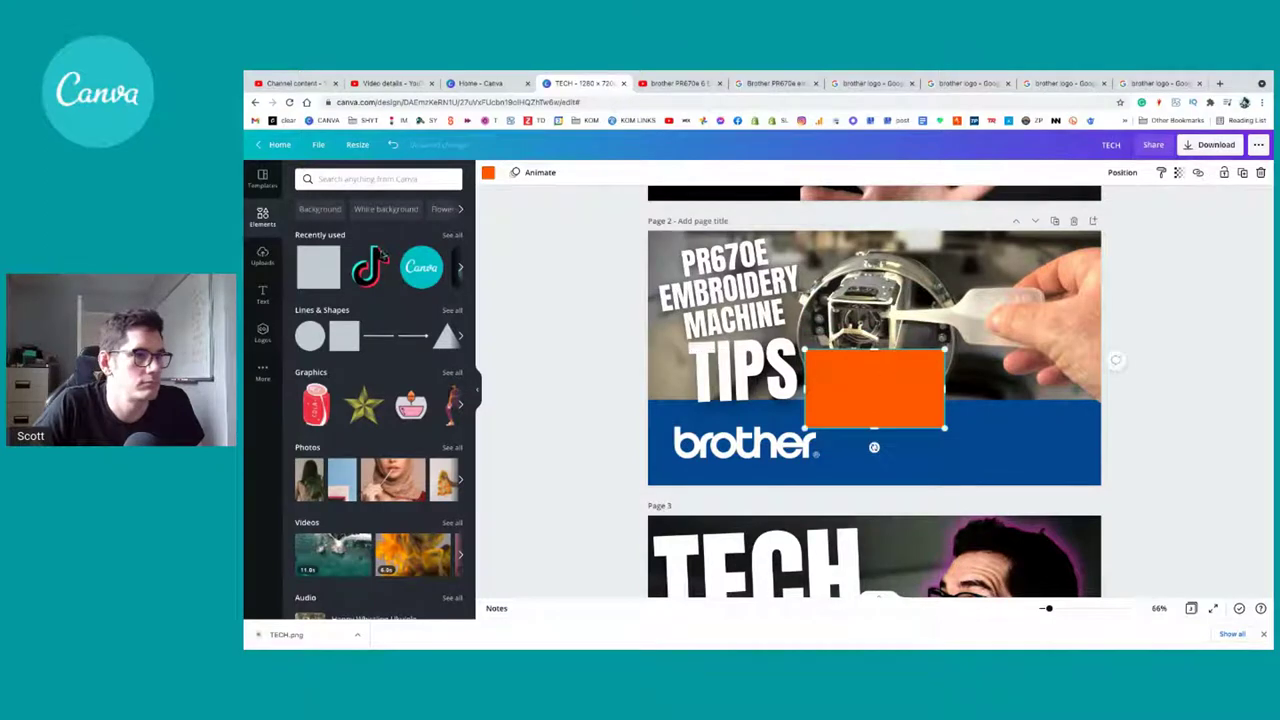
pyautogui.click(488, 174)
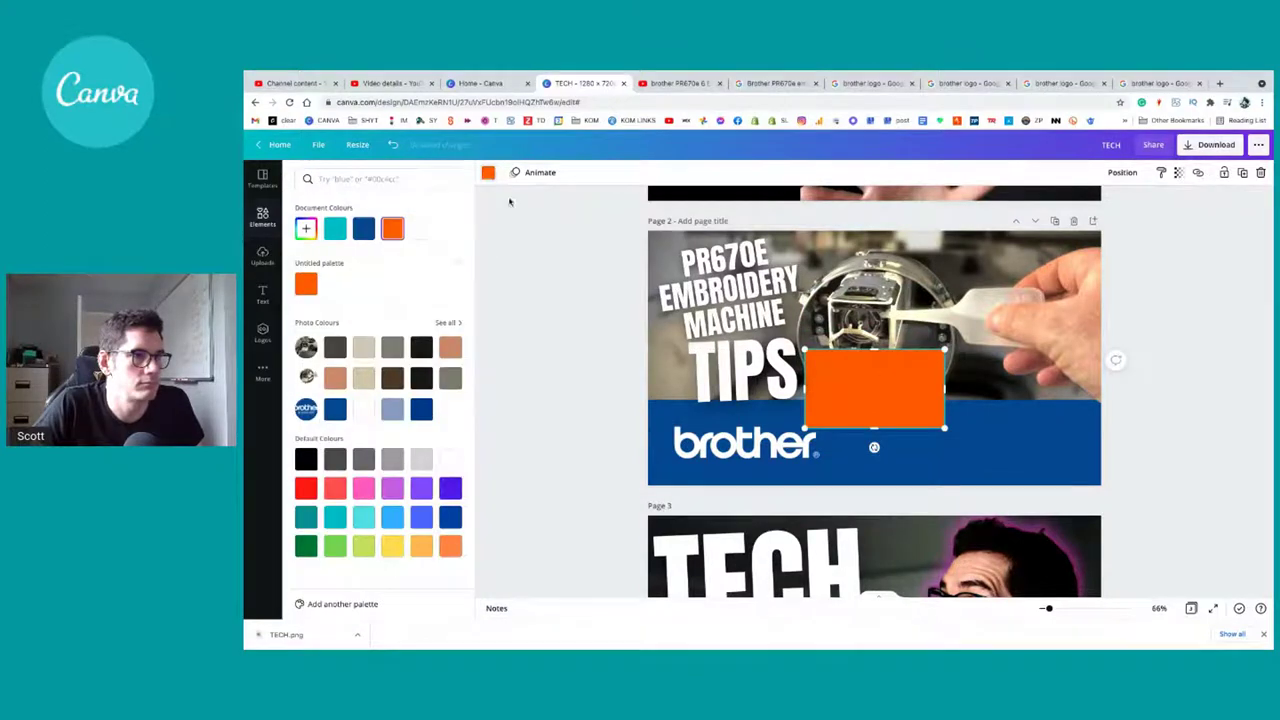
pyautogui.click(392, 545)
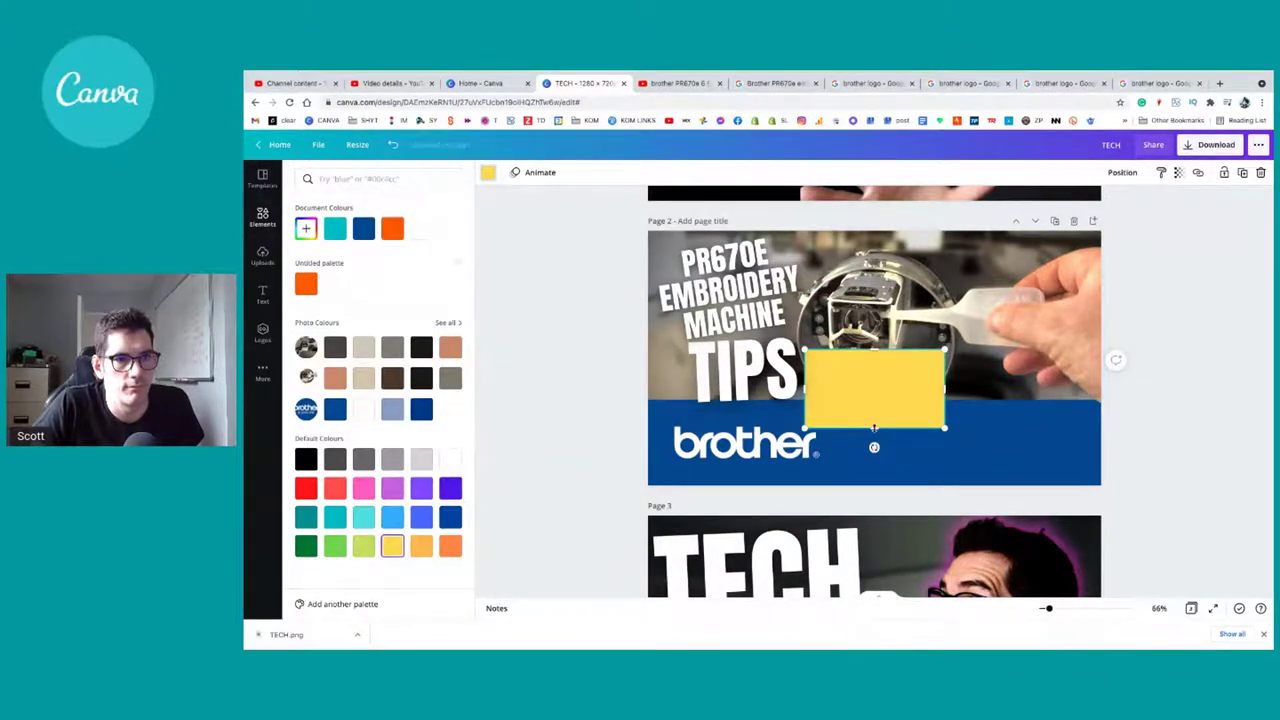
pyautogui.moveTo(873, 428); pyautogui.dragTo(873, 408)
# Step: Place the TIPS text over the yellow rectangle, straighten it to horizontal and shrink it to about font size 128
pyautogui.moveTo(750, 368); pyautogui.dragTo(890, 376)
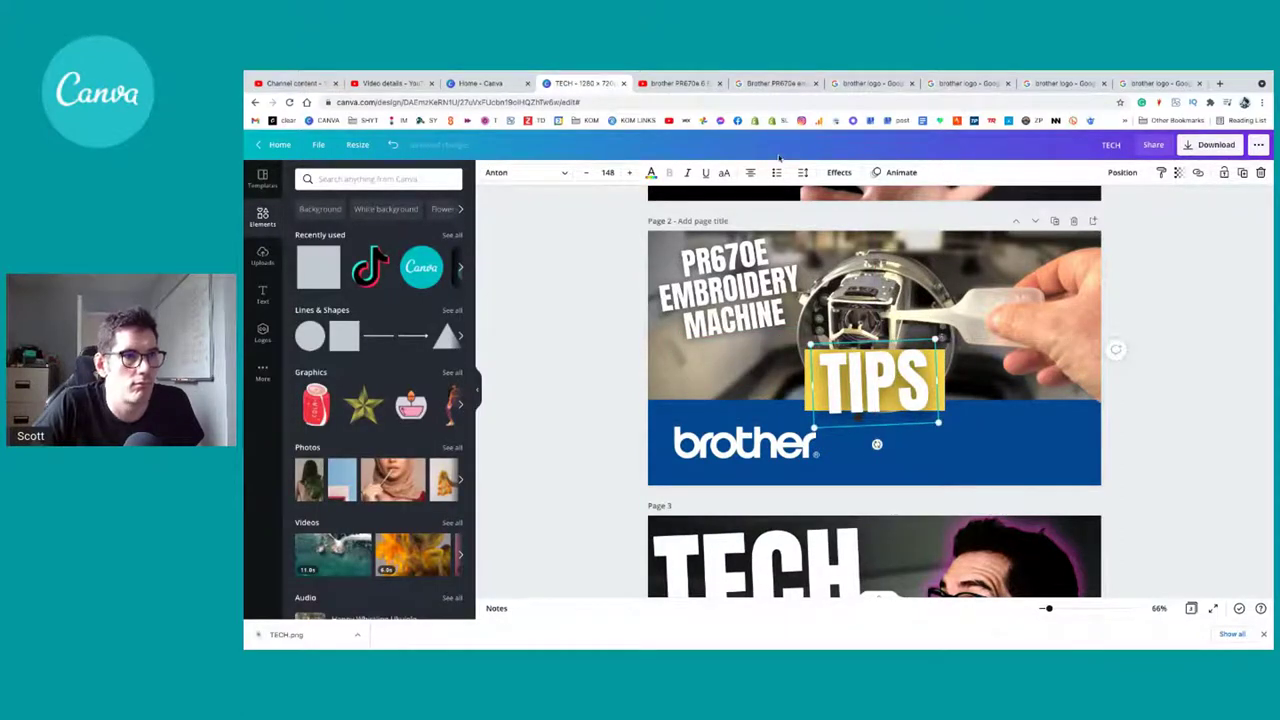
pyautogui.click(839, 172)
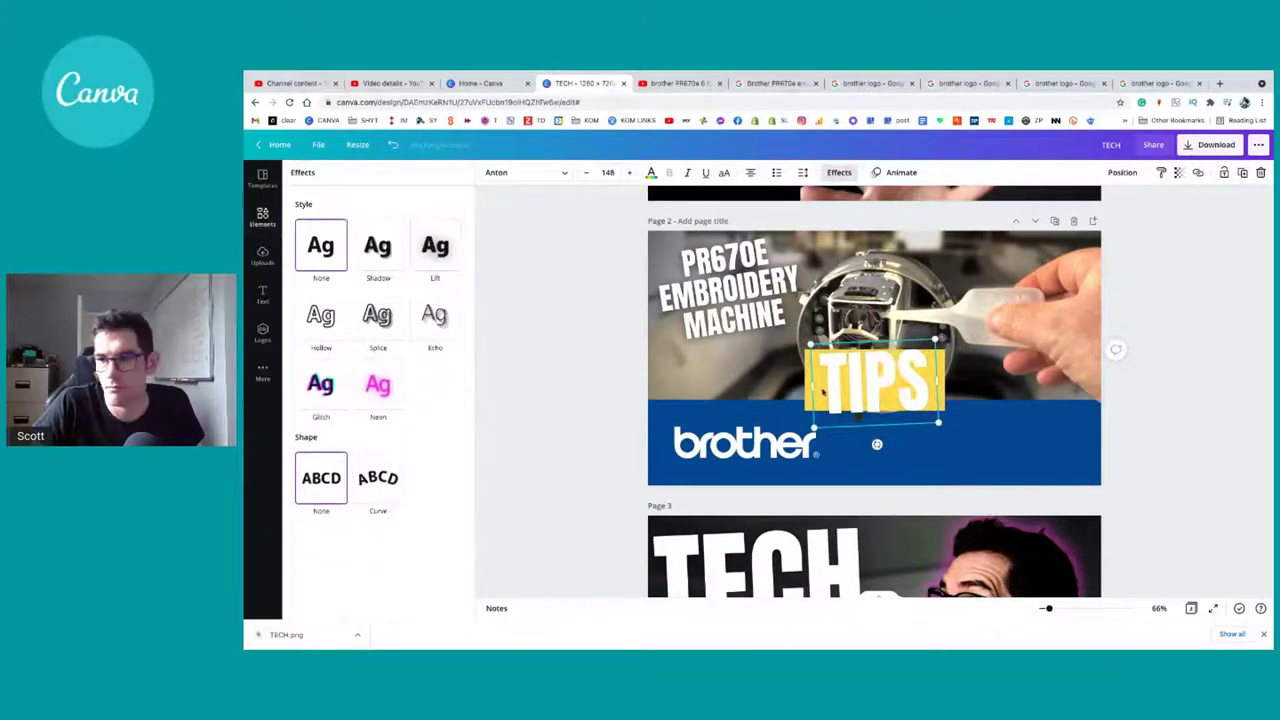
pyautogui.click(588, 425)
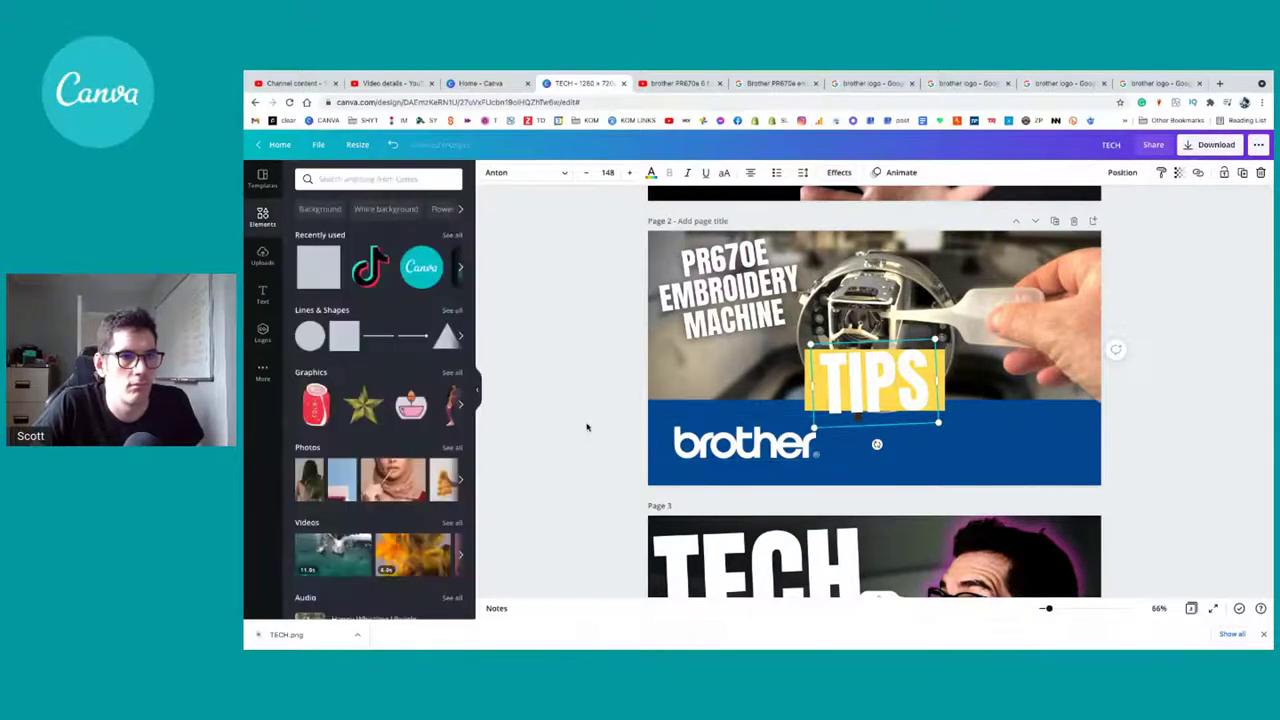
pyautogui.click(884, 385)
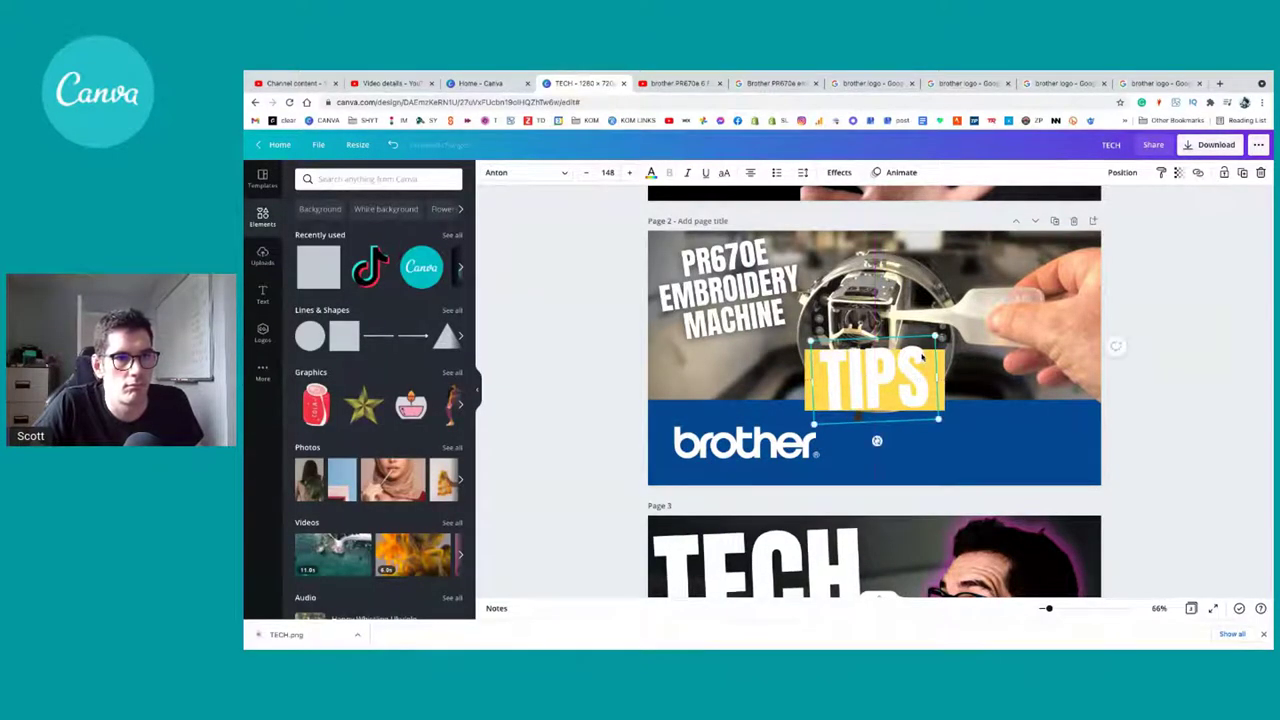
pyautogui.moveTo(877, 440)
pyautogui.mouseDown()
pyautogui.moveTo(891, 451)
pyautogui.moveTo(878, 431)
pyautogui.mouseUp()
pyautogui.moveTo(938, 340); pyautogui.dragTo(914, 383)
pyautogui.click(803, 375)
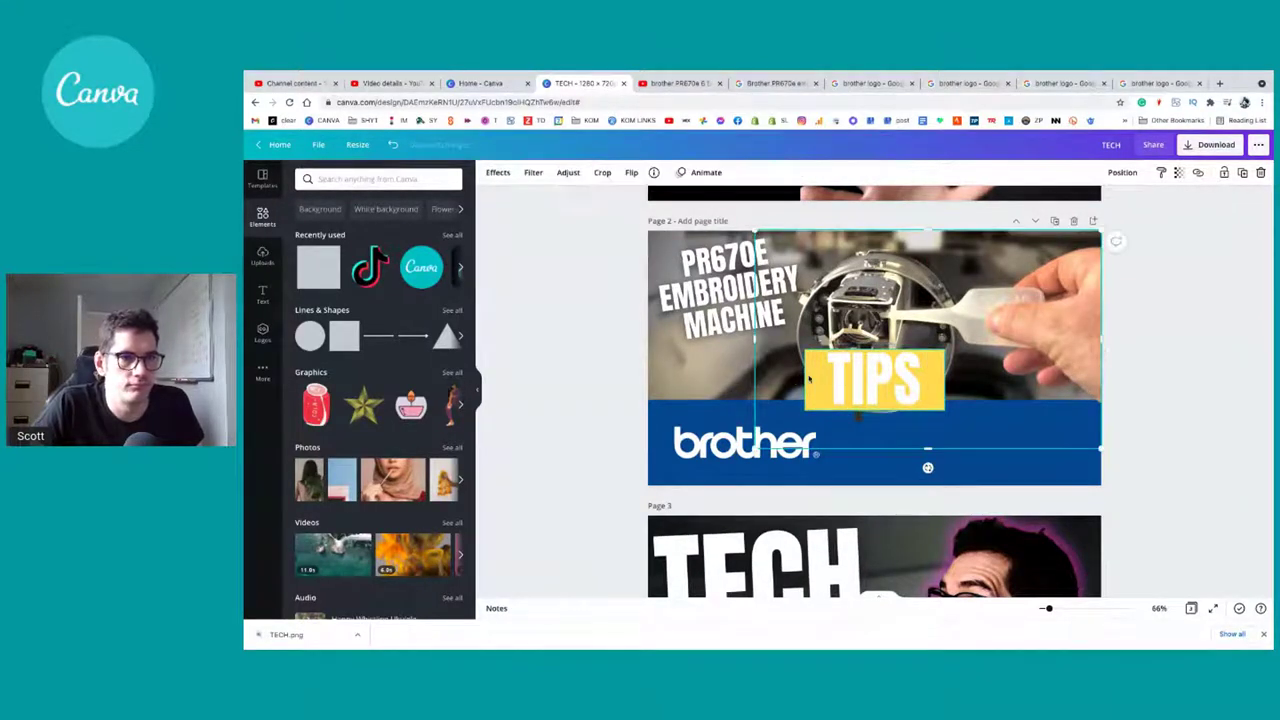
# Step: Narrow the yellow rectangle from both sides to about 305 by 173 so it fits closely around the TIPS text
pyautogui.click(812, 378)
pyautogui.click(907, 380)
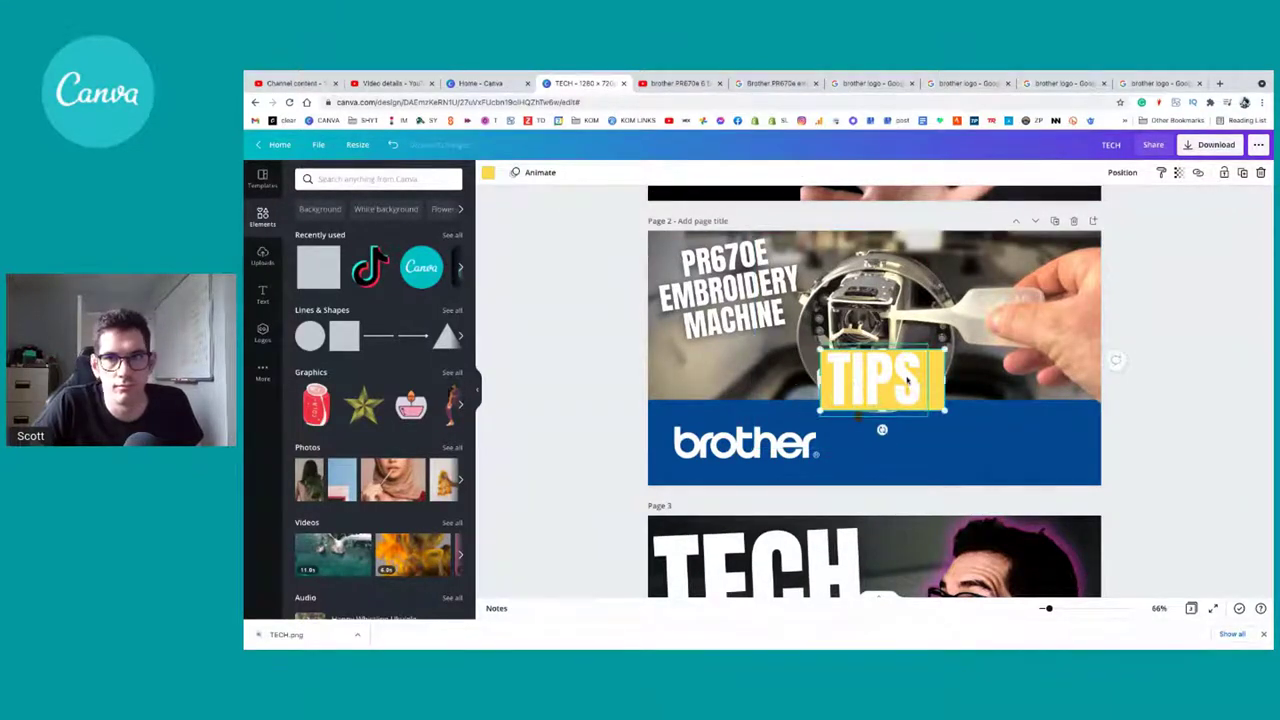
pyautogui.moveTo(945, 380); pyautogui.dragTo(930, 378)
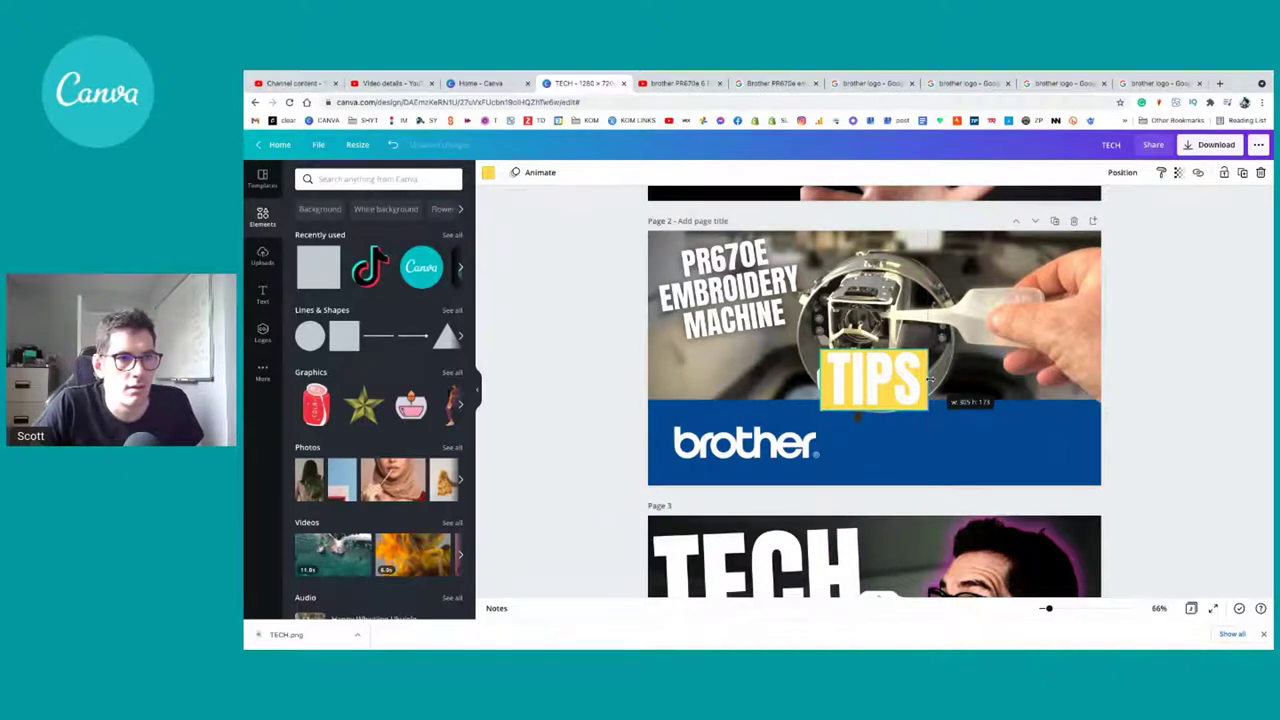
# Step: Change the colour of the TIPS text to the near-black shade from the photo colours
pyautogui.click(895, 383)
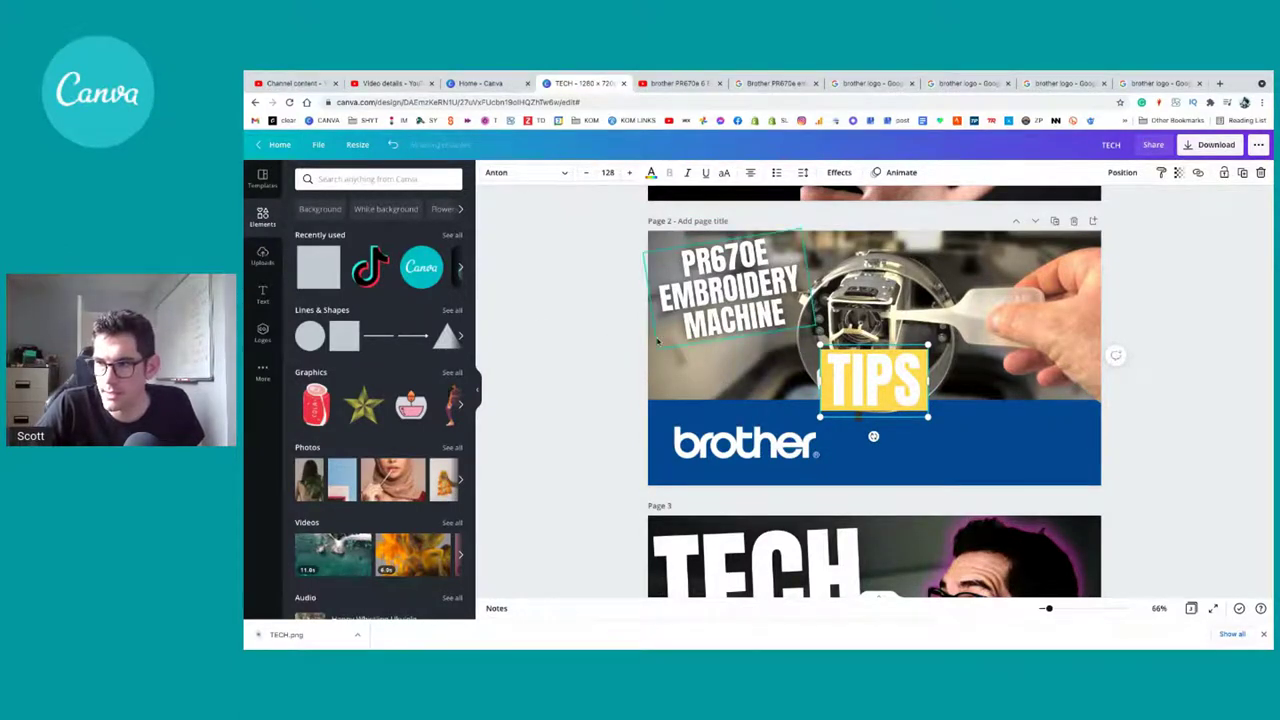
pyautogui.click(740, 370)
pyautogui.click(843, 393)
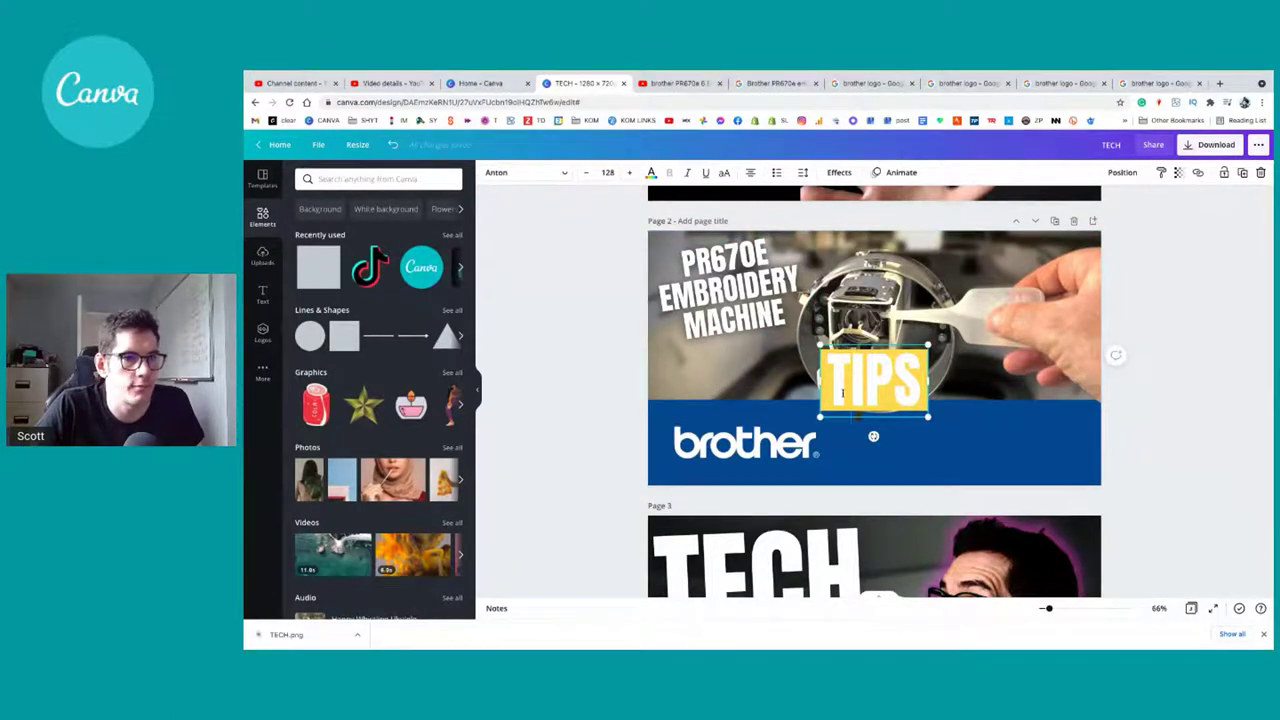
pyautogui.doubleClick(879, 387)
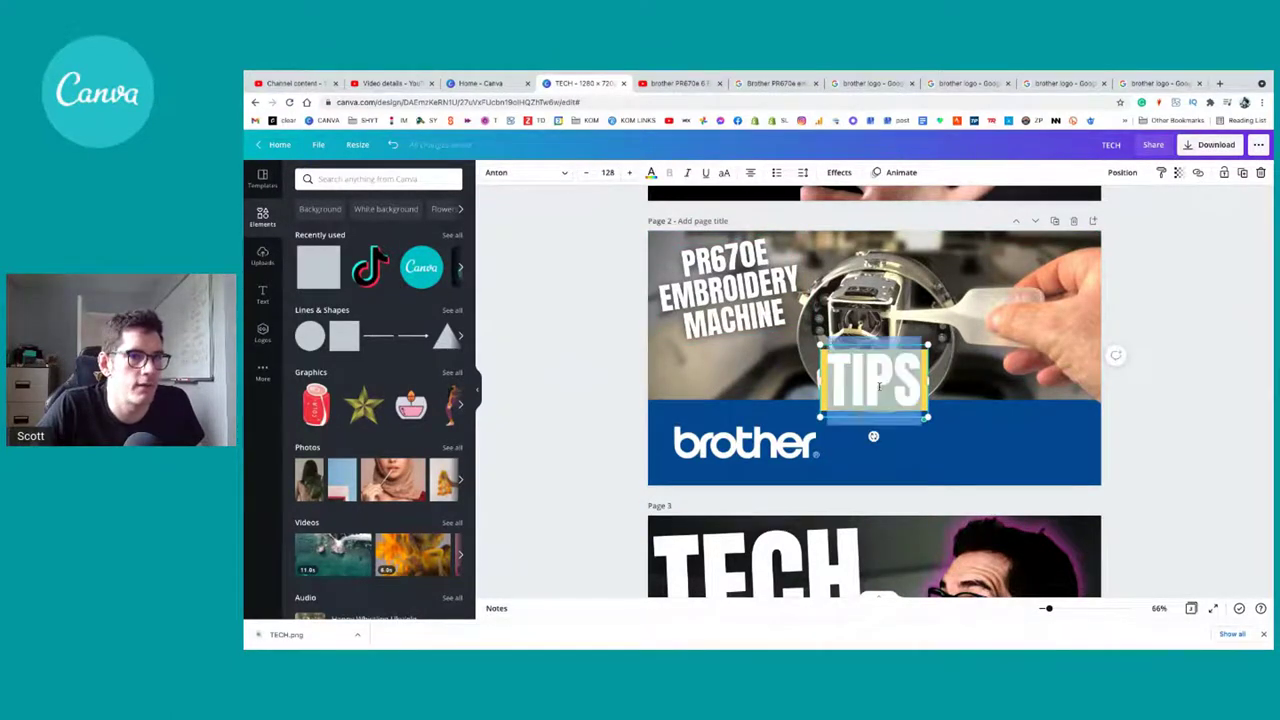
pyautogui.click(651, 172)
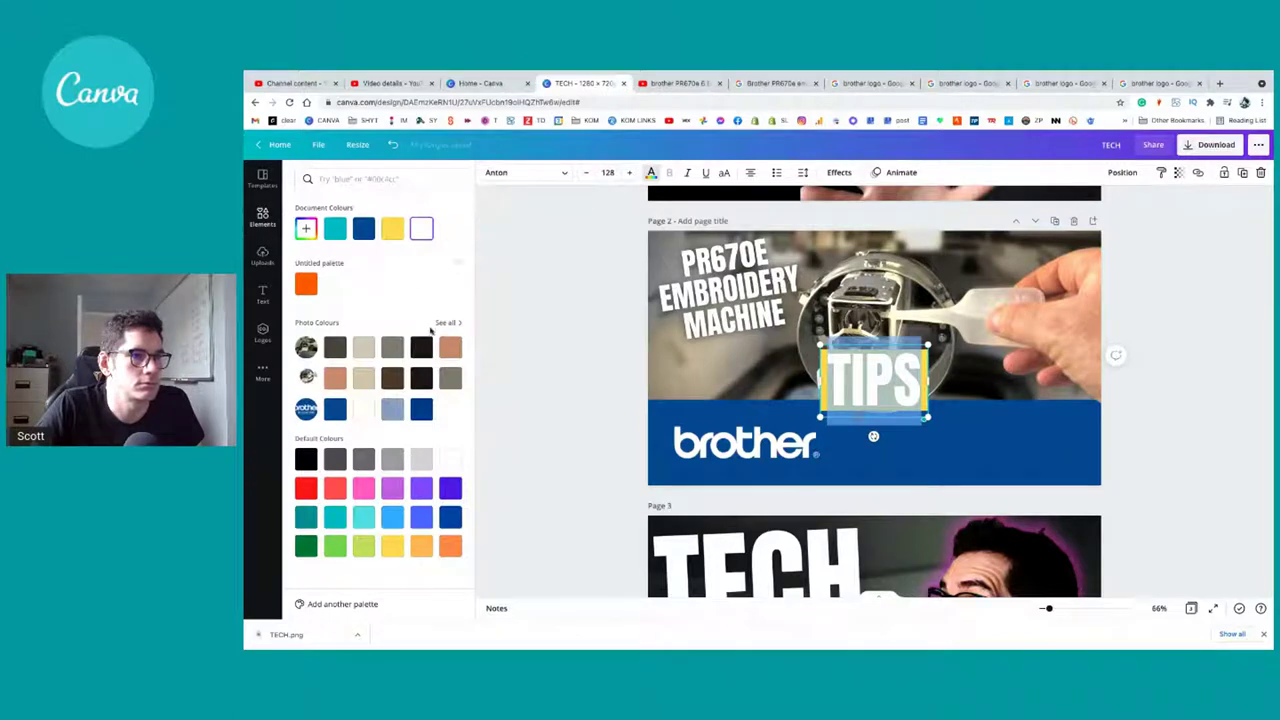
pyautogui.click(420, 347)
pyautogui.click(1000, 300)
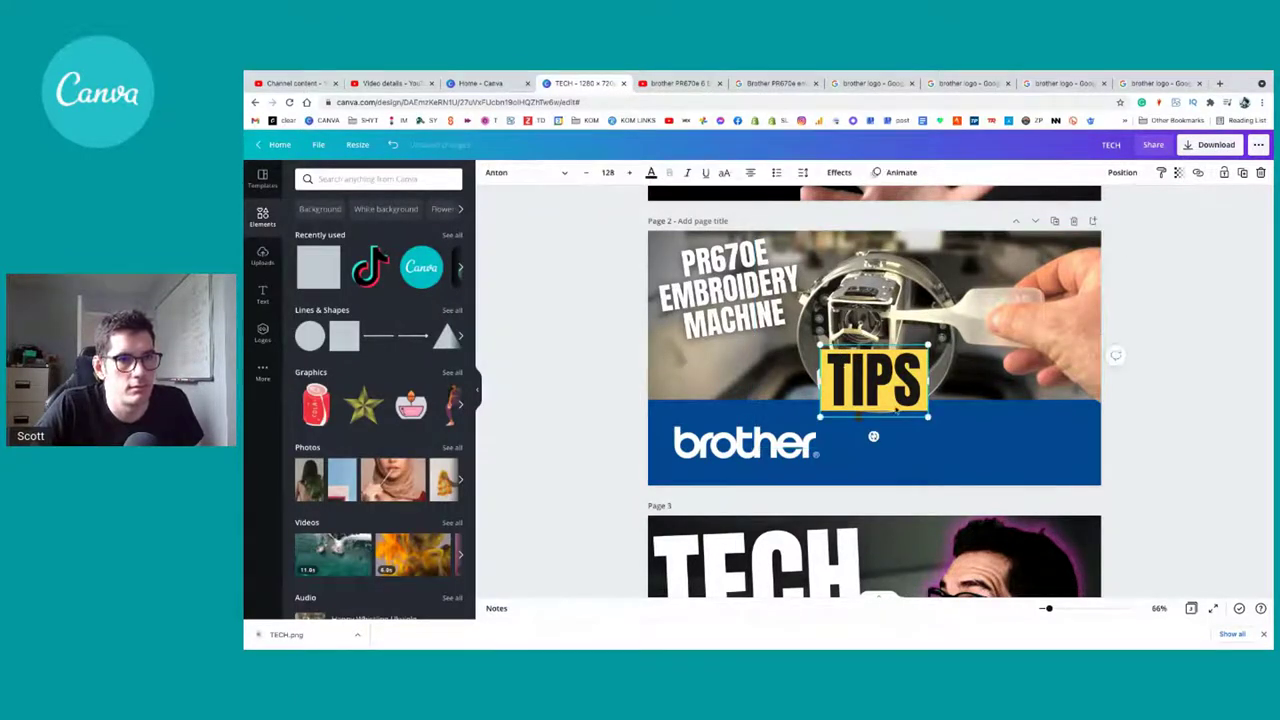
pyautogui.scroll(1, 845, 372)
pyautogui.click(830, 365)
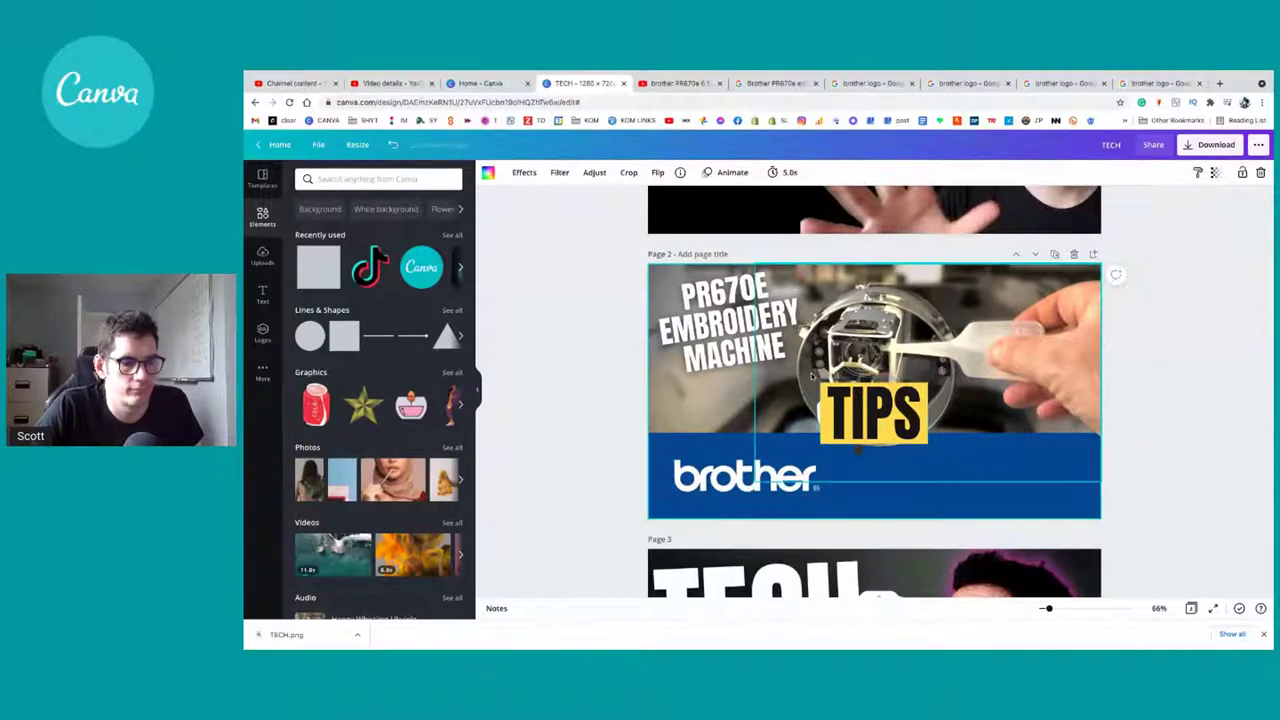
pyautogui.moveTo(803, 375); pyautogui.dragTo(940, 447)
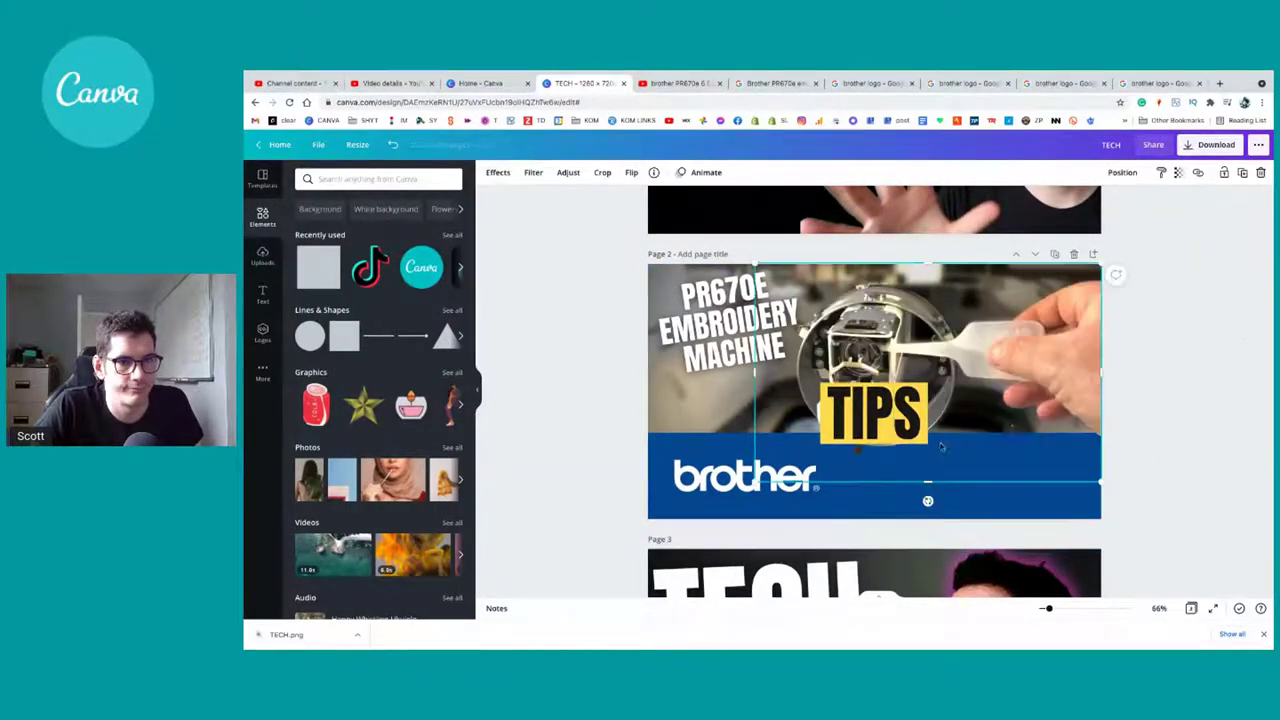
pyautogui.click(634, 385)
pyautogui.moveTo(624, 346); pyautogui.dragTo(935, 445)
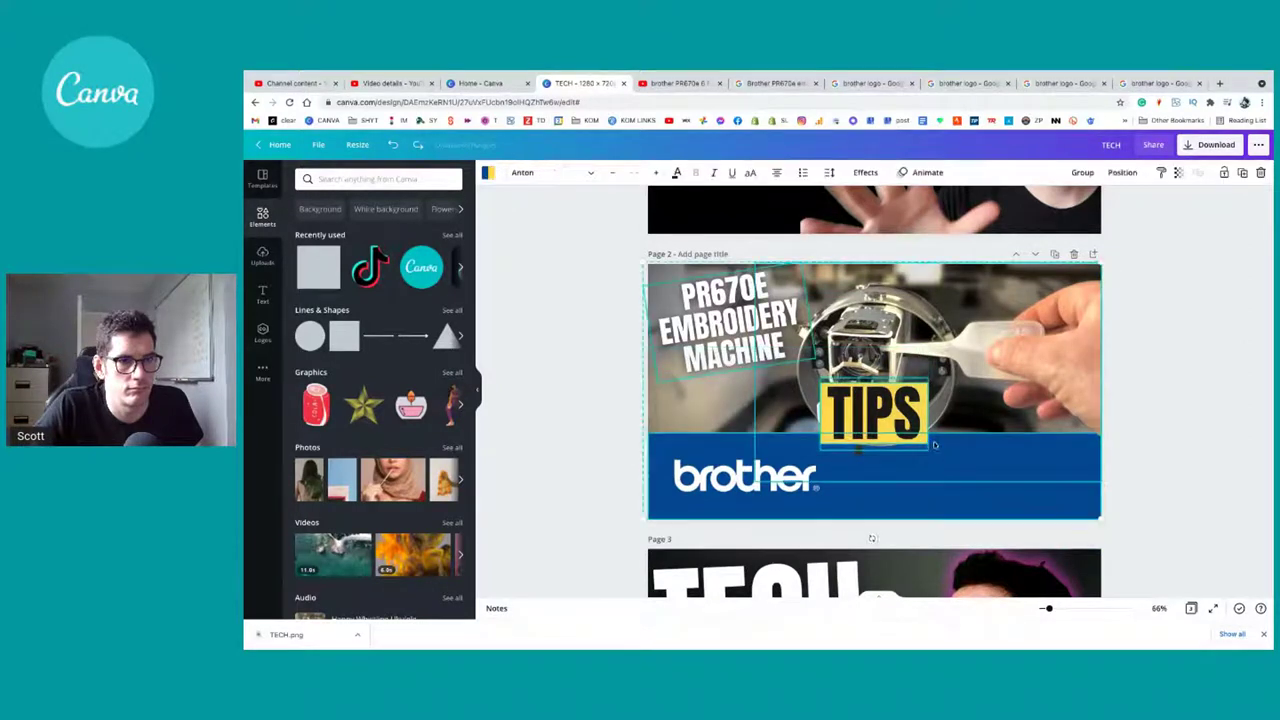
pyautogui.click(860, 420)
pyautogui.click(857, 432)
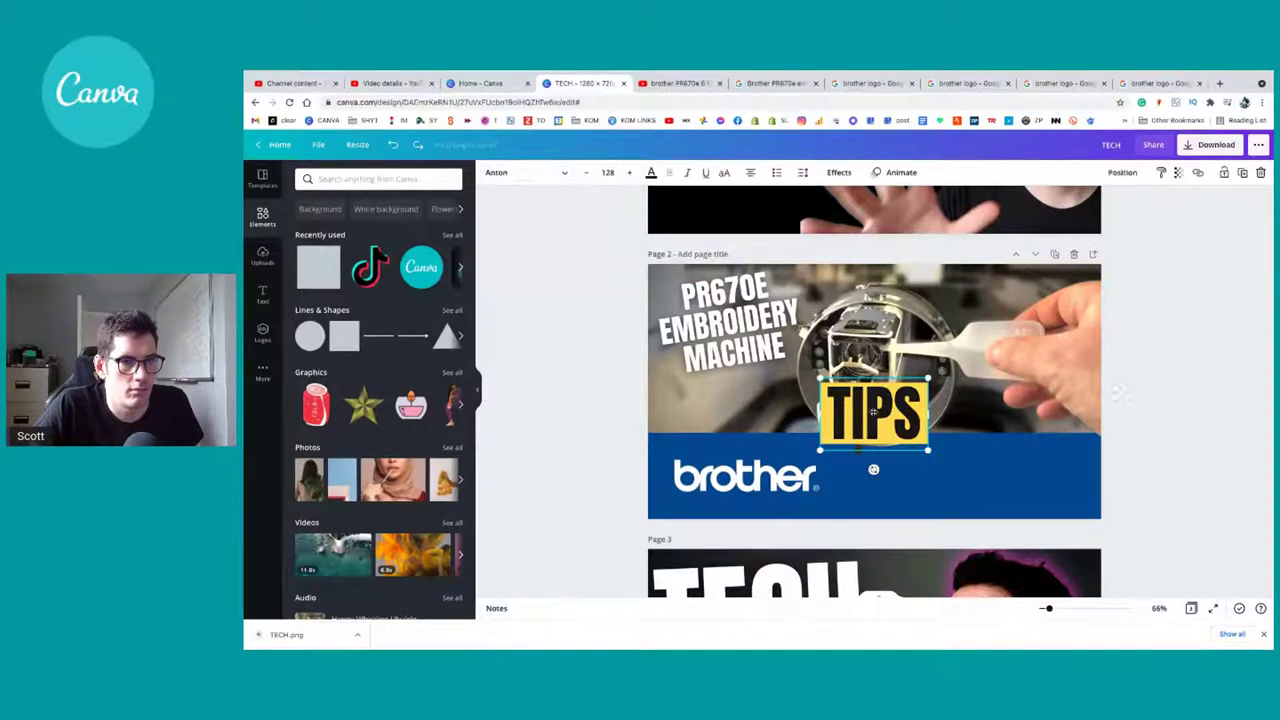
pyautogui.moveTo(828, 428); pyautogui.dragTo(880, 415)
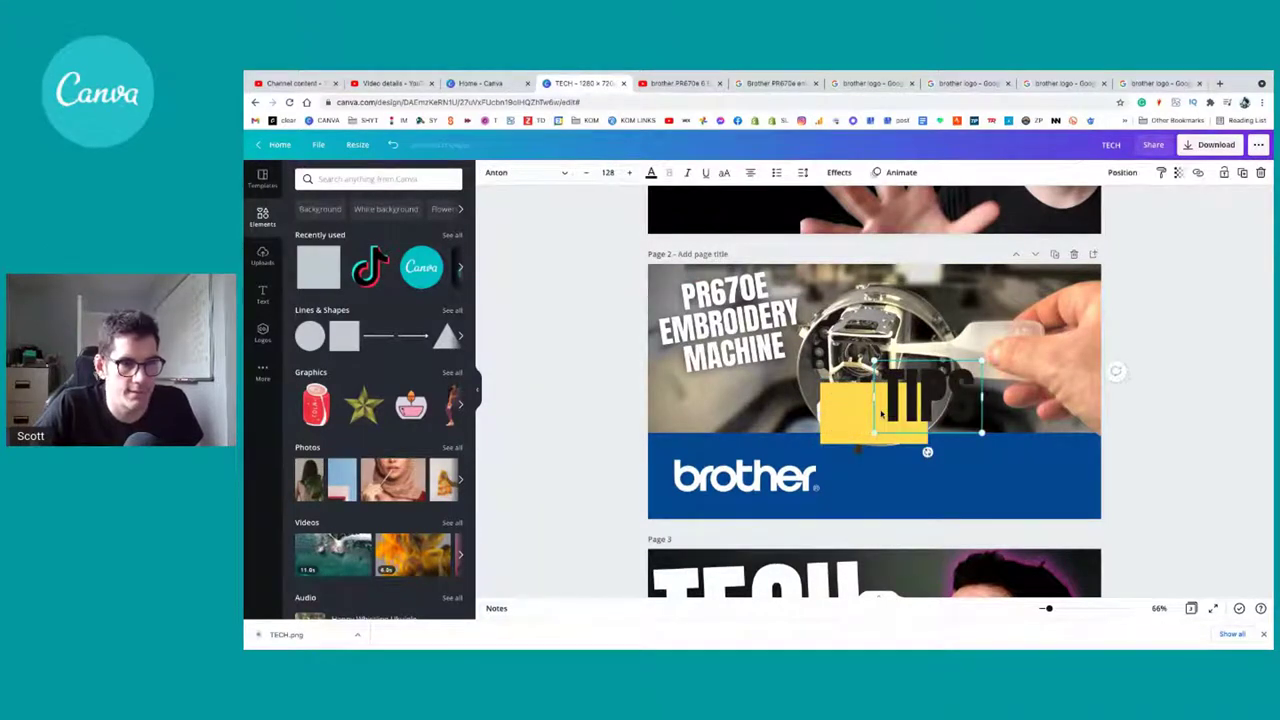
pyautogui.hotkey('ctrl', 'z')
pyautogui.moveTo(820, 379); pyautogui.dragTo(896, 446)
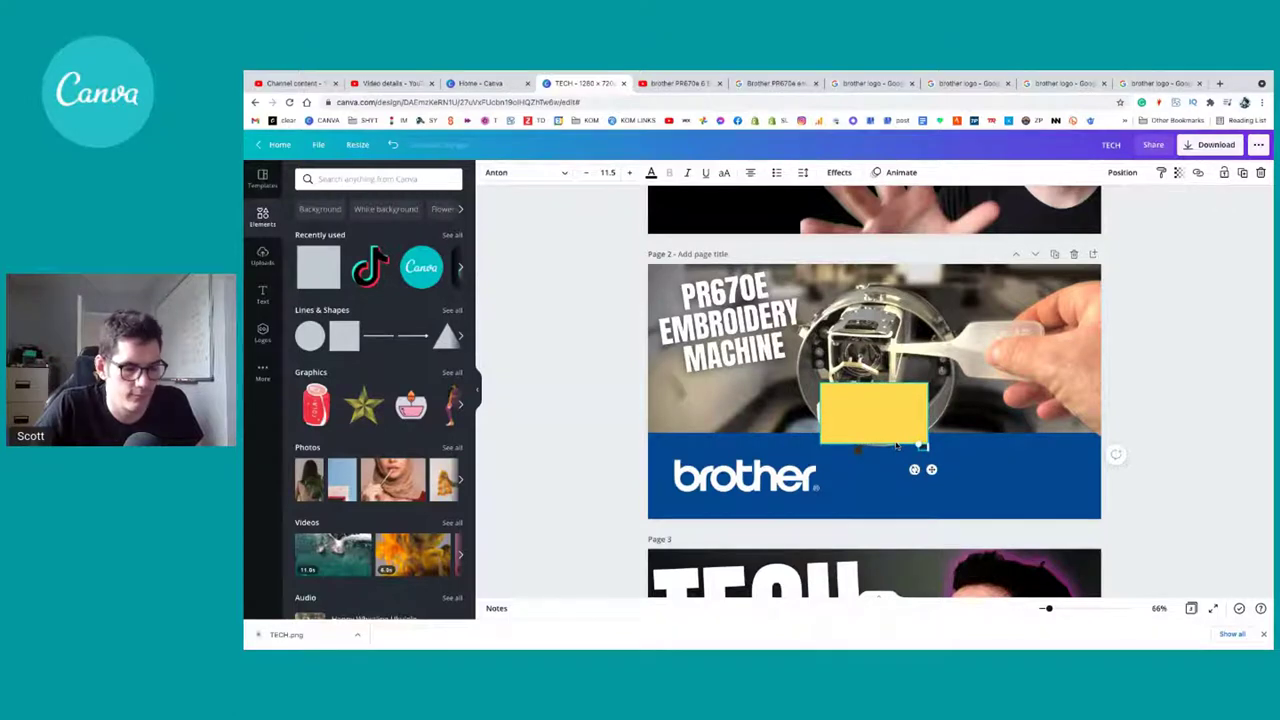
pyautogui.hotkey('ctrl', 'z')
pyautogui.press('Escape')
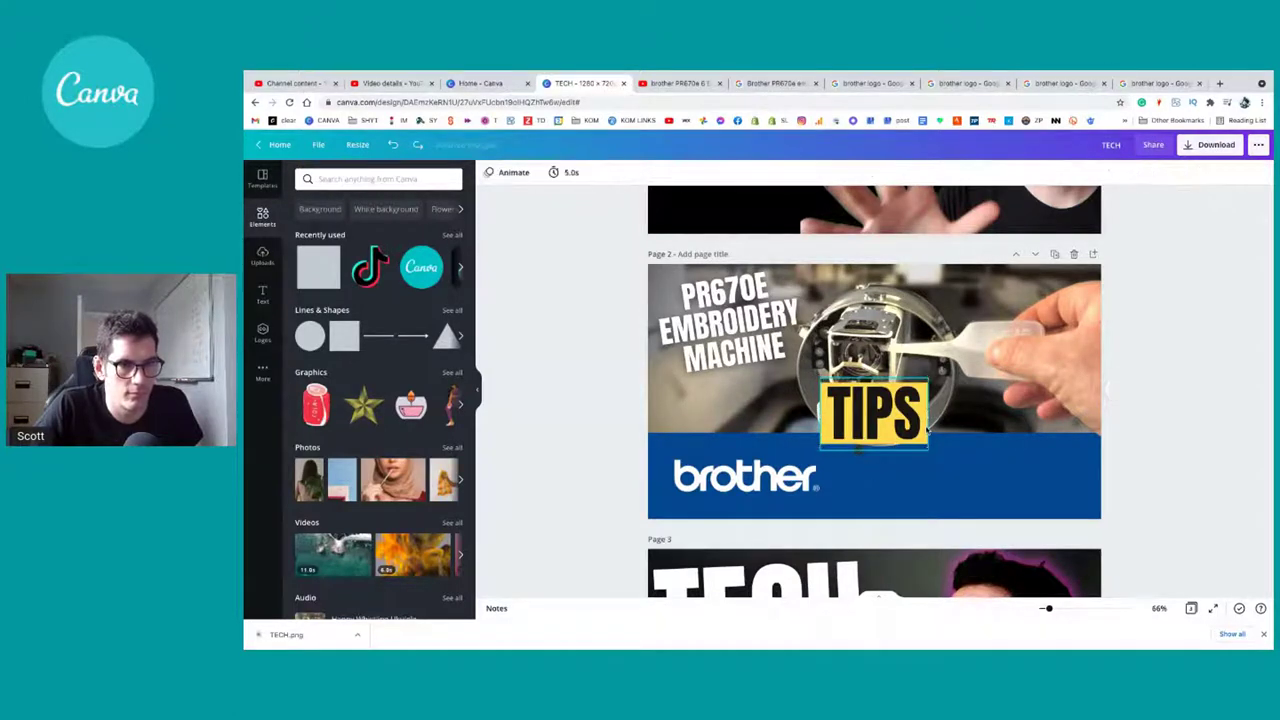
pyautogui.click(920, 427)
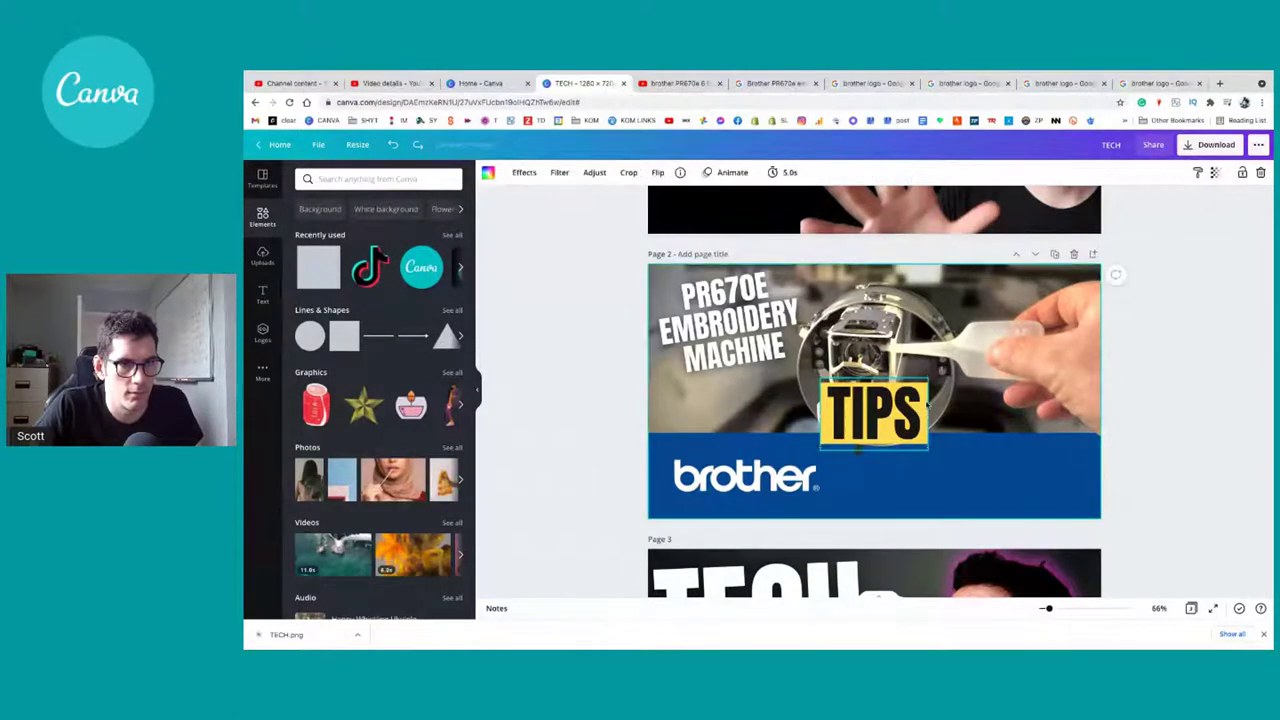
pyautogui.moveTo(926, 405); pyautogui.dragTo(889, 415)
pyautogui.hotkey('ctrl', 'z')
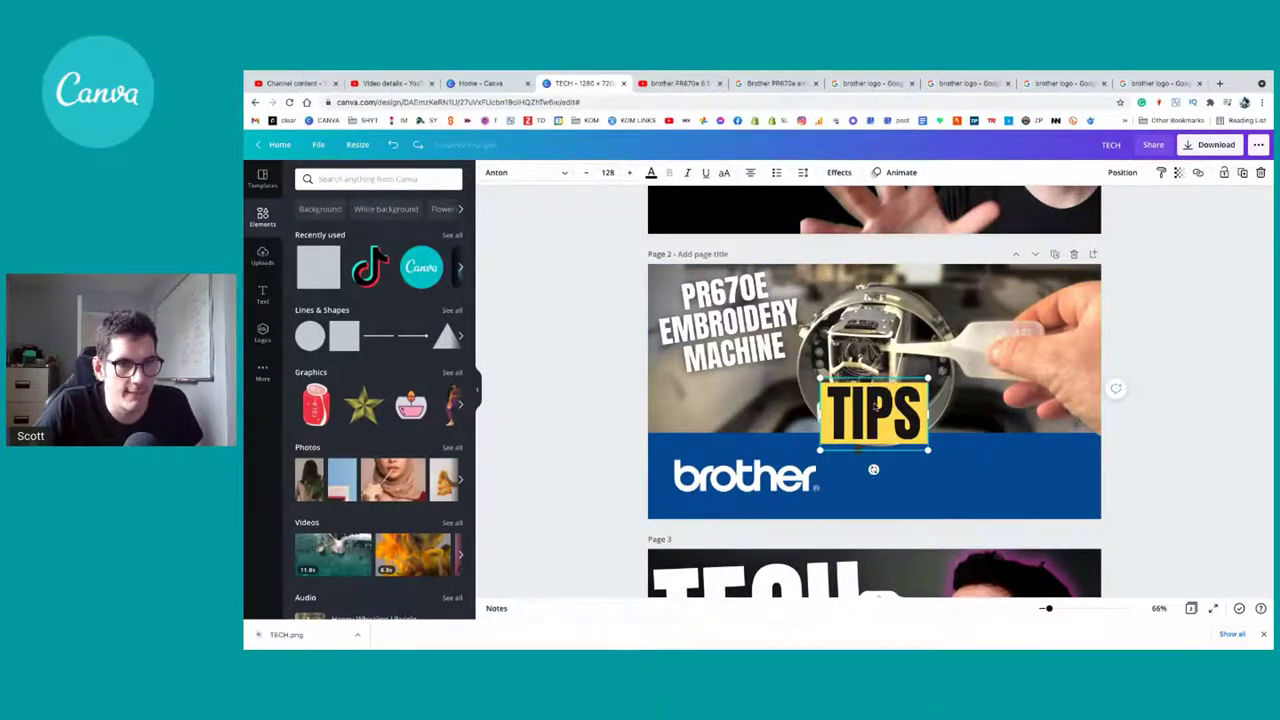
# Step: Recentre the TIPS text over the yellow rectangle and size the rectangle to about 305 by 173 so it fits the text
pyautogui.moveTo(843, 414); pyautogui.dragTo(904, 414)
pyautogui.click(835, 414)
pyautogui.click(925, 412)
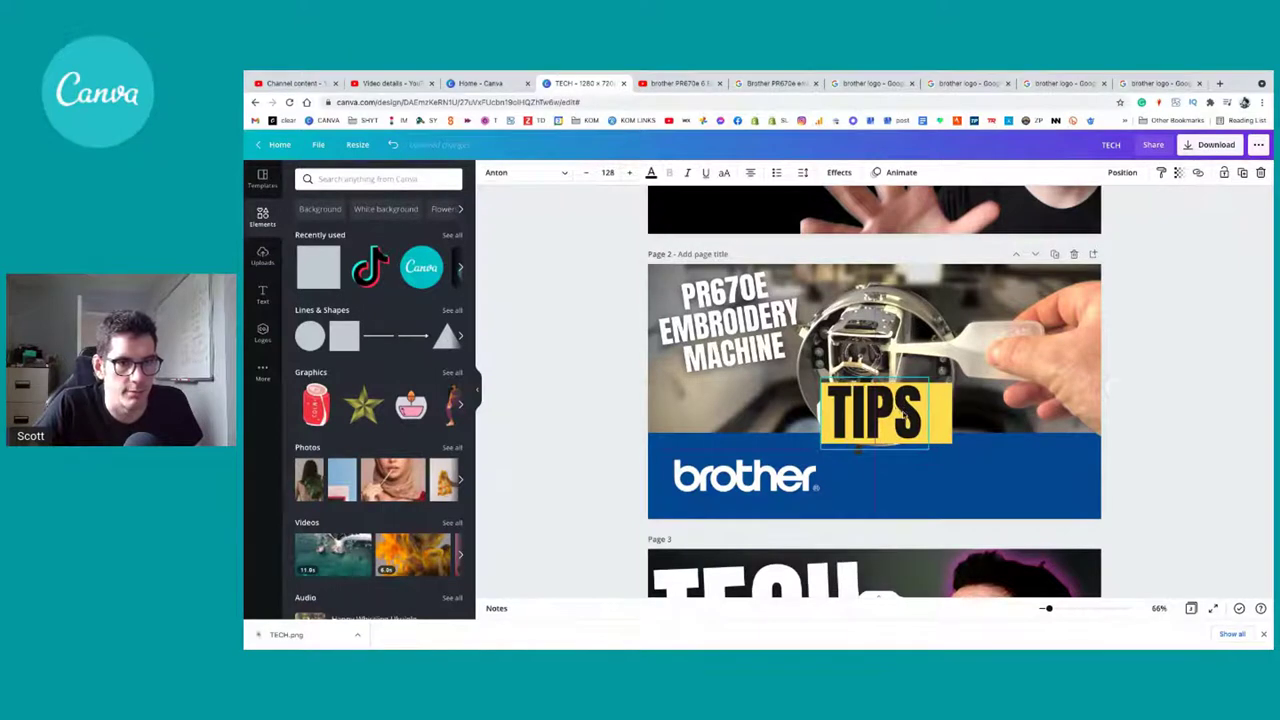
pyautogui.click(945, 412)
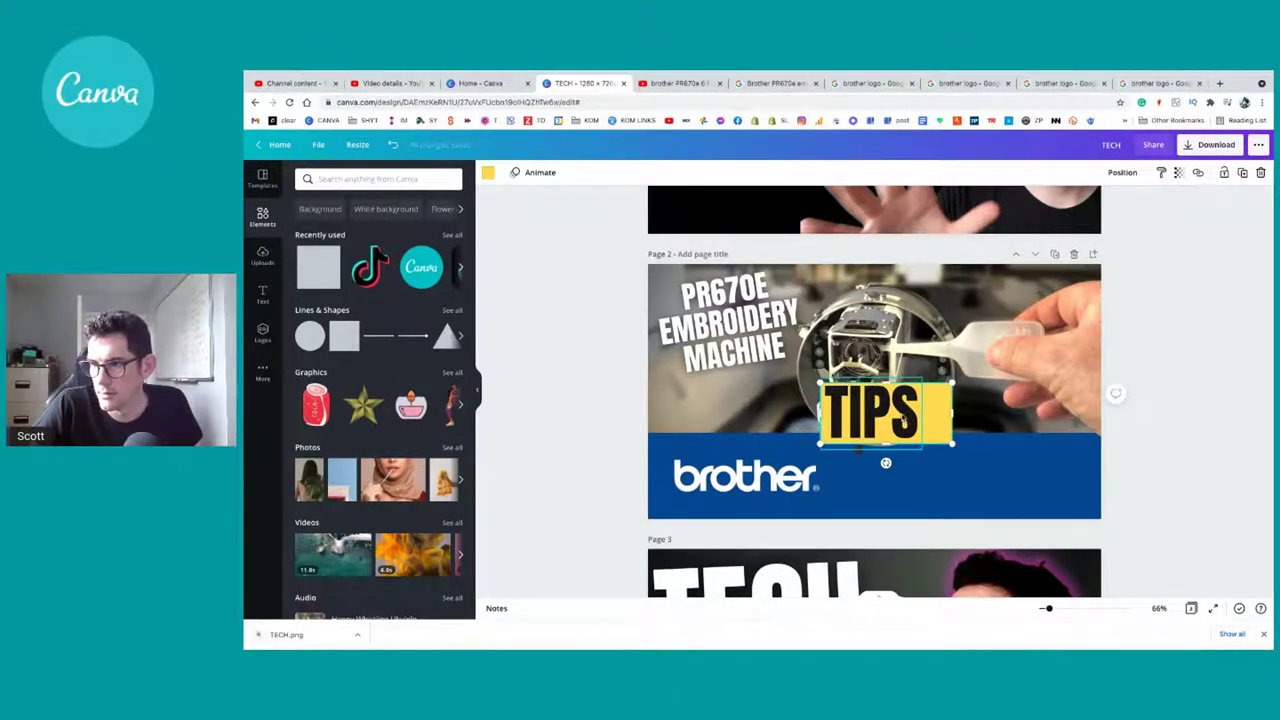
pyautogui.click(904, 419)
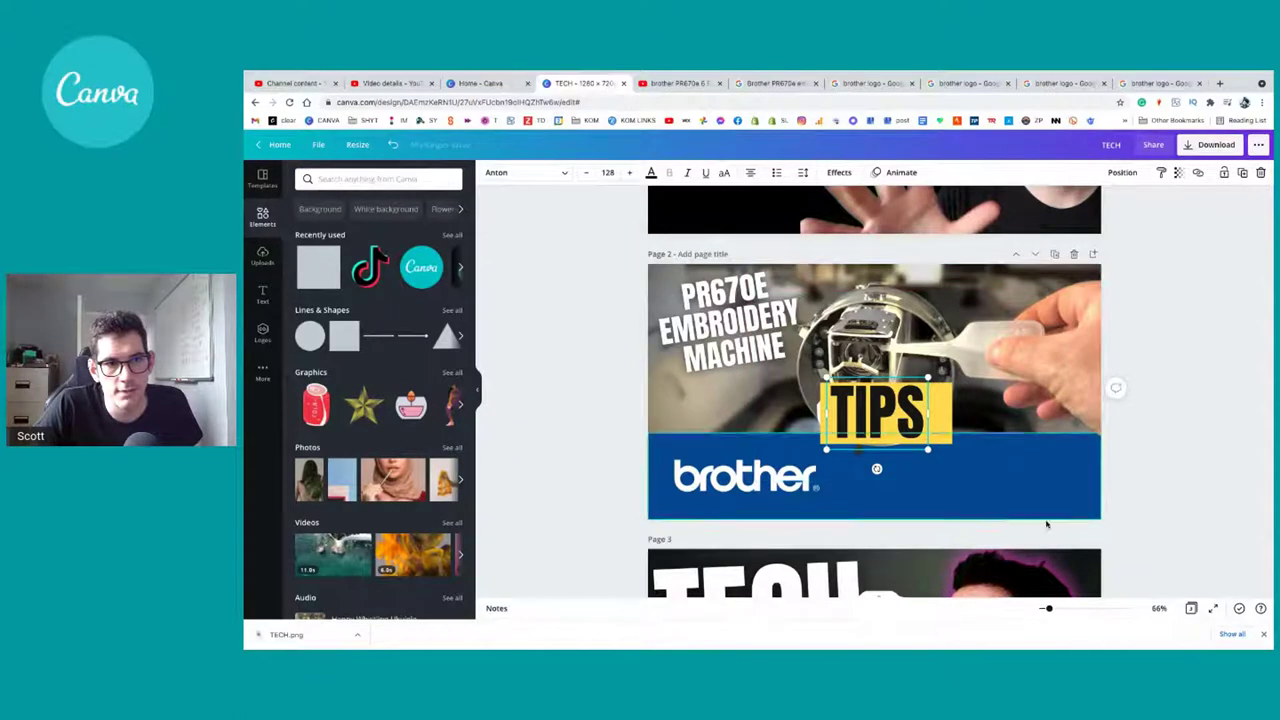
pyautogui.moveTo(918, 420); pyautogui.dragTo(915, 422)
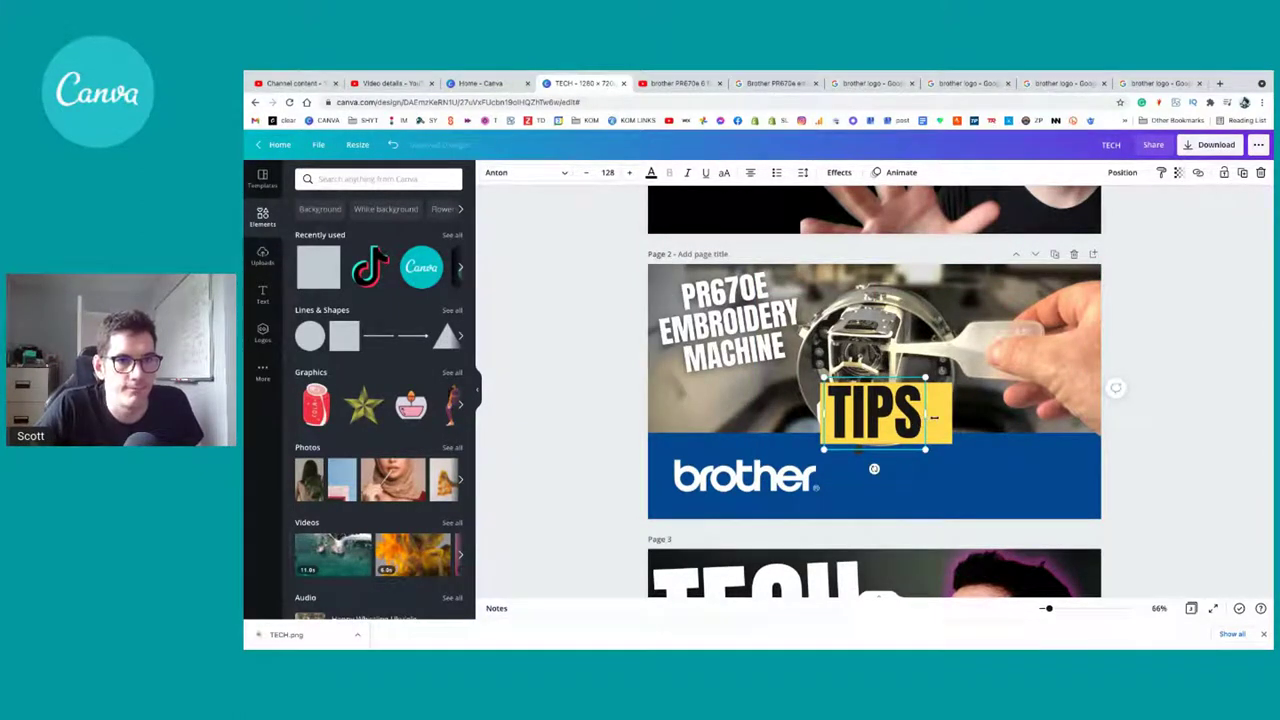
pyautogui.click(936, 419)
pyautogui.moveTo(952, 413); pyautogui.dragTo(926, 415)
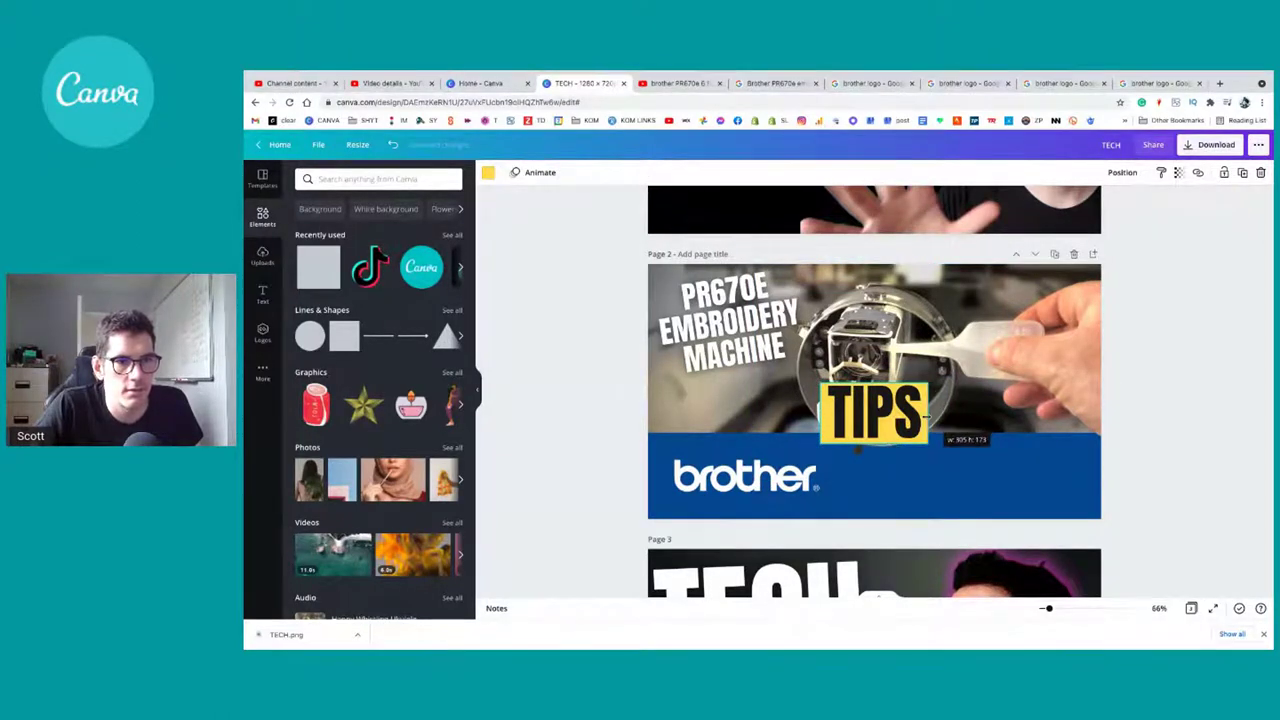
# Step: Select the yellow rectangle together with the TIPS text and group them into one label
pyautogui.click(810, 372)
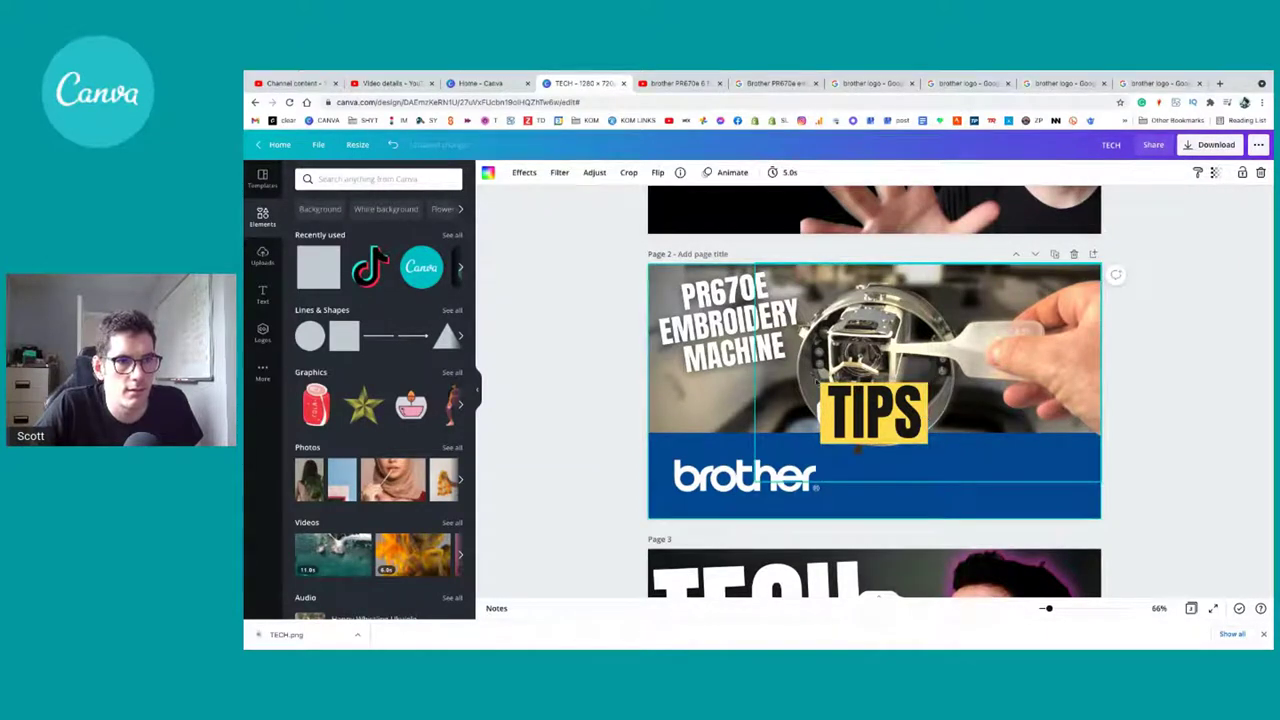
pyautogui.click(826, 438)
pyautogui.click(826, 438)
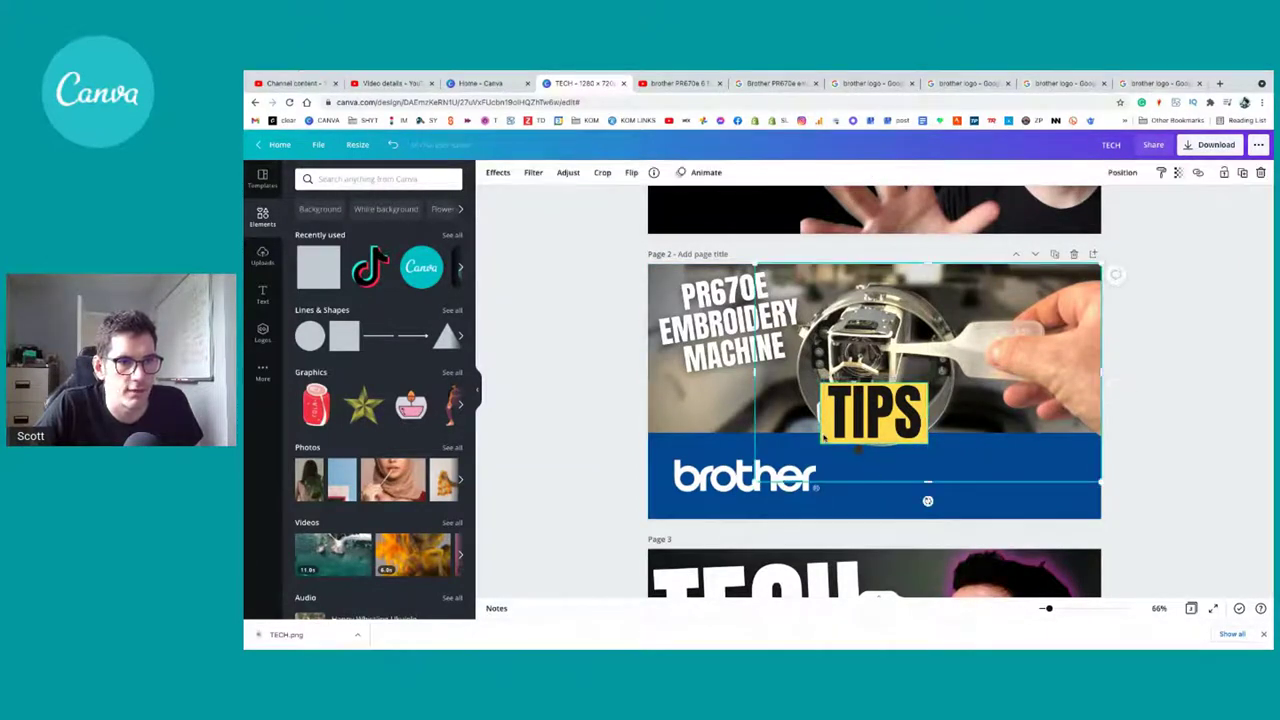
pyautogui.click(823, 437)
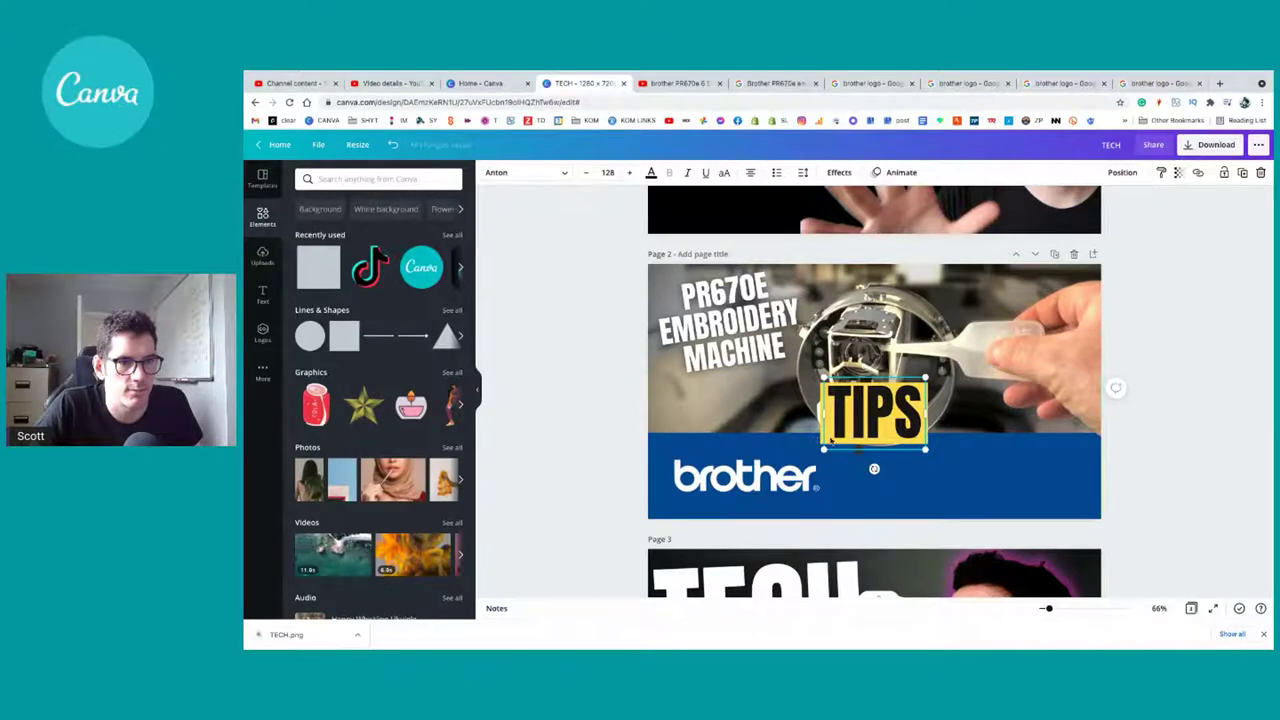
pyautogui.click(830, 440)
pyautogui.click(852, 405)
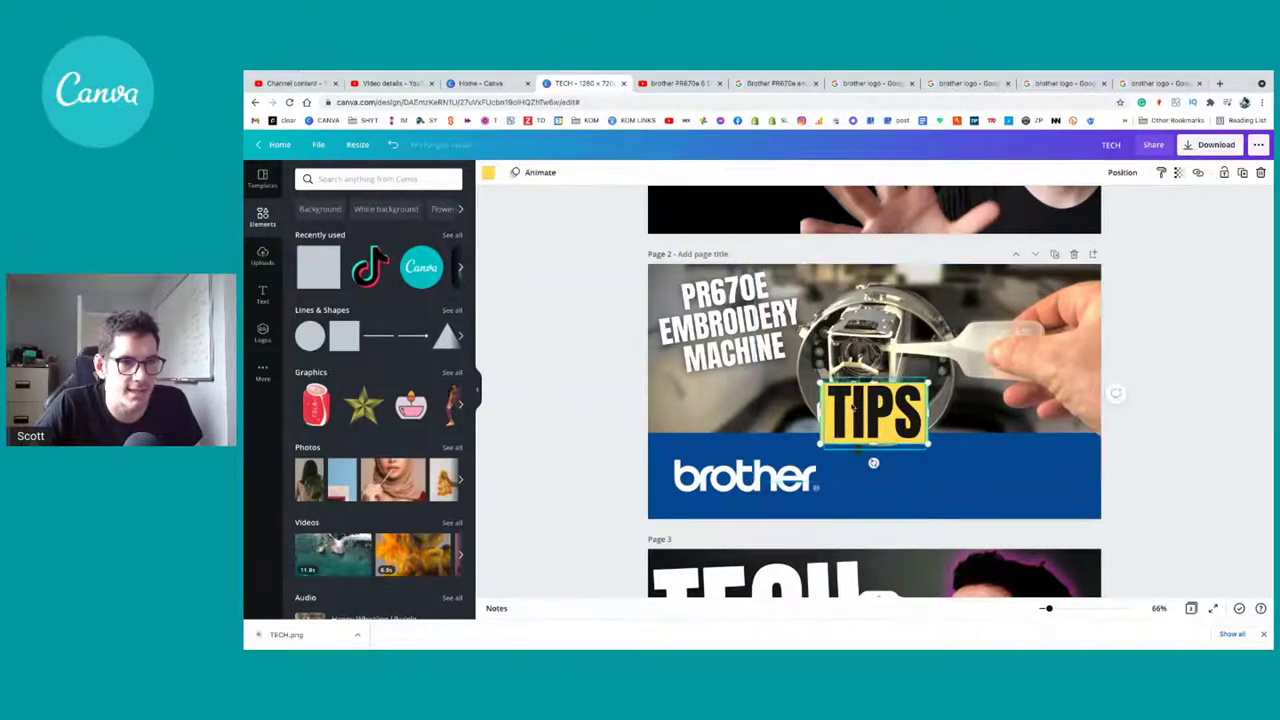
pyautogui.click(852, 405)
pyautogui.rightClick(852, 405)
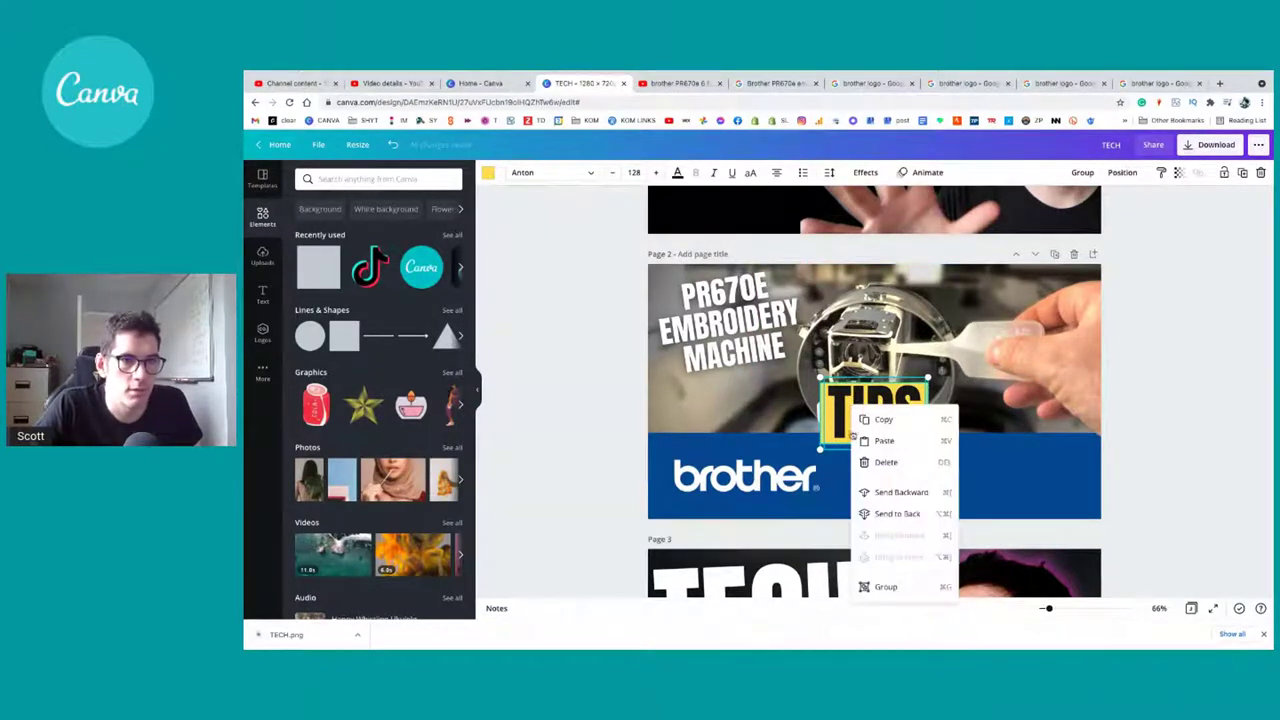
pyautogui.click(880, 586)
# Step: Place the TIPS group beneath the PR670E text, tilt it to match that text and enlarge it to about font size 139
pyautogui.moveTo(836, 418); pyautogui.dragTo(708, 398)
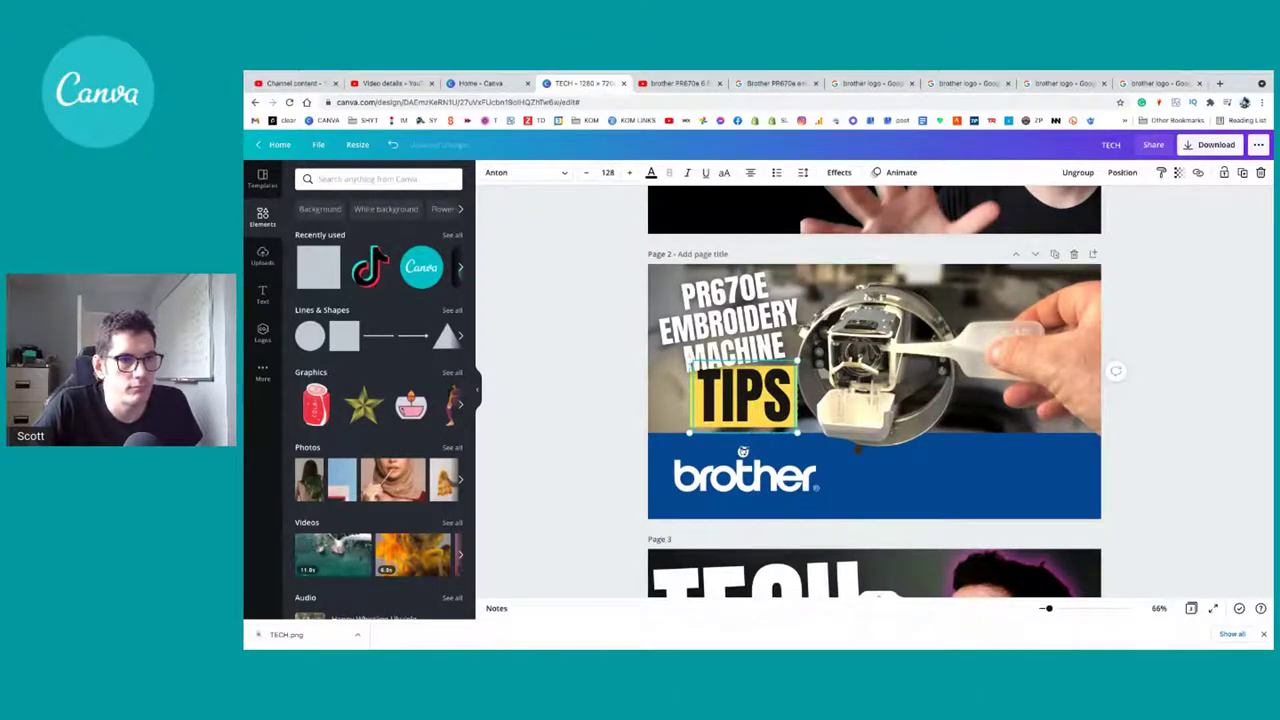
pyautogui.moveTo(743, 452)
pyautogui.mouseDown()
pyautogui.moveTo(780, 474)
pyautogui.moveTo(754, 451)
pyautogui.mouseUp()
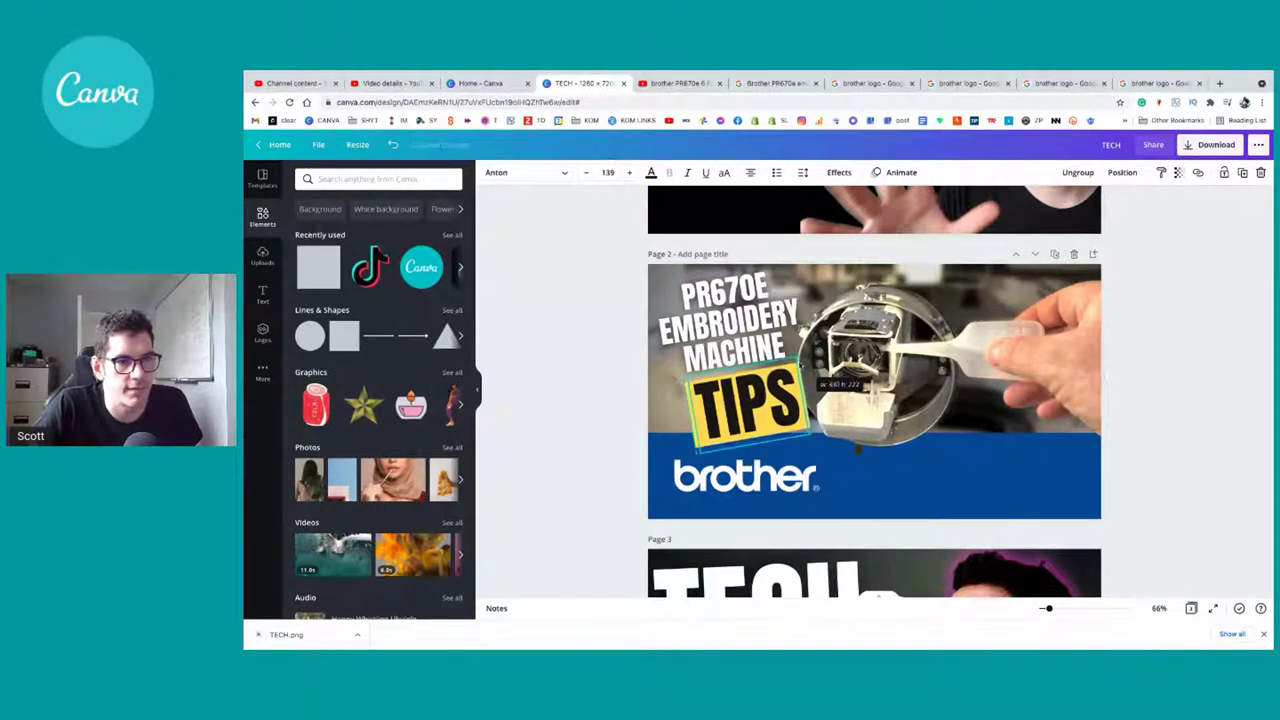
# Step: Bring the machine cutout to the front and shift the TIPS label slightly away from it
pyautogui.click(896, 392)
pyautogui.rightClick(896, 392)
pyautogui.click(942, 540)
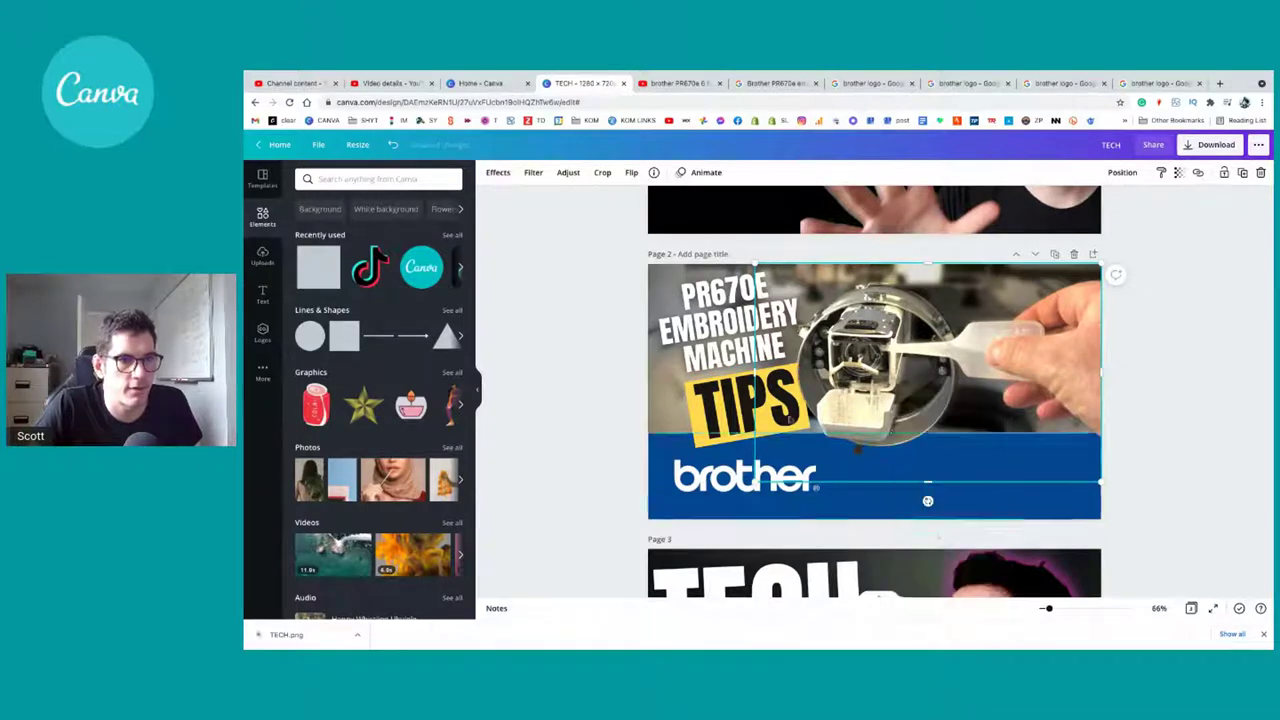
pyautogui.click(731, 420)
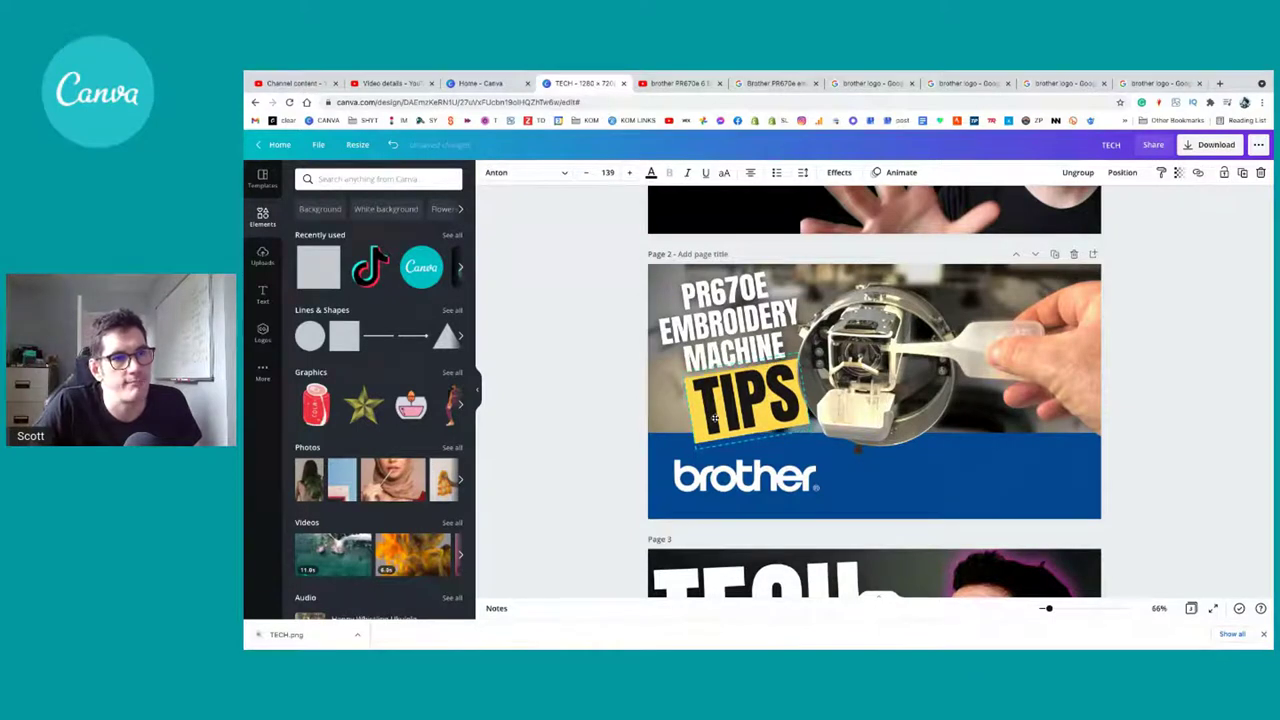
# Step: Try the Gordita, Baron and Archivo Black fonts on the PR670E EMBROIDERY MACHINE text and undo the font changes
pyautogui.click(713, 352)
pyautogui.click(740, 388)
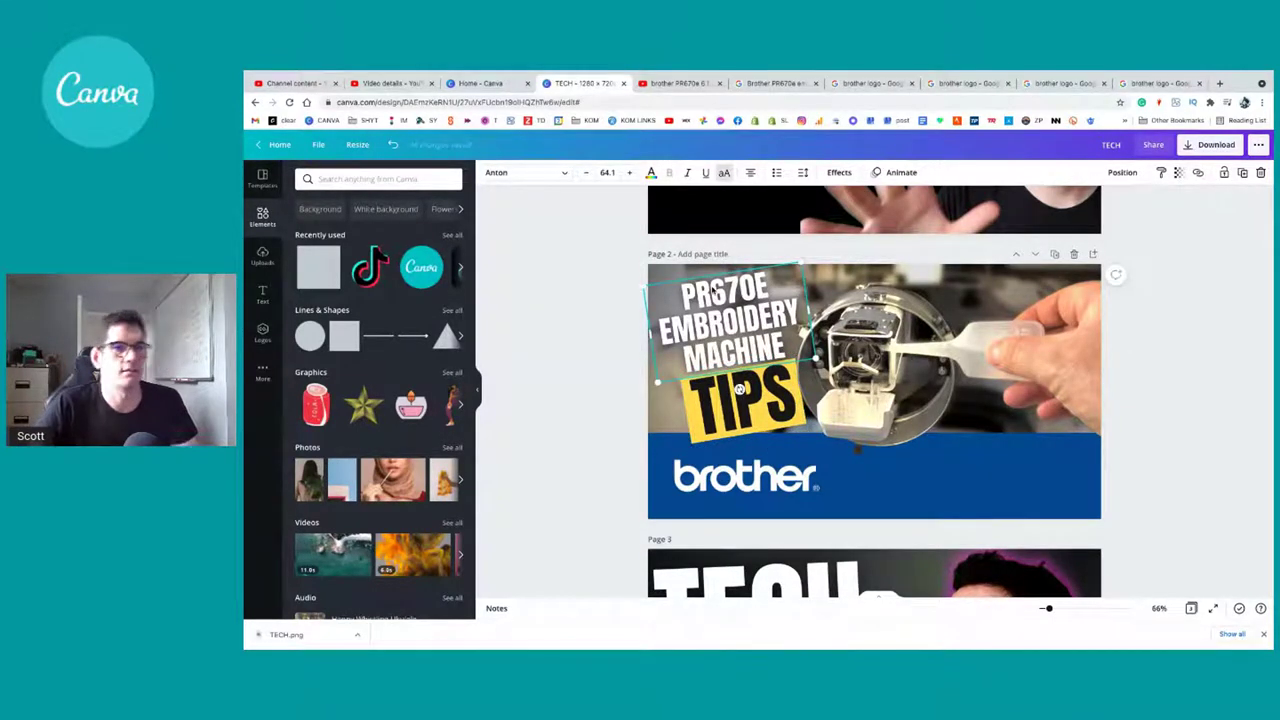
pyautogui.doubleClick(740, 388)
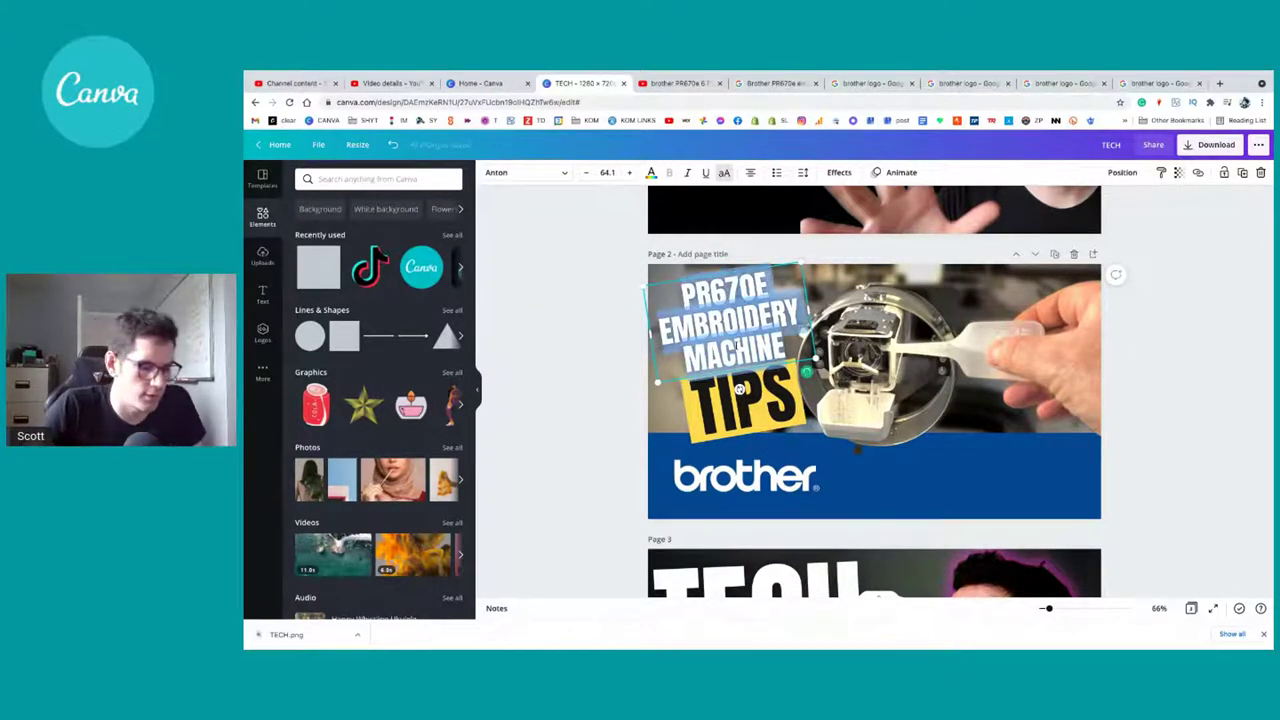
pyautogui.click(560, 174)
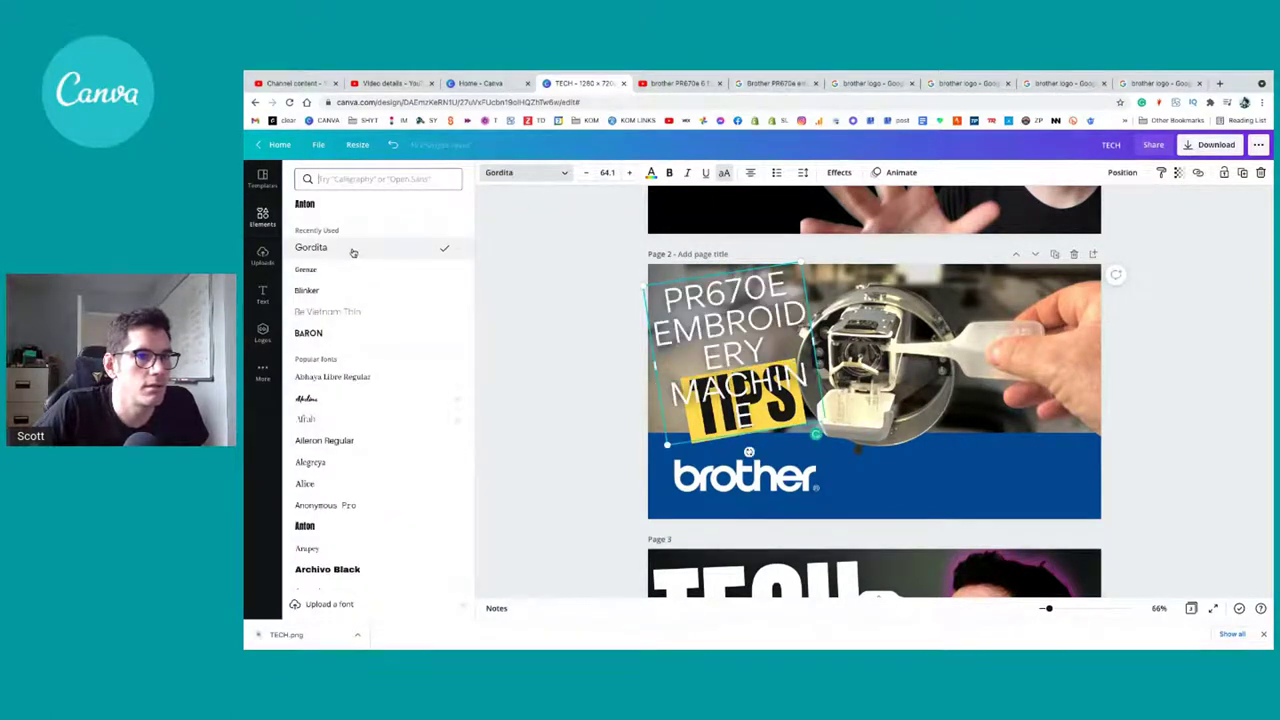
pyautogui.click(353, 334)
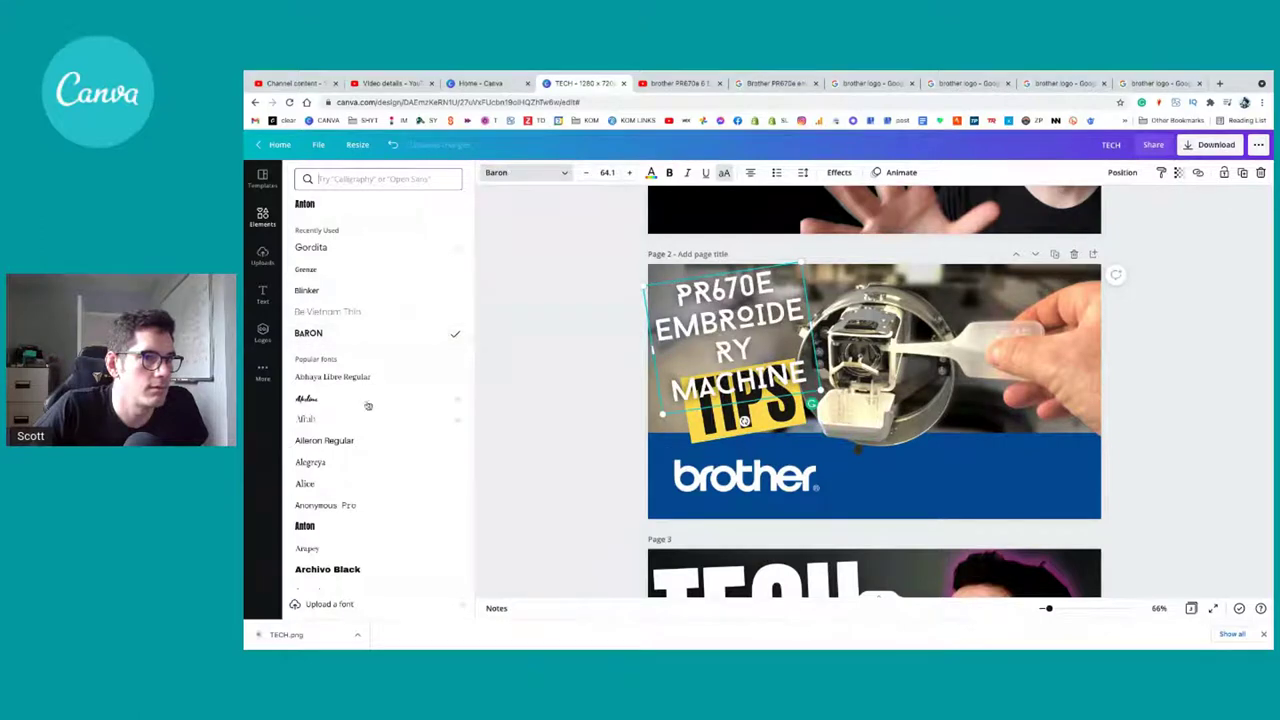
pyautogui.scroll(-1, 323, 468)
pyautogui.click(305, 461)
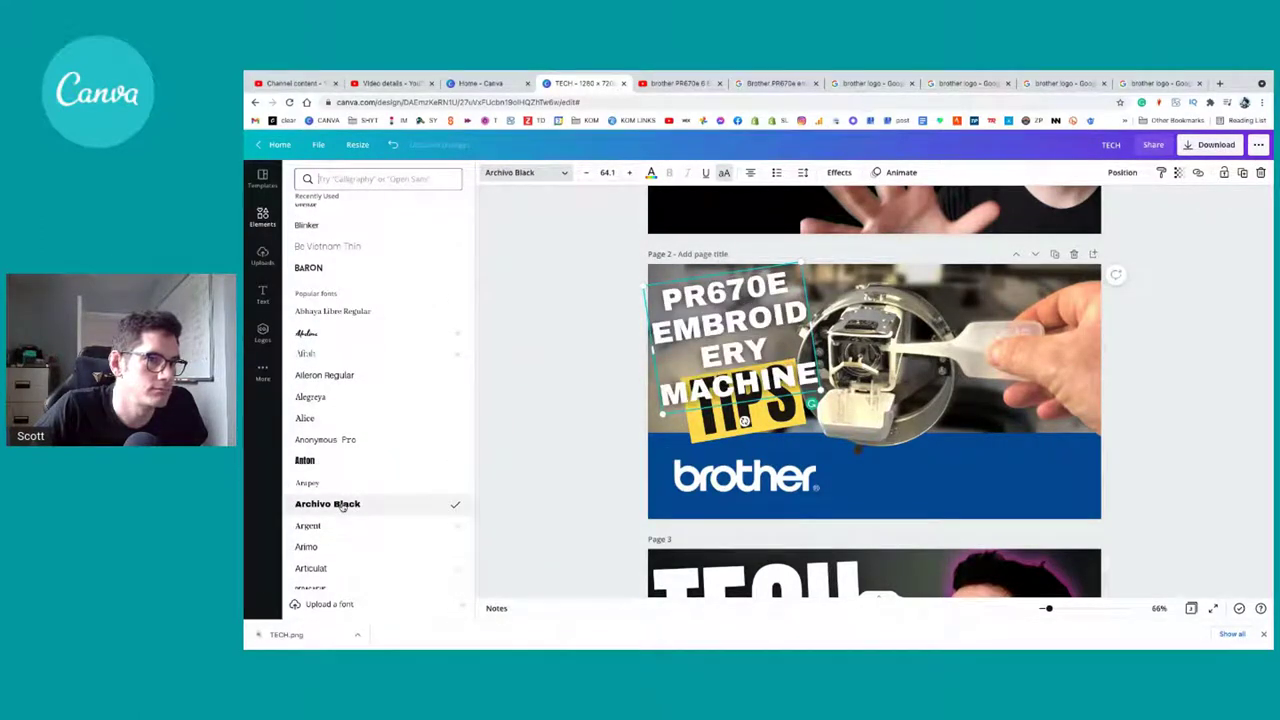
pyautogui.click(600, 520)
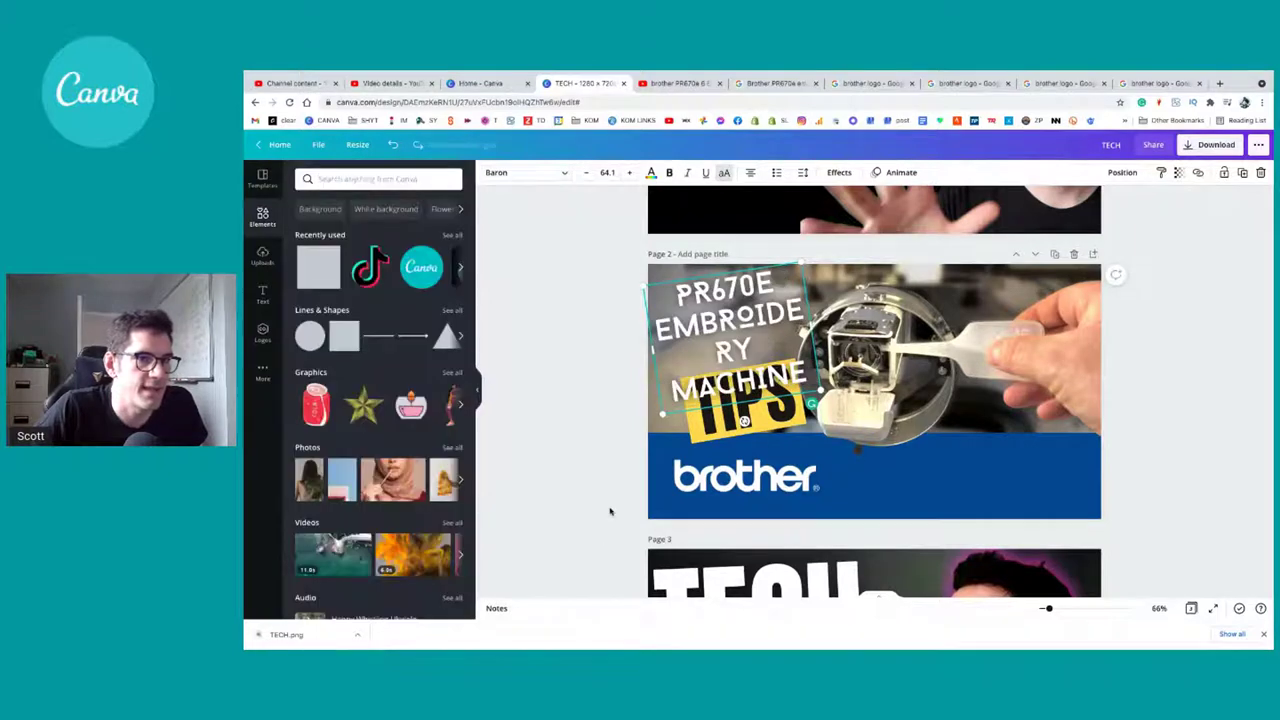
pyautogui.click(770, 462)
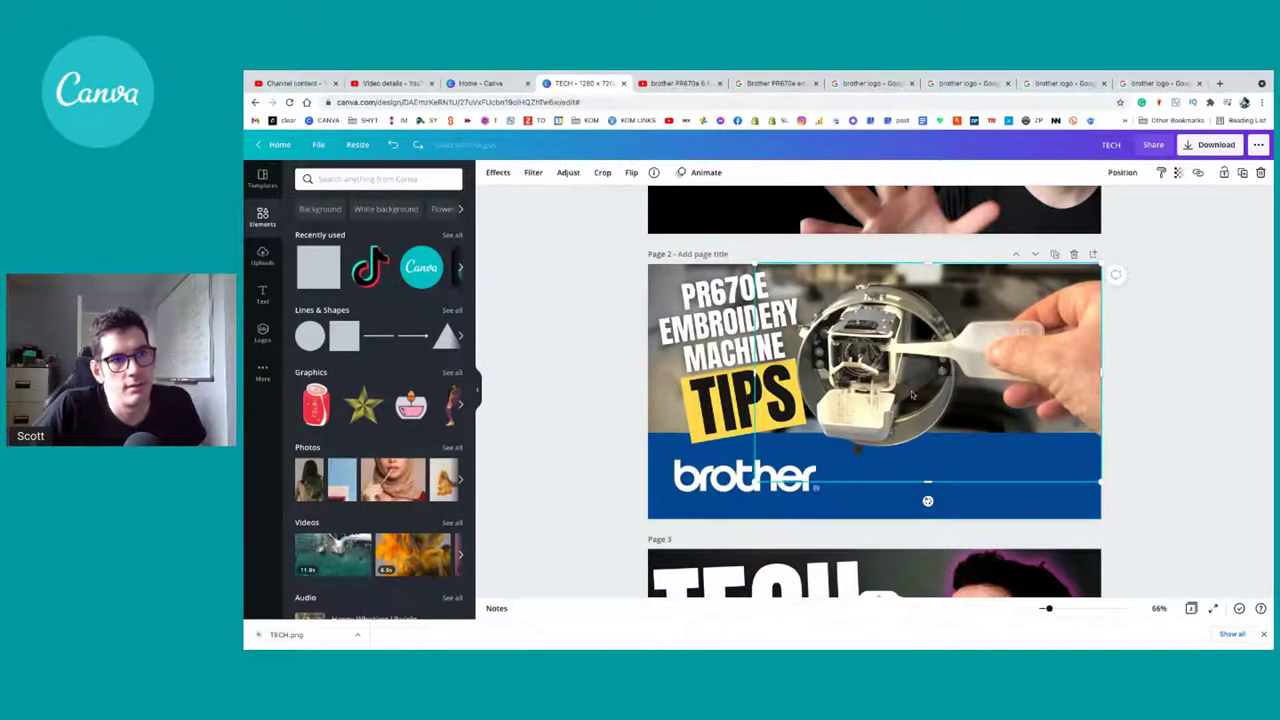
# Step: Shrink the PR670E text to font size 54.1 just above the TIPS label and enlarge the label to about font size 145
pyautogui.click(722, 403)
pyautogui.click(760, 345)
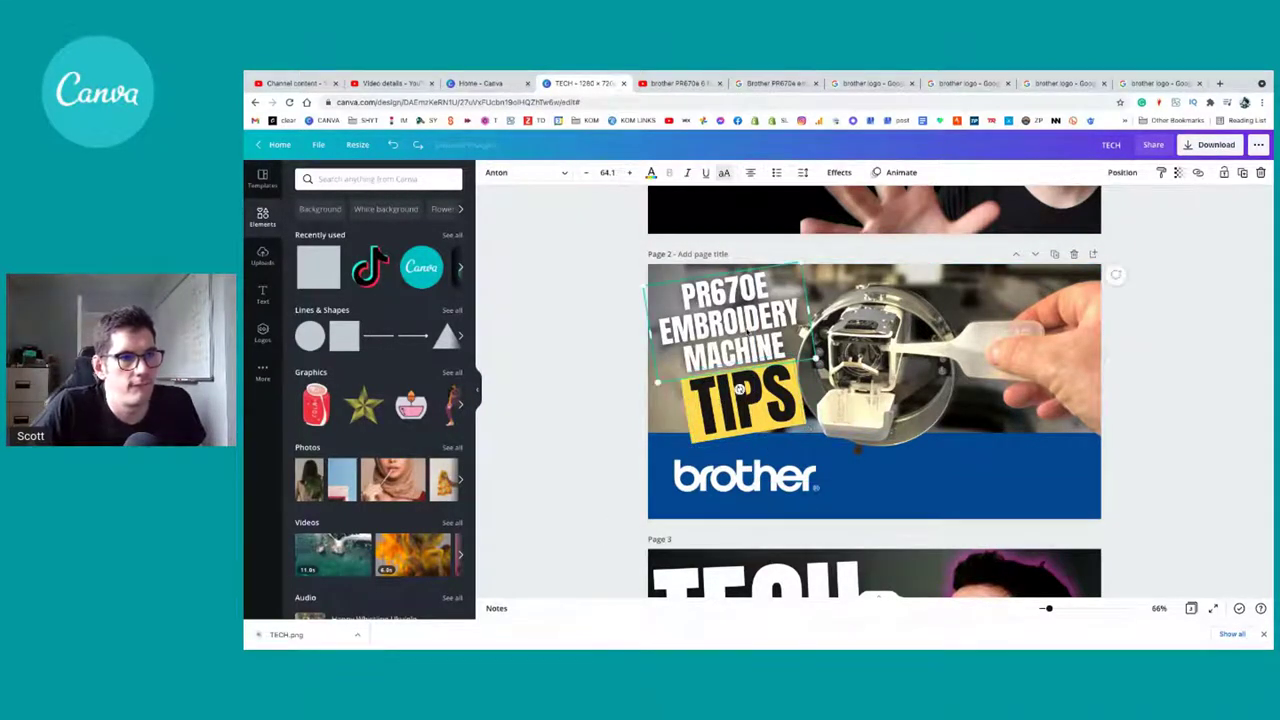
pyautogui.moveTo(810, 355); pyautogui.dragTo(790, 348)
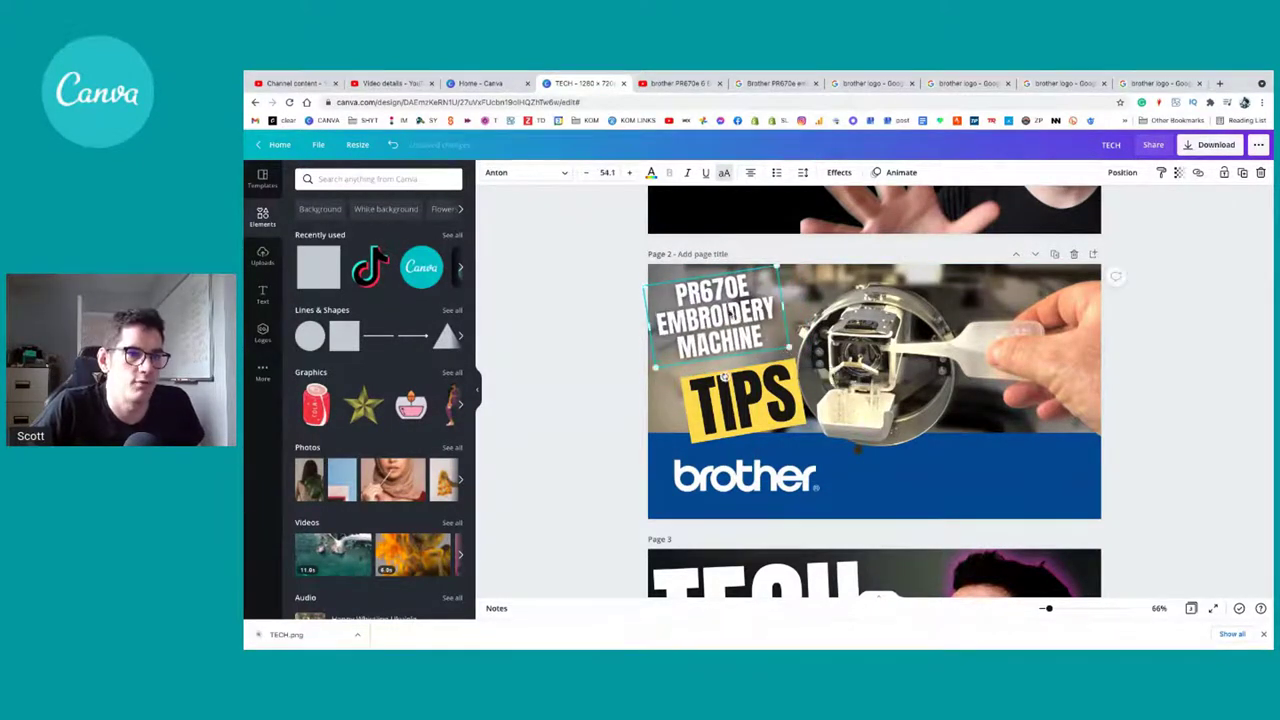
pyautogui.moveTo(730, 312); pyautogui.dragTo(740, 320)
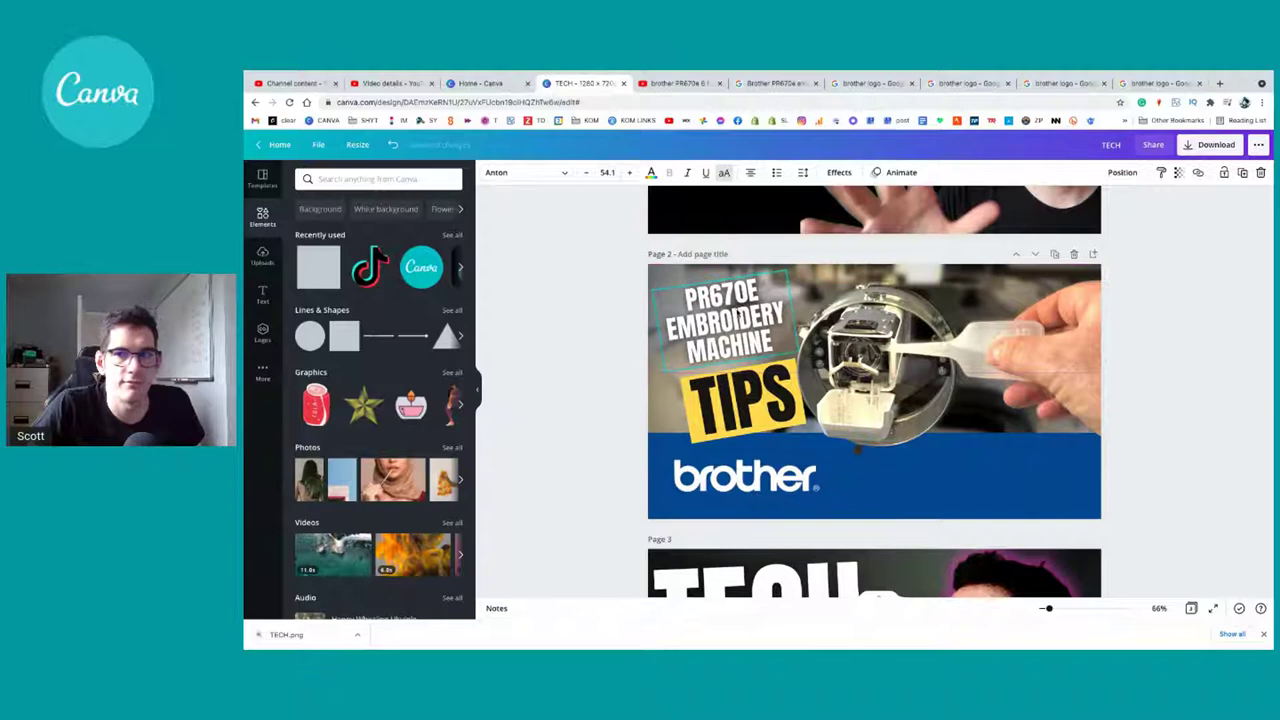
pyautogui.click(748, 430)
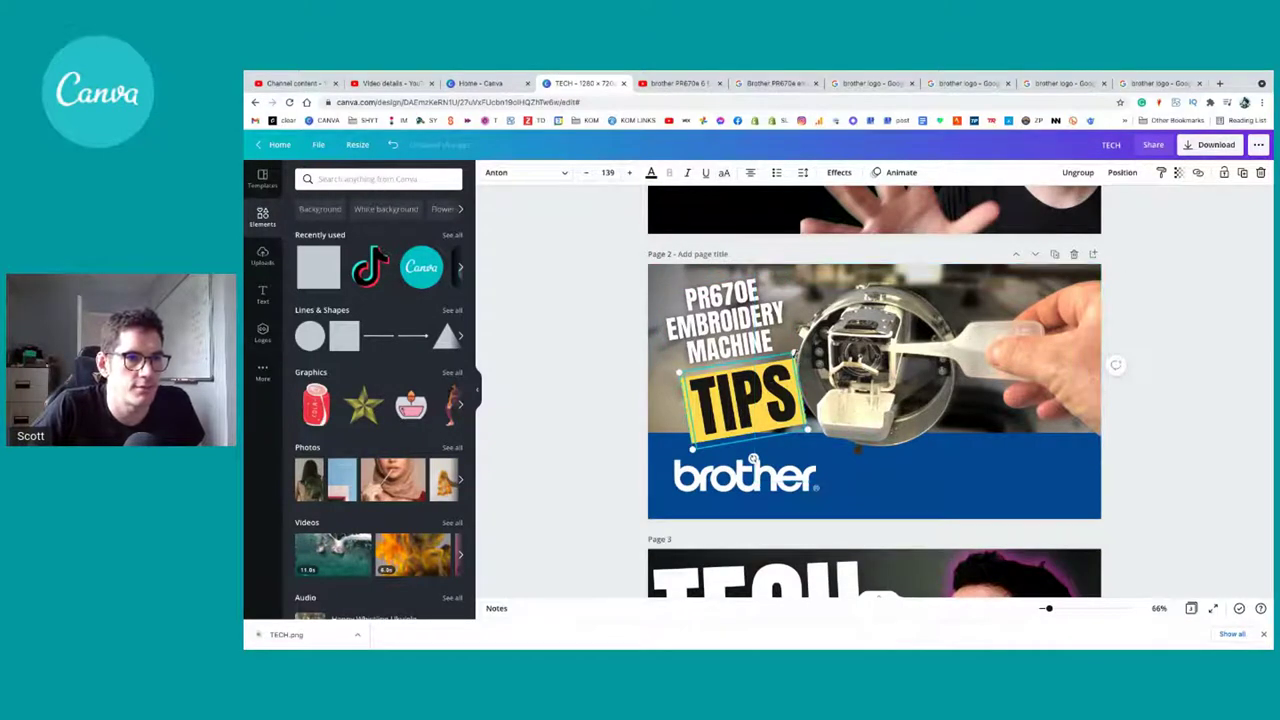
pyautogui.moveTo(797, 352); pyautogui.dragTo(815, 356)
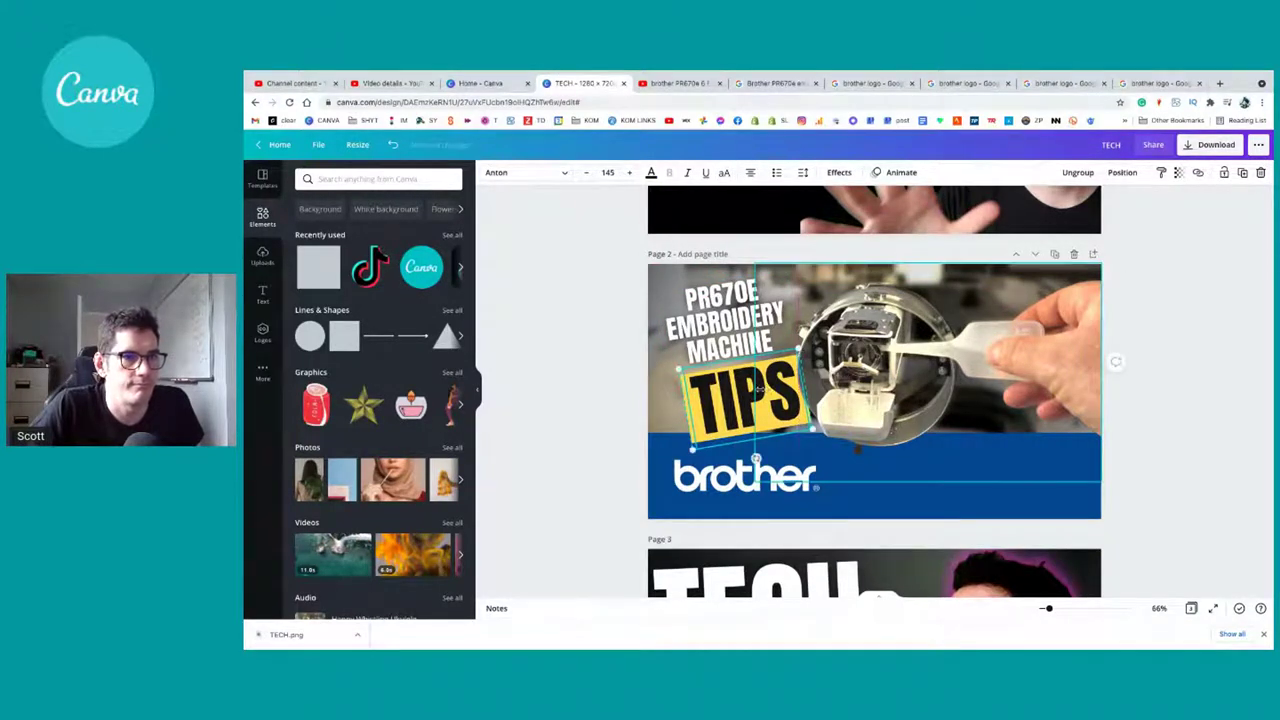
# Step: Nudge the TIPS label slightly further away from the machine cutout on page 2
pyautogui.click(870, 400)
pyautogui.click(720, 409)
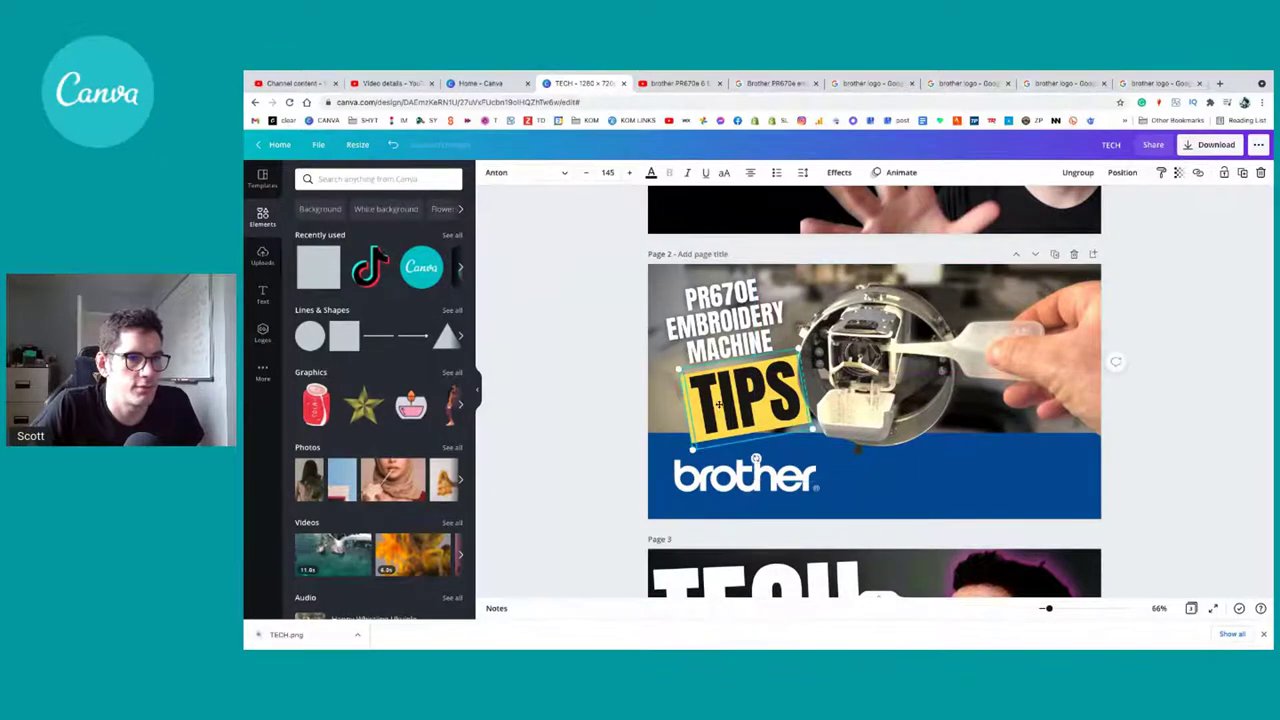
pyautogui.moveTo(718, 404); pyautogui.dragTo(718, 404)
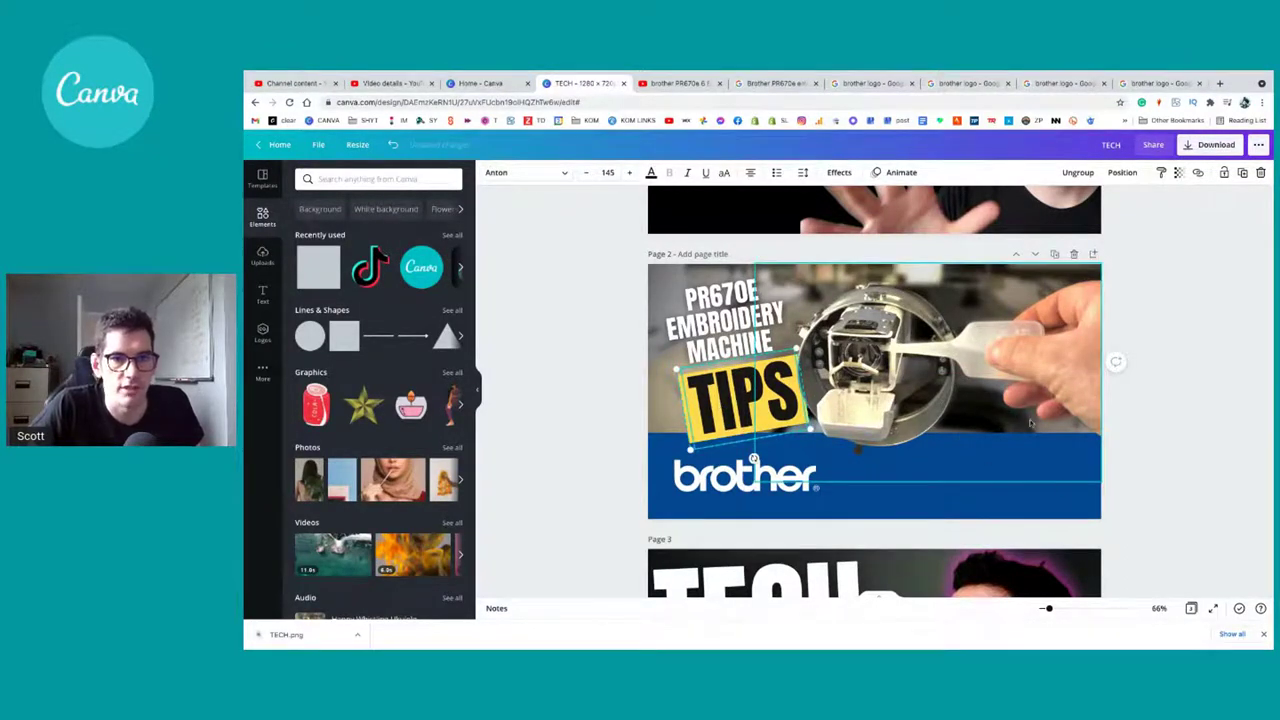
pyautogui.scroll(4, 897, 432)
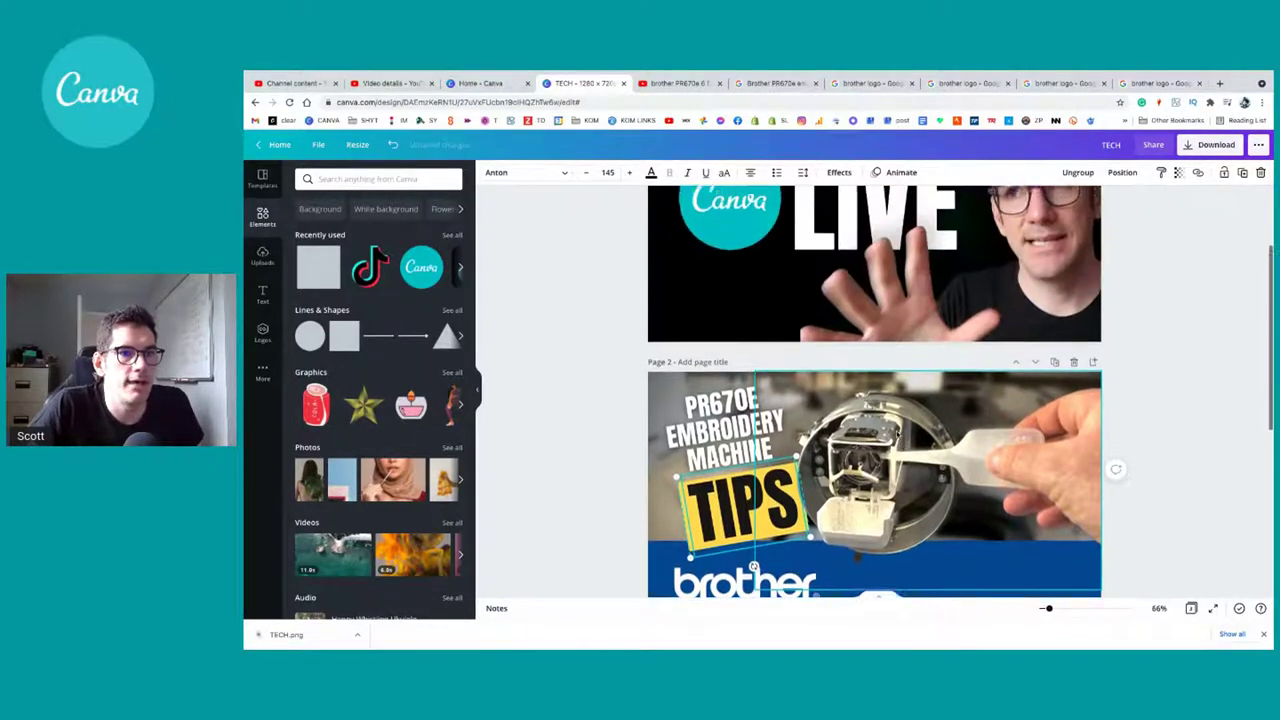
pyautogui.scroll(-4, 897, 432)
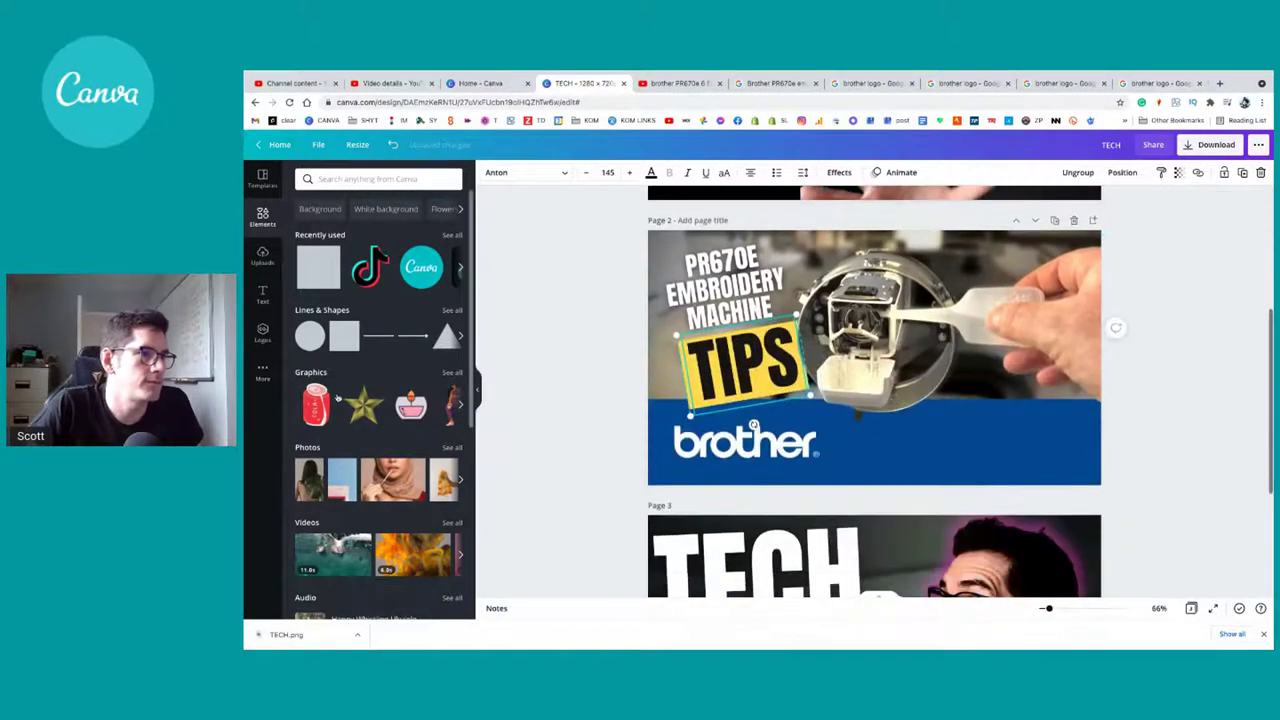
# Step: Try adding the uploaded photo of the man in the Making Tees shirt to page 2 and cropping in both sides
pyautogui.click(262, 254)
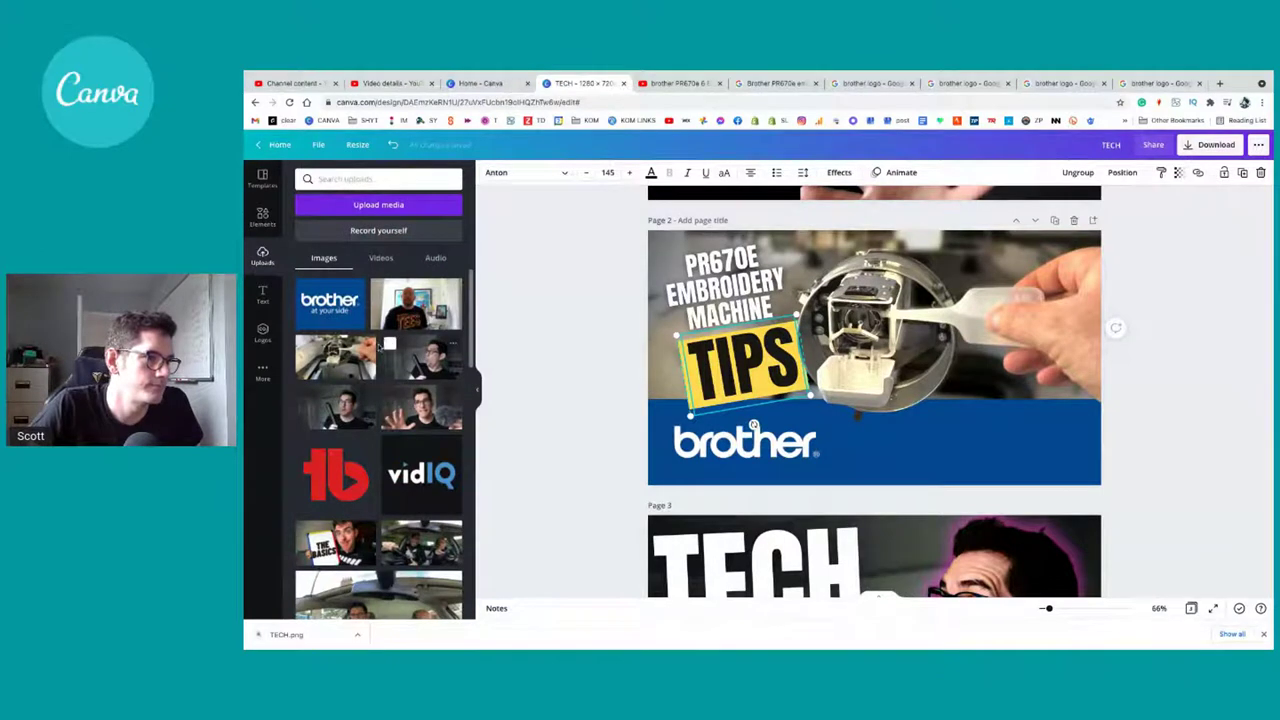
pyautogui.click(428, 313)
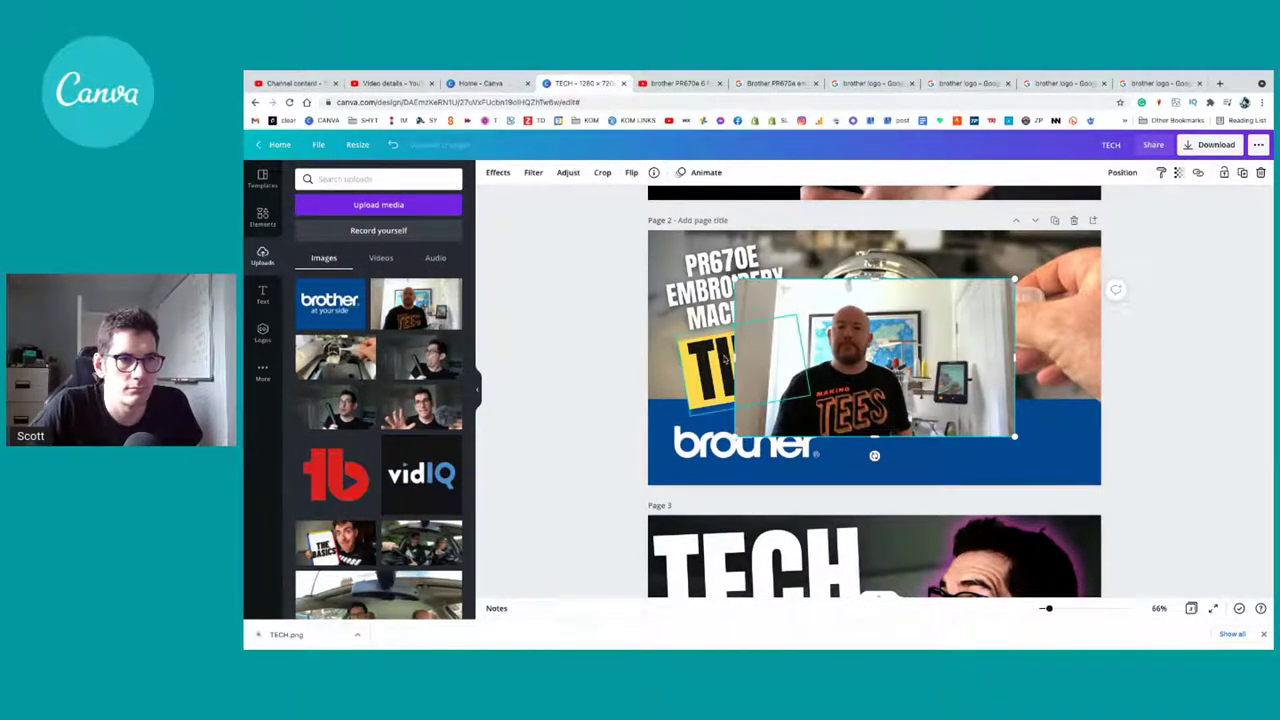
pyautogui.moveTo(735, 358); pyautogui.dragTo(889, 360)
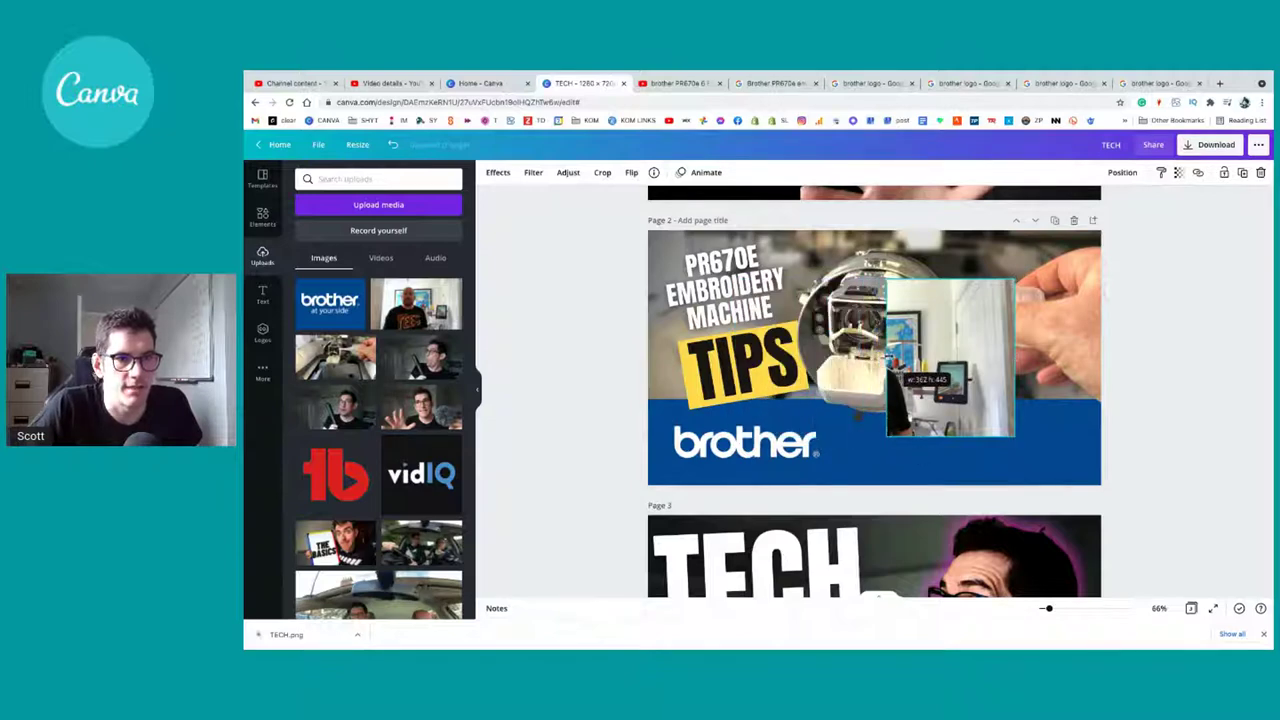
pyautogui.moveTo(1014, 358); pyautogui.dragTo(942, 358)
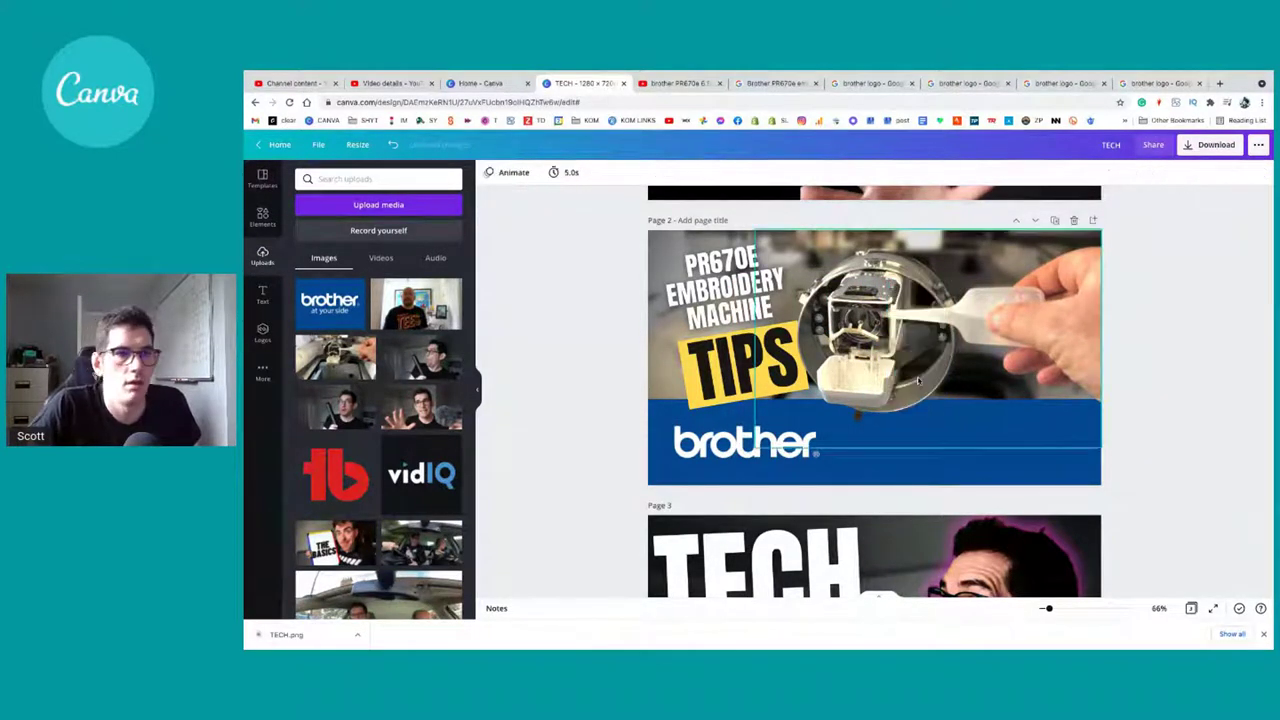
# Step: Switch to the open Google brother logo search and search for "PR670e embroidery Machine reels" instead
pyautogui.click(868, 83)
pyautogui.click(561, 158)
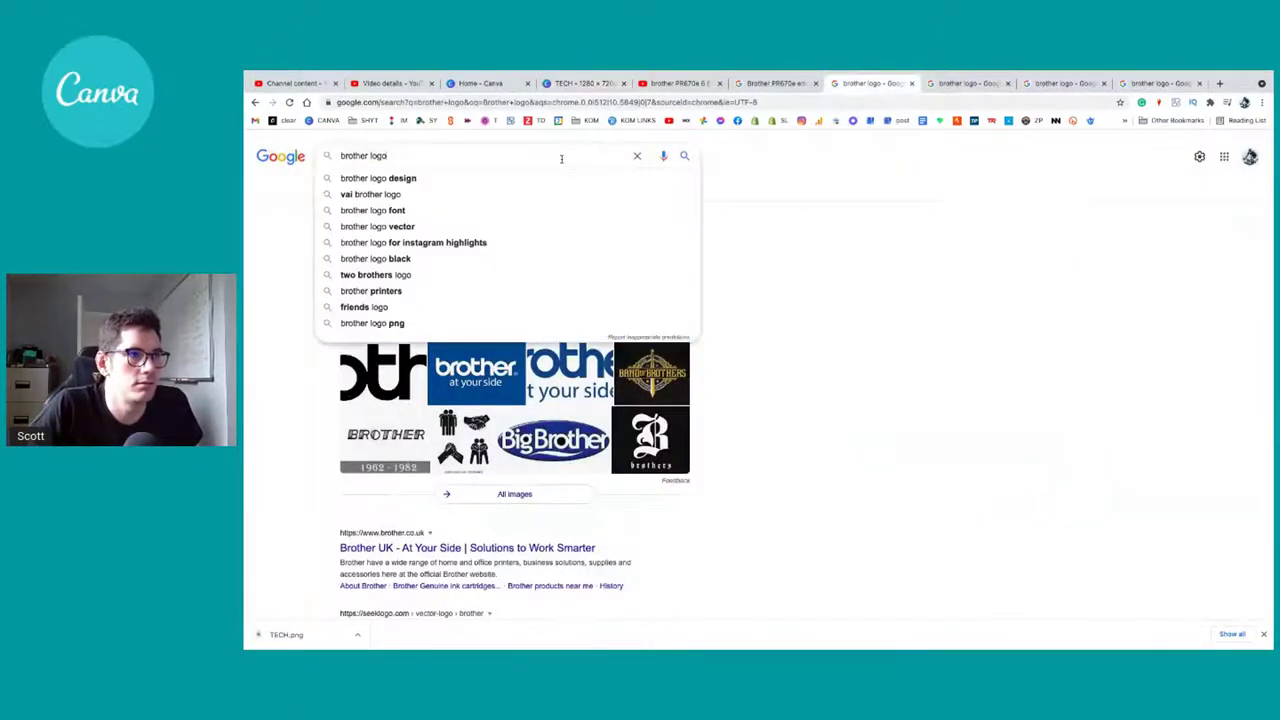
pyautogui.press('BackSpace')
pyautogui.press('BackSpace')
pyautogui.hotkey('ctrl', 'a')
pyautogui.write('PR670e embroidery Machine')
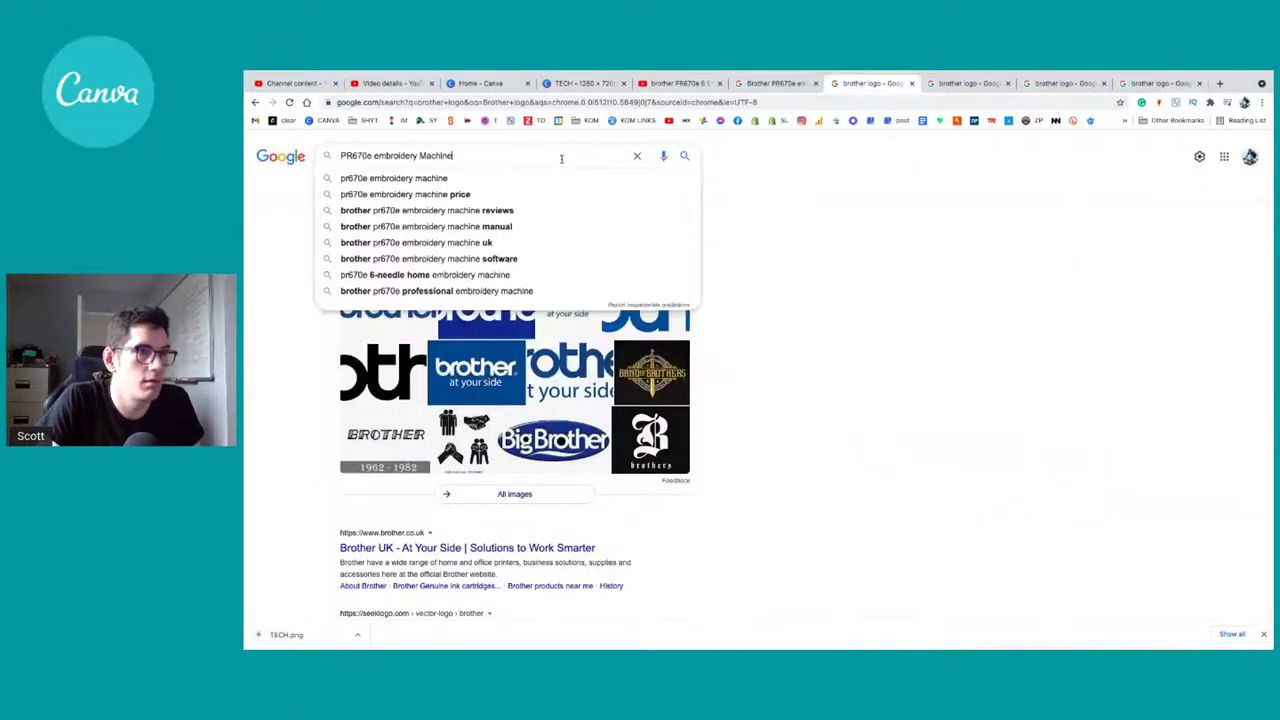
pyautogui.write('r')
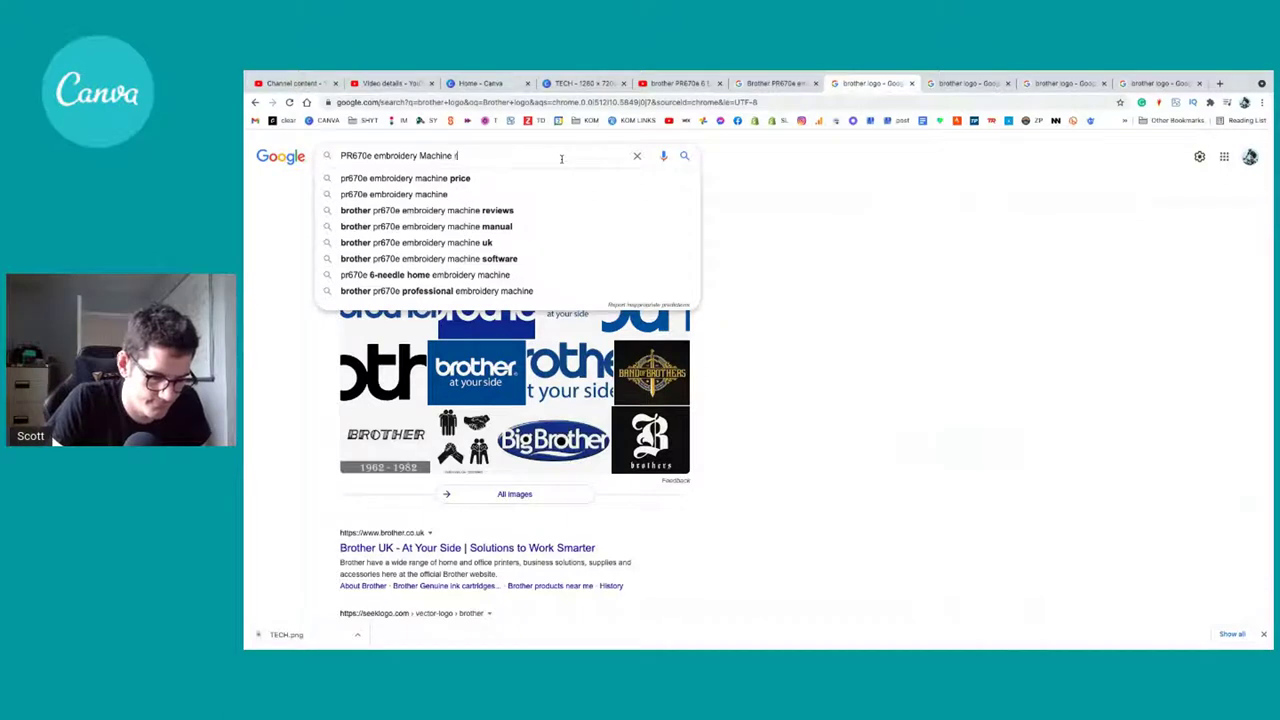
pyautogui.write('eels')
pyautogui.press('Return')
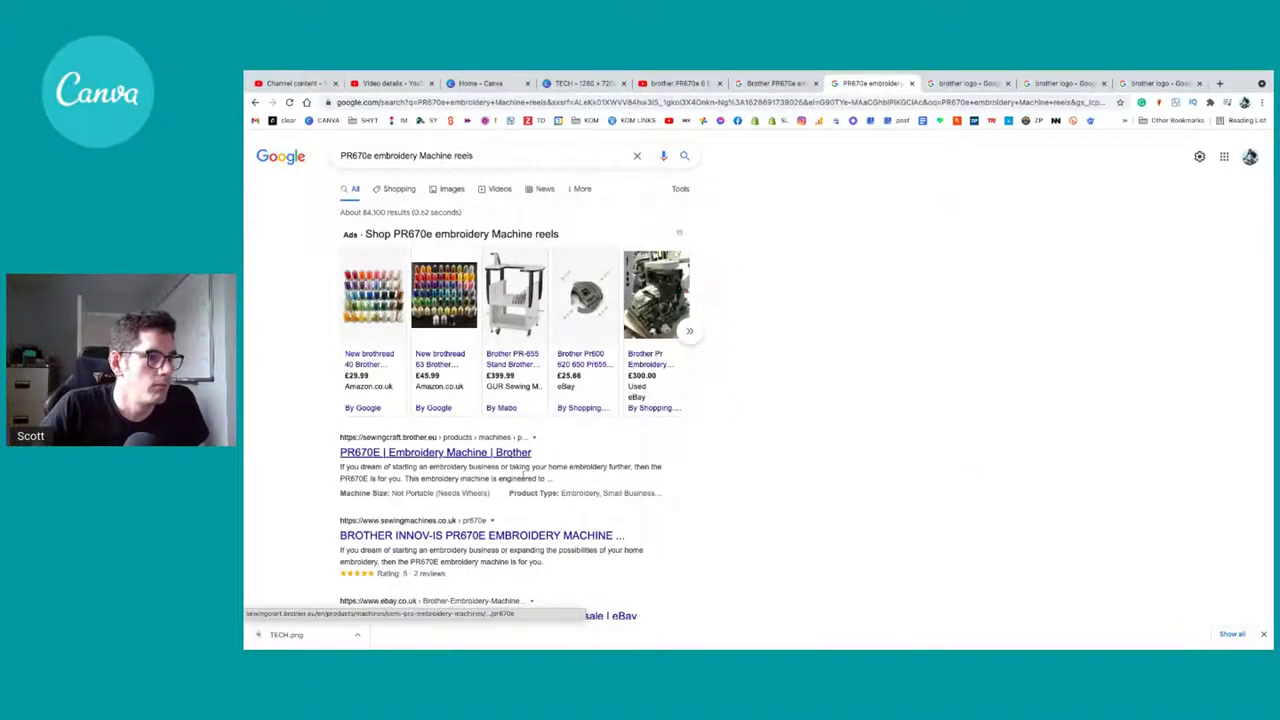
# Step: Open the first two PR670E web results in separate browser tabs and show the image results for the query
pyautogui.middleClick(520, 456)
pyautogui.middleClick(480, 536)
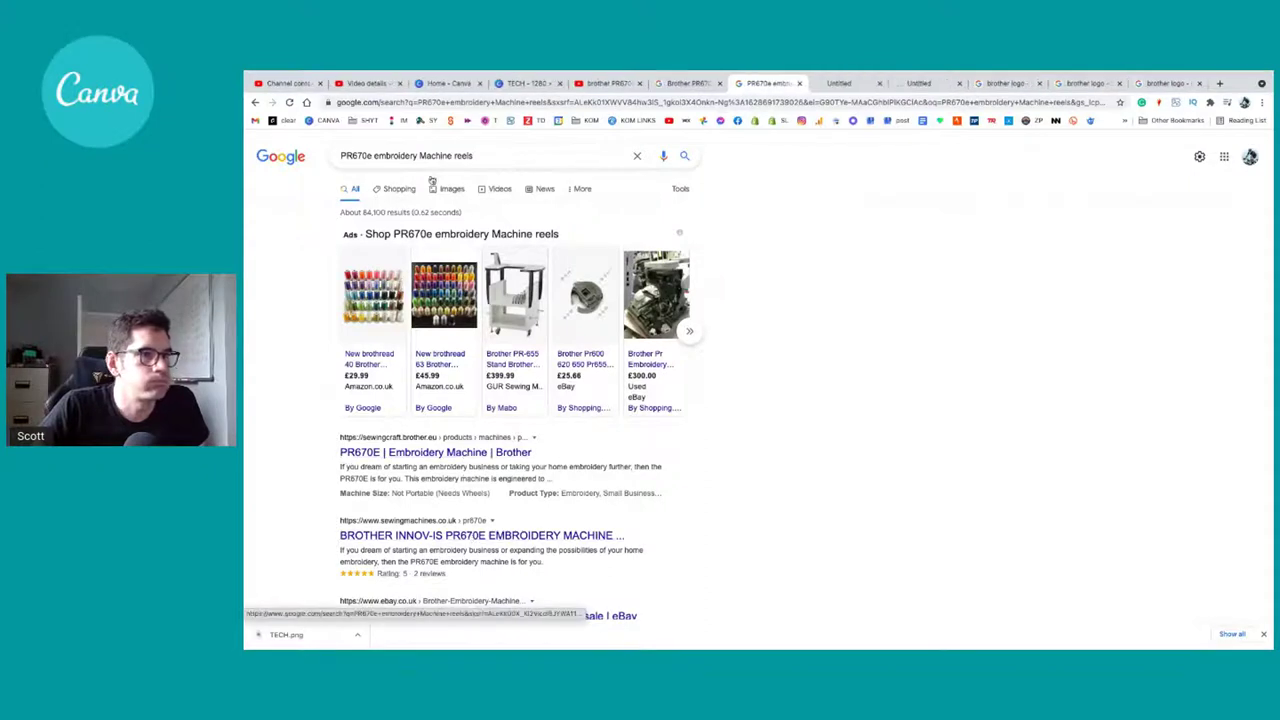
pyautogui.click(444, 190)
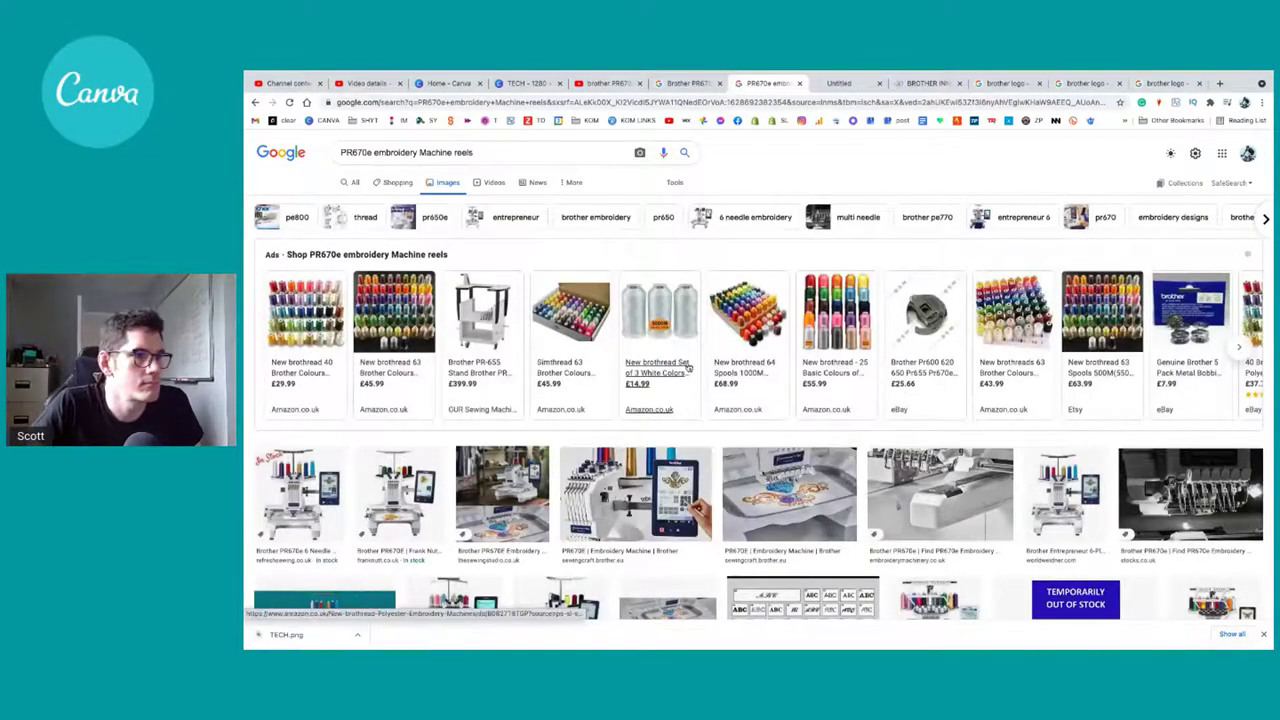
# Step: Examine the image results for a thread reel or PR670E machine picture suitable for the thumbnail
pyautogui.scroll(-1, 816, 374)
pyautogui.moveTo(816, 374)
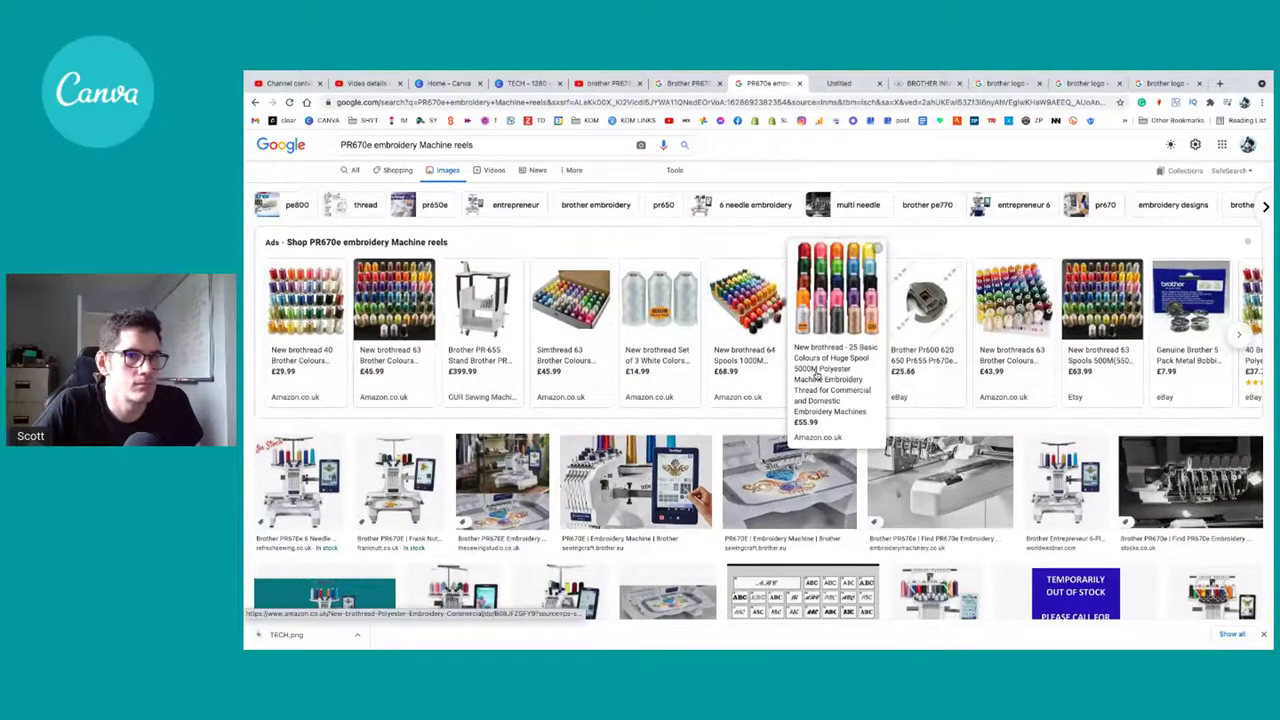
pyautogui.scroll(-1, 816, 374)
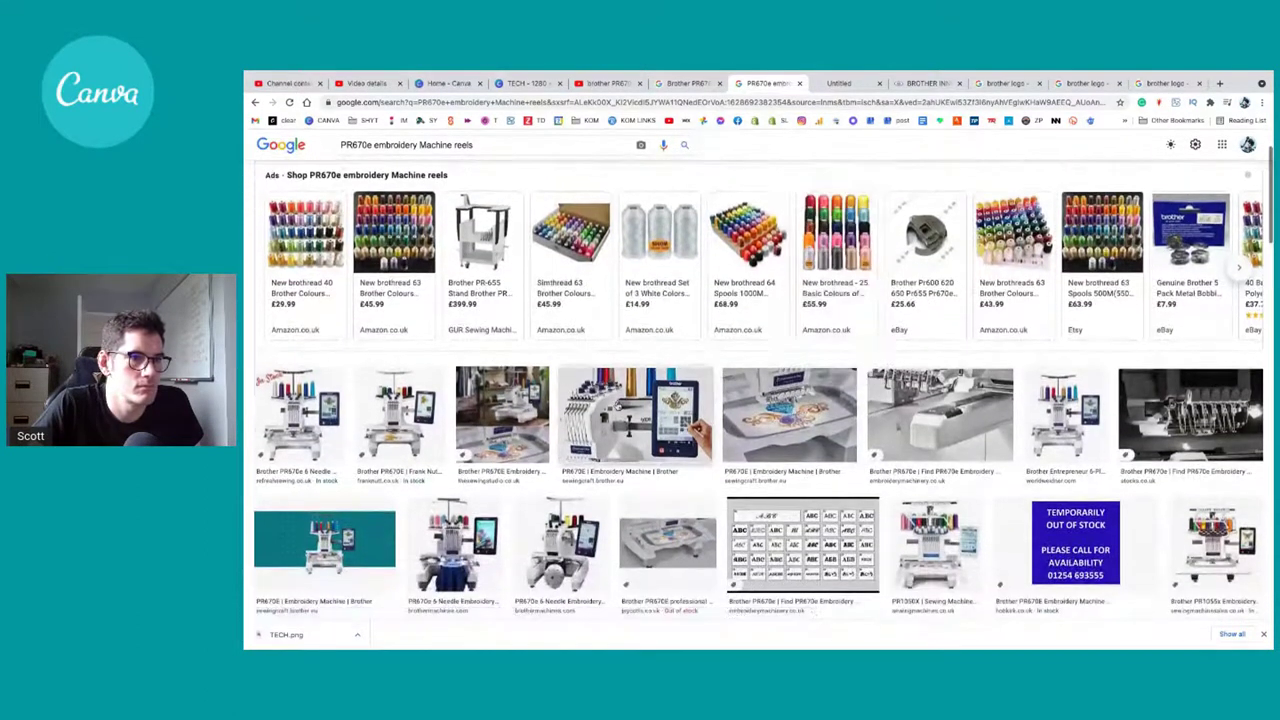
pyautogui.scroll(-1, 618, 406)
pyautogui.scroll(-5, 674, 412)
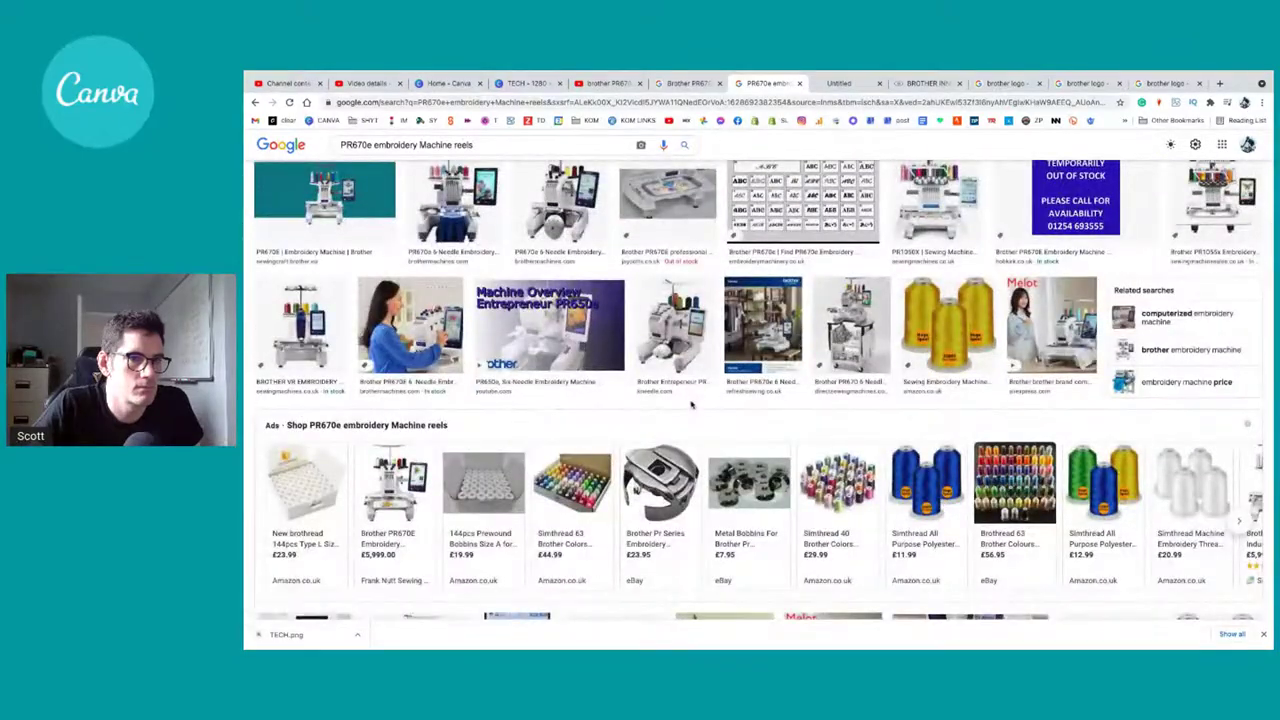
pyautogui.scroll(-6, 690, 404)
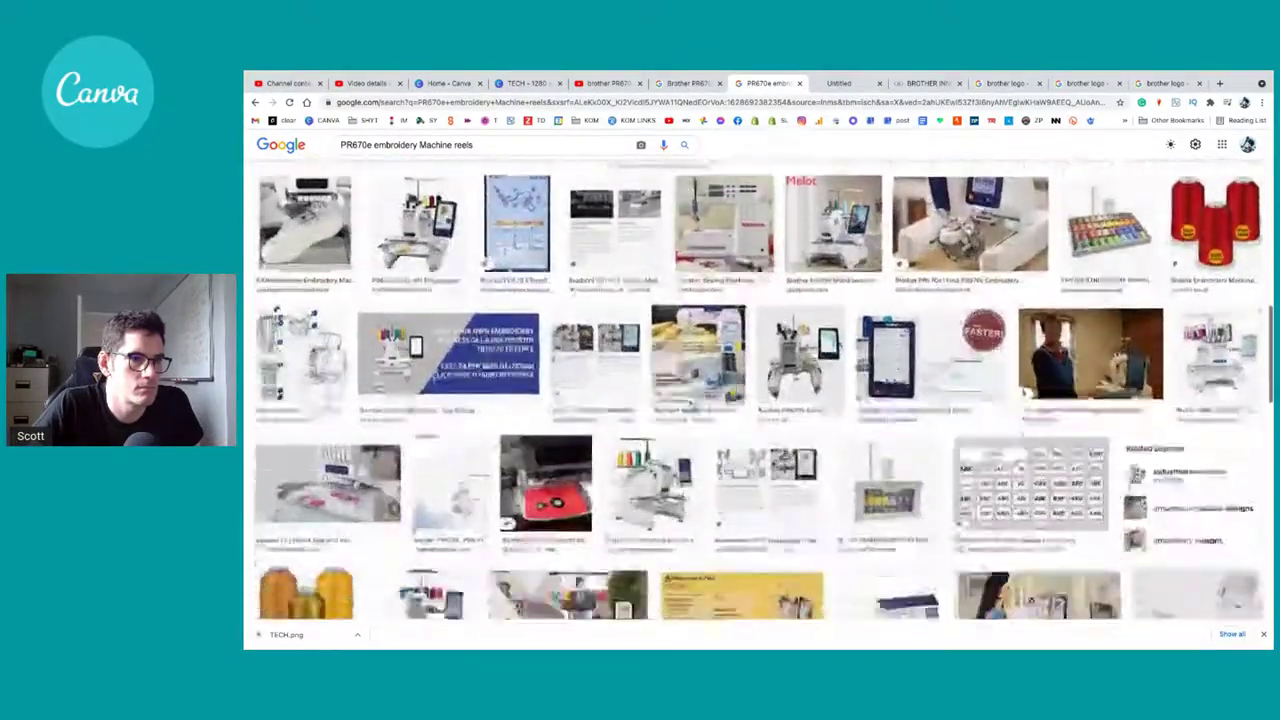
pyautogui.scroll(-5, 690, 404)
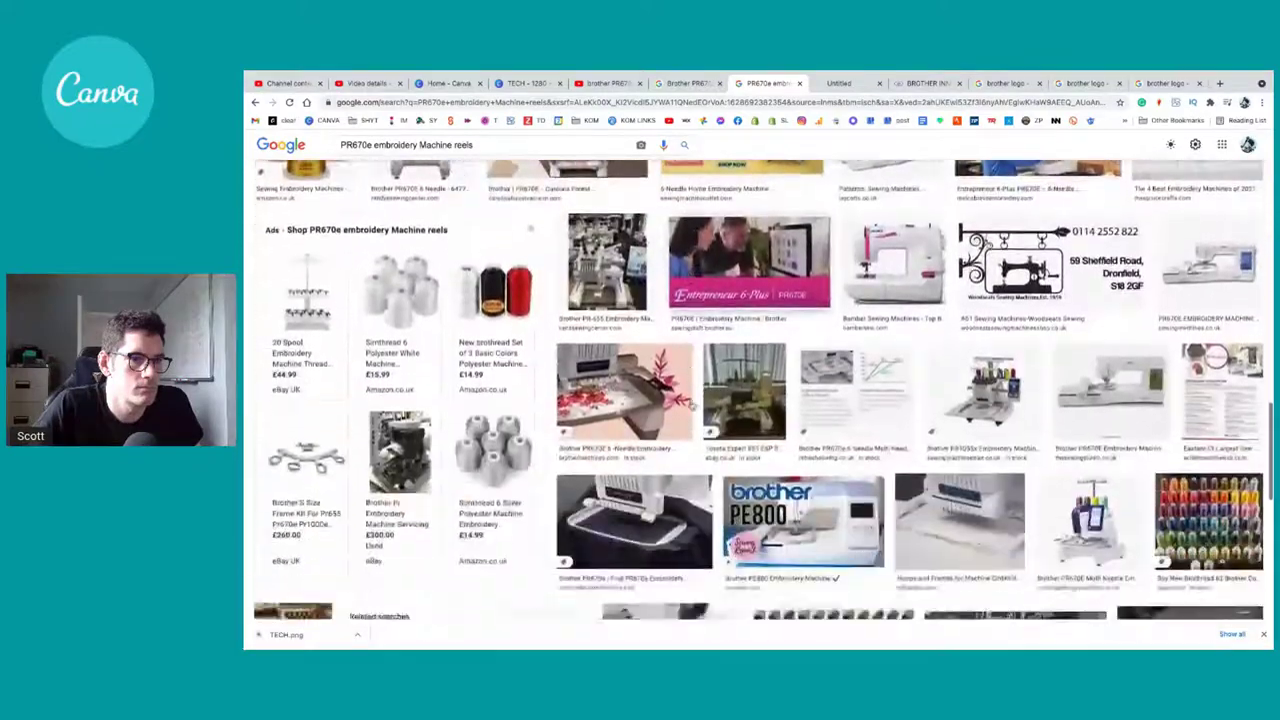
pyautogui.scroll(-6, 690, 402)
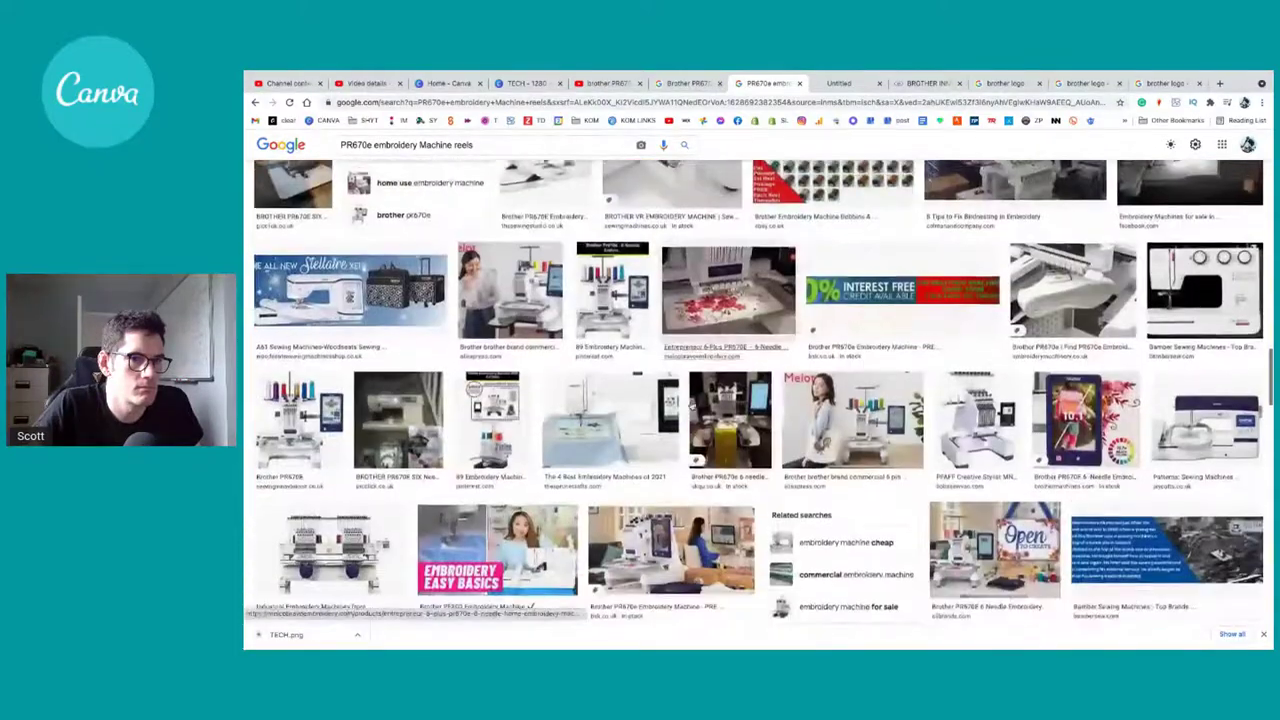
pyautogui.scroll(-5, 690, 404)
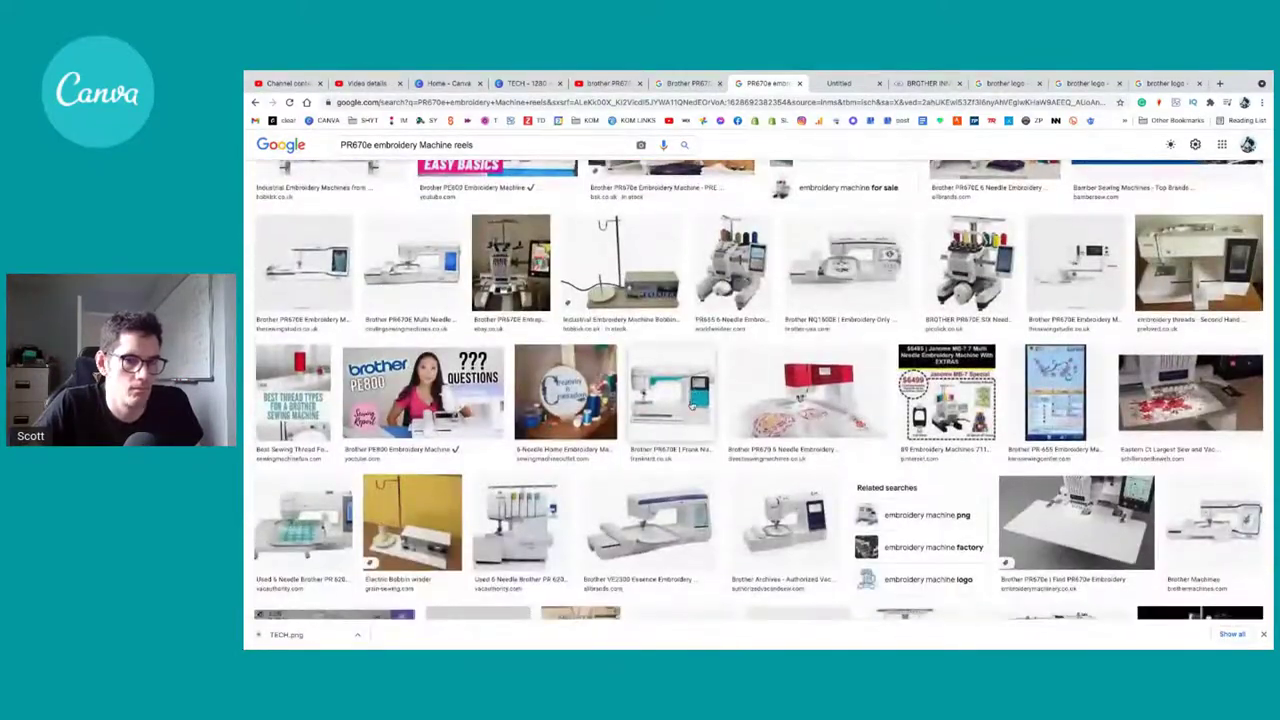
pyautogui.scroll(-10, 692, 404)
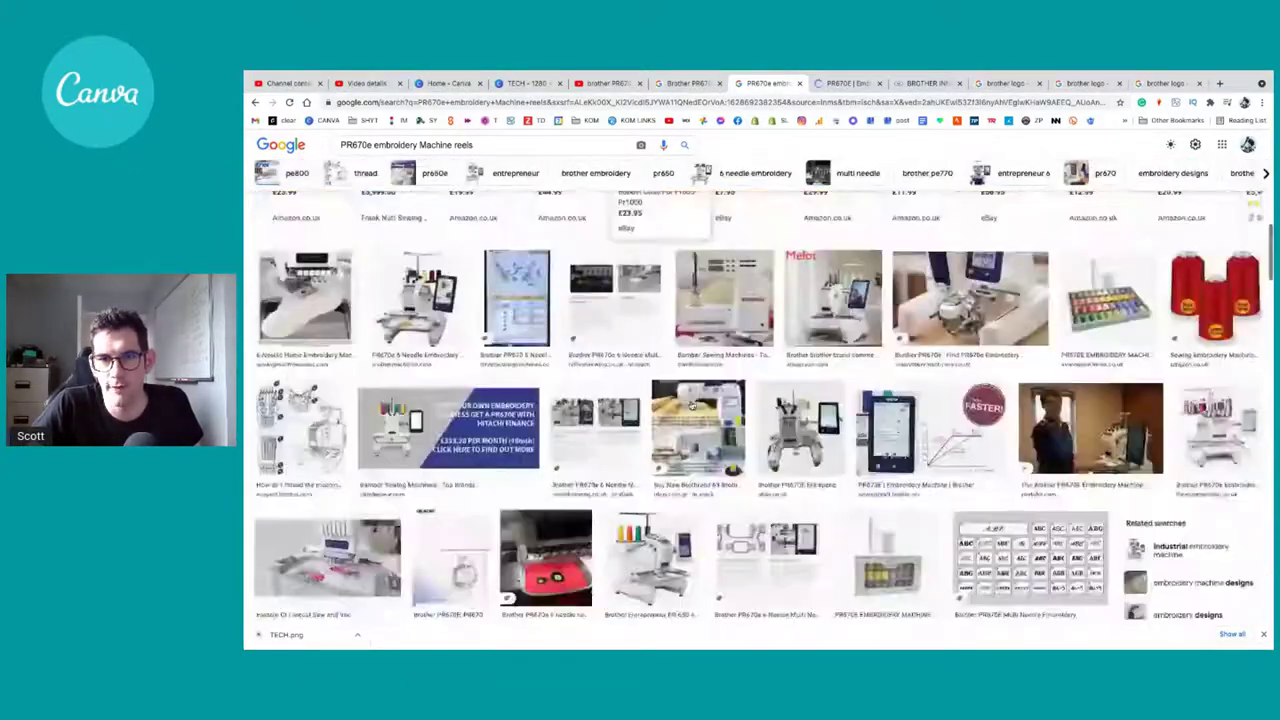
pyautogui.scroll(15, 691, 404)
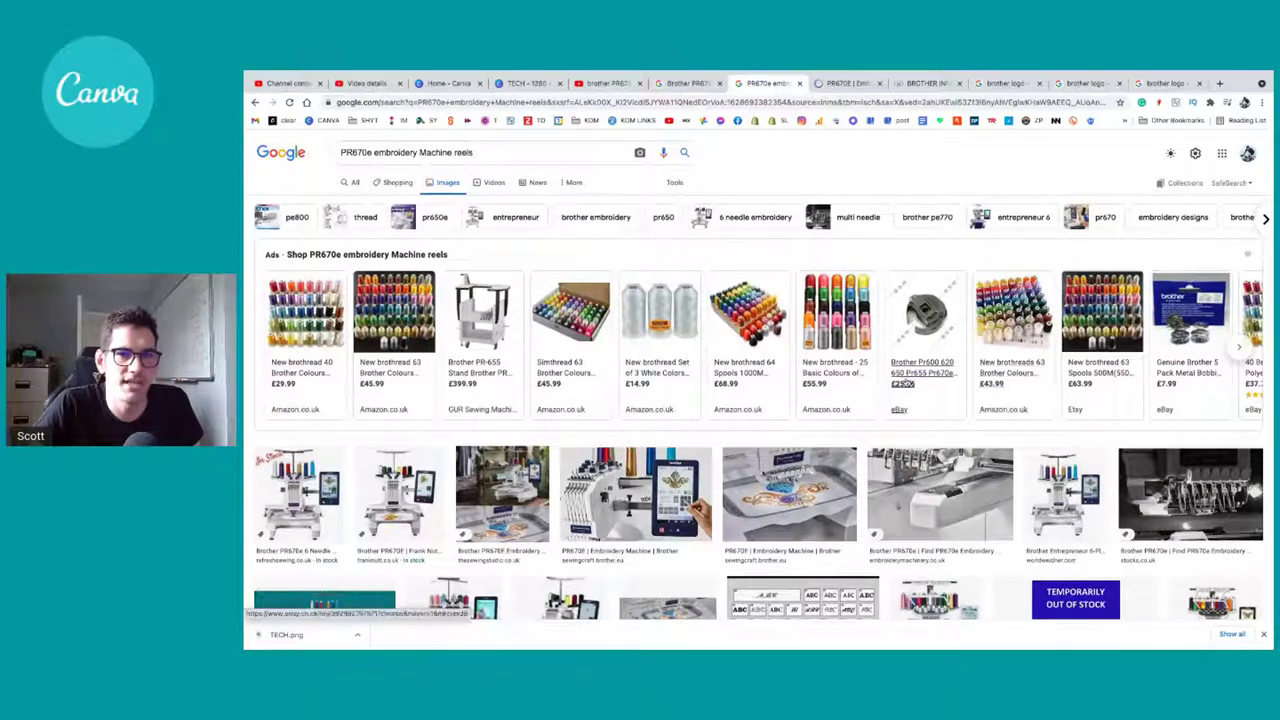
# Step: Search for images again with "brothe" added to the end of the query
pyautogui.click(488, 152)
pyautogui.write('brot')
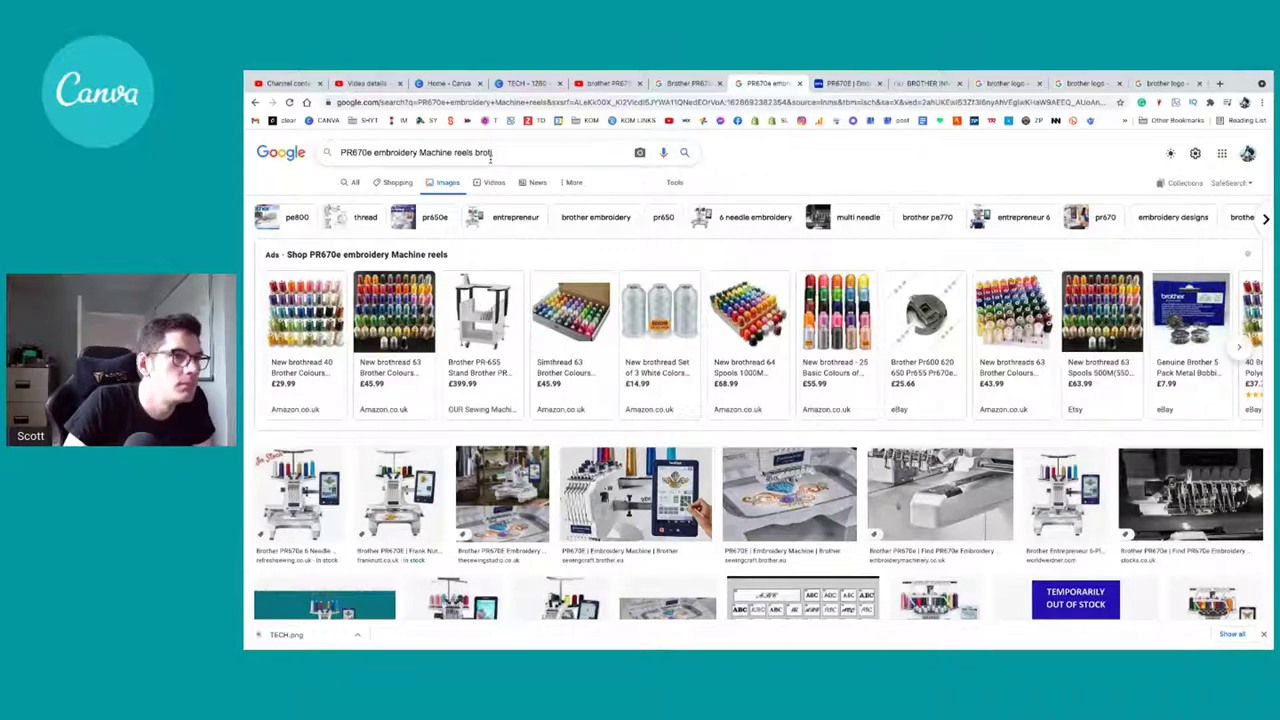
pyautogui.write('he')
pyautogui.press('Return')
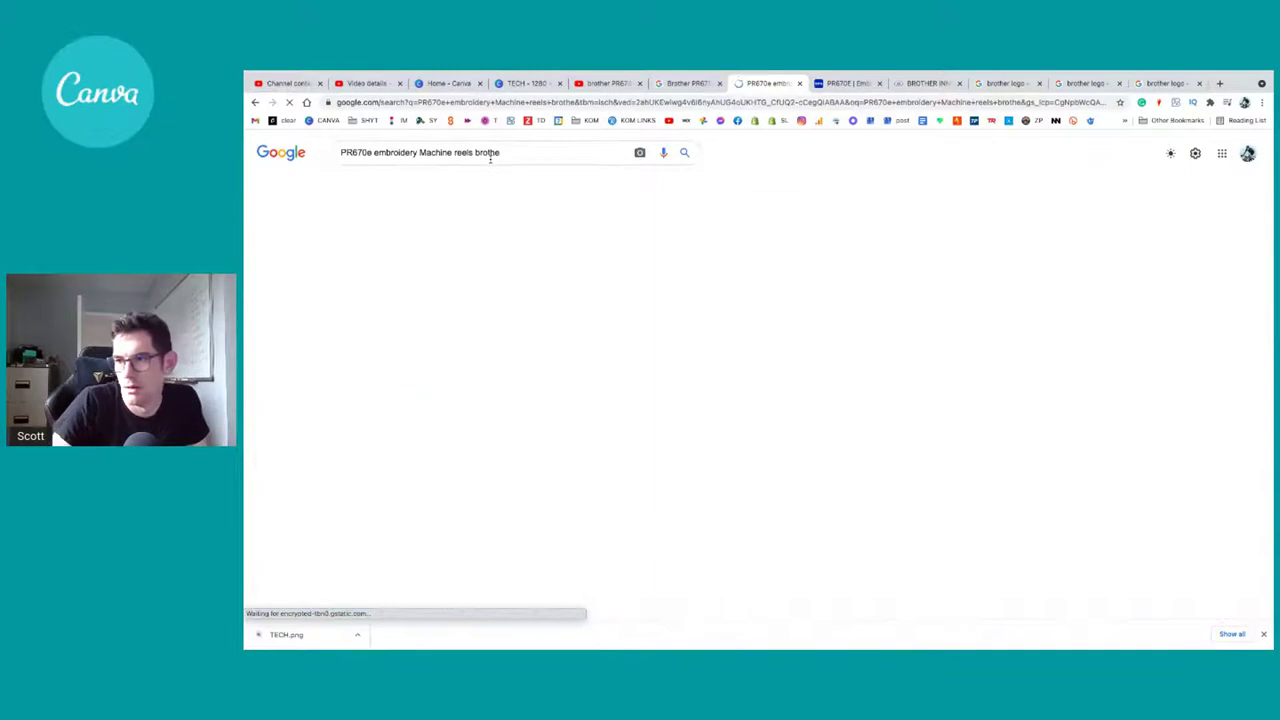
# Step: Look for embroidery thread reels in the image results and enlarge the New brothread 40 Brother Colours thread kit's product photo
pyautogui.scroll(-2, 797, 484)
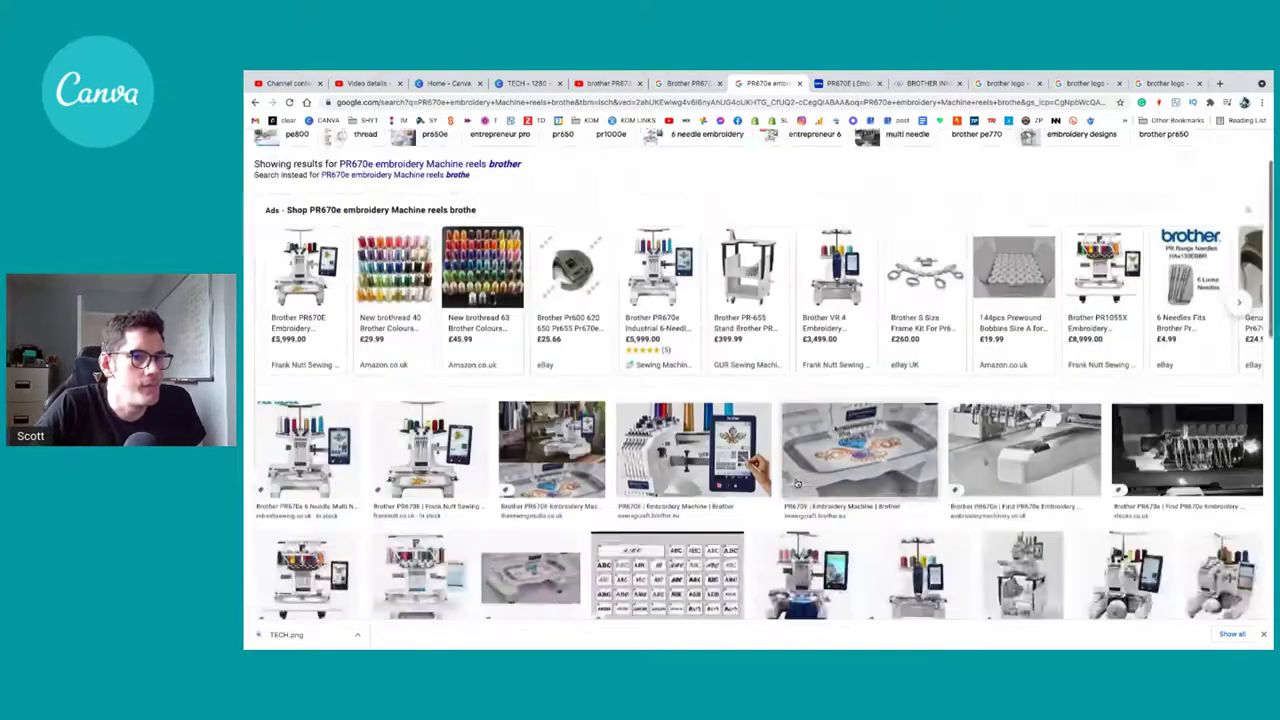
pyautogui.scroll(-1, 797, 484)
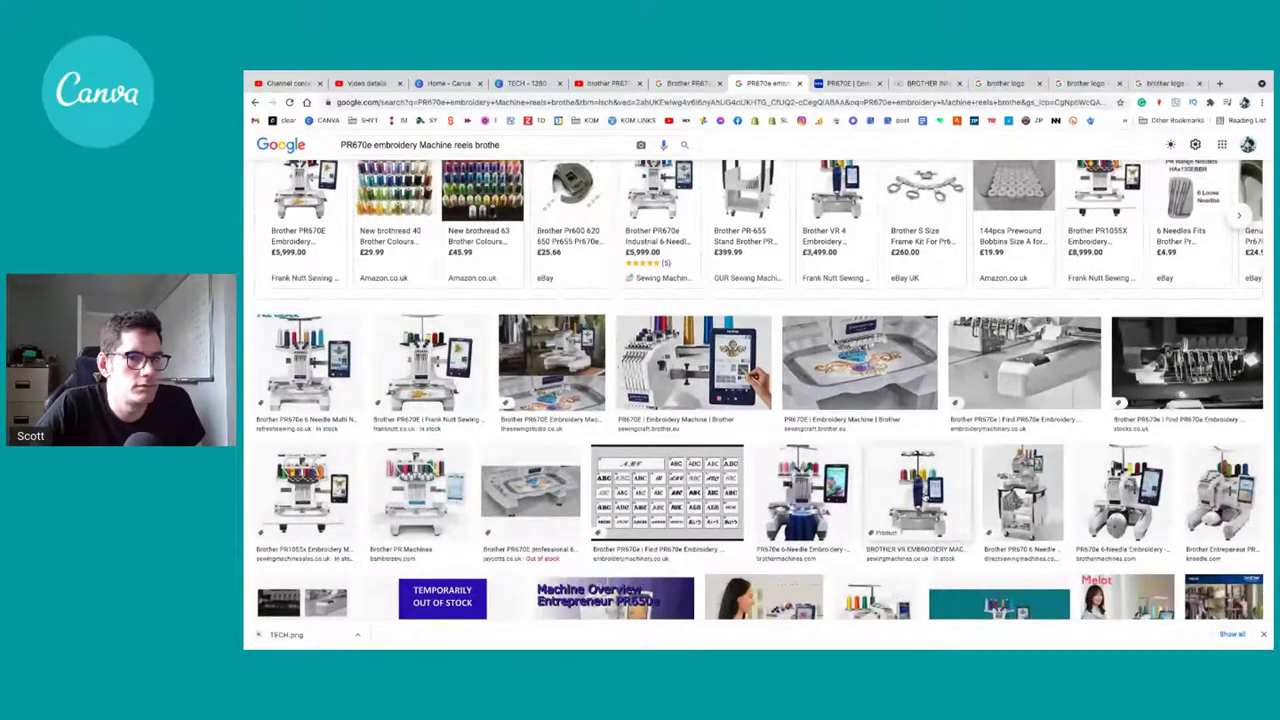
pyautogui.scroll(-3, 925, 497)
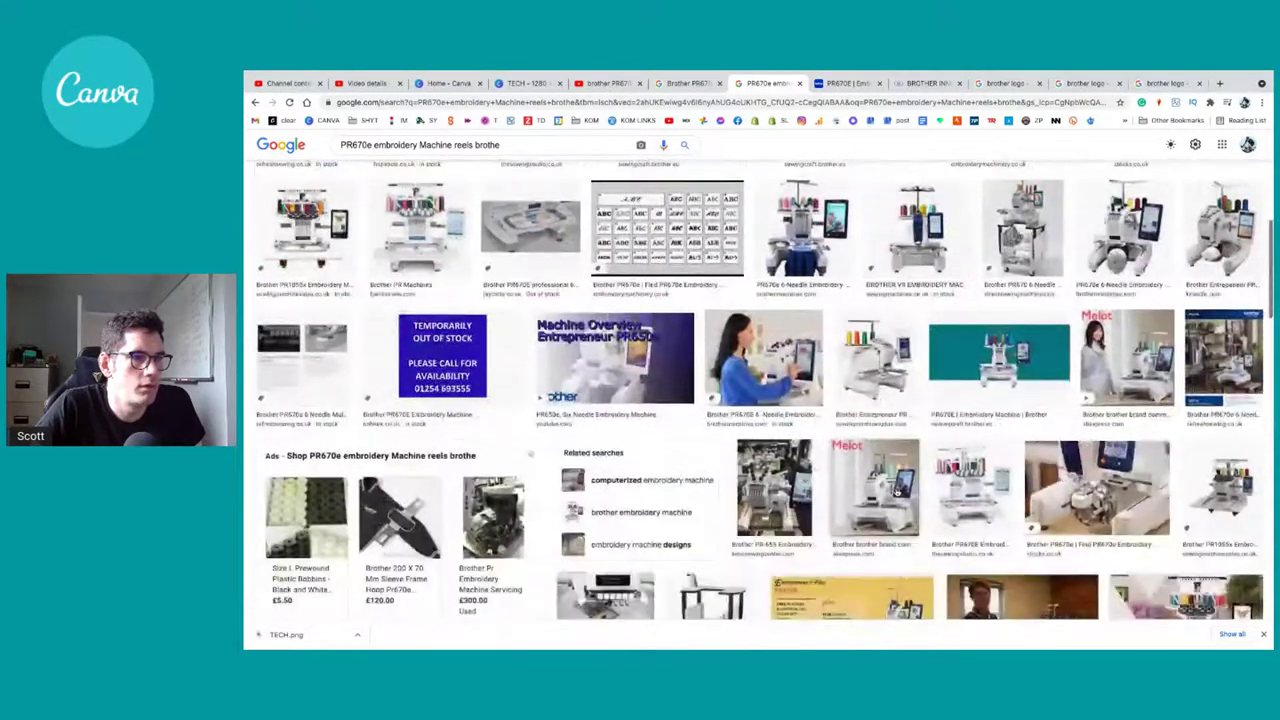
pyautogui.scroll(-1, 897, 492)
pyautogui.scroll(3, 920, 495)
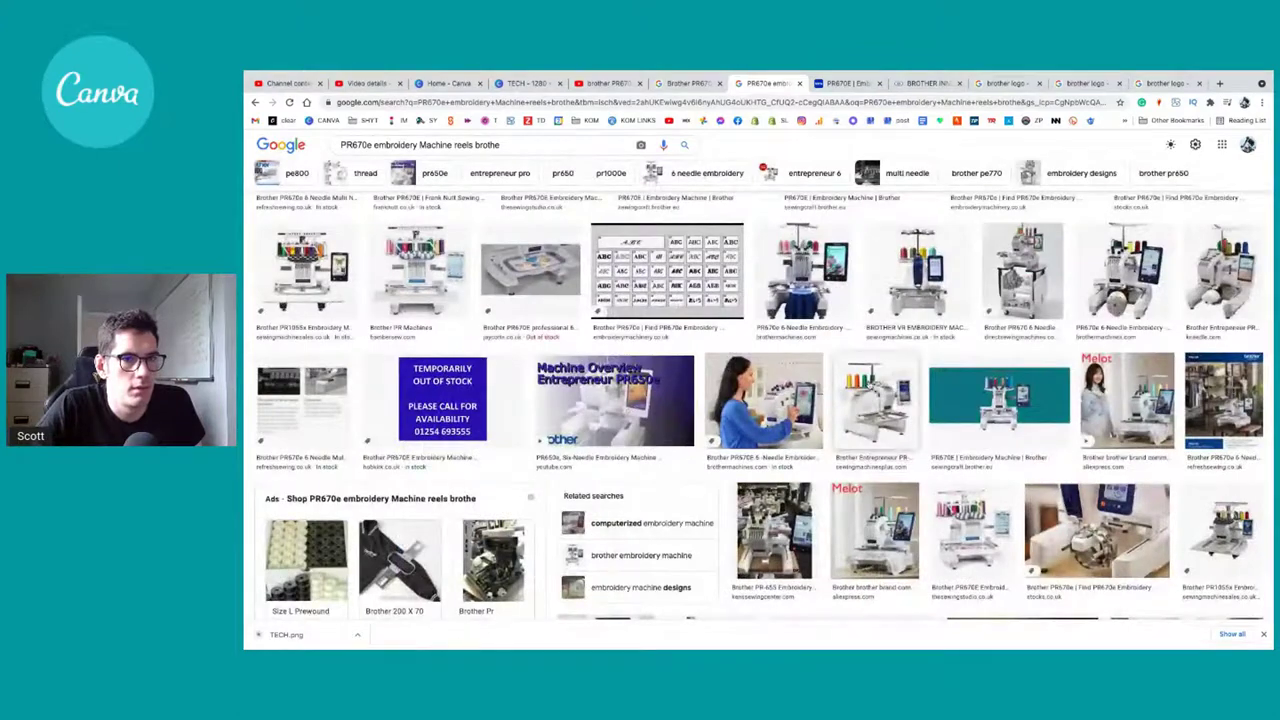
pyautogui.scroll(-3, 956, 496)
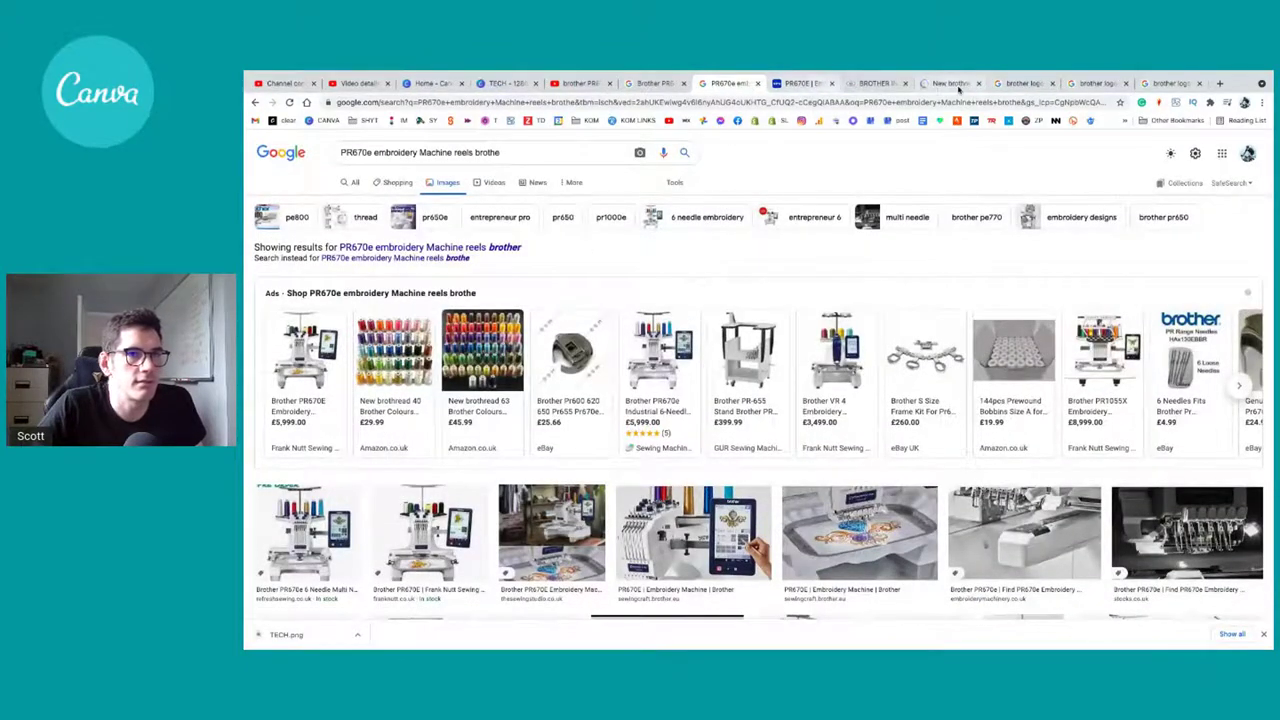
pyautogui.click(942, 86)
pyautogui.rightClick(548, 375)
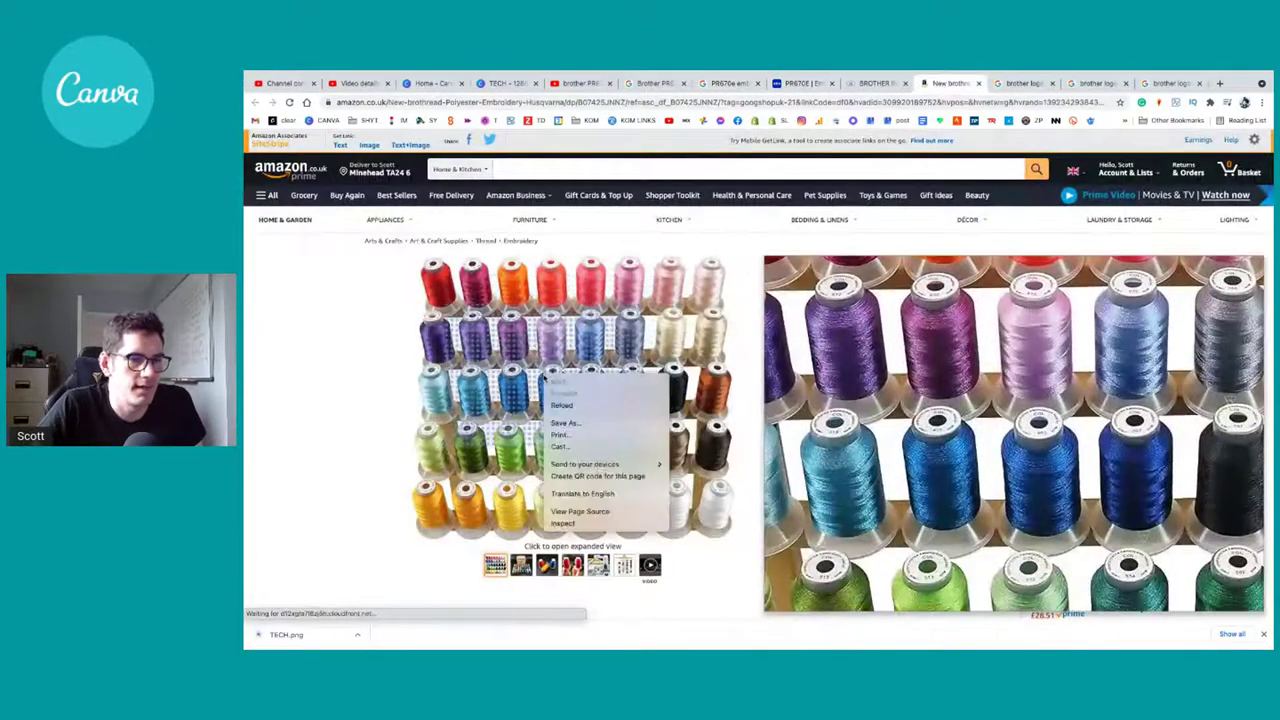
pyautogui.click(513, 471)
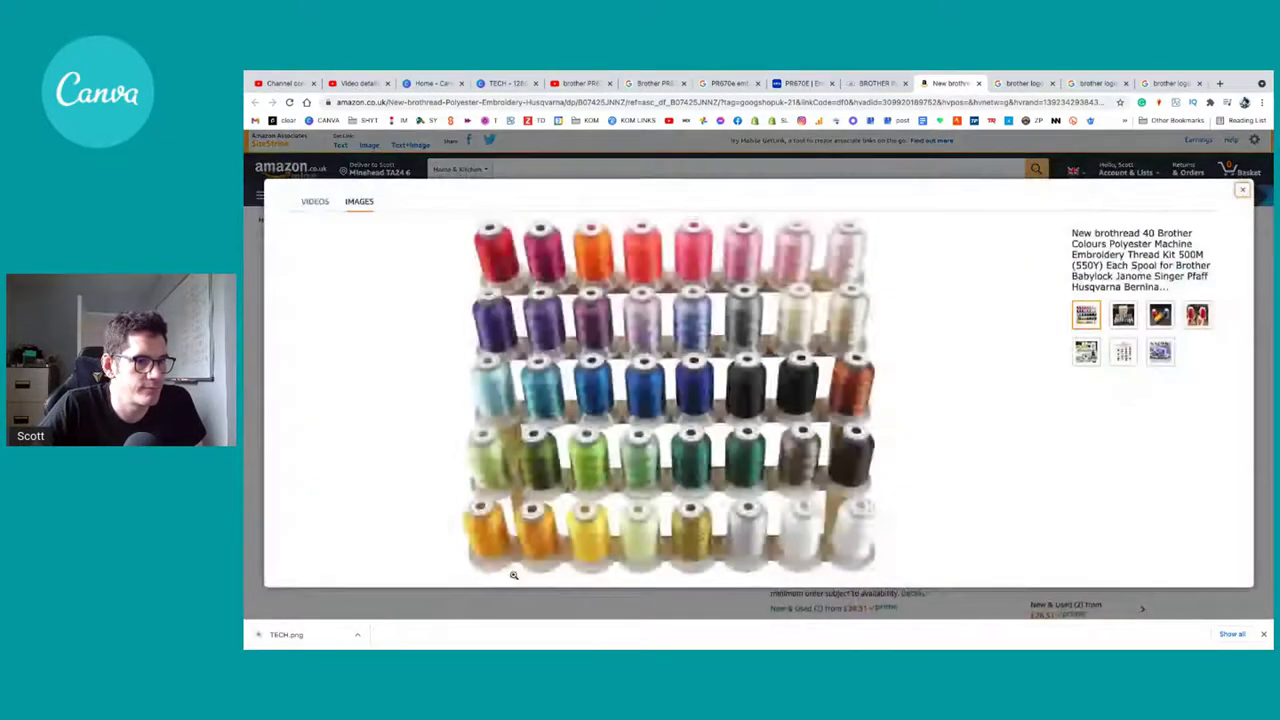
pyautogui.click(511, 573)
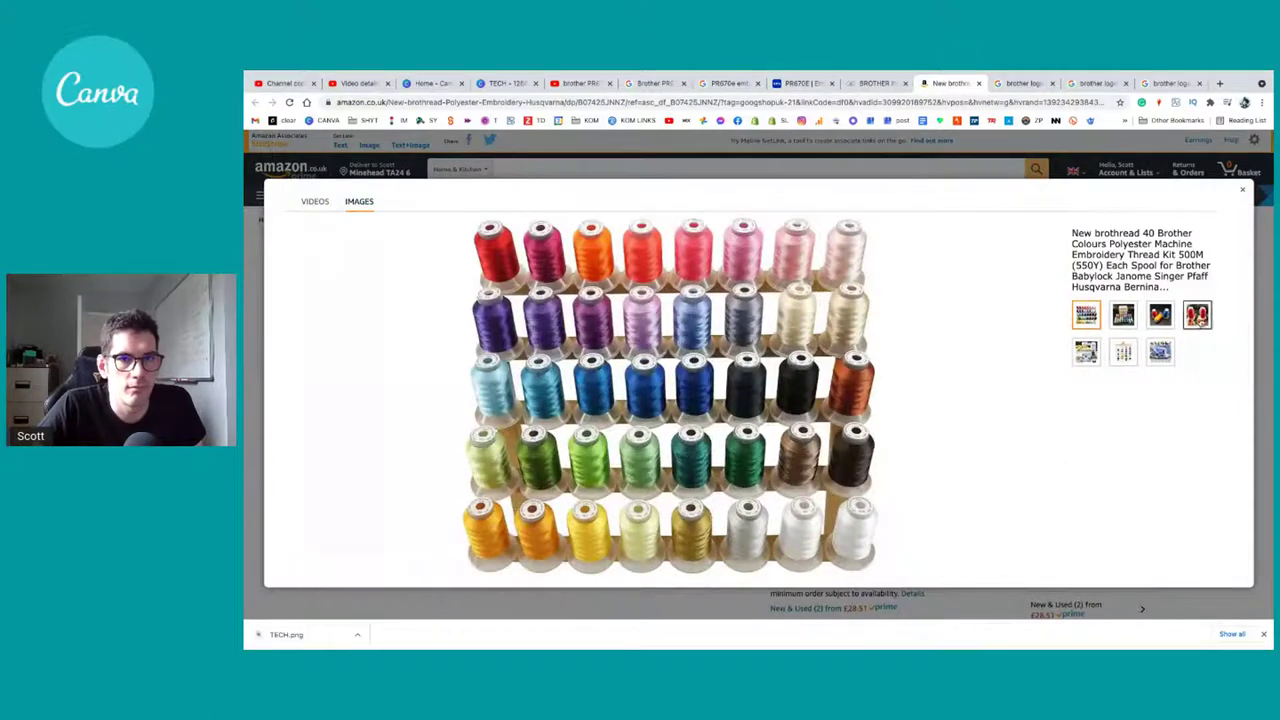
# Step: Compare the thread kit listing's product photos and copy the main picture of the spool rows
pyautogui.click(1160, 316)
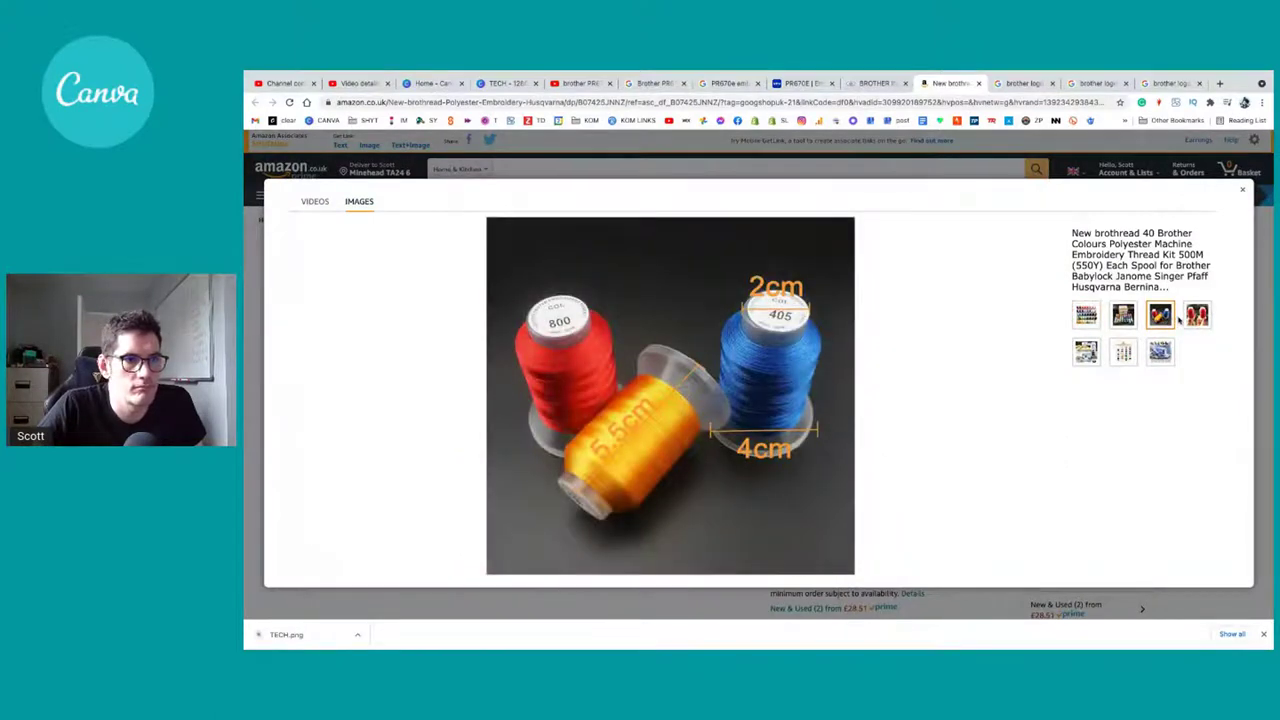
pyautogui.click(1197, 316)
pyautogui.click(1160, 351)
pyautogui.click(1123, 351)
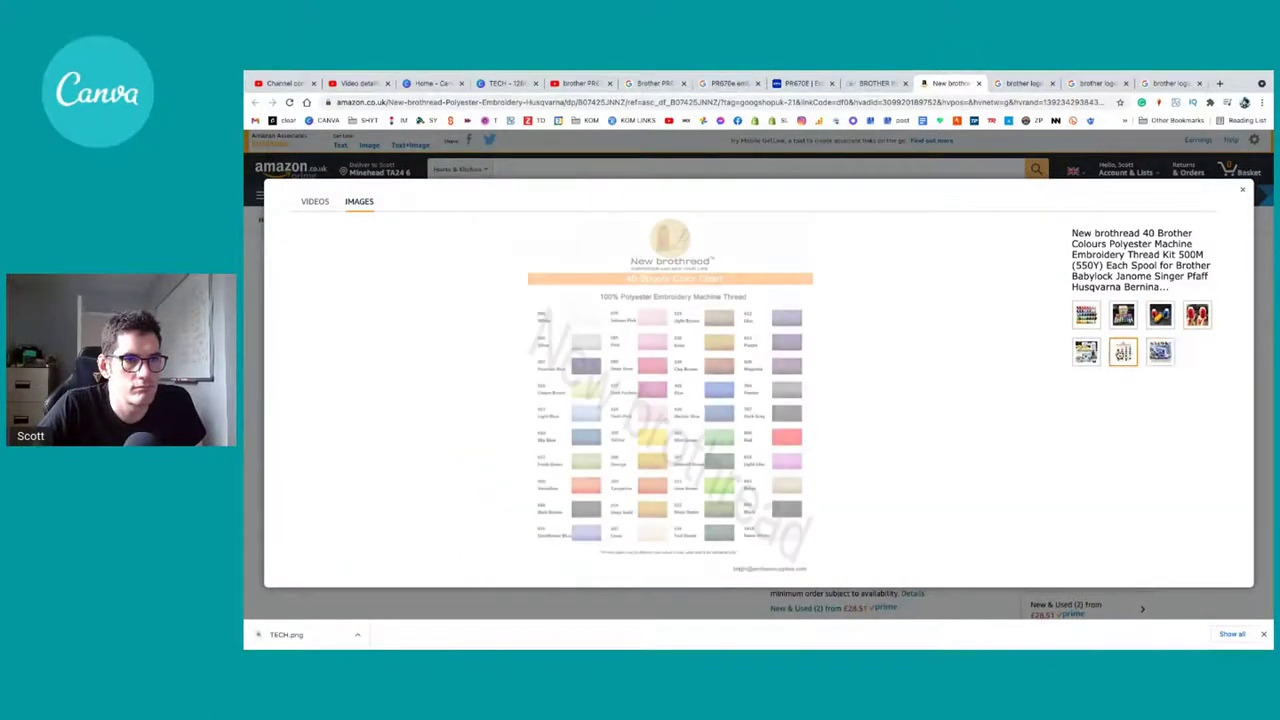
pyautogui.click(1086, 351)
pyautogui.click(1086, 315)
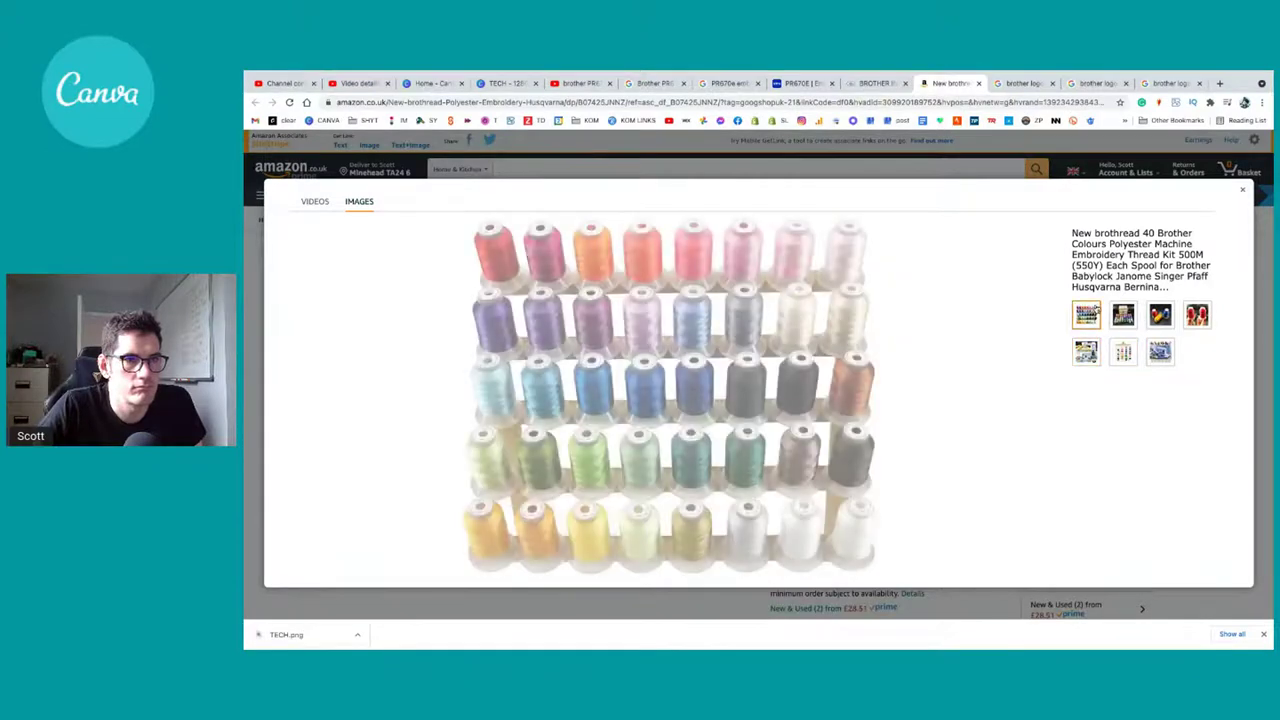
pyautogui.rightClick(580, 326)
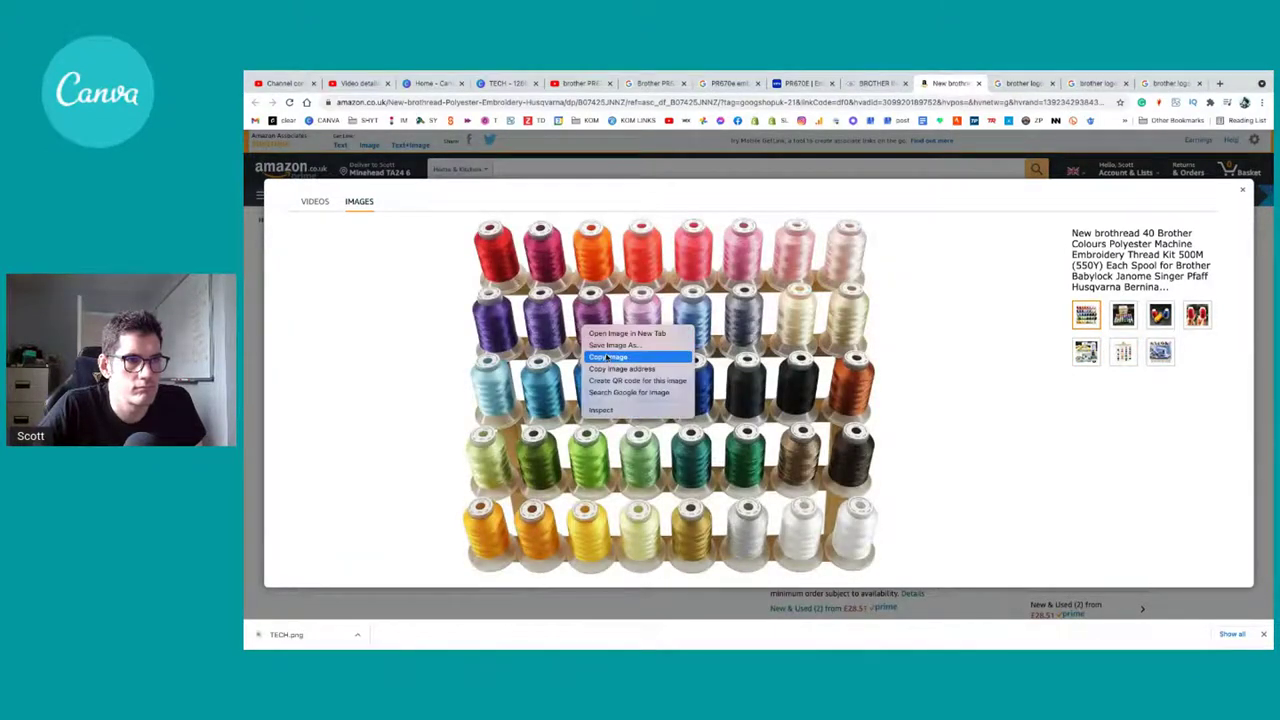
pyautogui.click(605, 360)
# Step: Paste the copied spool picture onto page 2 of the TECH design in Canva and place it over the thumbnail's lower-right area
pyautogui.hotkey('ctrl', 'Left')
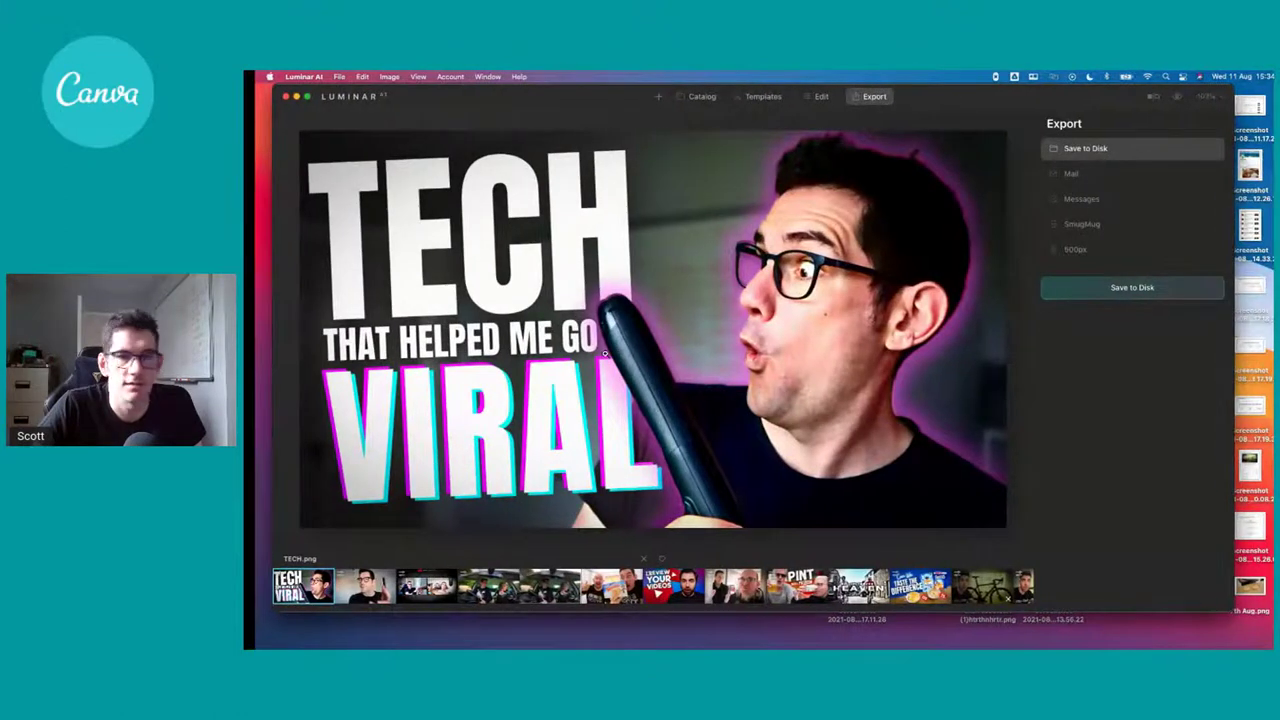
pyautogui.hotkey('ctrl', 'Right')
pyautogui.hotkey('ctrl', 'Right')
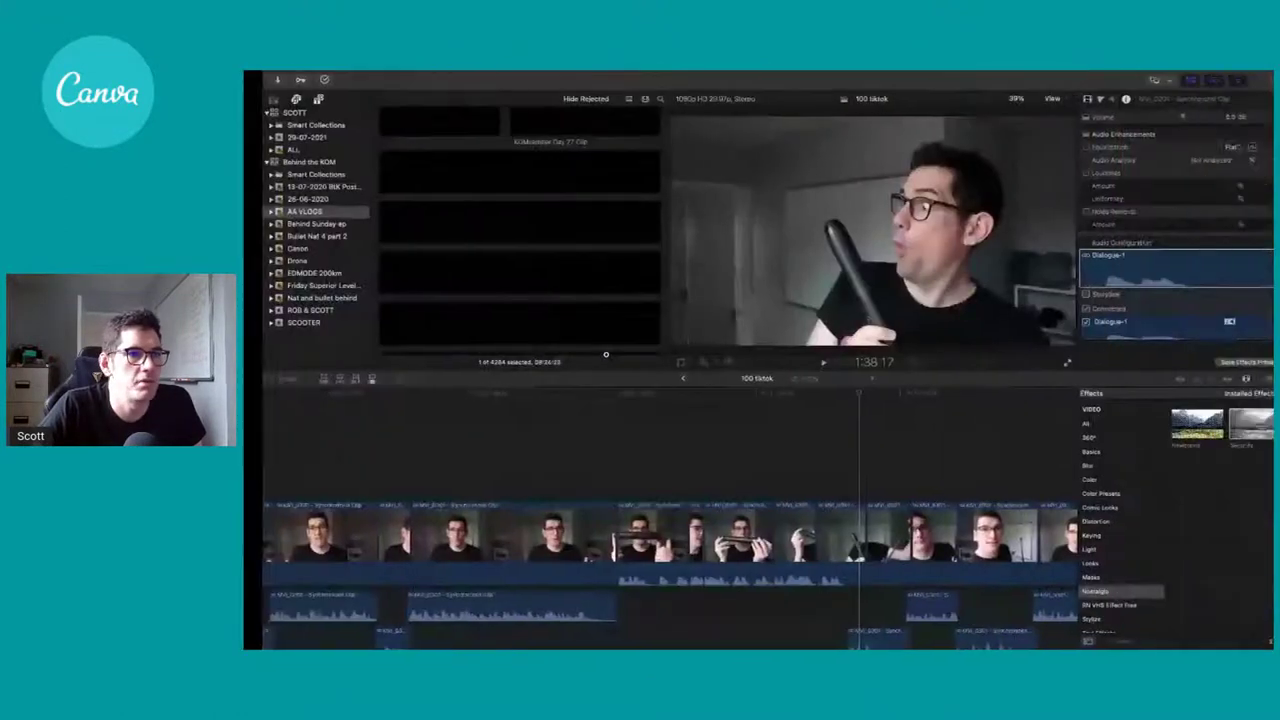
pyautogui.hotkey('ctrl', 'Left')
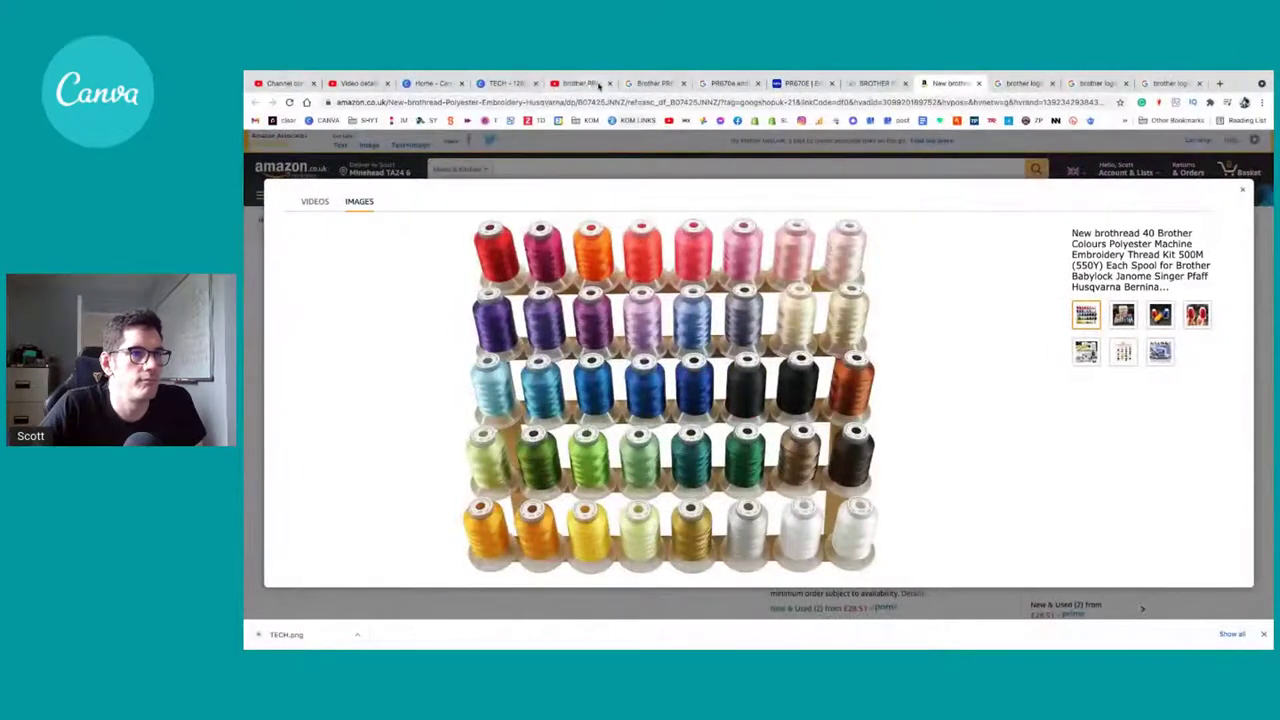
pyautogui.click(432, 83)
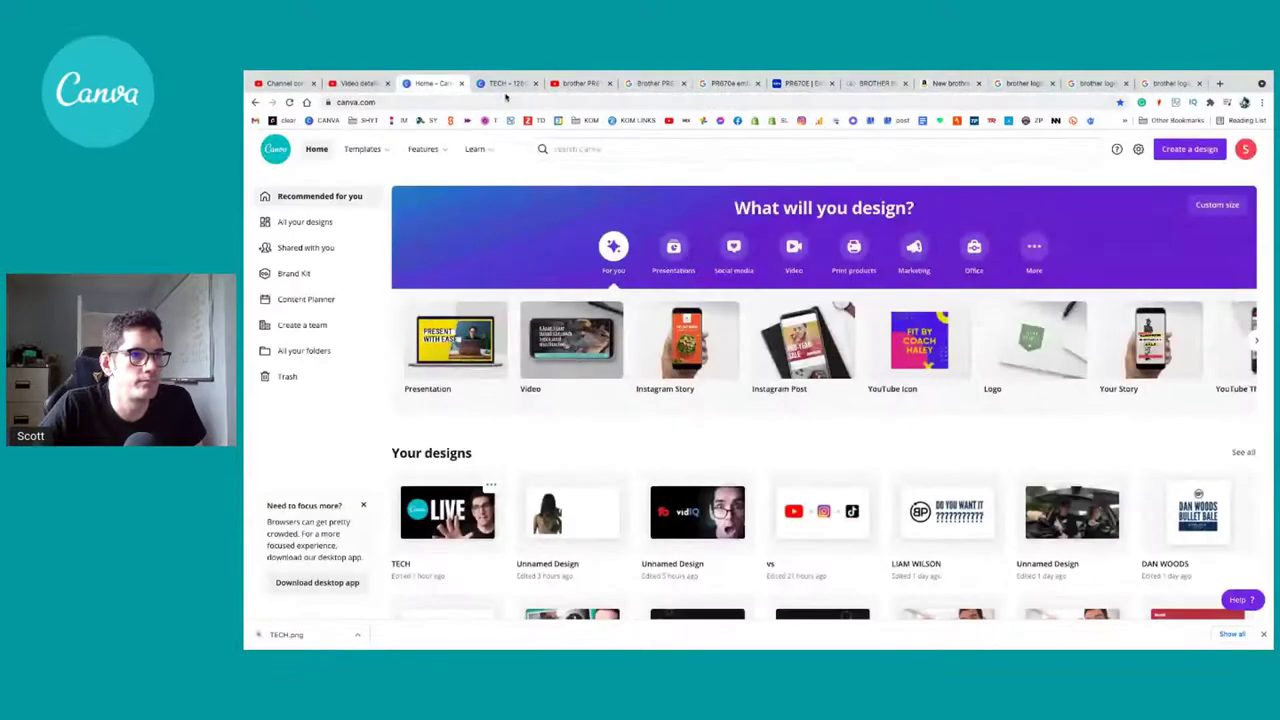
pyautogui.click(504, 85)
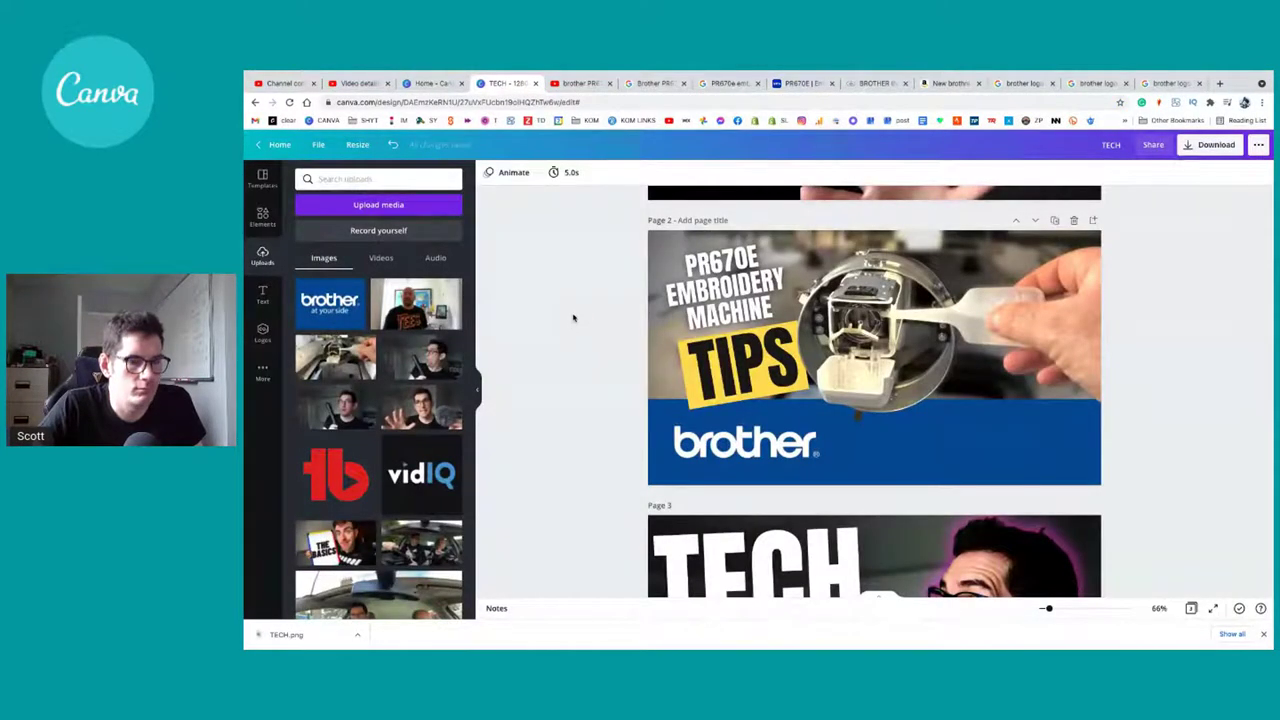
pyautogui.hotkey('ctrl', 'v')
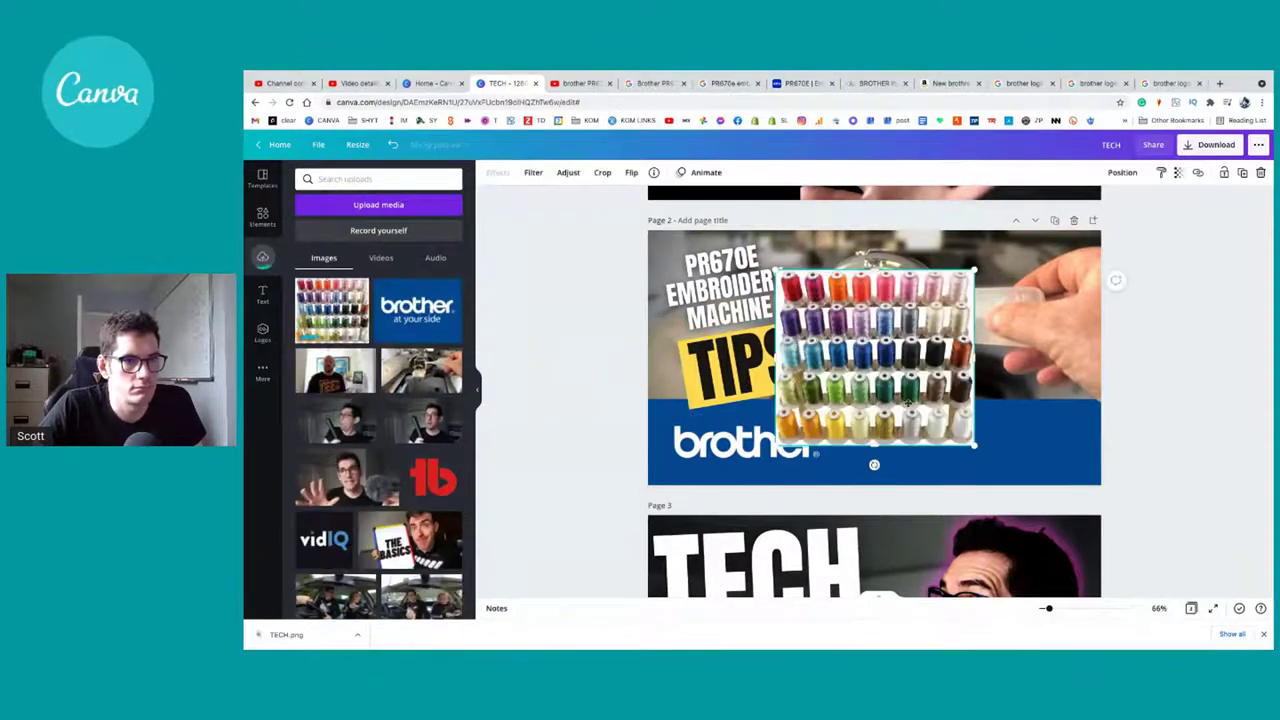
pyautogui.moveTo(908, 403); pyautogui.dragTo(962, 423)
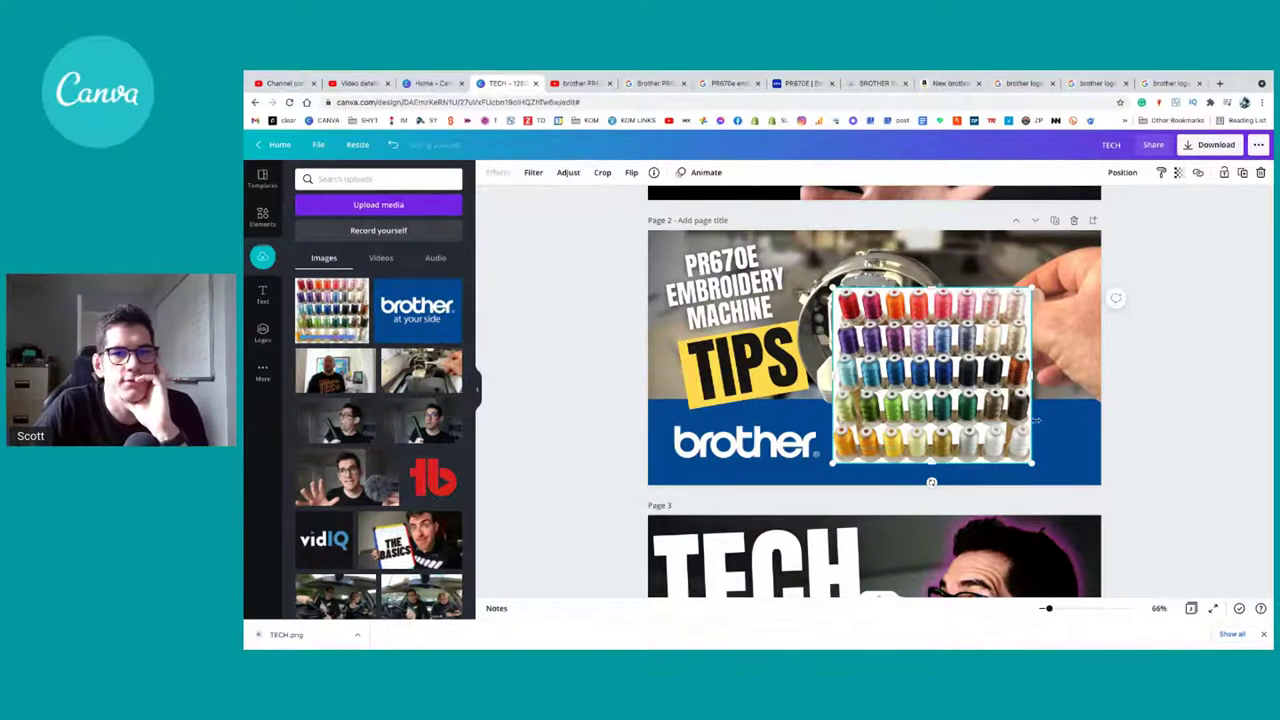
# Step: Open the YouTube video "Introducing the Entrepreneur 6-Plus PR670E by Brother" and skip to 0:34, where the coloured thread reels appear
pyautogui.click(578, 83)
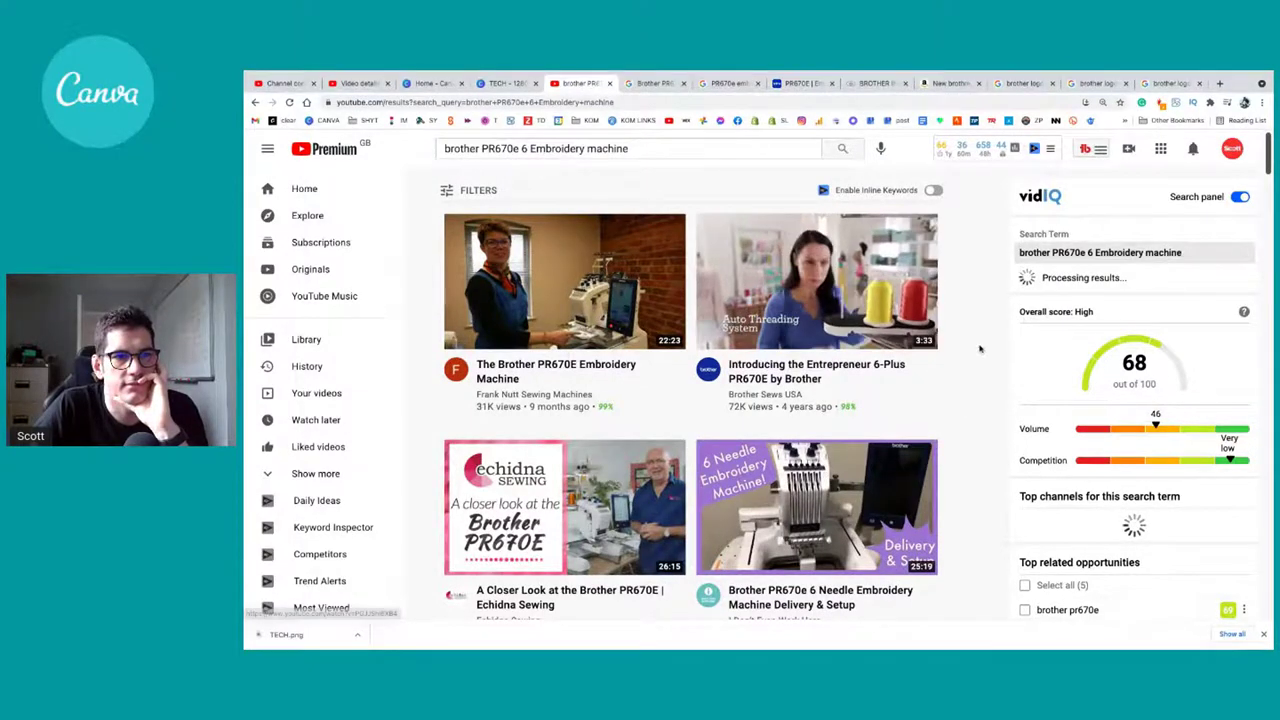
pyautogui.click(893, 318)
pyautogui.click(327, 514)
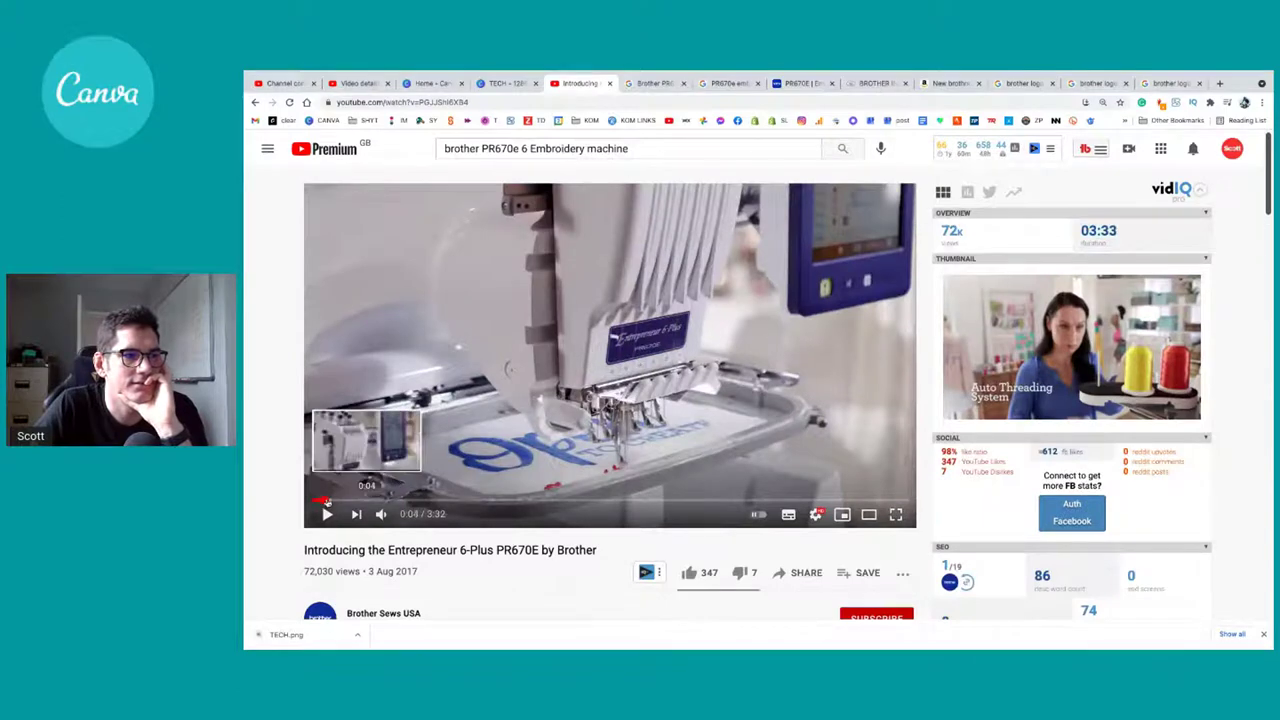
pyautogui.moveTo(320, 503); pyautogui.dragTo(408, 503)
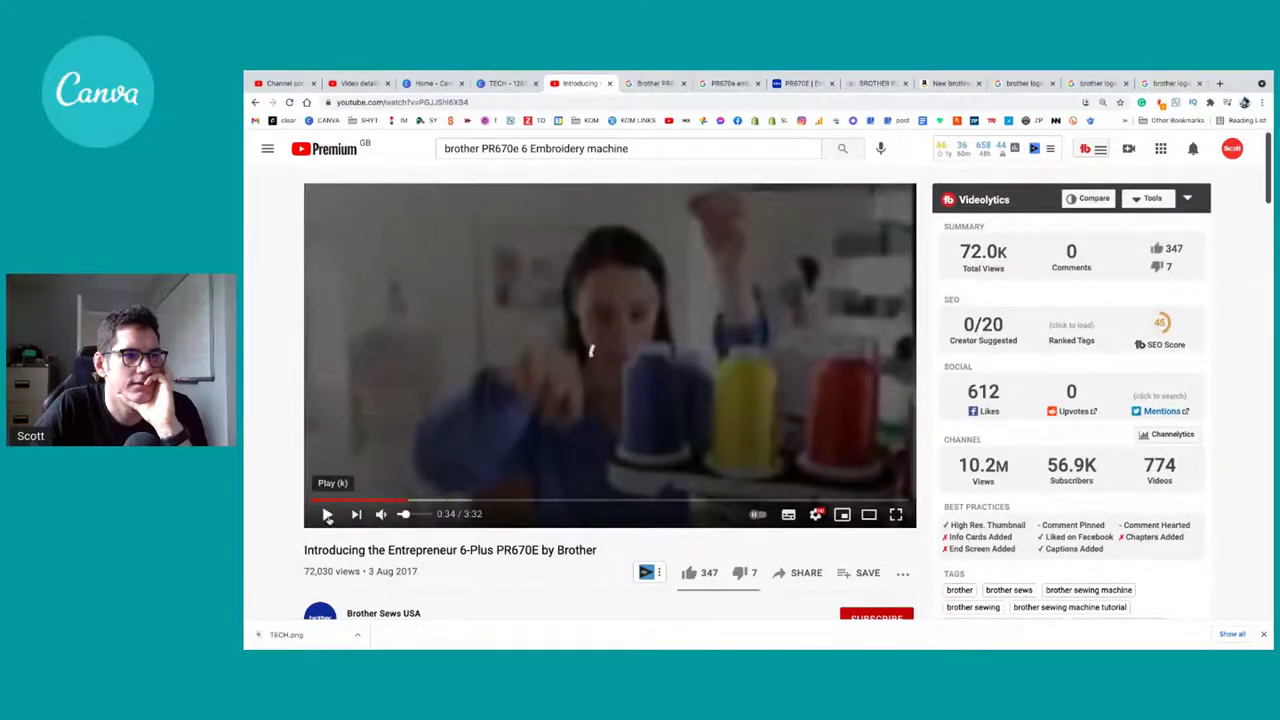
# Step: Show the video full screen and pause it at 0:34 with the blue, yellow and red reels in view
pyautogui.click(895, 515)
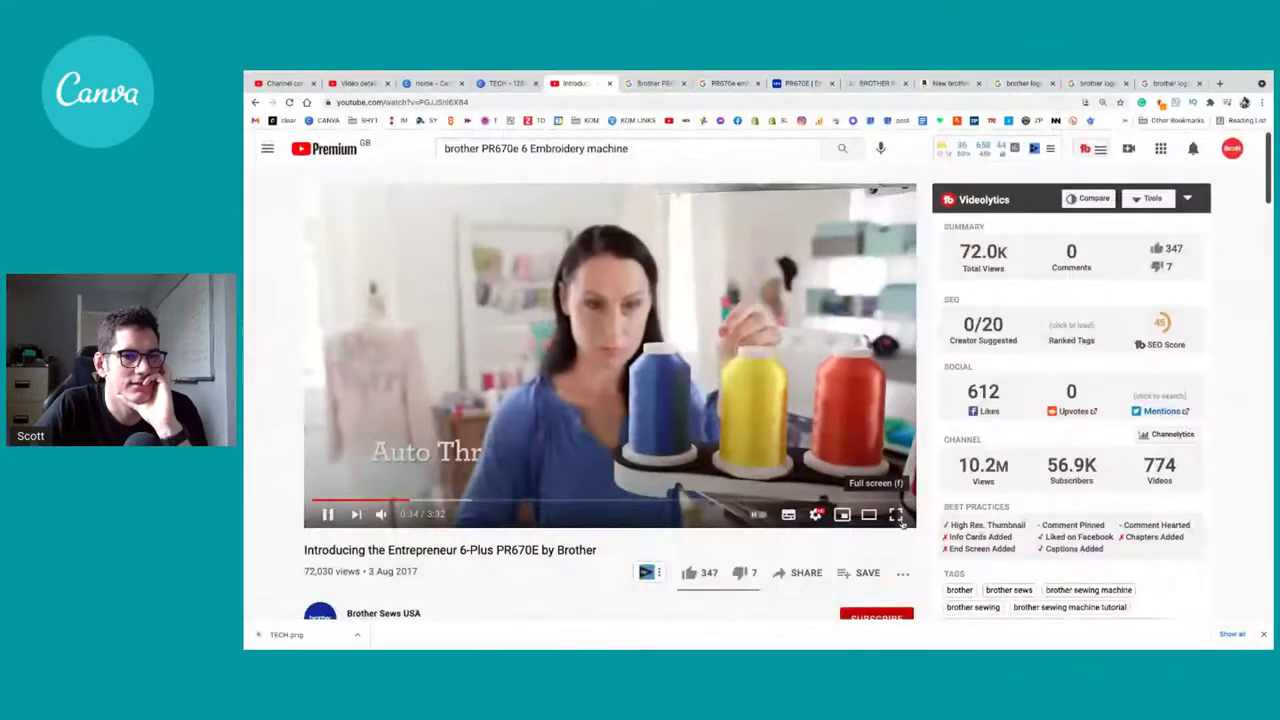
pyautogui.click(902, 520)
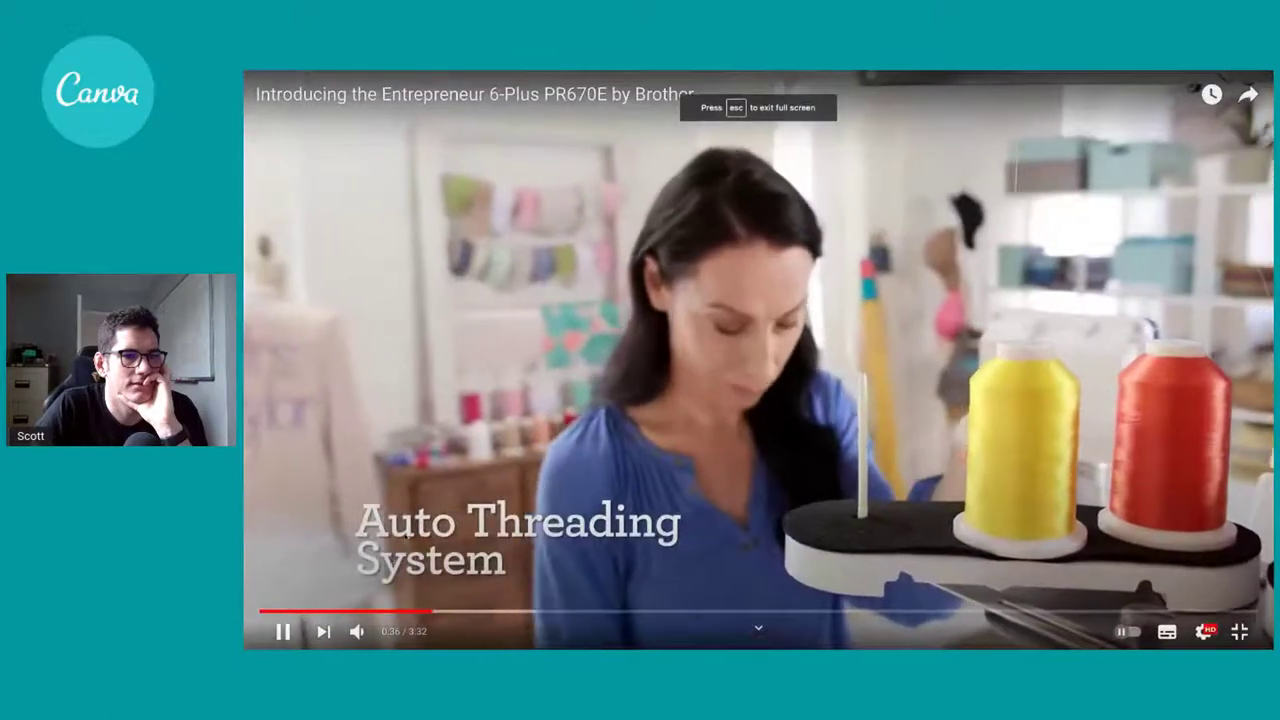
pyautogui.click(282, 631)
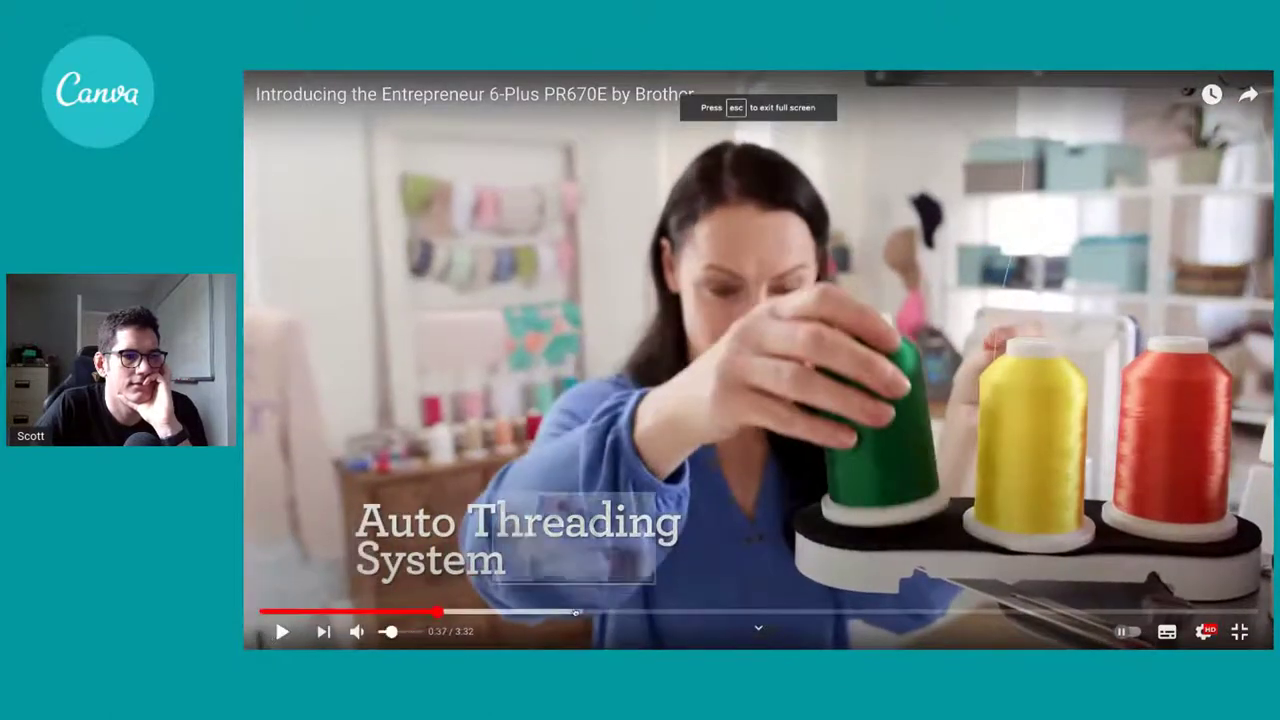
pyautogui.click(451, 612)
pyautogui.moveTo(451, 613); pyautogui.dragTo(421, 613)
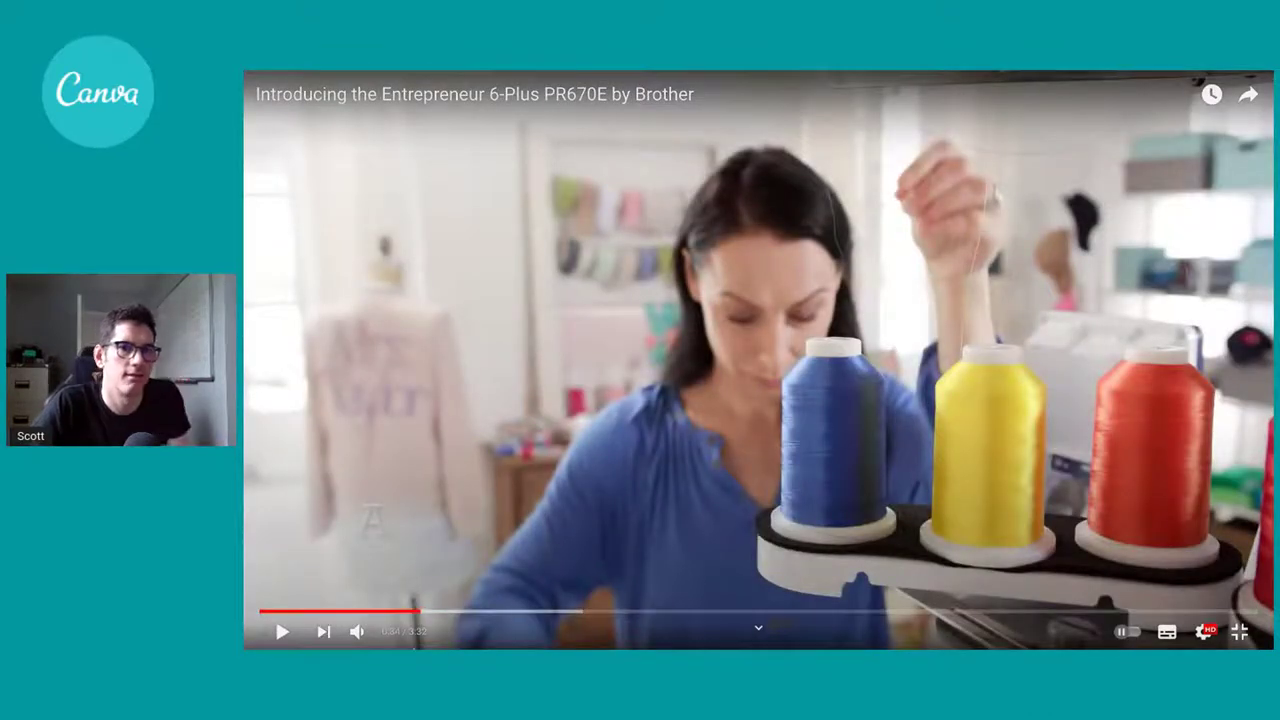
# Step: Take a screenshot of the area around the three thread reels and leave full-screen playback
pyautogui.moveTo(440, 649)
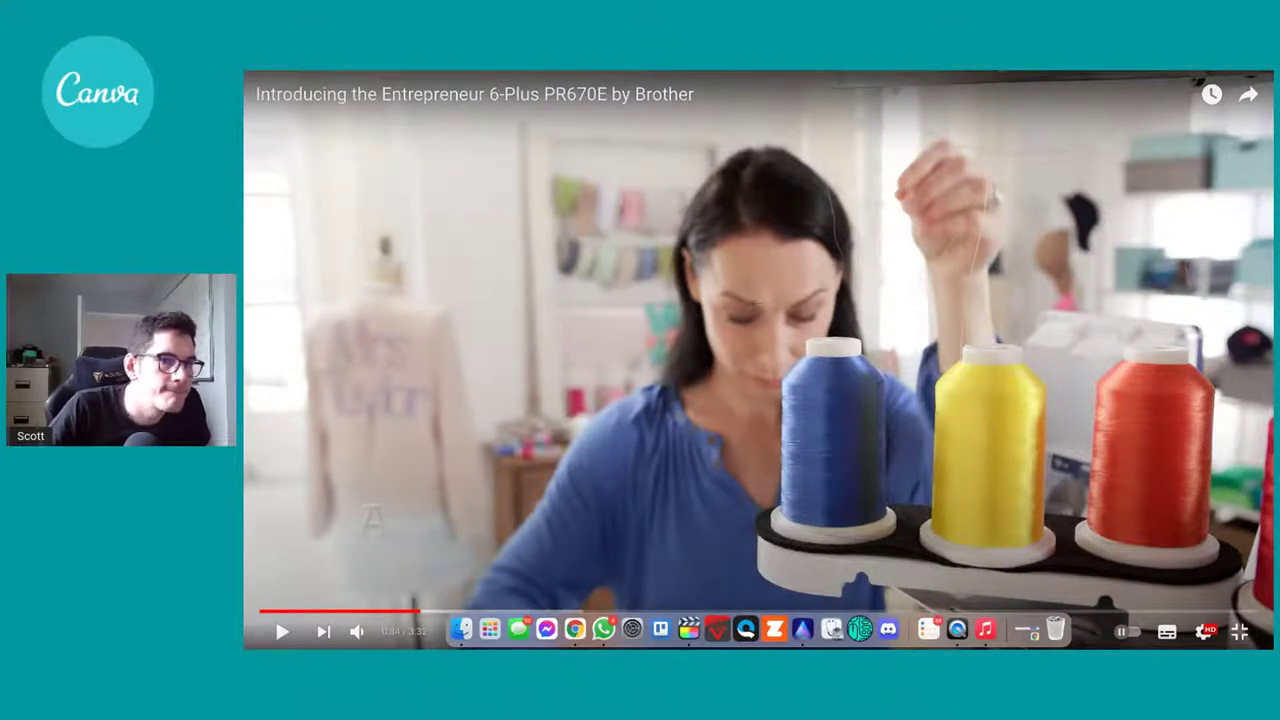
pyautogui.moveTo(746, 295); pyautogui.dragTo(1240, 602)
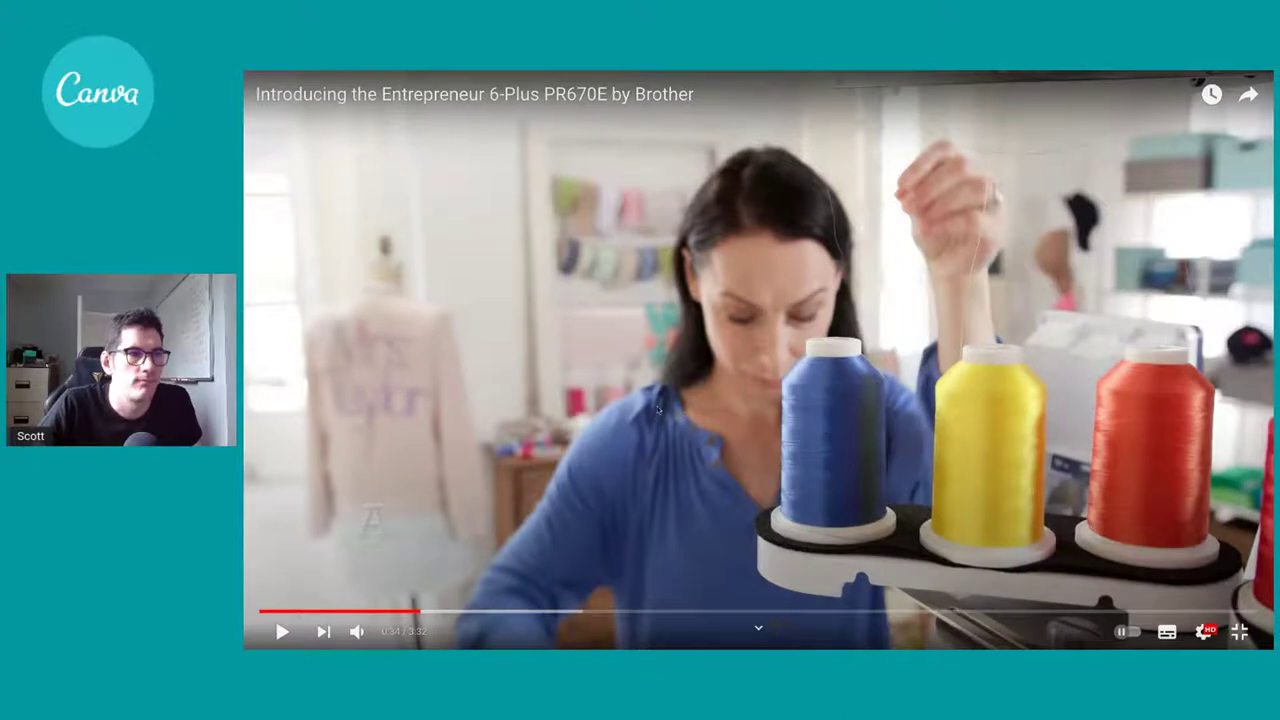
pyautogui.press('Escape')
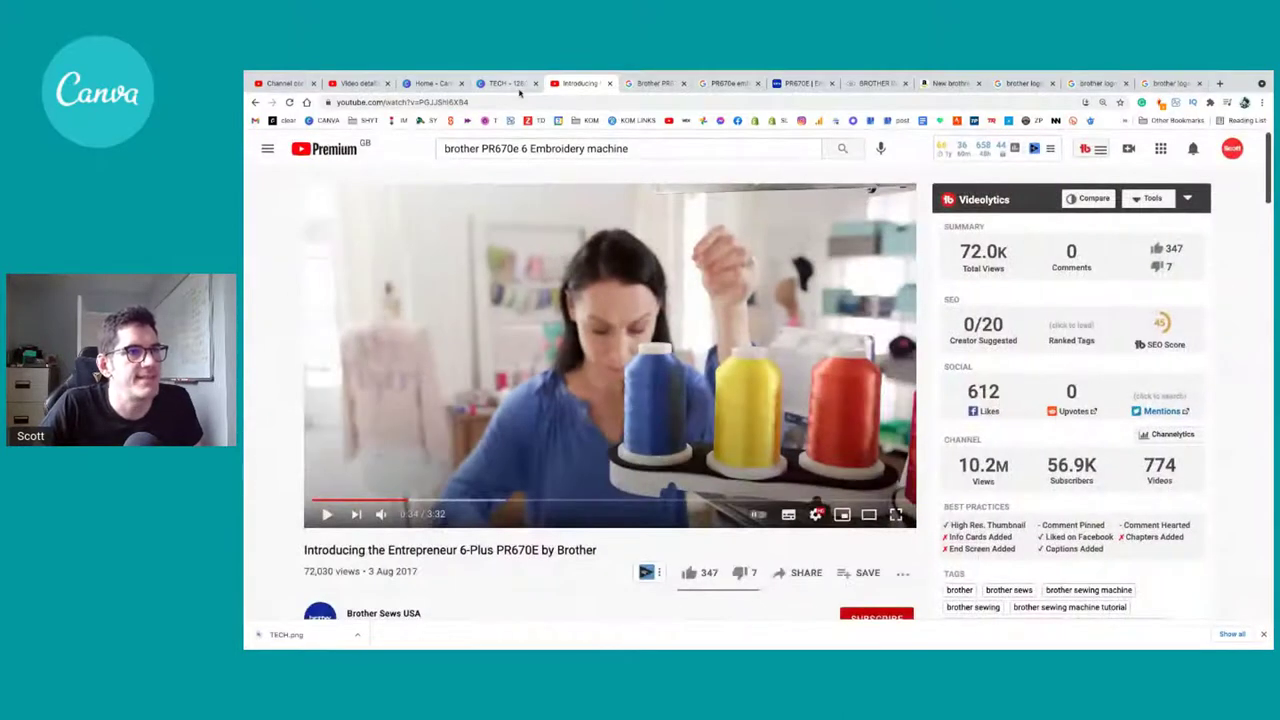
# Step: Return to the TECH design in Canva and upload the new reels screenshot from the device's Desktop folder
pyautogui.click(501, 85)
pyautogui.press('super+v')
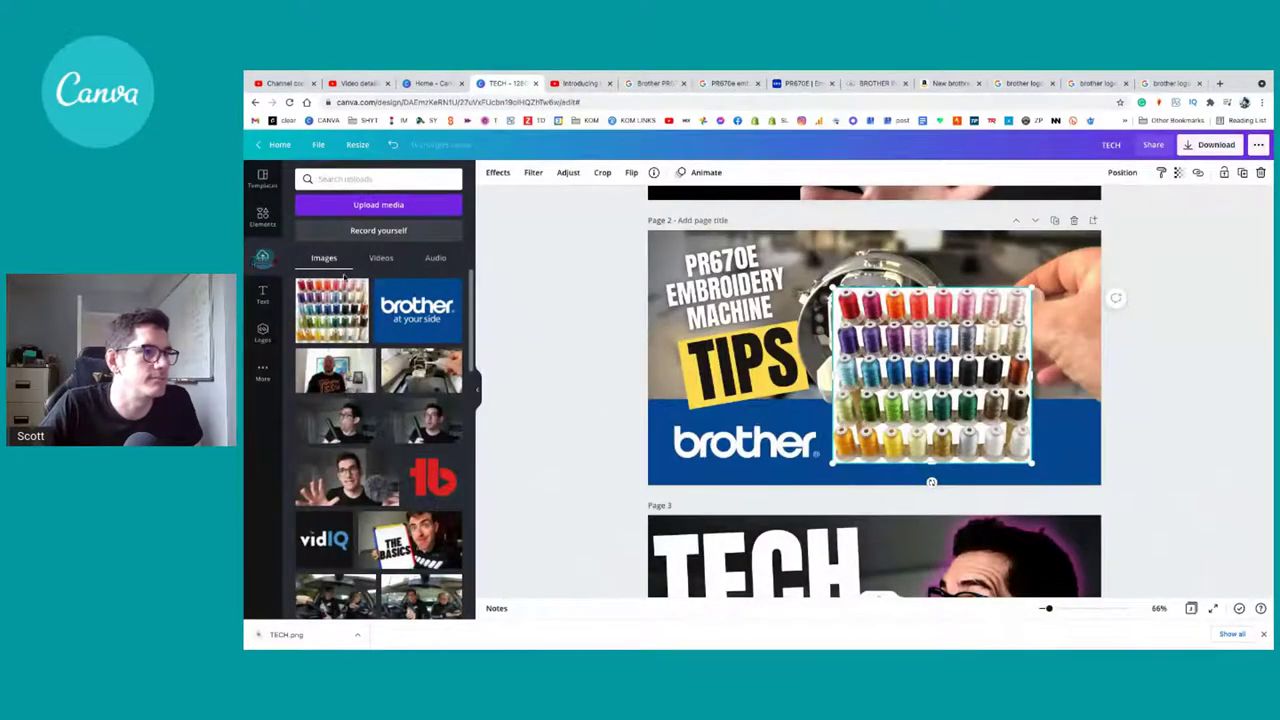
pyautogui.click(361, 208)
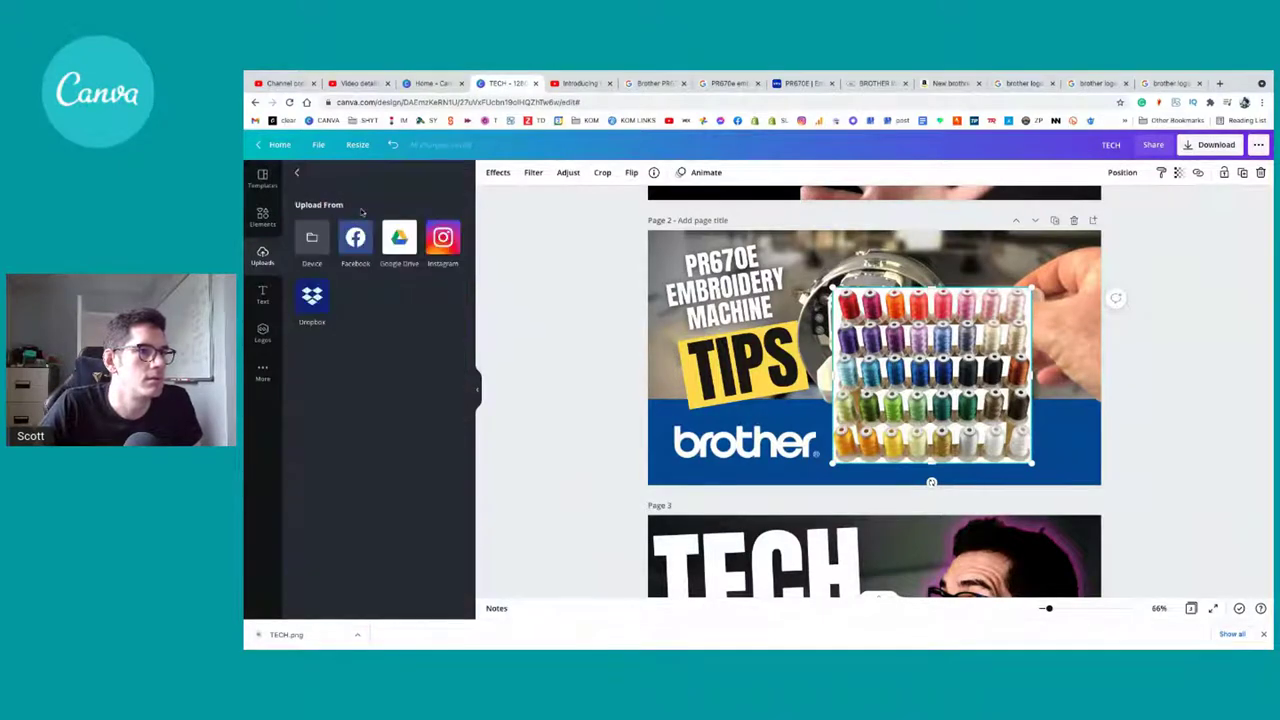
pyautogui.click(323, 255)
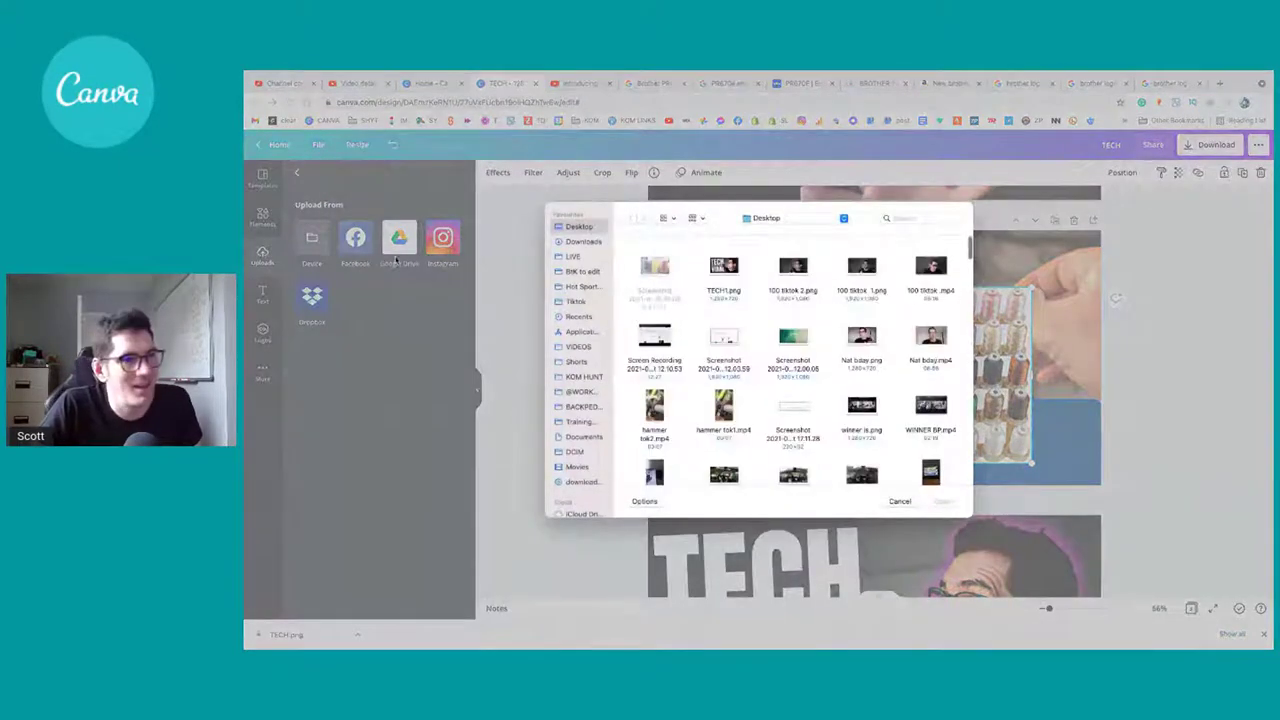
pyautogui.click(655, 268)
pyautogui.press('Return')
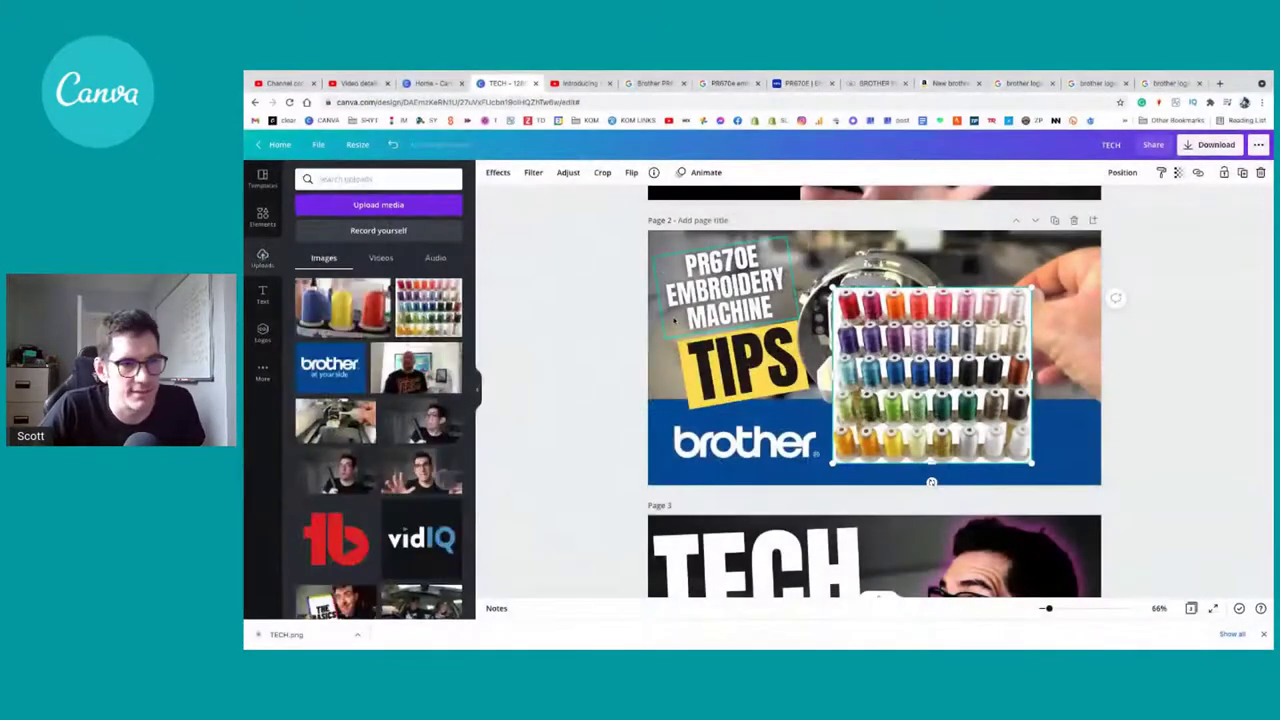
# Step: Delete the thread kit picture from page 2 and add the uploaded three-reel screenshot in its place
pyautogui.moveTo(951, 402)
pyautogui.mouseDown()
pyautogui.moveTo(1070, 363)
pyautogui.moveTo(866, 410)
pyautogui.moveTo(932, 395)
pyautogui.mouseUp()
pyautogui.press('Delete')
pyautogui.click(340, 308)
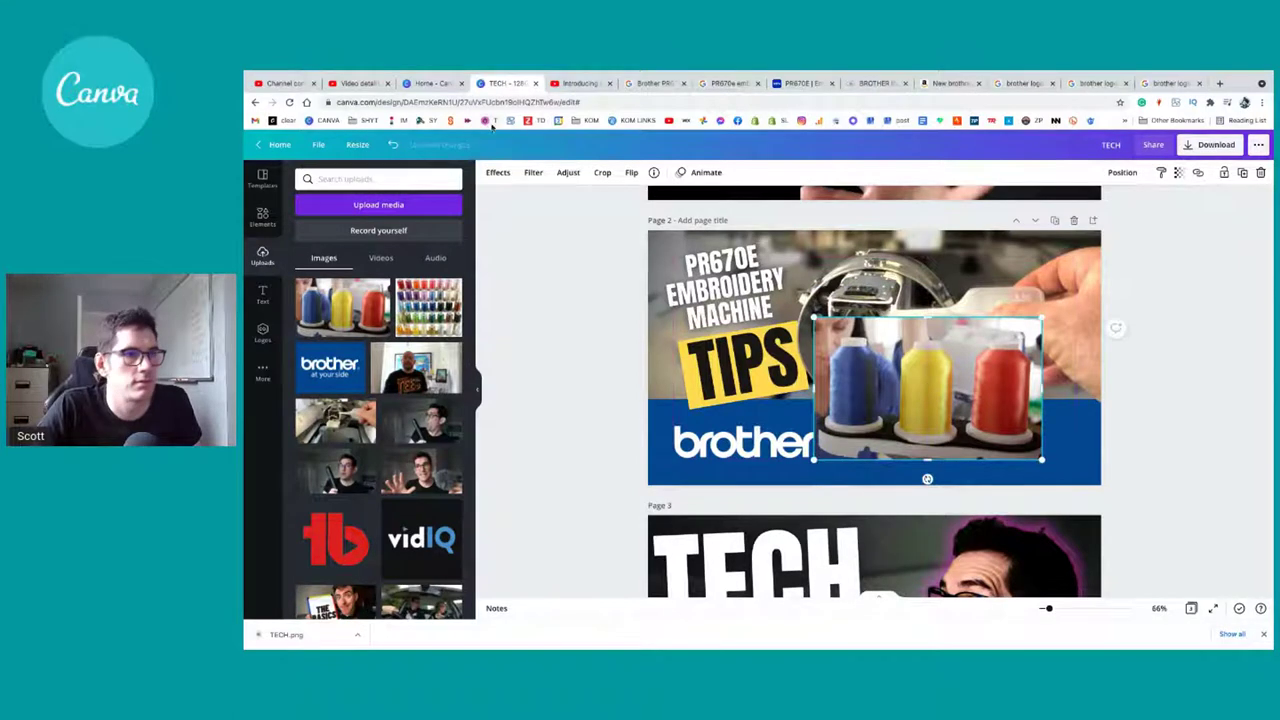
# Step: Remove the background from the three-reel screenshot on page 2, then enlarge it slightly and position it in the thumbnail's lower-right corner
pyautogui.click(498, 172)
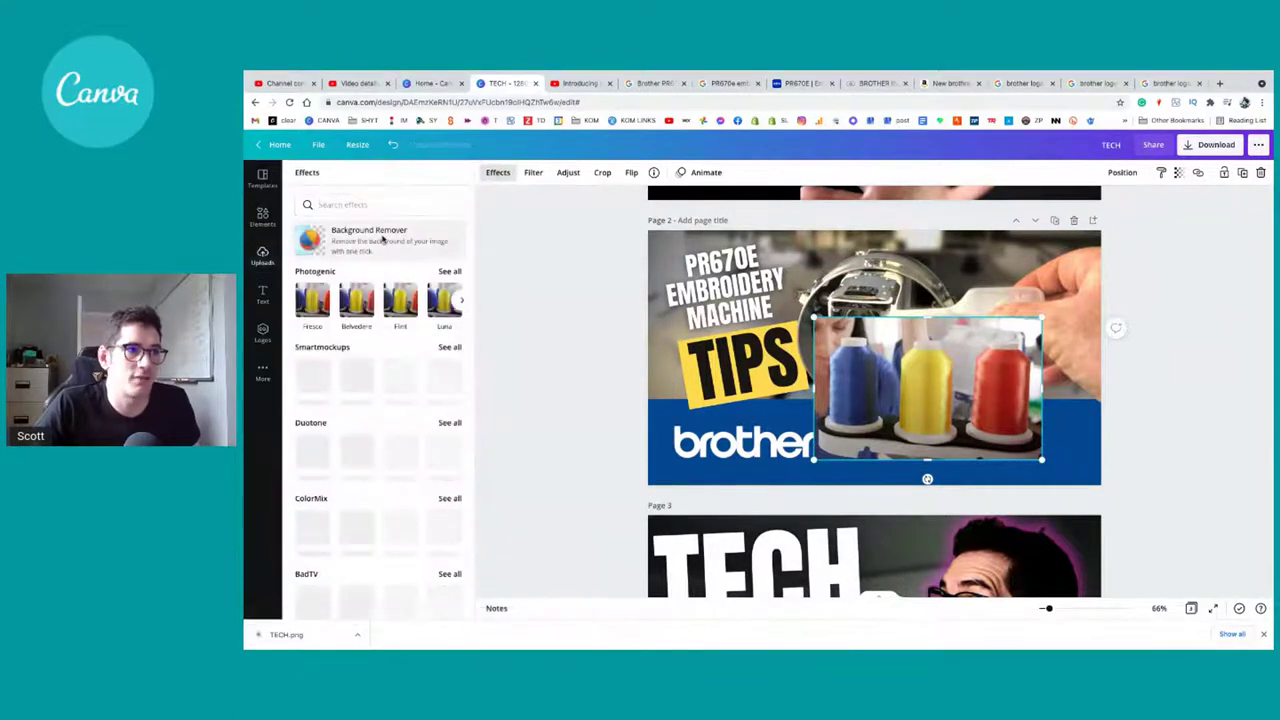
pyautogui.click(372, 233)
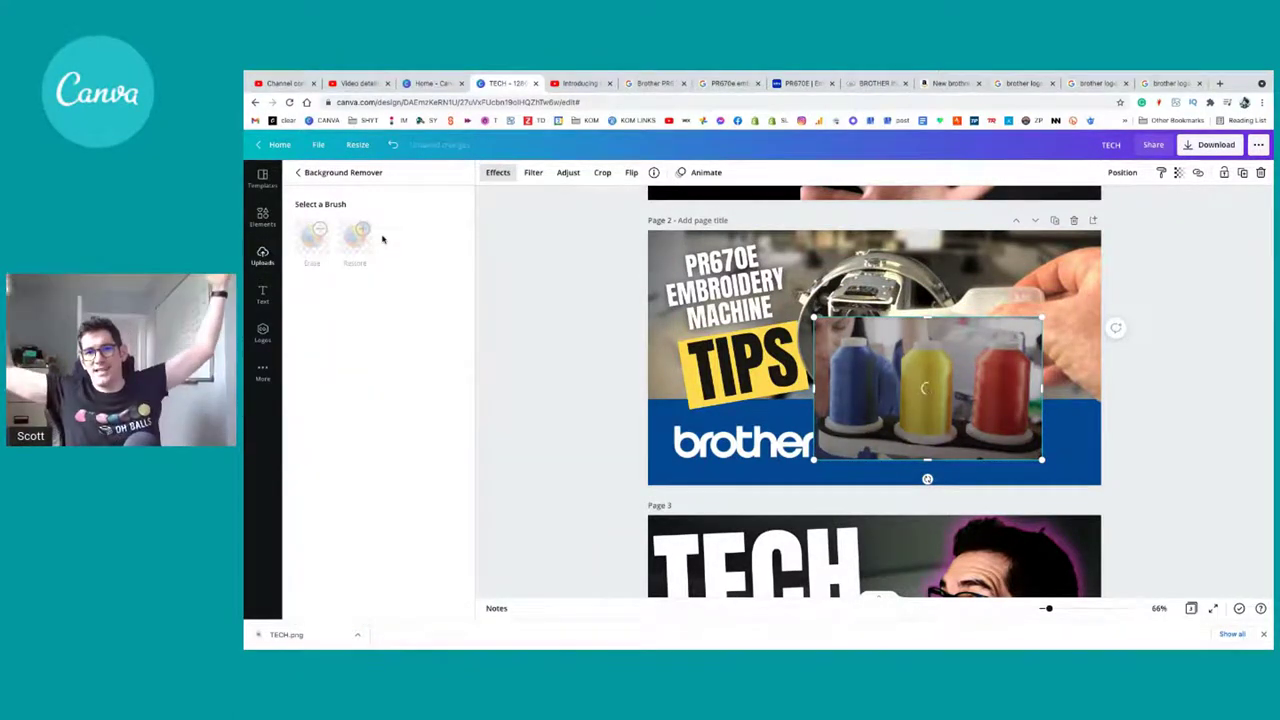
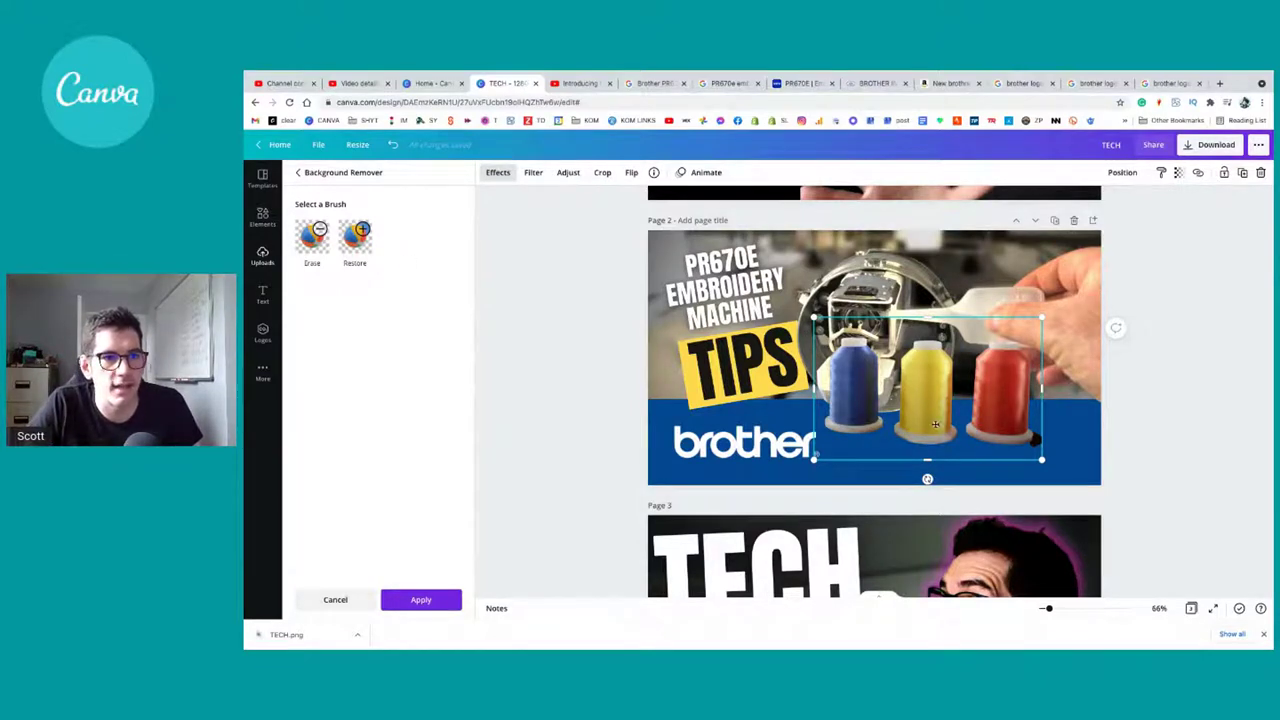
pyautogui.moveTo(935, 424); pyautogui.dragTo(997, 442)
pyautogui.moveTo(1097, 370); pyautogui.dragTo(1104, 364)
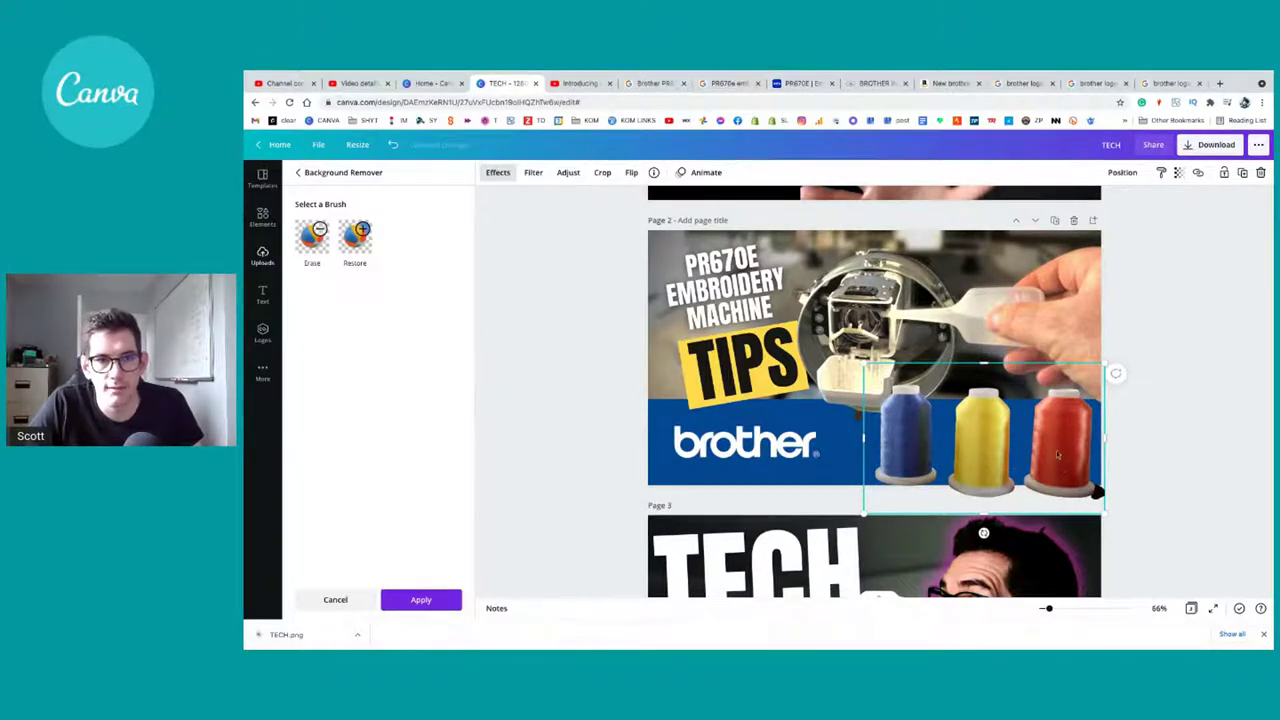
pyautogui.moveTo(1056, 463); pyautogui.dragTo(1063, 465)
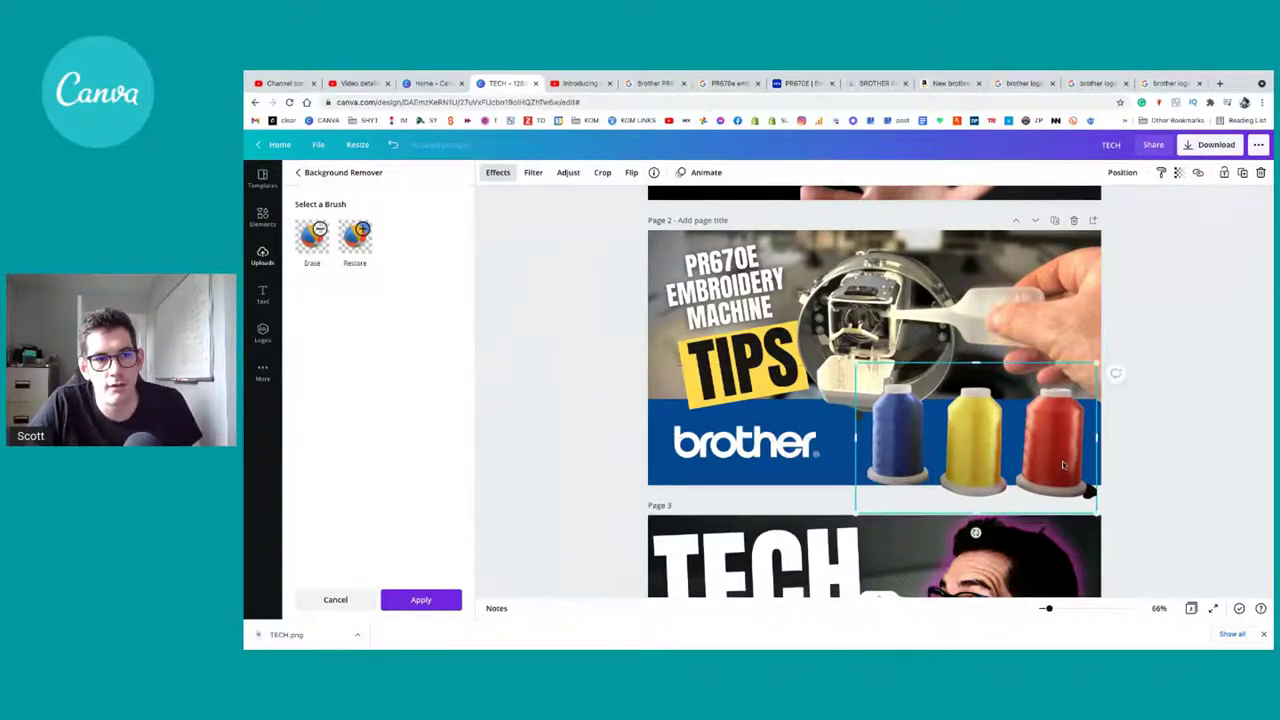
# Step: Try sending the three-reel picture to the back of page 2 and undo the reordering
pyautogui.rightClick(1063, 465)
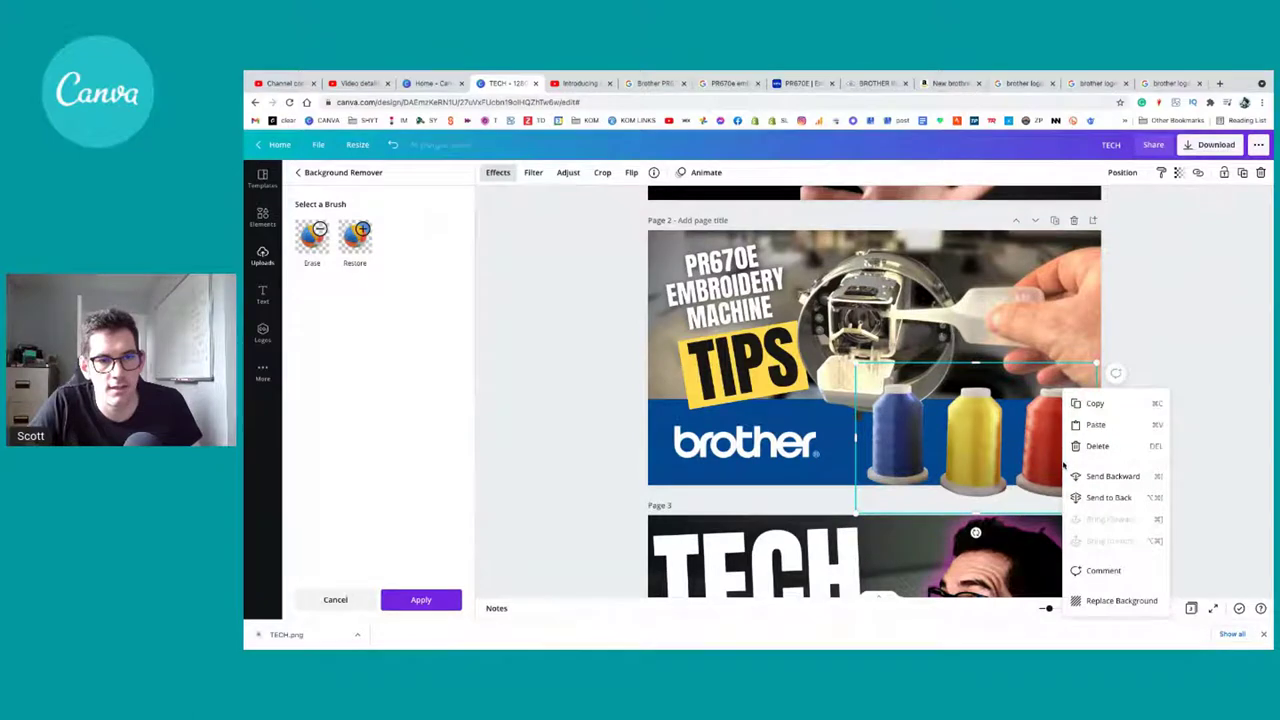
pyautogui.click(1108, 497)
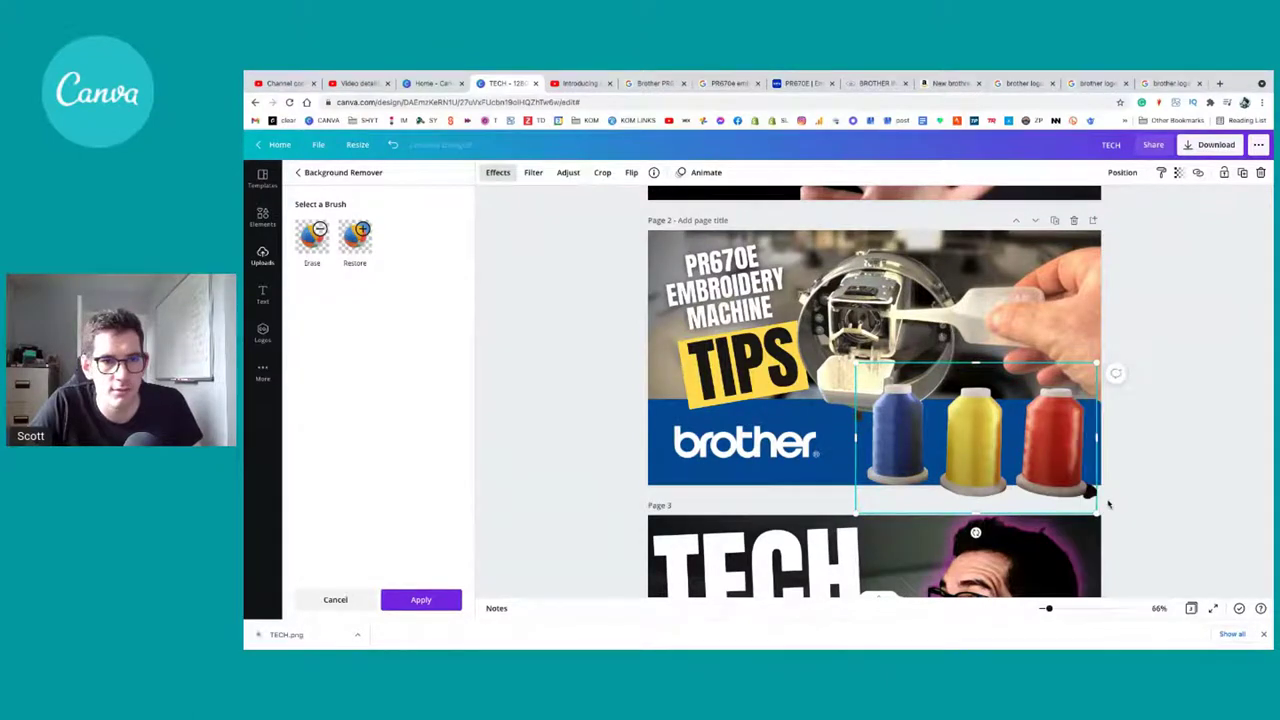
pyautogui.click(1055, 401)
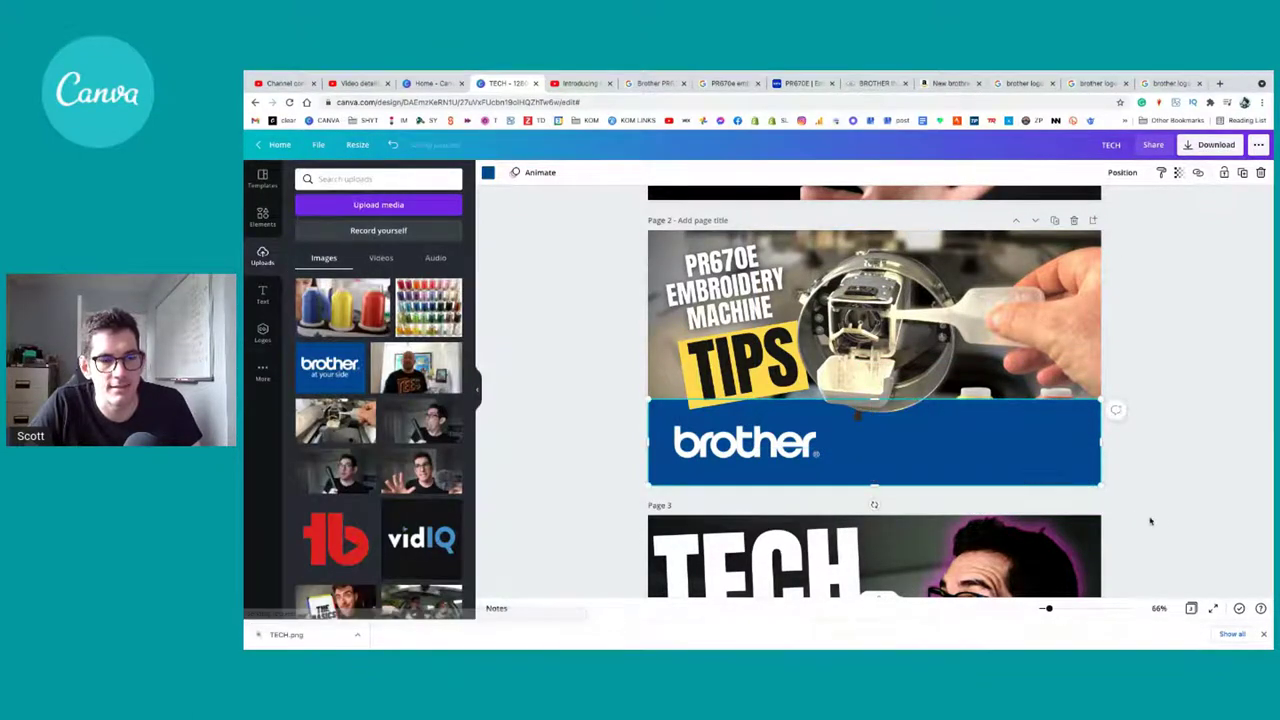
pyautogui.click(1160, 523)
pyautogui.hotkey('ctrl', 'z')
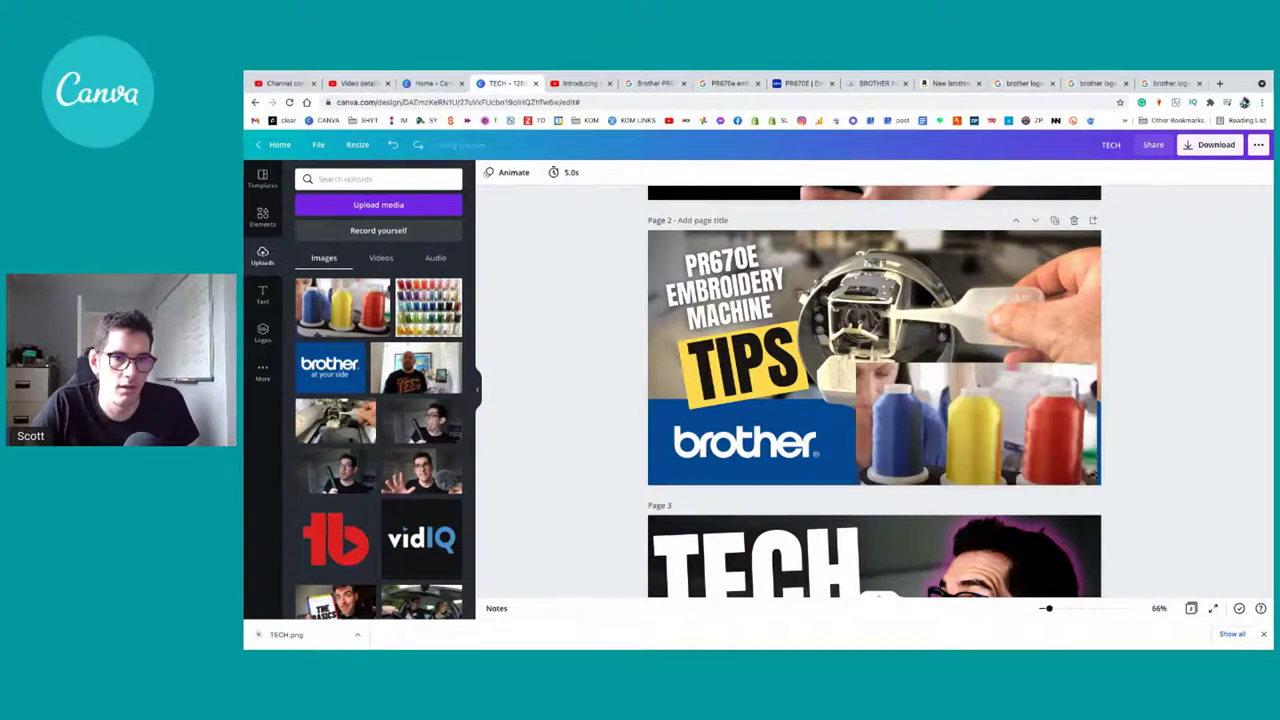
# Step: Apply Background Remover to the three-reel picture and fit it slightly smaller into the thumbnail's lower-right corner over the blue bar
pyautogui.click(1061, 455)
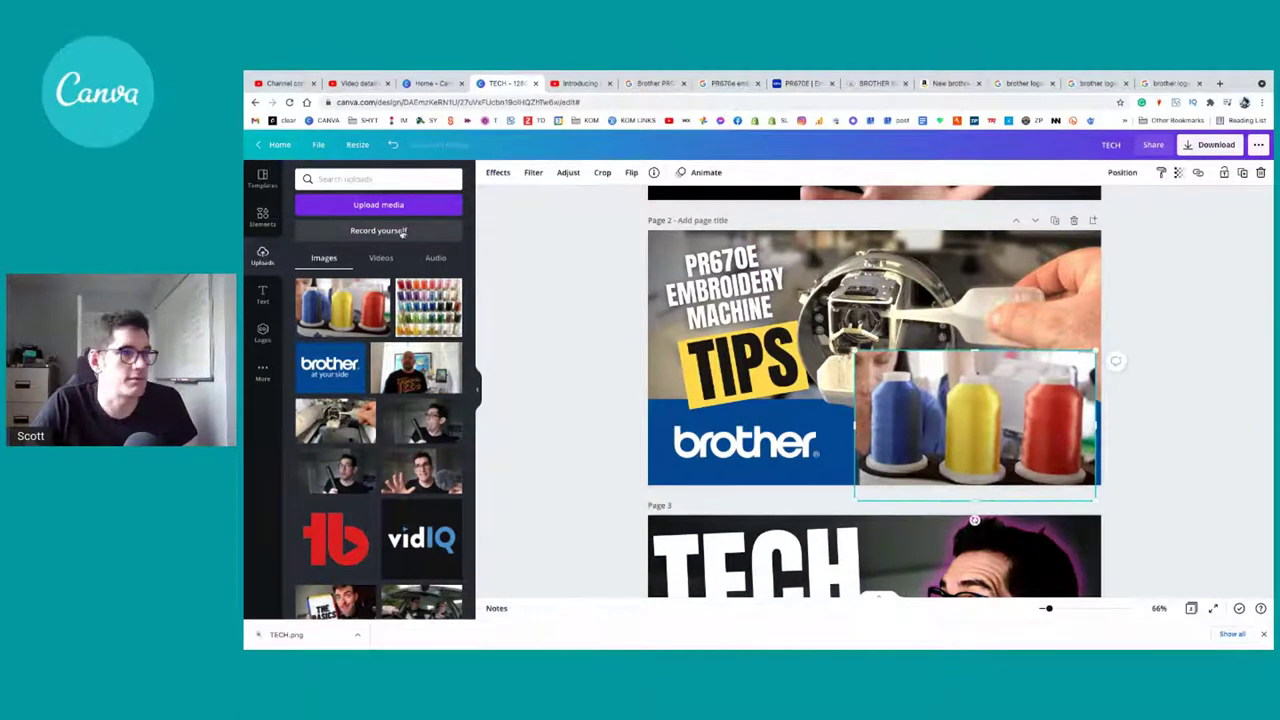
pyautogui.click(497, 172)
pyautogui.click(340, 242)
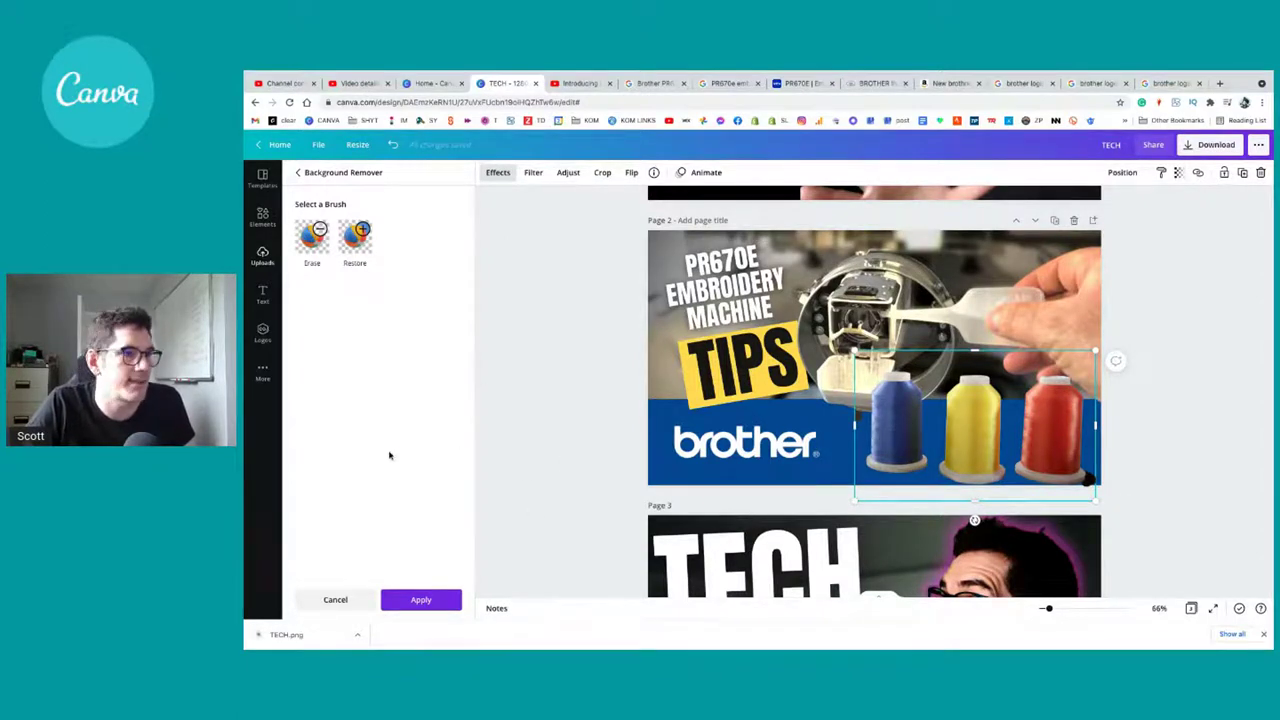
pyautogui.click(421, 598)
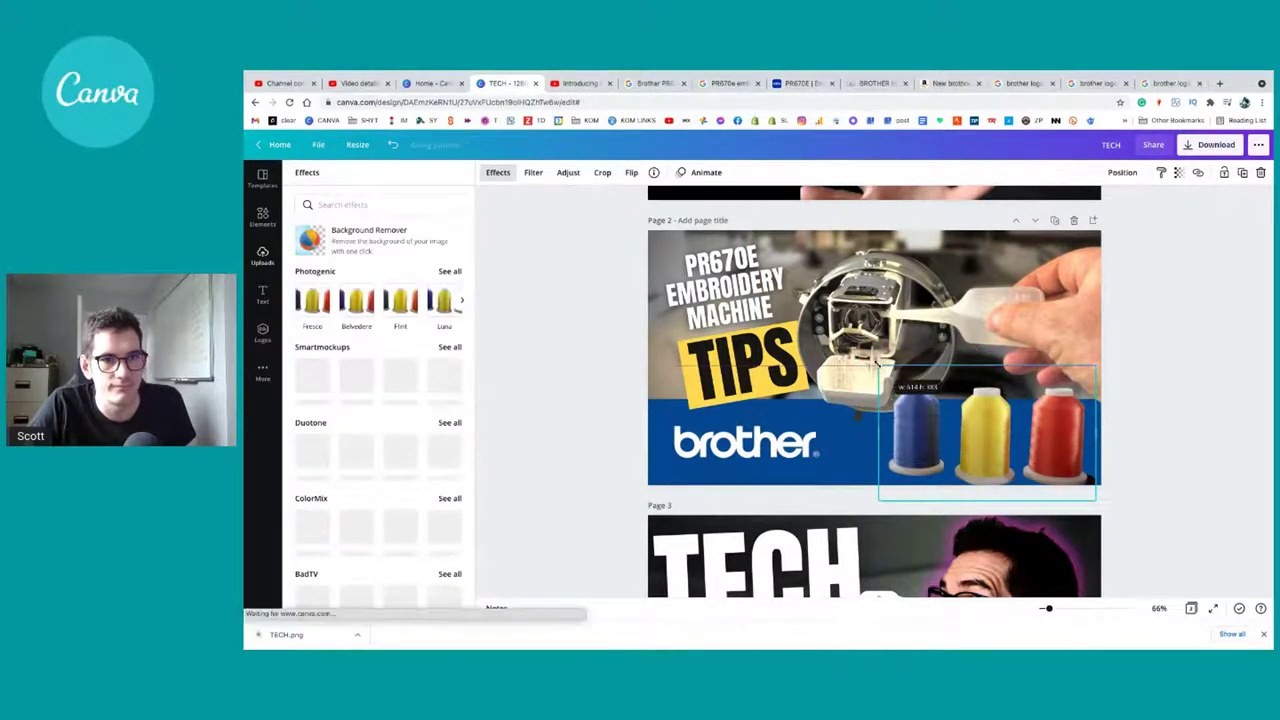
pyautogui.moveTo(985, 432); pyautogui.dragTo(993, 428)
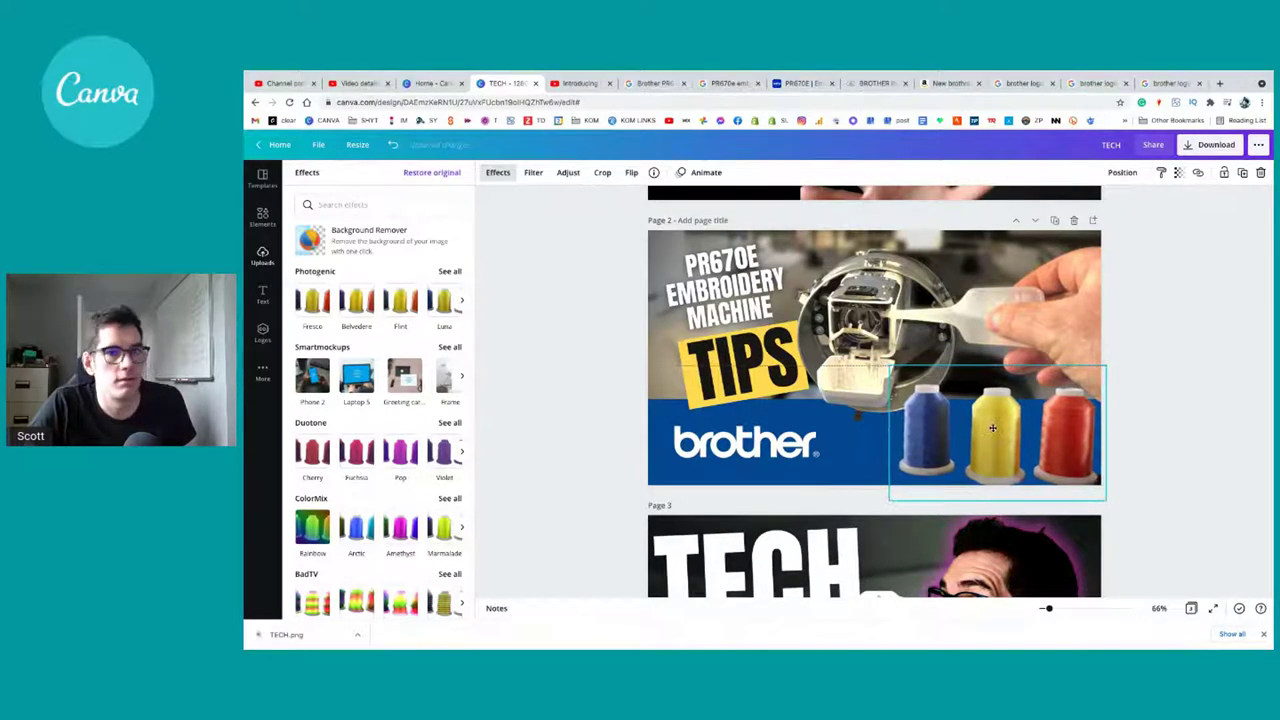
pyautogui.click(990, 425)
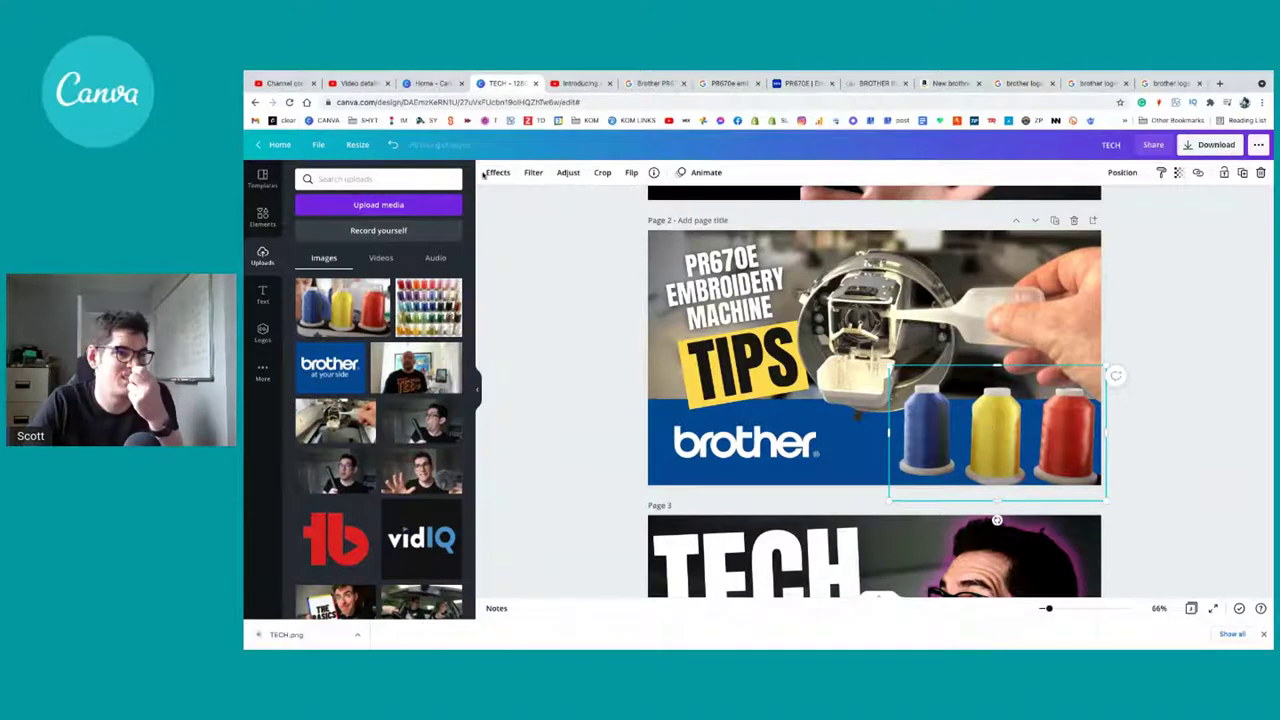
# Step: Raise the contrast of the three-reel cutout to 48
pyautogui.click(567, 172)
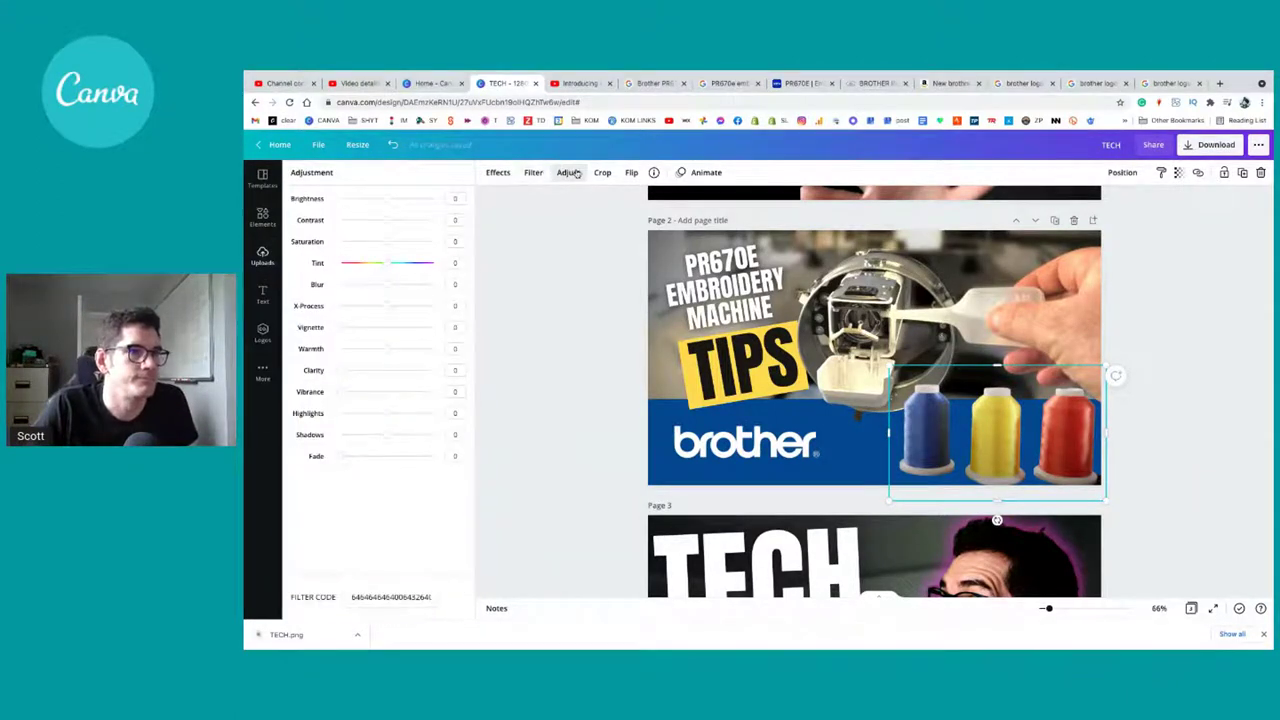
pyautogui.click(568, 172)
pyautogui.click(567, 172)
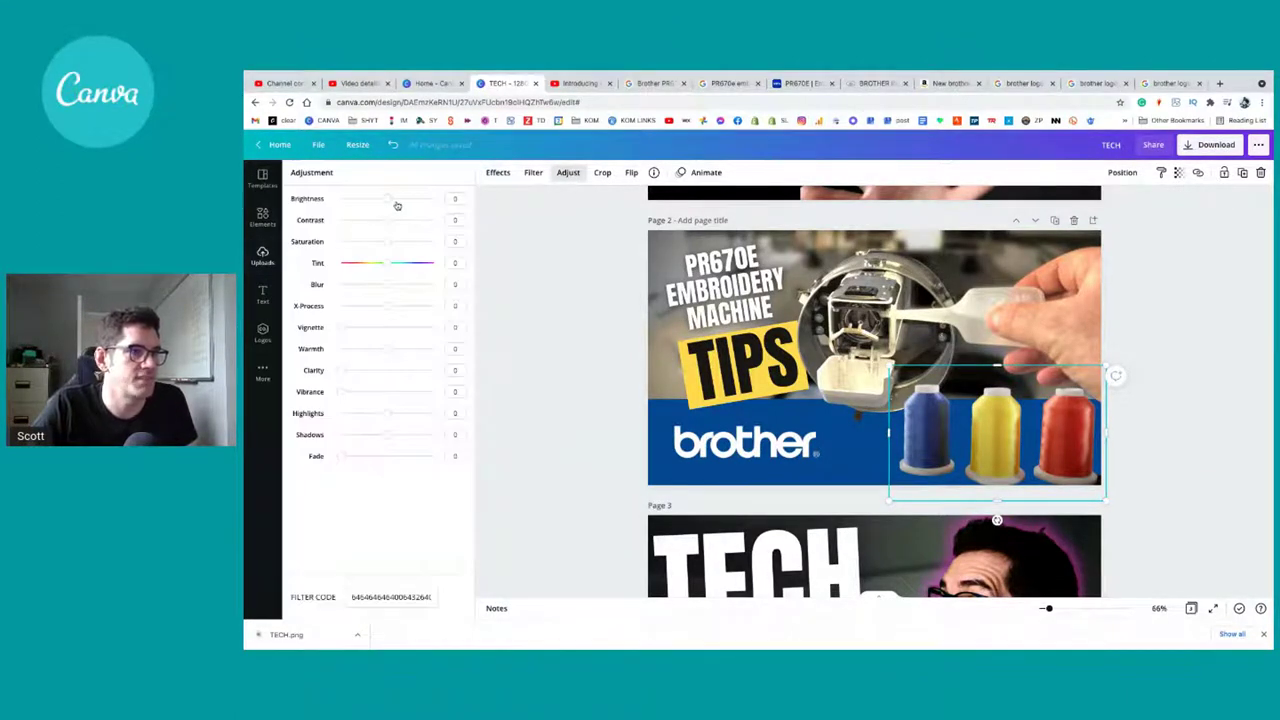
pyautogui.moveTo(390, 220); pyautogui.dragTo(410, 221)
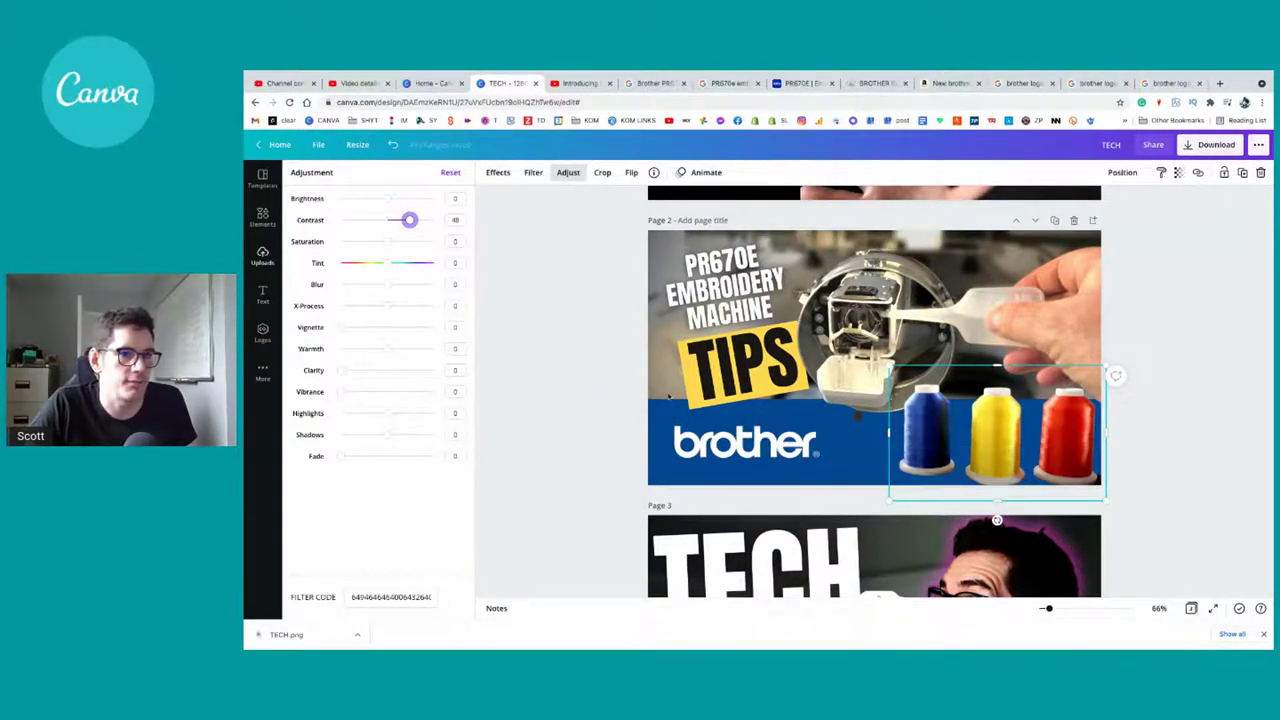
# Step: Recolour the yellow box behind TIPS on page 2 to the custom colour #FFDD28 to match the yellow reel
pyautogui.press('Tab')
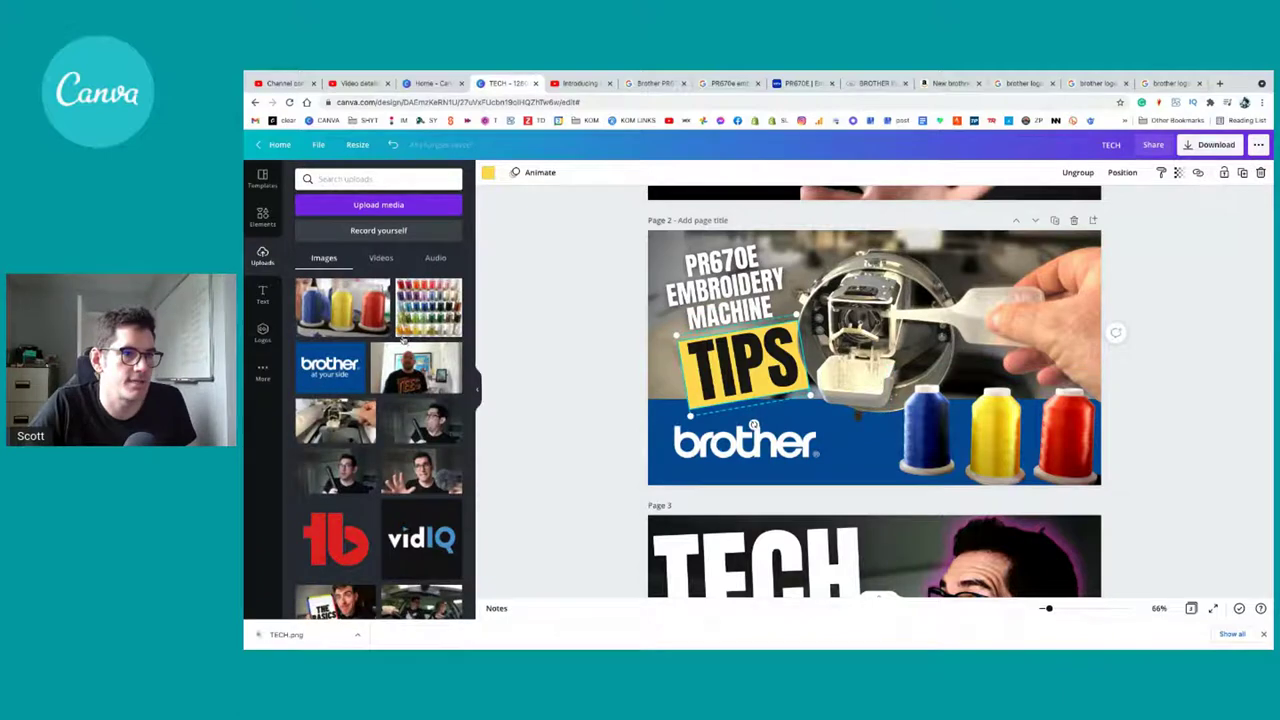
pyautogui.click(488, 173)
pyautogui.click(305, 228)
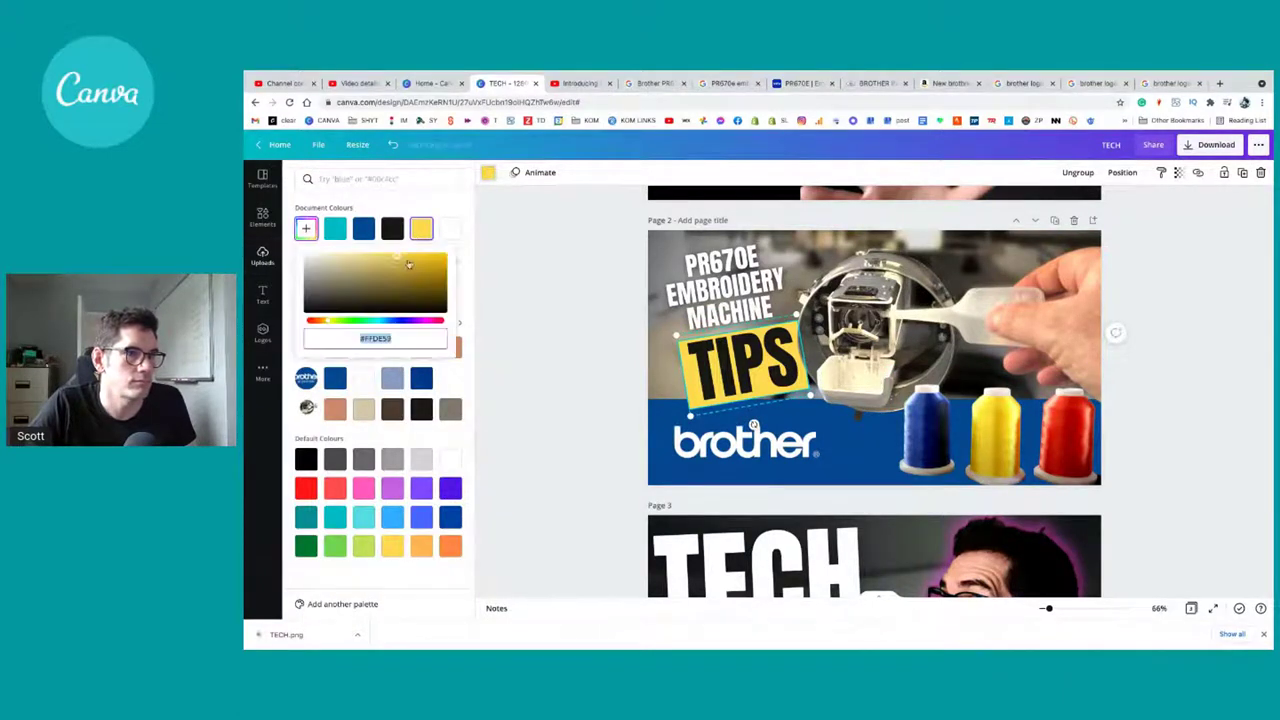
pyautogui.moveTo(415, 252)
pyautogui.mouseDown()
pyautogui.moveTo(435, 240)
pyautogui.moveTo(424, 252)
pyautogui.mouseUp()
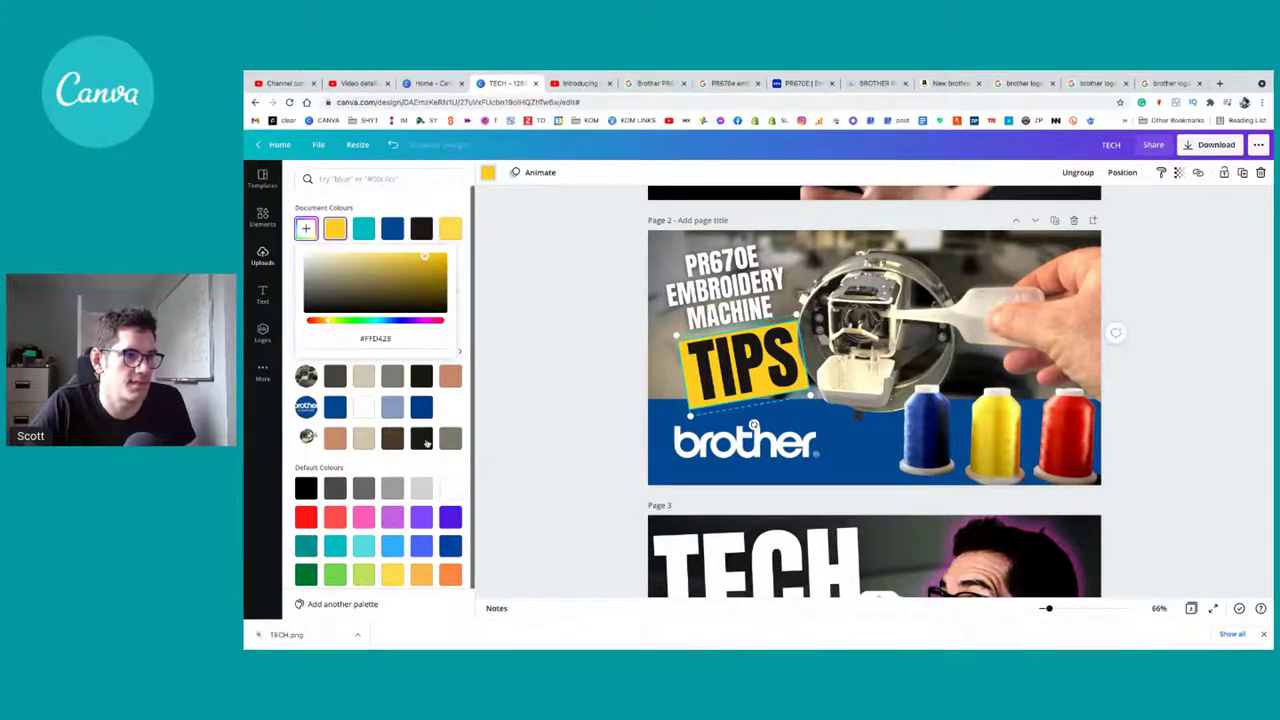
pyautogui.moveTo(329, 321); pyautogui.dragTo(331, 321)
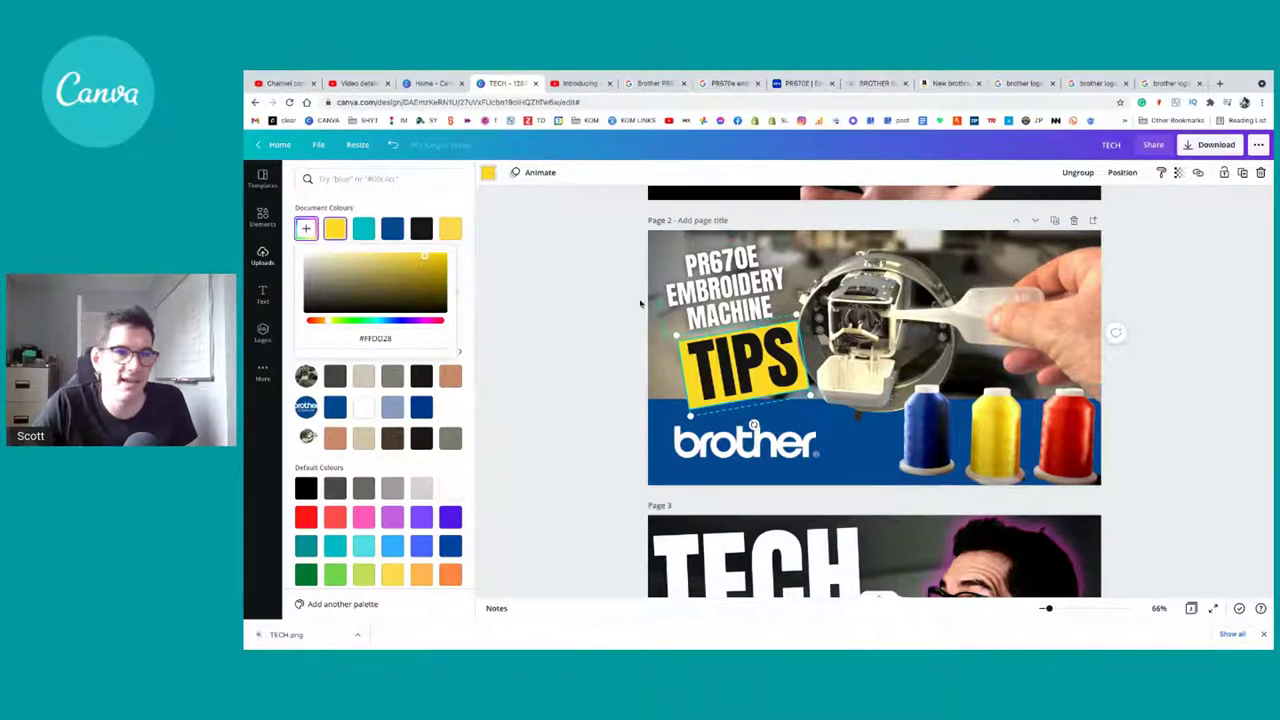
# Step: Duplicate the finished thumbnail on page 2 as a new page below it
pyautogui.click(940, 445)
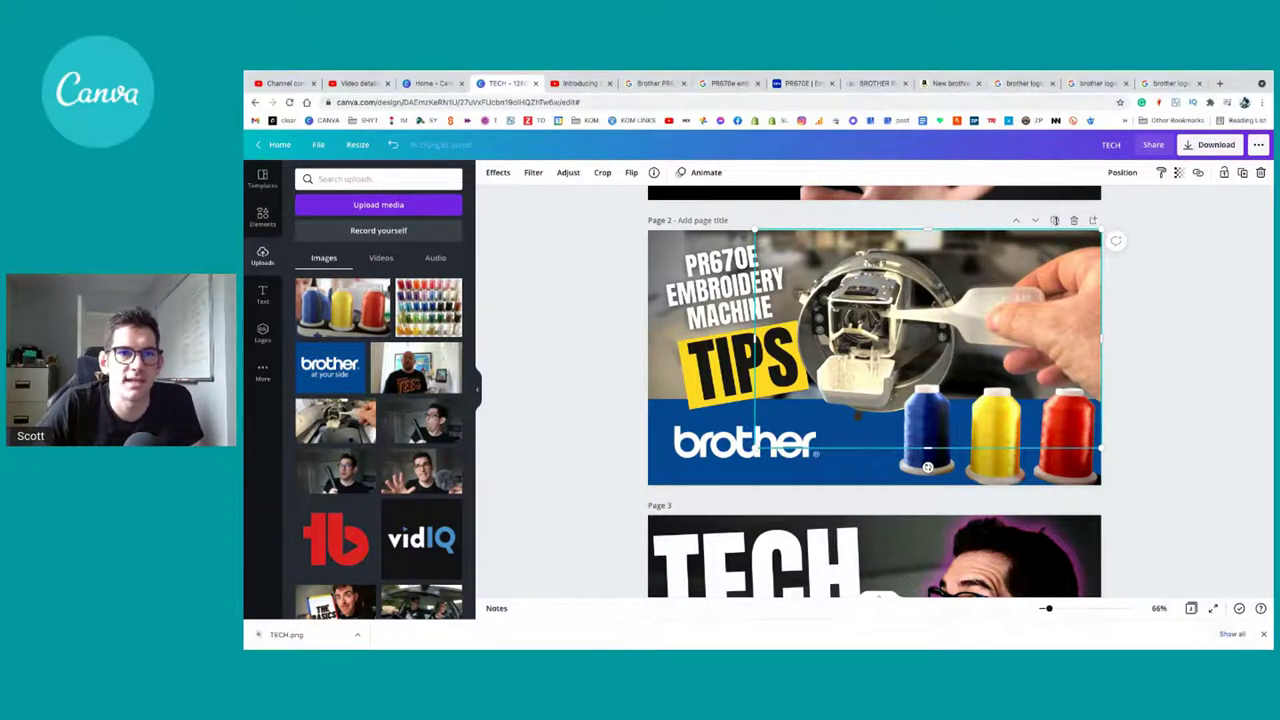
pyautogui.click(1050, 217)
pyautogui.click(1054, 219)
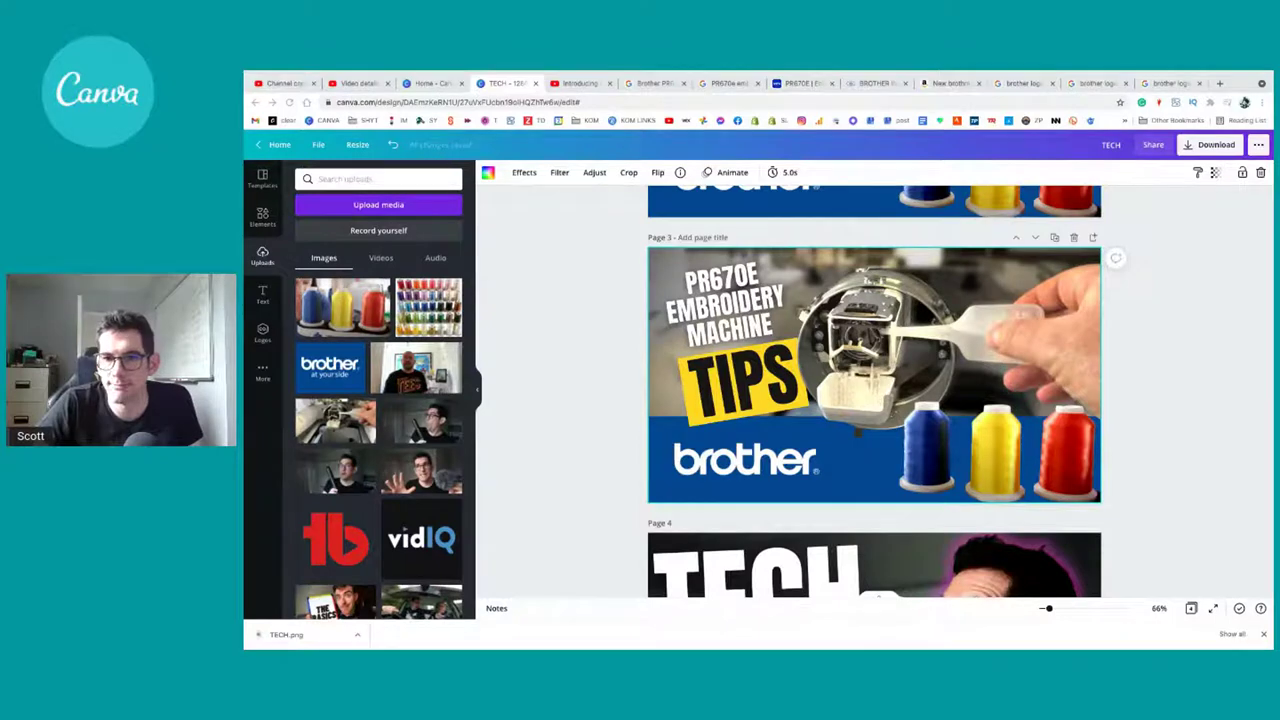
# Step: Upload the photo of orange, white and yellow reels, add it enlarged to page 3, and crop off its upper part
pyautogui.moveTo(250, 400); pyautogui.dragTo(380, 400)
pyautogui.click(321, 311)
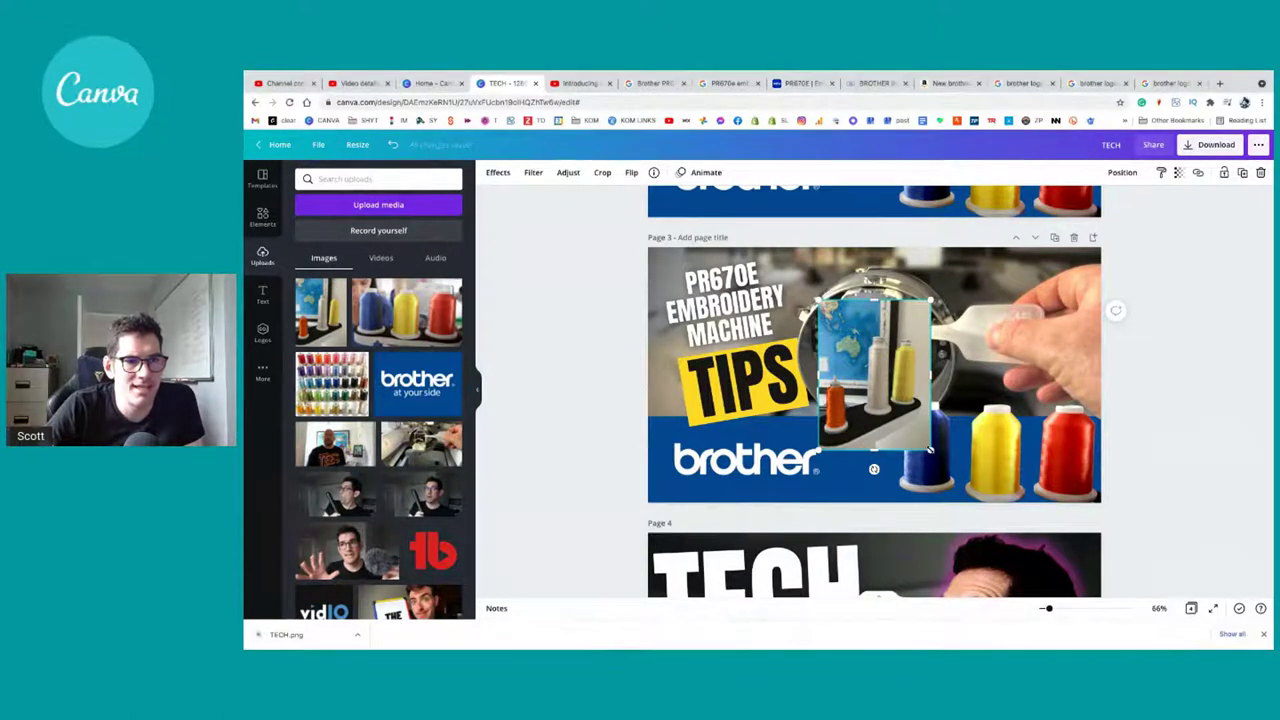
pyautogui.moveTo(932, 452); pyautogui.dragTo(1026, 535)
pyautogui.moveTo(917, 380); pyautogui.dragTo(897, 346)
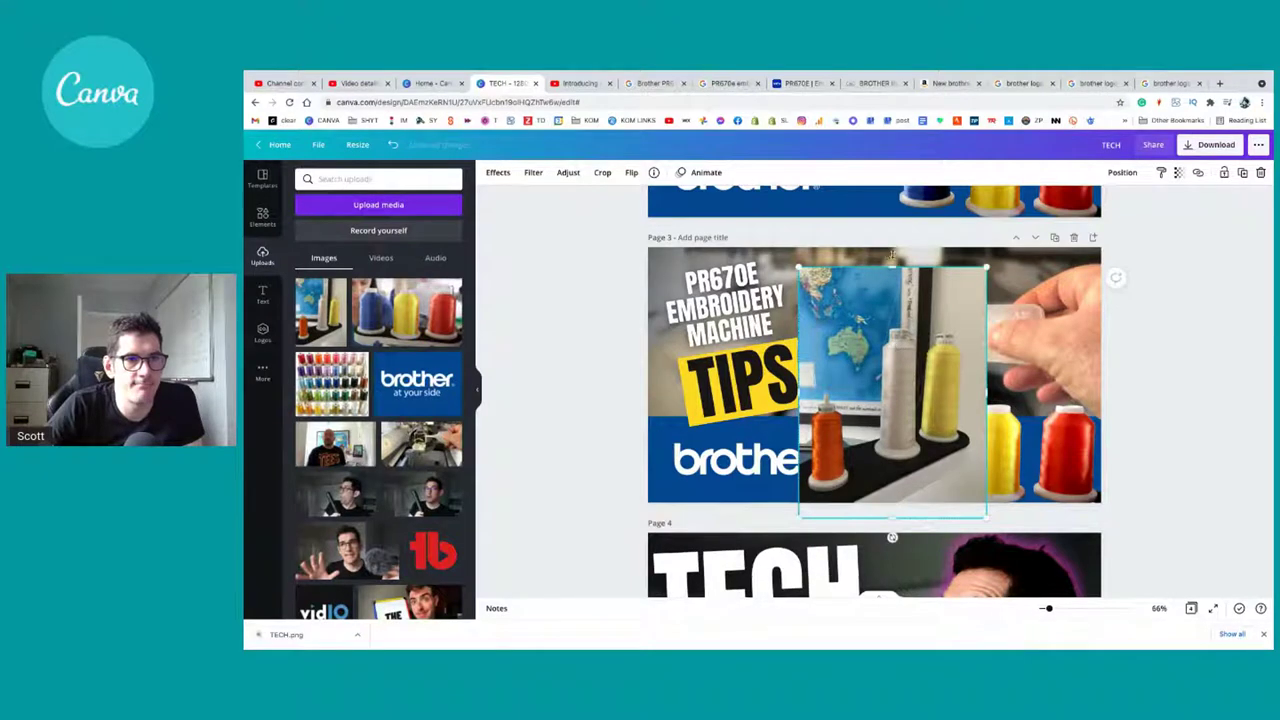
pyautogui.moveTo(893, 284); pyautogui.dragTo(892, 317)
# Step: Remove the background from the orange, white and yellow reels photo and erase the leftover strip above the white reel
pyautogui.click(495, 172)
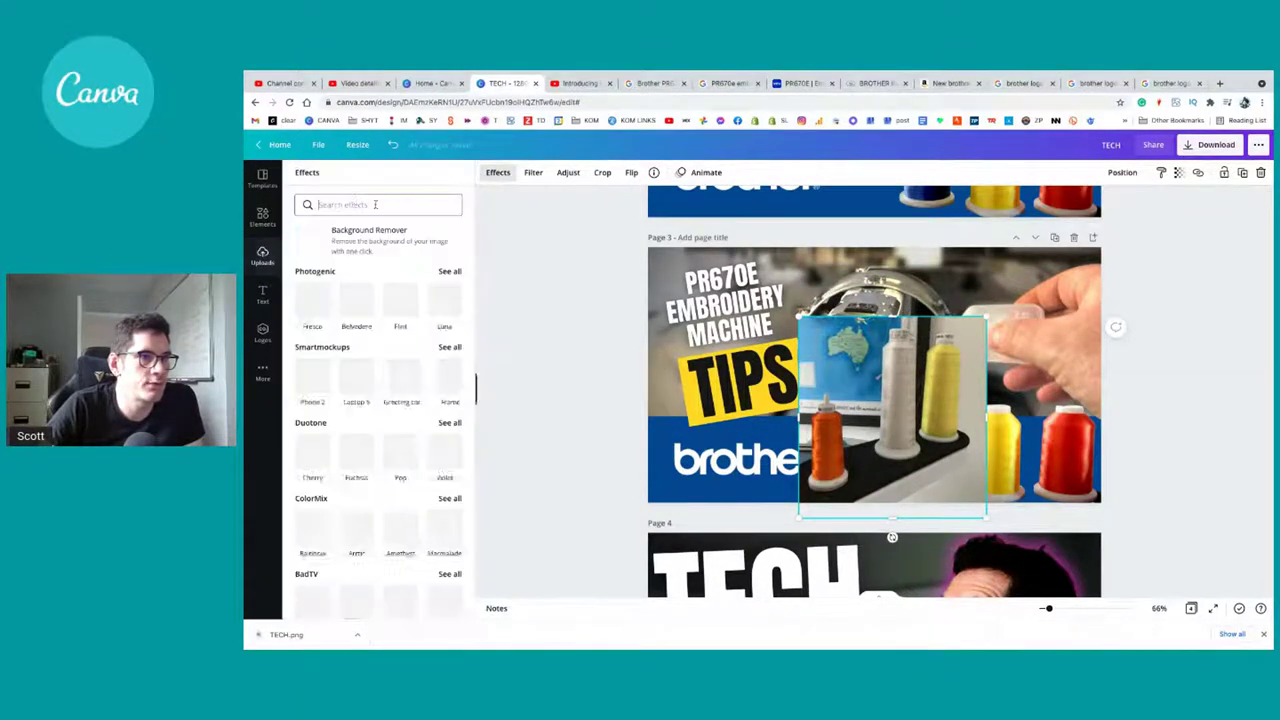
pyautogui.click(350, 236)
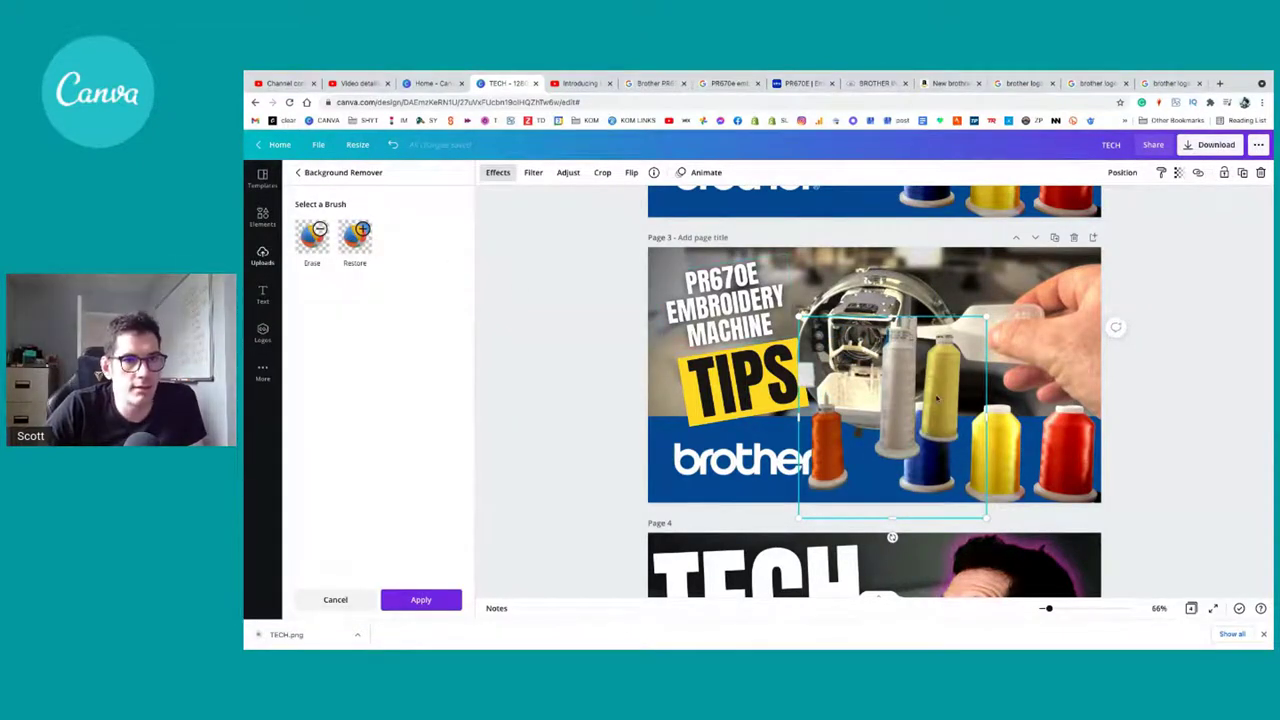
pyautogui.moveTo(900, 394); pyautogui.dragTo(788, 376)
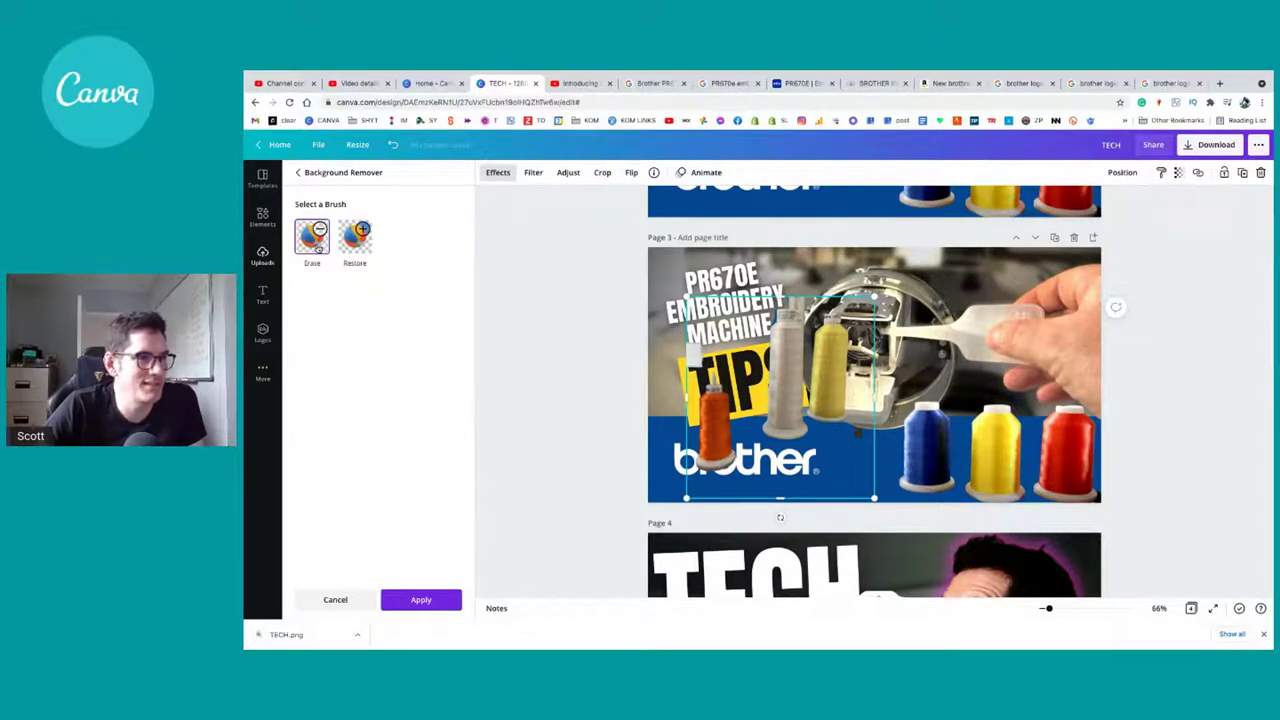
pyautogui.click(312, 238)
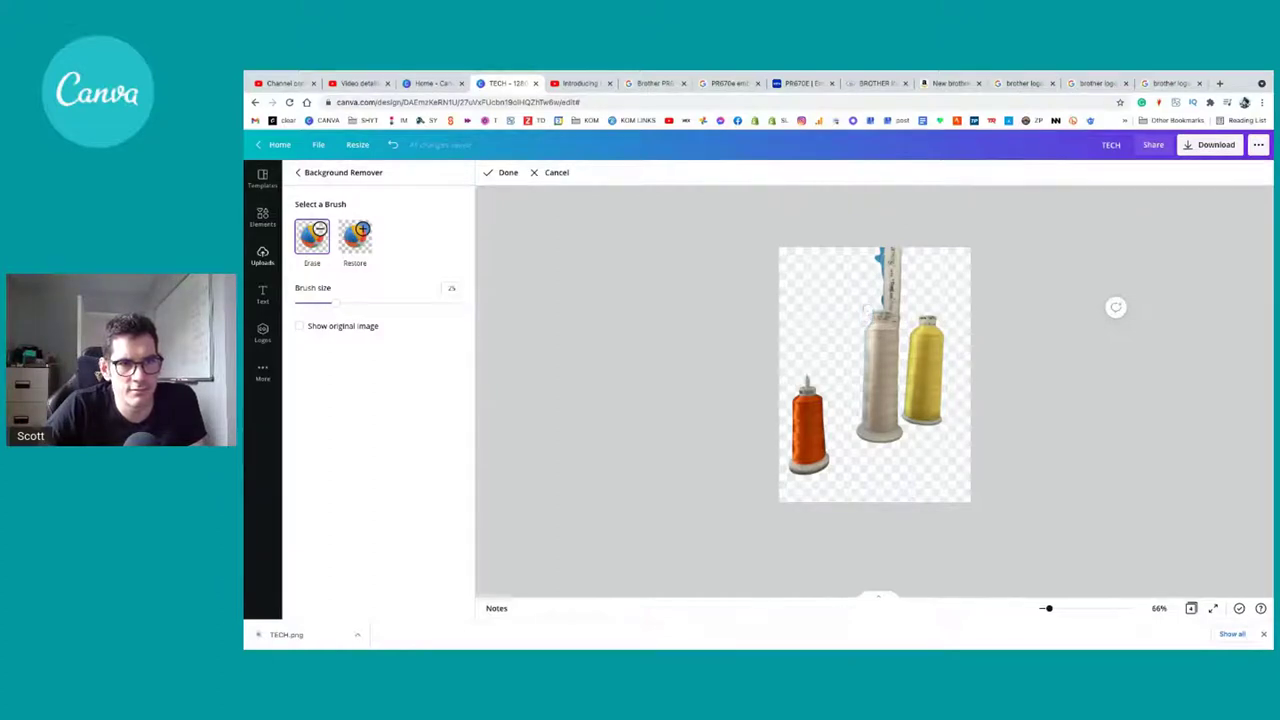
pyautogui.moveTo(886, 304)
pyautogui.mouseDown()
pyautogui.moveTo(895, 320)
pyautogui.moveTo(900, 262)
pyautogui.moveTo(880, 252)
pyautogui.moveTo(888, 302)
pyautogui.mouseUp()
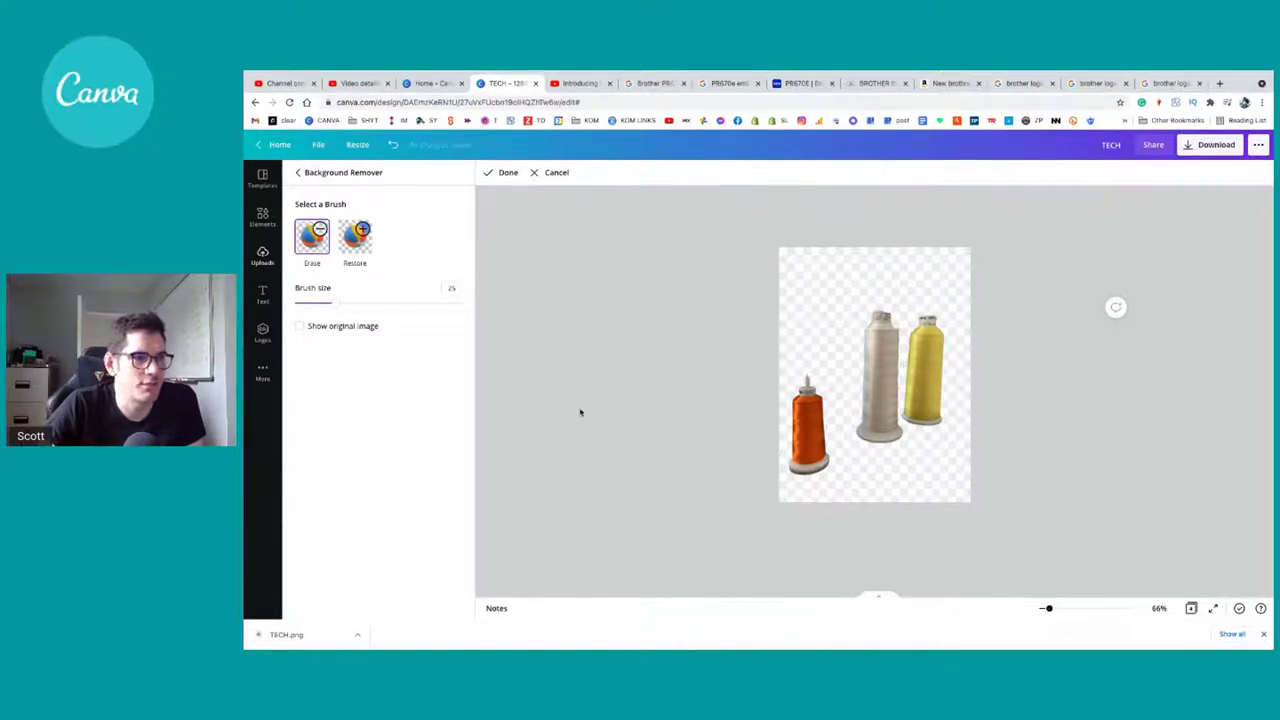
pyautogui.click(500, 173)
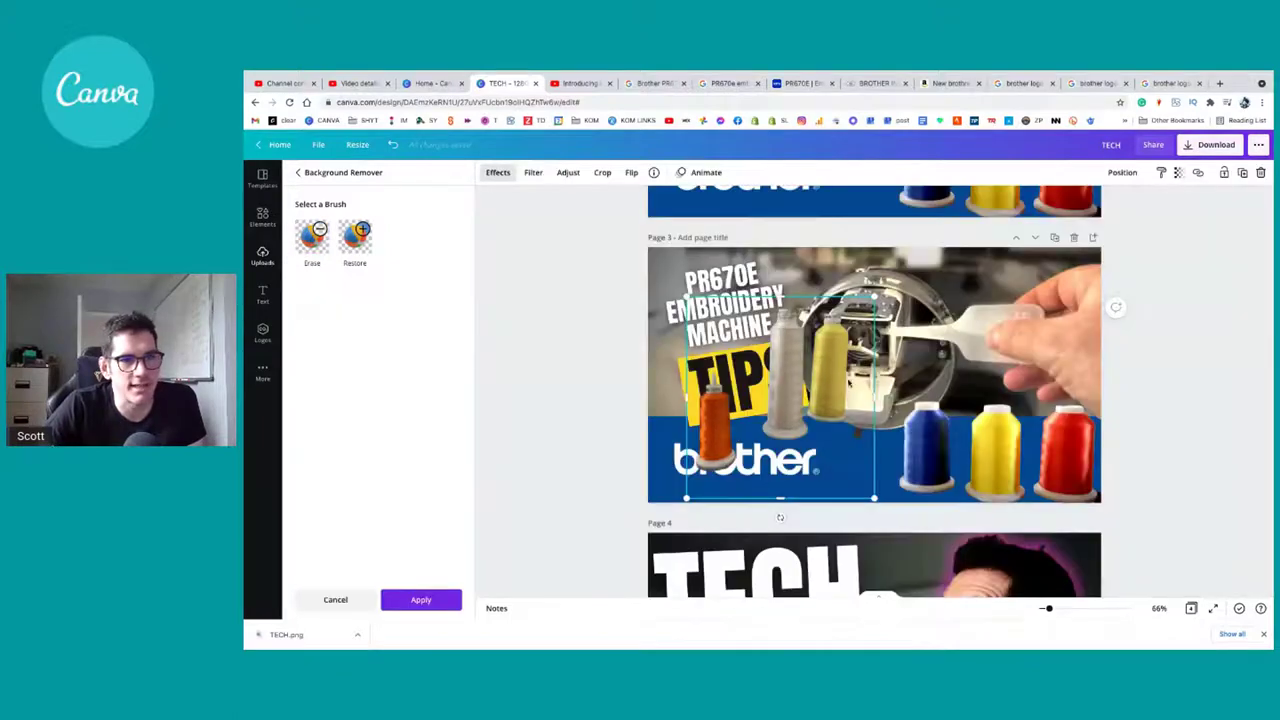
# Step: Try the orange, white and yellow reels cutout larger at different spots on page 3, then delete it from the page
pyautogui.moveTo(1040, 402); pyautogui.dragTo(1068, 402)
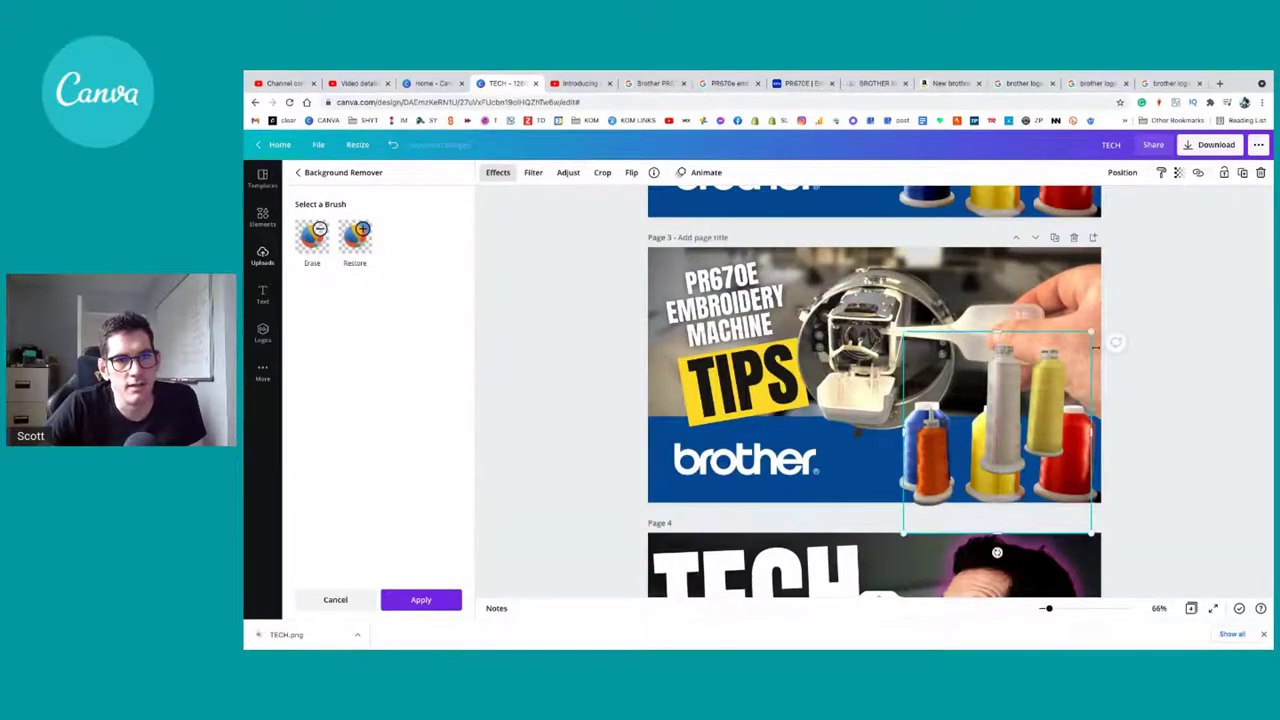
pyautogui.moveTo(1092, 332); pyautogui.dragTo(1138, 308)
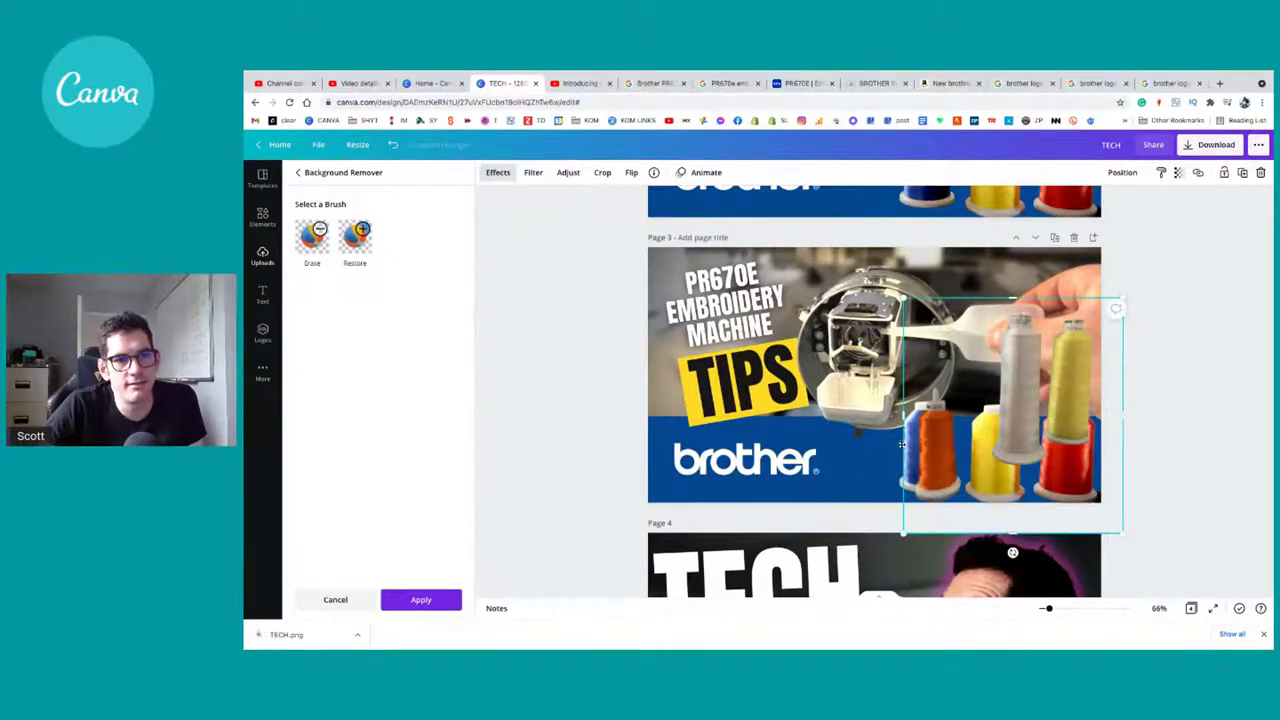
pyautogui.moveTo(1005, 420); pyautogui.dragTo(845, 365)
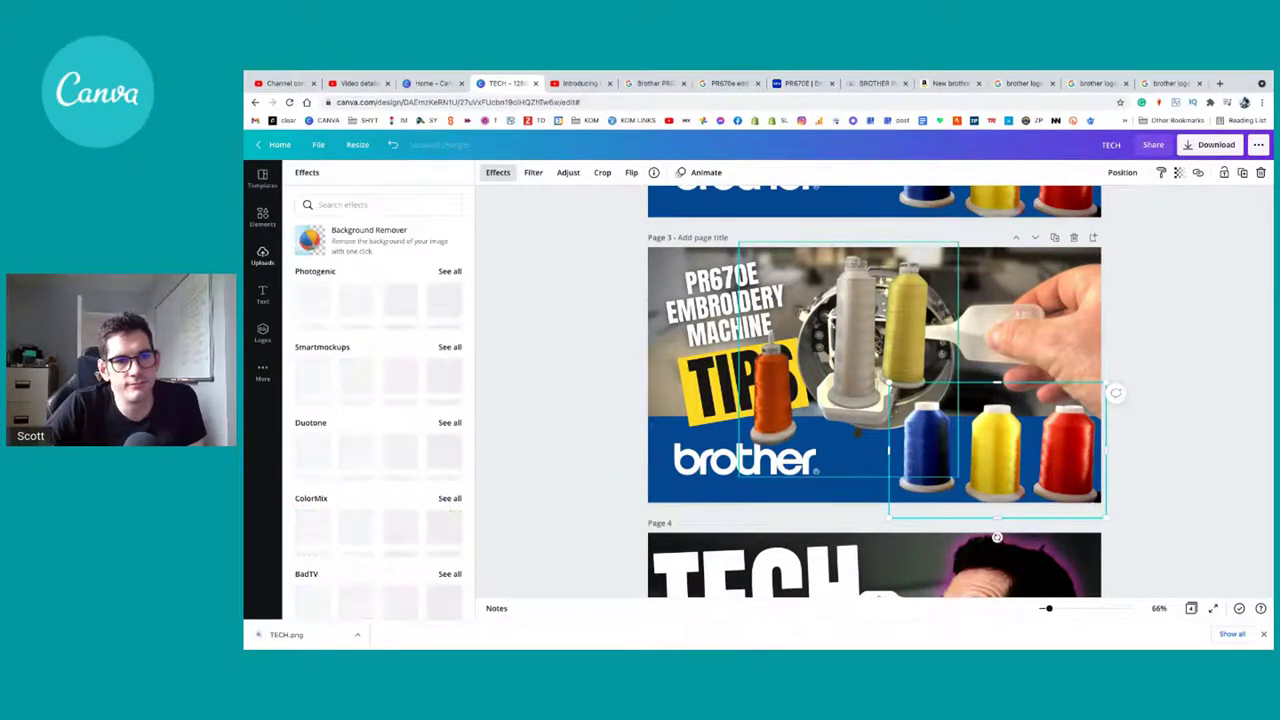
pyautogui.press('Delete')
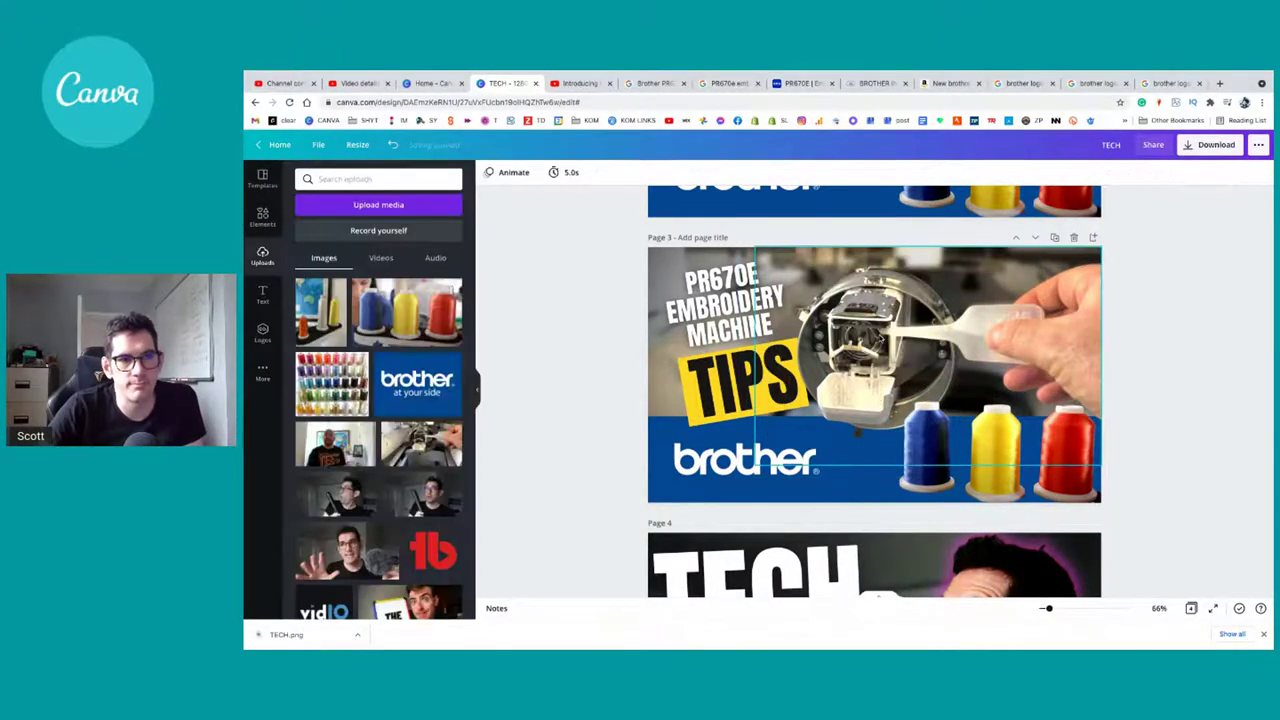
# Step: Shift the blue, yellow and red reels slightly on page 3 and send them behind the embroidery machine cutout
pyautogui.click(988, 429)
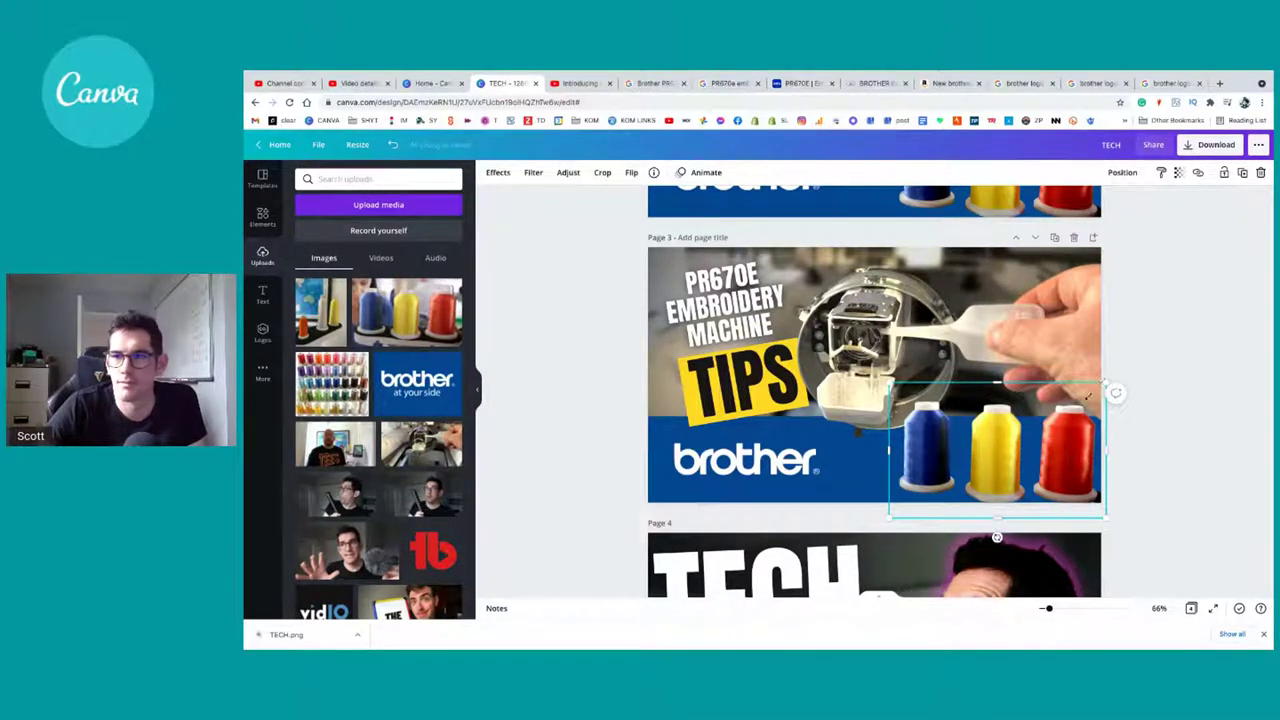
pyautogui.moveTo(1106, 385)
pyautogui.mouseDown()
pyautogui.moveTo(1081, 403)
pyautogui.moveTo(1105, 385)
pyautogui.mouseUp()
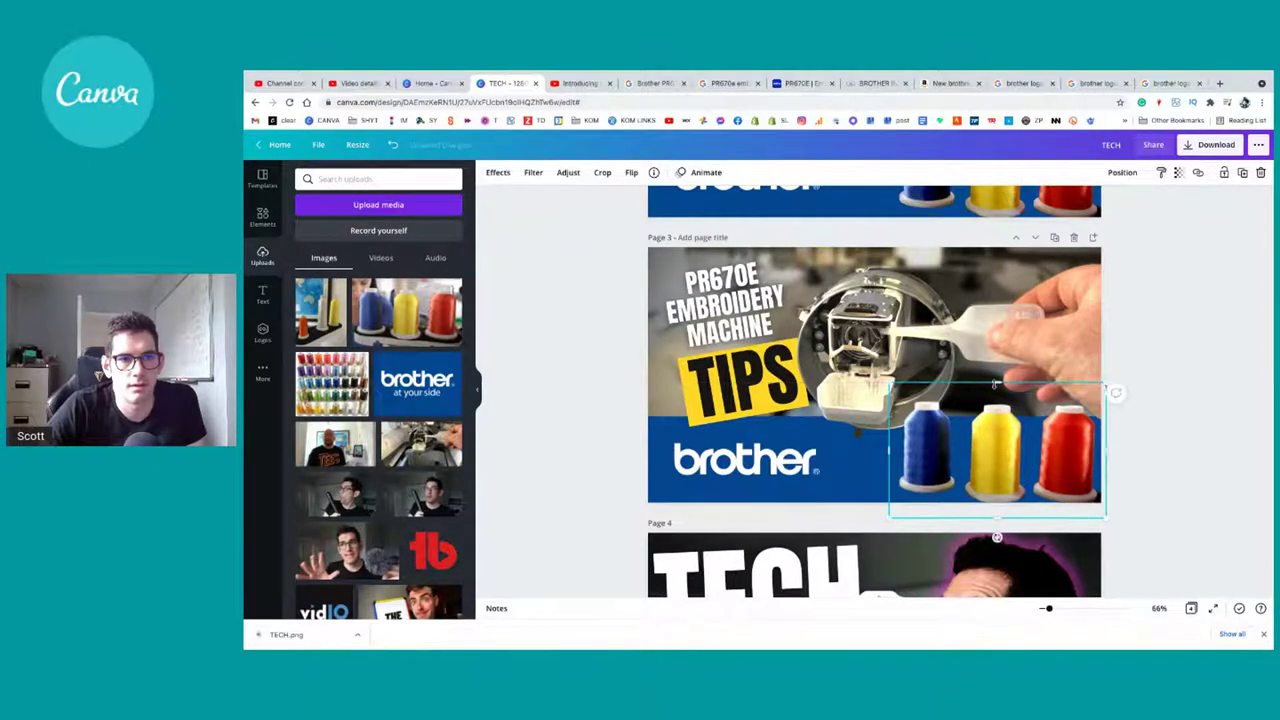
pyautogui.rightClick(927, 467)
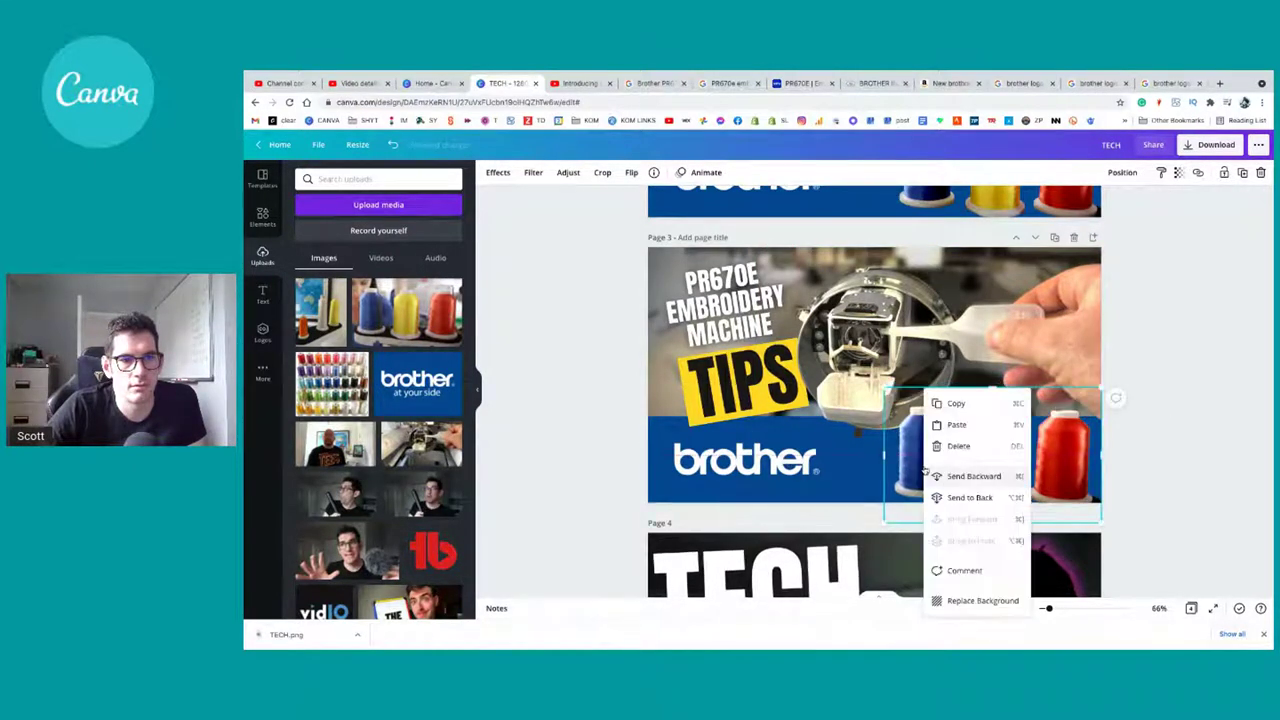
pyautogui.click(971, 492)
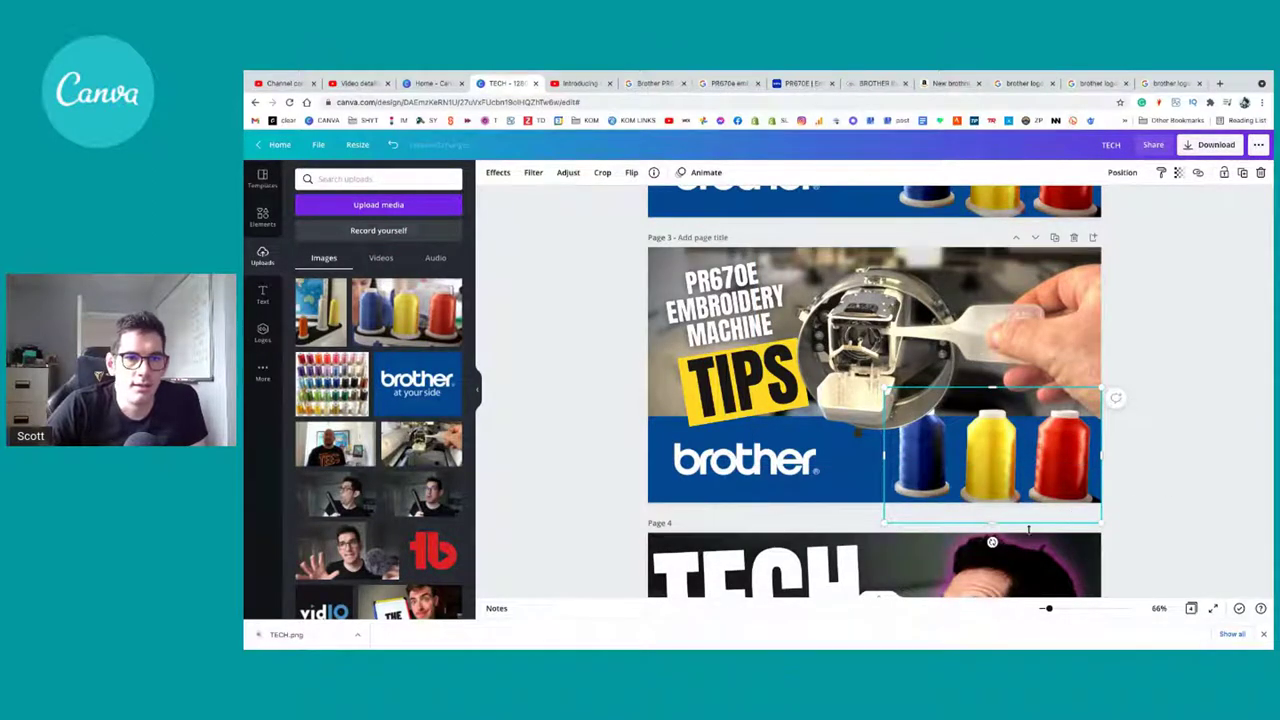
# Step: Tilt the blue, yellow and red reels slightly counter-clockwise and nudge them a little to the left on page 3
pyautogui.moveTo(1118, 399)
pyautogui.mouseDown()
pyautogui.moveTo(1107, 381)
pyautogui.moveTo(1115, 393)
pyautogui.mouseUp()
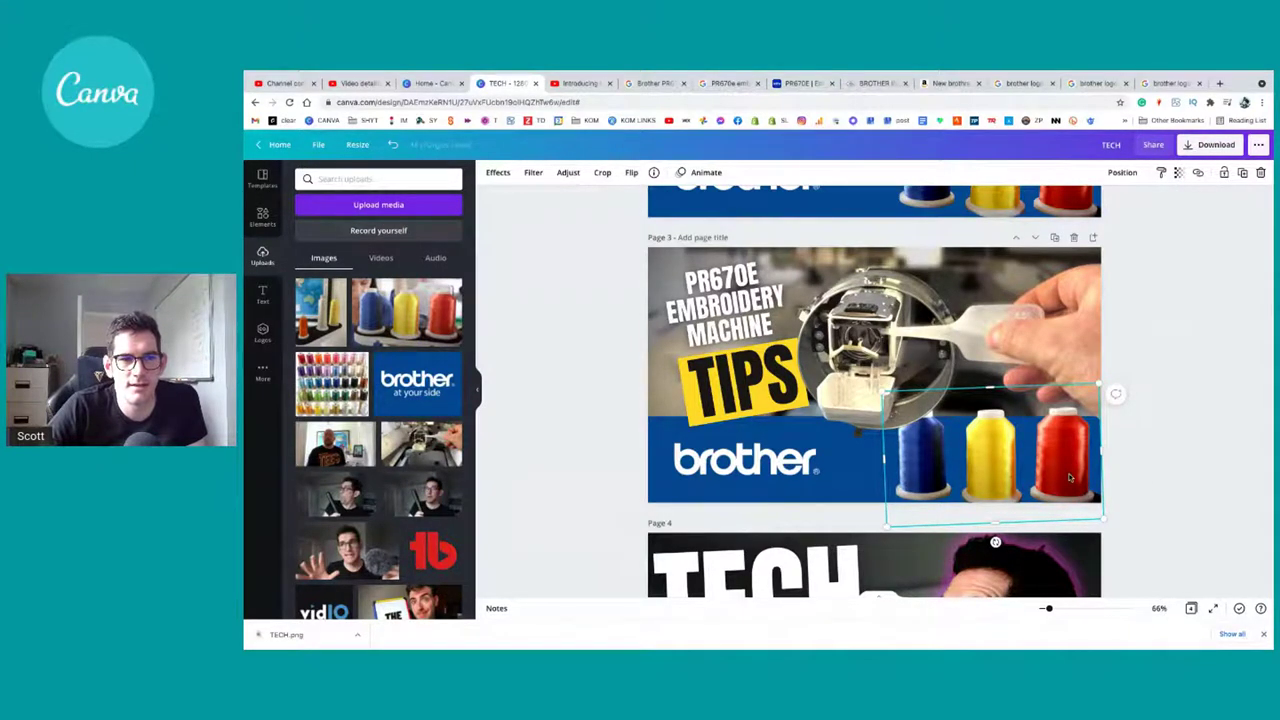
pyautogui.click(1139, 481)
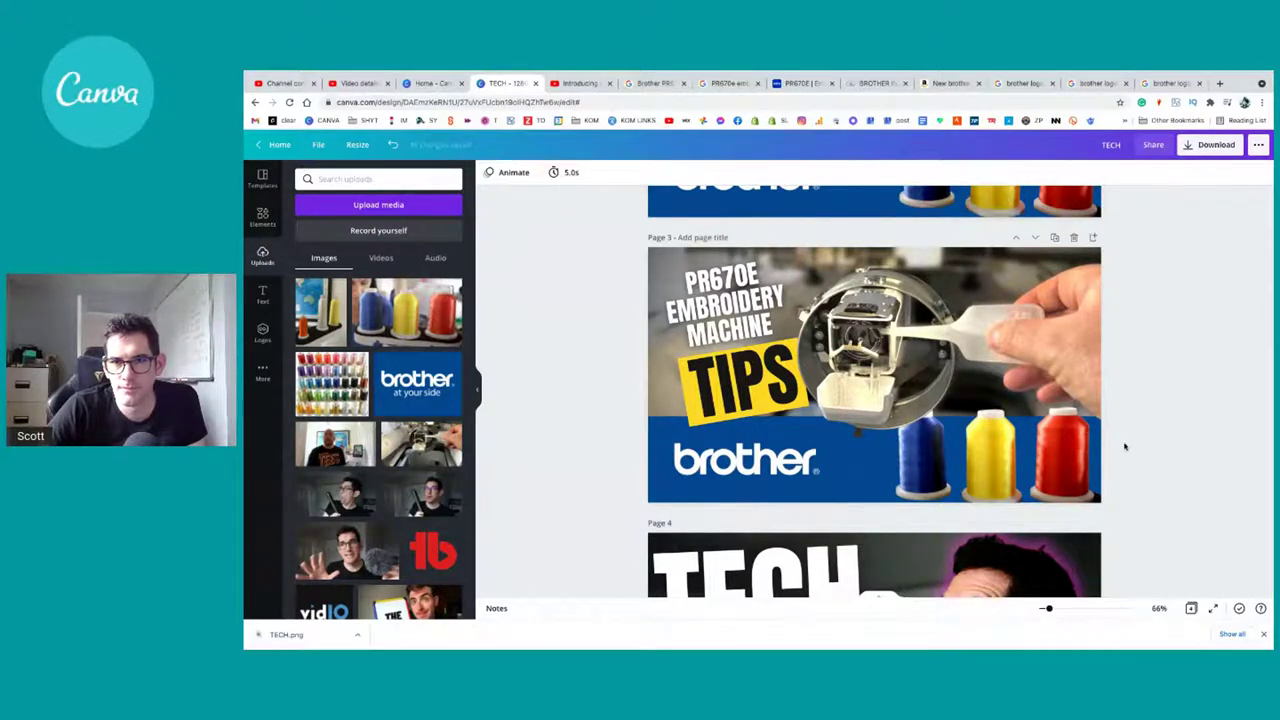
pyautogui.click(1067, 478)
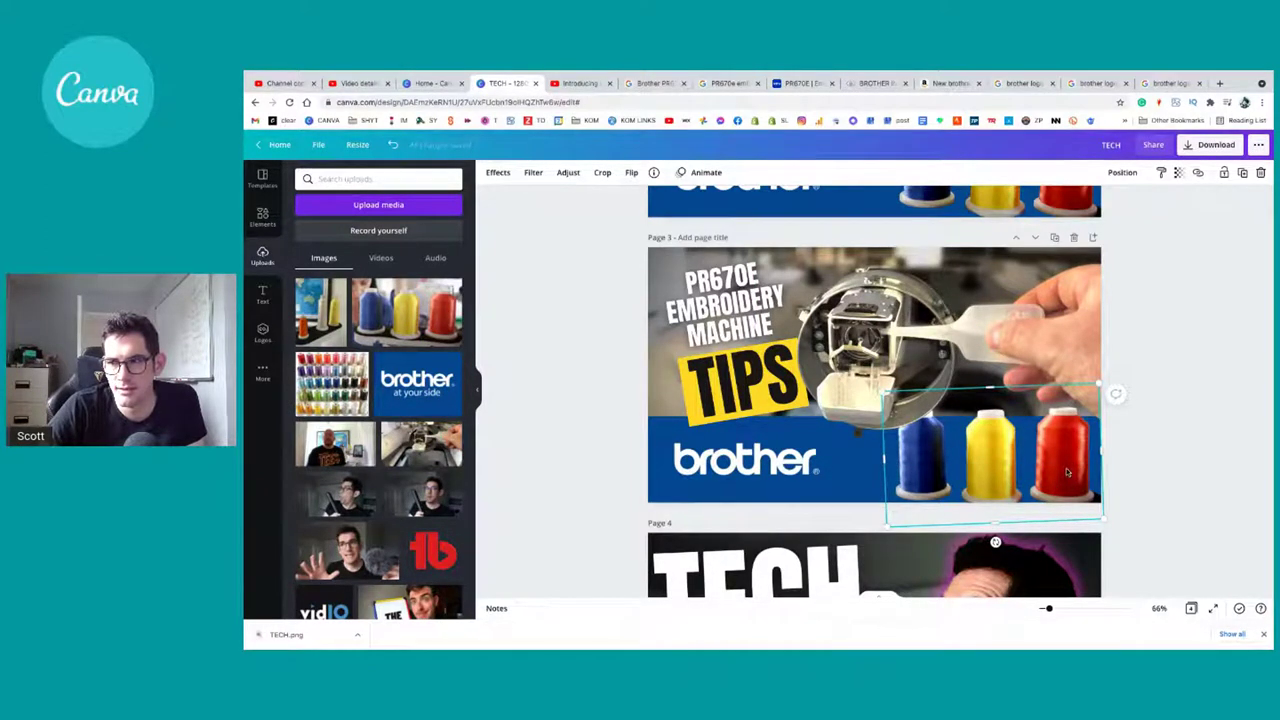
pyautogui.press('Left')
pyautogui.press('Left')
pyautogui.press('Left')
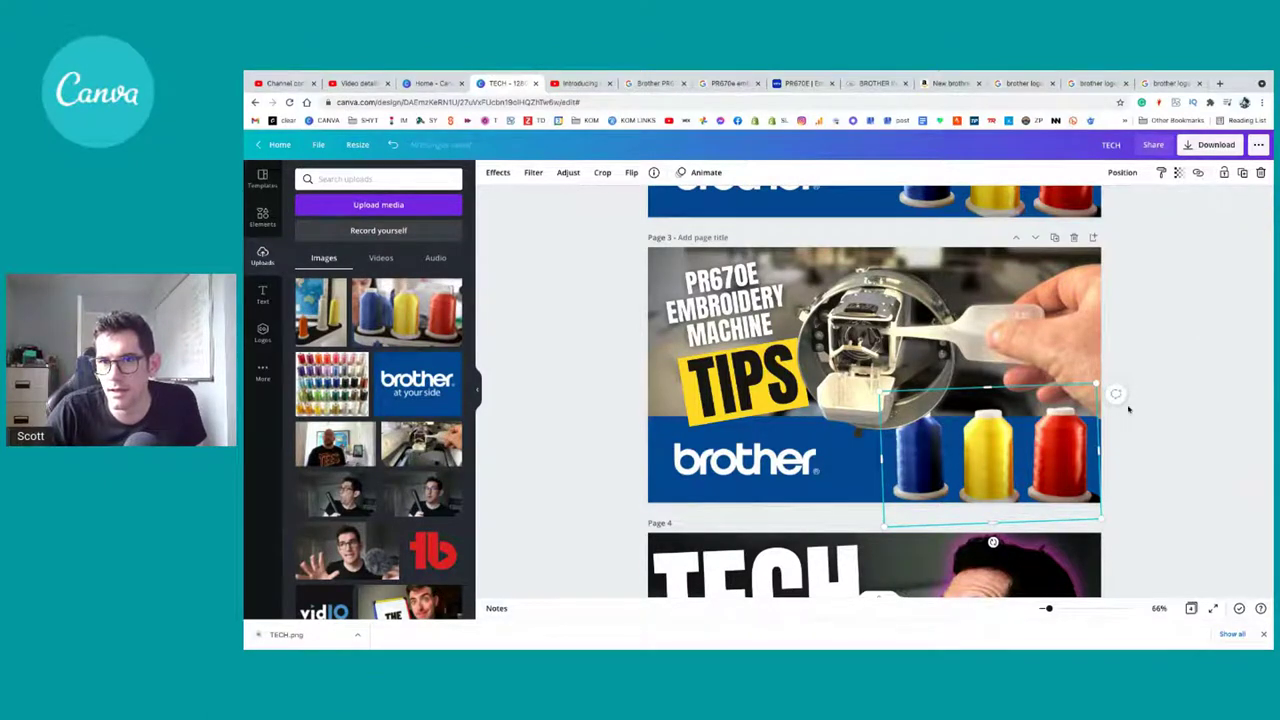
pyautogui.click(899, 410)
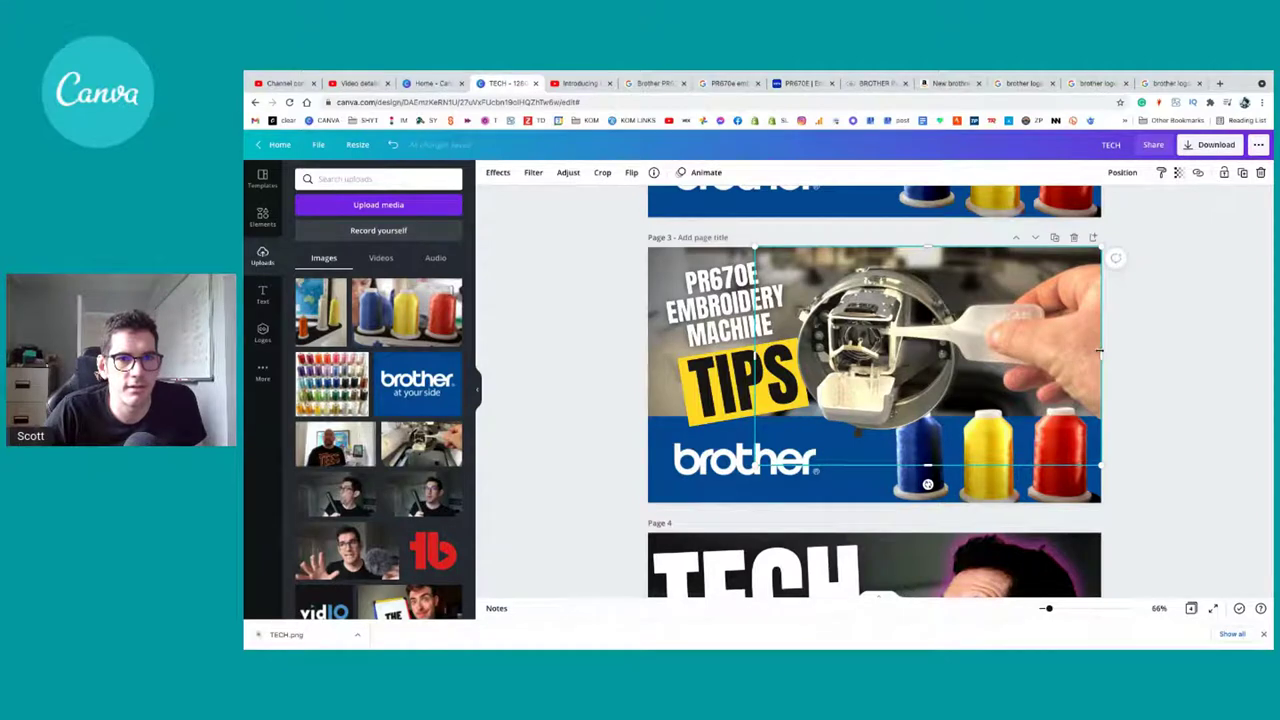
pyautogui.moveTo(1096, 349)
pyautogui.mouseDown()
pyautogui.moveTo(950, 348)
pyautogui.moveTo(1098, 350)
pyautogui.mouseUp()
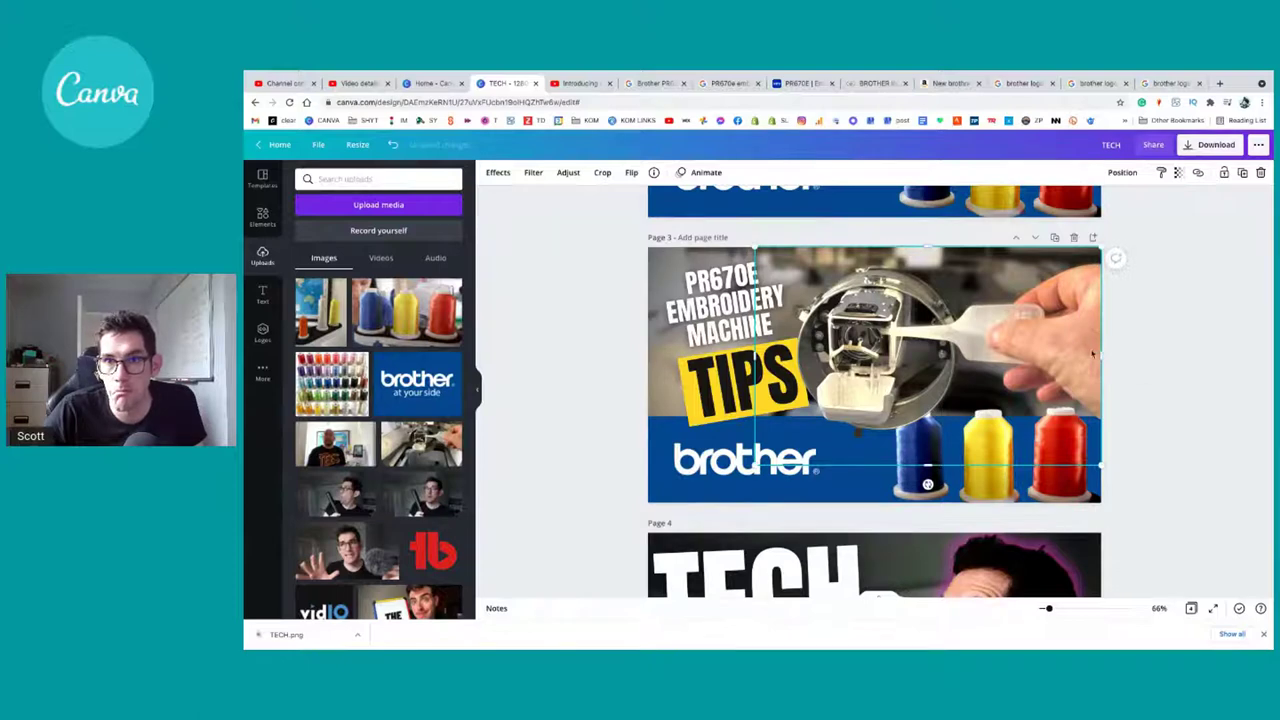
pyautogui.click(627, 369)
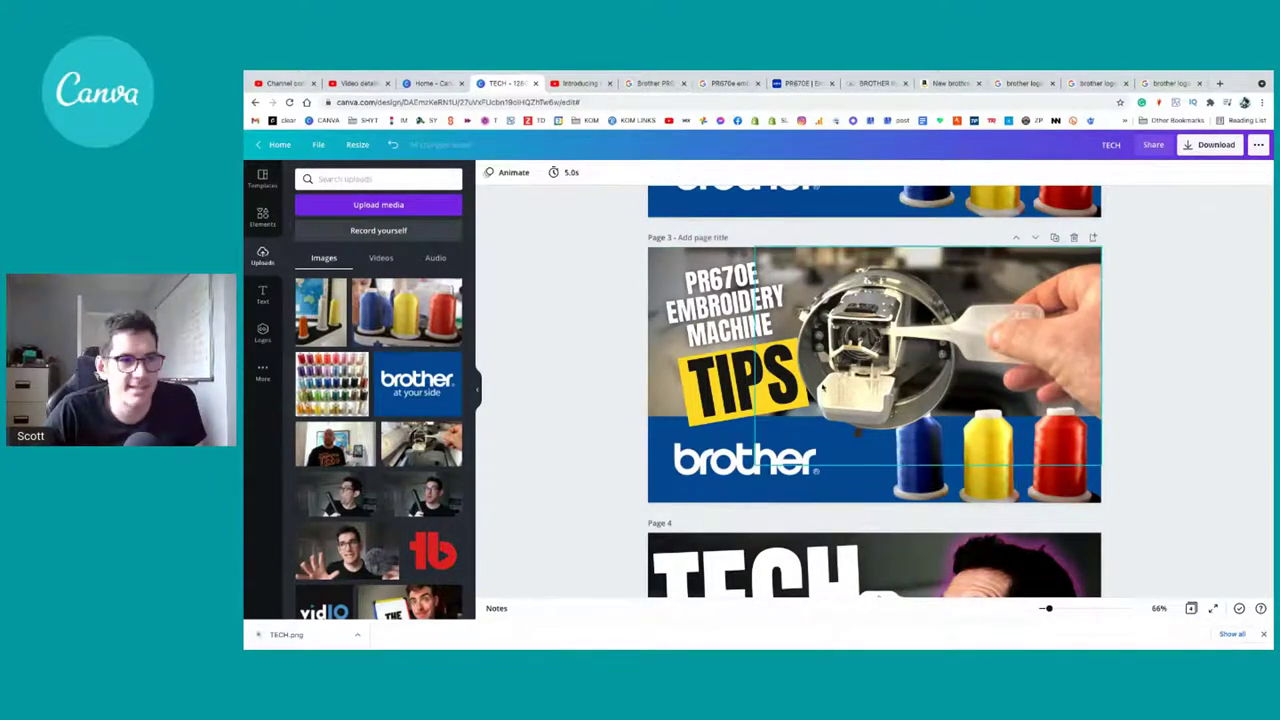
pyautogui.click(828, 402)
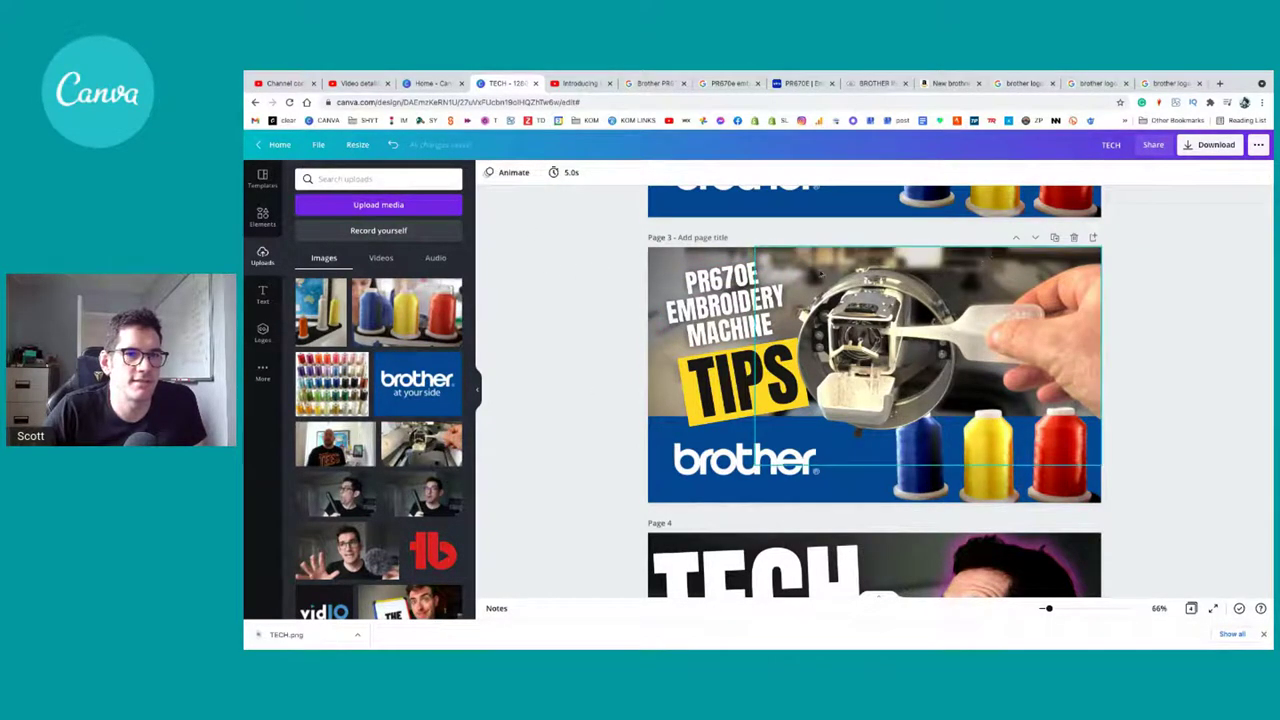
pyautogui.click(670, 260)
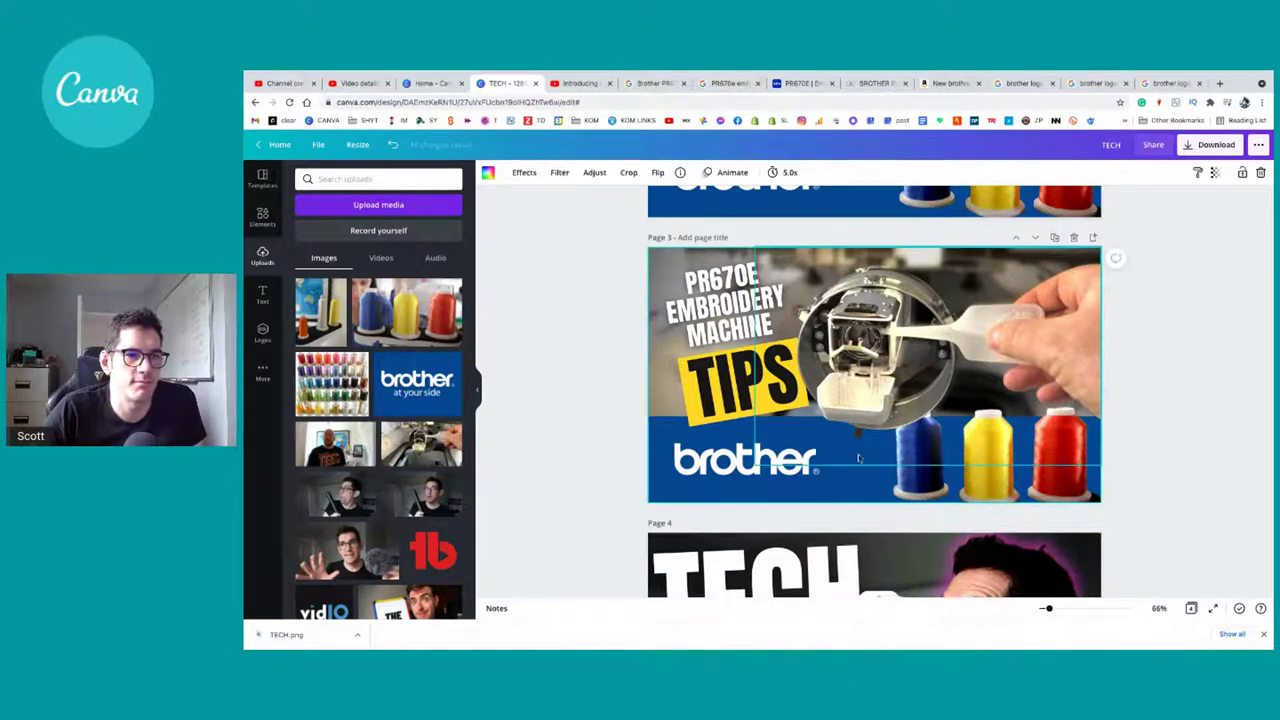
pyautogui.click(750, 360)
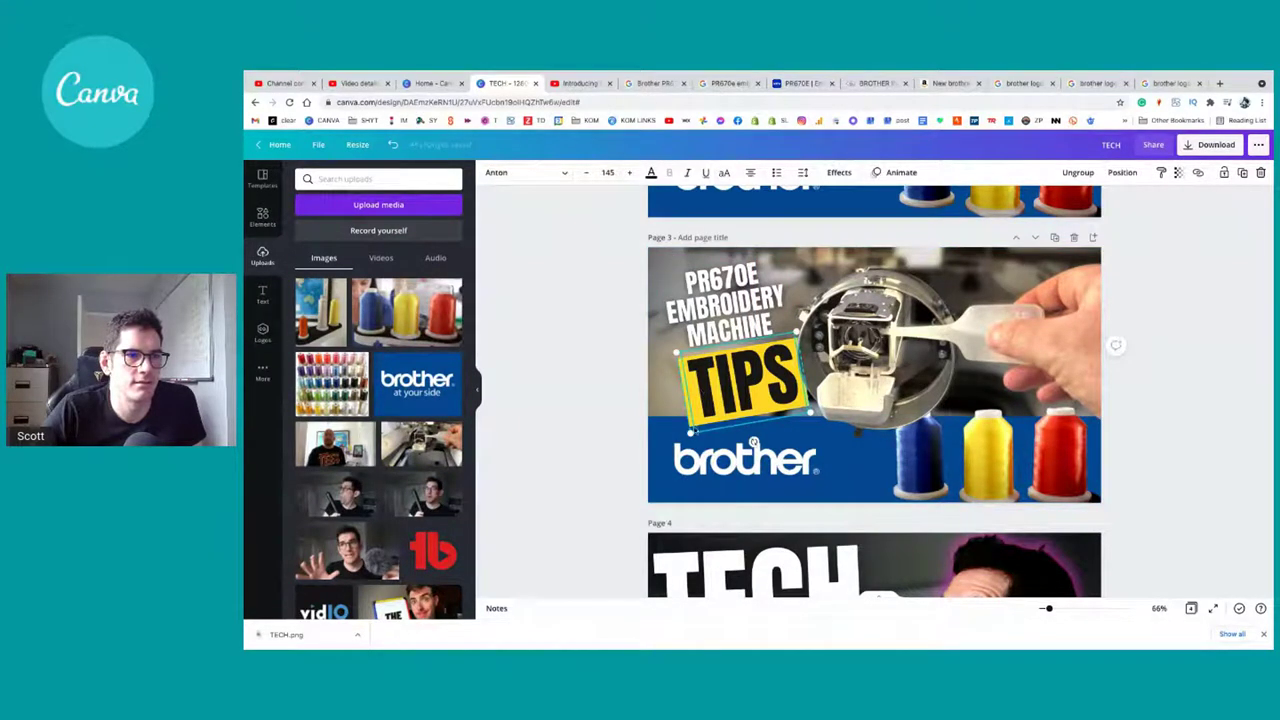
pyautogui.click(614, 429)
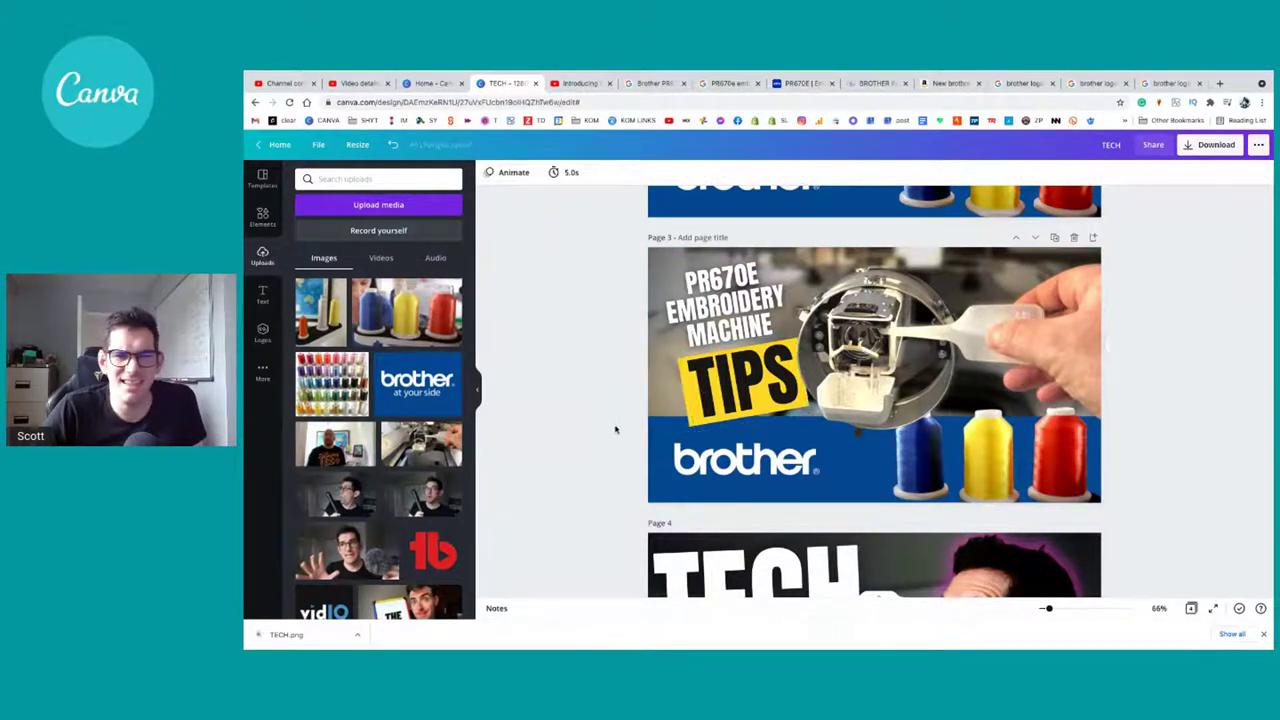
# Step: Try moving the yellow TIPS label on page 3 slightly right and down, then undo the move
pyautogui.click(686, 410)
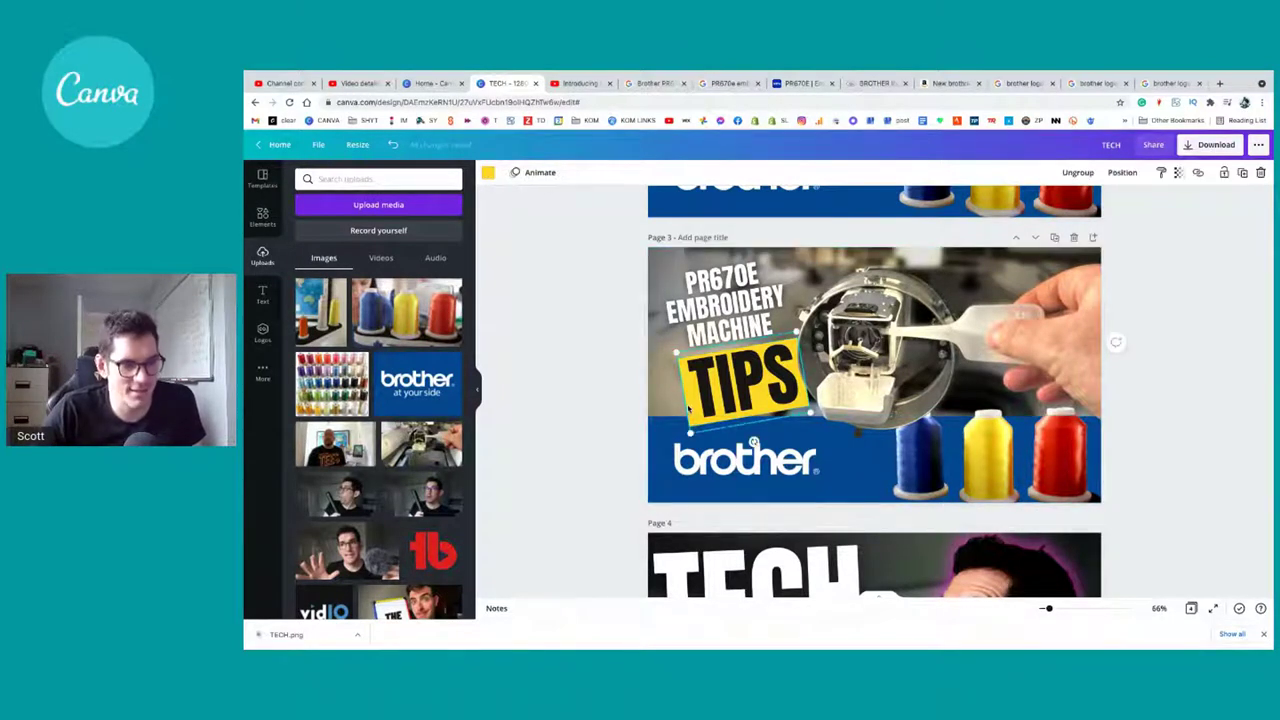
pyautogui.moveTo(688, 406); pyautogui.dragTo(718, 416)
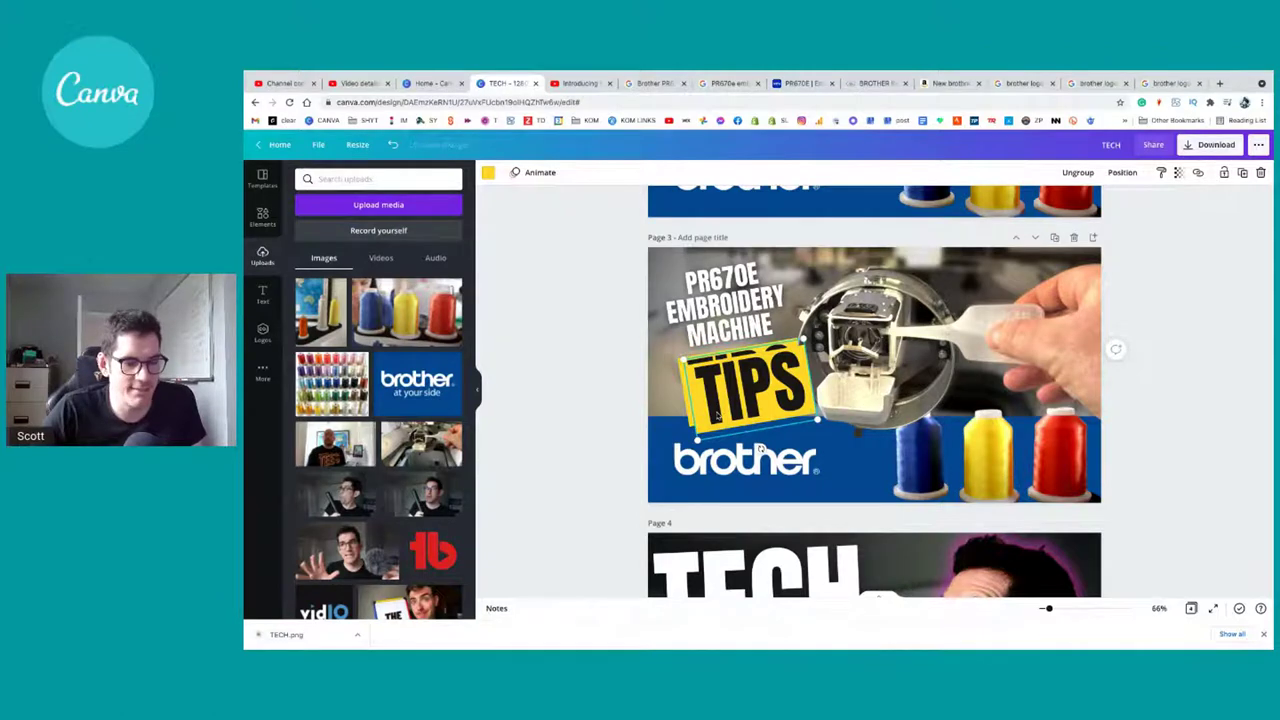
pyautogui.hotkey('ctrl', 'z')
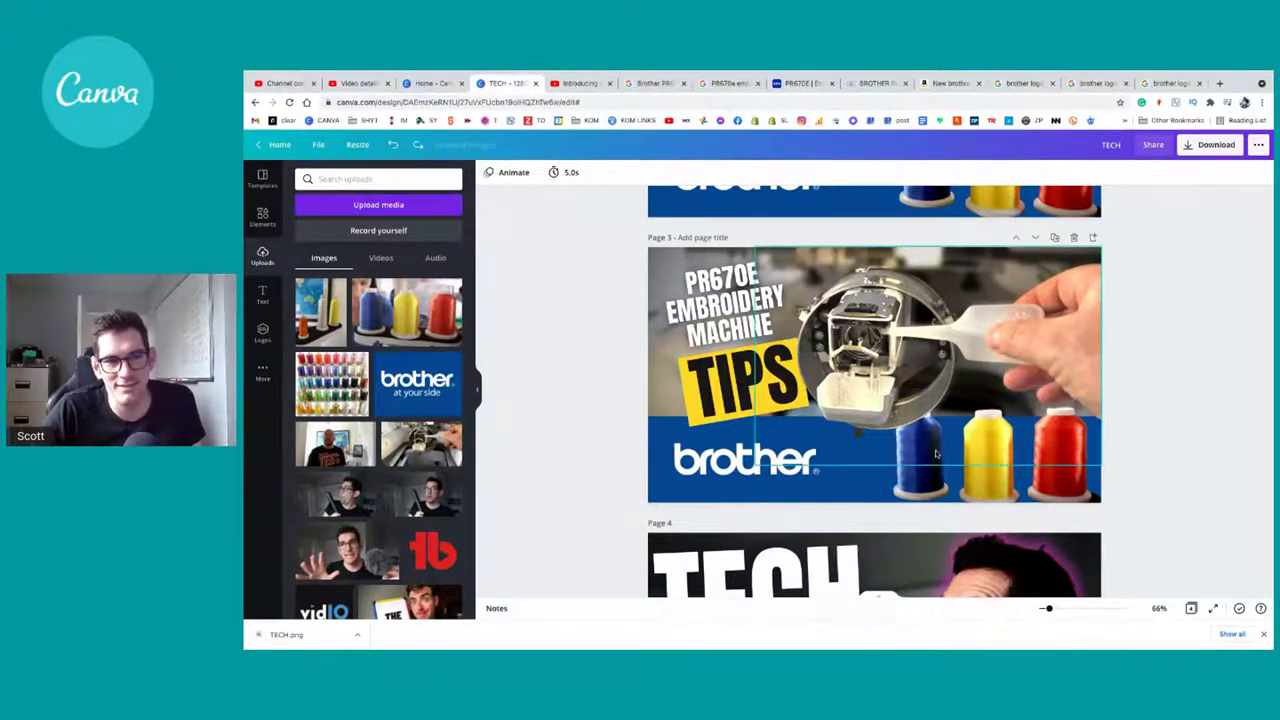
# Step: Add the Drop shadow effect to the embroidery machine cutout on page 3 and open its shadow settings
pyautogui.click(879, 384)
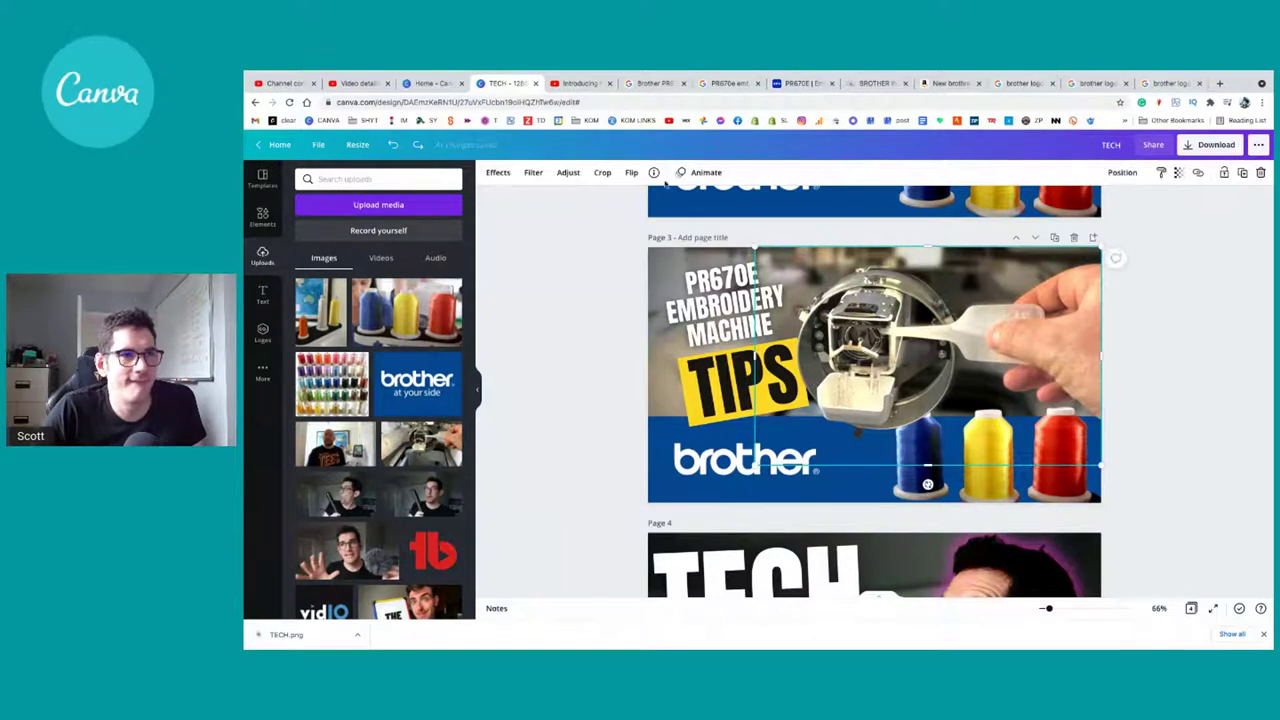
pyautogui.click(568, 174)
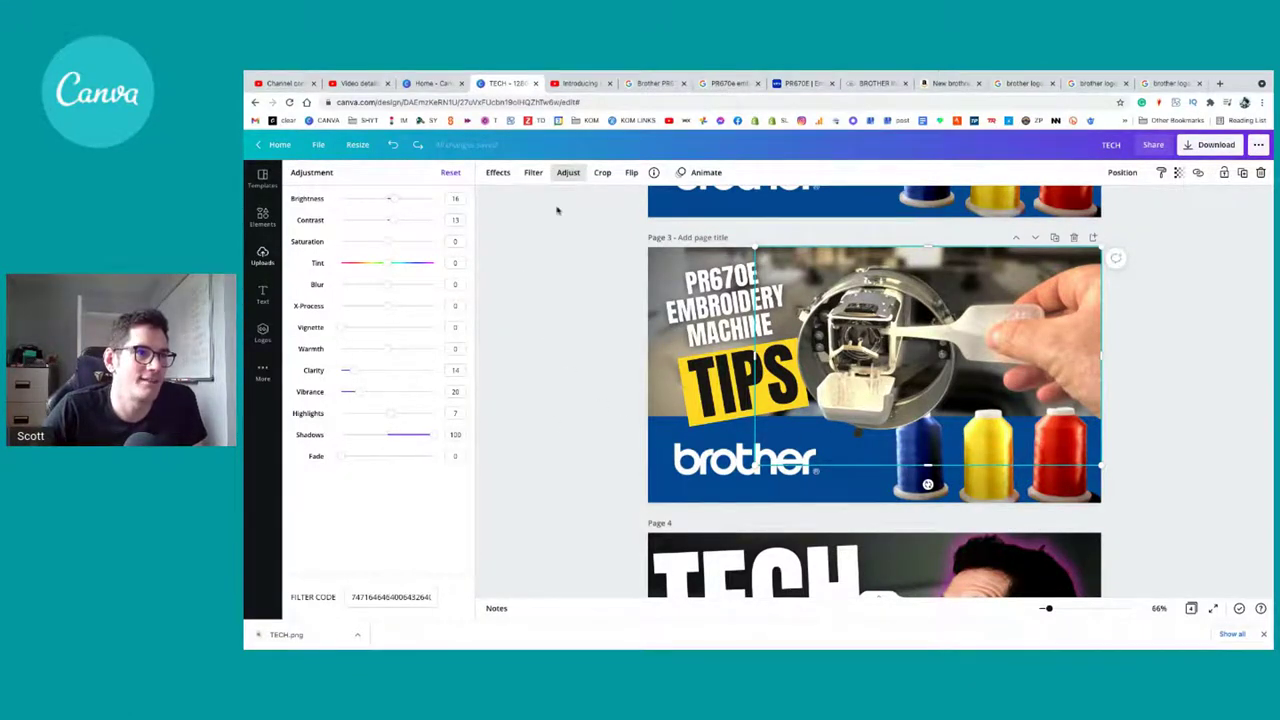
pyautogui.click(532, 173)
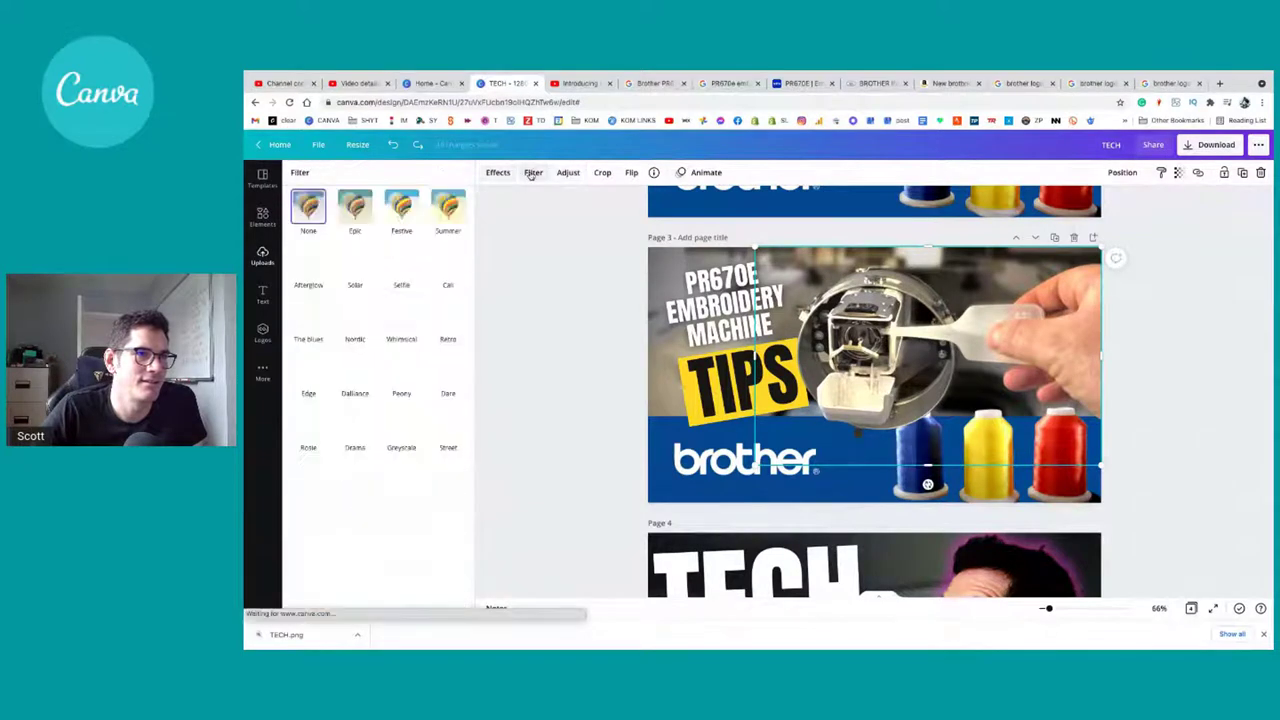
pyautogui.click(570, 174)
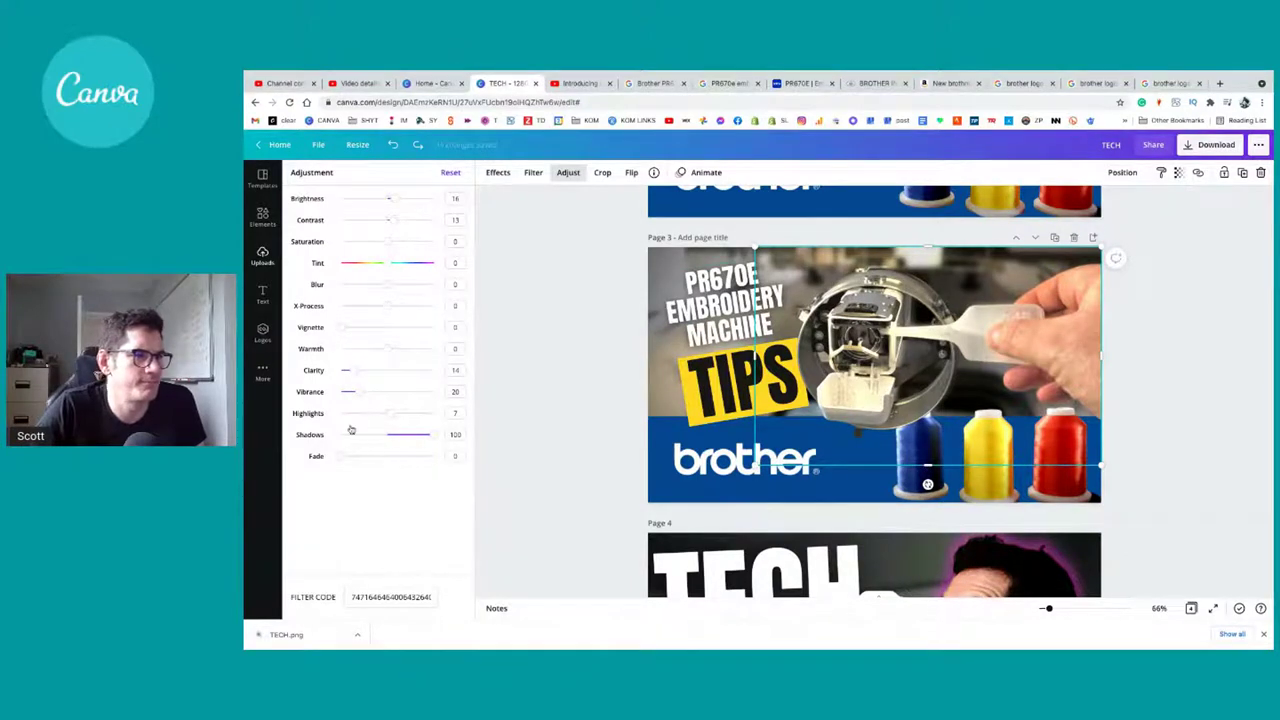
pyautogui.click(495, 172)
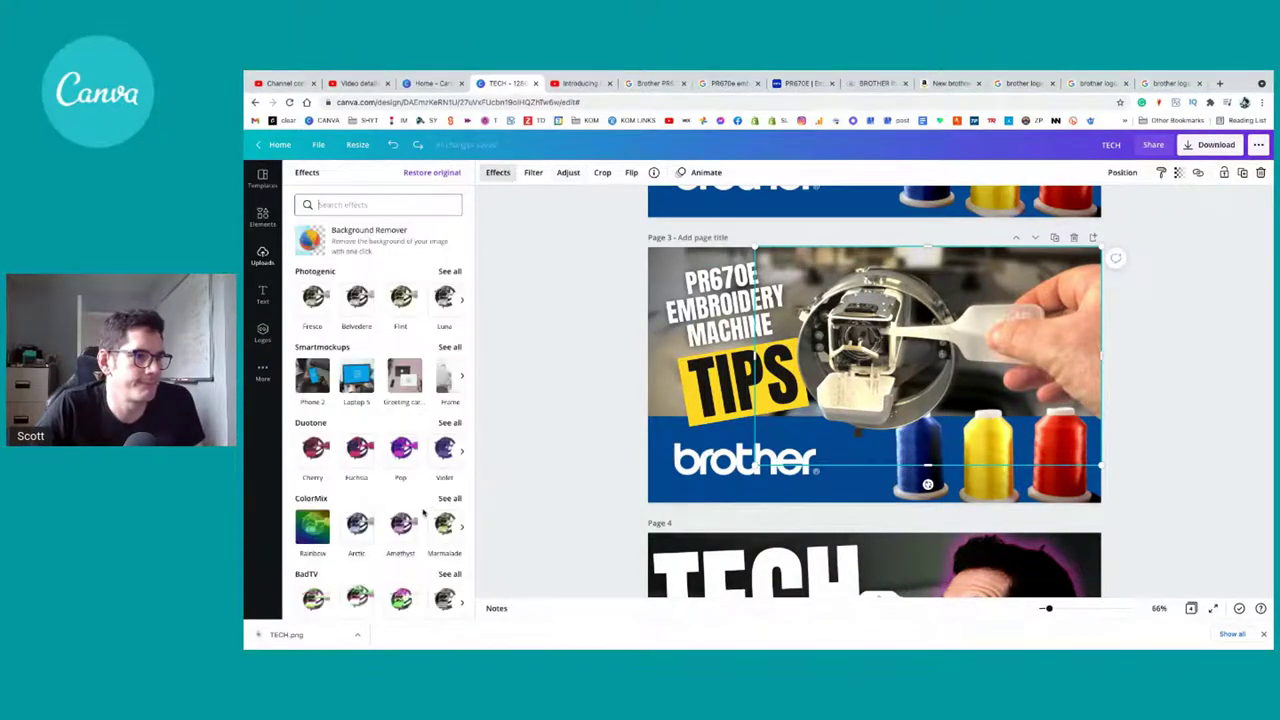
pyautogui.scroll(-3, 324, 388)
pyautogui.scroll(3, 322, 380)
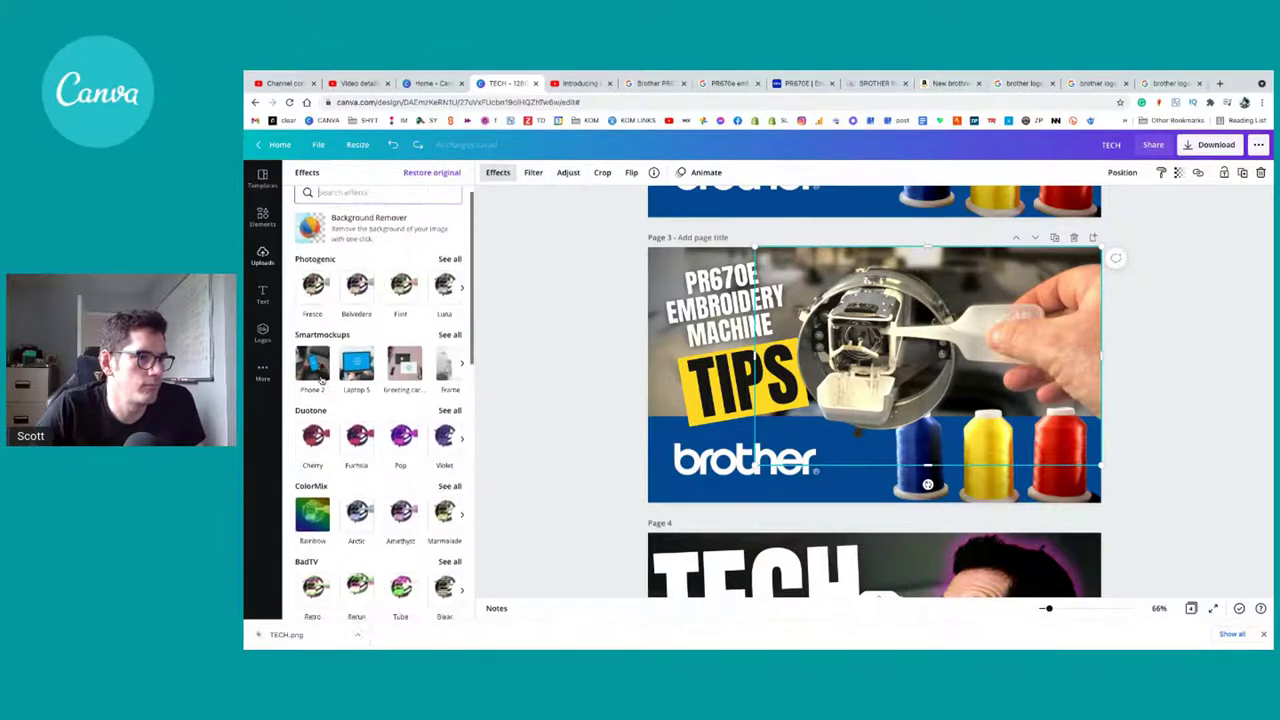
pyautogui.scroll(-10, 322, 380)
pyautogui.click(357, 566)
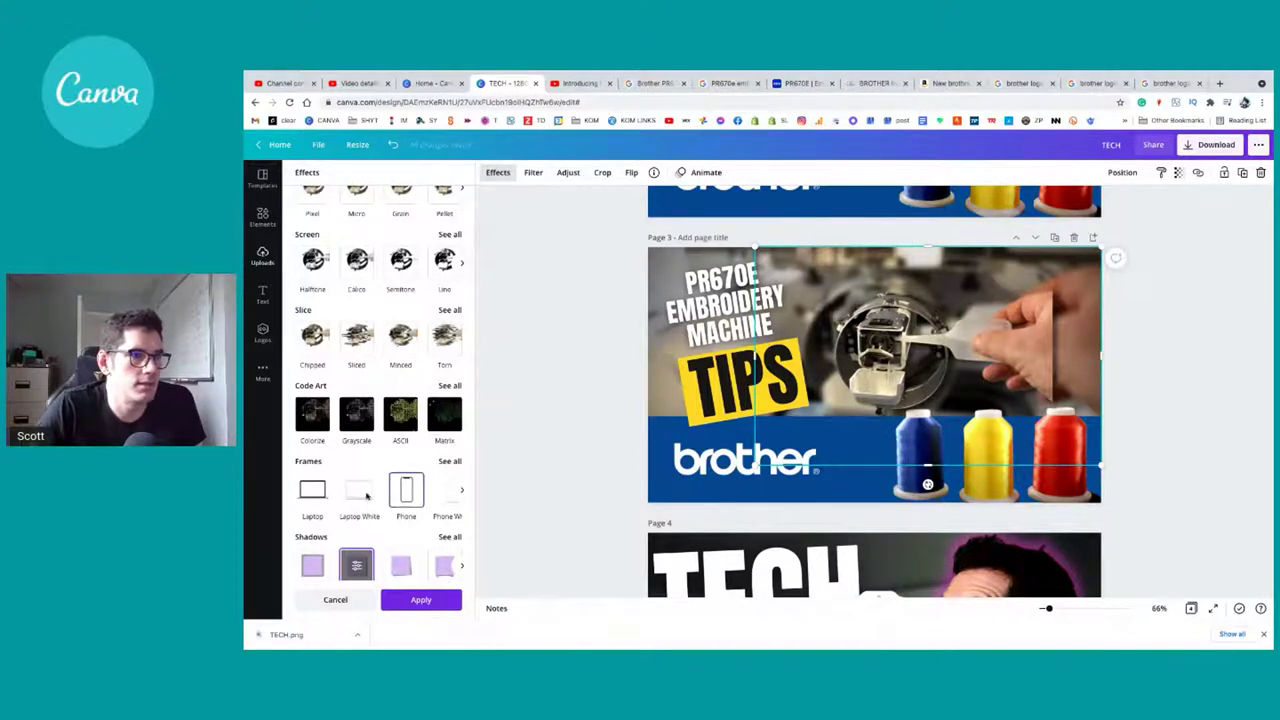
pyautogui.click(355, 567)
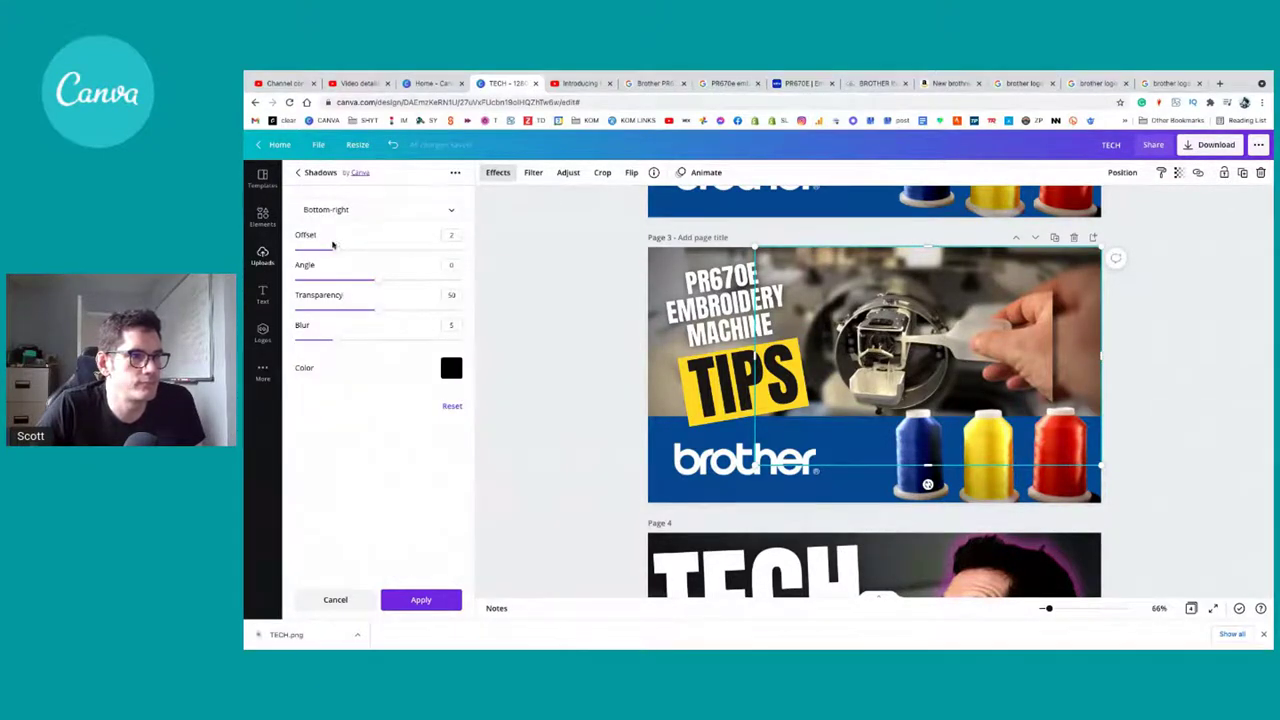
# Step: Set the drop shadow's blur to 13, then enlarge the machine cutout and reposition it beside the TIPS label
pyautogui.moveTo(331, 342); pyautogui.dragTo(403, 342)
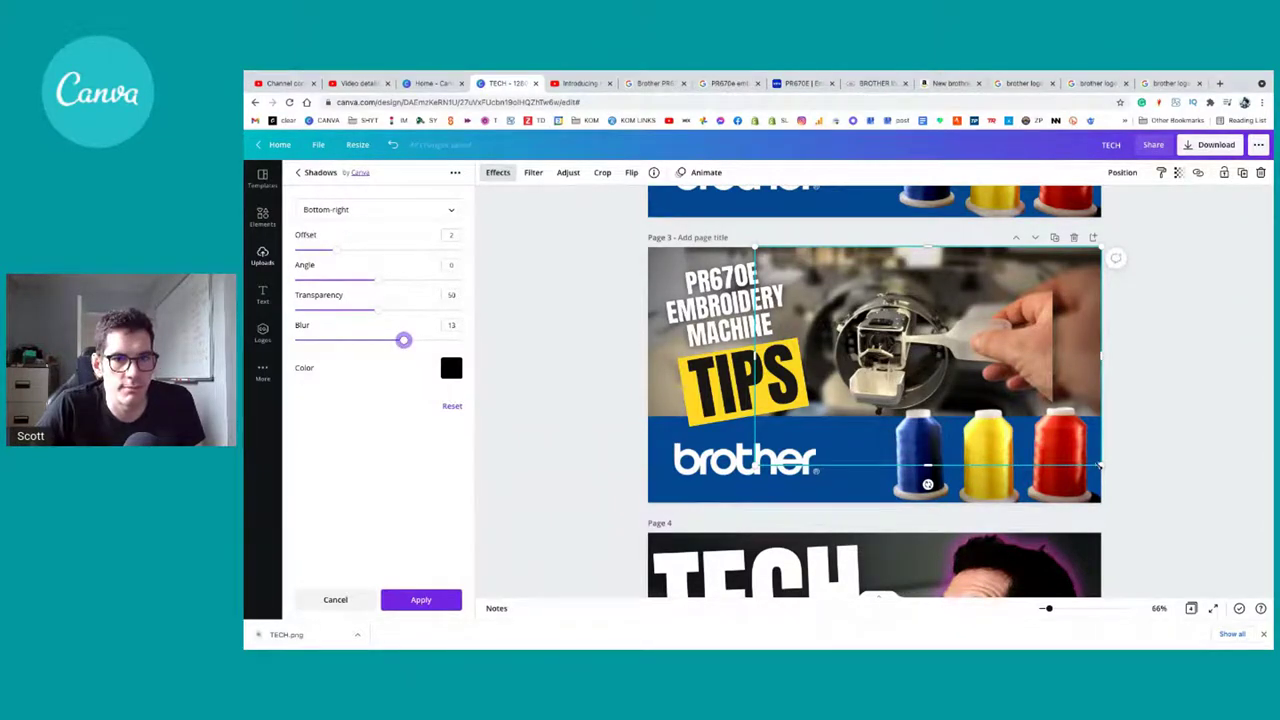
pyautogui.moveTo(1101, 466); pyautogui.dragTo(1181, 515)
pyautogui.moveTo(990, 338); pyautogui.dragTo(980, 330)
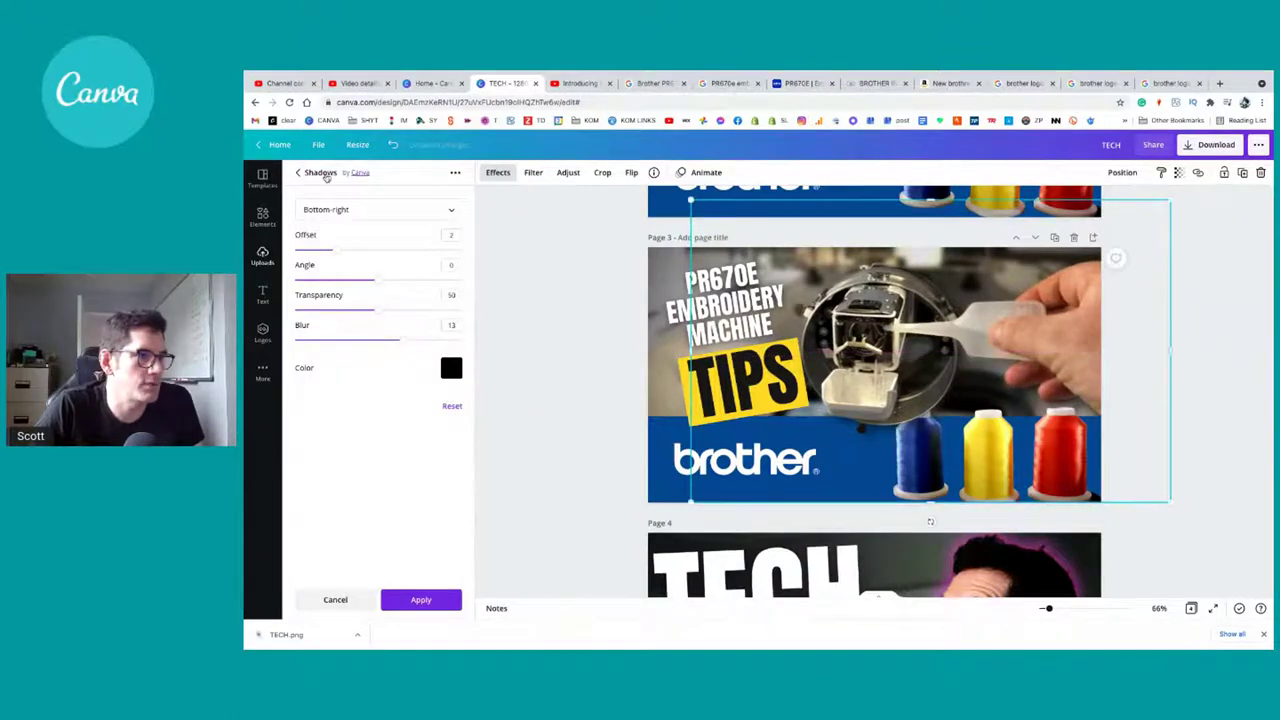
# Step: Add a Glow shadow to the embroidery machine cutout with size 15 and blur 19
pyautogui.click(505, 173)
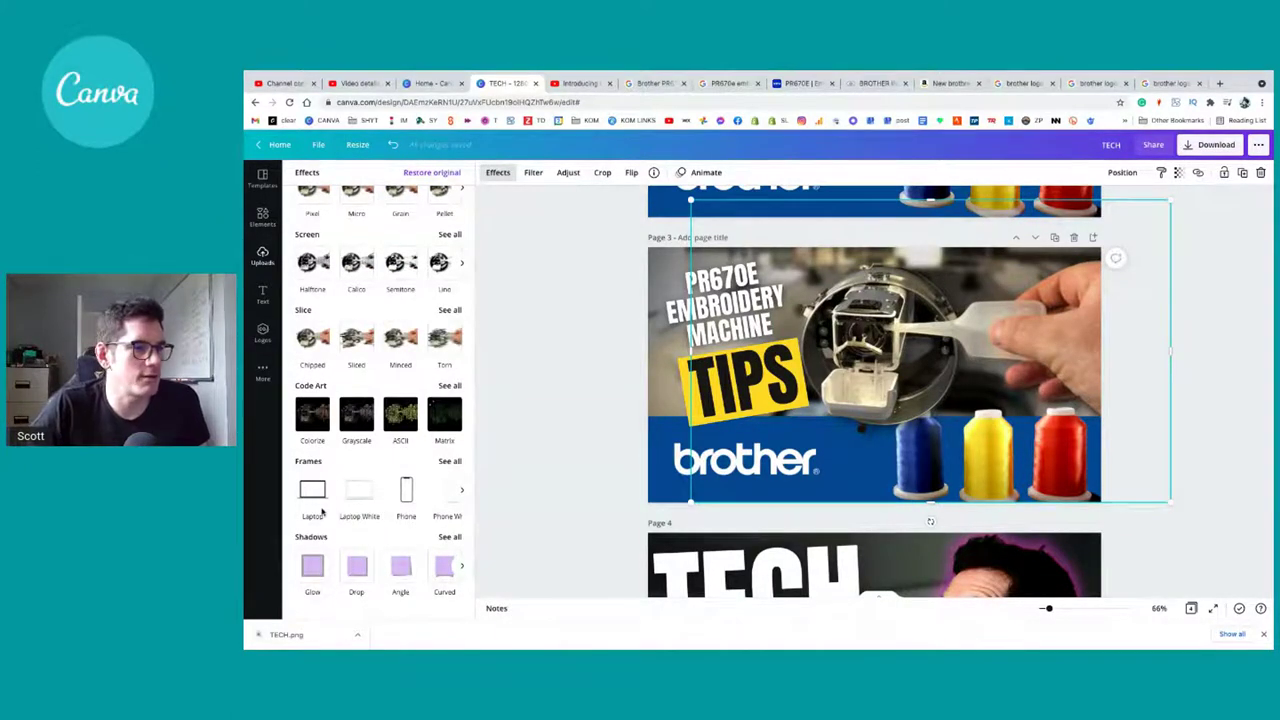
pyautogui.click(313, 565)
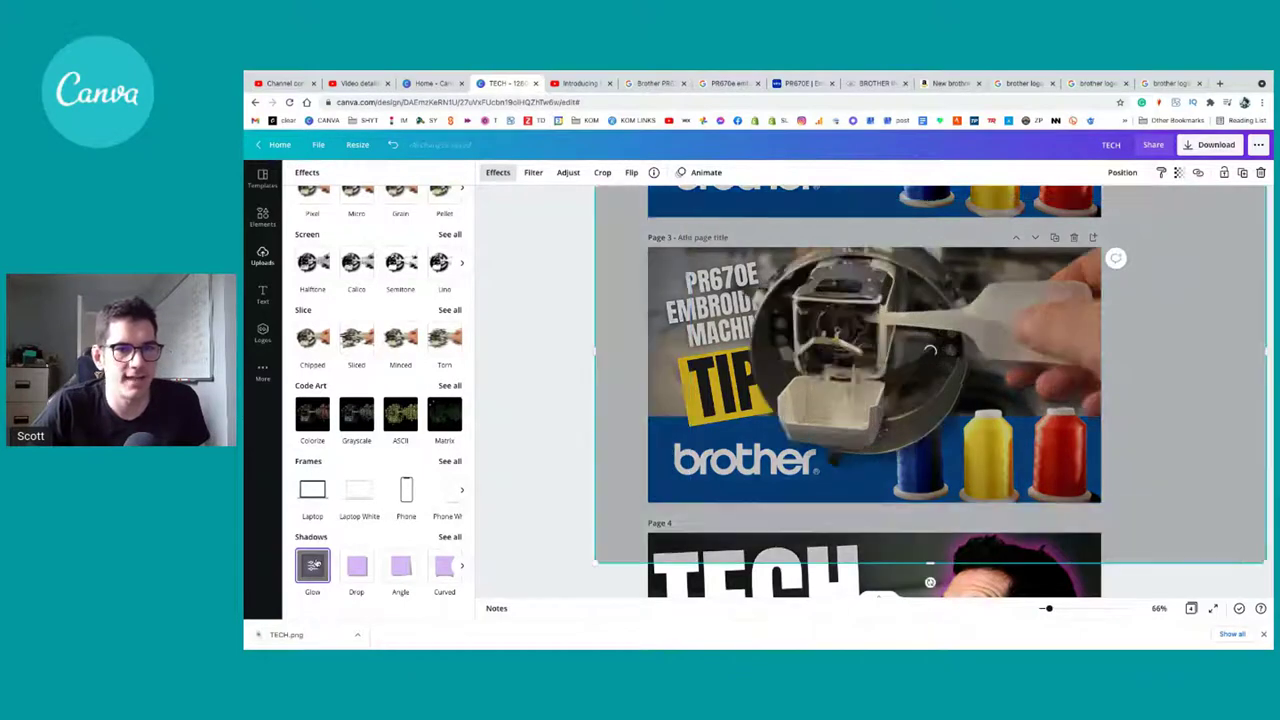
pyautogui.click(313, 565)
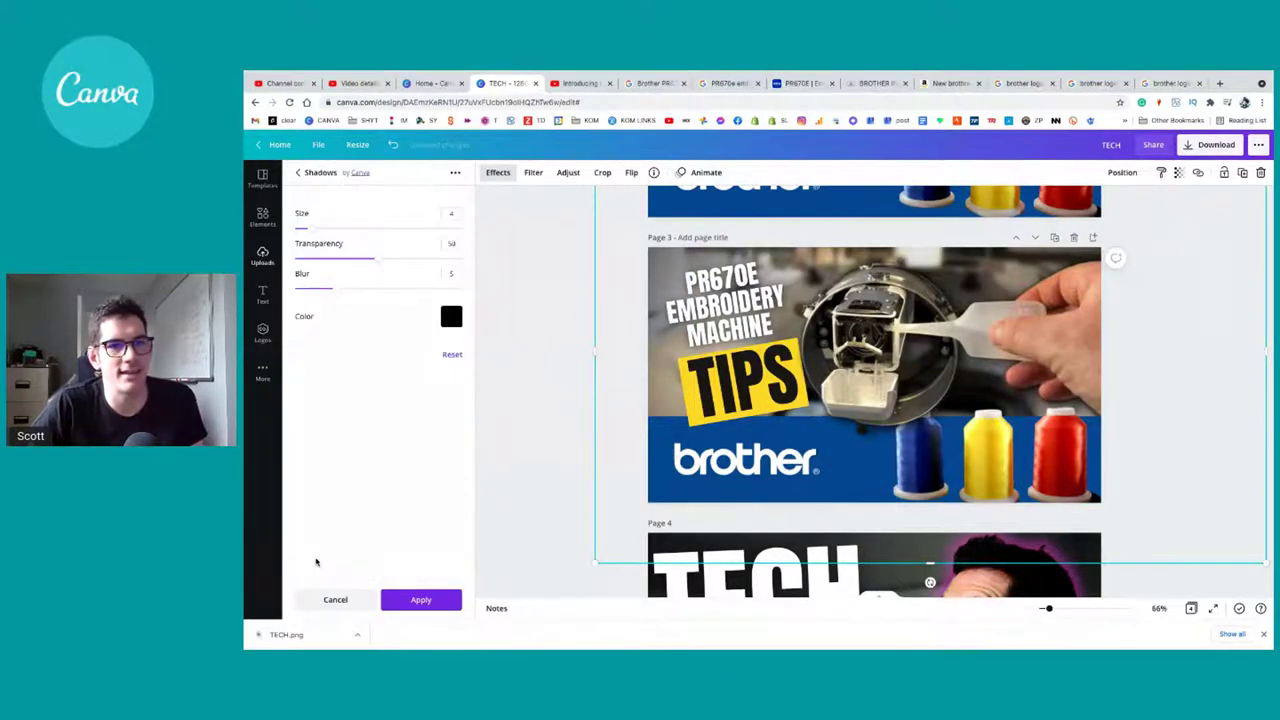
pyautogui.moveTo(326, 226)
pyautogui.mouseDown()
pyautogui.moveTo(421, 228)
pyautogui.moveTo(351, 226)
pyautogui.mouseUp()
pyautogui.moveTo(325, 289); pyautogui.dragTo(455, 289)
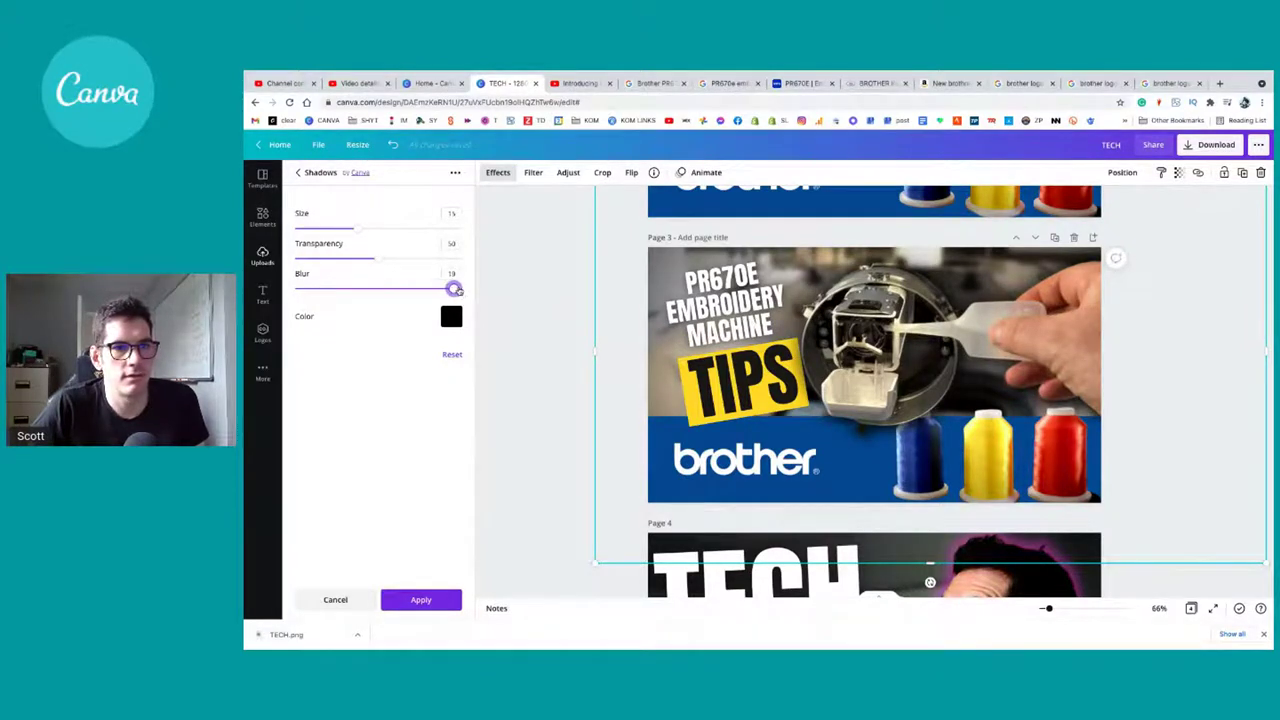
# Step: Adjust the machine cutout on page 3 to brightness 43, contrast 23 and shadows -90
pyautogui.click(568, 172)
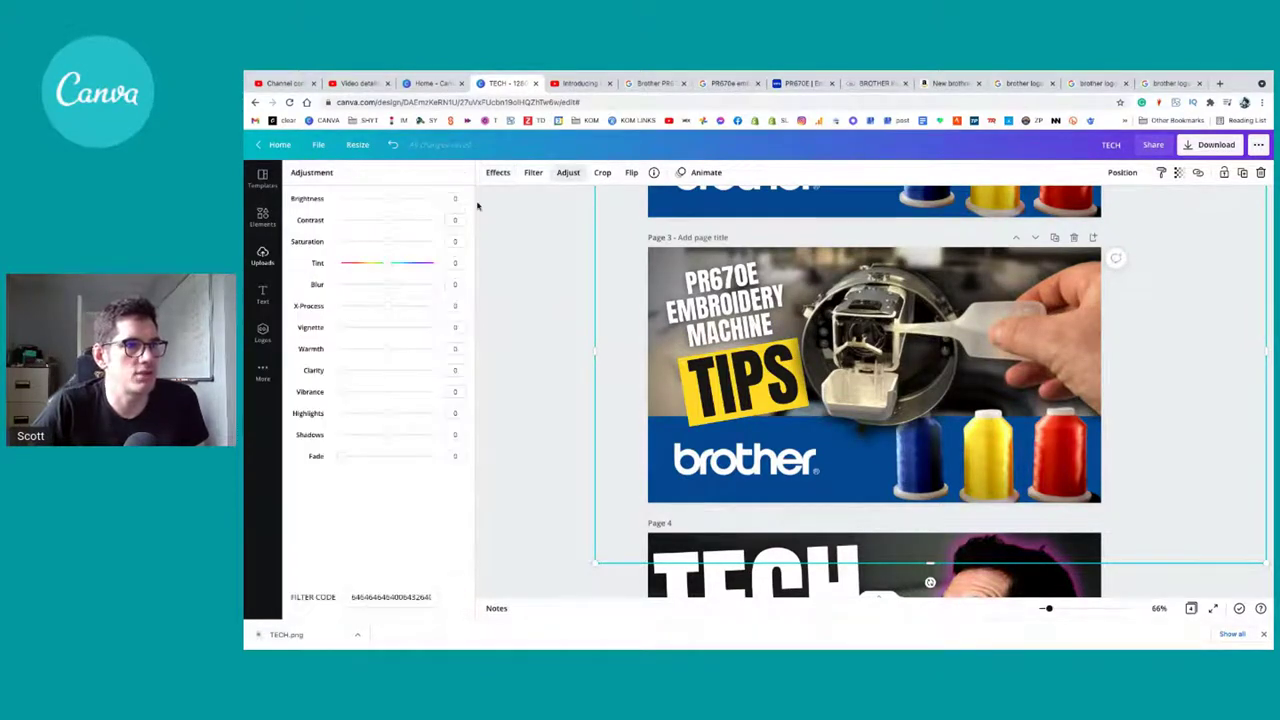
pyautogui.moveTo(389, 199); pyautogui.dragTo(407, 200)
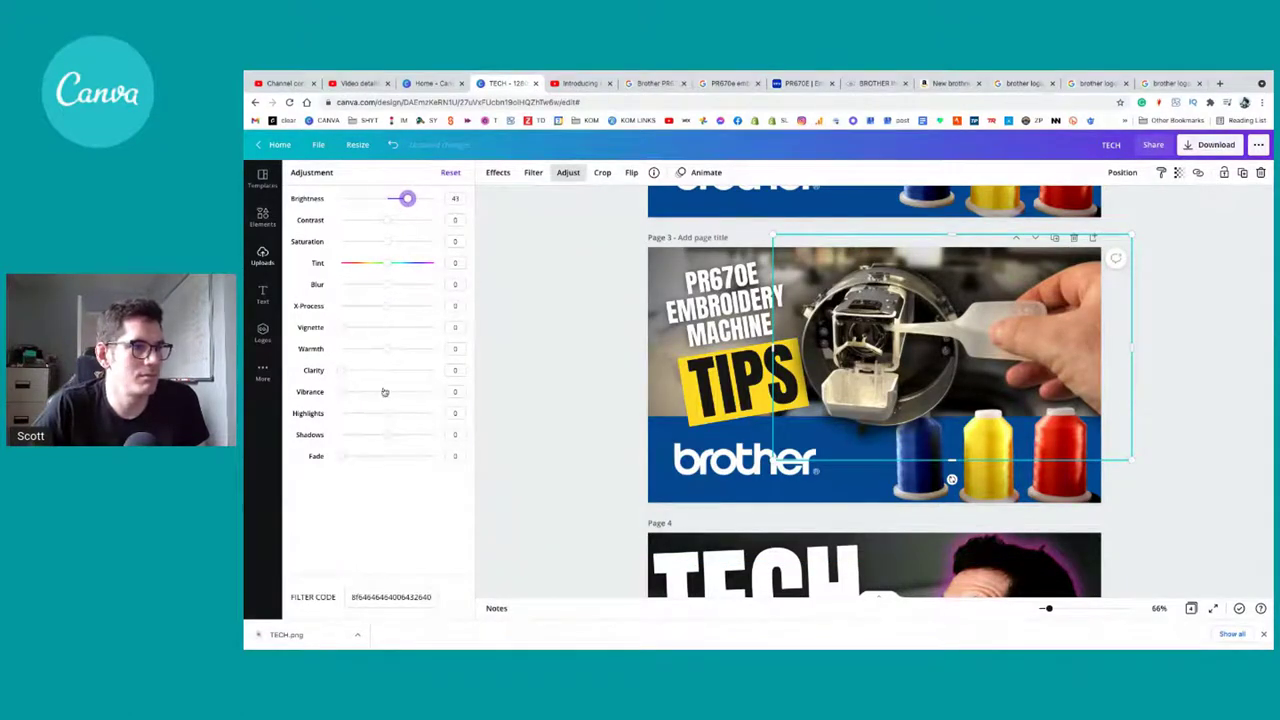
pyautogui.moveTo(388, 435)
pyautogui.mouseDown()
pyautogui.moveTo(360, 435)
pyautogui.moveTo(400, 435)
pyautogui.mouseUp()
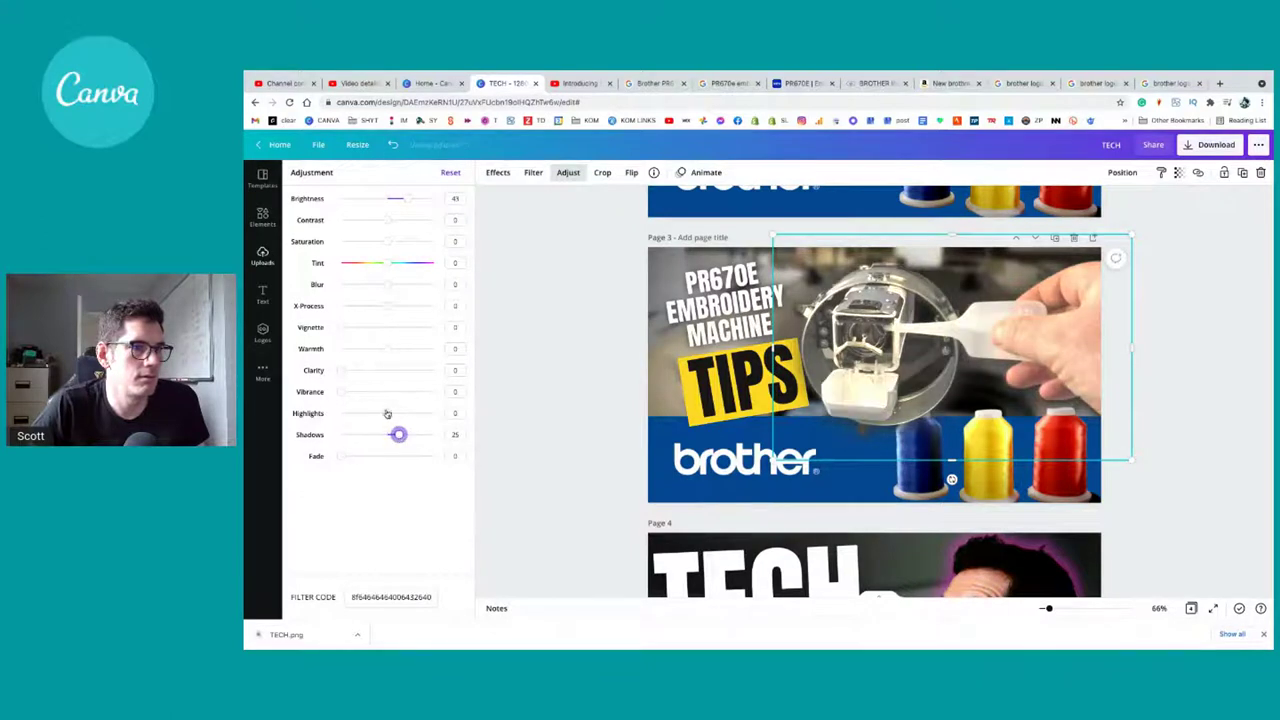
pyautogui.moveTo(400, 434); pyautogui.dragTo(371, 435)
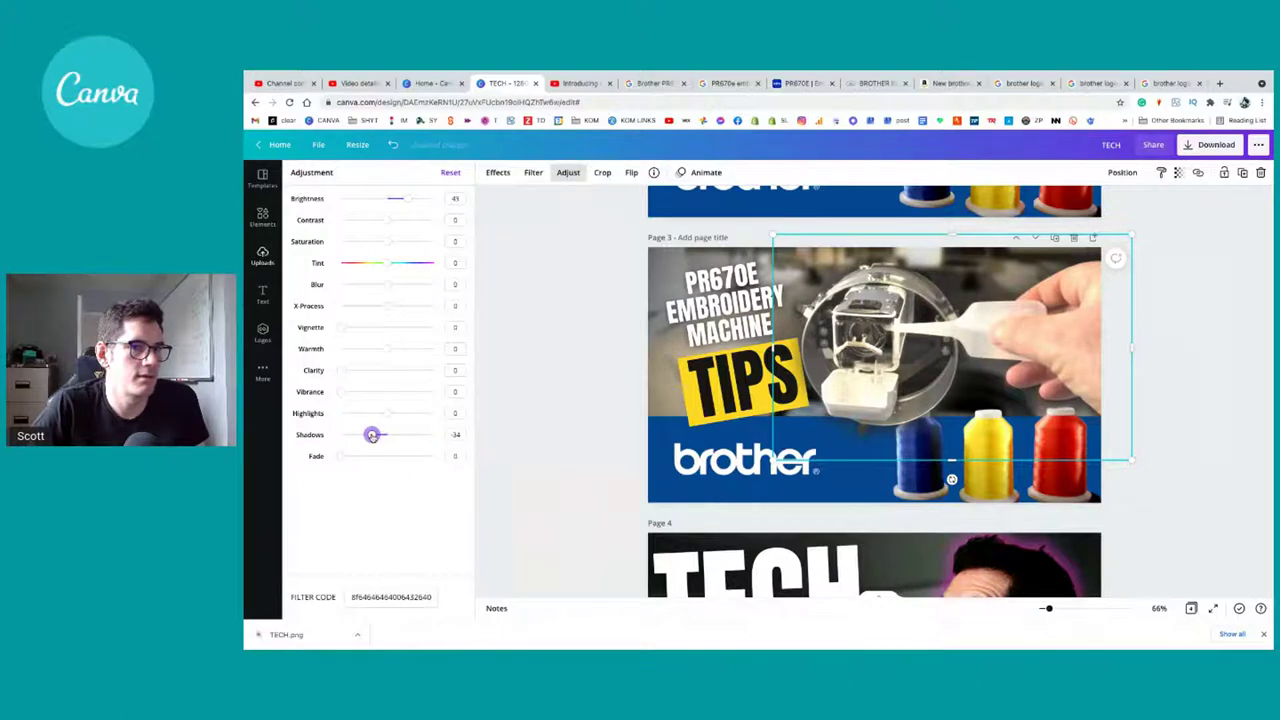
pyautogui.moveTo(371, 435); pyautogui.dragTo(345, 436)
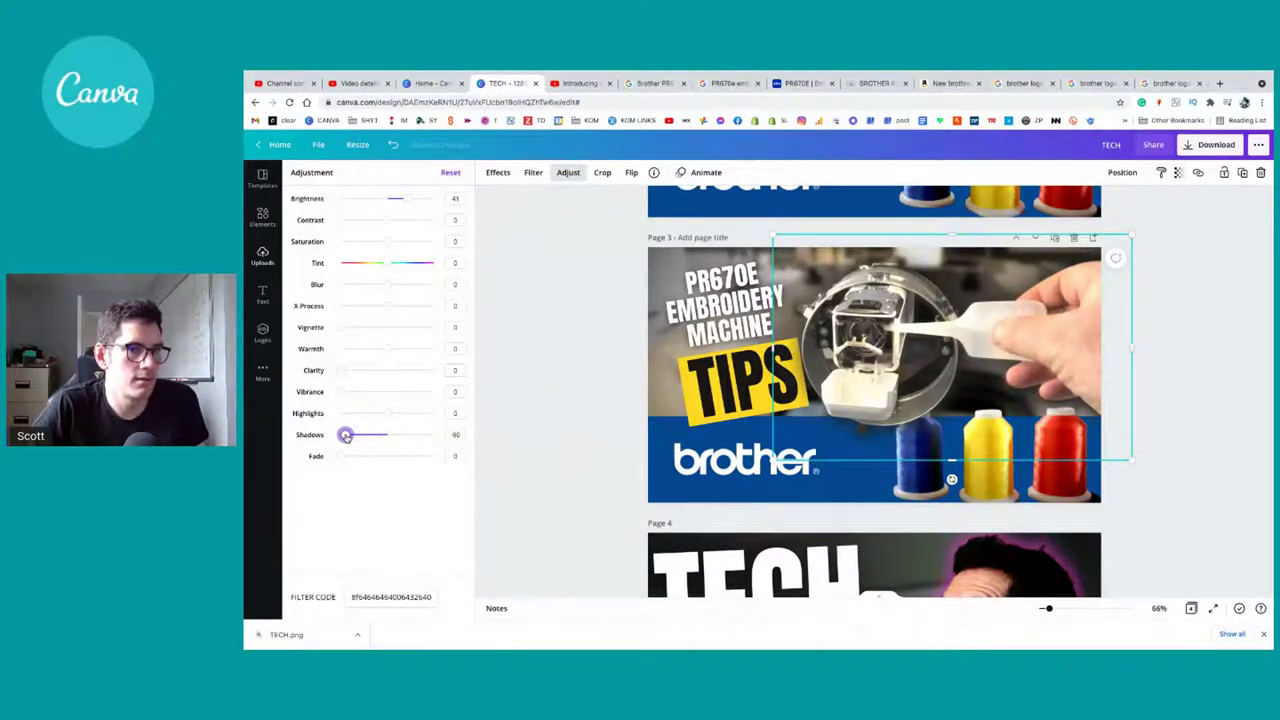
pyautogui.moveTo(390, 221); pyautogui.dragTo(397, 222)
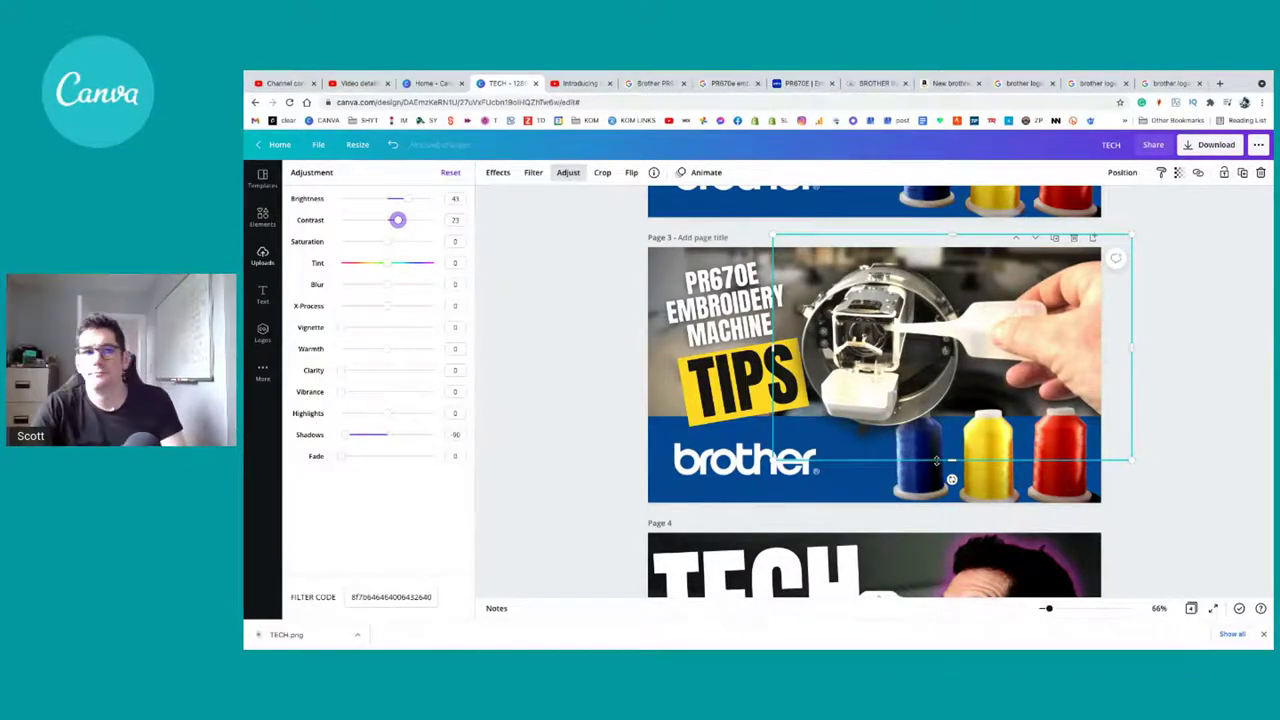
pyautogui.click(504, 392)
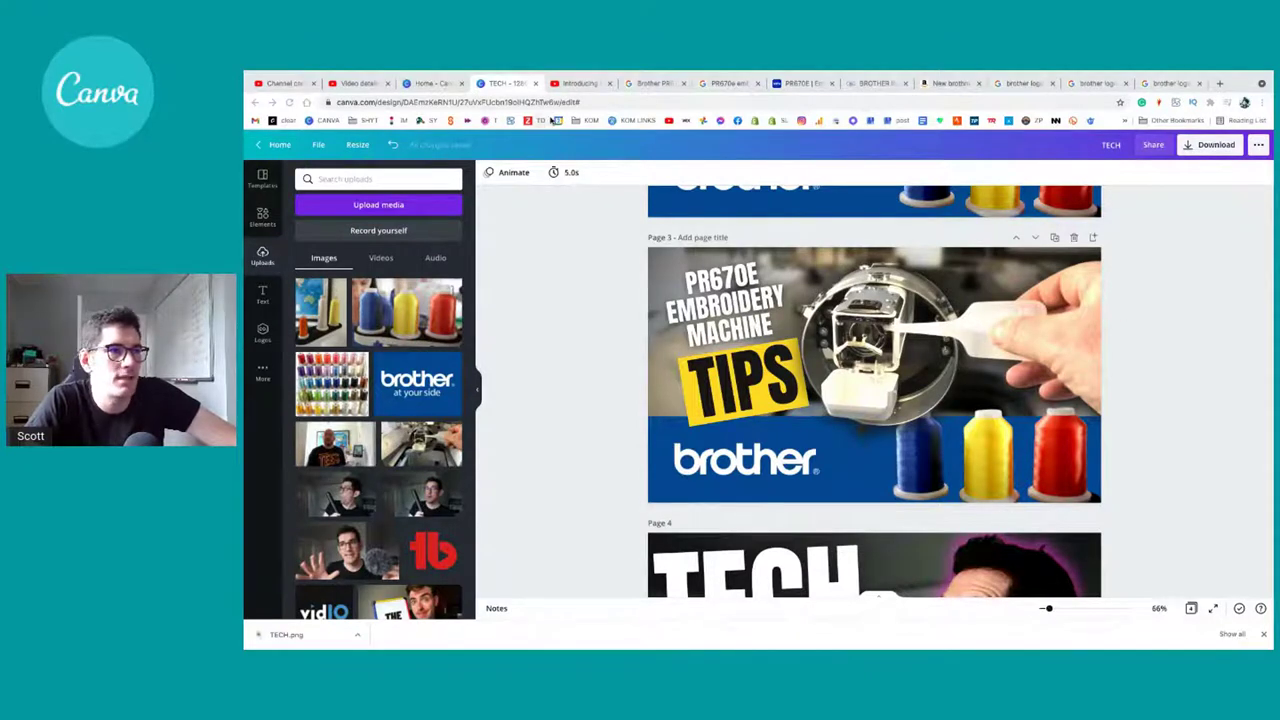
# Step: Switch to YouTube and go back to the search results for "brother PR670e 6 Embroidery machine"
pyautogui.click(575, 83)
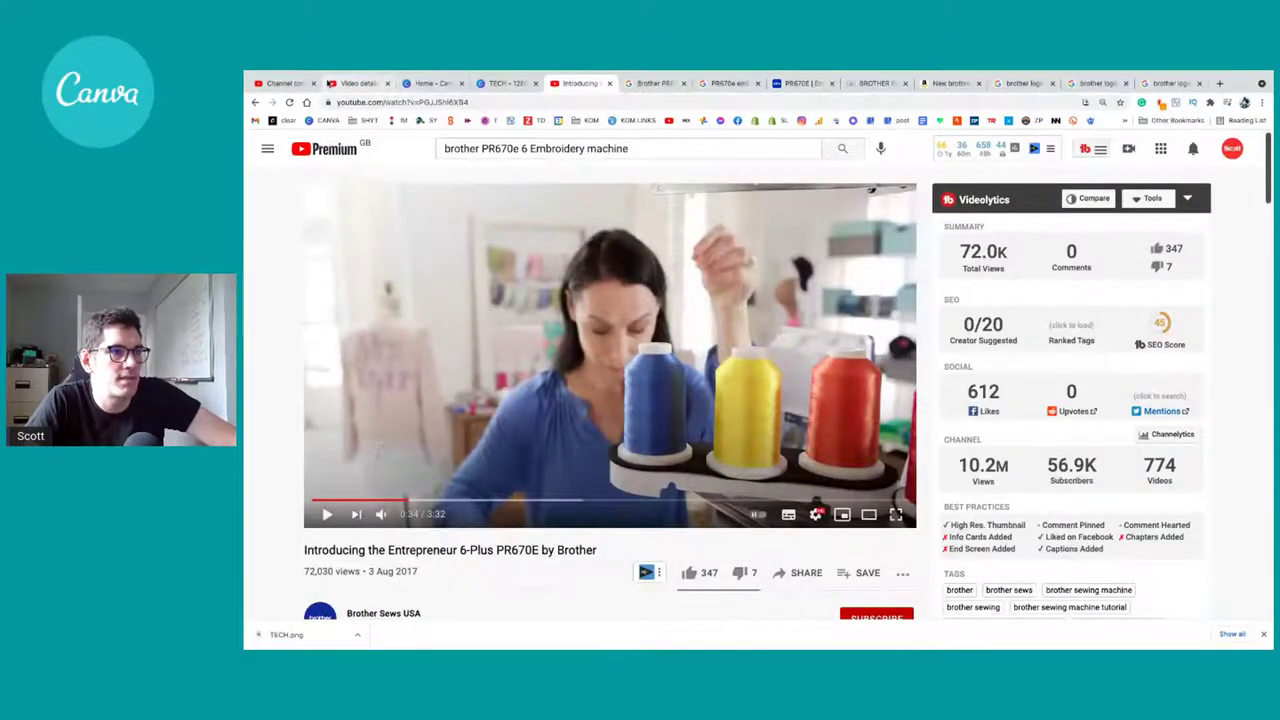
pyautogui.click(356, 83)
pyautogui.click(283, 84)
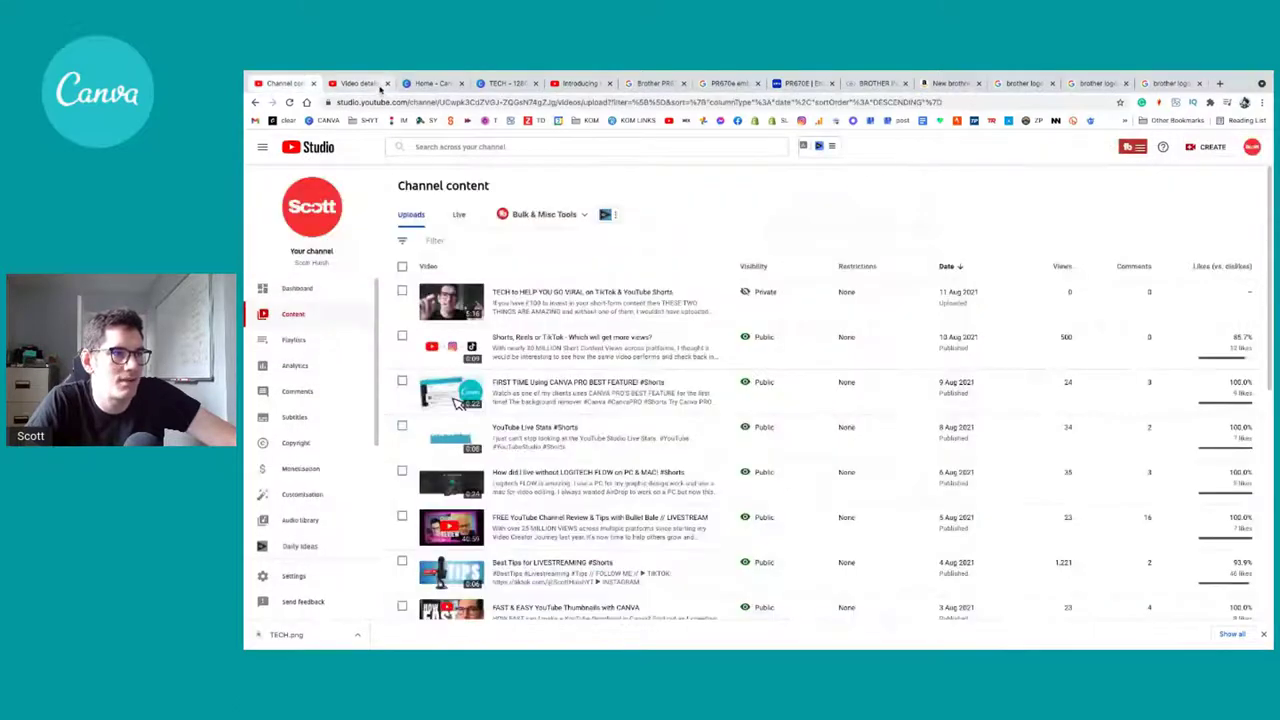
pyautogui.click(358, 83)
pyautogui.click(578, 83)
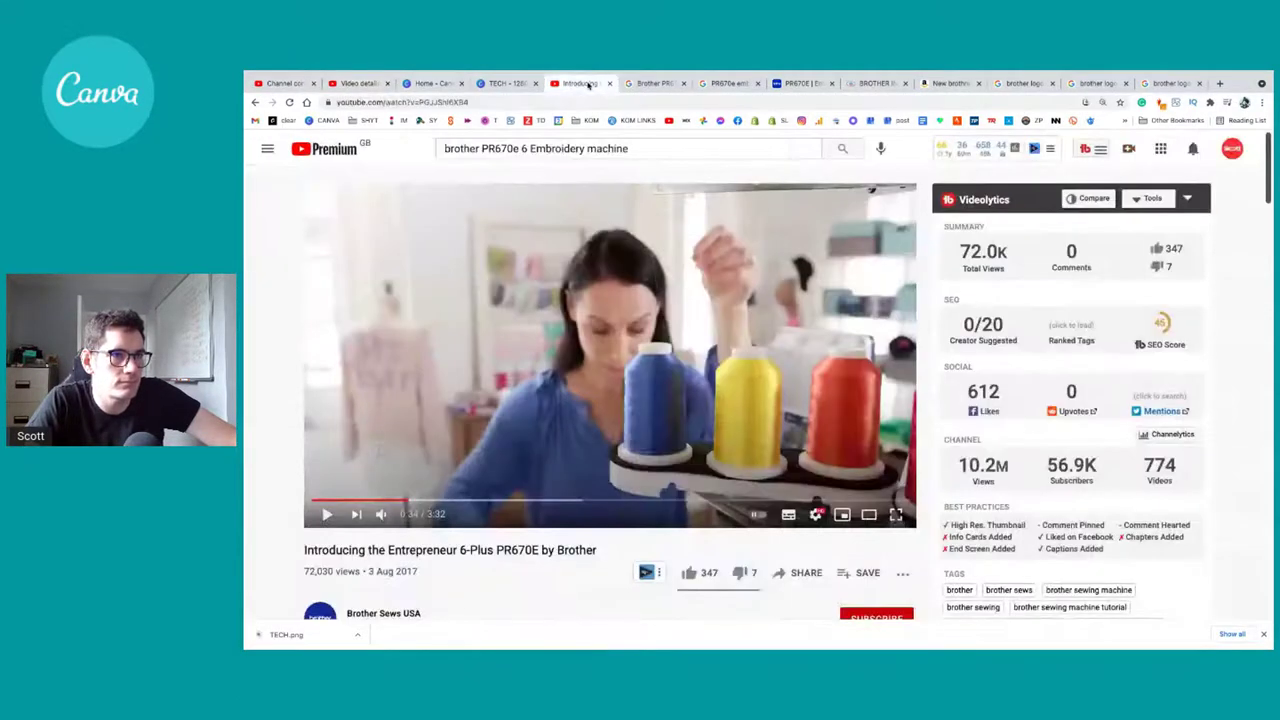
pyautogui.click(255, 102)
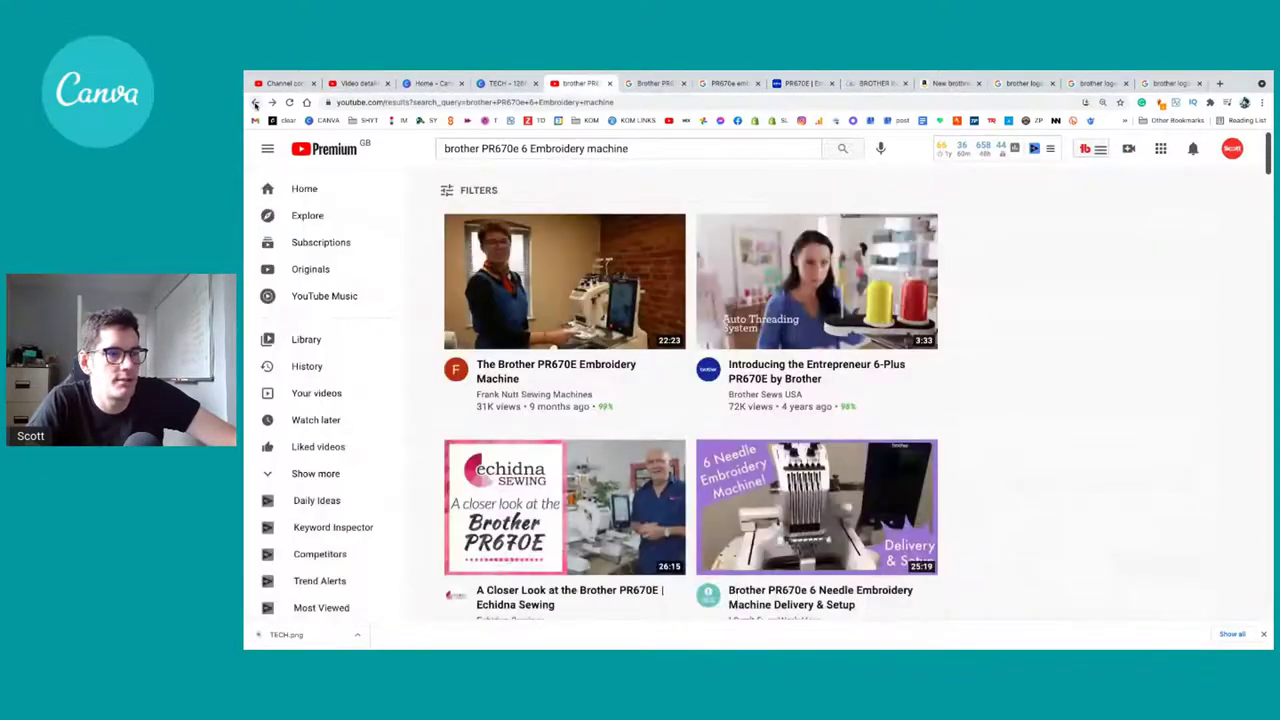
pyautogui.click(632, 365)
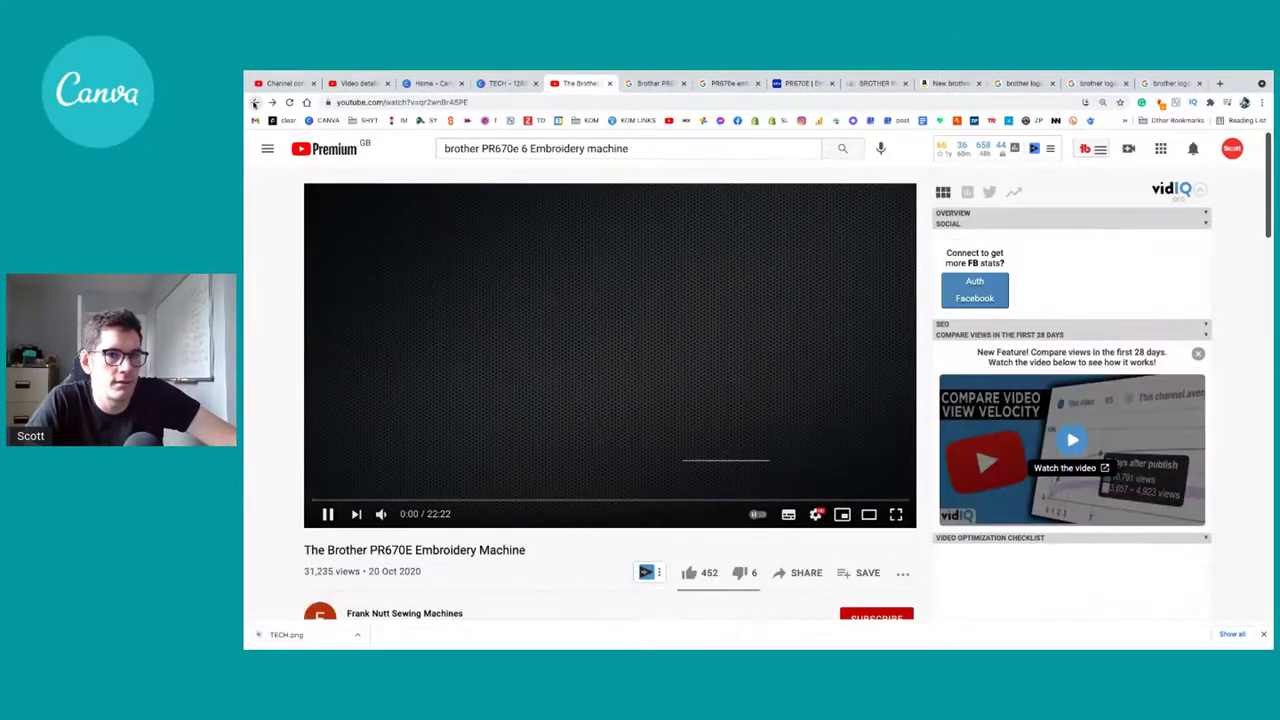
pyautogui.click(255, 103)
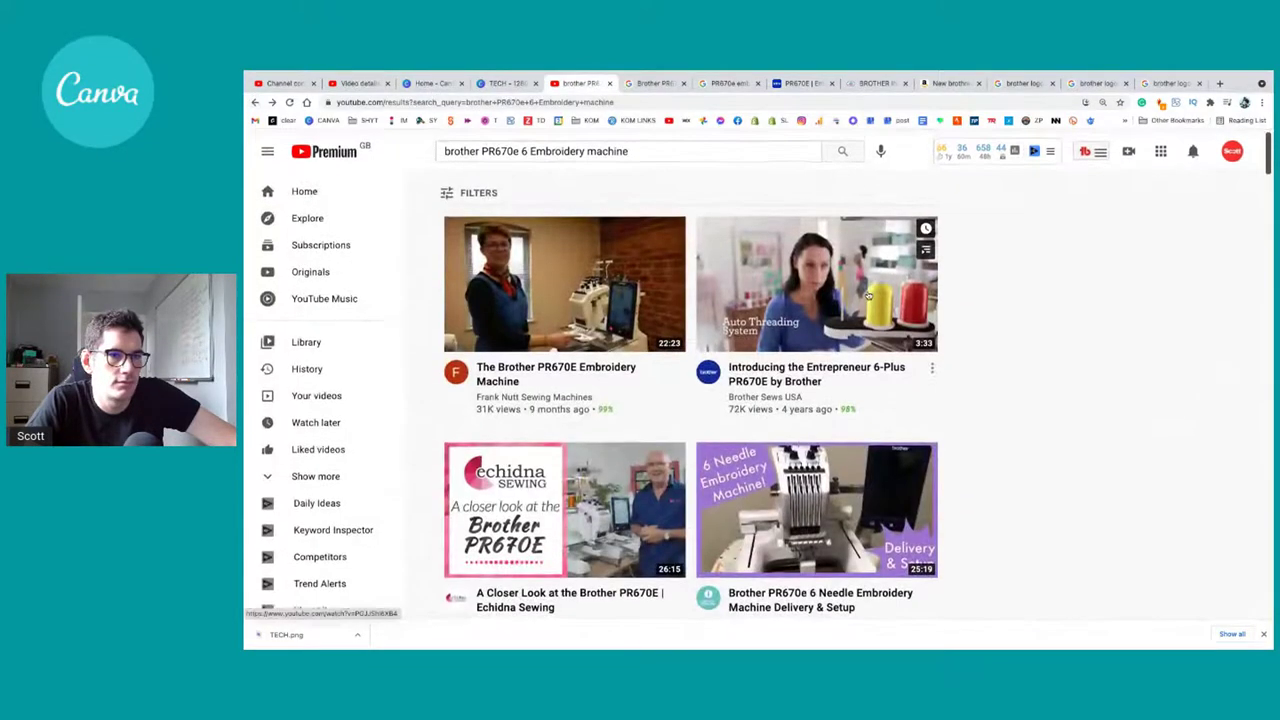
# Step: Find a stretch of the YouTube results showing competing thumbnails, including the MELCO EMT16X VS BROTHER video, and capture it as a screenshot
pyautogui.scroll(-3, 690, 400)
pyautogui.scroll(-3, 868, 295)
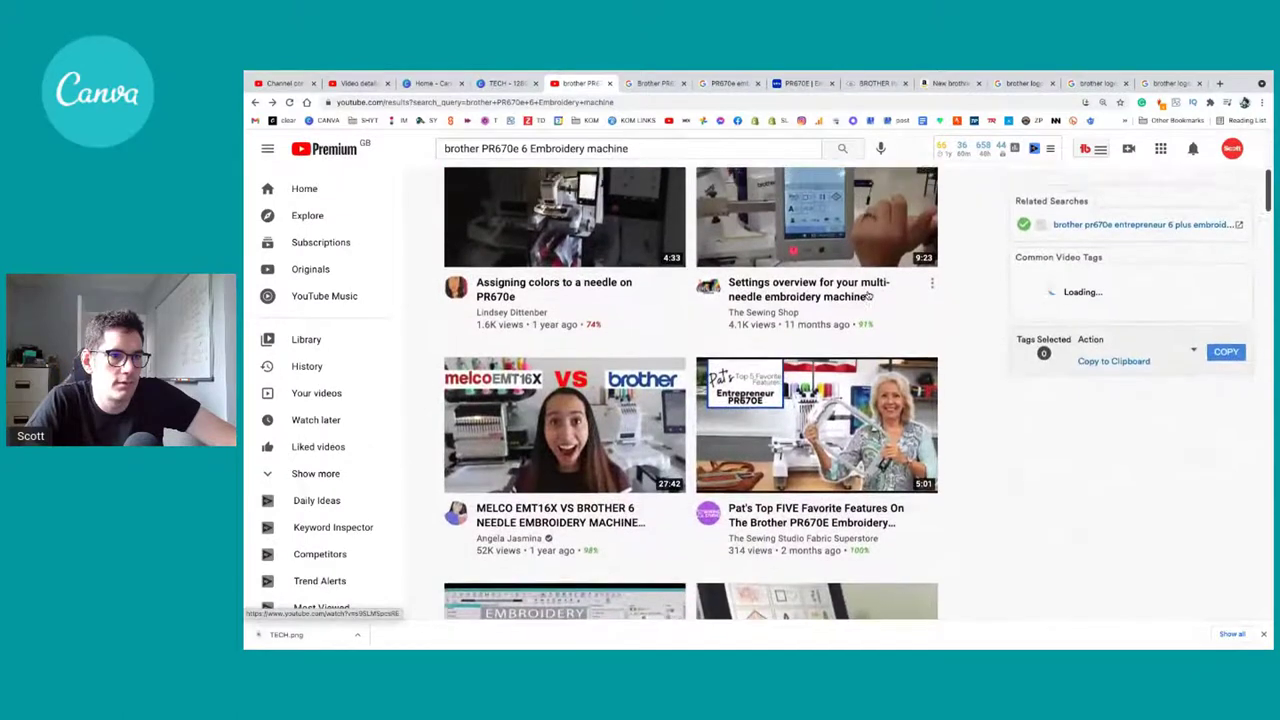
pyautogui.scroll(1, 850, 285)
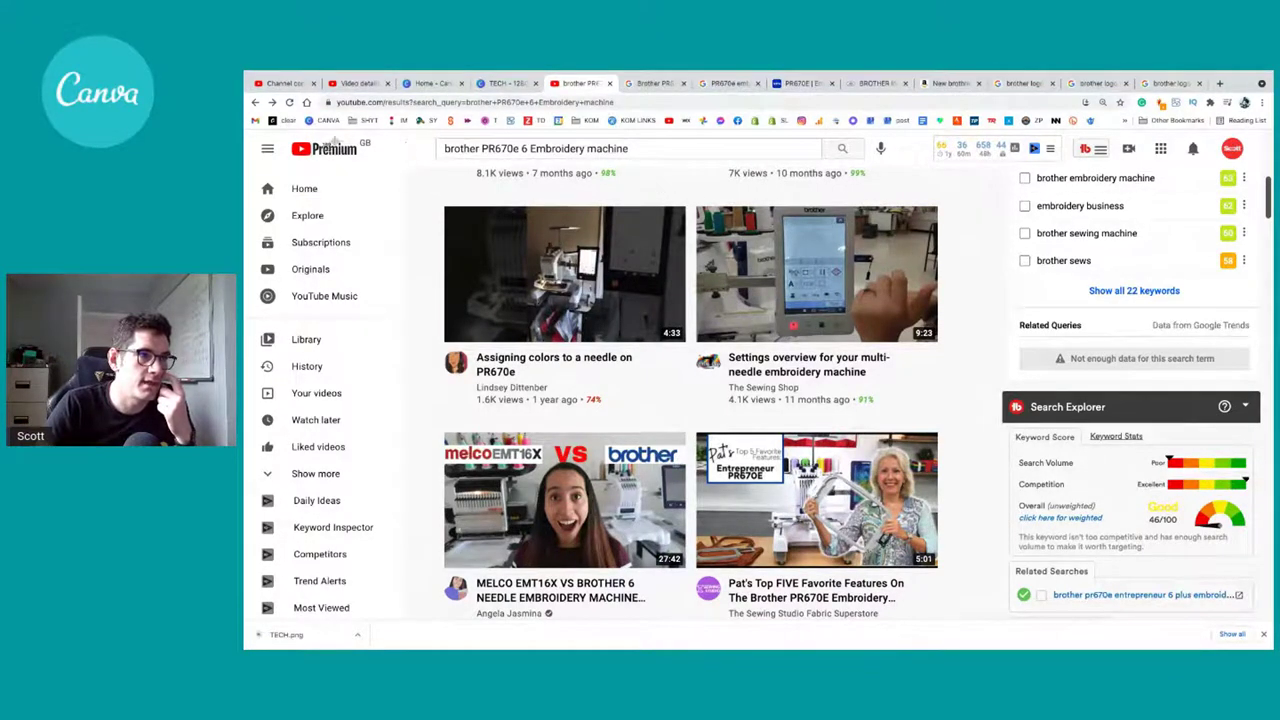
pyautogui.moveTo(328, 126); pyautogui.dragTo(1012, 627)
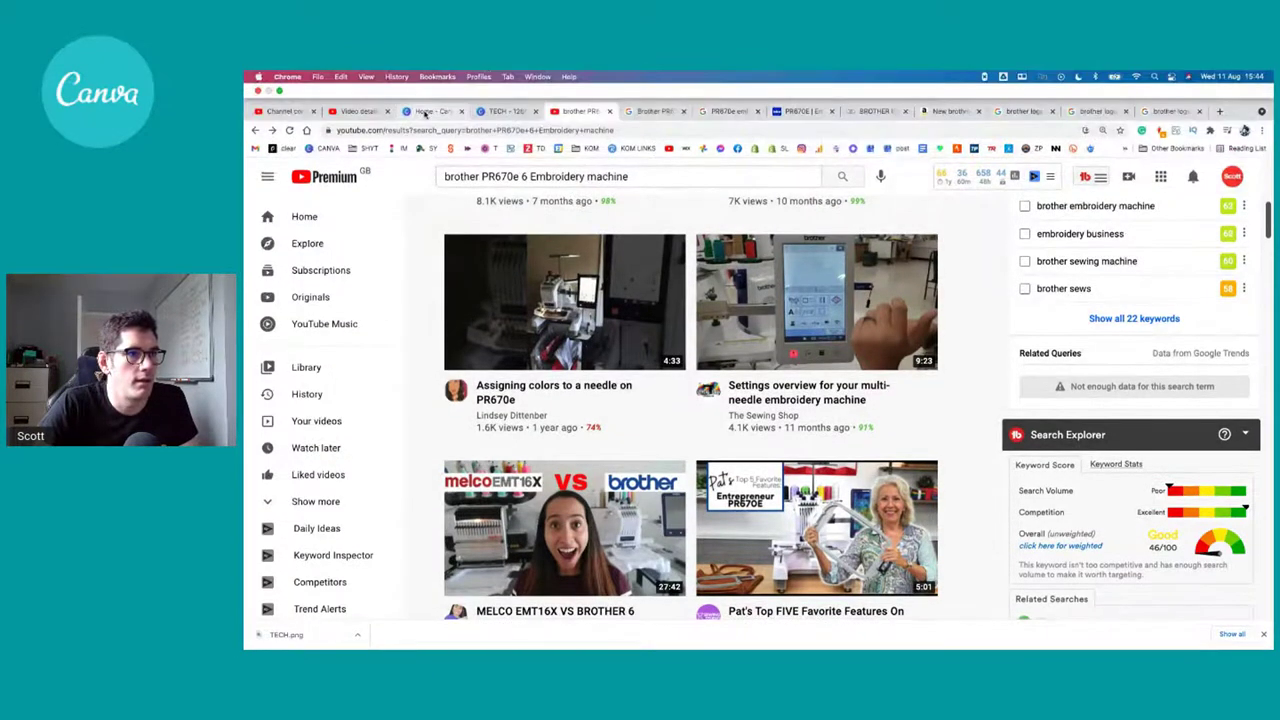
# Step: Return to the TECH design in Canva and download only page 3 as a PNG
pyautogui.click(433, 110)
pyautogui.click(506, 110)
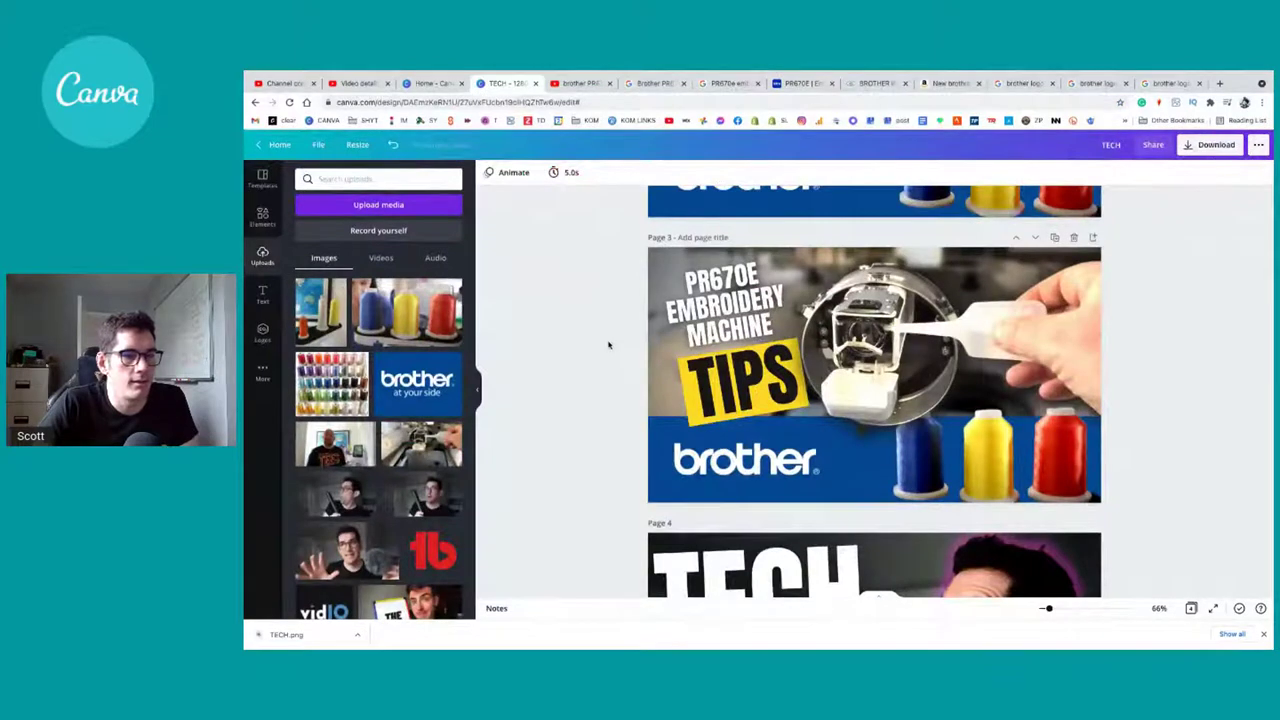
pyautogui.press('super+v')
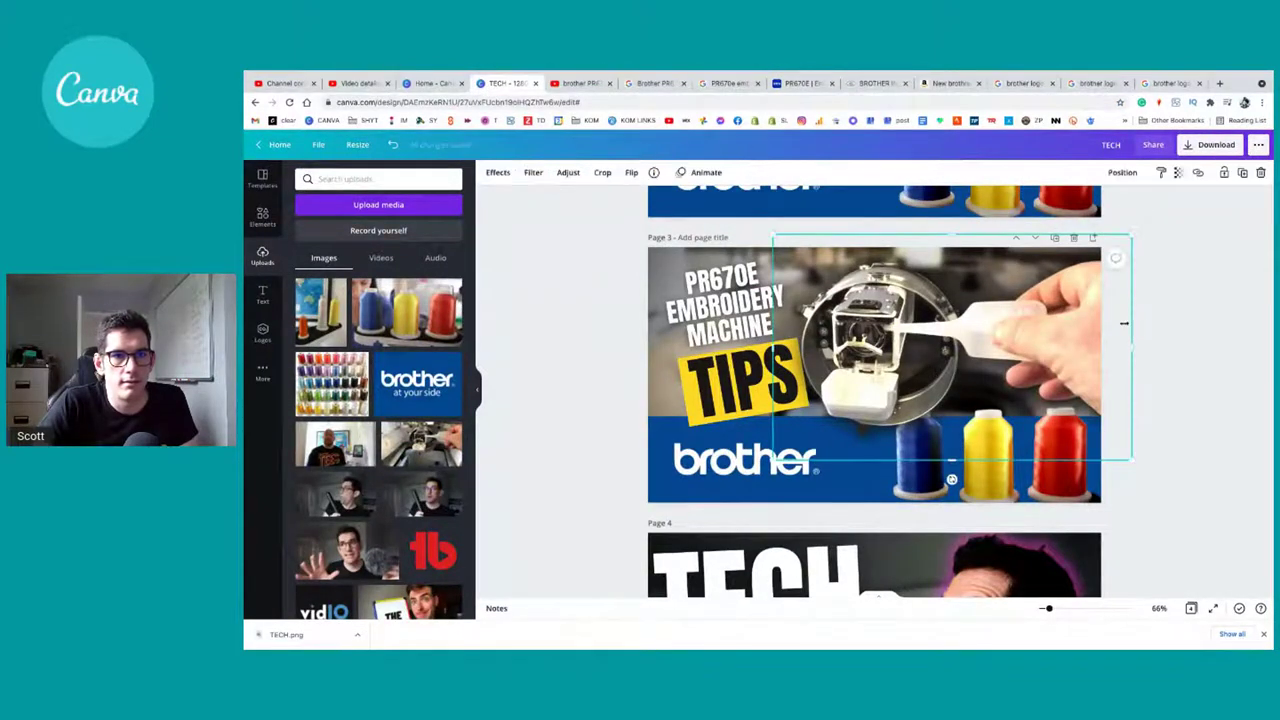
pyautogui.click(1190, 251)
pyautogui.click(1217, 139)
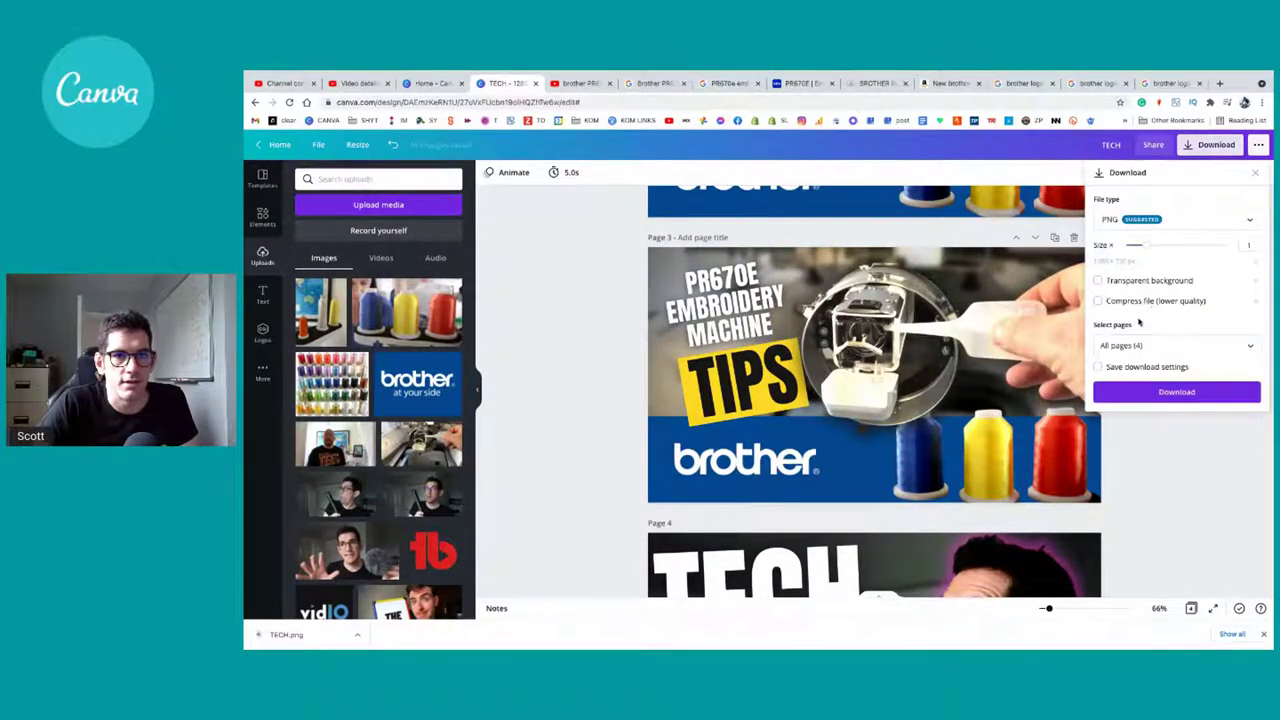
pyautogui.click(1200, 345)
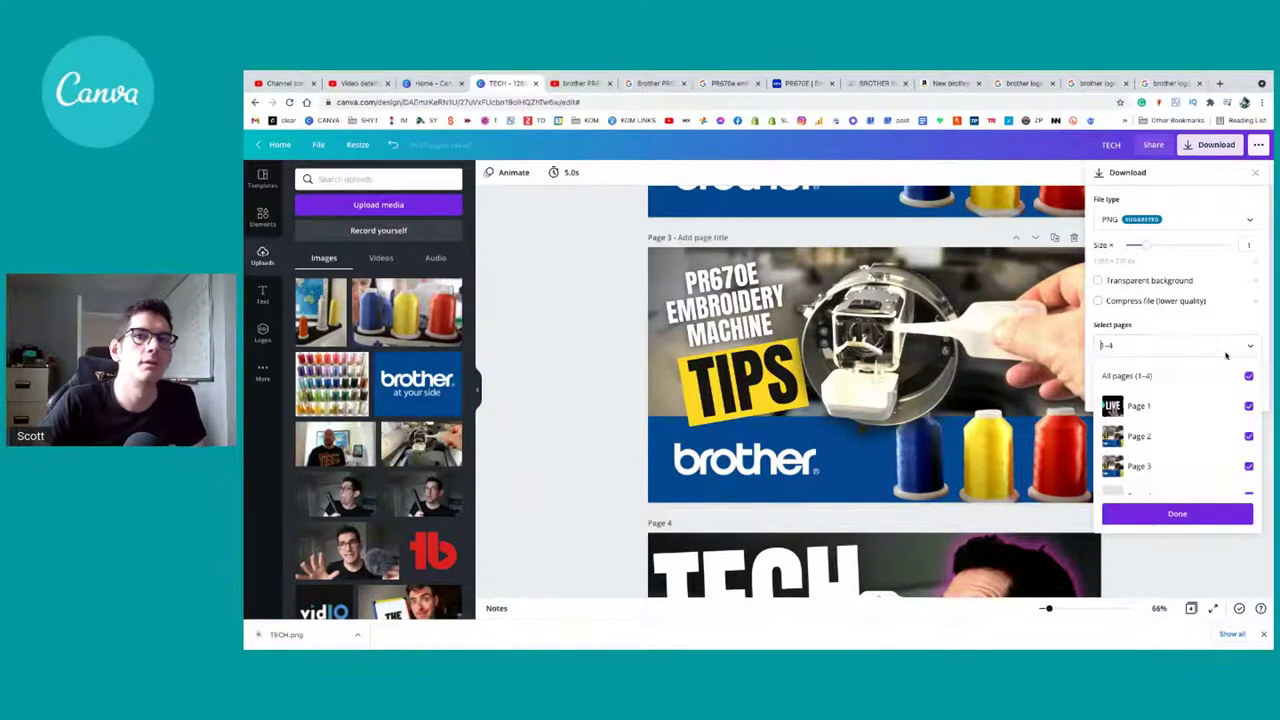
pyautogui.click(1249, 377)
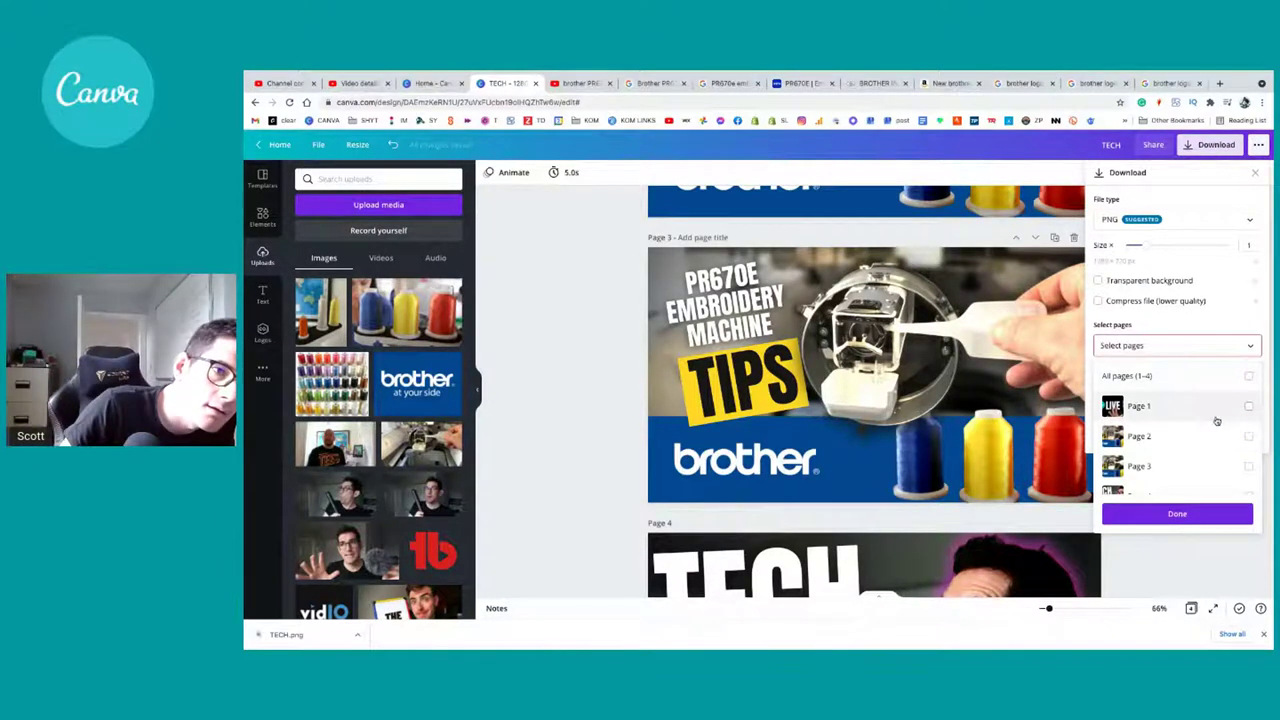
pyautogui.scroll(-1, 1215, 415)
pyautogui.click(1249, 444)
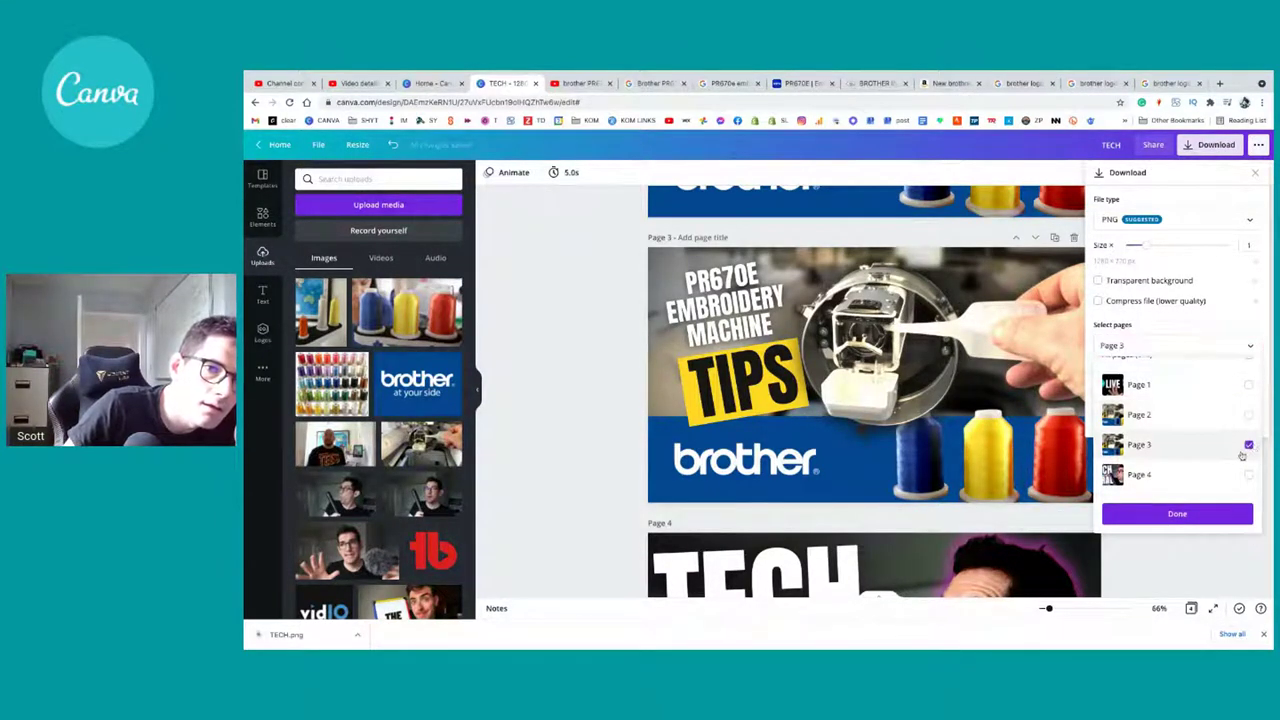
pyautogui.click(1163, 512)
pyautogui.click(1134, 397)
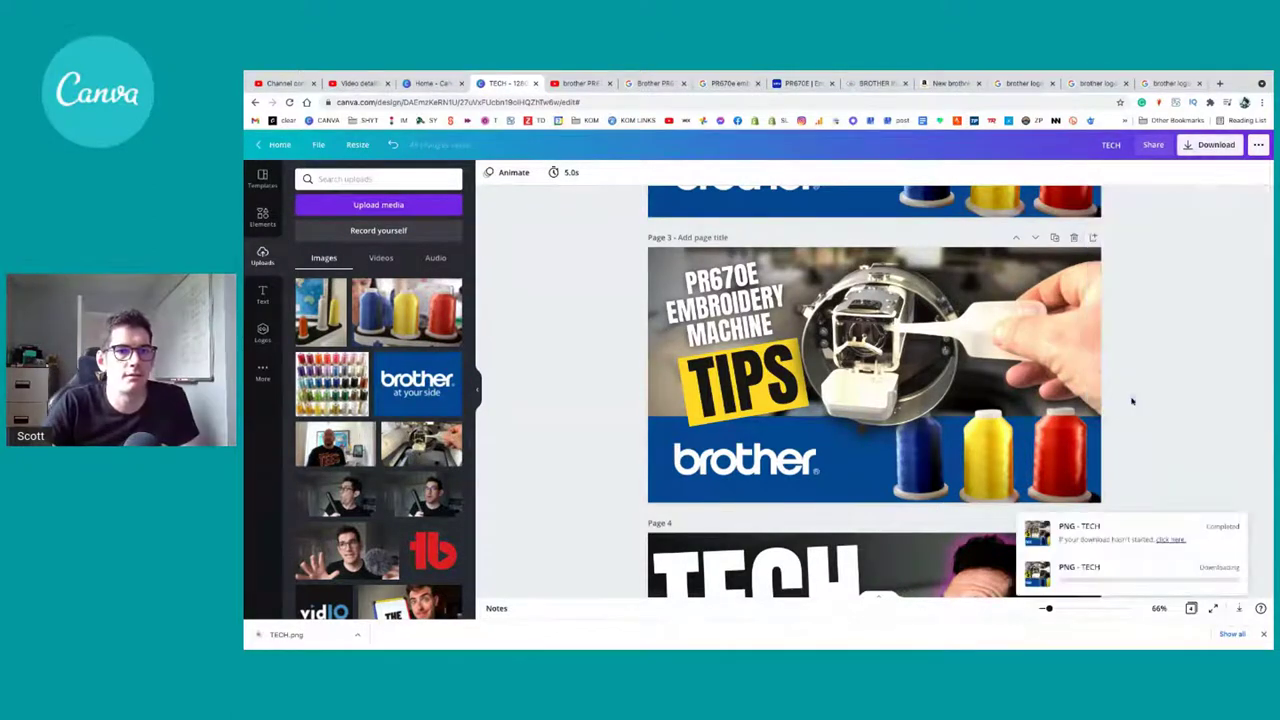
# Step: Add a blank page directly after the page 3 thumbnail
pyautogui.click(655, 413)
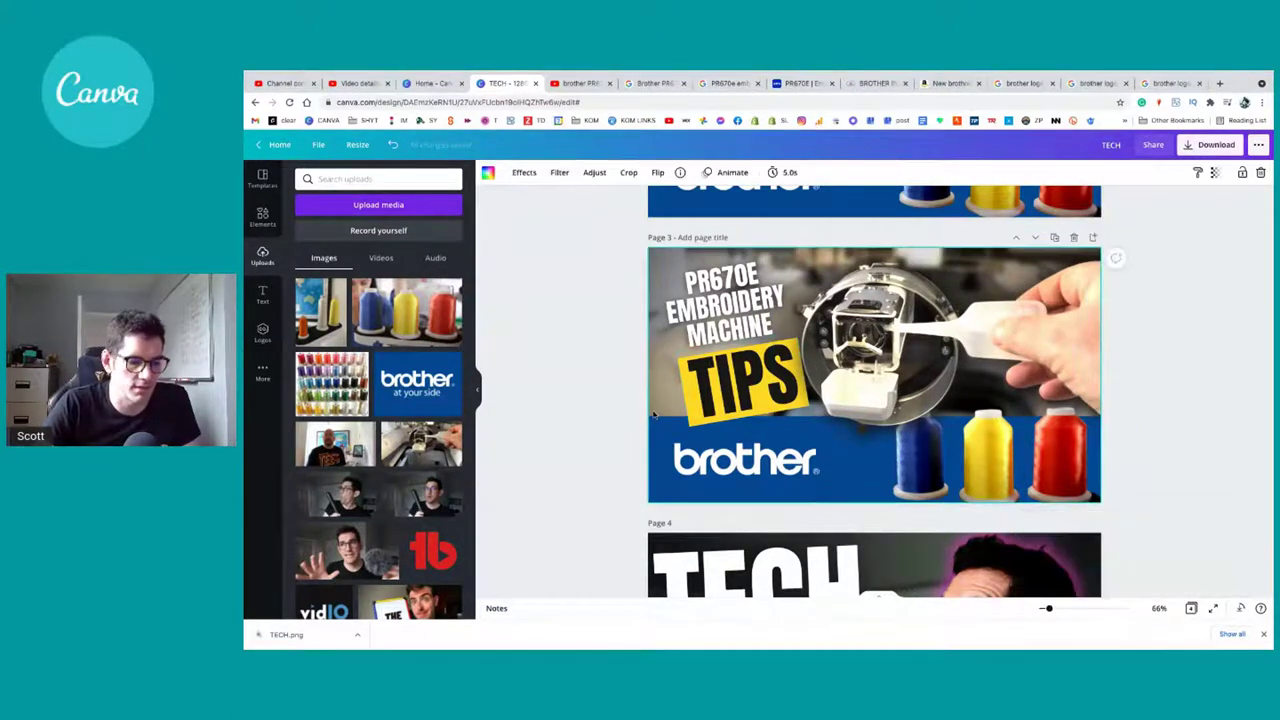
pyautogui.hotkey('ctrl', 'a')
pyautogui.click(562, 426)
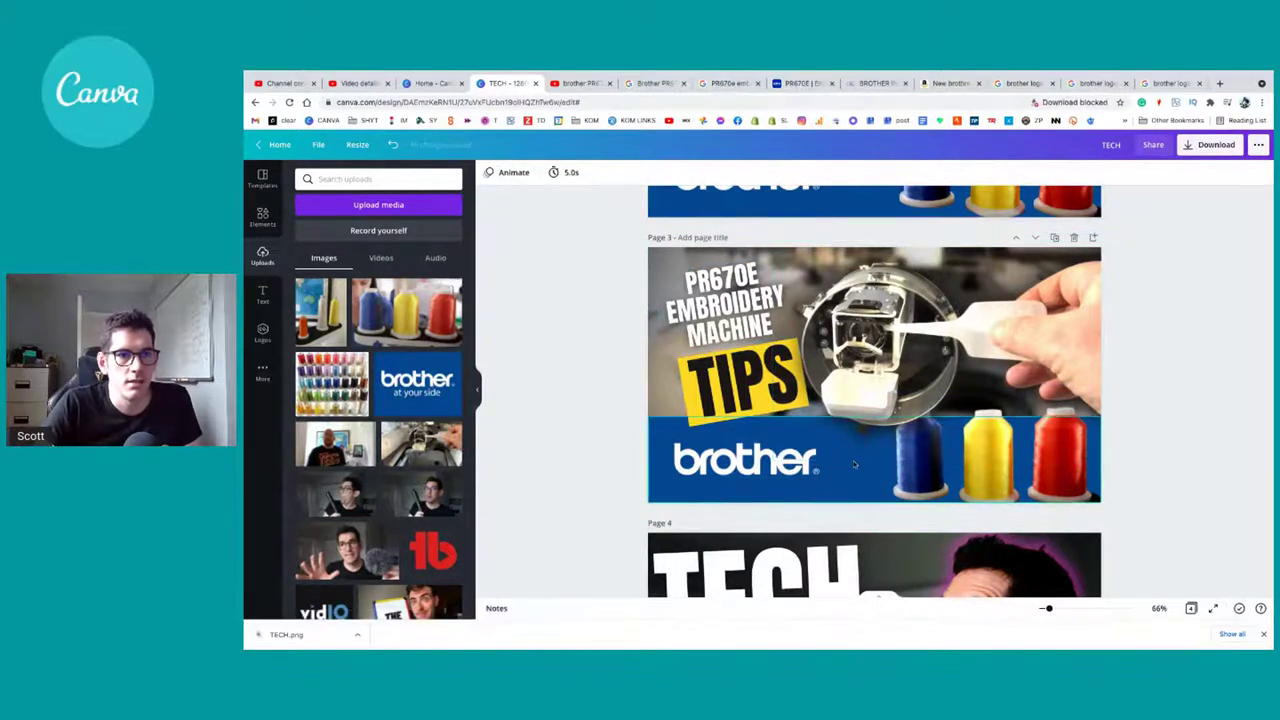
pyautogui.click(1092, 238)
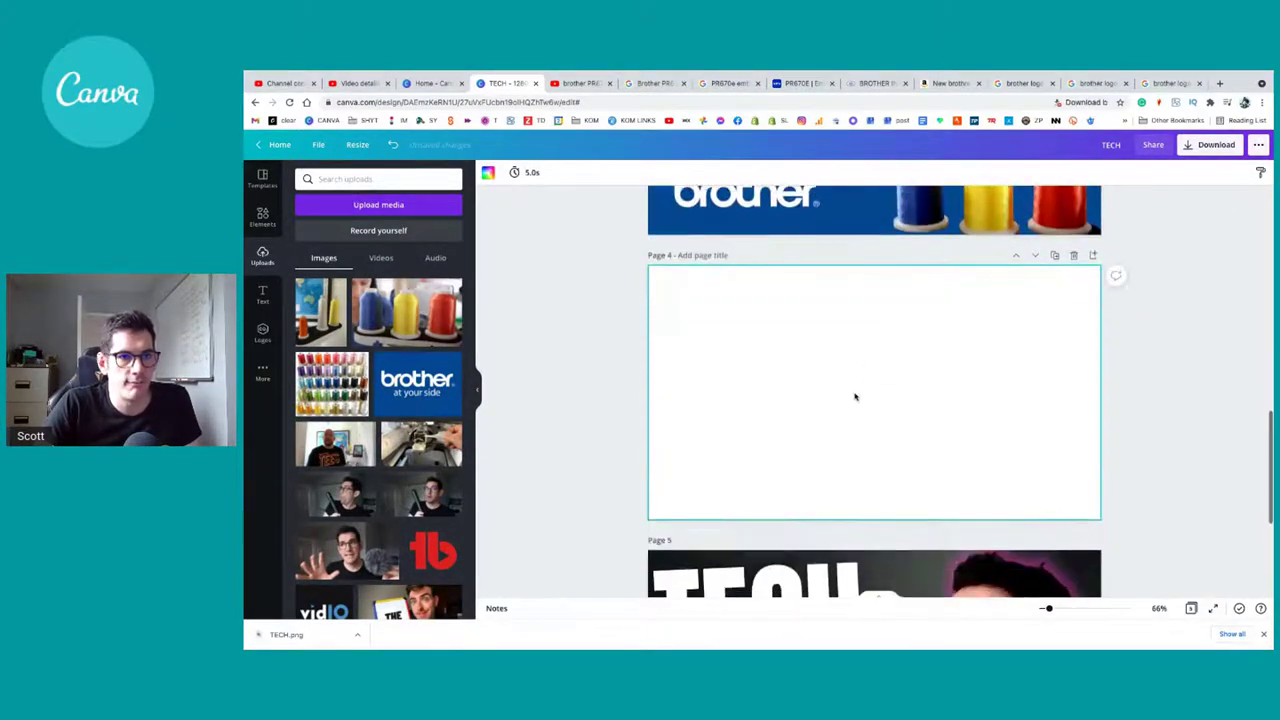
pyautogui.hotkey('ctrl', 'v')
pyautogui.click(771, 405)
pyautogui.press('Delete')
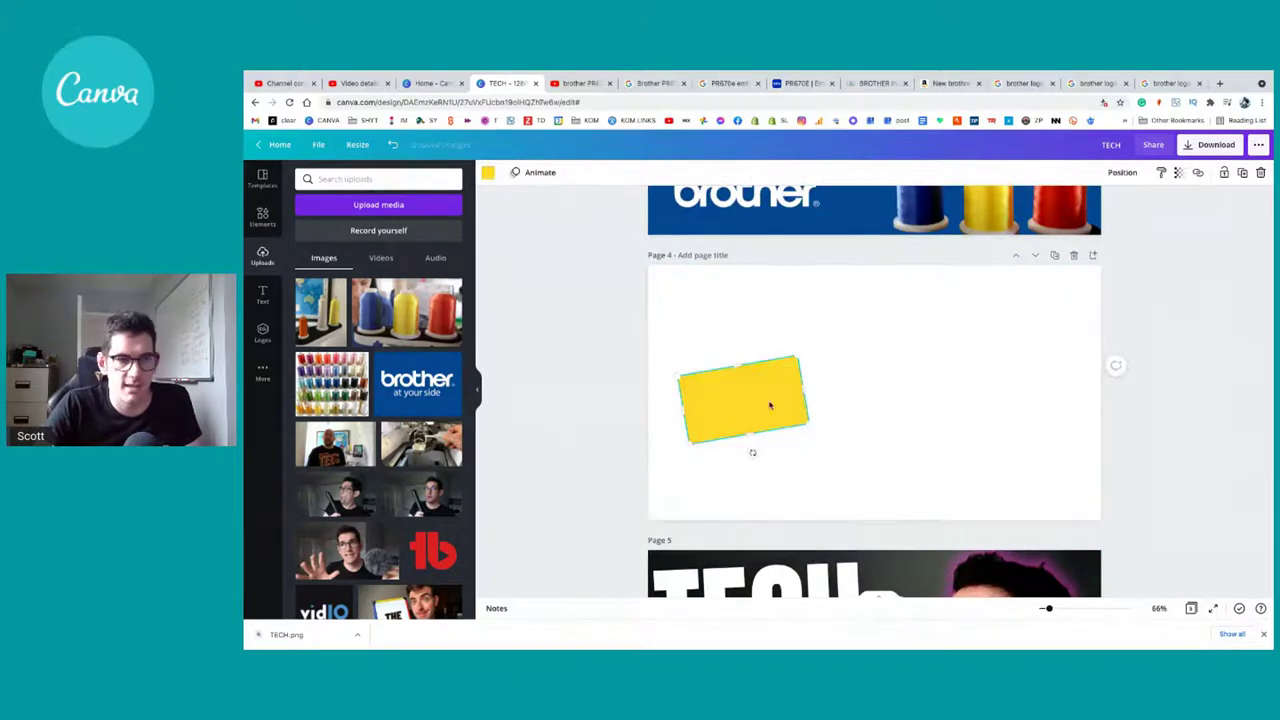
pyautogui.press('Delete')
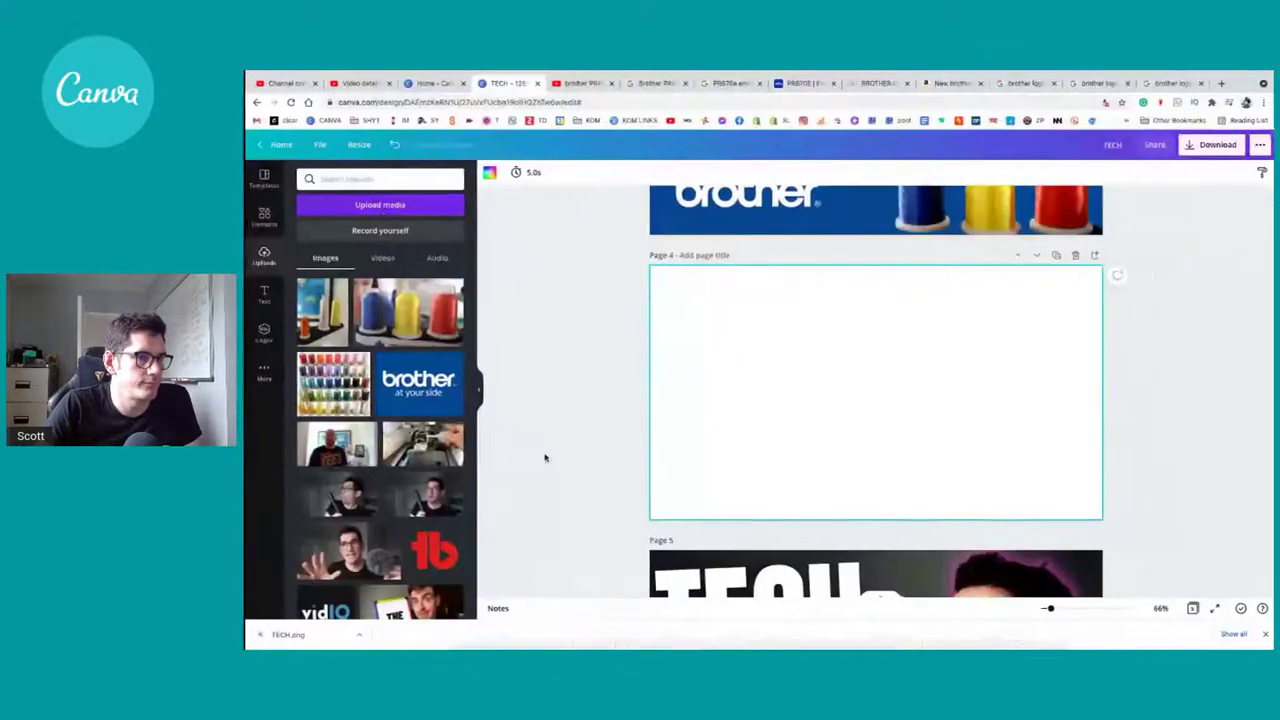
# Step: Upload the newest screenshot from the Desktop, place it on blank page 4, and enlarge it to nearly the full page height
pyautogui.click(368, 205)
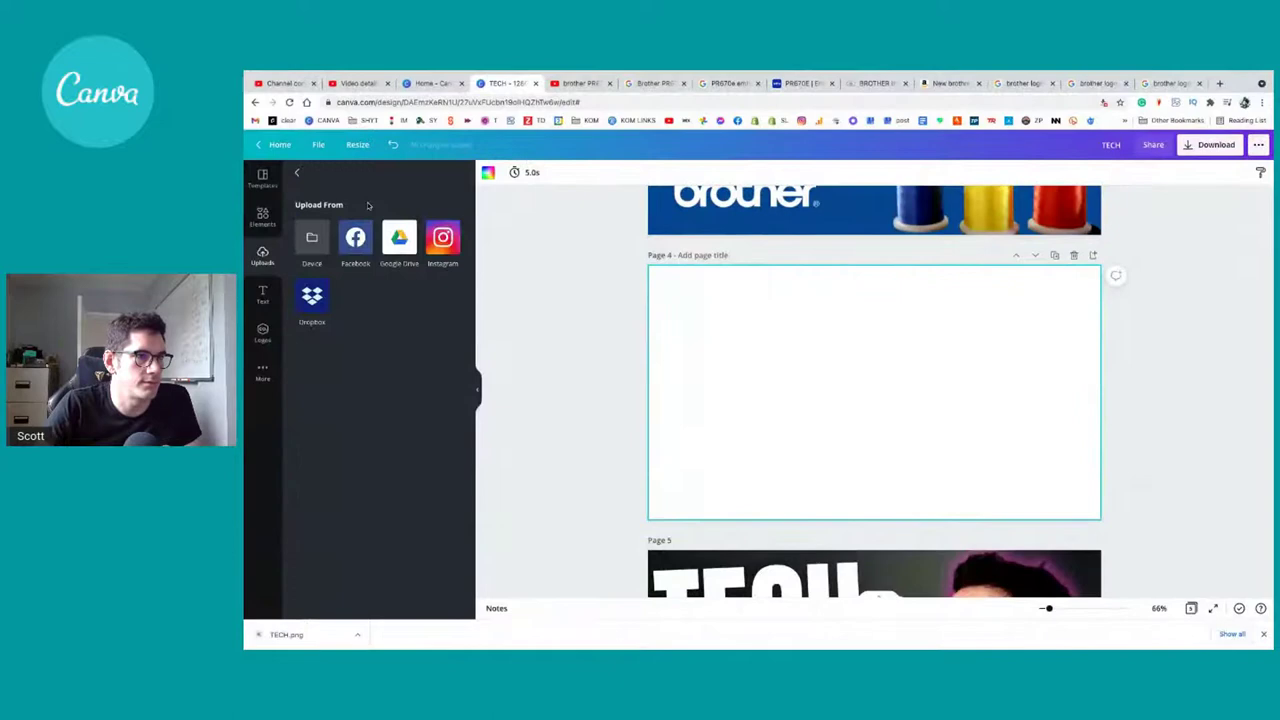
pyautogui.click(314, 240)
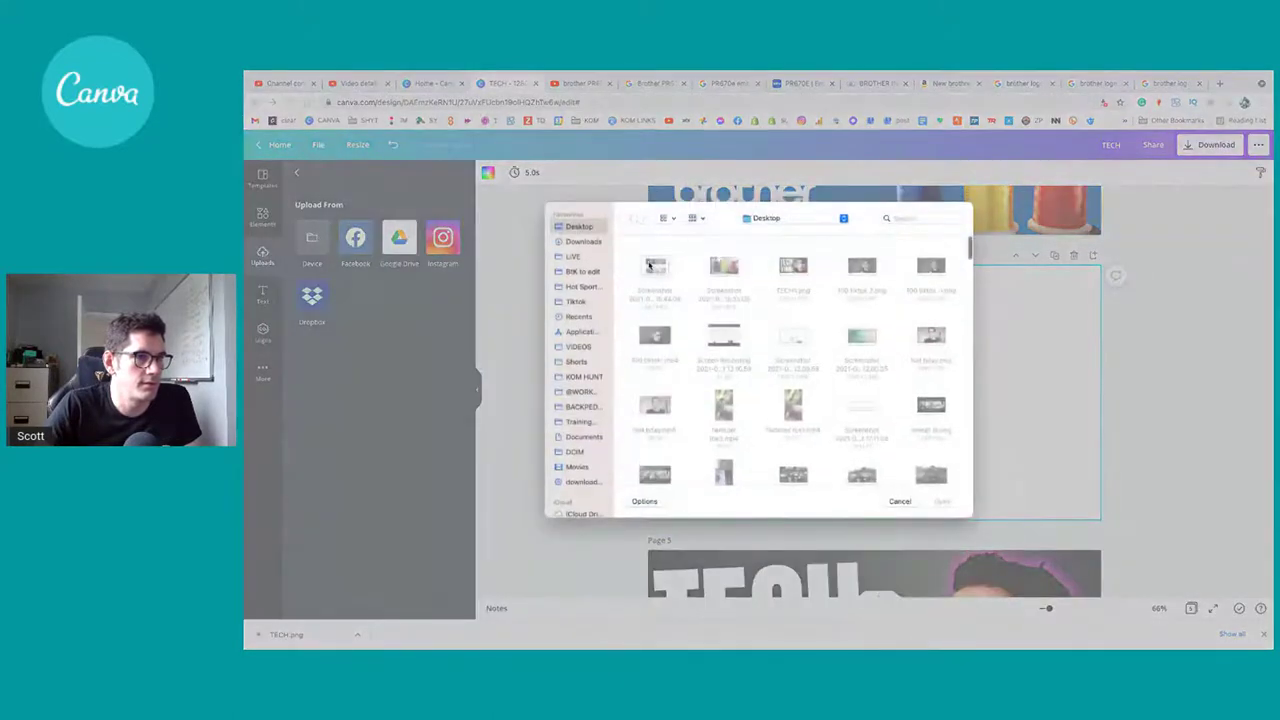
pyautogui.doubleClick(655, 265)
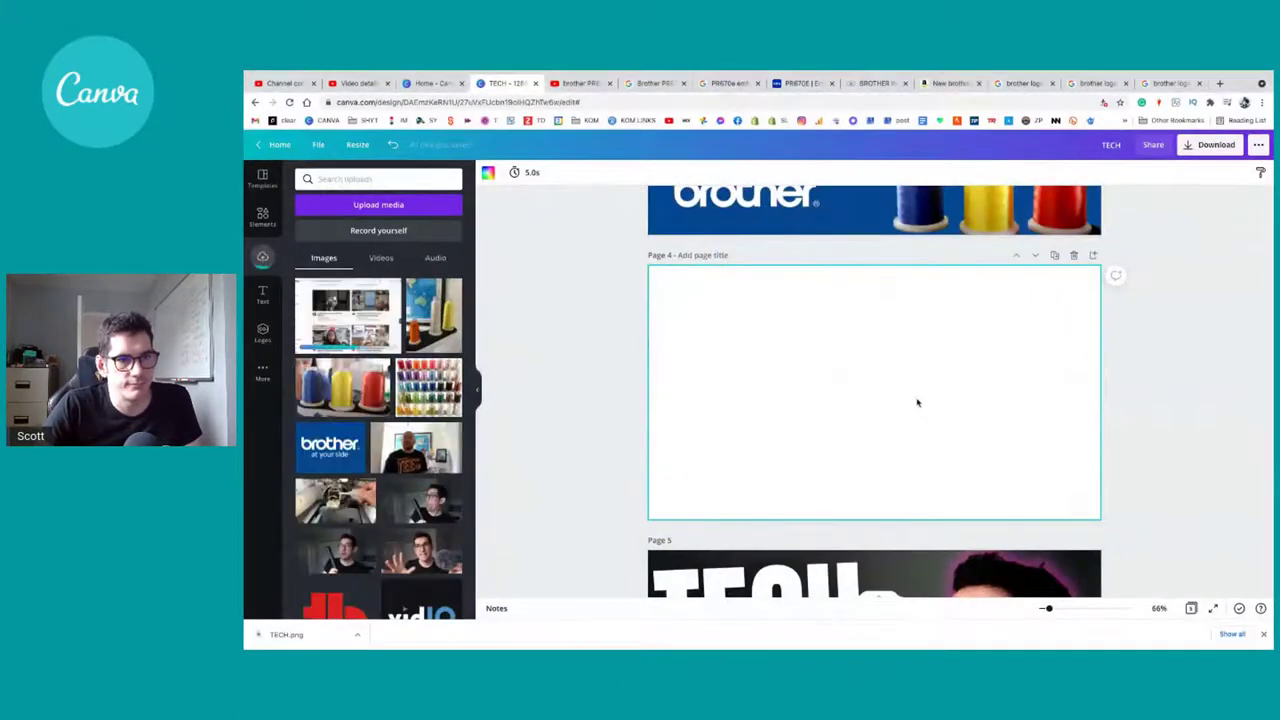
pyautogui.click(374, 312)
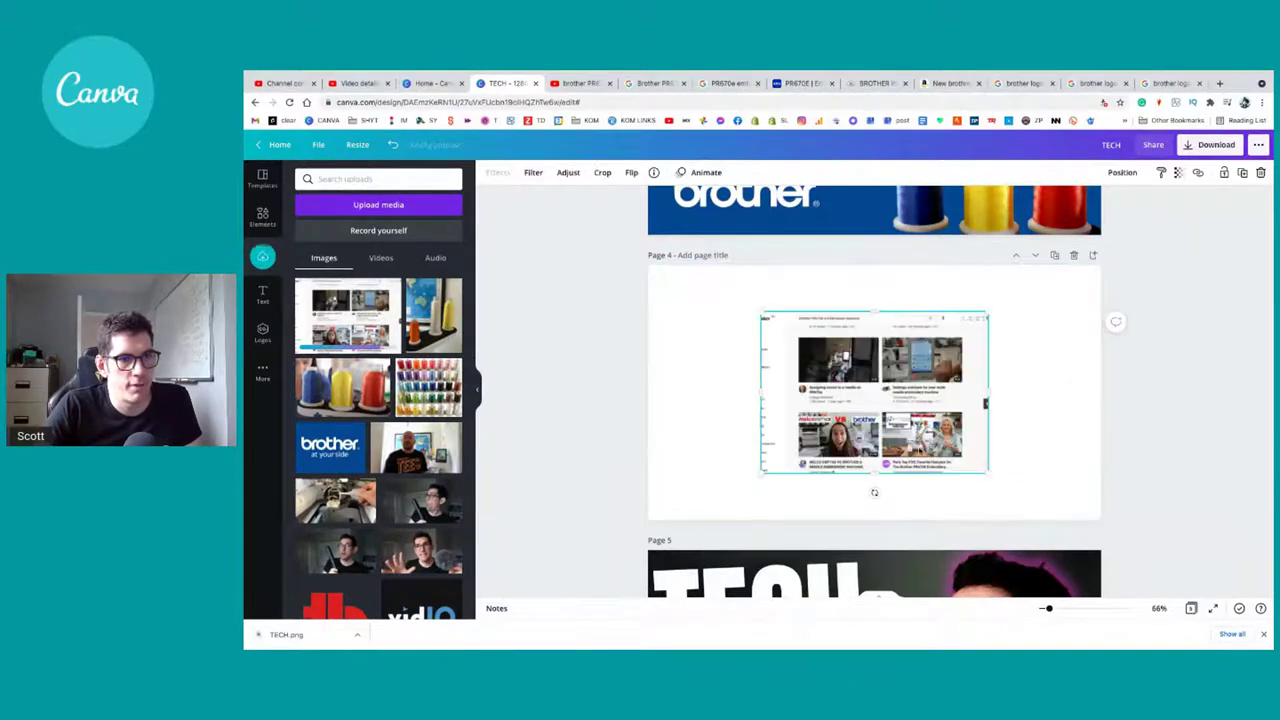
pyautogui.moveTo(985, 476); pyautogui.dragTo(1103, 554)
pyautogui.moveTo(967, 455); pyautogui.dragTo(903, 420)
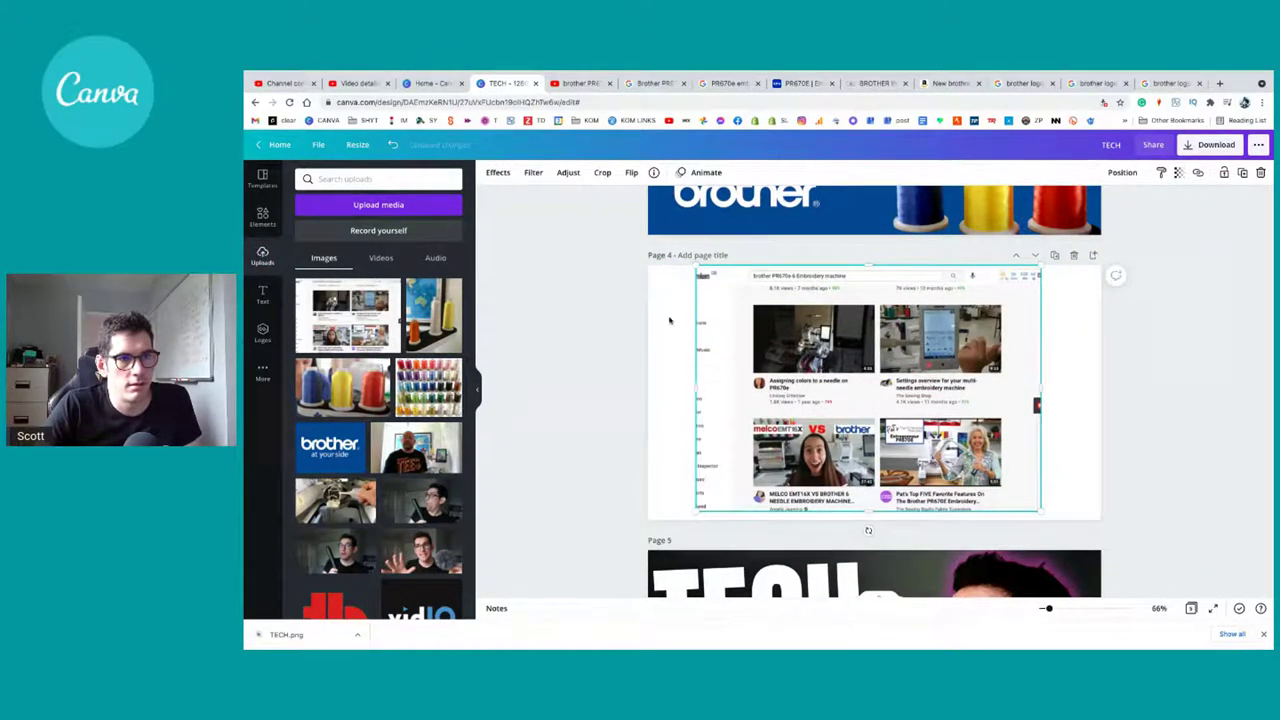
# Step: Try to upload TECH.png from the Downloads folder into the design's media
pyautogui.click(342, 207)
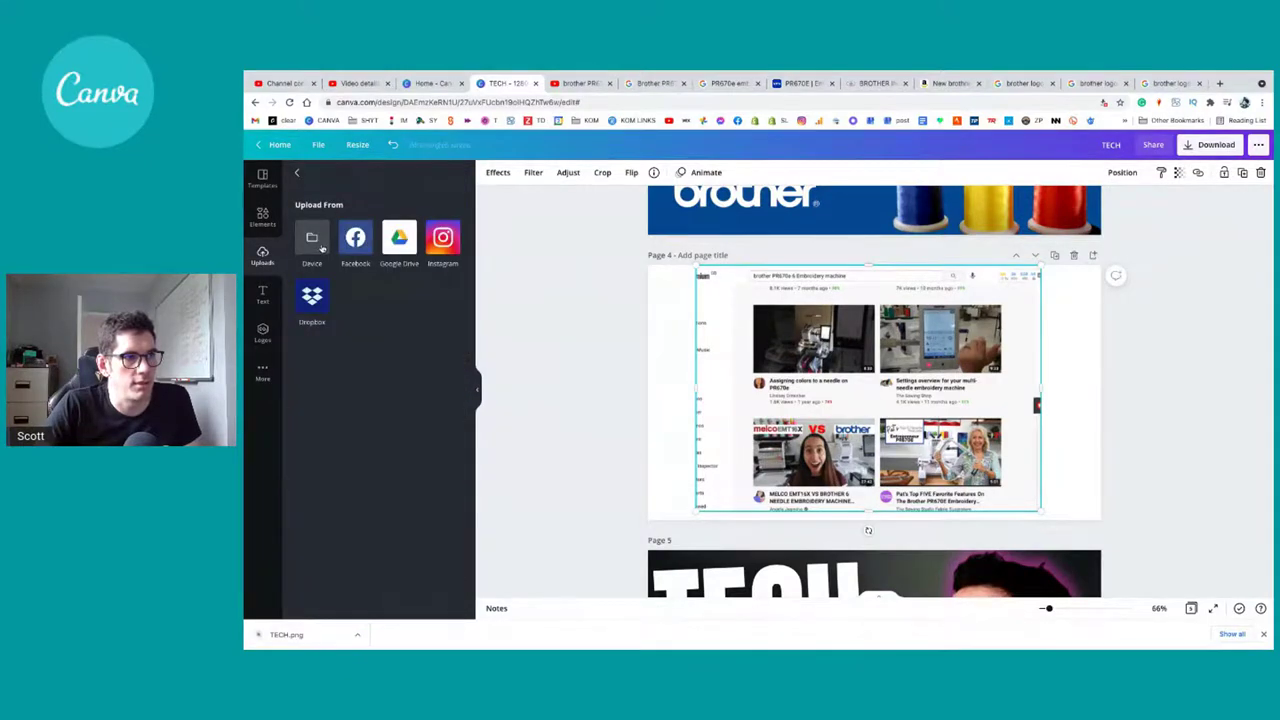
pyautogui.click(316, 245)
pyautogui.click(581, 242)
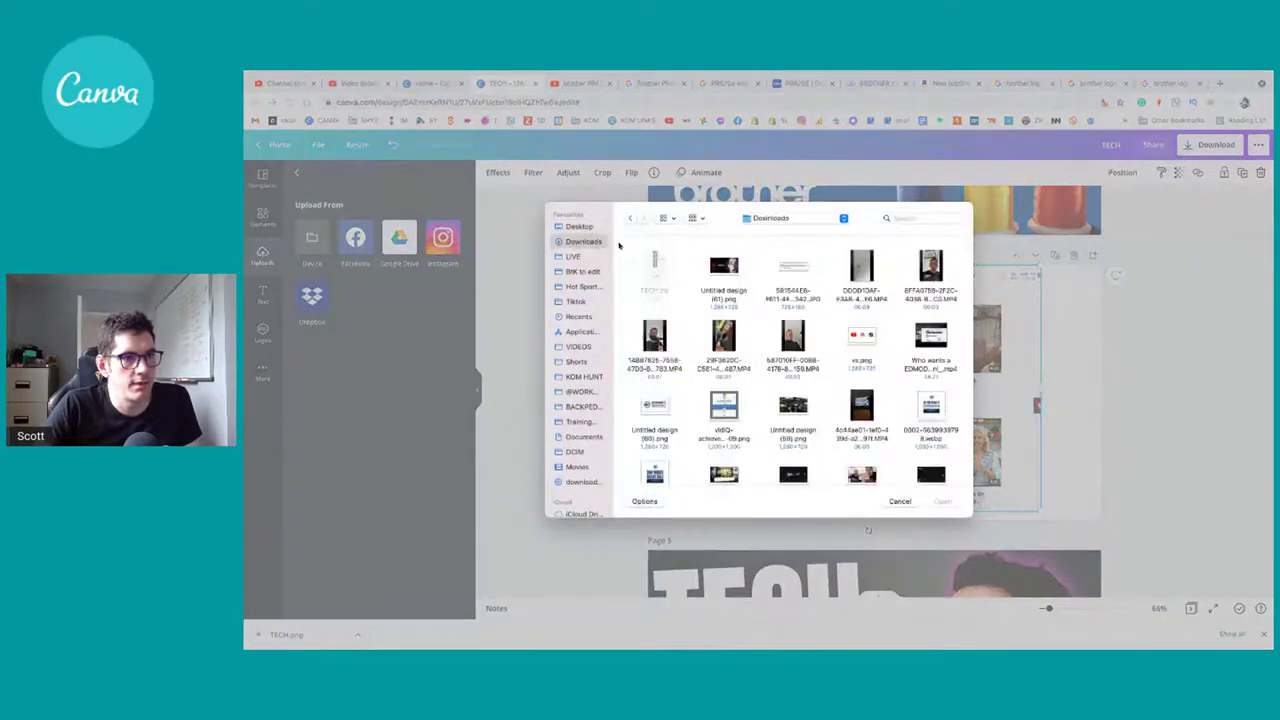
pyautogui.click(655, 272)
pyautogui.click(720, 276)
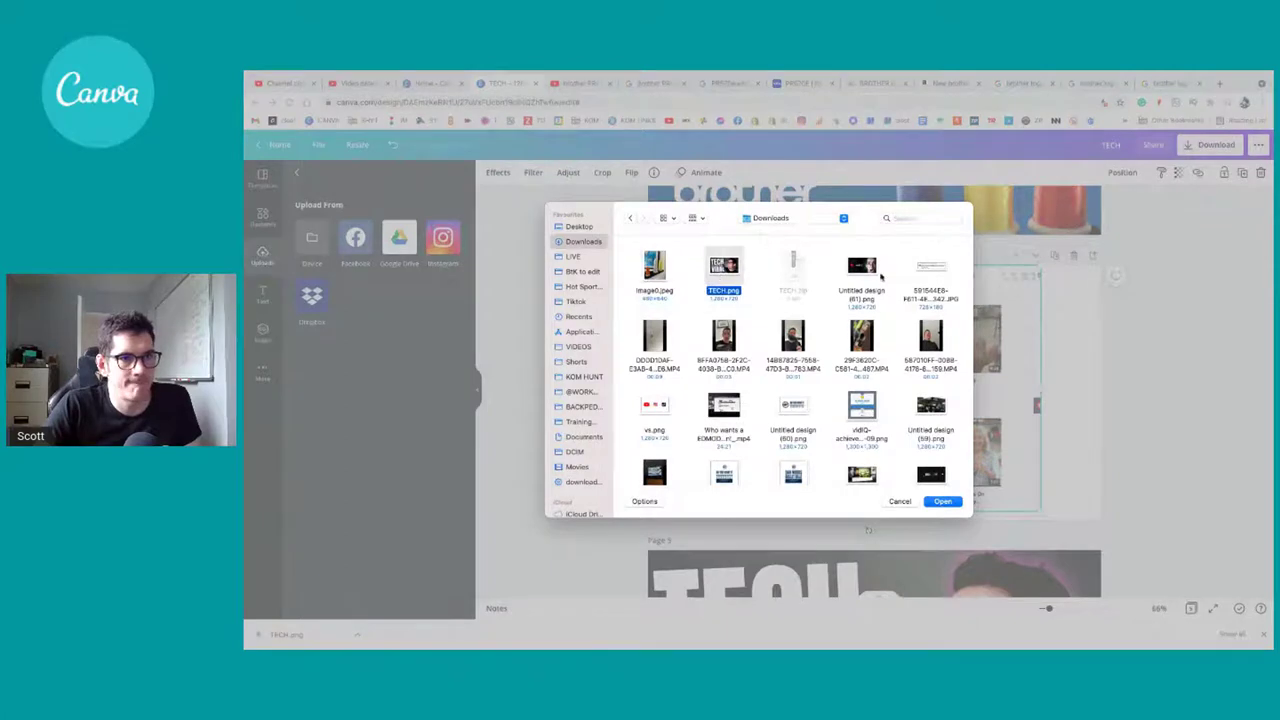
pyautogui.click(941, 502)
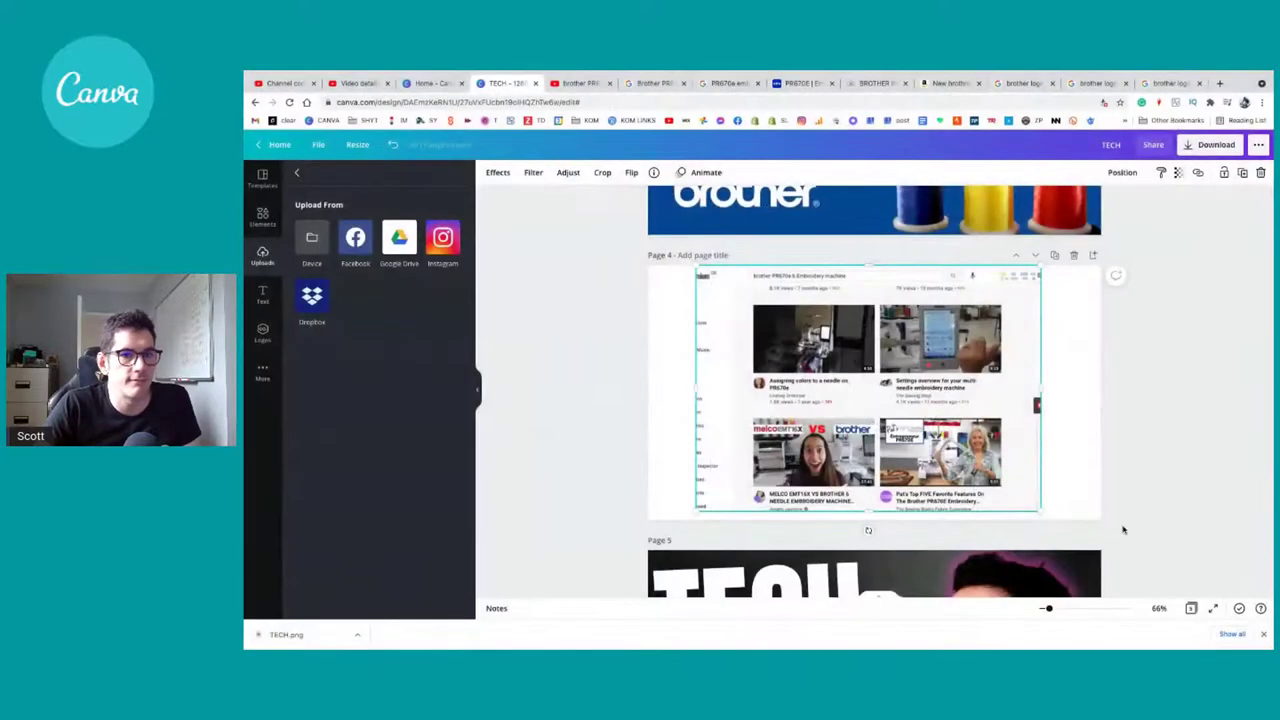
# Step: Open the completed page 3 PNG export in the browser, copy the image, and paste it onto page 4 of the TECH design
pyautogui.click(1239, 608)
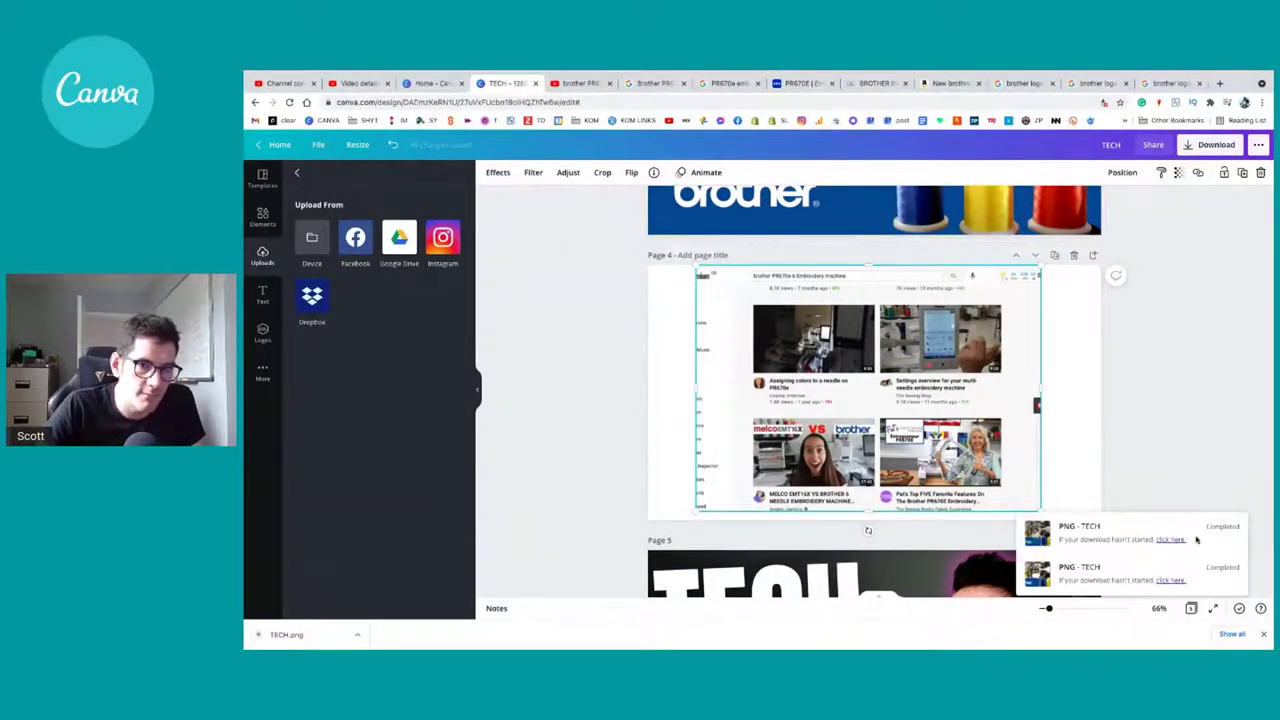
pyautogui.click(1172, 581)
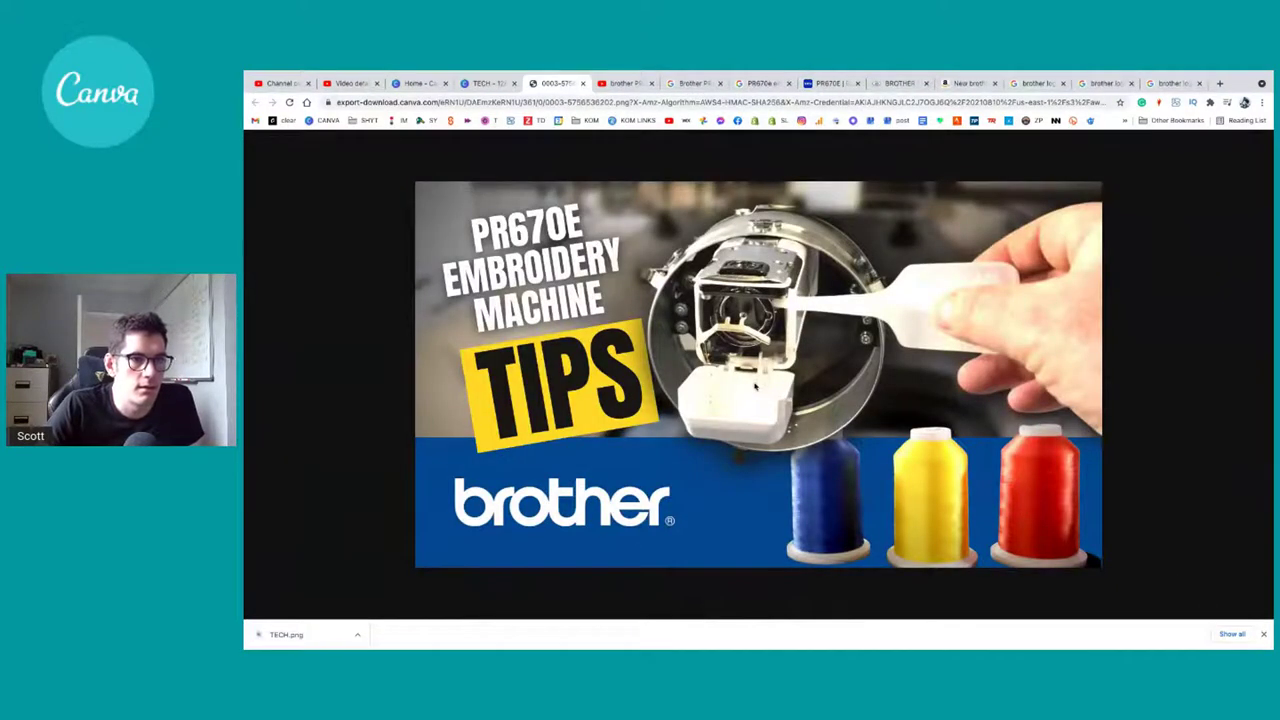
pyautogui.rightClick(755, 386)
pyautogui.click(775, 417)
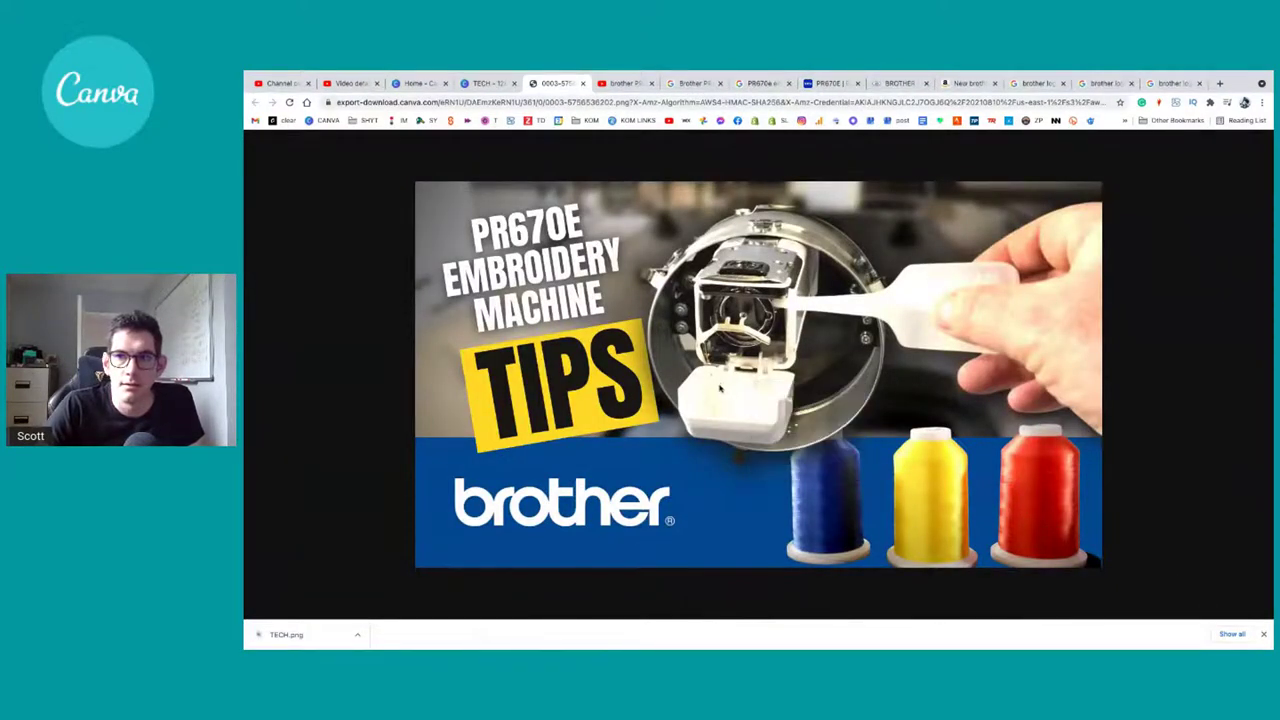
pyautogui.click(487, 83)
pyautogui.hotkey('ctrl', 'v')
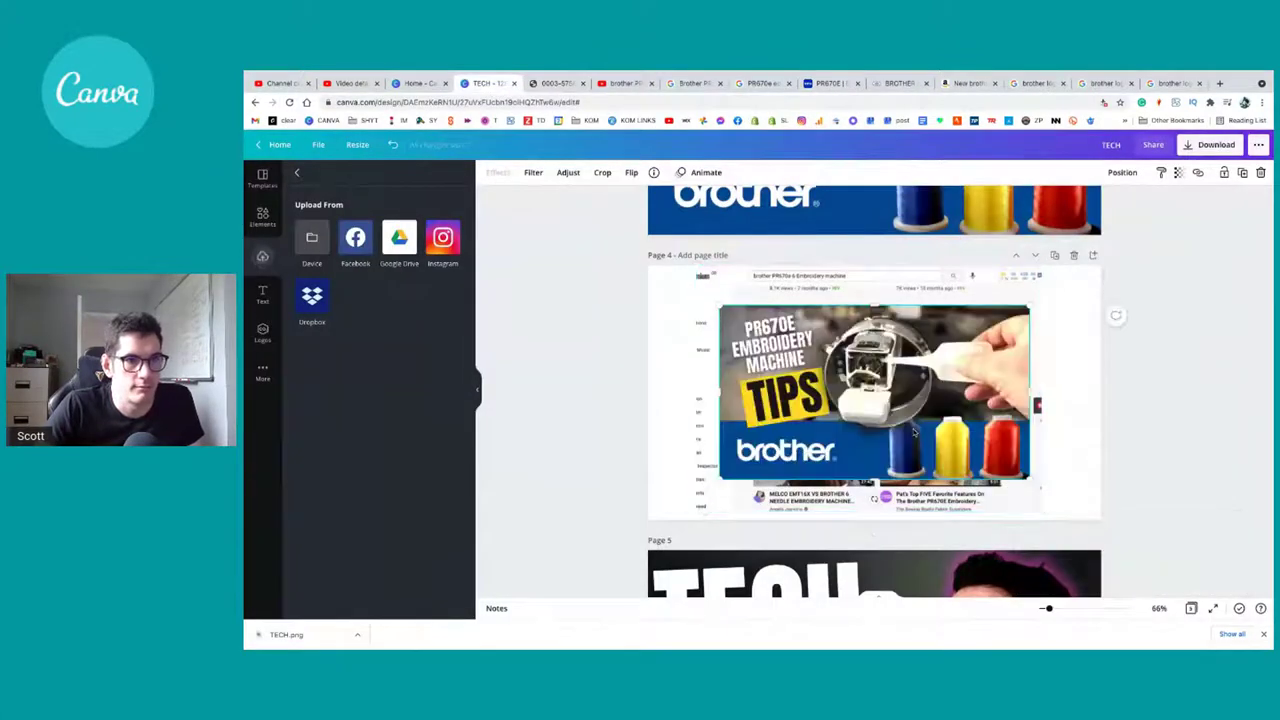
# Step: Shrink the pasted thumbnail to cover the "Assigning colors to a needle on PR670e" video's thumbnail and compare it with the competitors up close
pyautogui.moveTo(1028, 479); pyautogui.dragTo(882, 378)
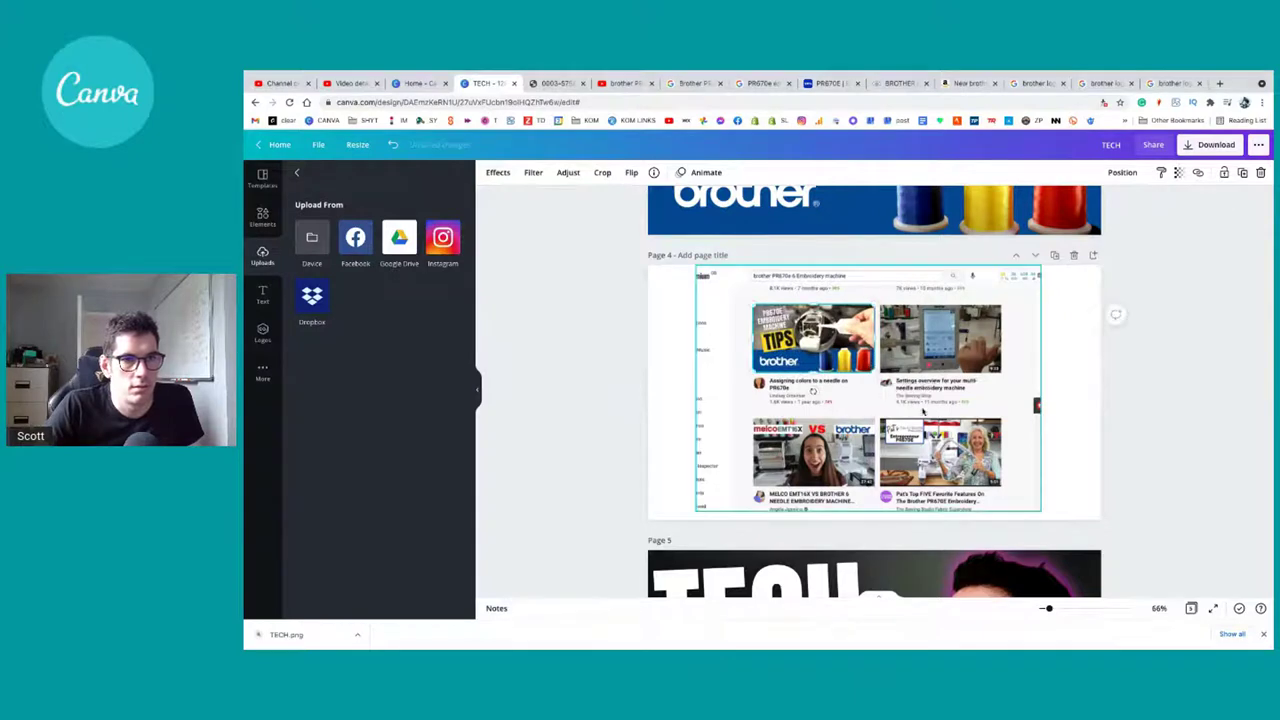
pyautogui.moveTo(1044, 612); pyautogui.dragTo(1063, 609)
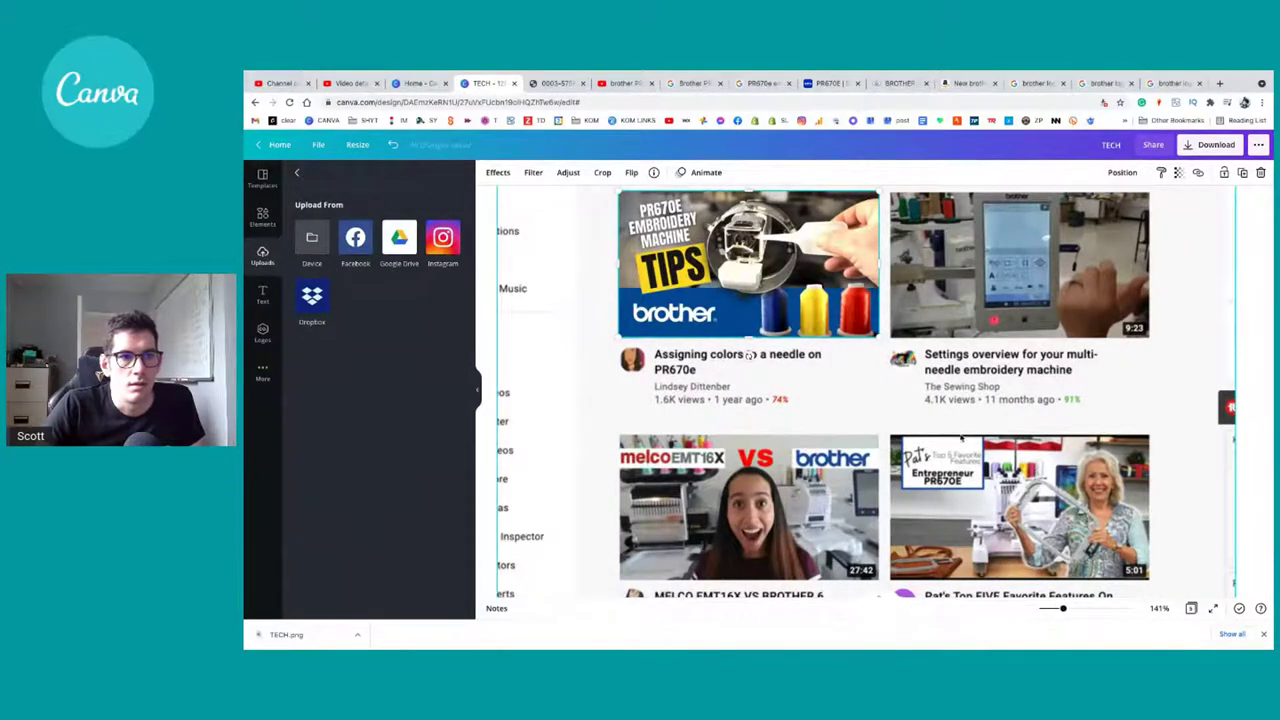
pyautogui.scroll(1, 961, 437)
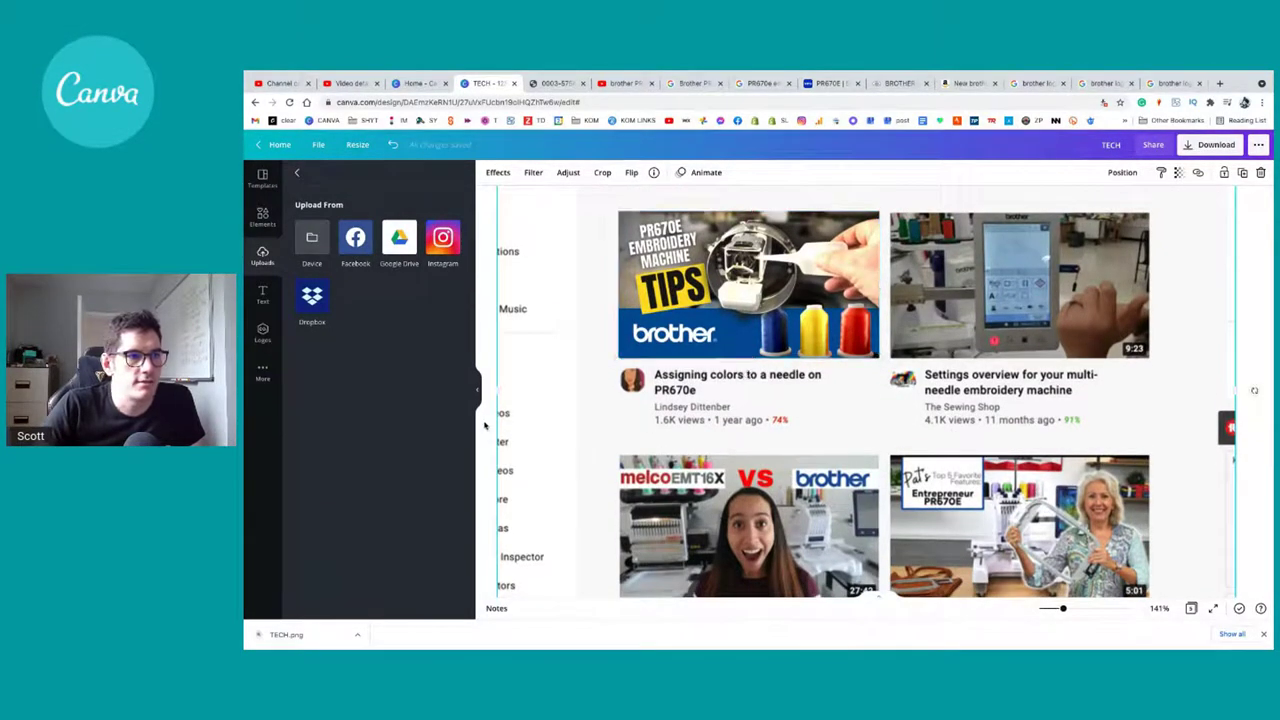
pyautogui.click(484, 425)
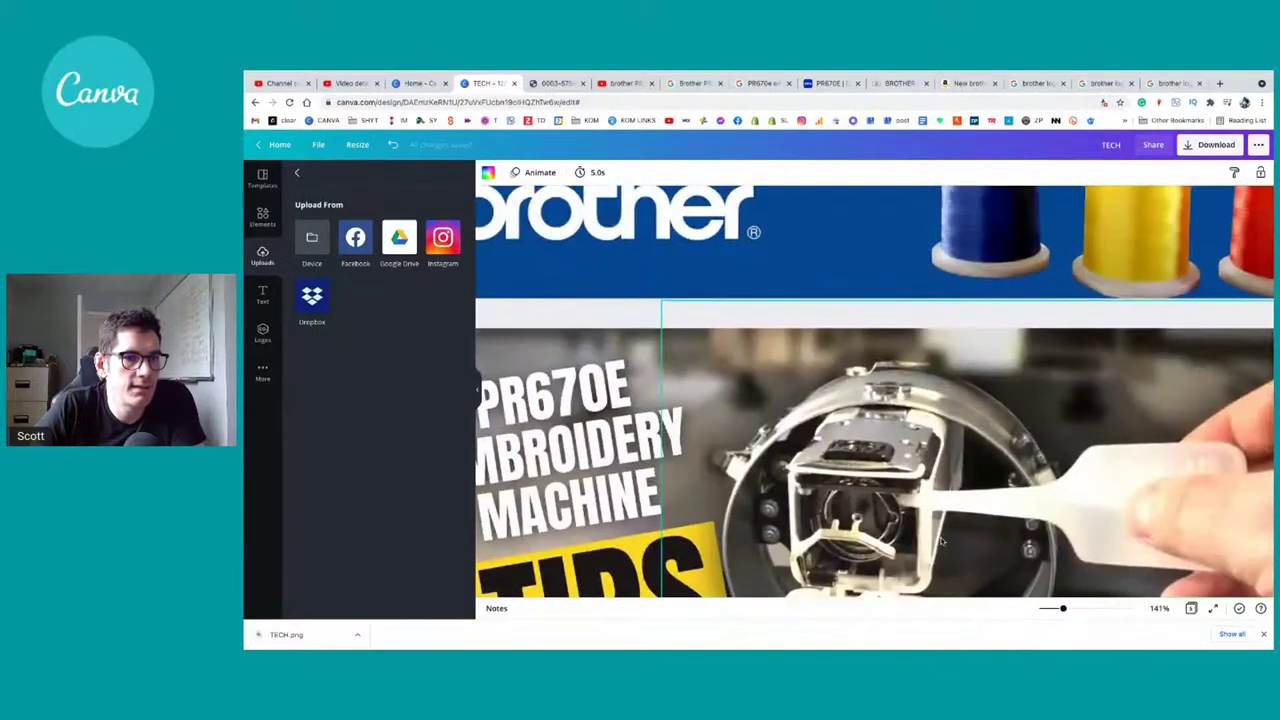
# Step: Adjust the embroidery machine photo on page 3 to brightness 17, contrast 18 and shadows 52
pyautogui.moveTo(1063, 609); pyautogui.dragTo(1043, 608)
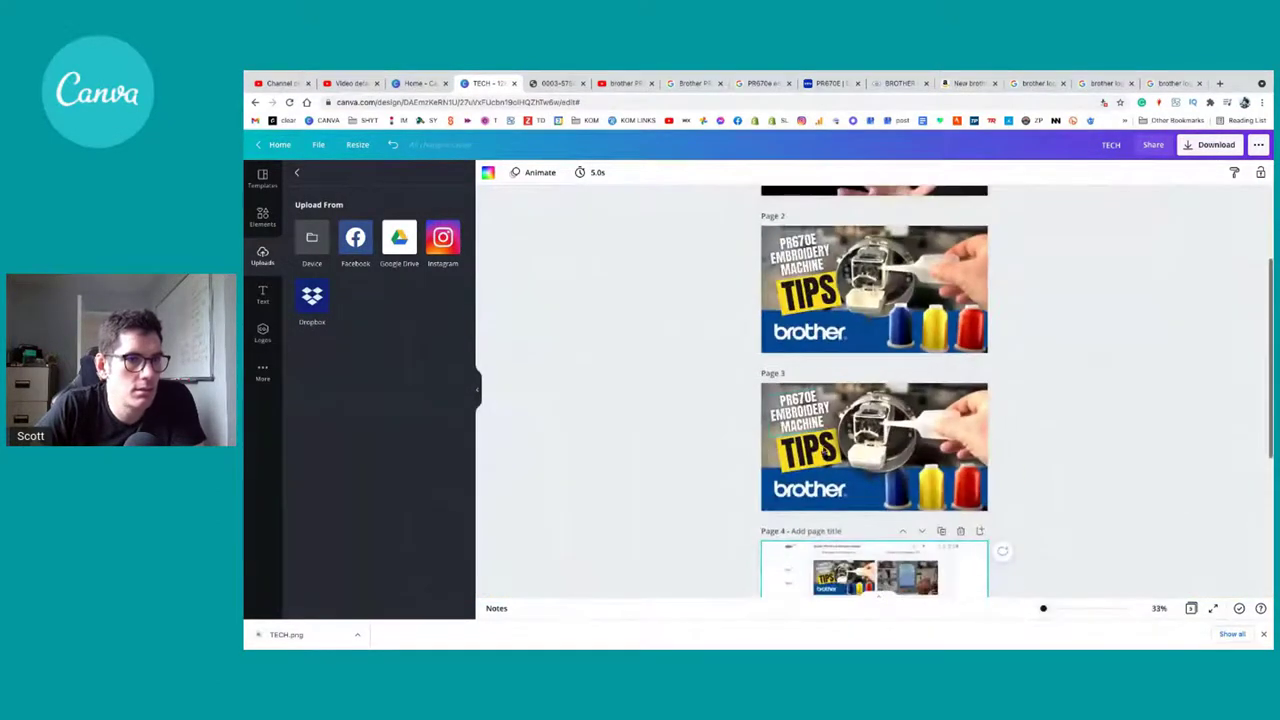
pyautogui.click(912, 436)
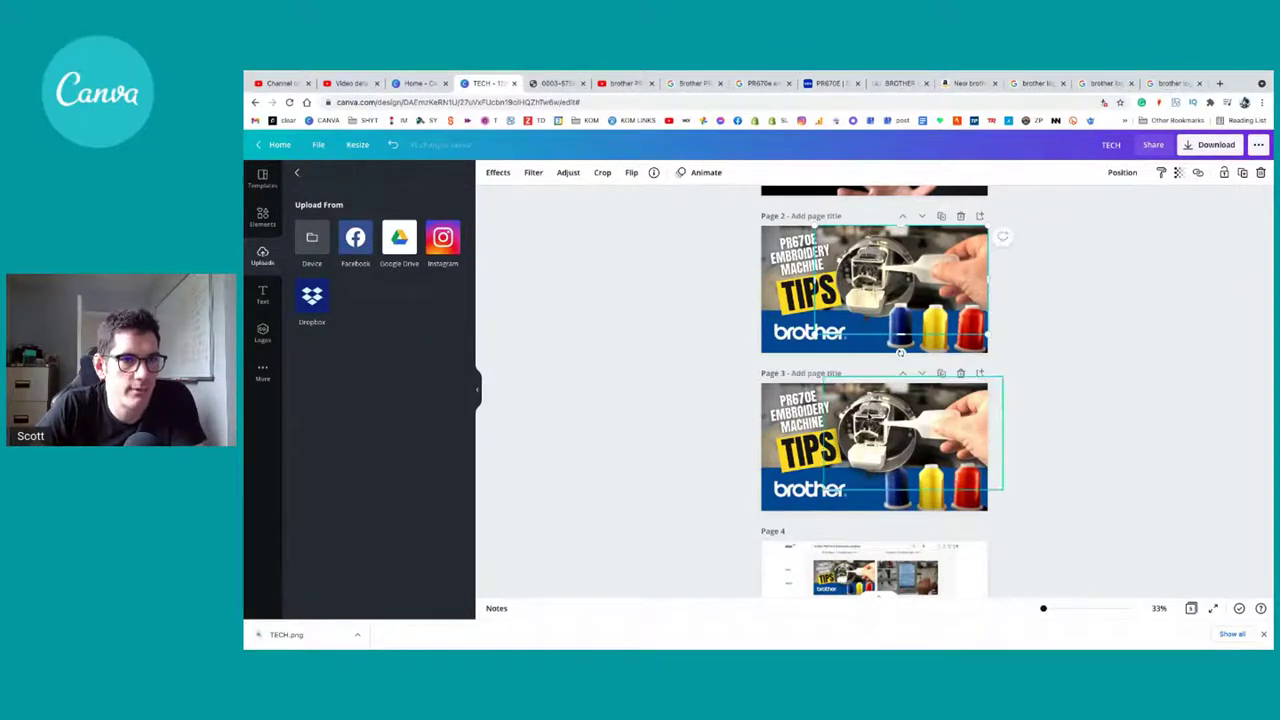
pyautogui.click(567, 172)
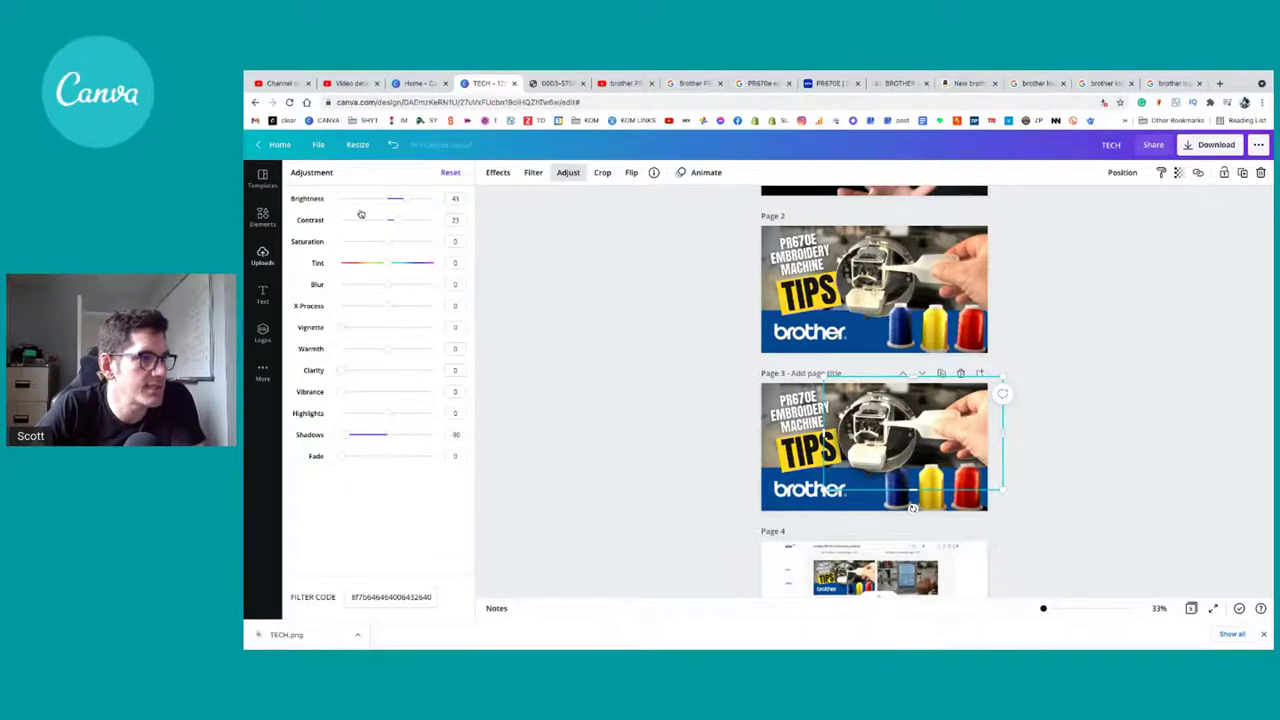
pyautogui.moveTo(413, 196); pyautogui.dragTo(395, 221)
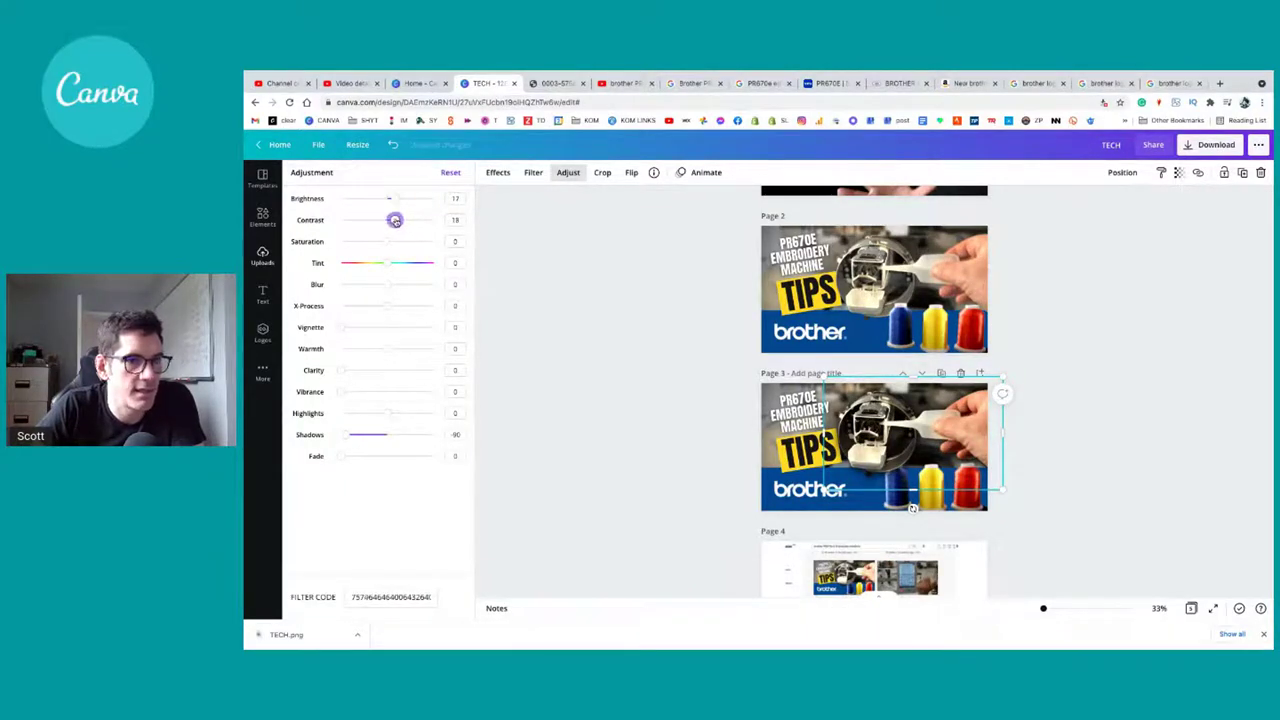
pyautogui.moveTo(352, 434); pyautogui.dragTo(411, 434)
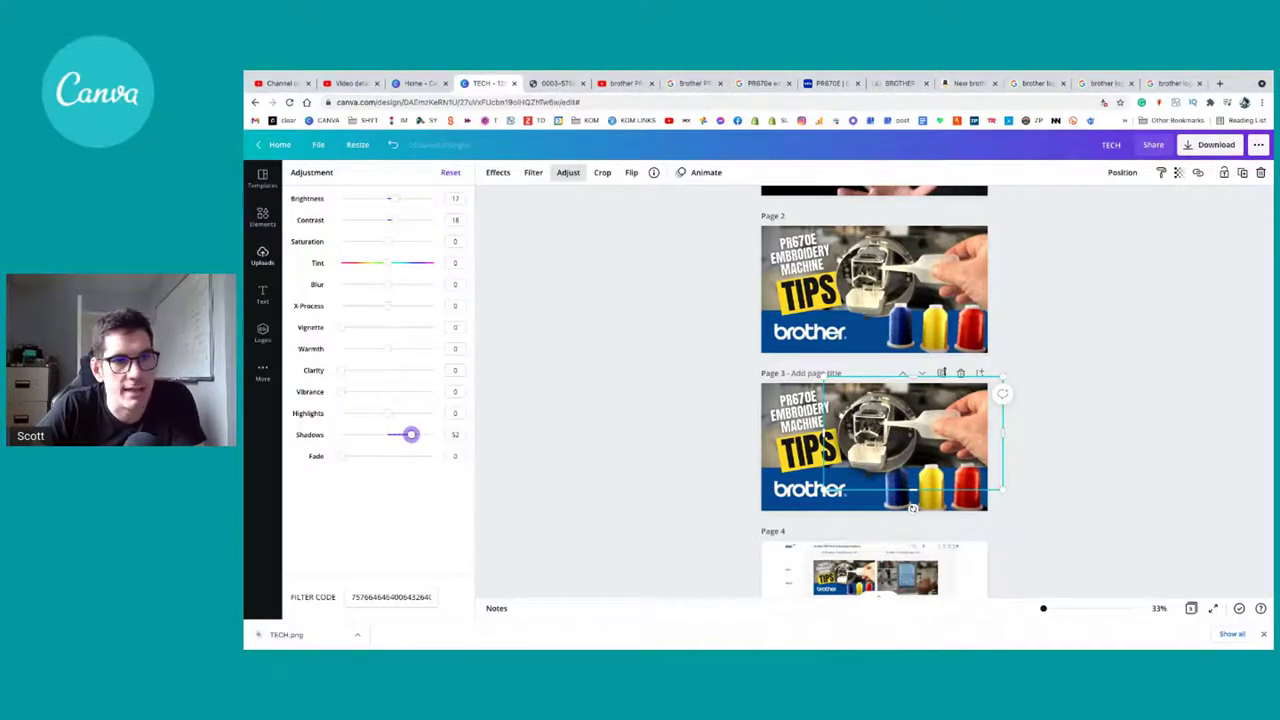
pyautogui.click(1186, 380)
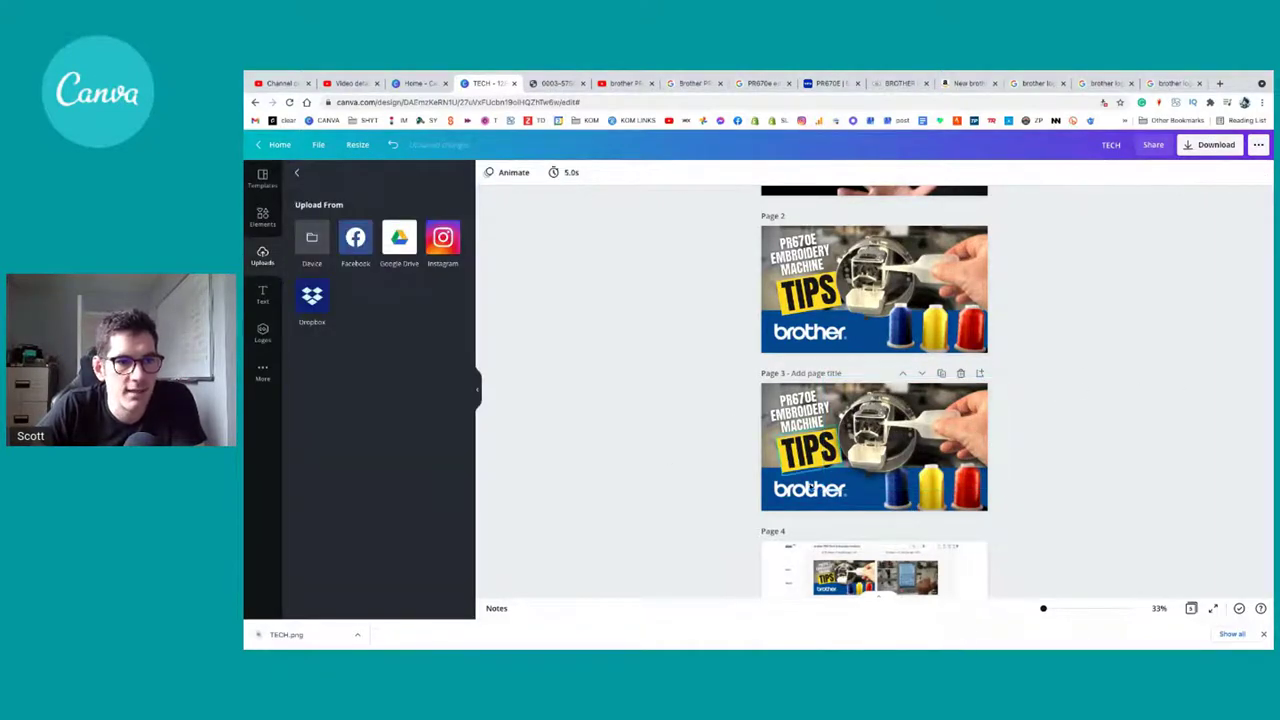
# Step: Download only page 3 as a PNG and continue editing the design
pyautogui.click(1216, 144)
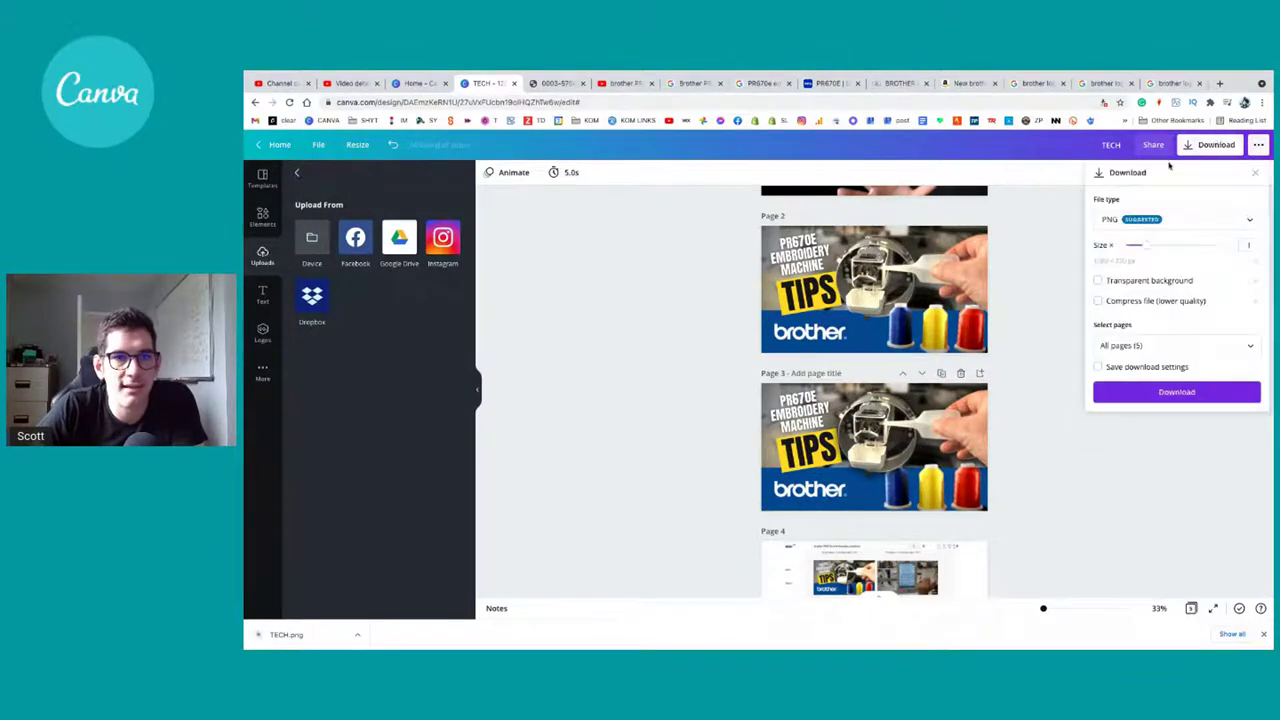
pyautogui.click(1150, 346)
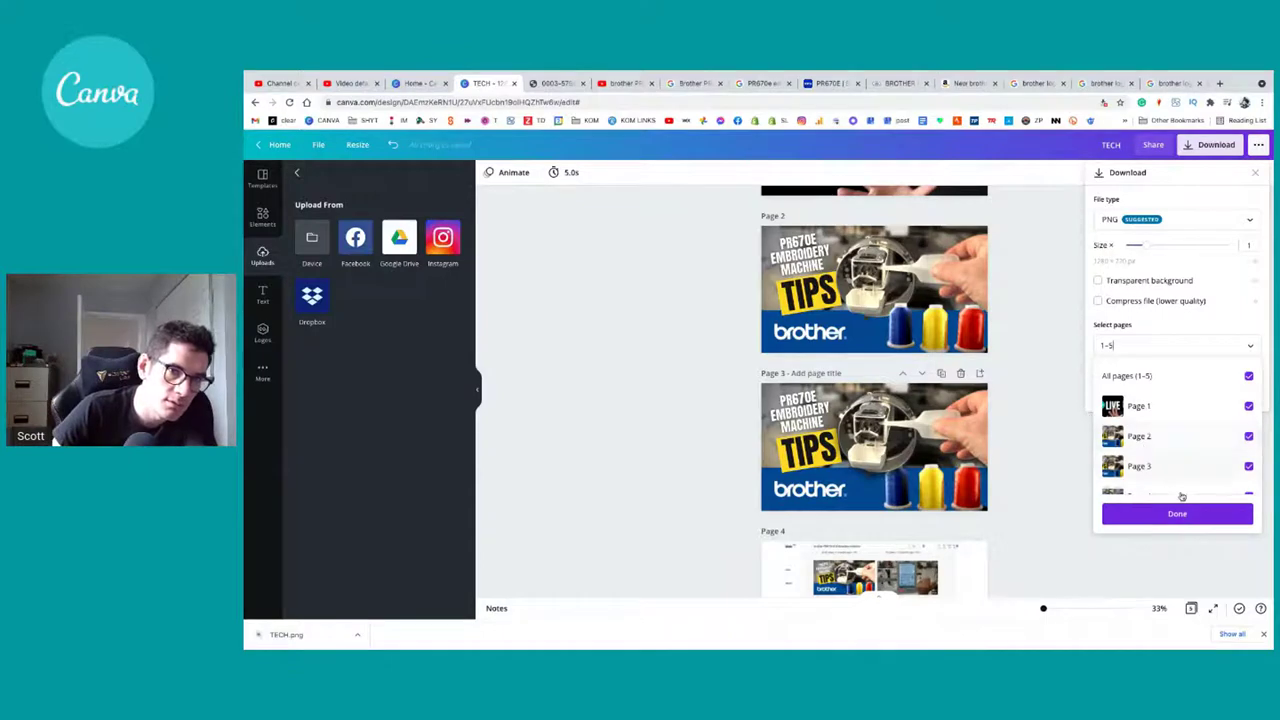
pyautogui.click(1248, 406)
pyautogui.scroll(-1, 1240, 450)
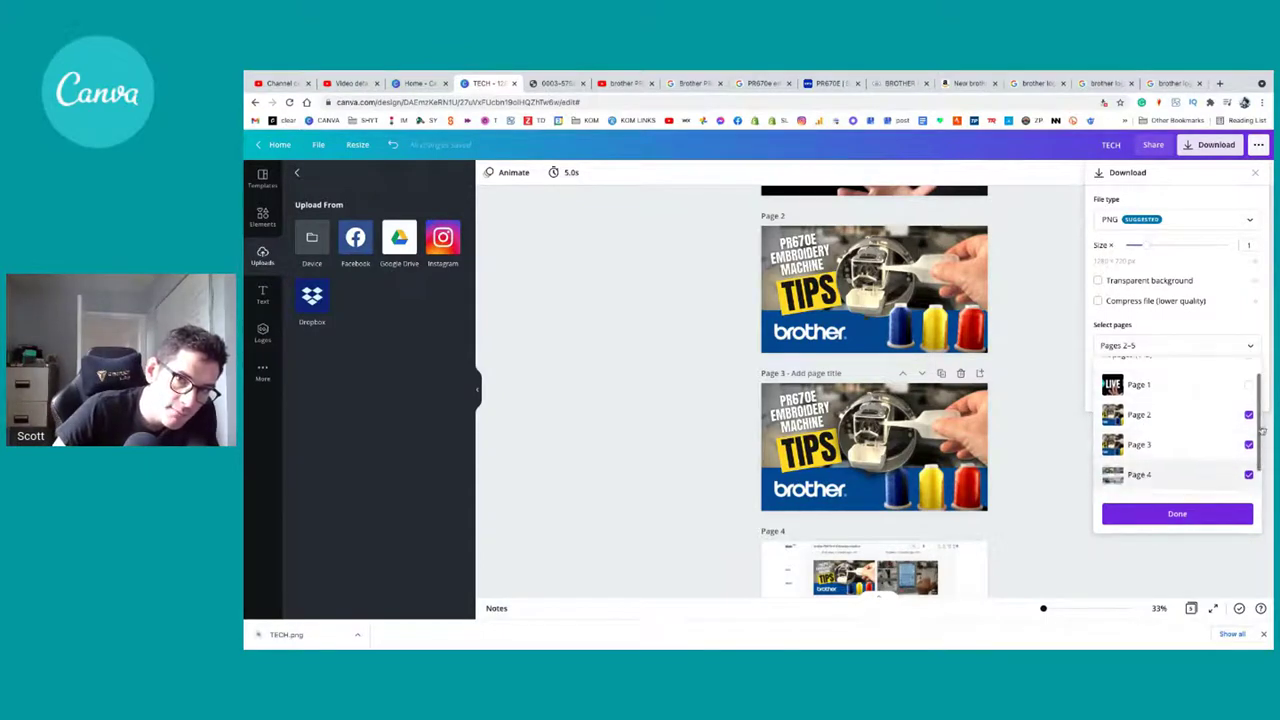
pyautogui.click(1248, 414)
pyautogui.click(1248, 444)
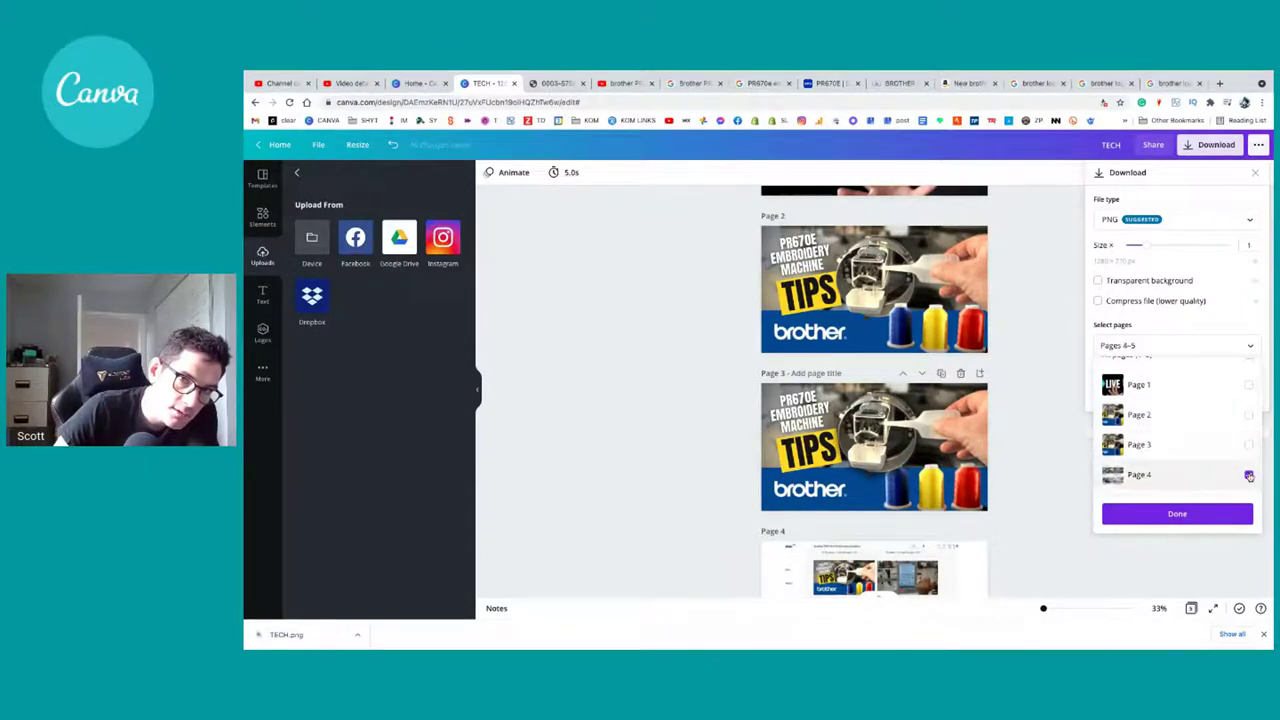
pyautogui.click(1248, 476)
pyautogui.scroll(-1, 1240, 470)
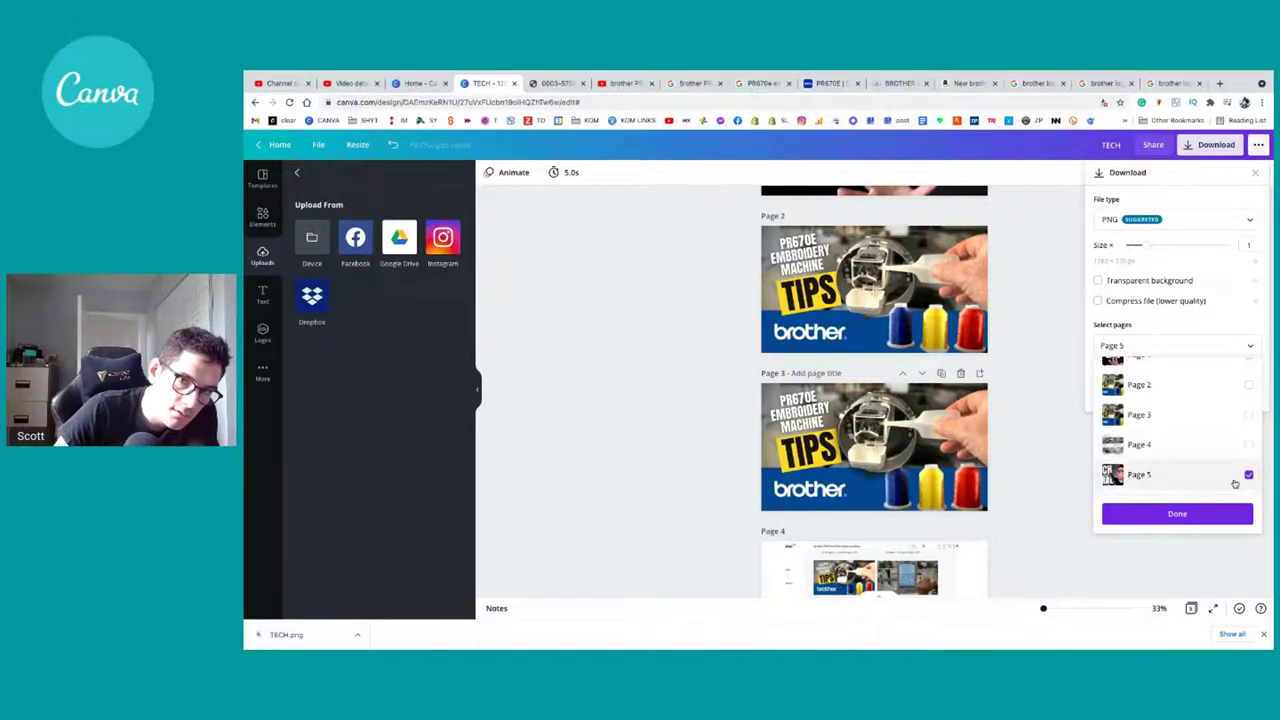
pyautogui.click(1248, 476)
pyautogui.click(1248, 414)
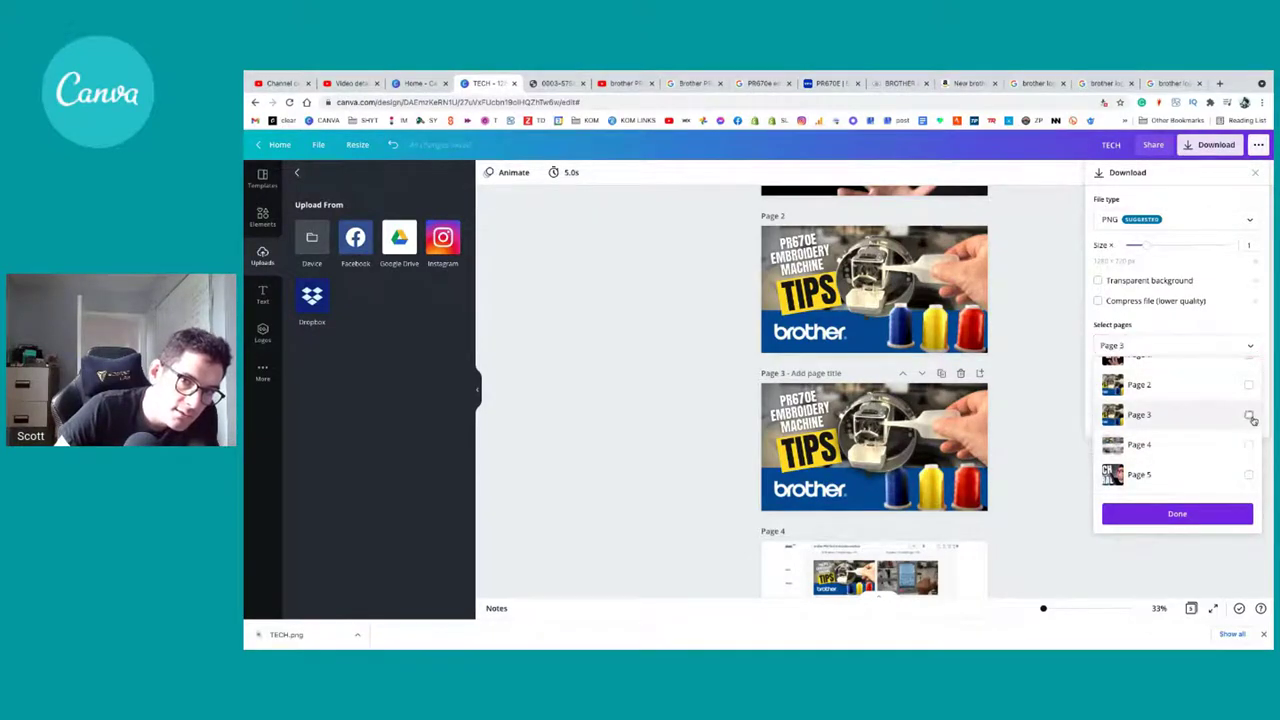
pyautogui.click(1172, 513)
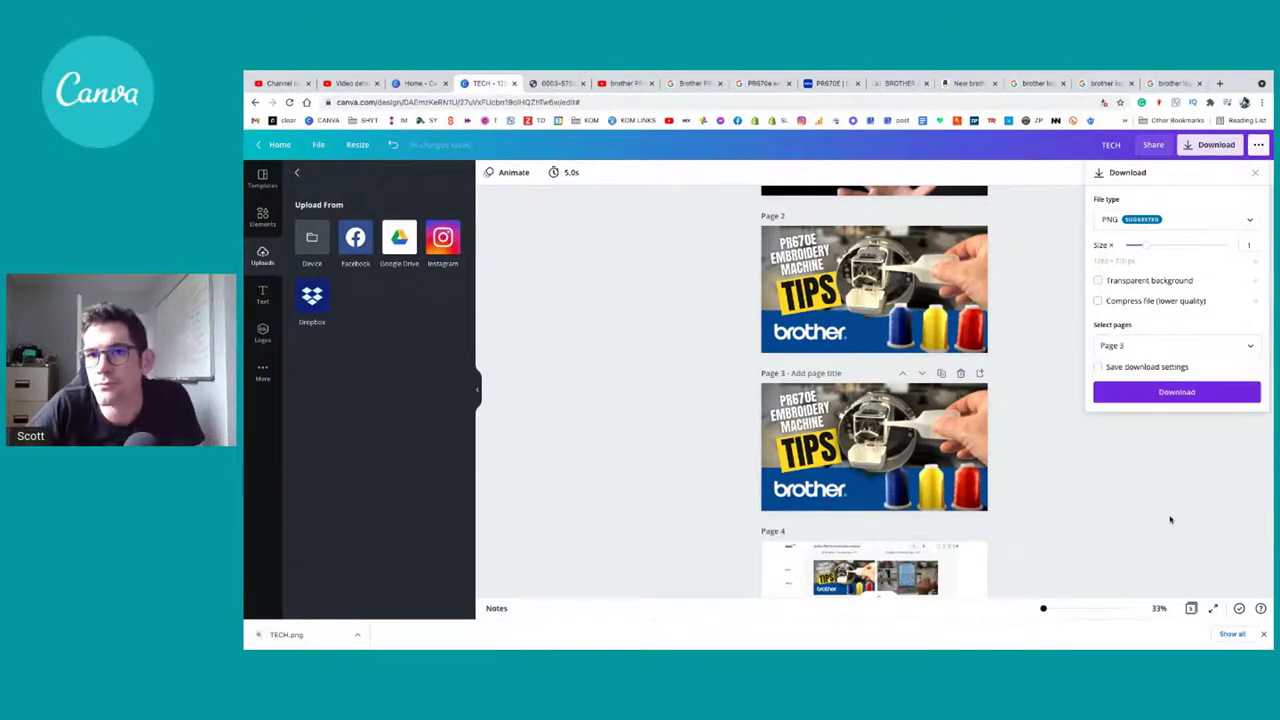
pyautogui.click(1134, 394)
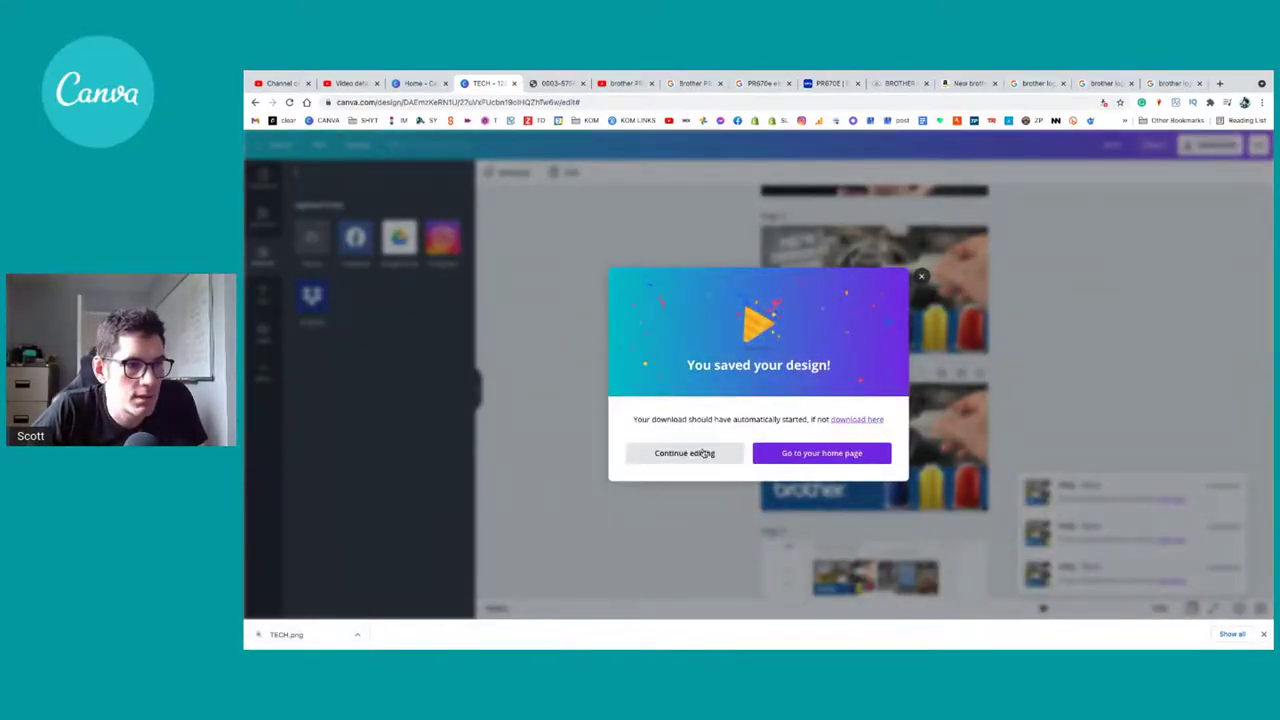
pyautogui.click(704, 453)
# Step: Open the newest PR670E thumbnail export from the completed downloads and copy its image
pyautogui.click(1238, 609)
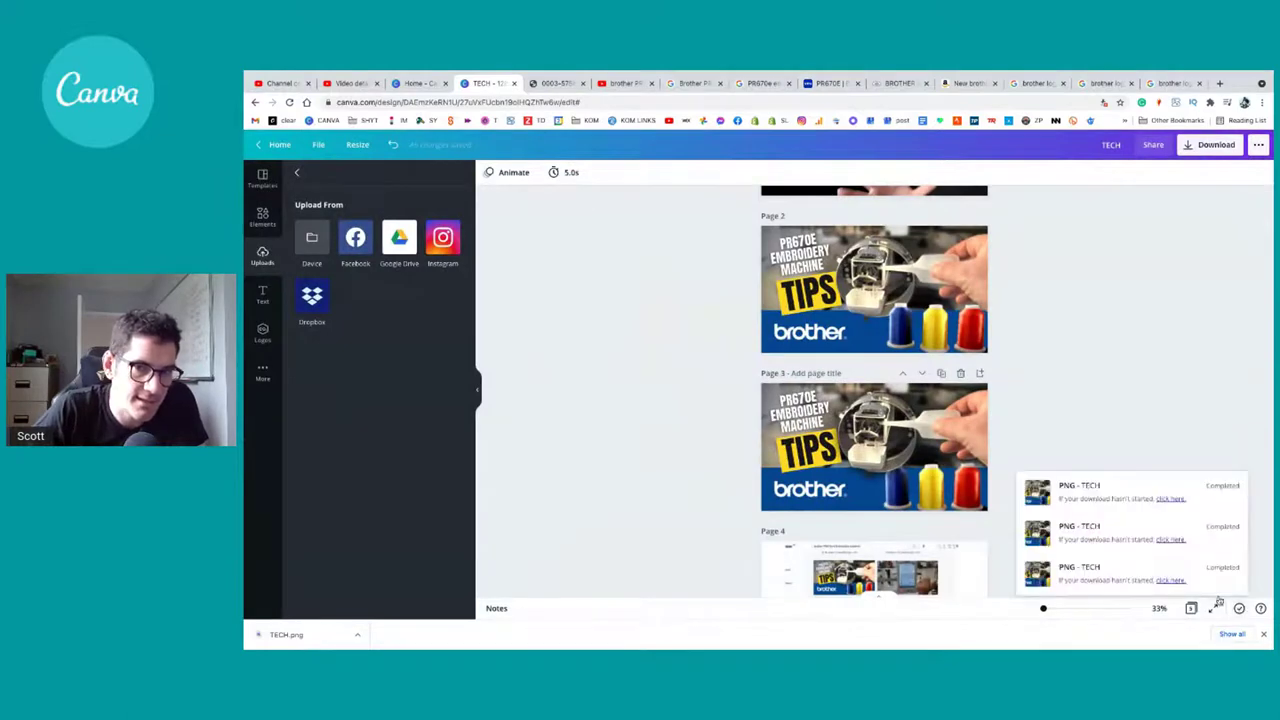
pyautogui.click(1170, 498)
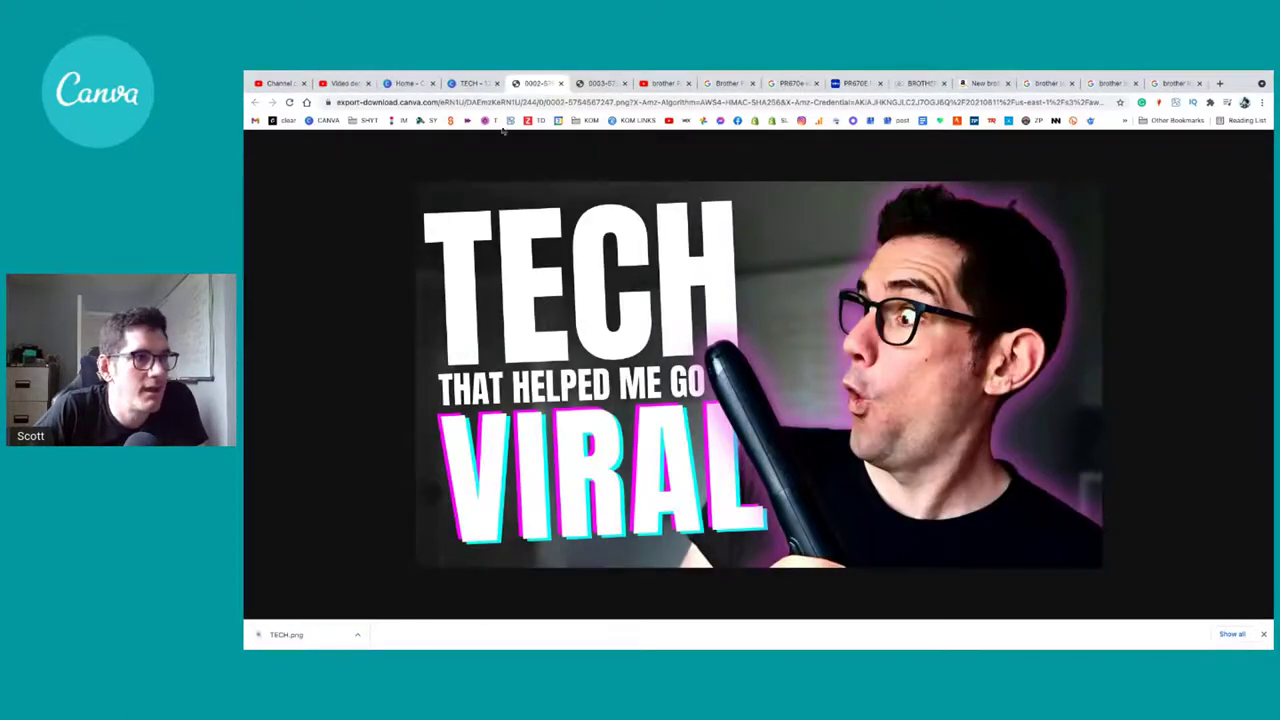
pyautogui.click(477, 84)
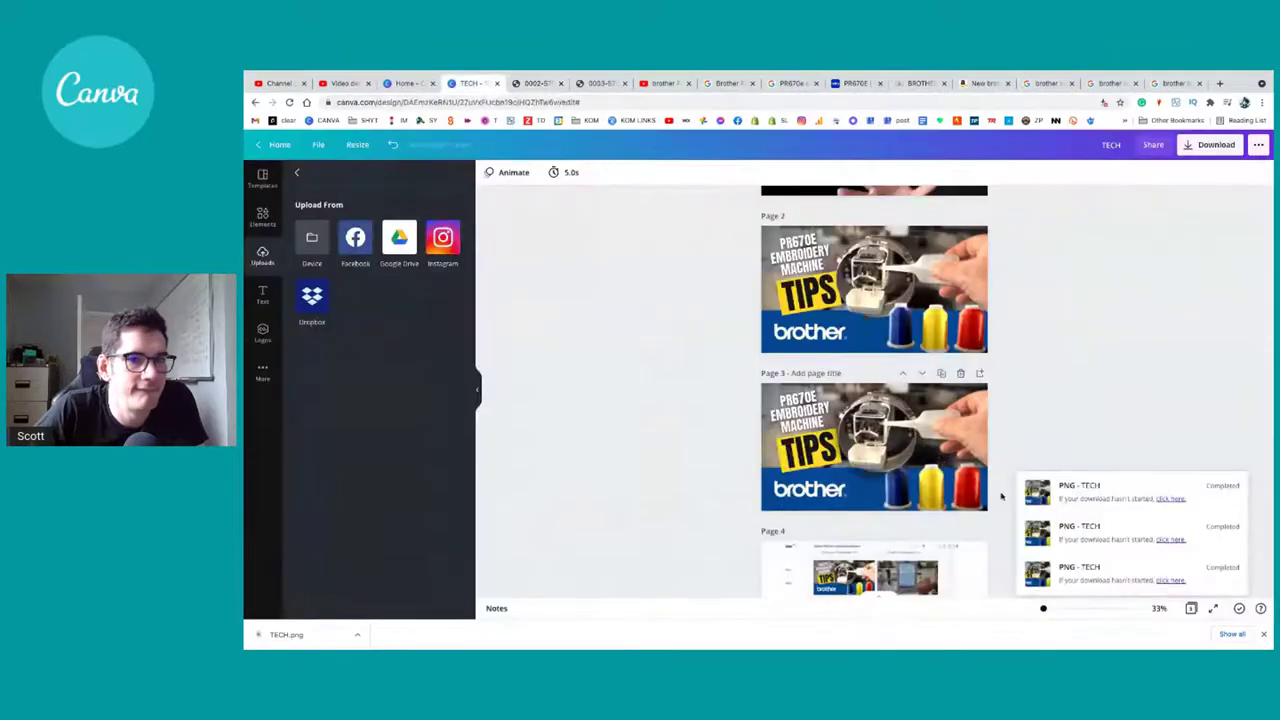
pyautogui.click(1170, 580)
pyautogui.rightClick(777, 438)
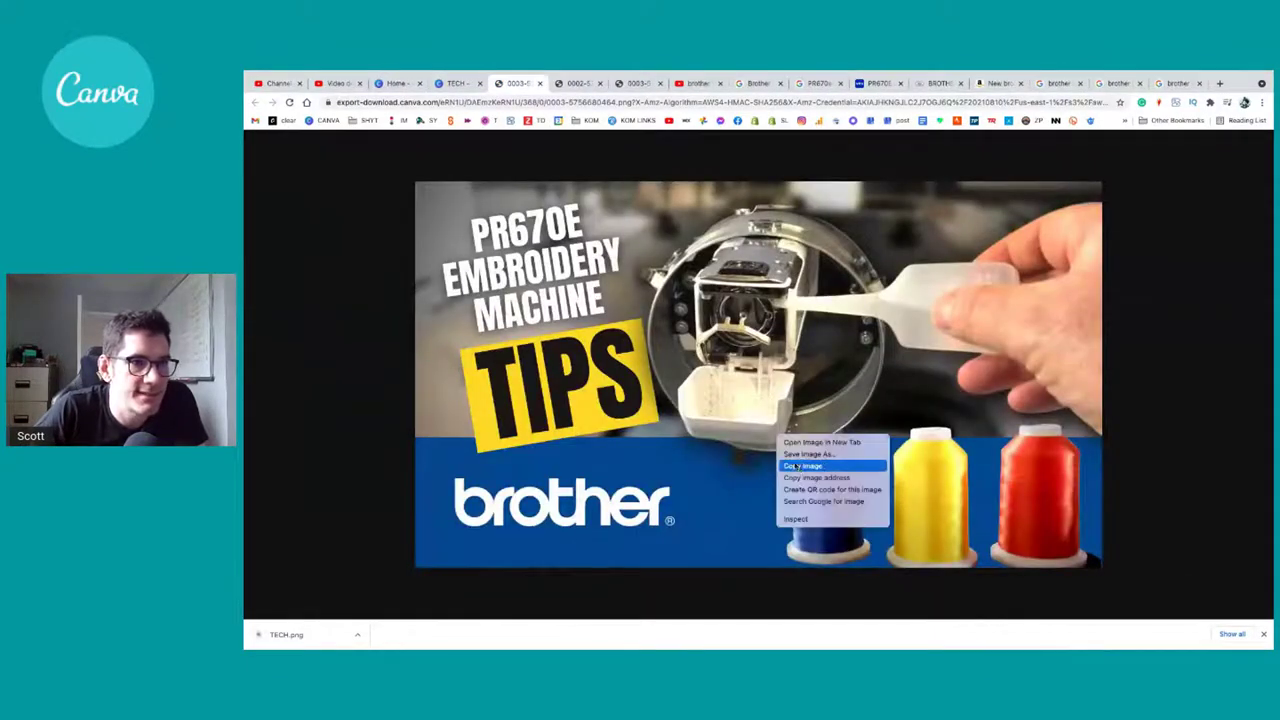
pyautogui.click(800, 467)
# Step: Switch to Google Photos in a new tab, upload the copied PR670E thumbnail and open the uploaded image
pyautogui.hotkey('ctrl', 't')
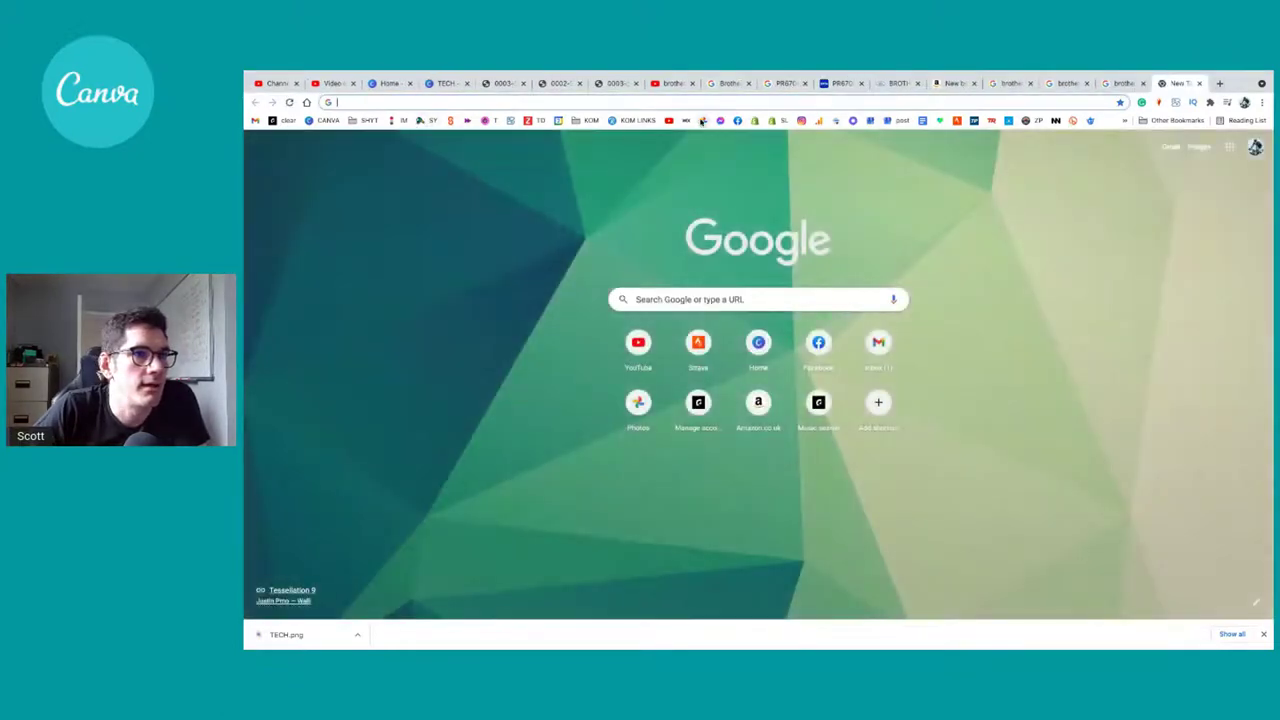
pyautogui.click(702, 120)
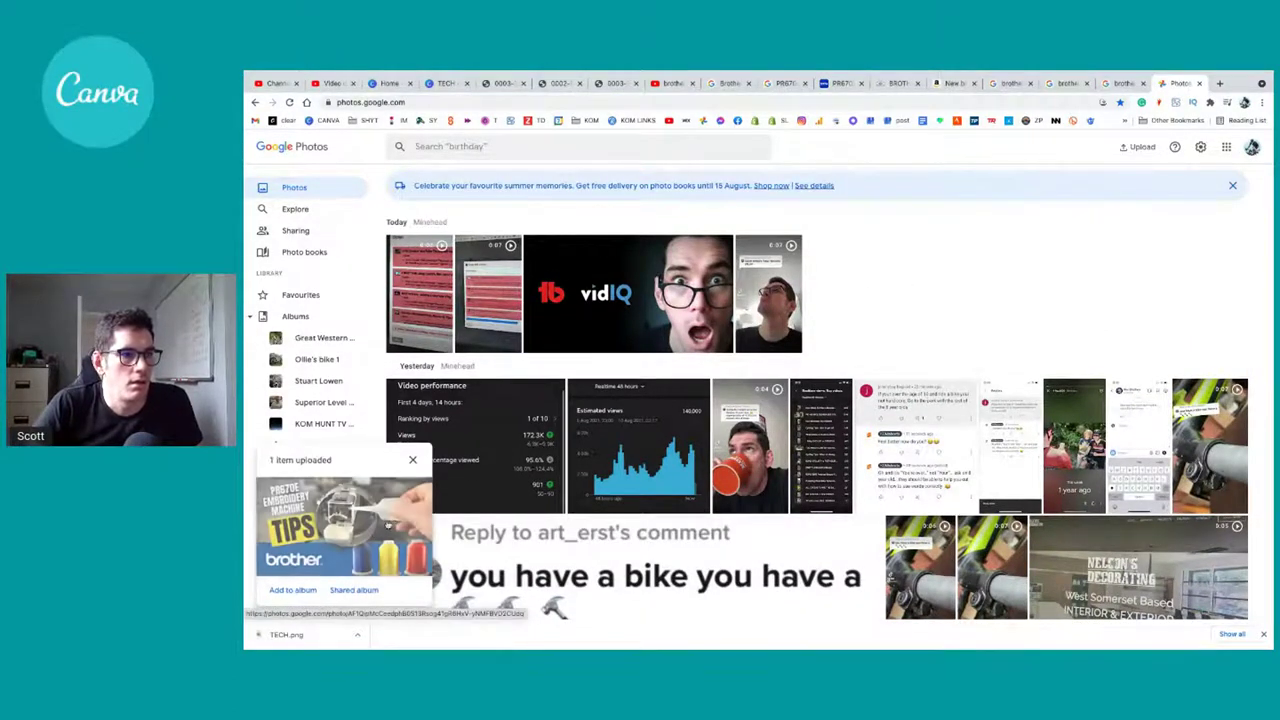
pyautogui.click(374, 533)
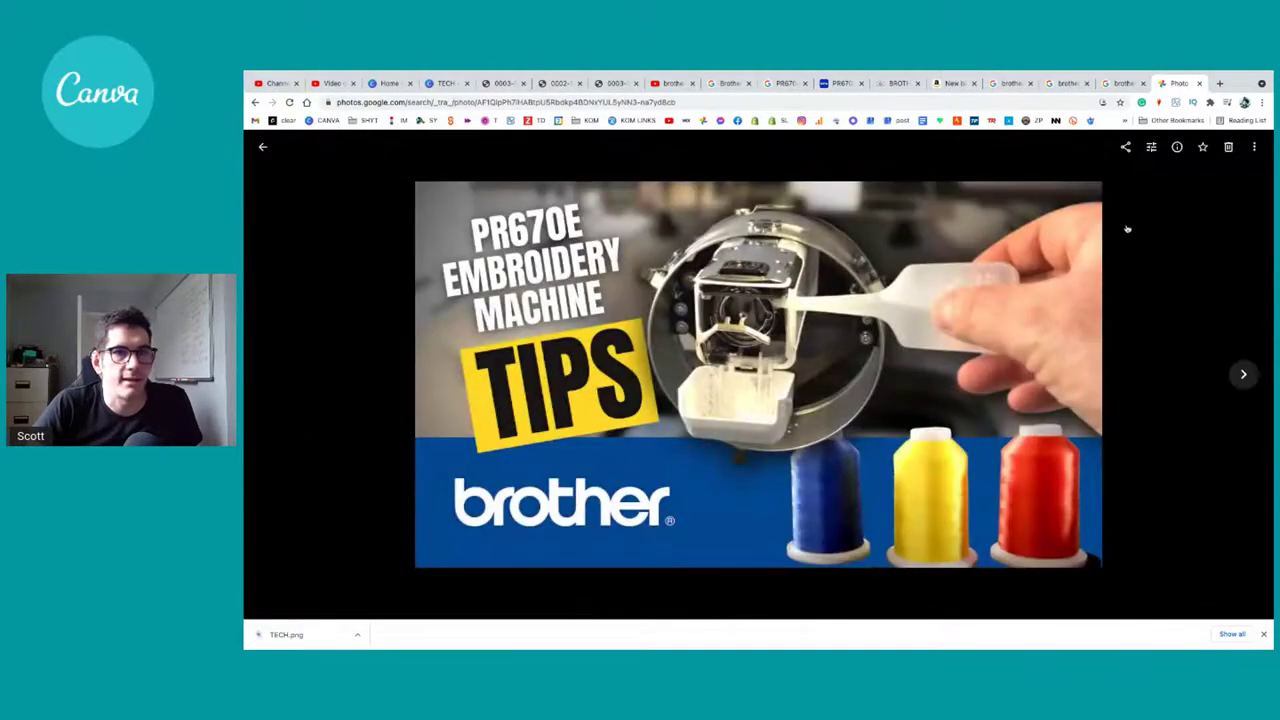
# Step: Edit the thumbnail's adjustments, raising Pop to about one fifth of its range and Light very slightly
pyautogui.click(1151, 146)
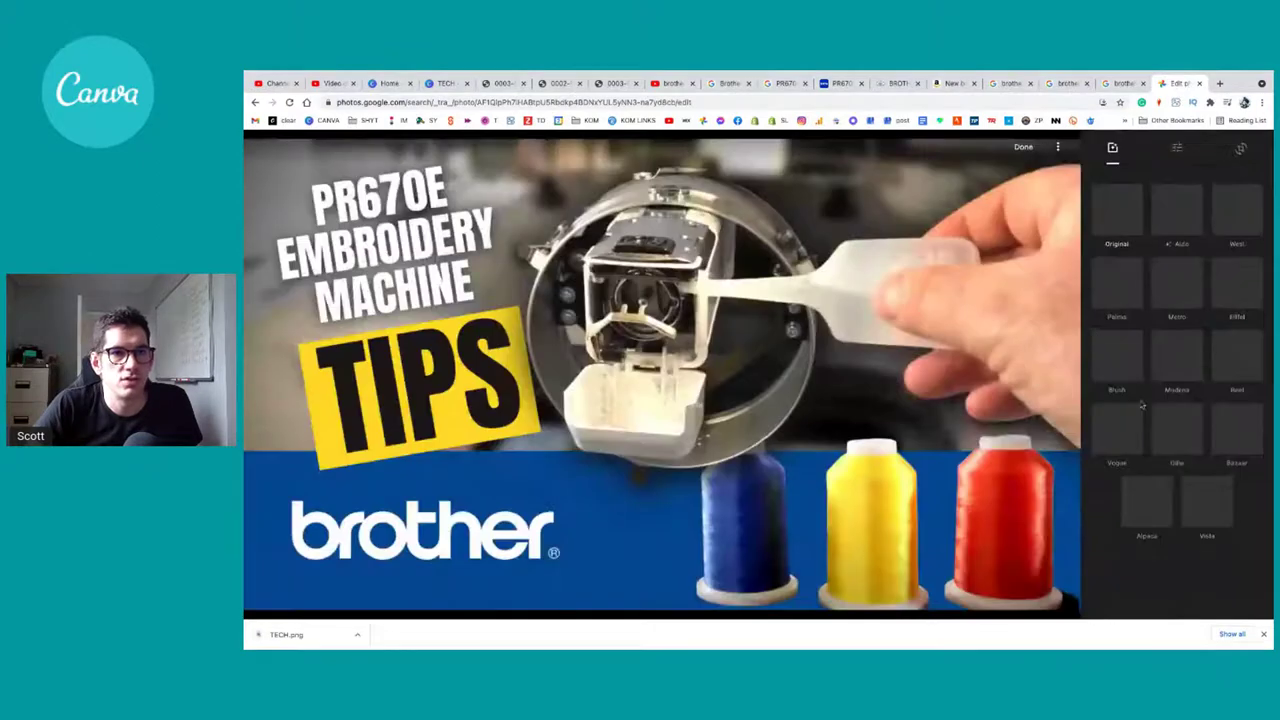
pyautogui.click(1177, 147)
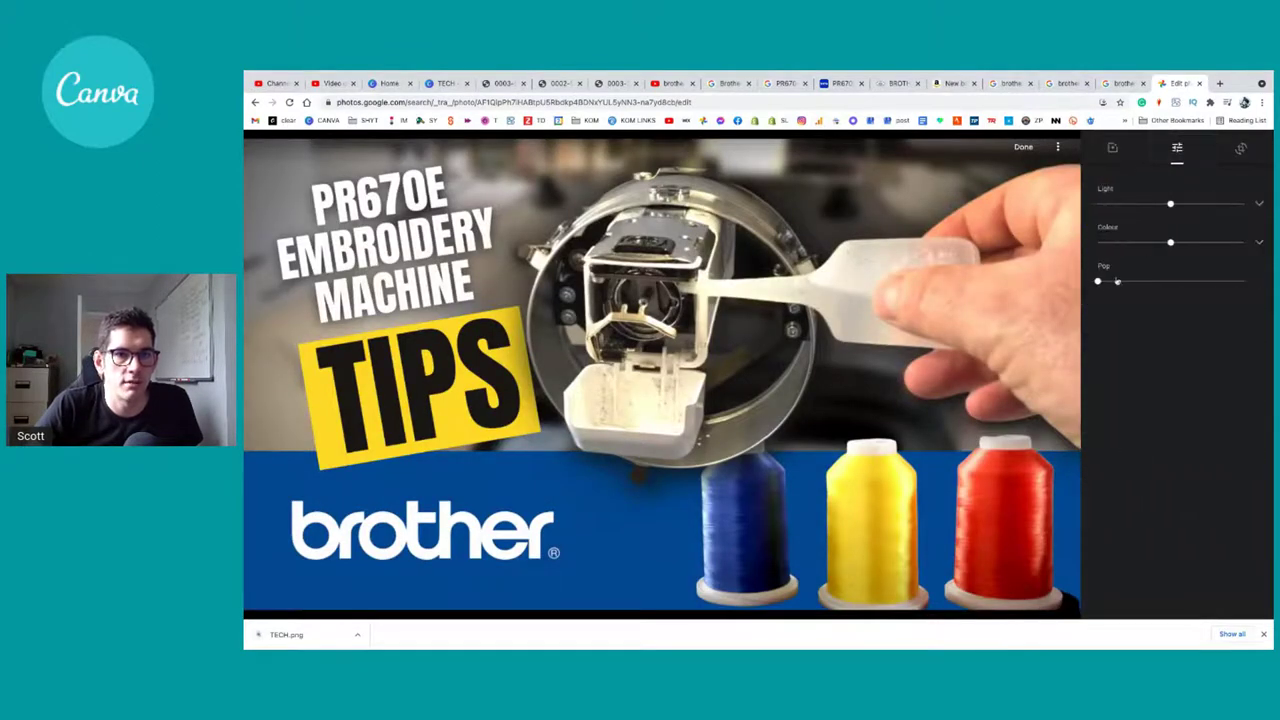
pyautogui.moveTo(1102, 282)
pyautogui.mouseDown()
pyautogui.moveTo(1211, 281)
pyautogui.moveTo(1098, 281)
pyautogui.mouseUp()
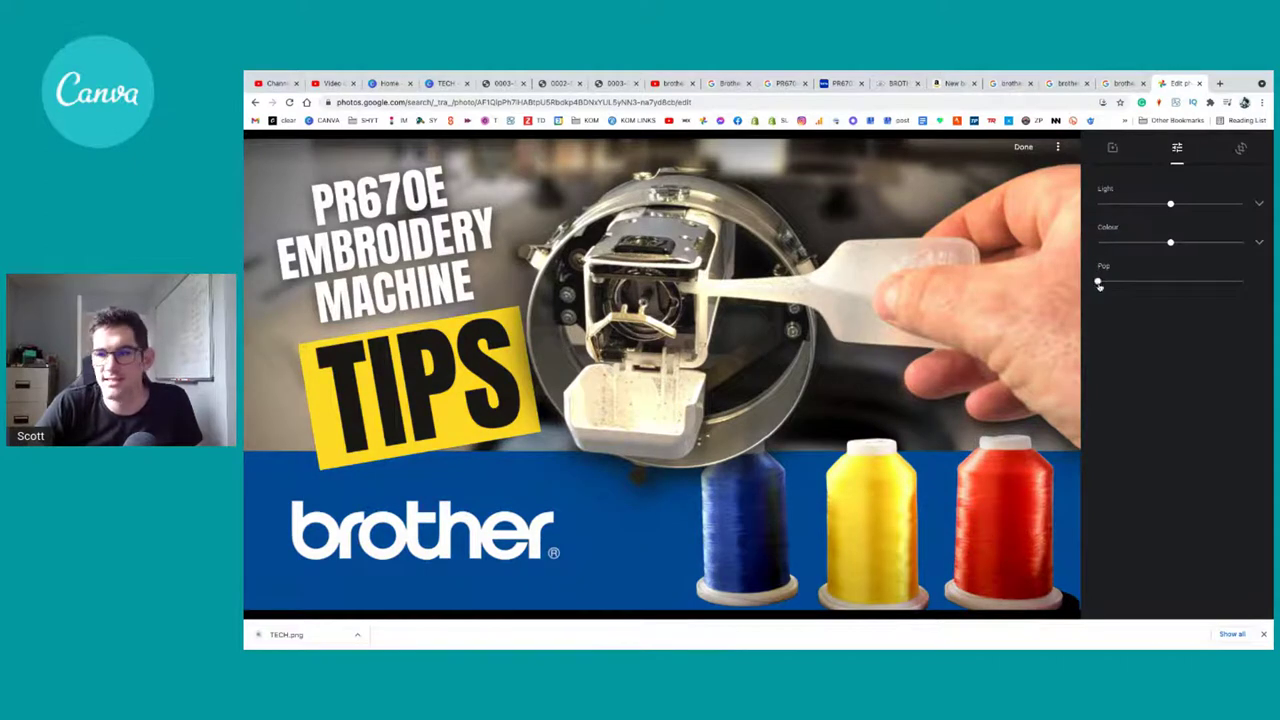
pyautogui.moveTo(1100, 285); pyautogui.dragTo(1166, 309)
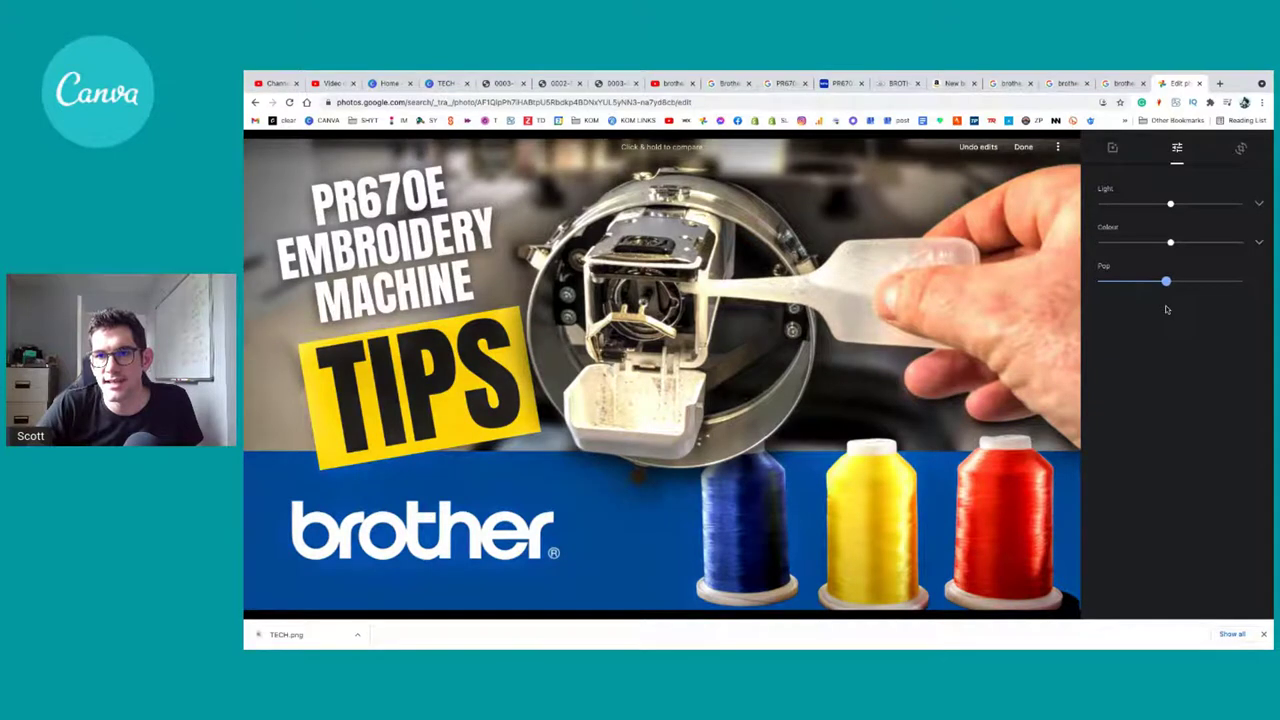
pyautogui.moveTo(1166, 309); pyautogui.dragTo(1128, 285)
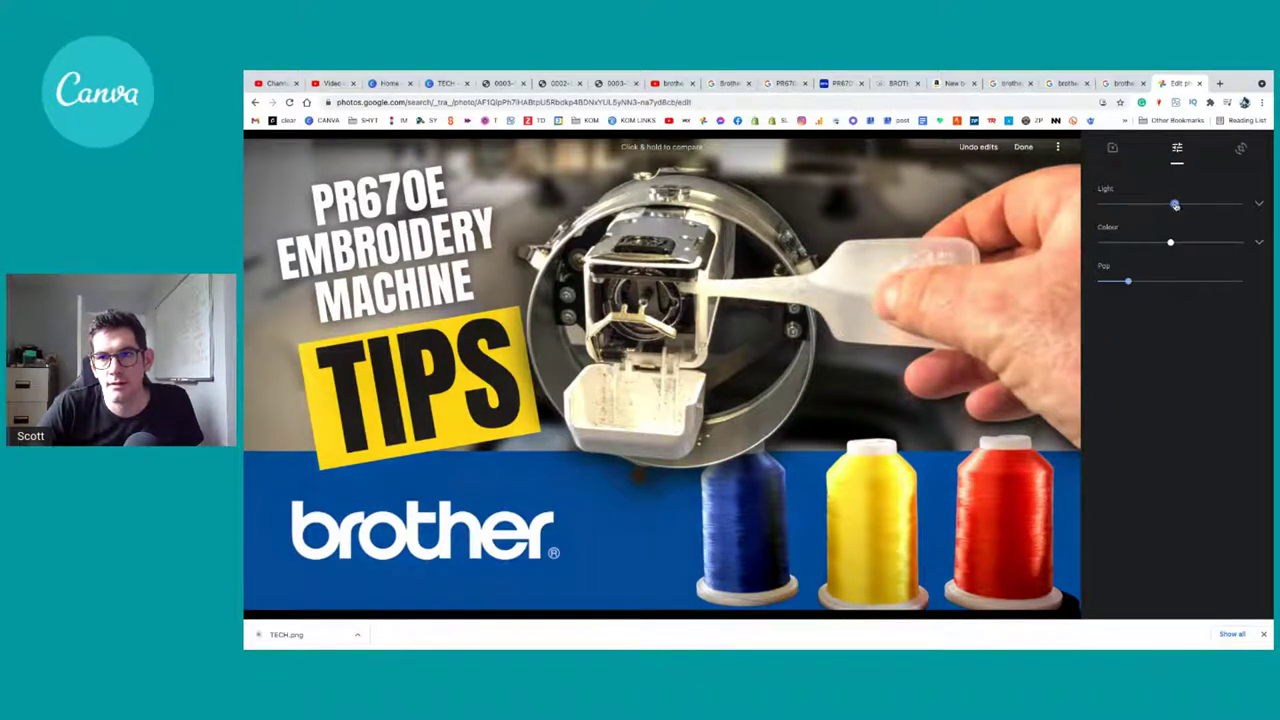
# Step: Fine-tune the detailed light settings by lowering Whites slightly and adding a faint Vignette
pyautogui.click(1259, 203)
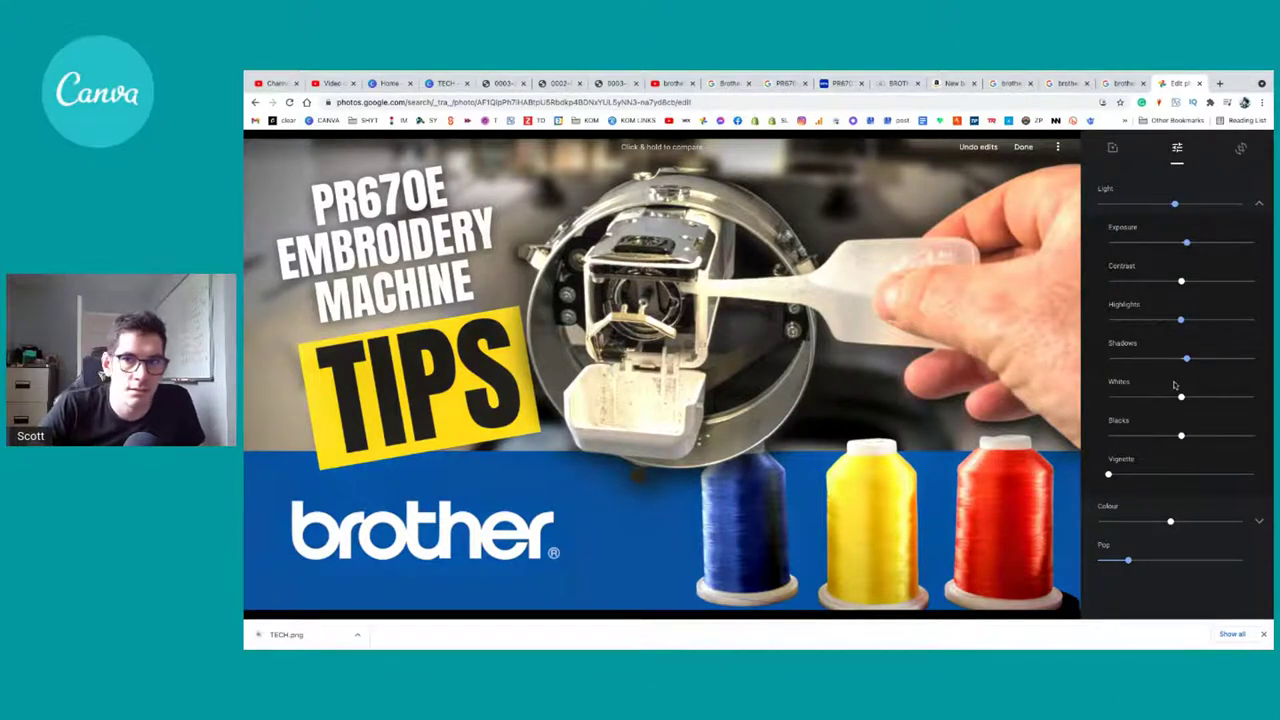
pyautogui.moveTo(1180, 401)
pyautogui.mouseDown()
pyautogui.moveTo(1157, 402)
pyautogui.moveTo(1177, 399)
pyautogui.mouseUp()
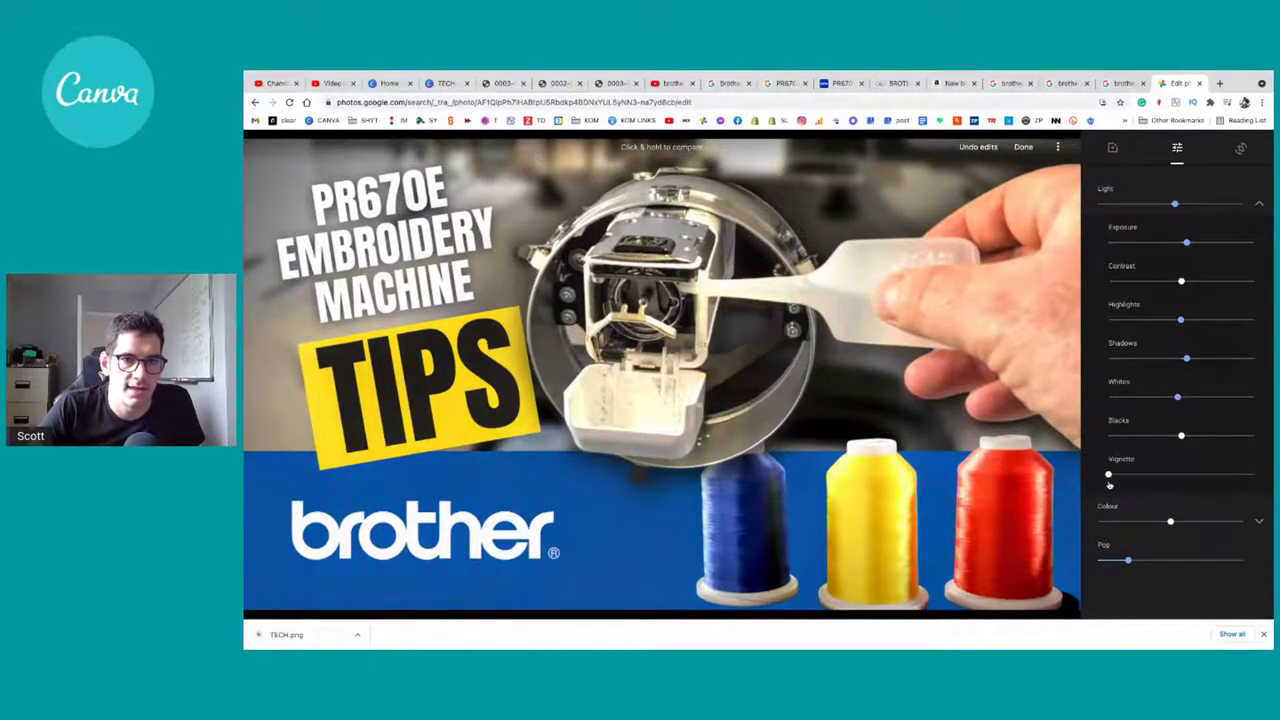
pyautogui.moveTo(1108, 476)
pyautogui.mouseDown()
pyautogui.moveTo(1222, 476)
pyautogui.moveTo(1105, 476)
pyautogui.mouseUp()
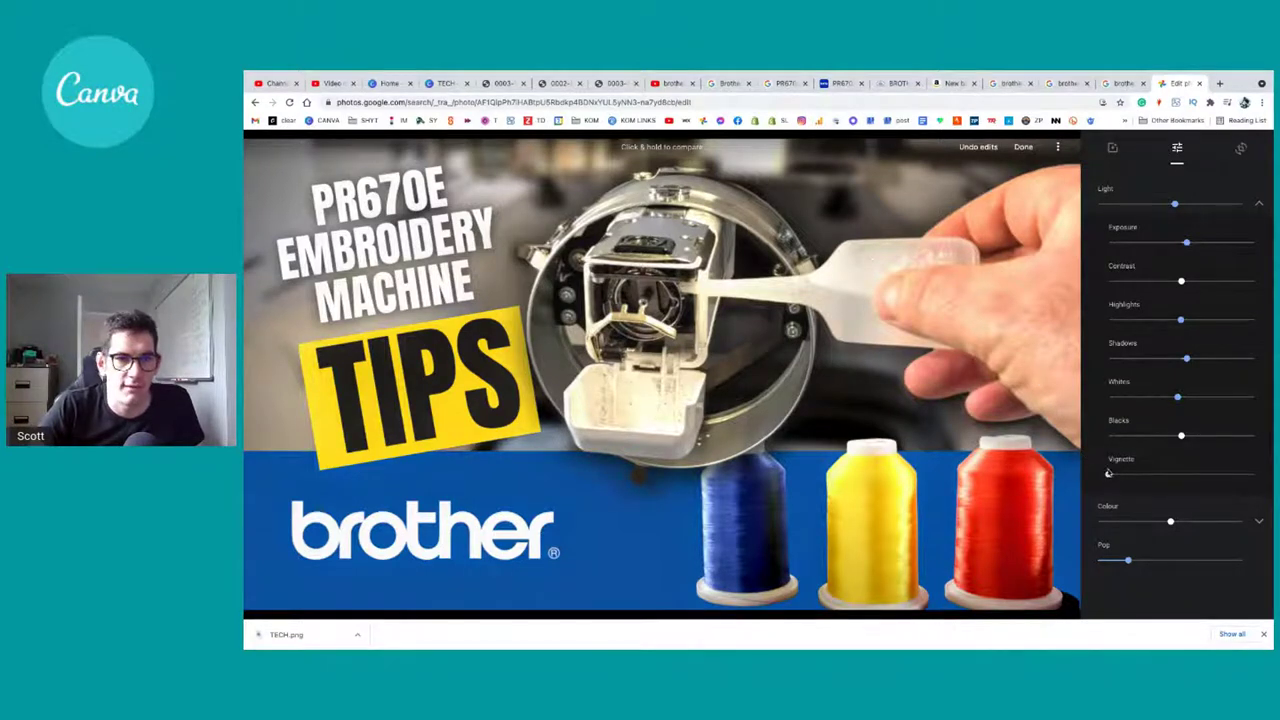
pyautogui.moveTo(1108, 474); pyautogui.dragTo(1116, 475)
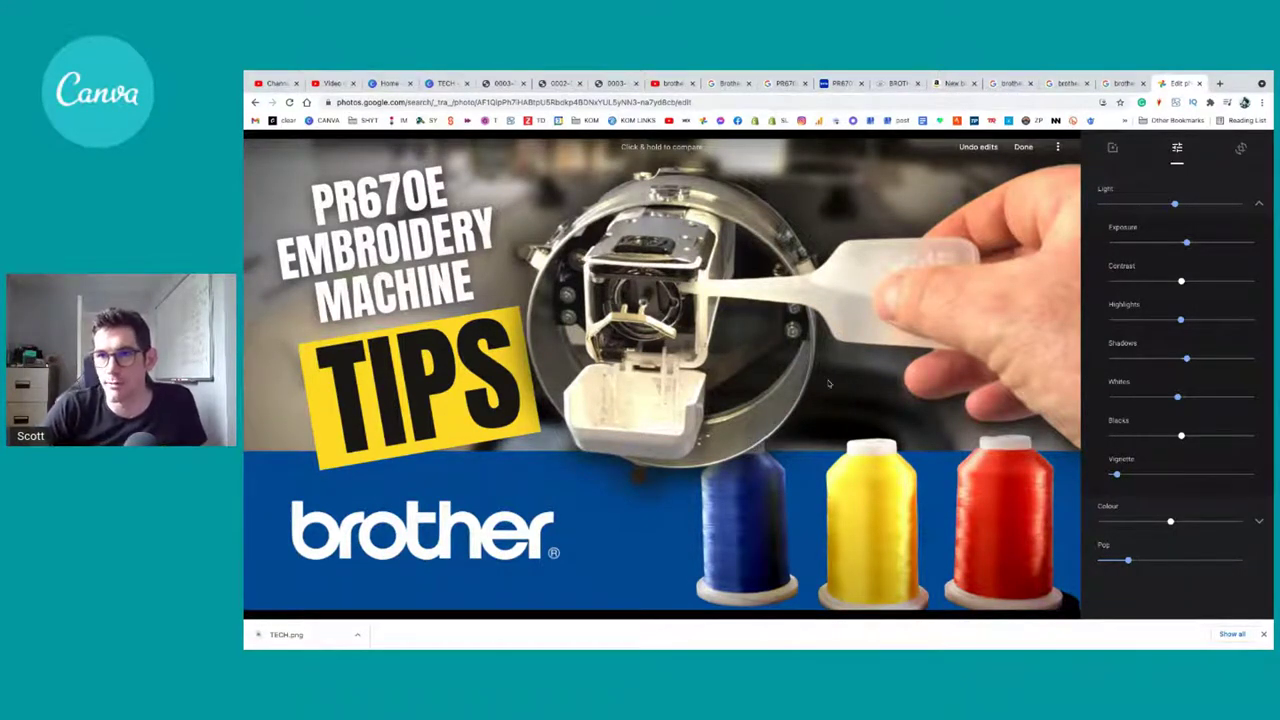
# Step: Save the edited thumbnail as a copy and download that copy
pyautogui.click(1057, 147)
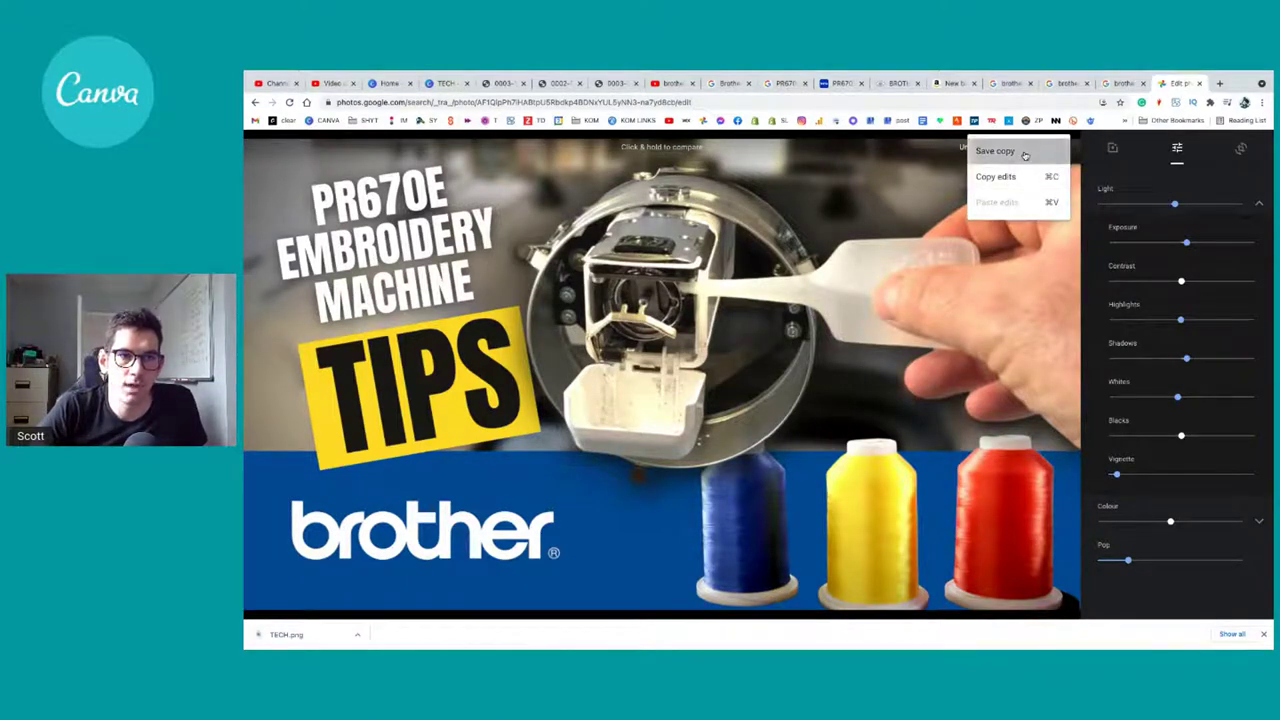
pyautogui.click(995, 151)
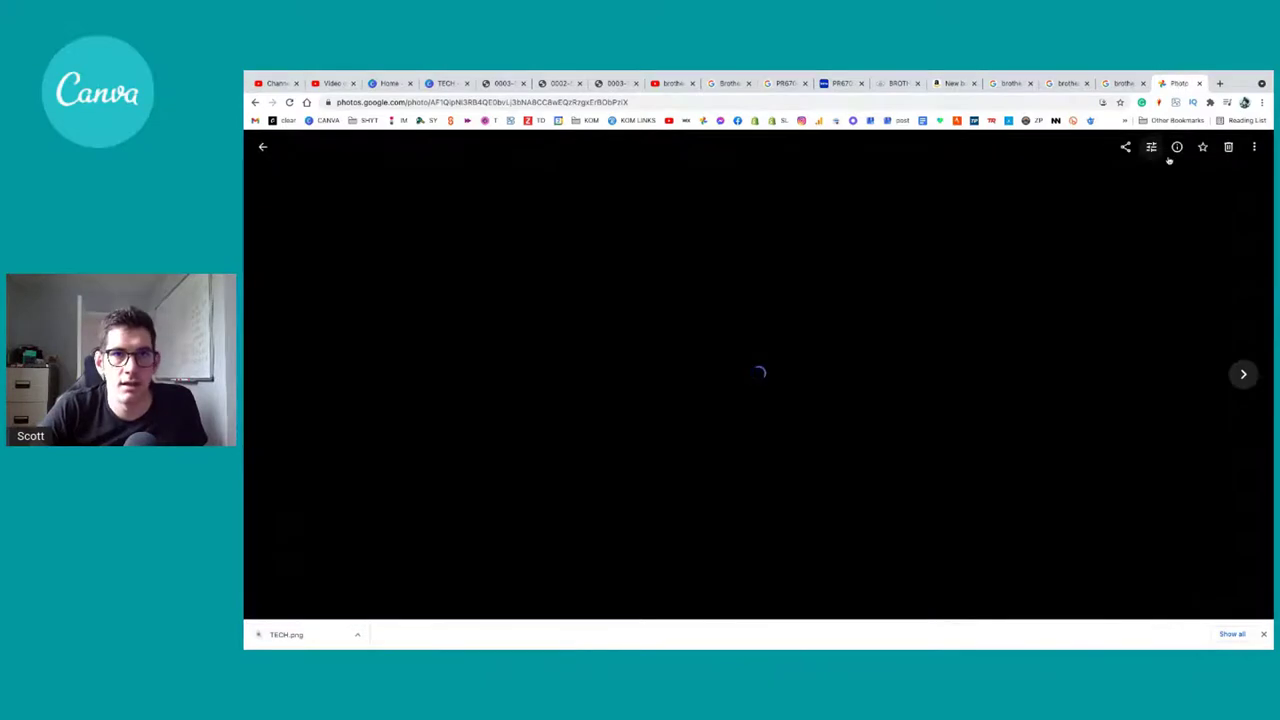
pyautogui.click(1253, 150)
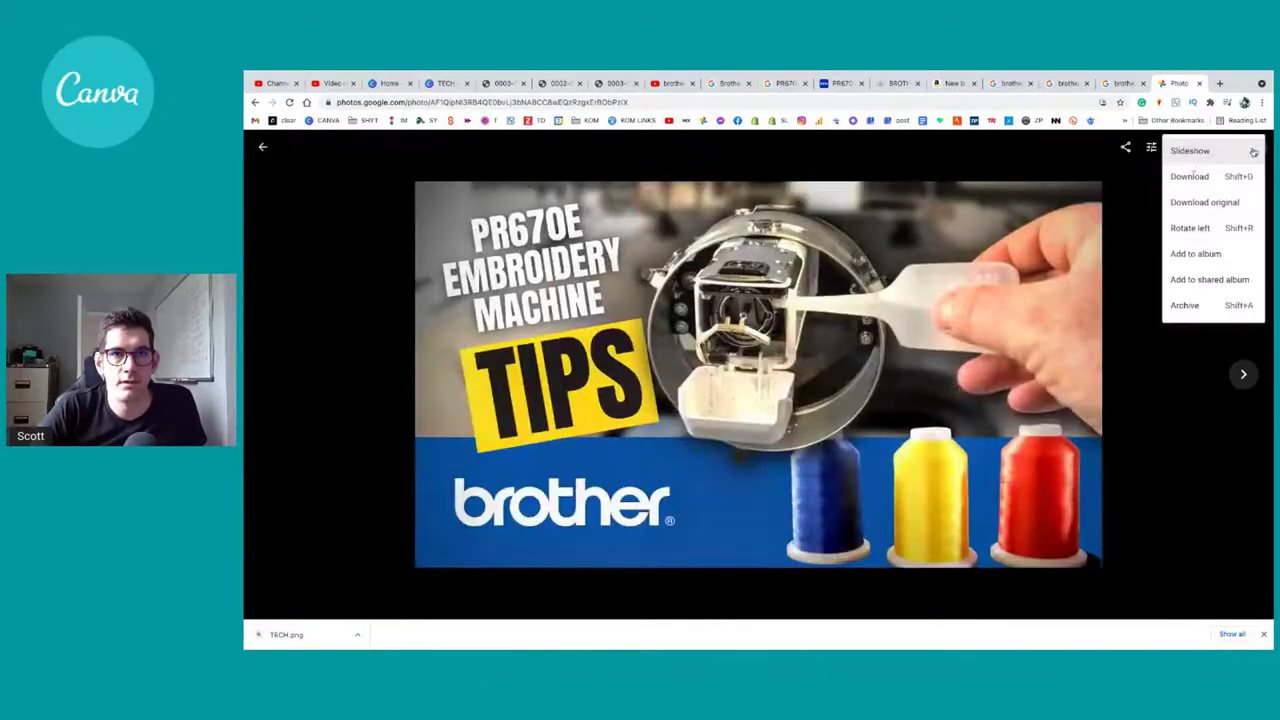
pyautogui.click(1190, 176)
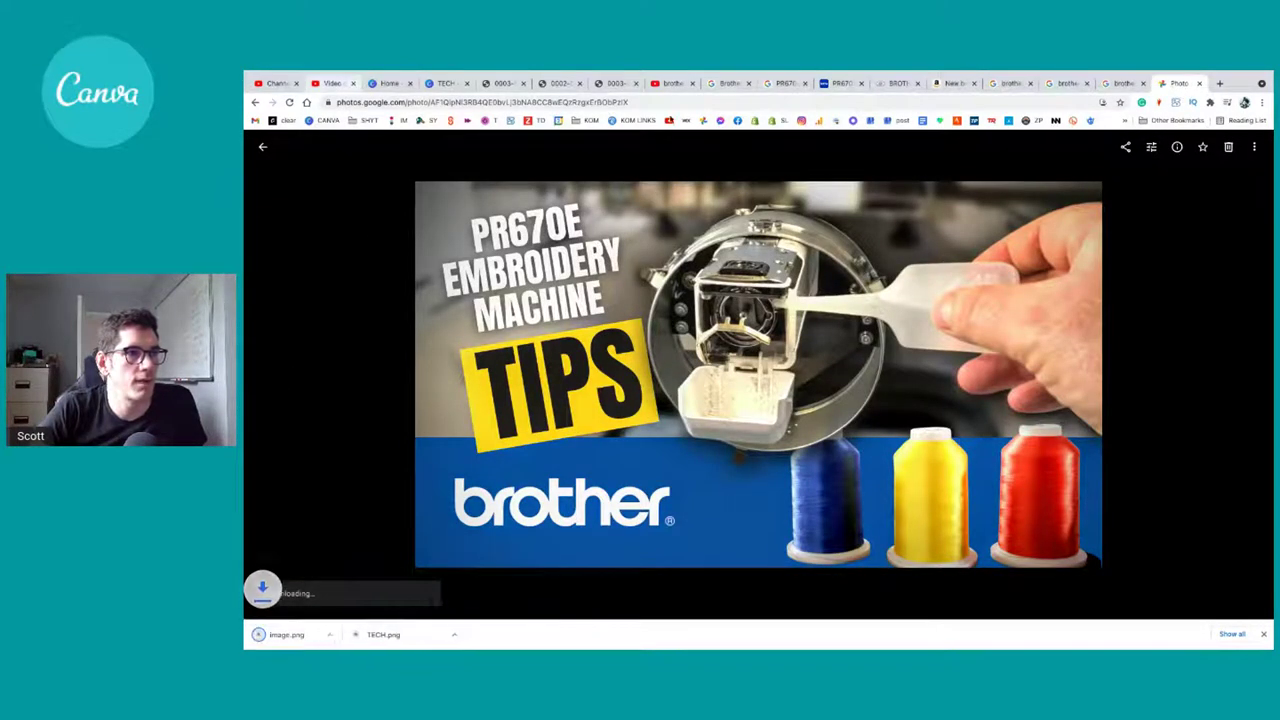
# Step: Switch to YouTube Studio, upload the newest image from Downloads as the oiling video's thumbnail and save the changes
pyautogui.click(332, 84)
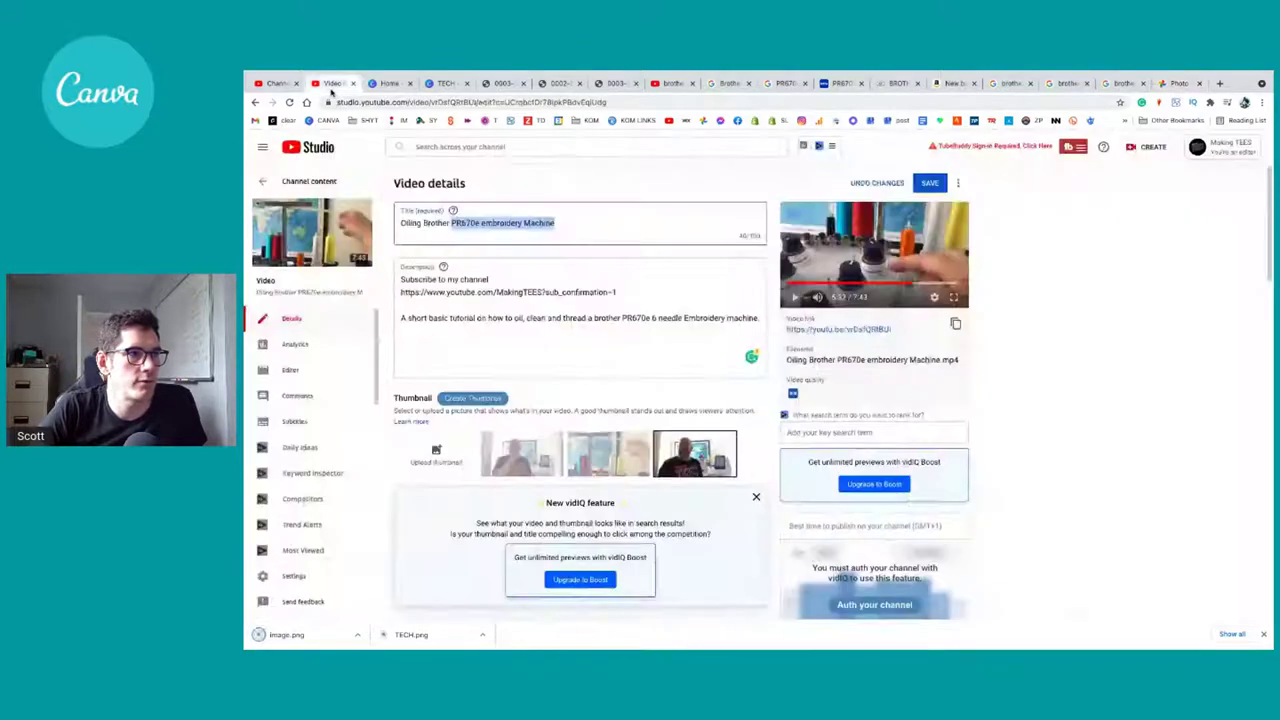
pyautogui.scroll(-5, 466, 531)
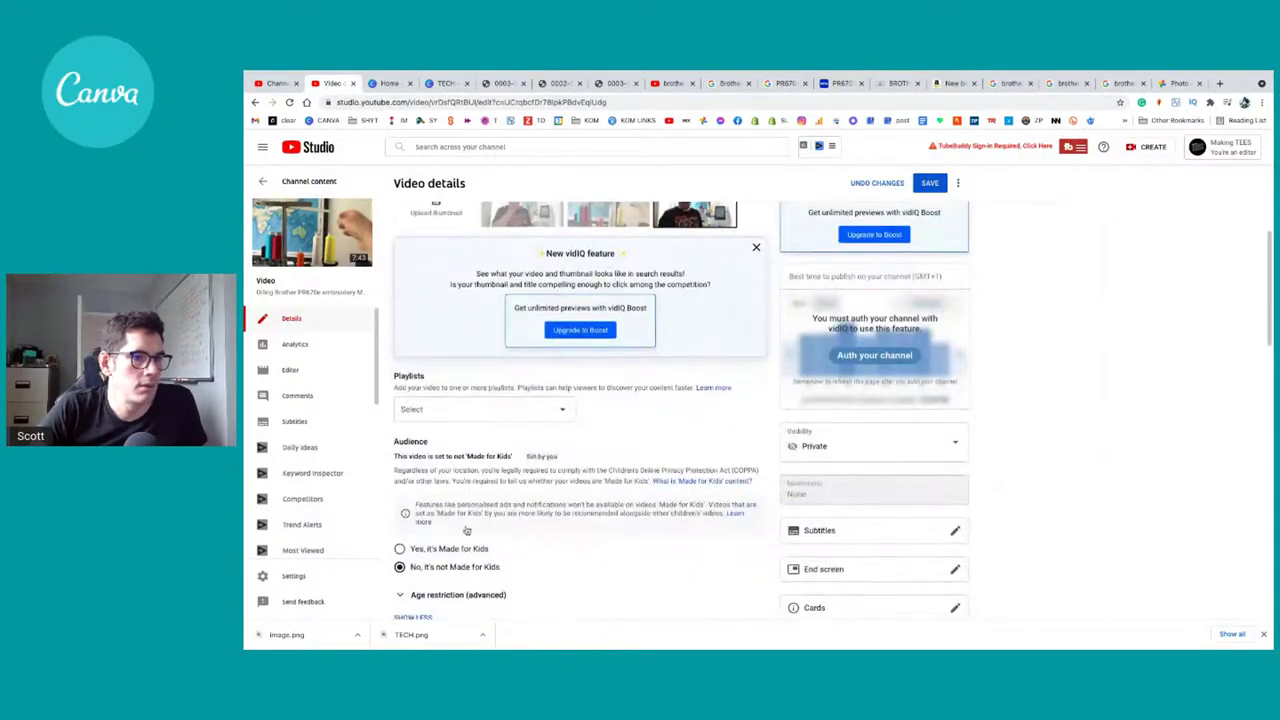
pyautogui.scroll(1, 430, 315)
pyautogui.click(434, 270)
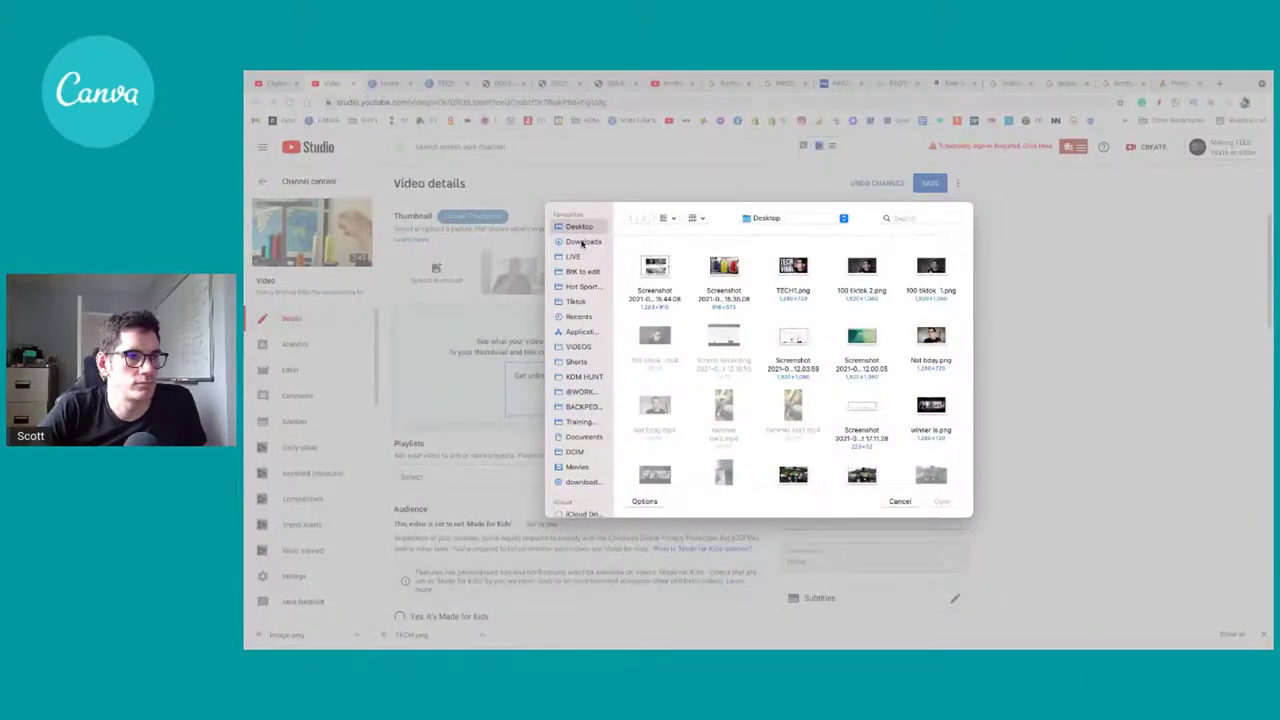
pyautogui.click(580, 242)
pyautogui.click(655, 268)
pyautogui.doubleClick(655, 268)
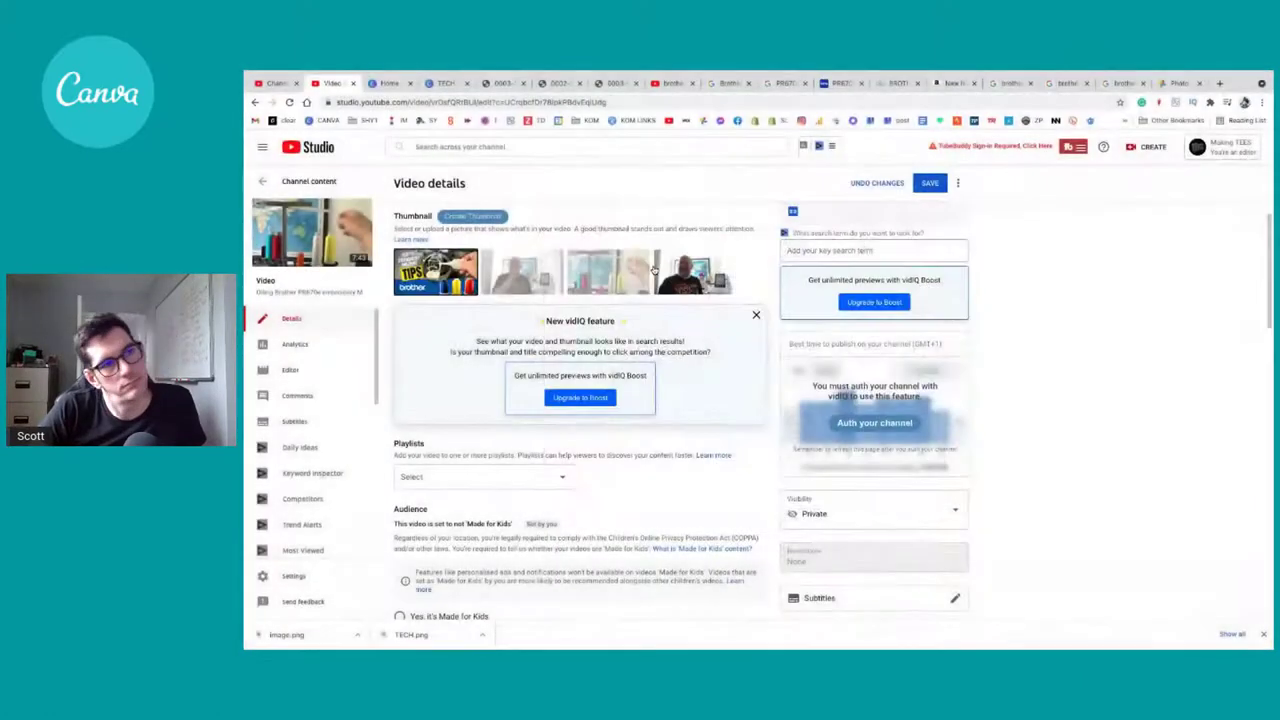
pyautogui.scroll(3, 920, 195)
pyautogui.click(921, 188)
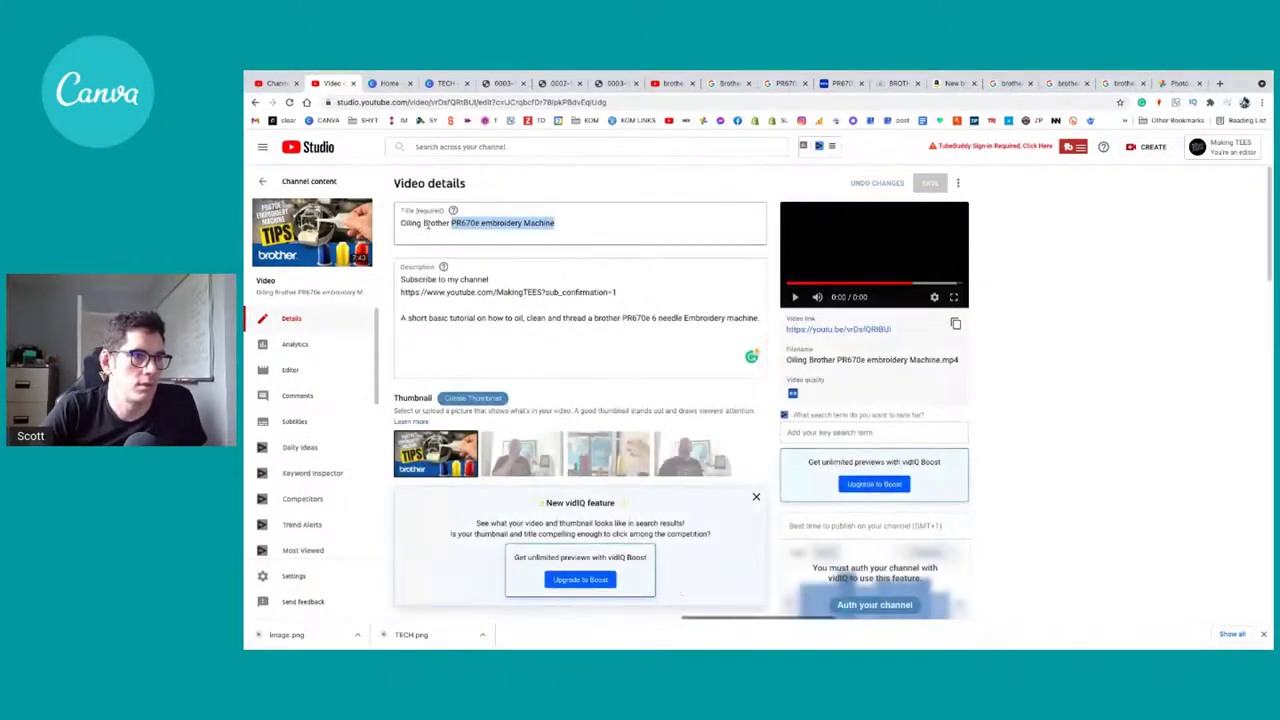
# Step: Remove "Oiling" from the video title and capitalise "Embroidery" so it reads "Brother PR670e Embroidery Machine"
pyautogui.doubleClick(410, 223)
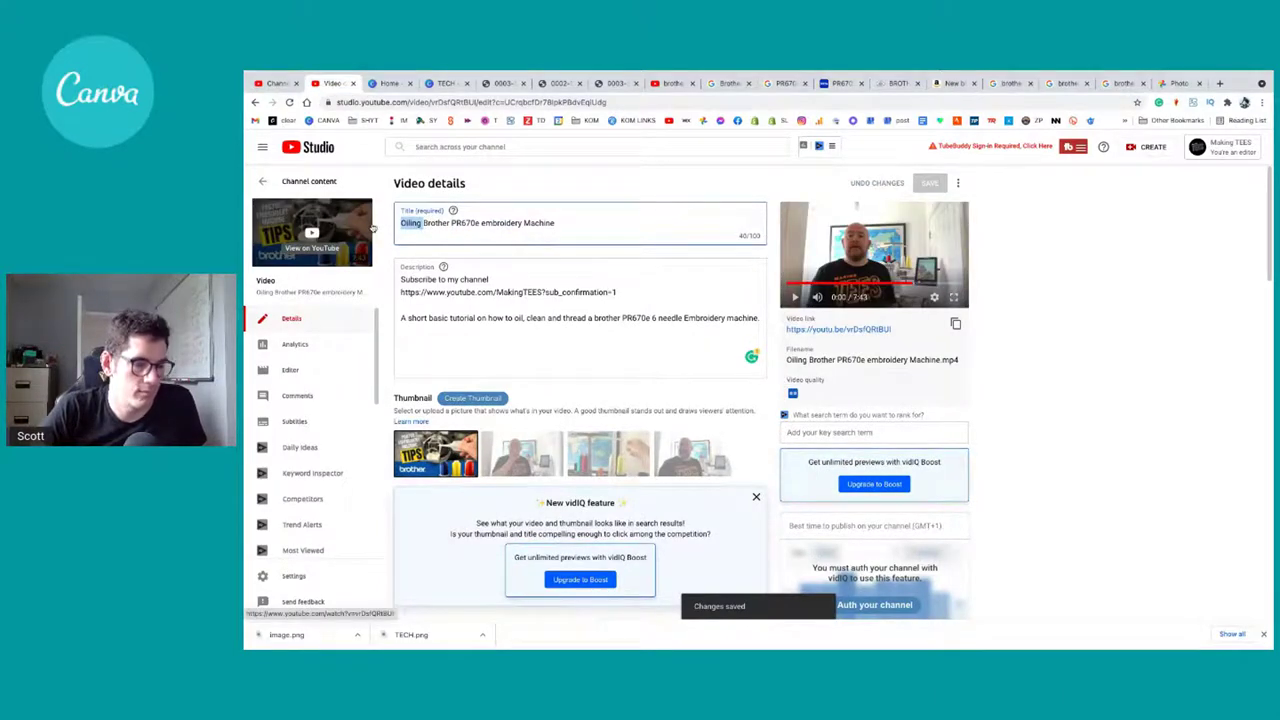
pyautogui.press('BackSpace')
pyautogui.hotkey('ctrl', 'a')
pyautogui.click(484, 223)
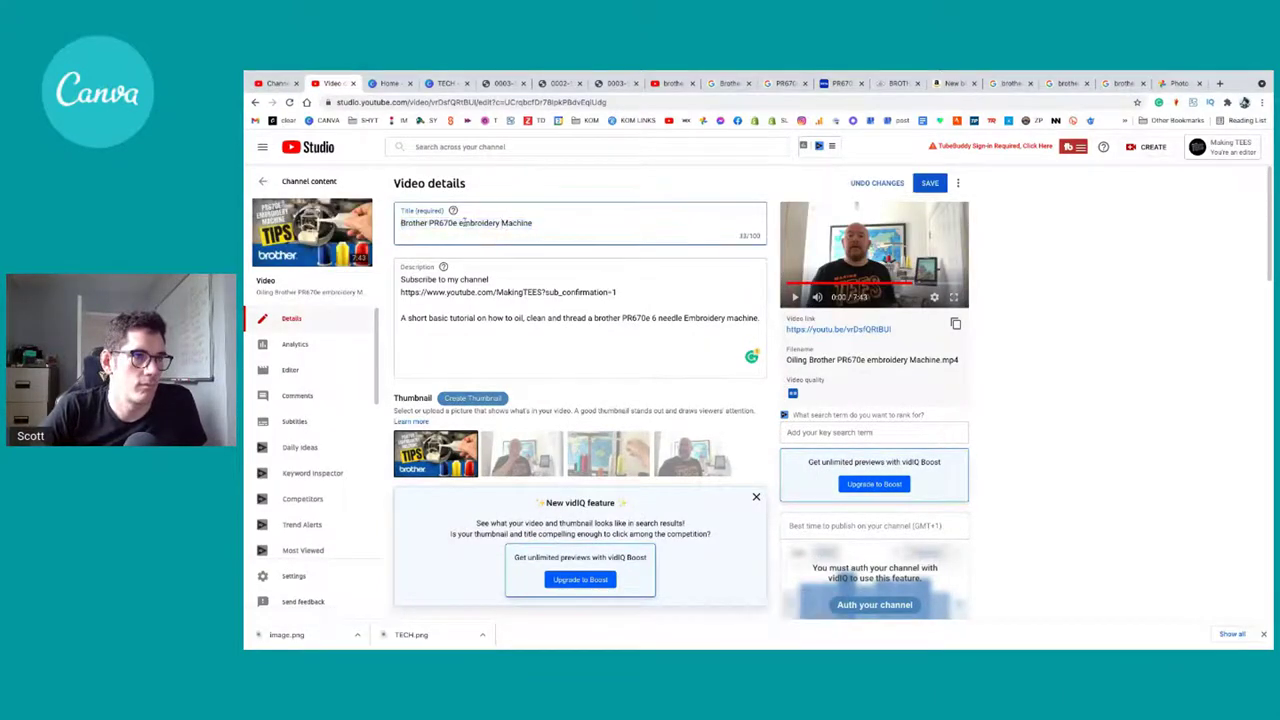
pyautogui.click(464, 223)
pyautogui.press('BackSpace')
pyautogui.write('E')
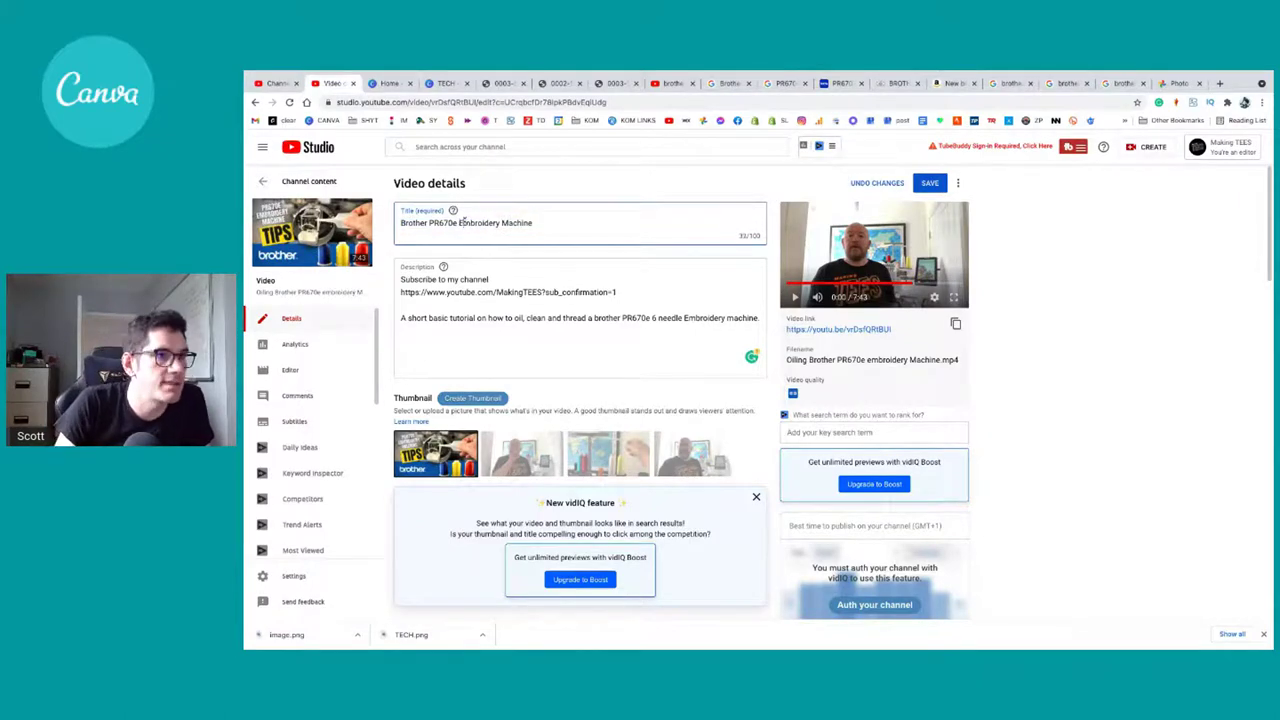
# Step: Append "// Cleaning, Oiling & Threading TIPS" to the end of the video title
pyautogui.click(556, 218)
pyautogui.write('// ')
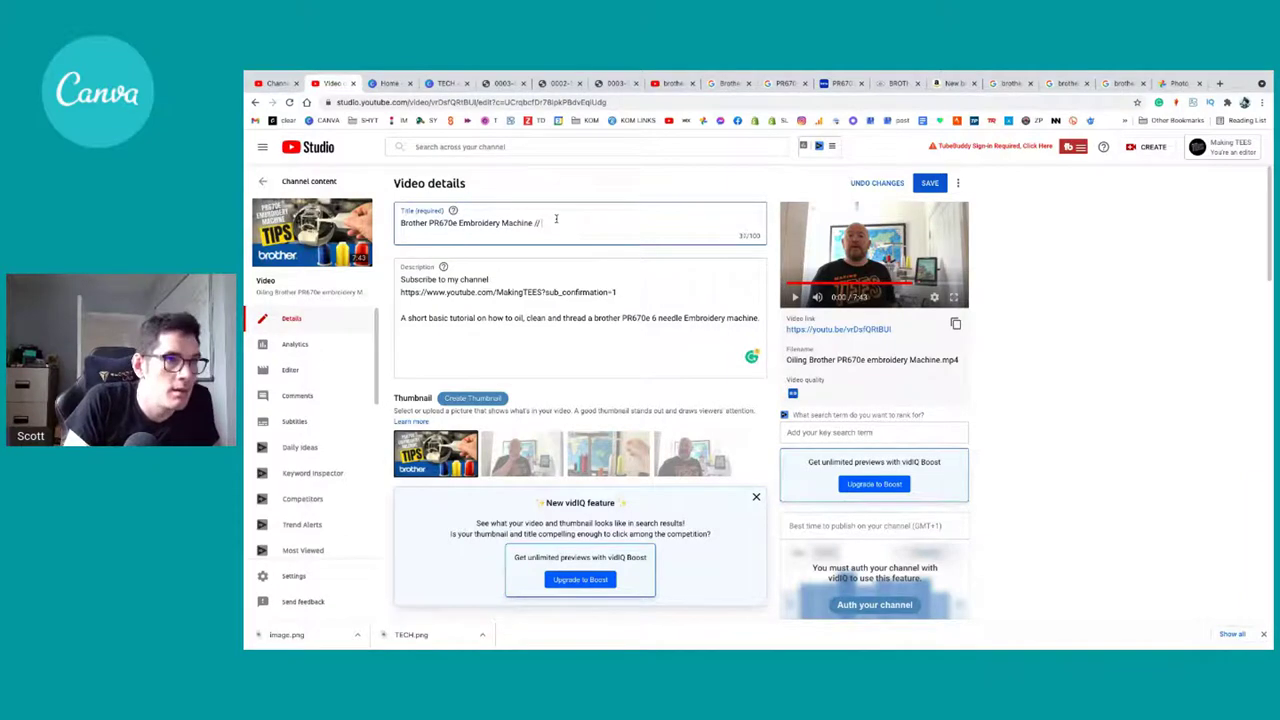
pyautogui.write('Tip')
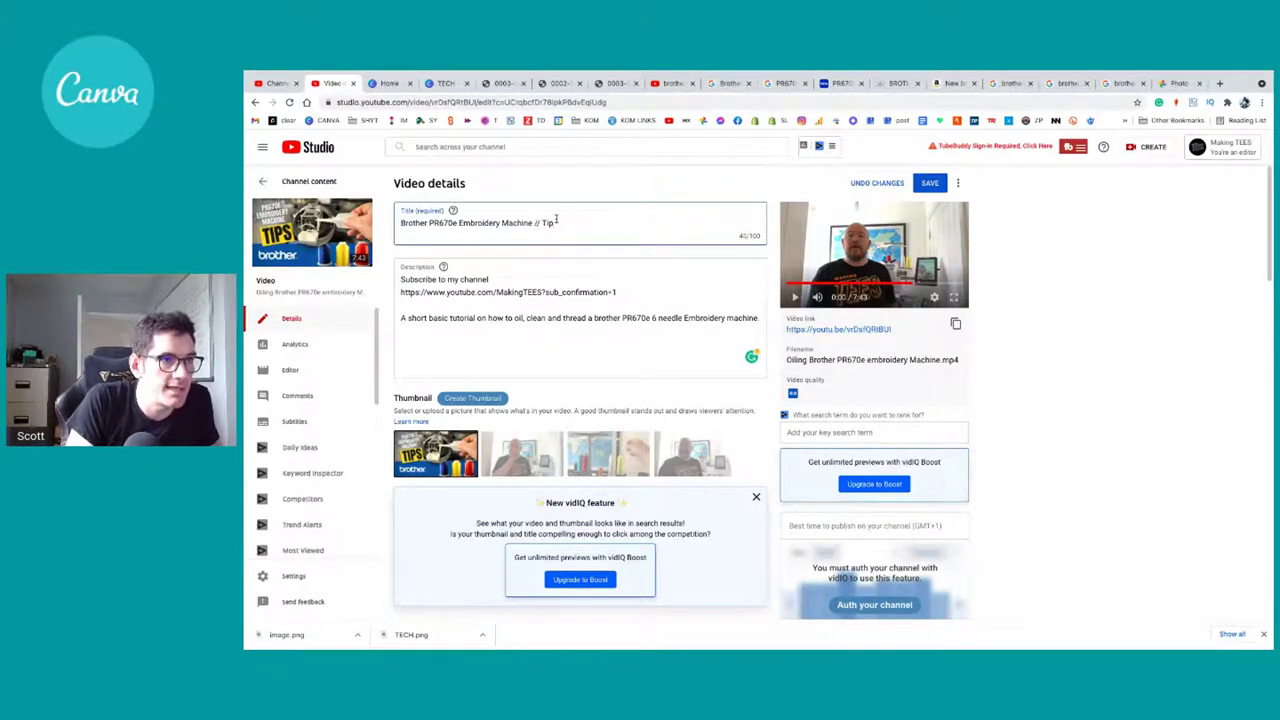
pyautogui.write('sCleaning')
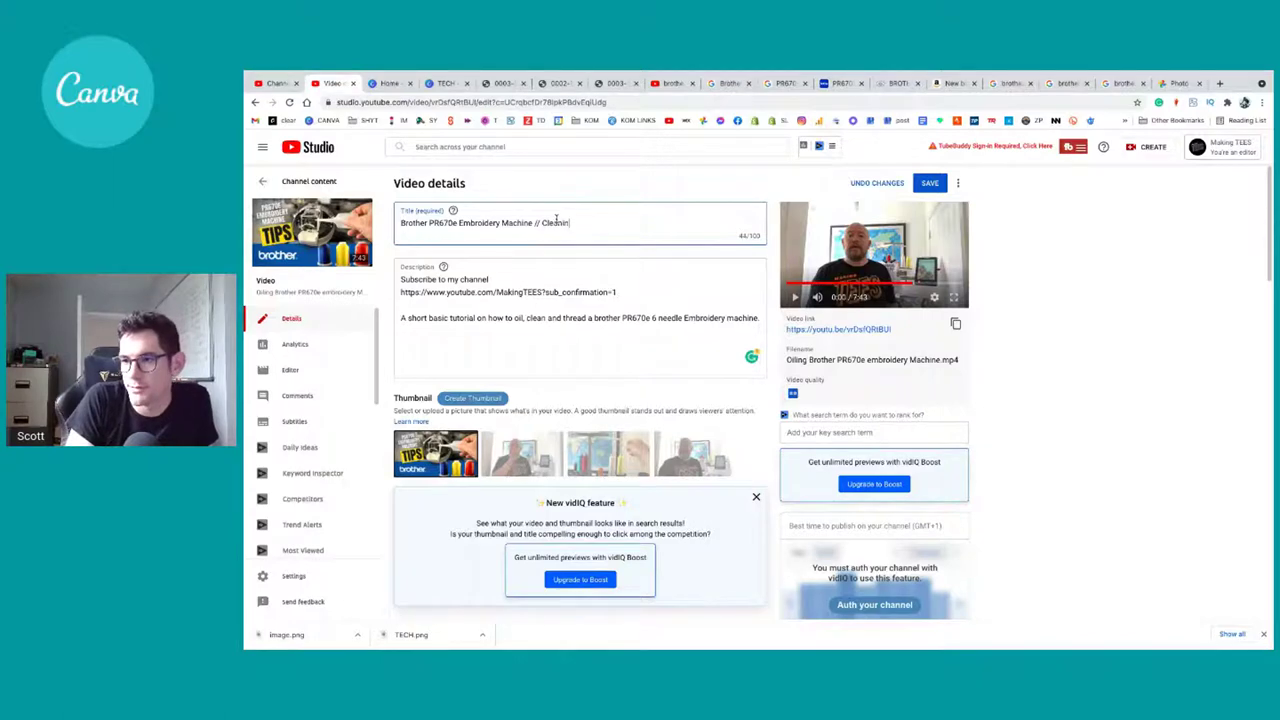
pyautogui.press('BackSpace')
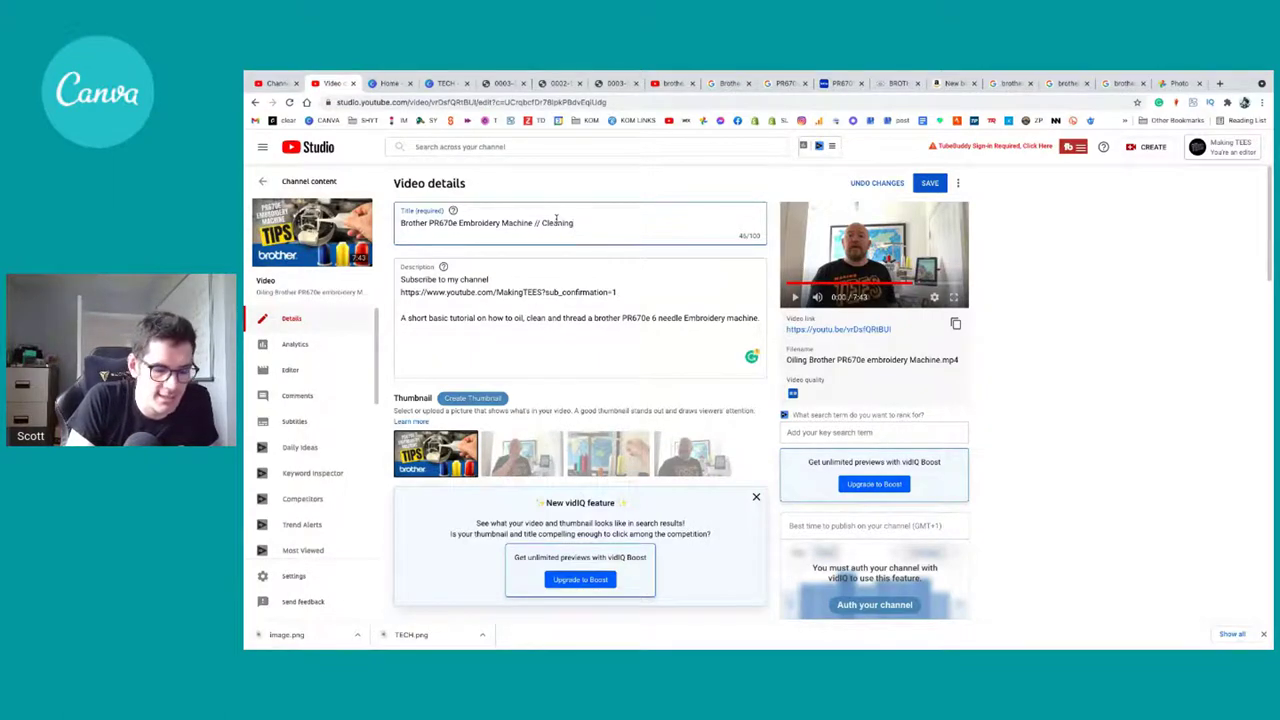
pyautogui.write(', Oiling & Threading TIPS')
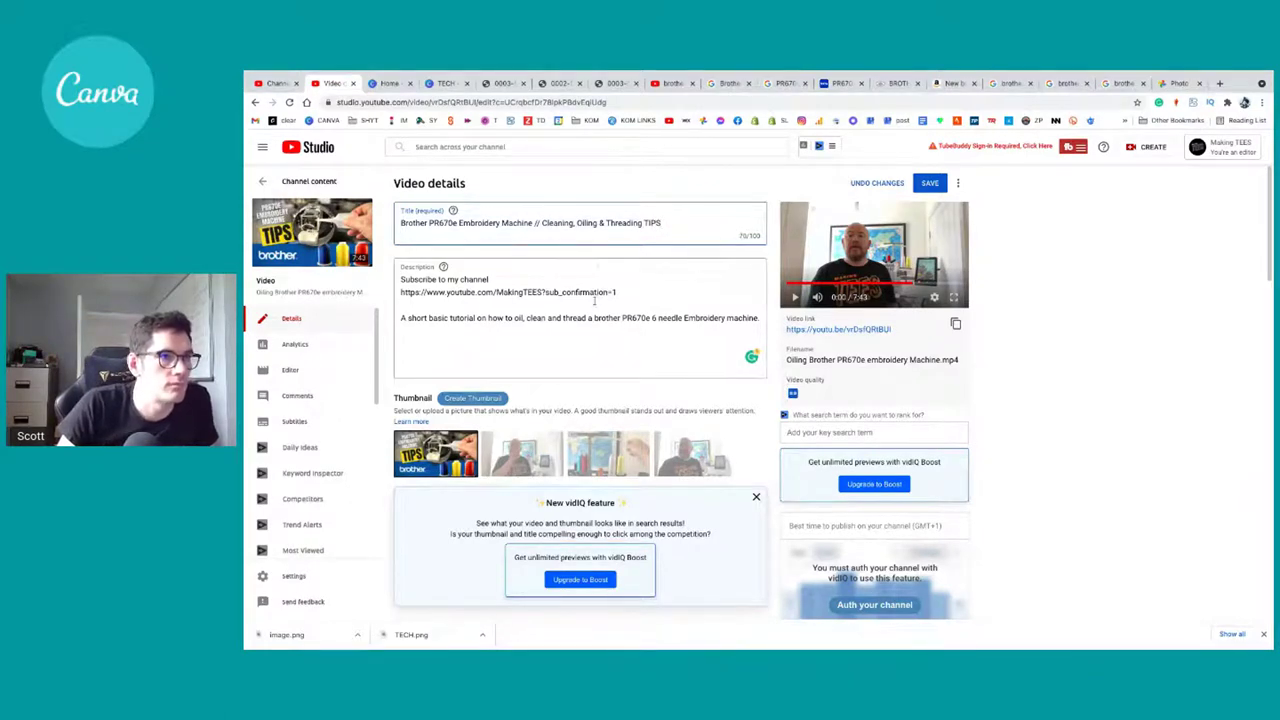
# Step: Copy the three Overview paragraphs, from "This machine offers" to "more accurately than ever", from the Brother PR670E product page
pyautogui.click(584, 292)
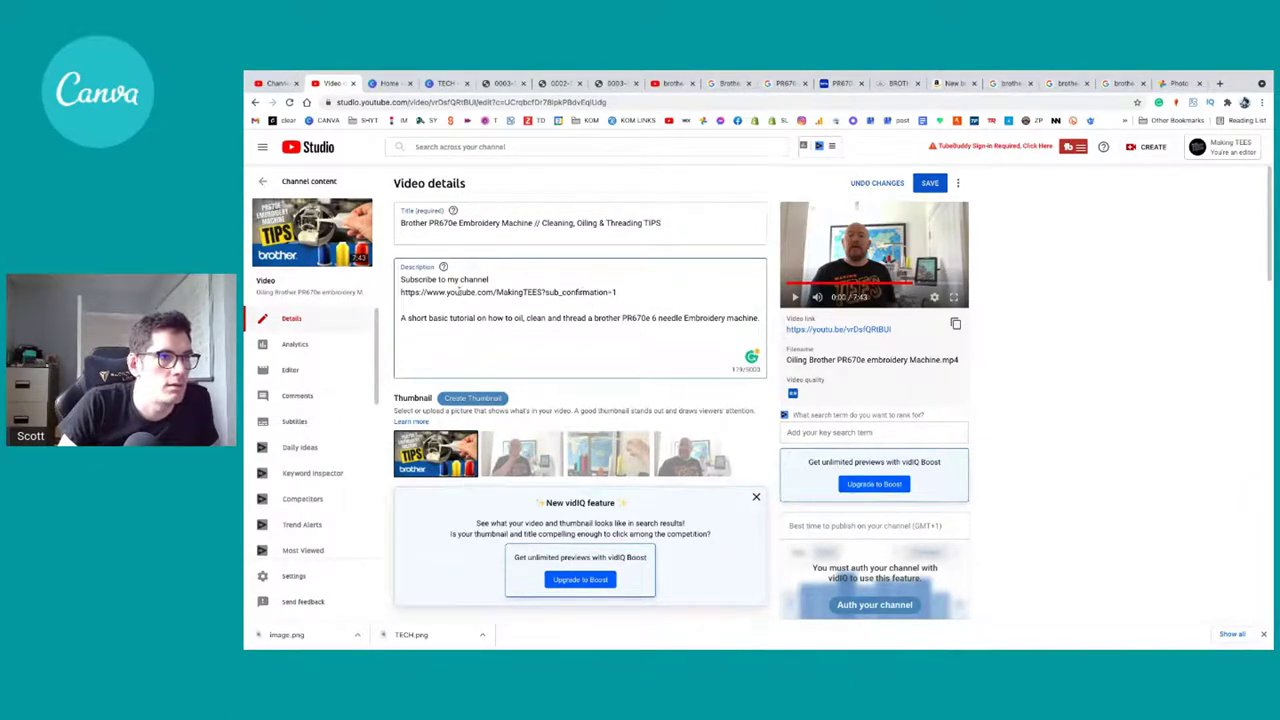
pyautogui.click(840, 83)
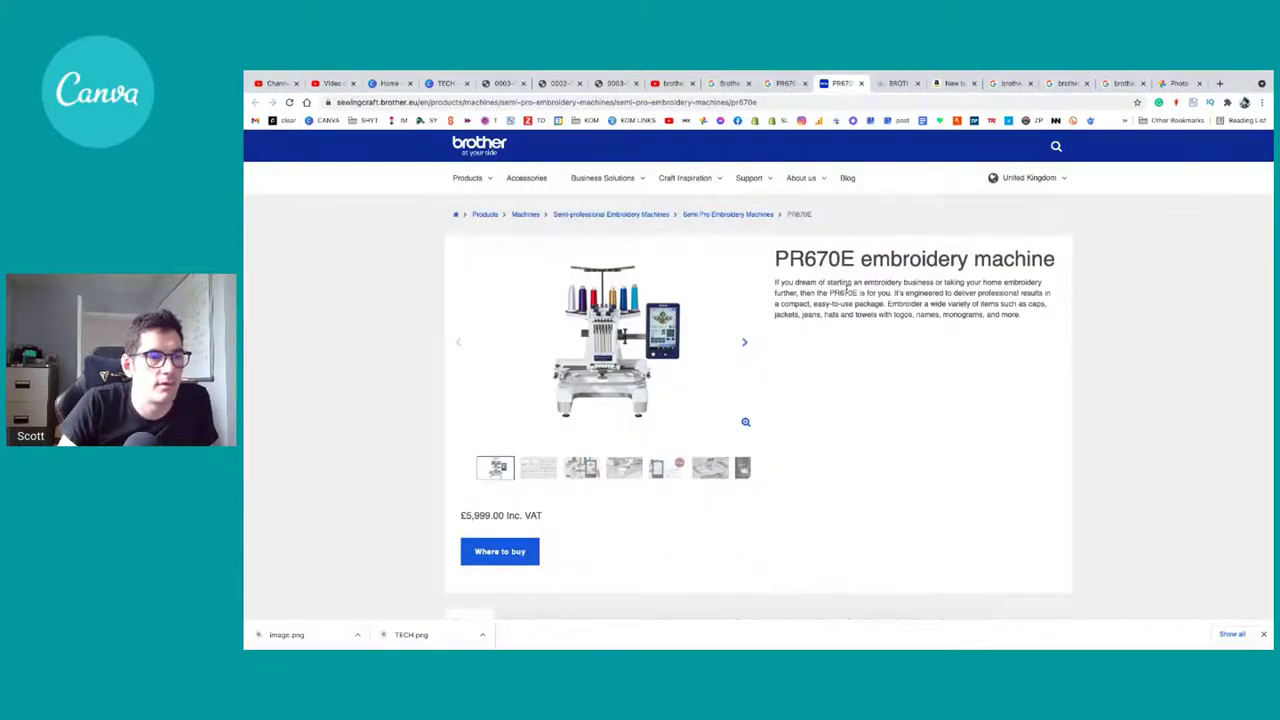
pyautogui.click(667, 84)
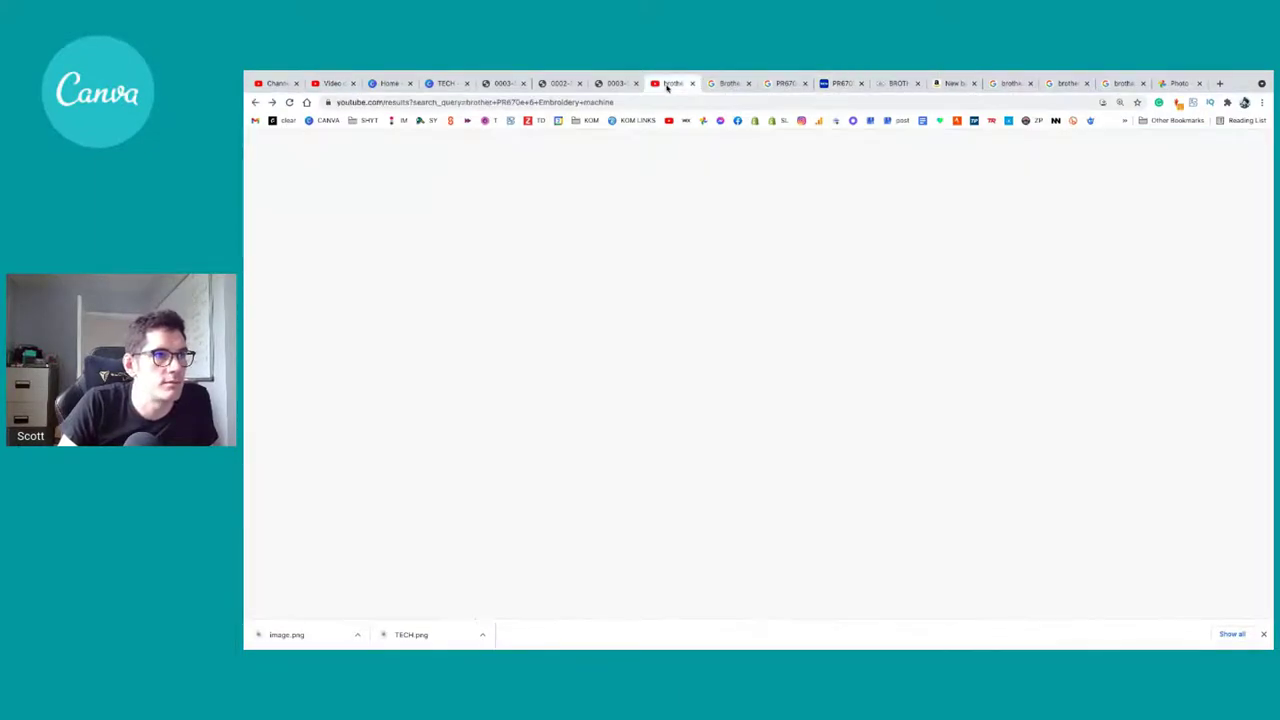
pyautogui.click(330, 84)
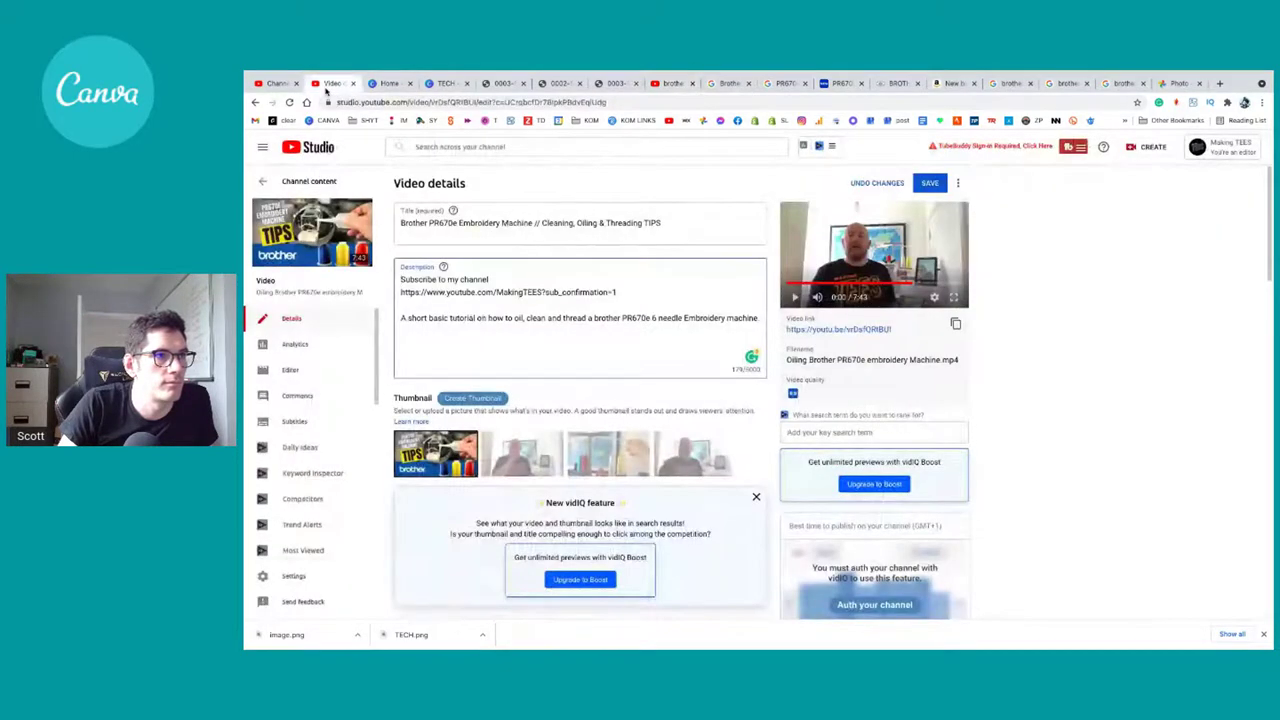
pyautogui.click(845, 84)
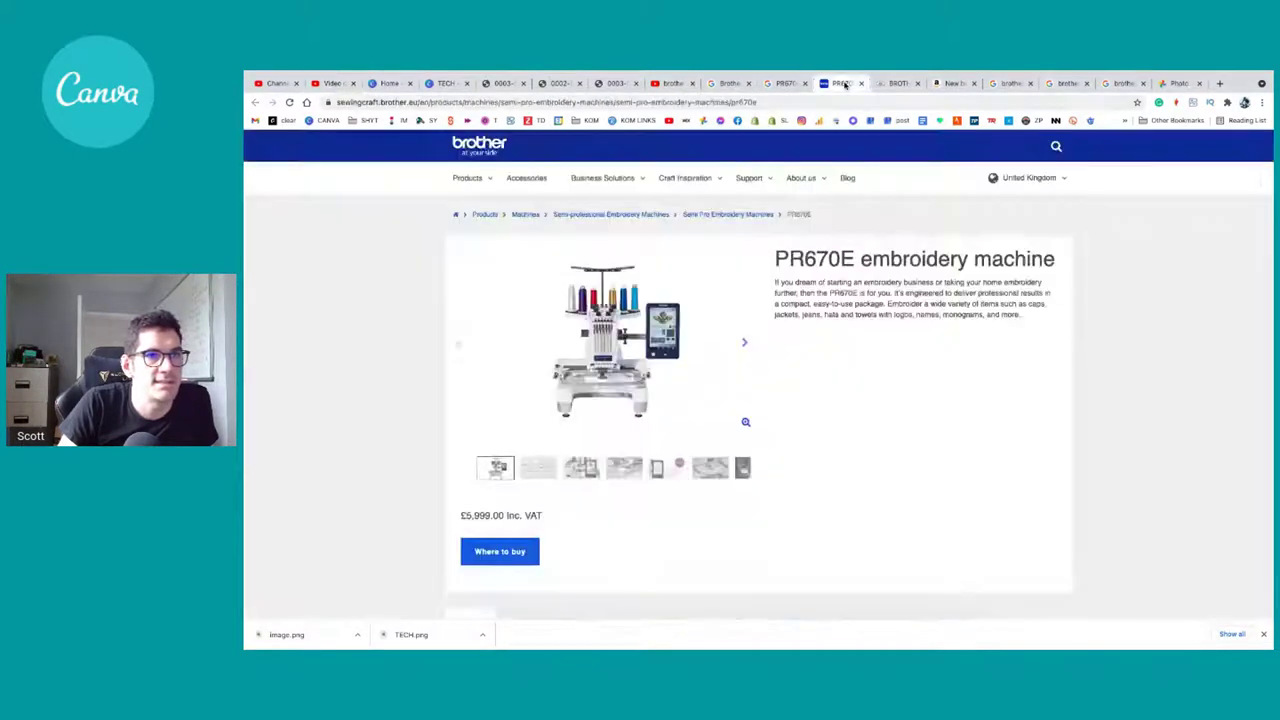
pyautogui.tripleClick(861, 288)
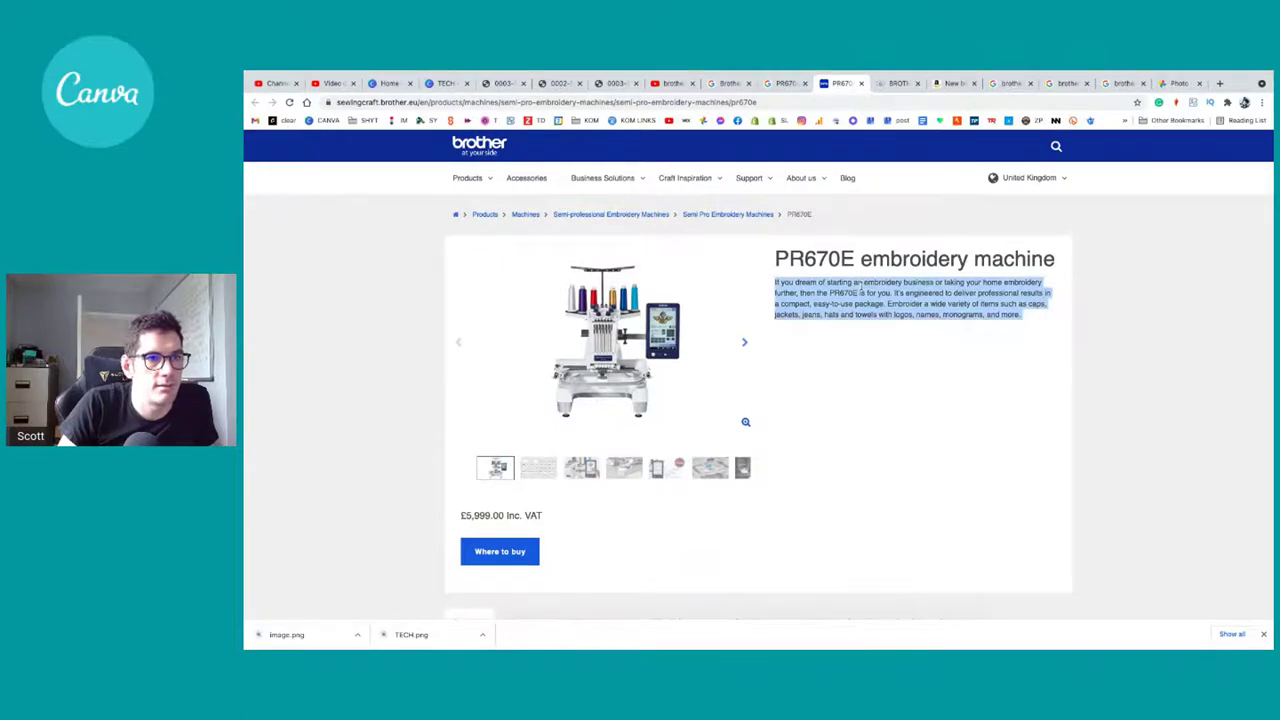
pyautogui.scroll(-5, 861, 288)
pyautogui.scroll(1, 509, 288)
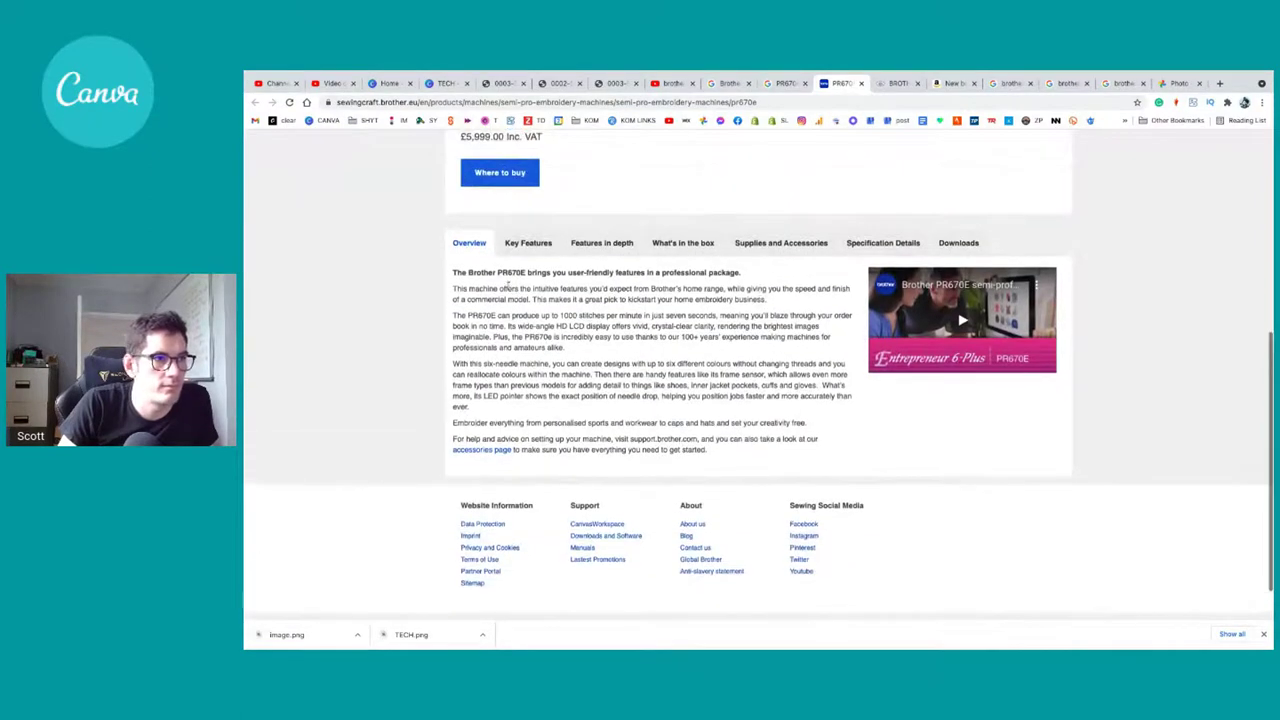
pyautogui.moveTo(452, 288); pyautogui.dragTo(678, 405)
pyautogui.hotkey('ctrl', 'c')
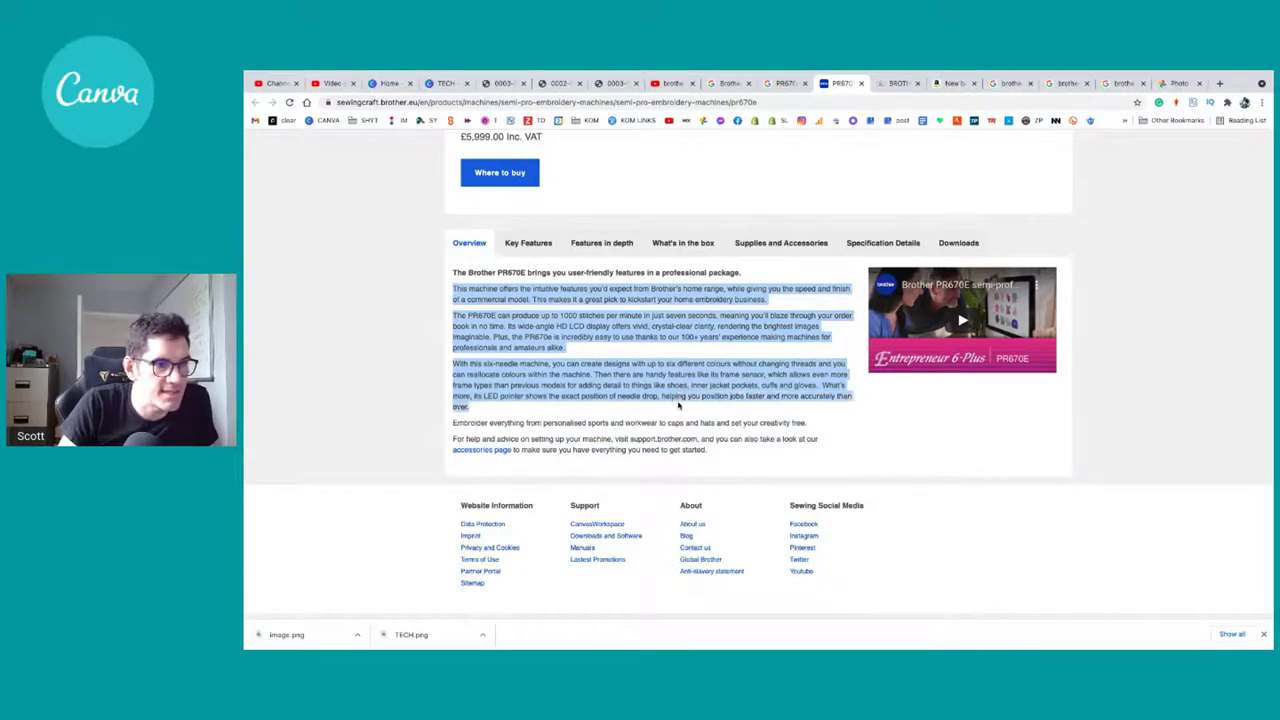
# Step: Paste the copied machine overview into the video description in YouTube Studio, below the short basic tutorial sentence
pyautogui.click(530, 248)
pyautogui.click(671, 86)
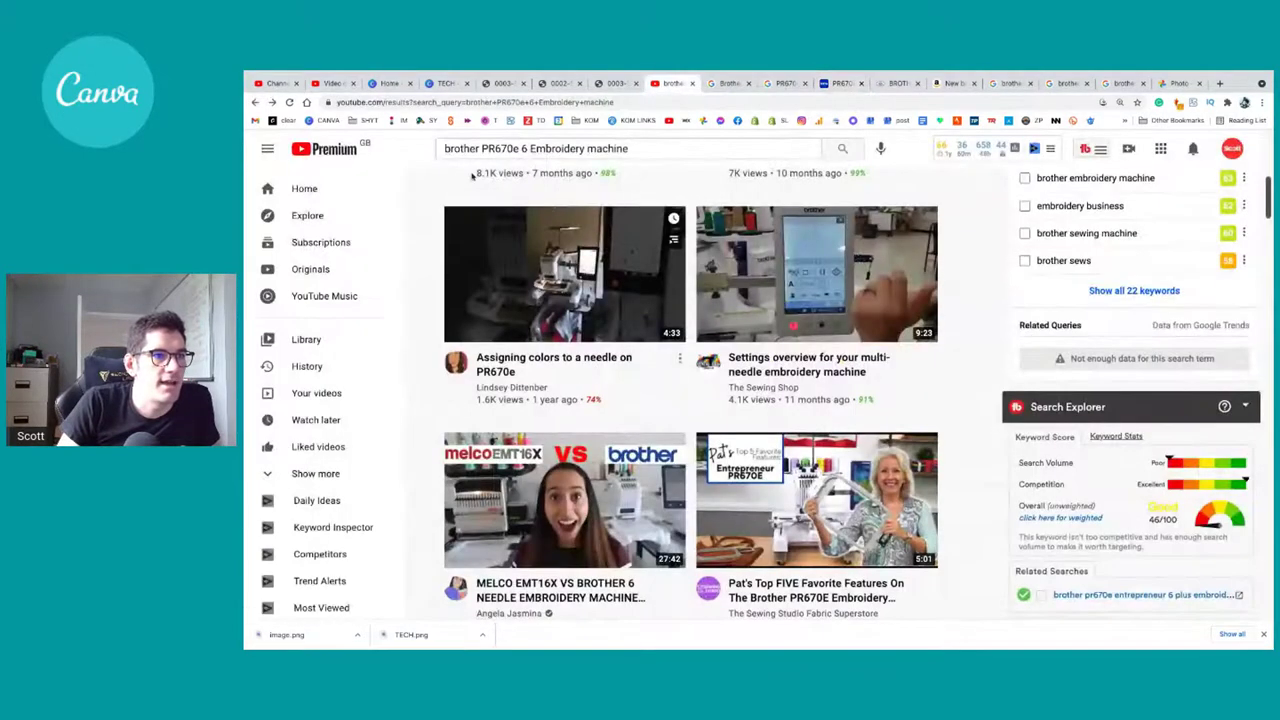
pyautogui.click(326, 84)
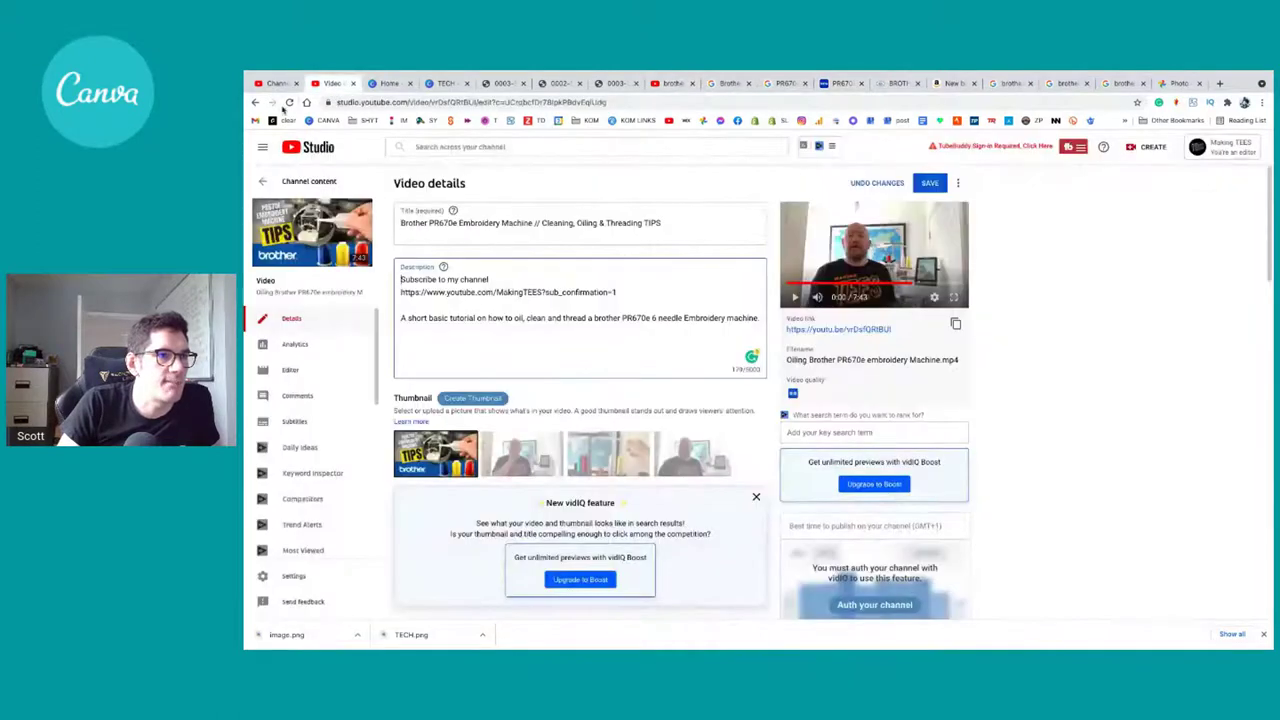
pyautogui.tripleClick(716, 320)
pyautogui.click(758, 318)
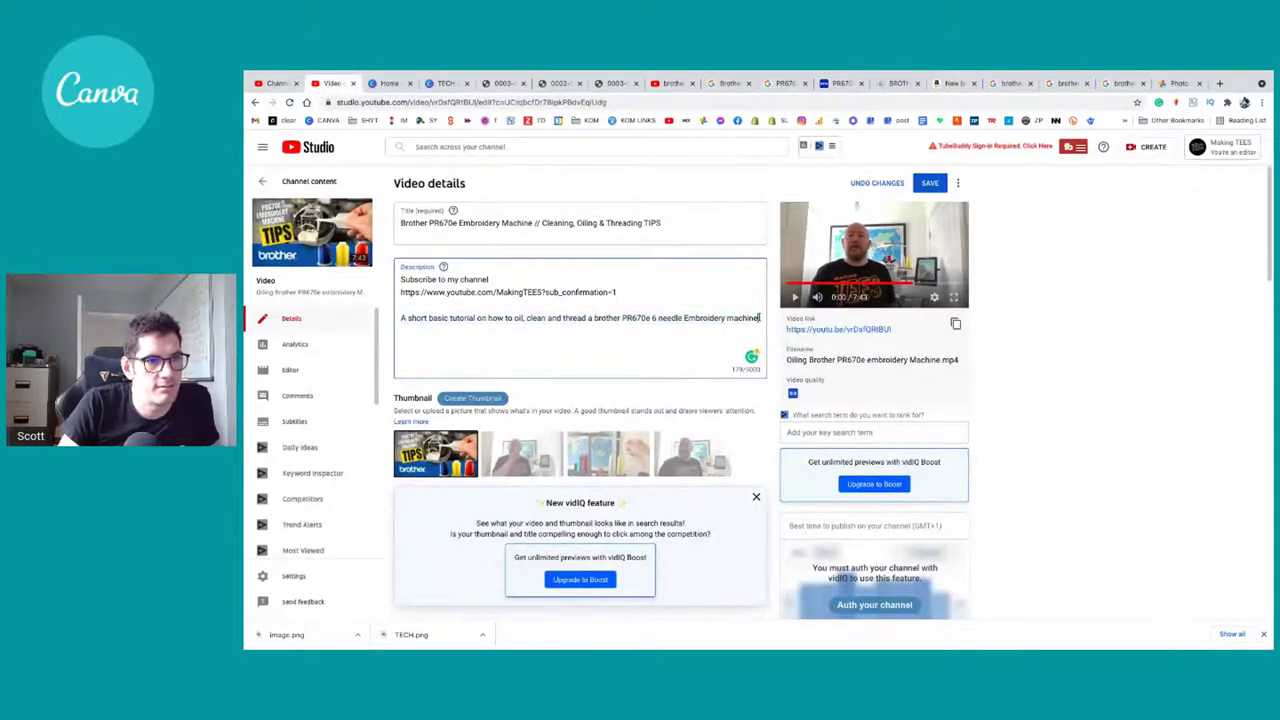
pyautogui.hotkey('ctrl', 'v')
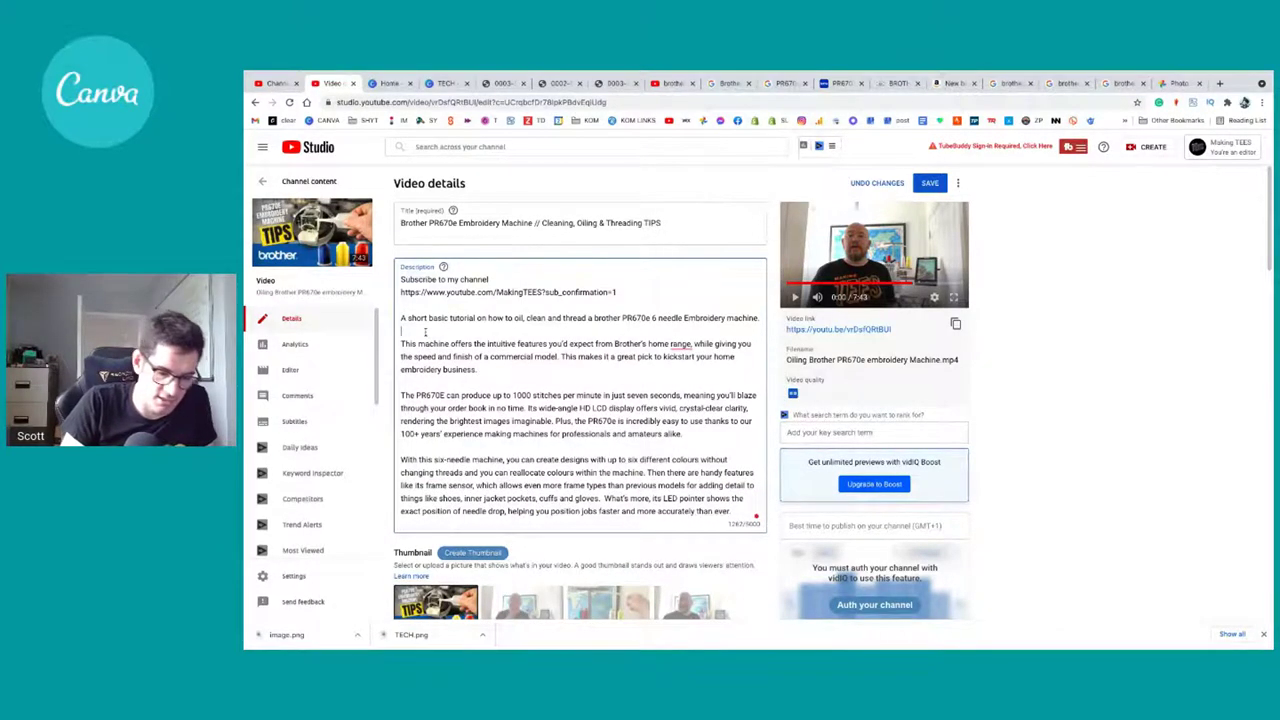
pyautogui.press('Return')
pyautogui.press('Return')
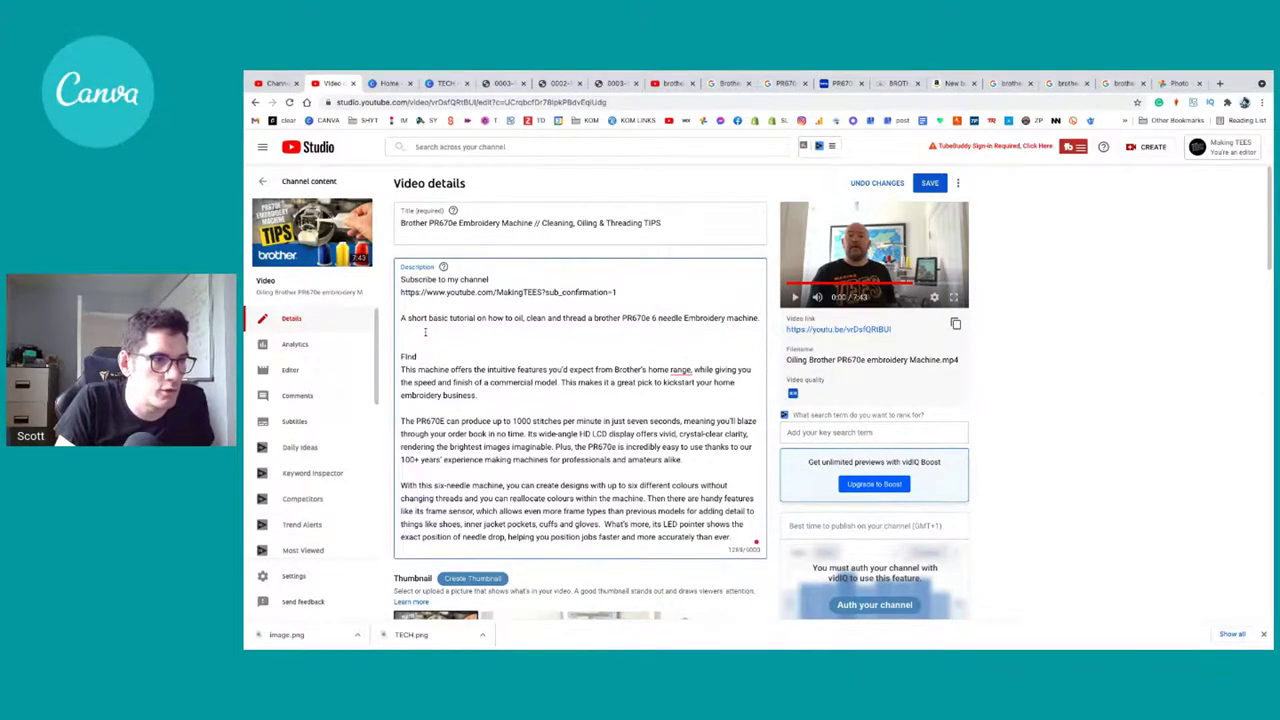
pyautogui.press('BackSpace')
pyautogui.press('BackSpace')
pyautogui.press('BackSpace')
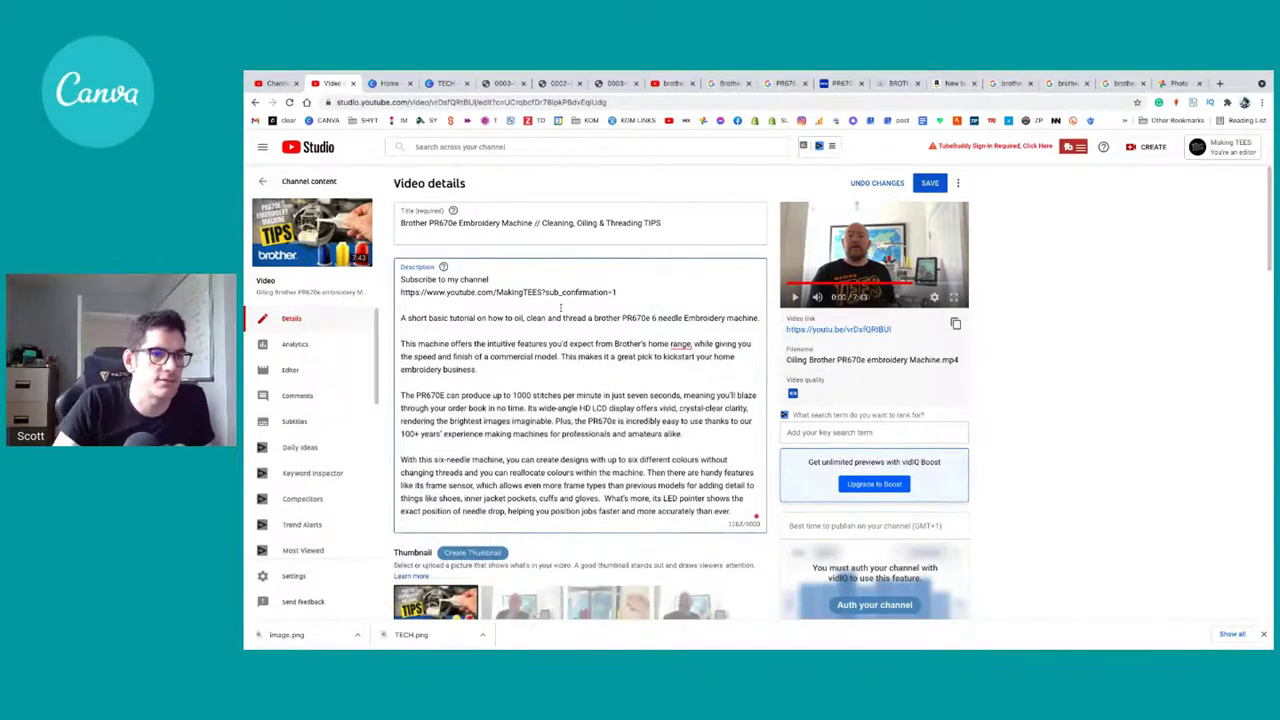
# Step: Examine the in-depth features and the introductory text on the Brother PR670E product page
pyautogui.moveTo(838, 72)
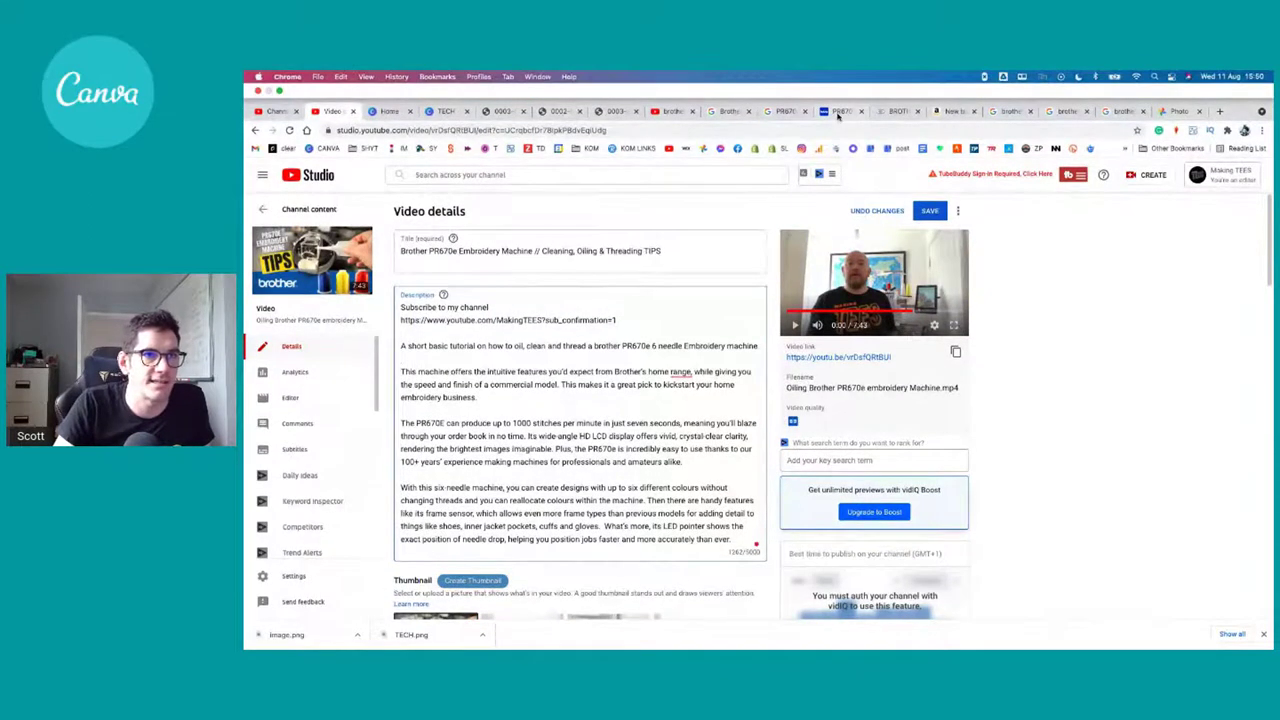
pyautogui.click(838, 112)
pyautogui.moveTo(667, 468); pyautogui.dragTo(490, 287)
pyautogui.click(616, 246)
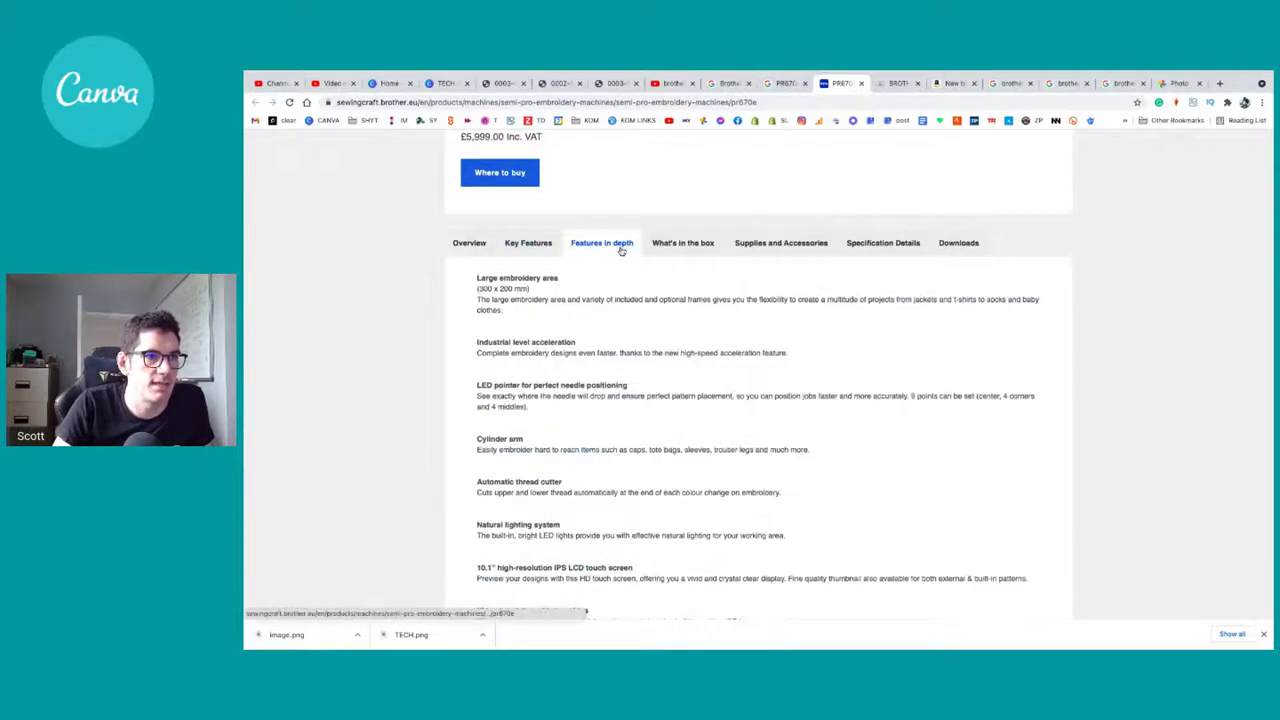
pyautogui.scroll(-2, 543, 443)
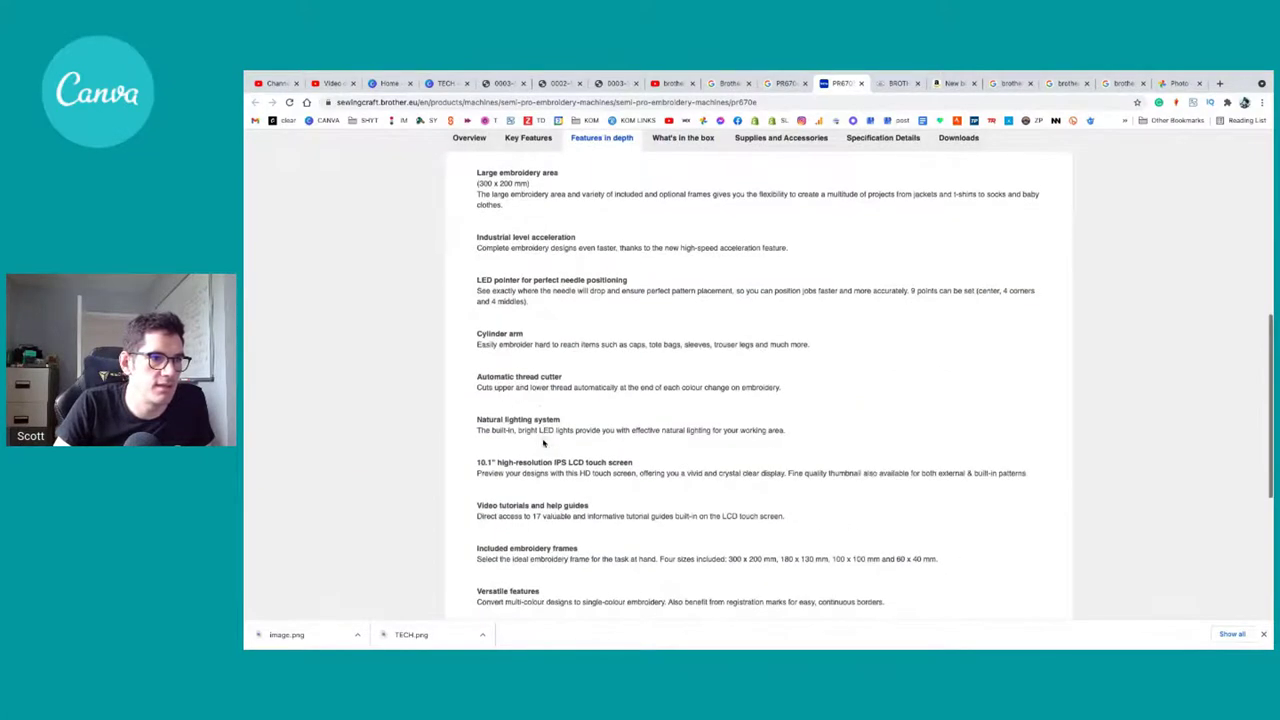
pyautogui.tripleClick(515, 344)
pyautogui.scroll(-5, 551, 527)
pyautogui.scroll(15, 757, 334)
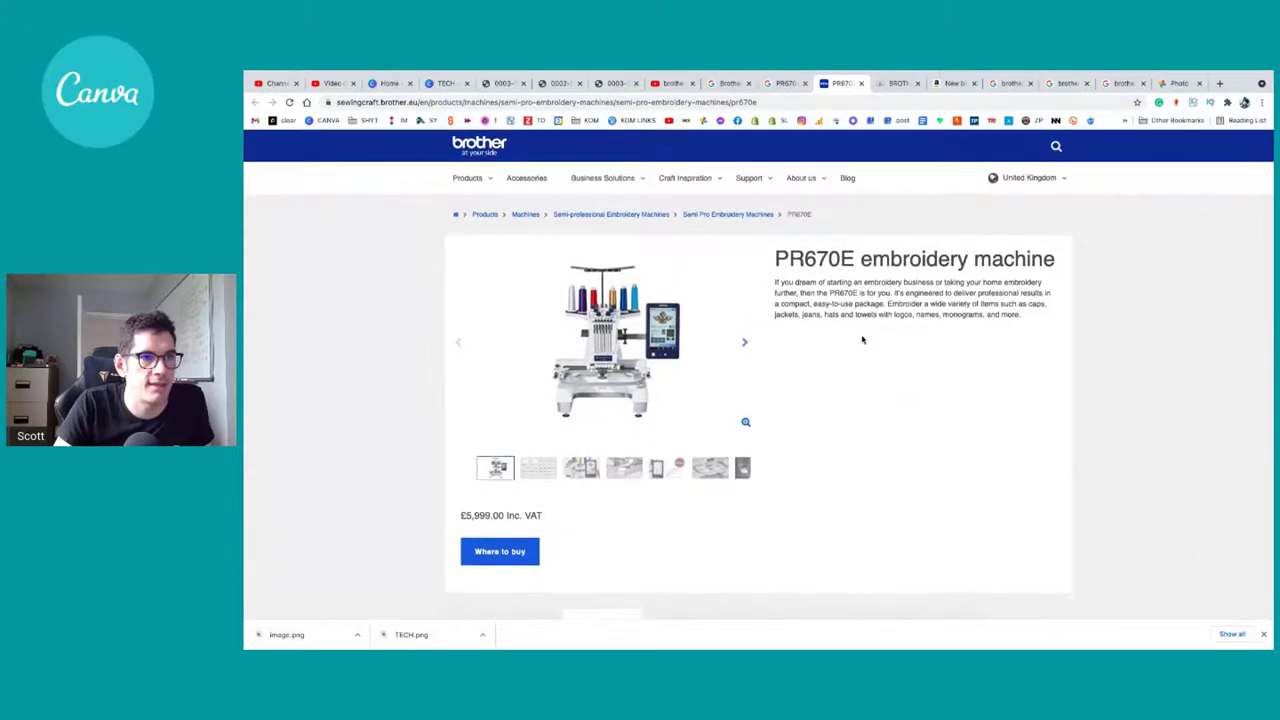
pyautogui.scroll(-1, 817, 408)
pyautogui.tripleClick(837, 294)
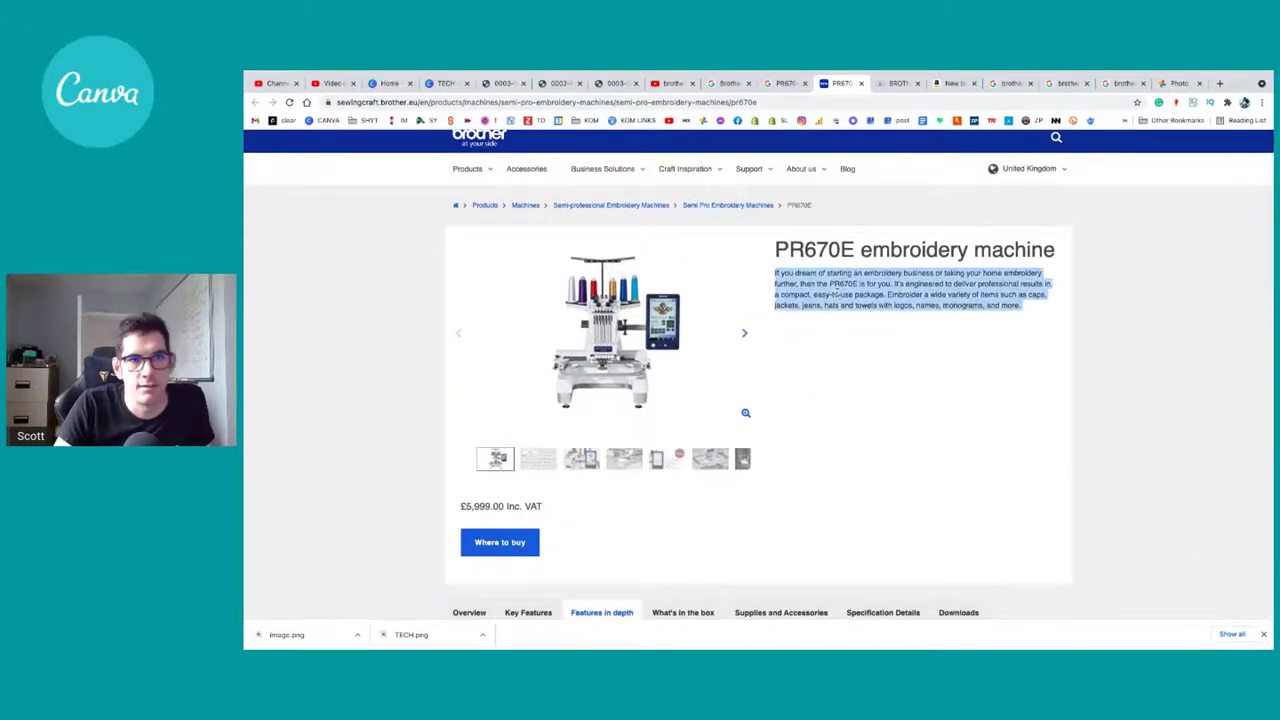
pyautogui.click(860, 253)
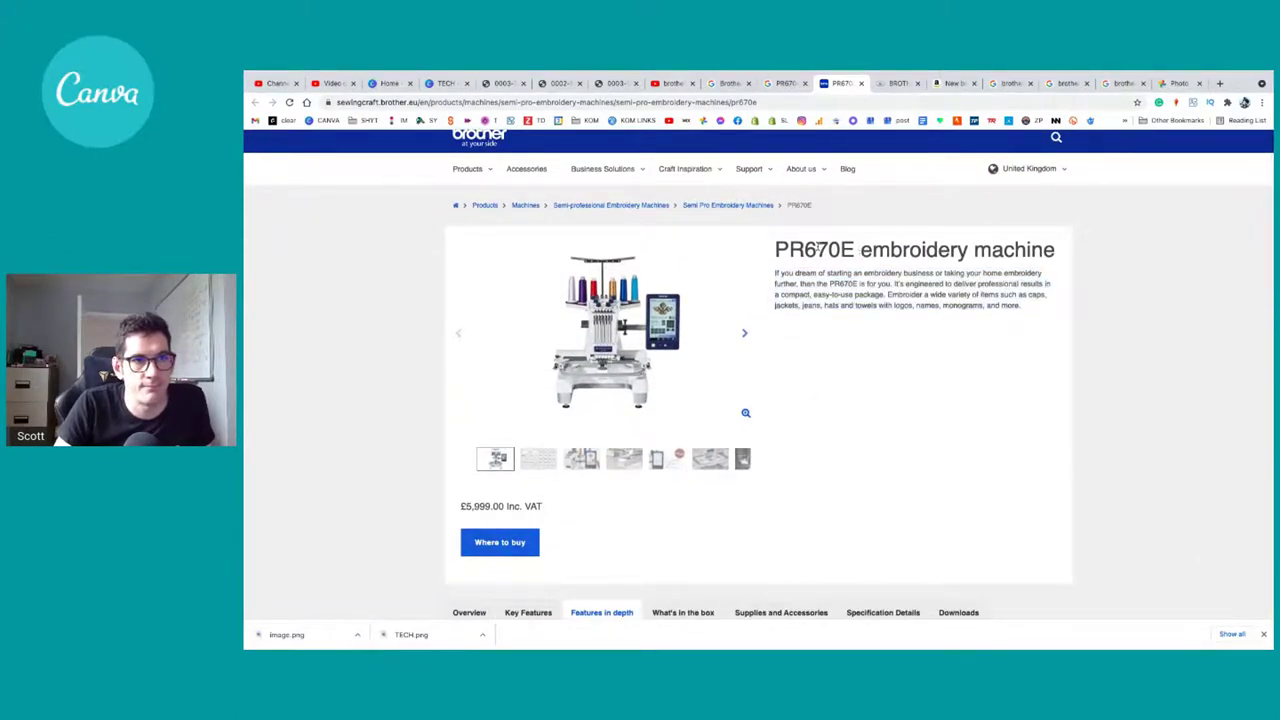
# Step: Copy the model name "PR670E" from the product page heading and replace "PR670e" with it in the video title
pyautogui.doubleClick(818, 248)
pyautogui.hotkey('ctrl', 'c')
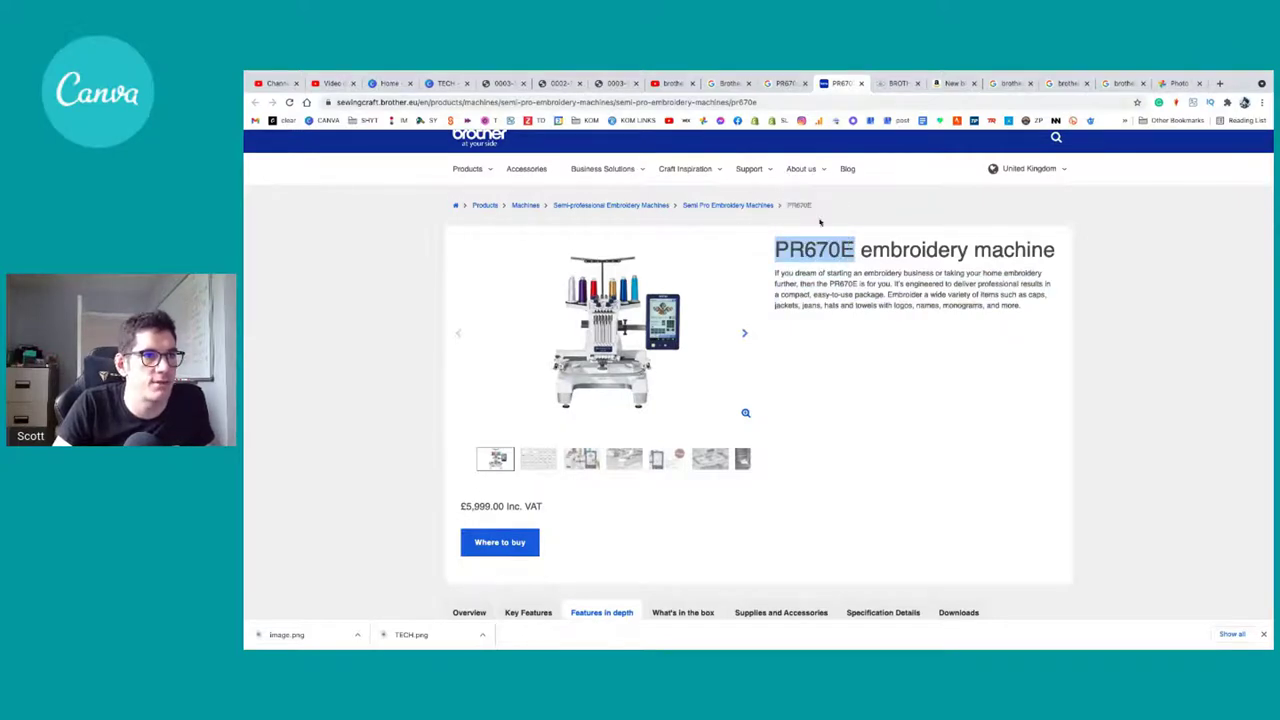
pyautogui.click(334, 83)
pyautogui.doubleClick(442, 223)
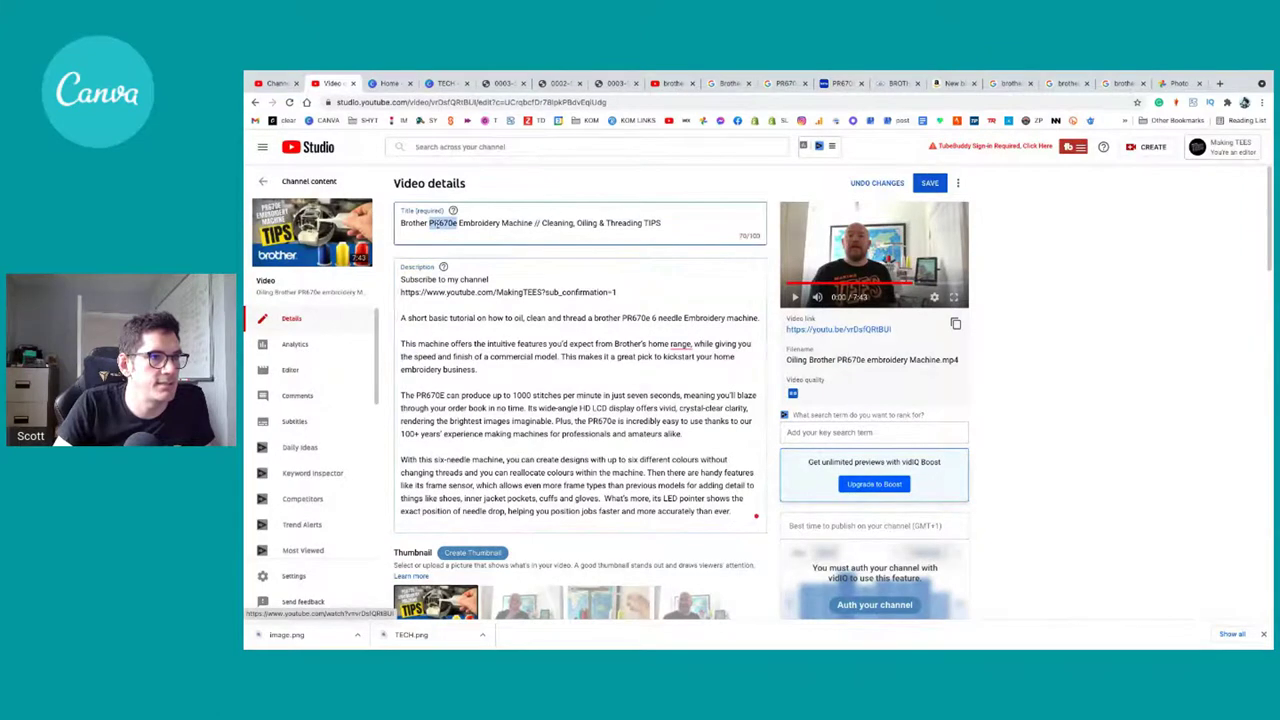
pyautogui.hotkey('ctrl', 'v')
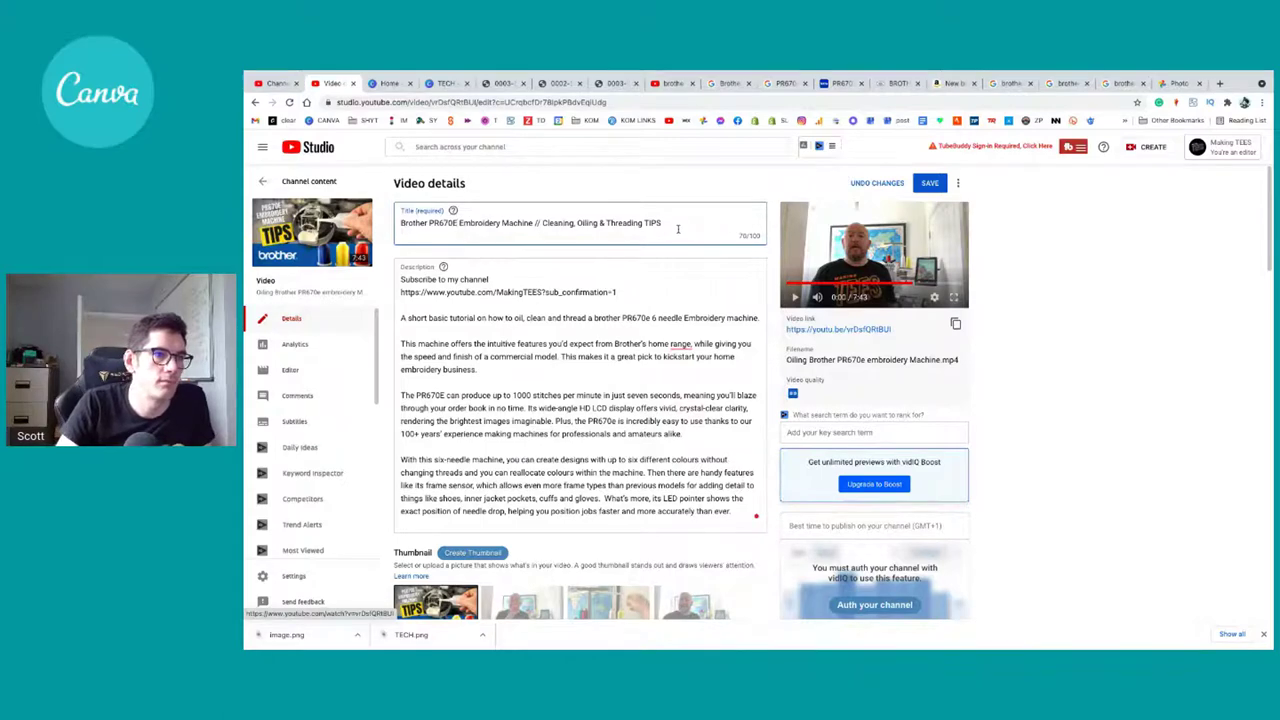
pyautogui.click(599, 354)
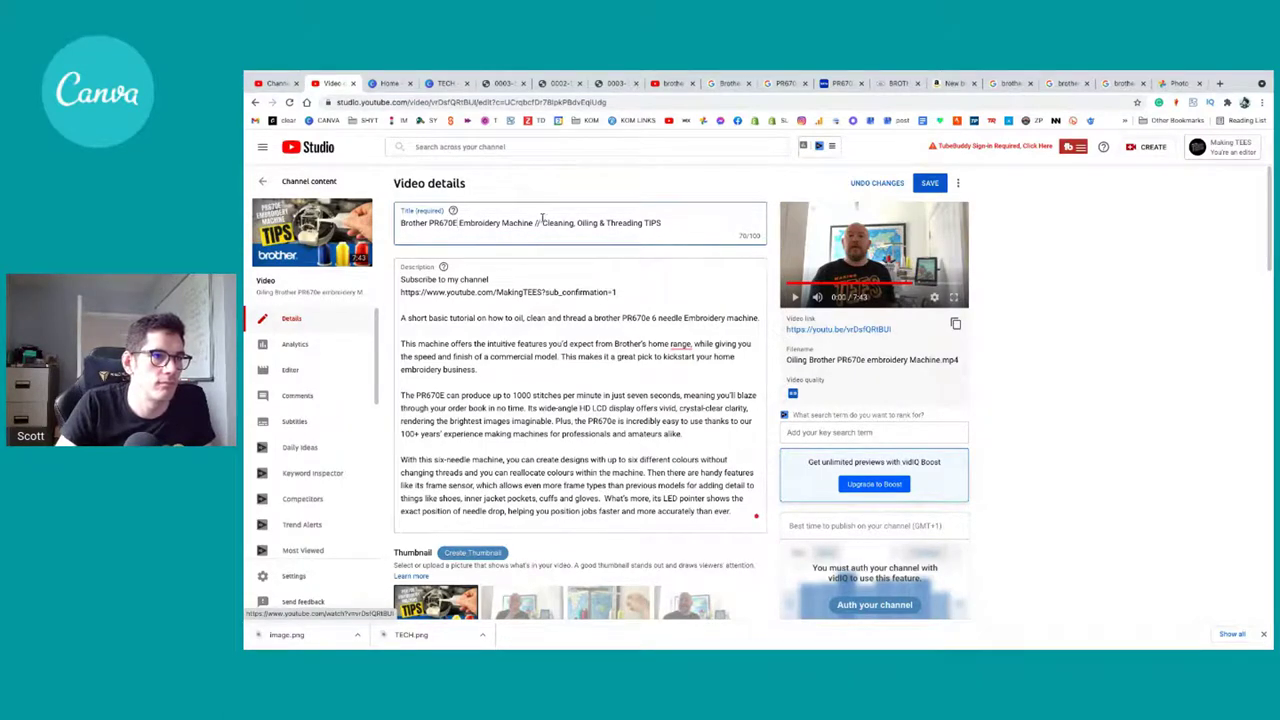
# Step: Create a public playlist named "Brother PR670E Embroidery Machine" from the copied title text and add the video to it
pyautogui.moveTo(535, 222); pyautogui.dragTo(398, 223)
pyautogui.hotkey('ctrl', 'c')
pyautogui.scroll(-10, 718, 357)
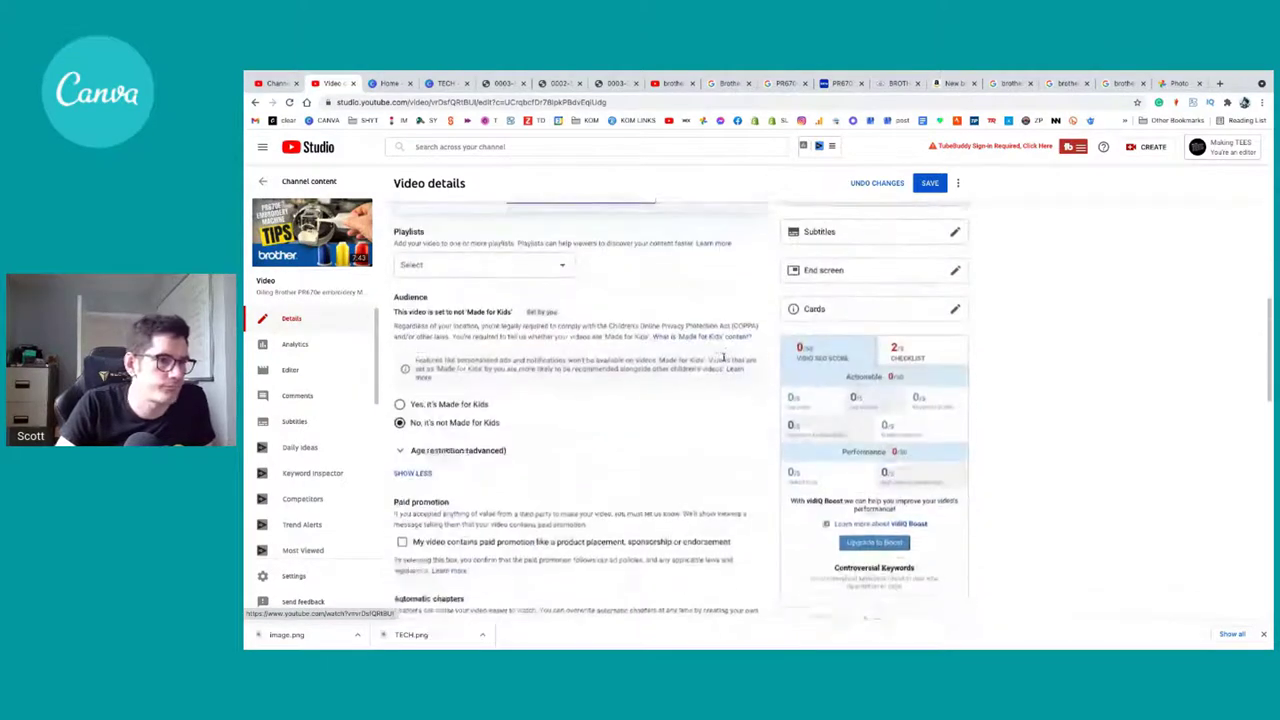
pyautogui.click(508, 277)
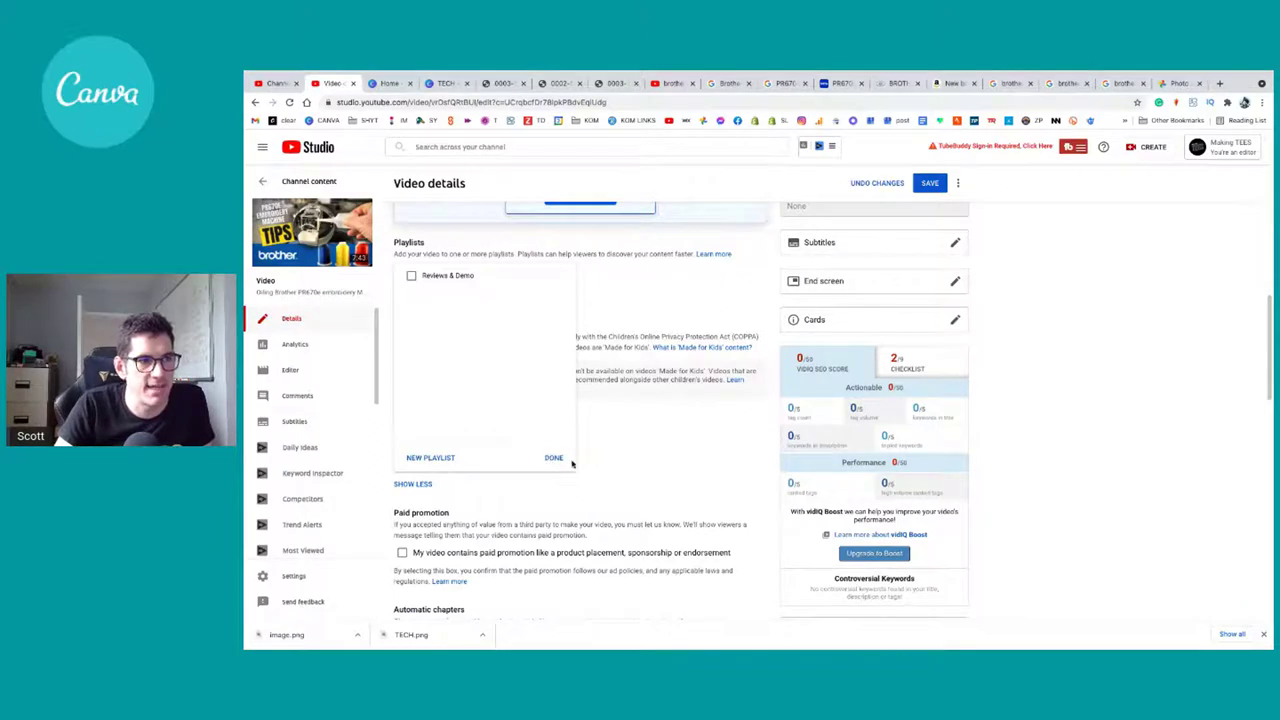
pyautogui.click(430, 457)
pyautogui.click(448, 411)
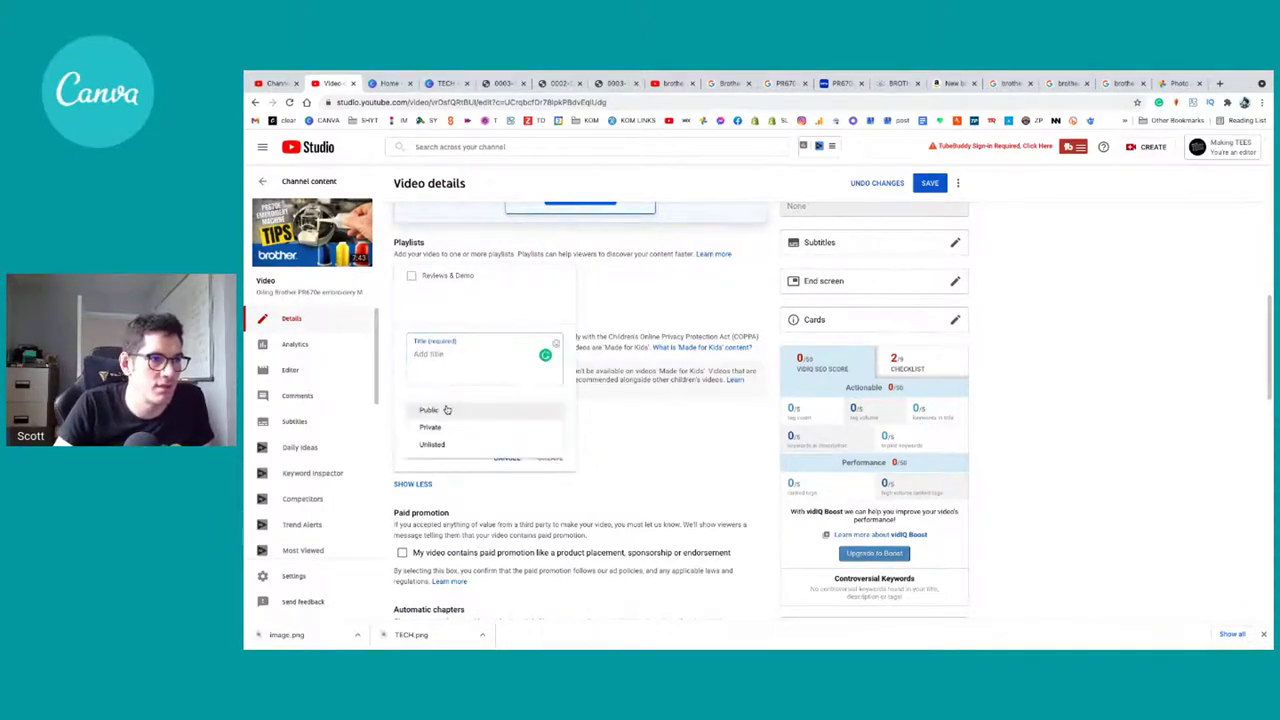
pyautogui.click(443, 409)
pyautogui.hotkey('ctrl', 'v')
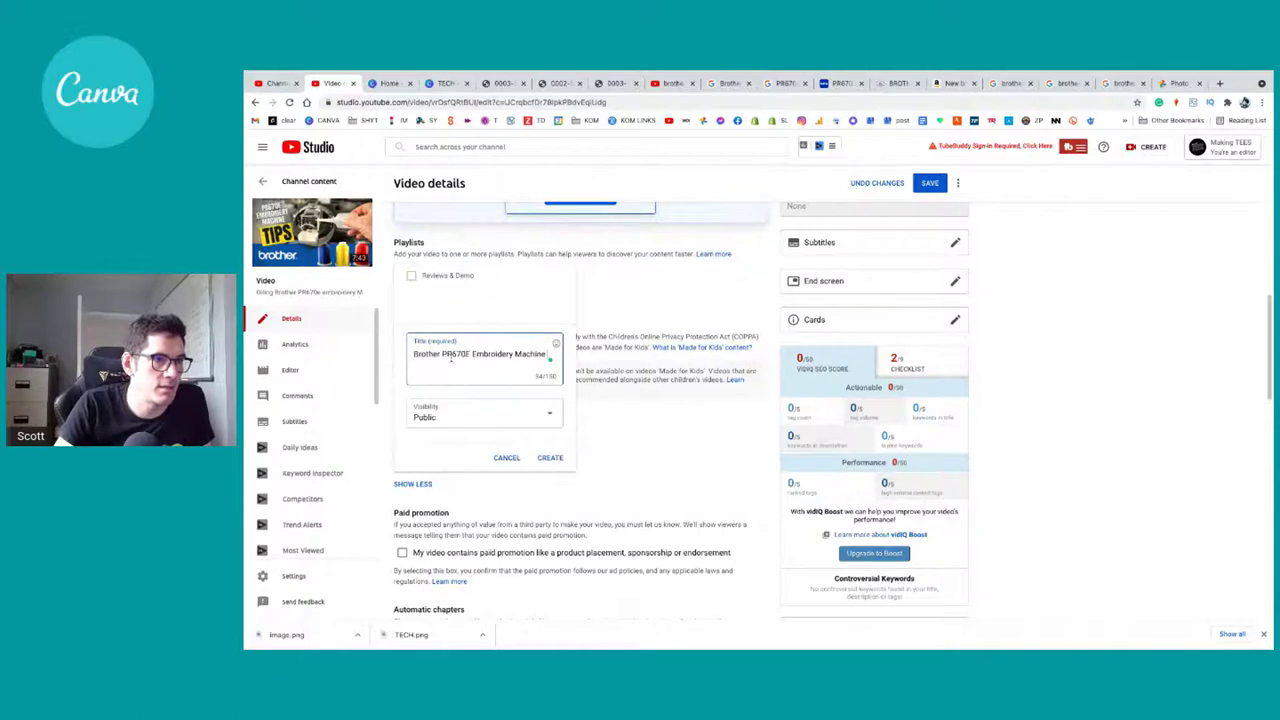
pyautogui.click(550, 457)
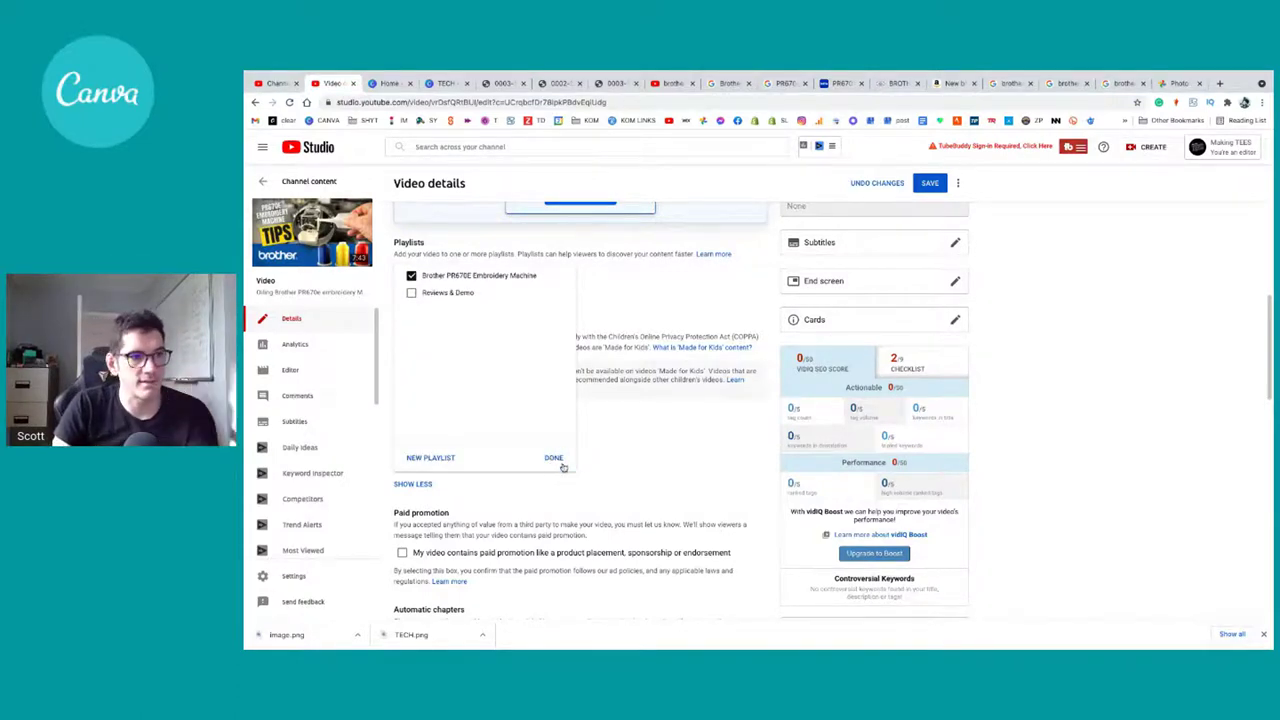
pyautogui.click(558, 461)
# Step: Add "Brother PR670E Embroidery Machine" as a tag for the video
pyautogui.scroll(-3, 570, 453)
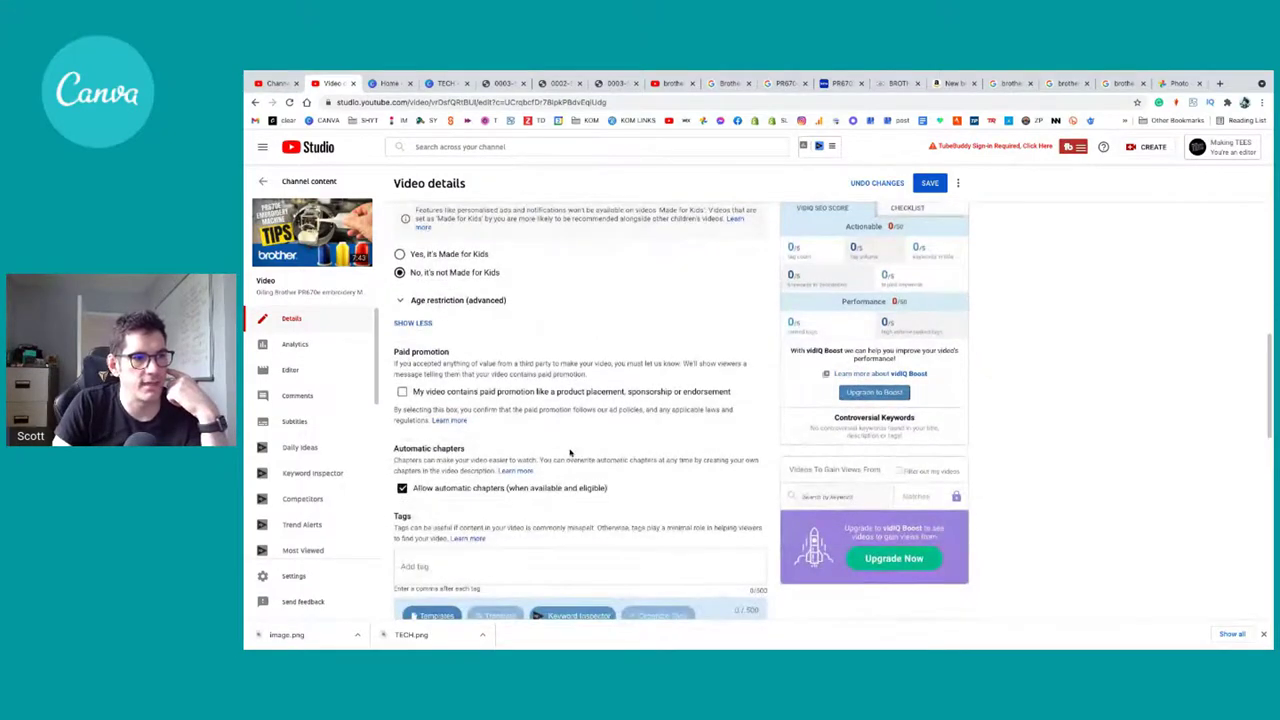
pyautogui.click(473, 511)
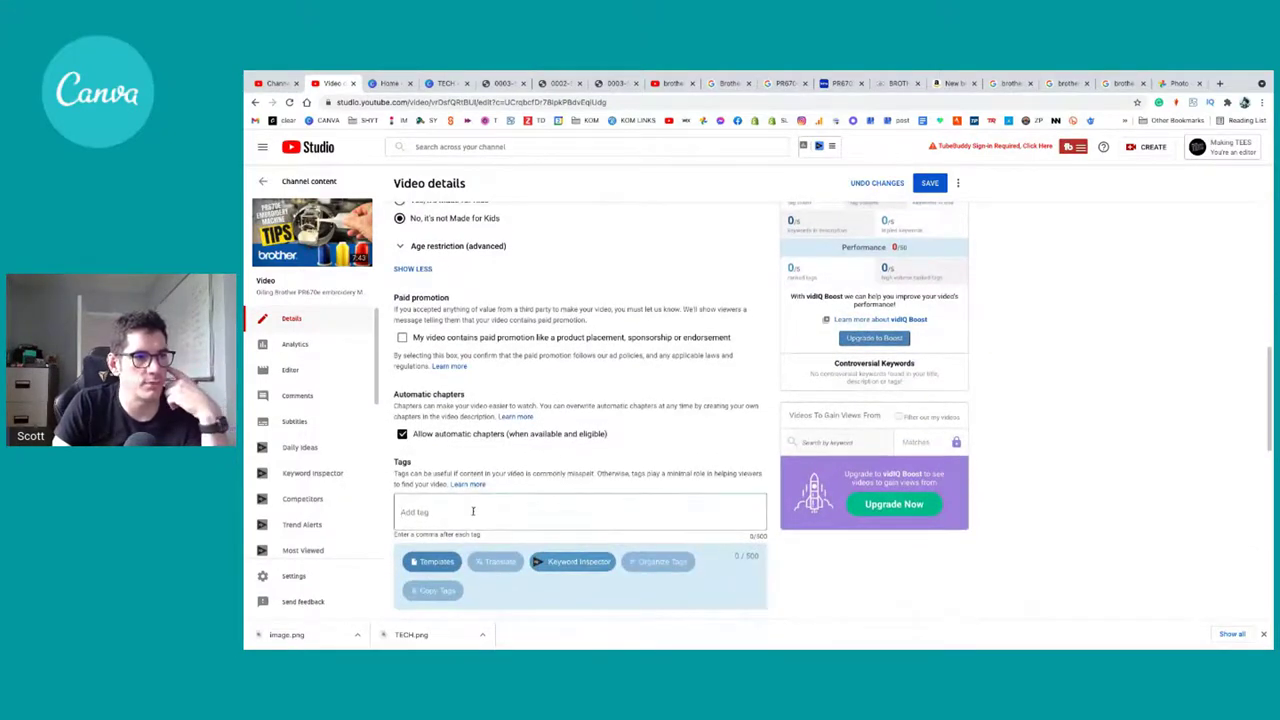
pyautogui.hotkey('ctrl', 'v')
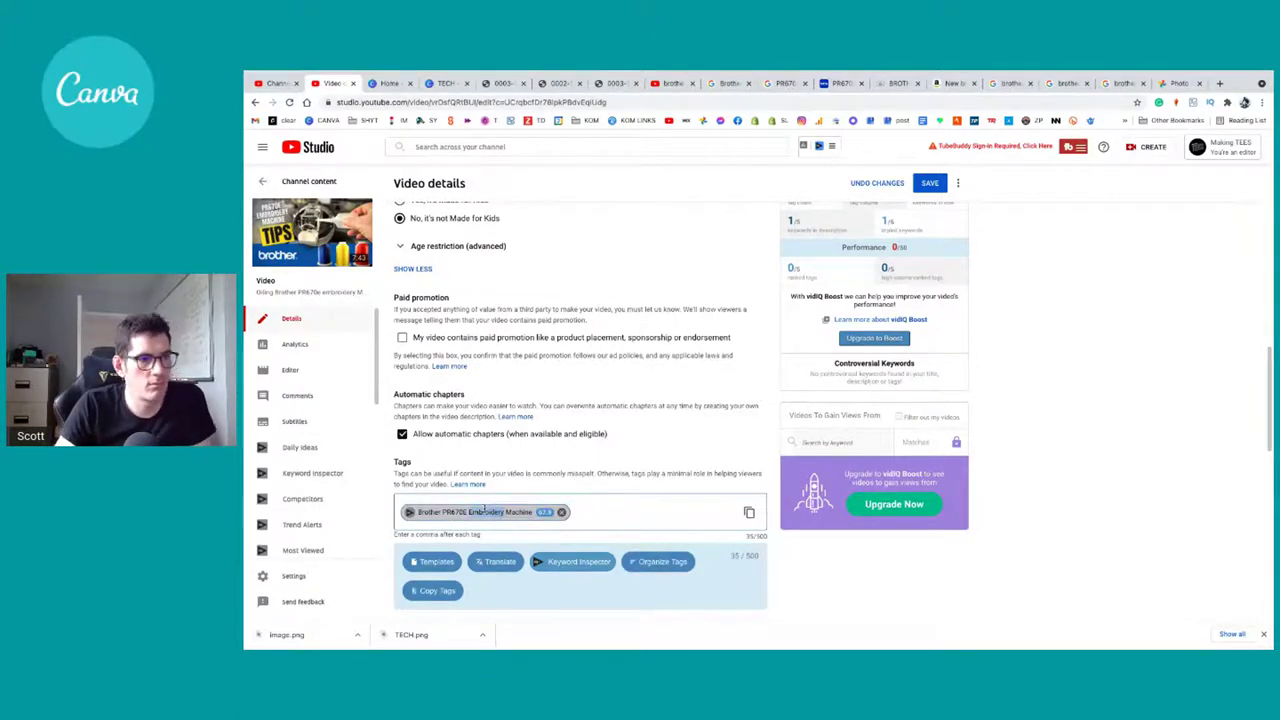
# Step: Inspect keywords related to the "Brother PR670E Embroidery Machine" tag and add embroidery, brother, embroidery machine, brother pr670e, machine embroidery and multi needle embroidery machine as tags
pyautogui.click(408, 514)
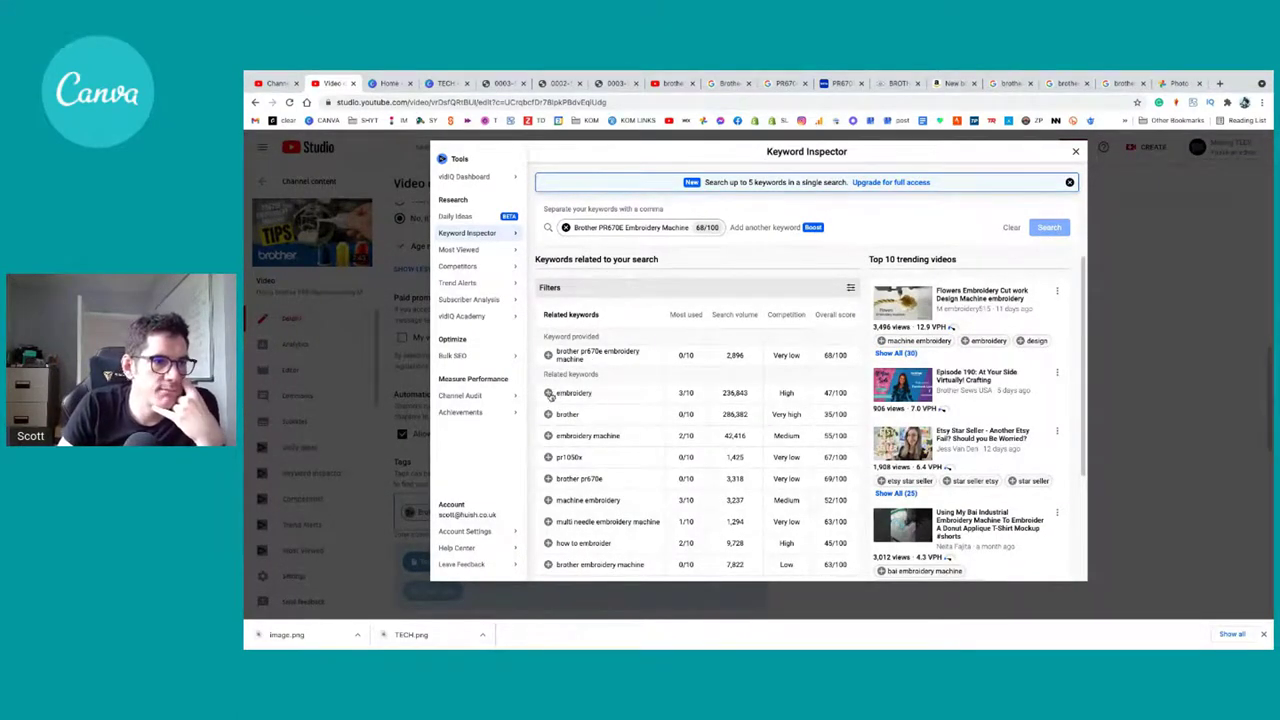
pyautogui.click(548, 393)
pyautogui.click(548, 414)
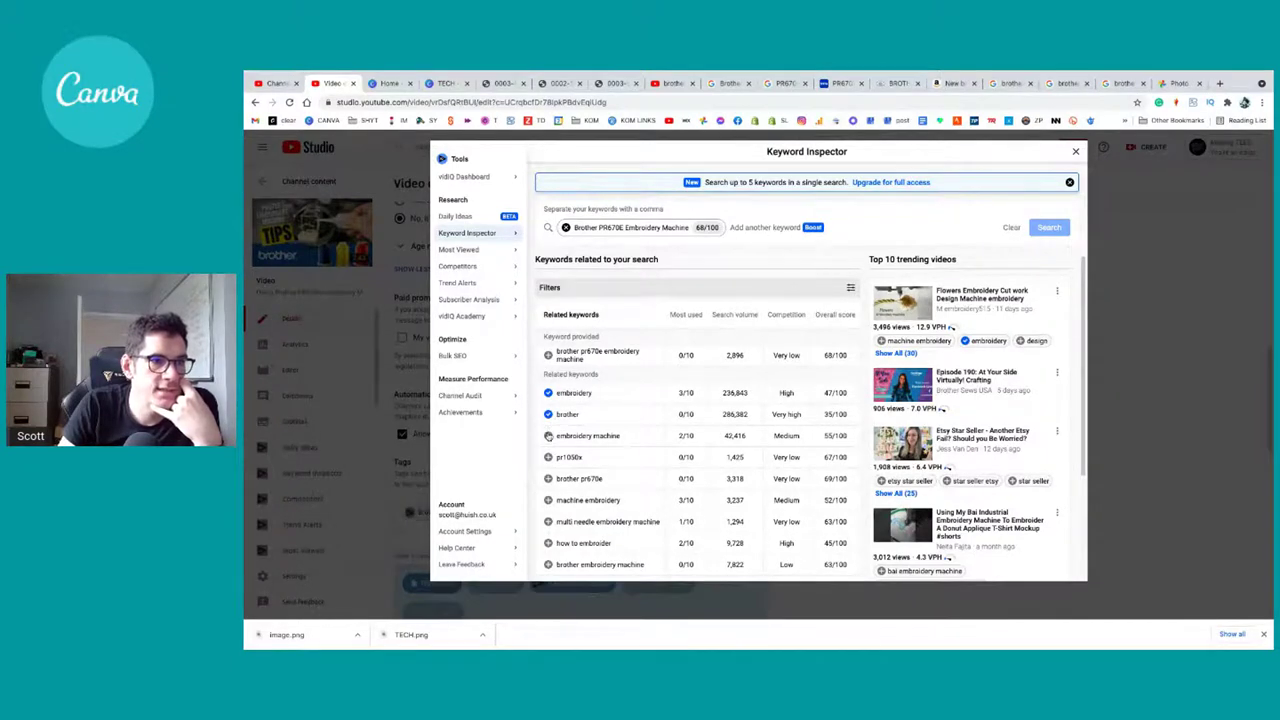
pyautogui.click(548, 436)
pyautogui.click(548, 479)
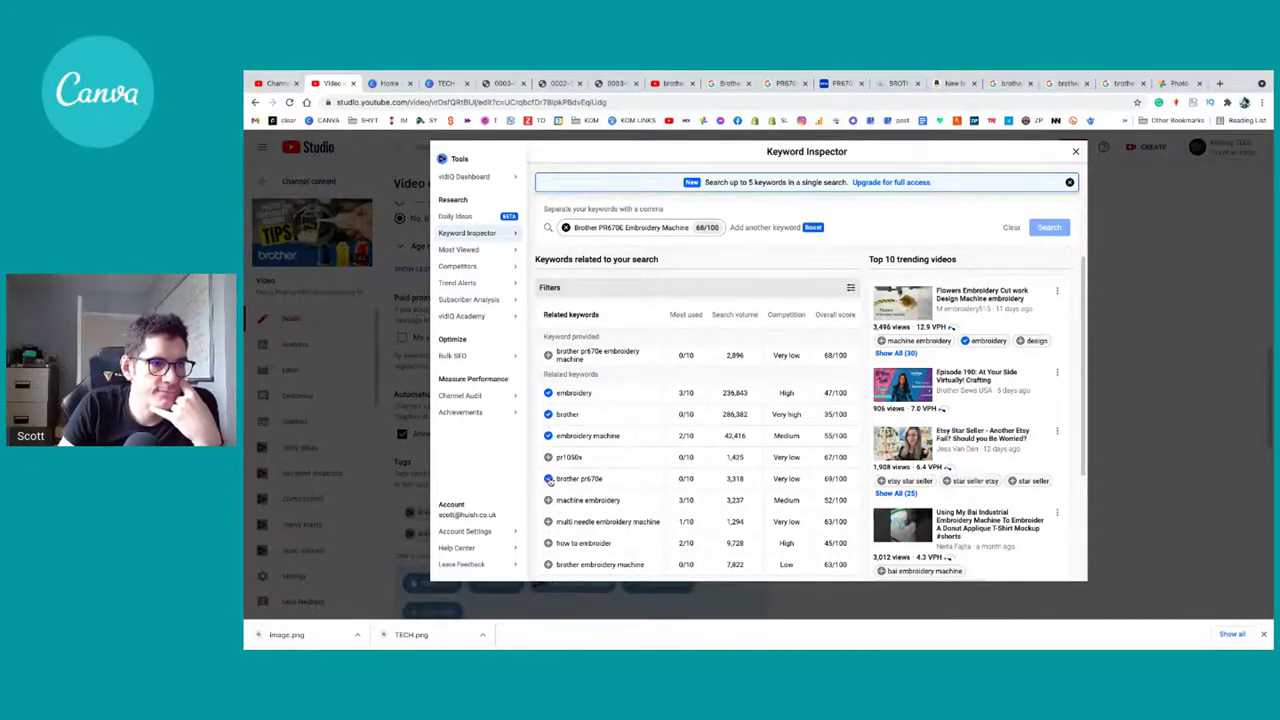
pyautogui.click(548, 500)
pyautogui.click(548, 521)
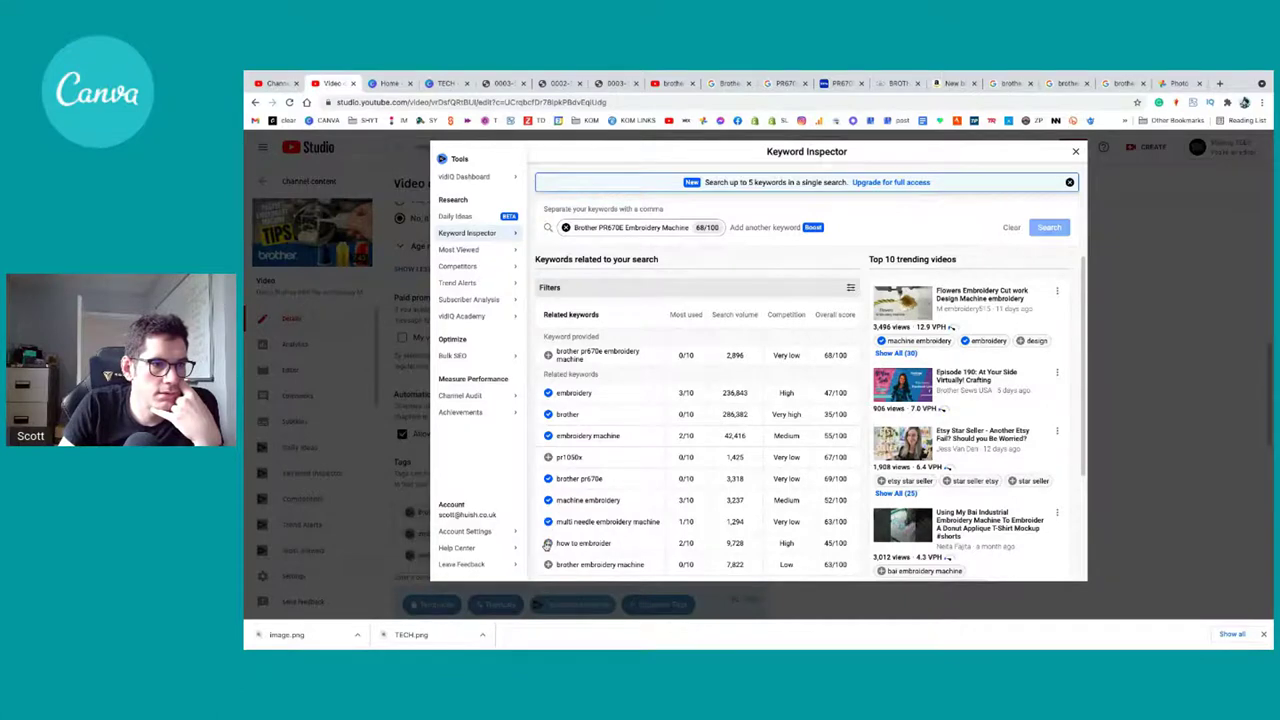
# Step: Add how to embroider, brother embroidery machine, sewing, embroidery for beginners, best embroidery machine and brother pr670e embroidery machine from the keyword suggestions as tags
pyautogui.click(548, 543)
pyautogui.scroll(-1, 548, 543)
pyautogui.click(548, 508)
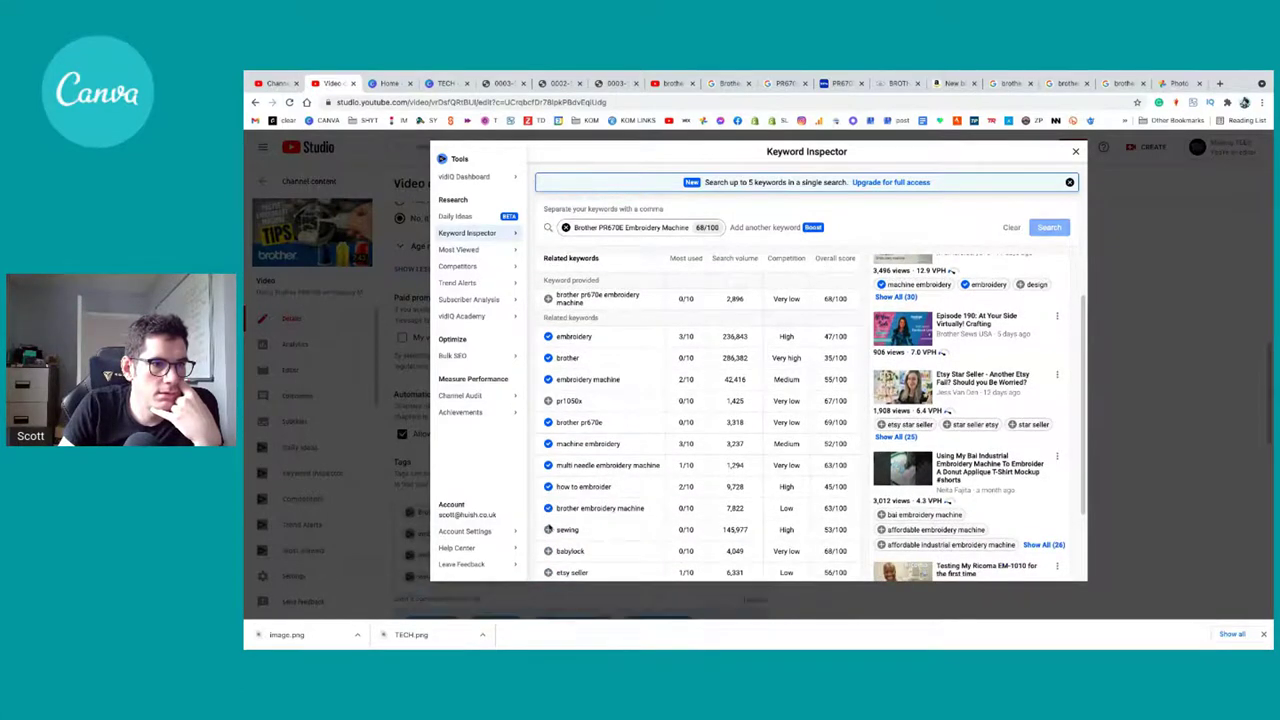
pyautogui.click(548, 529)
pyautogui.scroll(-1, 548, 529)
pyautogui.click(548, 528)
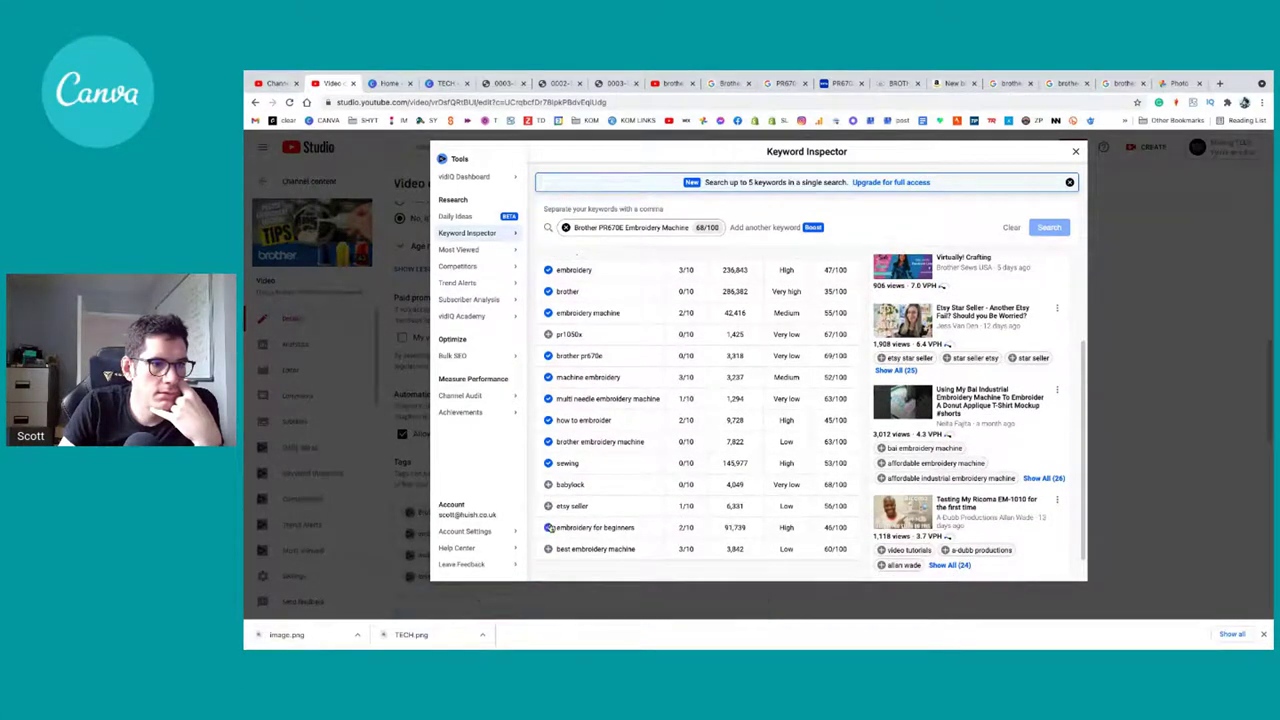
pyautogui.click(548, 549)
pyautogui.scroll(-1, 549, 552)
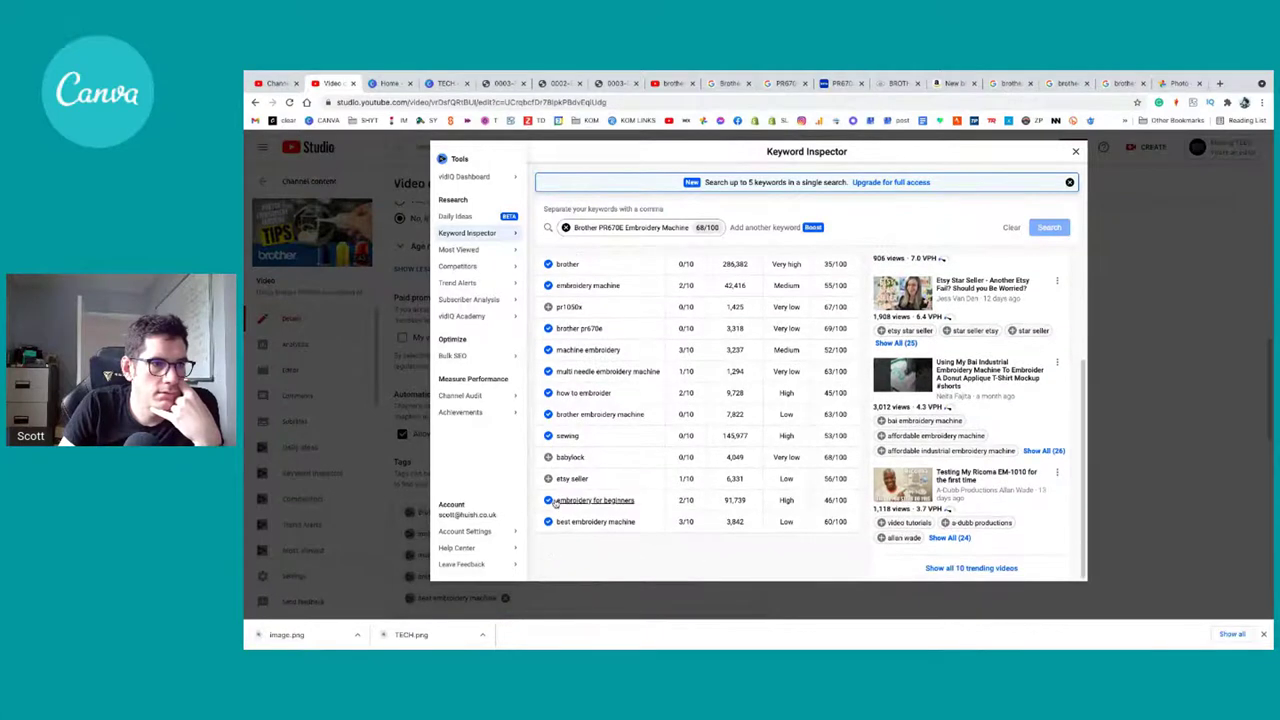
pyautogui.scroll(3, 557, 504)
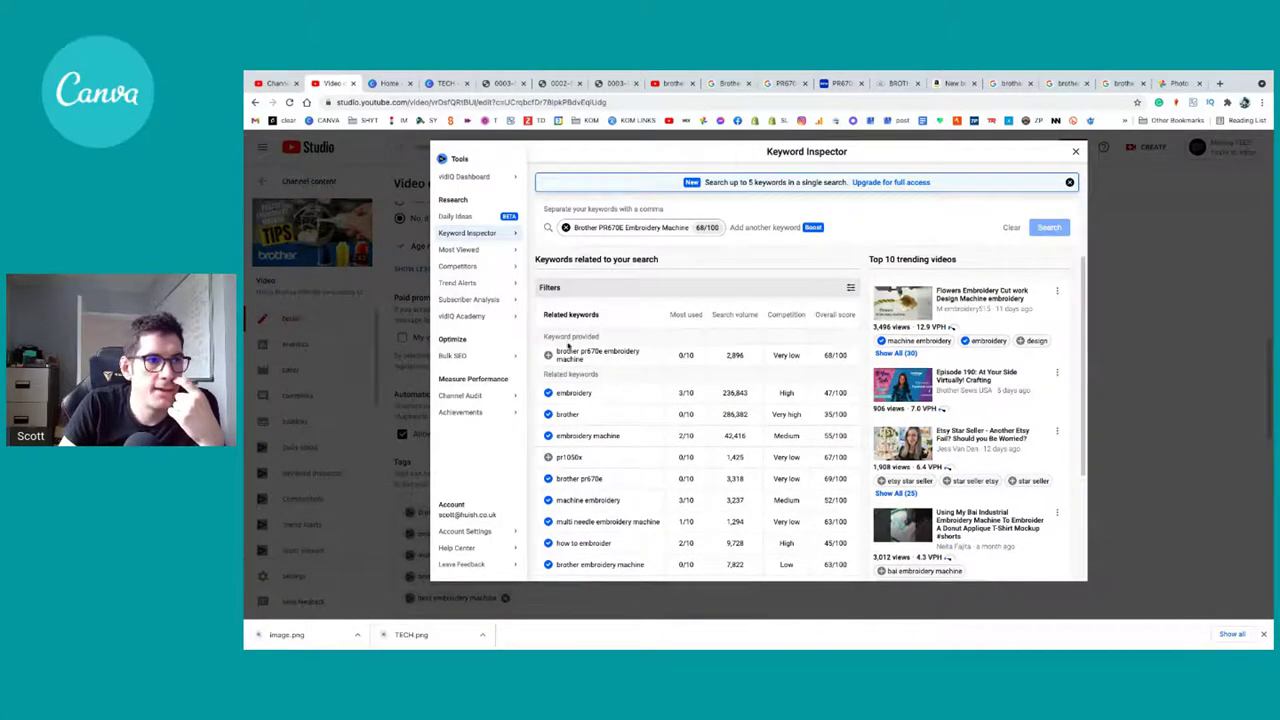
pyautogui.click(548, 355)
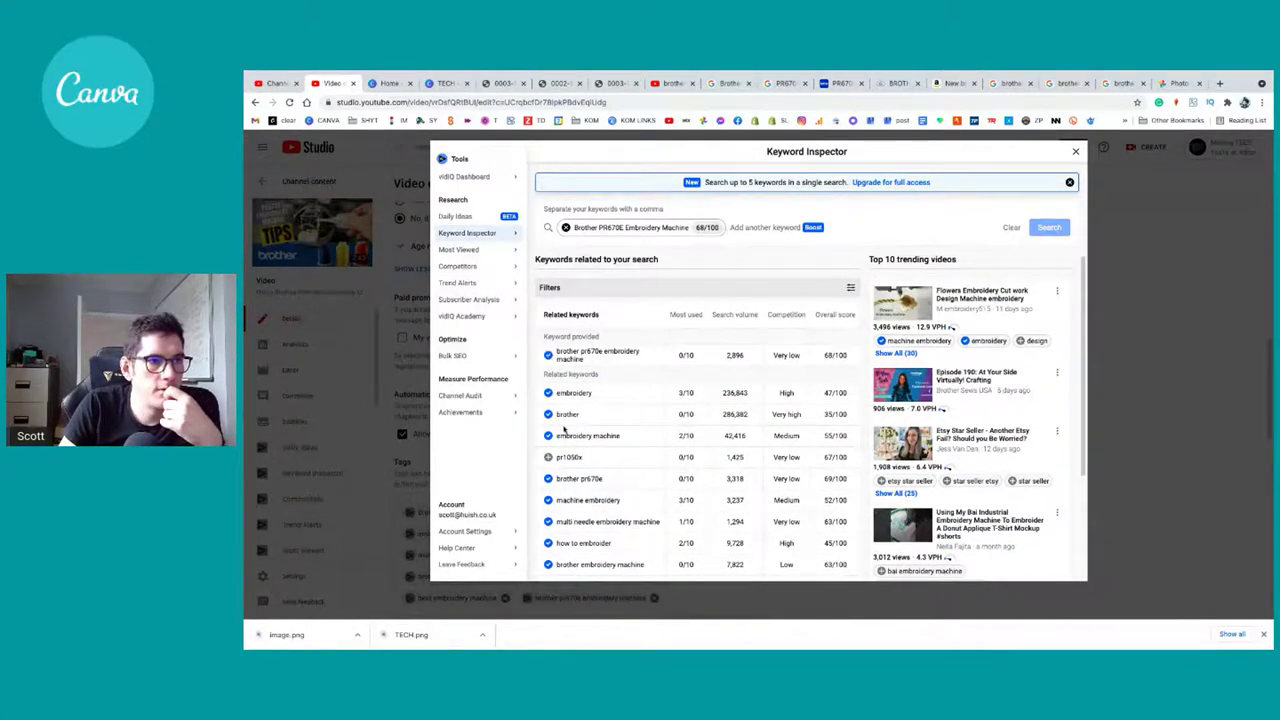
# Step: Inspect the keyword "brother pr670e", add its related keywords pr670e, brother pr670edv, brother pr670, multi needle and embroidery business as tags, and close the Keyword Inspector
pyautogui.click(578, 479)
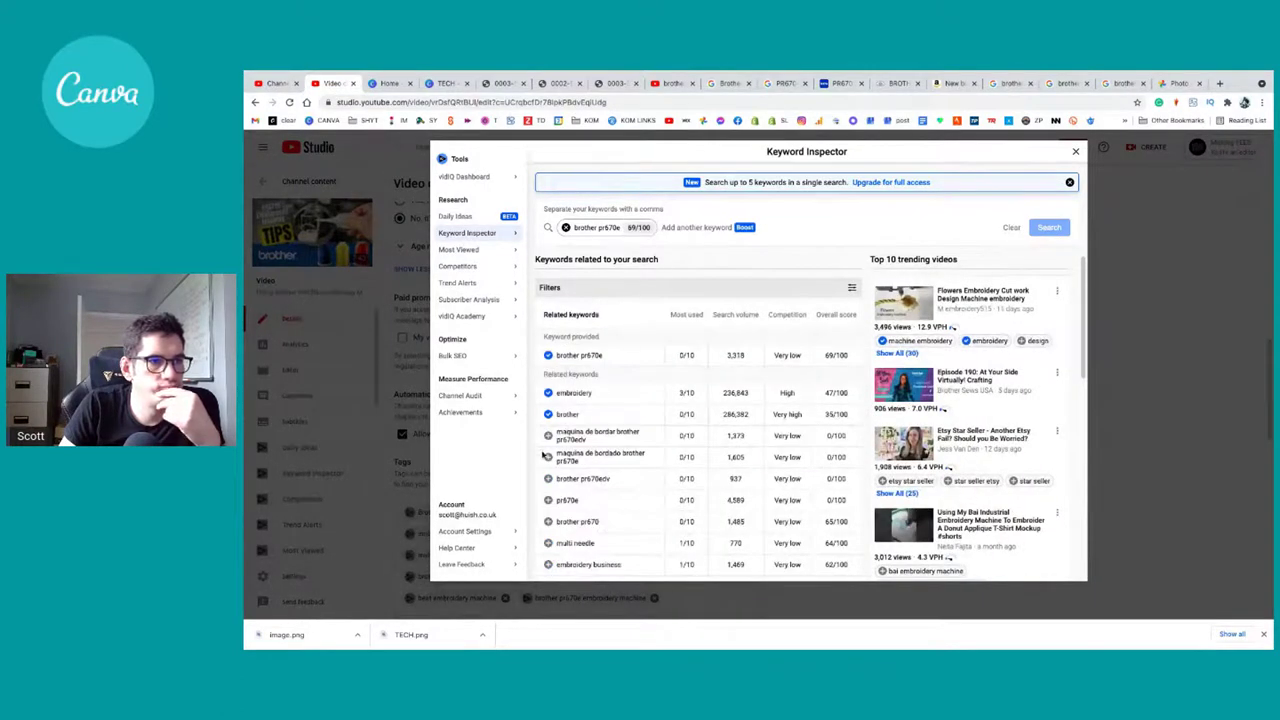
pyautogui.click(548, 500)
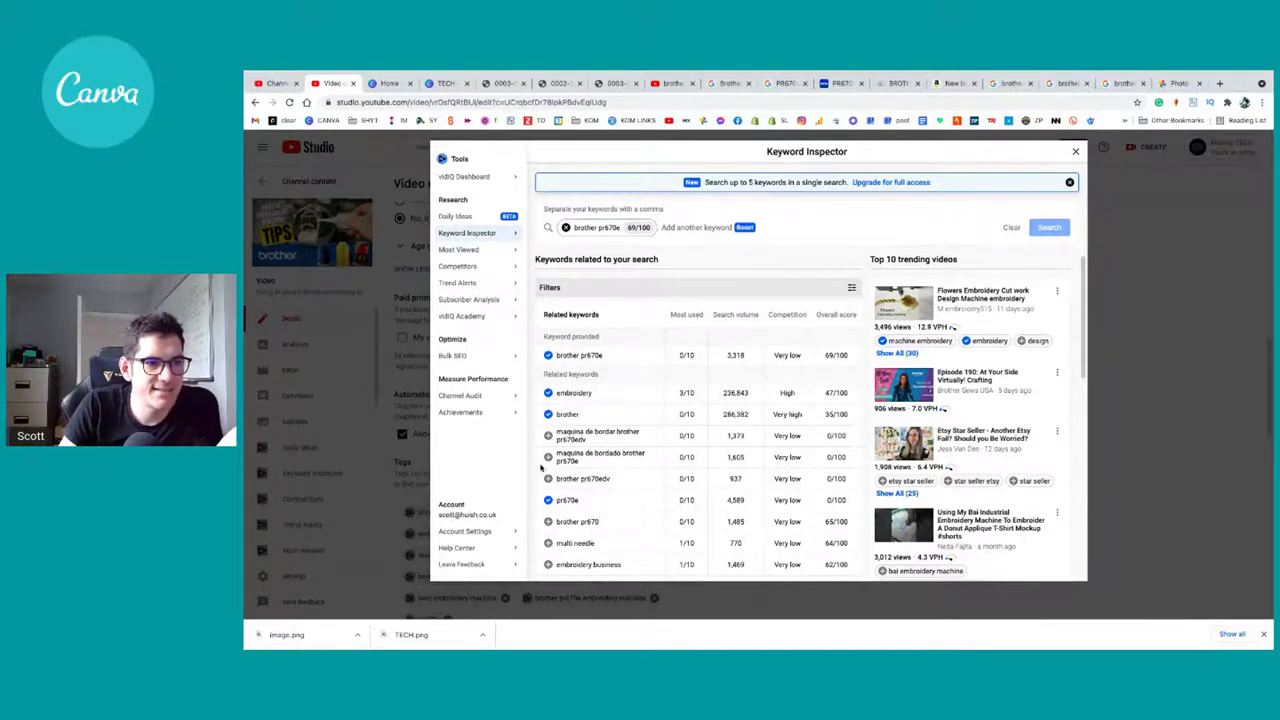
pyautogui.click(549, 480)
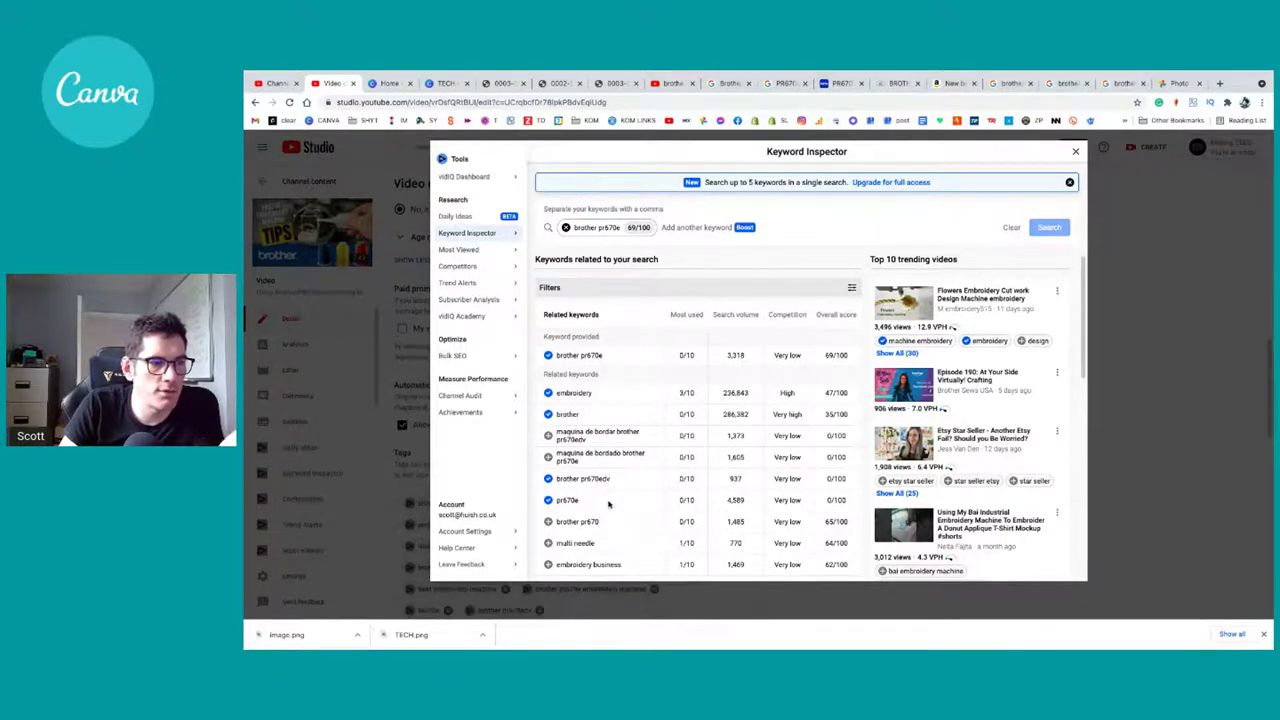
pyautogui.click(548, 521)
pyautogui.click(549, 543)
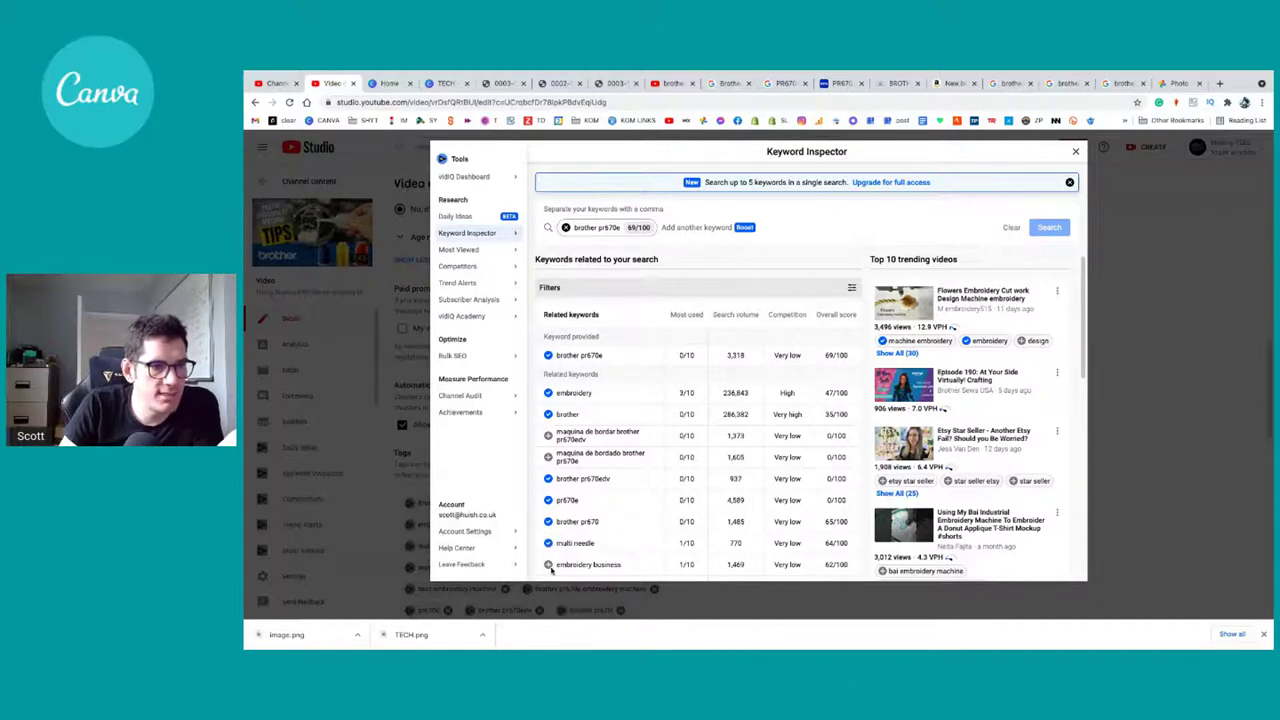
pyautogui.click(1075, 152)
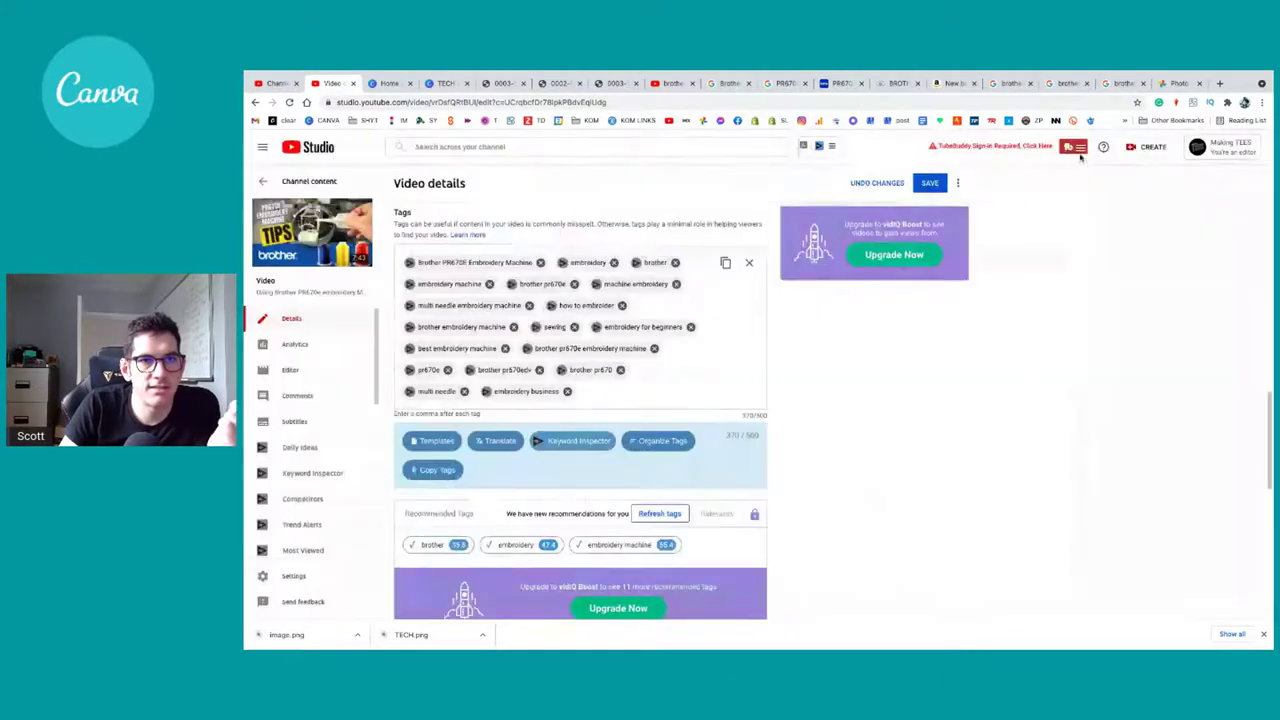
# Step: Set the video's category to Education
pyautogui.scroll(-2, 545, 437)
pyautogui.scroll(2, 545, 437)
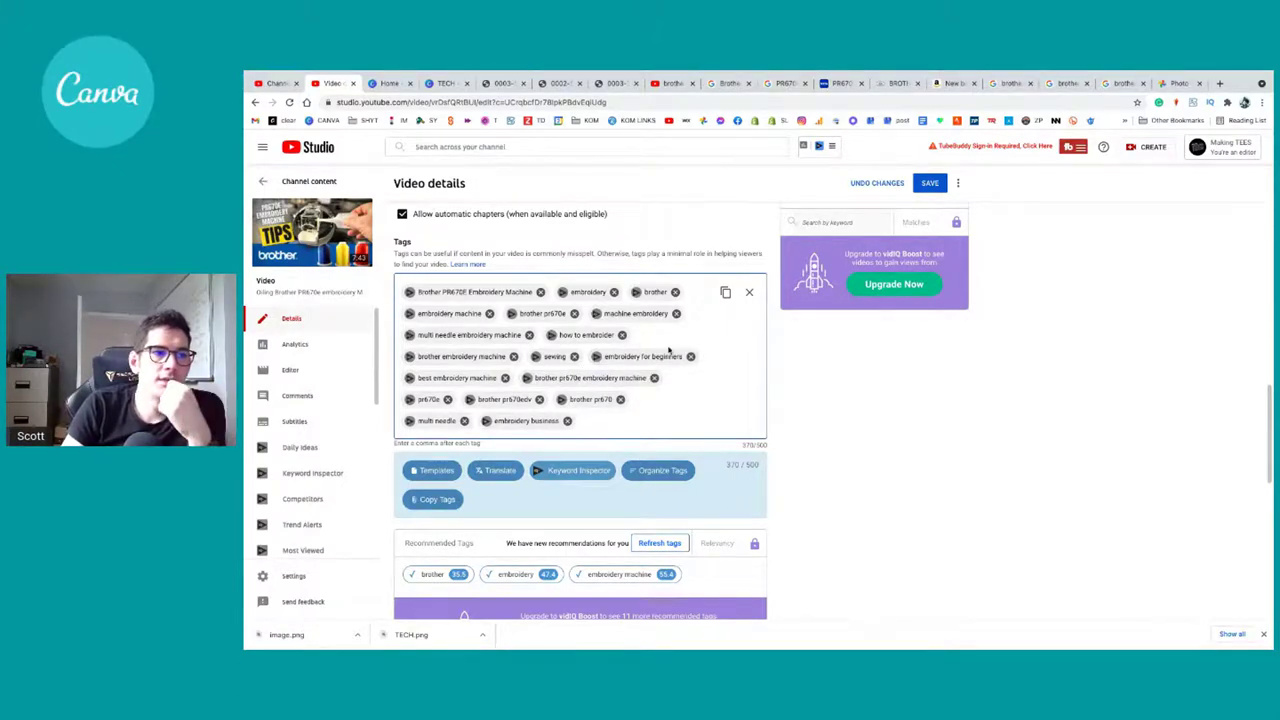
pyautogui.scroll(10, 699, 402)
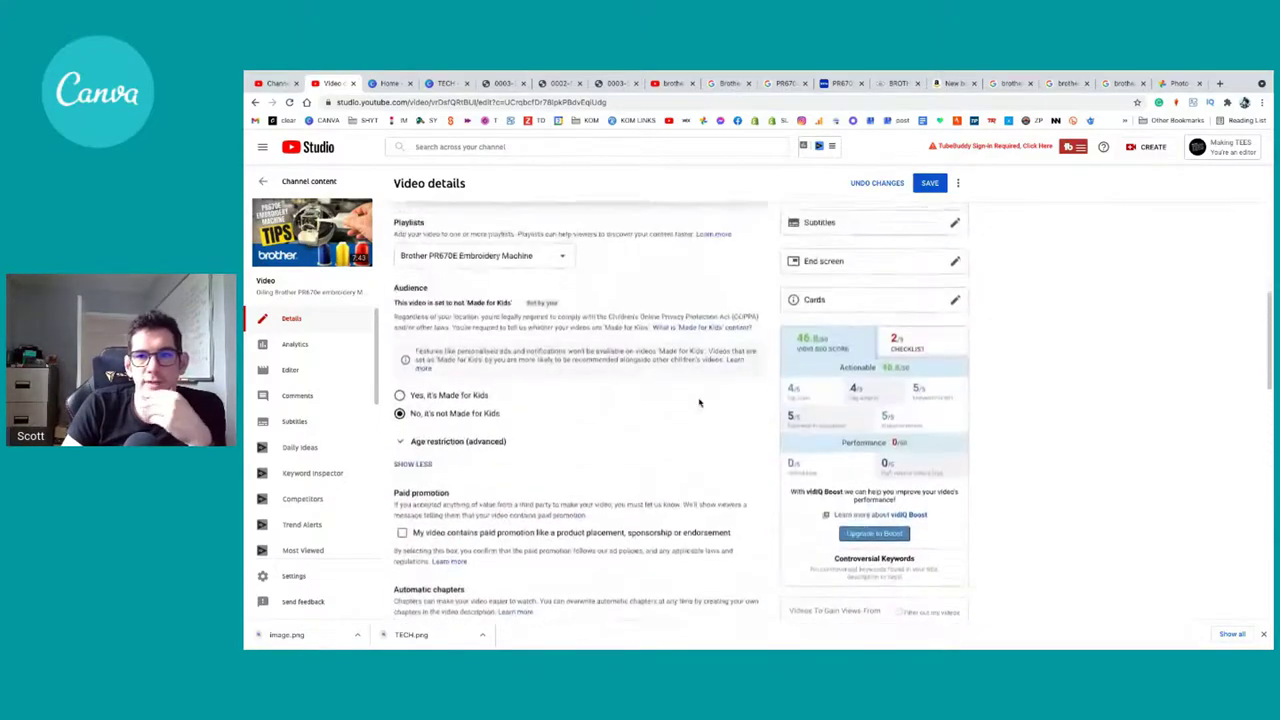
pyautogui.scroll(4, 699, 400)
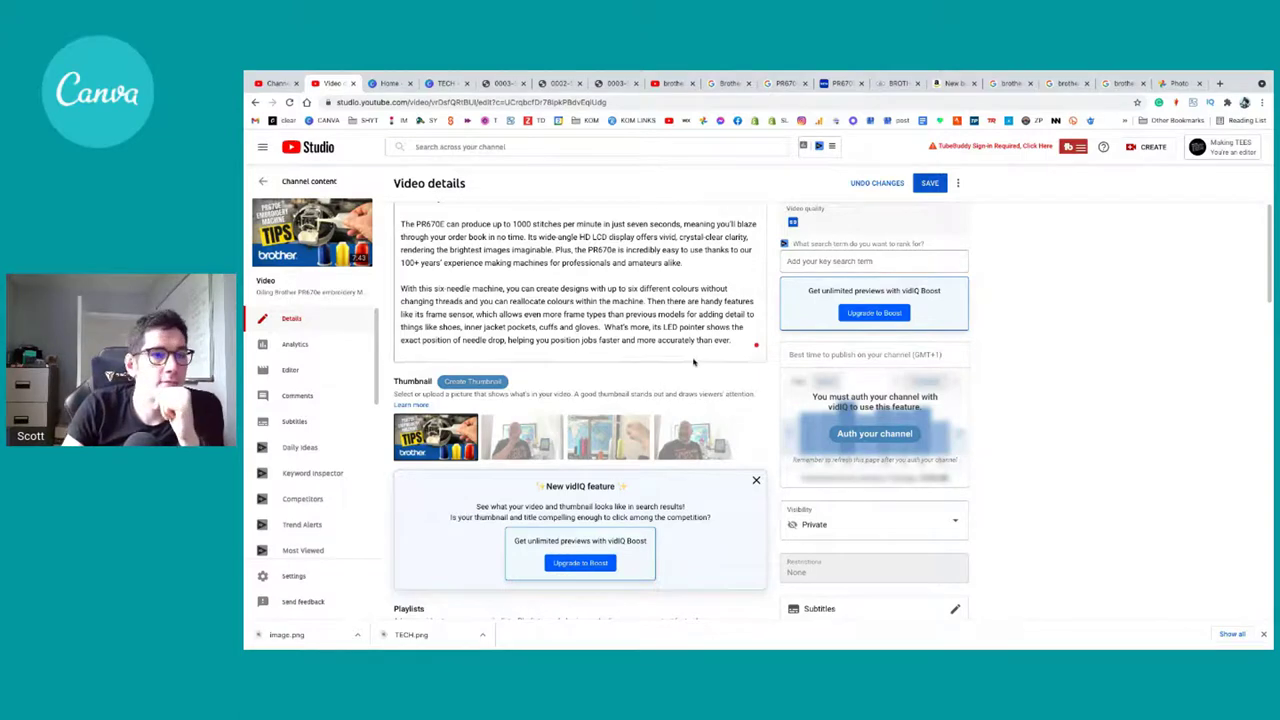
pyautogui.scroll(-15, 700, 404)
pyautogui.scroll(-4, 700, 400)
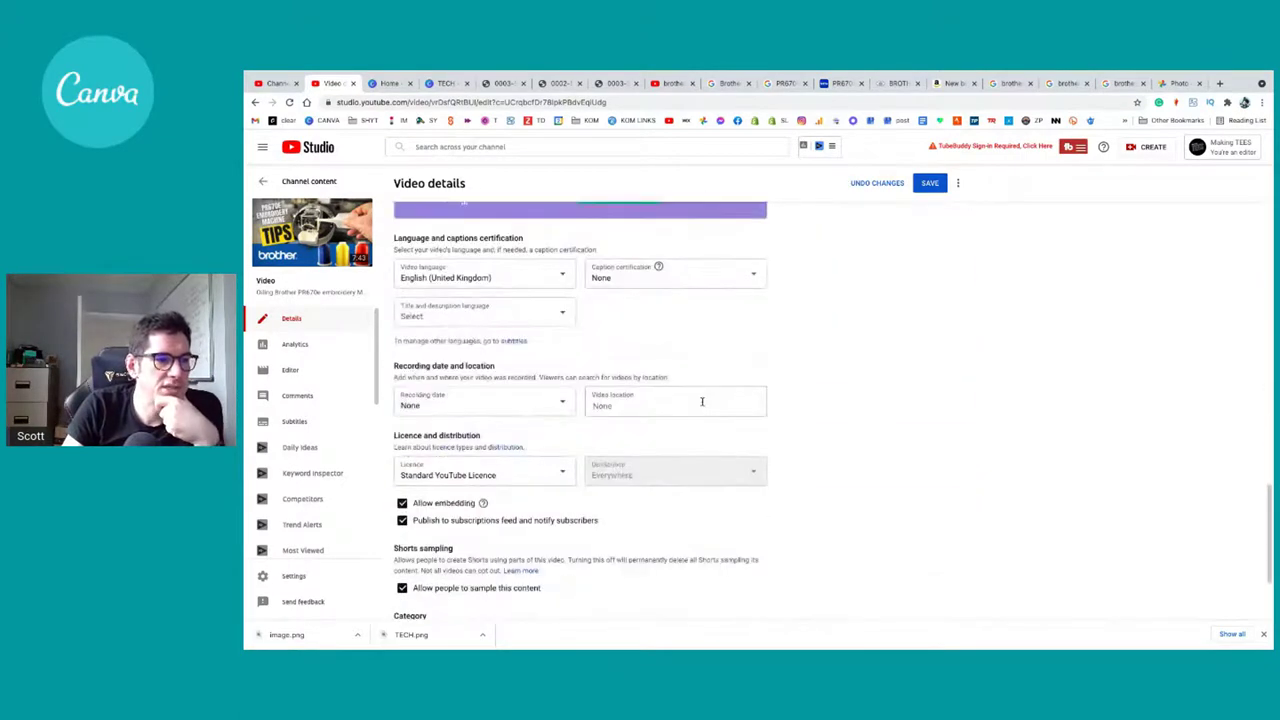
pyautogui.click(515, 515)
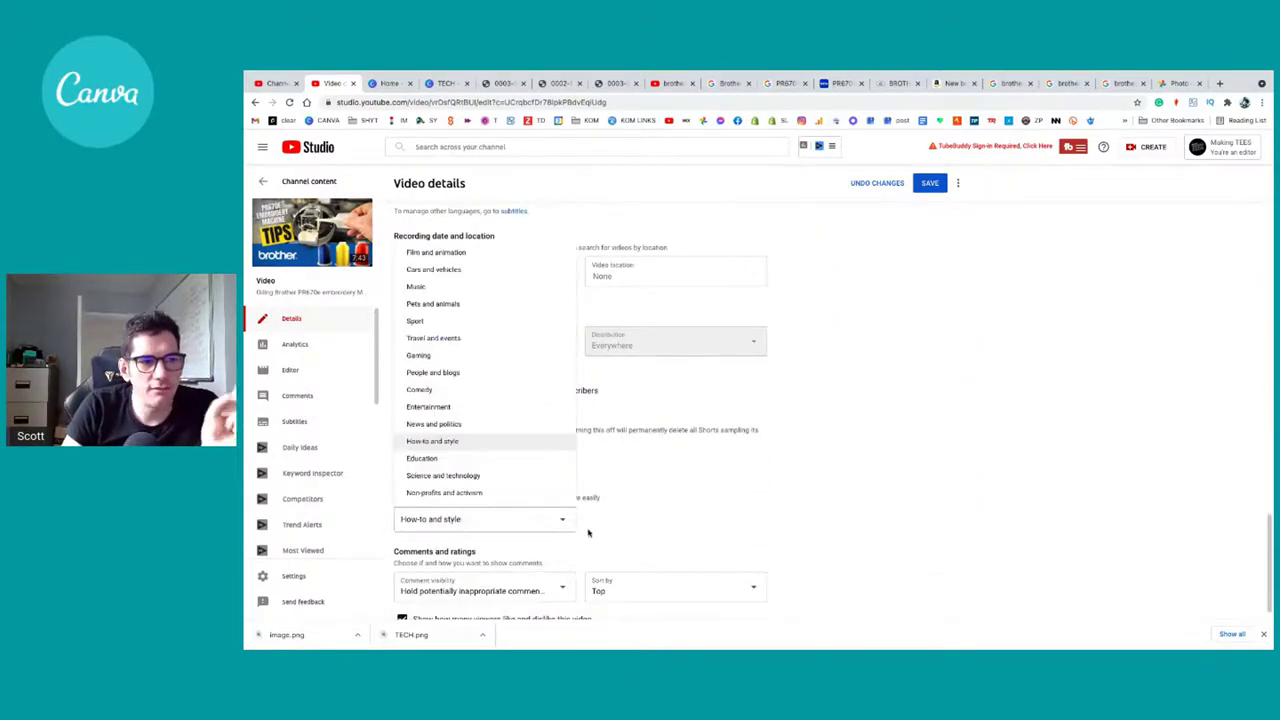
pyautogui.click(461, 459)
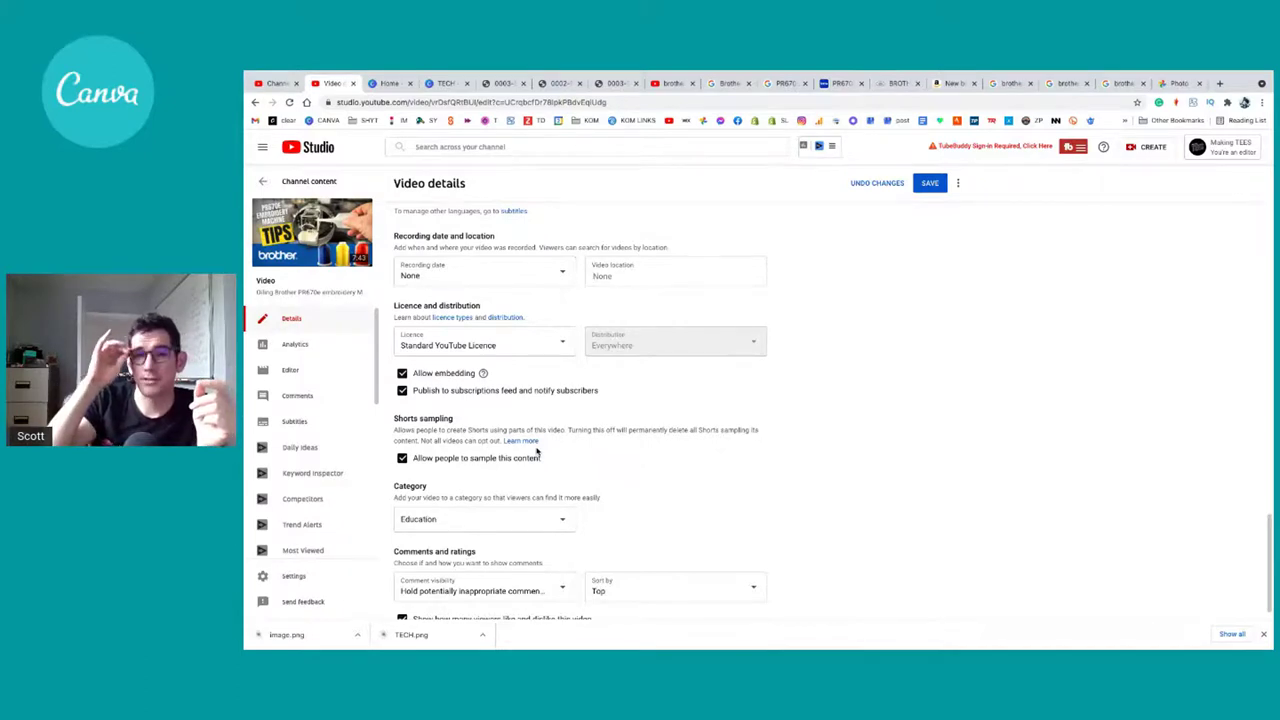
# Step: Shift the "Best for viewer" video element slightly to the right on the video's end screen and save the end screen
pyautogui.scroll(-1, 644, 488)
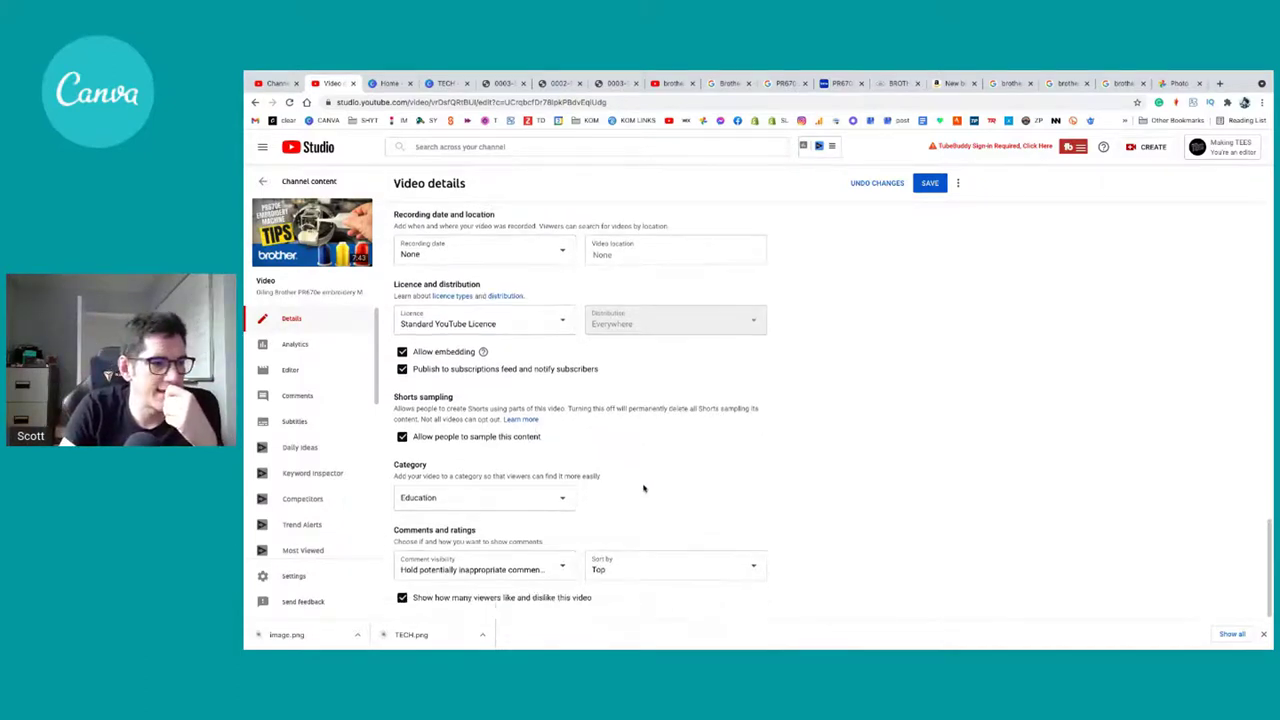
pyautogui.scroll(2, 643, 488)
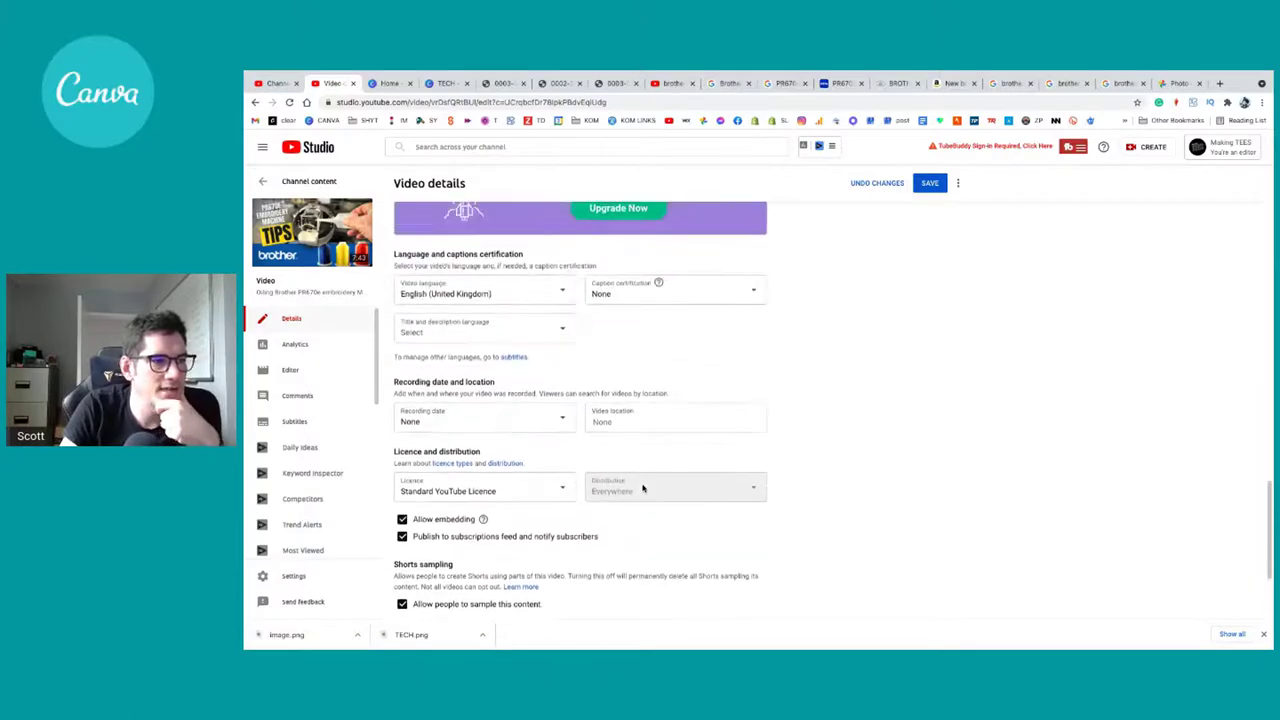
pyautogui.scroll(15, 645, 548)
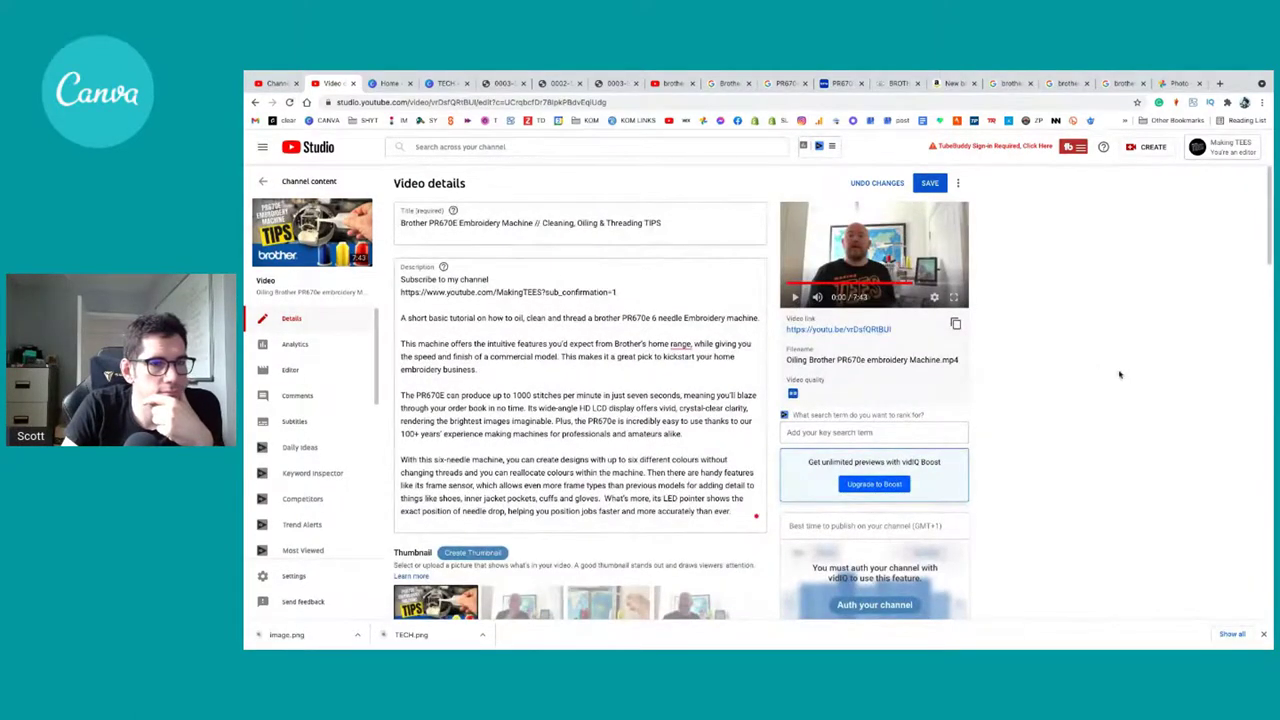
pyautogui.scroll(-1, 984, 428)
pyautogui.scroll(-4, 984, 428)
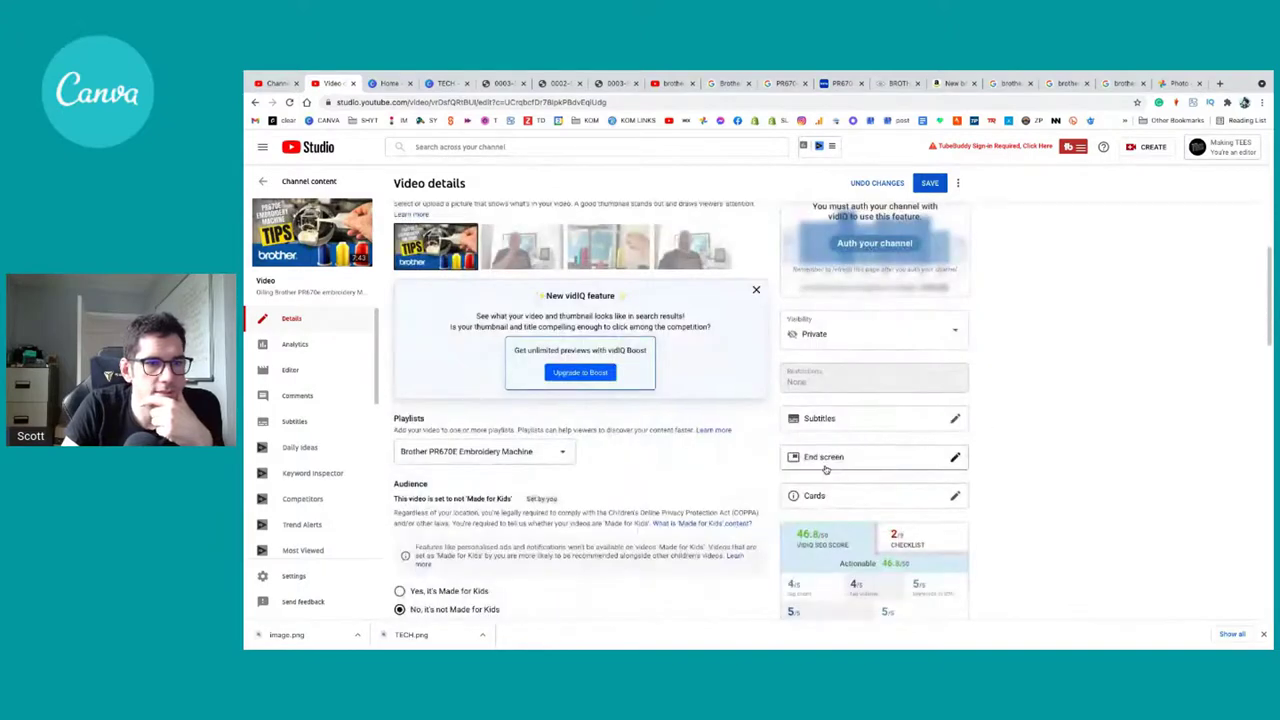
pyautogui.click(951, 462)
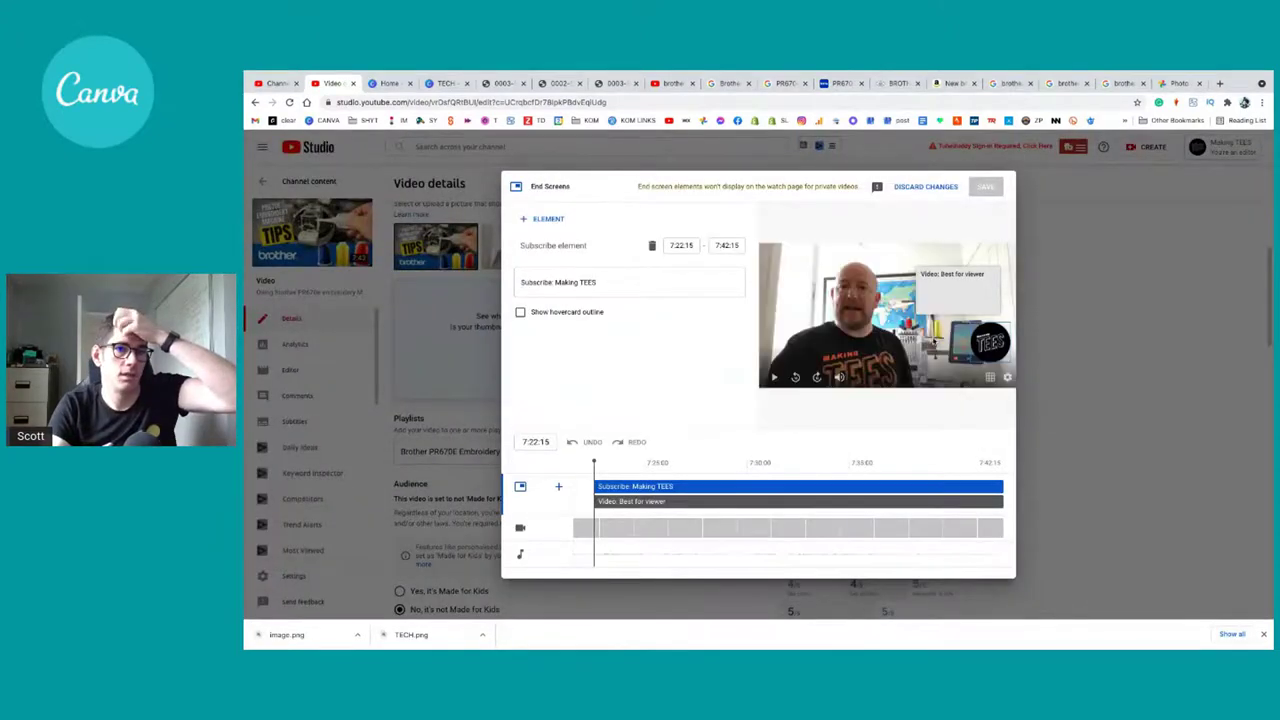
pyautogui.click(985, 276)
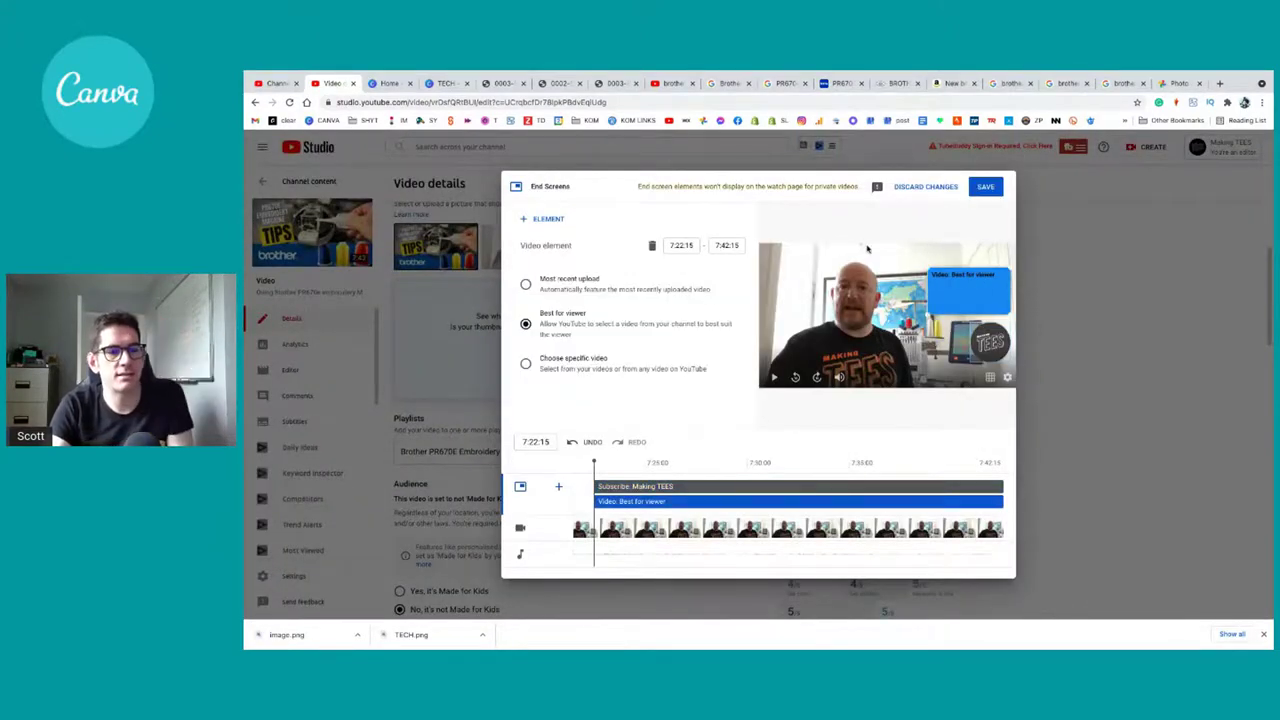
pyautogui.click(985, 186)
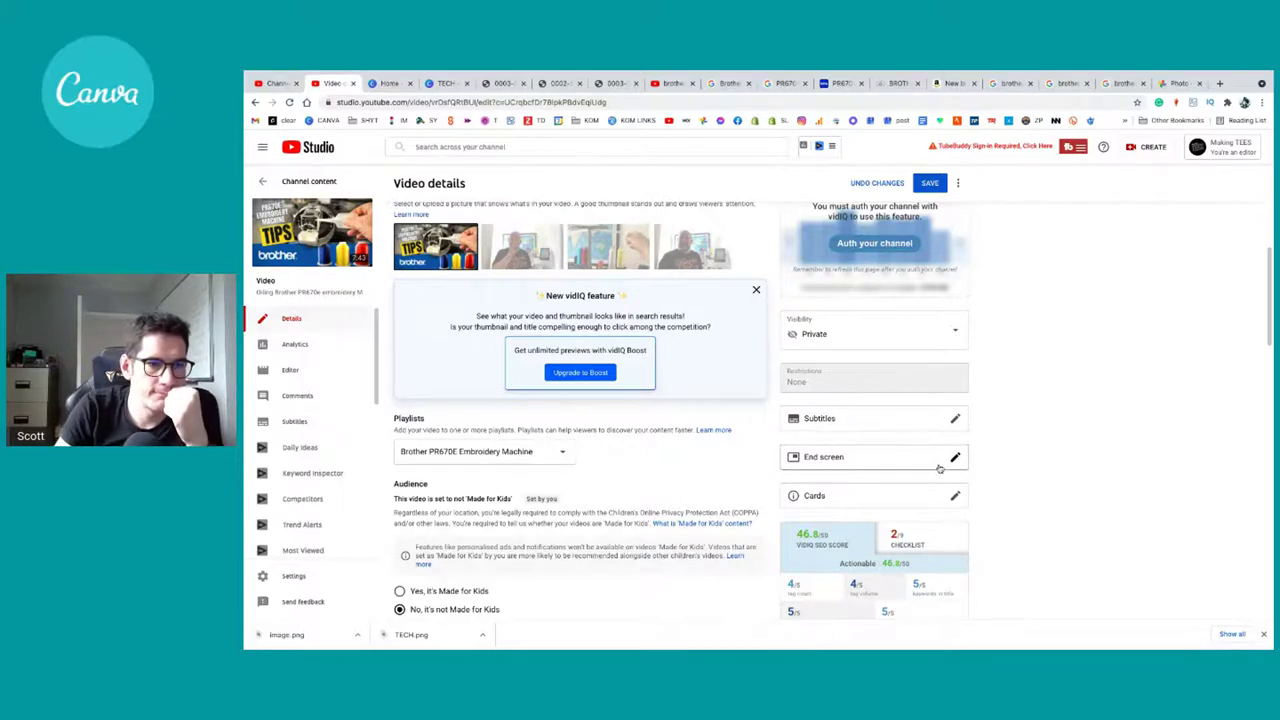
# Step: Add a playlist card for "Reviews & Demo" to the video at 2:09:26
pyautogui.click(950, 494)
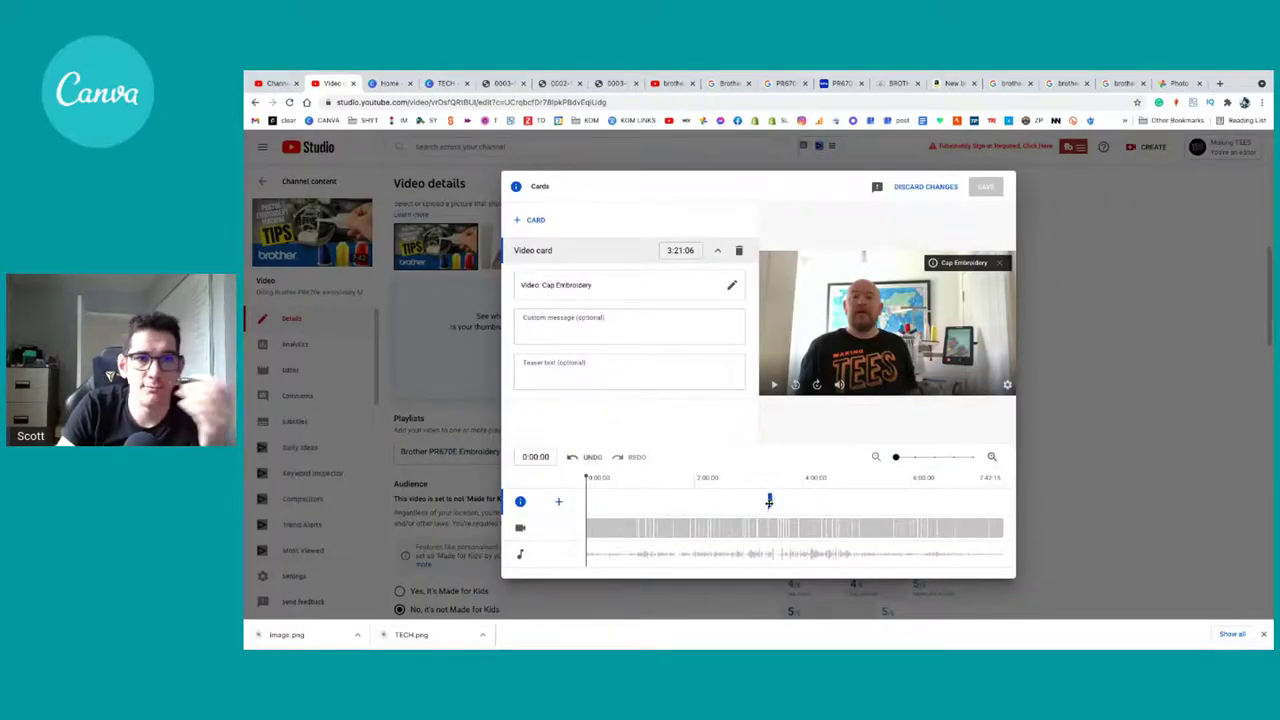
pyautogui.click(704, 503)
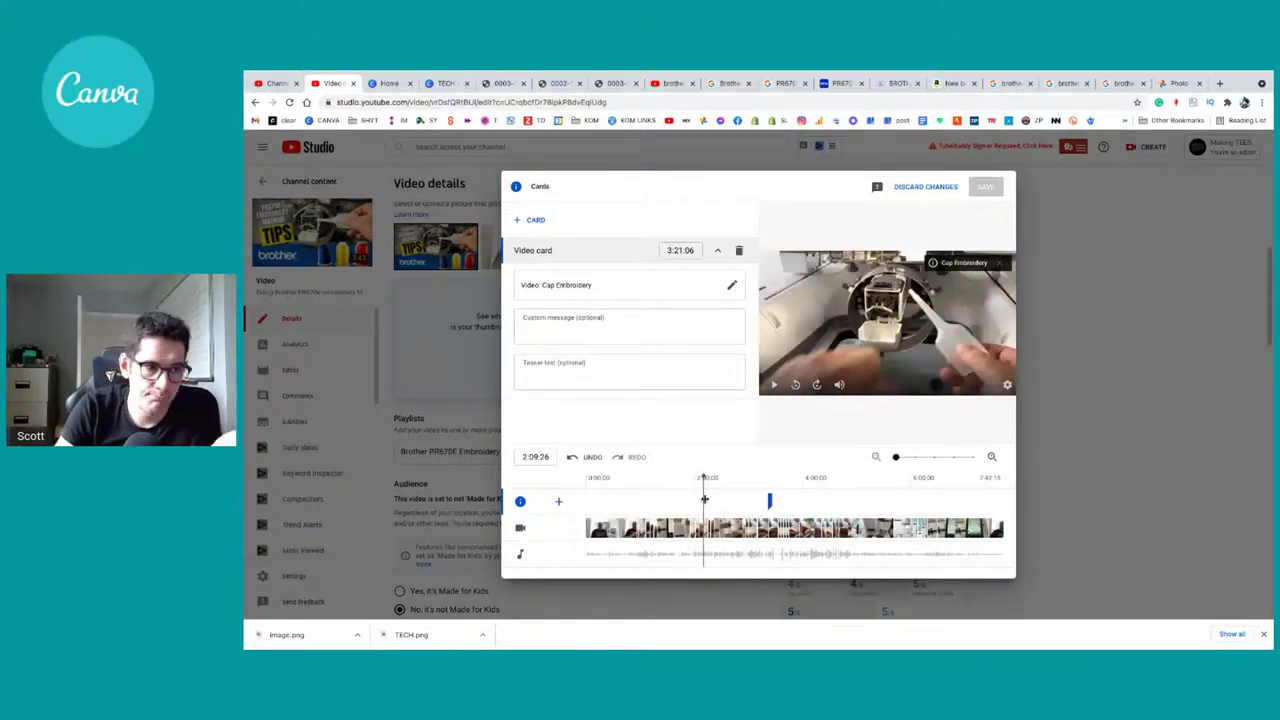
pyautogui.click(536, 219)
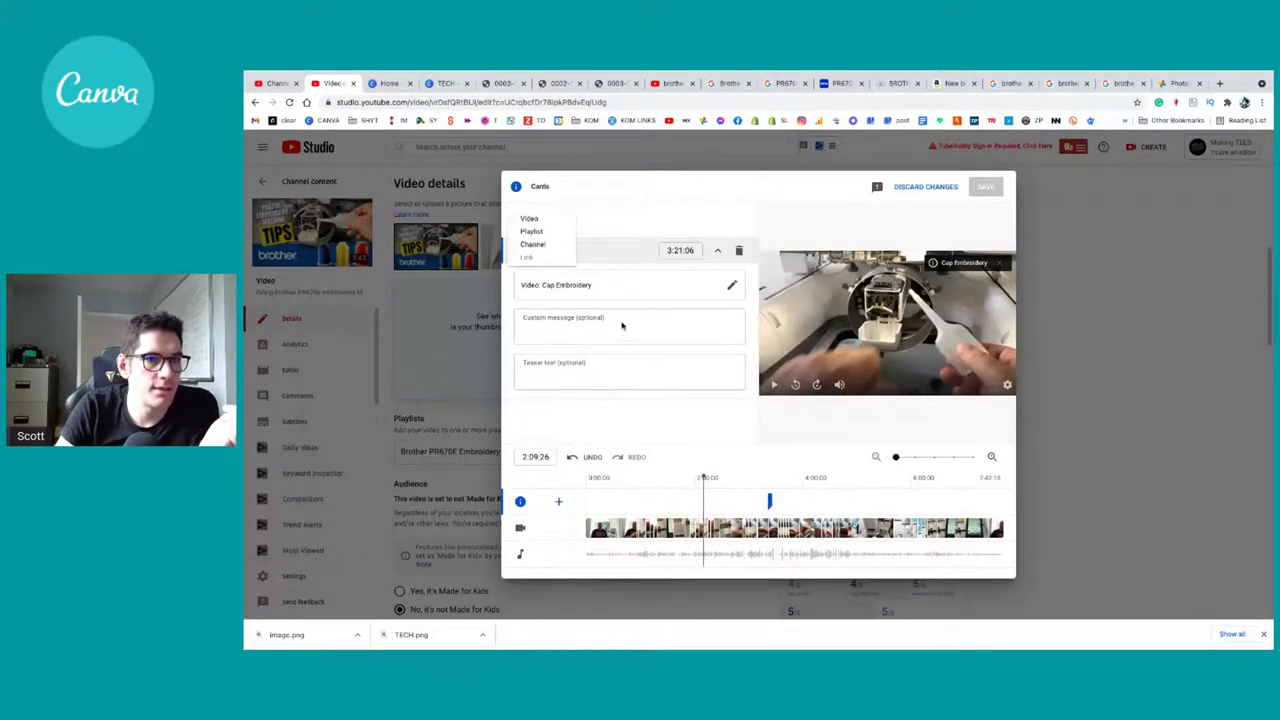
pyautogui.click(540, 231)
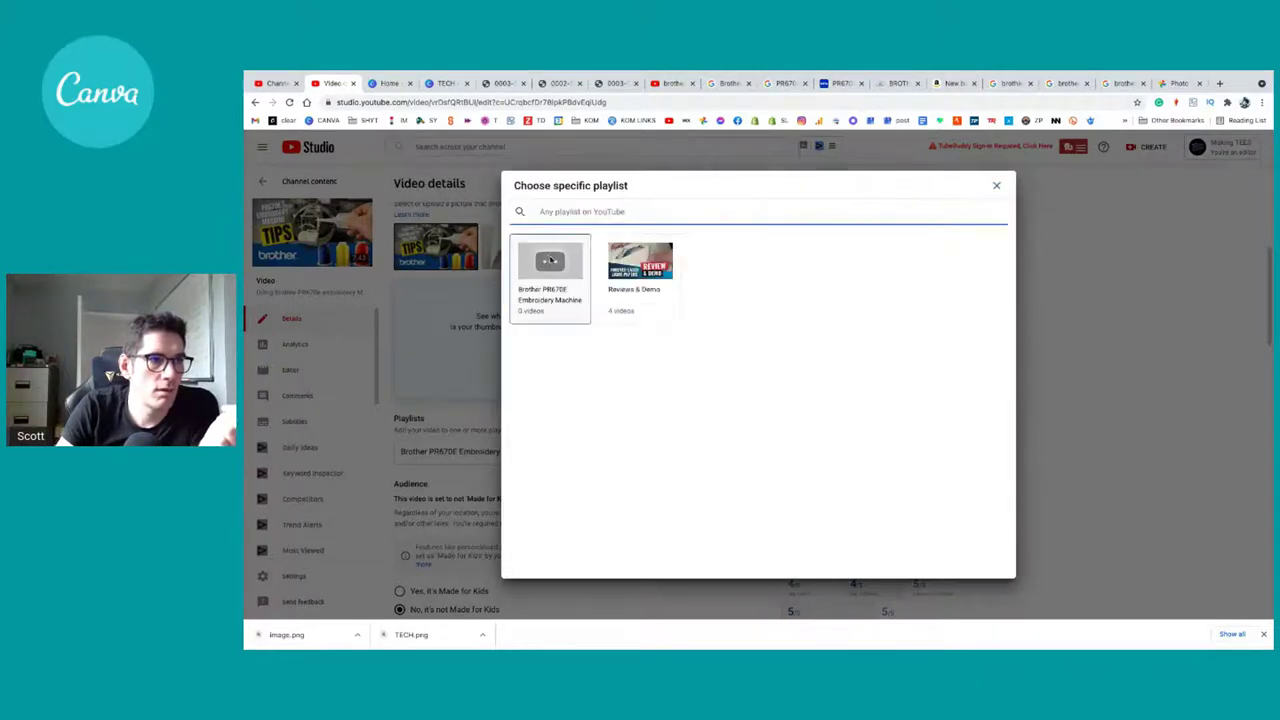
pyautogui.click(632, 268)
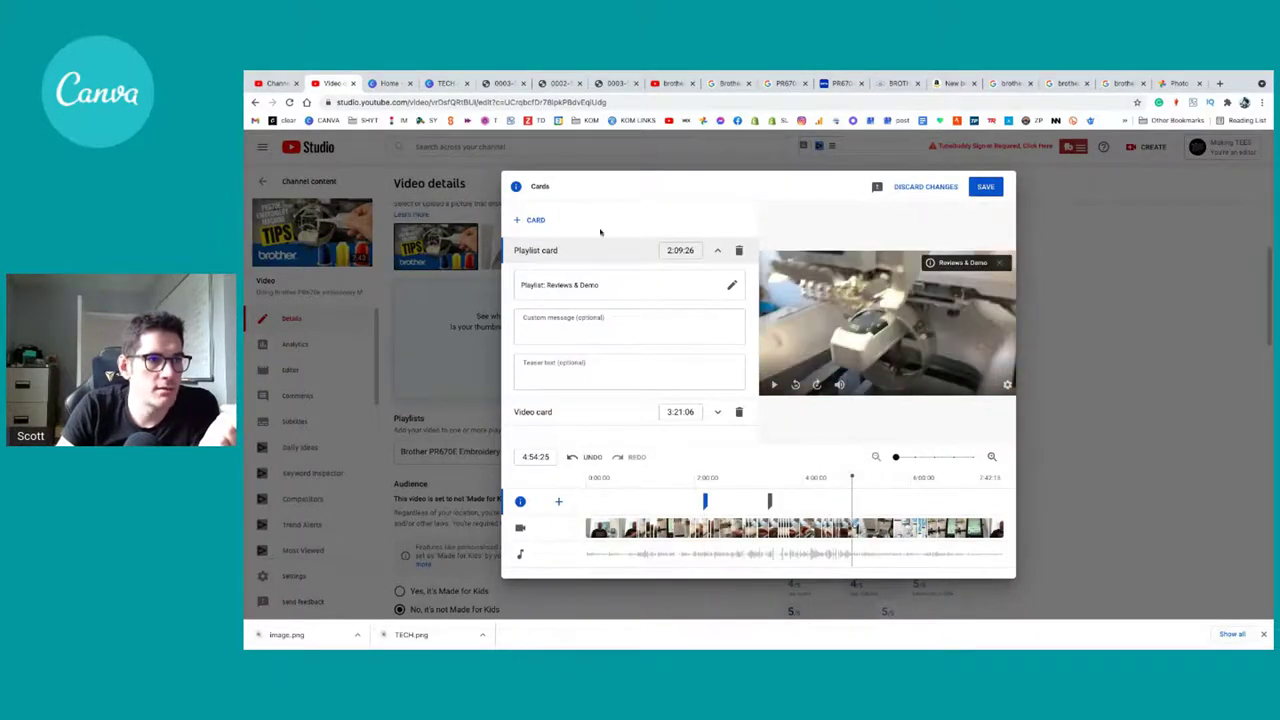
# Step: Add a video card for "PEGGY'S STITCH ERASER 3 - Unboxing & First Use!" at 4:54:25
pyautogui.click(532, 219)
pyautogui.click(536, 218)
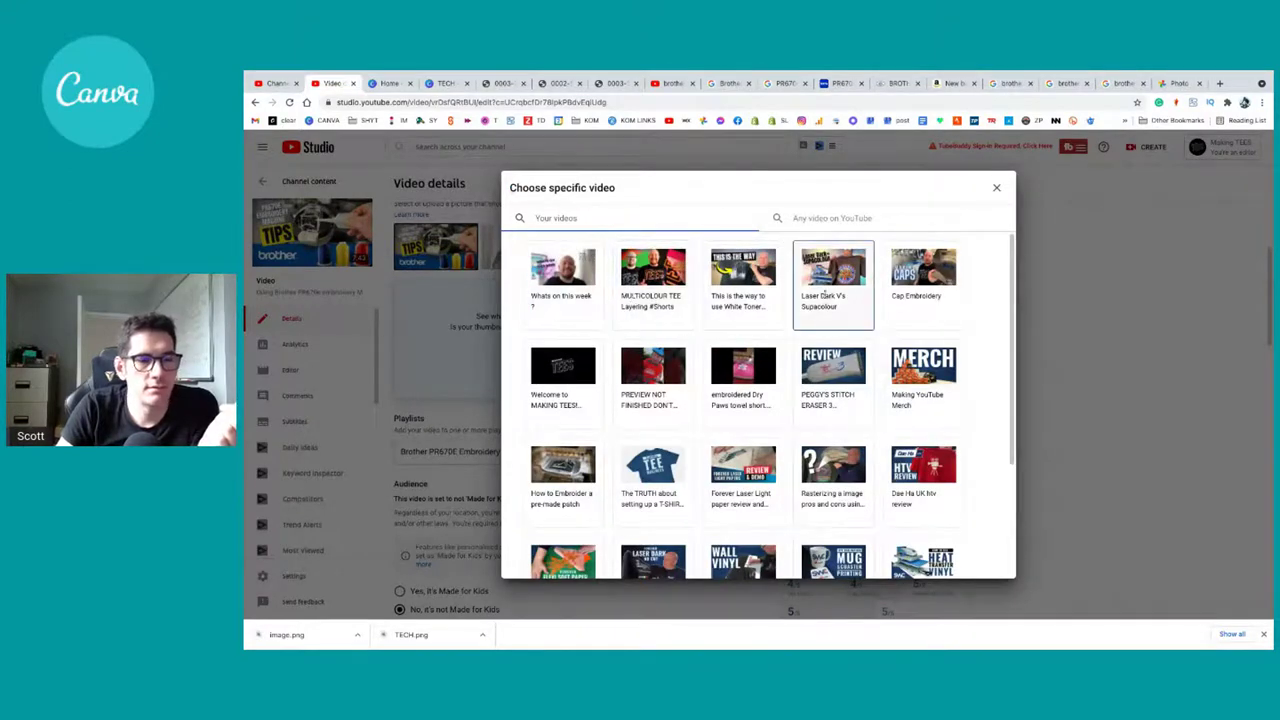
pyautogui.click(822, 369)
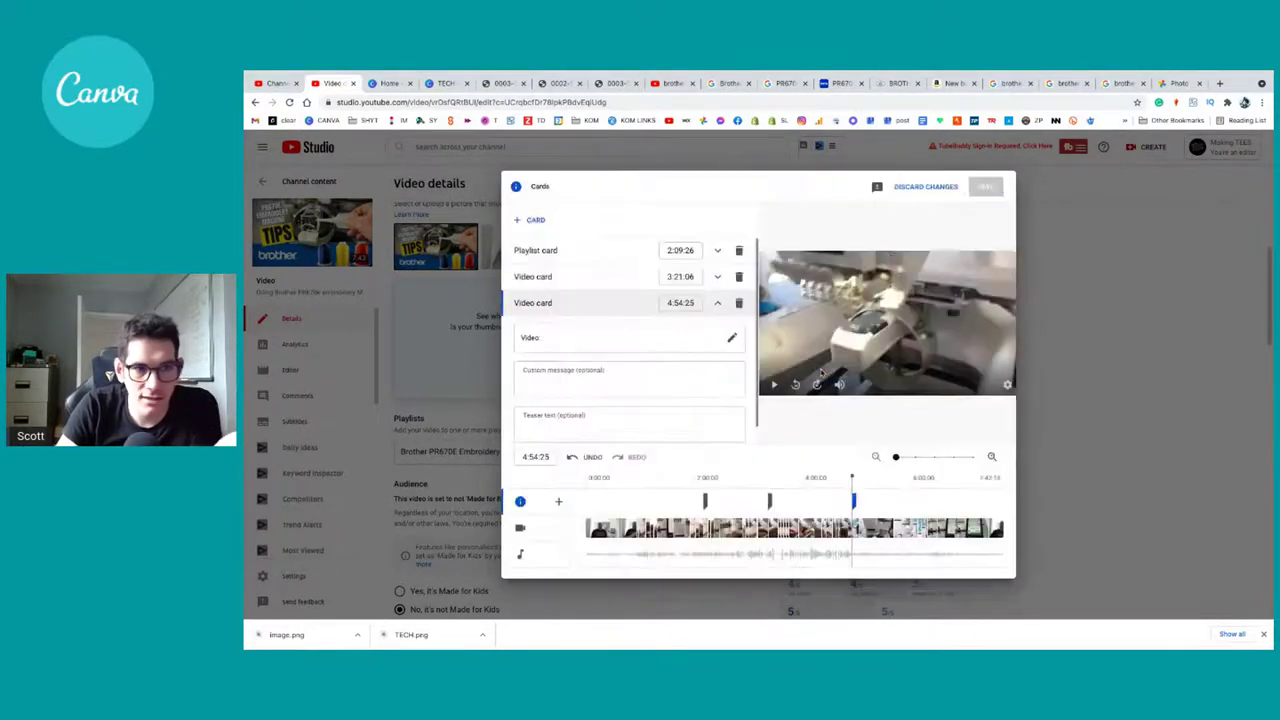
# Step: Add a video card for "Welcome to MAKING TEES! #Shorts" to the video at 5:59:29
pyautogui.click(530, 219)
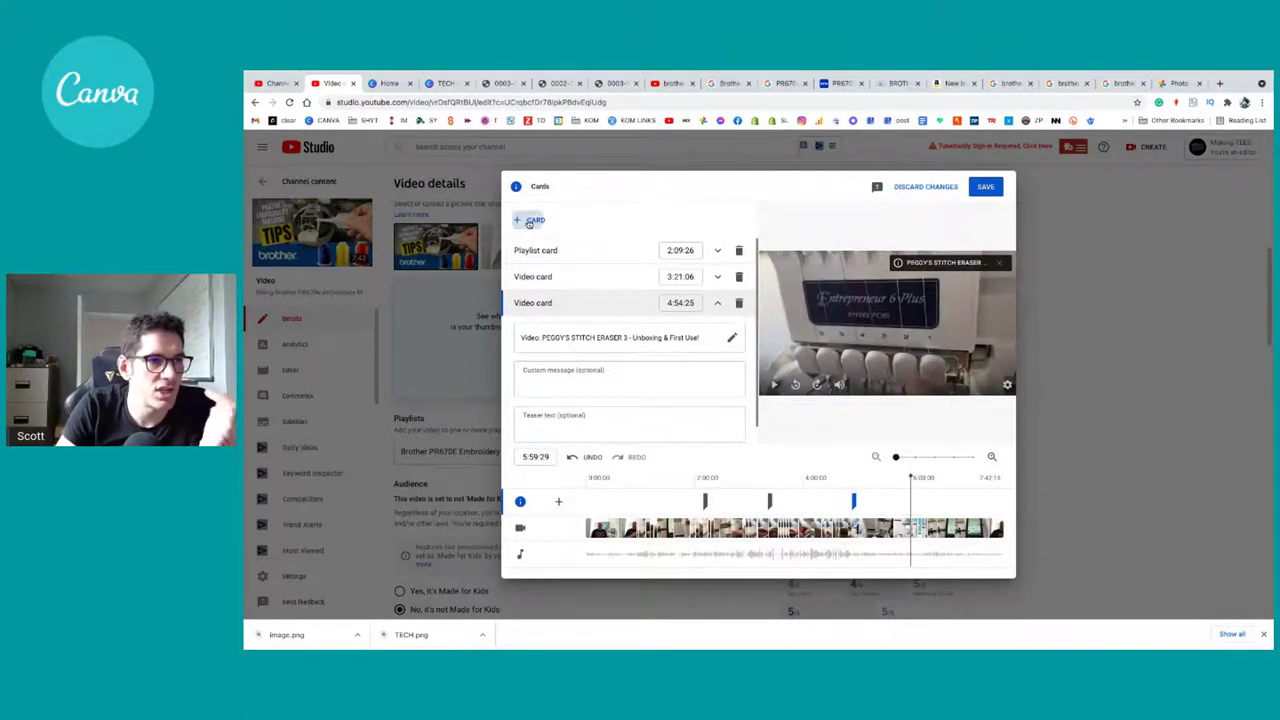
pyautogui.click(540, 219)
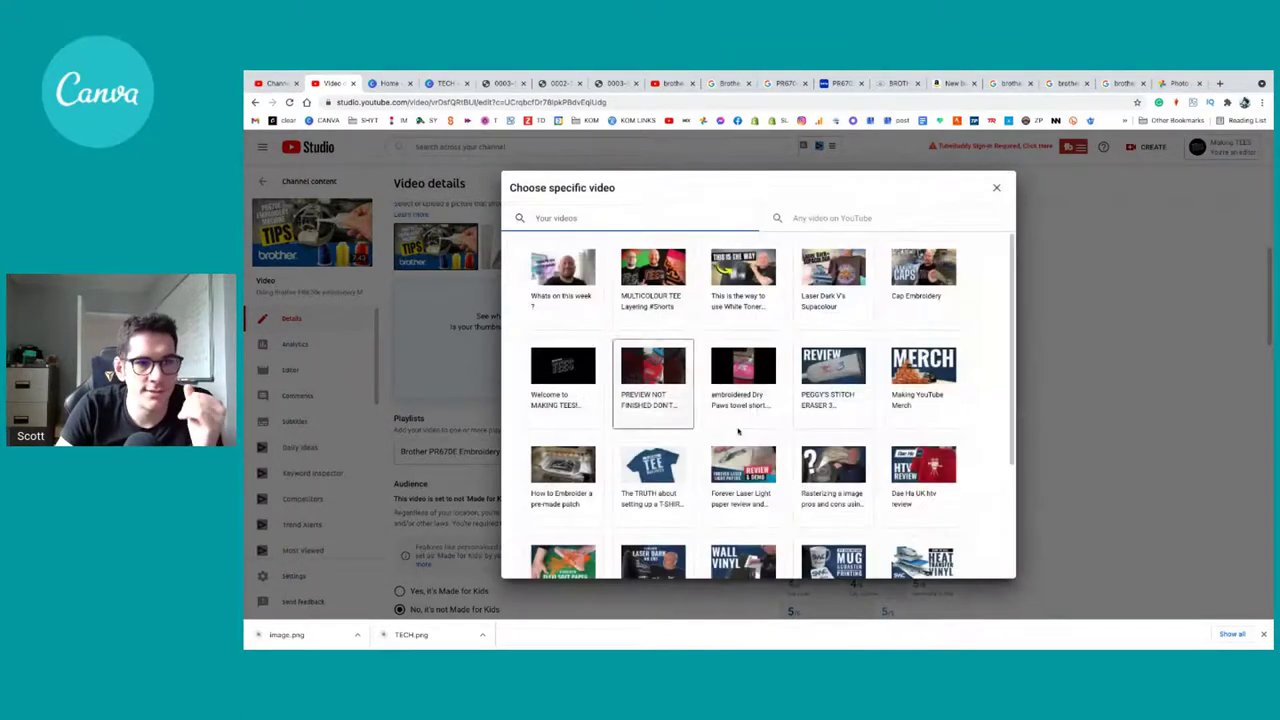
pyautogui.scroll(-3, 748, 445)
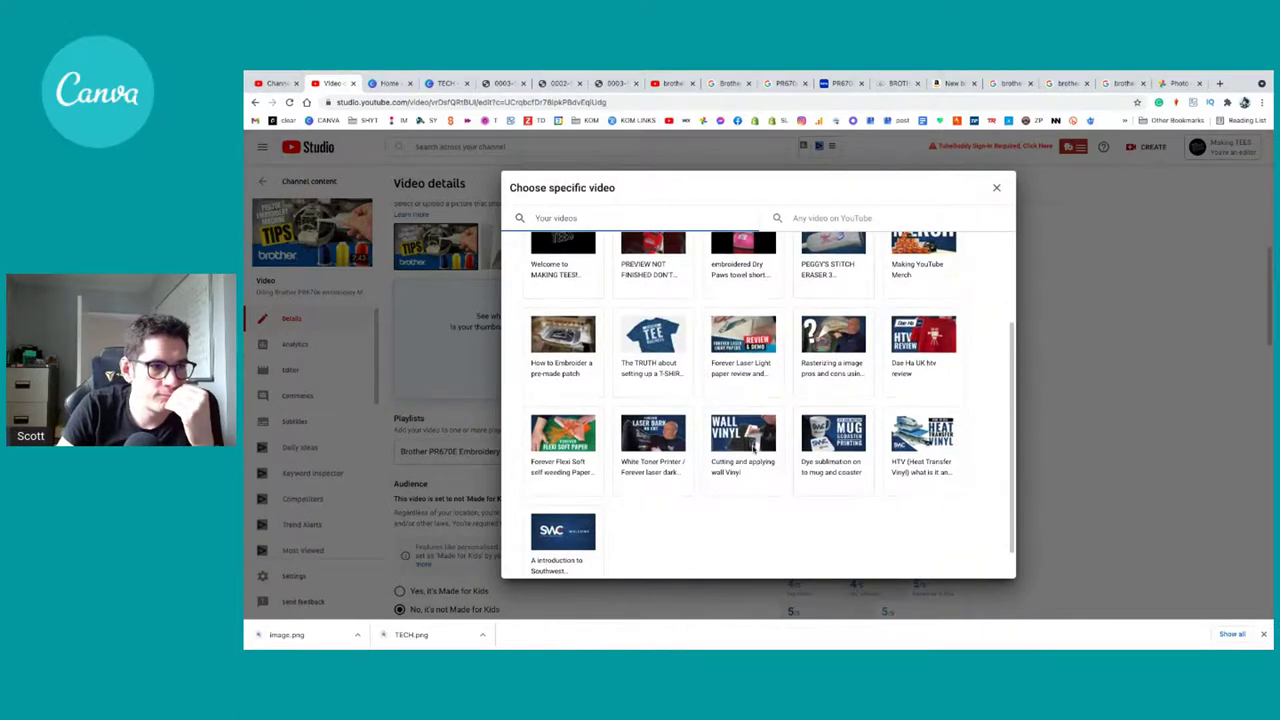
pyautogui.scroll(2, 573, 345)
pyautogui.click(573, 345)
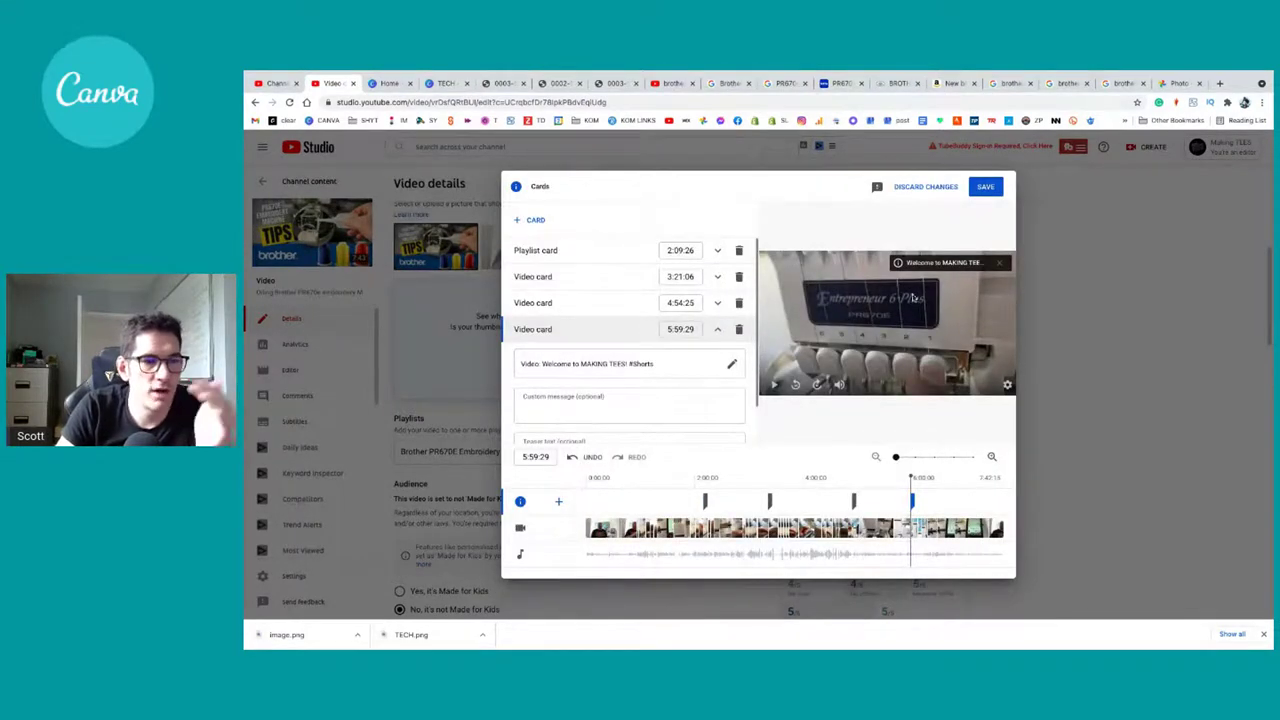
# Step: Set the teaser text of the 5:59:29 video card to "A taste of the channel"
pyautogui.scroll(-1, 628, 410)
pyautogui.click(600, 420)
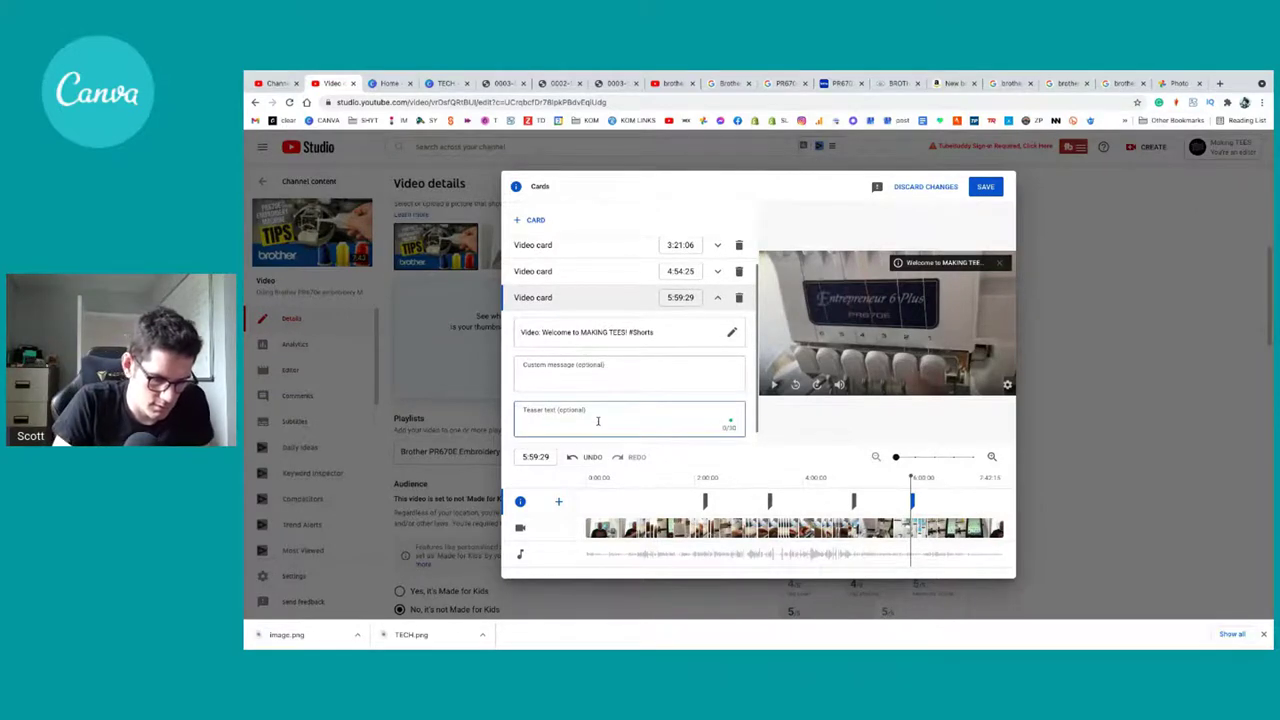
pyautogui.write('A taste of the channel')
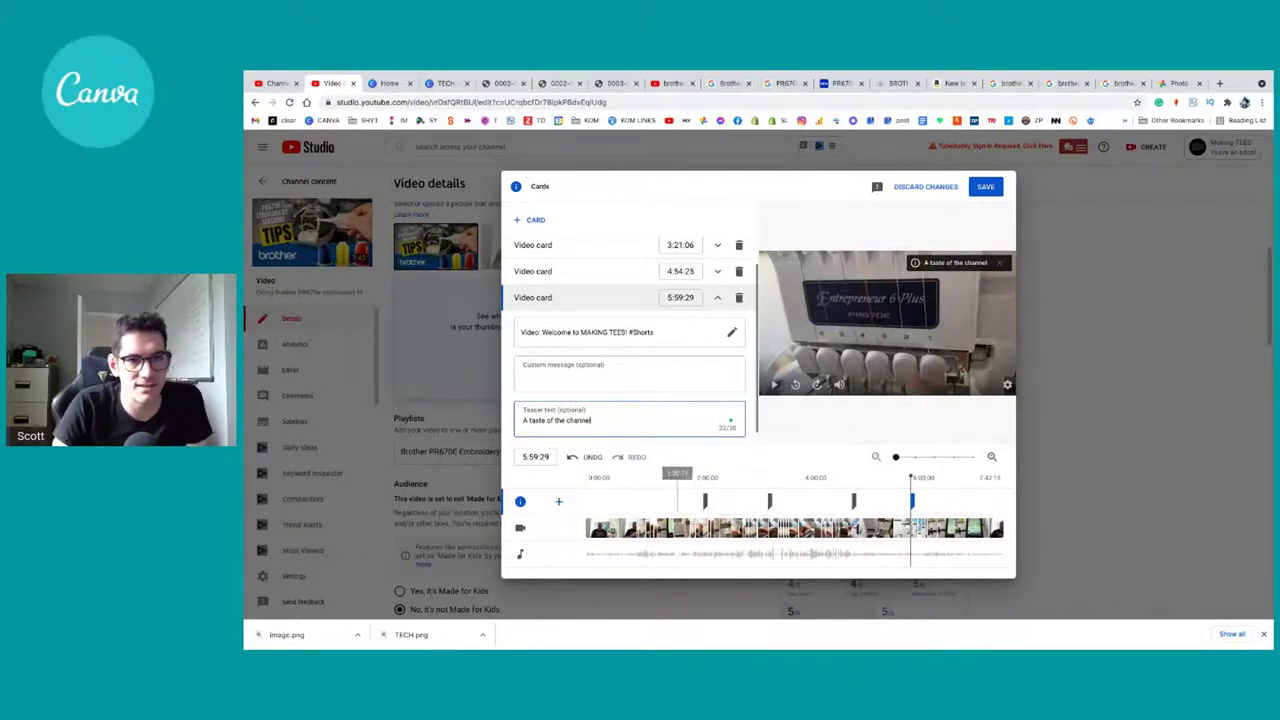
# Step: Play the video from 6:55:14 to review its closing section and save the cards
pyautogui.click(938, 503)
pyautogui.click(962, 505)
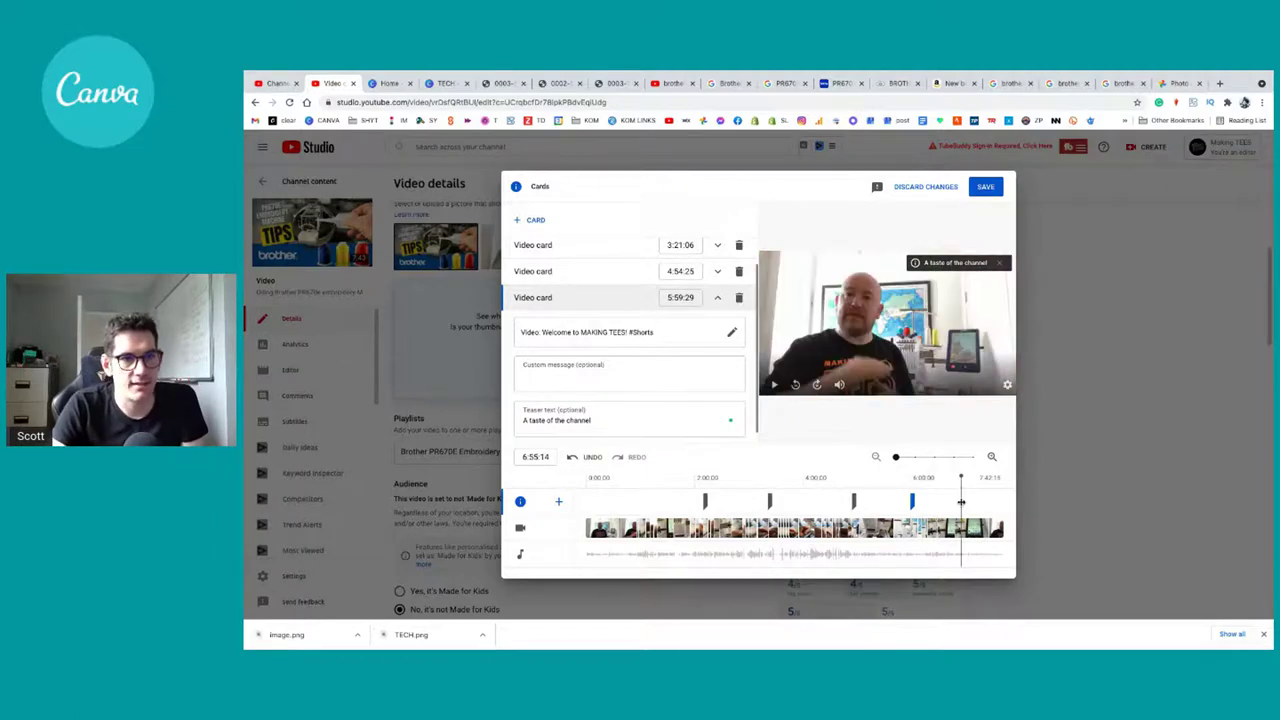
pyautogui.click(774, 384)
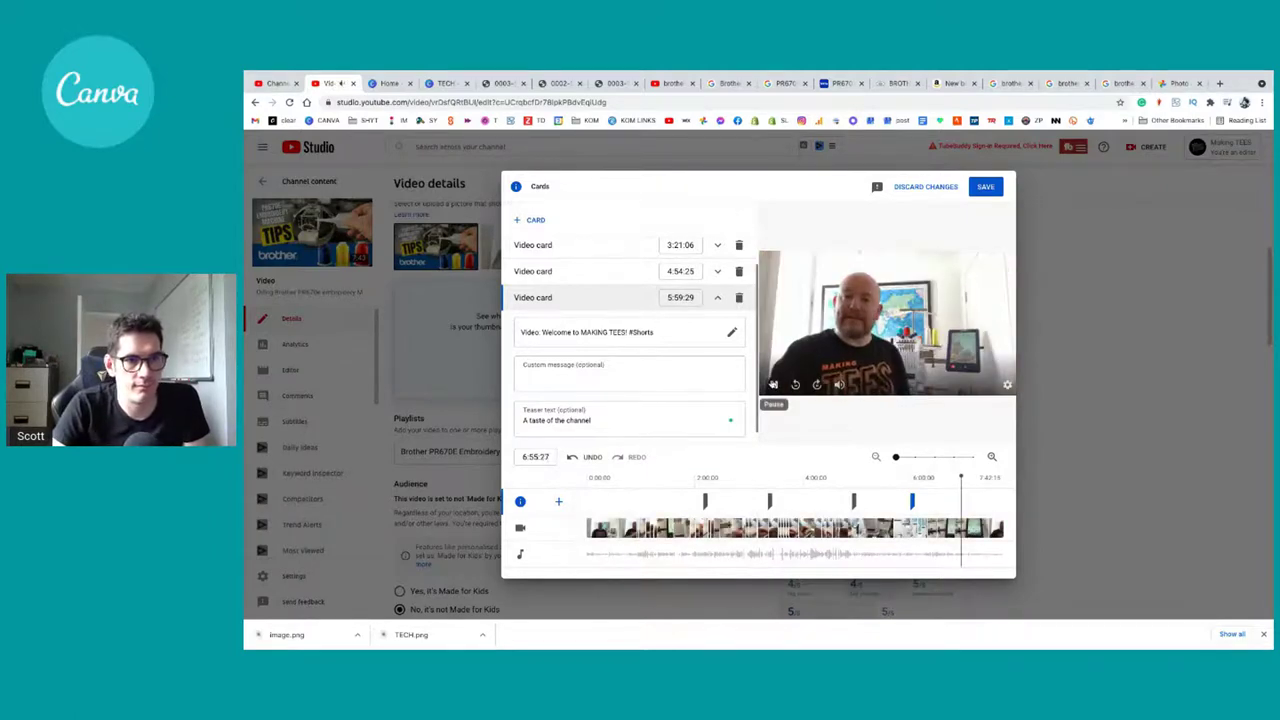
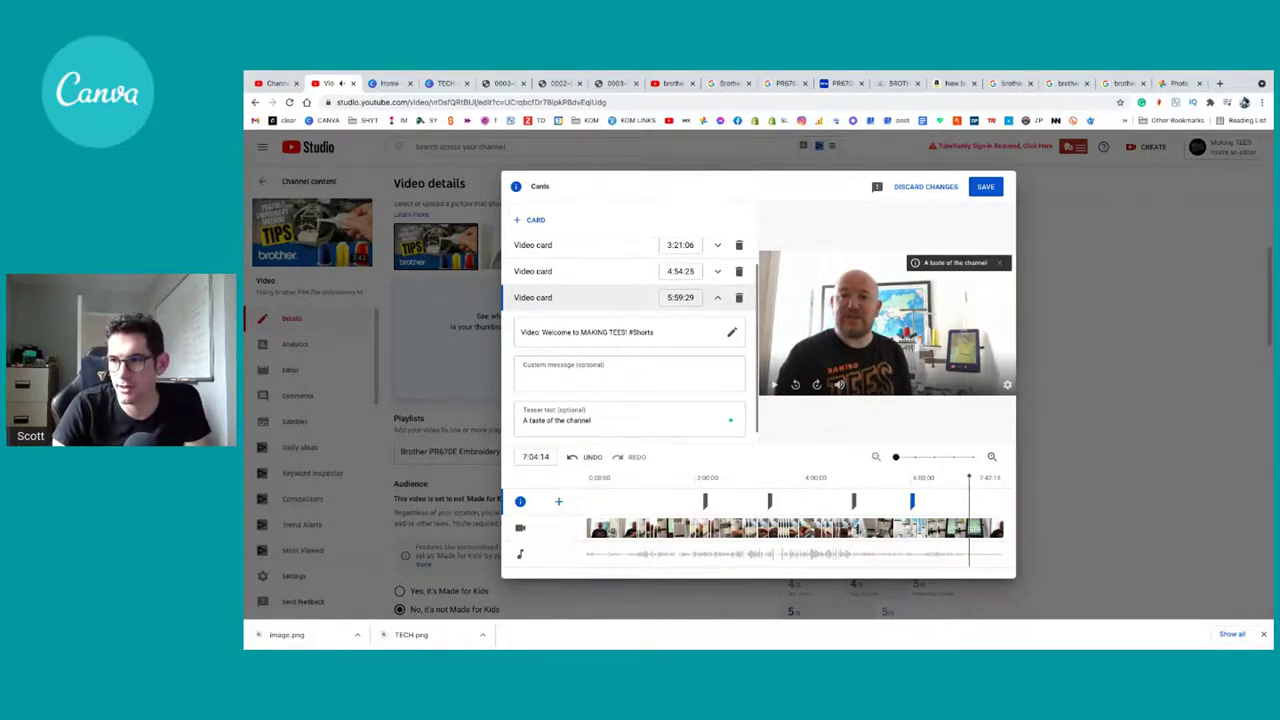
pyautogui.click(710, 478)
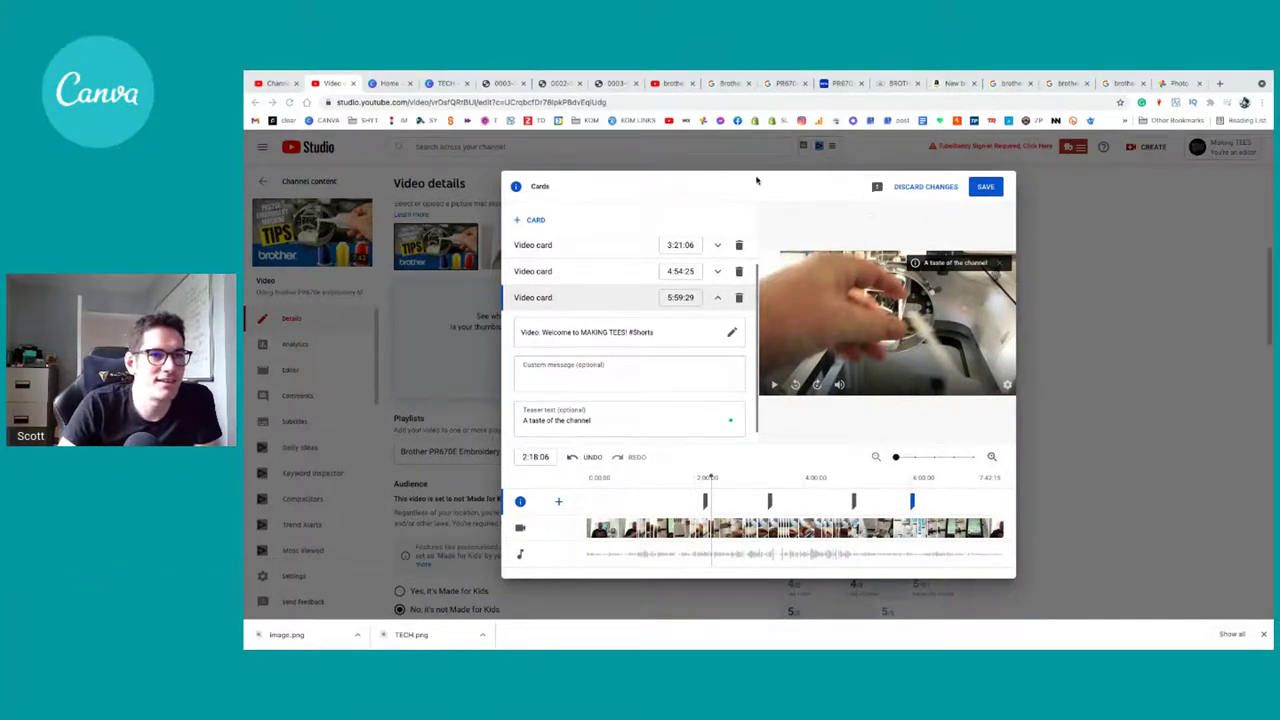
pyautogui.click(985, 188)
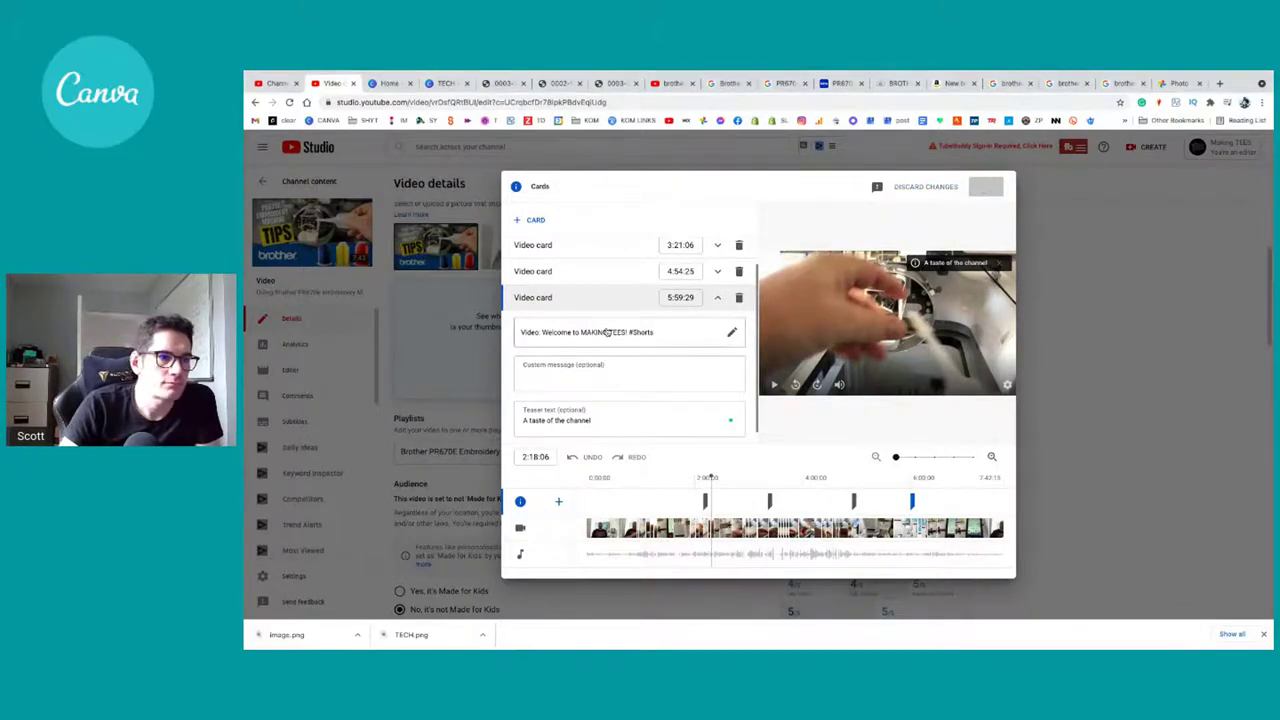
# Step: Move the "Subscribe to my channel" text and link to the end of the description, and insert a comma after "short" in its opening sentence
pyautogui.scroll(-3, 629, 408)
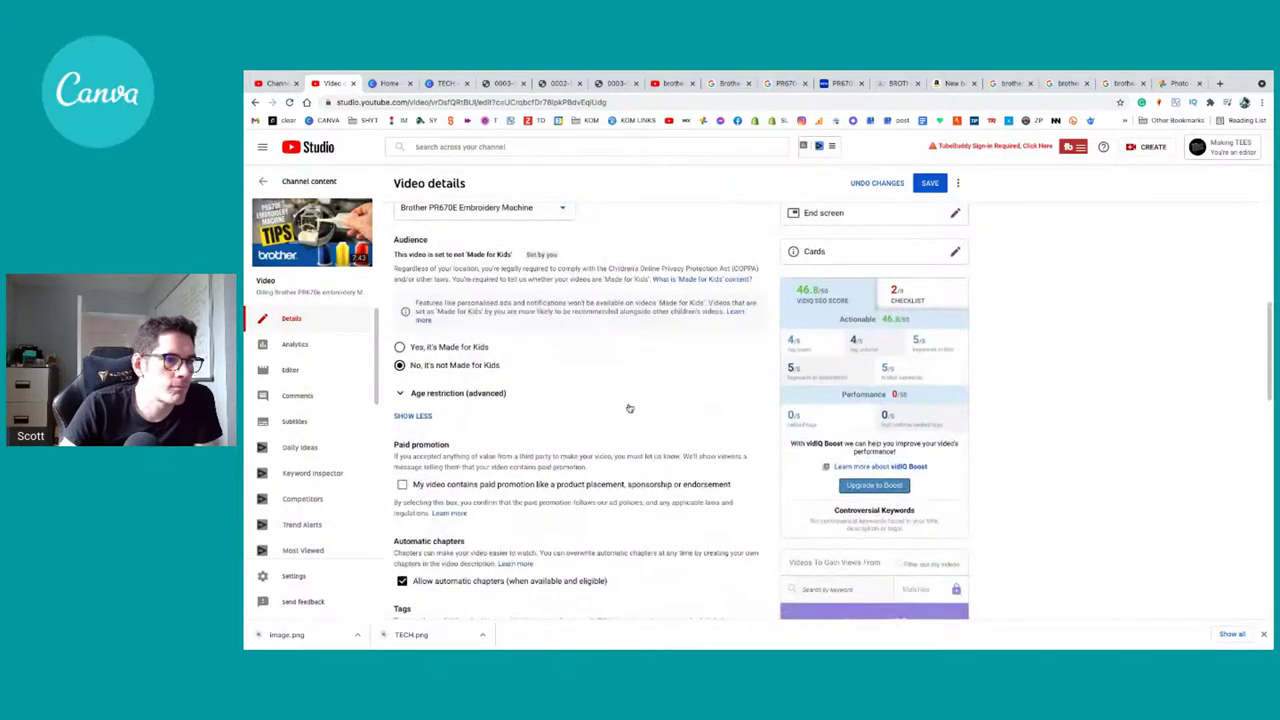
pyautogui.scroll(10, 629, 408)
pyautogui.click(631, 293)
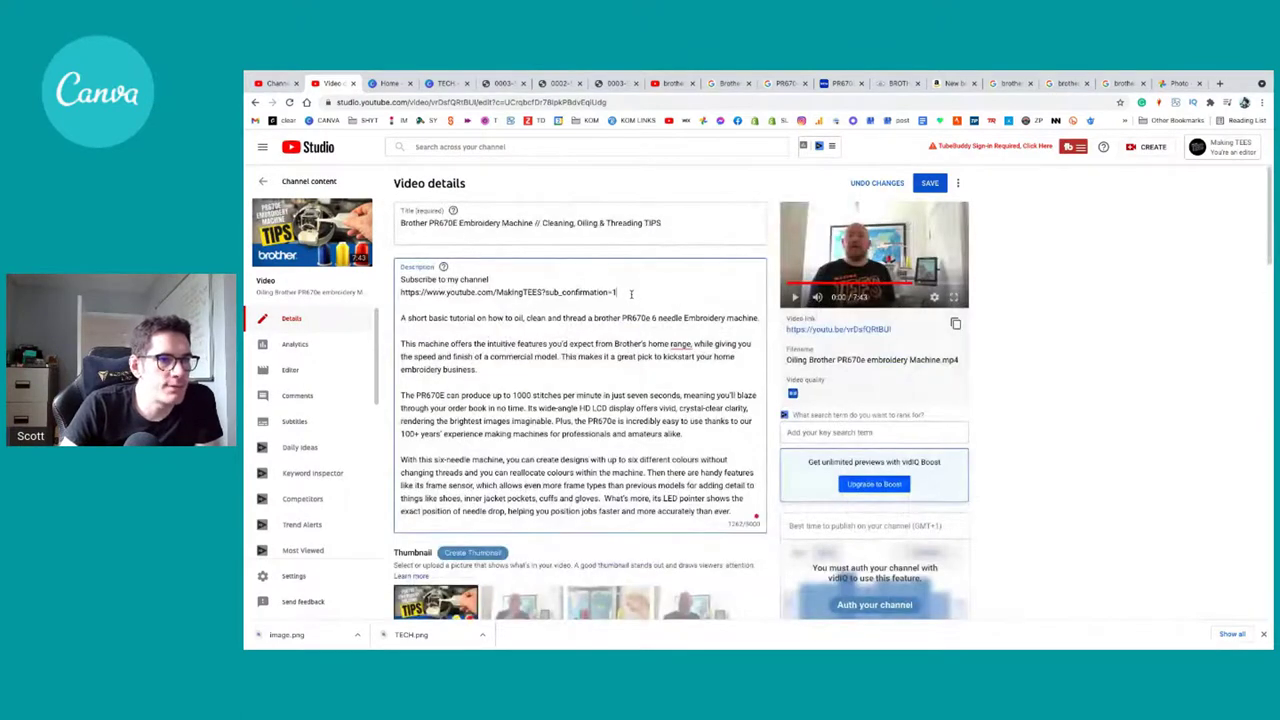
pyautogui.moveTo(631, 293); pyautogui.dragTo(388, 291)
pyautogui.hotkey('ctrl', 'c')
pyautogui.press('BackSpace')
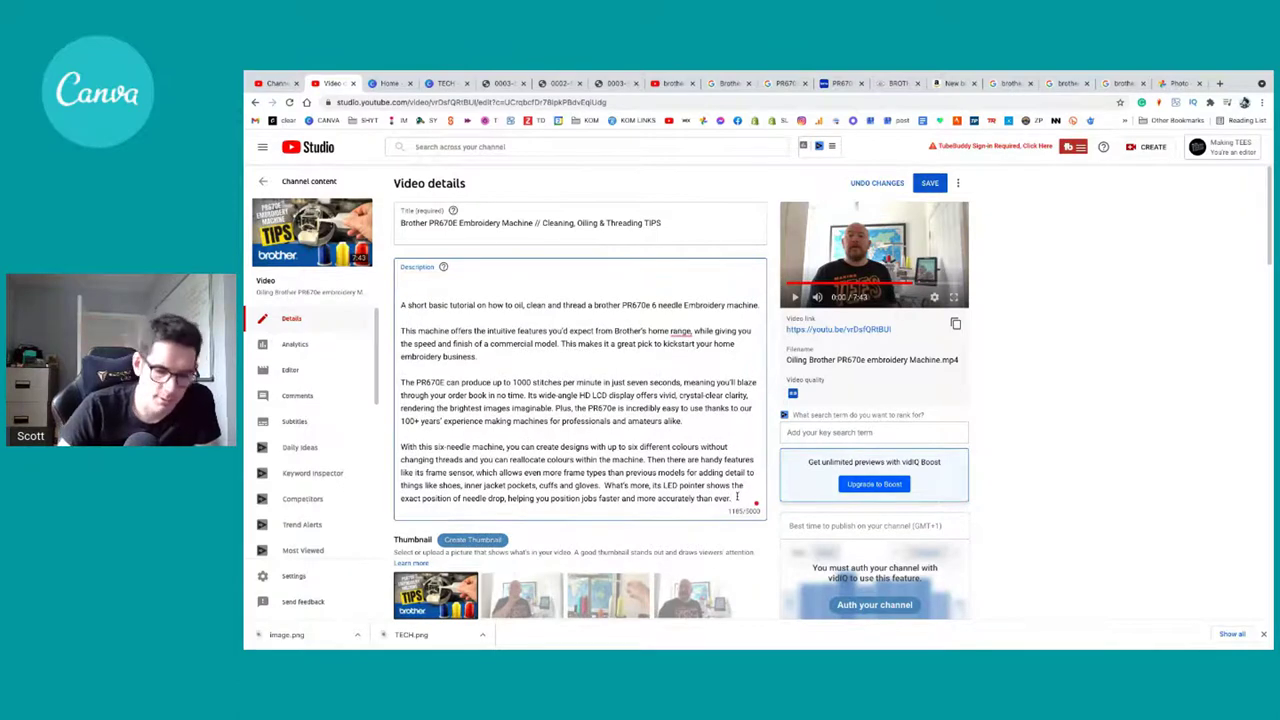
pyautogui.press('Return')
pyautogui.press('Return')
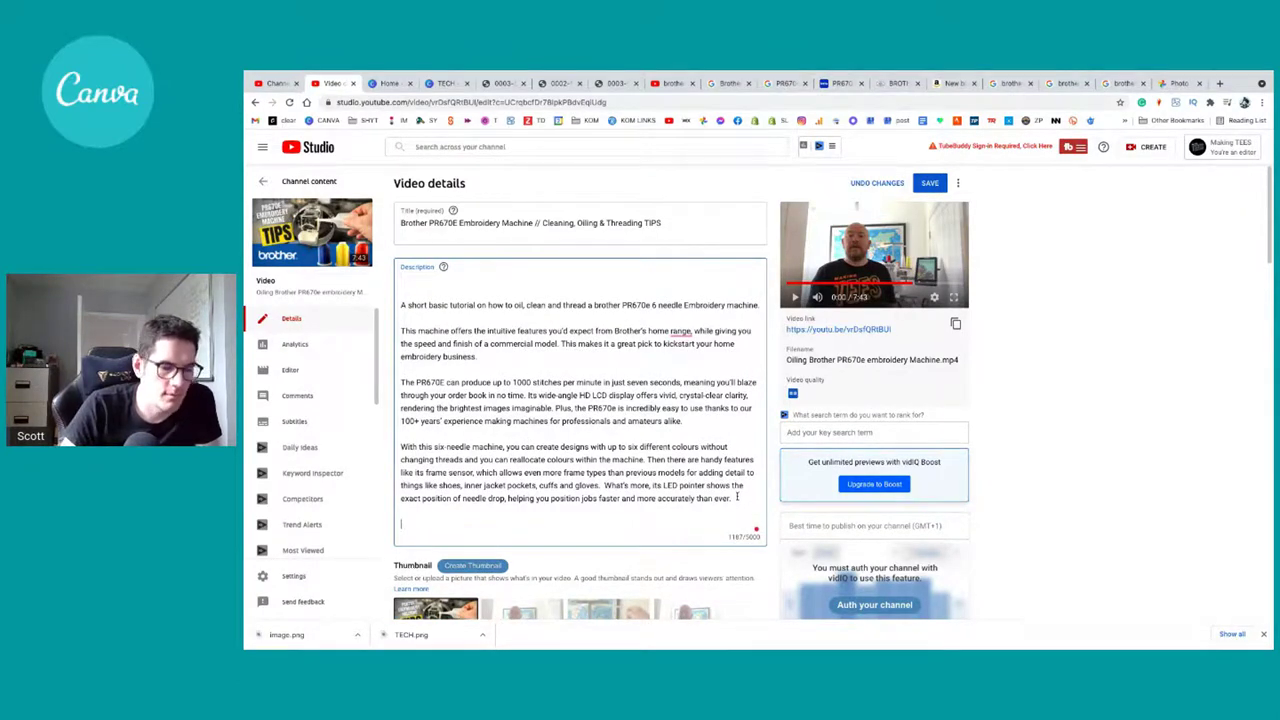
pyautogui.hotkey('ctrl', 'v')
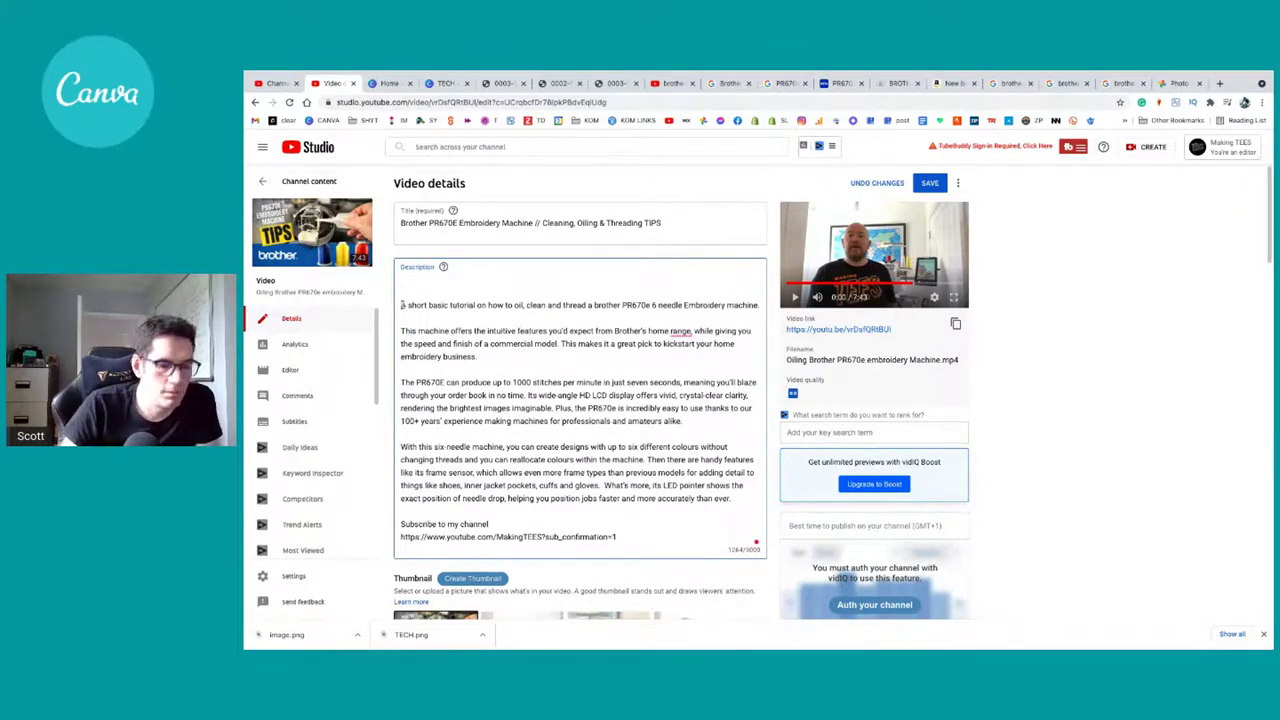
pyautogui.press('BackSpace')
pyautogui.press('BackSpace')
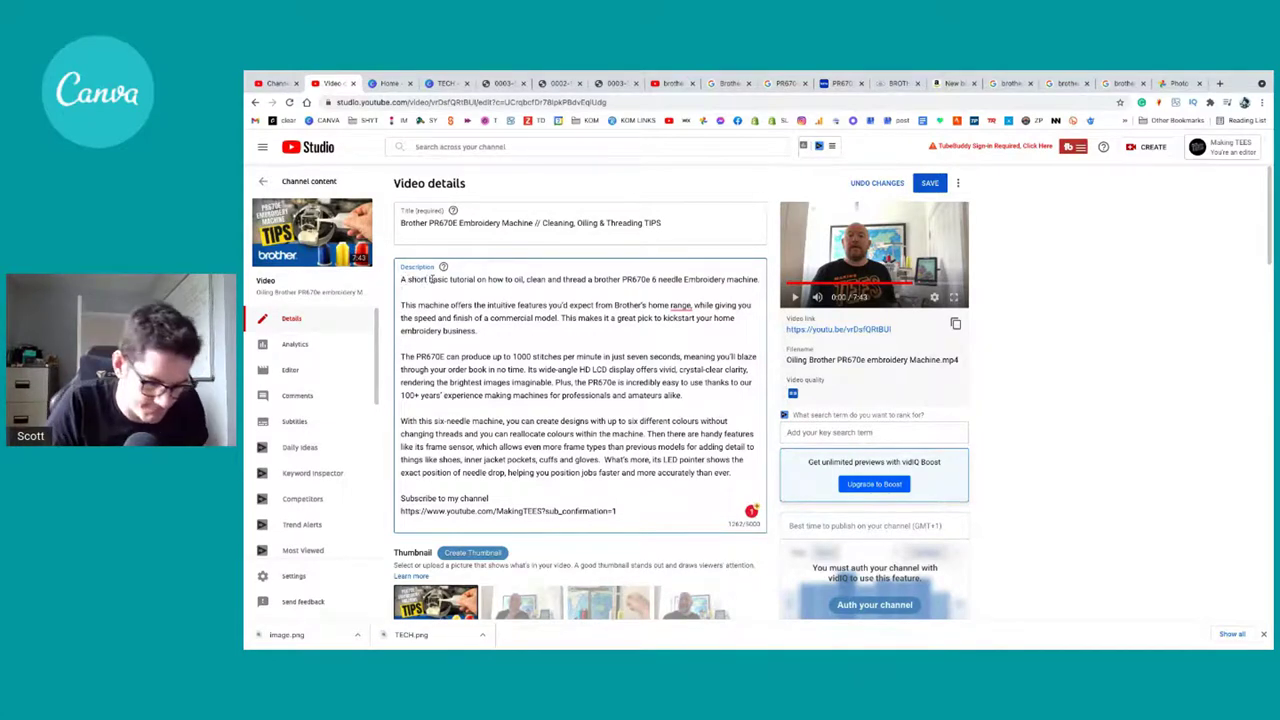
pyautogui.write(',')
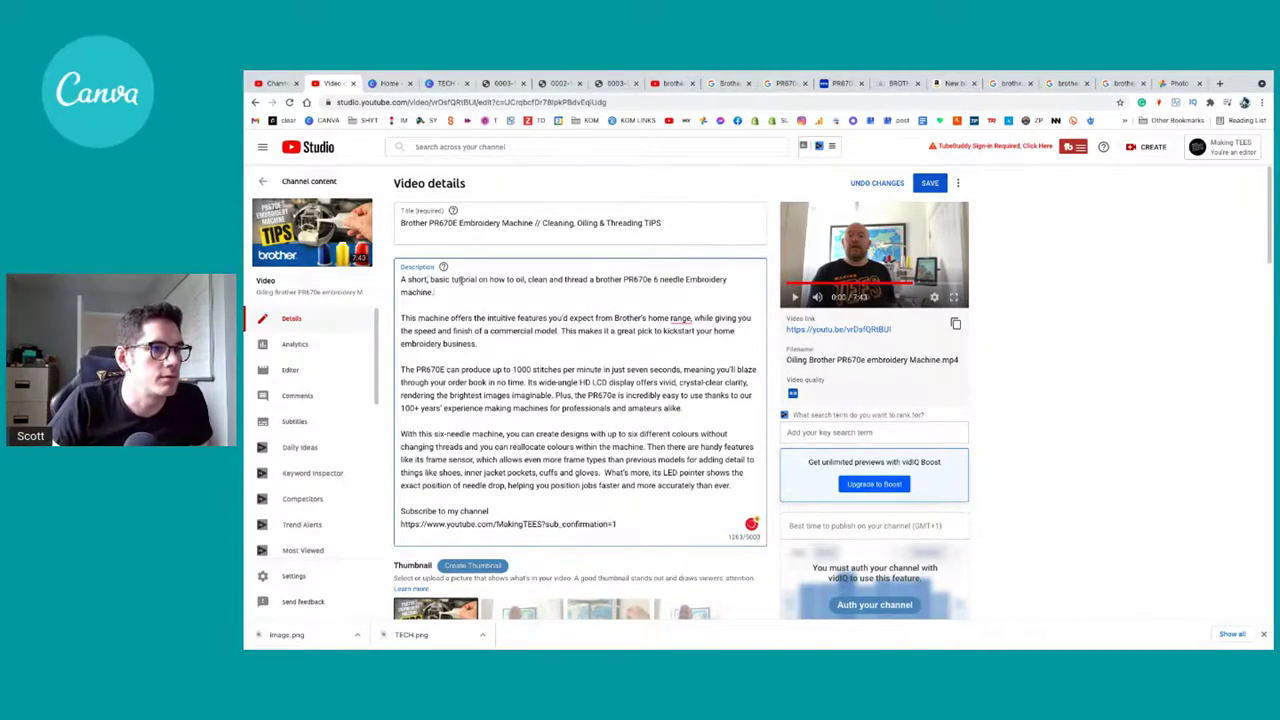
# Step: Add the hashtags #Brother #PR670E #EmbroideryMachine after the first sentence of the description
pyautogui.click(531, 222)
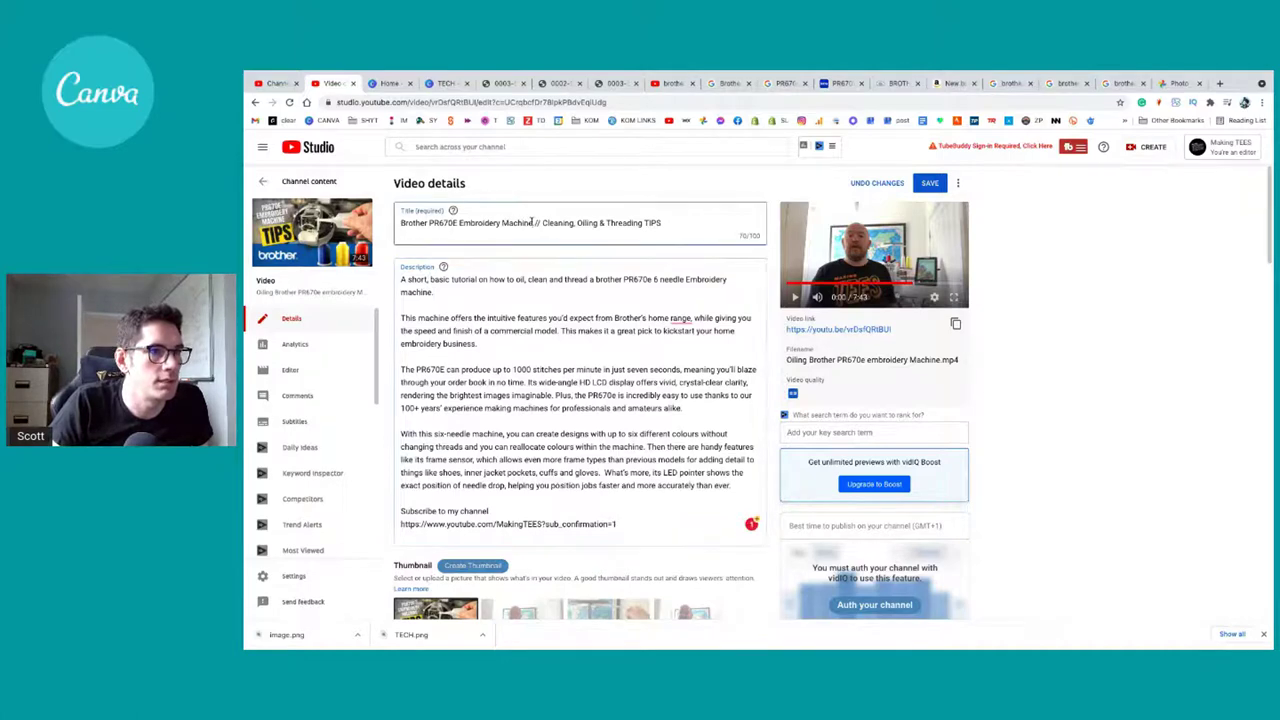
pyautogui.doubleClick(402, 222)
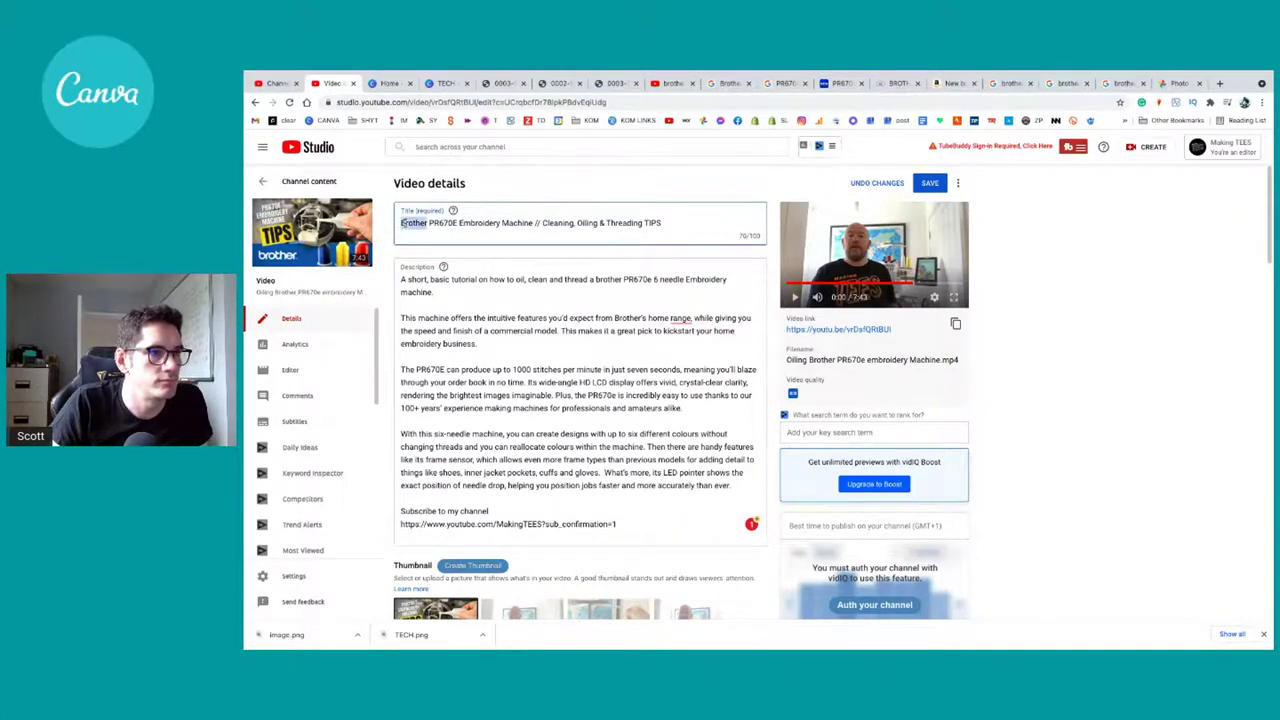
pyautogui.click(450, 293)
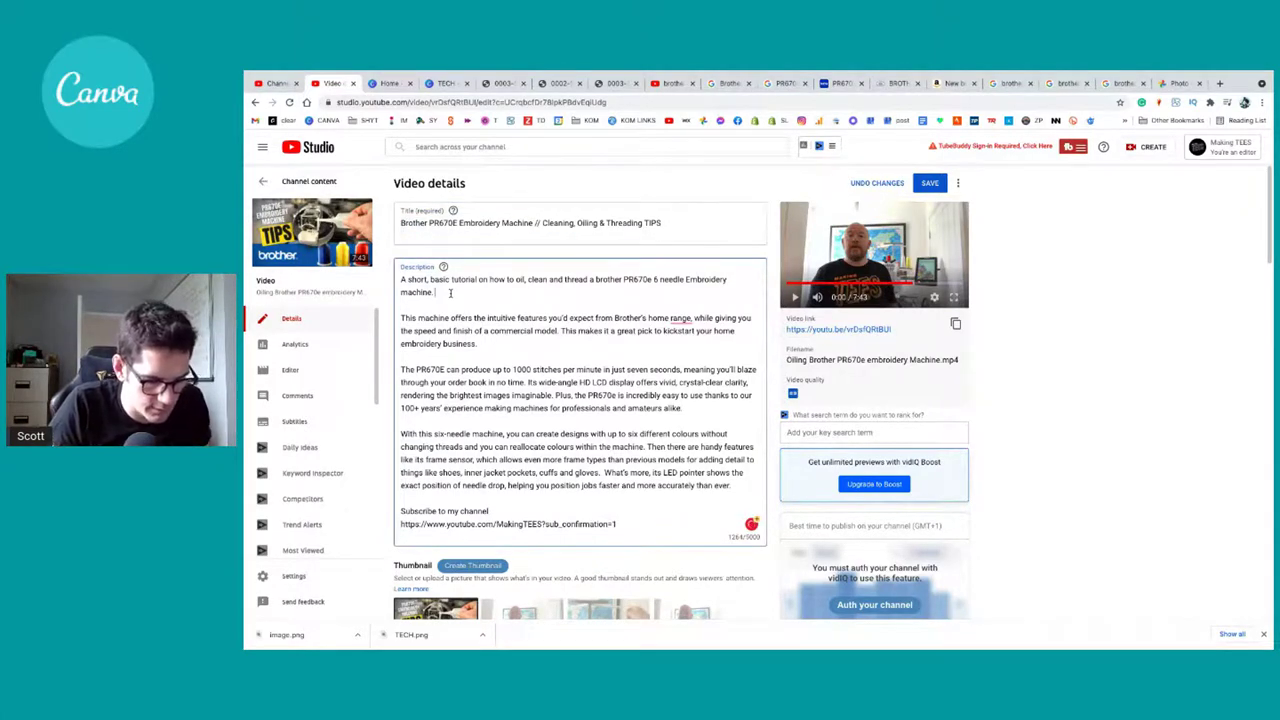
pyautogui.write('#N')
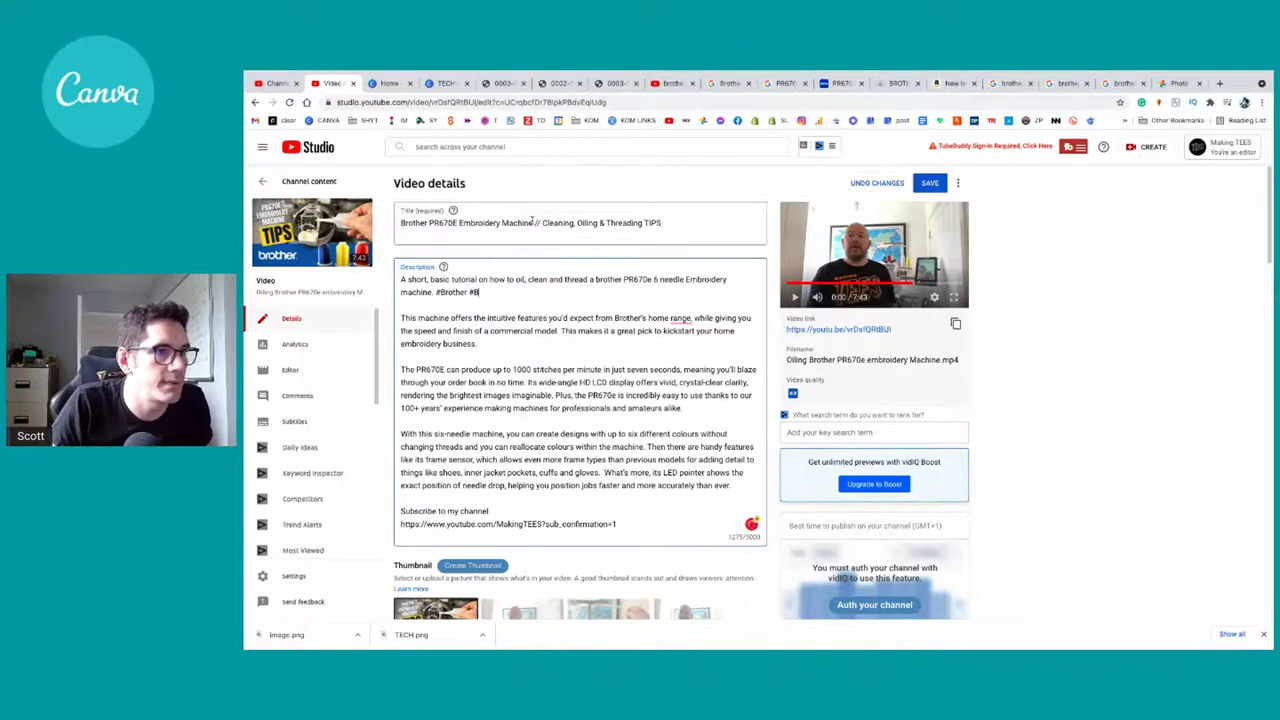
pyautogui.moveTo(533, 222); pyautogui.dragTo(428, 214)
pyautogui.hotkey('ctrl', 'c')
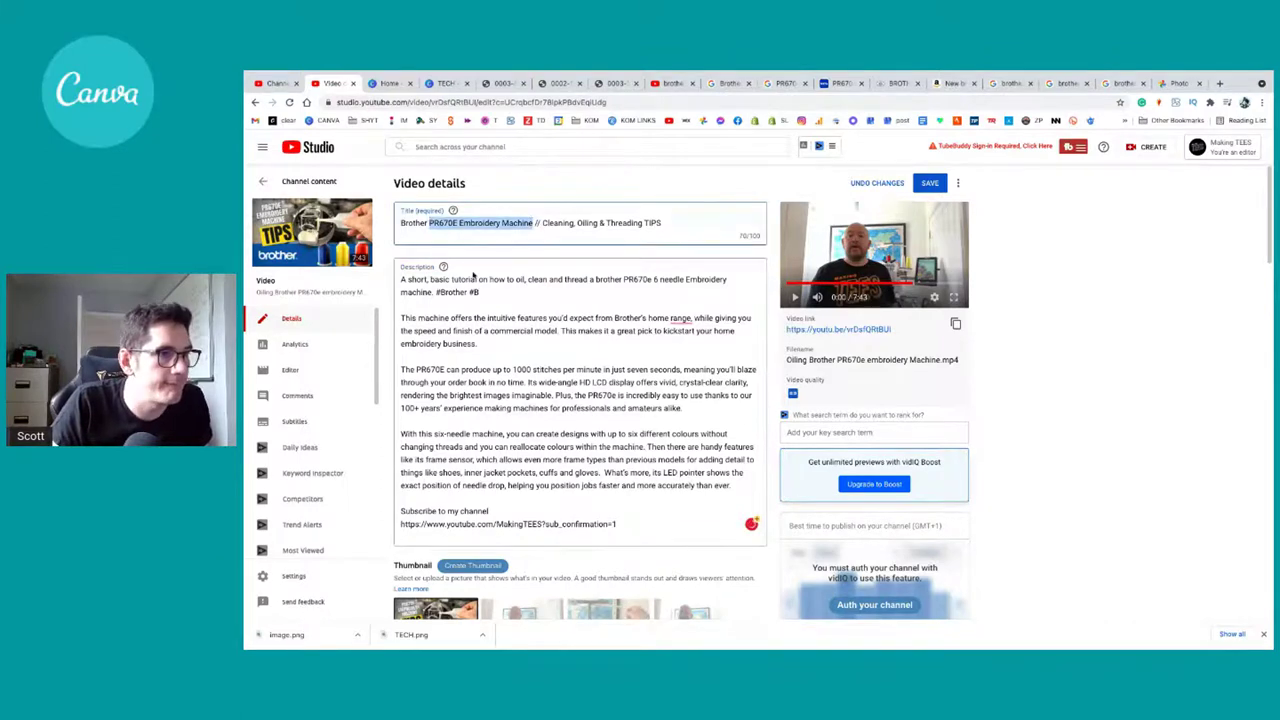
pyautogui.click(476, 291)
pyautogui.hotkey('ctrl', 'v')
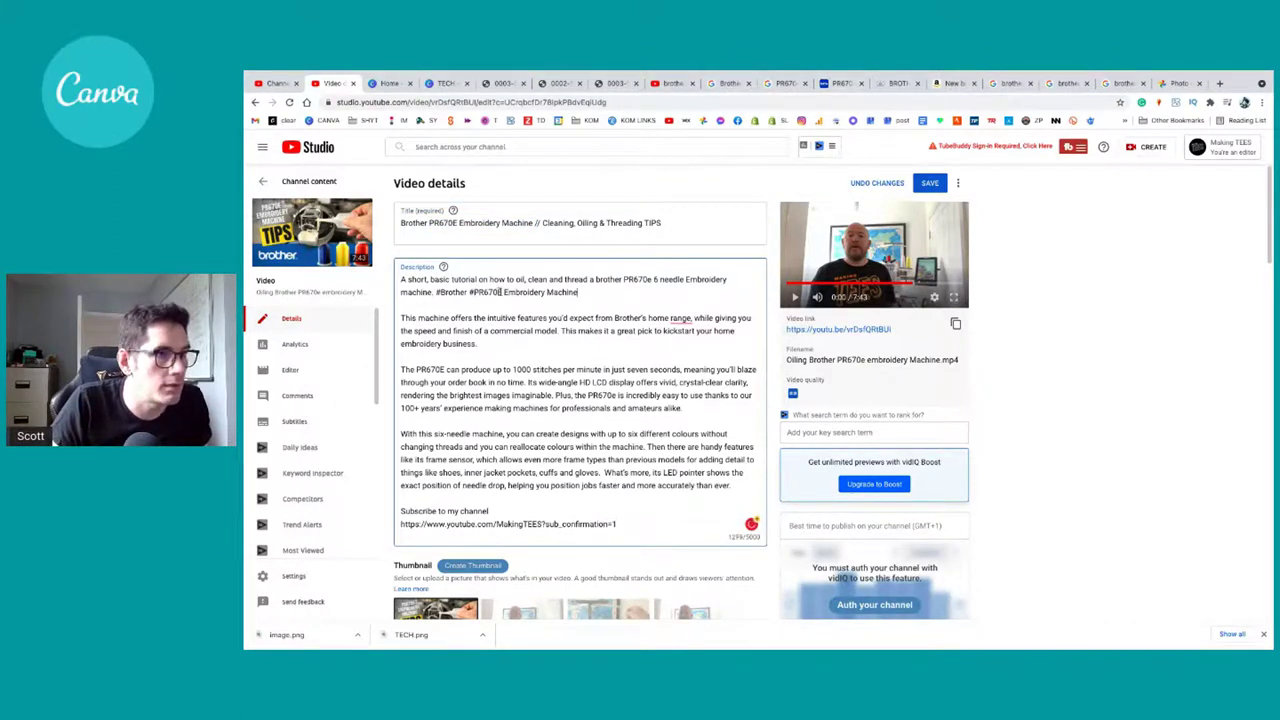
pyautogui.click(505, 291)
pyautogui.write('#')
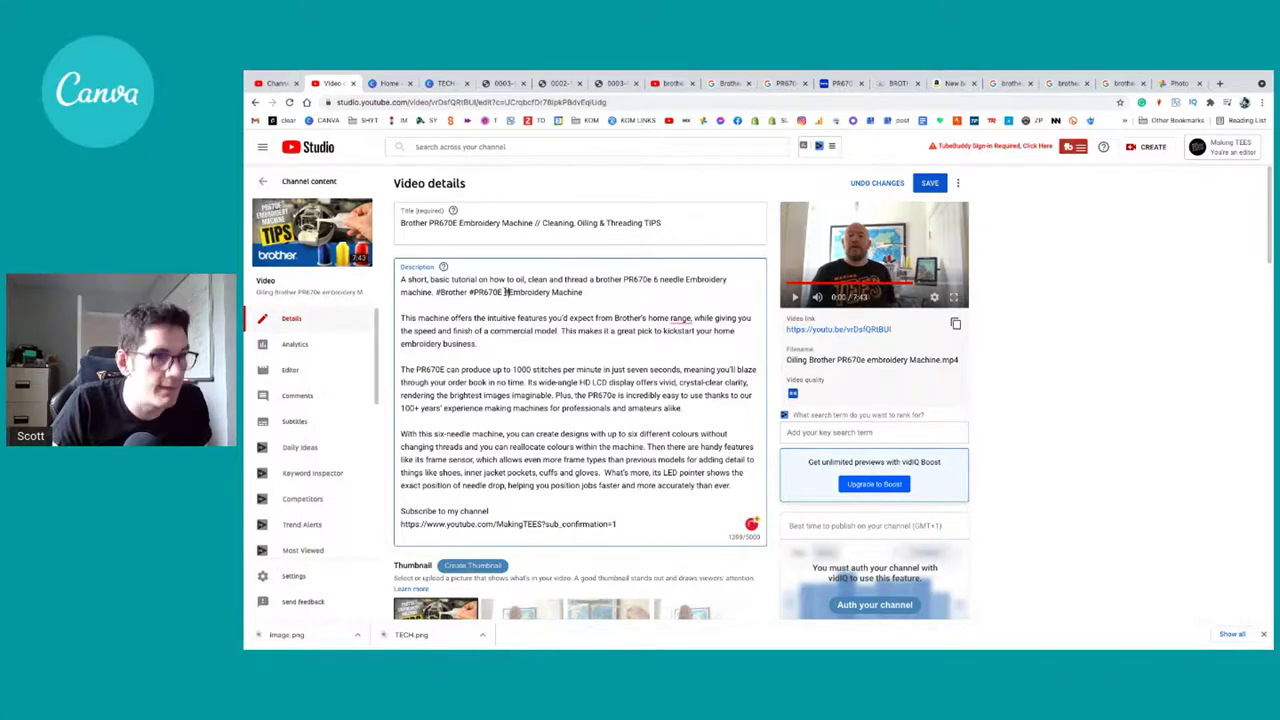
pyautogui.click(552, 291)
pyautogui.press('BackSpace')
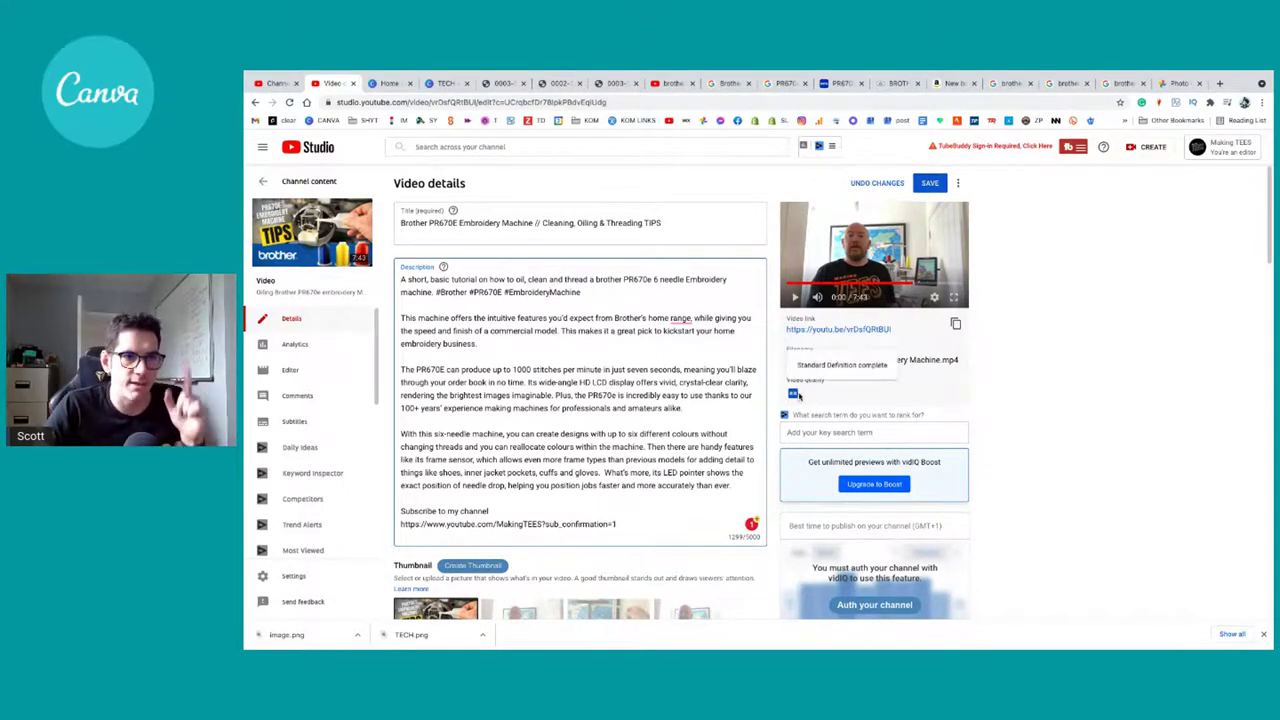
pyautogui.moveTo(797, 394)
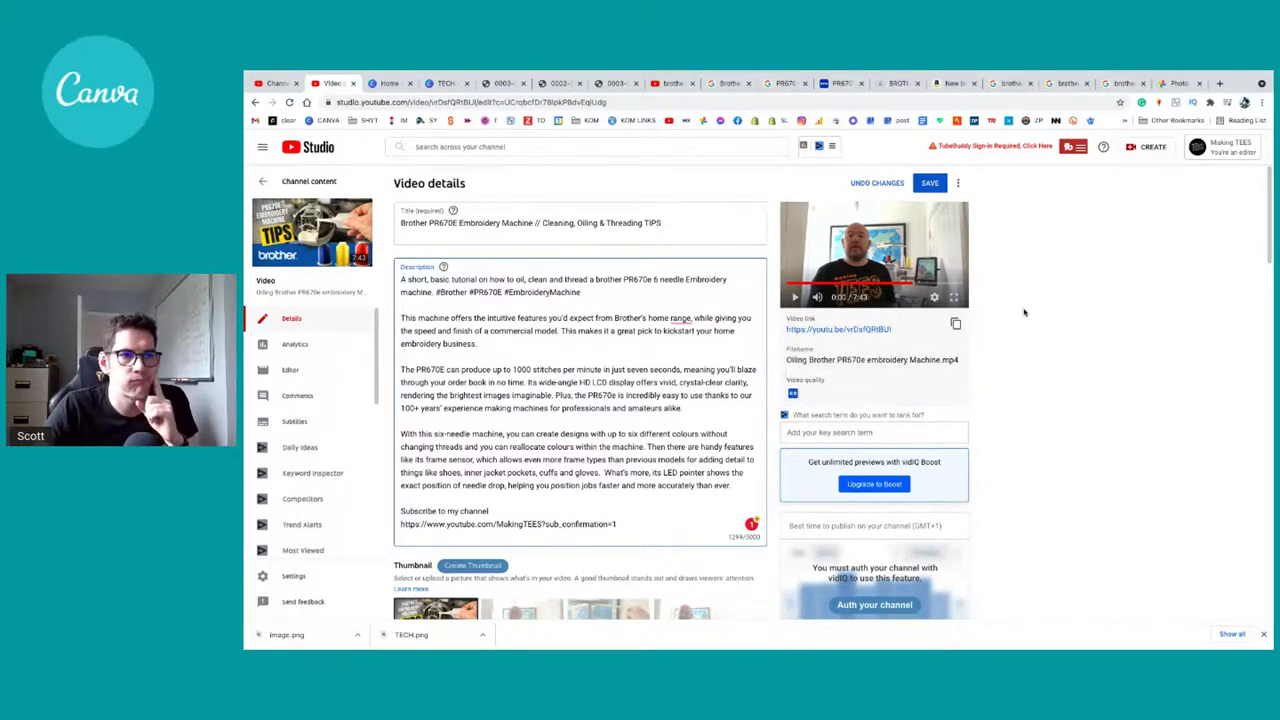
pyautogui.scroll(-2, 1024, 313)
pyautogui.scroll(2, 1023, 309)
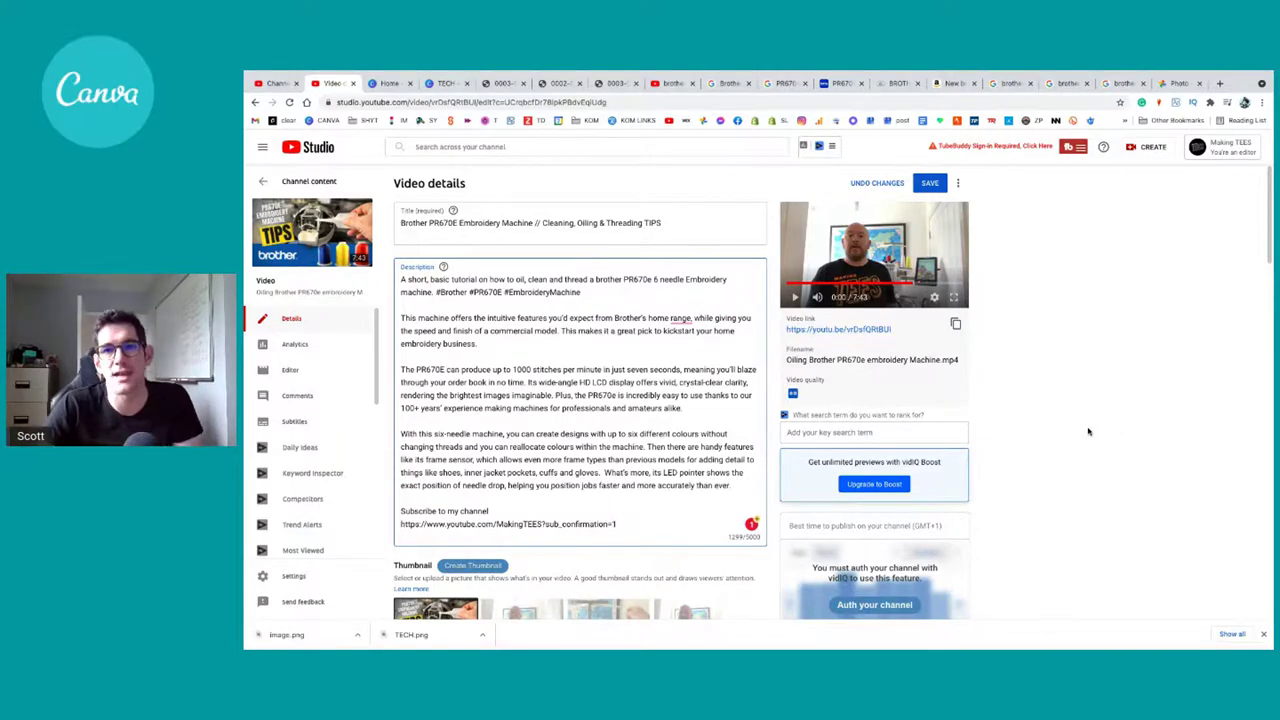
# Step: Set the video's visibility to Public and save the video details
pyautogui.scroll(-3, 1060, 420)
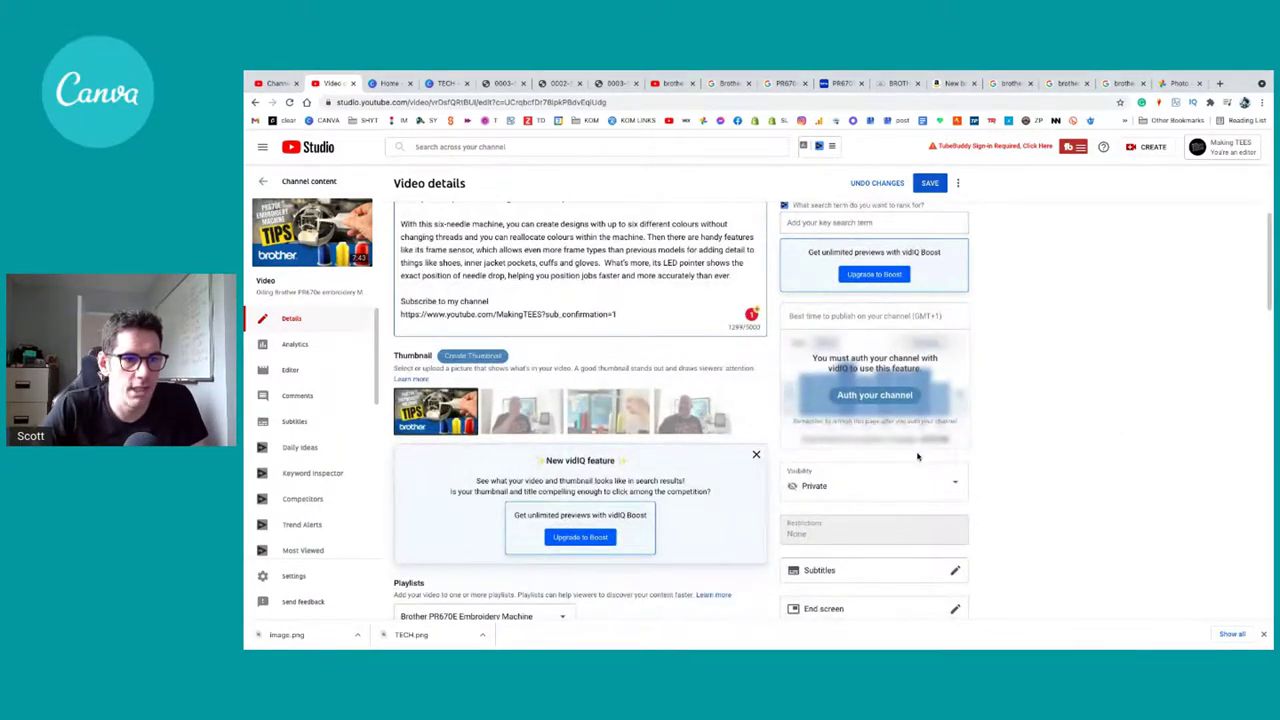
pyautogui.click(944, 488)
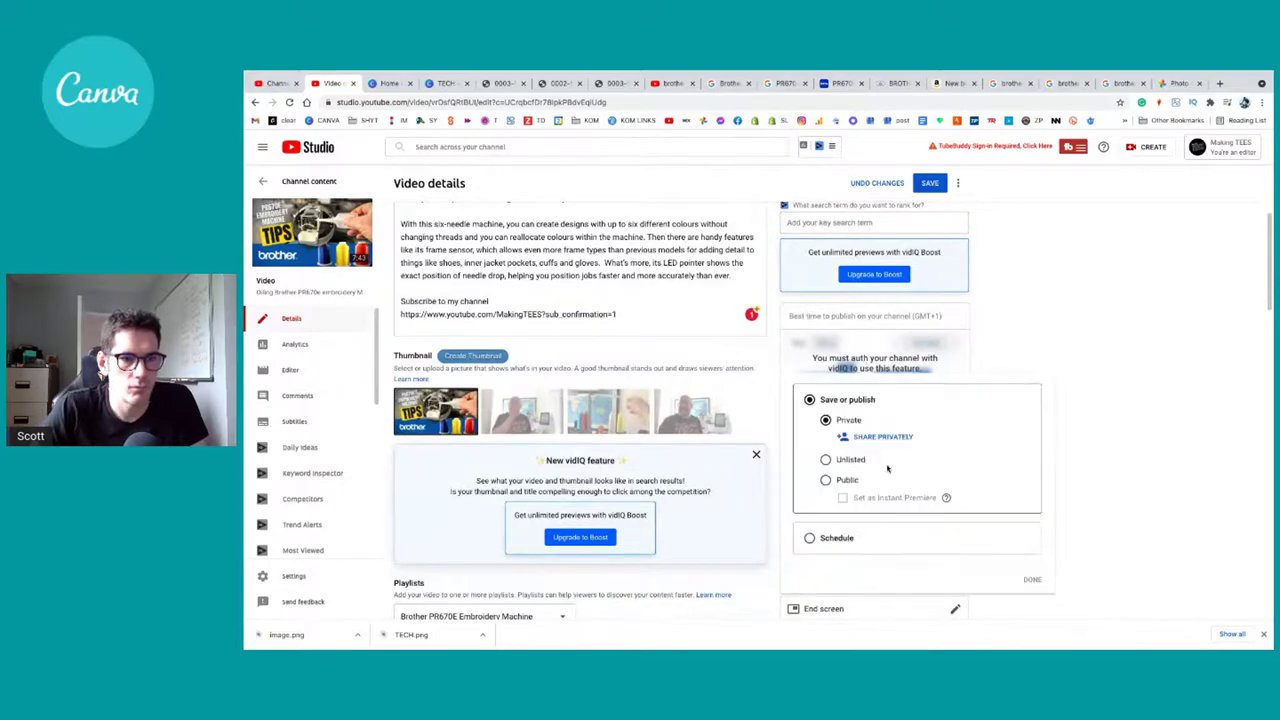
pyautogui.click(825, 481)
pyautogui.click(1031, 580)
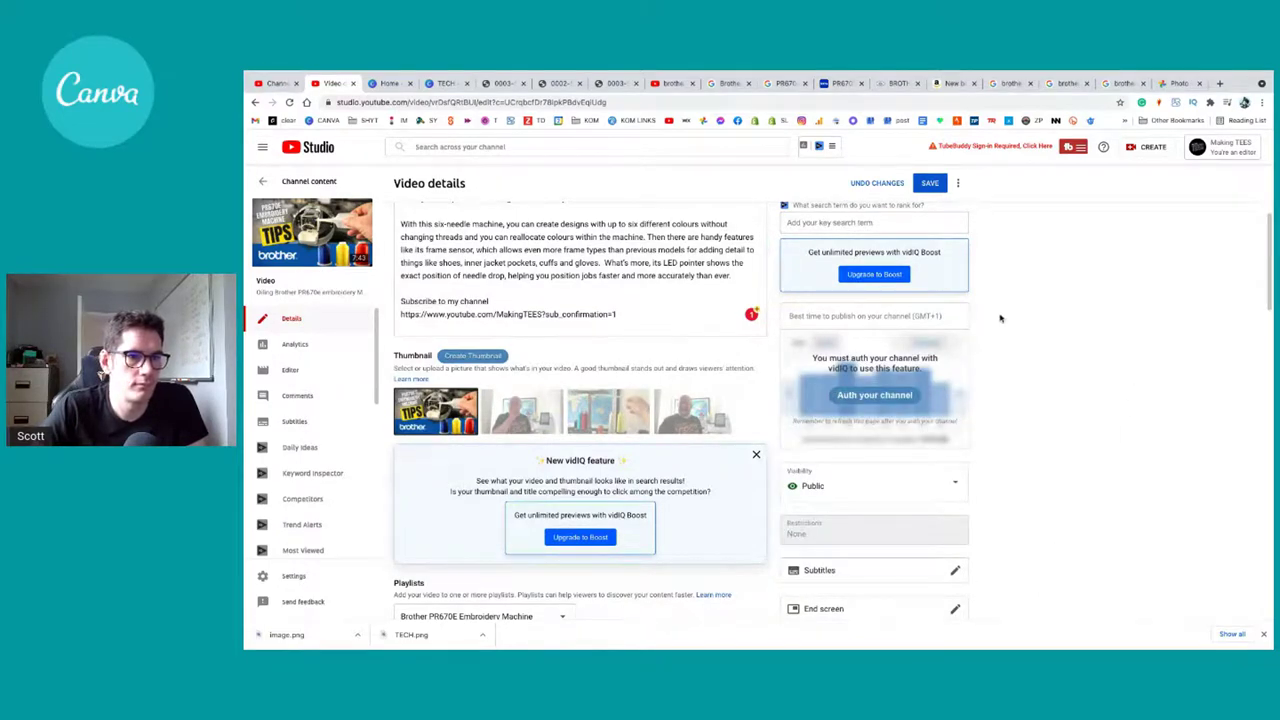
pyautogui.scroll(3, 687, 360)
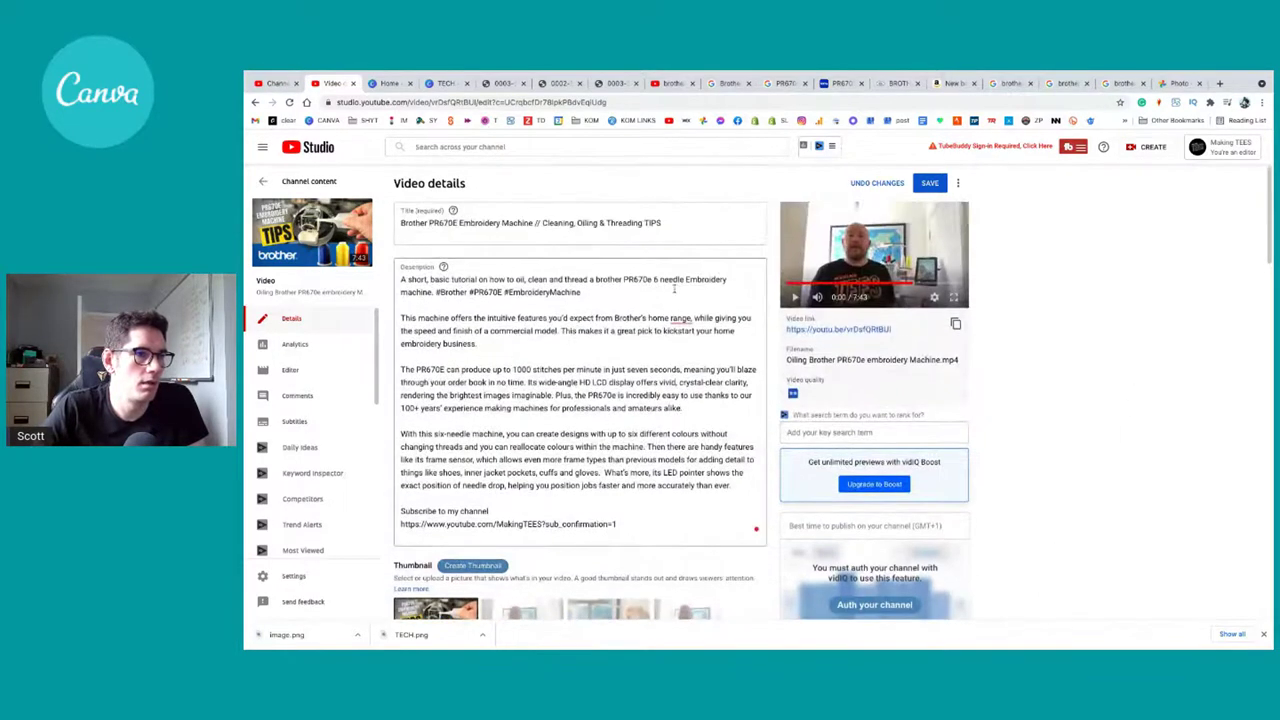
pyautogui.click(928, 183)
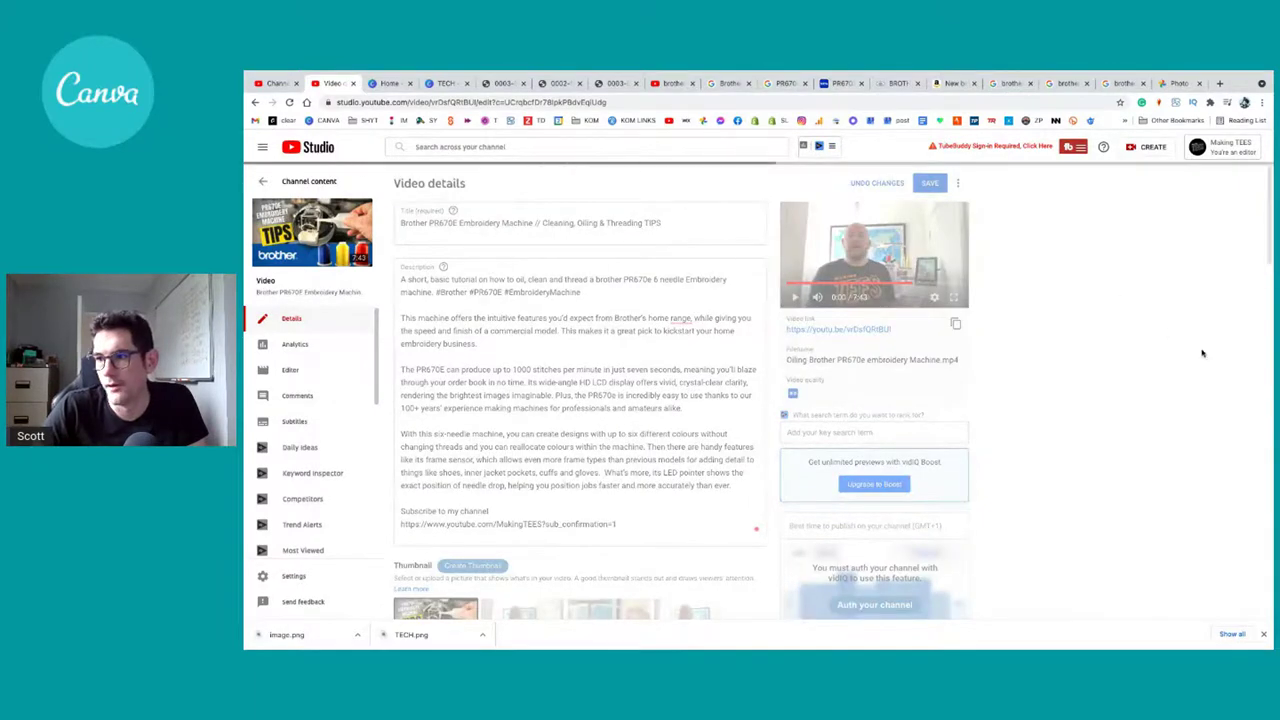
# Step: Play the preview of the published video and open its watch page on YouTube
pyautogui.click(868, 286)
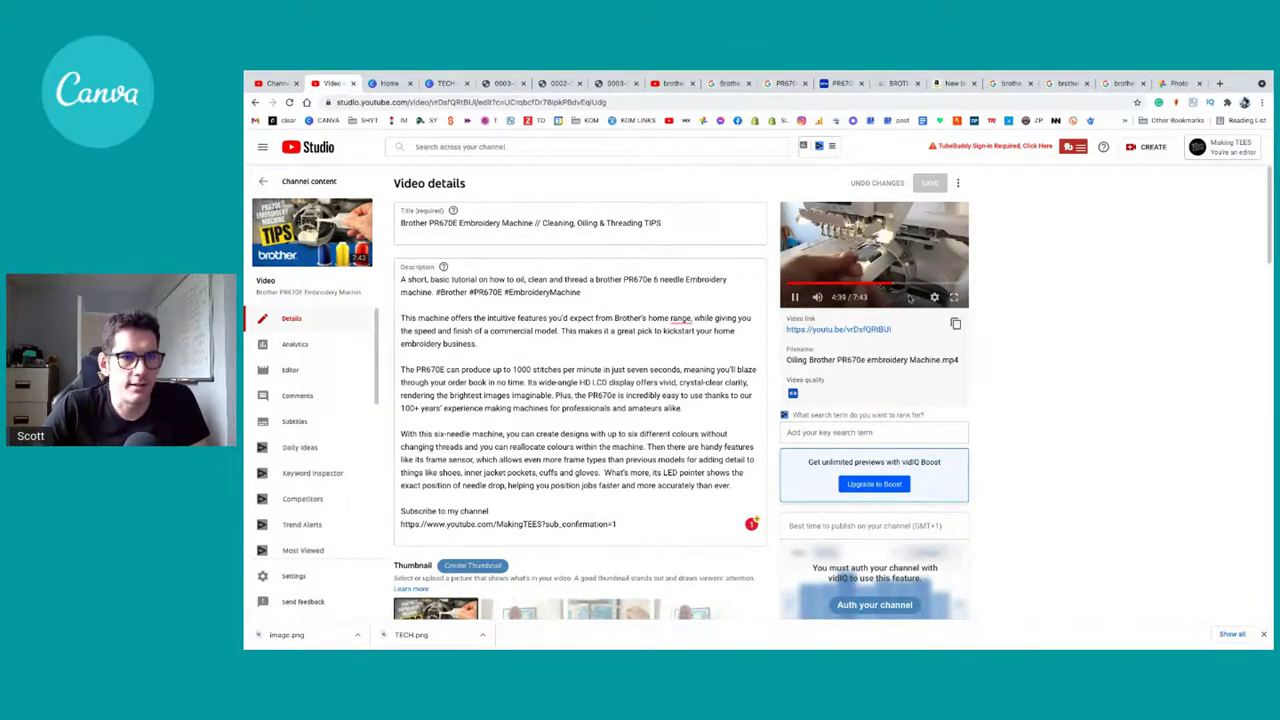
pyautogui.click(833, 334)
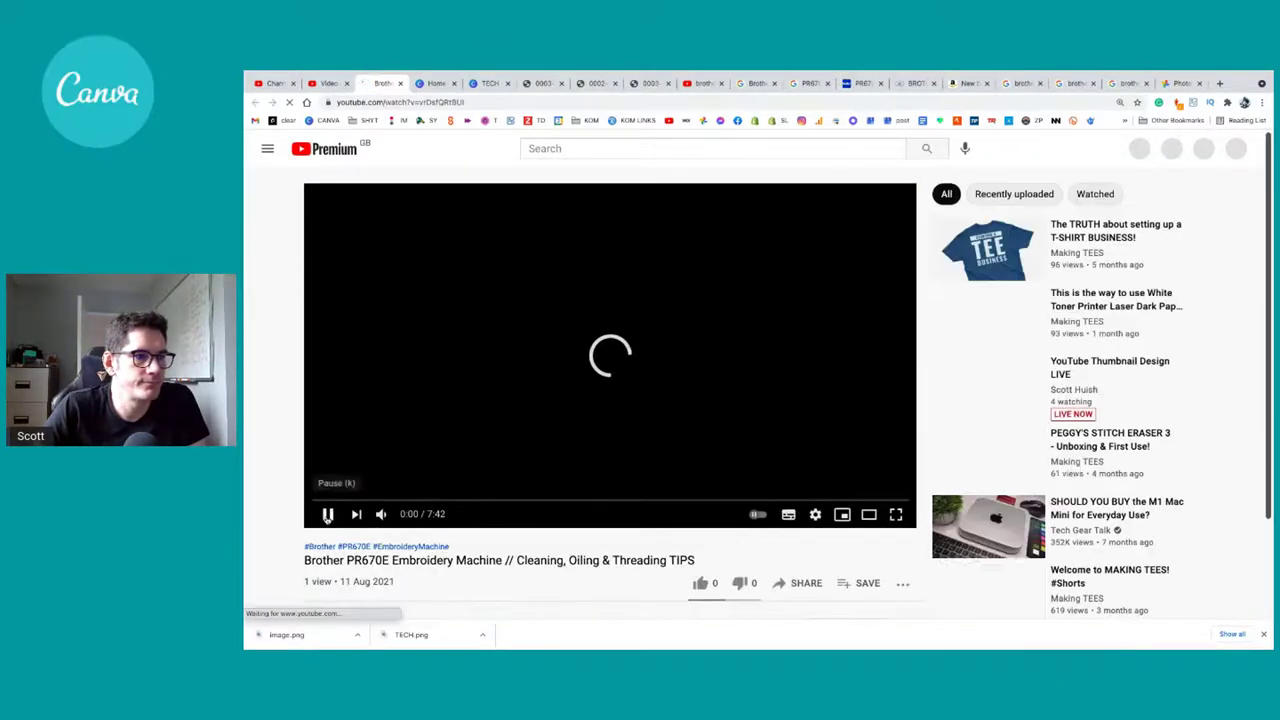
# Step: Like the published Brother PR670E video and set its playback quality to 720p
pyautogui.click(327, 514)
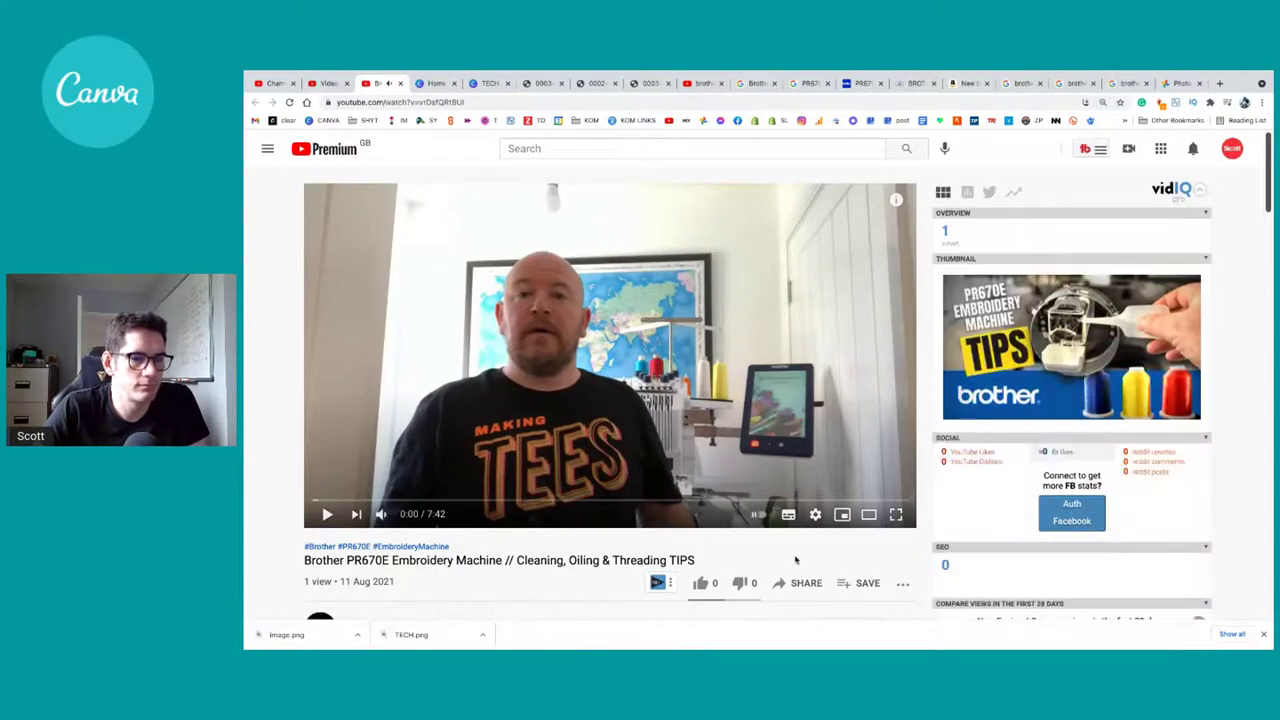
pyautogui.click(700, 583)
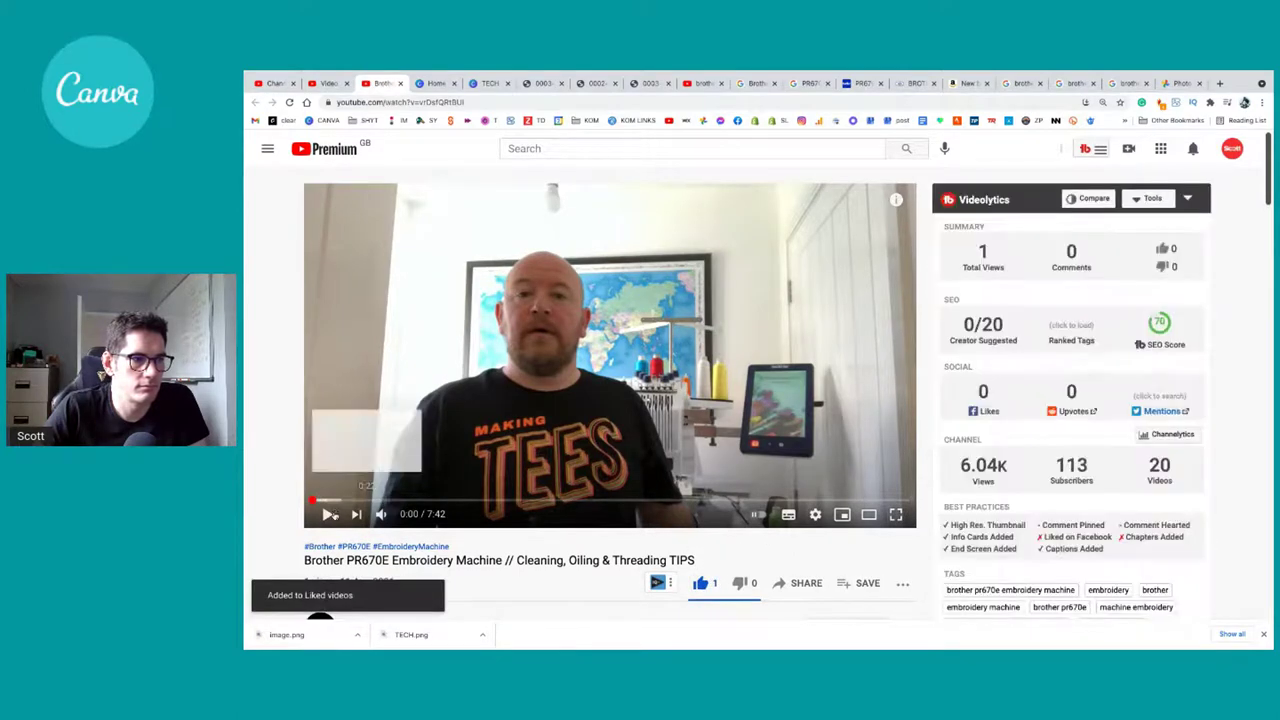
pyautogui.click(328, 514)
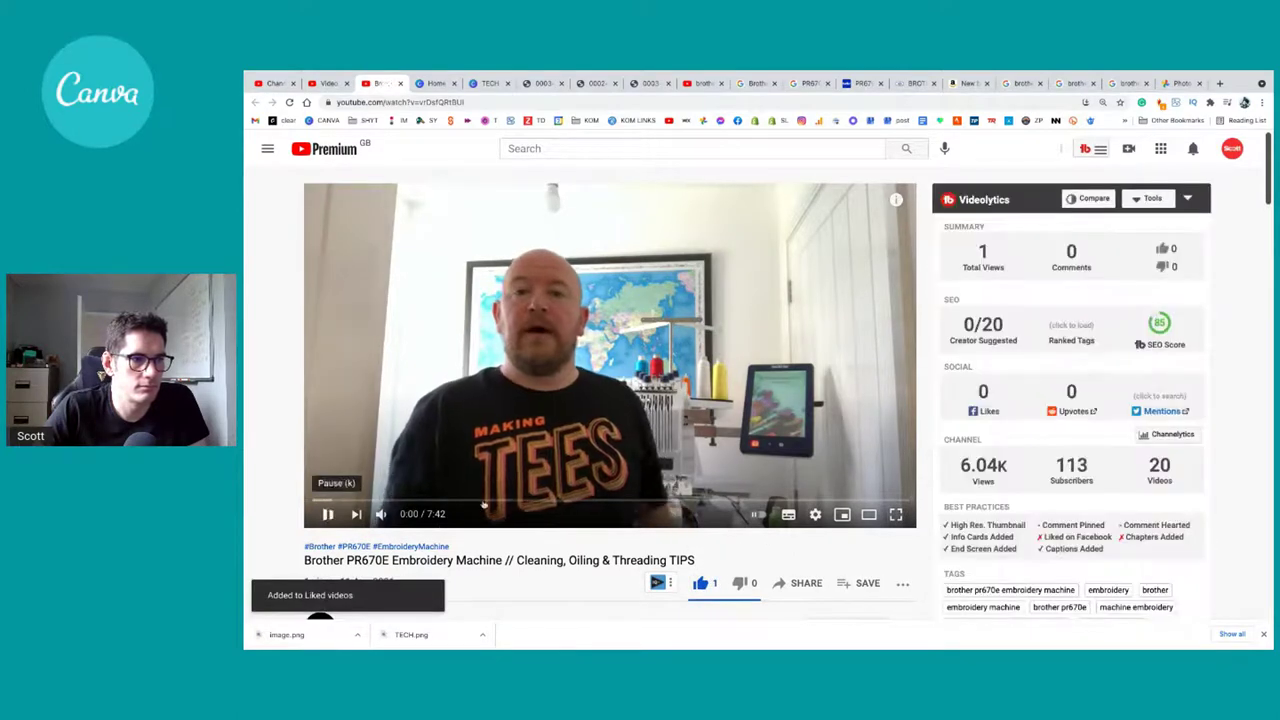
pyautogui.click(816, 515)
pyautogui.click(865, 473)
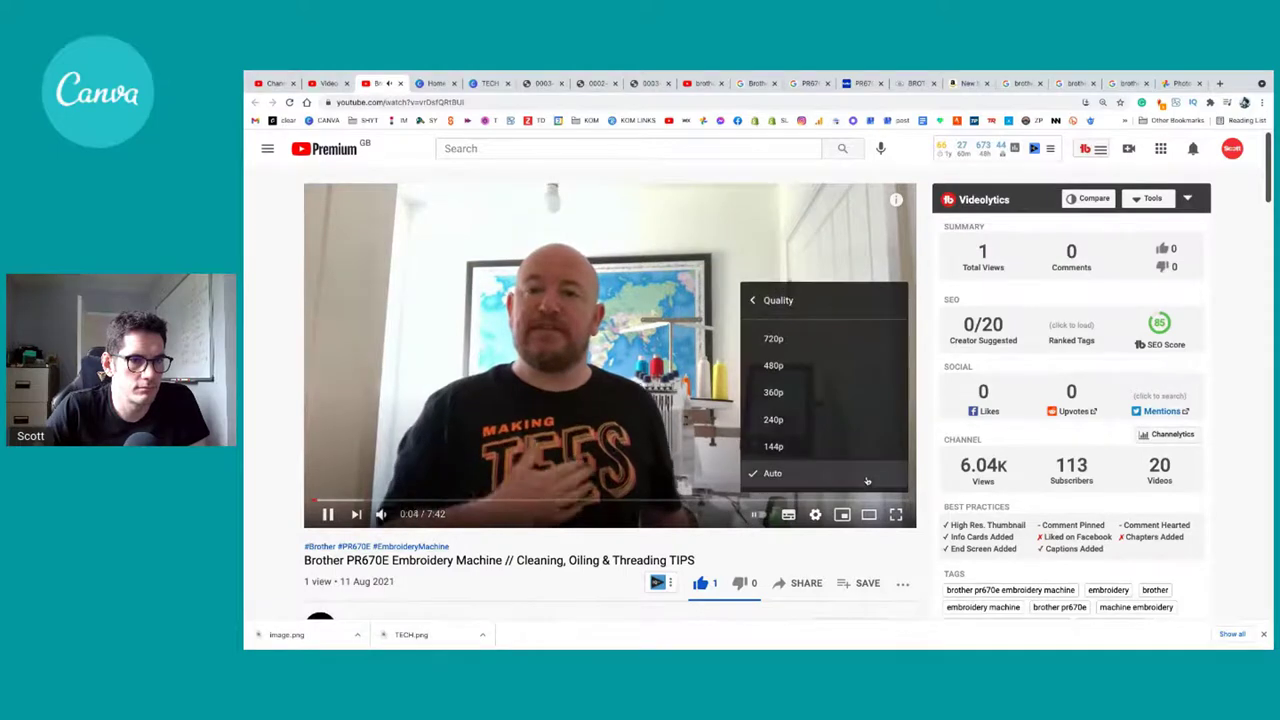
pyautogui.click(810, 342)
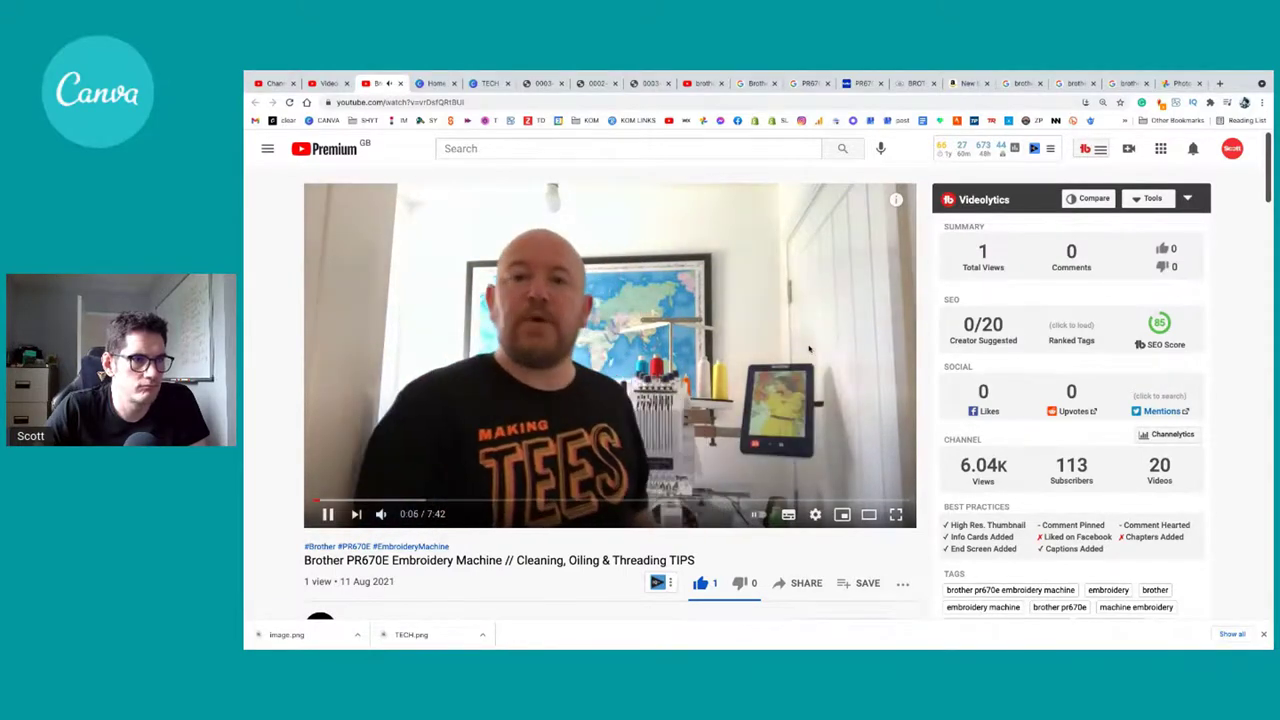
# Step: Skim through the video up to its end screen and pause there to check the suggested video and channel elements
pyautogui.click(446, 500)
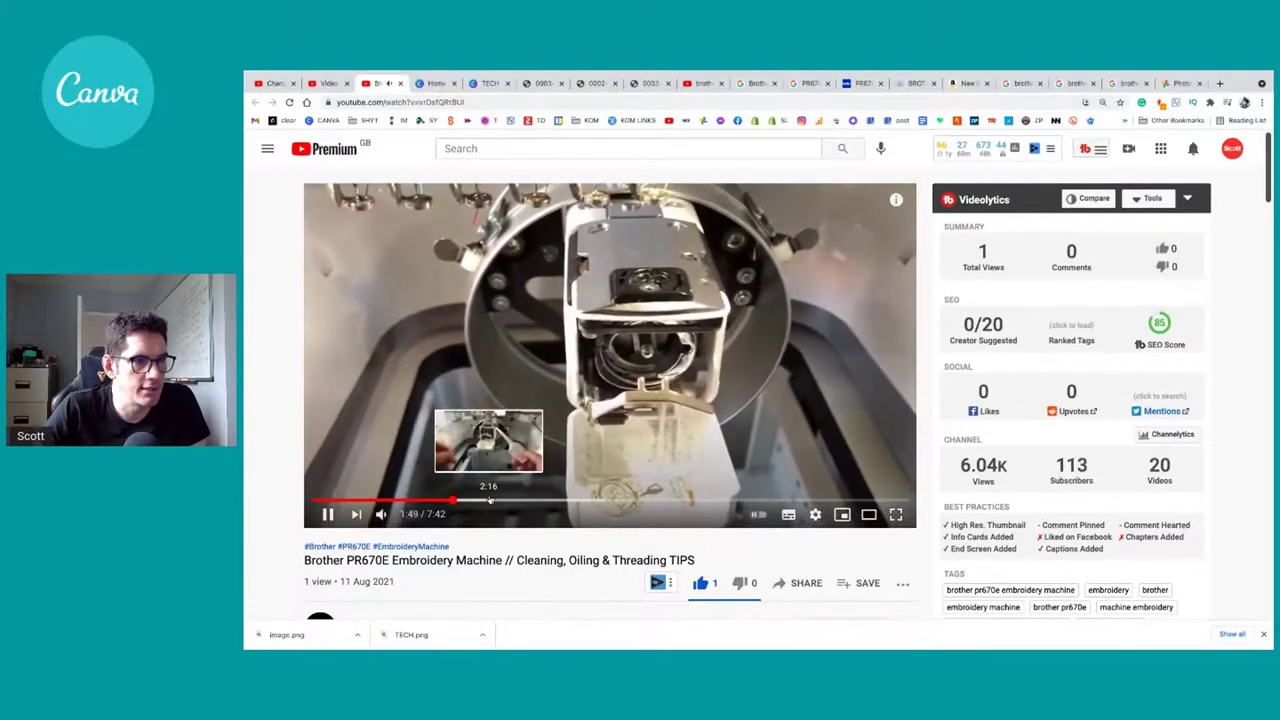
pyautogui.click(489, 500)
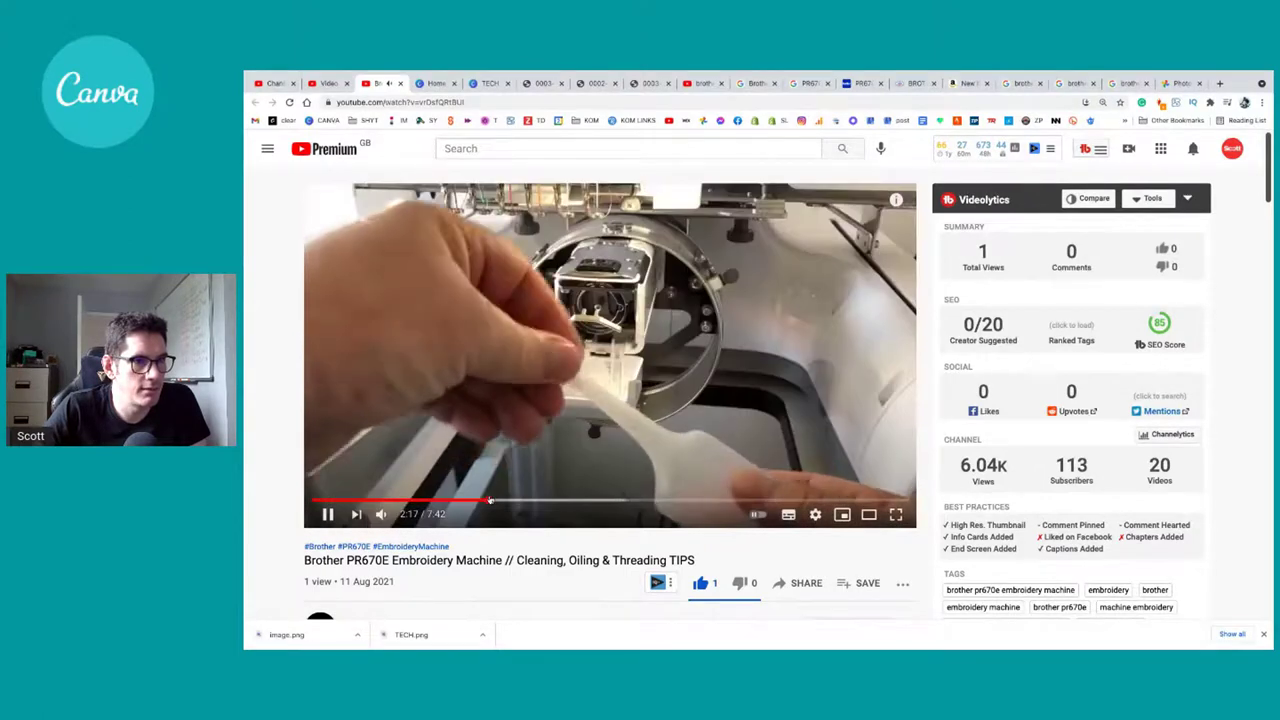
pyautogui.click(511, 500)
pyautogui.click(547, 500)
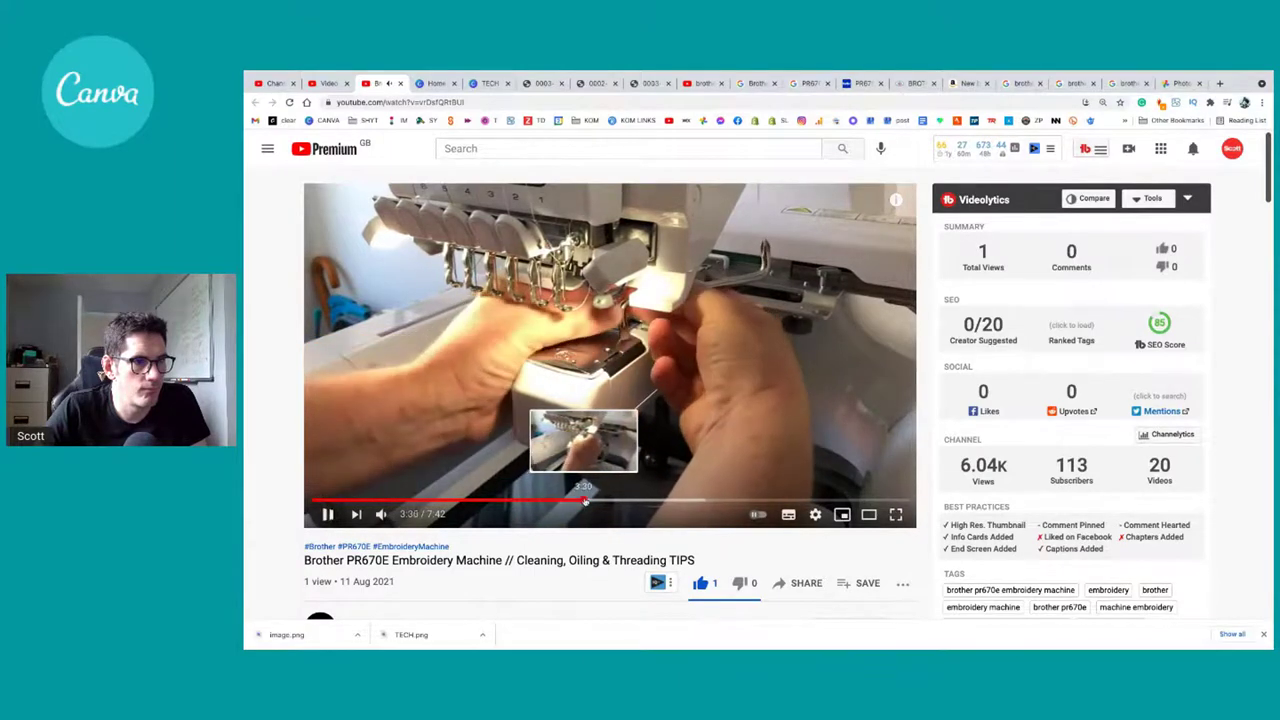
pyautogui.moveTo(585, 500); pyautogui.dragTo(590, 502)
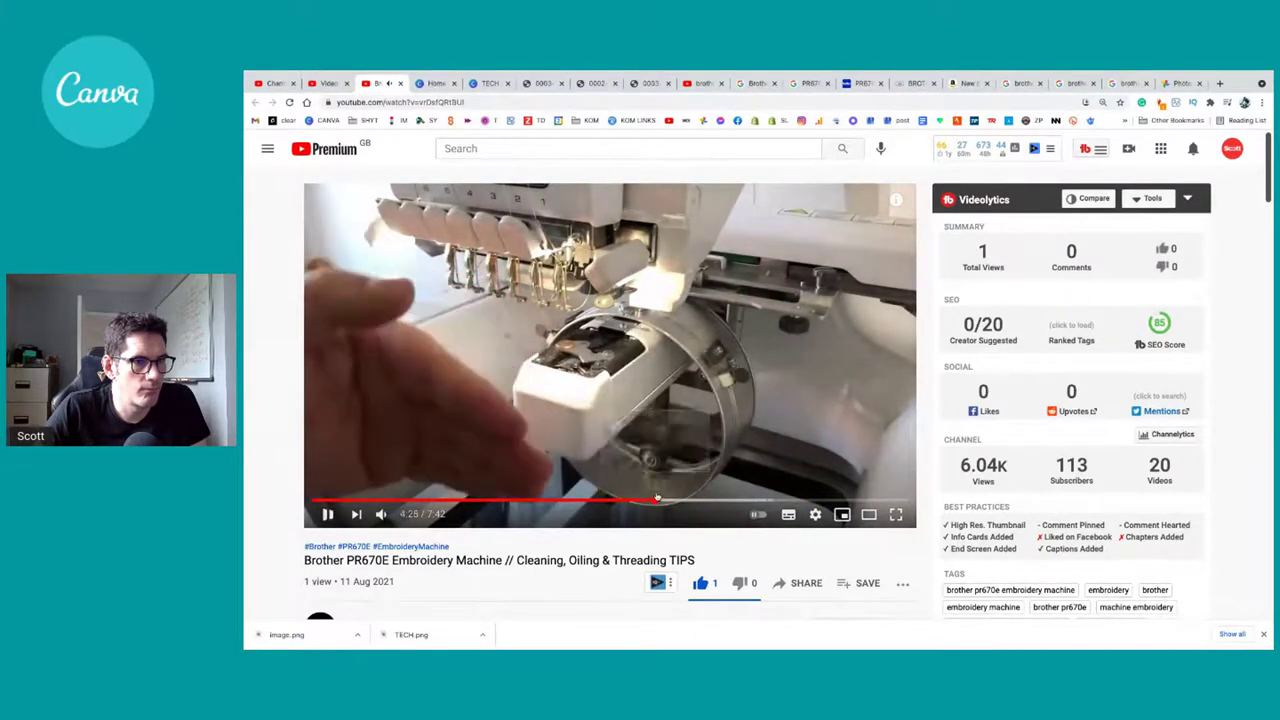
pyautogui.click(683, 498)
pyautogui.click(705, 497)
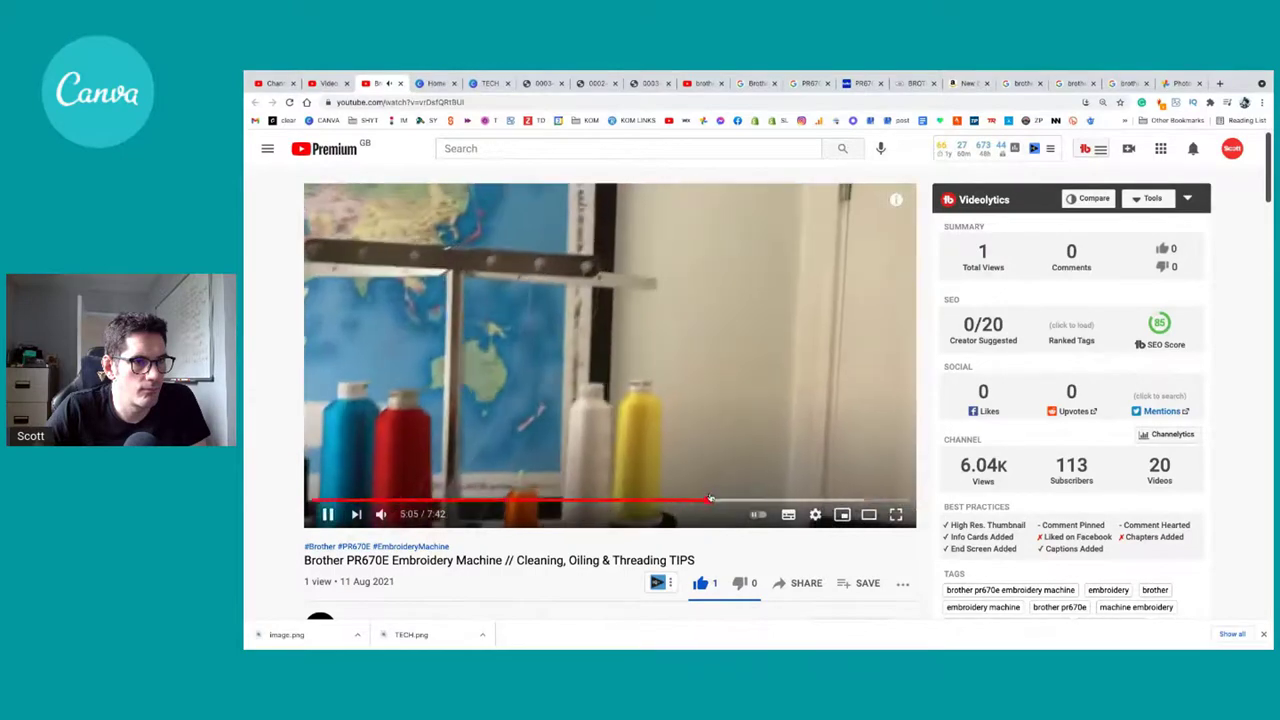
pyautogui.click(743, 500)
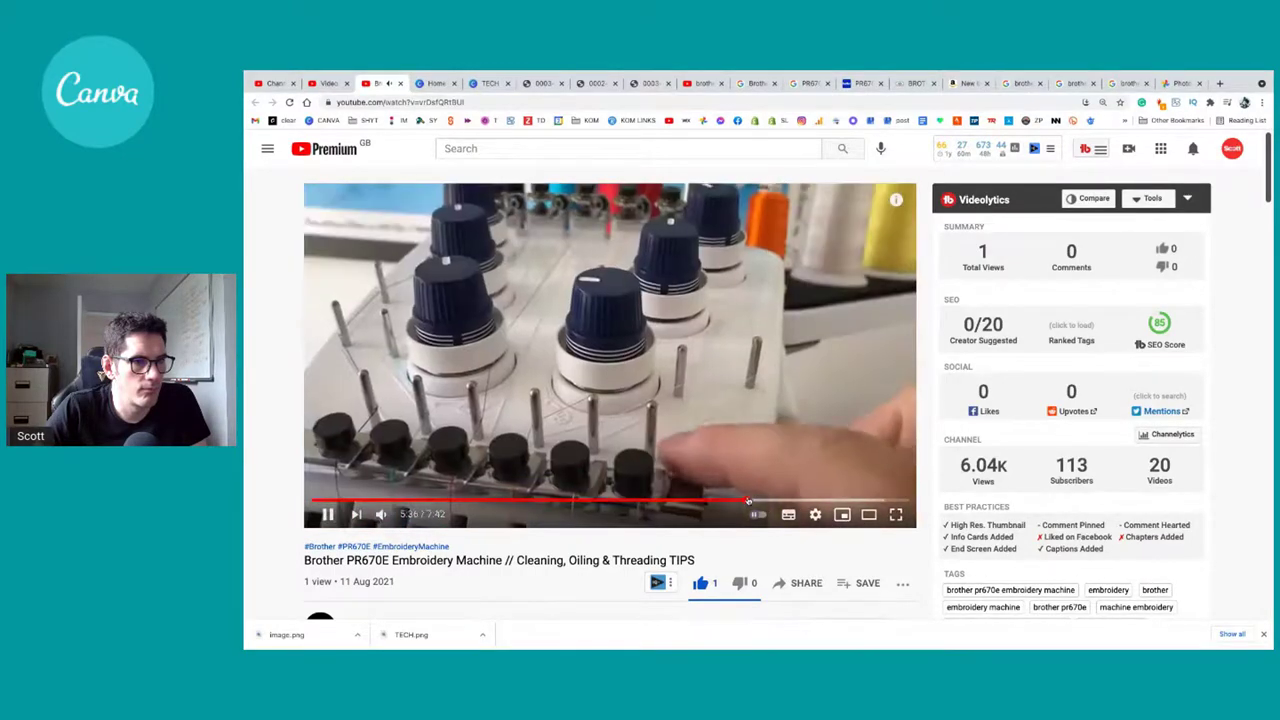
pyautogui.click(771, 500)
pyautogui.click(797, 500)
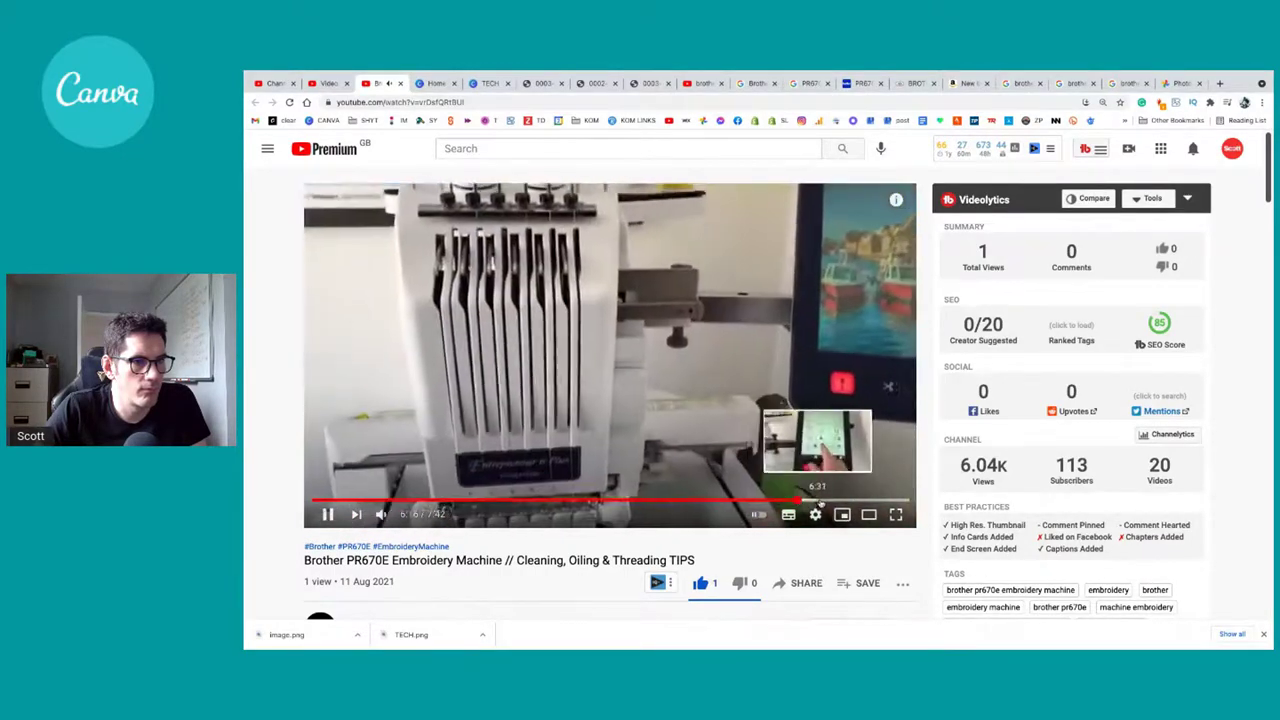
pyautogui.click(820, 500)
pyautogui.click(843, 500)
pyautogui.click(867, 500)
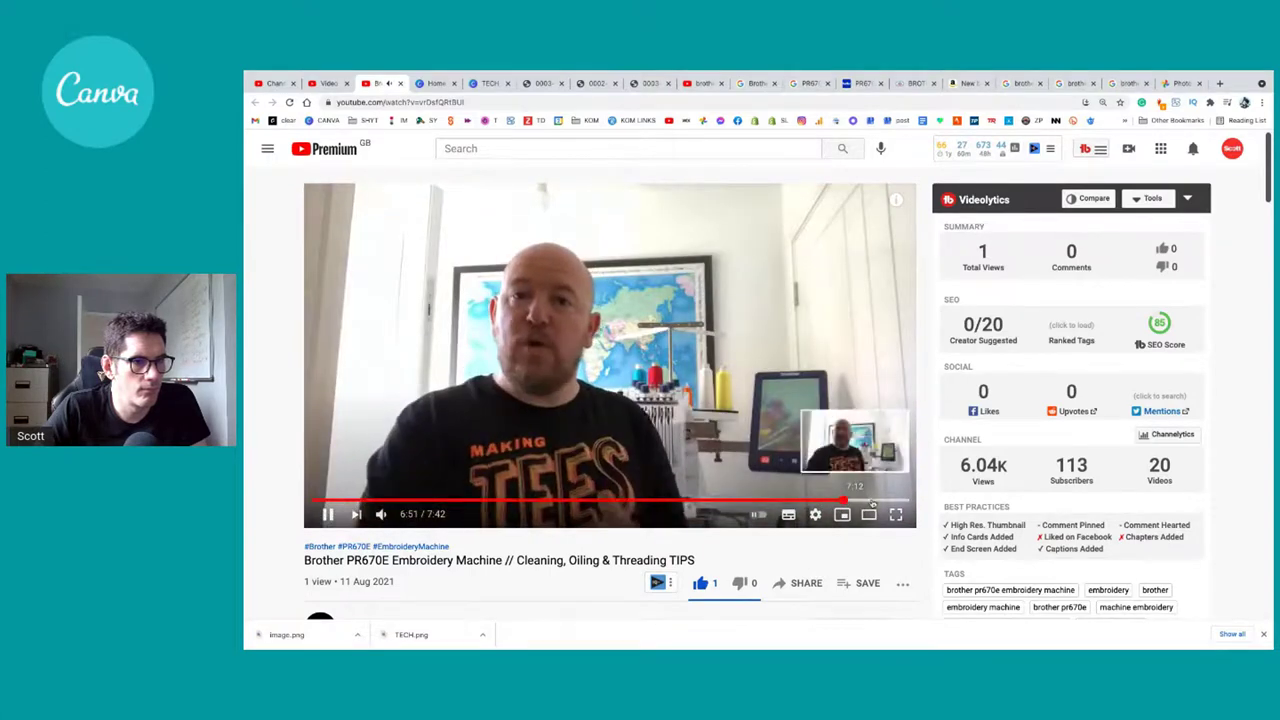
pyautogui.click(891, 500)
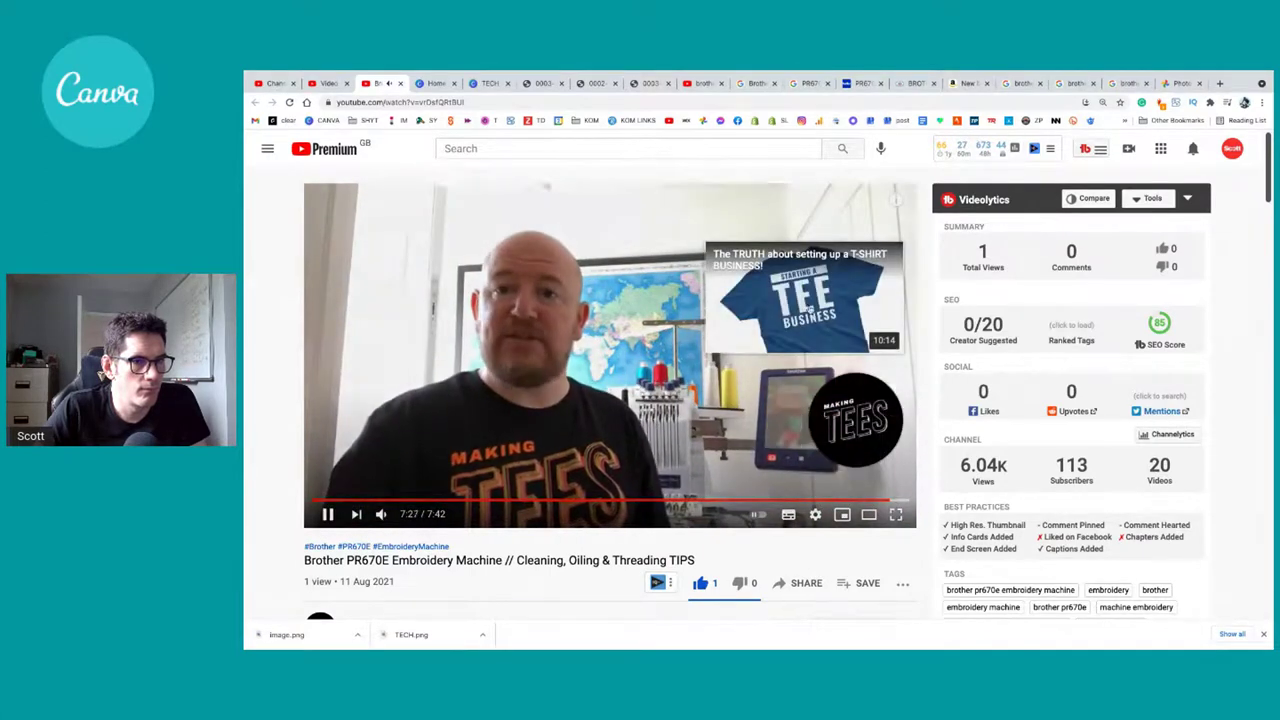
pyautogui.moveTo(848, 416)
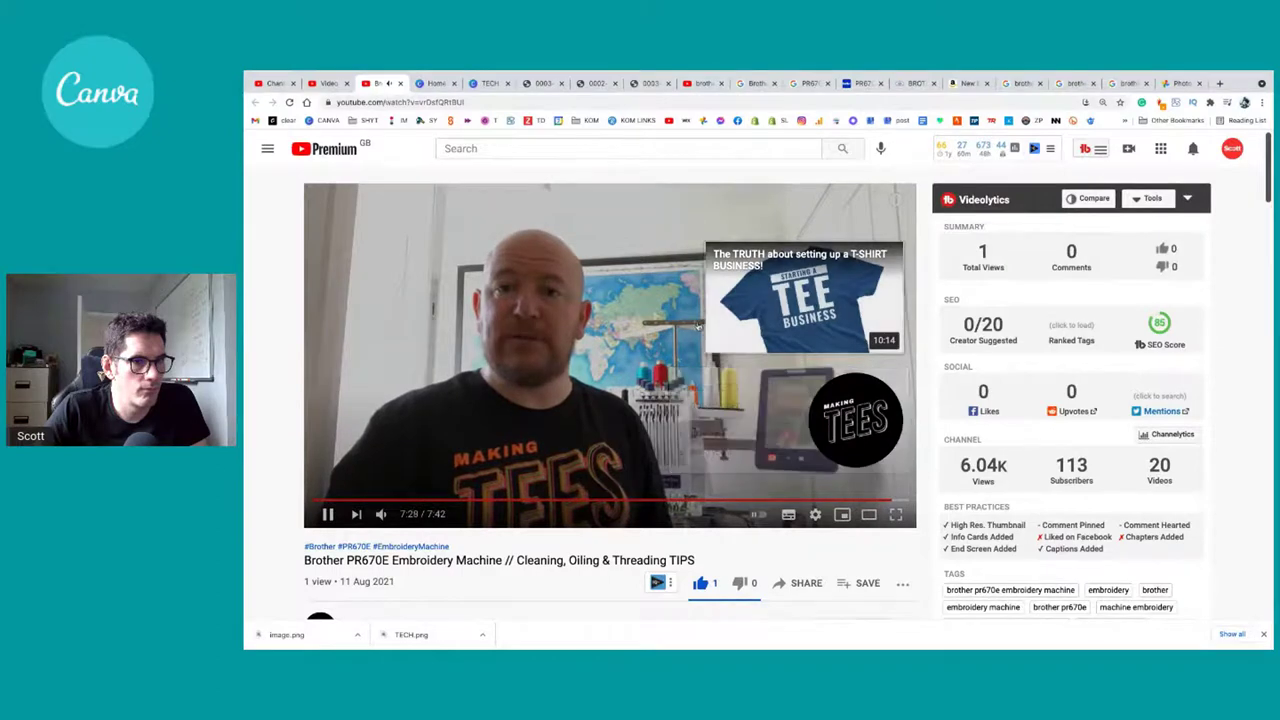
pyautogui.click(645, 318)
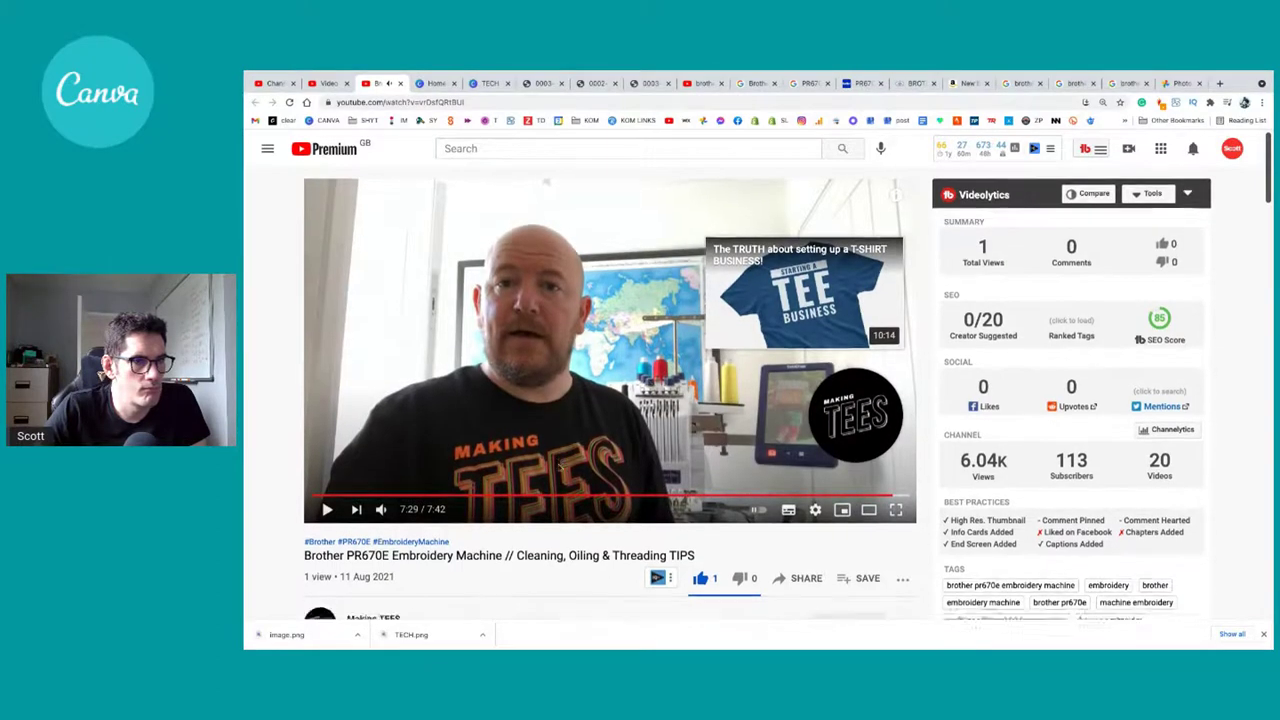
# Step: Expand the full video description on the watch page and review its text down to the subscribe link
pyautogui.scroll(-3, 558, 468)
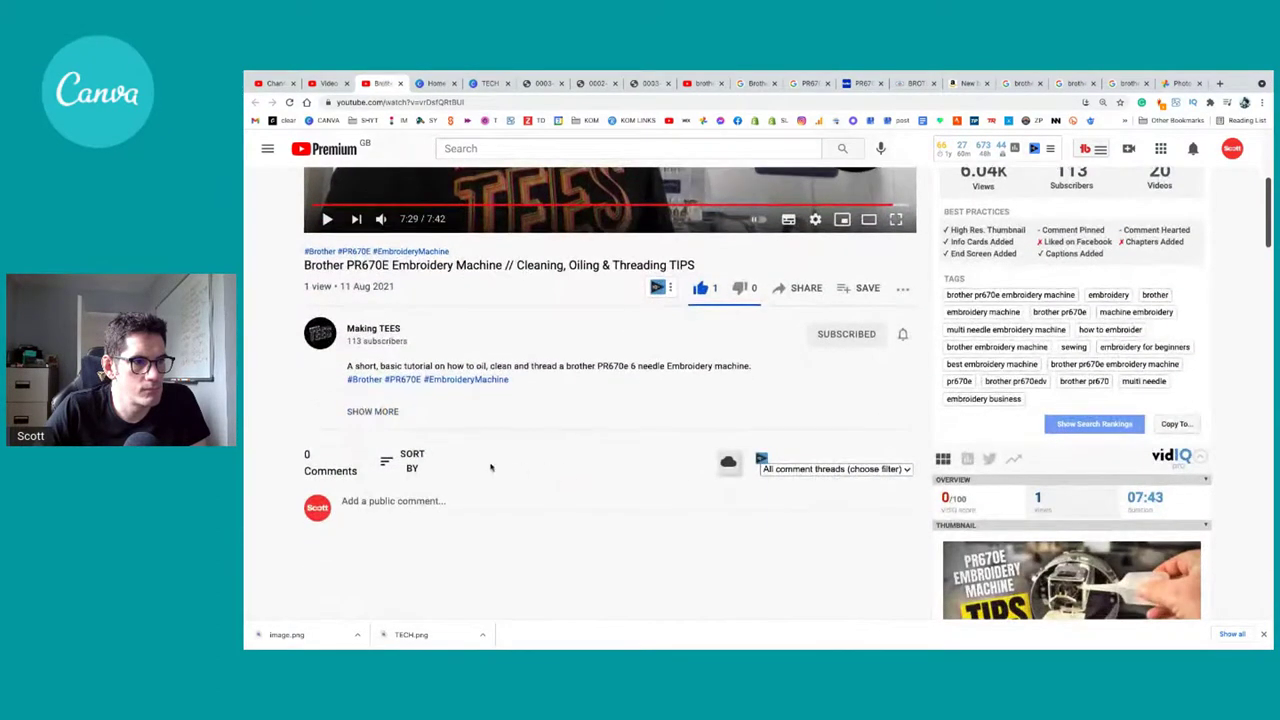
pyautogui.click(409, 409)
pyautogui.scroll(-2, 455, 466)
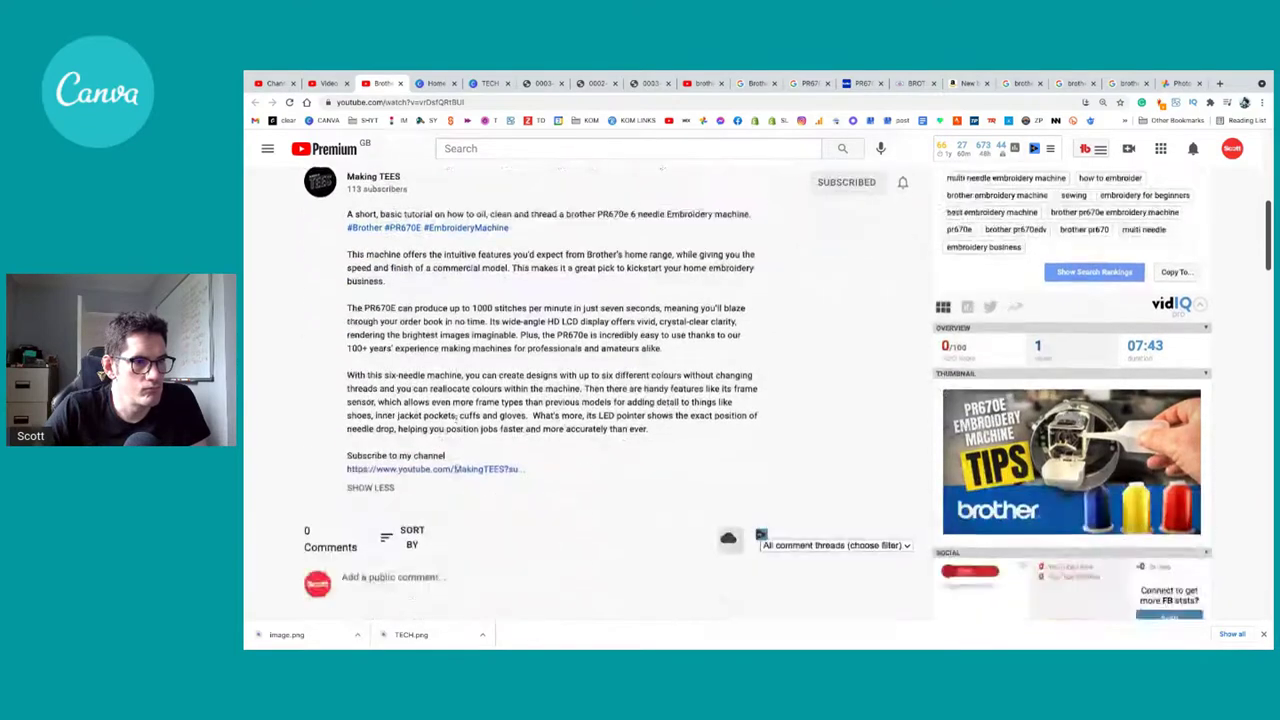
pyautogui.moveTo(340, 409); pyautogui.dragTo(521, 407)
pyautogui.click(563, 368)
pyautogui.scroll(1, 563, 368)
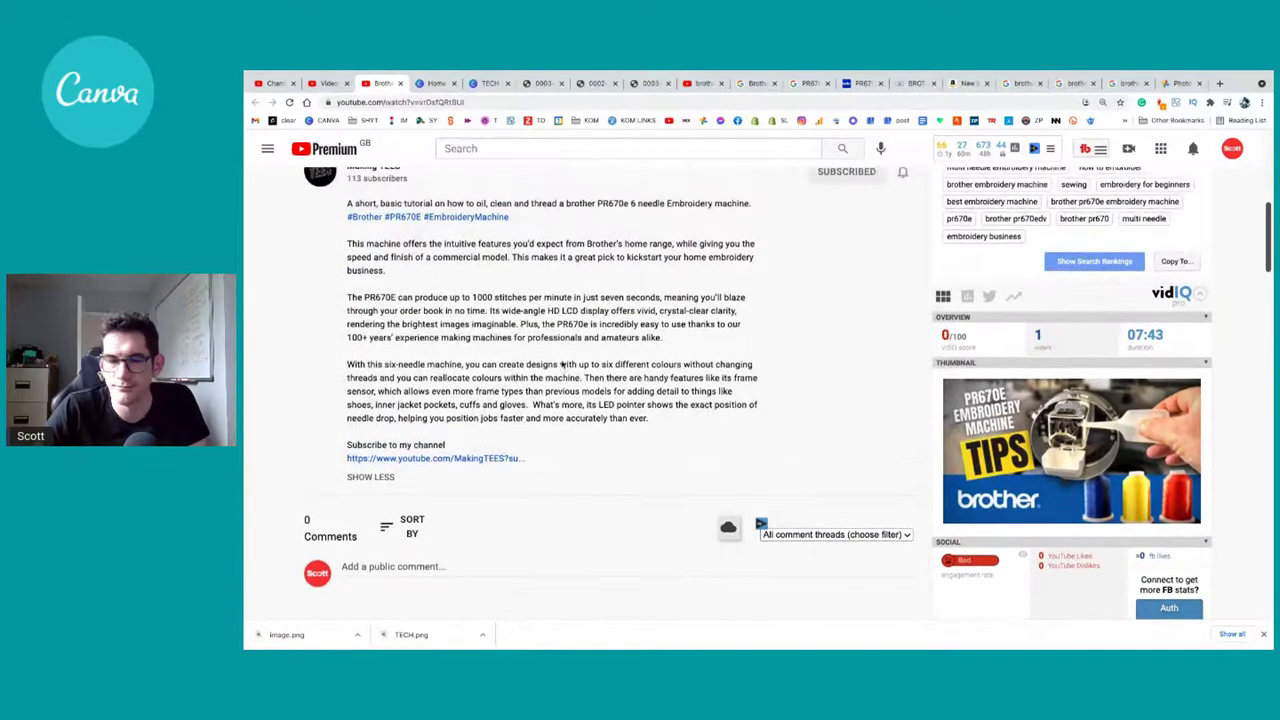
pyautogui.moveTo(343, 441); pyautogui.dragTo(531, 460)
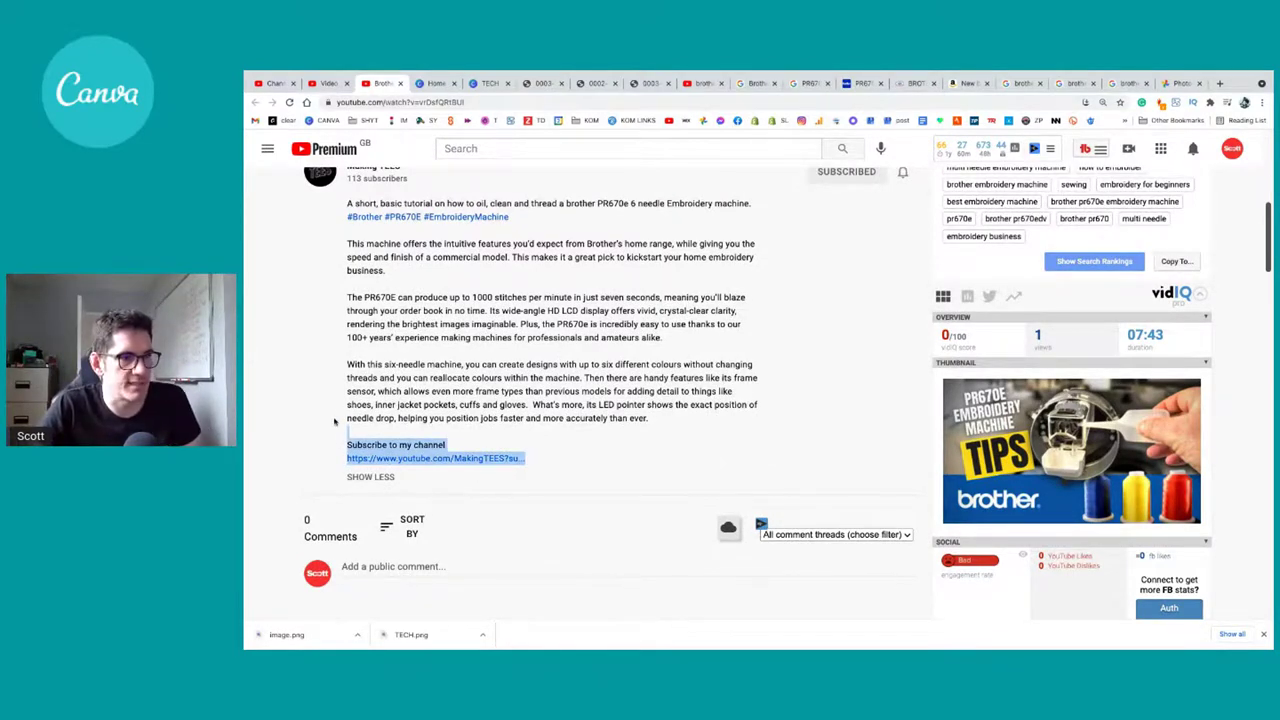
pyautogui.moveTo(414, 391); pyautogui.dragTo(522, 460)
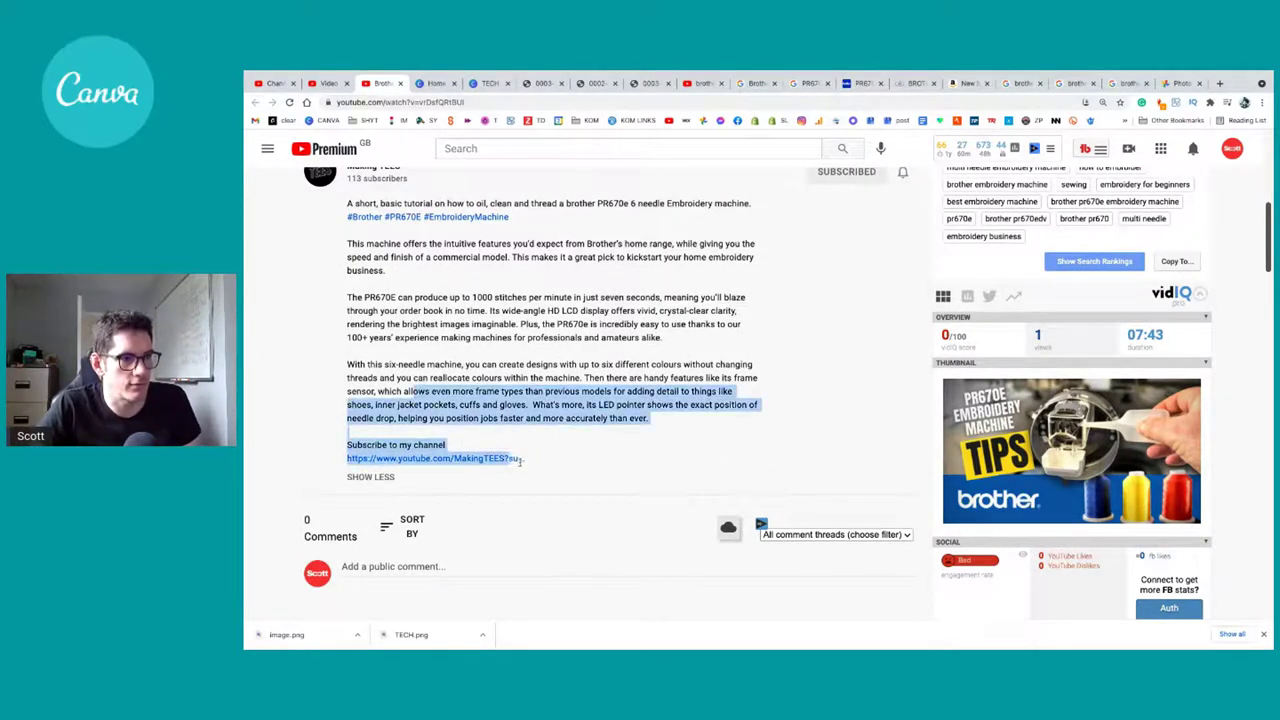
pyautogui.tripleClick(467, 576)
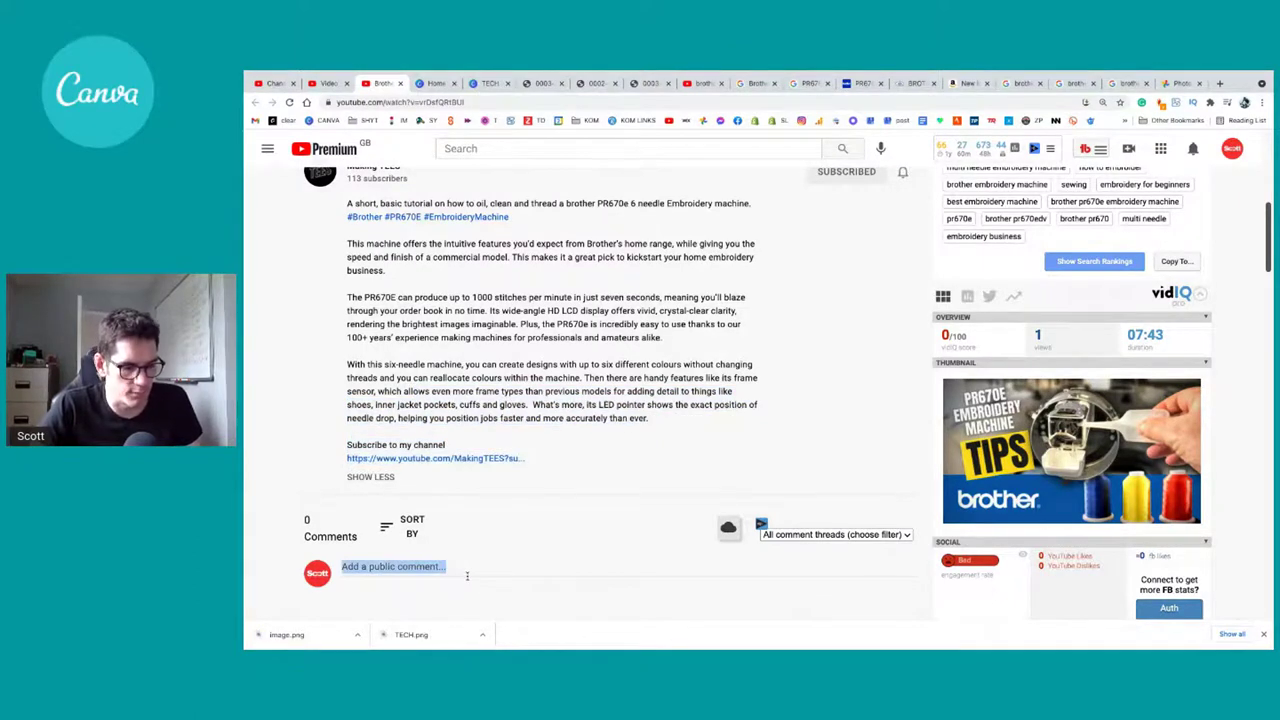
pyautogui.click(450, 585)
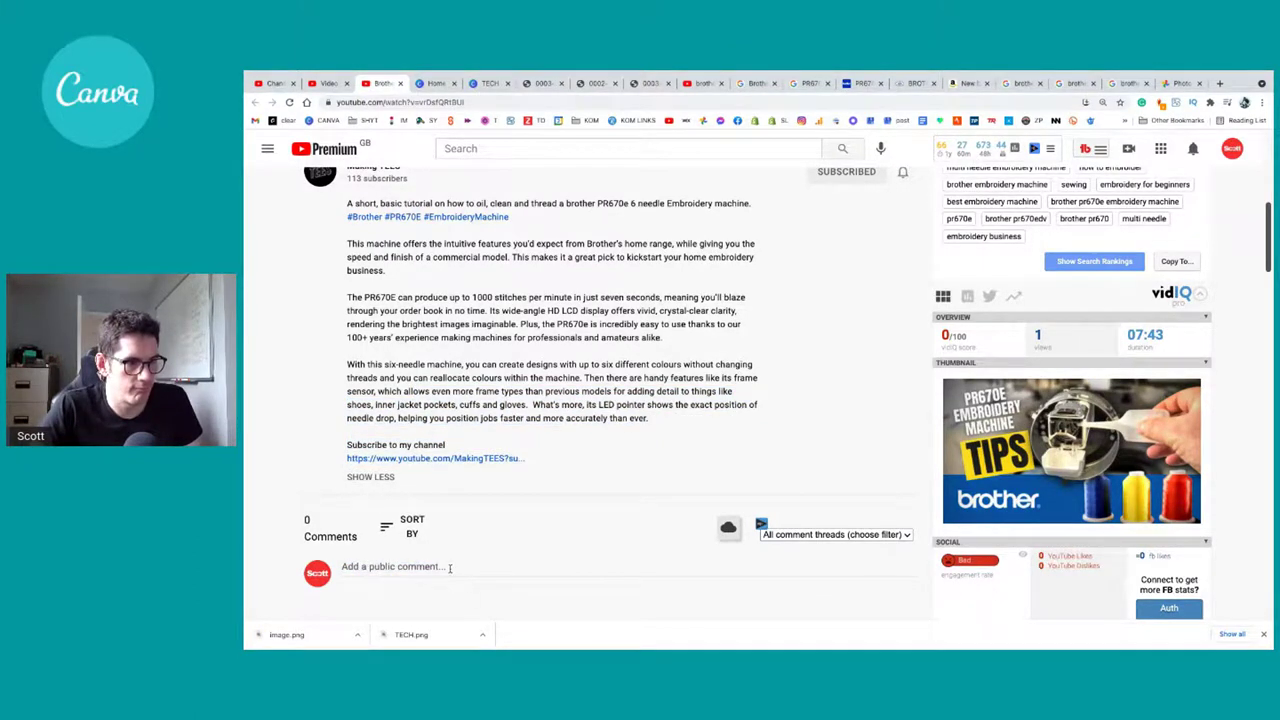
pyautogui.hotkey('ctrl', 'v')
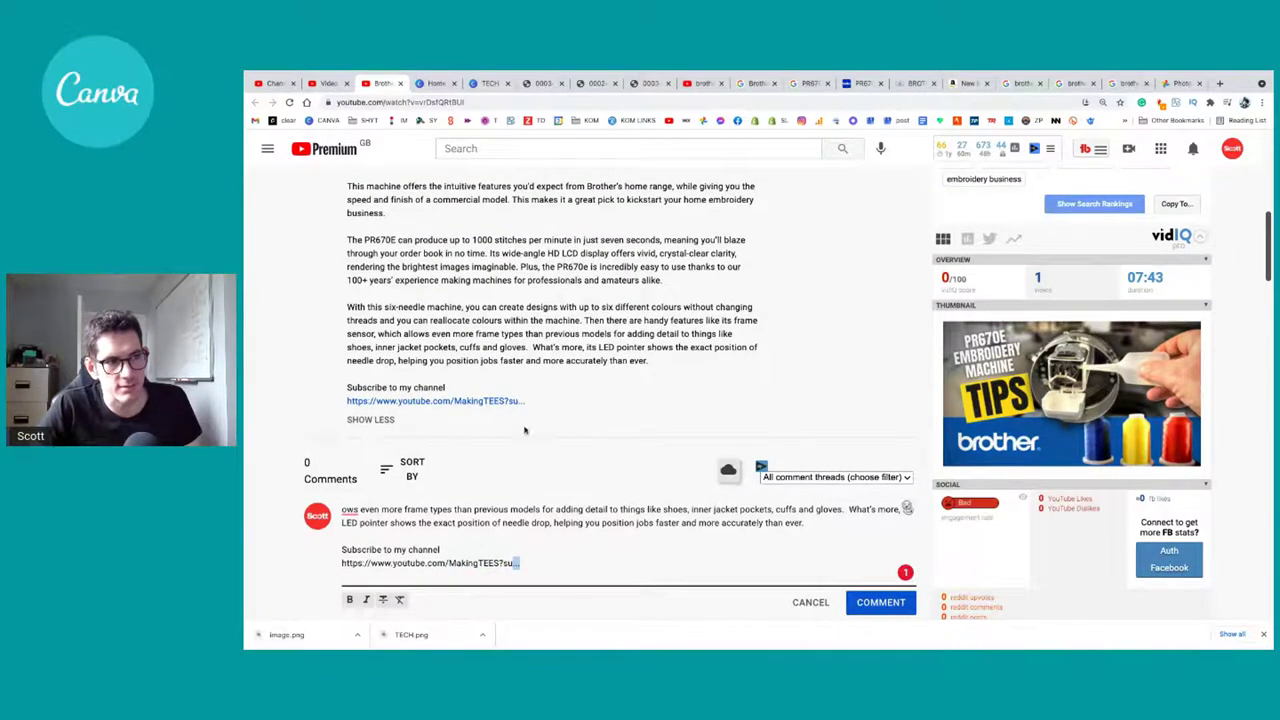
pyautogui.click(522, 563)
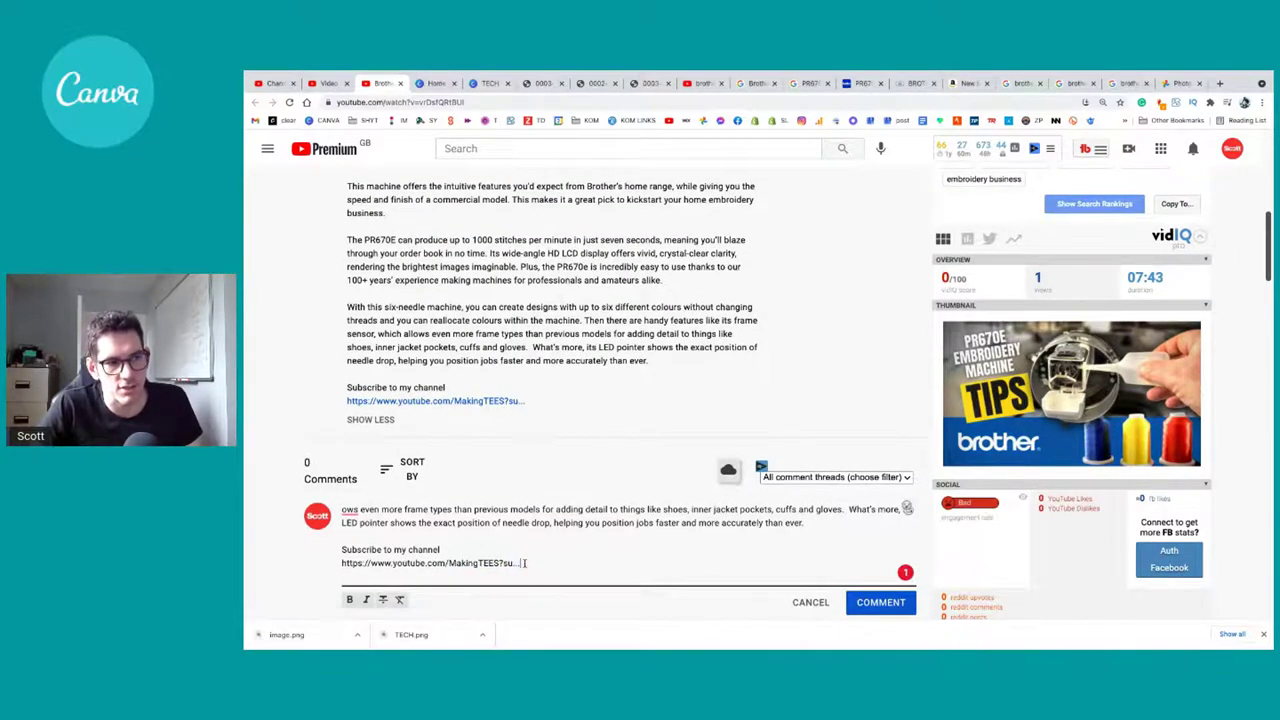
pyautogui.hotkey('ctrl', 'a')
pyautogui.press('BackSpace')
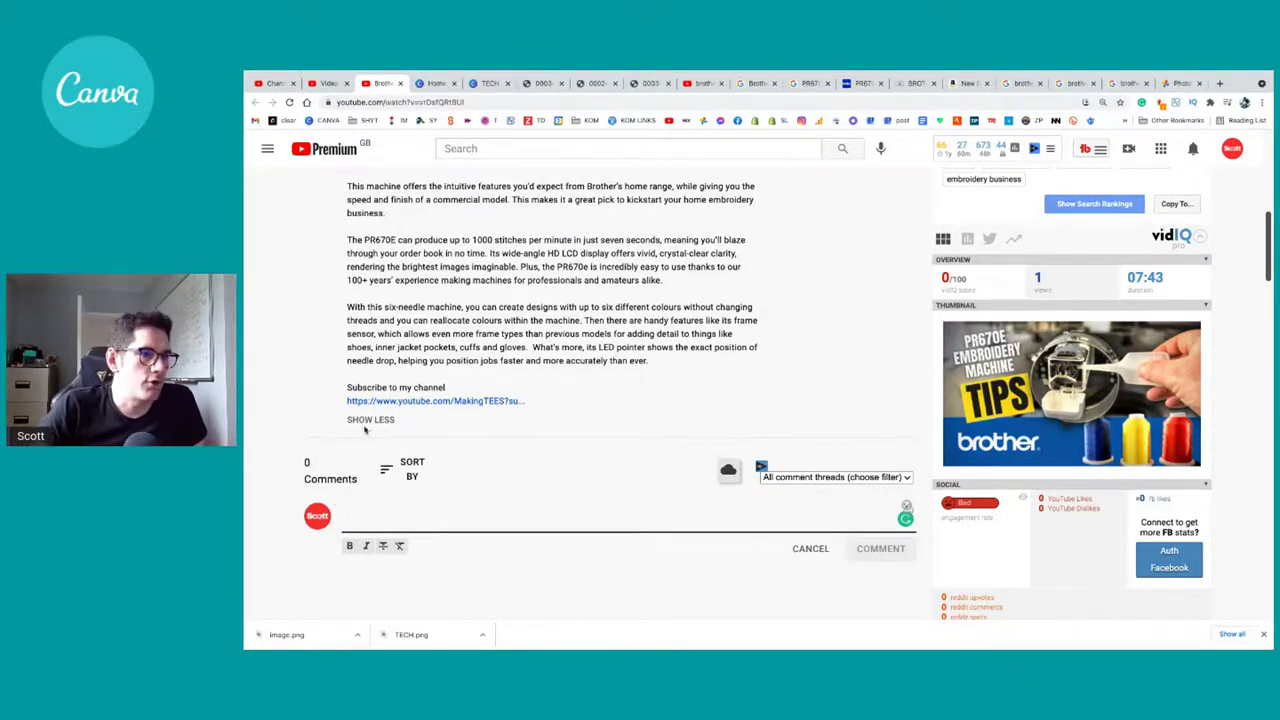
# Step: Show the search rankings for the published video's tags
pyautogui.scroll(5, 403, 404)
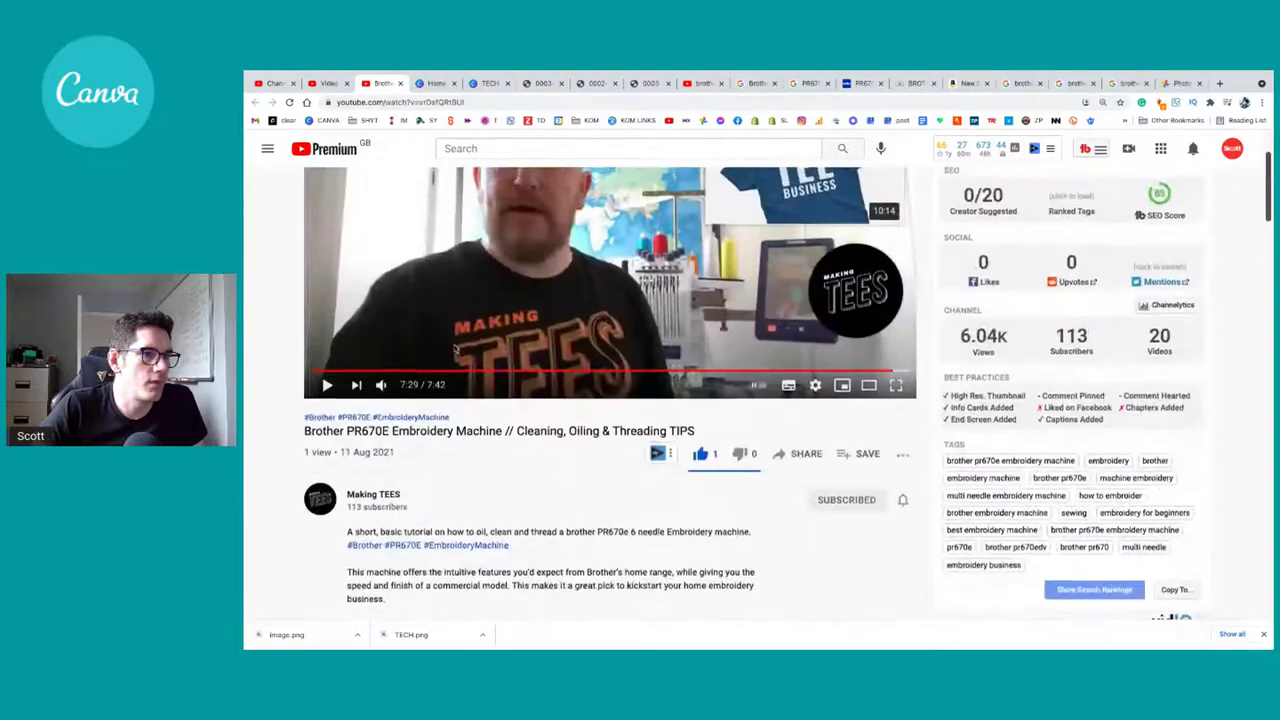
pyautogui.scroll(-3, 907, 410)
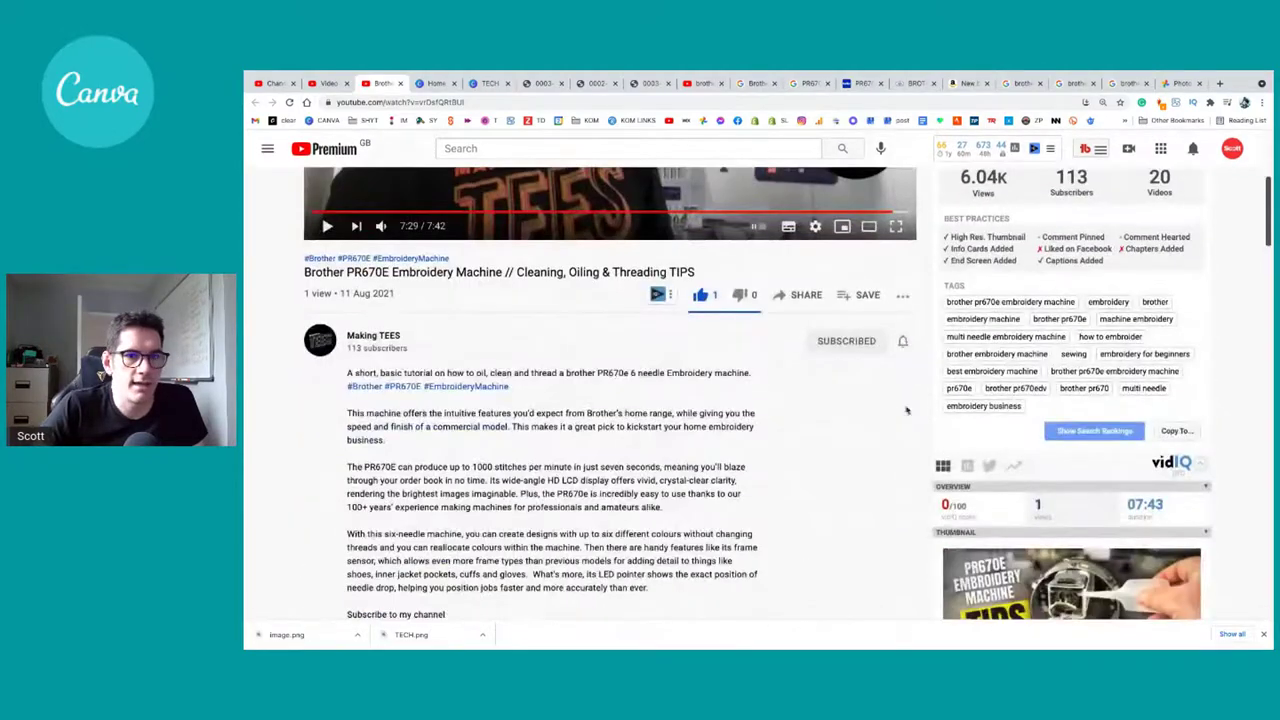
pyautogui.click(1057, 435)
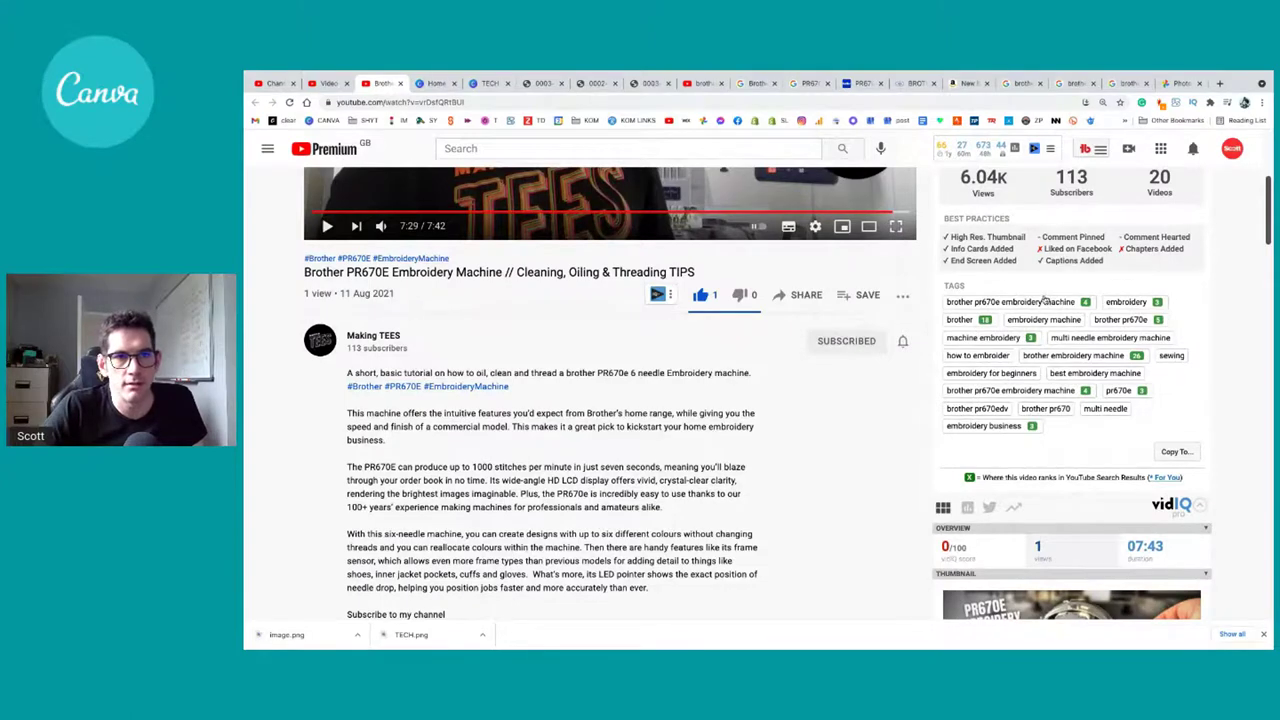
# Step: Examine the Keyword Explorer search results for the tag "brother pr670e embroidery machine" and close the explorer
pyautogui.click(1010, 302)
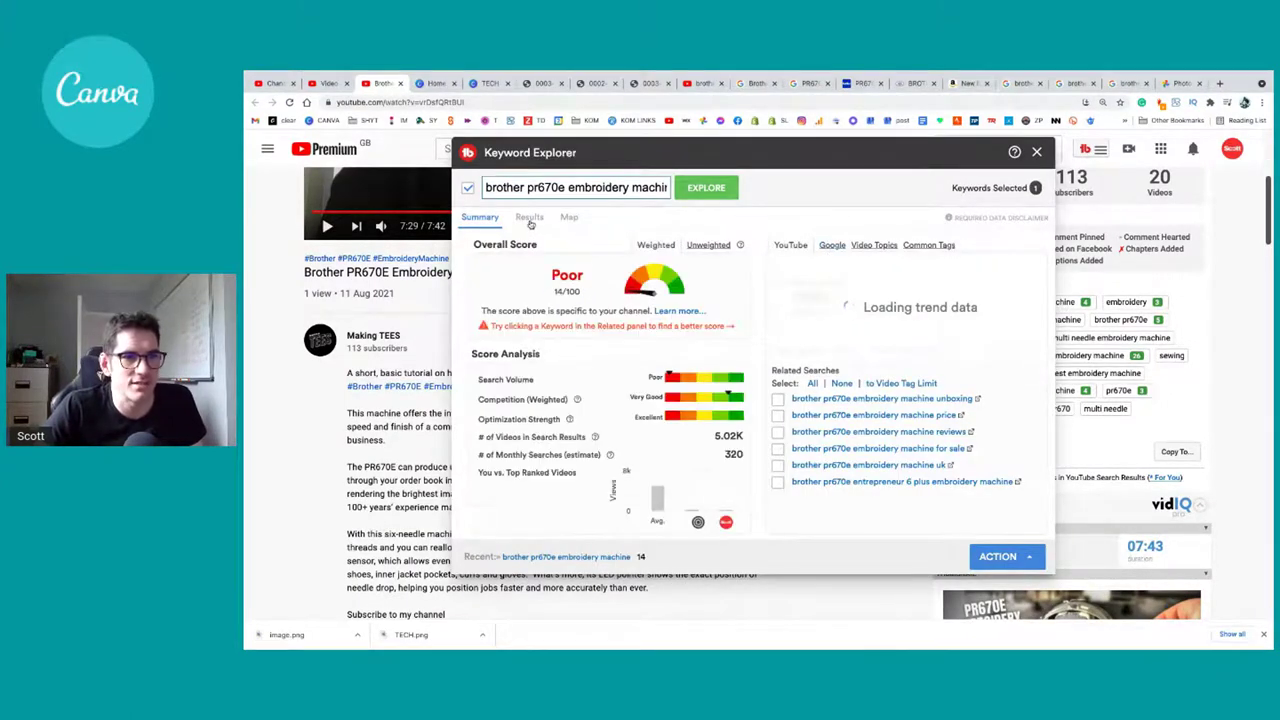
pyautogui.click(530, 218)
pyautogui.scroll(-3, 738, 400)
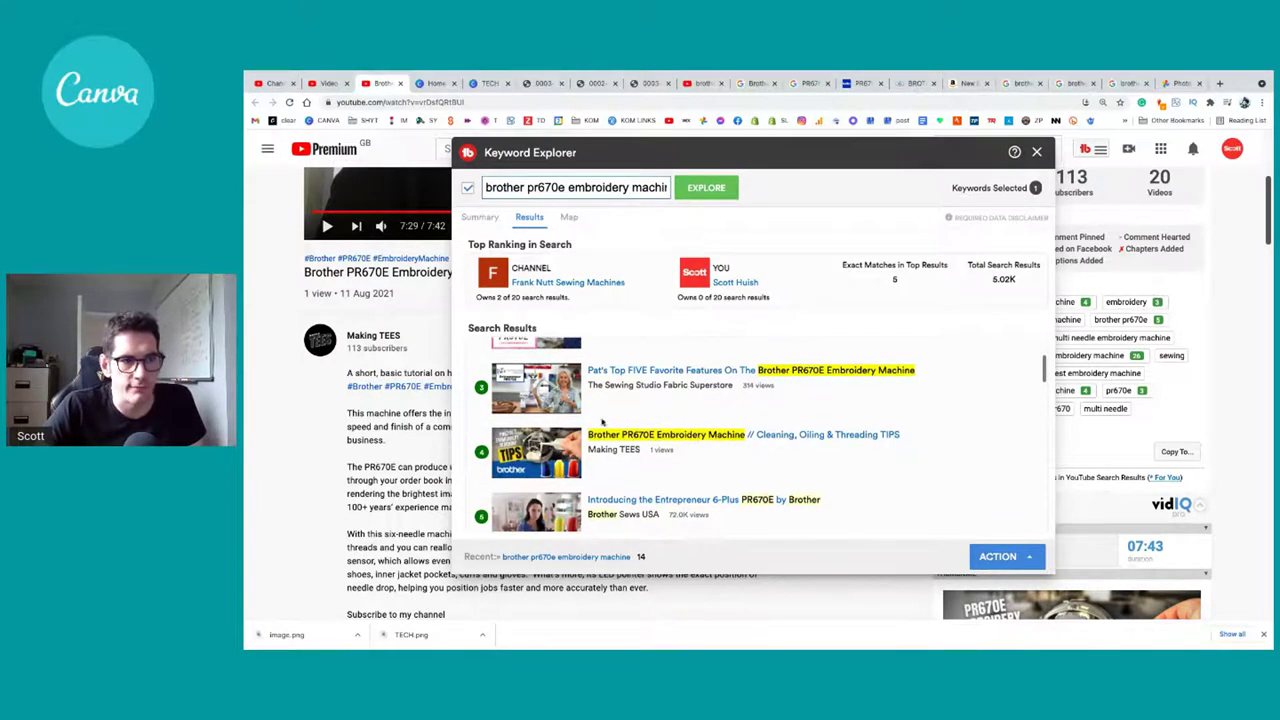
pyautogui.scroll(3, 602, 421)
pyautogui.scroll(-7, 685, 379)
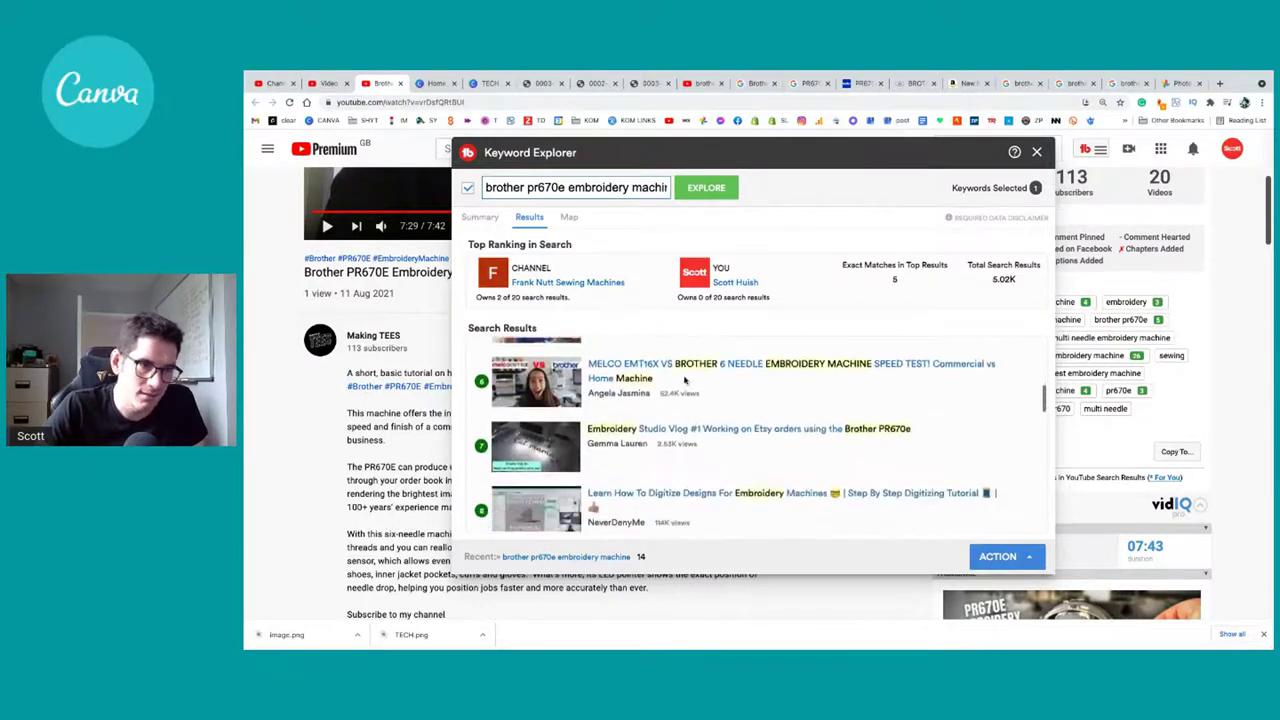
pyautogui.scroll(5, 685, 379)
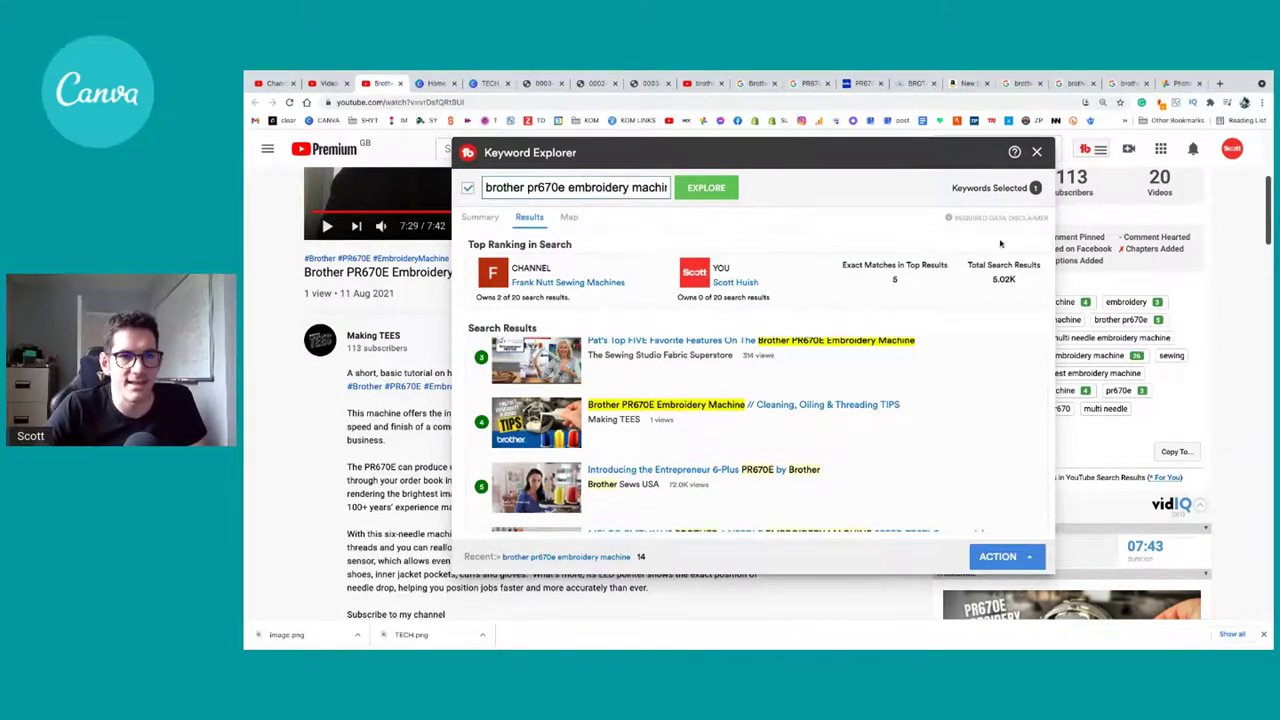
pyautogui.click(1037, 152)
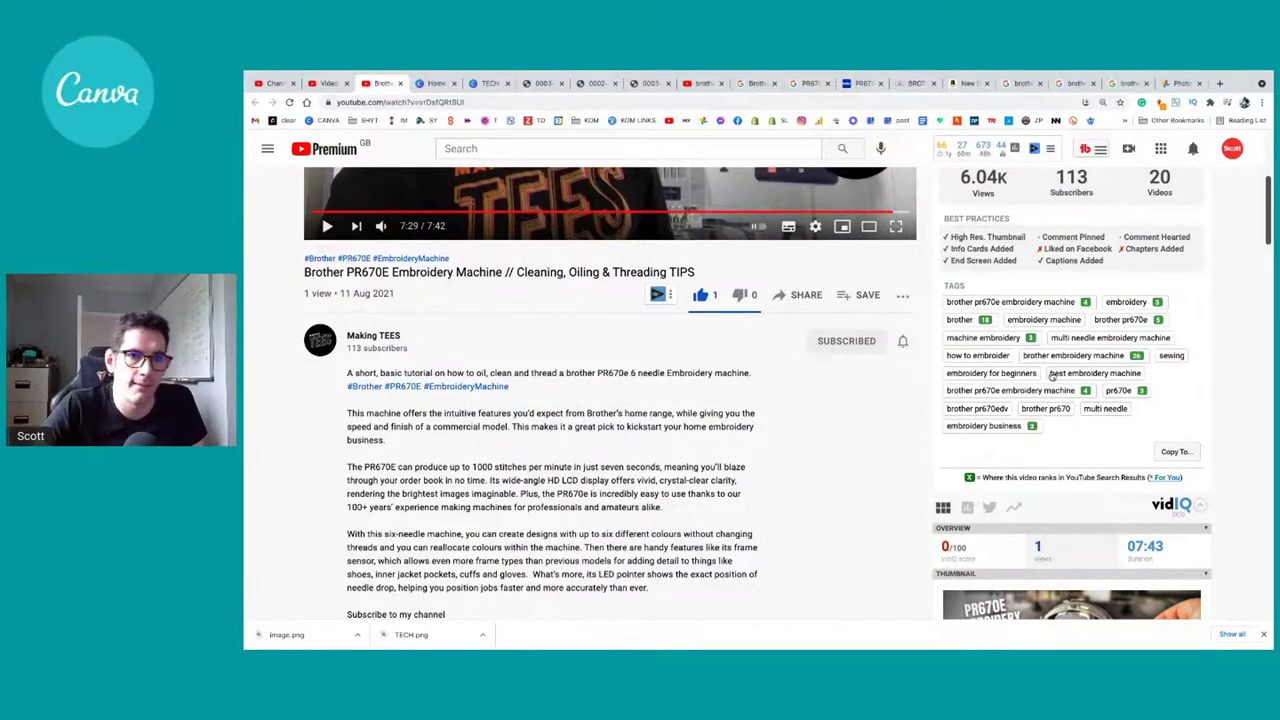
pyautogui.scroll(1, 1051, 375)
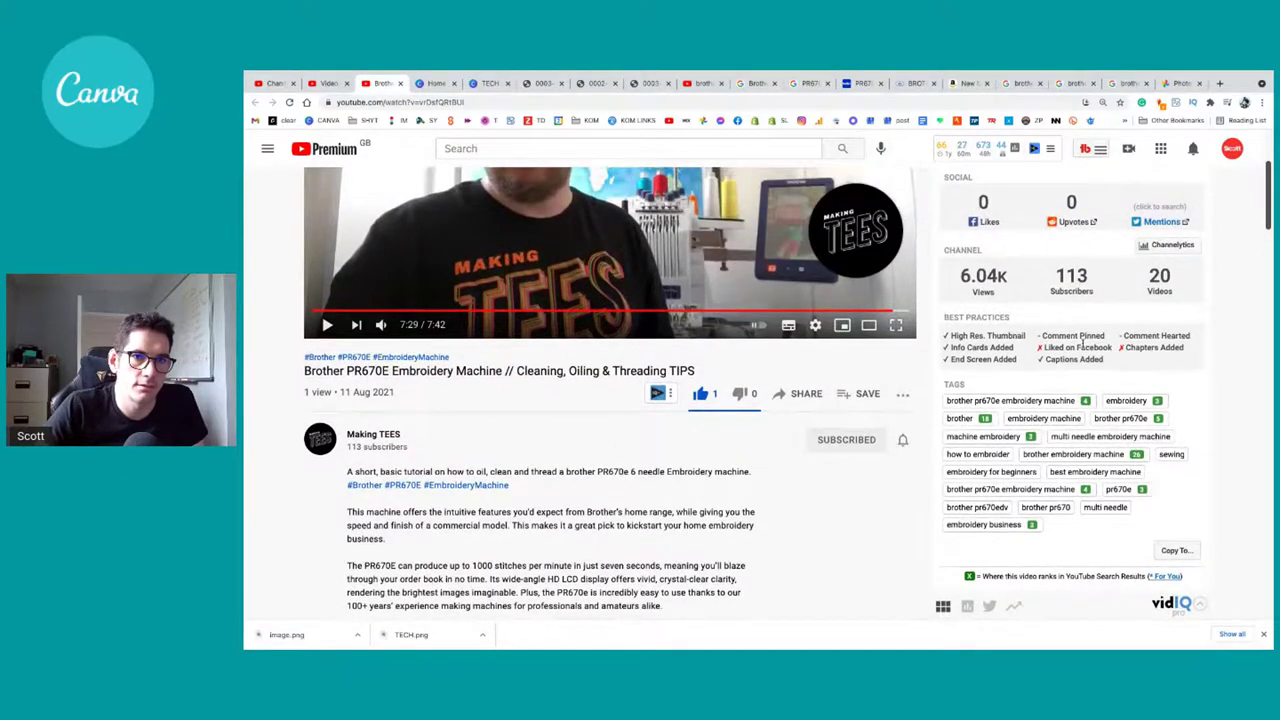
# Step: Switch to the channel account listed below Behind the KOM and like the Brother PR670E video from it
pyautogui.scroll(2, 1077, 342)
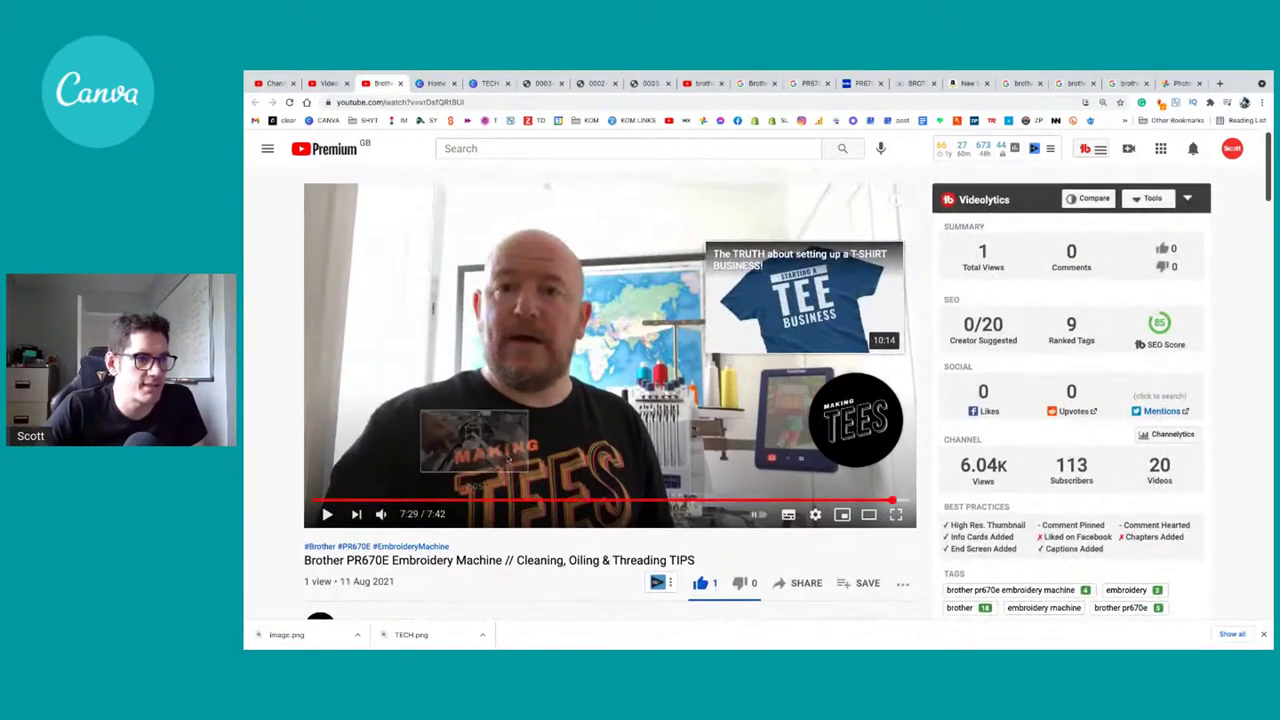
pyautogui.scroll(-2, 507, 460)
pyautogui.scroll(2, 515, 450)
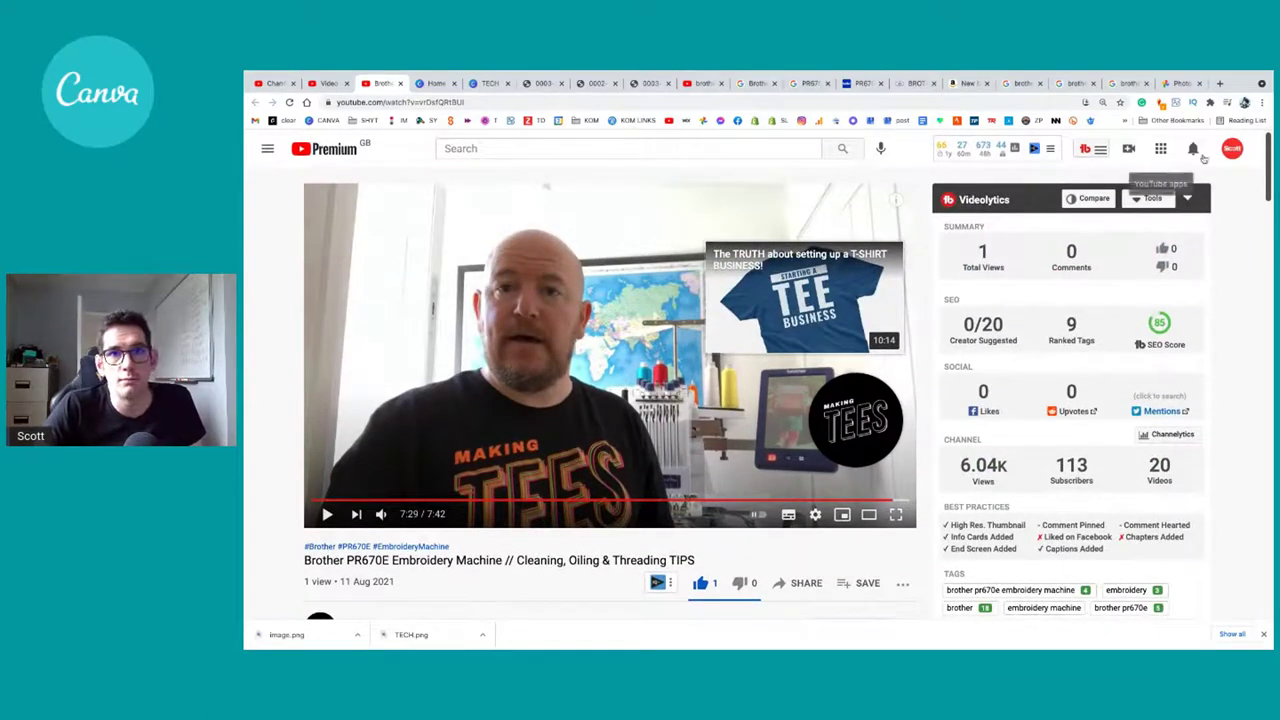
pyautogui.click(1232, 148)
pyautogui.click(1113, 290)
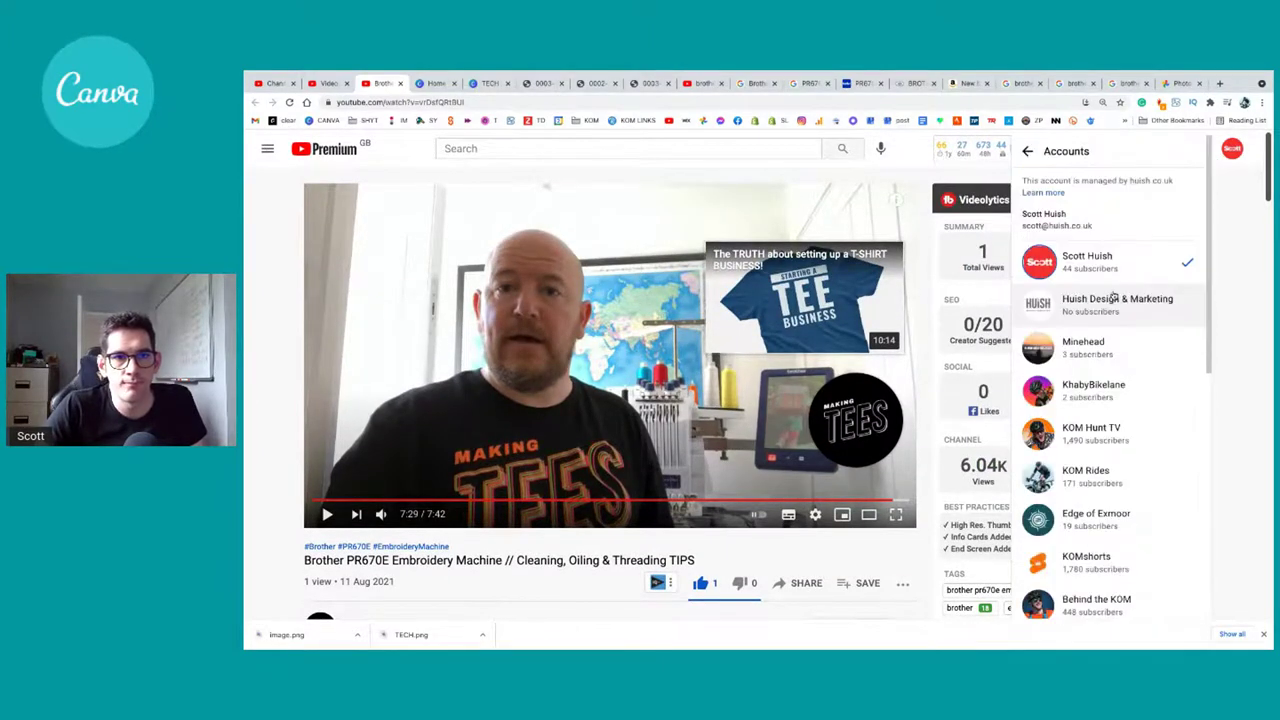
pyautogui.scroll(-3, 1058, 530)
pyautogui.click(1077, 455)
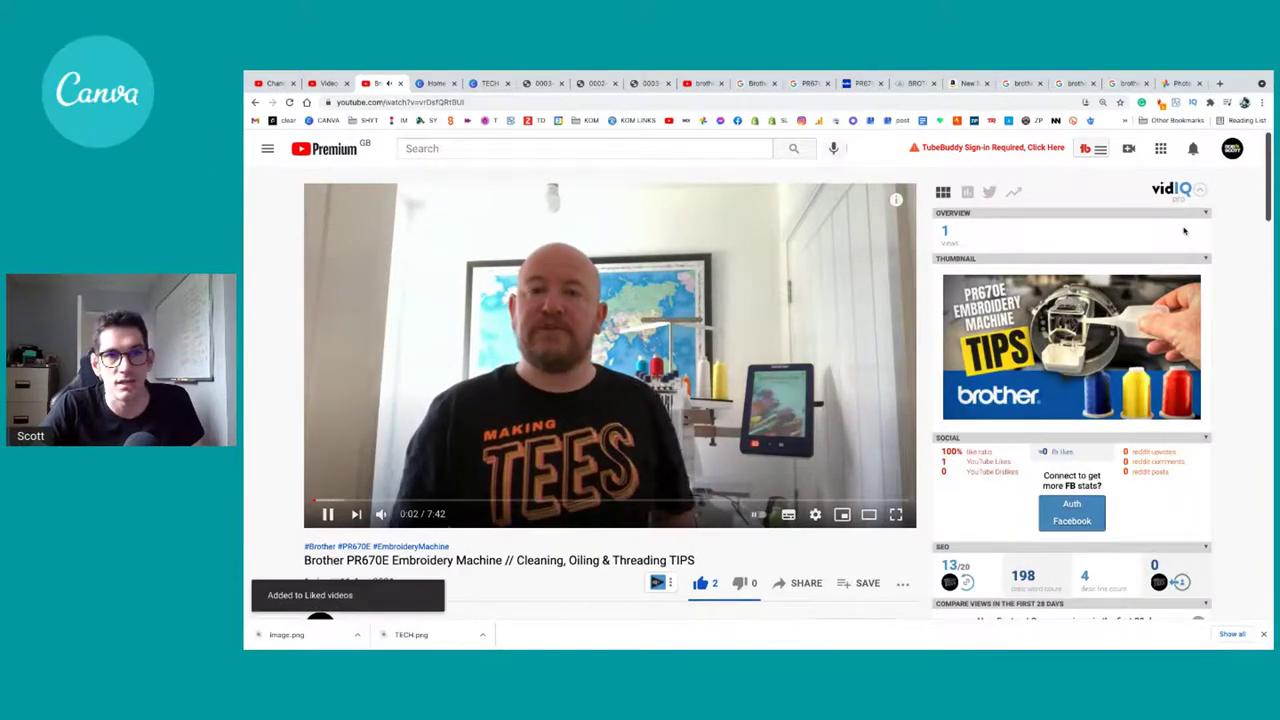
# Step: Switch to the Making TEES channel's Studio dashboard and look over its analytics and latest comments
pyautogui.click(1232, 148)
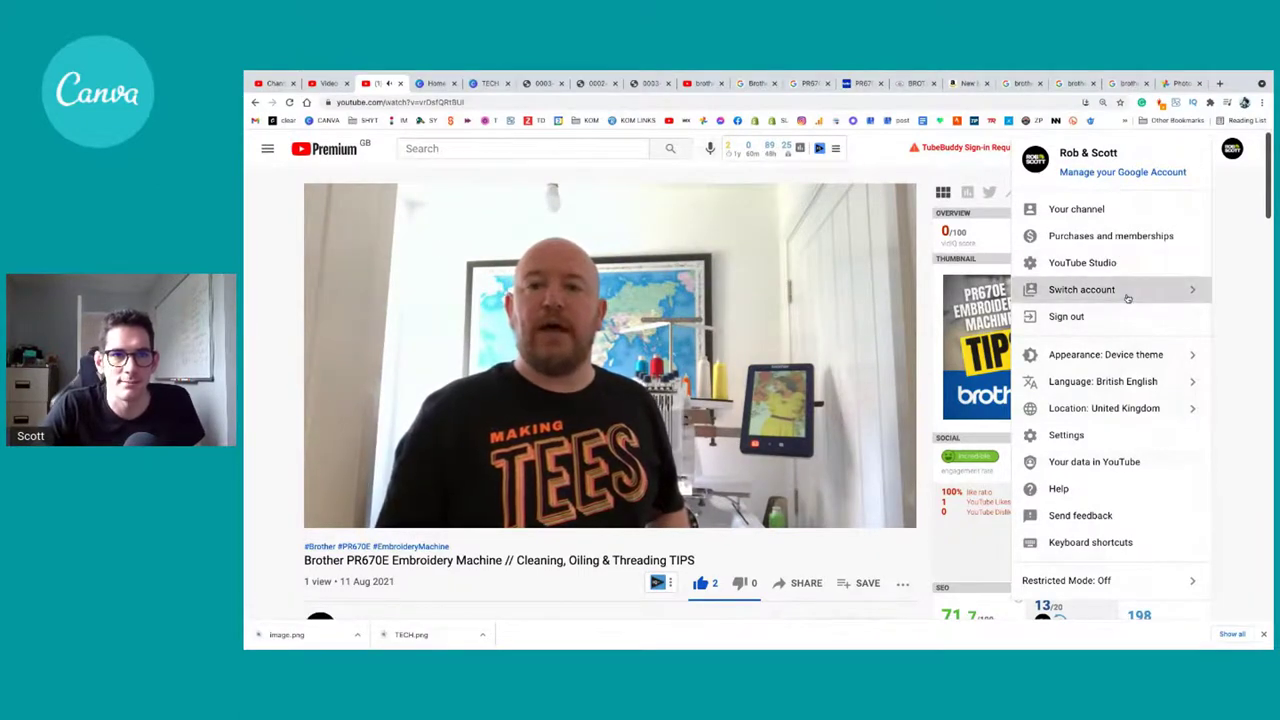
pyautogui.click(1127, 297)
pyautogui.scroll(-3, 1080, 420)
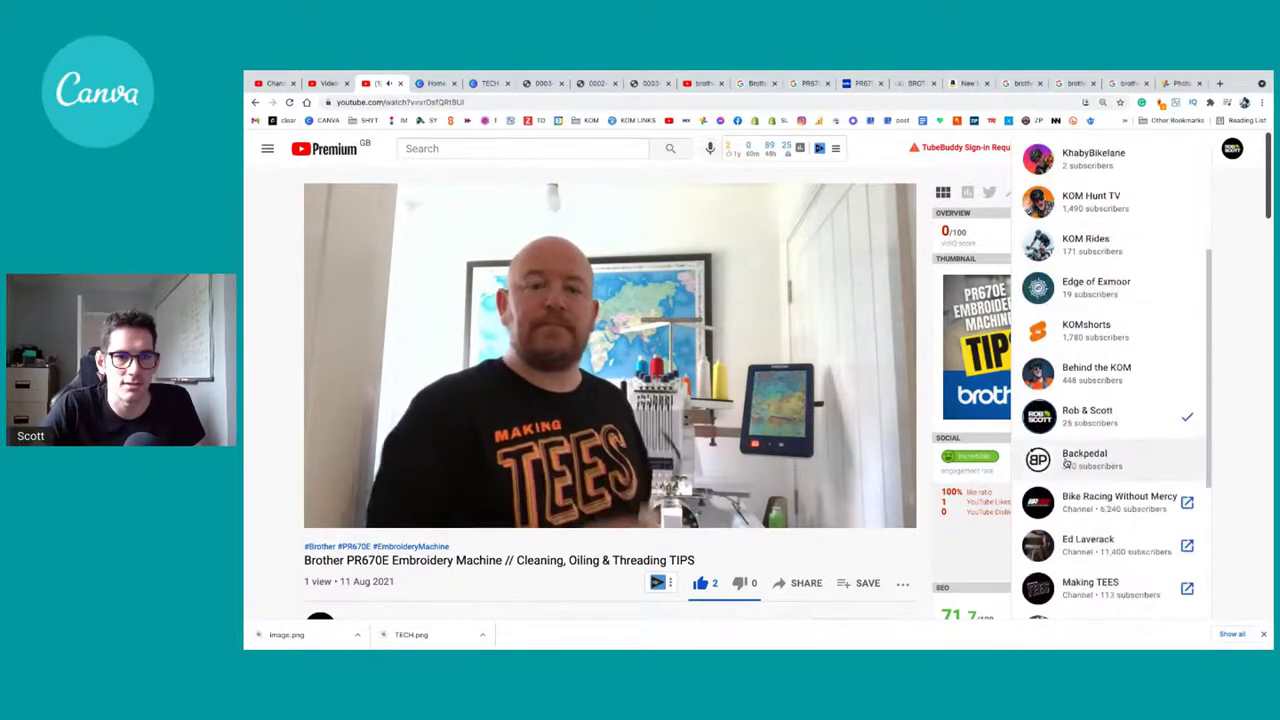
pyautogui.click(1075, 595)
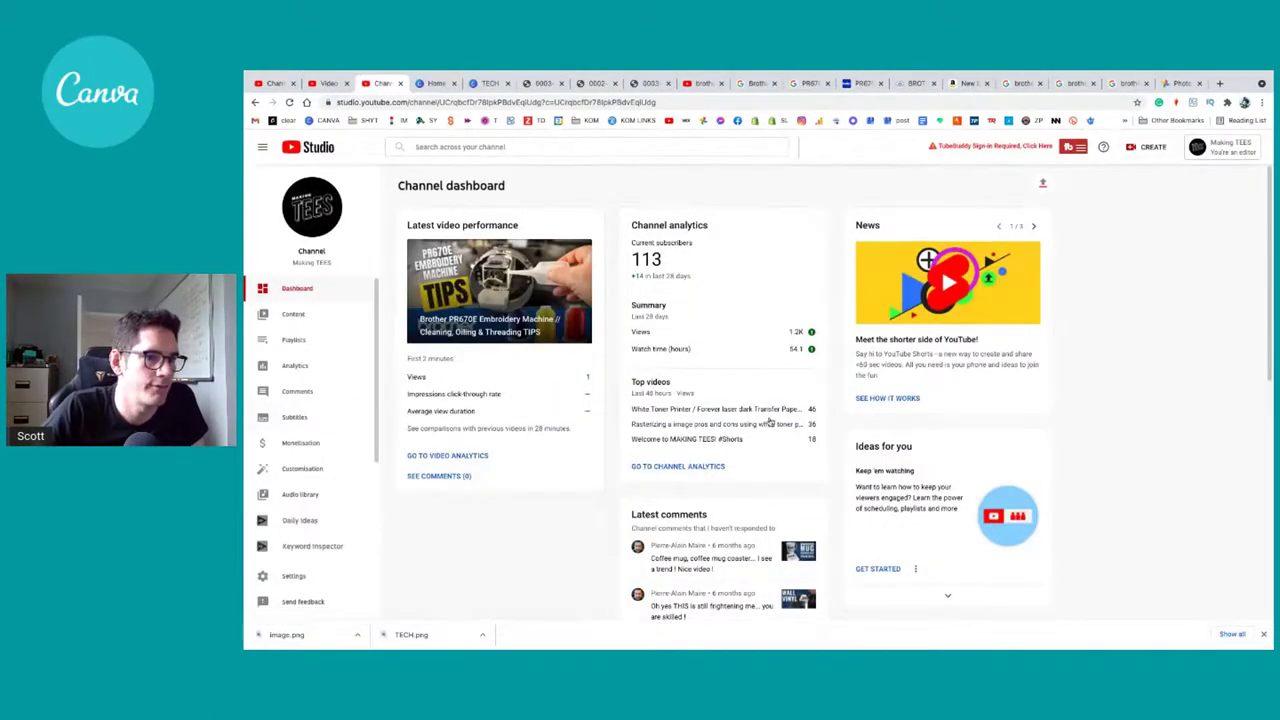
pyautogui.scroll(-1, 511, 362)
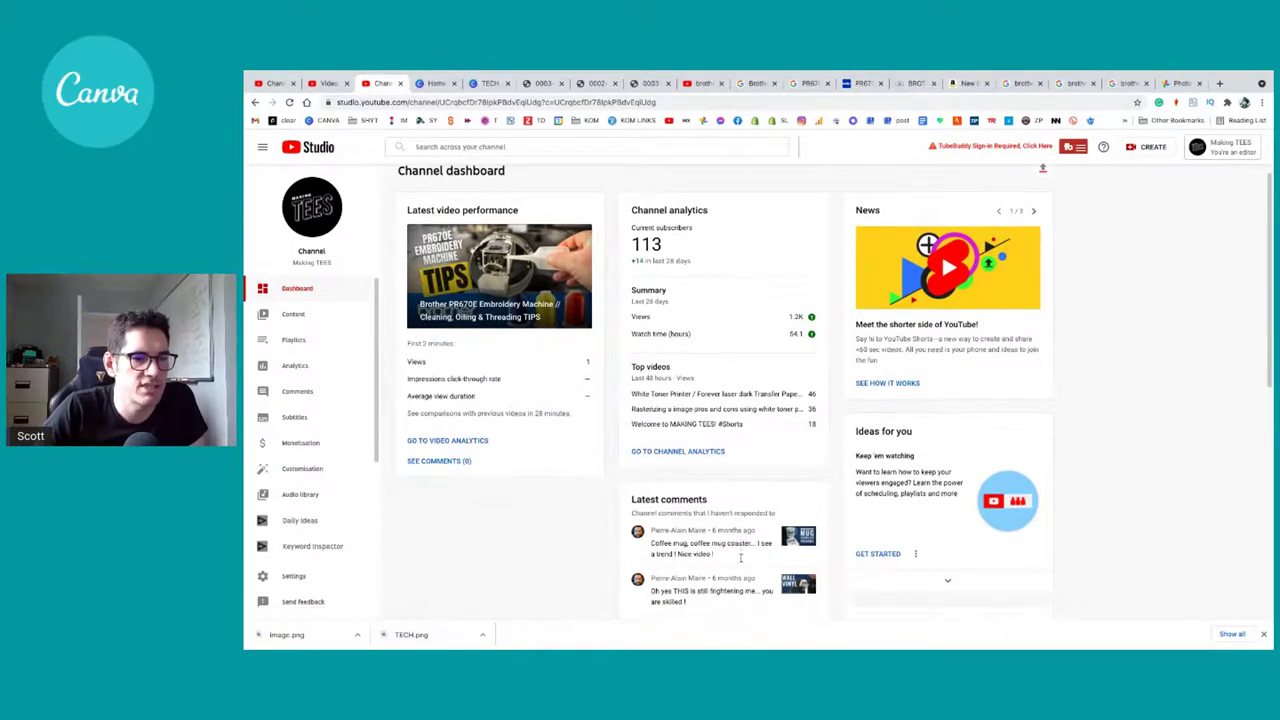
pyautogui.scroll(-1, 688, 555)
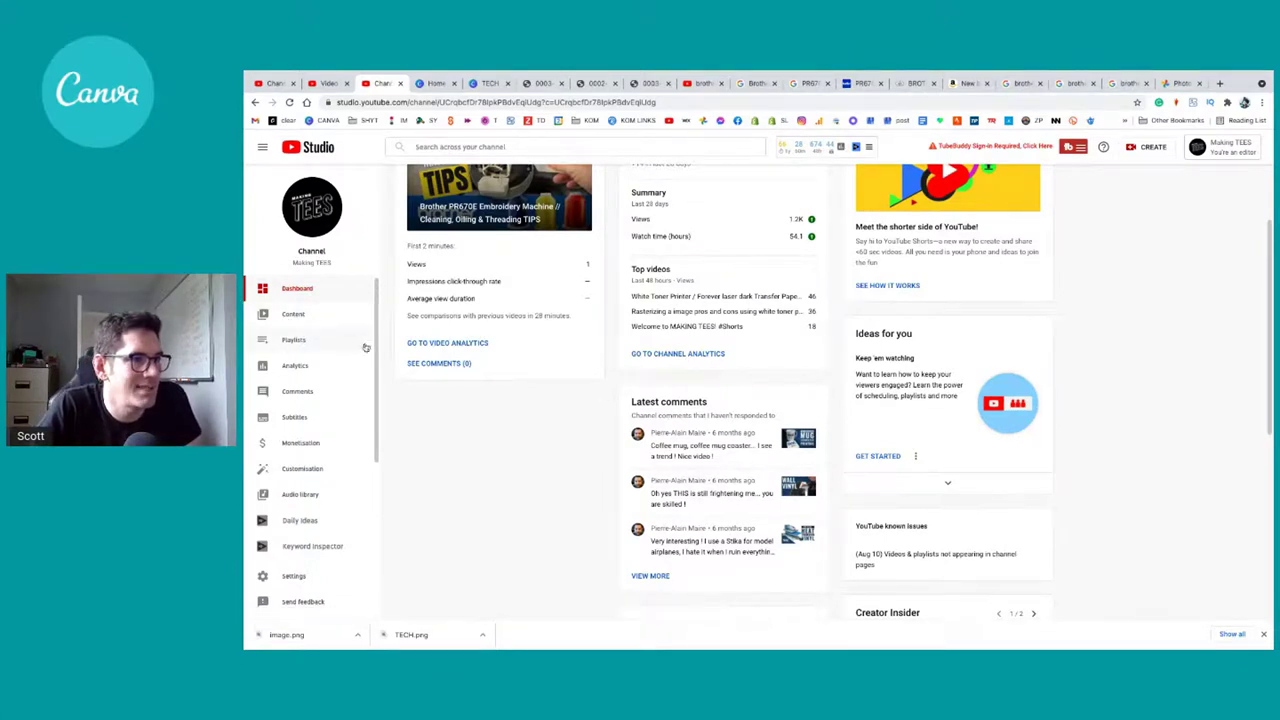
# Step: Set the channel's featured video for returning subscribers to "Brother PR670E Embroidery Machine // Cleaning, Oiling & Threading TIPS" and publish the customisation
pyautogui.click(302, 469)
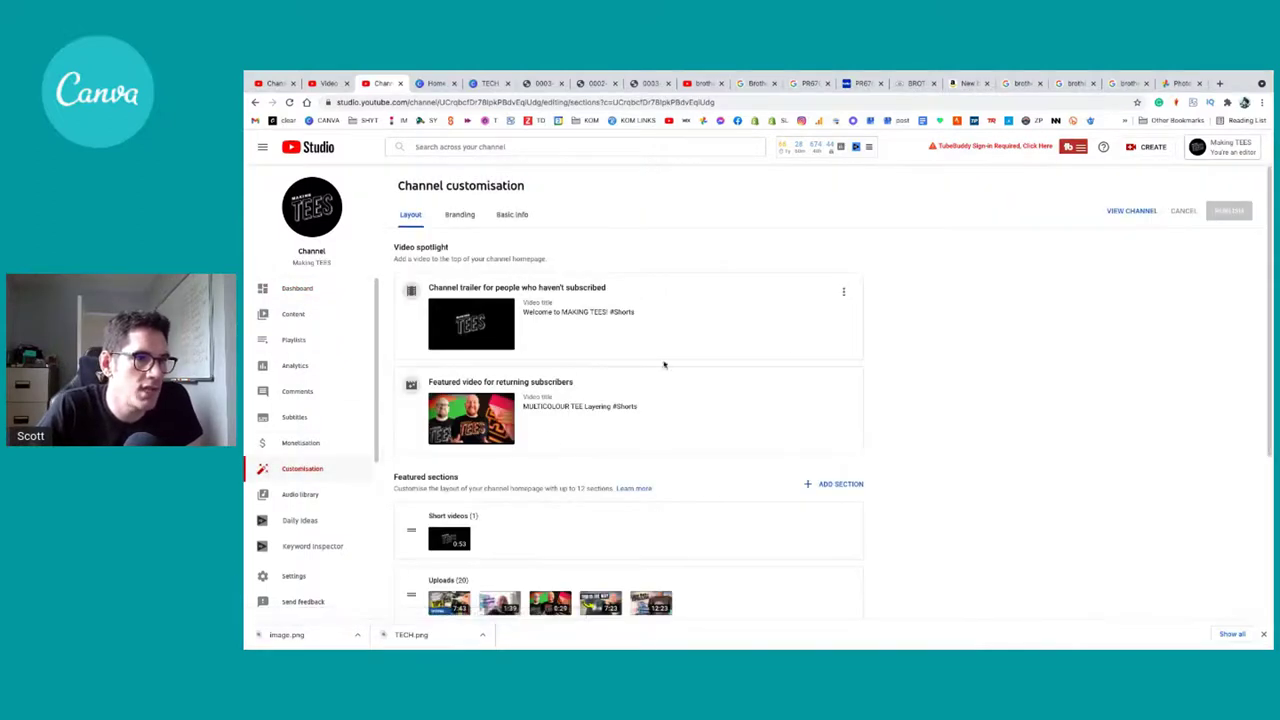
pyautogui.click(843, 387)
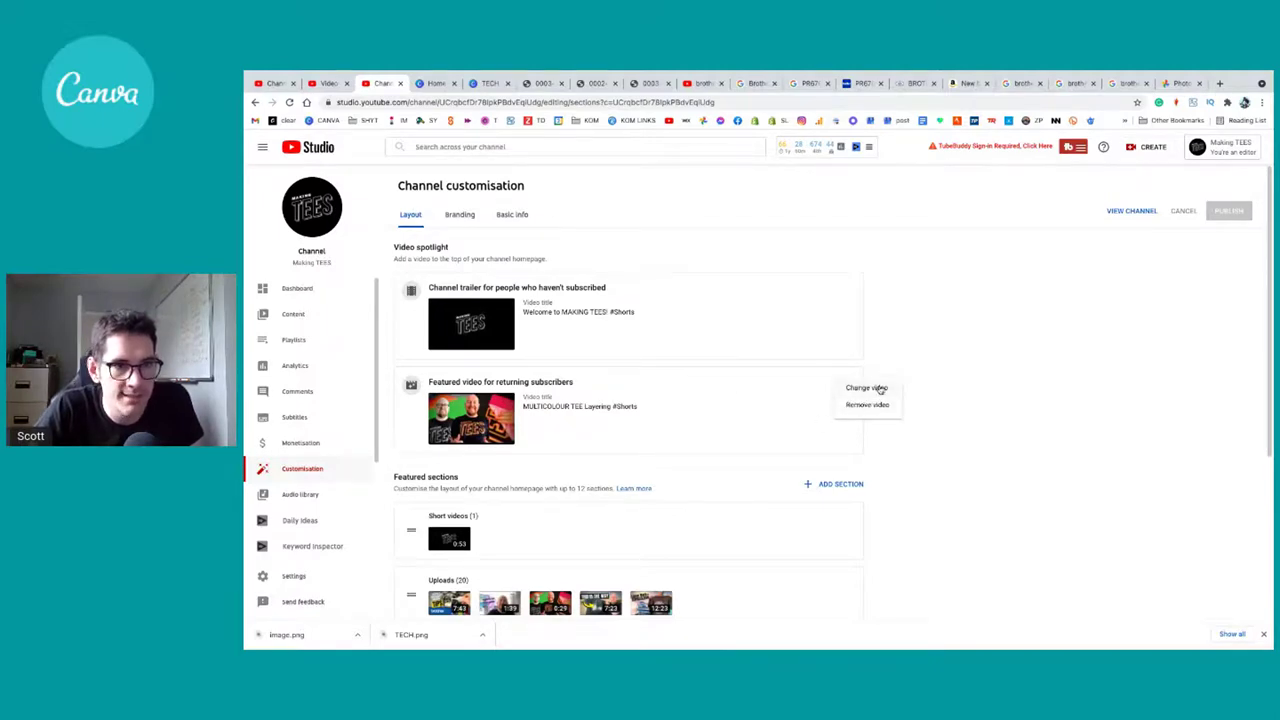
pyautogui.click(866, 388)
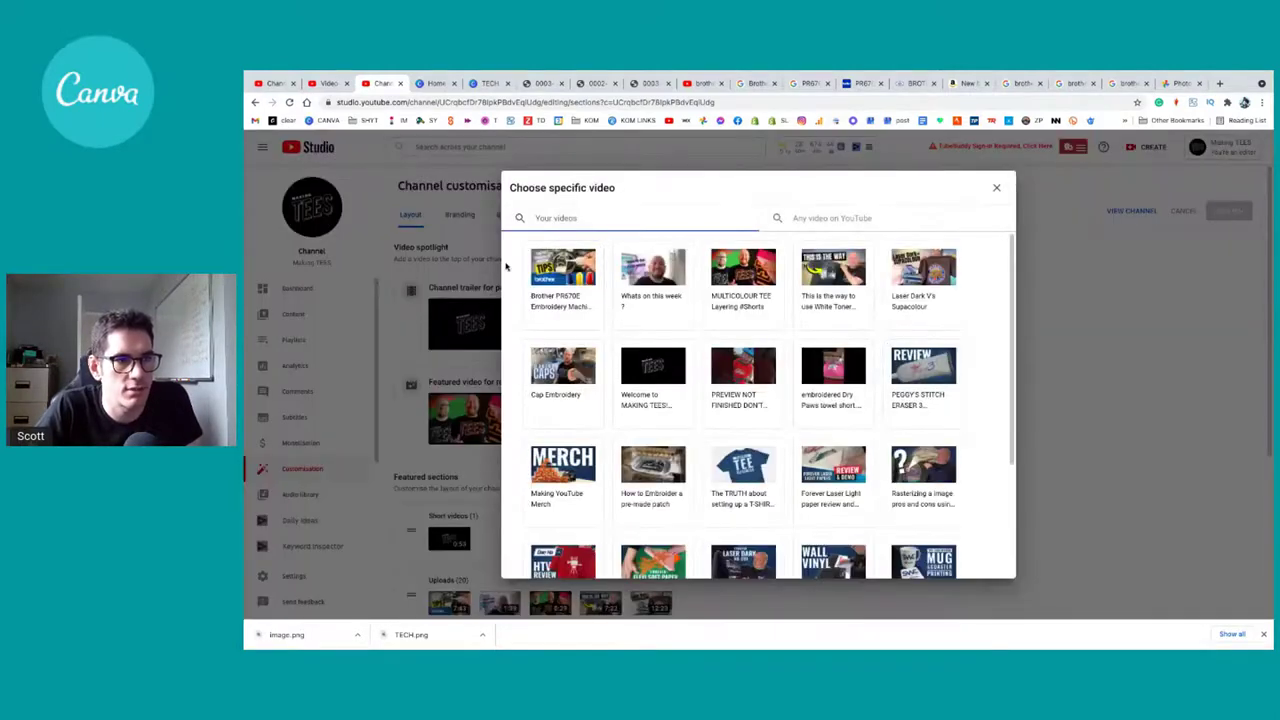
pyautogui.click(547, 270)
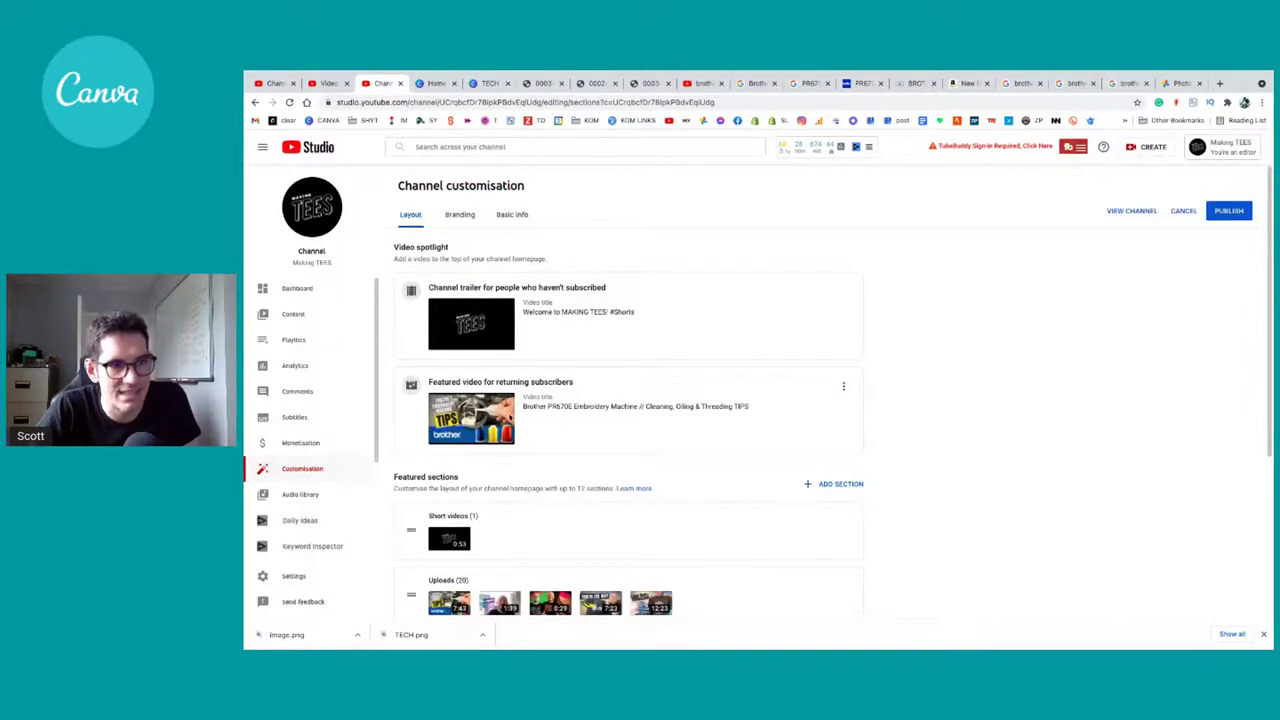
pyautogui.scroll(-3, 663, 477)
pyautogui.scroll(3, 663, 477)
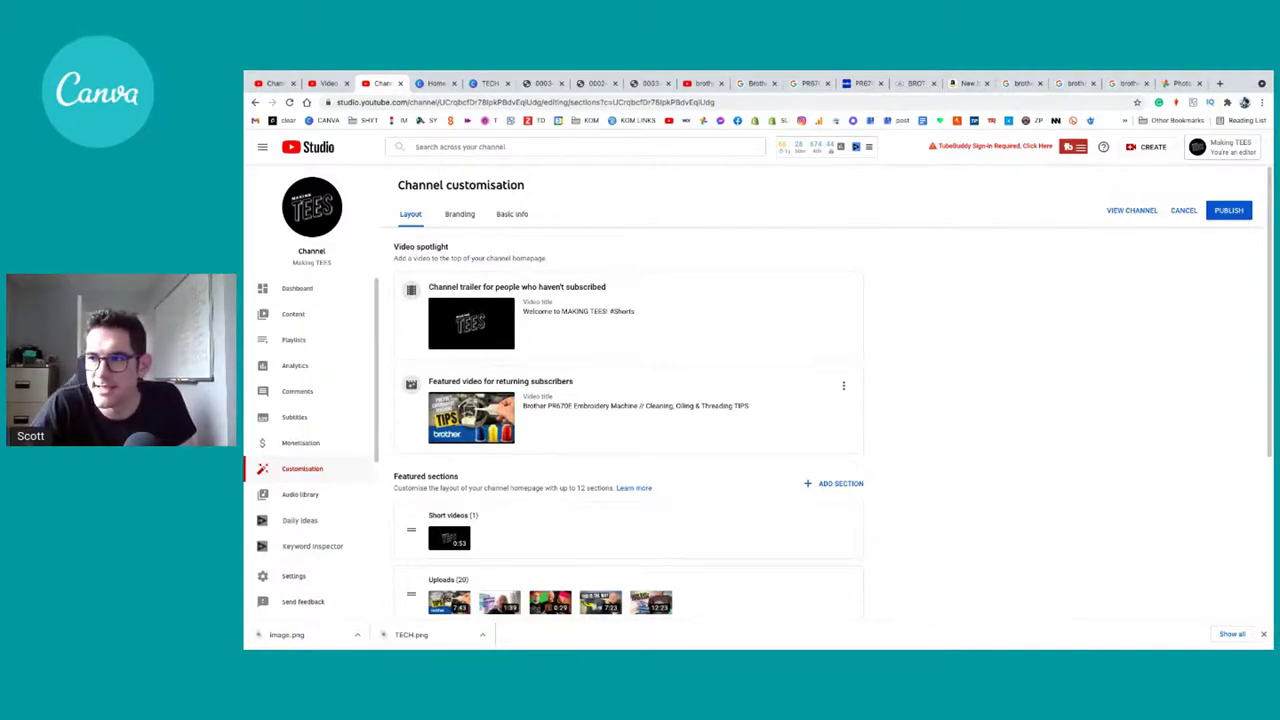
pyautogui.click(1240, 212)
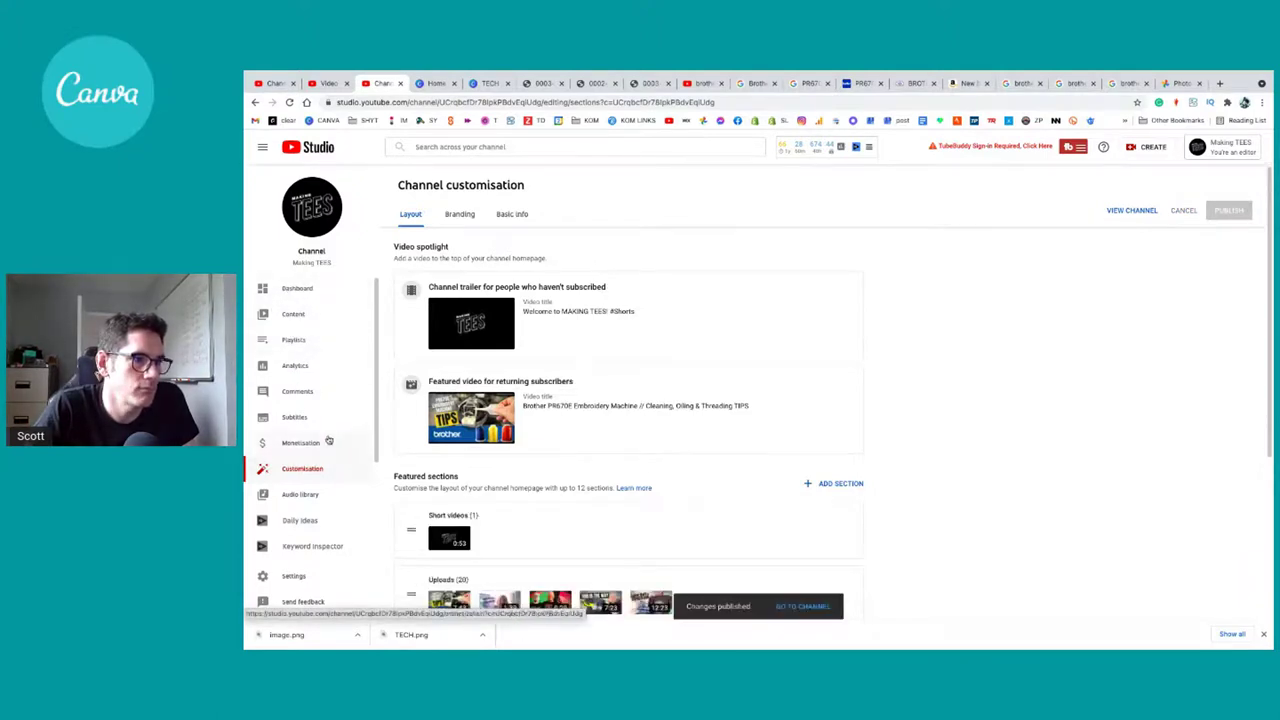
# Step: Review the channel's branding, description, URLs, social links and contact info in the customisation settings
pyautogui.click(455, 215)
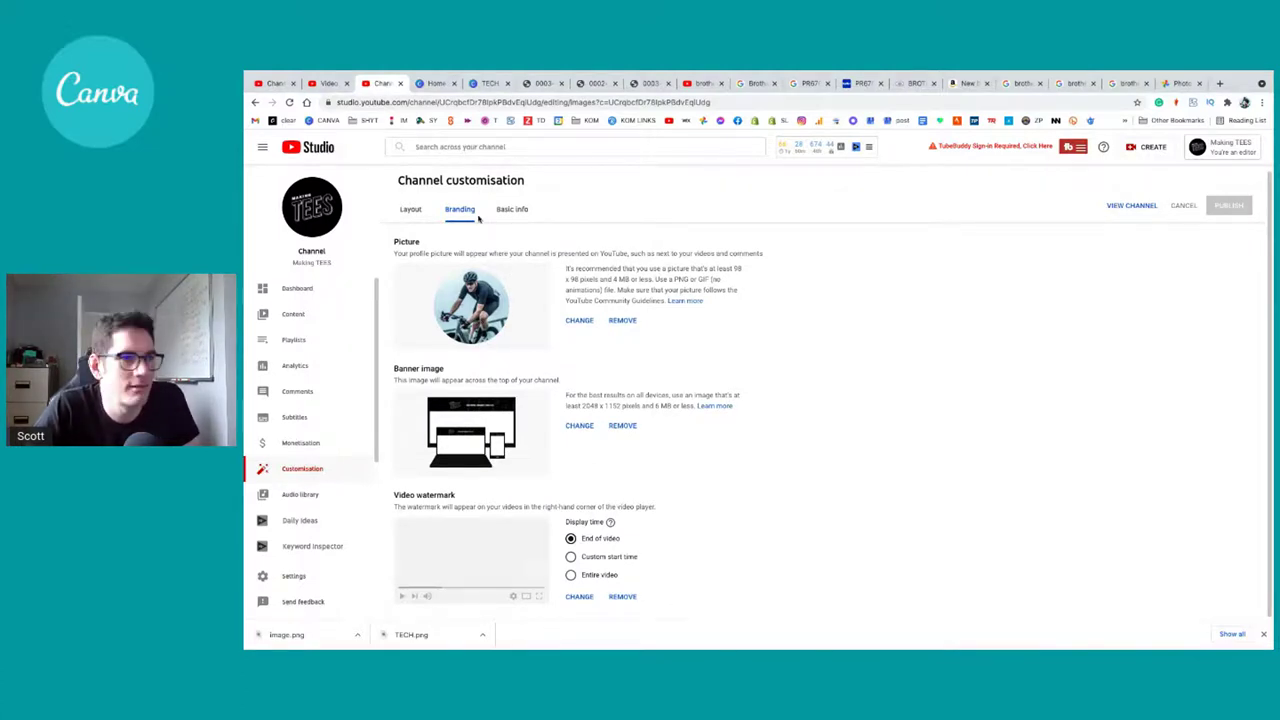
pyautogui.click(511, 208)
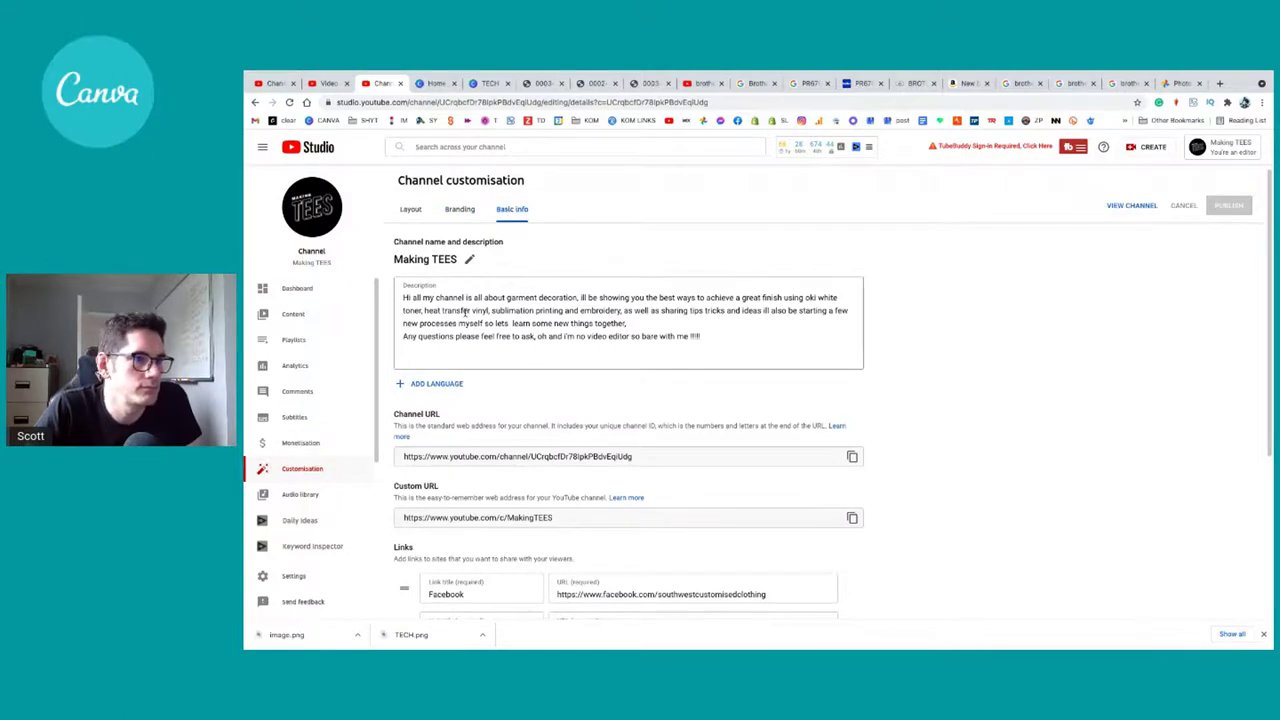
pyautogui.scroll(-3, 683, 408)
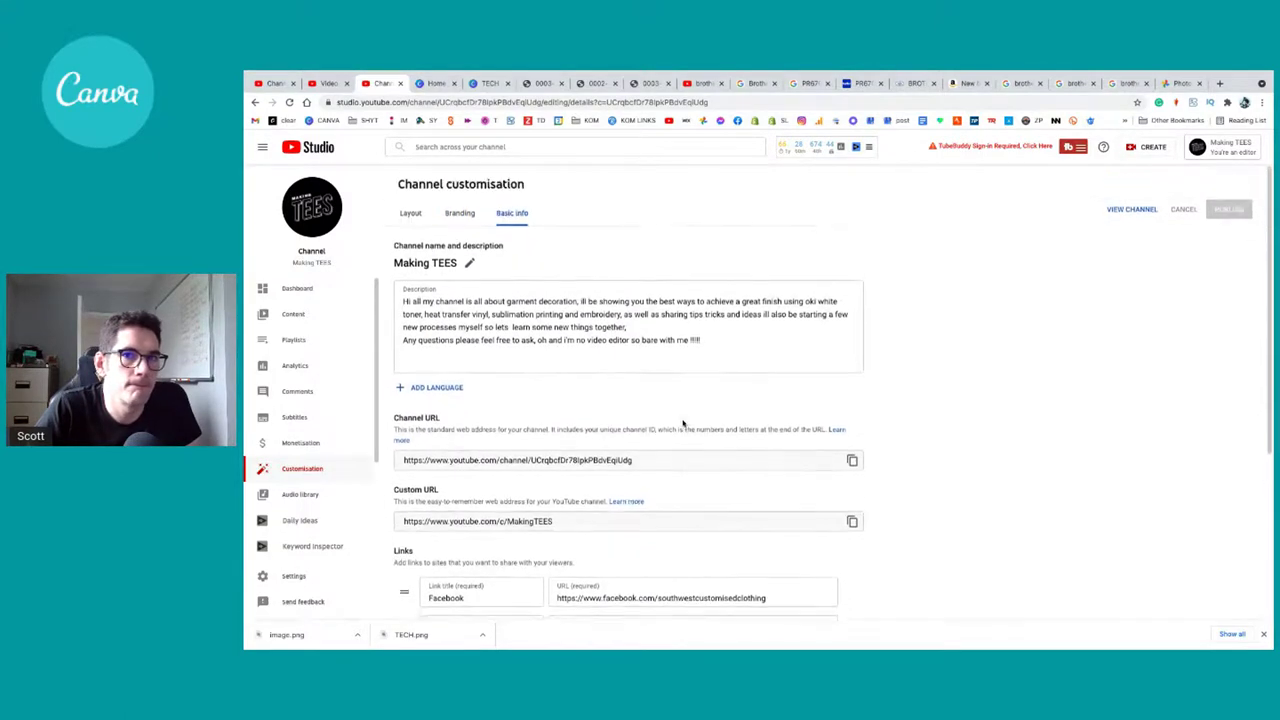
pyautogui.scroll(-1, 683, 408)
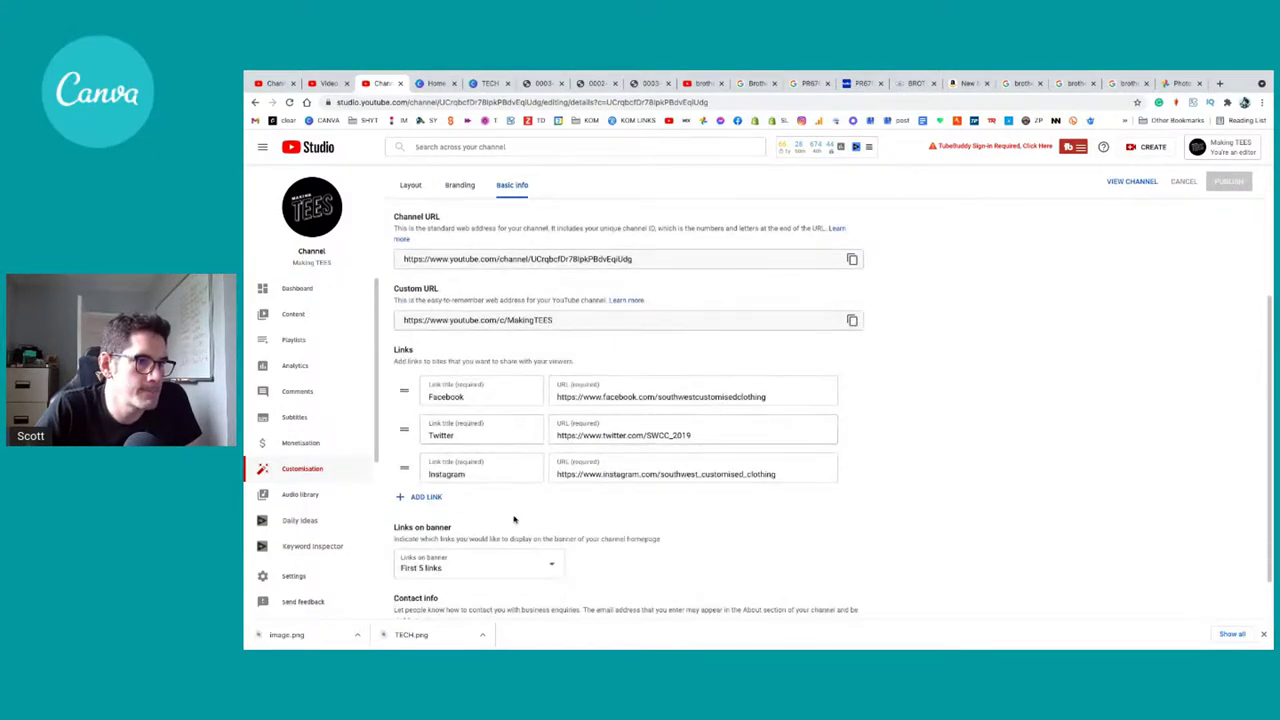
pyautogui.scroll(-1, 517, 522)
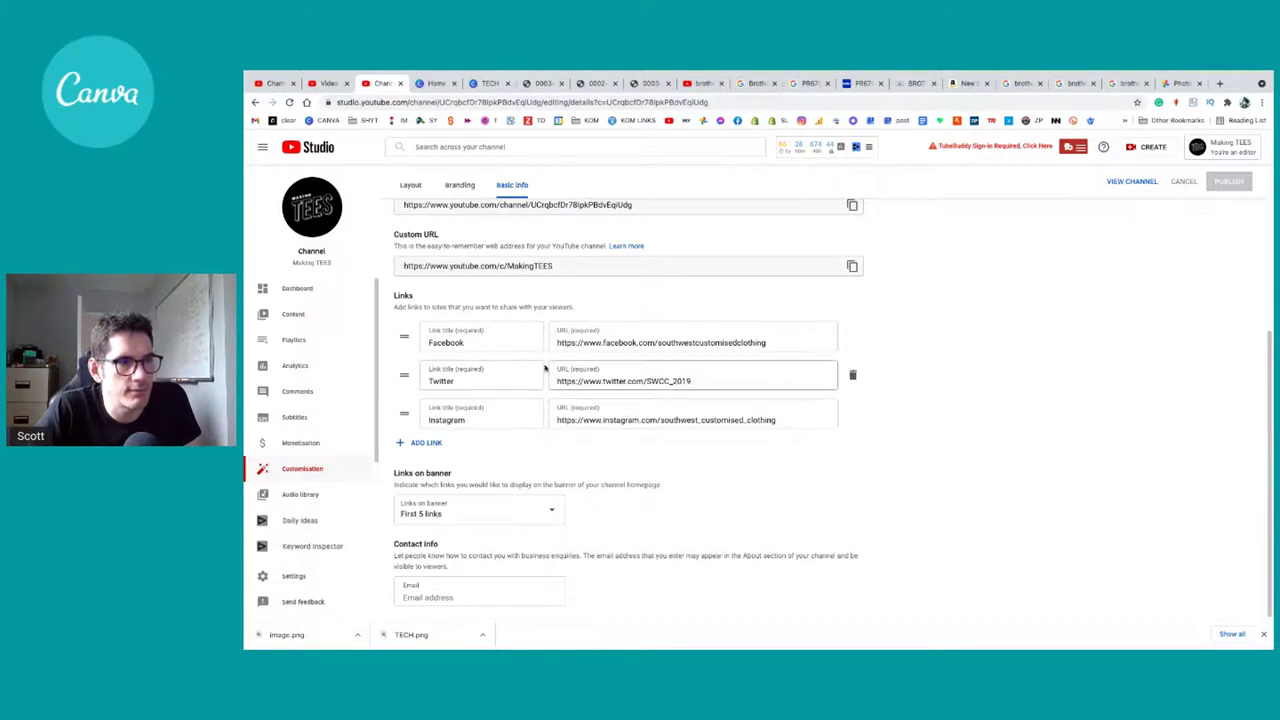
pyautogui.scroll(5, 1094, 286)
pyautogui.scroll(-5, 731, 417)
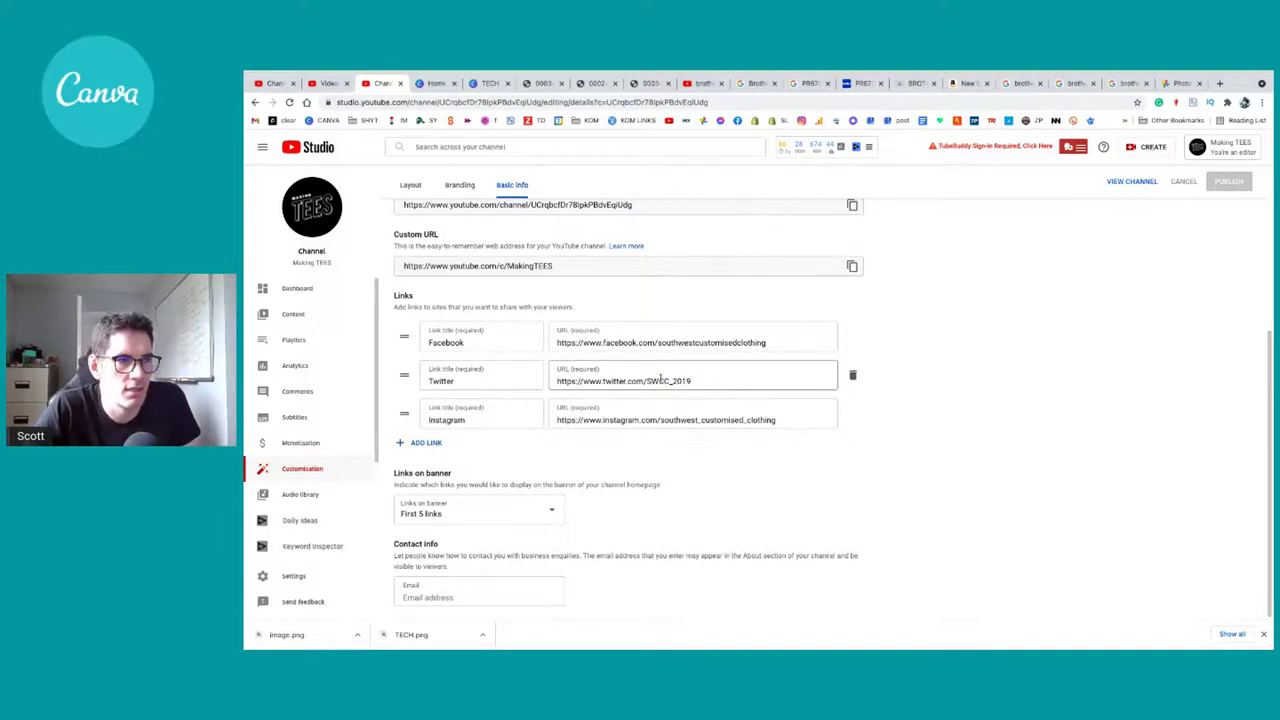
pyautogui.click(493, 346)
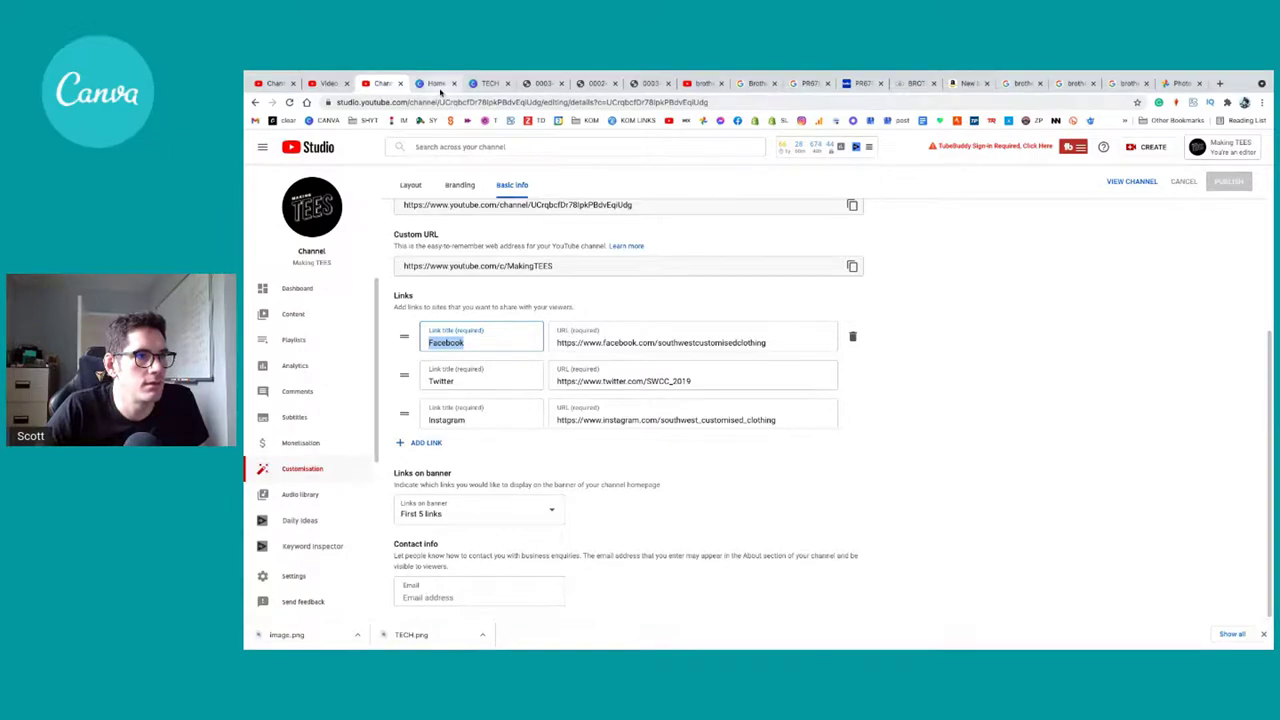
pyautogui.click(704, 86)
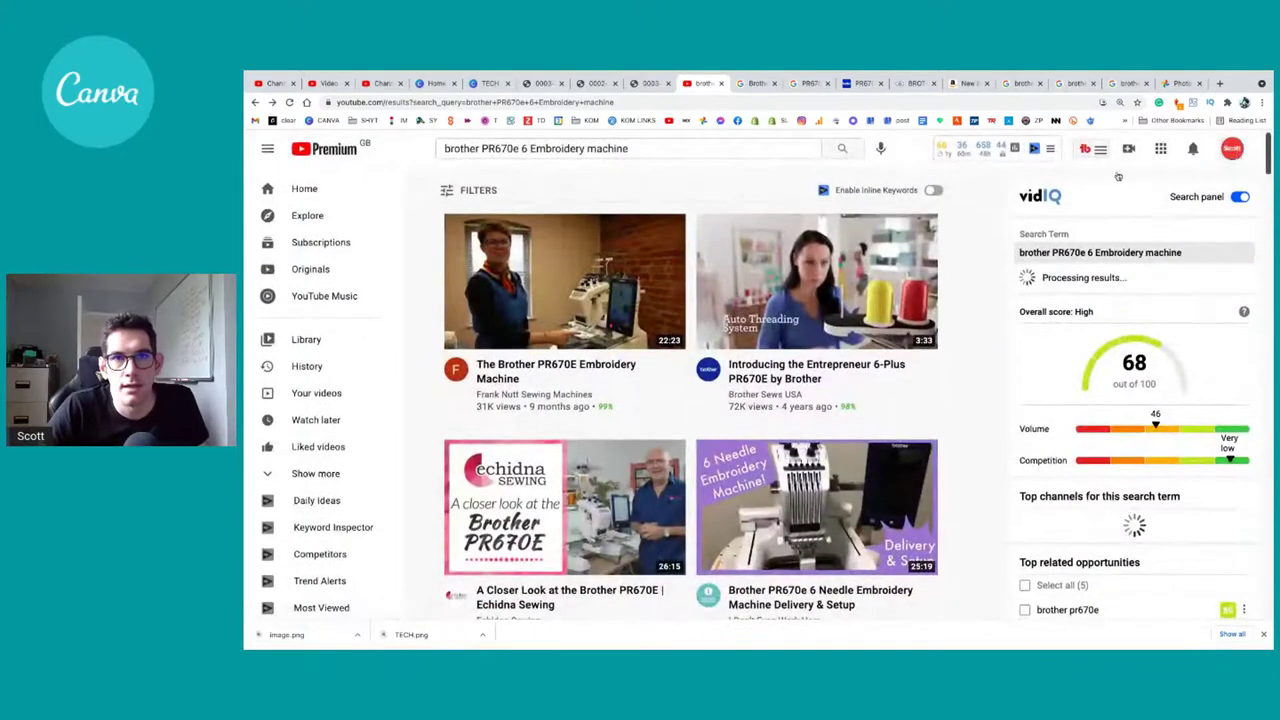
pyautogui.click(1232, 148)
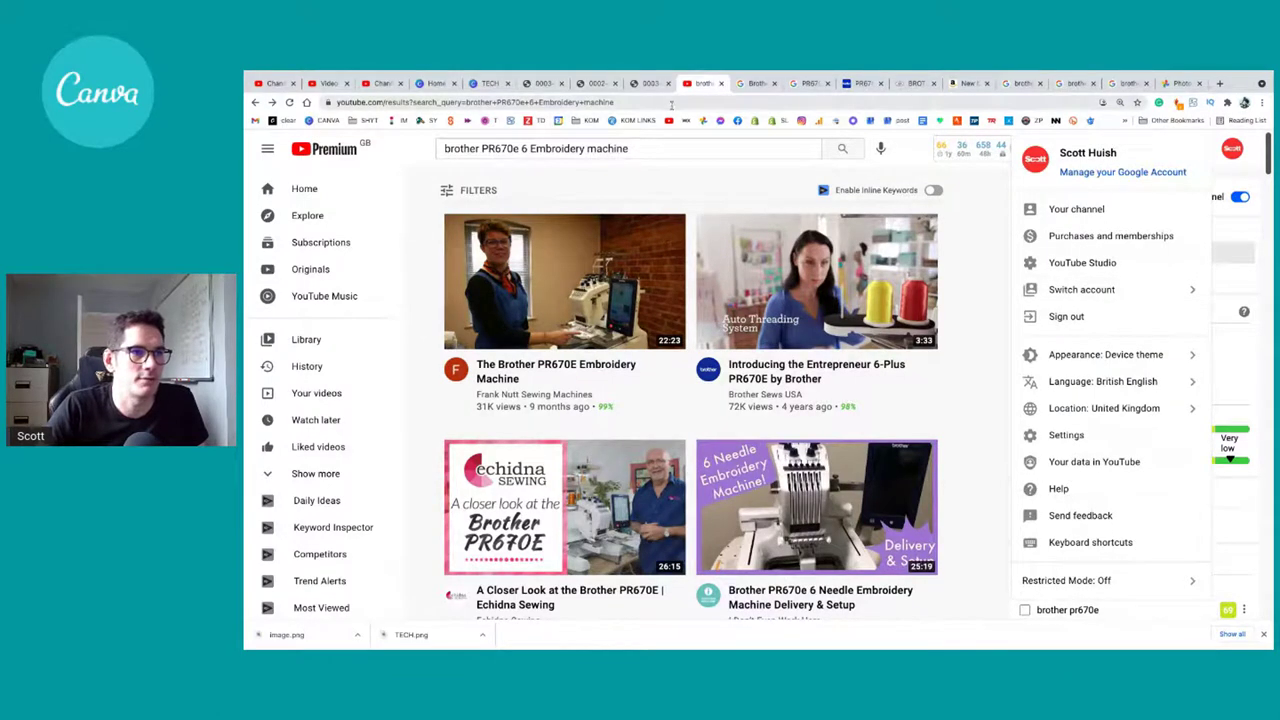
pyautogui.click(362, 85)
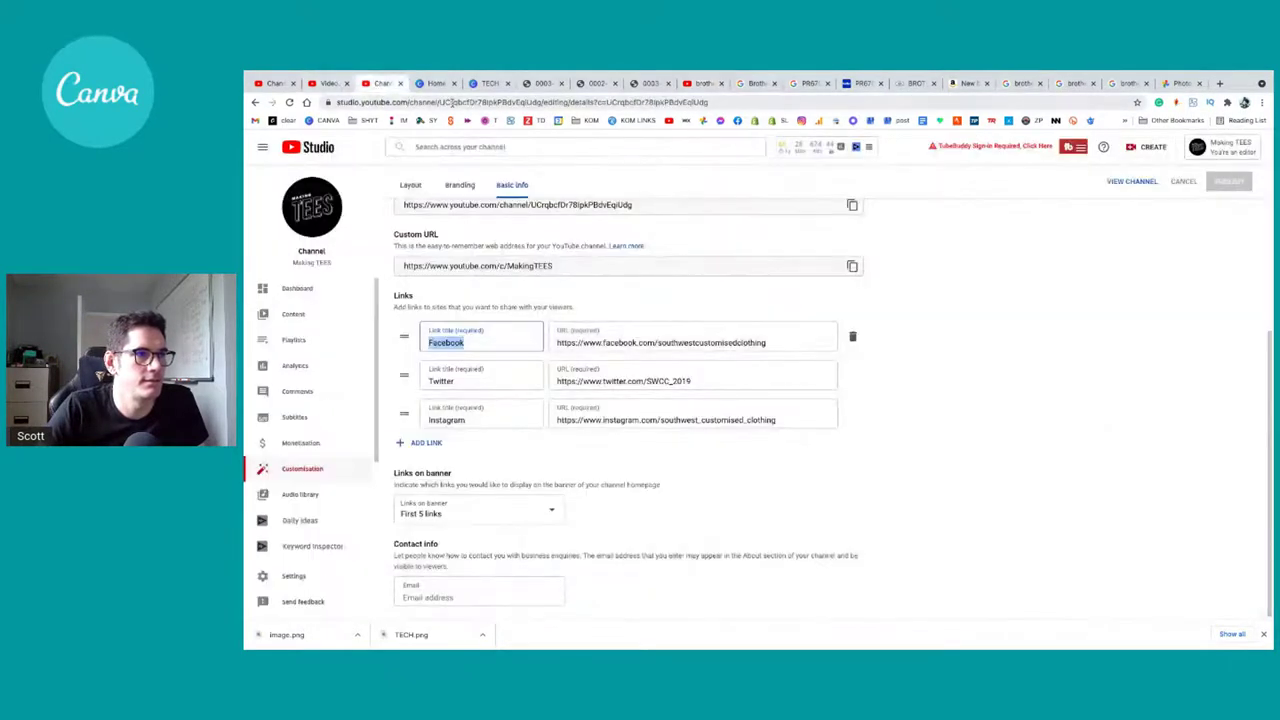
# Step: Open the public Making TEES channel page and load its URL in an incognito window
pyautogui.click(312, 210)
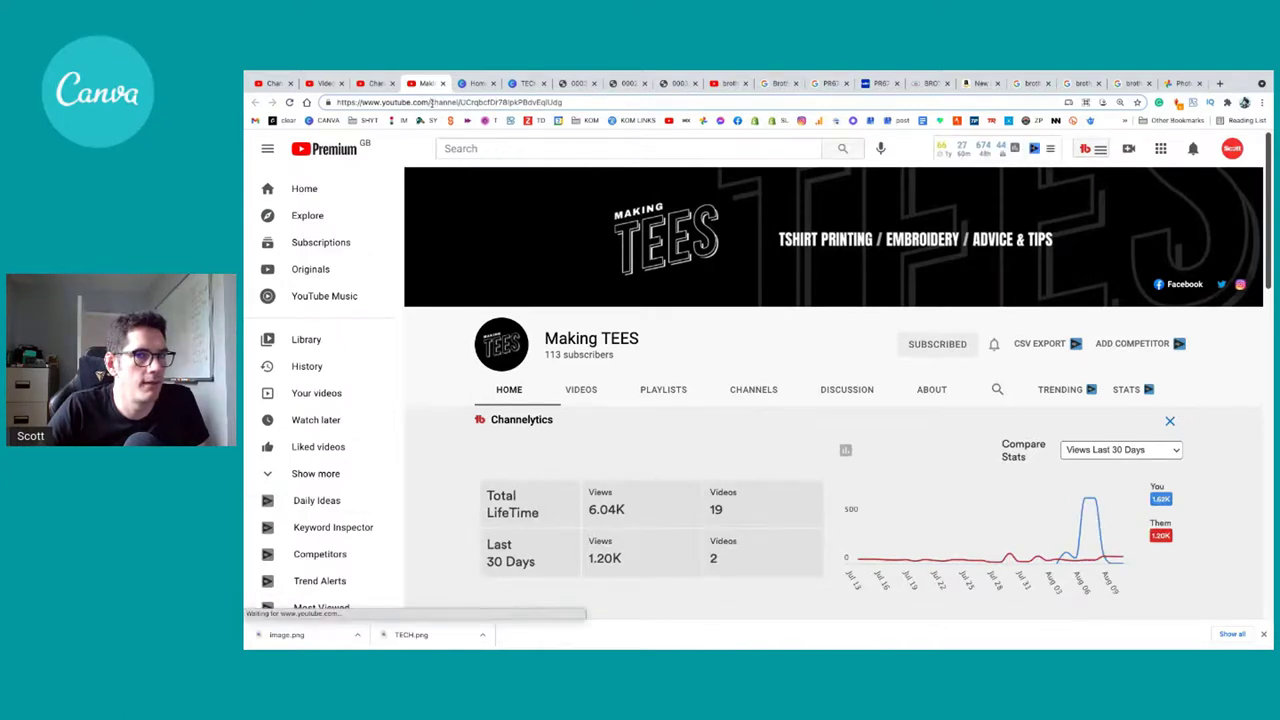
pyautogui.click(511, 103)
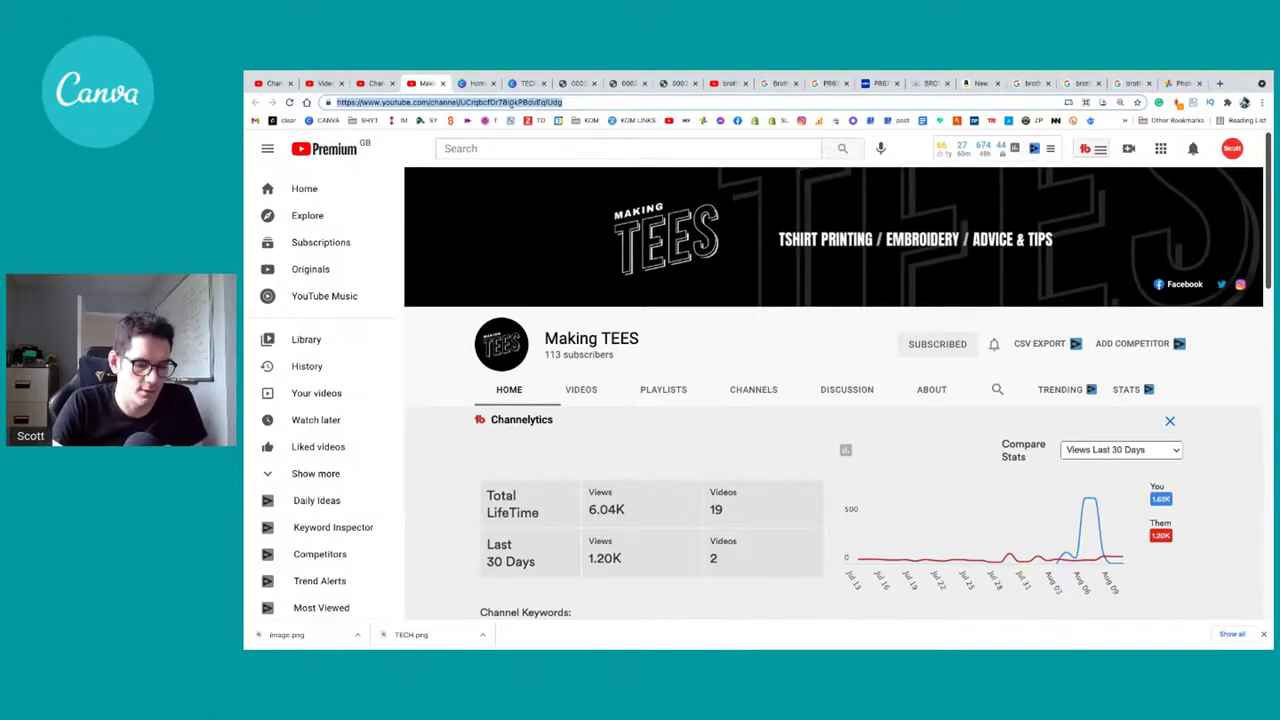
pyautogui.hotkey('ctrl', 'shift', 'n')
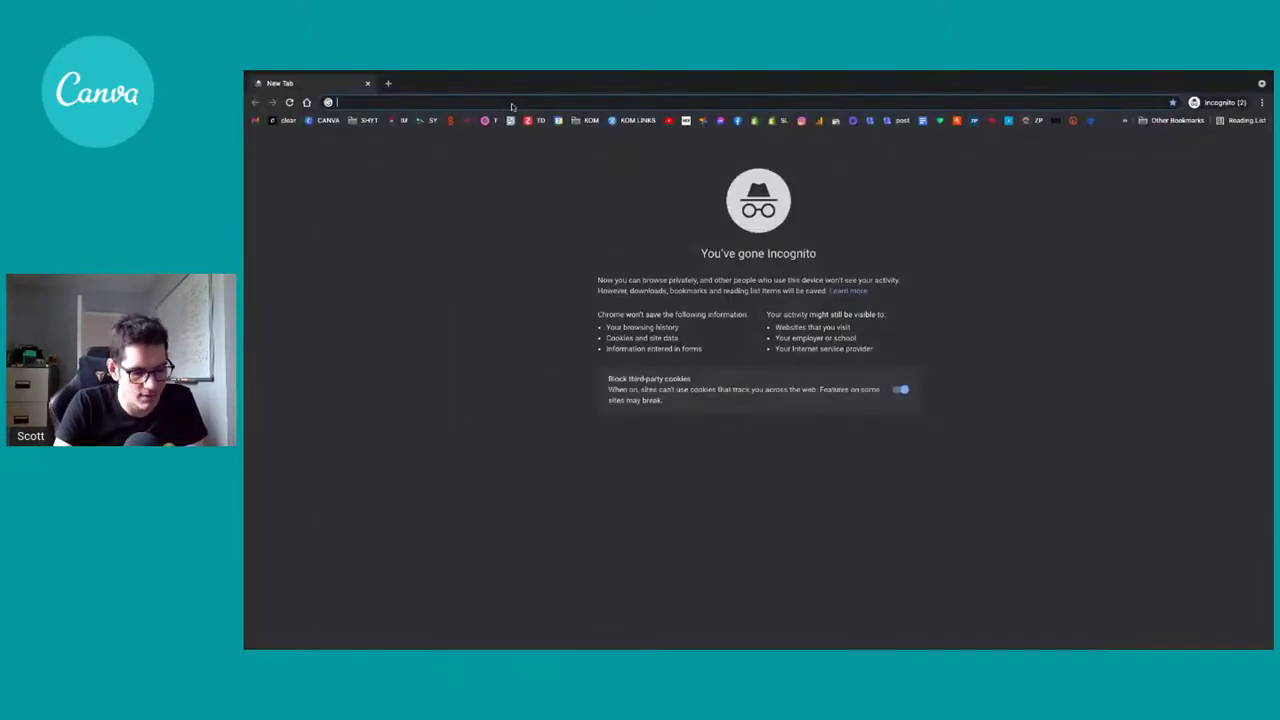
pyautogui.write('https://www.youtube.com/channel/UCrqbcfDr78IpkPBdvEqIUdg')
pyautogui.press('Return')
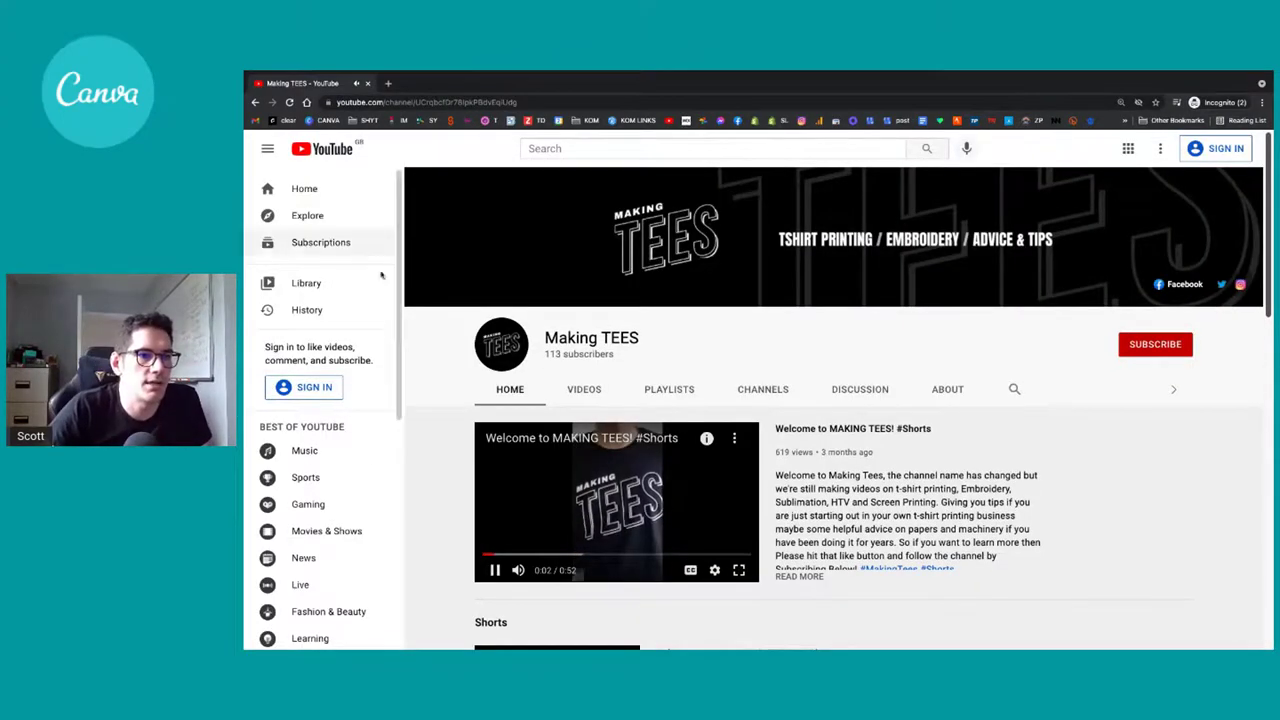
# Step: Examine the channel homepage as a signed-out visitor, from the trailer through the uploads, popular and playlist sections
pyautogui.scroll(-1, 860, 418)
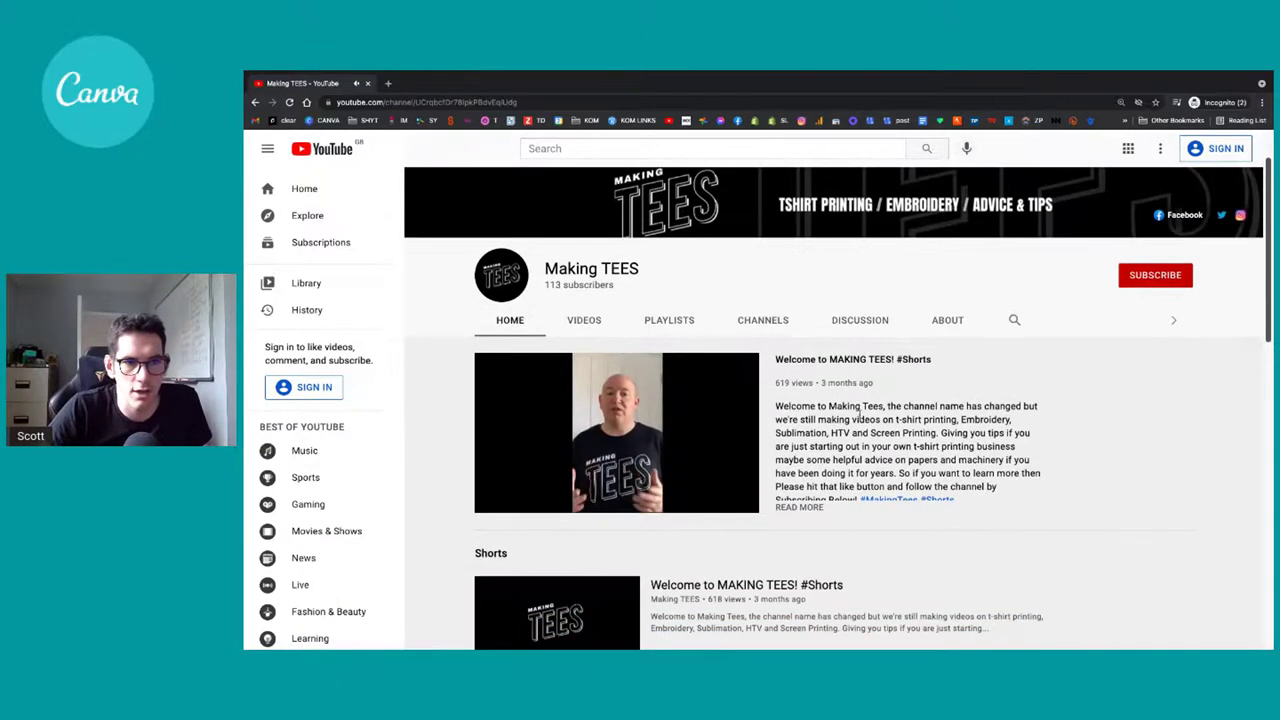
pyautogui.scroll(-3, 866, 429)
pyautogui.scroll(-2, 886, 432)
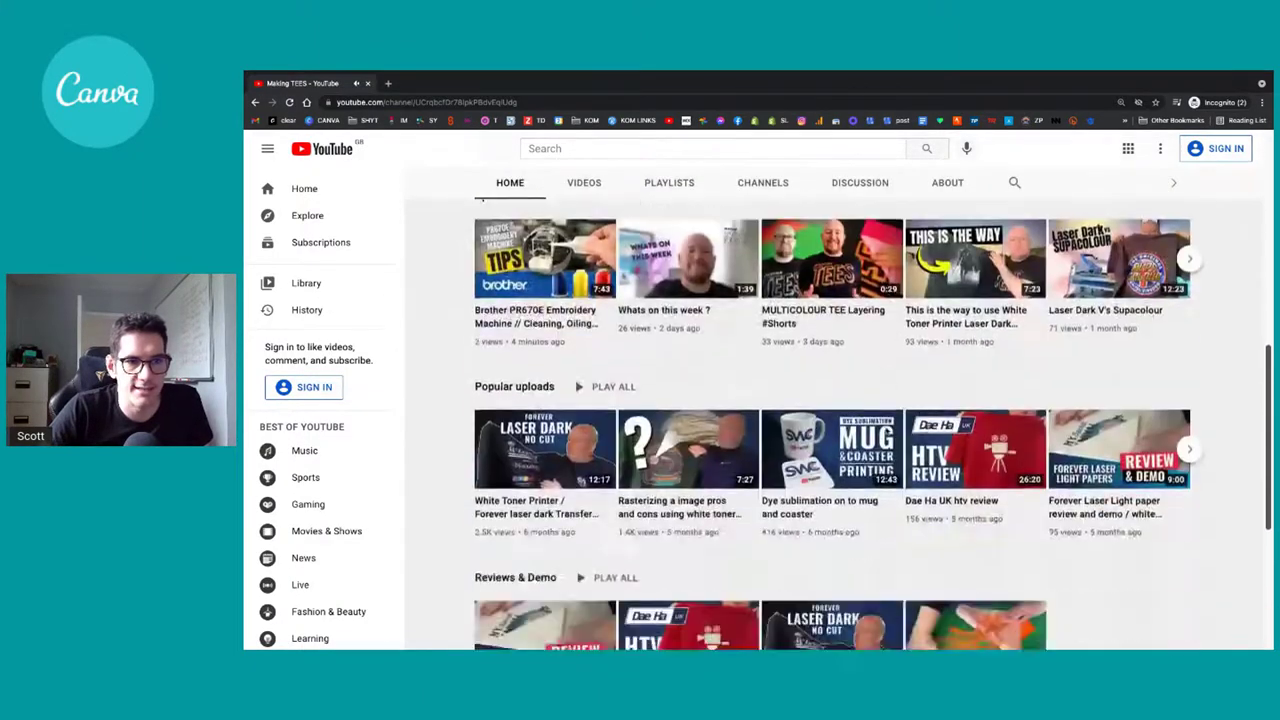
pyautogui.scroll(-3, 886, 432)
pyautogui.scroll(6, 886, 432)
pyautogui.scroll(-3, 886, 432)
pyautogui.scroll(-3, 886, 432)
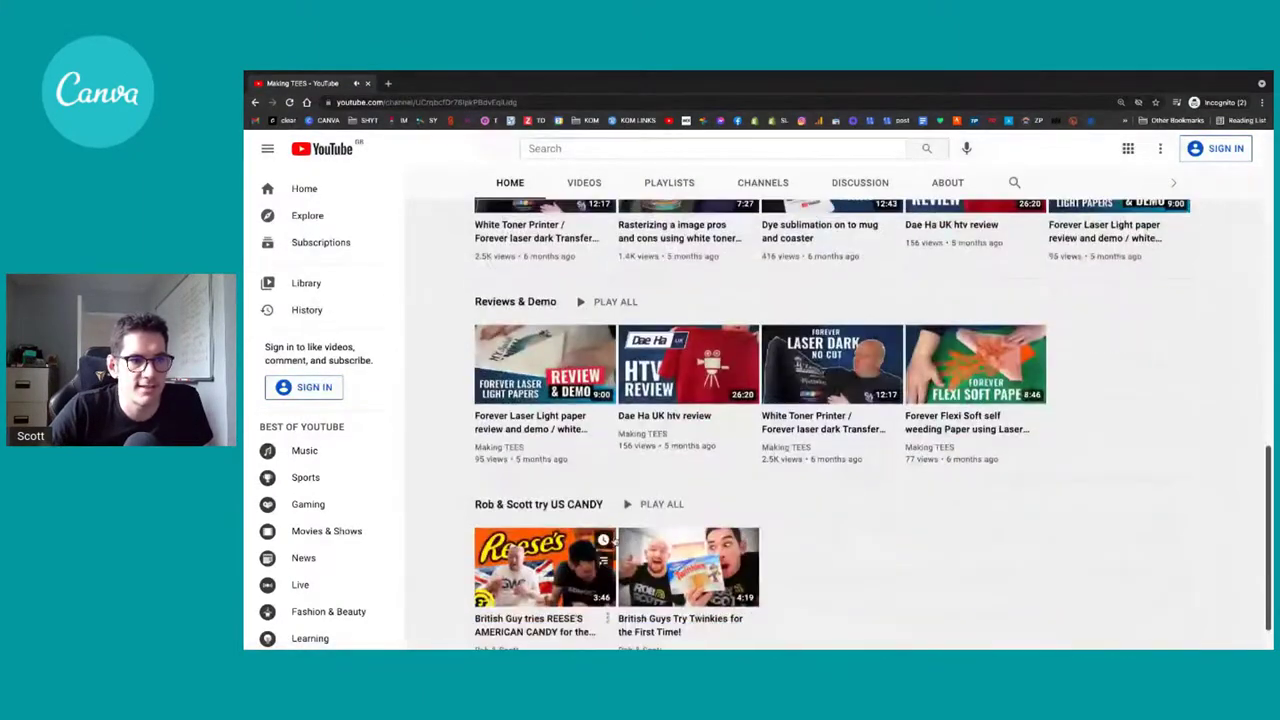
pyautogui.scroll(-1, 700, 525)
pyautogui.scroll(15, 860, 420)
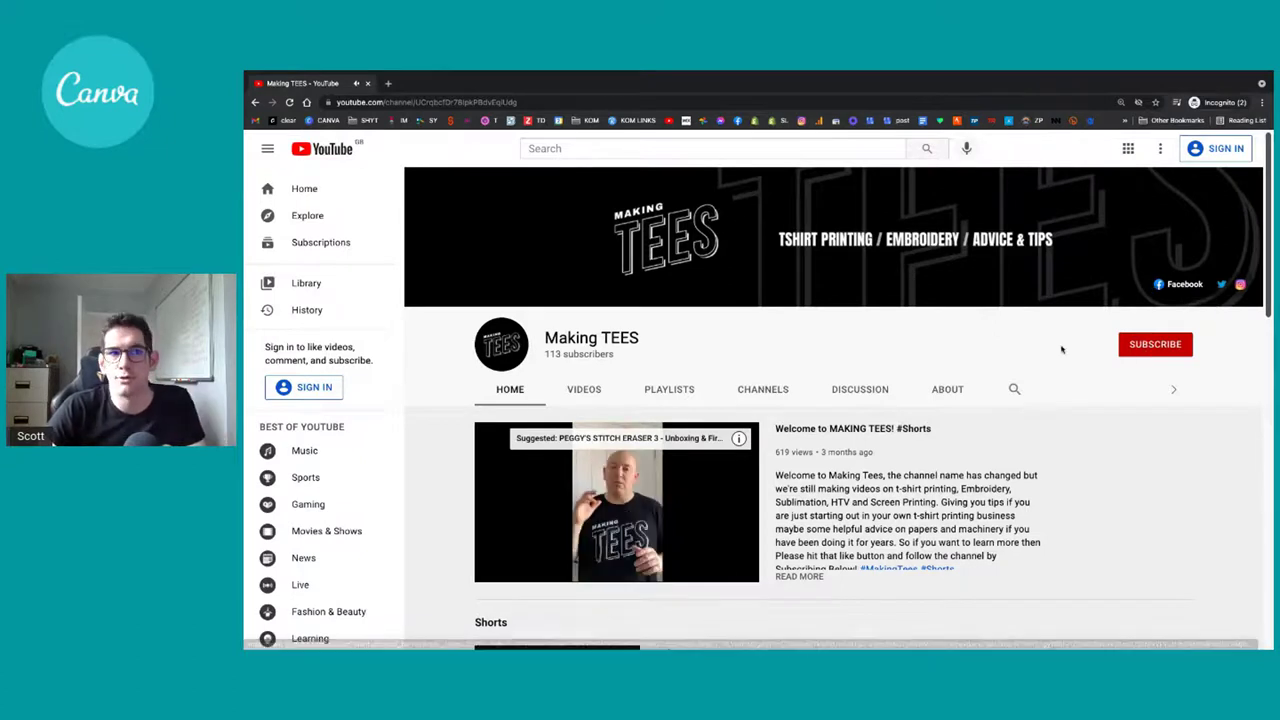
# Step: Test the Subscribe option while signed out and check the channel banner's Facebook and Twitter links
pyautogui.click(1143, 352)
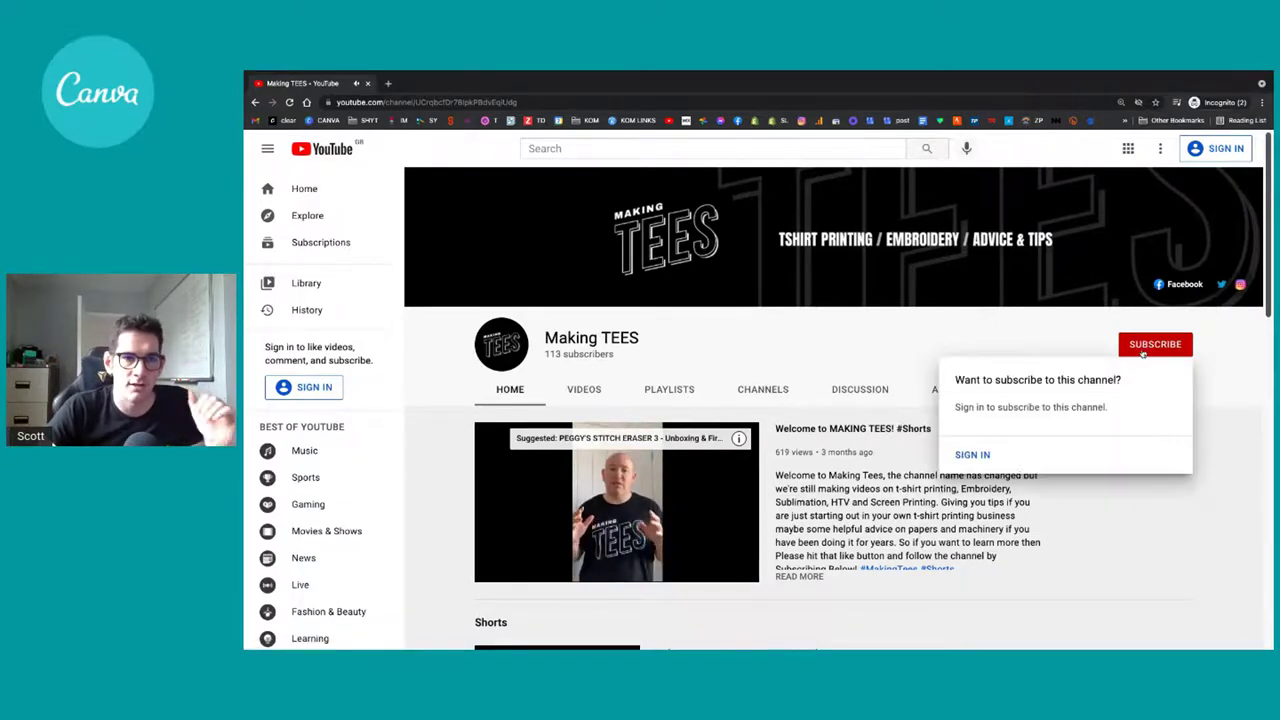
pyautogui.click(1185, 287)
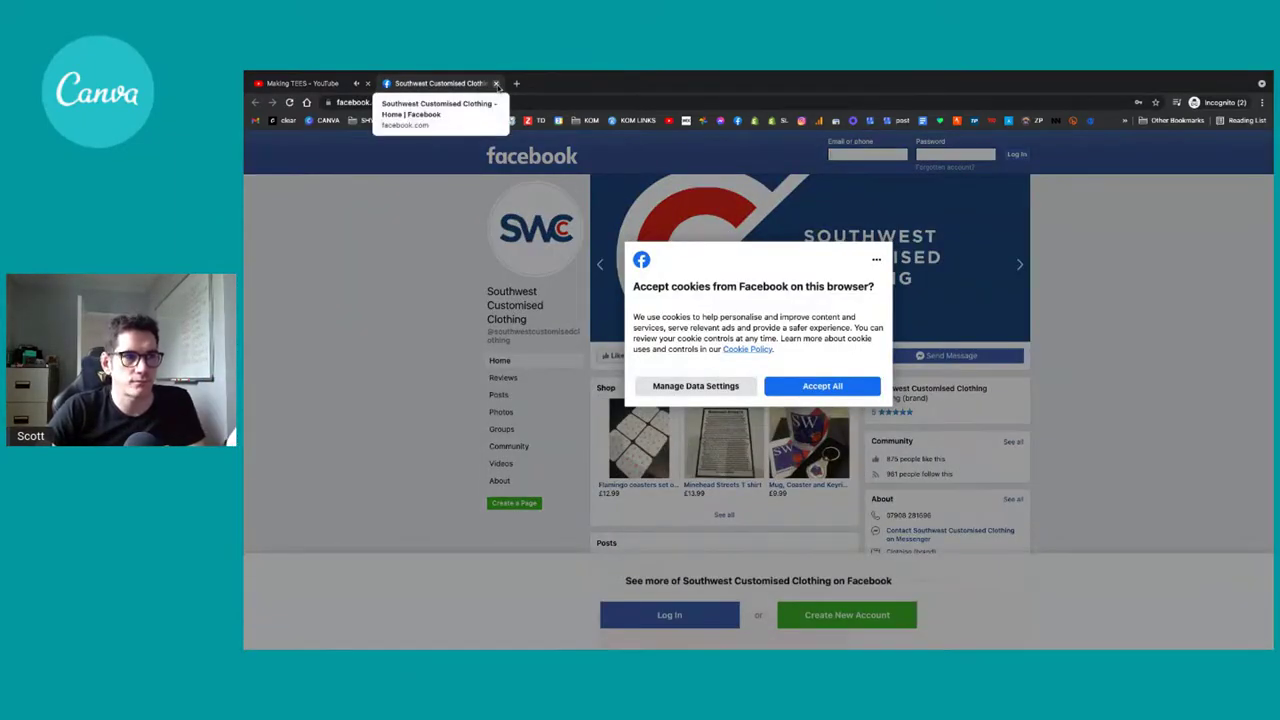
pyautogui.click(496, 83)
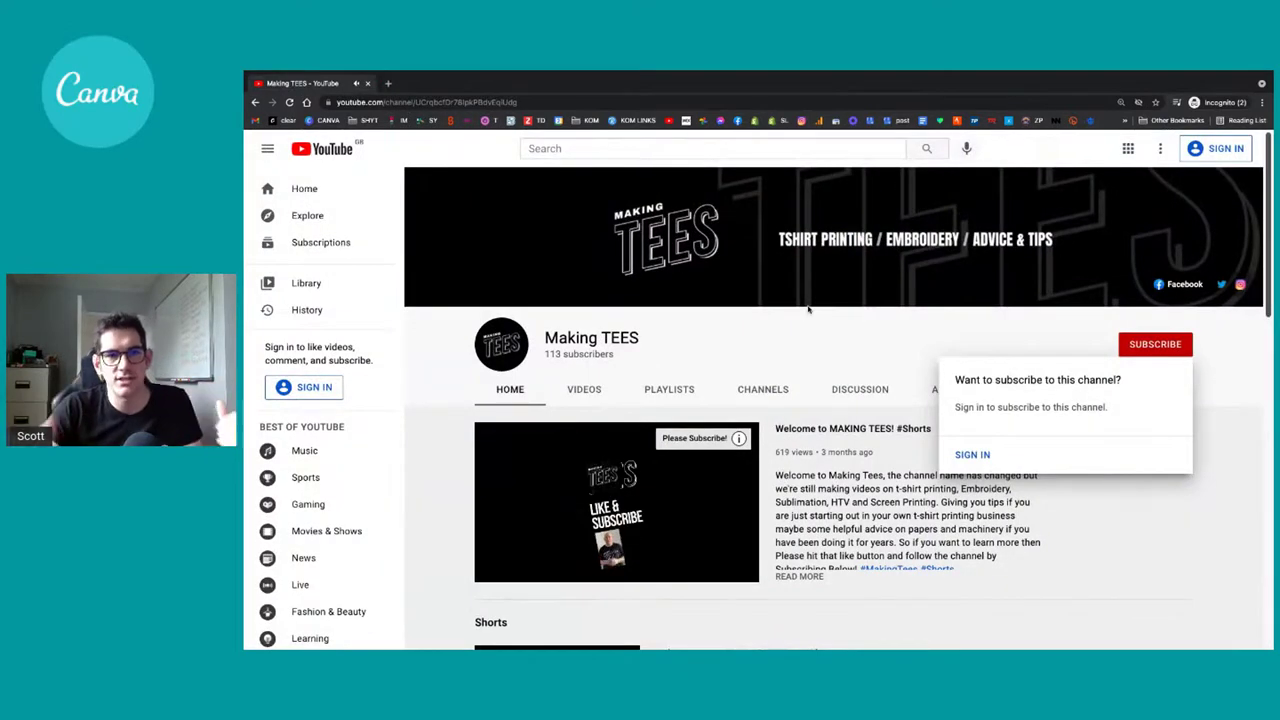
pyautogui.click(1221, 285)
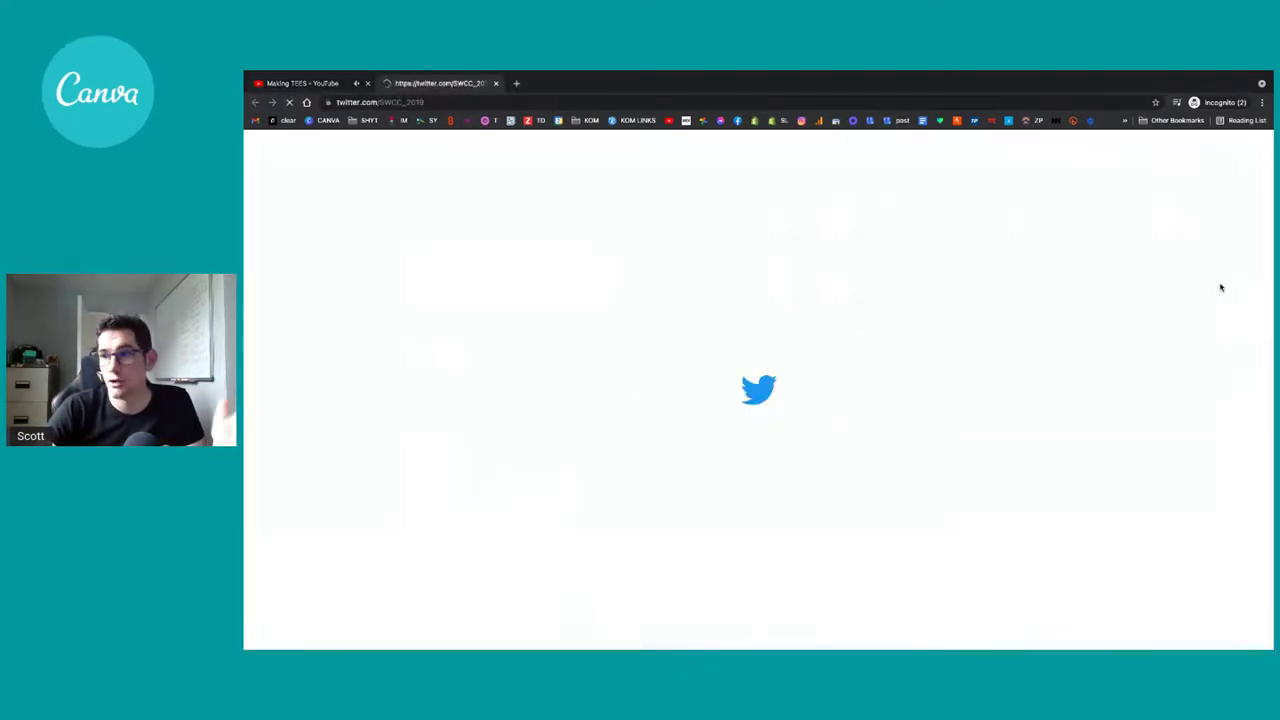